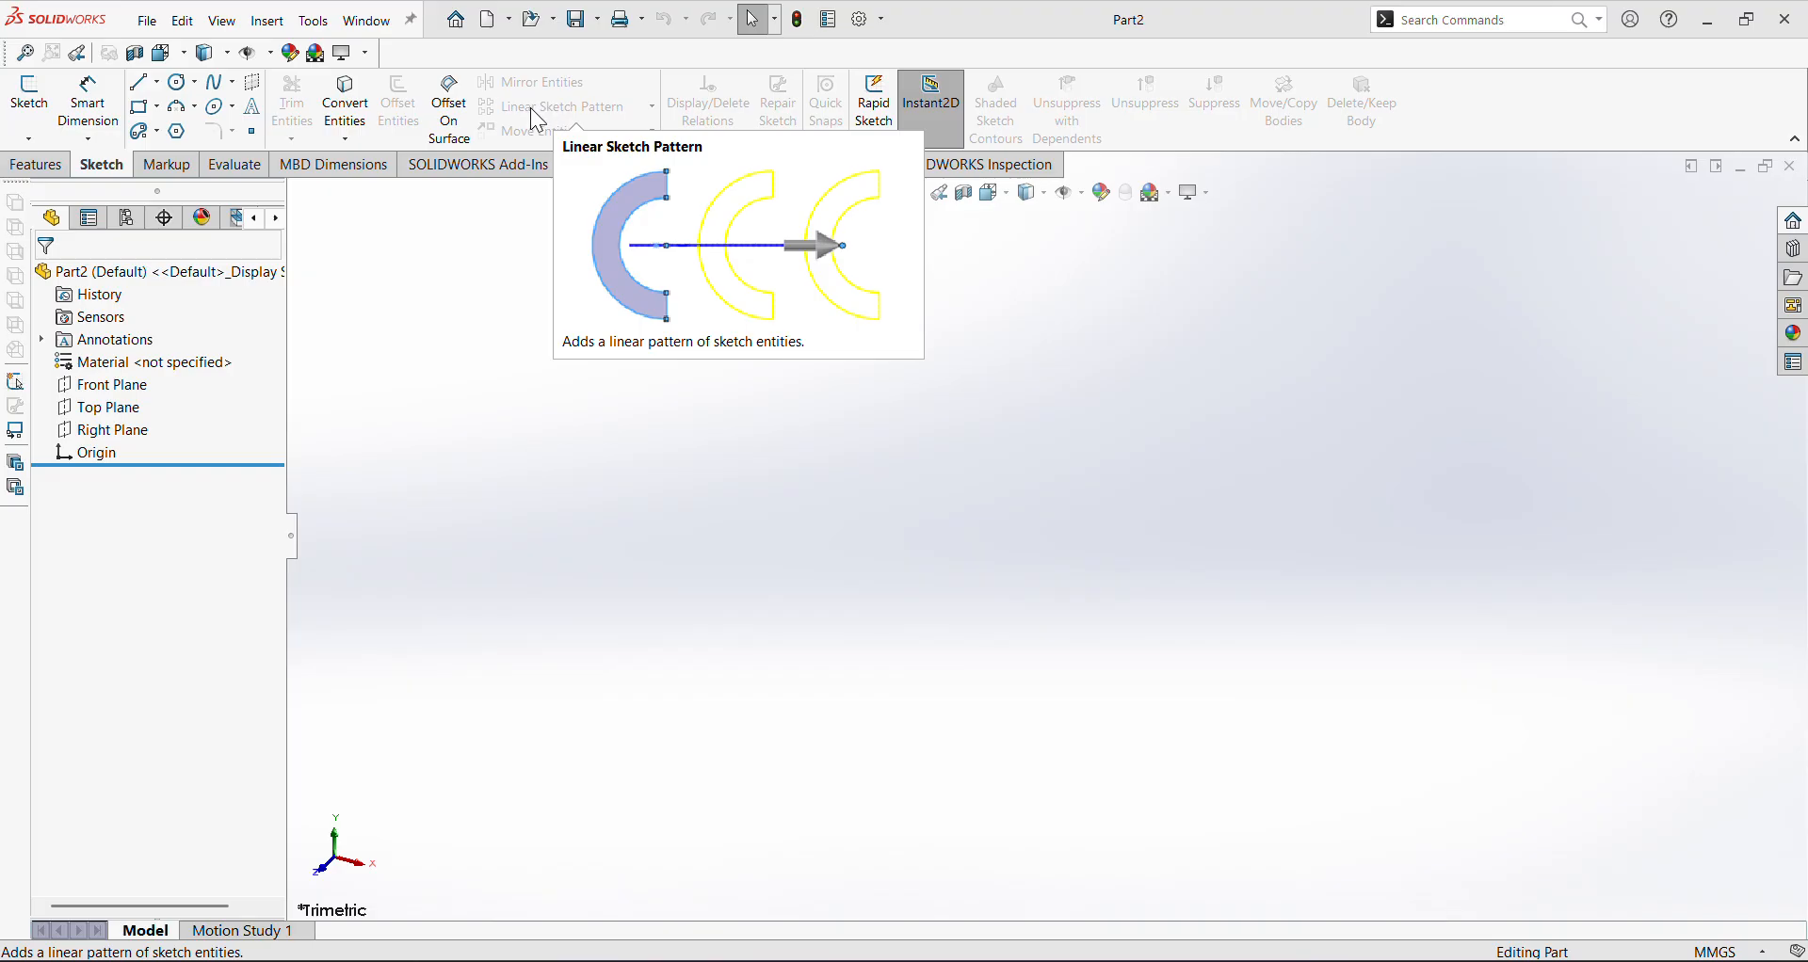
# Open a new sketch on the Front Plane
pyautogui.click(38, 111)
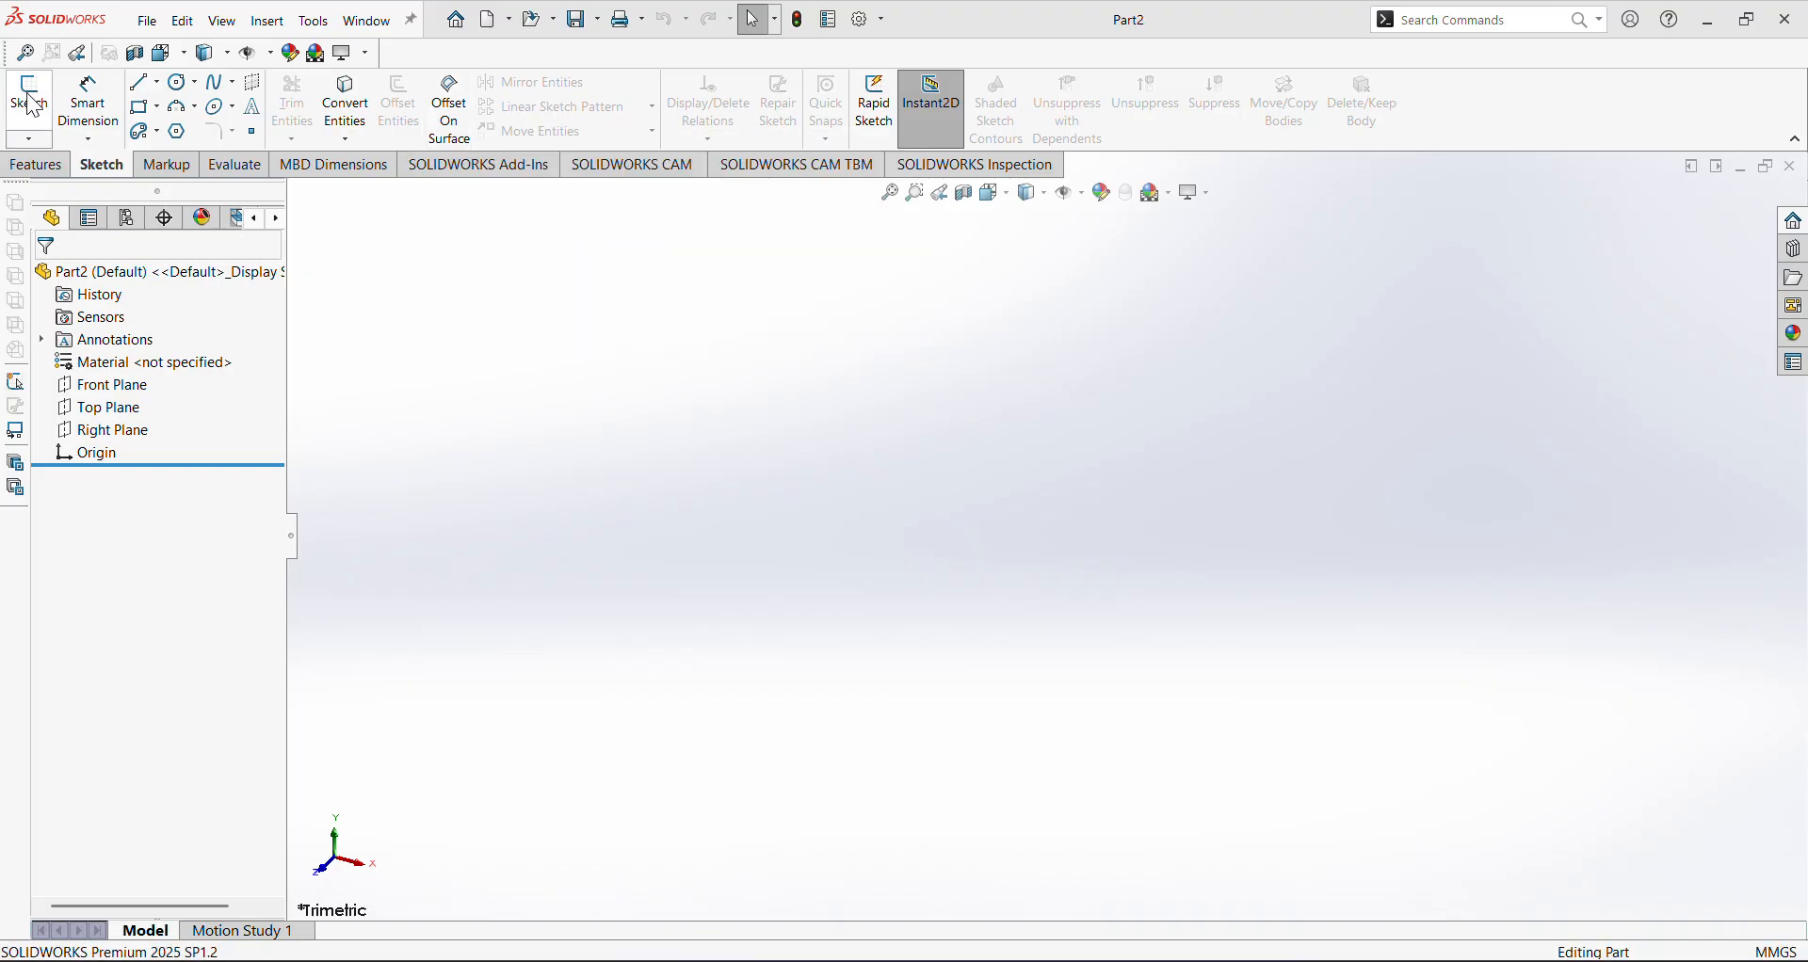
pyautogui.click(791, 358)
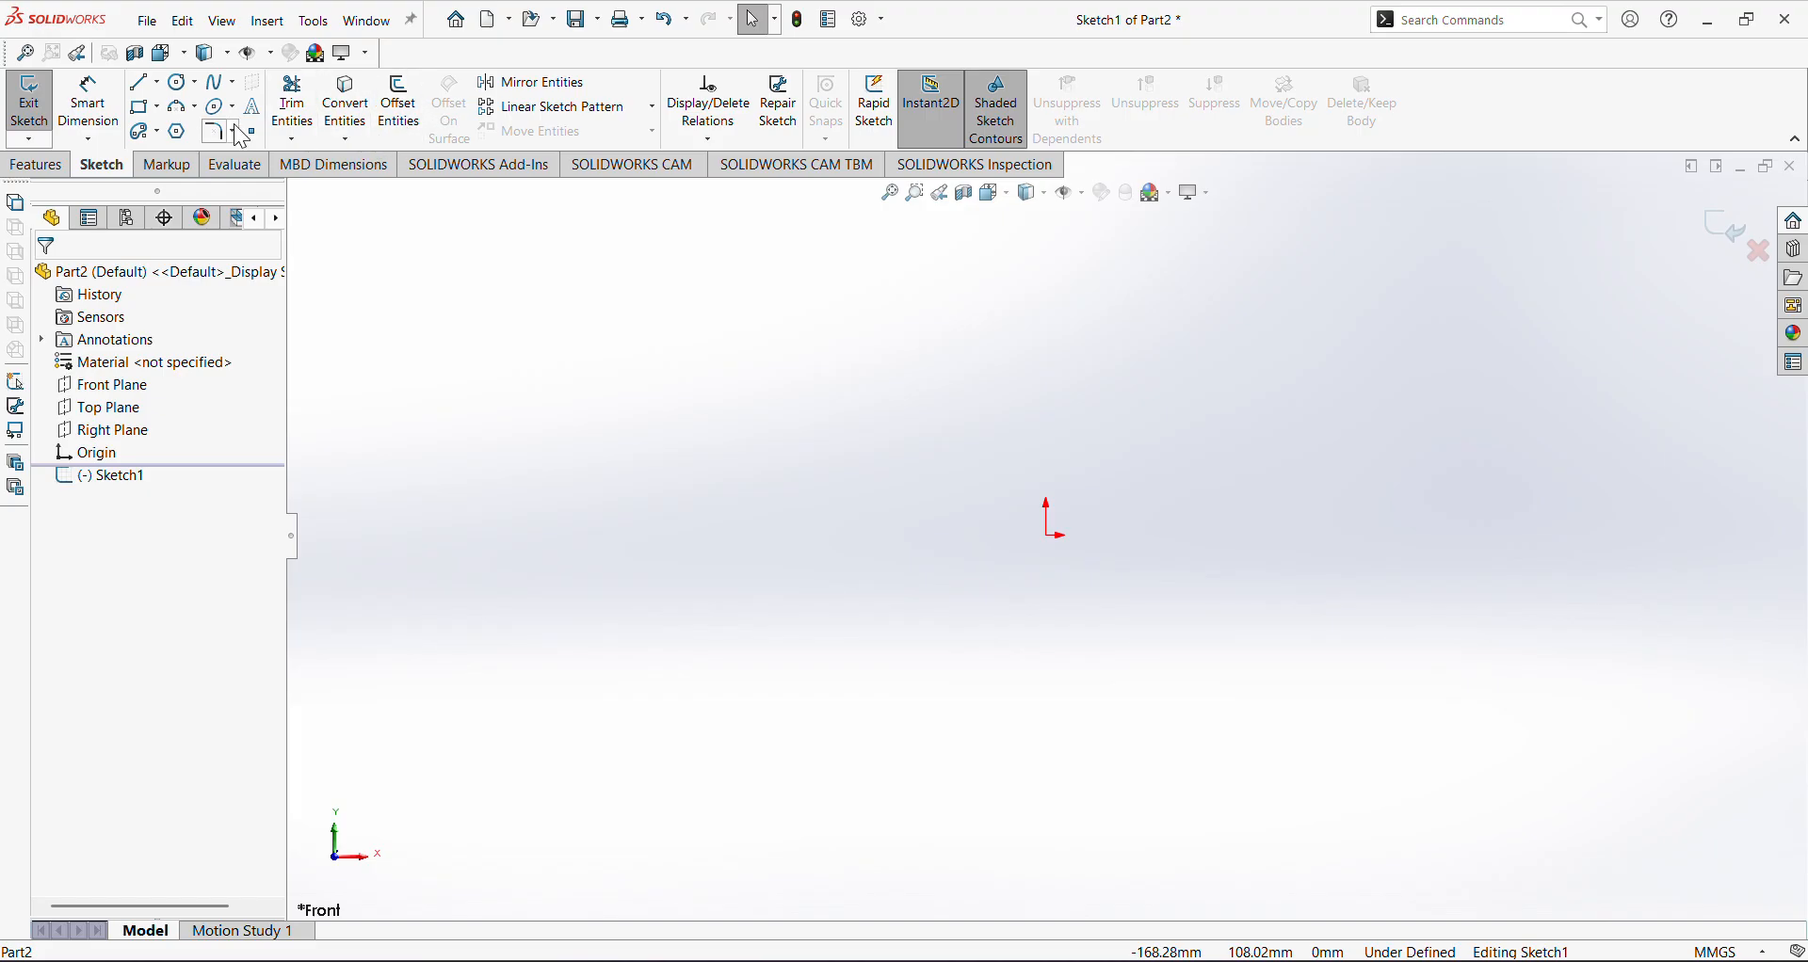
pyautogui.click(293, 139)
pyautogui.click(316, 156)
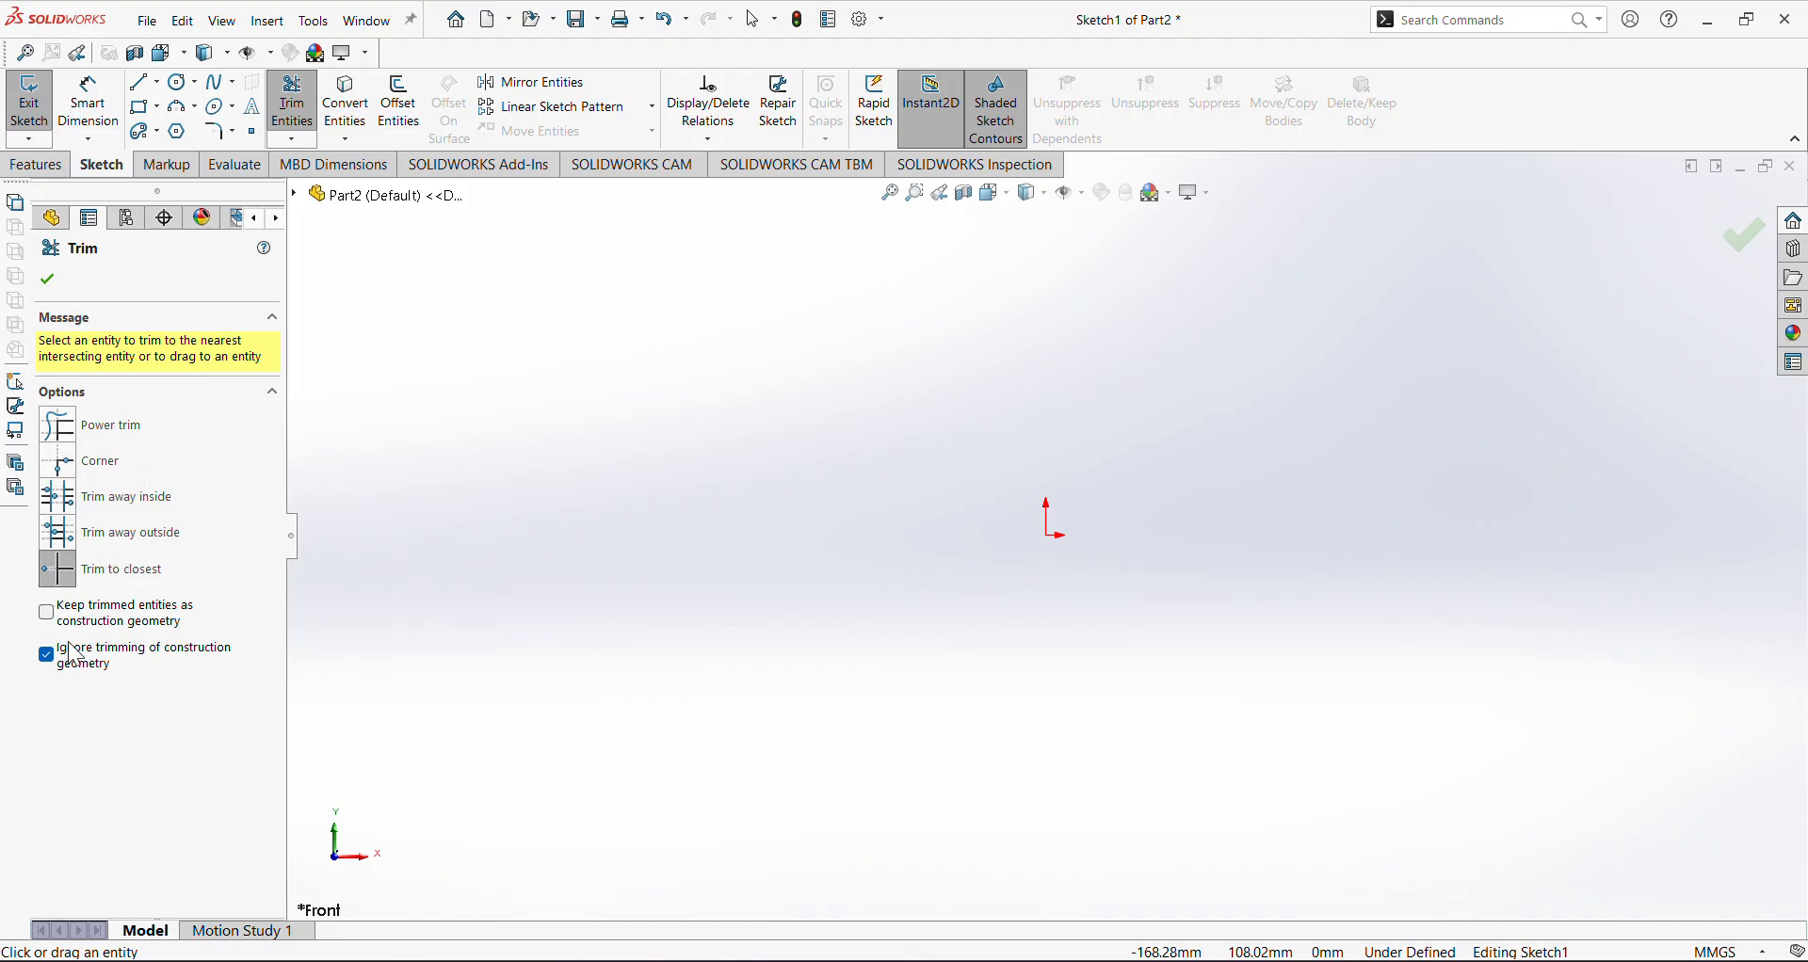
pyautogui.click(47, 279)
# Sketch three separate circles in a row and a larger circle about 55 mm in radius below, overlapping the middle one
pyautogui.click(179, 83)
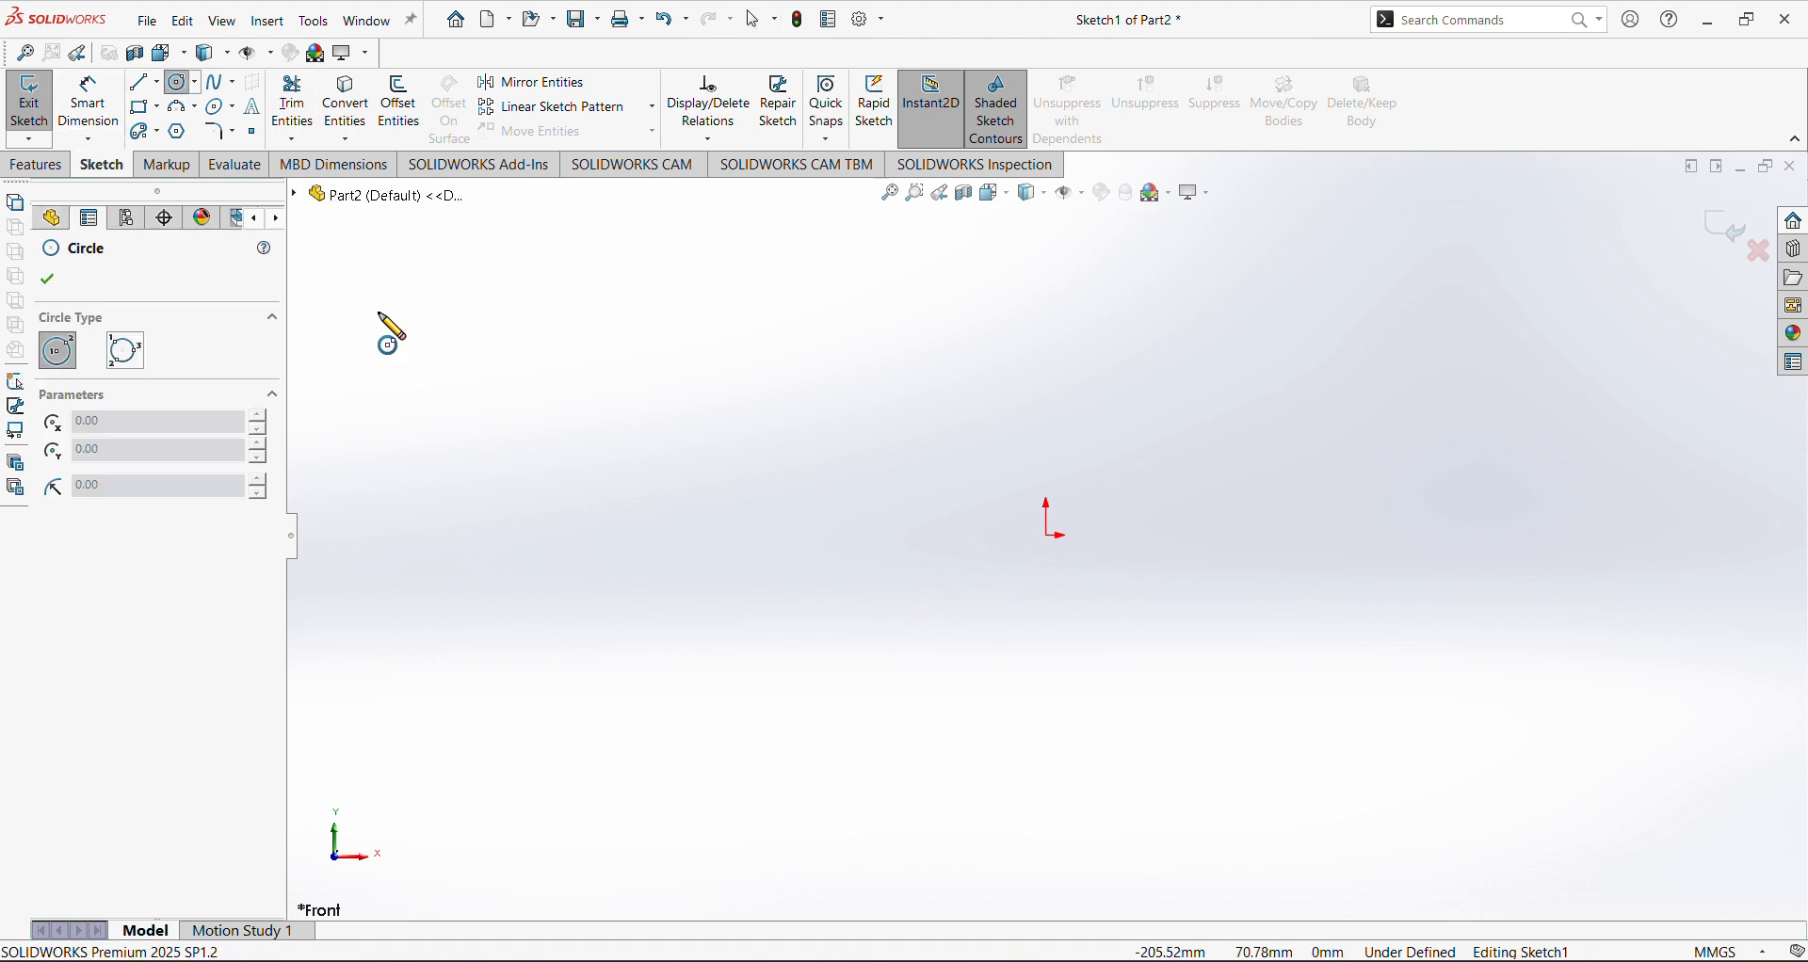
pyautogui.click(613, 399)
pyautogui.click(706, 423)
pyautogui.click(862, 366)
pyautogui.click(852, 474)
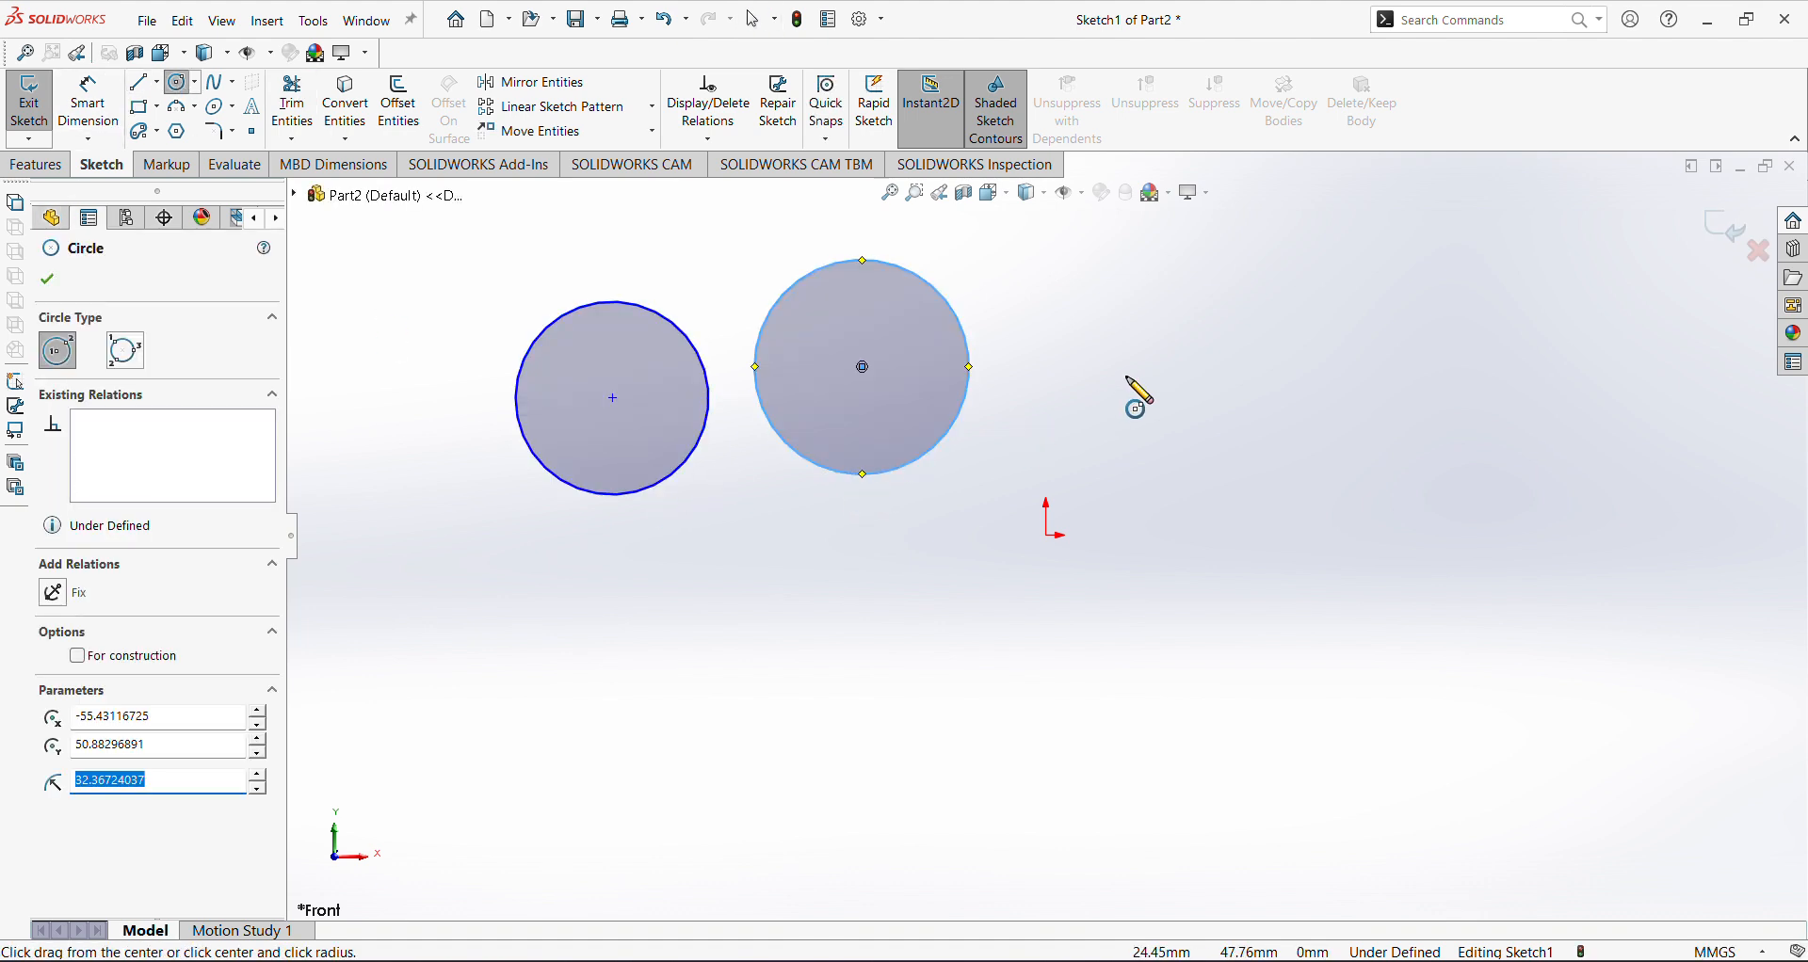
pyautogui.click(1127, 377)
pyautogui.click(1089, 462)
pyautogui.click(931, 624)
pyautogui.click(763, 678)
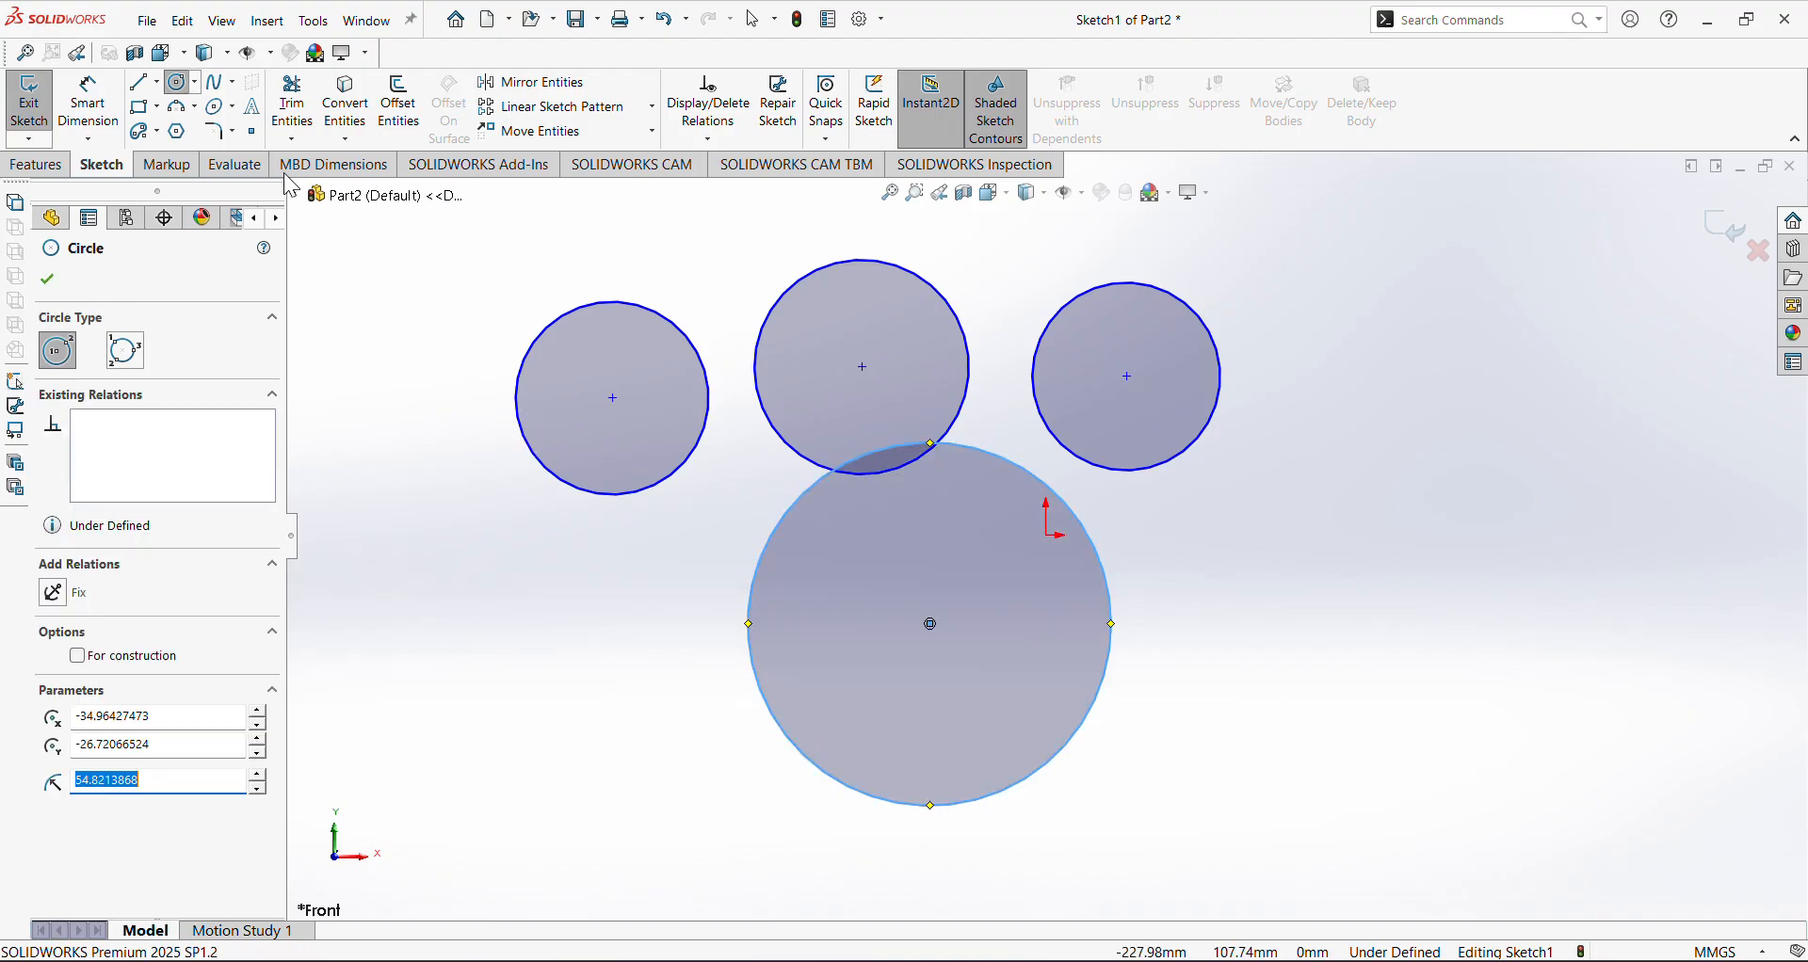
# Sketch three corner rectangles to the left of the large circle and one wide rectangle to its right
pyautogui.click(143, 106)
pyautogui.click(422, 495)
pyautogui.click(571, 636)
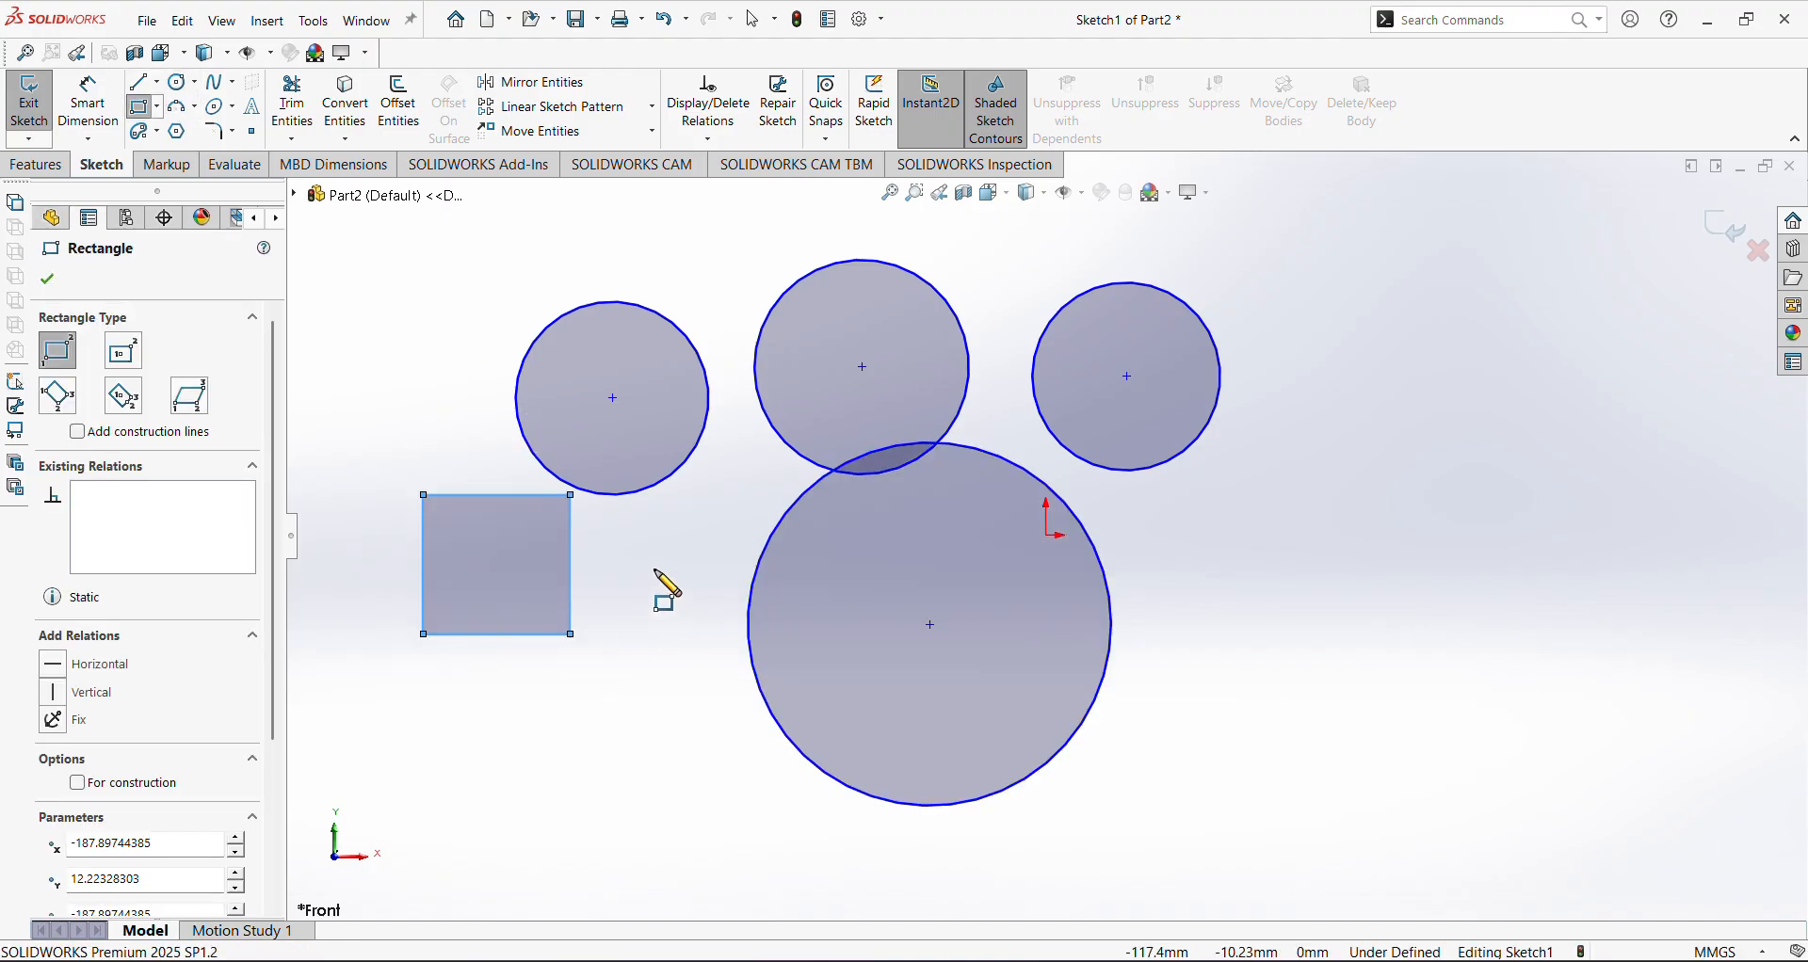
pyautogui.click(635, 565)
pyautogui.click(726, 683)
pyautogui.click(647, 781)
pyautogui.click(504, 708)
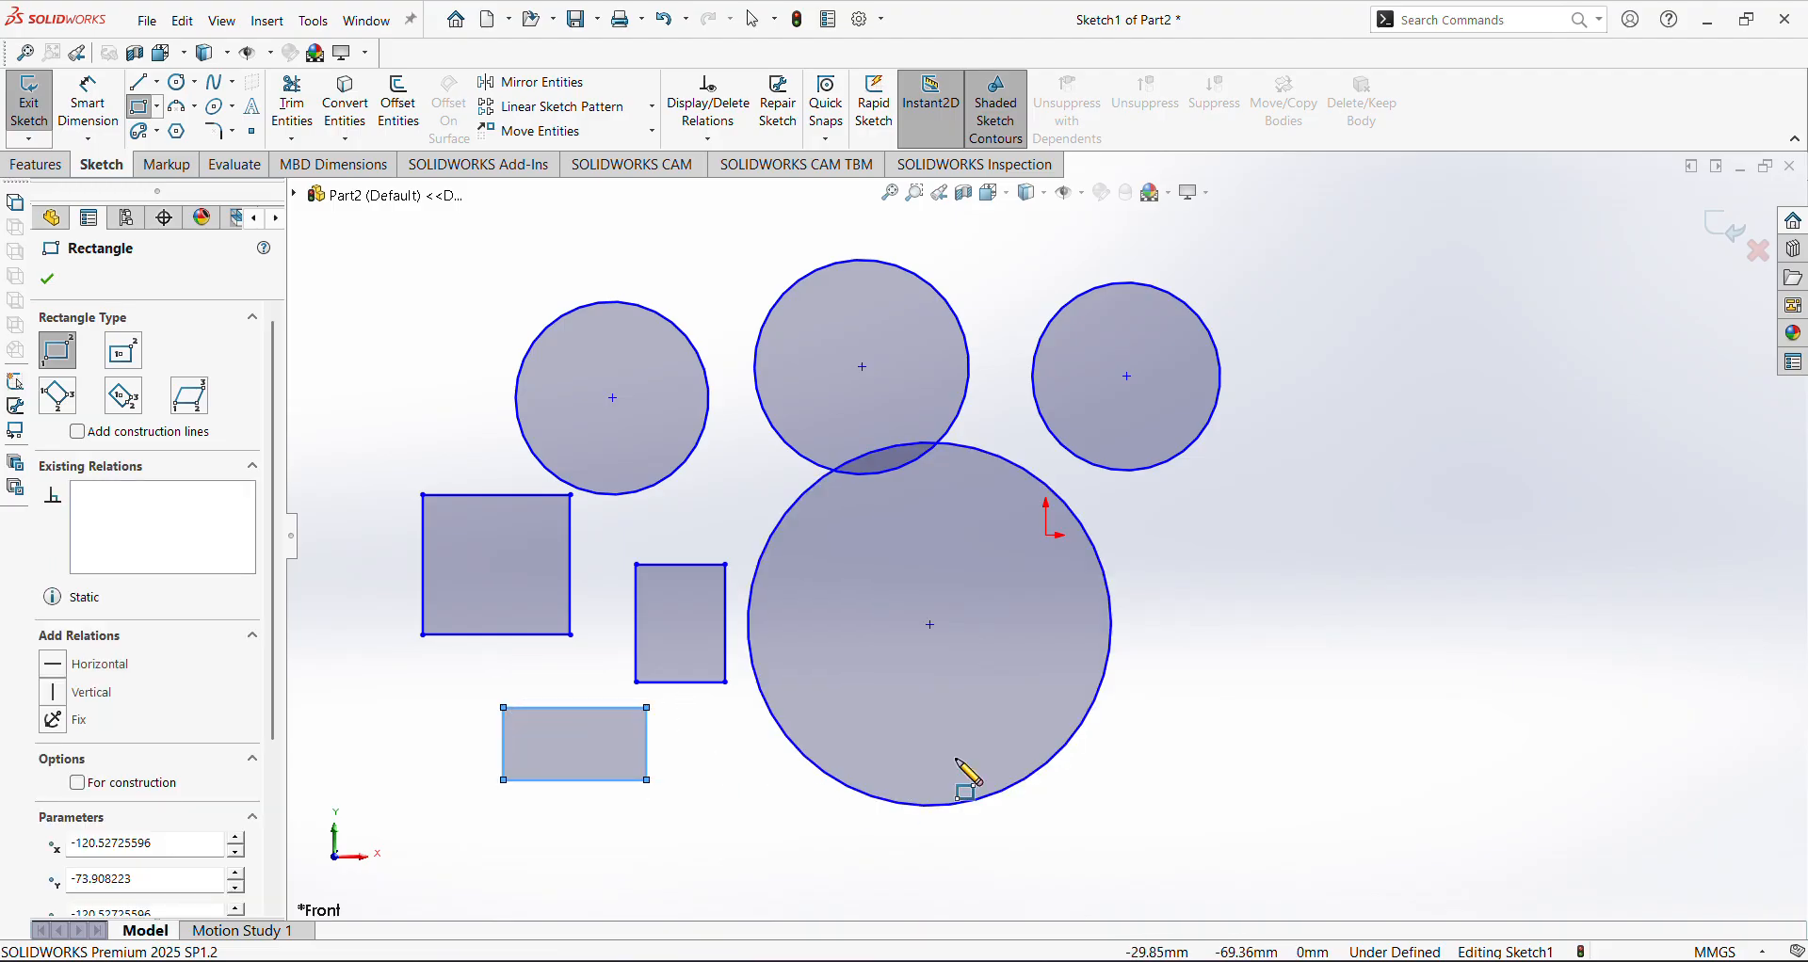
pyautogui.click(1398, 683)
pyautogui.click(1127, 565)
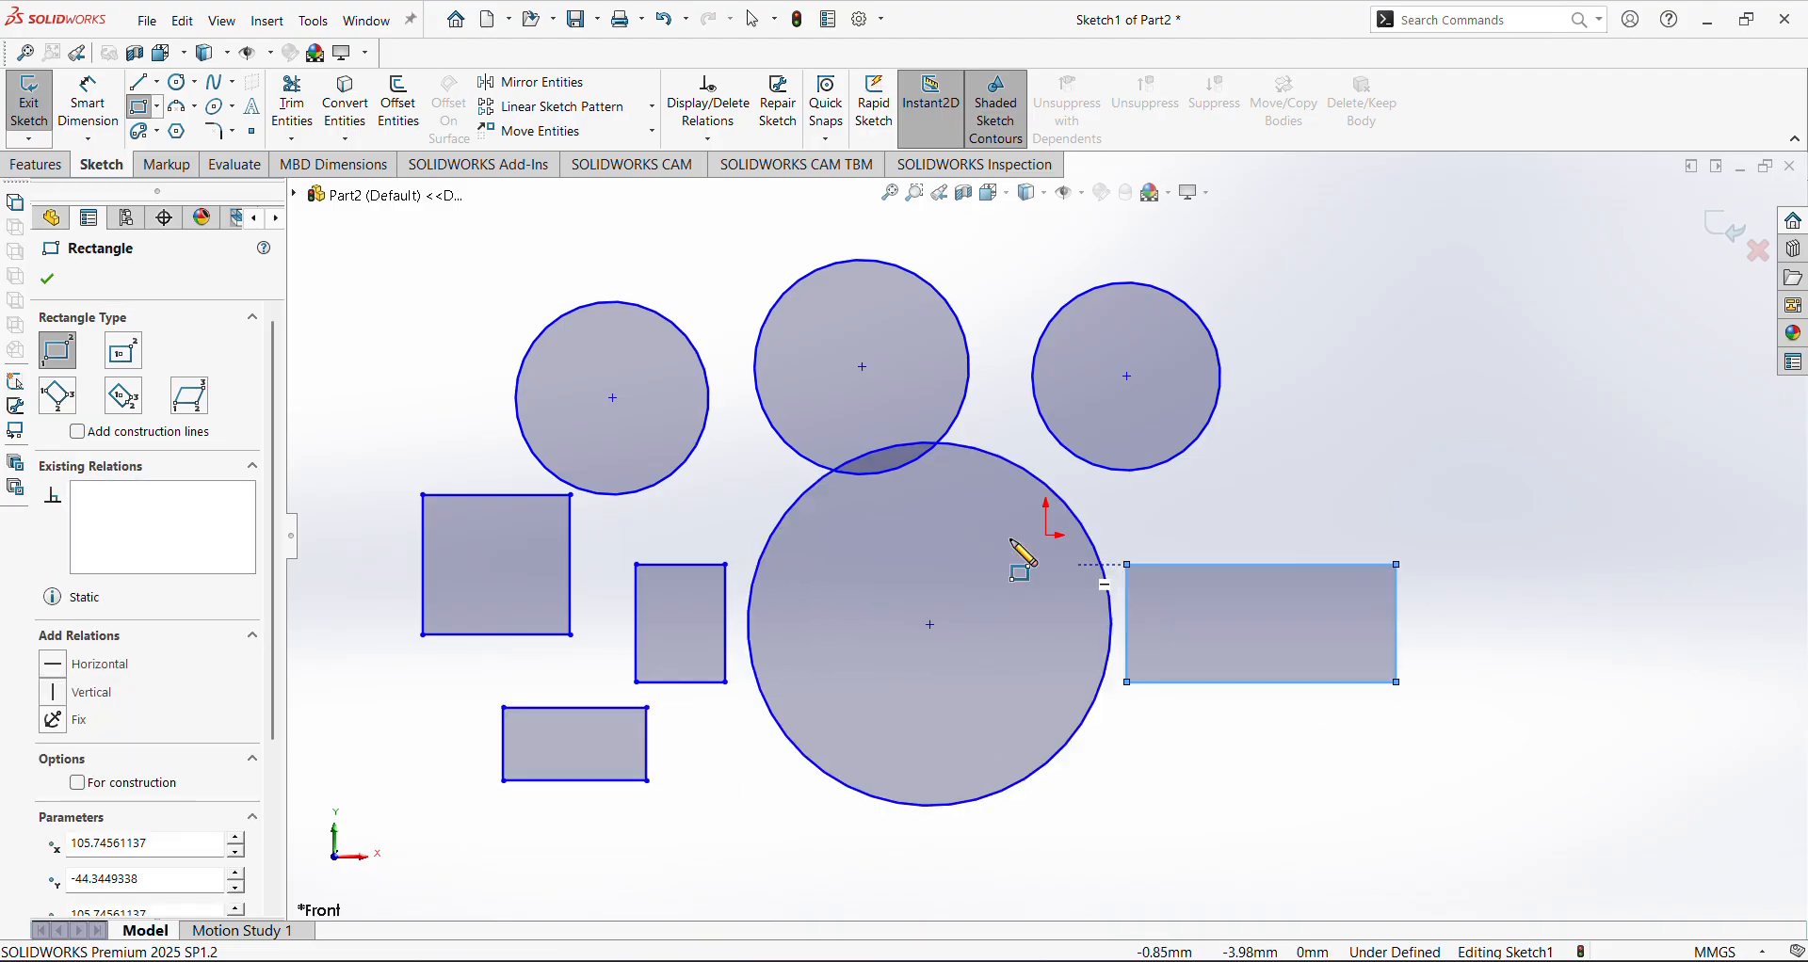
pyautogui.click(47, 281)
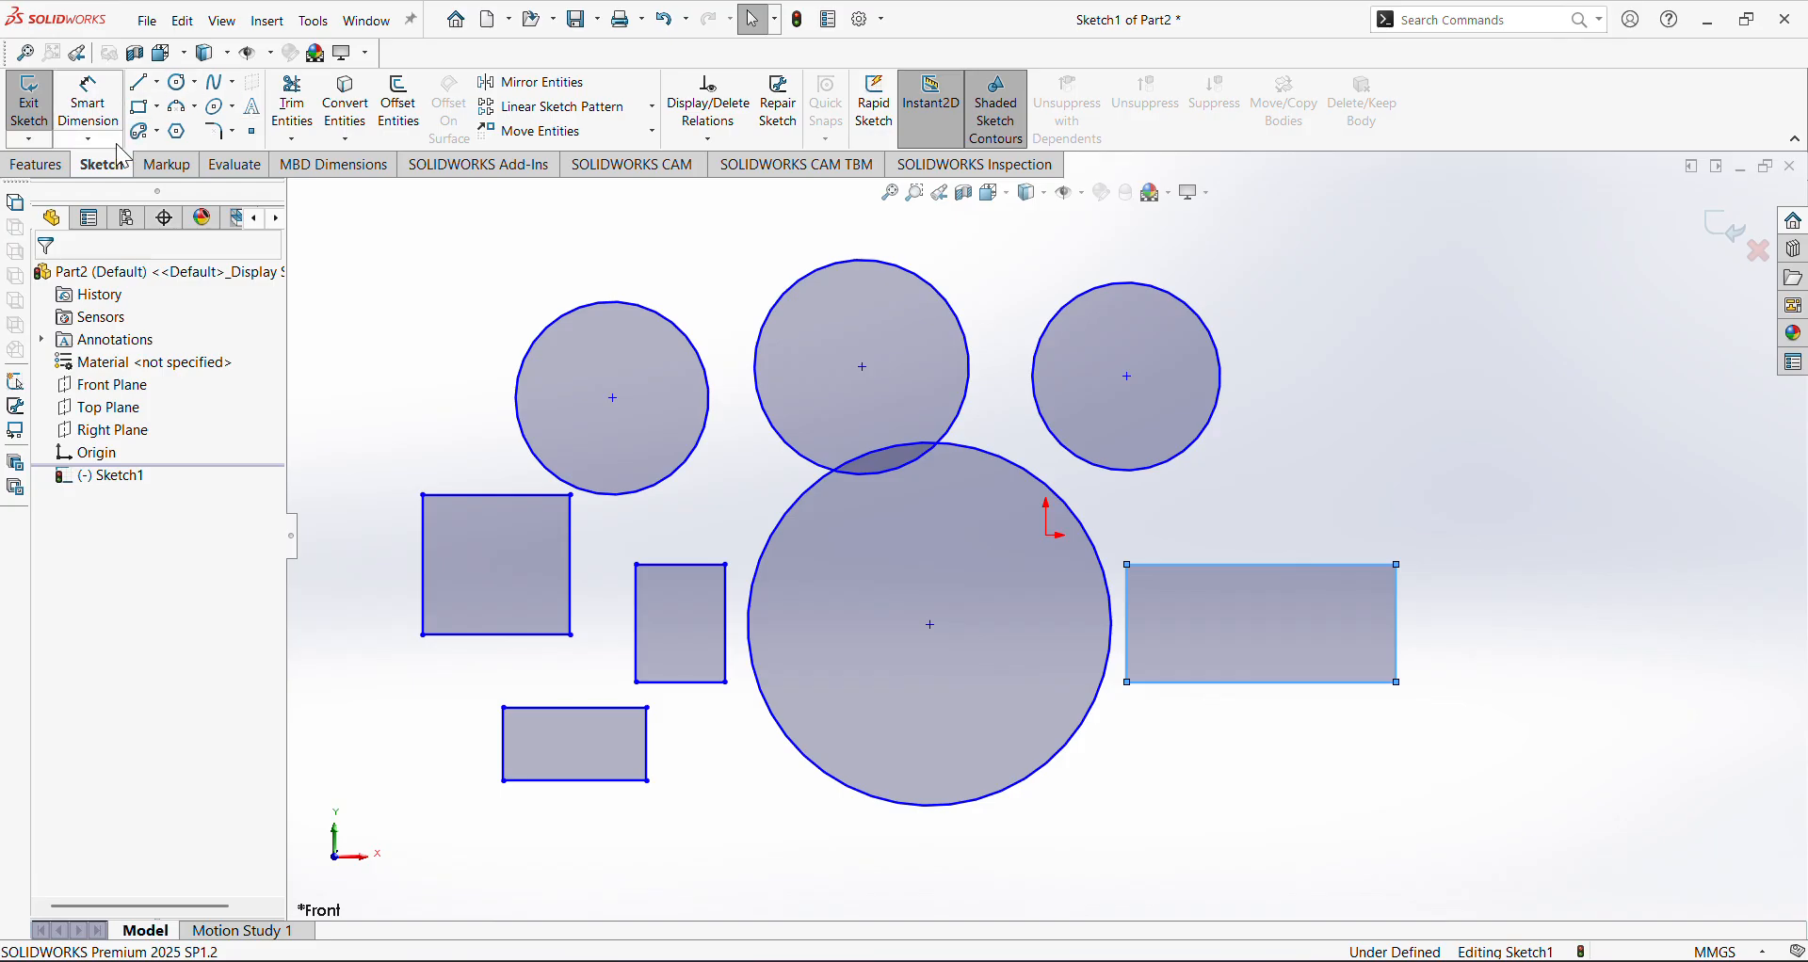
# Remove all the circles and rectangles with Power trim
pyautogui.click(294, 135)
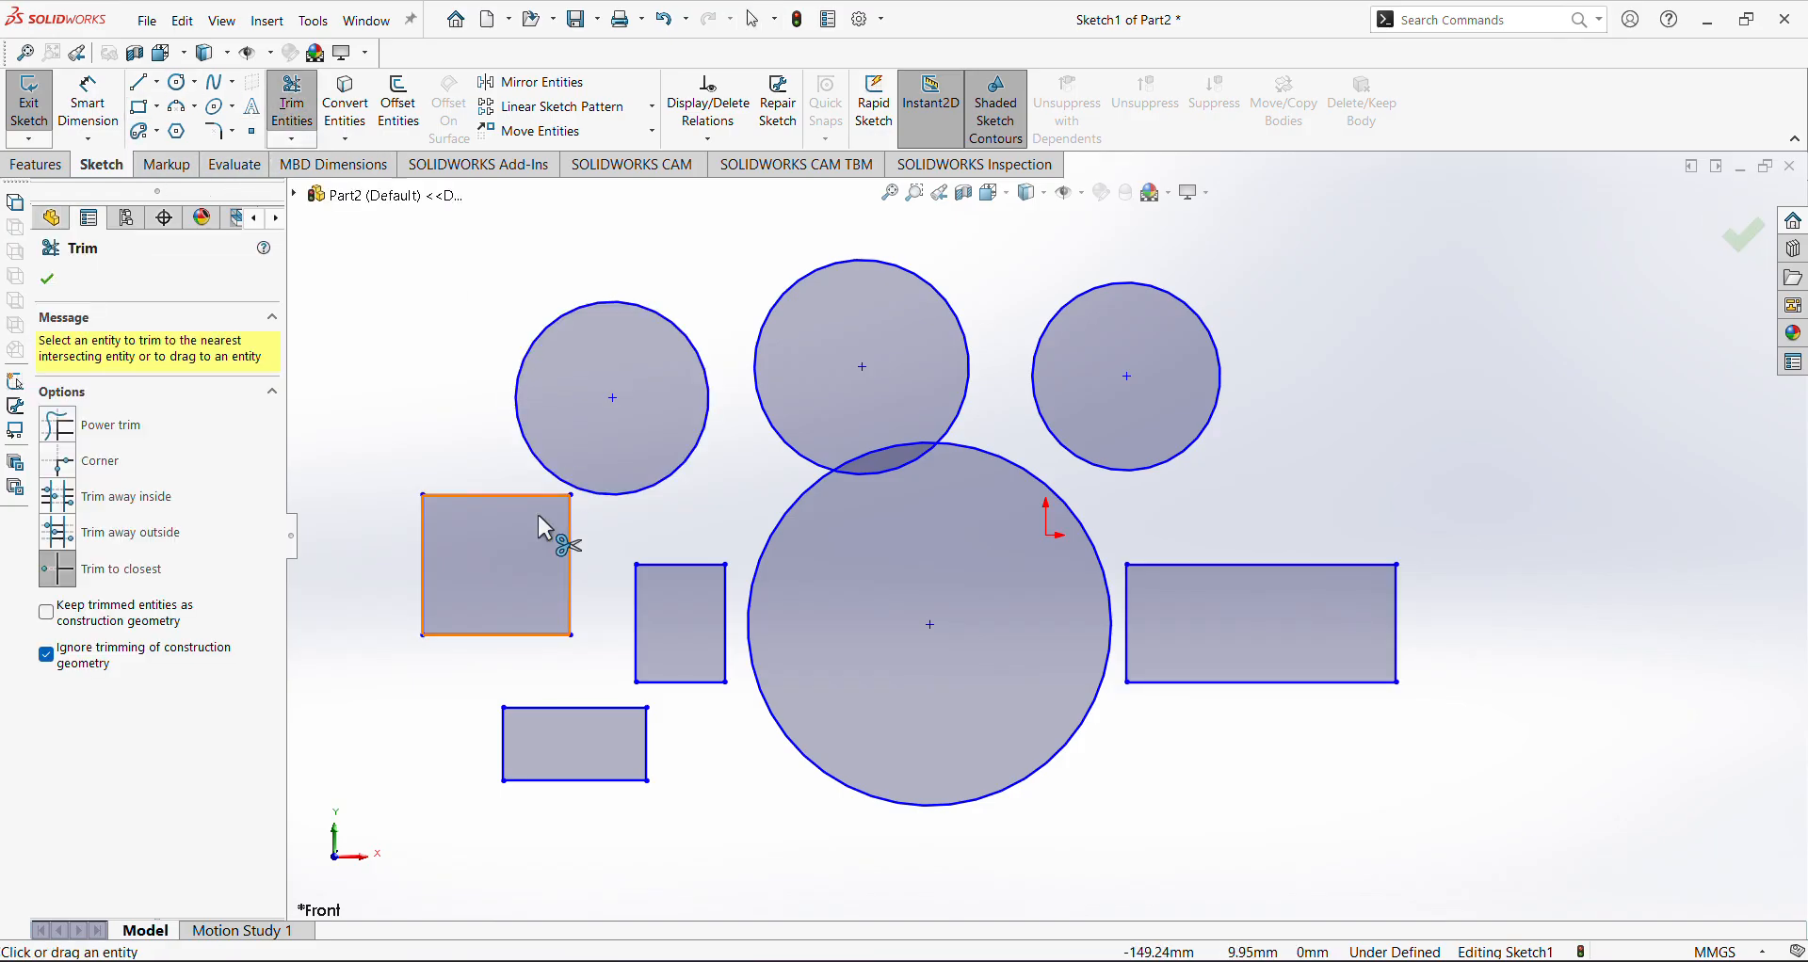
pyautogui.click(57, 429)
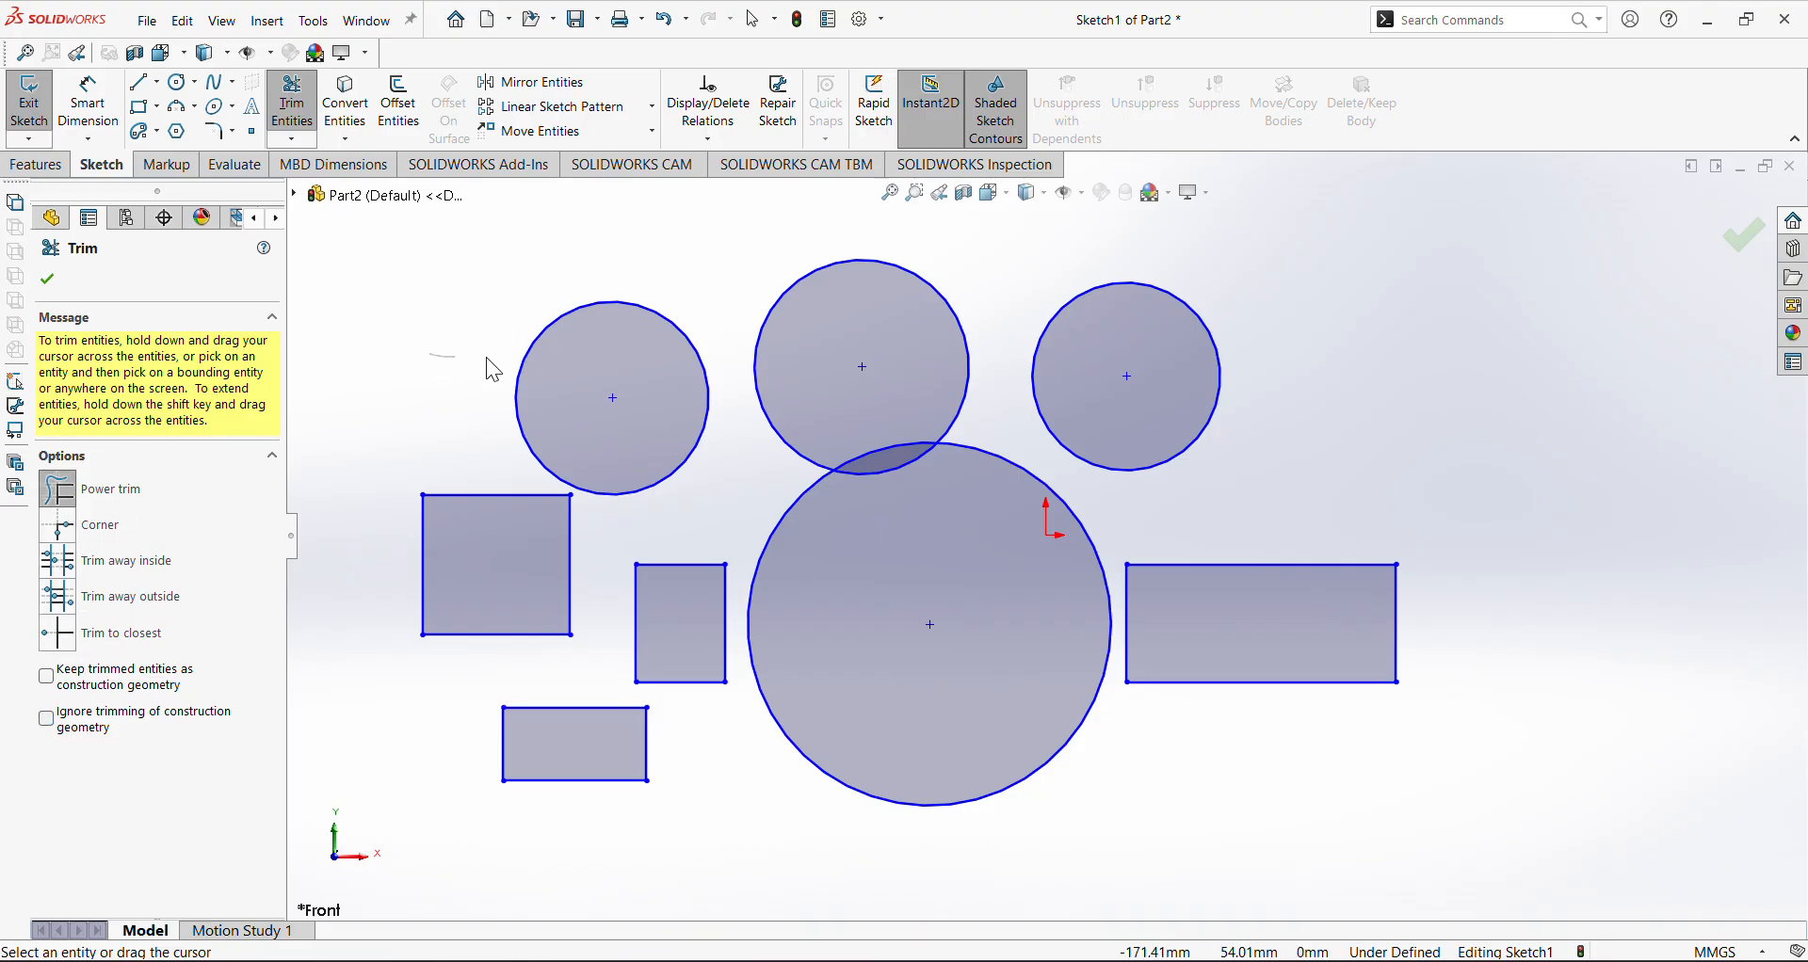
pyautogui.moveTo(487, 359)
pyautogui.mouseDown()
pyautogui.moveTo(759, 322)
pyautogui.moveTo(1159, 330)
pyautogui.moveTo(1035, 425)
pyautogui.mouseUp()
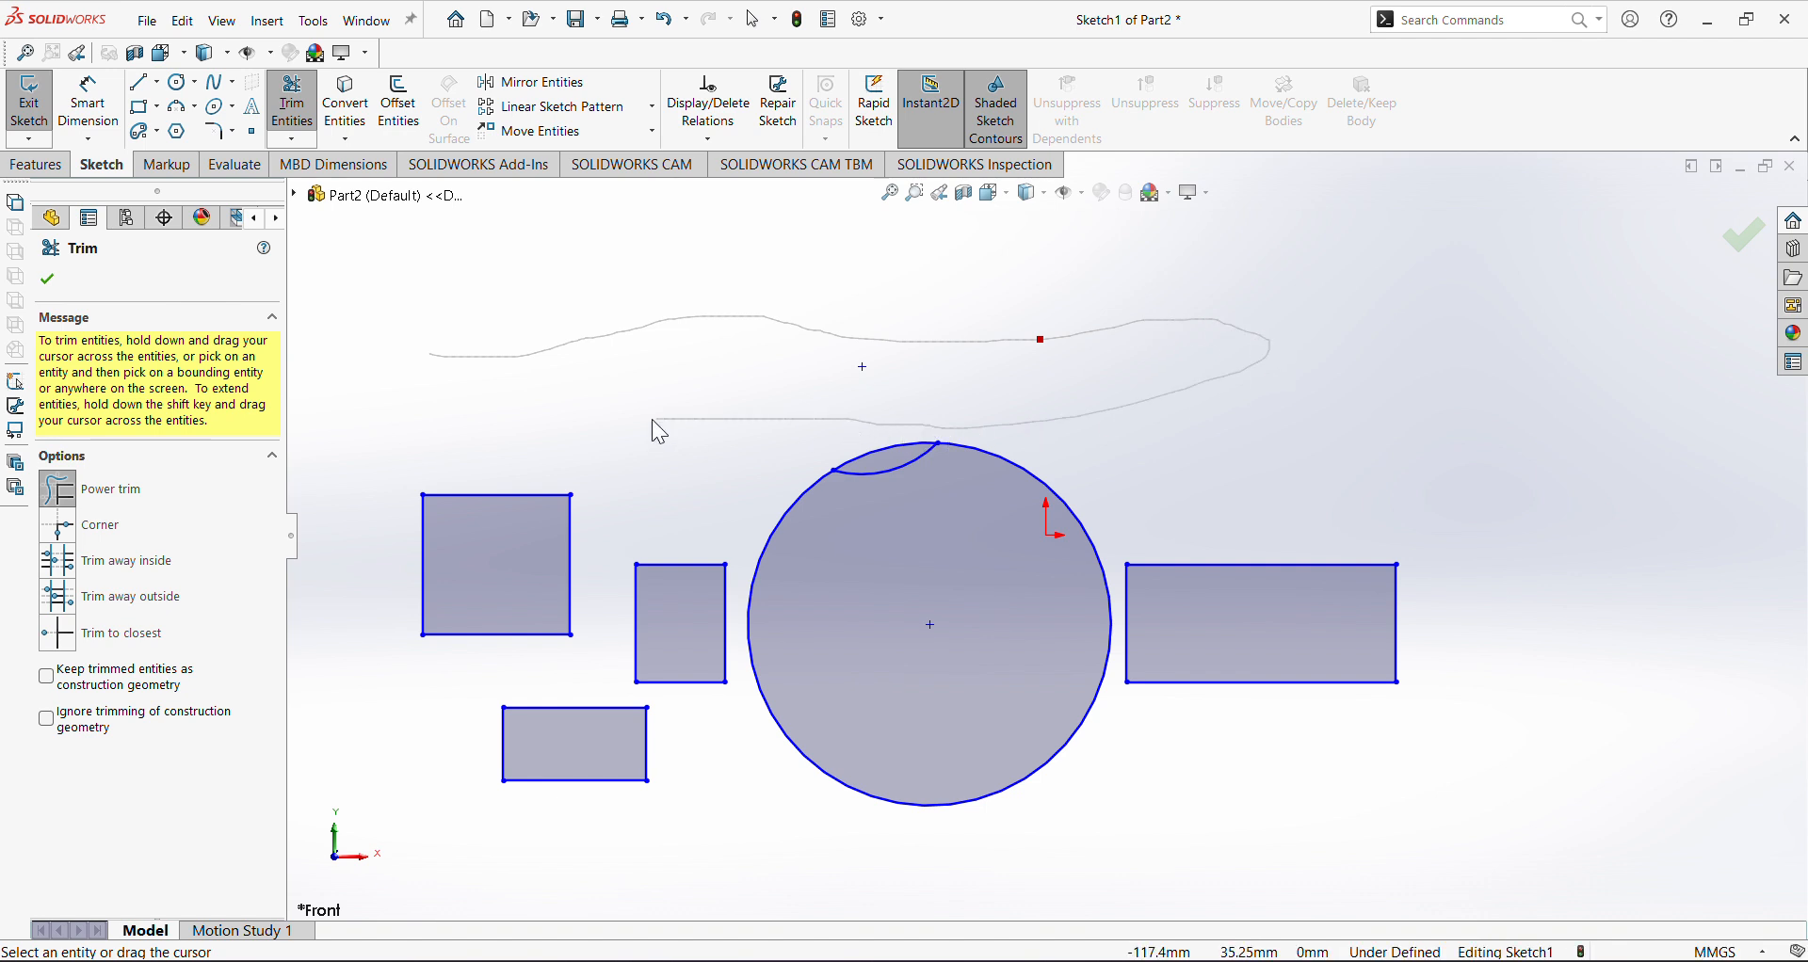
pyautogui.moveTo(659, 431)
pyautogui.mouseDown()
pyautogui.moveTo(505, 507)
pyautogui.moveTo(484, 603)
pyautogui.moveTo(582, 787)
pyautogui.mouseUp()
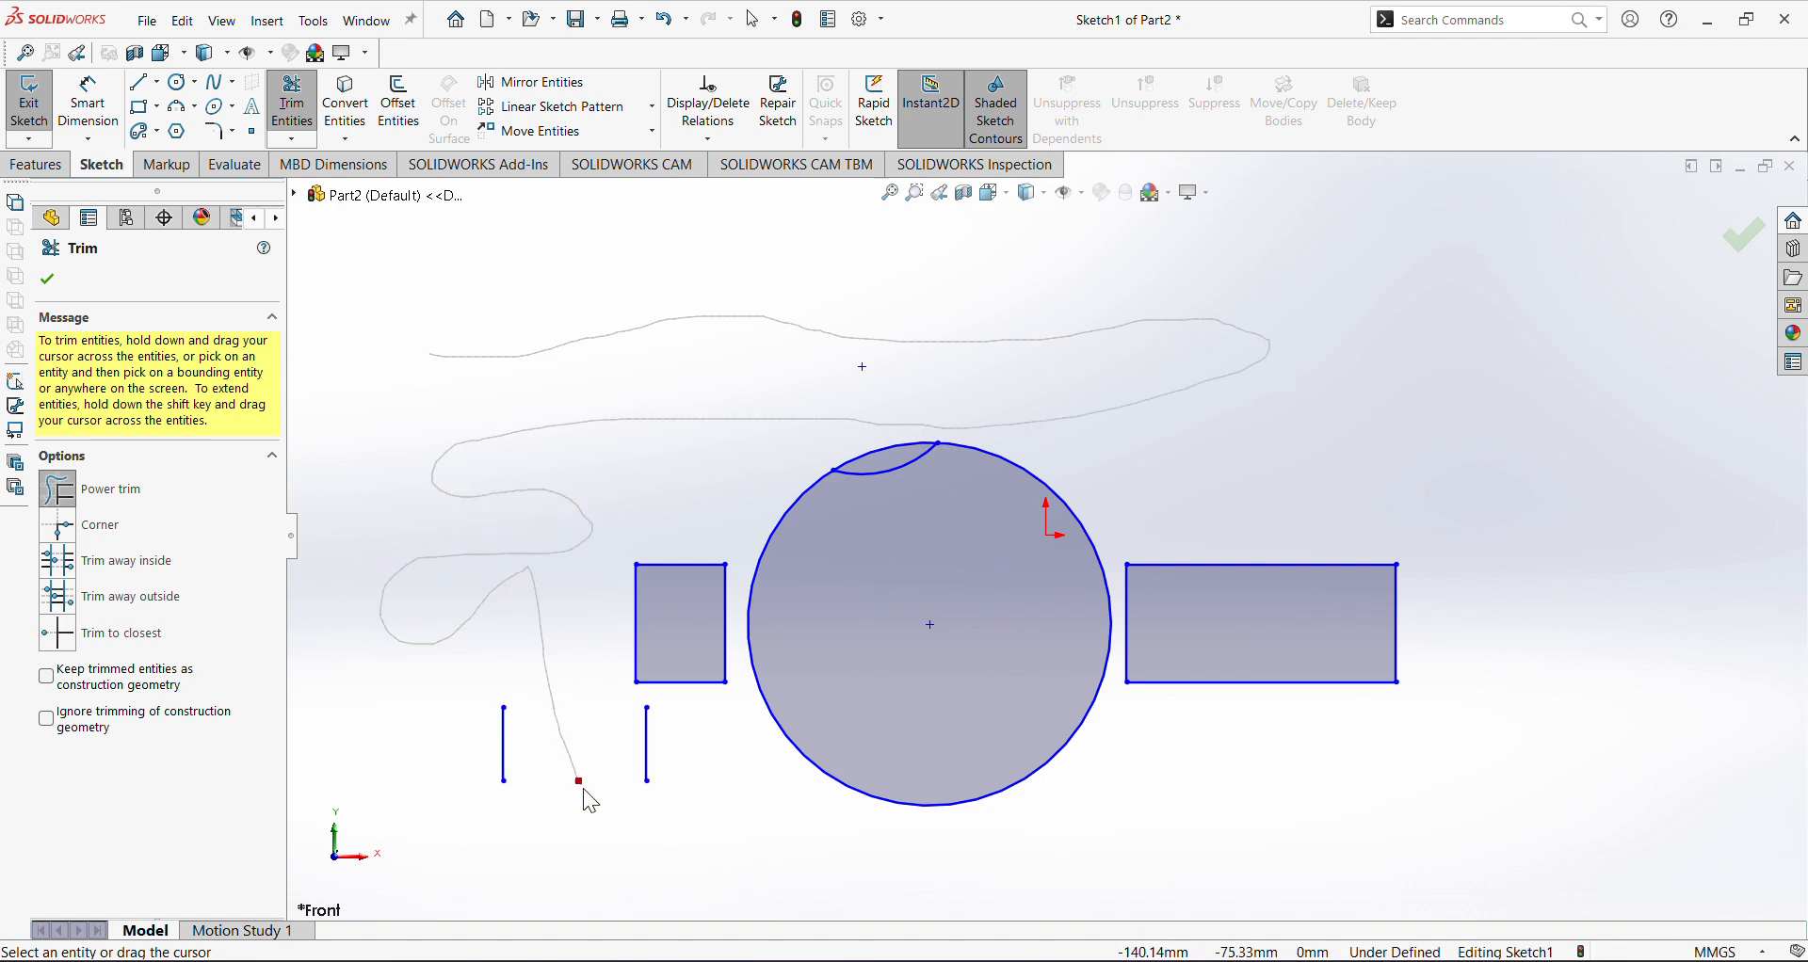
pyautogui.moveTo(707, 744)
pyautogui.mouseDown()
pyautogui.moveTo(608, 650)
pyautogui.moveTo(819, 581)
pyautogui.moveTo(673, 514)
pyautogui.moveTo(911, 520)
pyautogui.moveTo(1066, 639)
pyautogui.moveTo(1179, 562)
pyautogui.moveTo(1218, 721)
pyautogui.moveTo(1424, 607)
pyautogui.mouseUp()
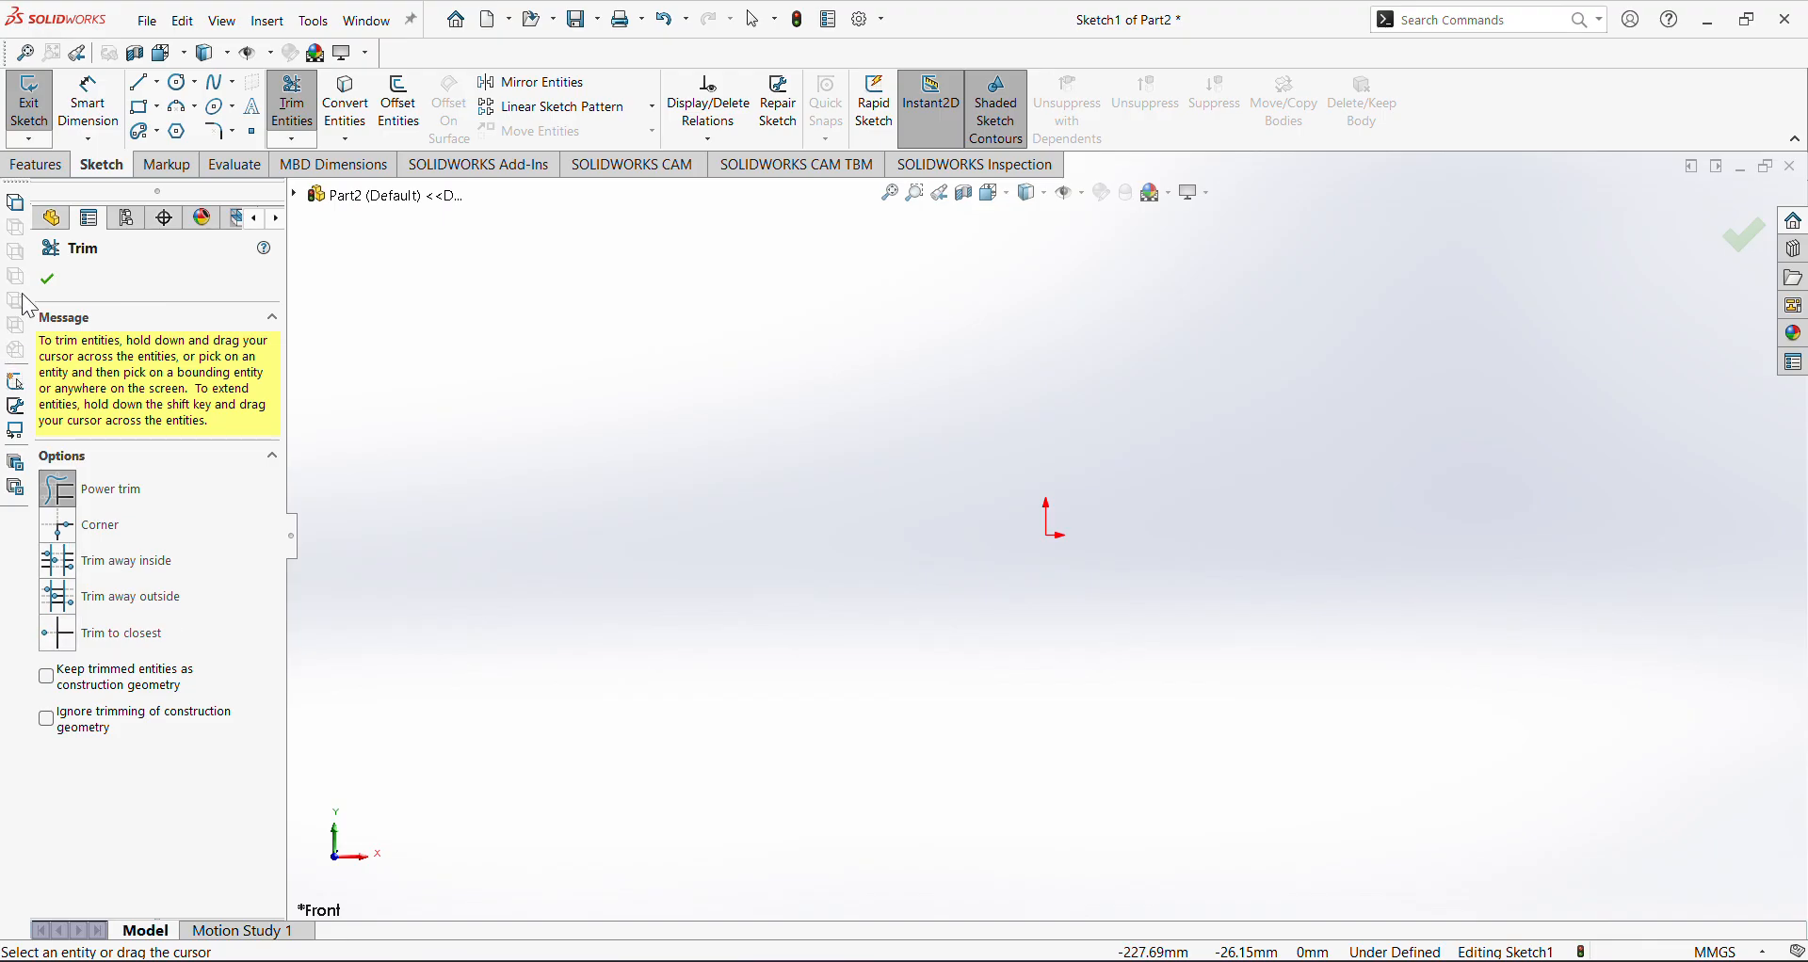
pyautogui.click(47, 279)
# Undo the power trims back to the four circles and the three rectangles to the left of the large circle
pyautogui.hotkey('ctrl', 'z')
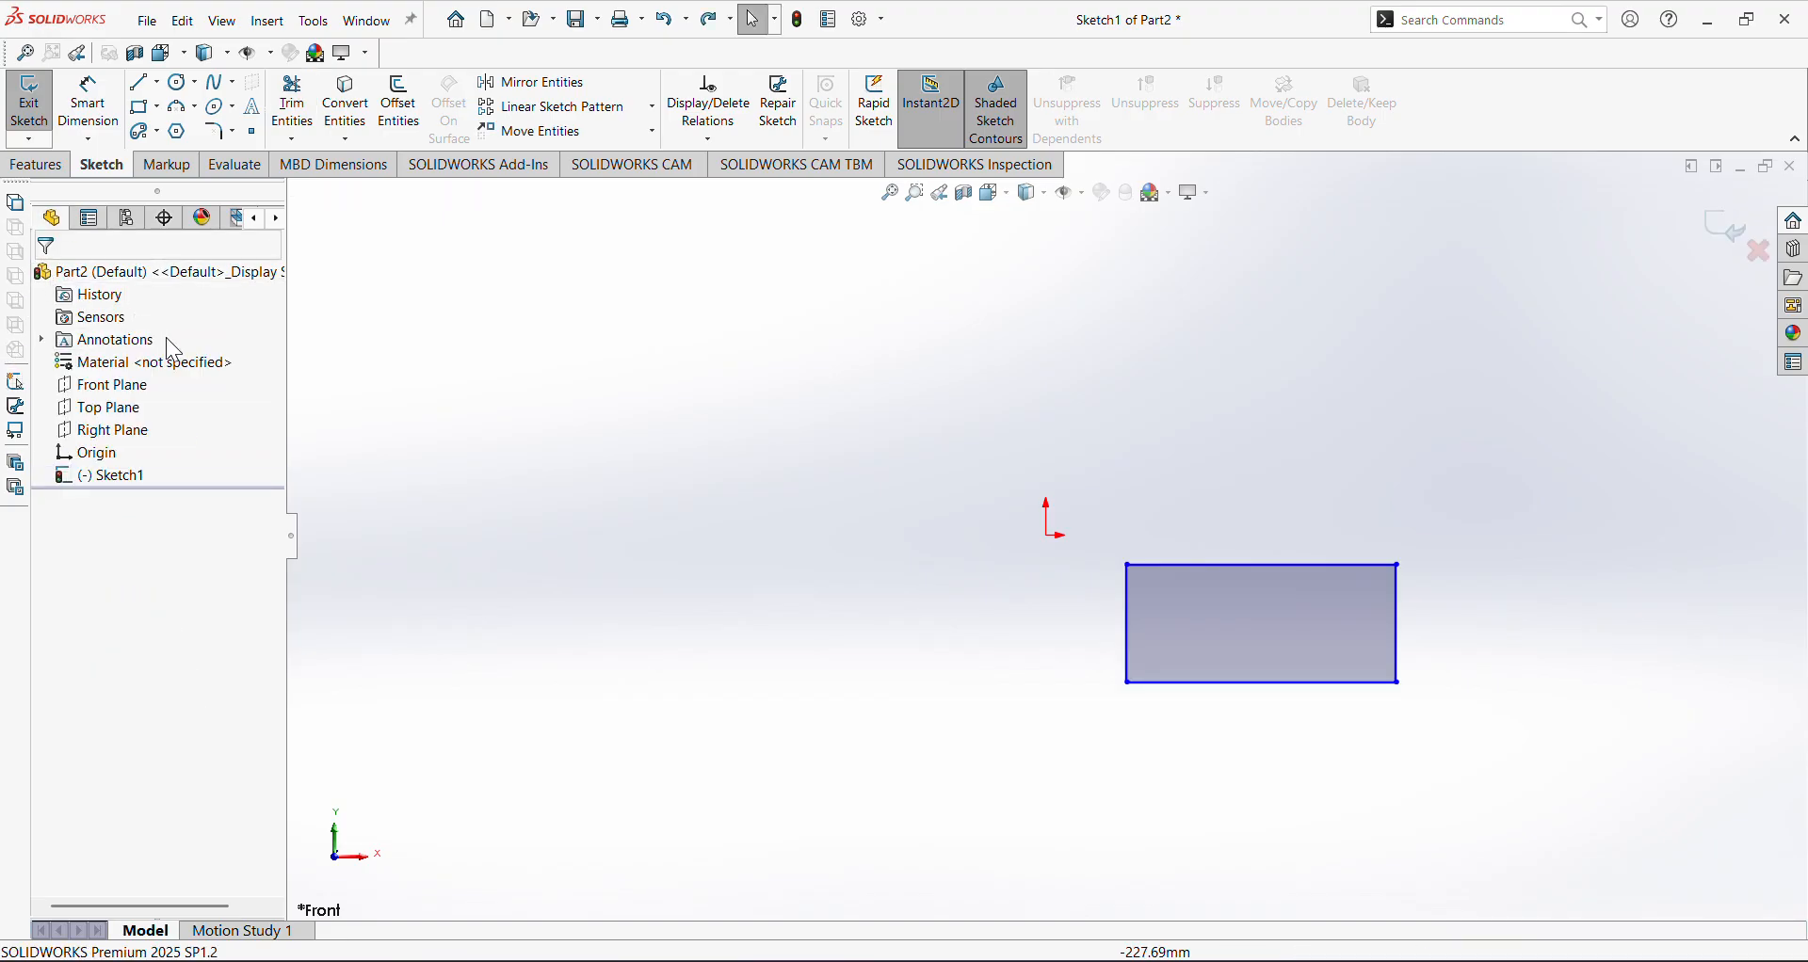
pyautogui.hotkey('ctrl', 'z')
pyautogui.click(331, 289)
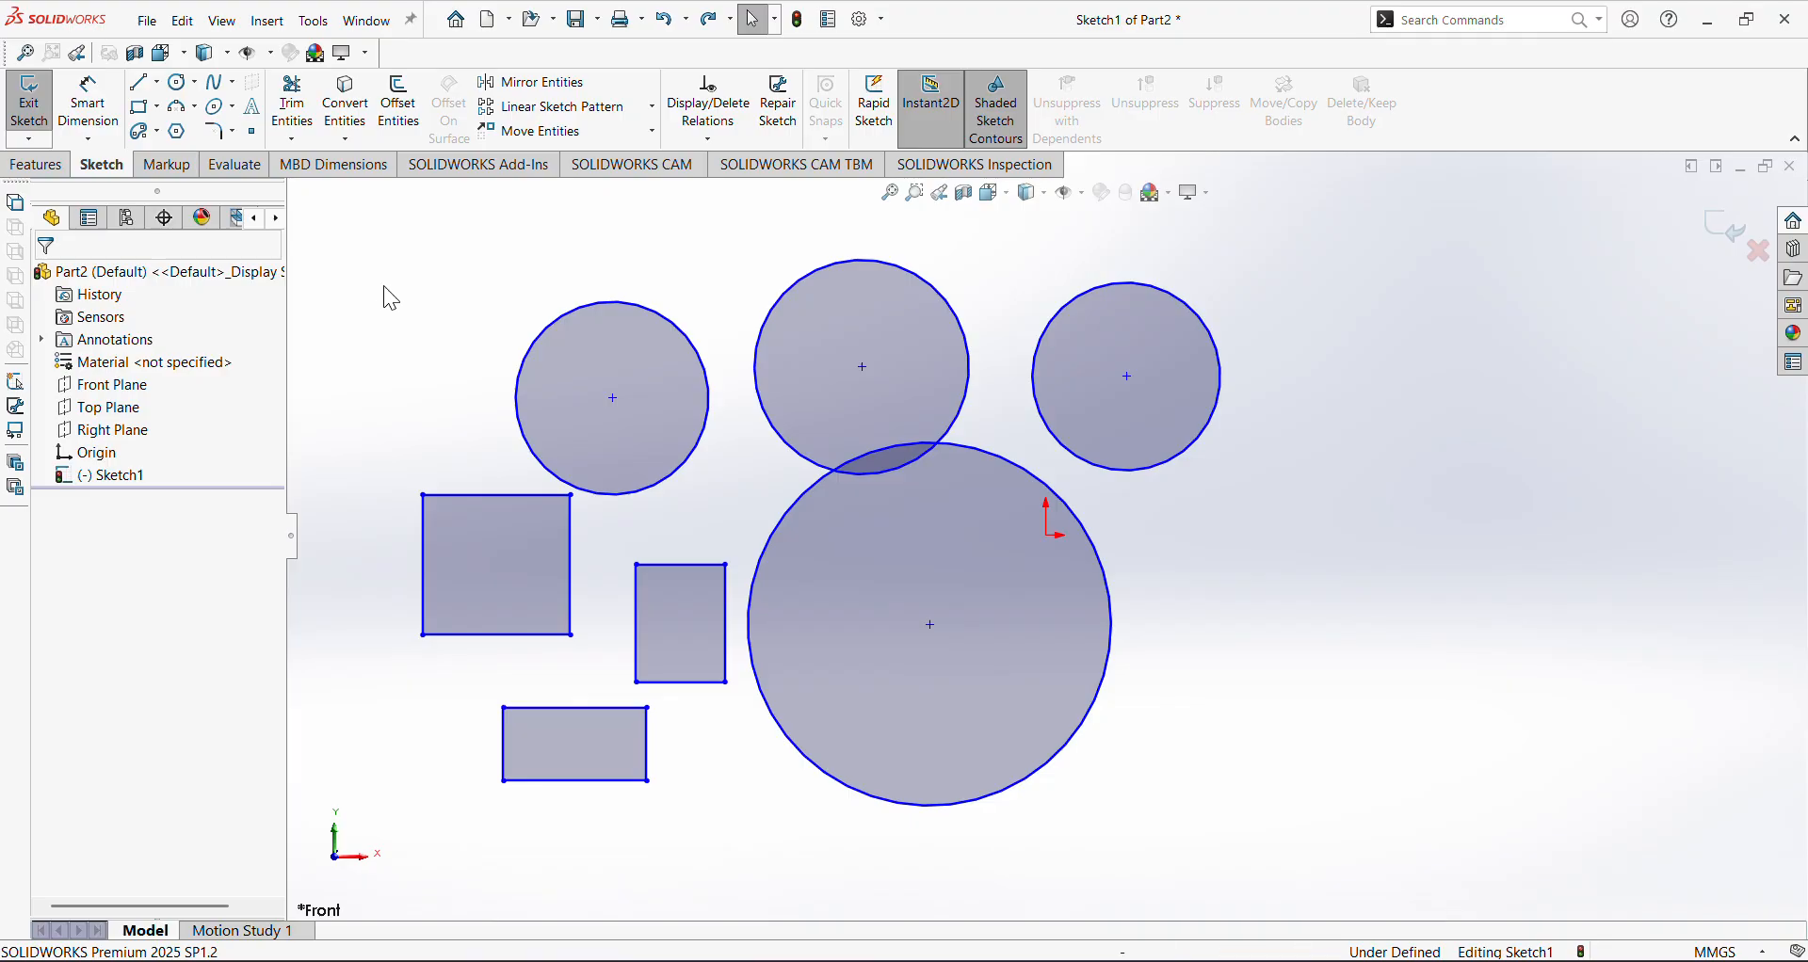
# Power-trim away the four circles and the three rectangles so the sketch is empty
pyautogui.click(292, 103)
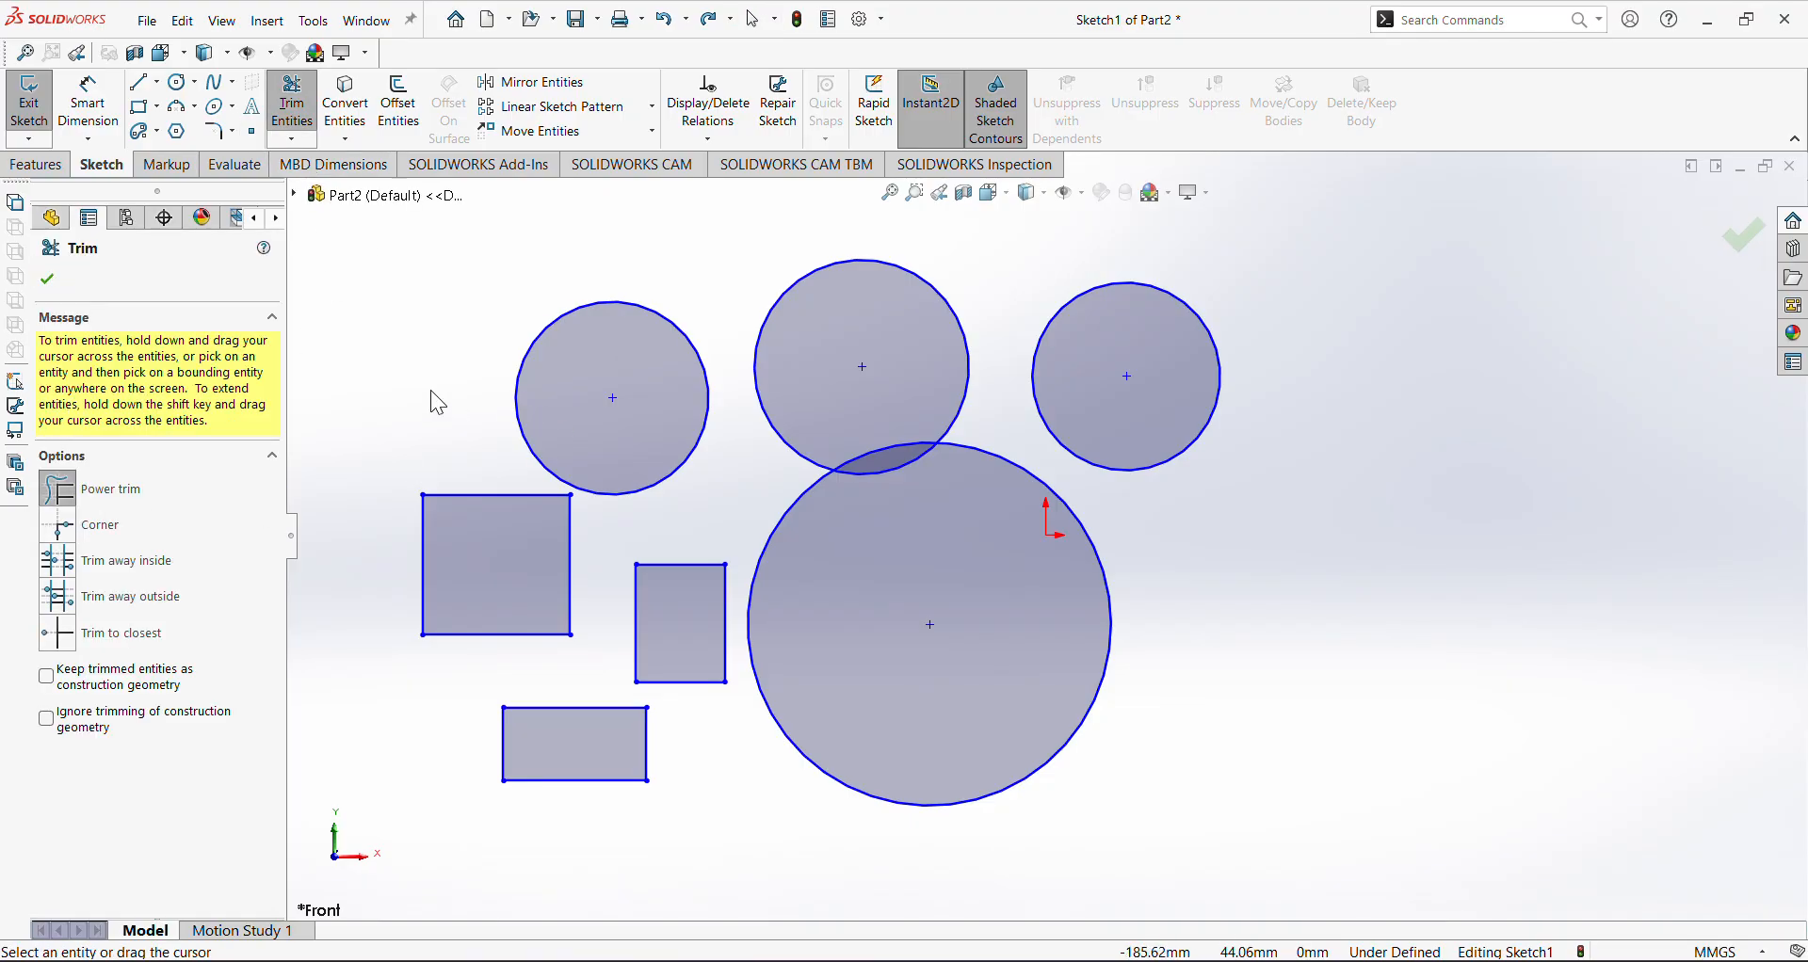
pyautogui.moveTo(431, 390)
pyautogui.mouseDown()
pyautogui.moveTo(982, 330)
pyautogui.moveTo(868, 379)
pyautogui.moveTo(951, 322)
pyautogui.moveTo(942, 472)
pyautogui.moveTo(541, 445)
pyautogui.moveTo(476, 468)
pyautogui.mouseUp()
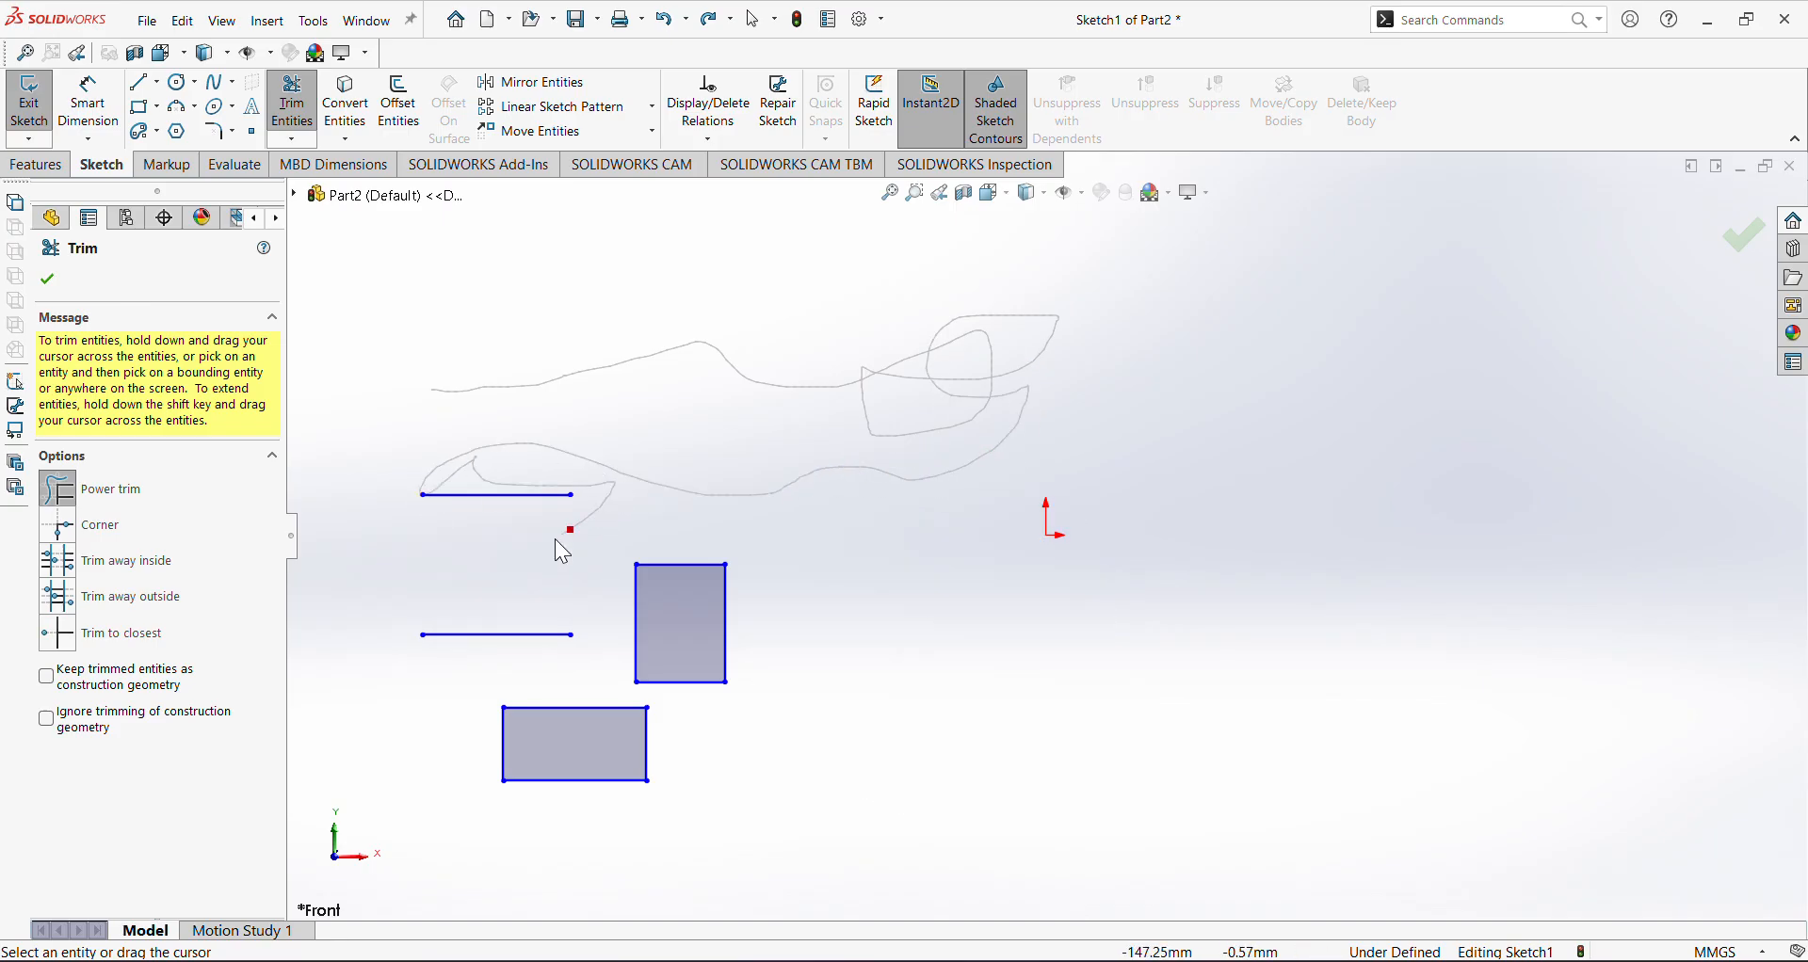
pyautogui.moveTo(535, 665)
pyautogui.mouseDown()
pyautogui.moveTo(738, 601)
pyautogui.moveTo(714, 706)
pyautogui.moveTo(538, 761)
pyautogui.mouseUp()
pyautogui.moveTo(647, 760); pyautogui.dragTo(673, 733)
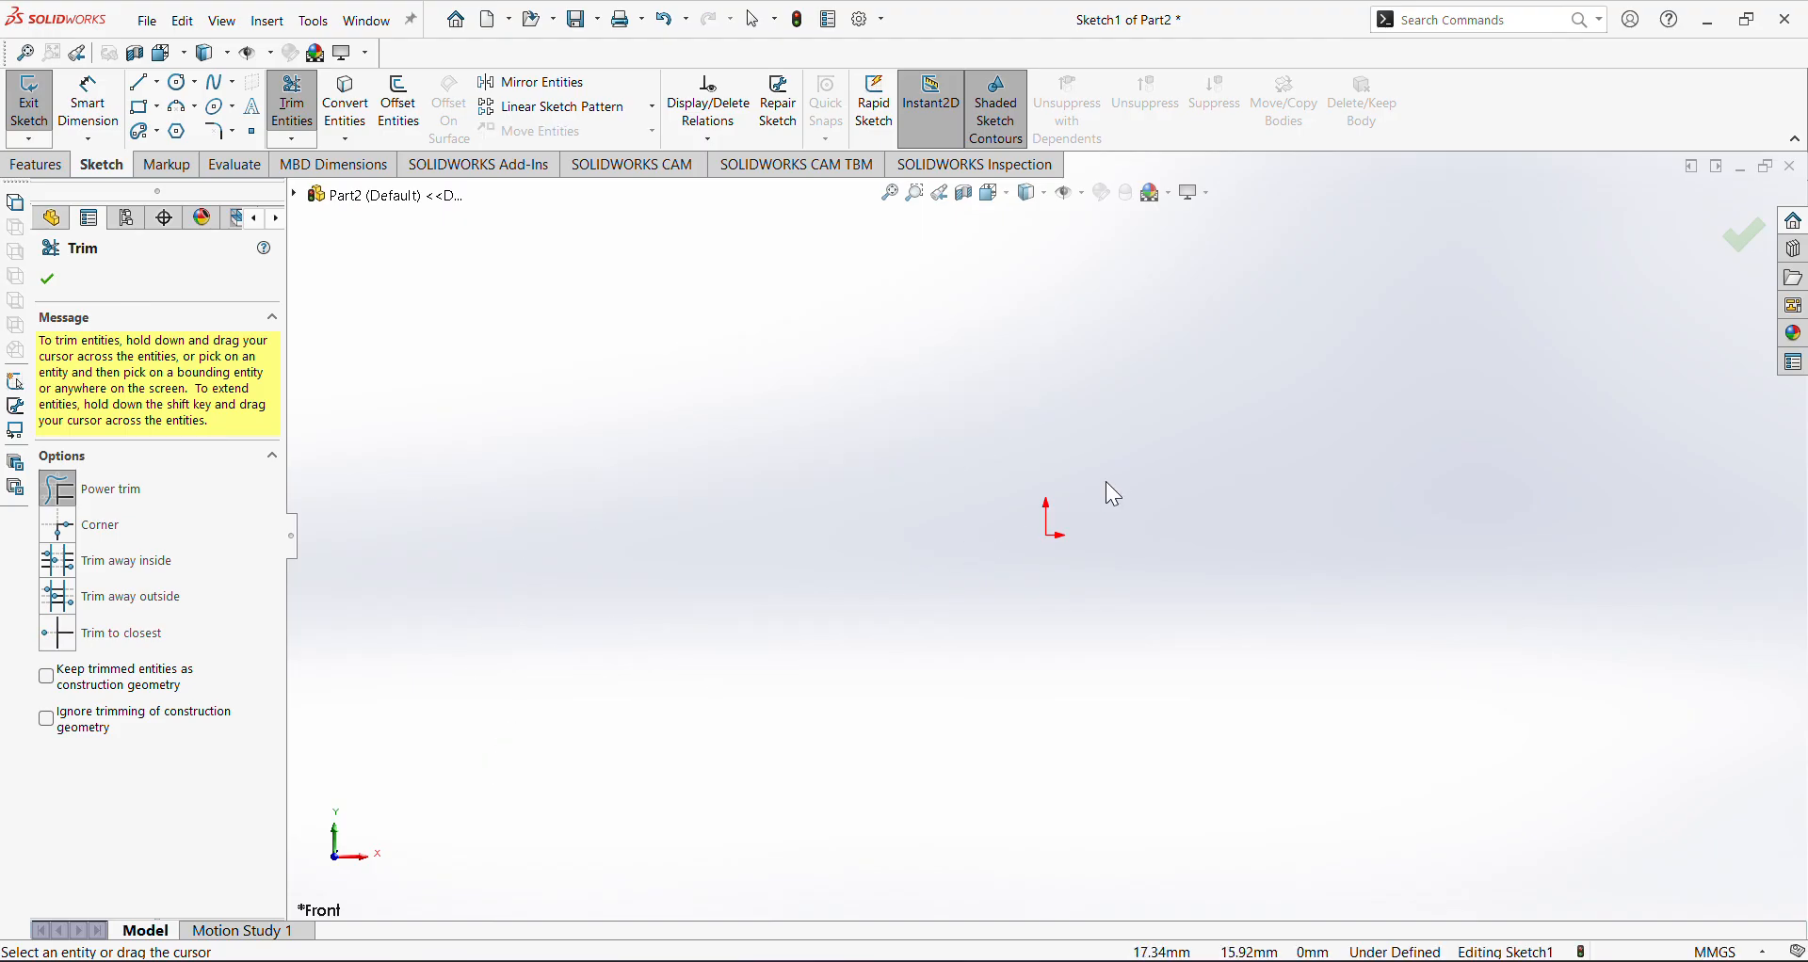
pyautogui.click(47, 279)
pyautogui.click(292, 104)
pyautogui.click(47, 279)
# Sketch a horizontal line about 87 mm long, above and to the left of the origin
pyautogui.click(142, 83)
pyautogui.click(547, 323)
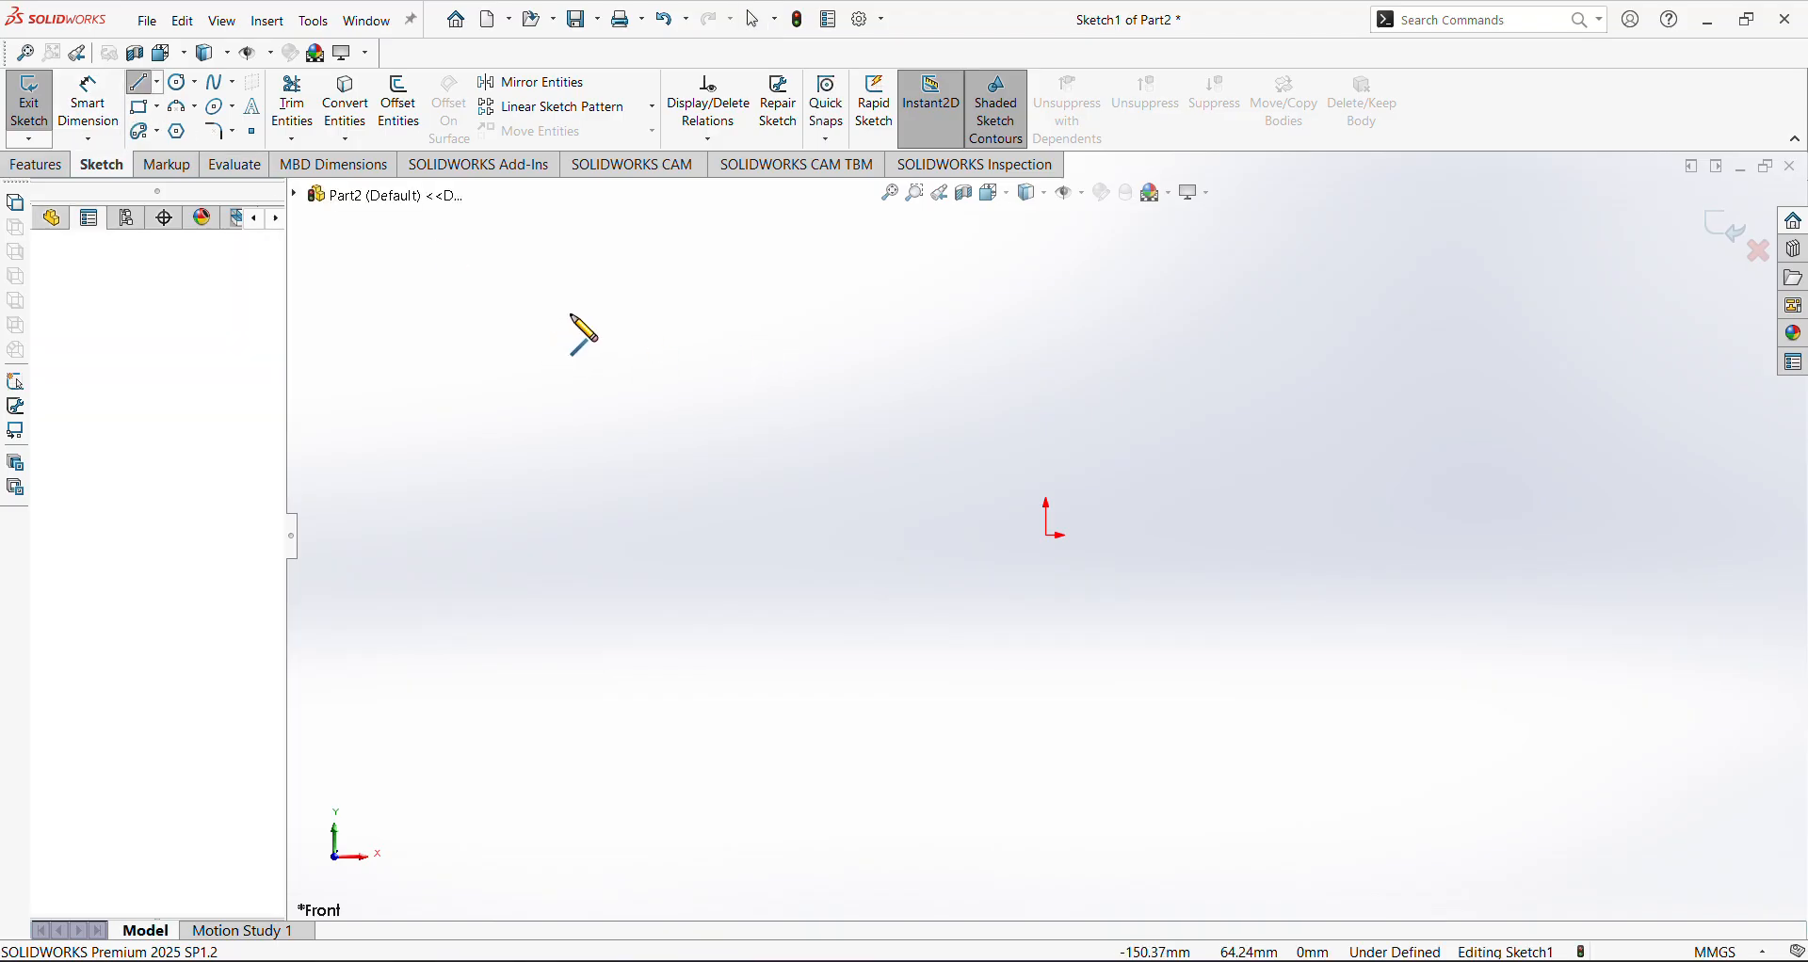
pyautogui.click(837, 323)
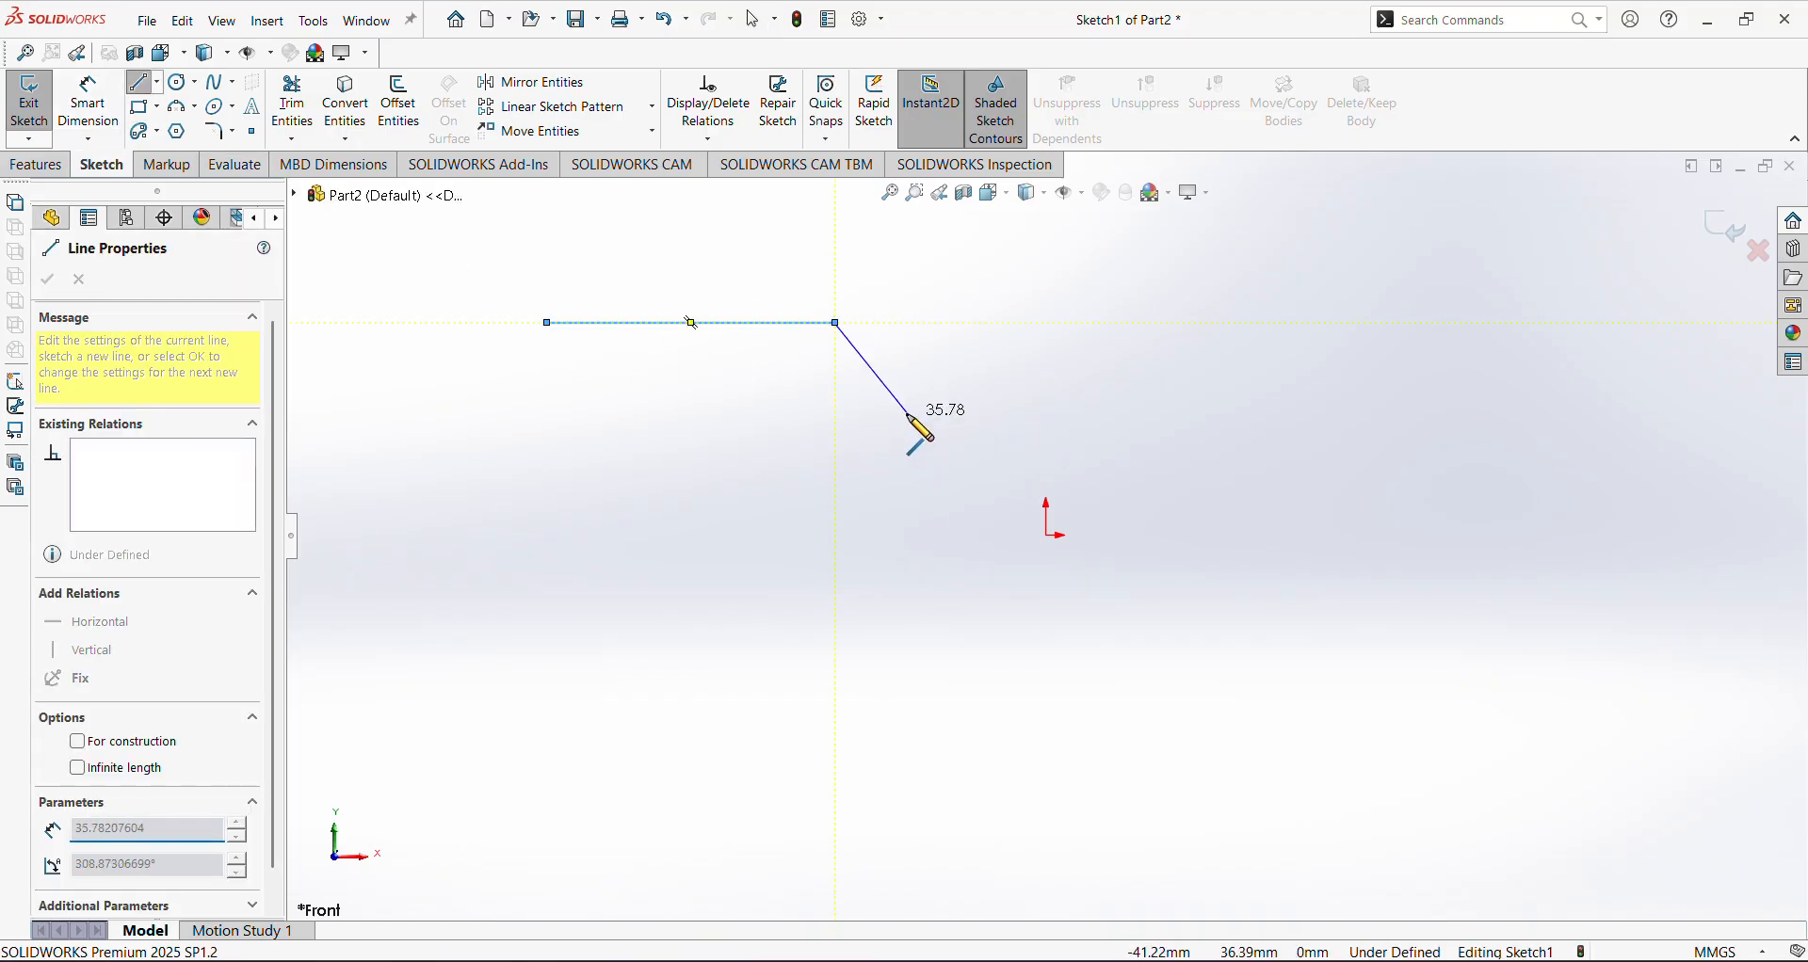
pyautogui.rightClick(918, 429)
pyautogui.click(967, 429)
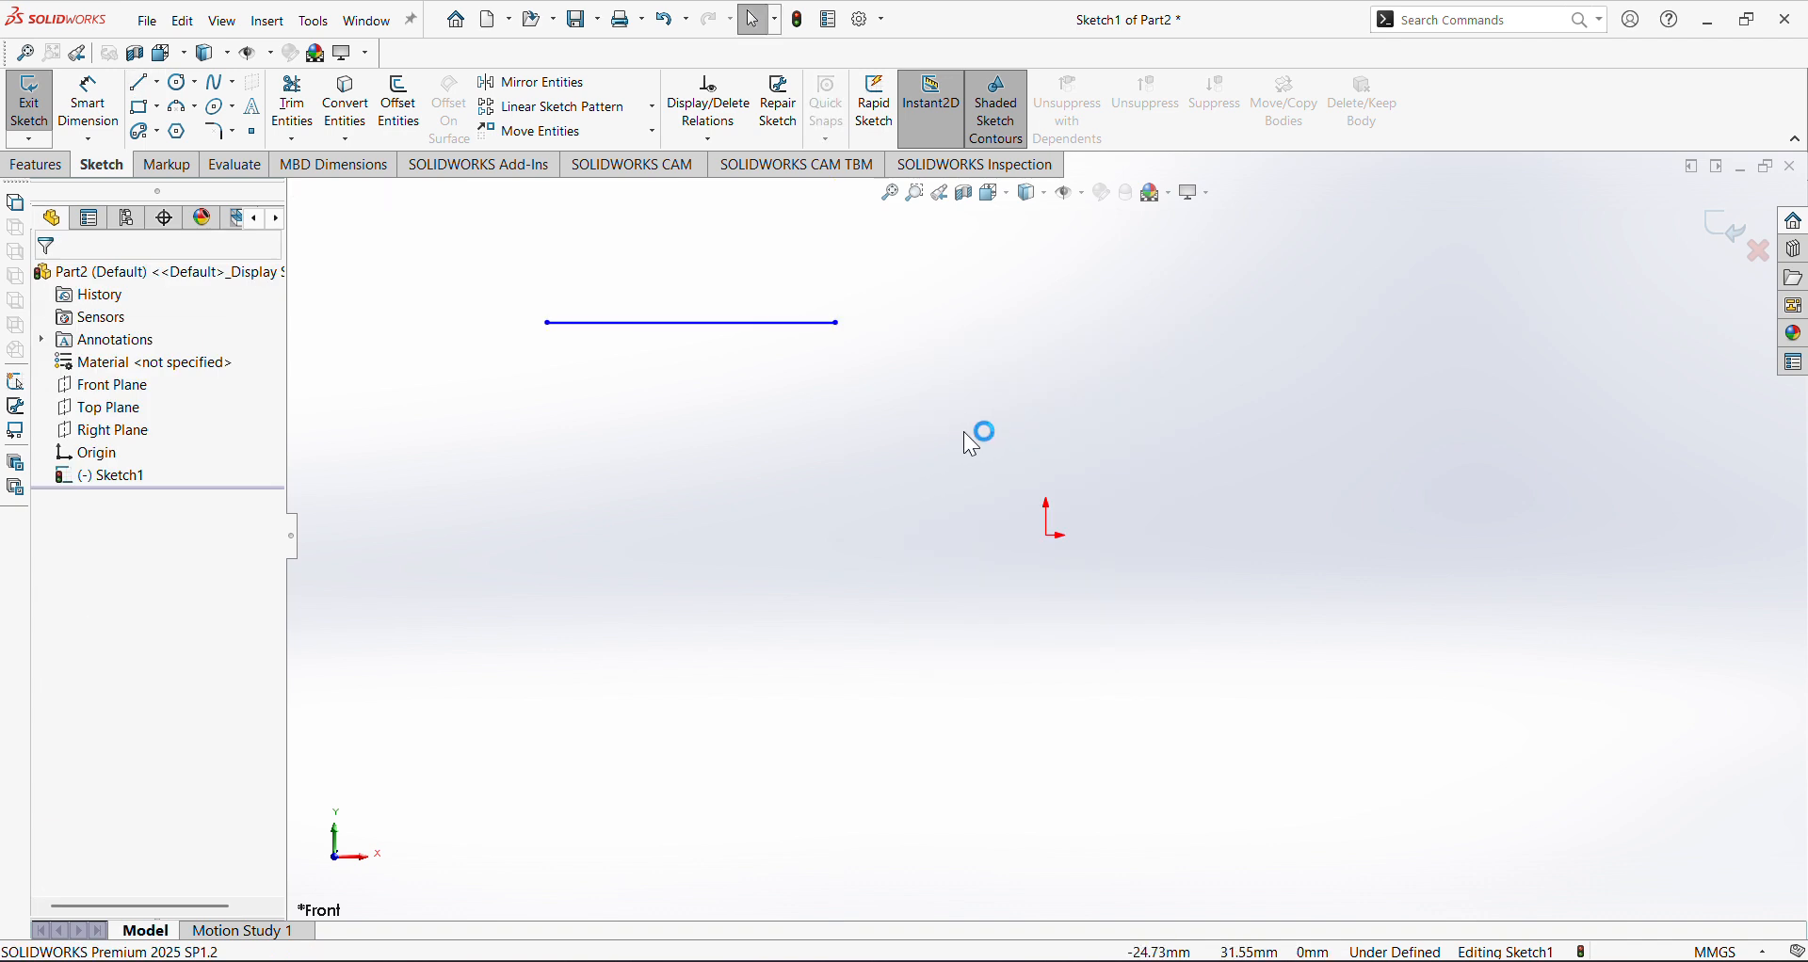
# Sketch a vertical line about 117 mm long downward, starting level with the horizontal line and separated from its right end
pyautogui.press('Return')
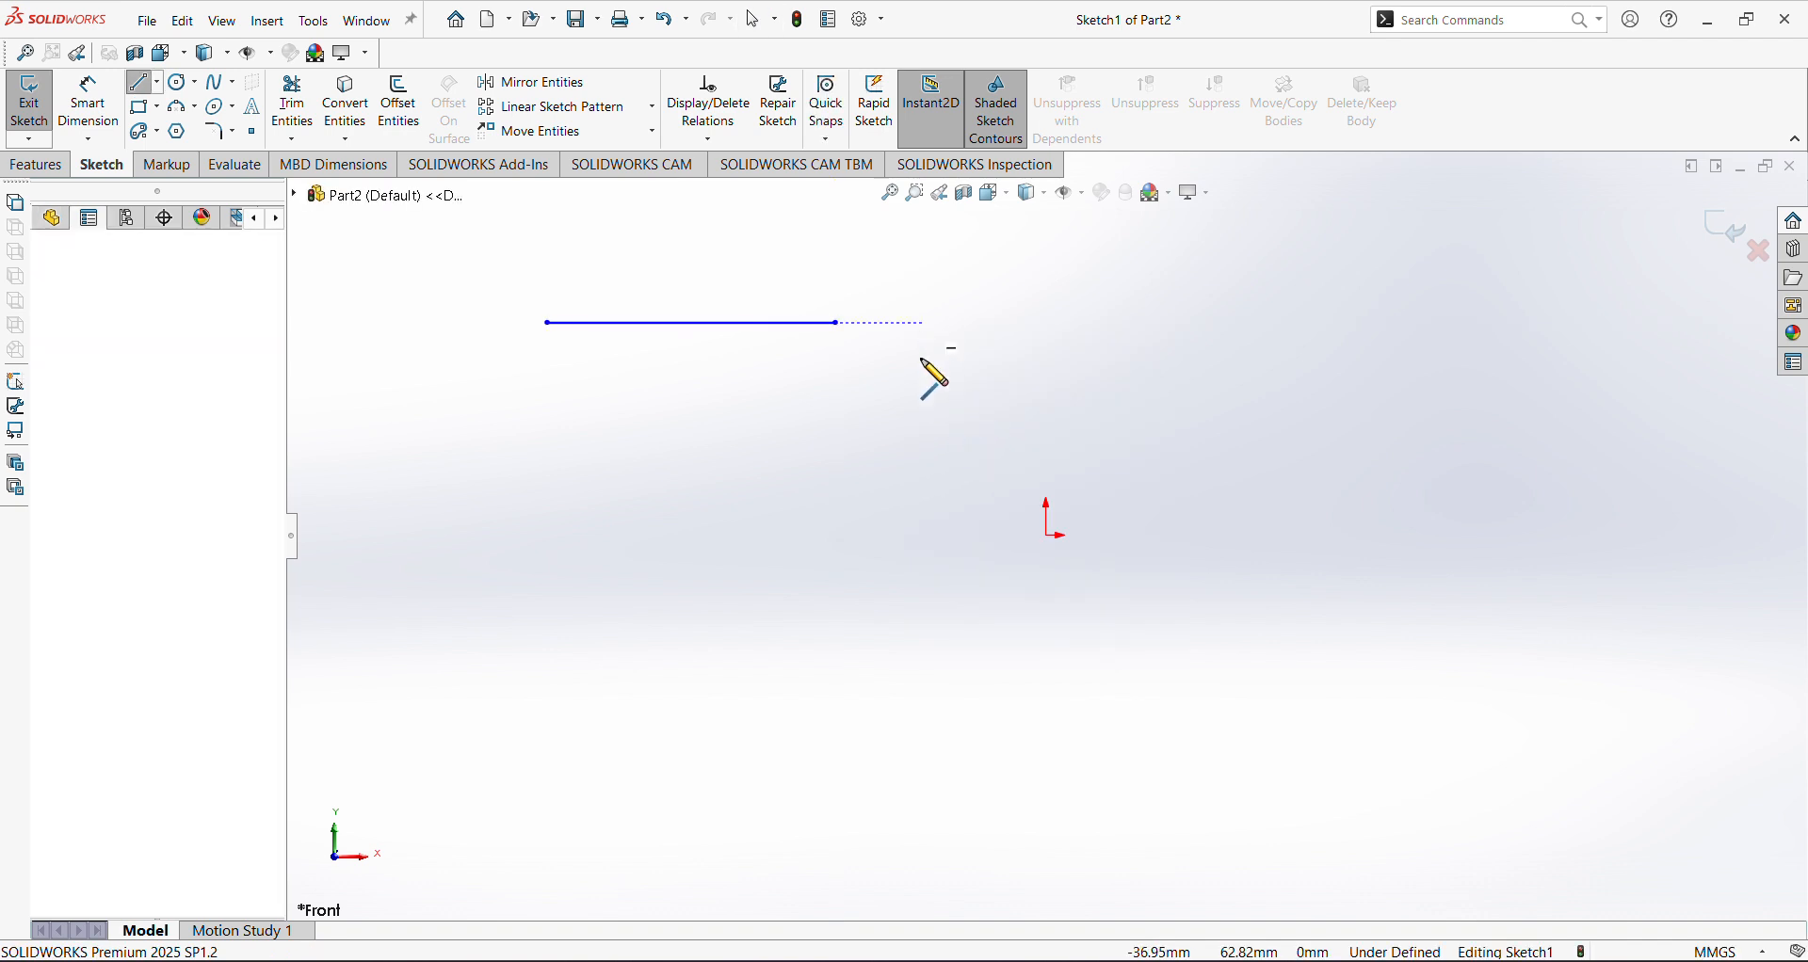
pyautogui.click(926, 323)
pyautogui.click(926, 709)
pyautogui.rightClick(934, 718)
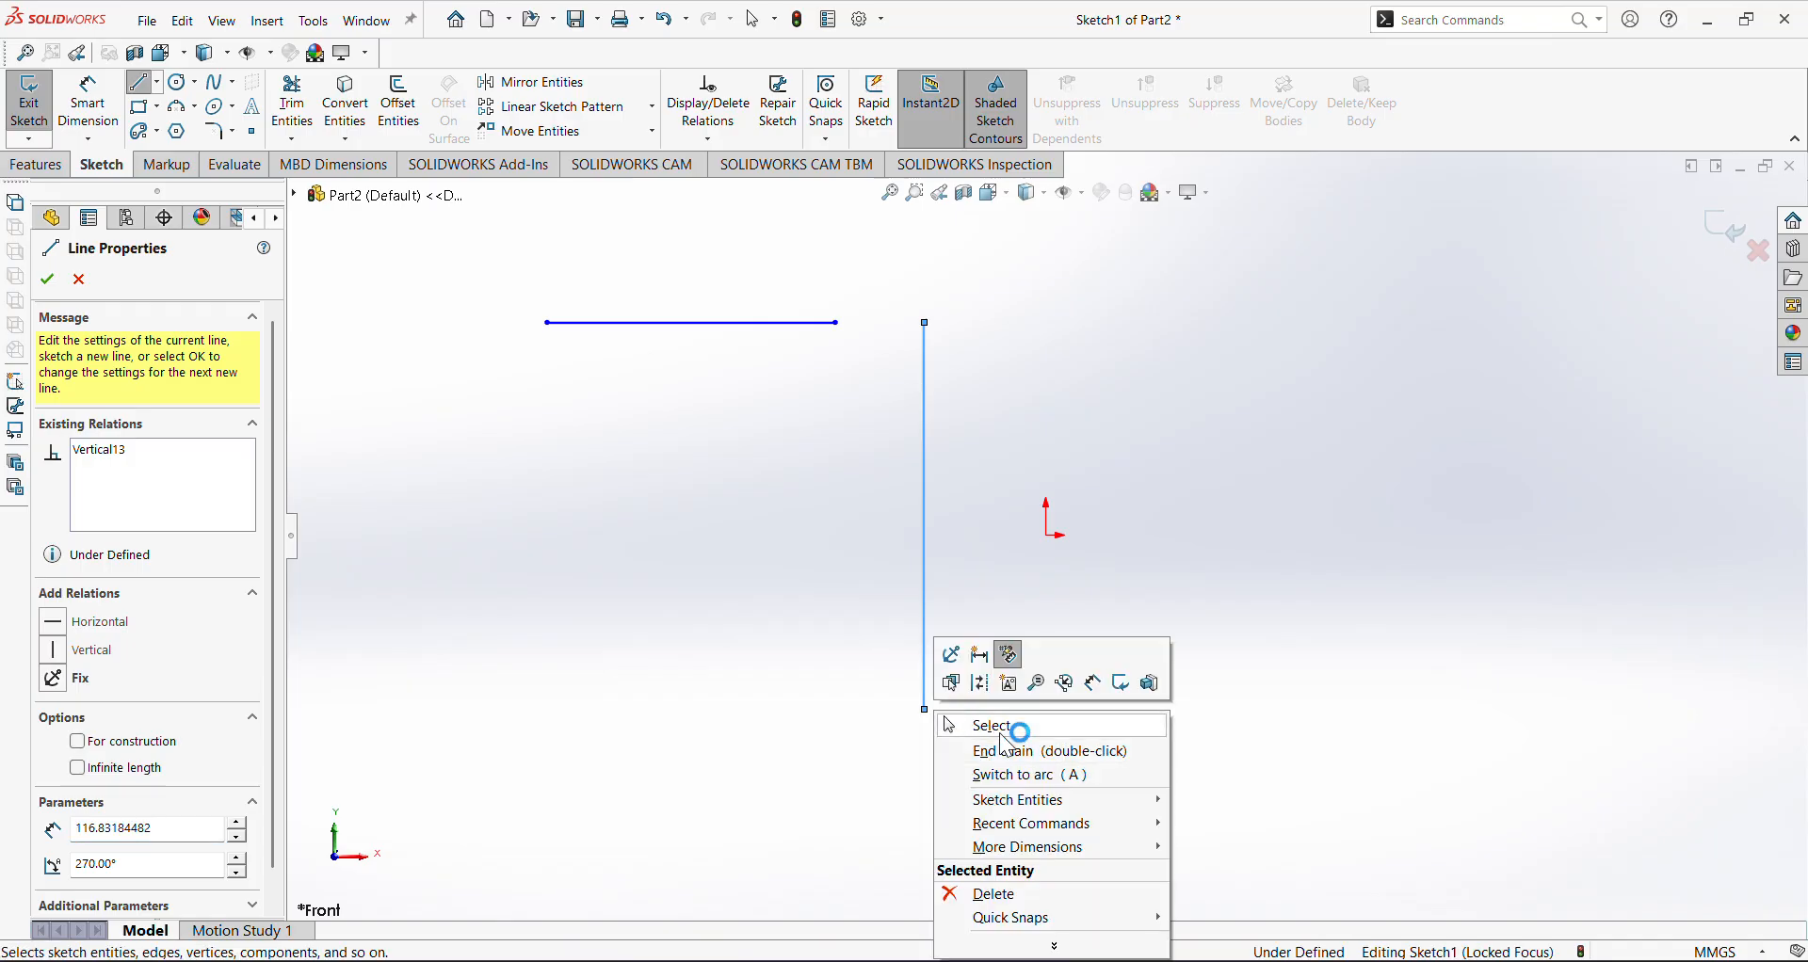
pyautogui.click(1006, 748)
# Sketch a nearly horizontal line about 95 mm long, above and to the right of the origin
pyautogui.click(1110, 369)
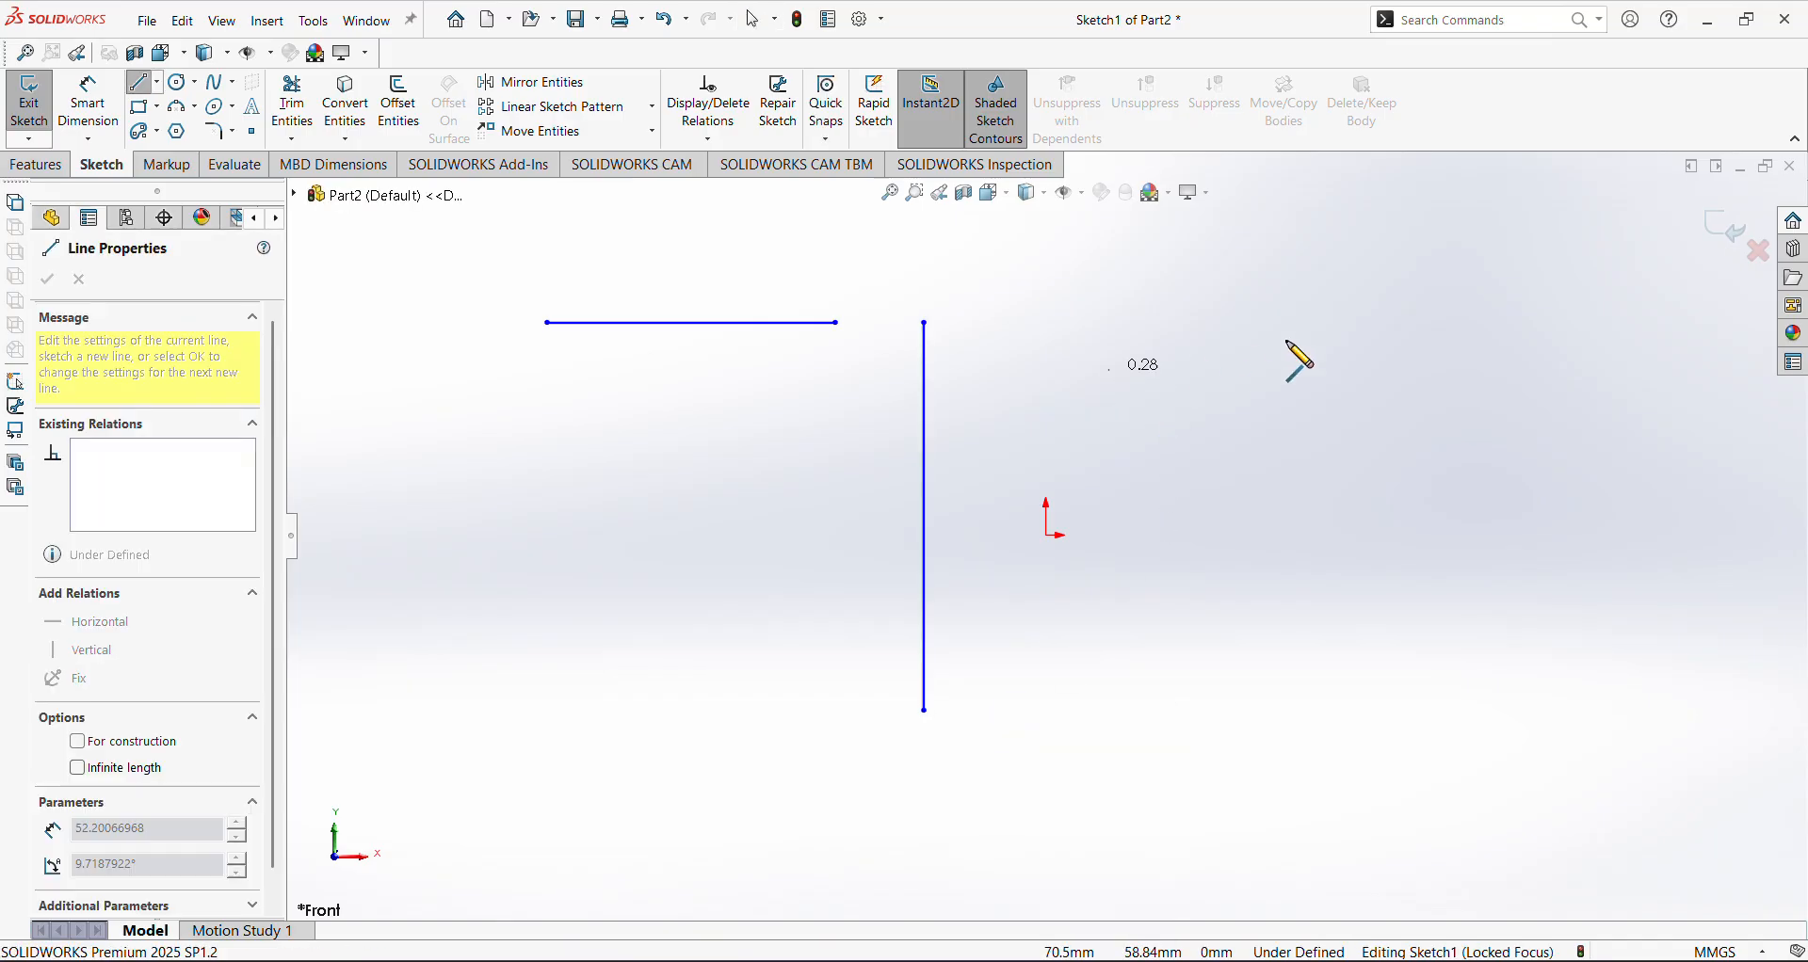
pyautogui.click(1426, 364)
pyautogui.rightClick(1433, 370)
pyautogui.click(1498, 403)
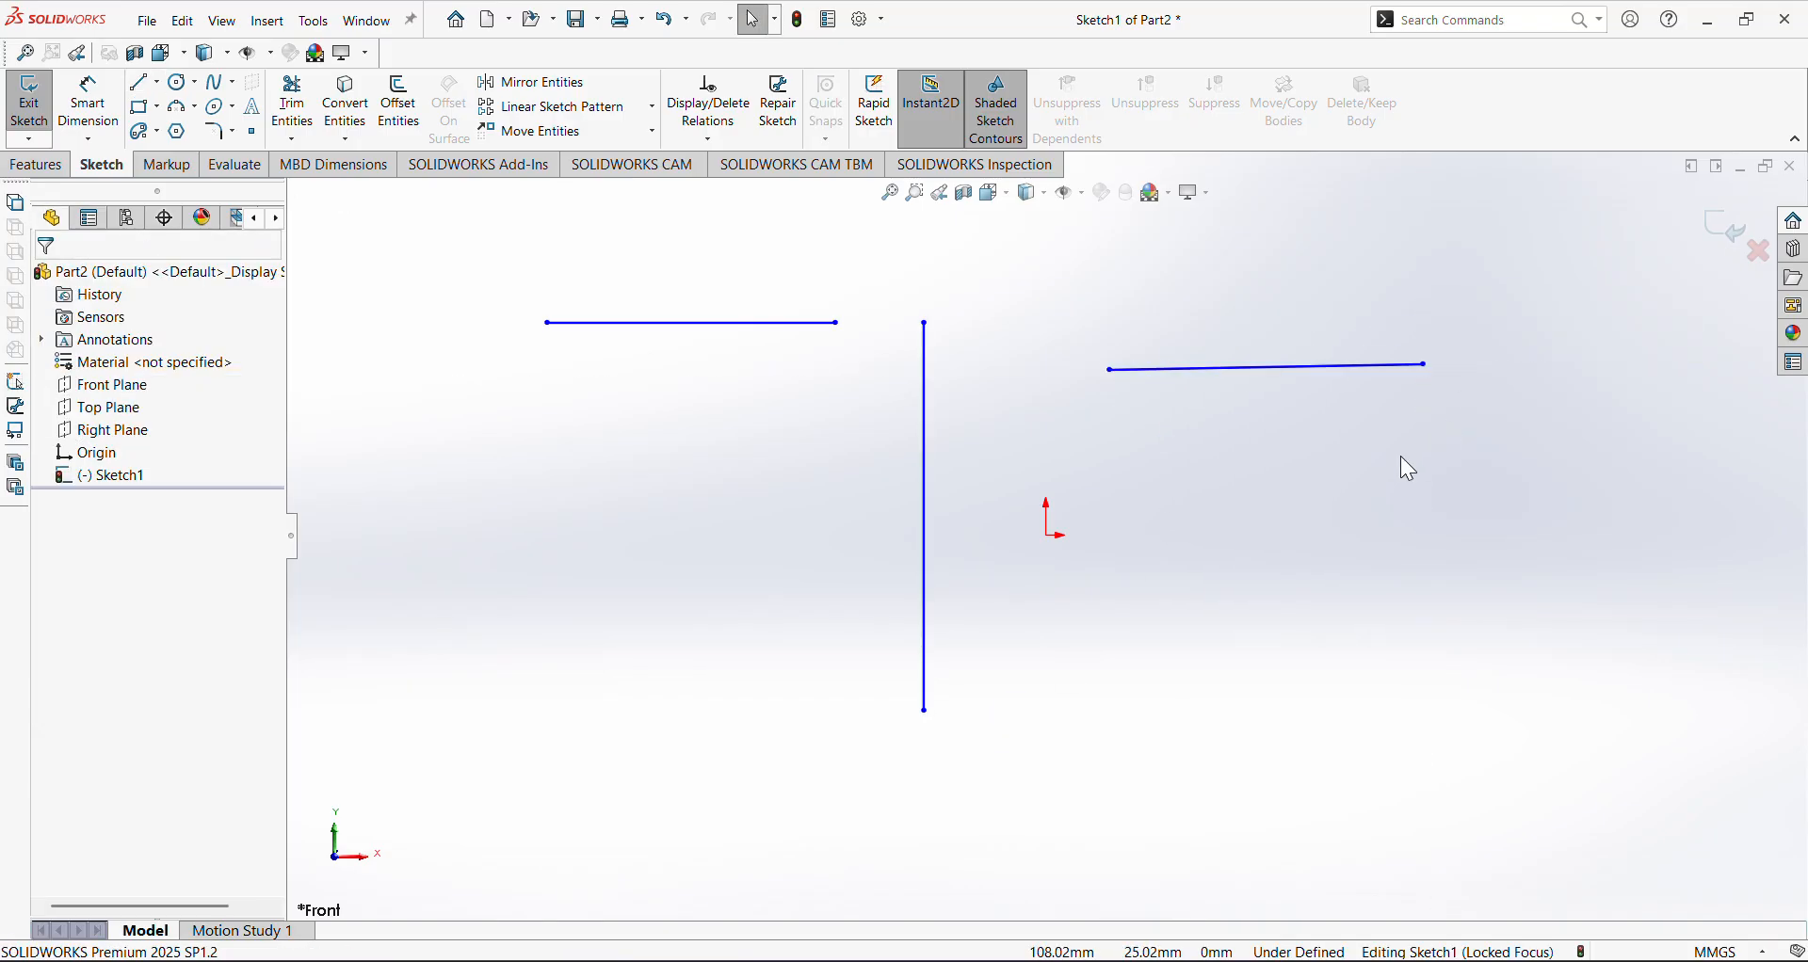
# Sketch a nearly vertical line about 97 mm long below the nearly horizontal line, without touching it
pyautogui.click(1270, 440)
pyautogui.click(1277, 759)
pyautogui.rightClick(1279, 761)
pyautogui.click(1324, 772)
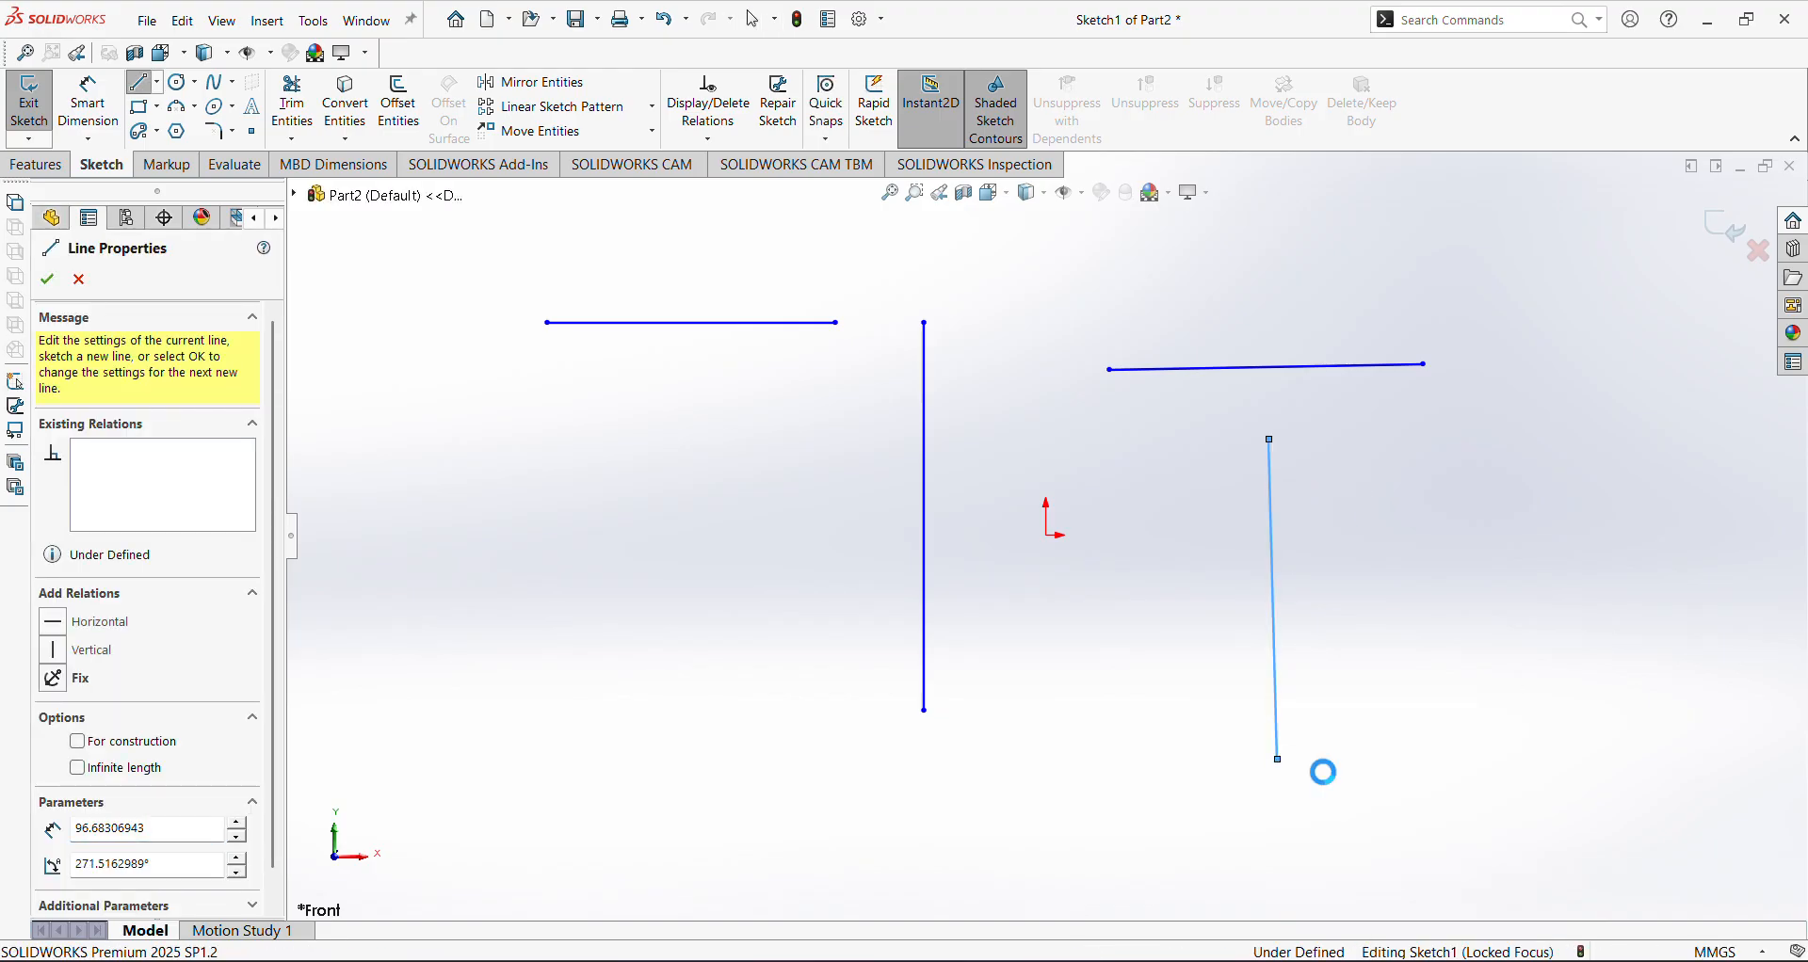
# Sketch a second nearly vertical line that crosses the nearly horizontal line close to its right end
pyautogui.press('l')
pyautogui.click(1350, 247)
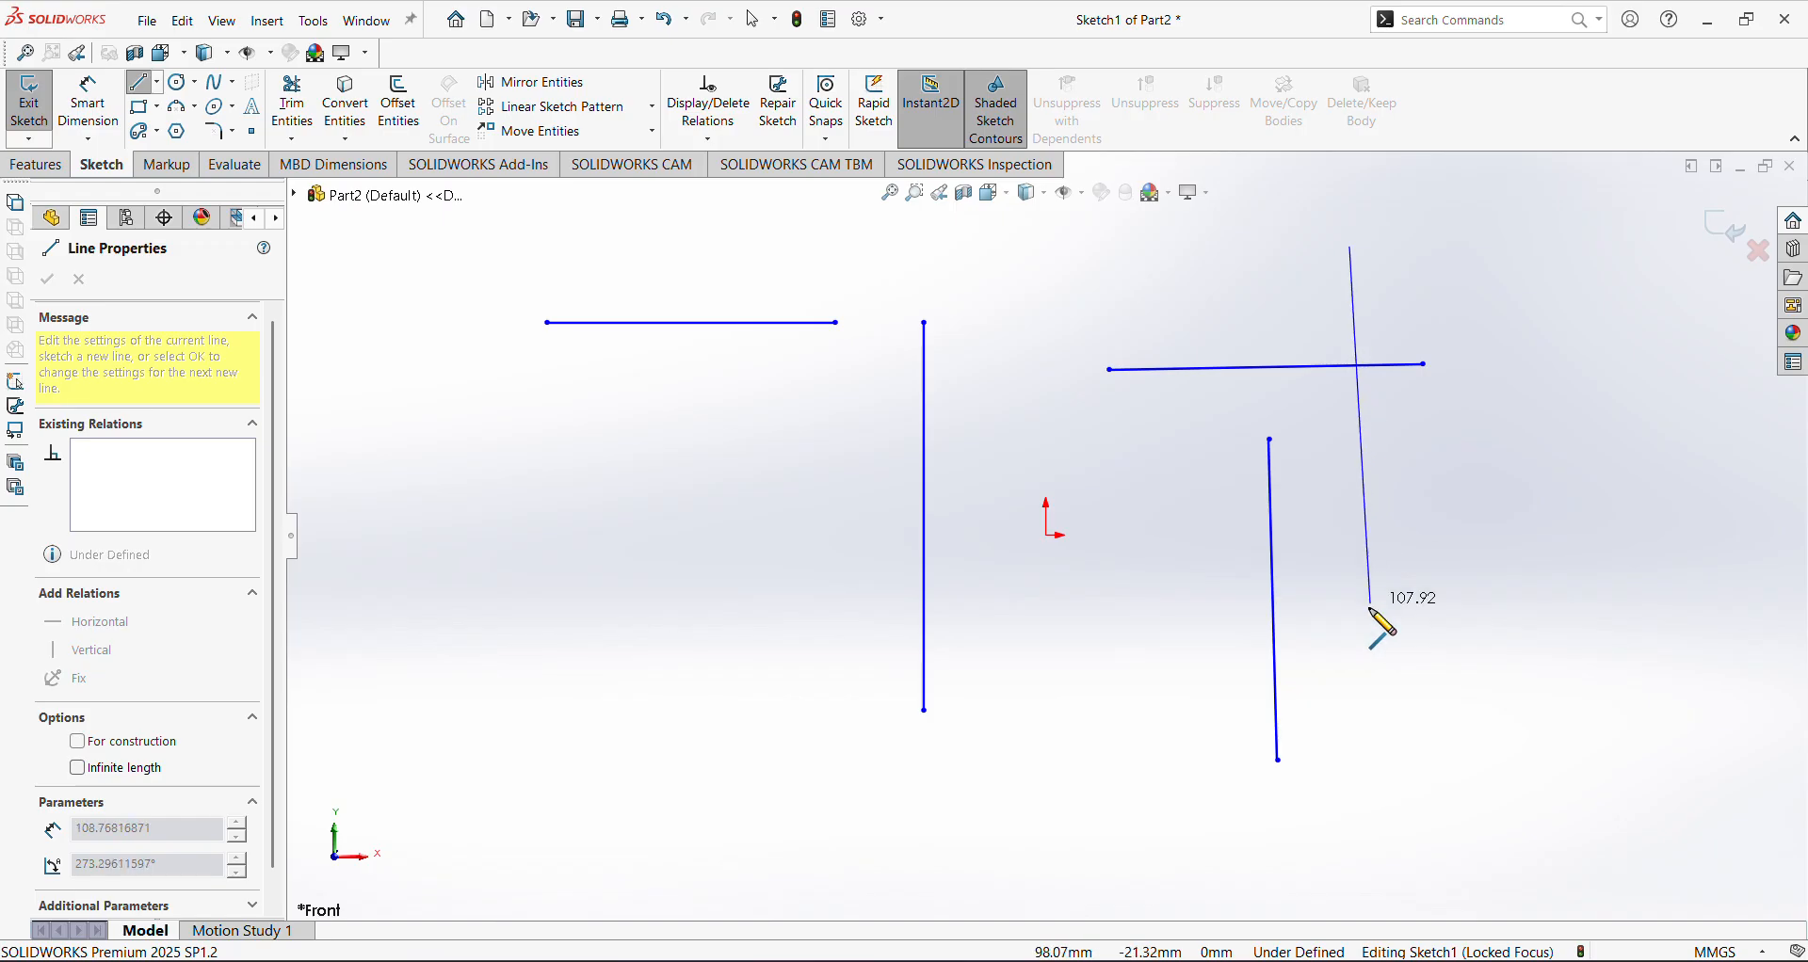
pyautogui.click(1362, 650)
pyautogui.rightClick(1362, 650)
pyautogui.click(1404, 670)
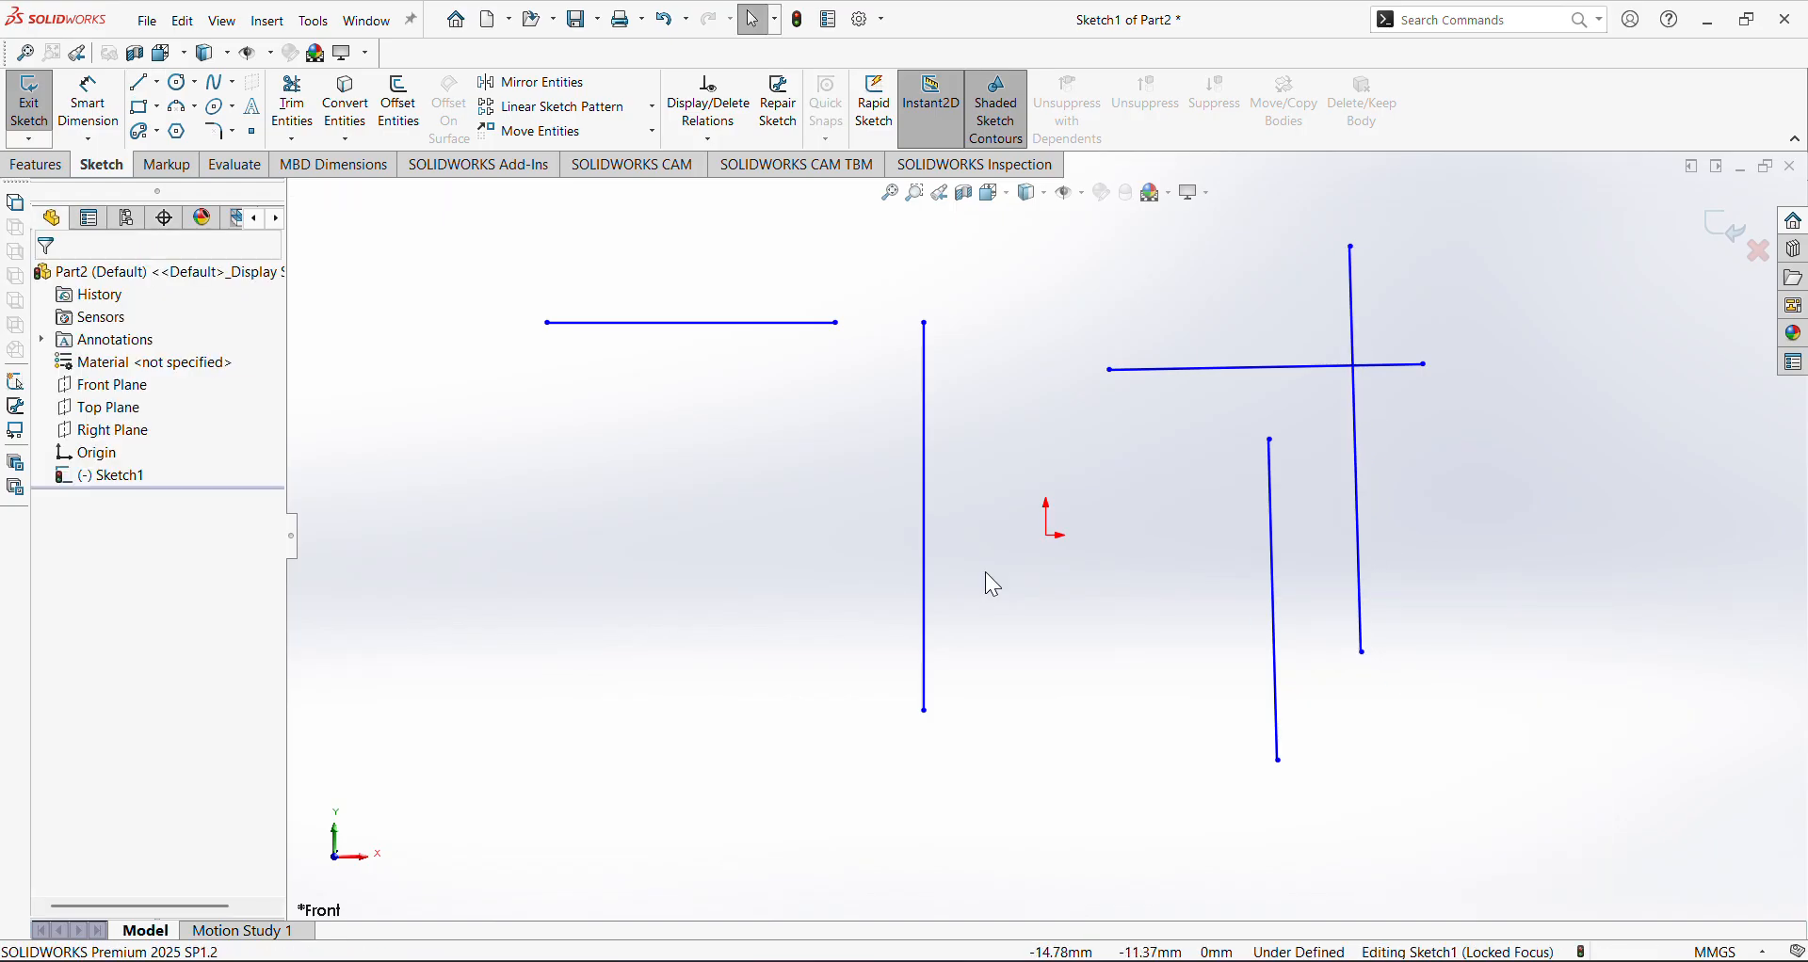
# Join the horizontal line and the vertical line left of the origin into a corner with the Corner trim option
pyautogui.click(300, 126)
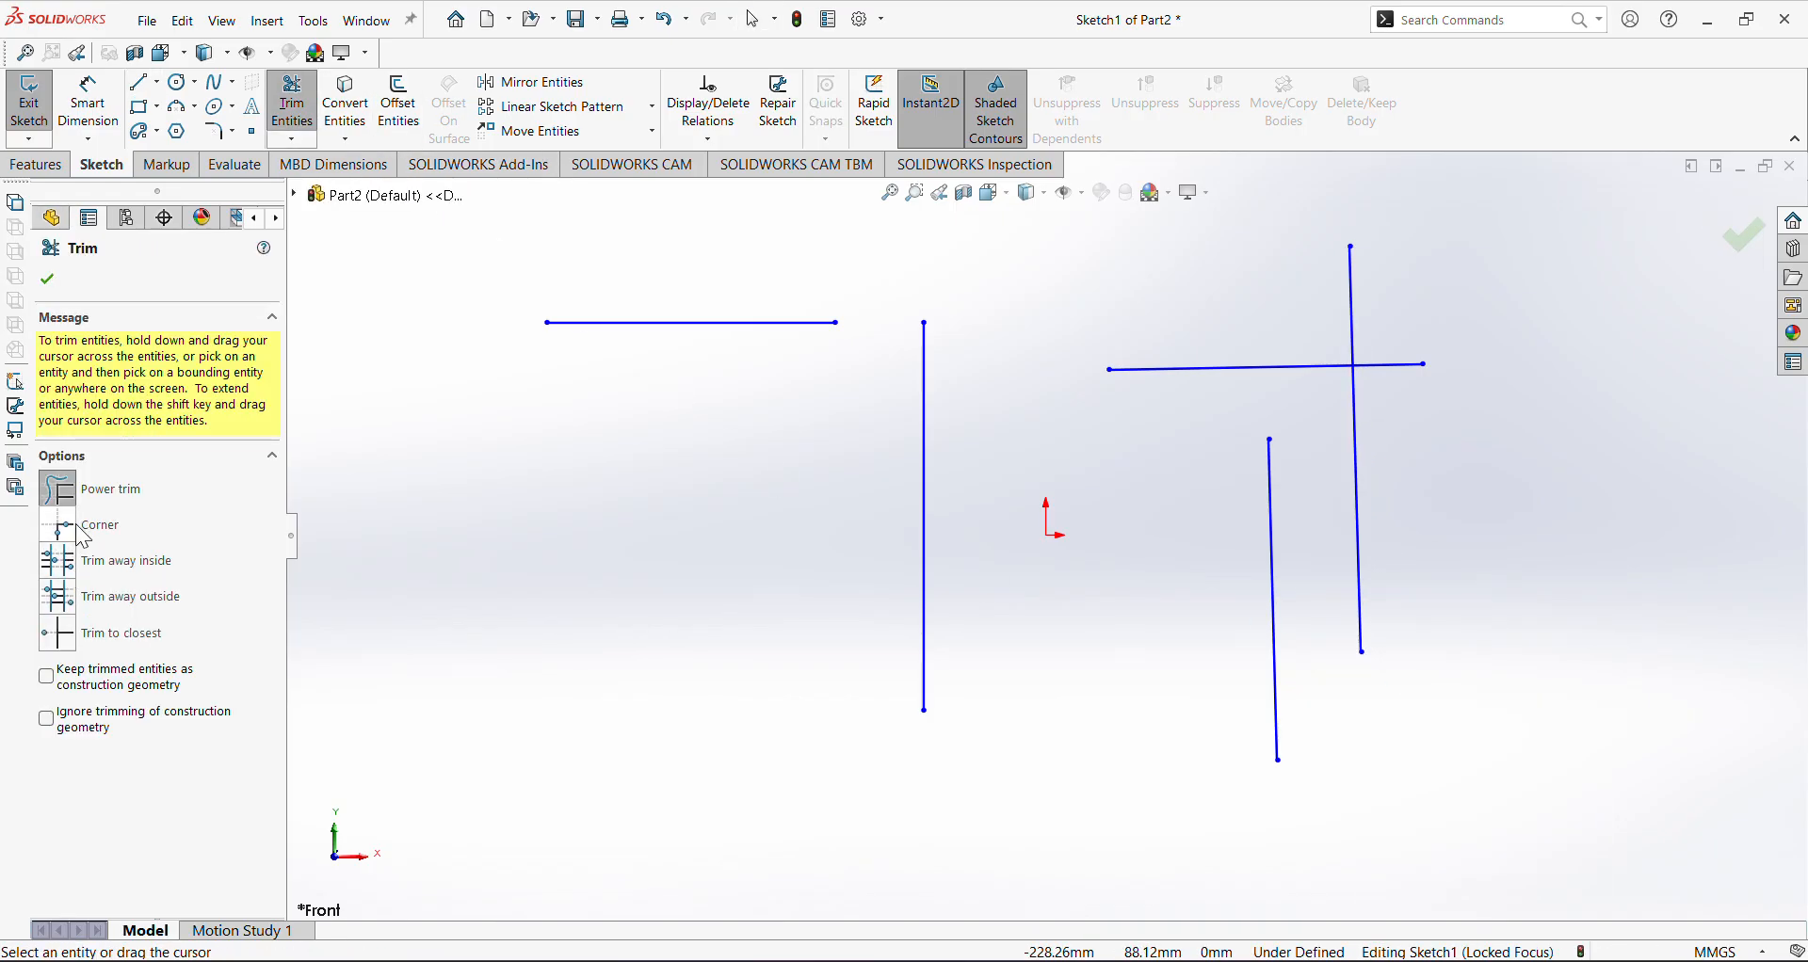
pyautogui.click(62, 530)
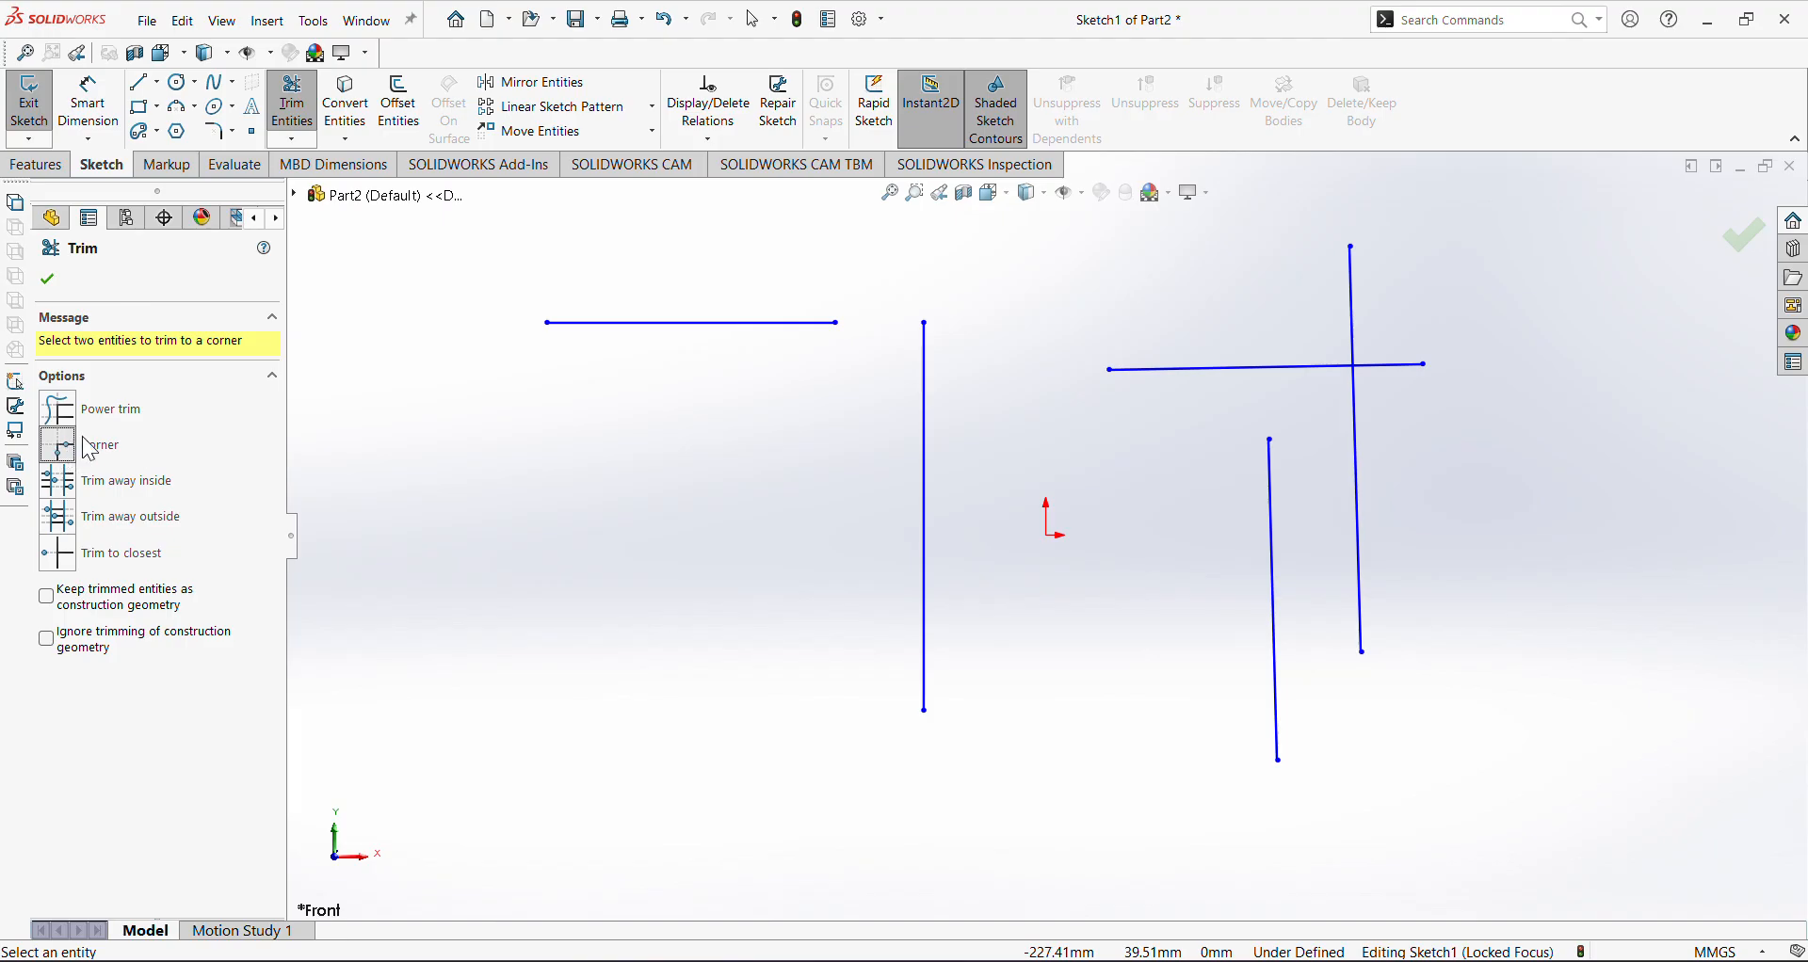
pyautogui.click(662, 332)
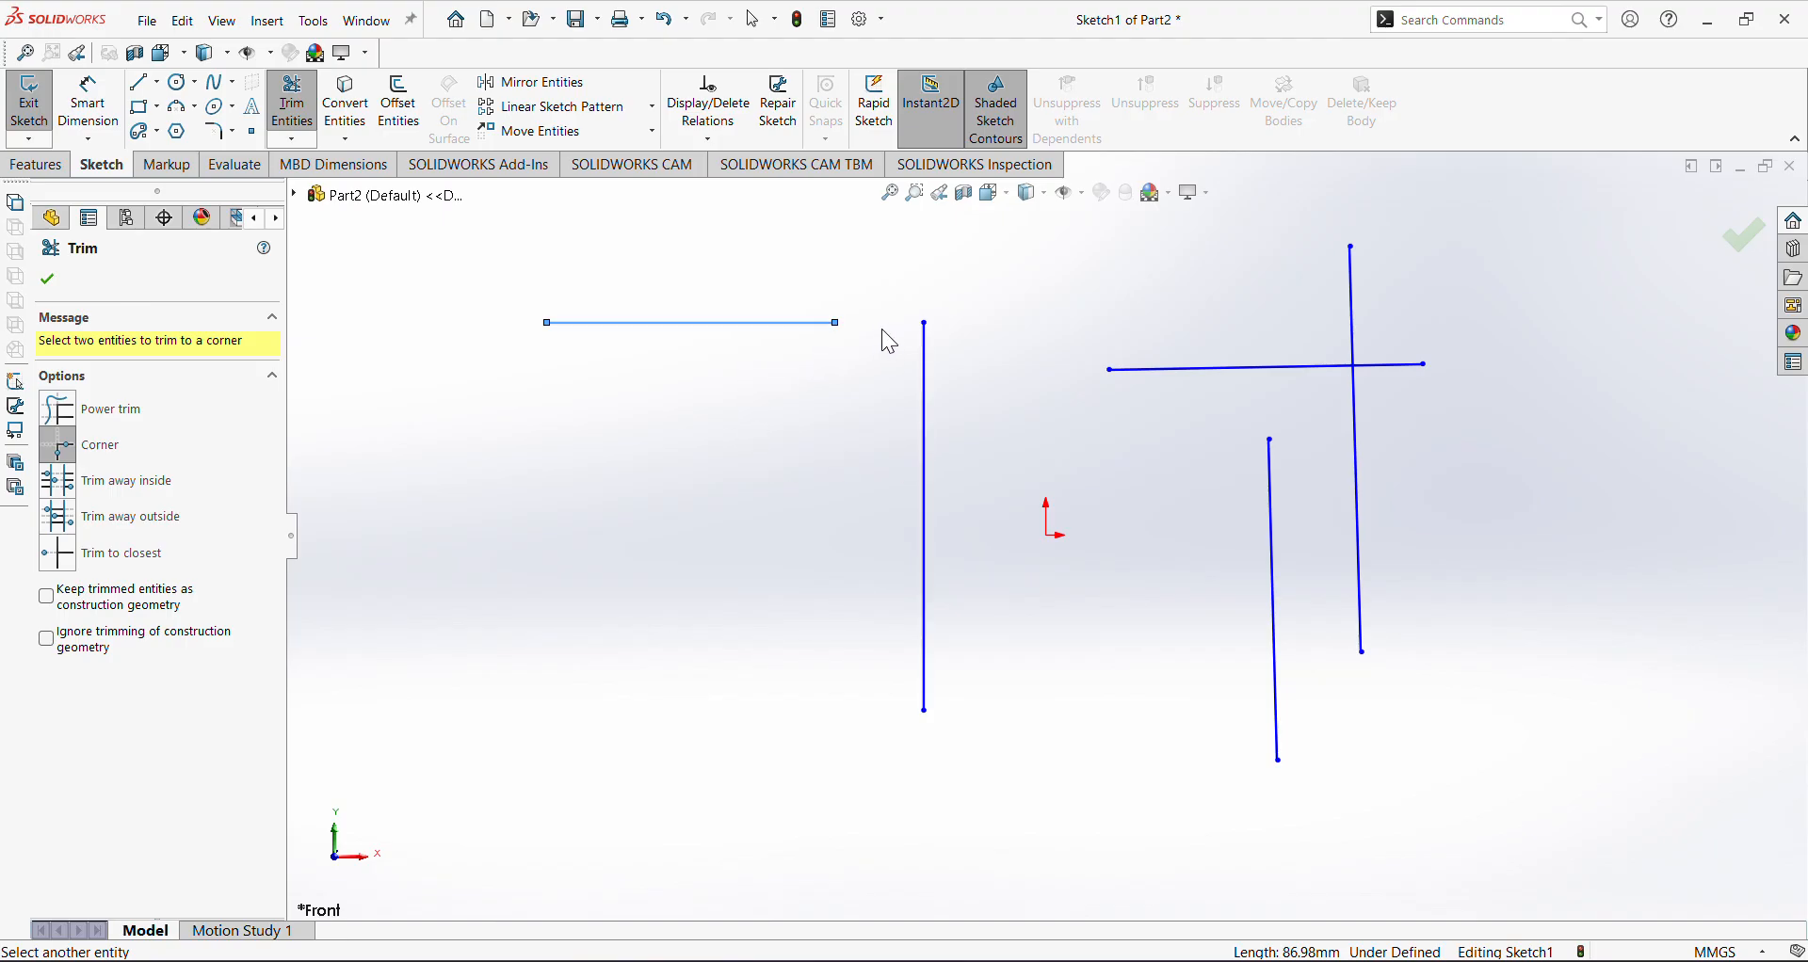
pyautogui.click(925, 518)
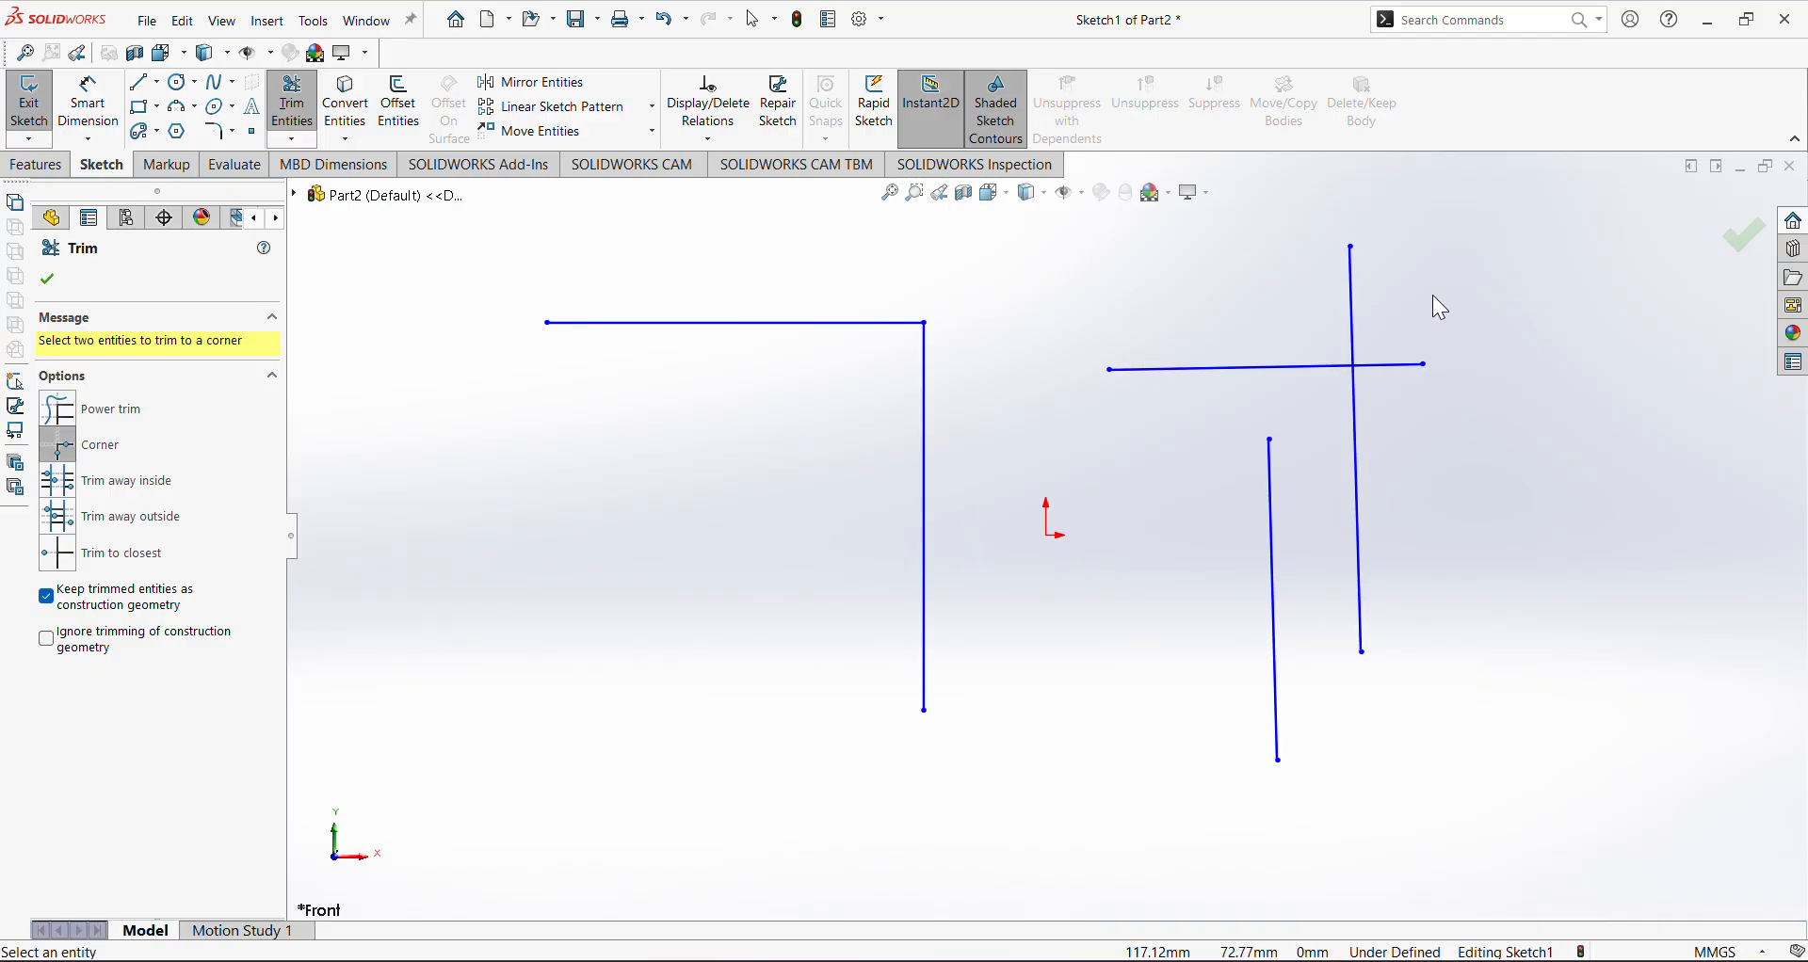
# Try a Corner trim between the nearly horizontal line and the vertical line below it, keeping trimmed entities as construction geometry, and undo it
pyautogui.click(1187, 372)
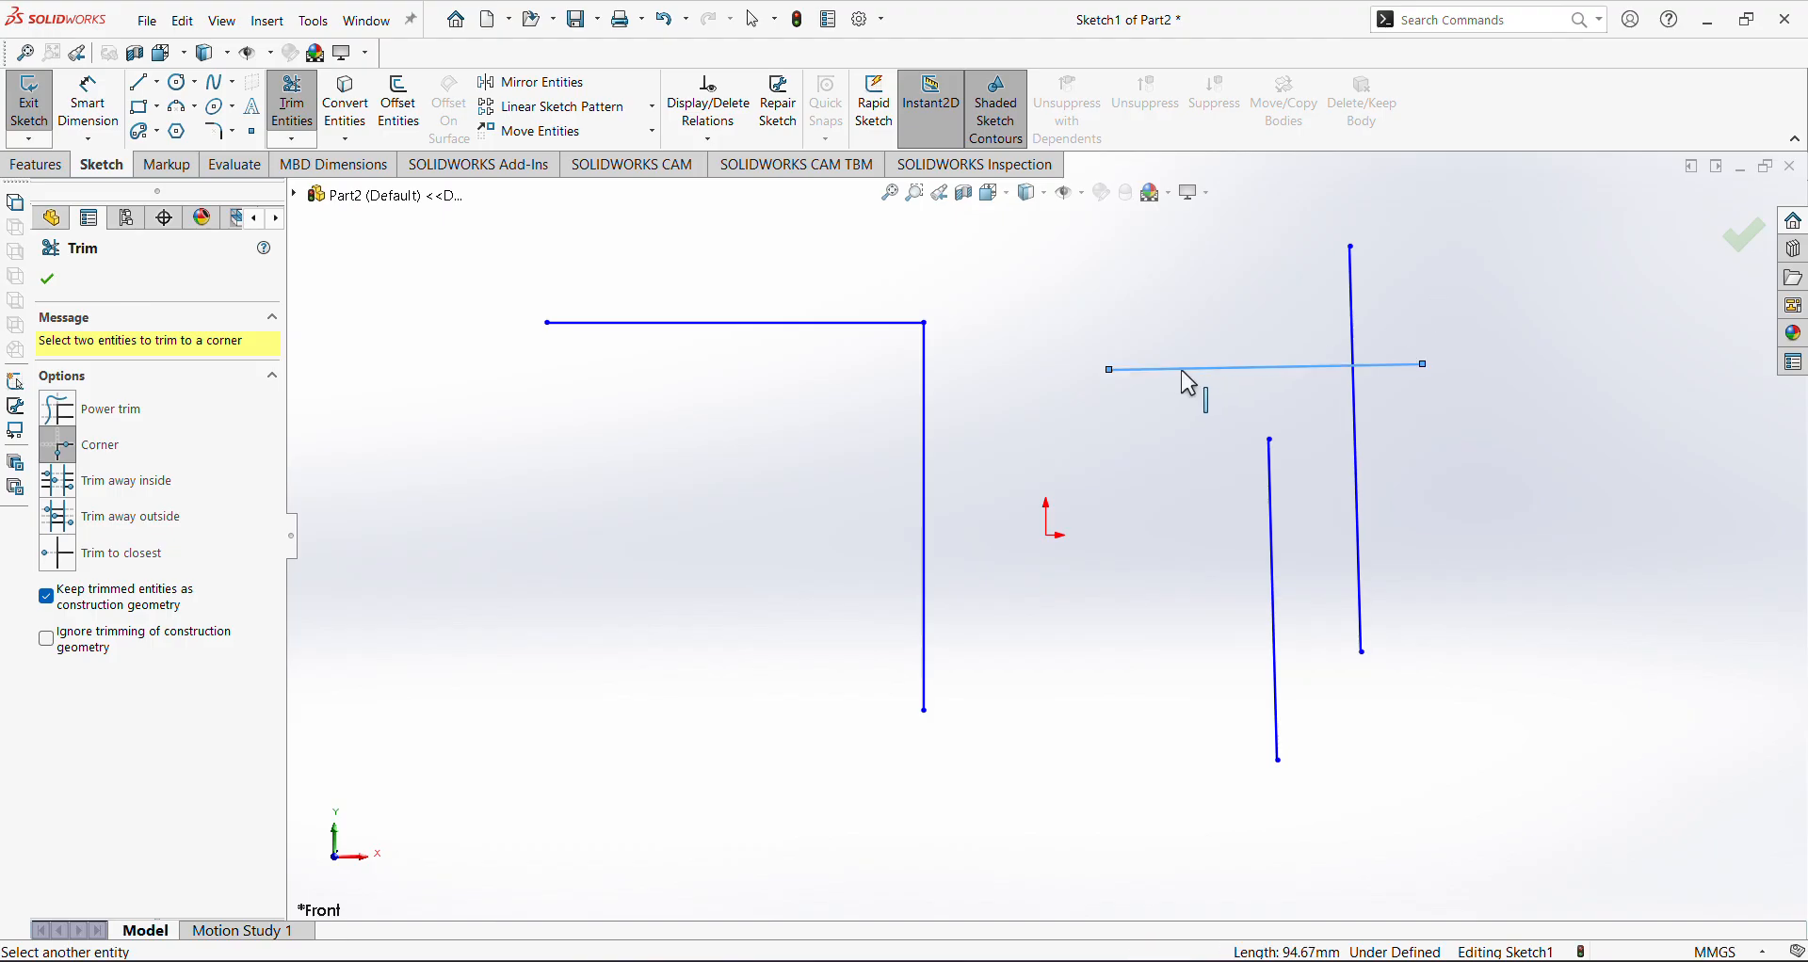
pyautogui.click(1271, 484)
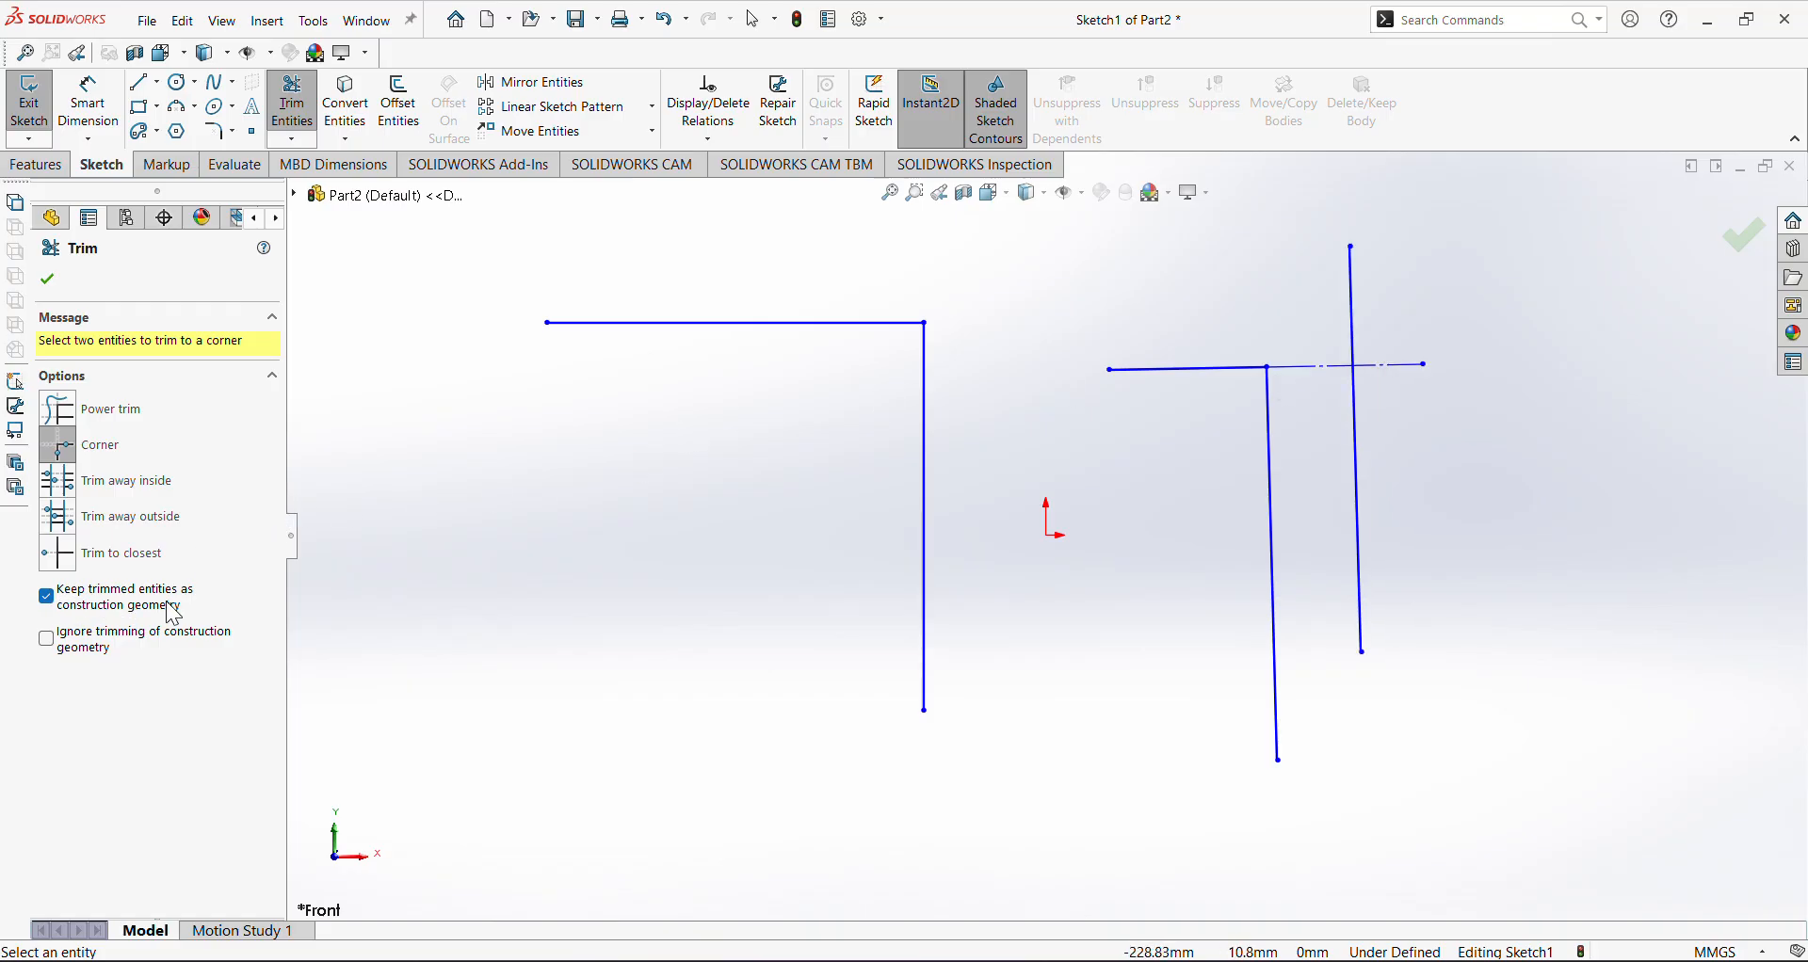
pyautogui.click(47, 279)
pyautogui.hotkey('ctrl', 'z')
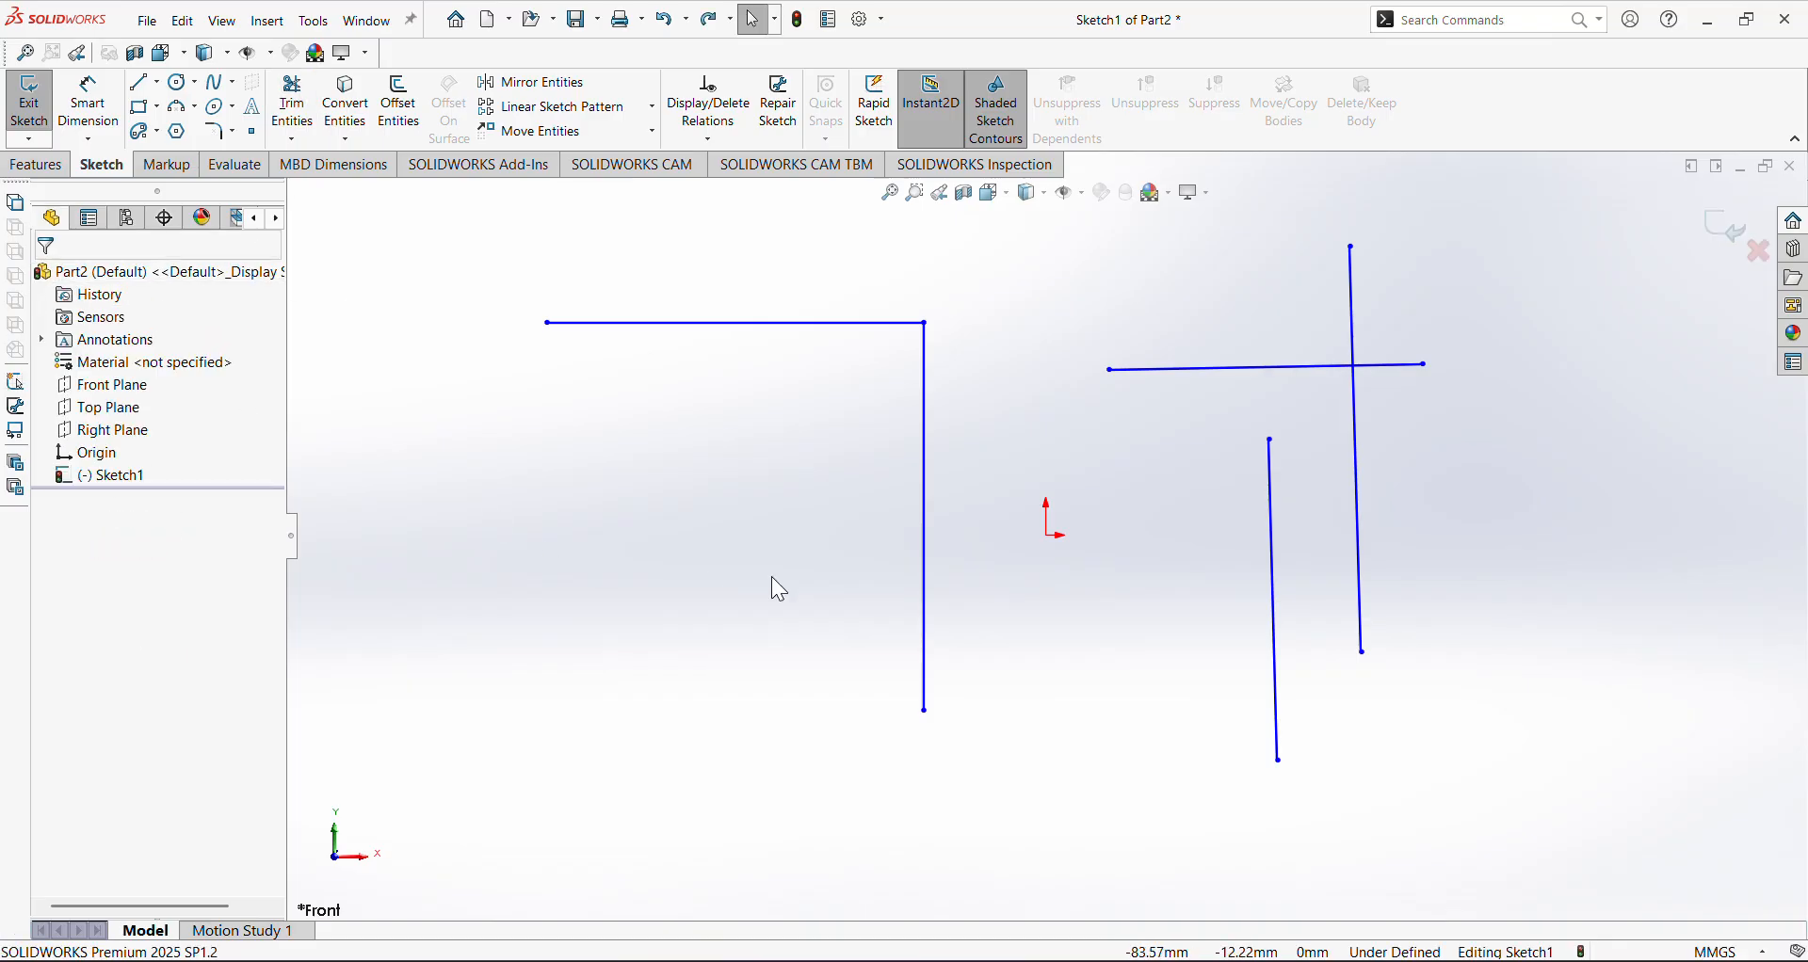
# Try the same Corner trim without keeping trimmed entities as construction geometry, and undo it
pyautogui.click(291, 101)
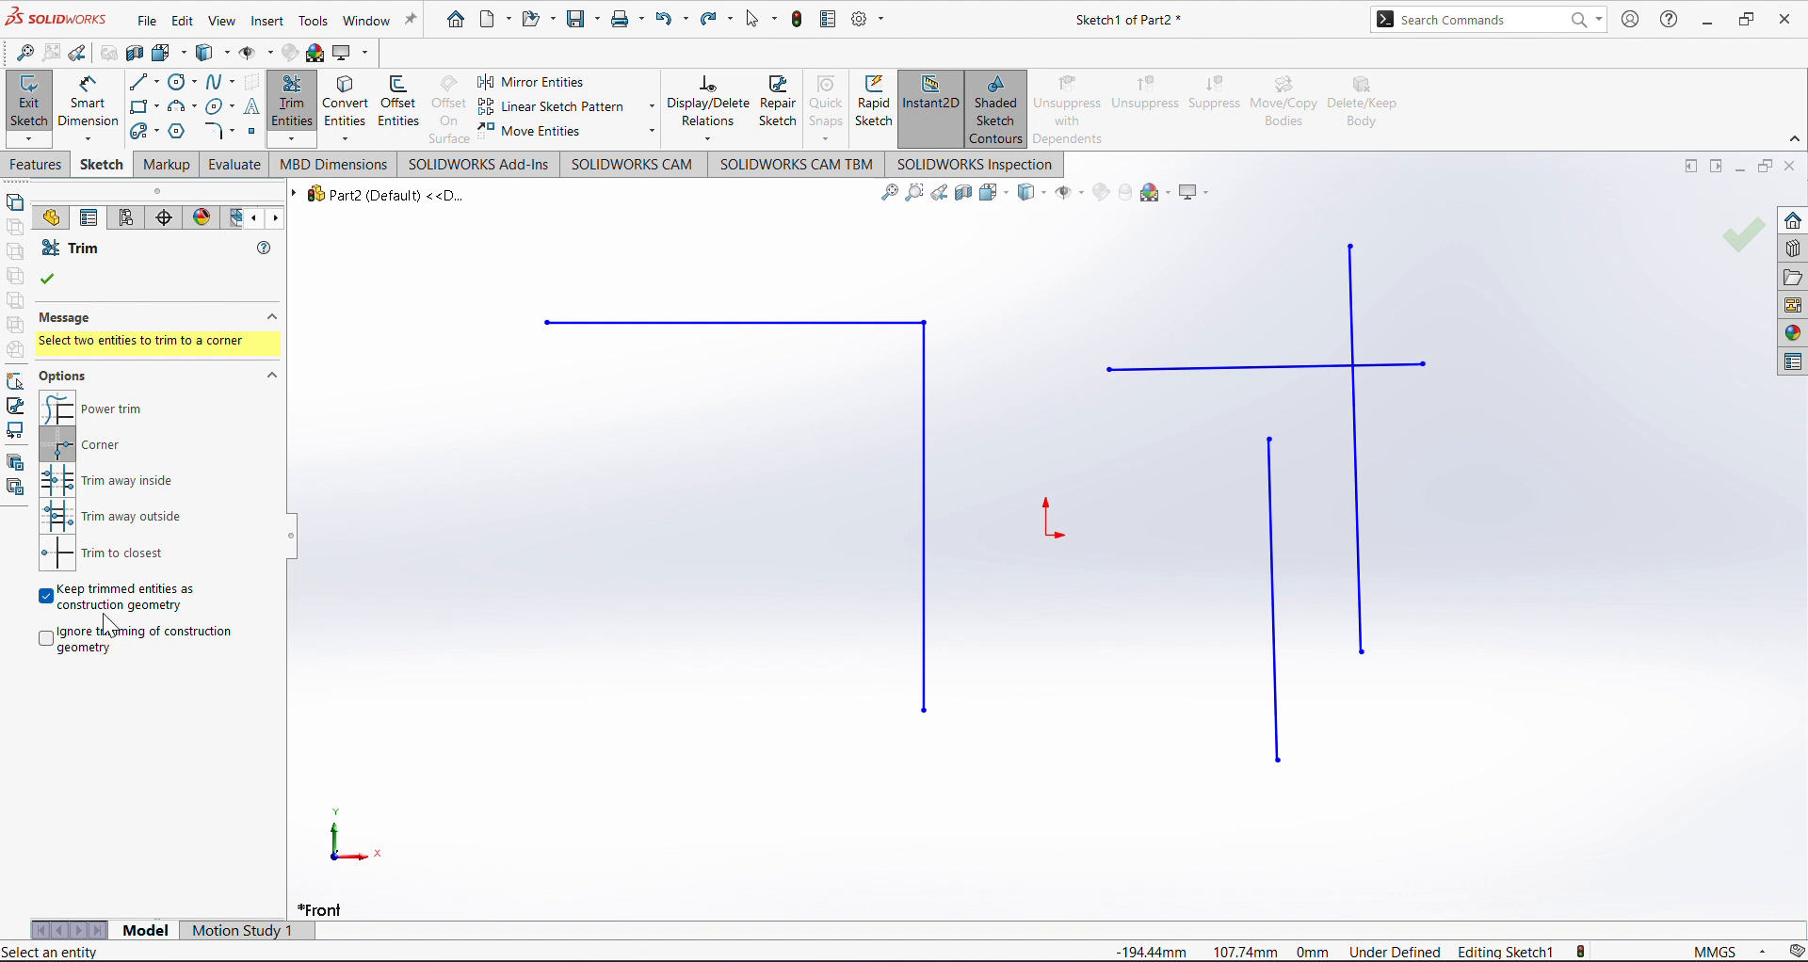
pyautogui.click(1183, 371)
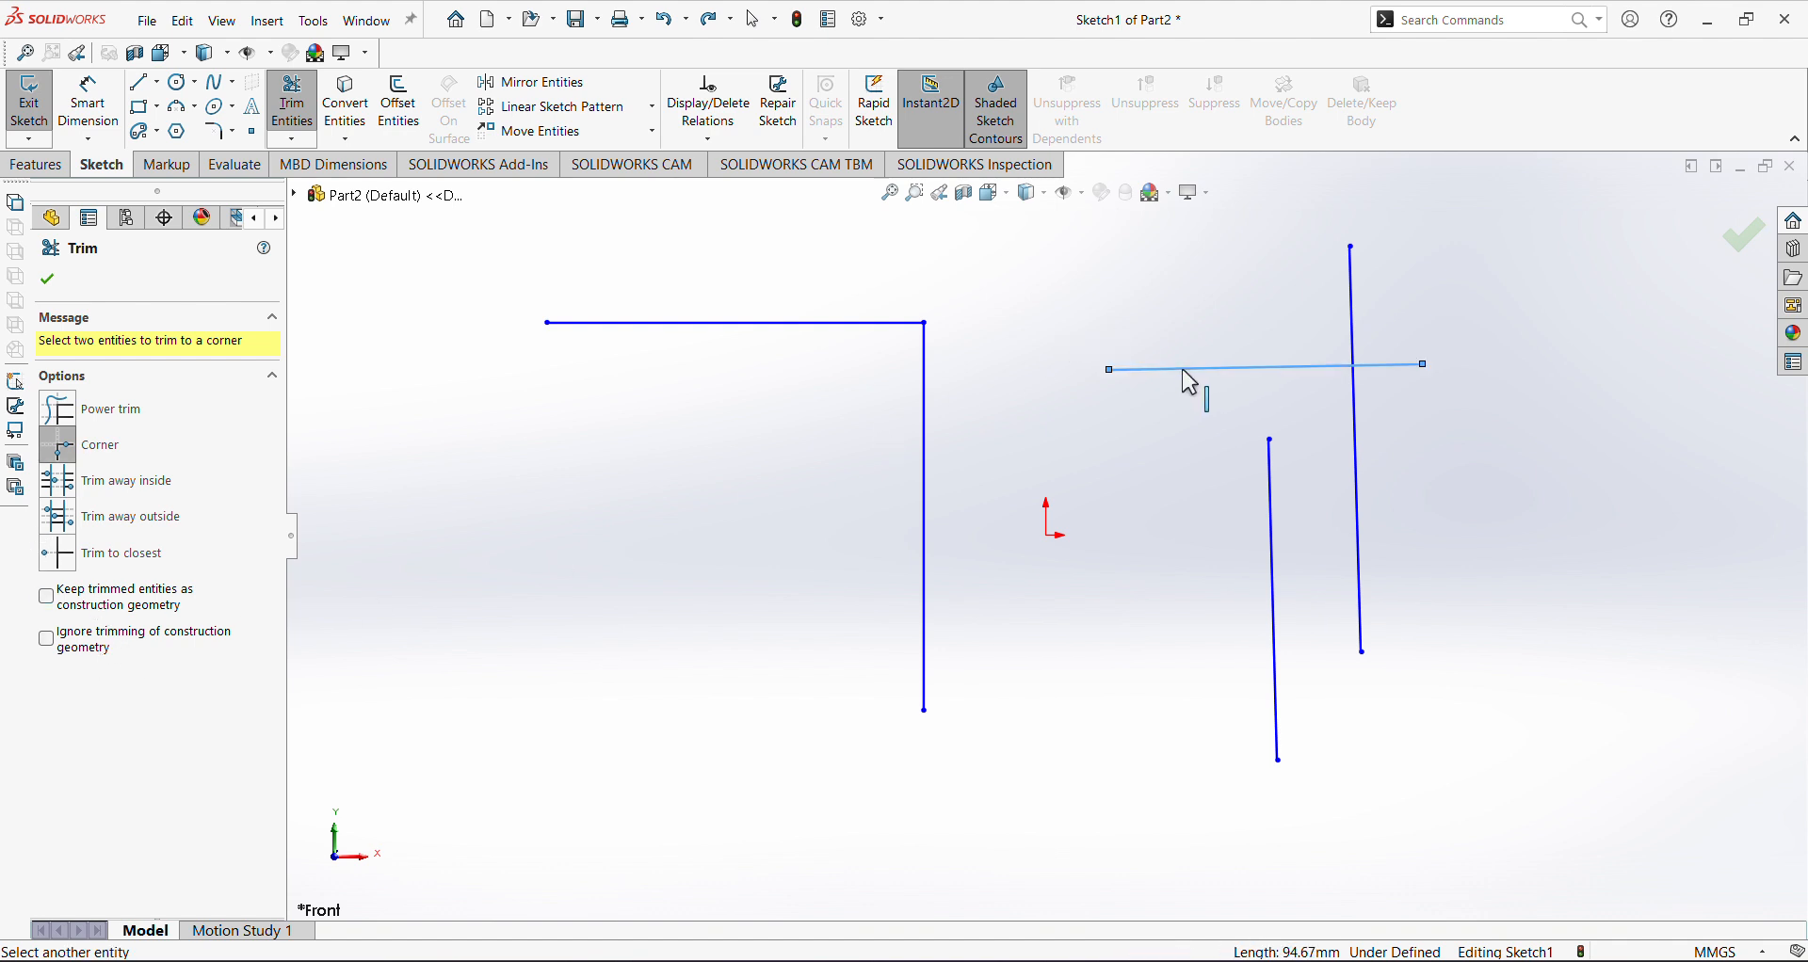
pyautogui.click(1271, 540)
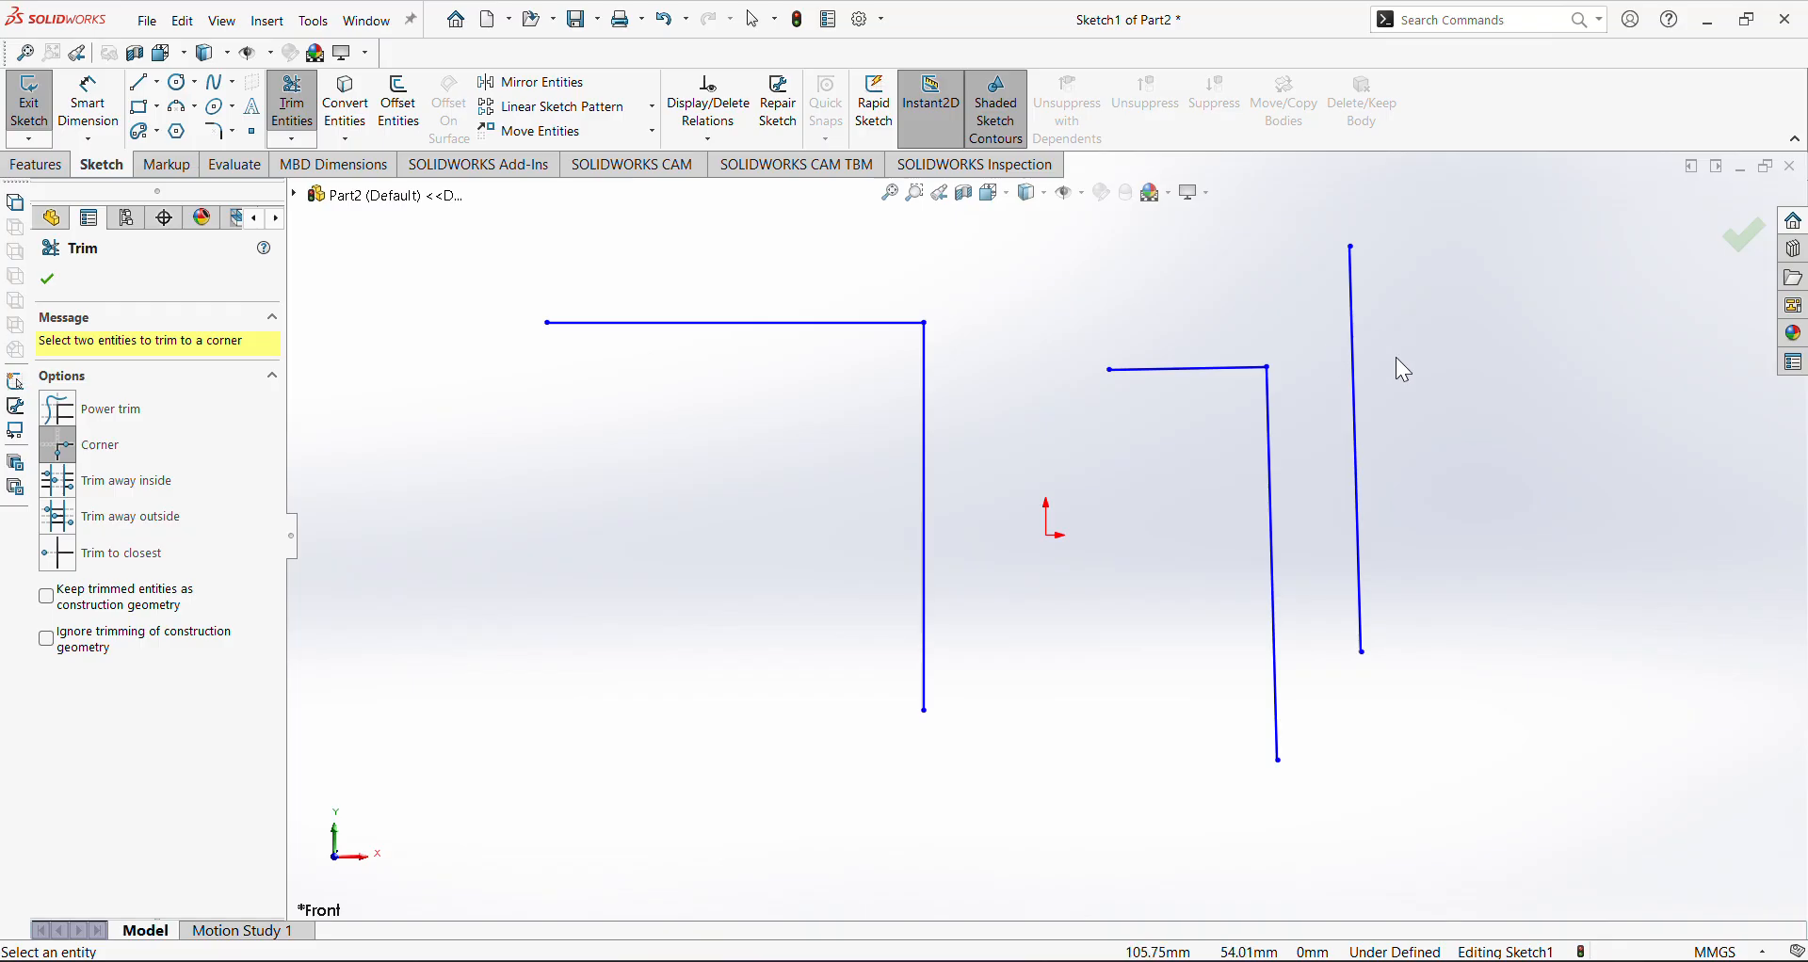
pyautogui.click(47, 279)
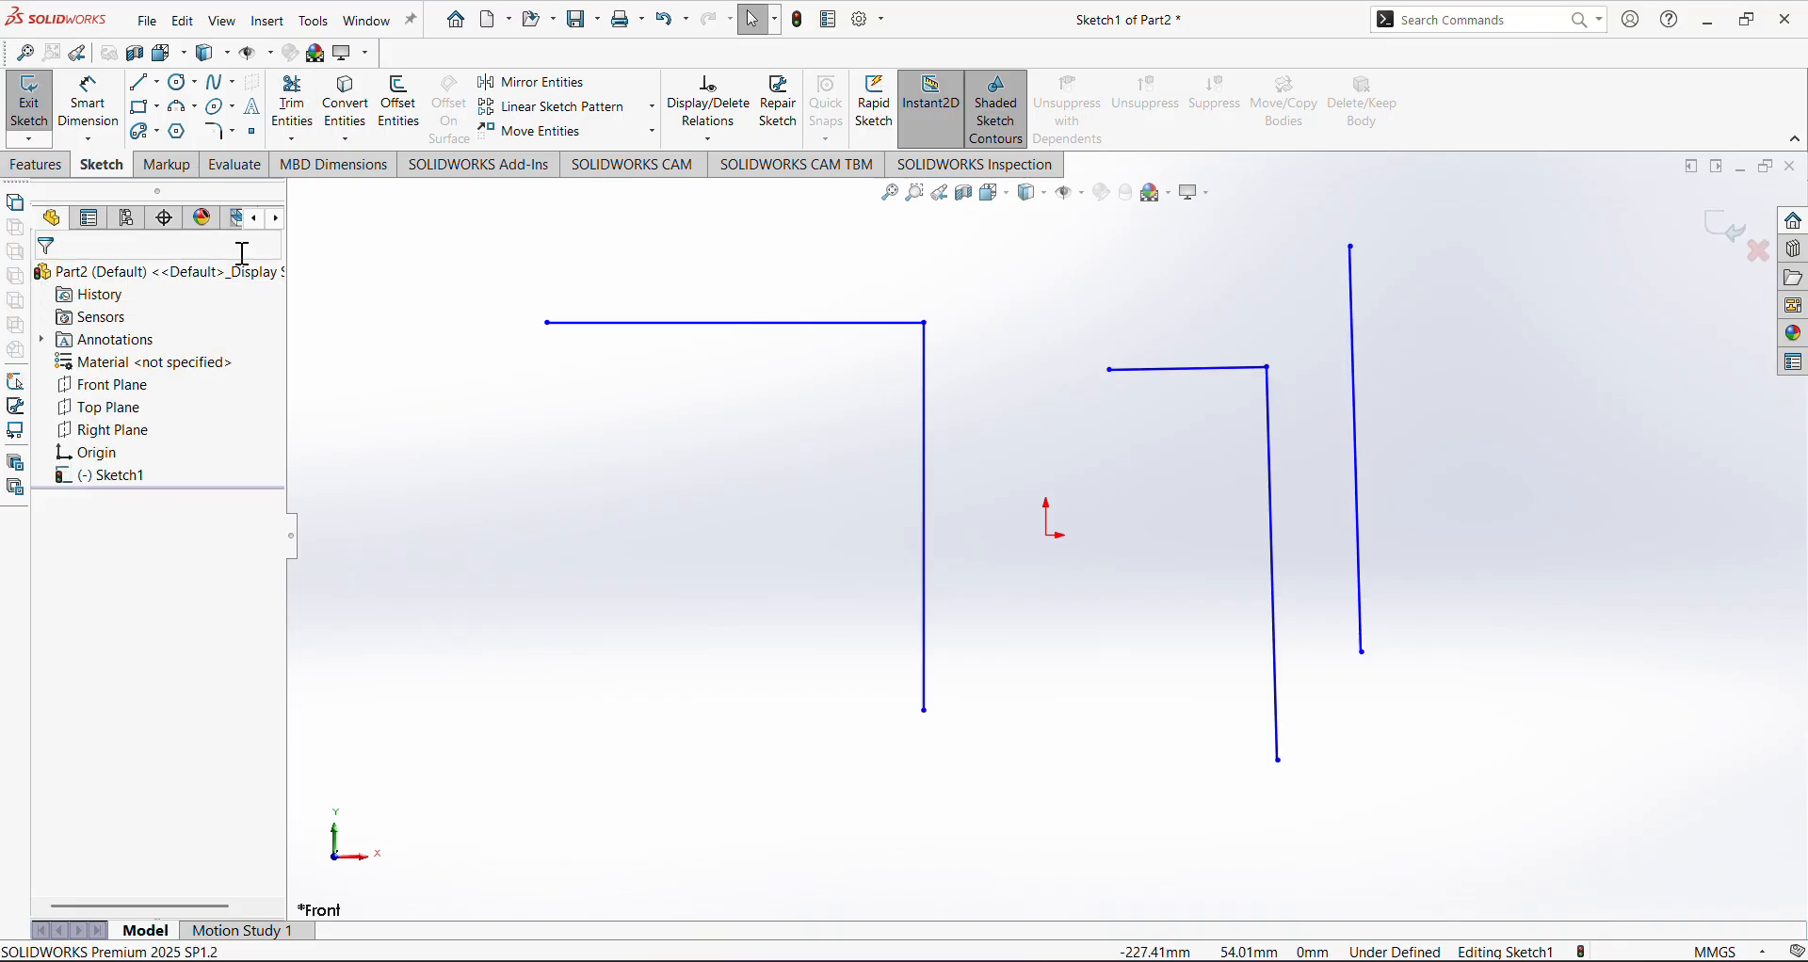
pyautogui.hotkey('ctrl', 'z')
# Corner-trim the nearly horizontal line with the vertical line below it, with trimmed entities kept as construction geometry
pyautogui.click(291, 109)
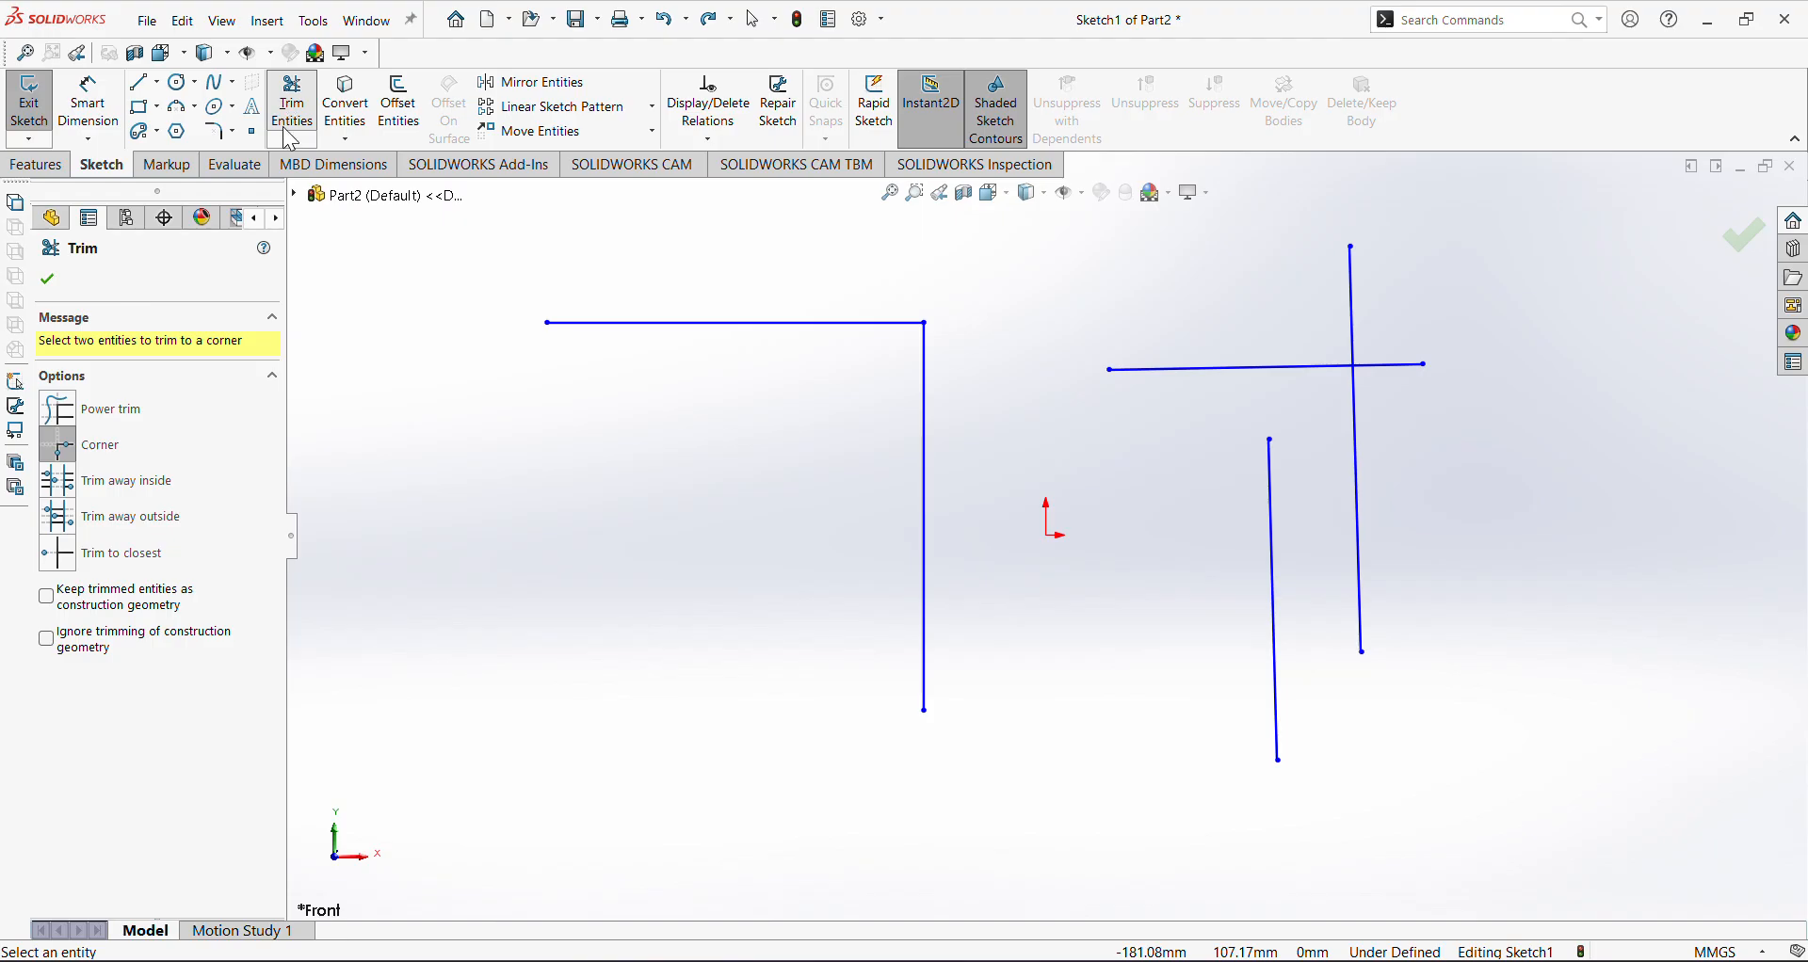
pyautogui.click(94, 605)
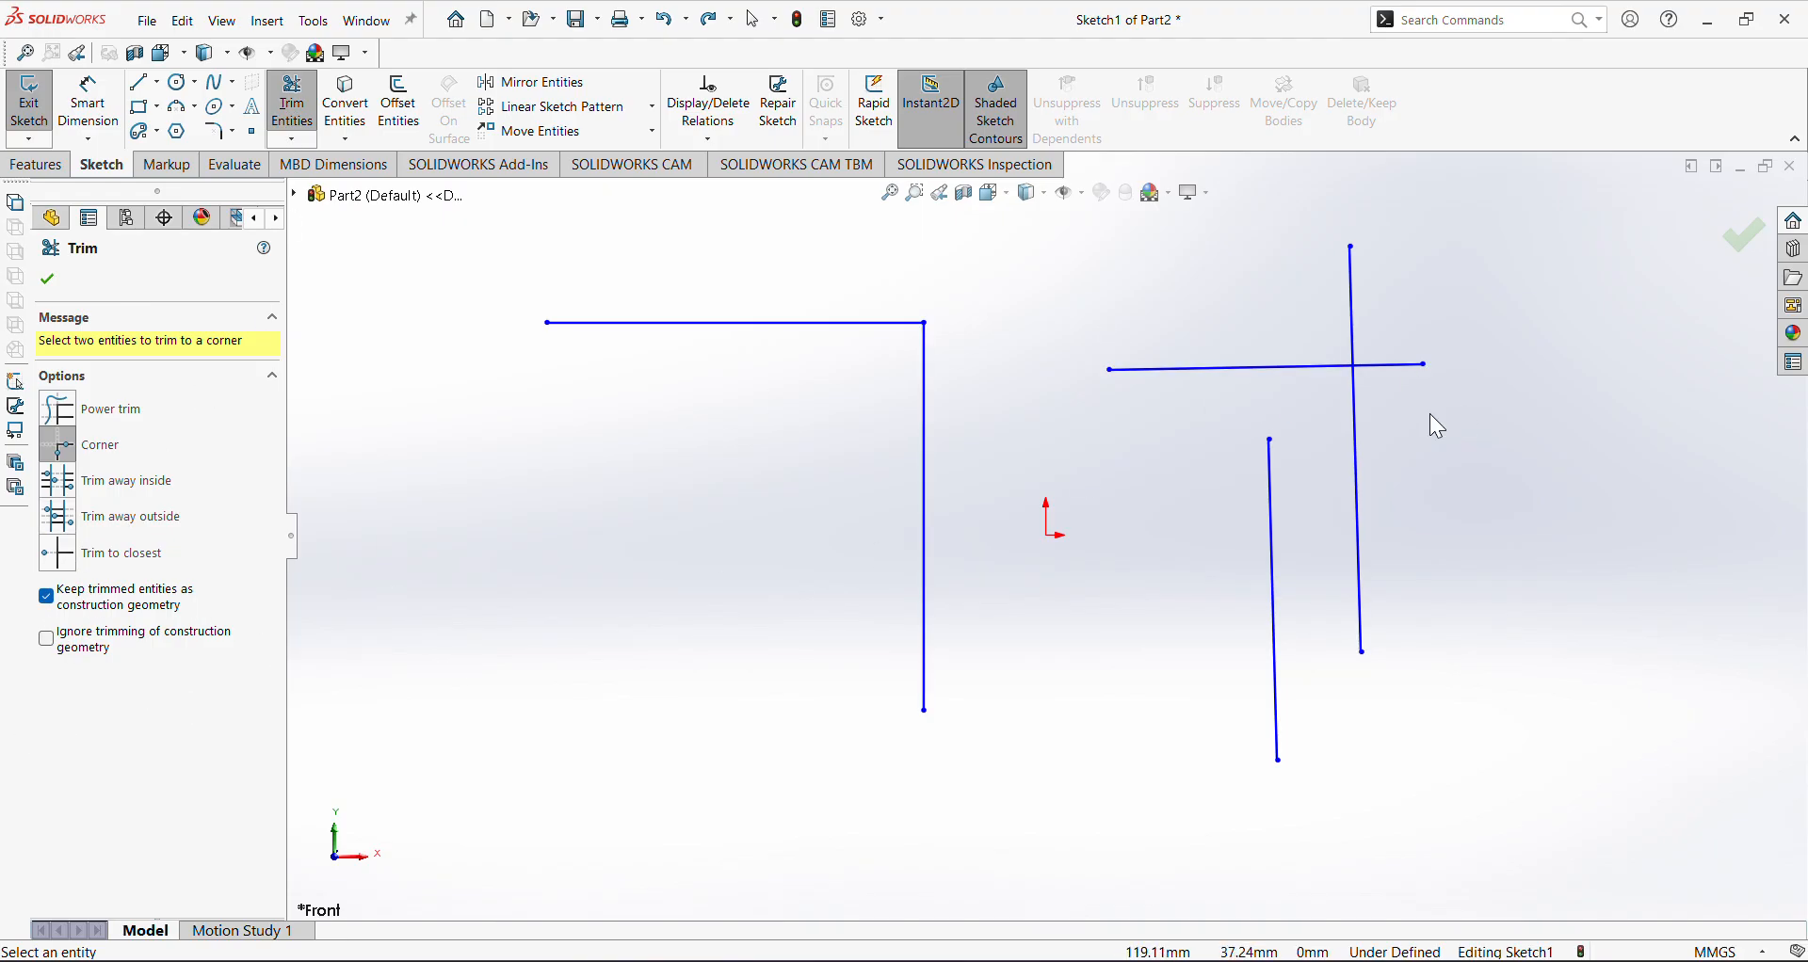
pyautogui.click(1256, 373)
pyautogui.click(1273, 505)
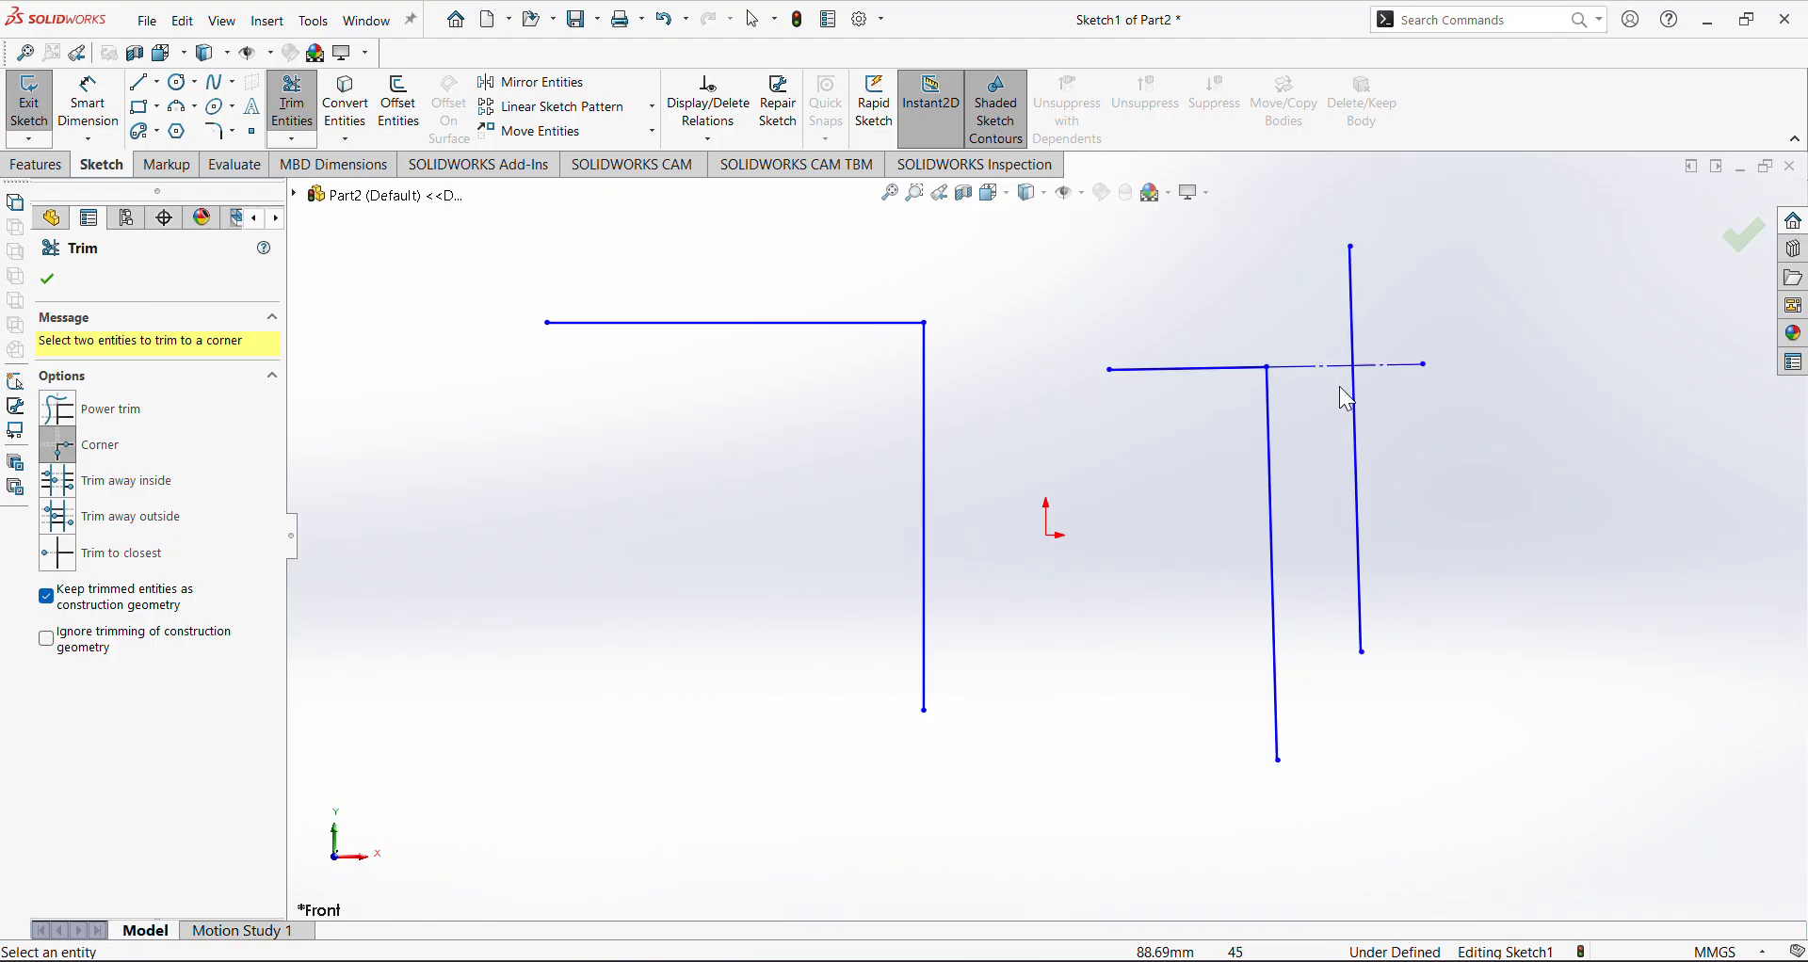
pyautogui.click(47, 279)
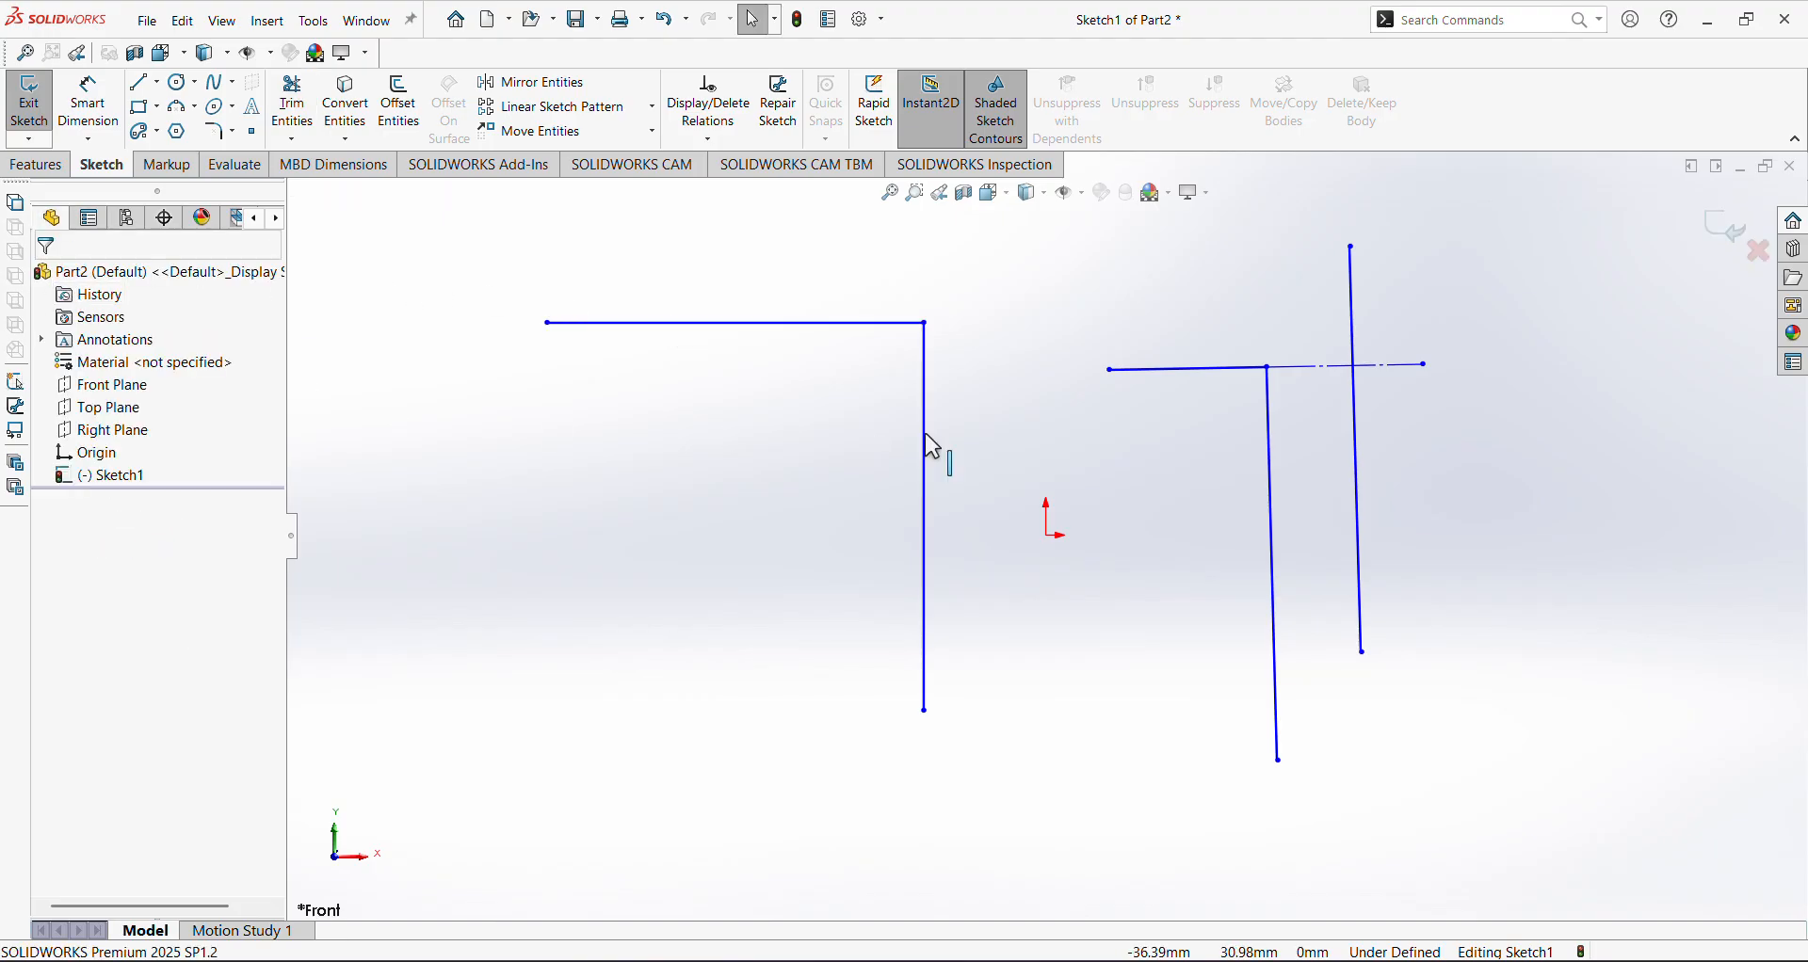
pyautogui.press('z')
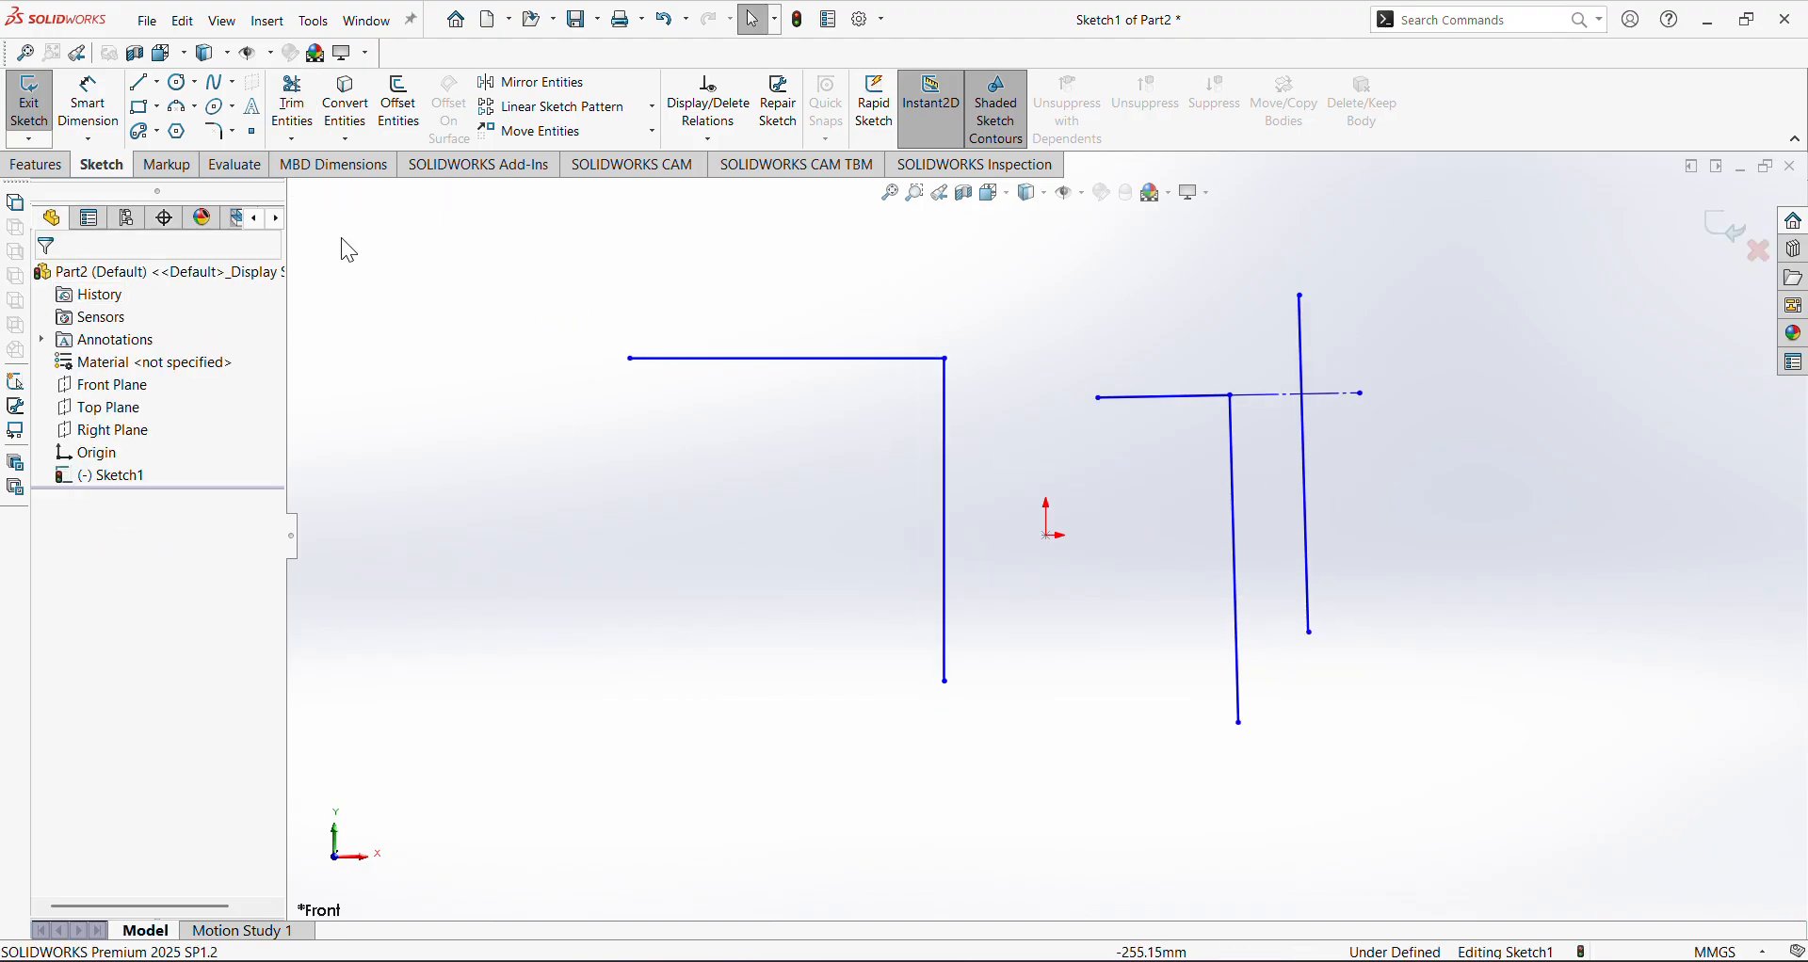
pyautogui.click(292, 109)
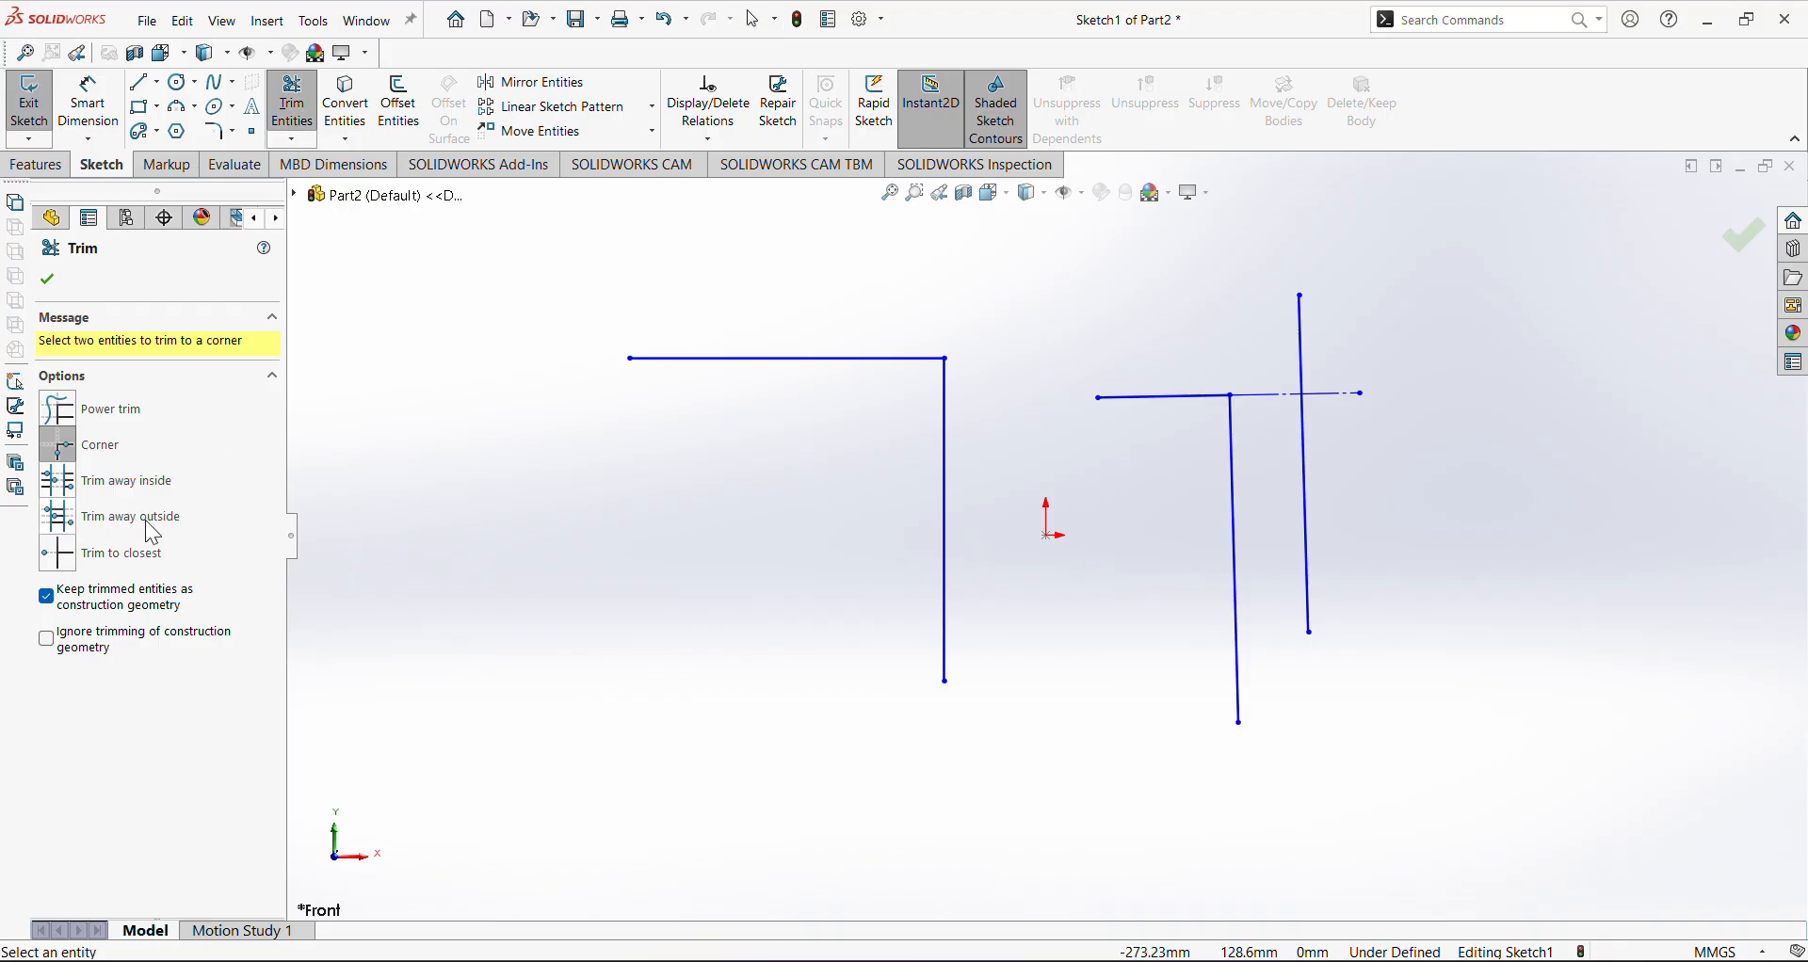
pyautogui.click(47, 279)
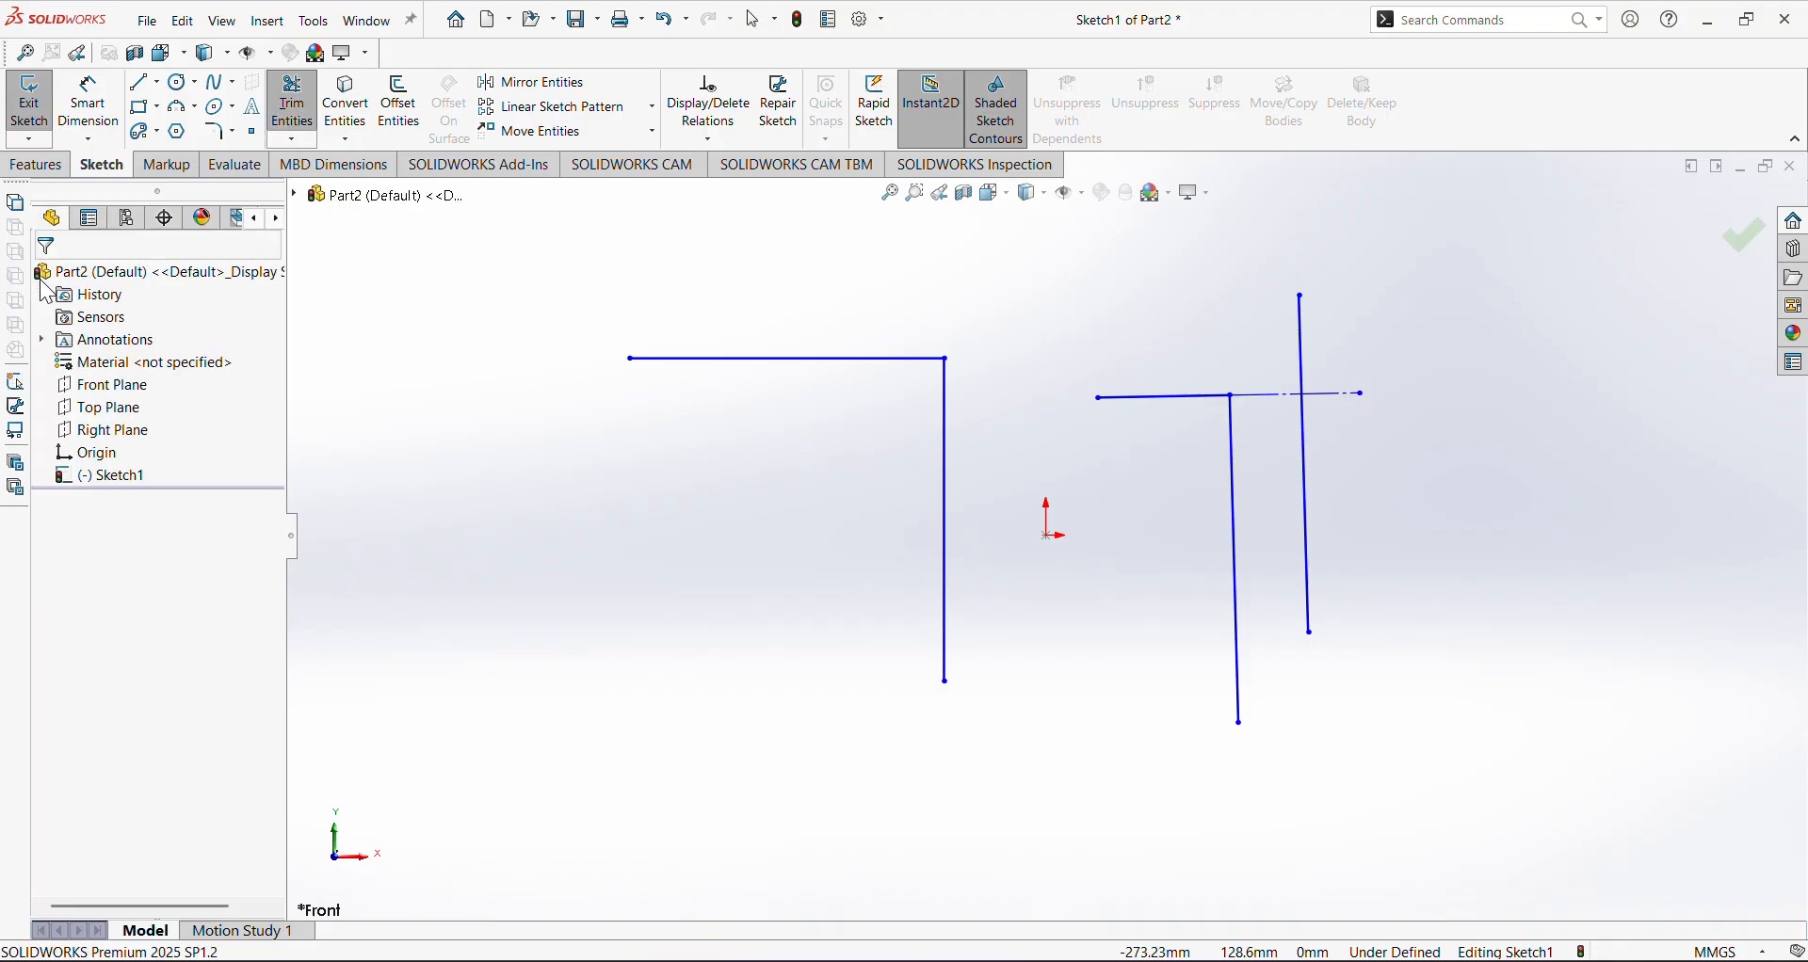
# Sketch a long, nearly horizontal line about 383 mm long above all the existing lines
pyautogui.press('z')
pyautogui.click(142, 83)
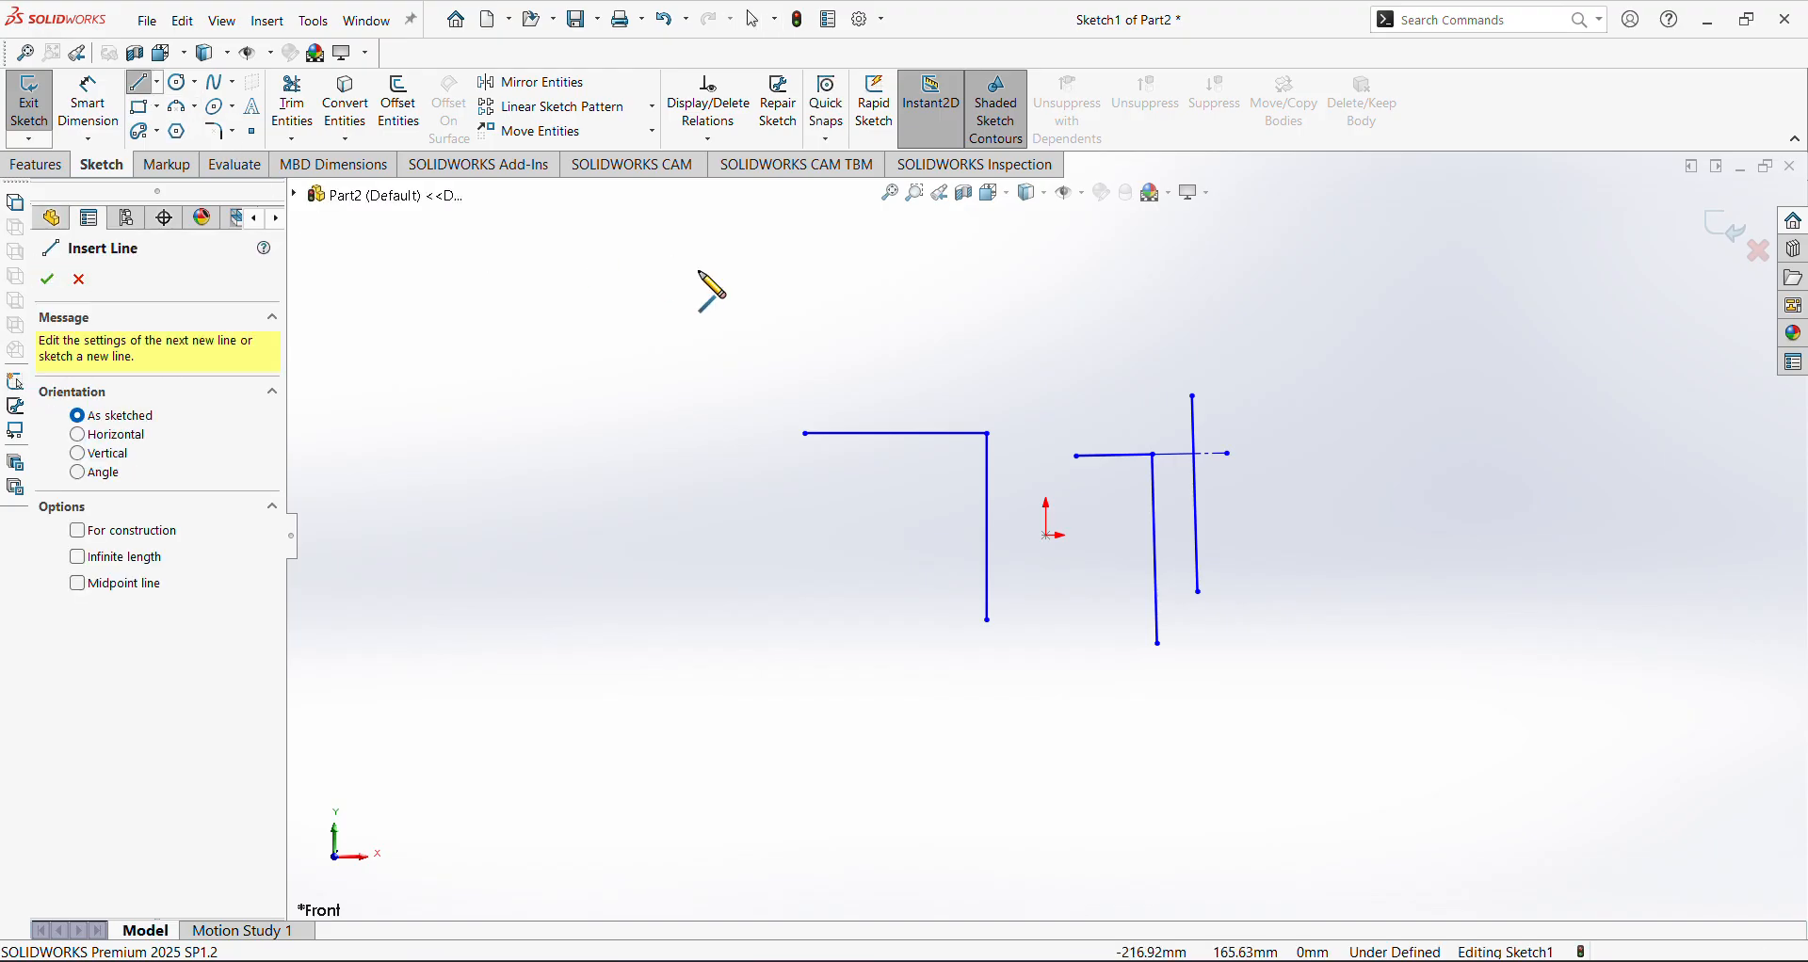
pyautogui.click(602, 267)
pyautogui.click(1215, 278)
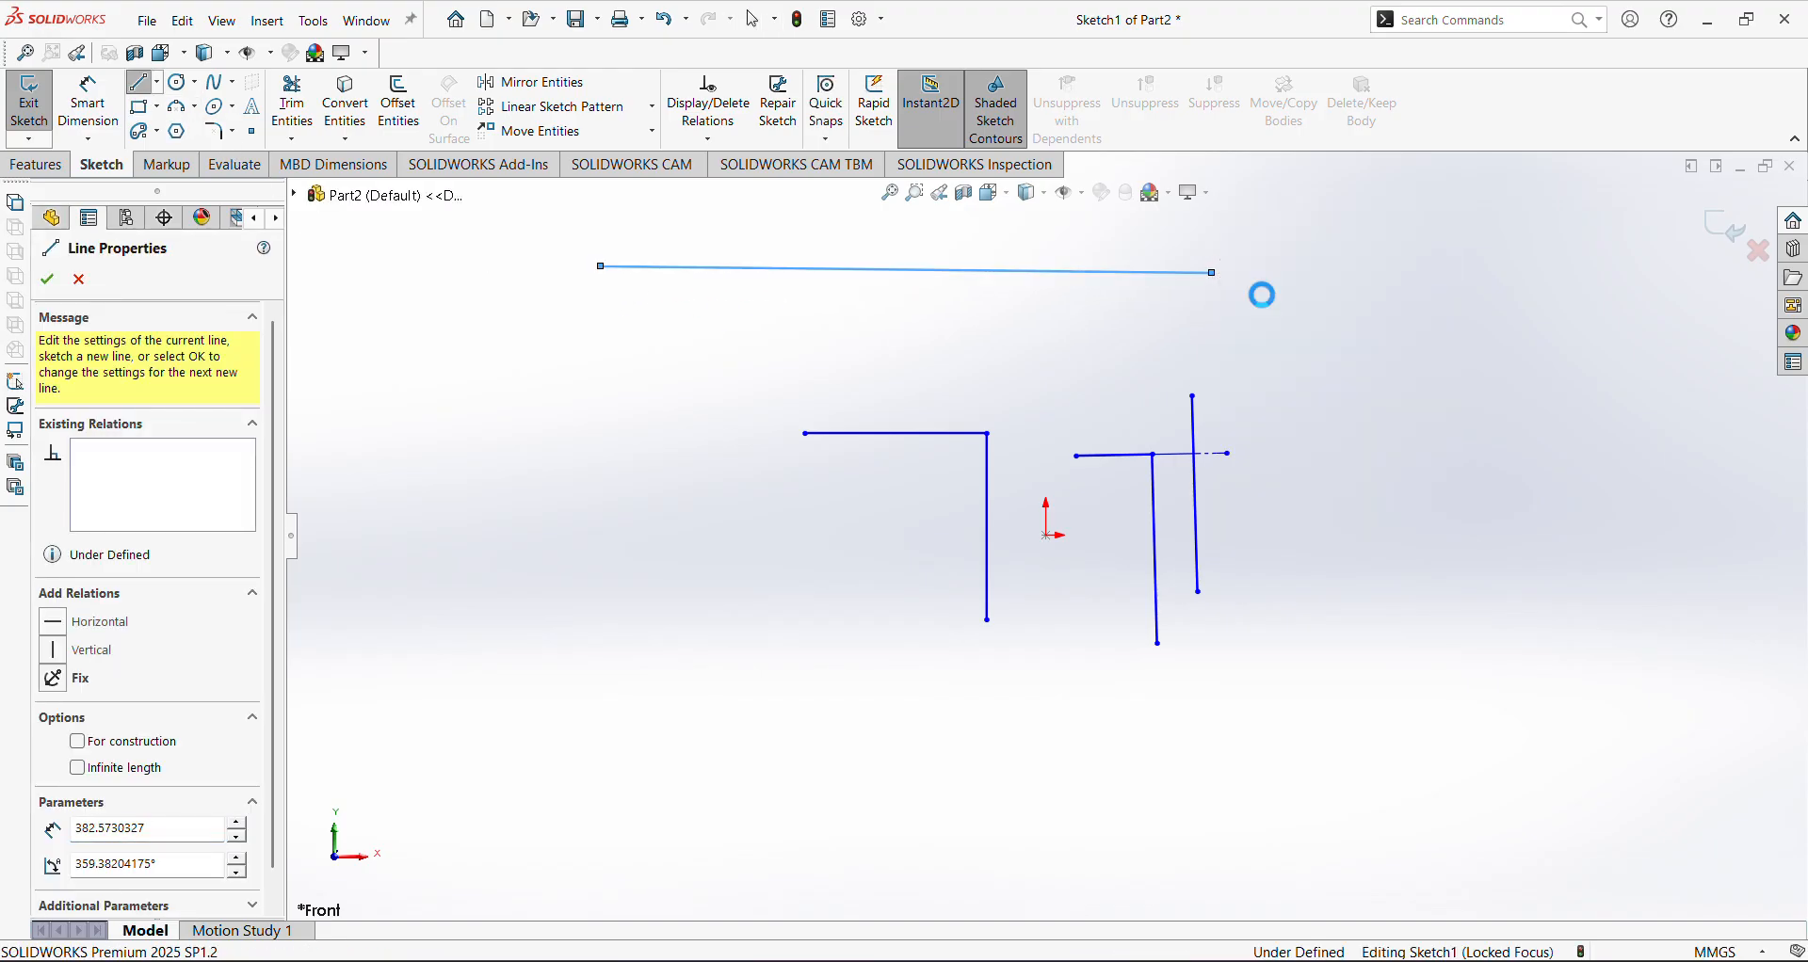
pyautogui.press('Escape')
# Sketch a slightly shorter horizontal line just below the long line above the existing corners
pyautogui.scroll(-2, 1093, 375)
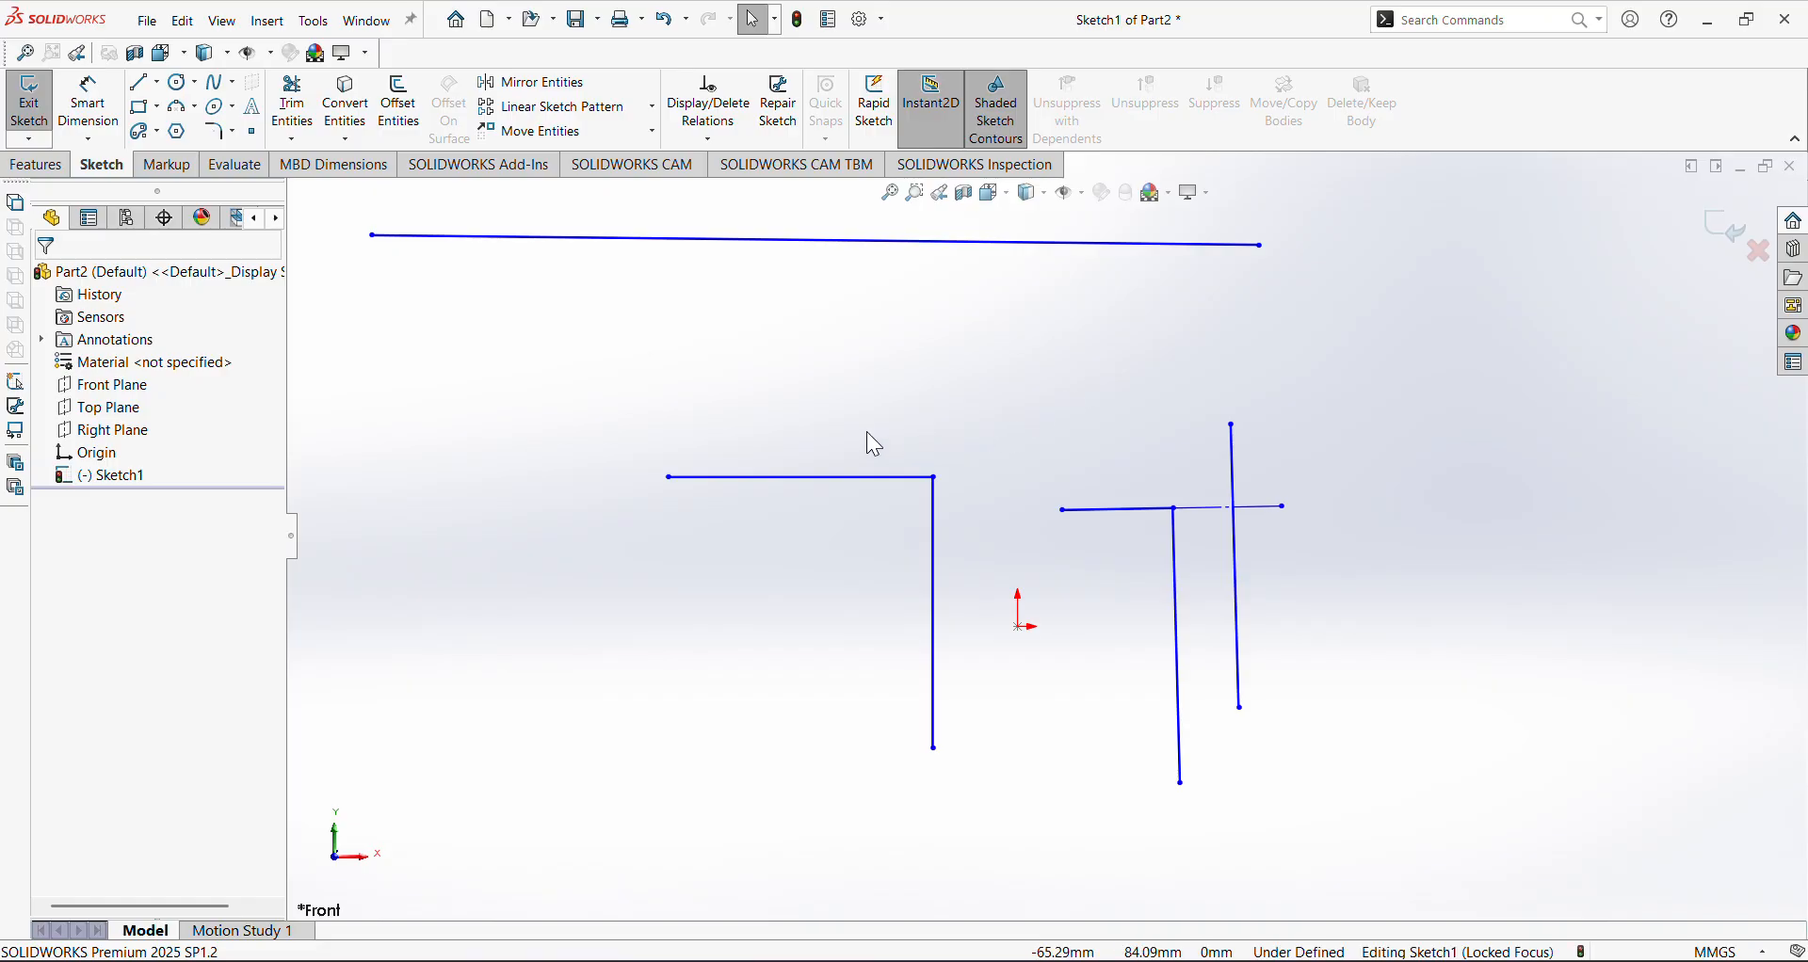
pyautogui.press('l')
pyautogui.click(421, 318)
pyautogui.click(1183, 317)
pyautogui.rightClick(1183, 318)
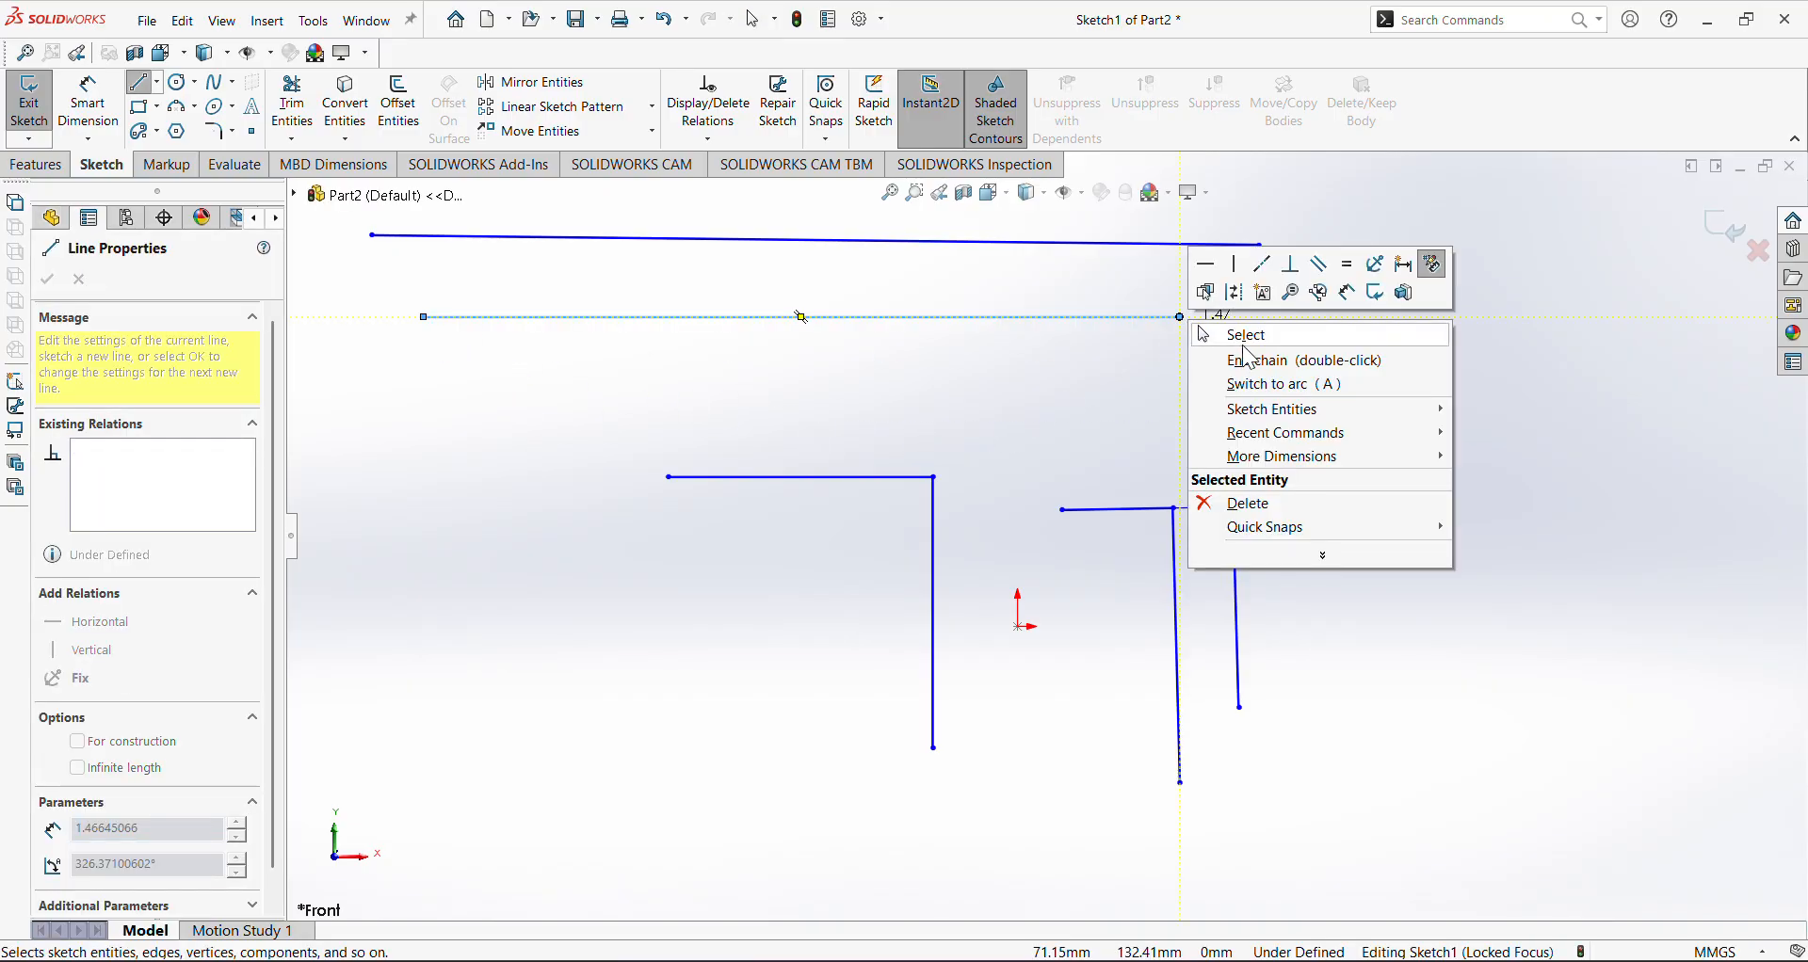
pyautogui.click(1222, 331)
# Sketch a third horizontal line about 354 mm long below the previous two, just above the existing corners
pyautogui.press('l')
pyautogui.click(432, 405)
pyautogui.click(1254, 406)
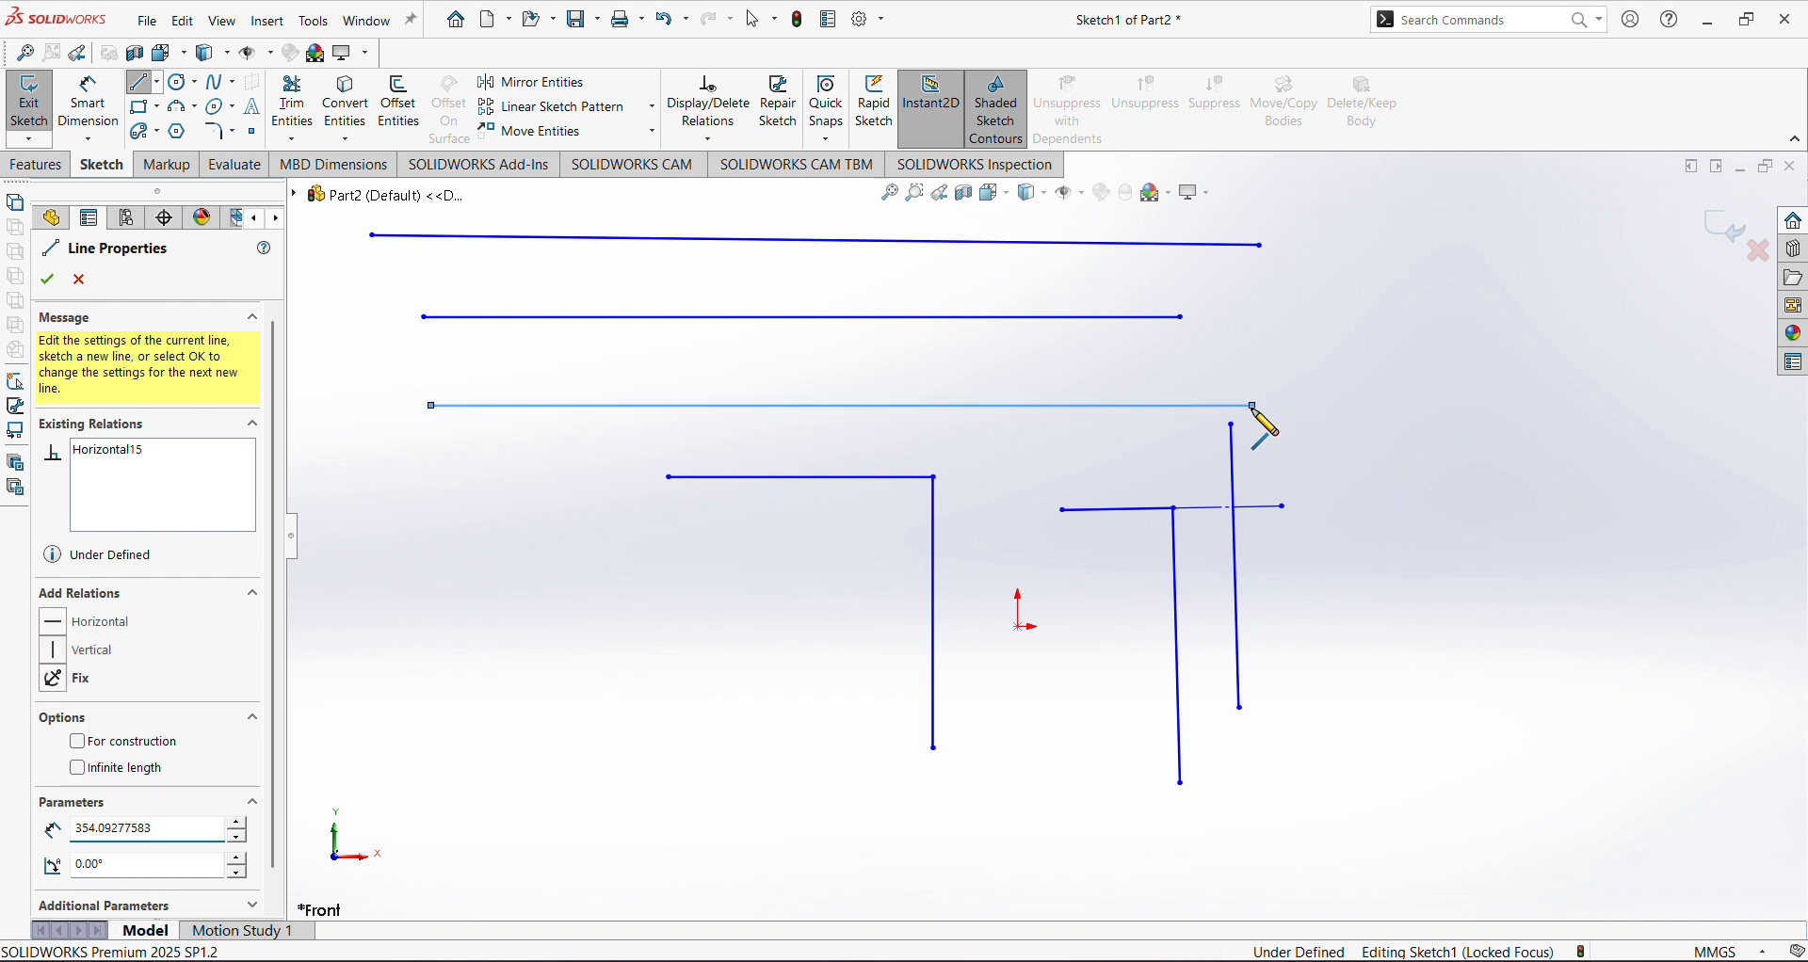
pyautogui.press('Escape')
# Sketch a fourth, nearly horizontal line about 364 mm long that crosses the existing vertical lines above the origin
pyautogui.press('l')
pyautogui.click(458, 495)
pyautogui.click(1304, 501)
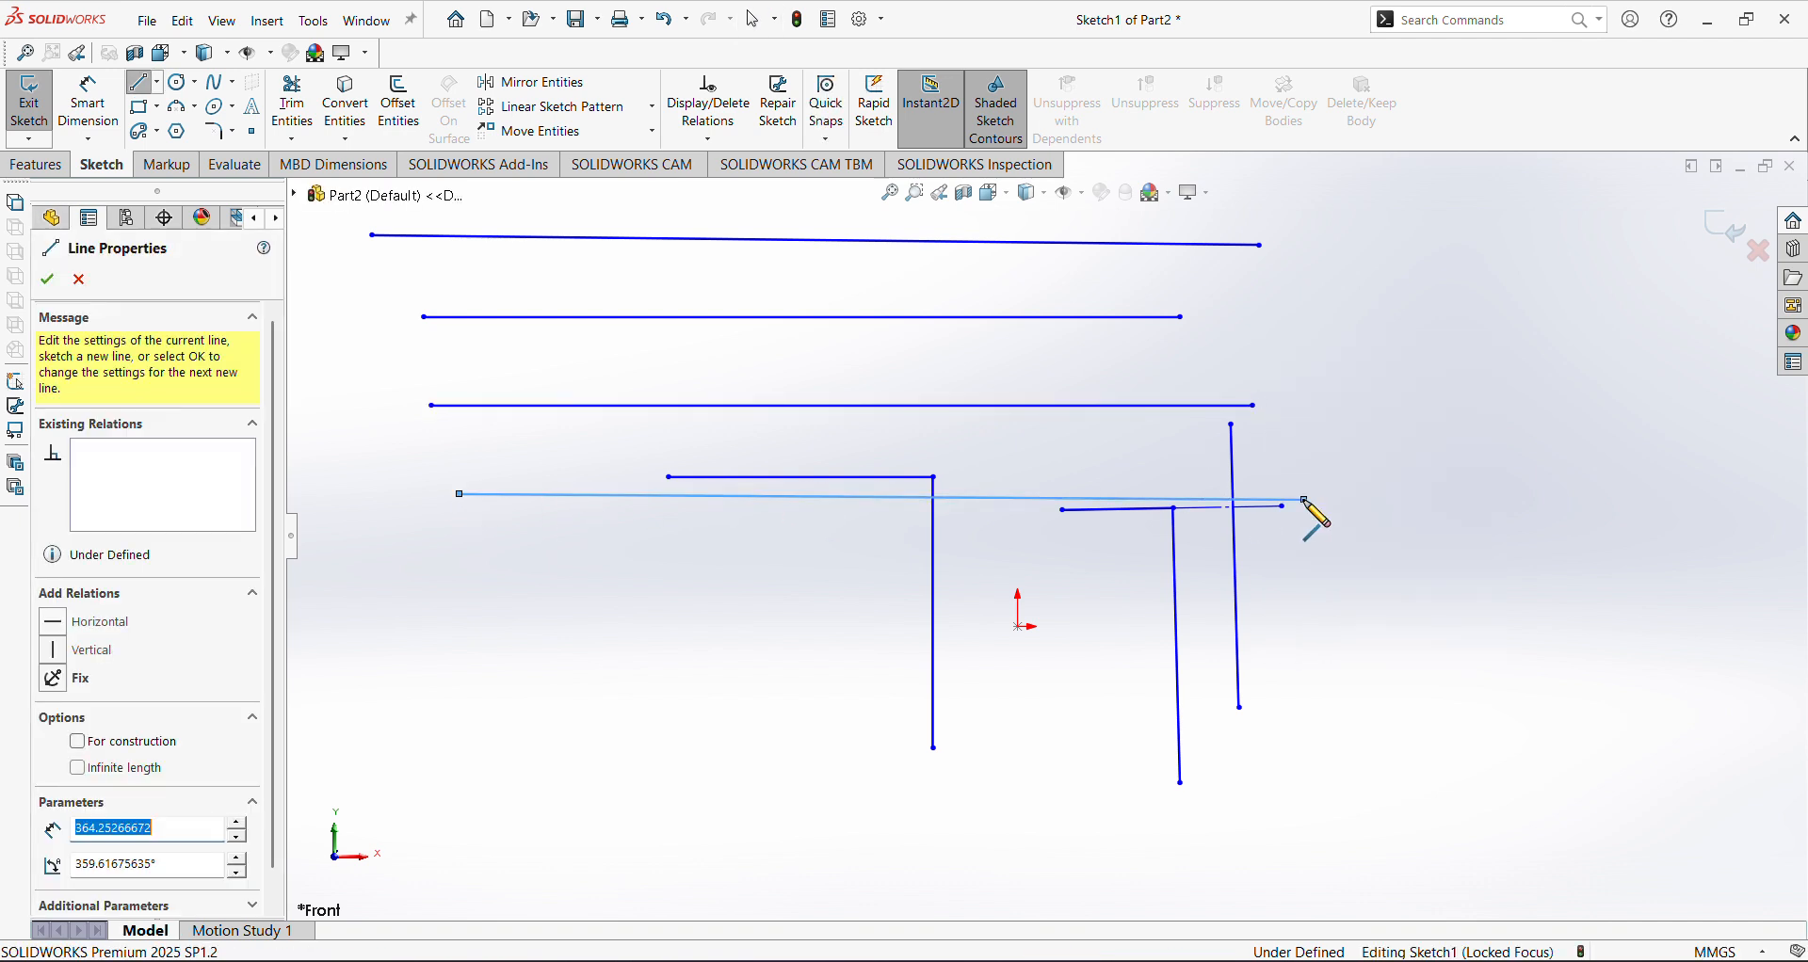
pyautogui.rightClick(1304, 500)
pyautogui.click(1356, 518)
# Sketch a fifth, nearly horizontal line about 355 mm long passing close to the origin
pyautogui.press('l')
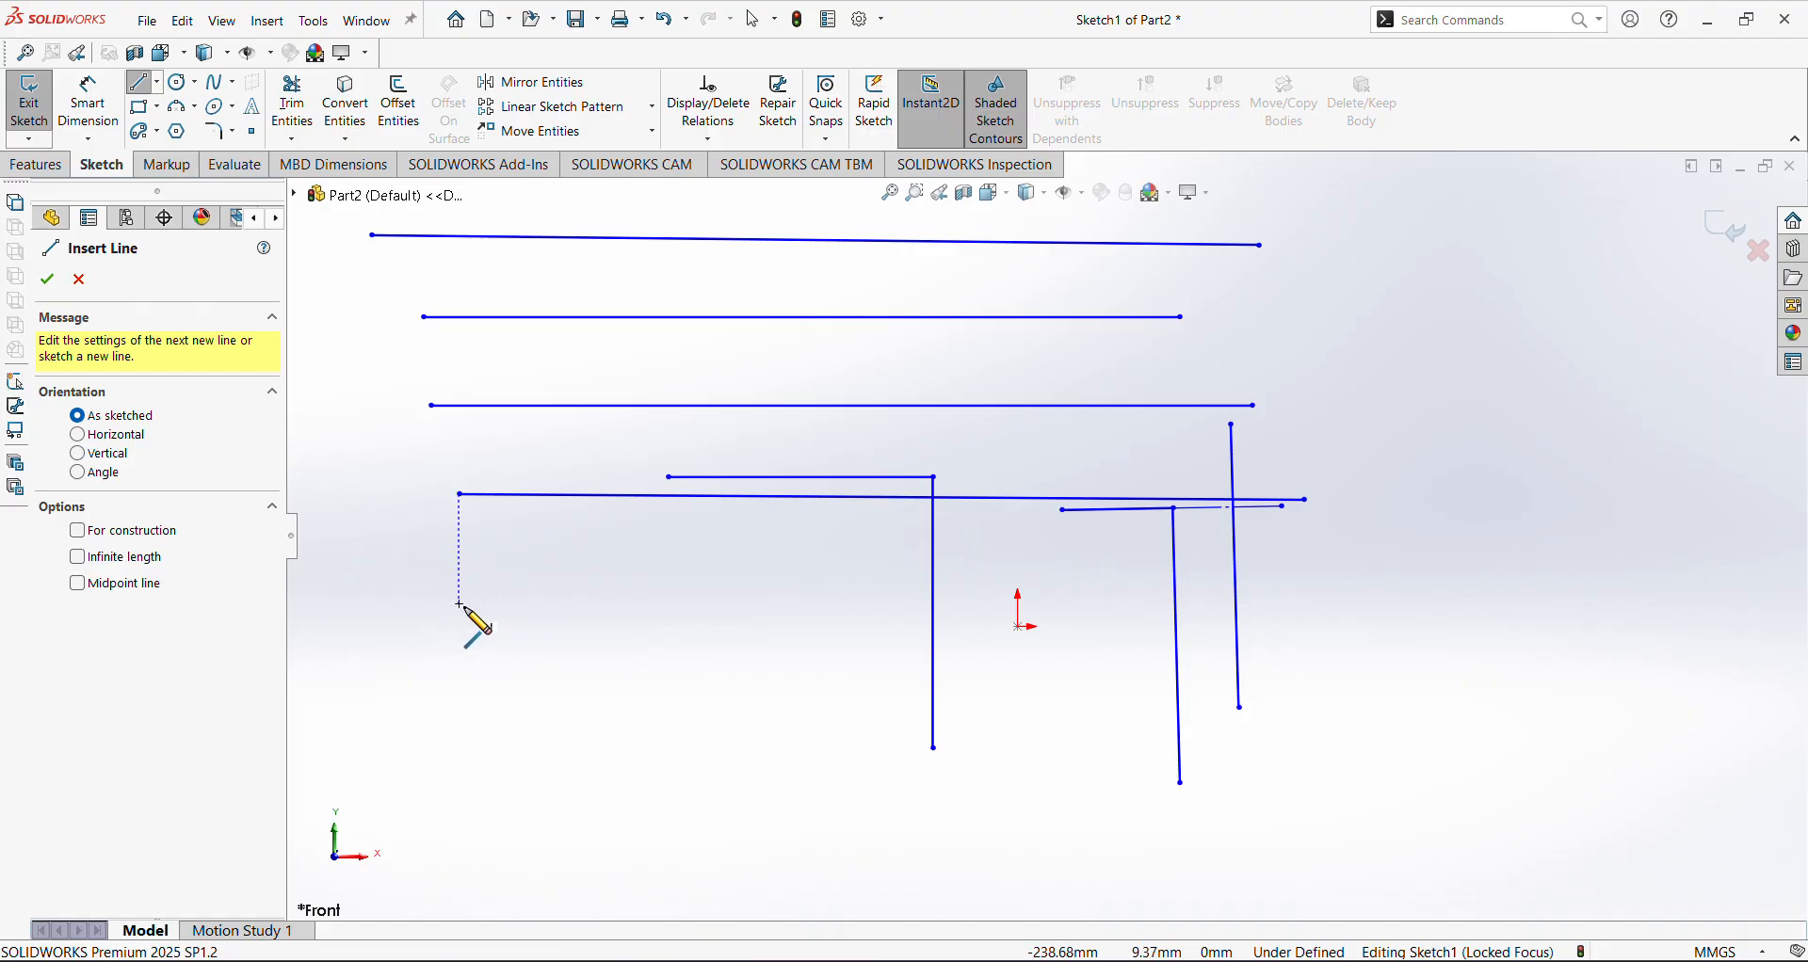
pyautogui.click(459, 617)
pyautogui.click(1283, 627)
pyautogui.rightClick(1283, 626)
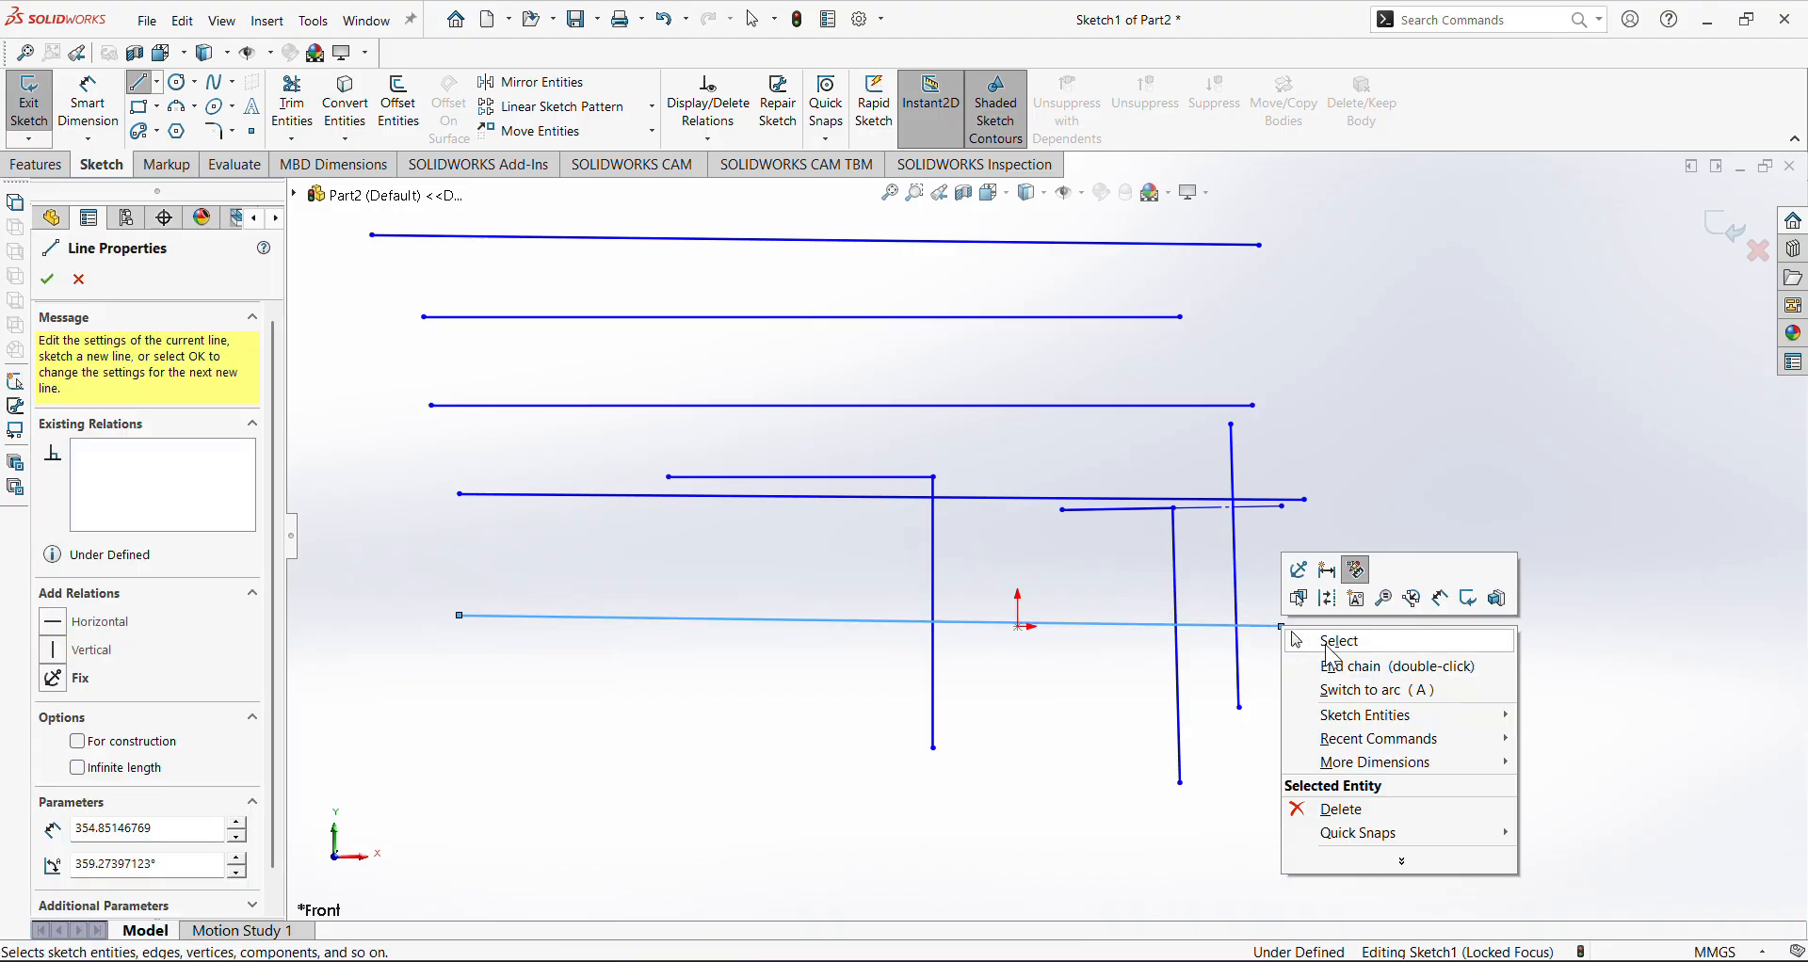
pyautogui.click(1337, 635)
# Sketch a steep line crossing all five long horizontal lines near their left ends
pyautogui.click(140, 82)
pyautogui.scroll(2, 633, 351)
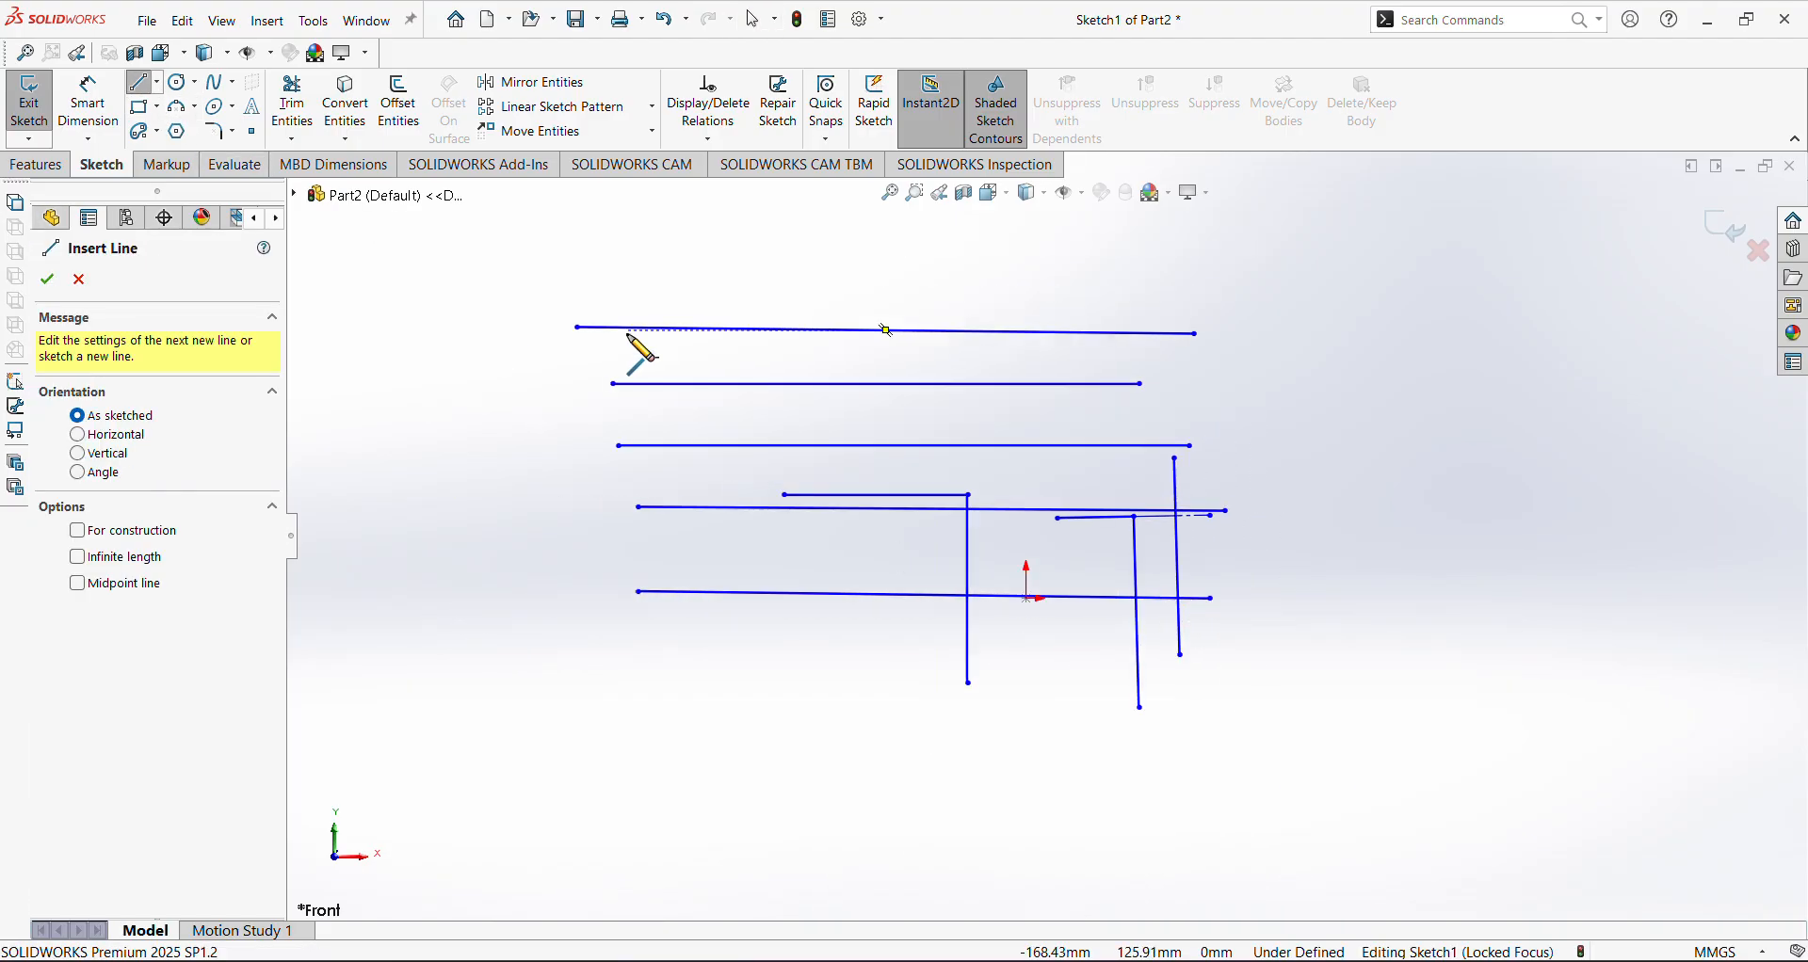
pyautogui.click(662, 297)
pyautogui.rightClick(691, 623)
pyautogui.click(773, 641)
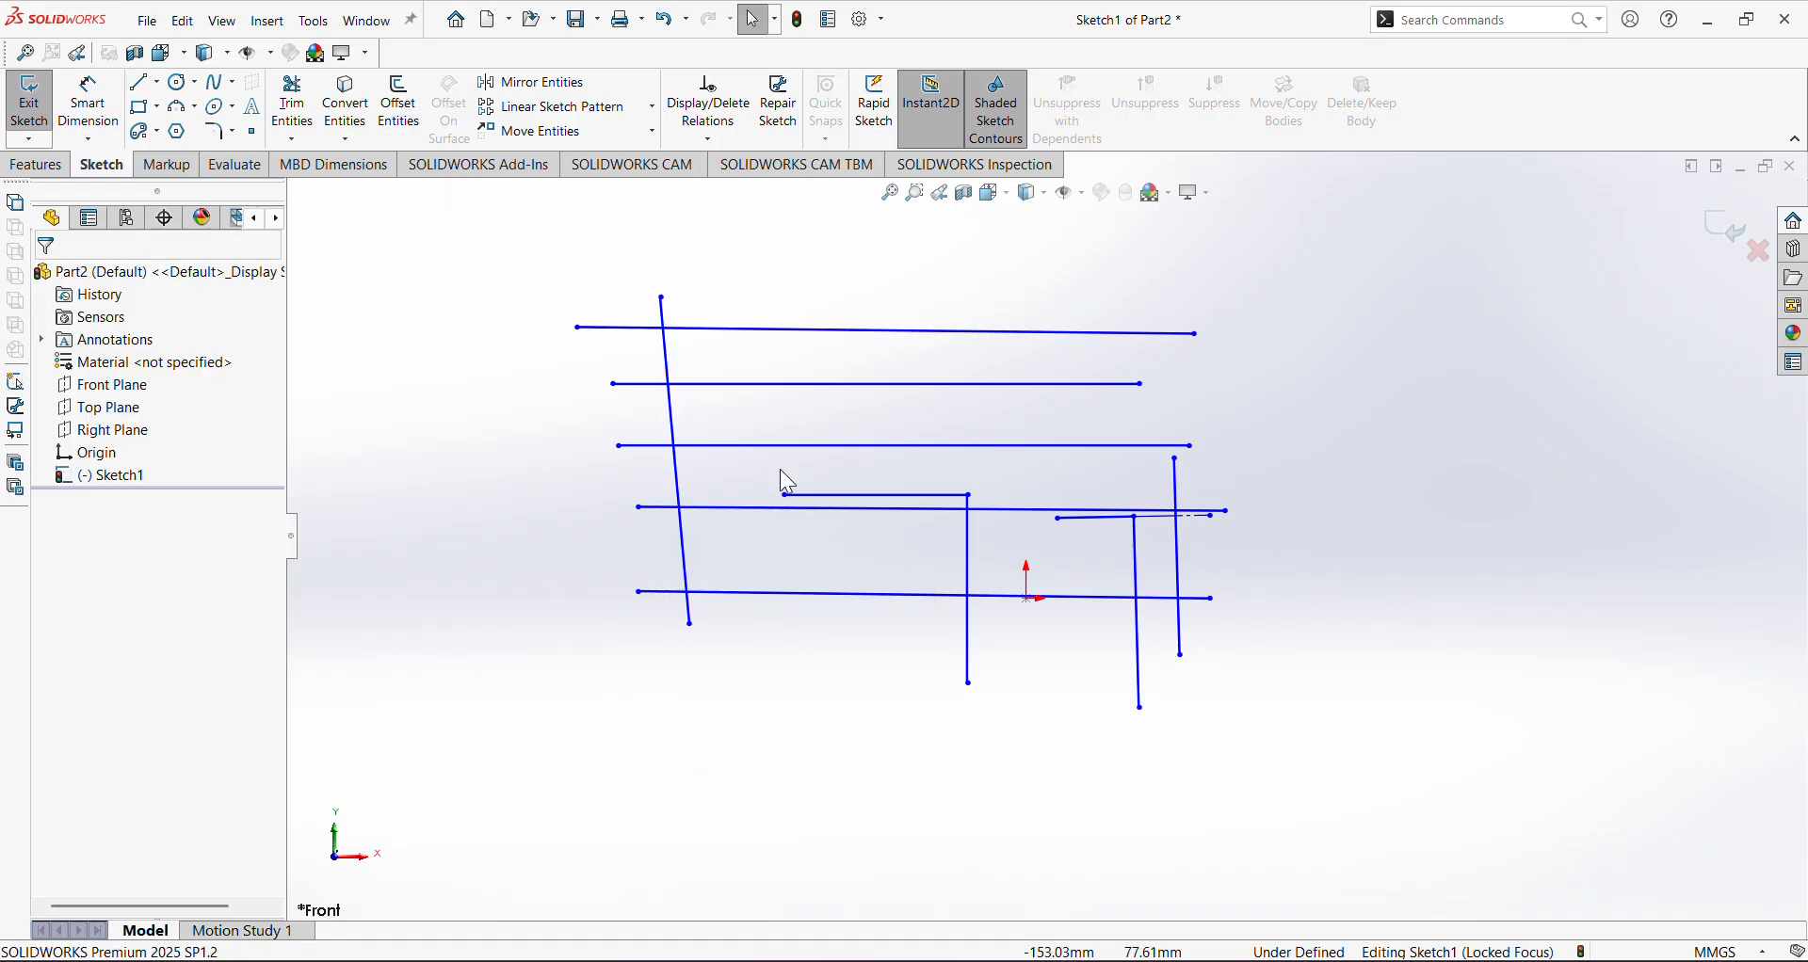
# Sketch a second steep line about 265 mm long across the five long lines, right of the first one
pyautogui.press('l')
pyautogui.click(763, 287)
pyautogui.rightClick(826, 707)
pyautogui.click(890, 720)
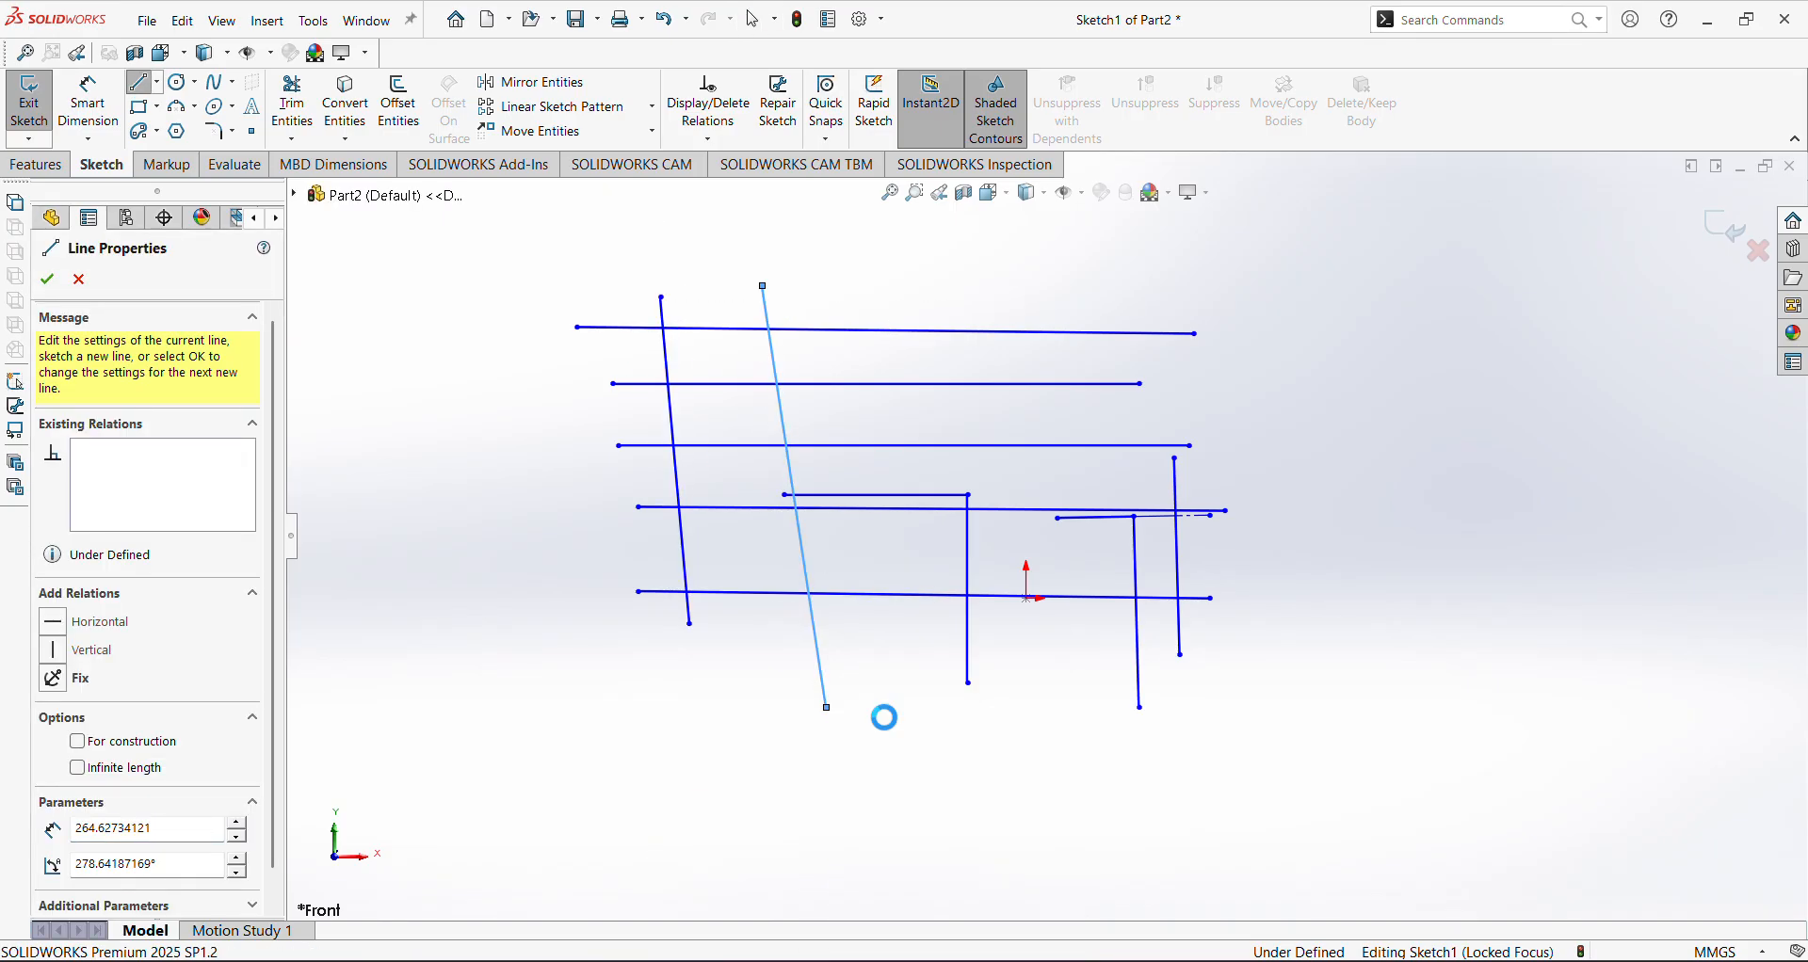
# Sketch a third steep line about 236 mm long across the five long lines, left of the origin
pyautogui.press('l')
pyautogui.click(915, 276)
pyautogui.rightClick(939, 653)
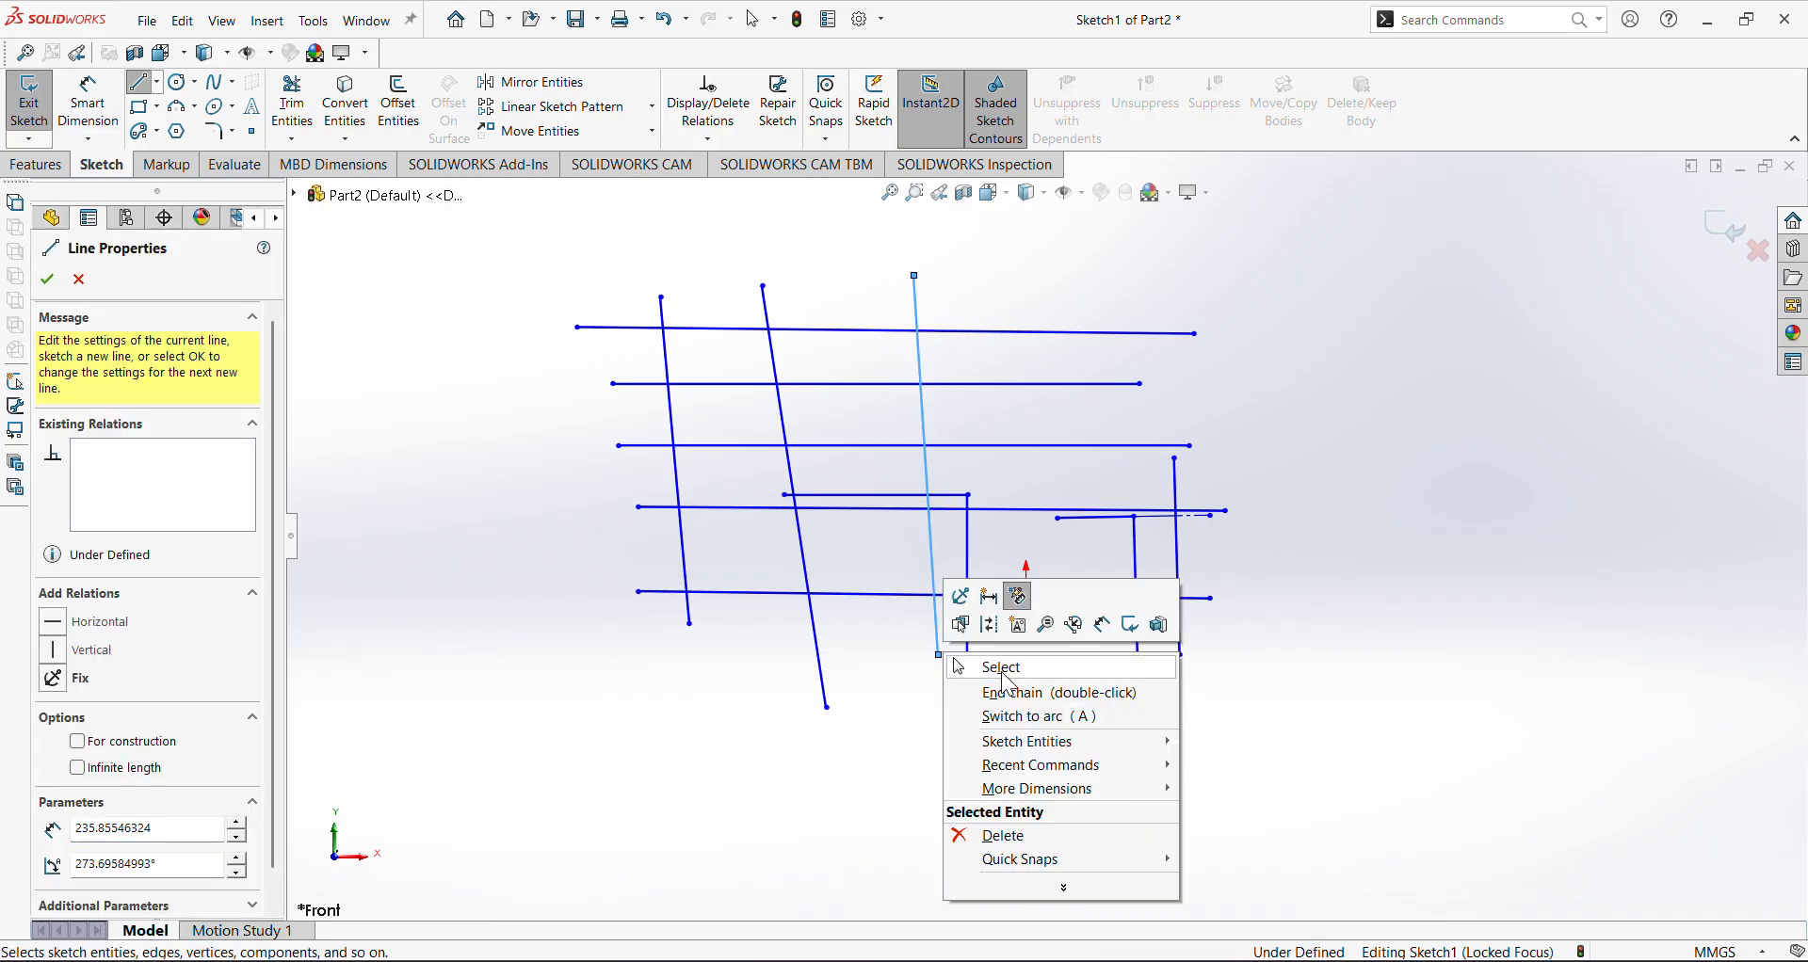
pyautogui.click(984, 670)
# Sketch a fourth steep line across the five long lines, starting above the origin and ending just right of it
pyautogui.press('l')
pyautogui.click(1026, 272)
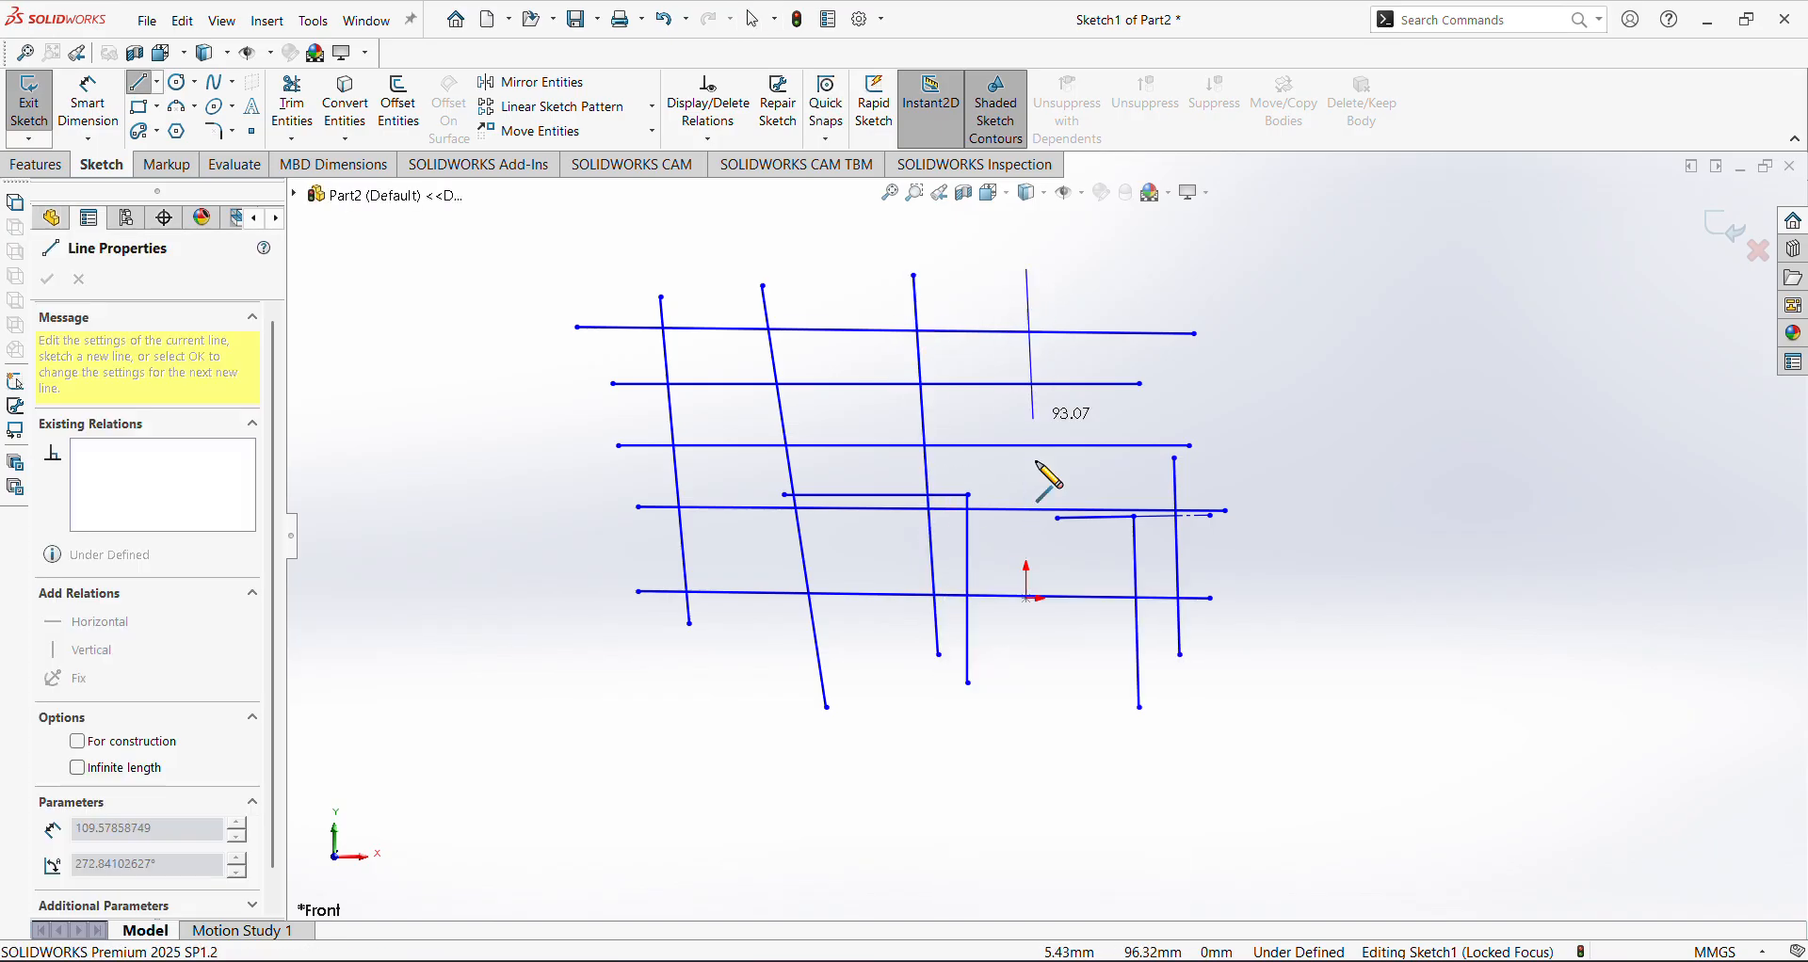
pyautogui.rightClick(1060, 656)
pyautogui.click(1100, 671)
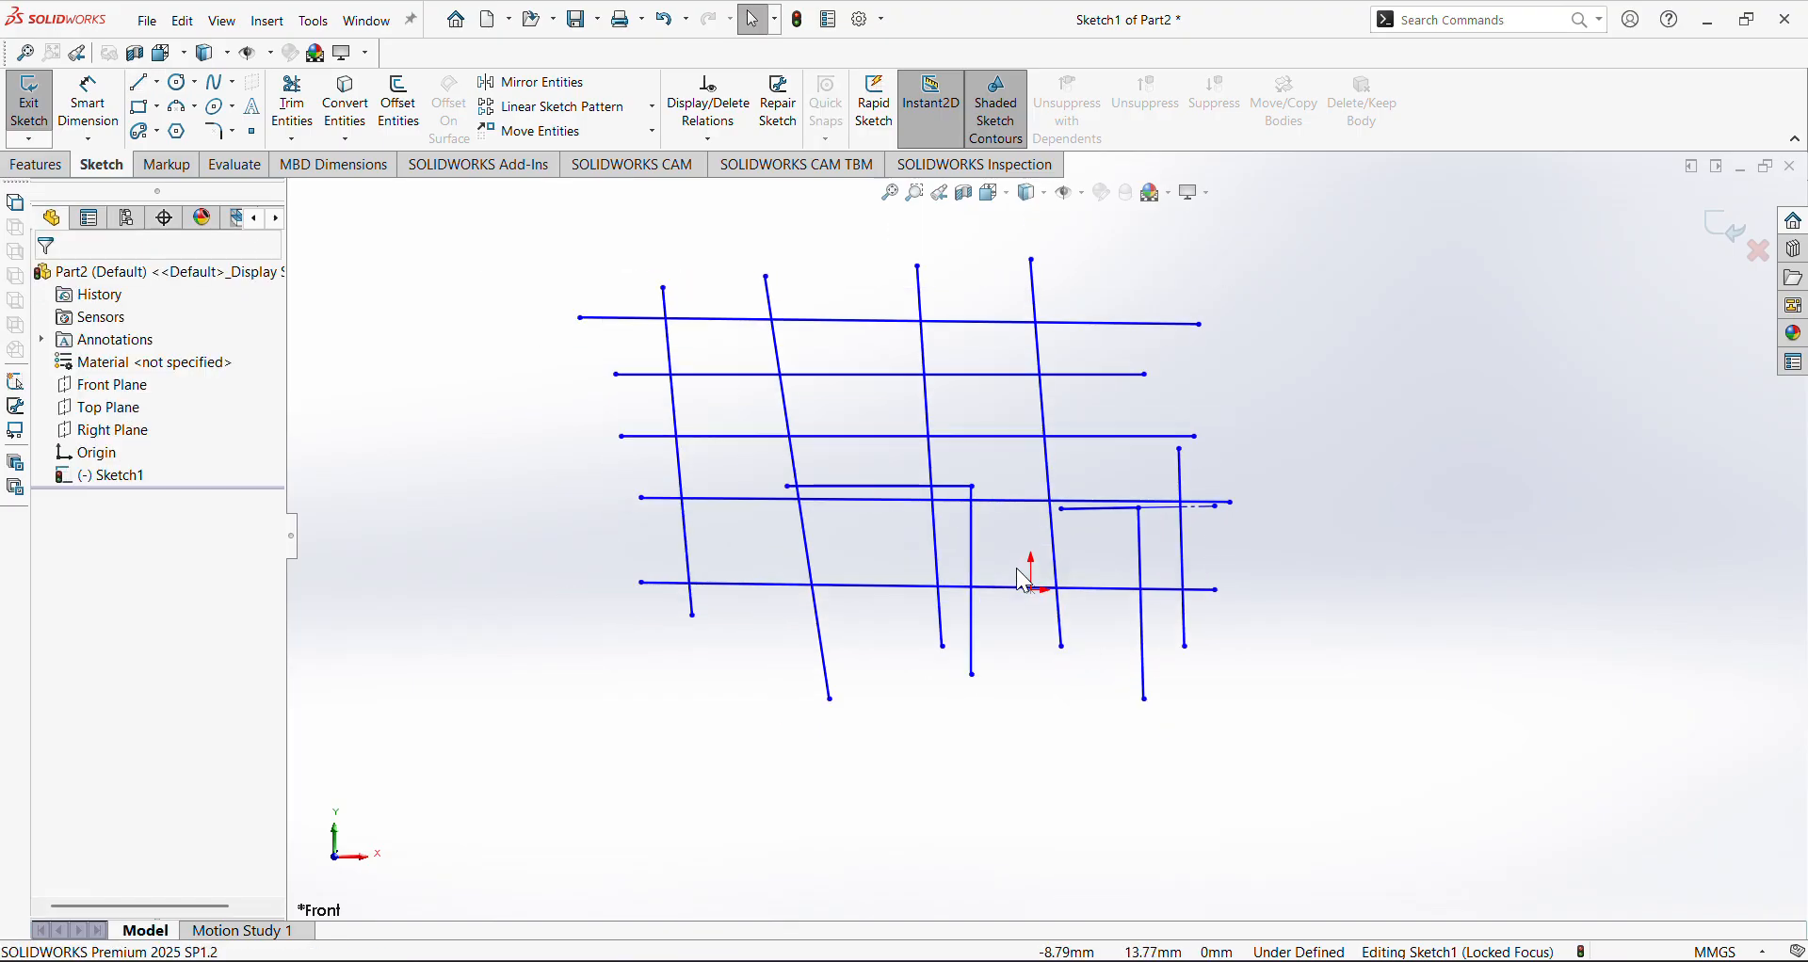
# Use Trim away inside between the uppermost and lowest long horizontal lines, without keeping the trimmed entities as construction geometry
pyautogui.scroll(-2, 1125, 511)
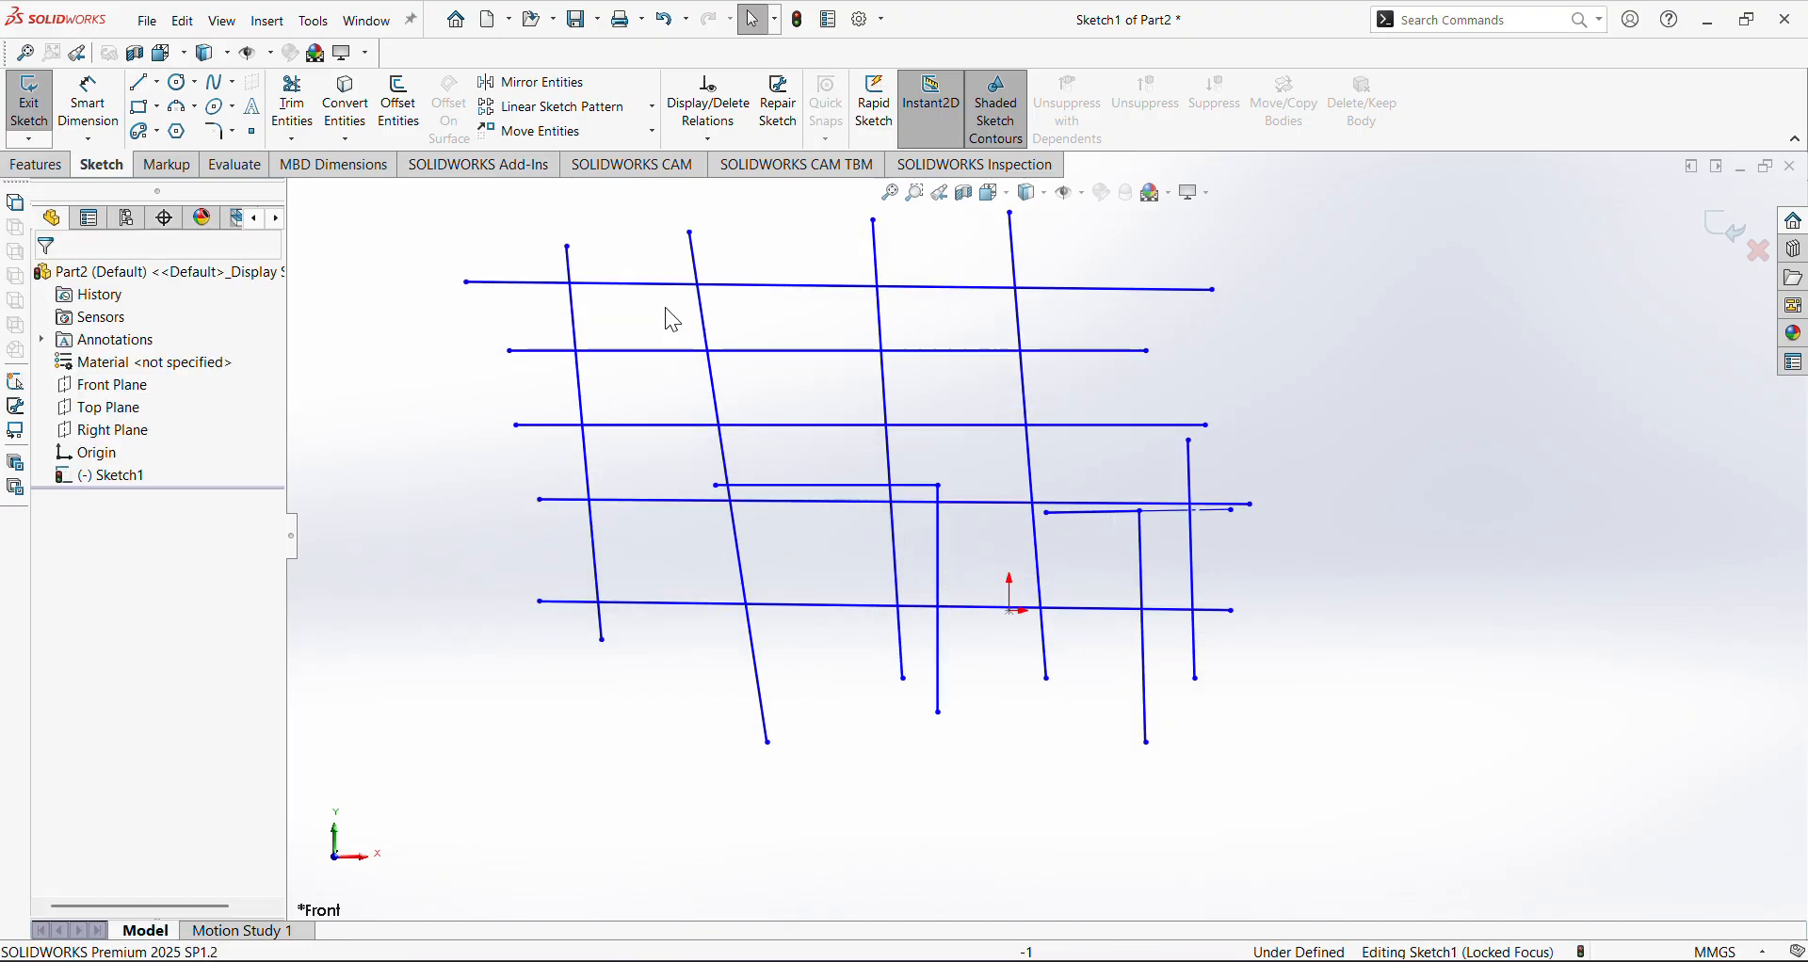
pyautogui.click(292, 105)
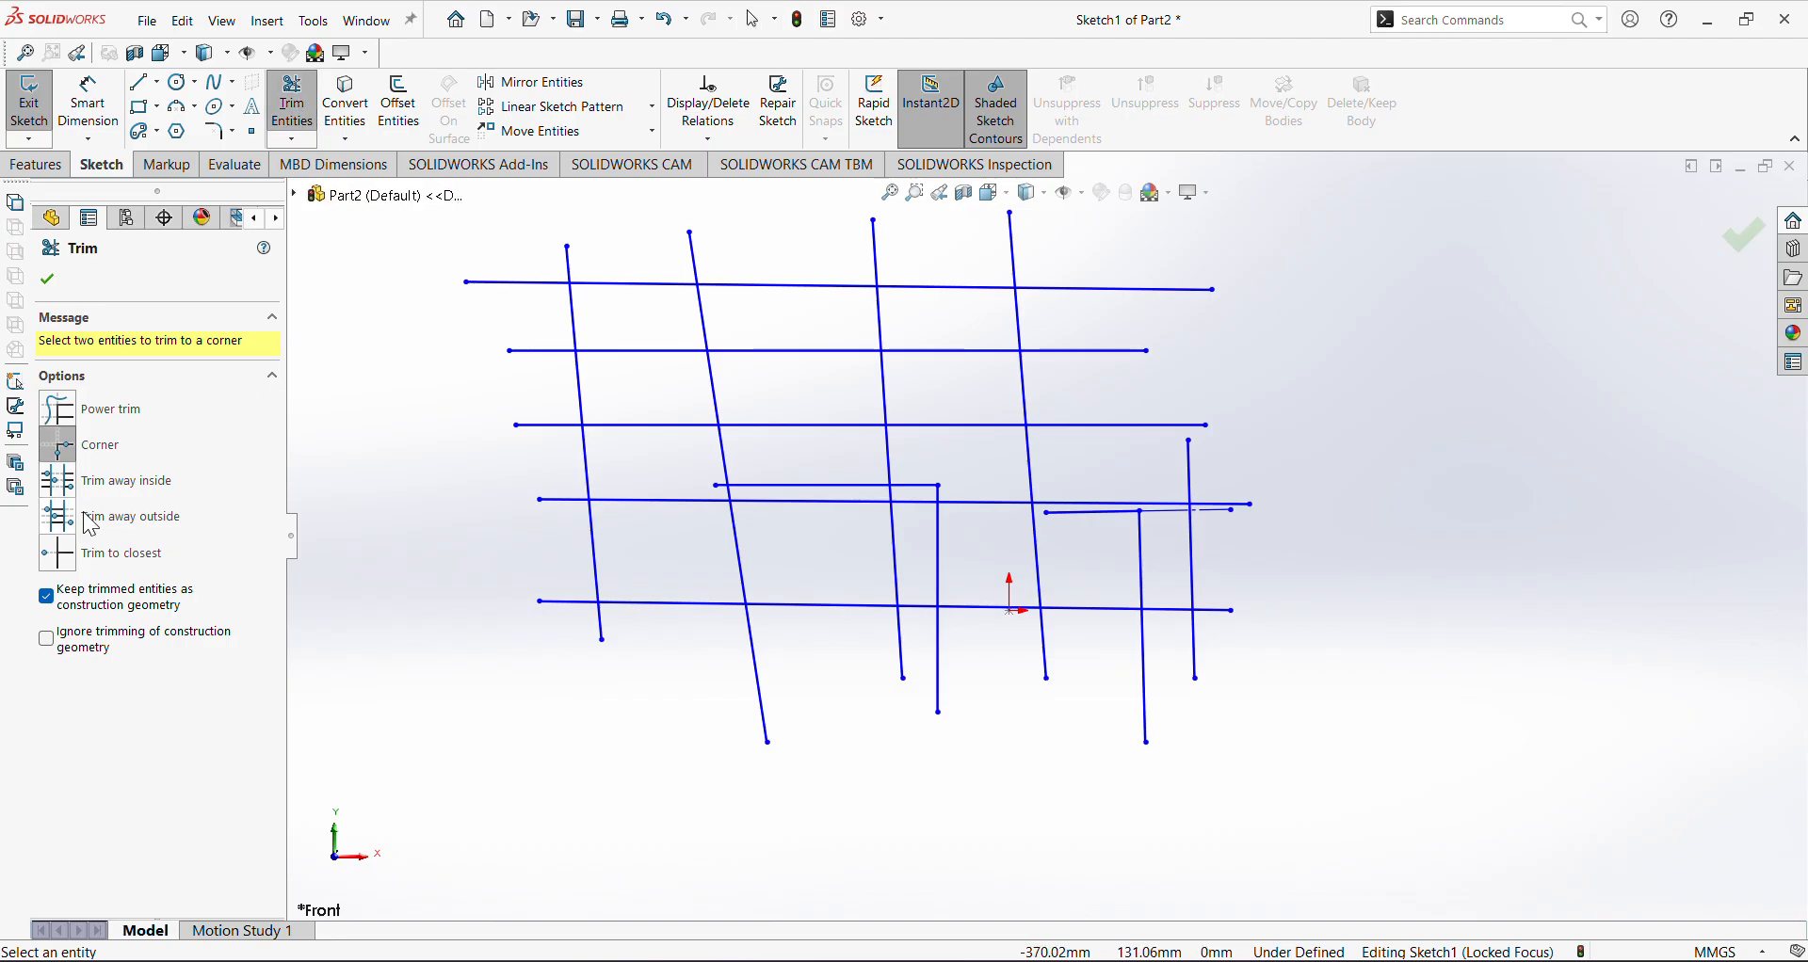
pyautogui.click(103, 492)
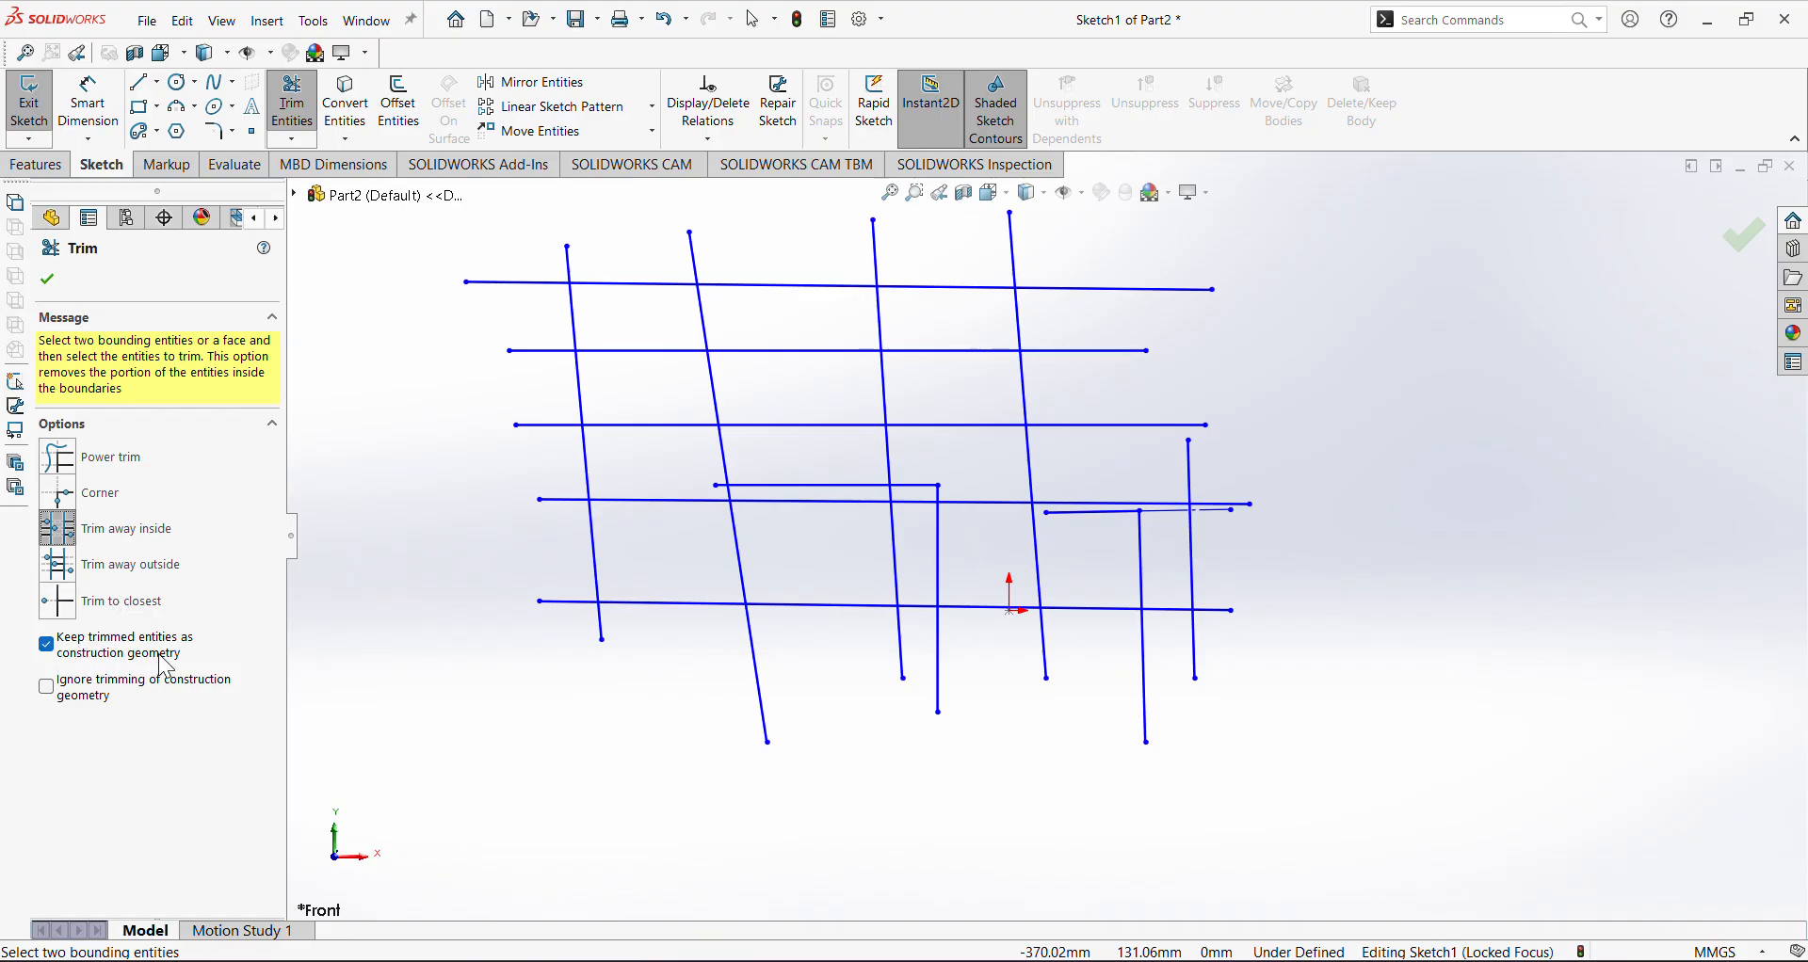
pyautogui.click(46, 646)
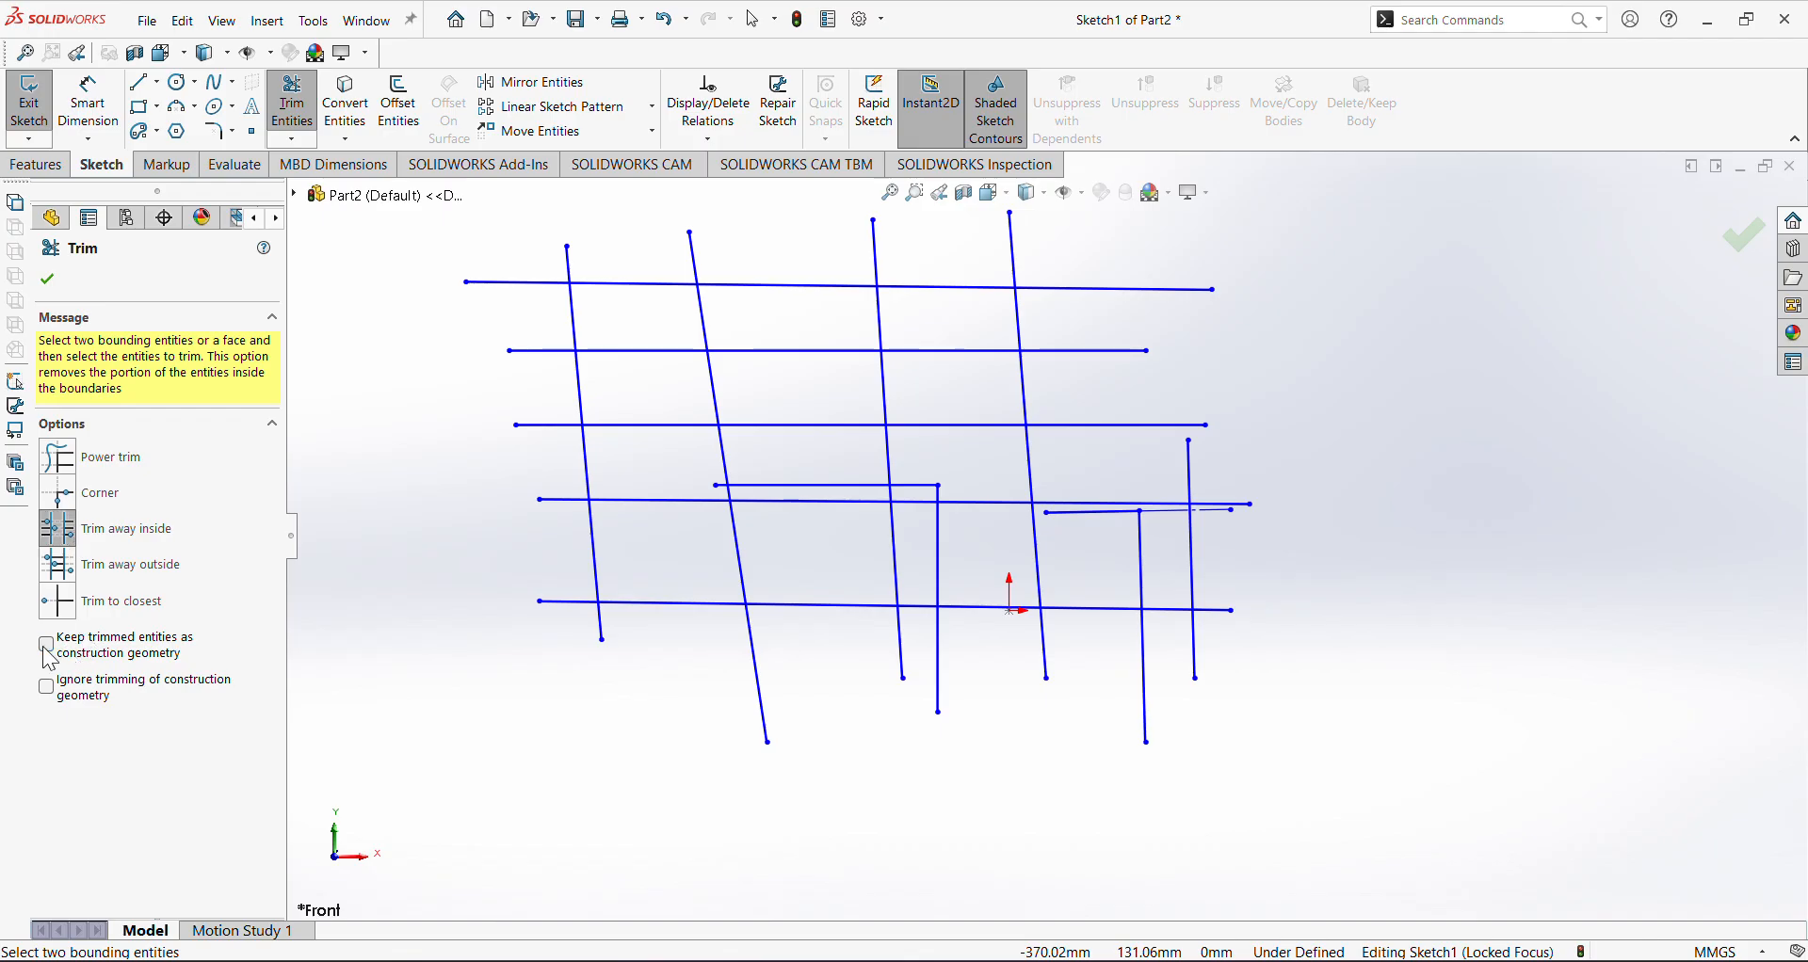
pyautogui.click(139, 544)
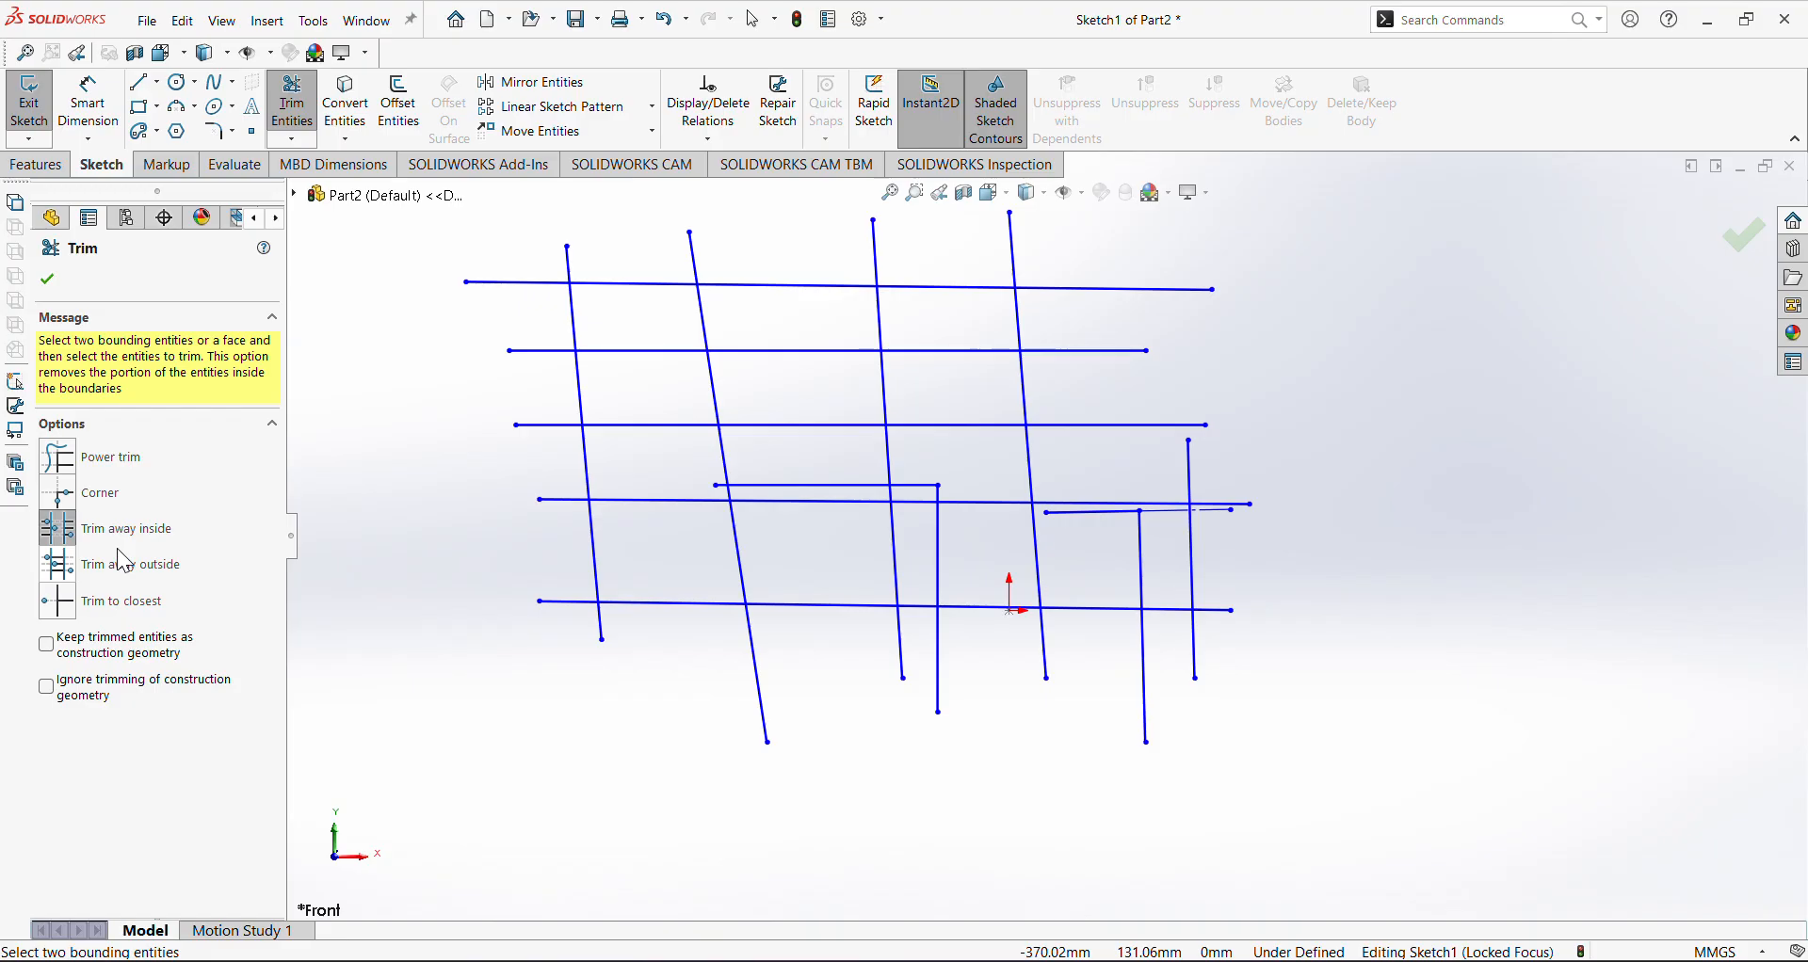
pyautogui.click(817, 288)
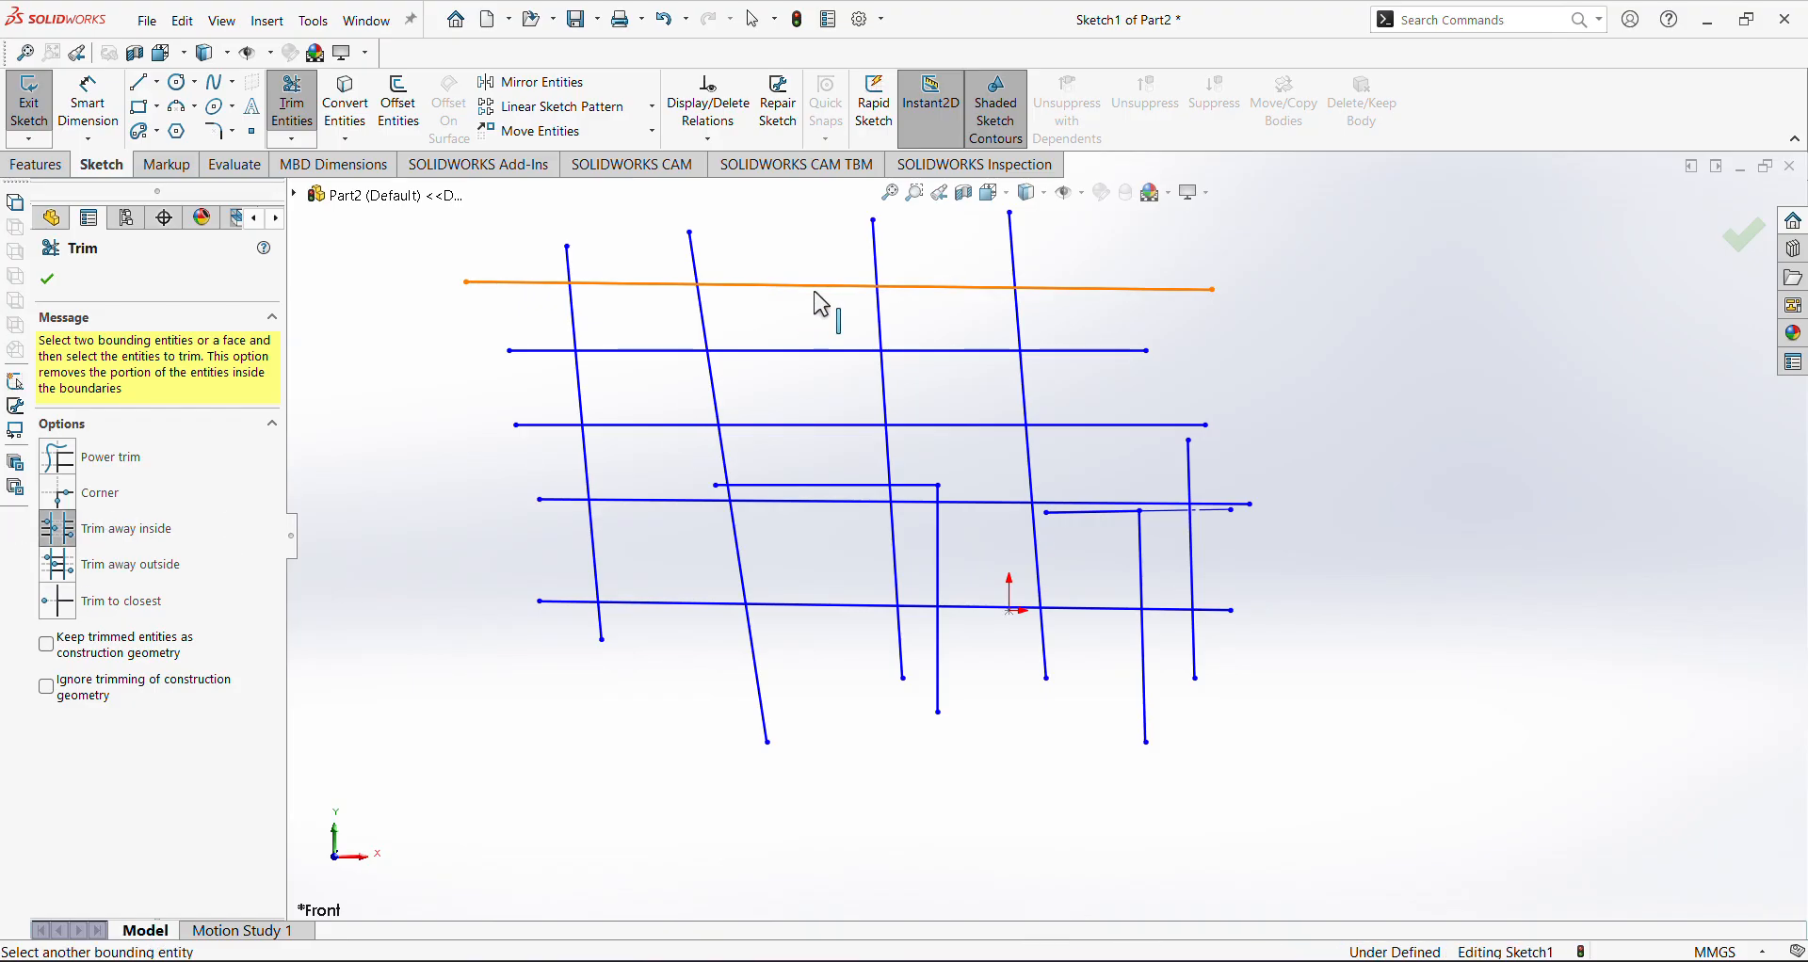
pyautogui.click(844, 612)
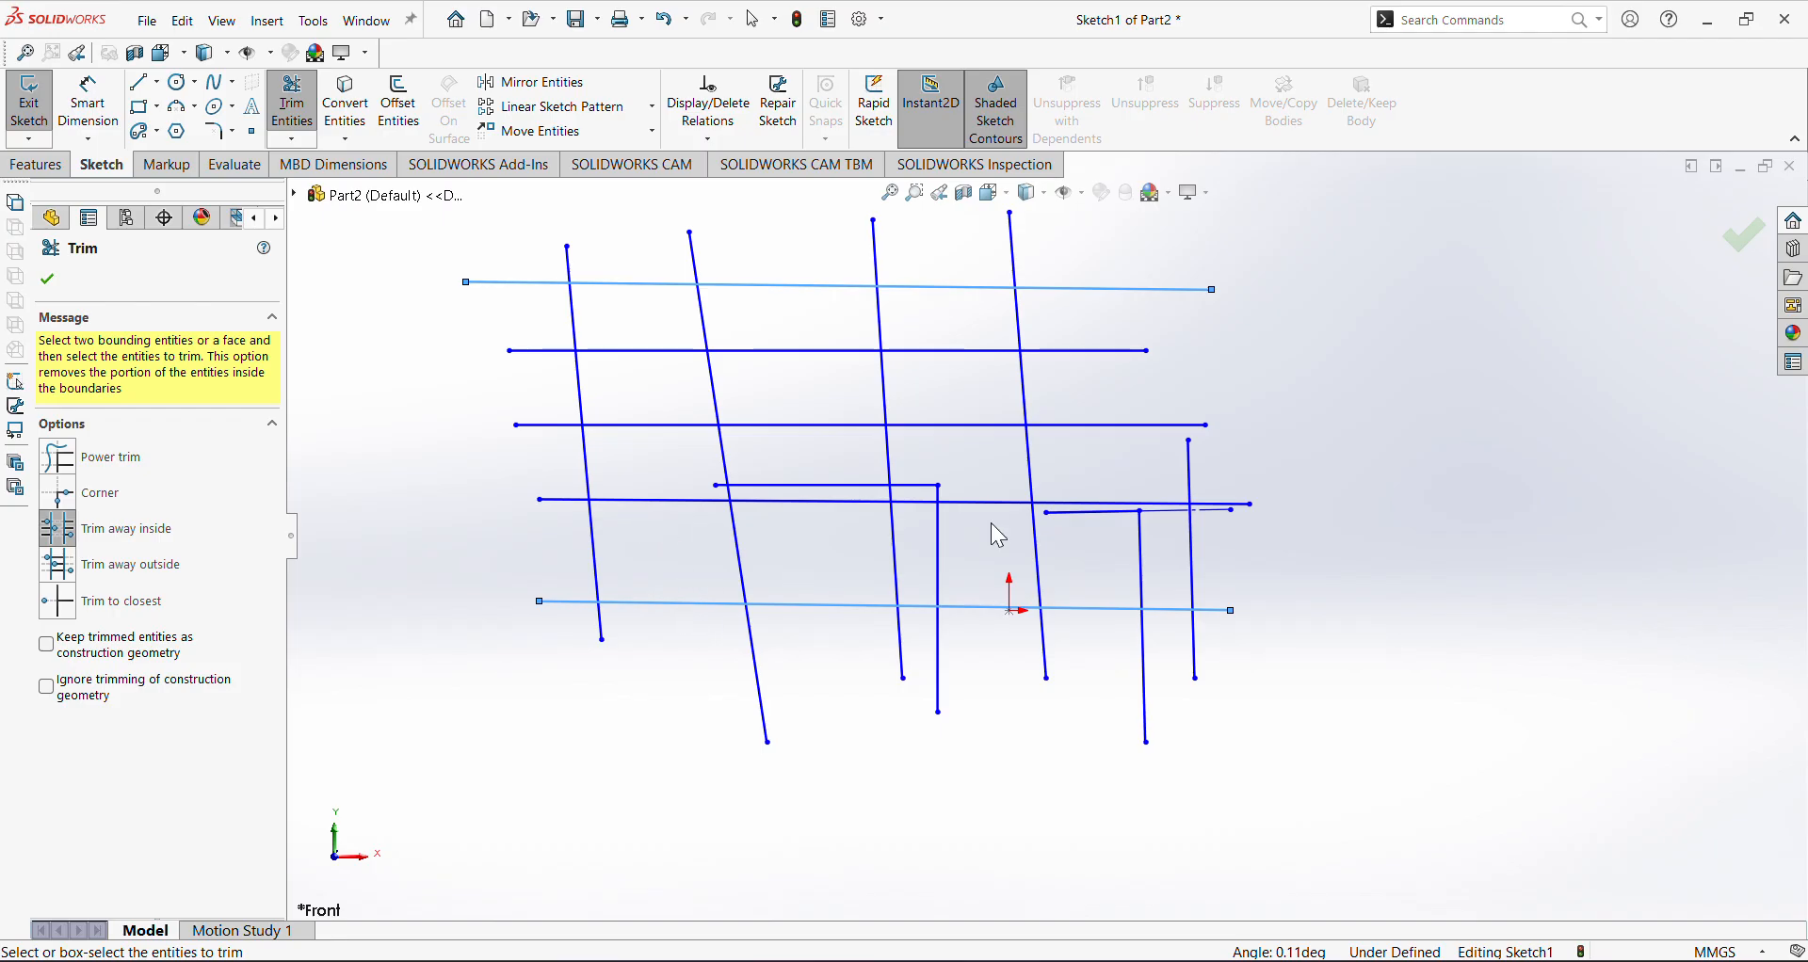
pyautogui.moveTo(1387, 344); pyautogui.dragTo(481, 453)
pyautogui.moveTo(1384, 523); pyautogui.dragTo(541, 432)
pyautogui.moveTo(1297, 527); pyautogui.dragTo(921, 490)
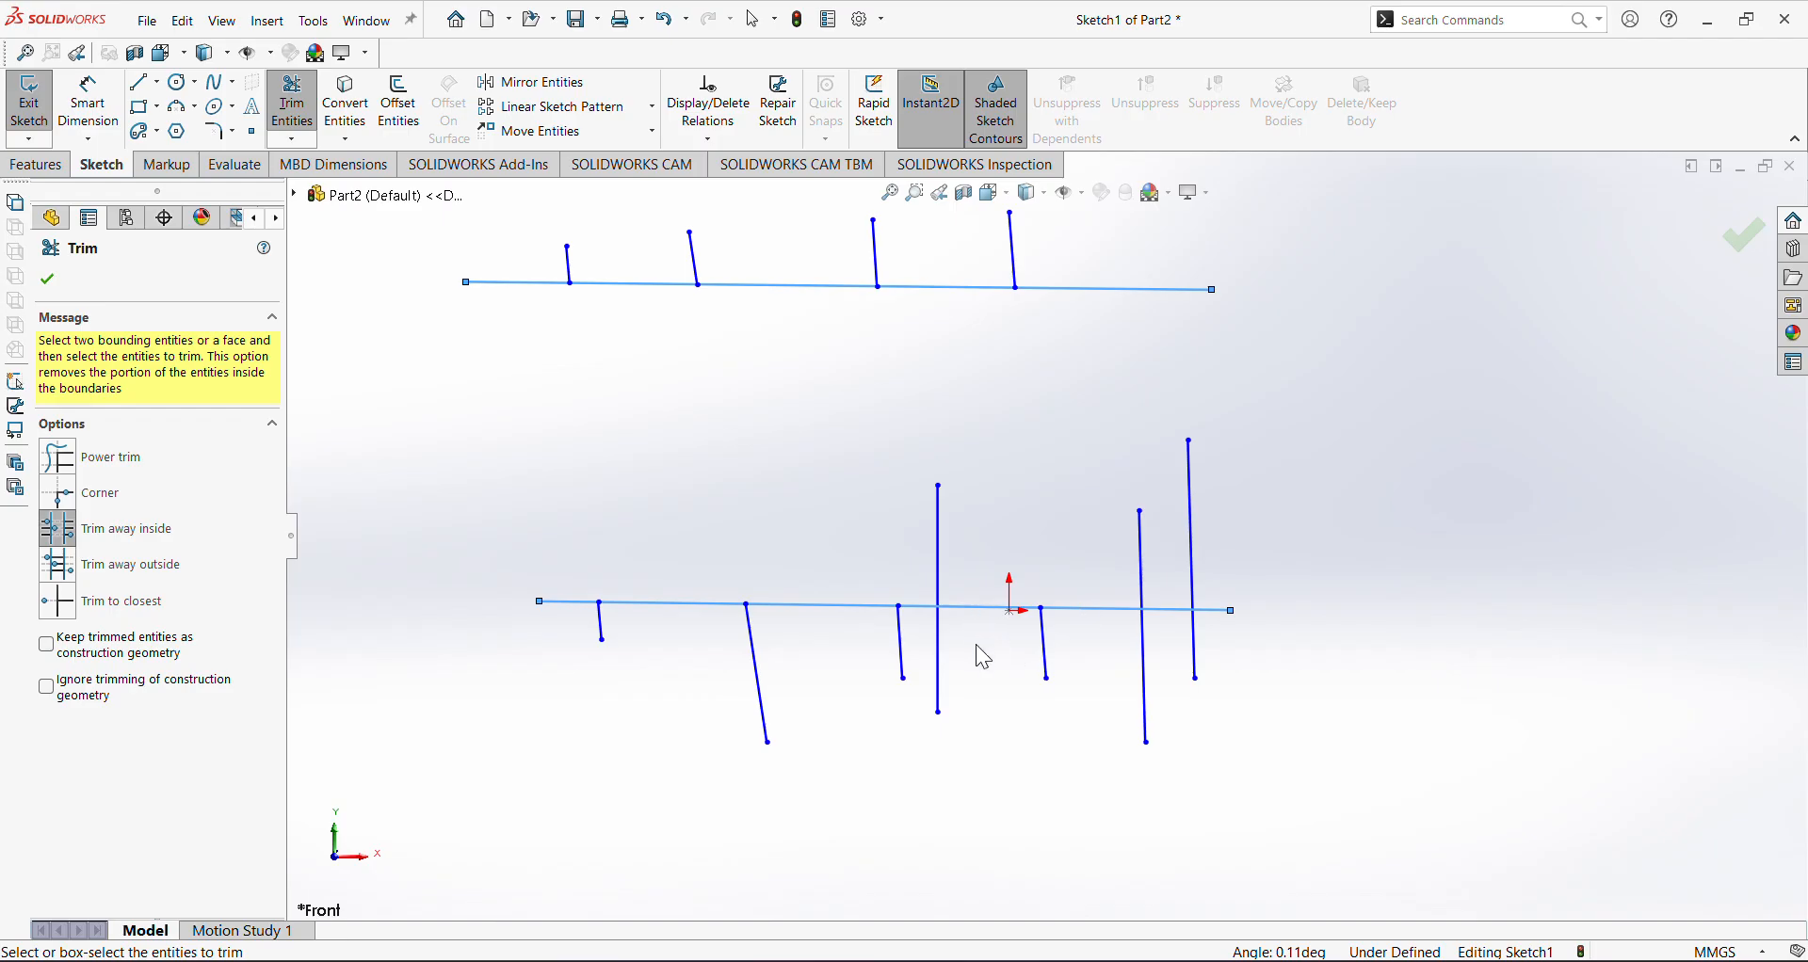
pyautogui.moveTo(776, 558); pyautogui.dragTo(1307, 446)
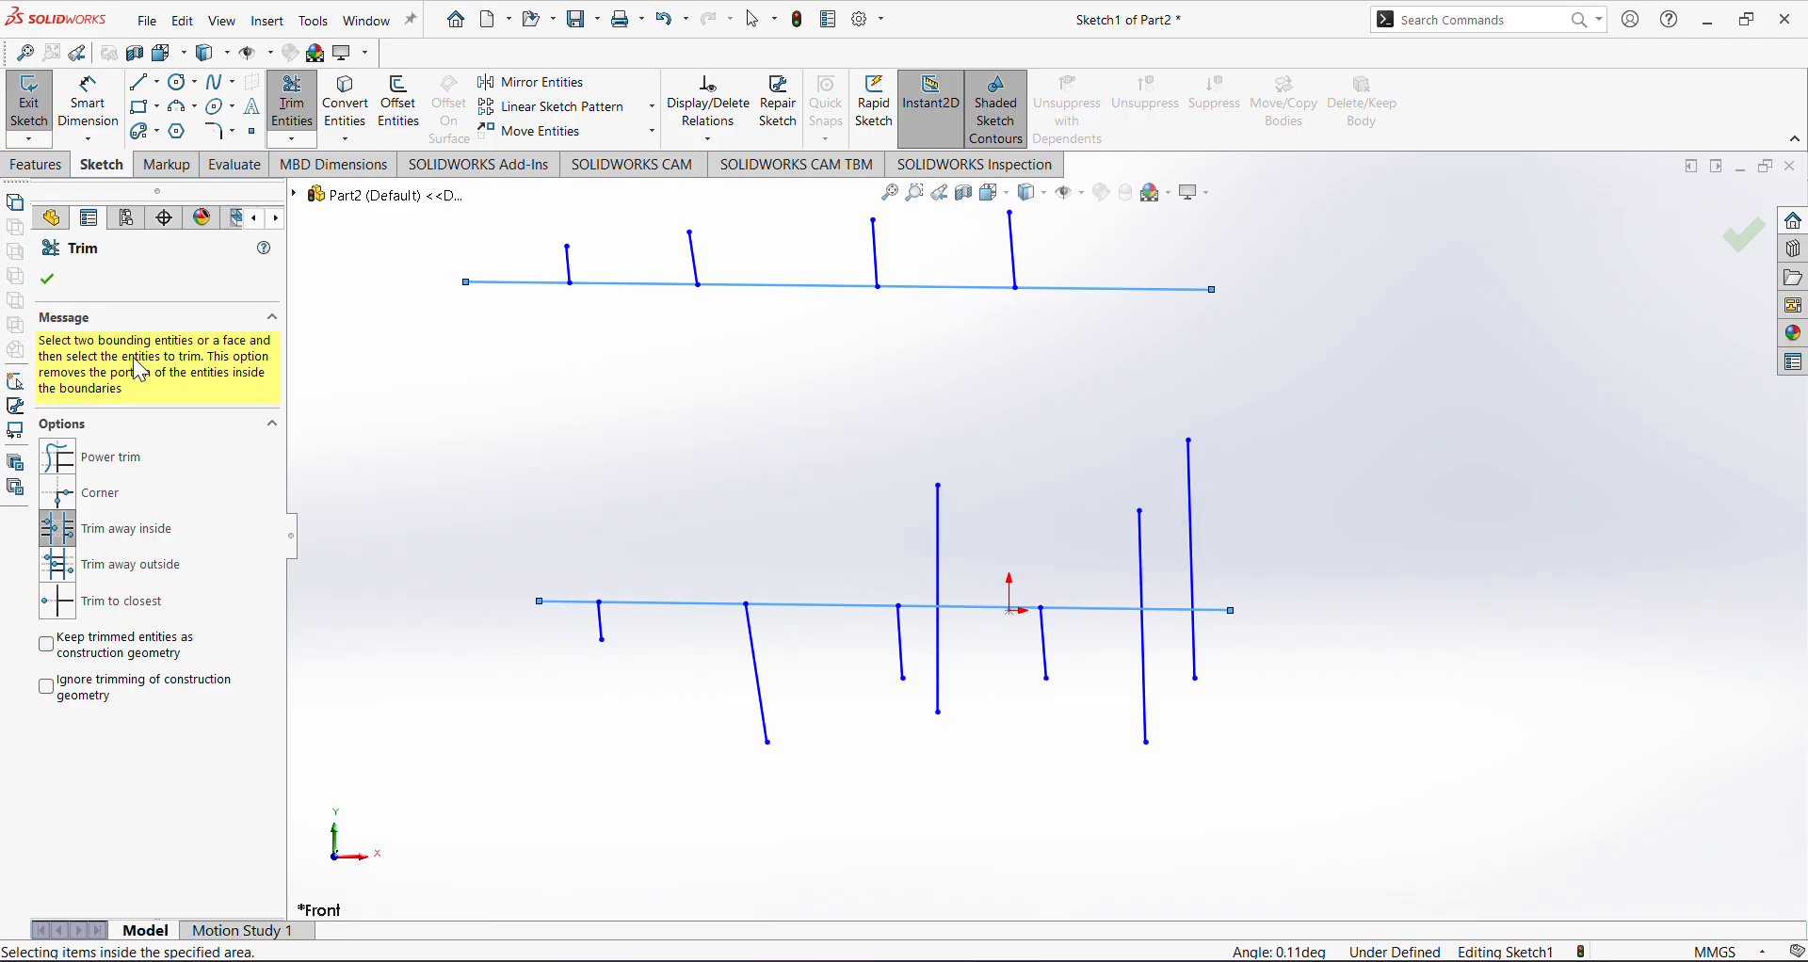
# Leave the trim and undo the removals made between the uppermost and lowest long horizontal lines
pyautogui.press('Escape')
pyautogui.hotkey('ctrl', 'z')
pyautogui.press('Escape')
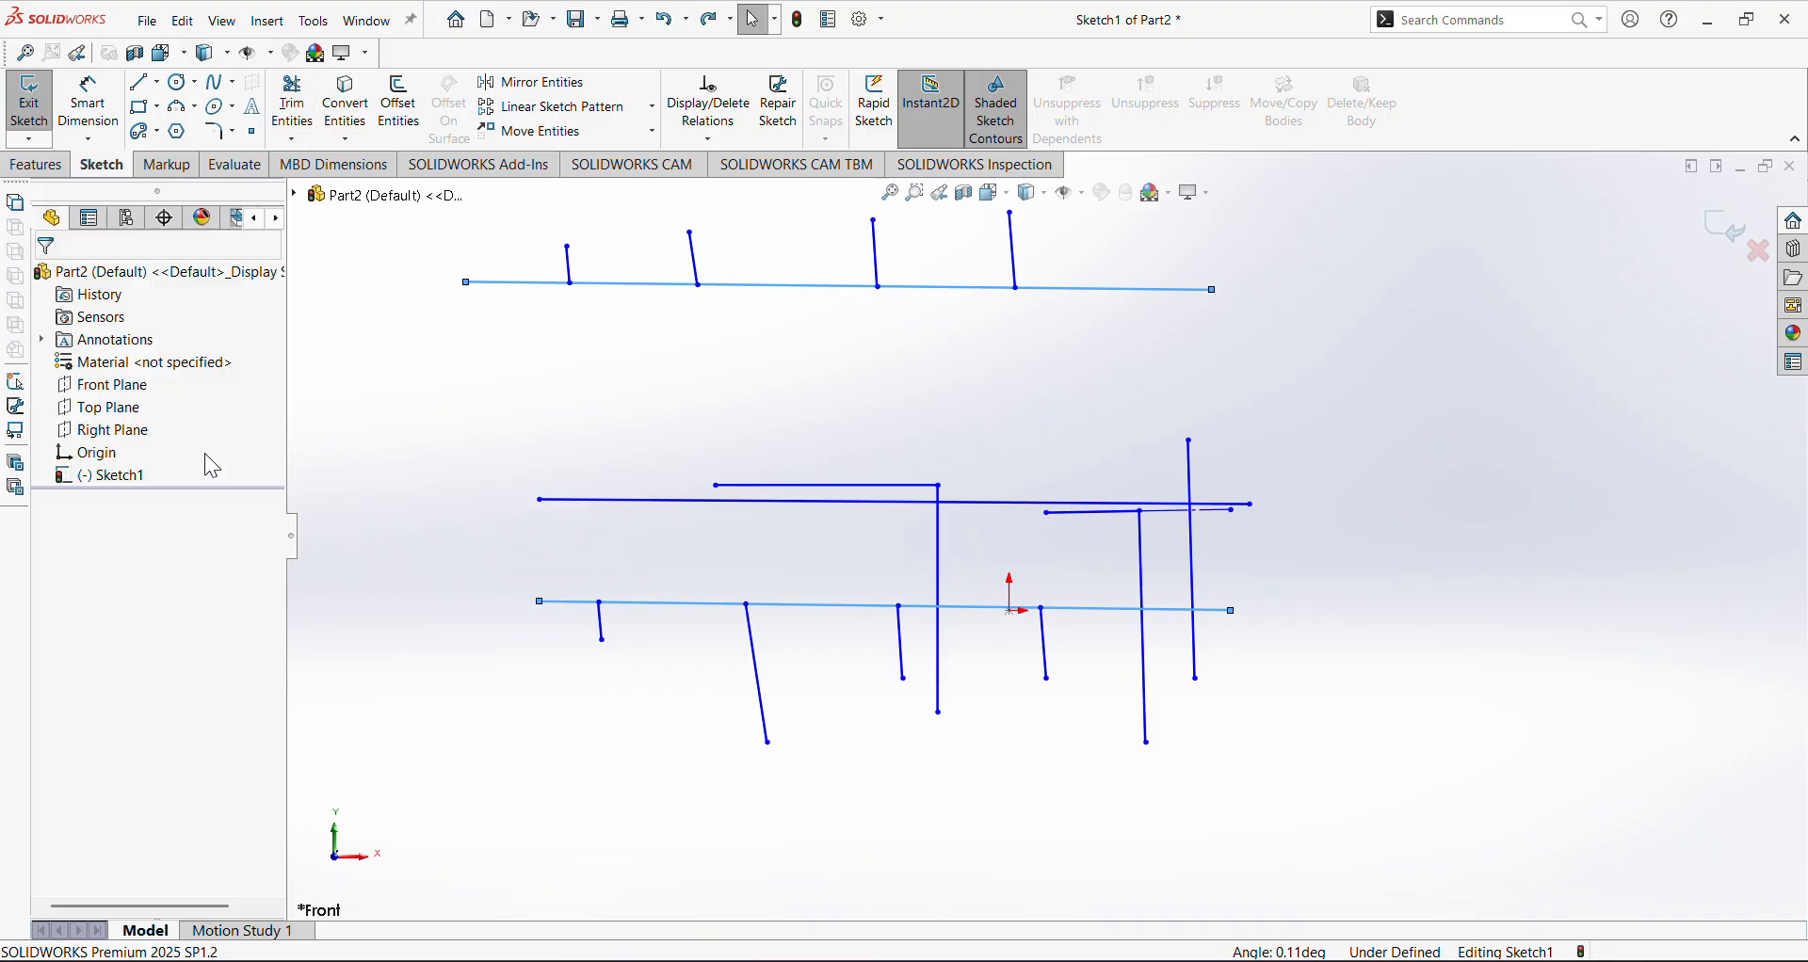
pyautogui.hotkey('ctrl', 'z')
# Use Trim away inside to remove the geometry between the first and fourth steep lines, and undo that trim
pyautogui.click(299, 109)
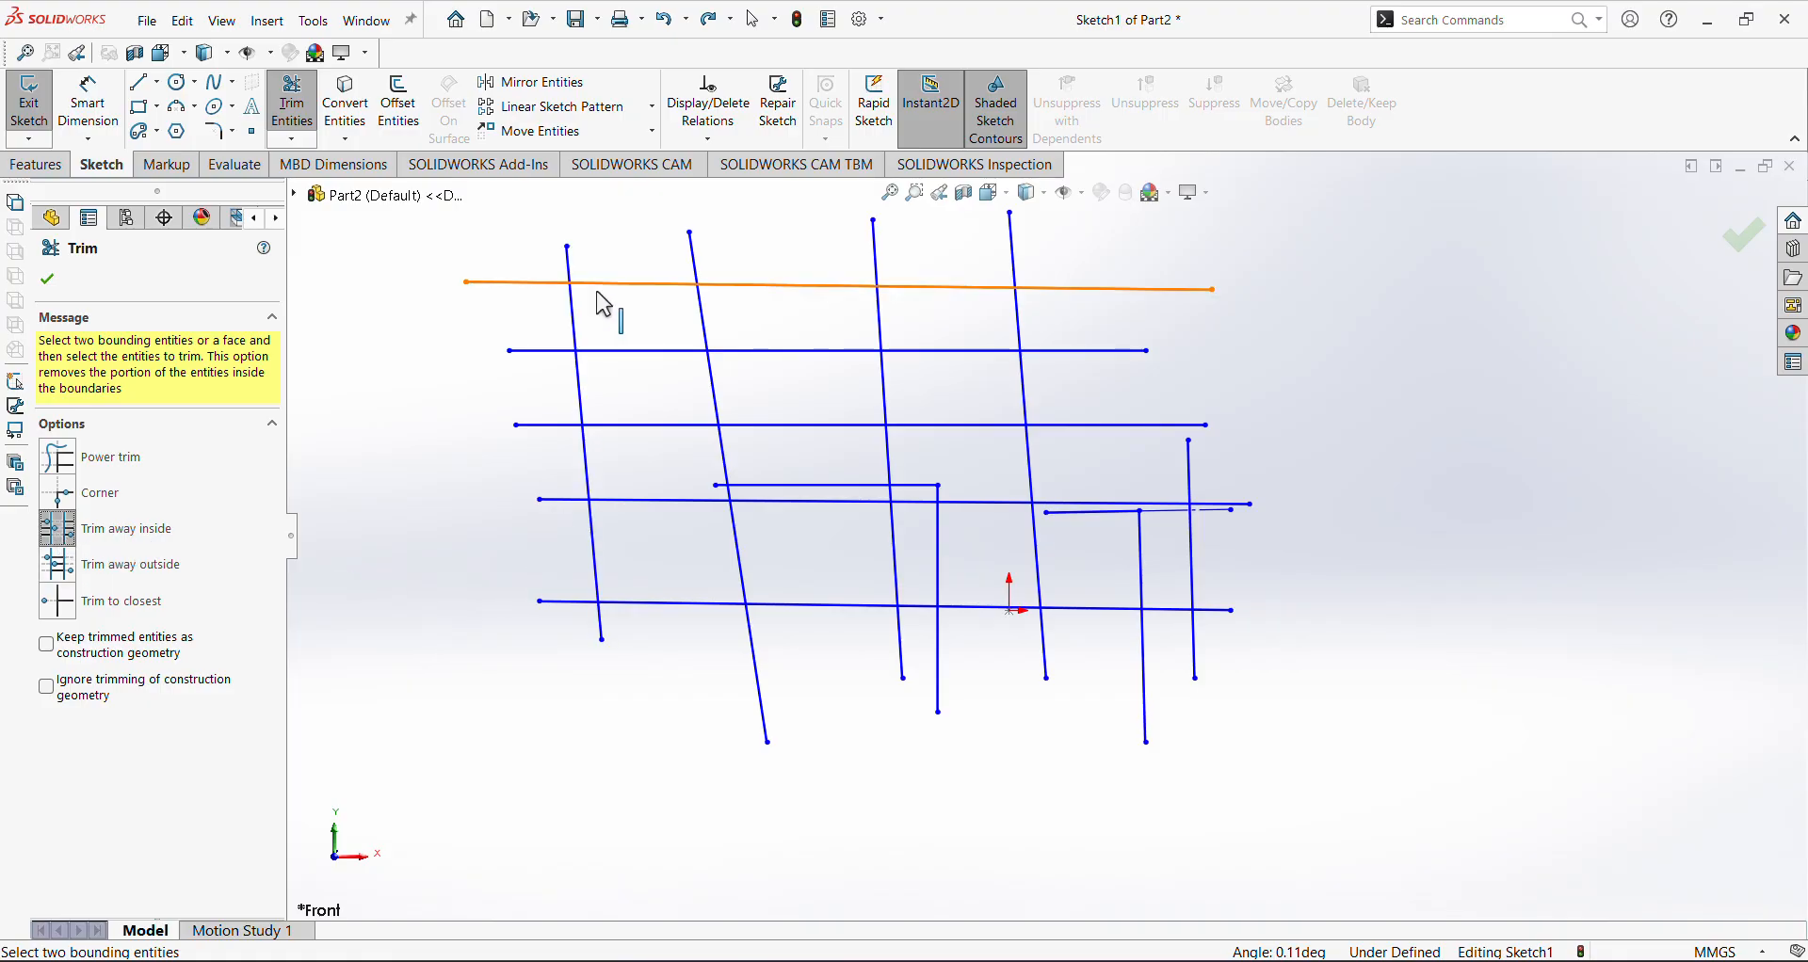
pyautogui.click(583, 341)
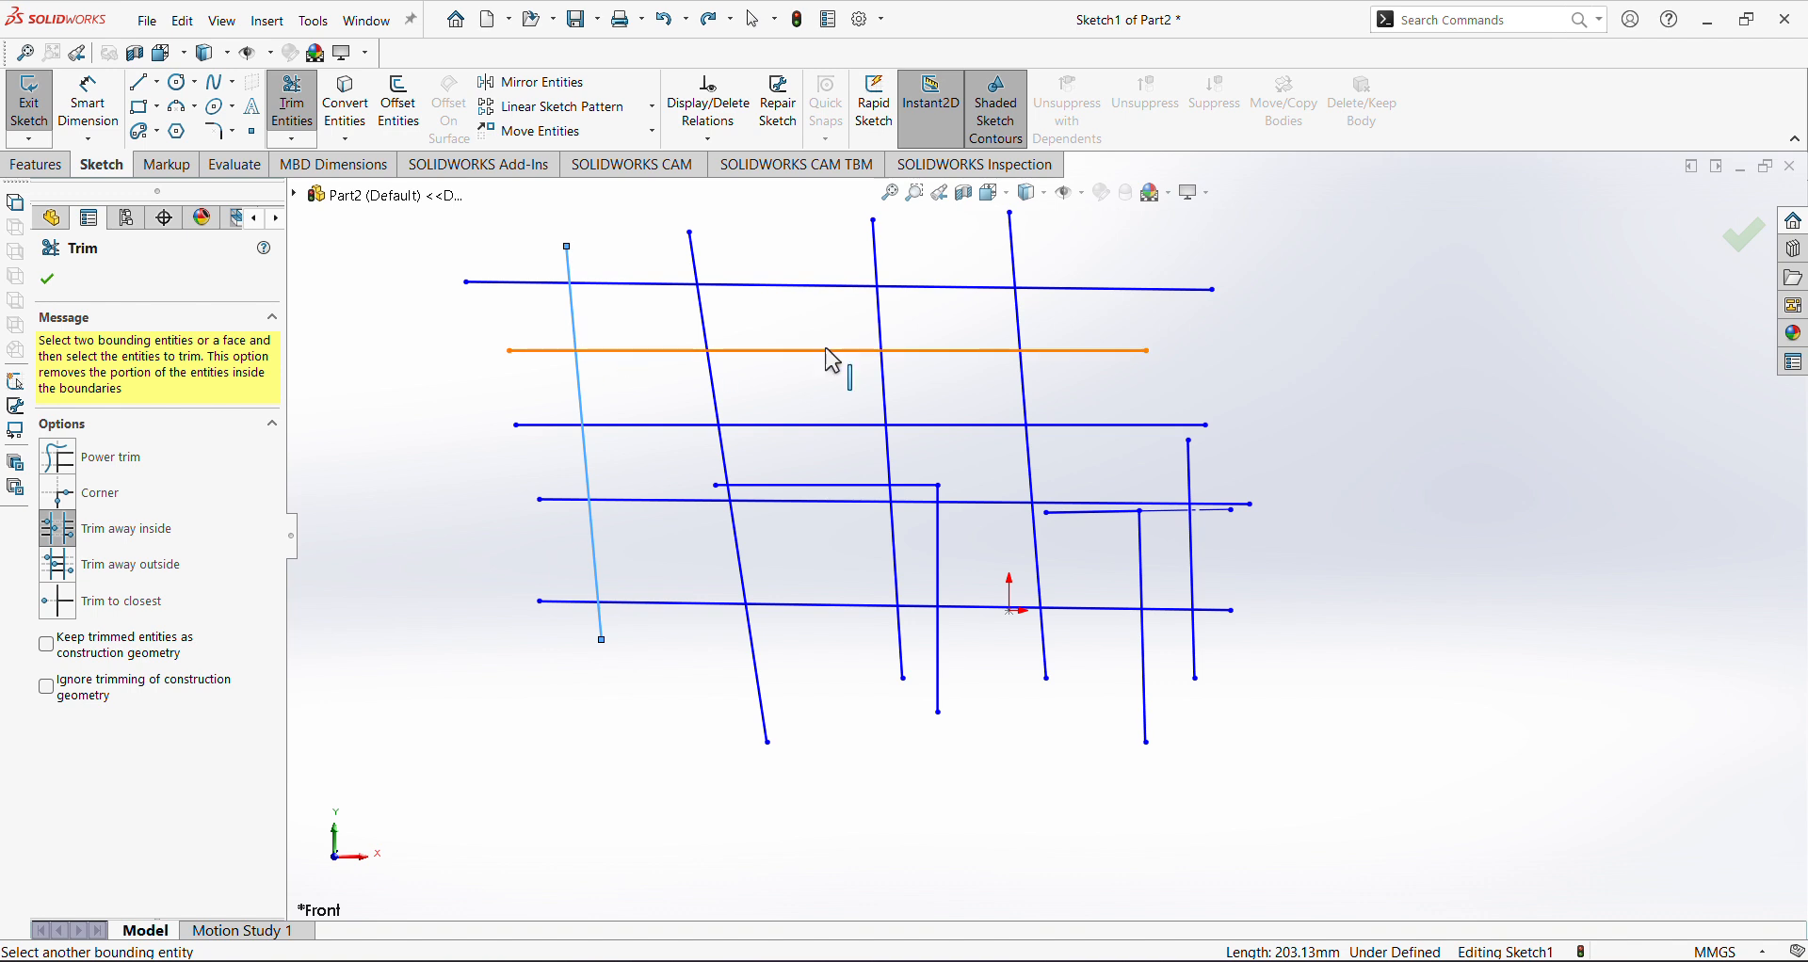
pyautogui.click(1024, 331)
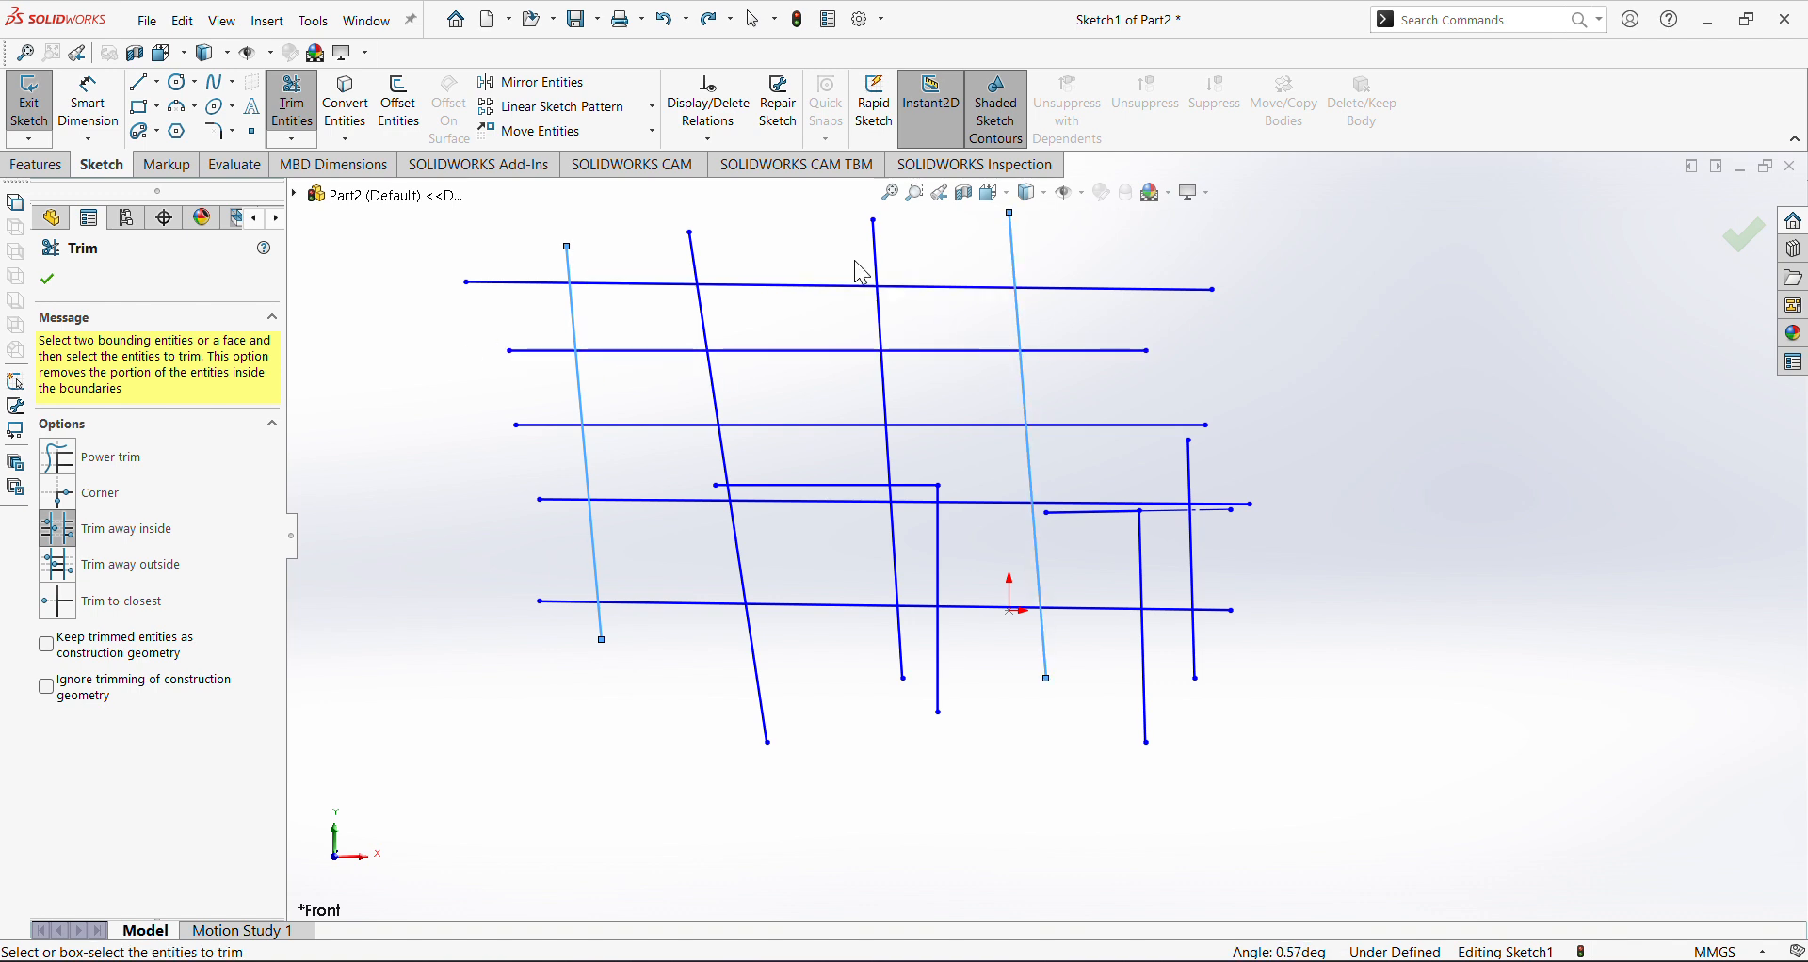
pyautogui.moveTo(991, 723); pyautogui.dragTo(556, 252)
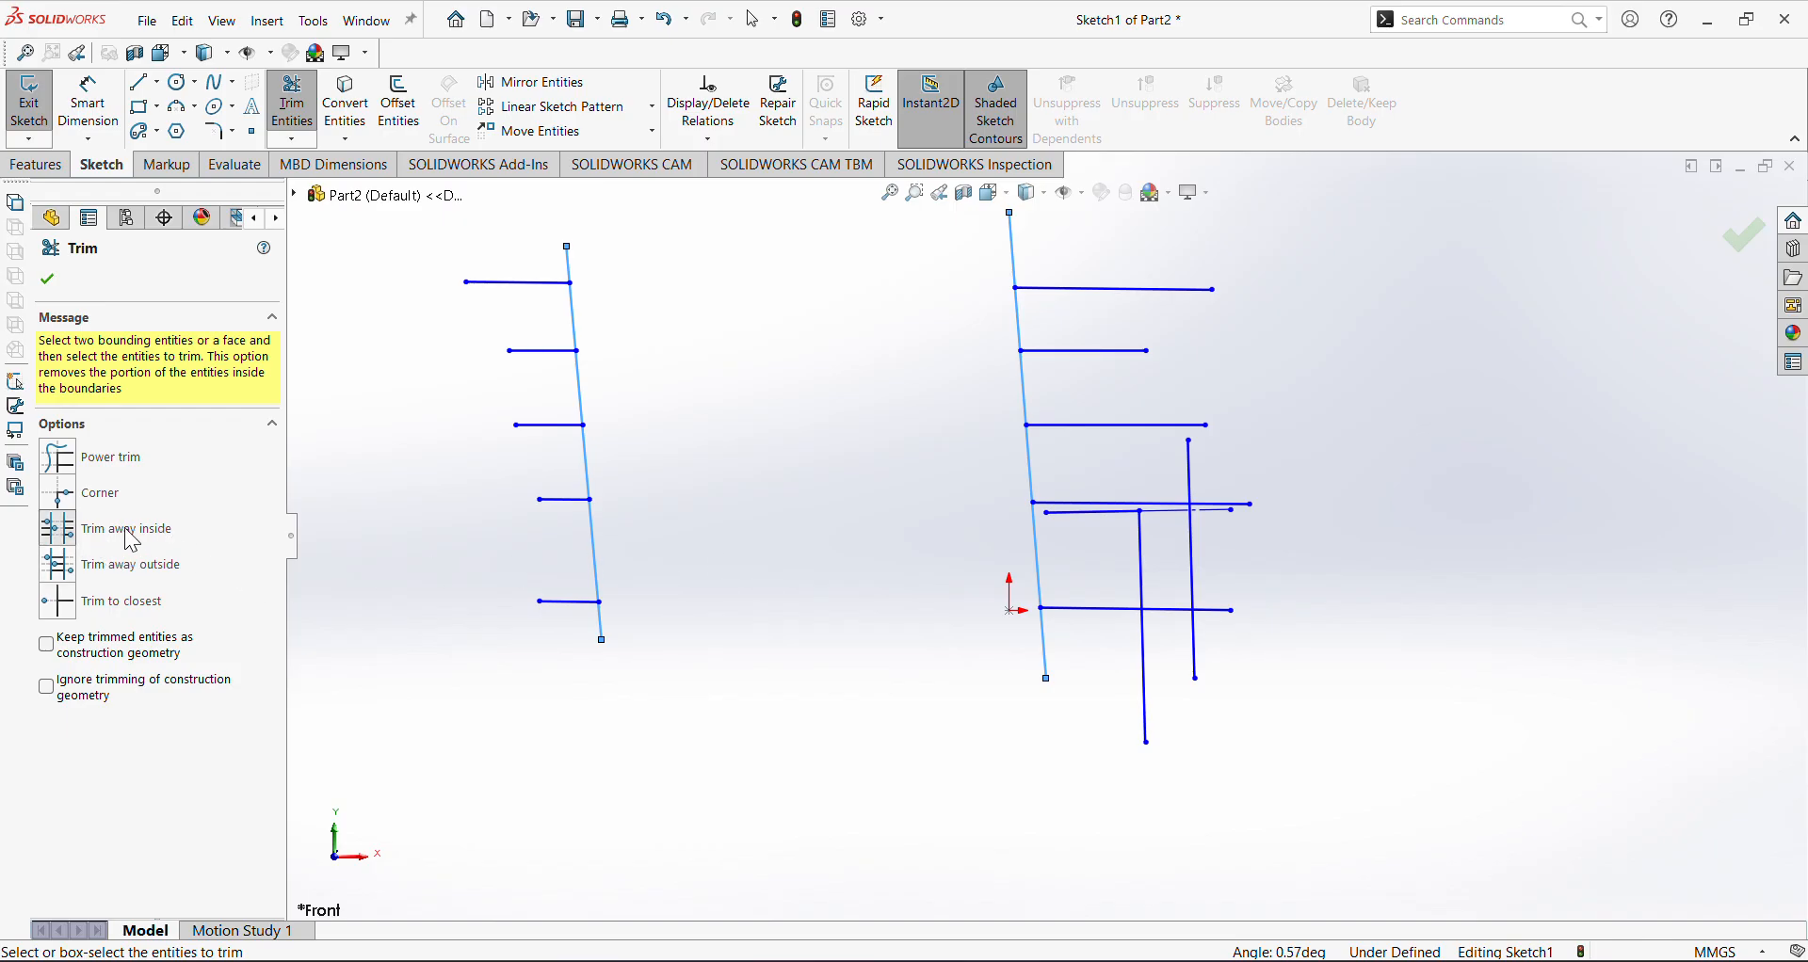
pyautogui.hotkey('ctrl', 'z')
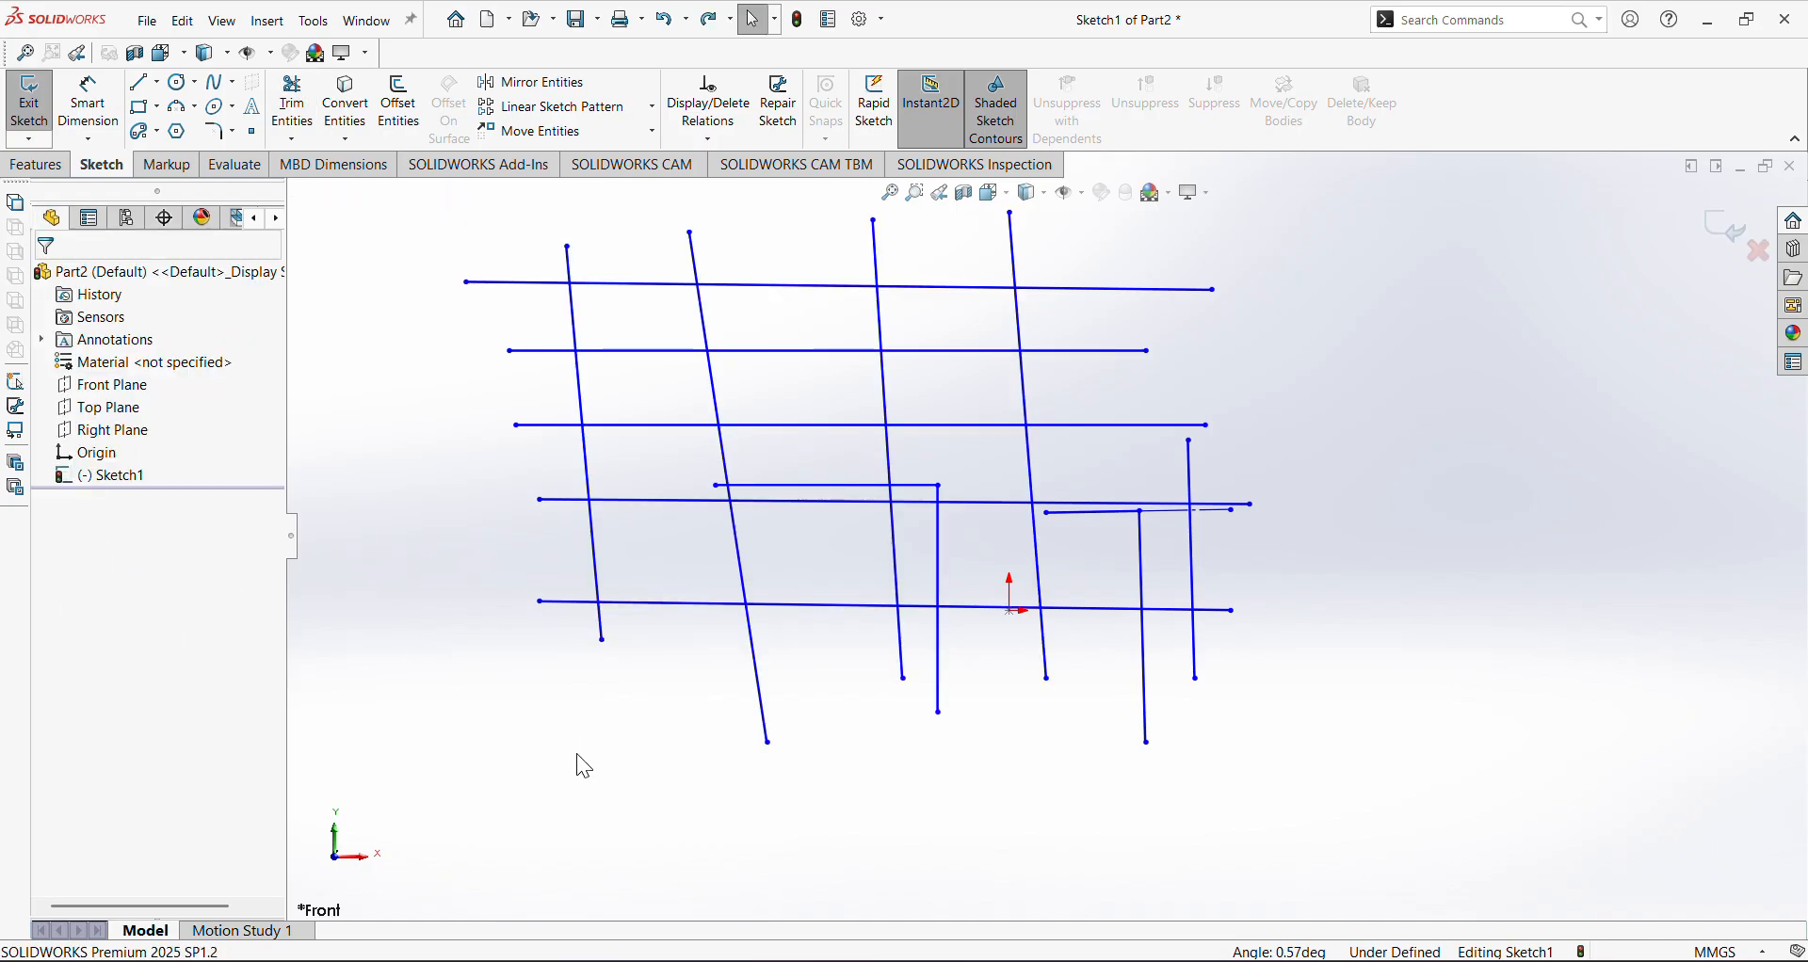
# Trim away inside the first and fourth steep lines with trimmed entities kept as construction geometry, and undo the result
pyautogui.click(292, 106)
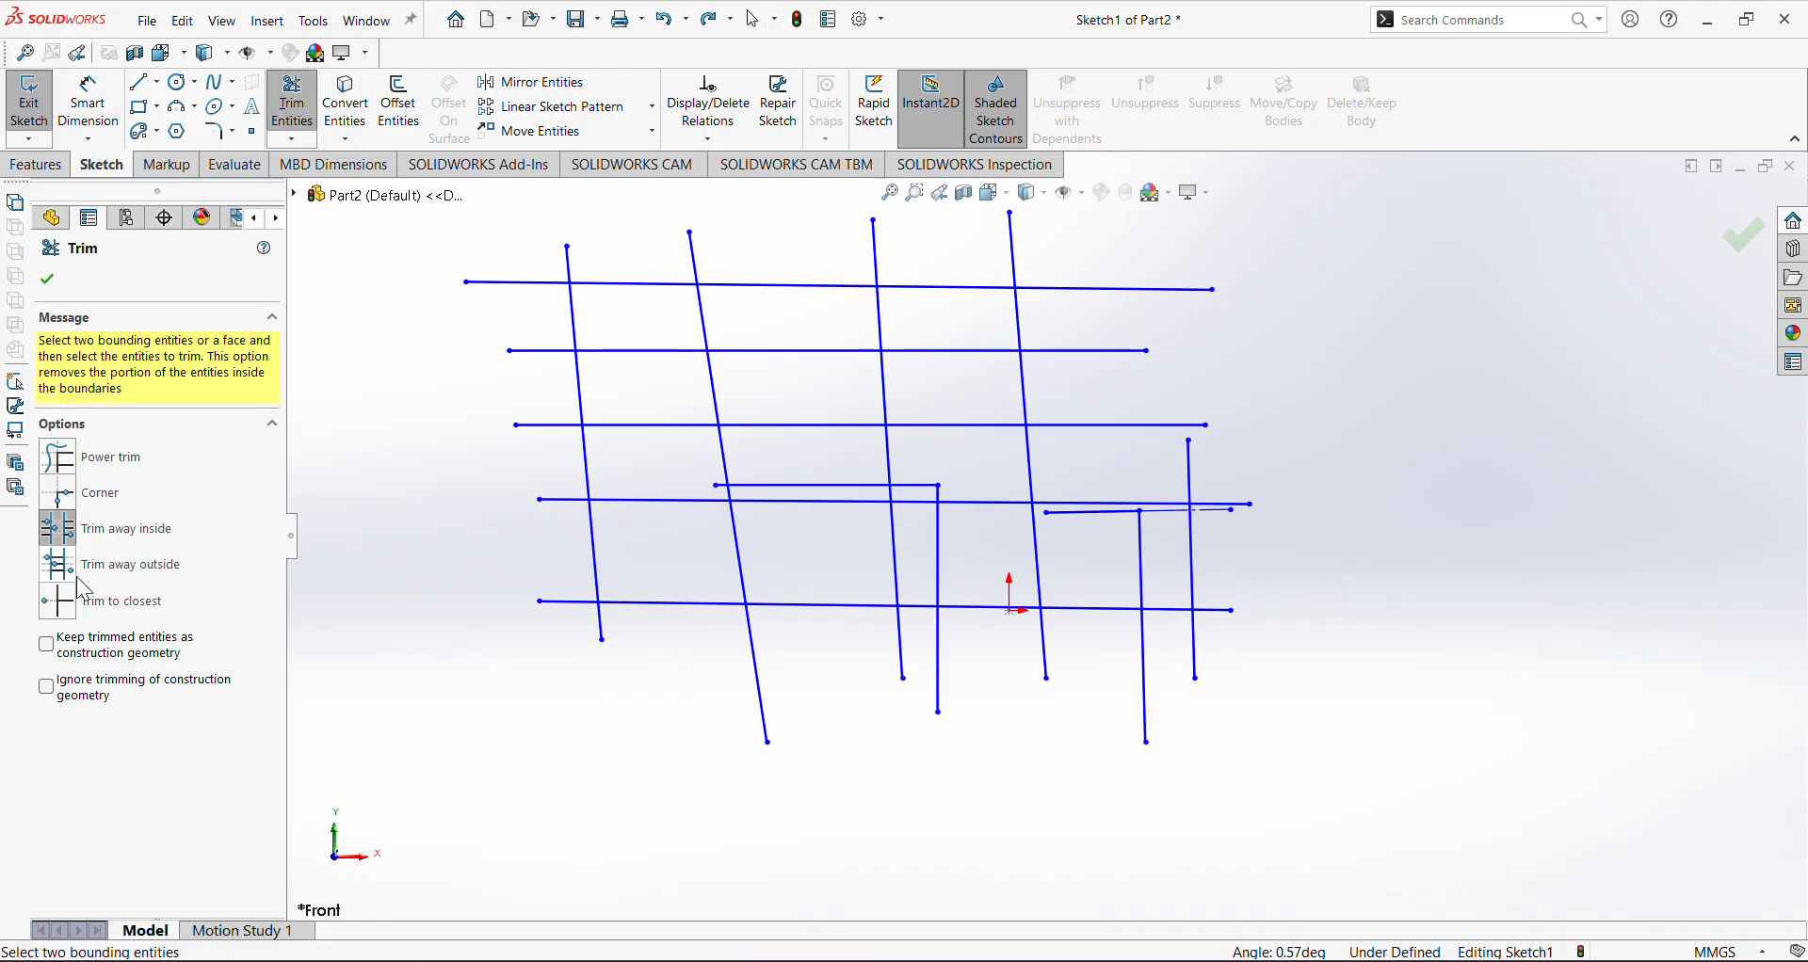
pyautogui.click(75, 653)
pyautogui.click(587, 416)
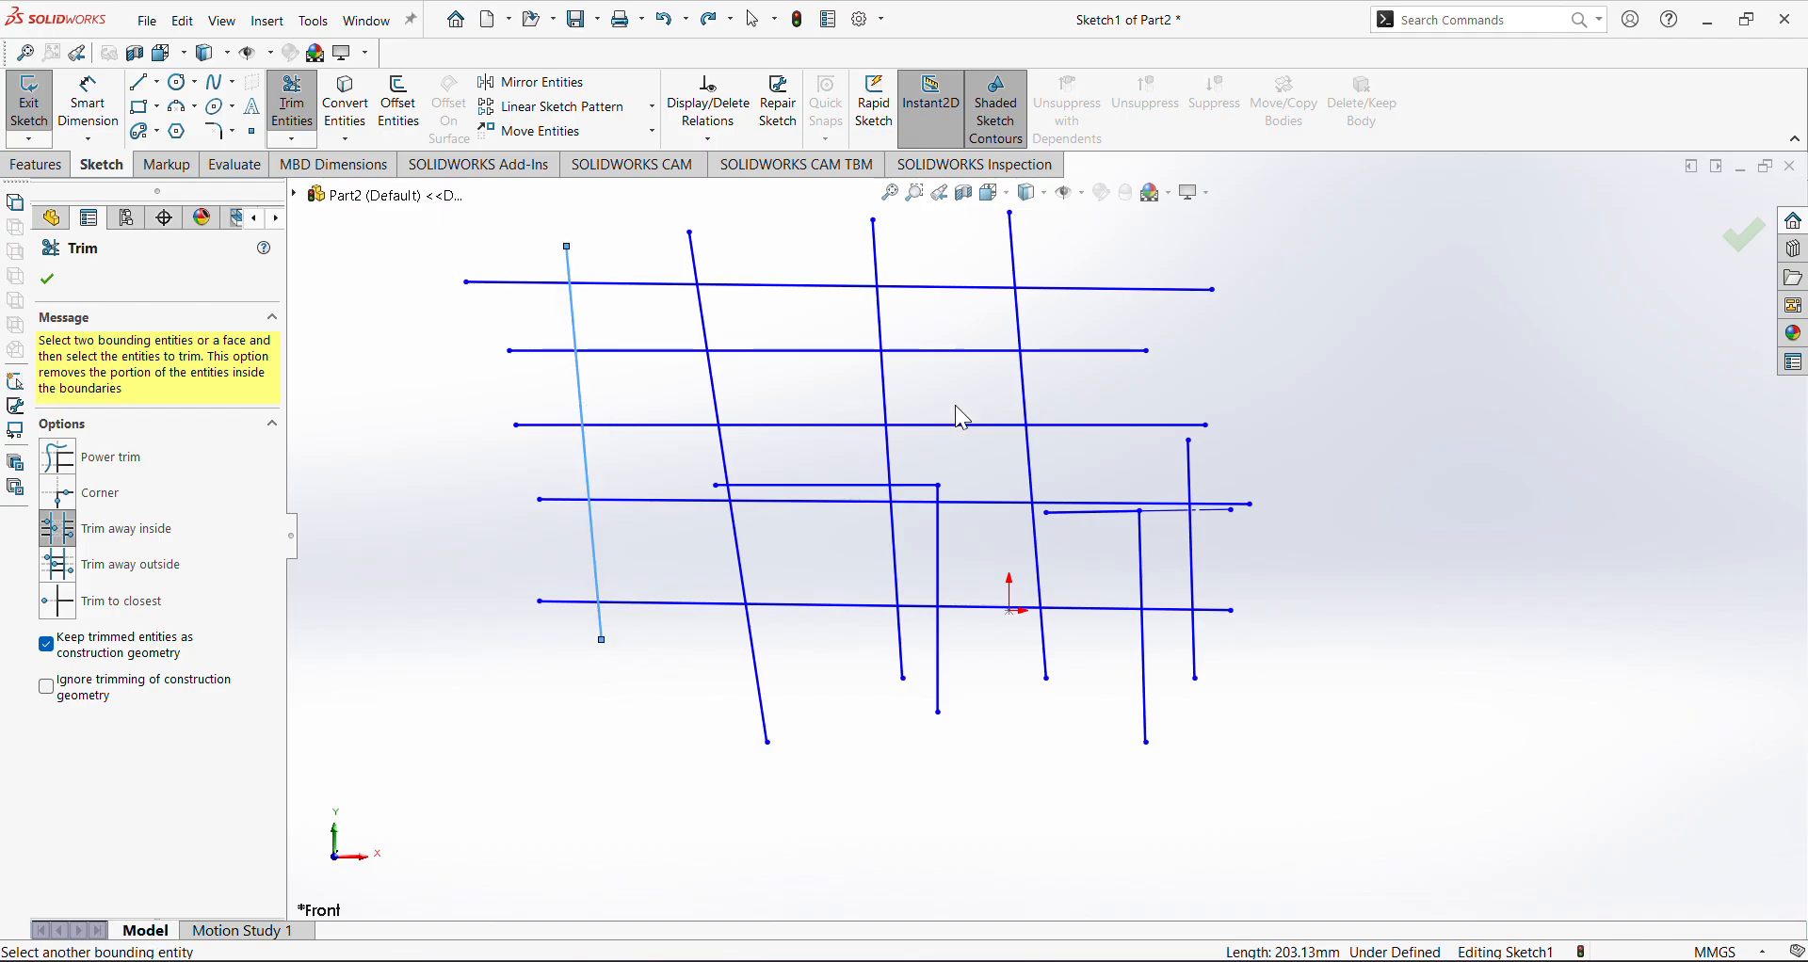
pyautogui.click(1029, 410)
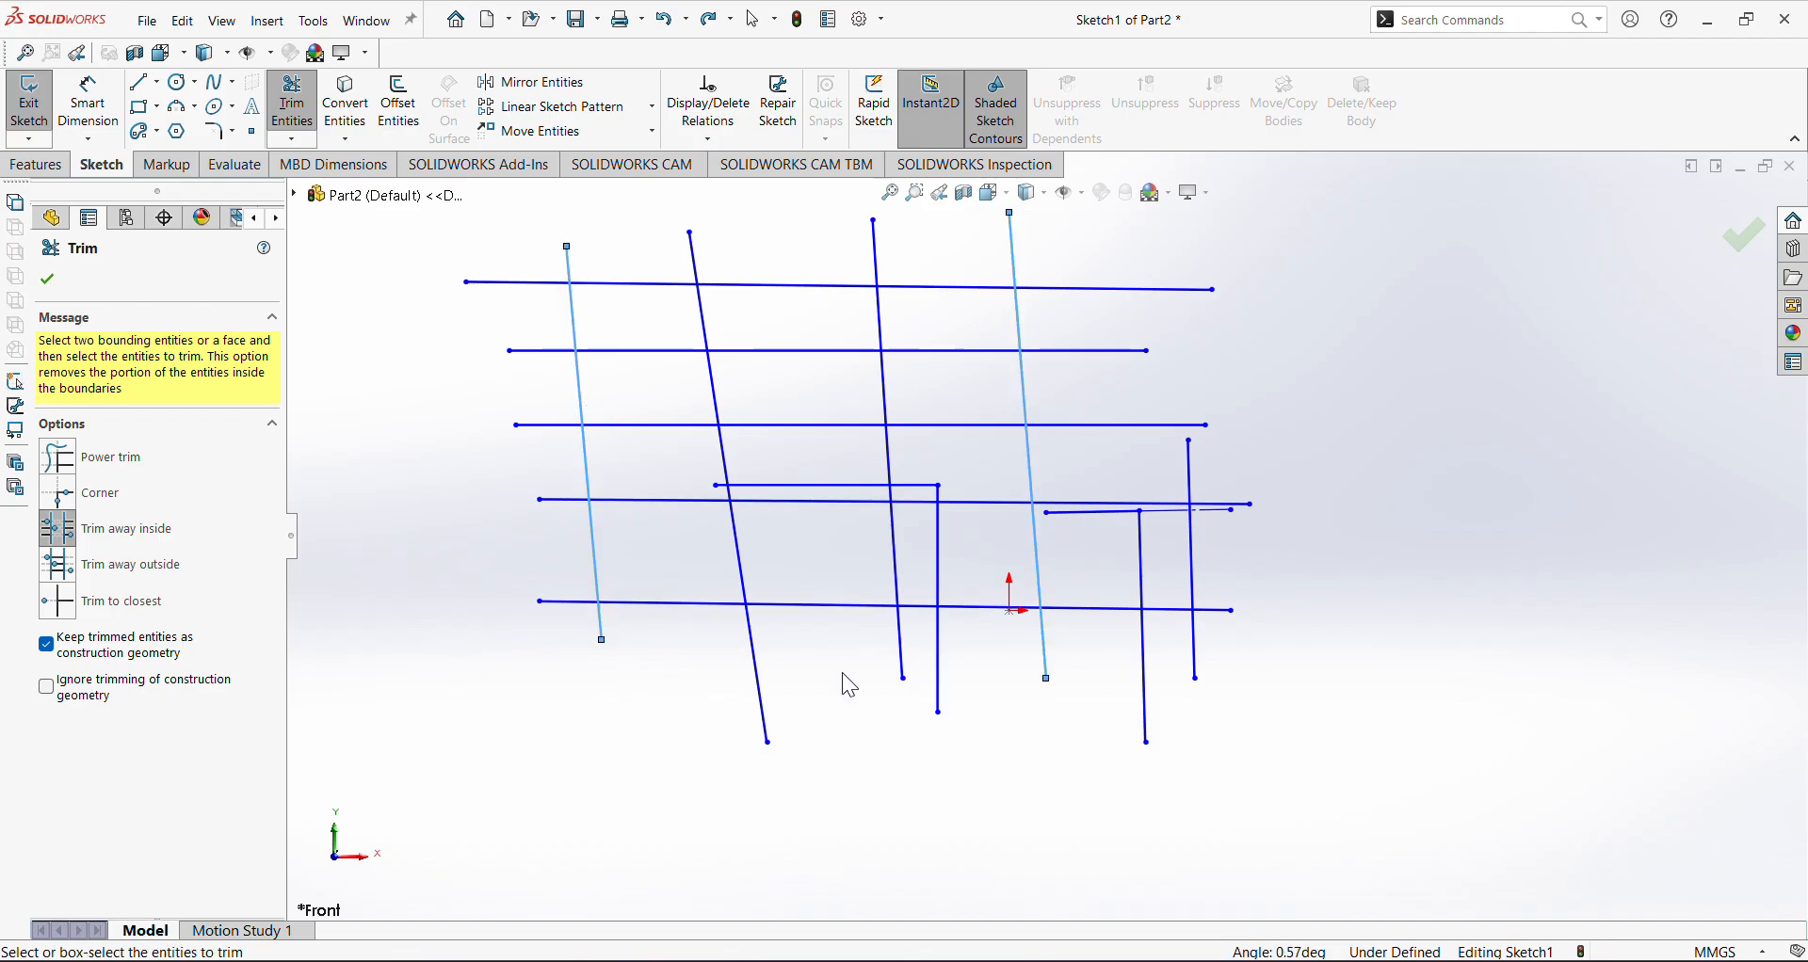
pyautogui.moveTo(992, 731)
pyautogui.mouseDown()
pyautogui.moveTo(774, 473)
pyautogui.moveTo(664, 225)
pyautogui.mouseUp()
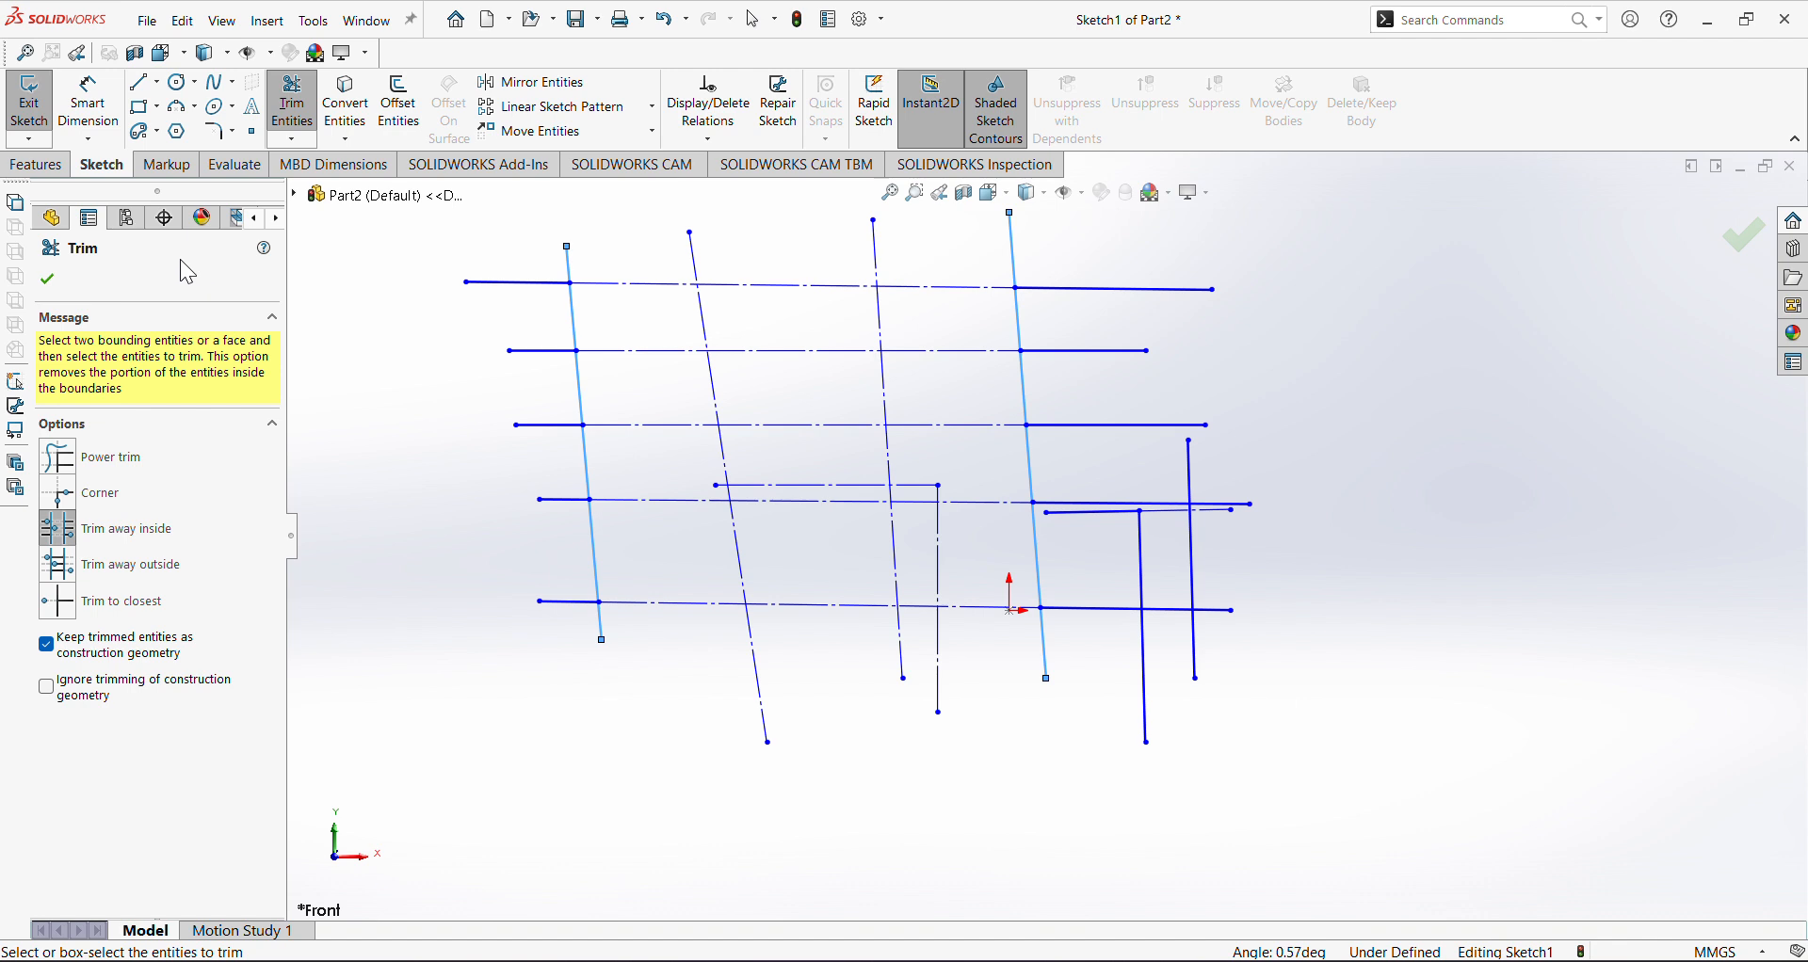
pyautogui.click(48, 280)
pyautogui.hotkey('ctrl', 'z')
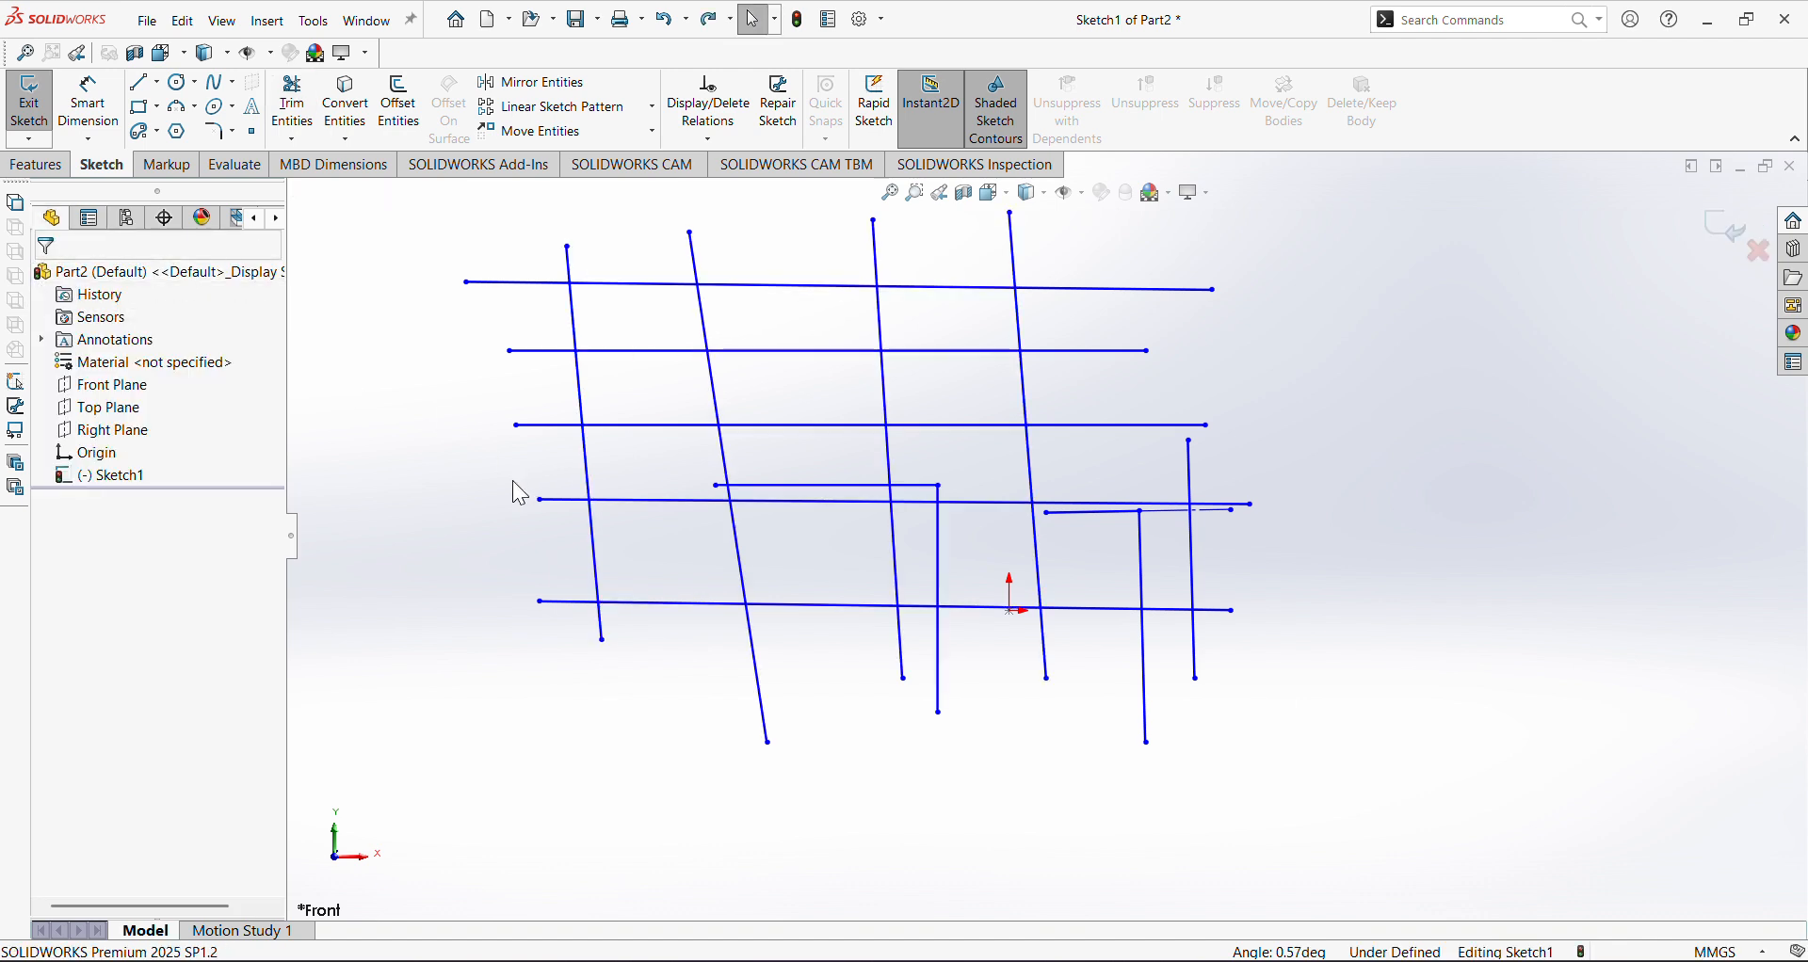
# Switch to Trim away outside, trim the upper-left lines against the third and fourth long horizontal lines, and undo that trim
pyautogui.click(292, 104)
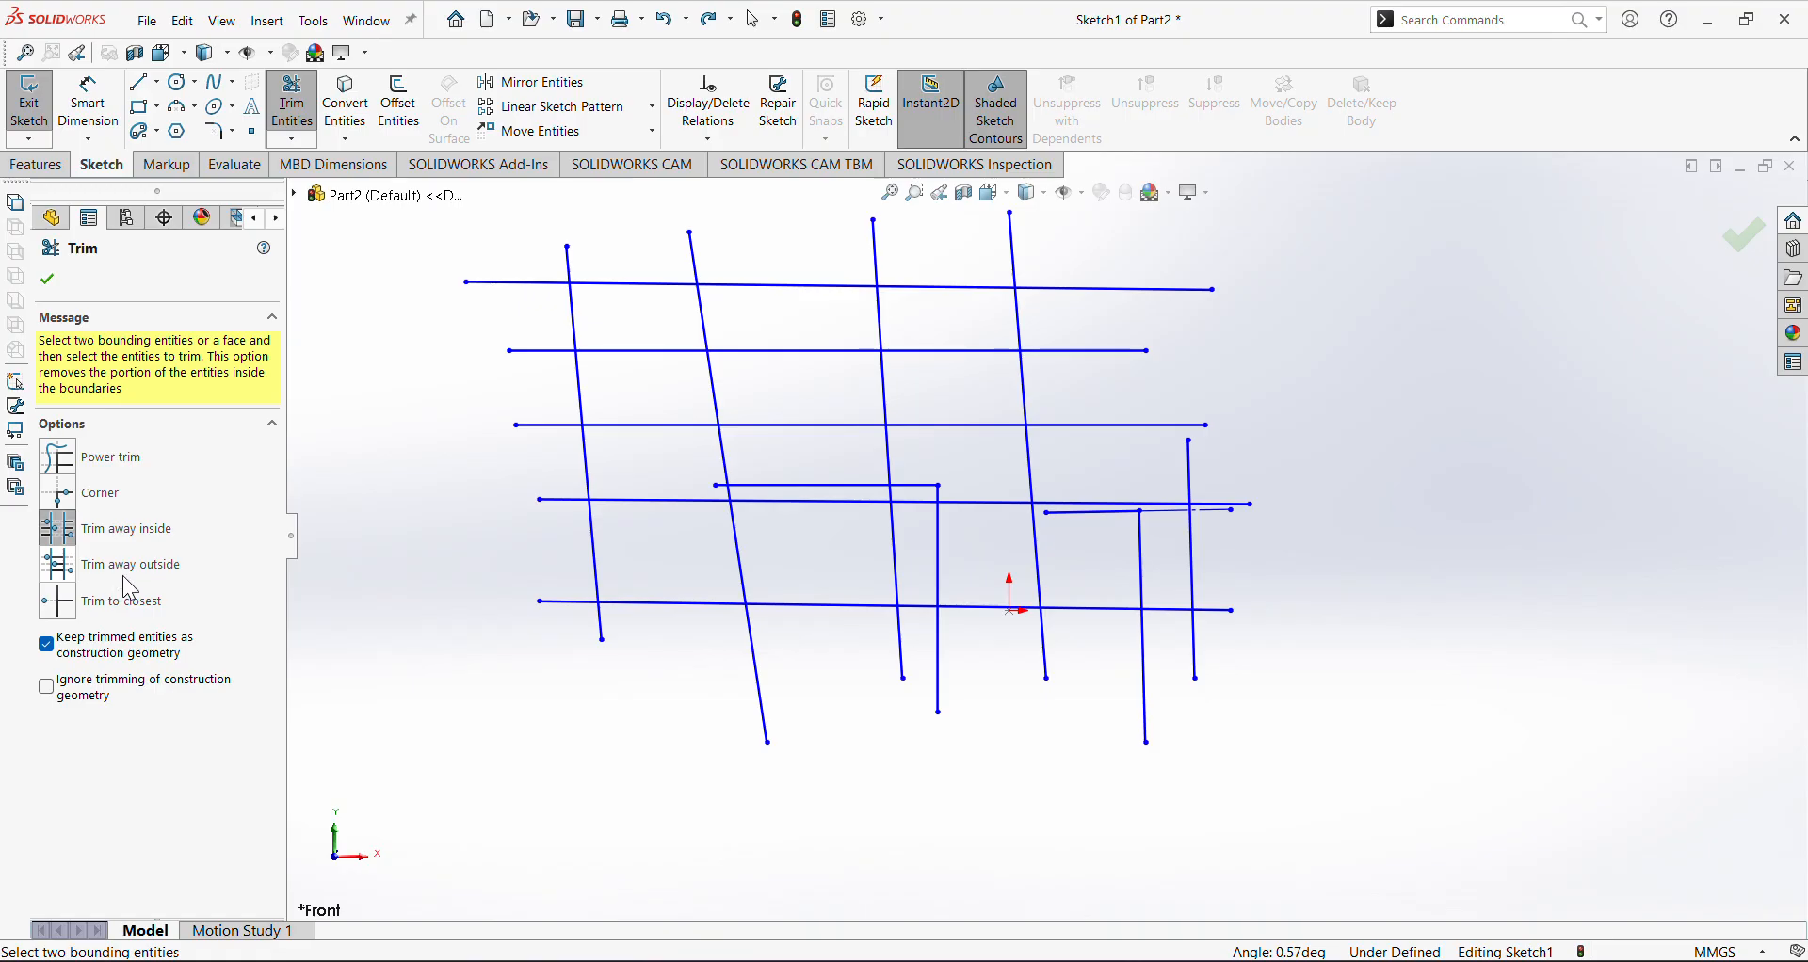
pyautogui.click(66, 576)
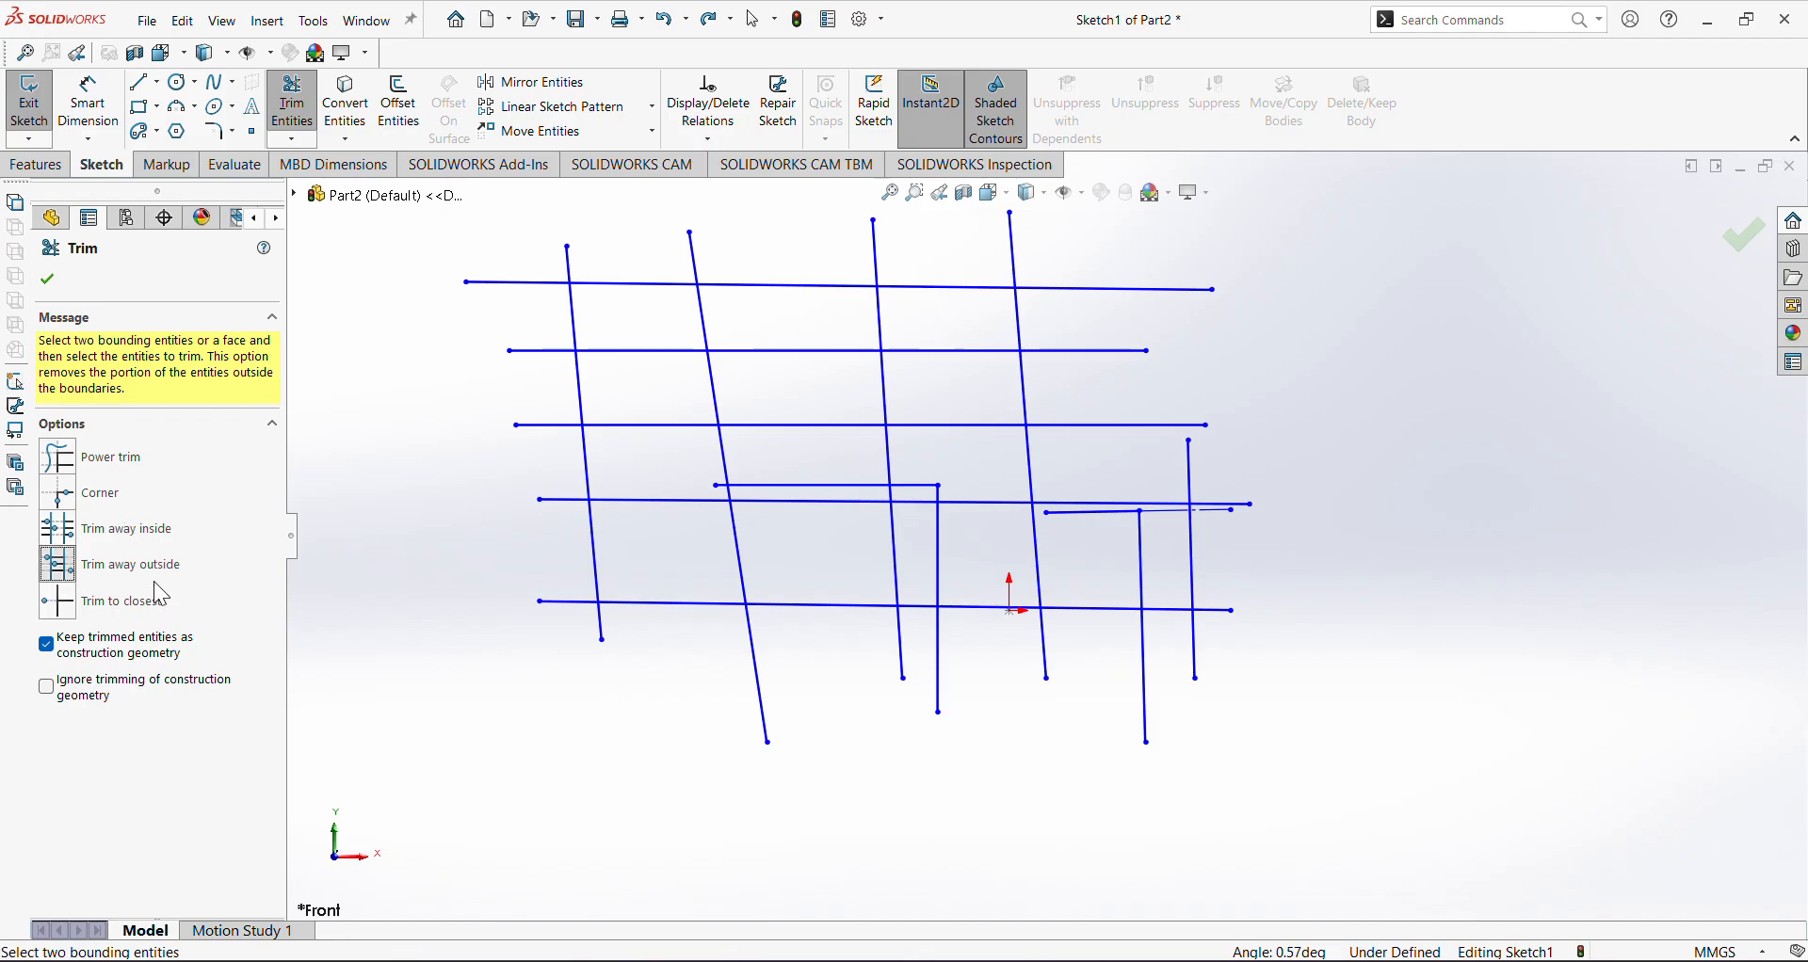
pyautogui.click(780, 427)
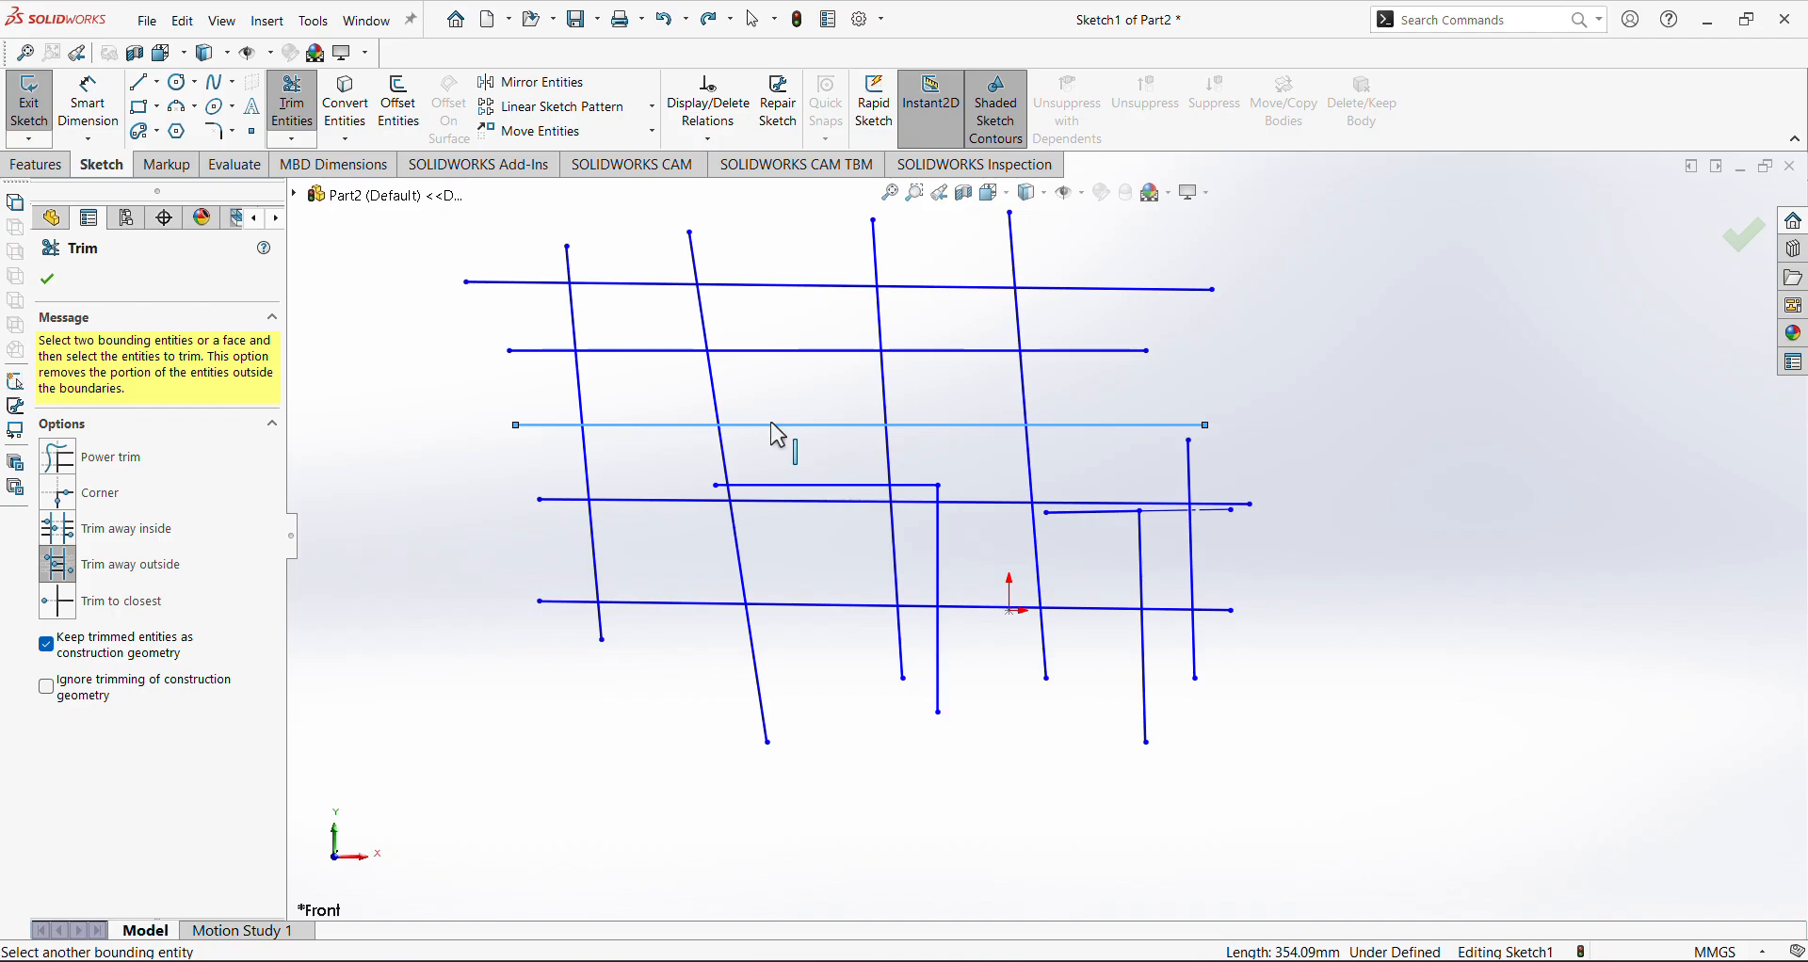
pyautogui.click(793, 502)
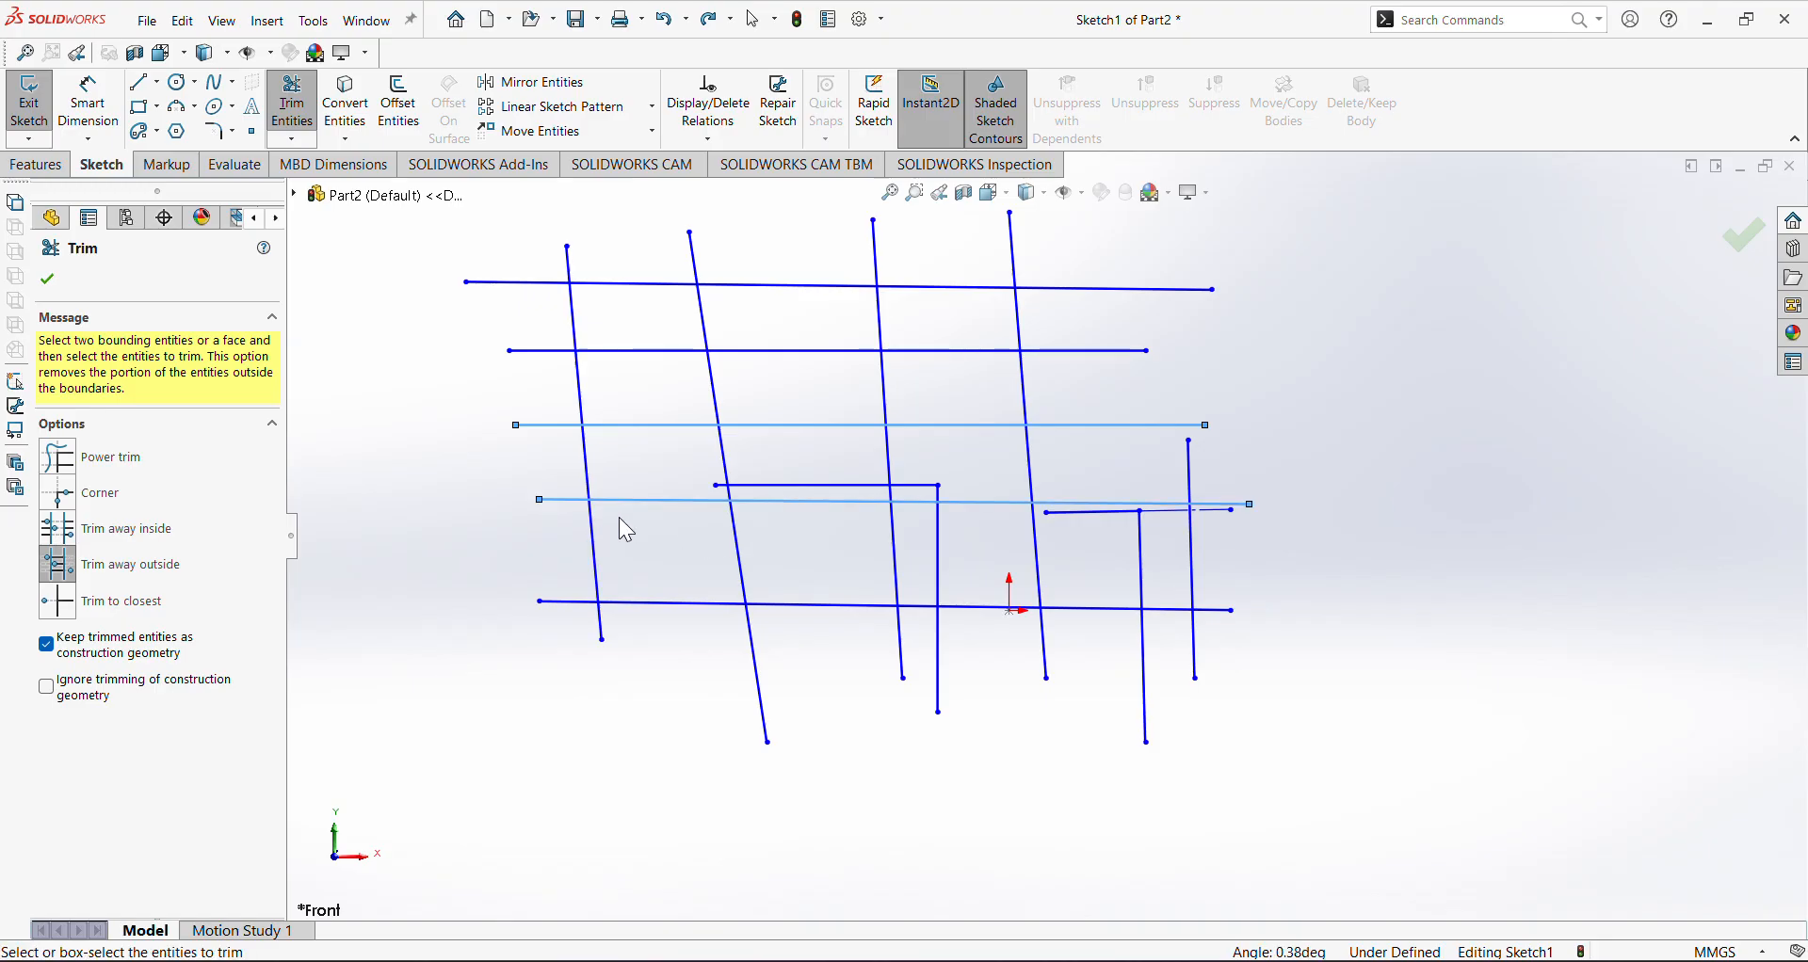
pyautogui.moveTo(758, 343); pyautogui.dragTo(539, 278)
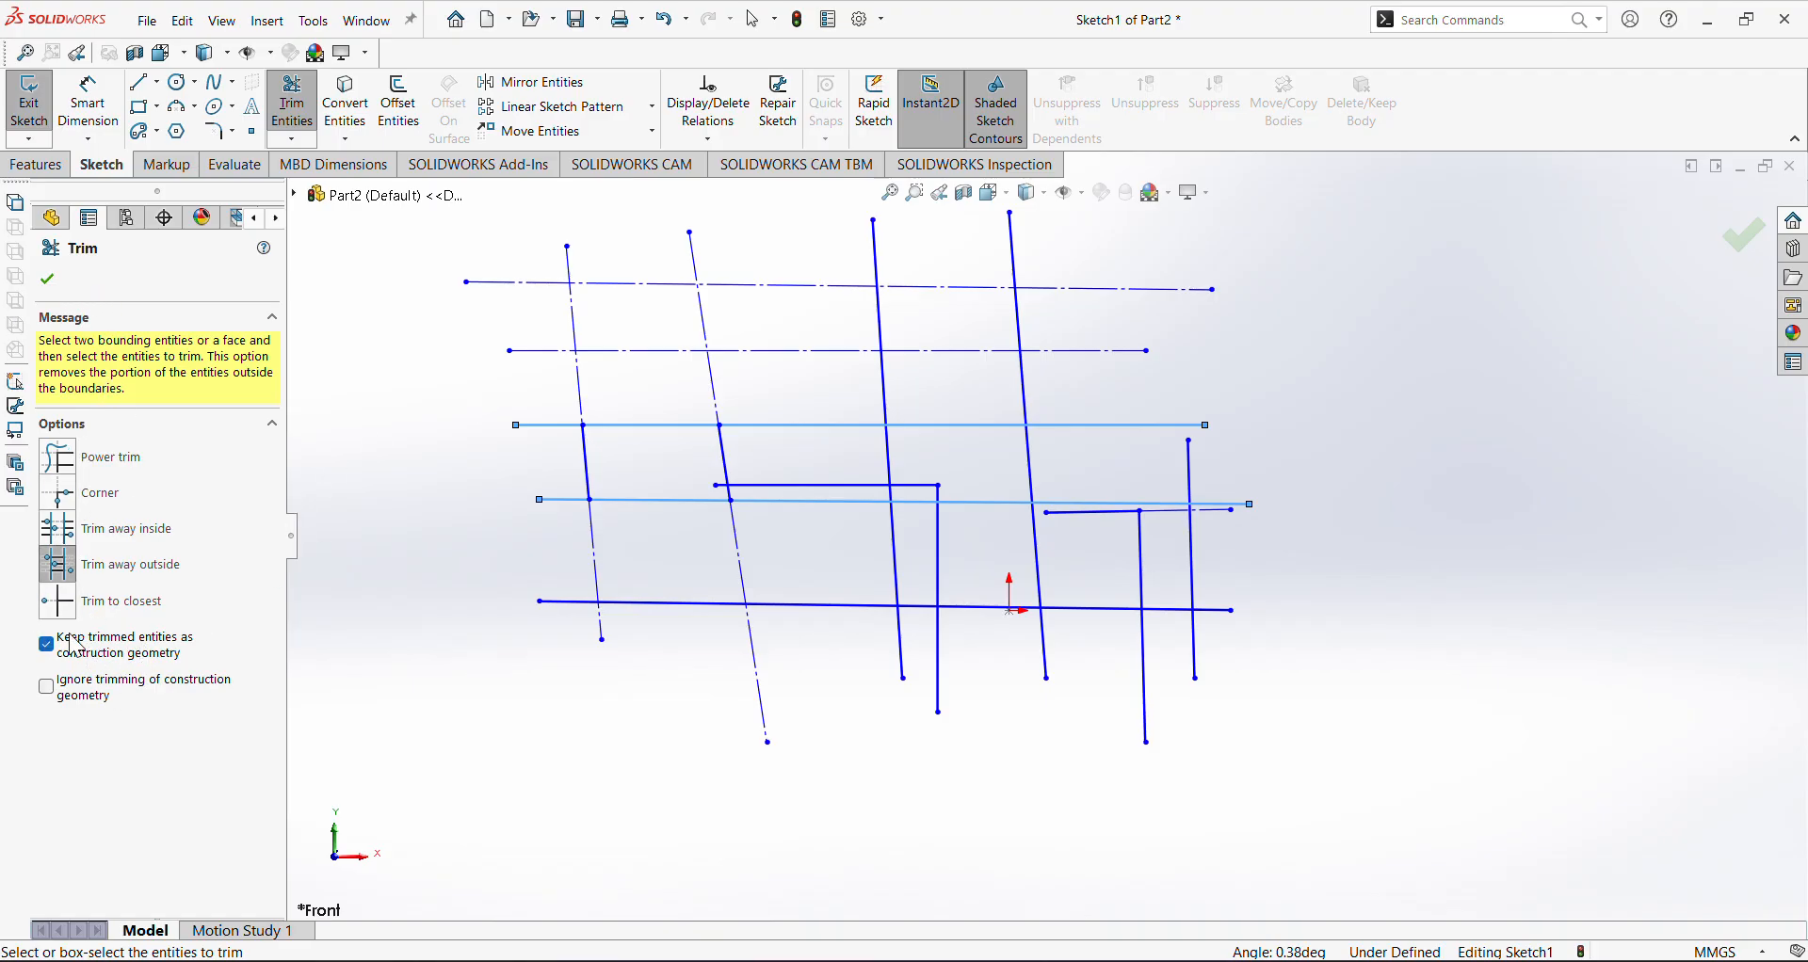
pyautogui.hotkey('ctrl', 'z')
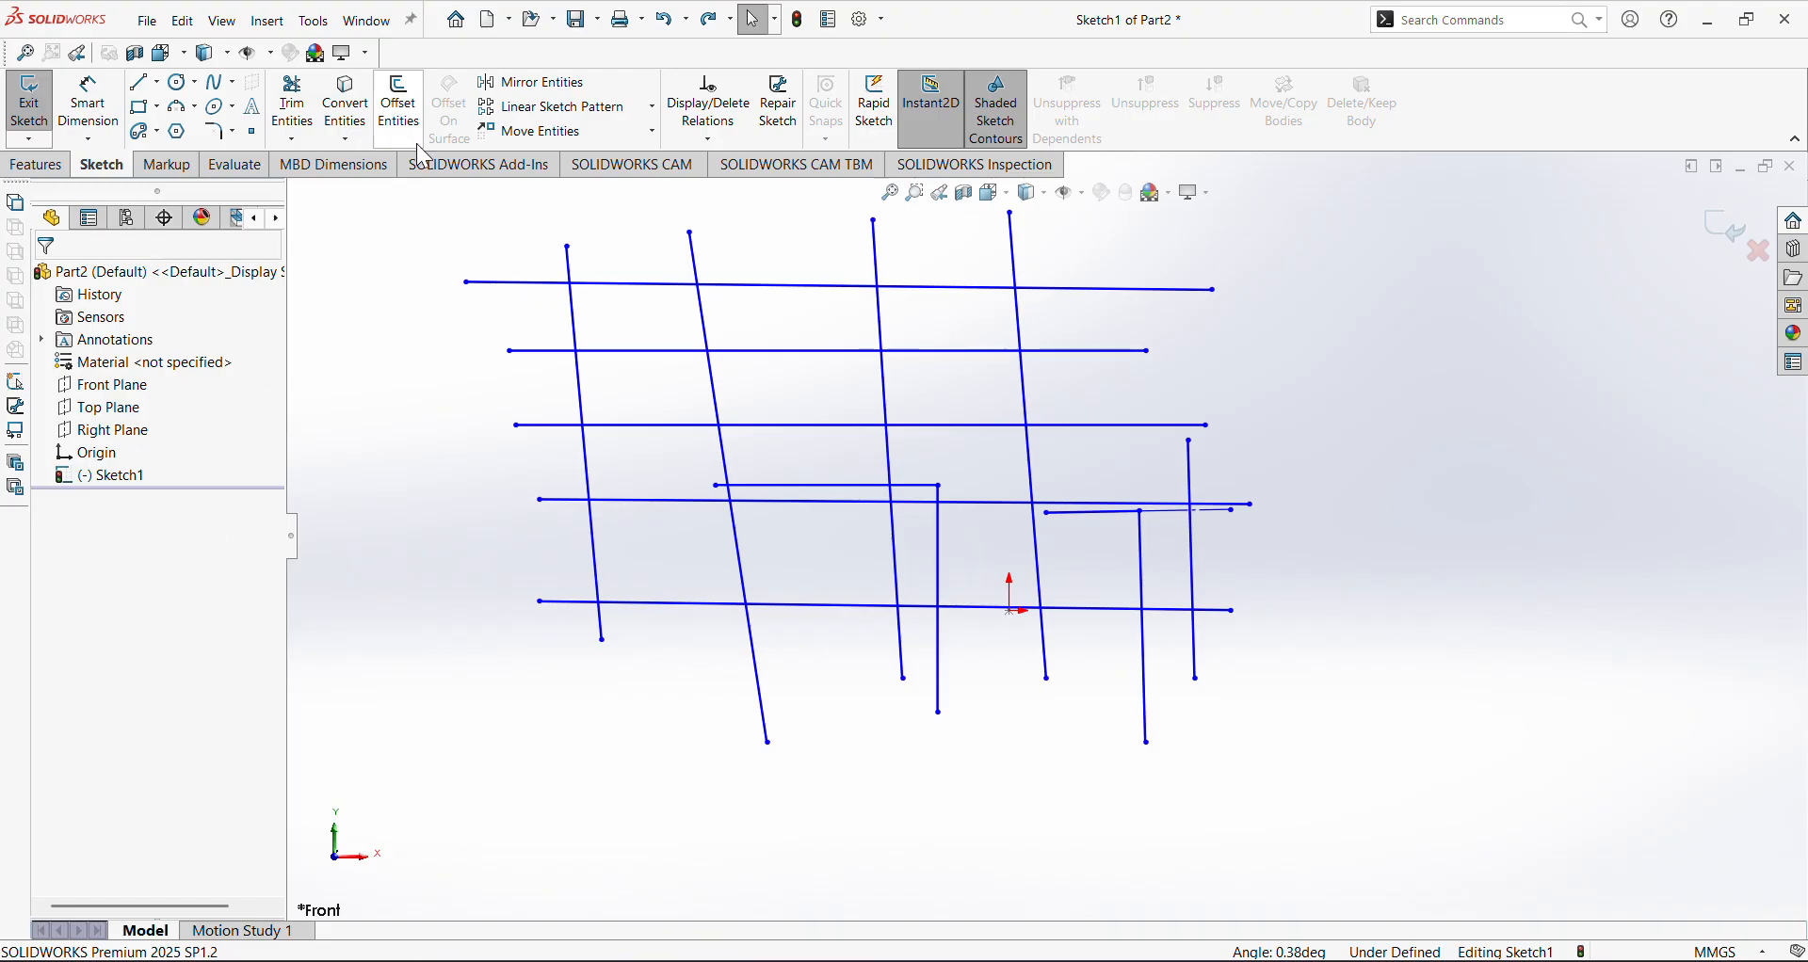
# Turn off keeping trimmed entities as construction geometry, try Trim away outside between the first and third long horizontal lines, and undo it
pyautogui.click(296, 110)
pyautogui.click(92, 653)
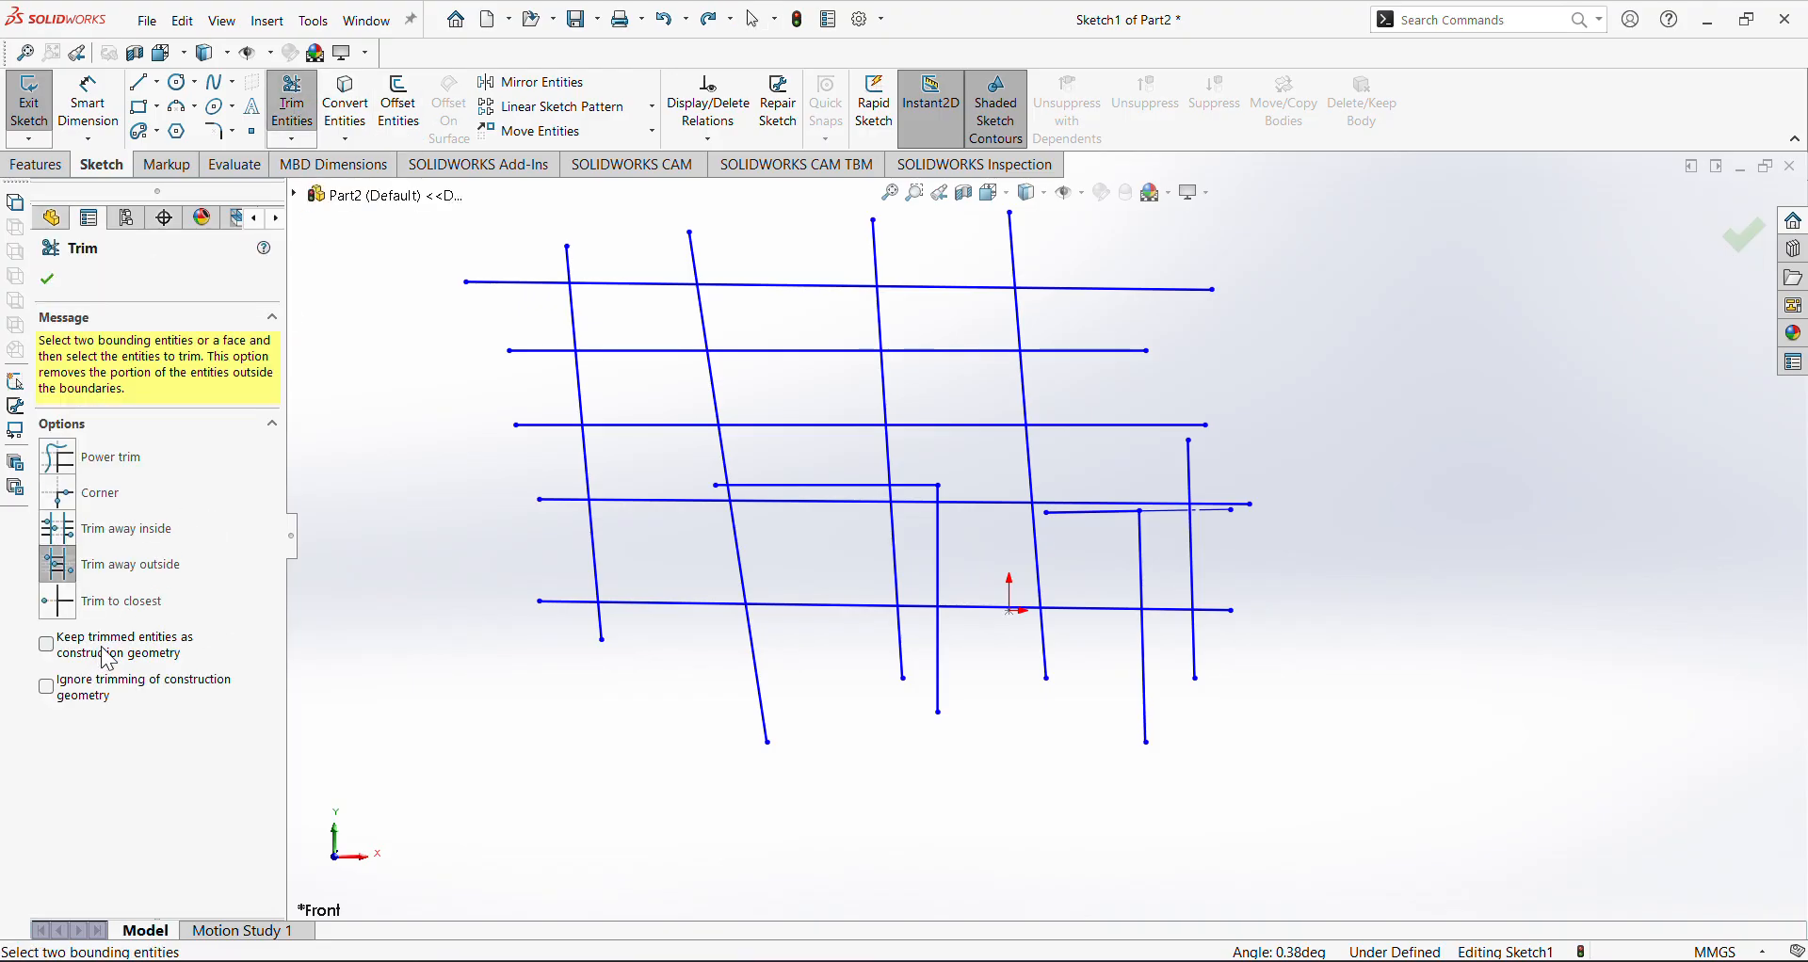
pyautogui.click(820, 435)
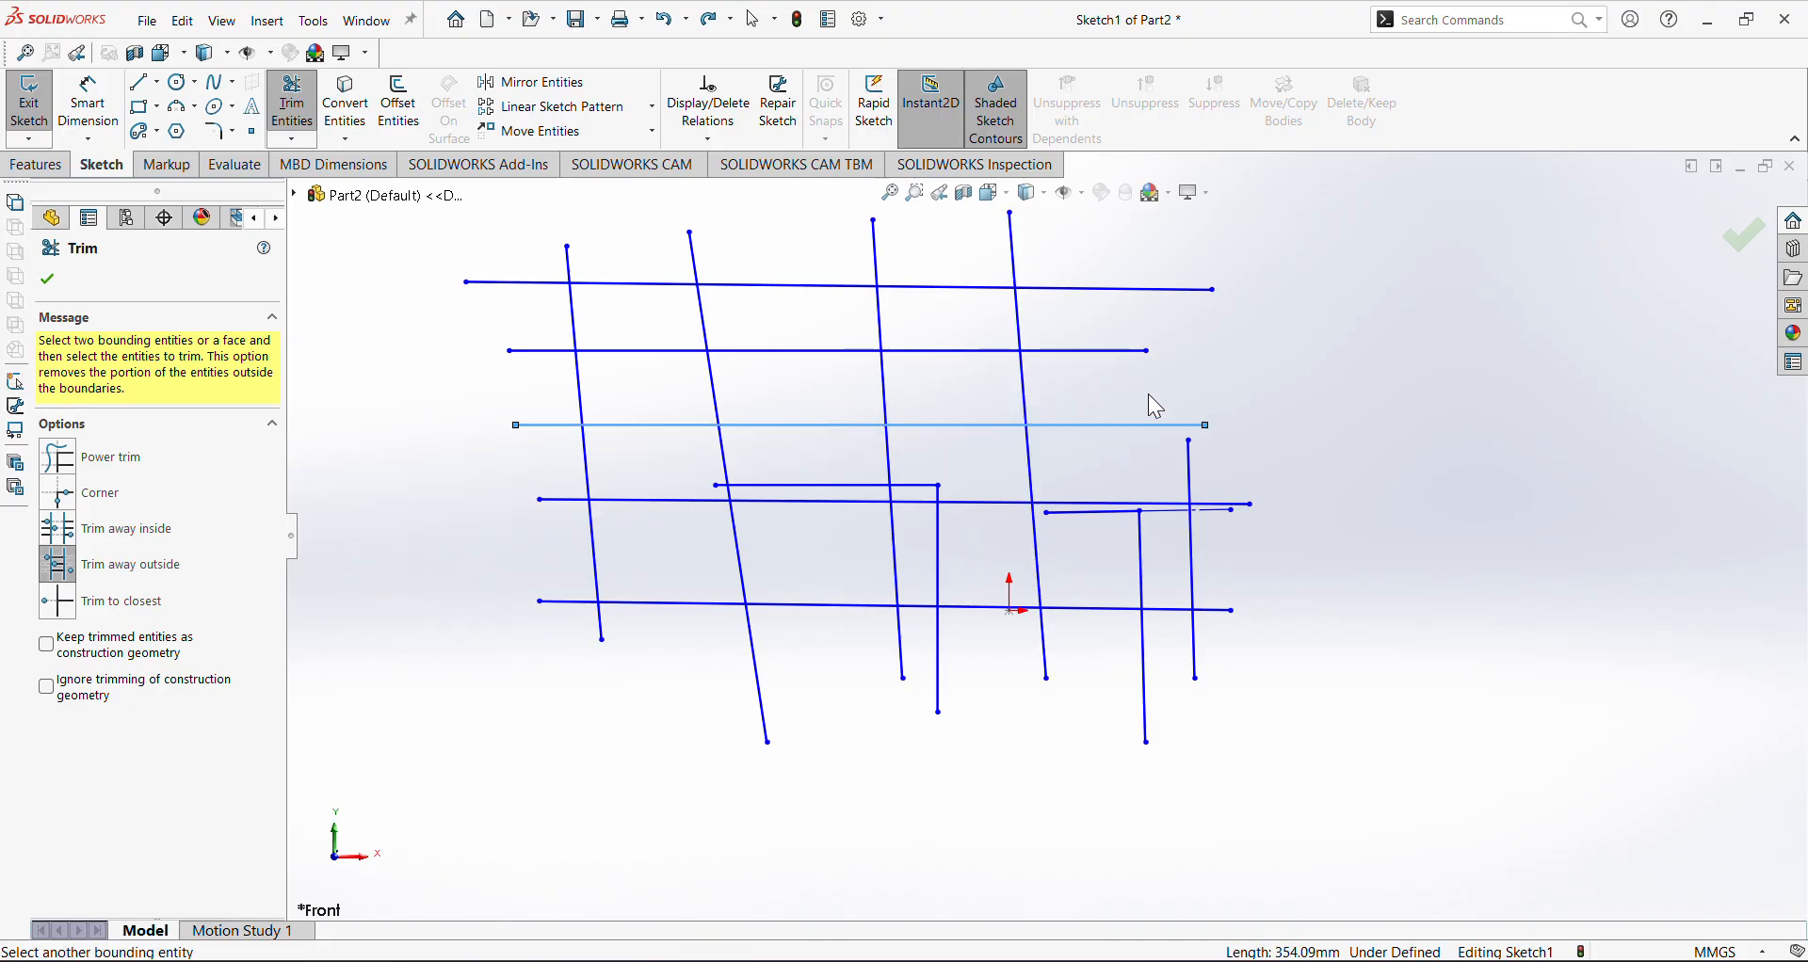
pyautogui.moveTo(1212, 393)
pyautogui.mouseDown()
pyautogui.moveTo(687, 355)
pyautogui.moveTo(422, 226)
pyautogui.mouseUp()
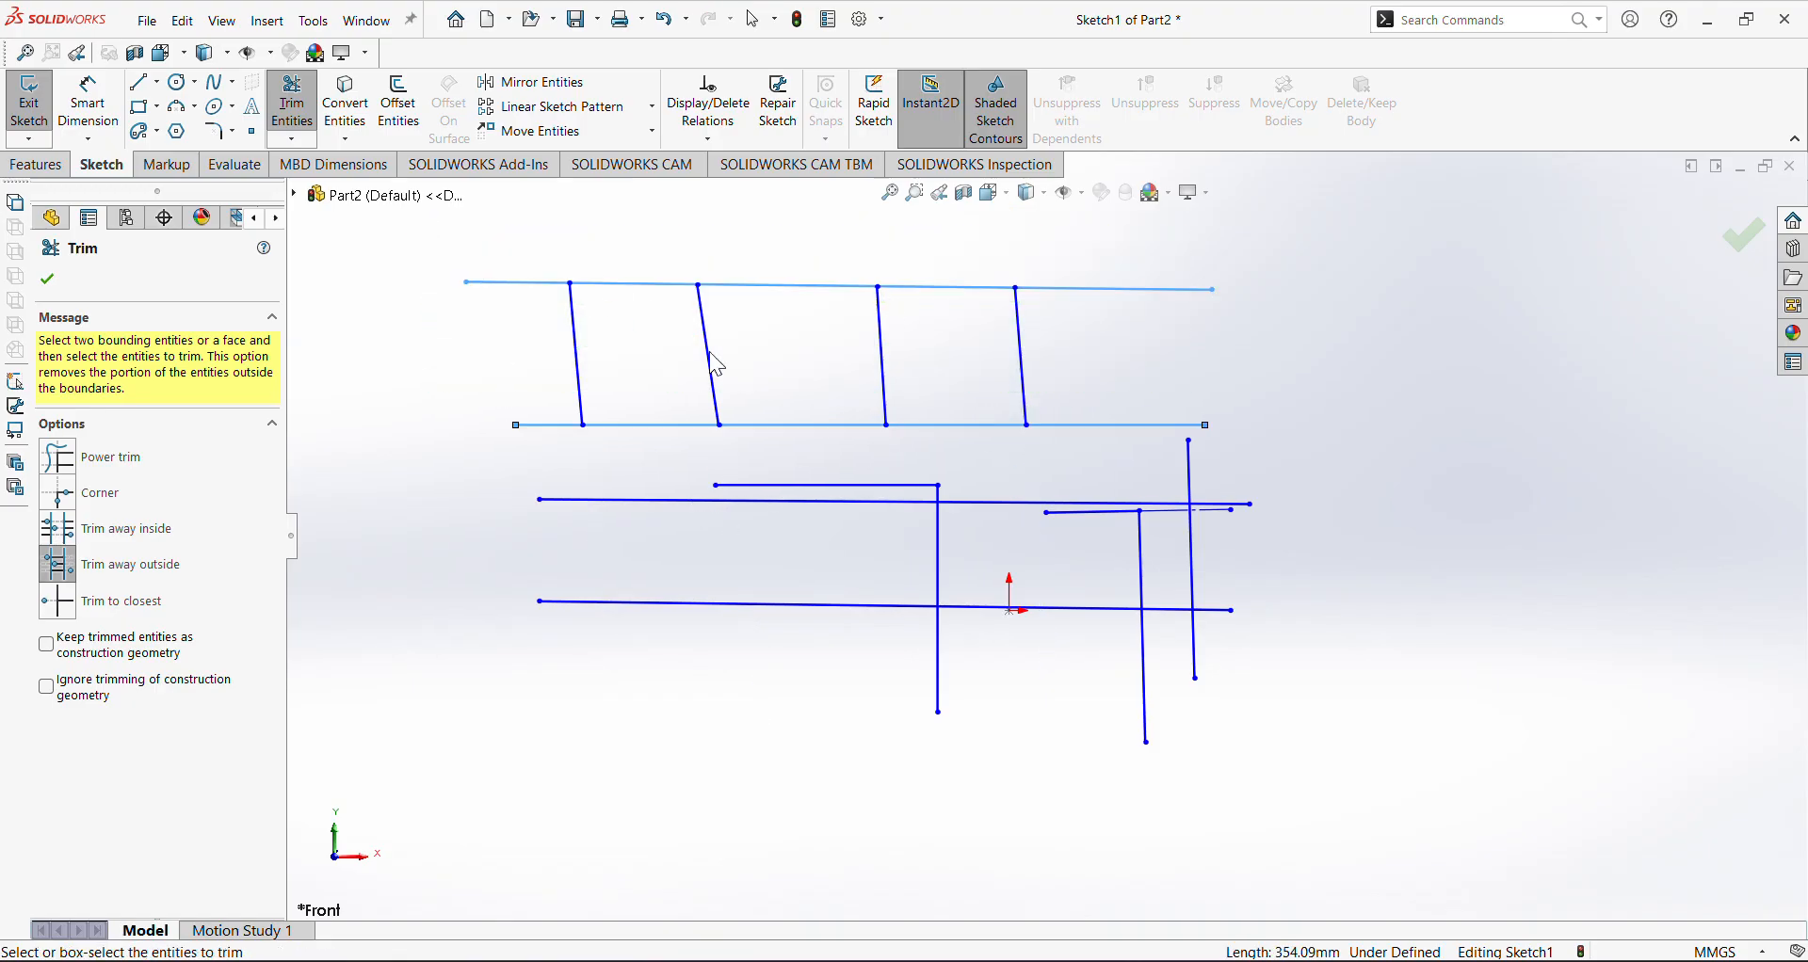
pyautogui.press('Escape')
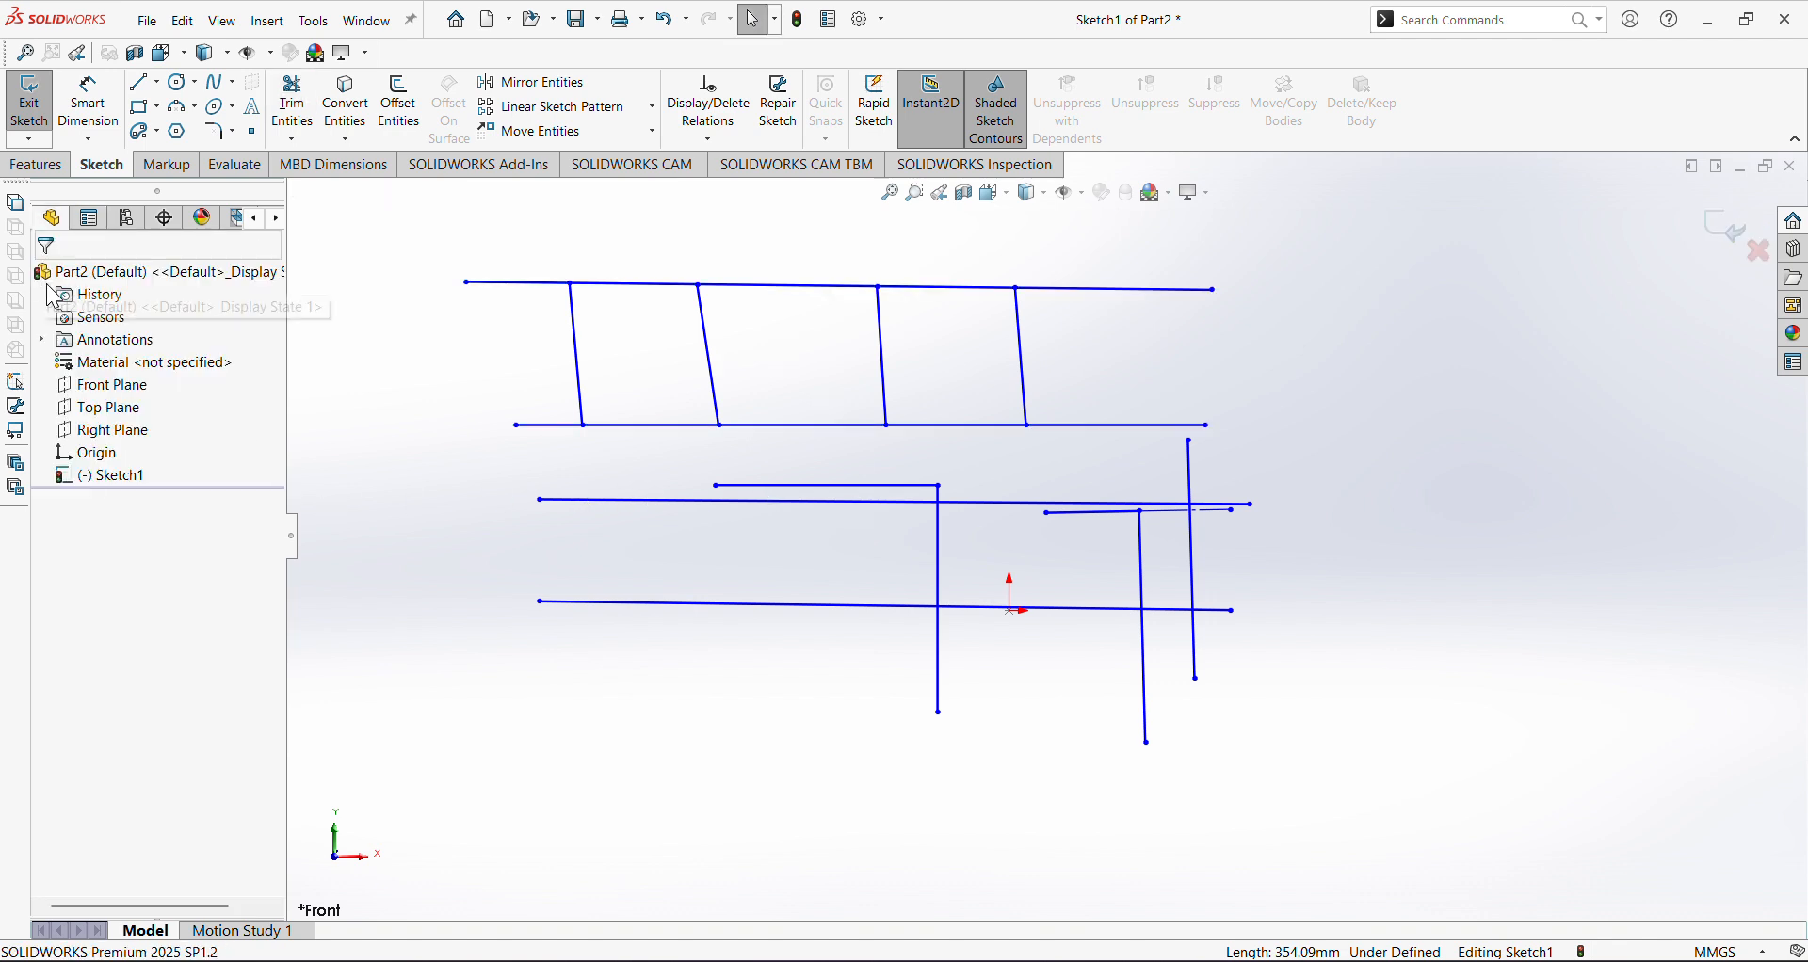
pyautogui.hotkey('ctrl', 'z')
# Use Trim away outside with the third and fourth long horizontal lines as boundaries, removing geometry above and below them
pyautogui.click(283, 133)
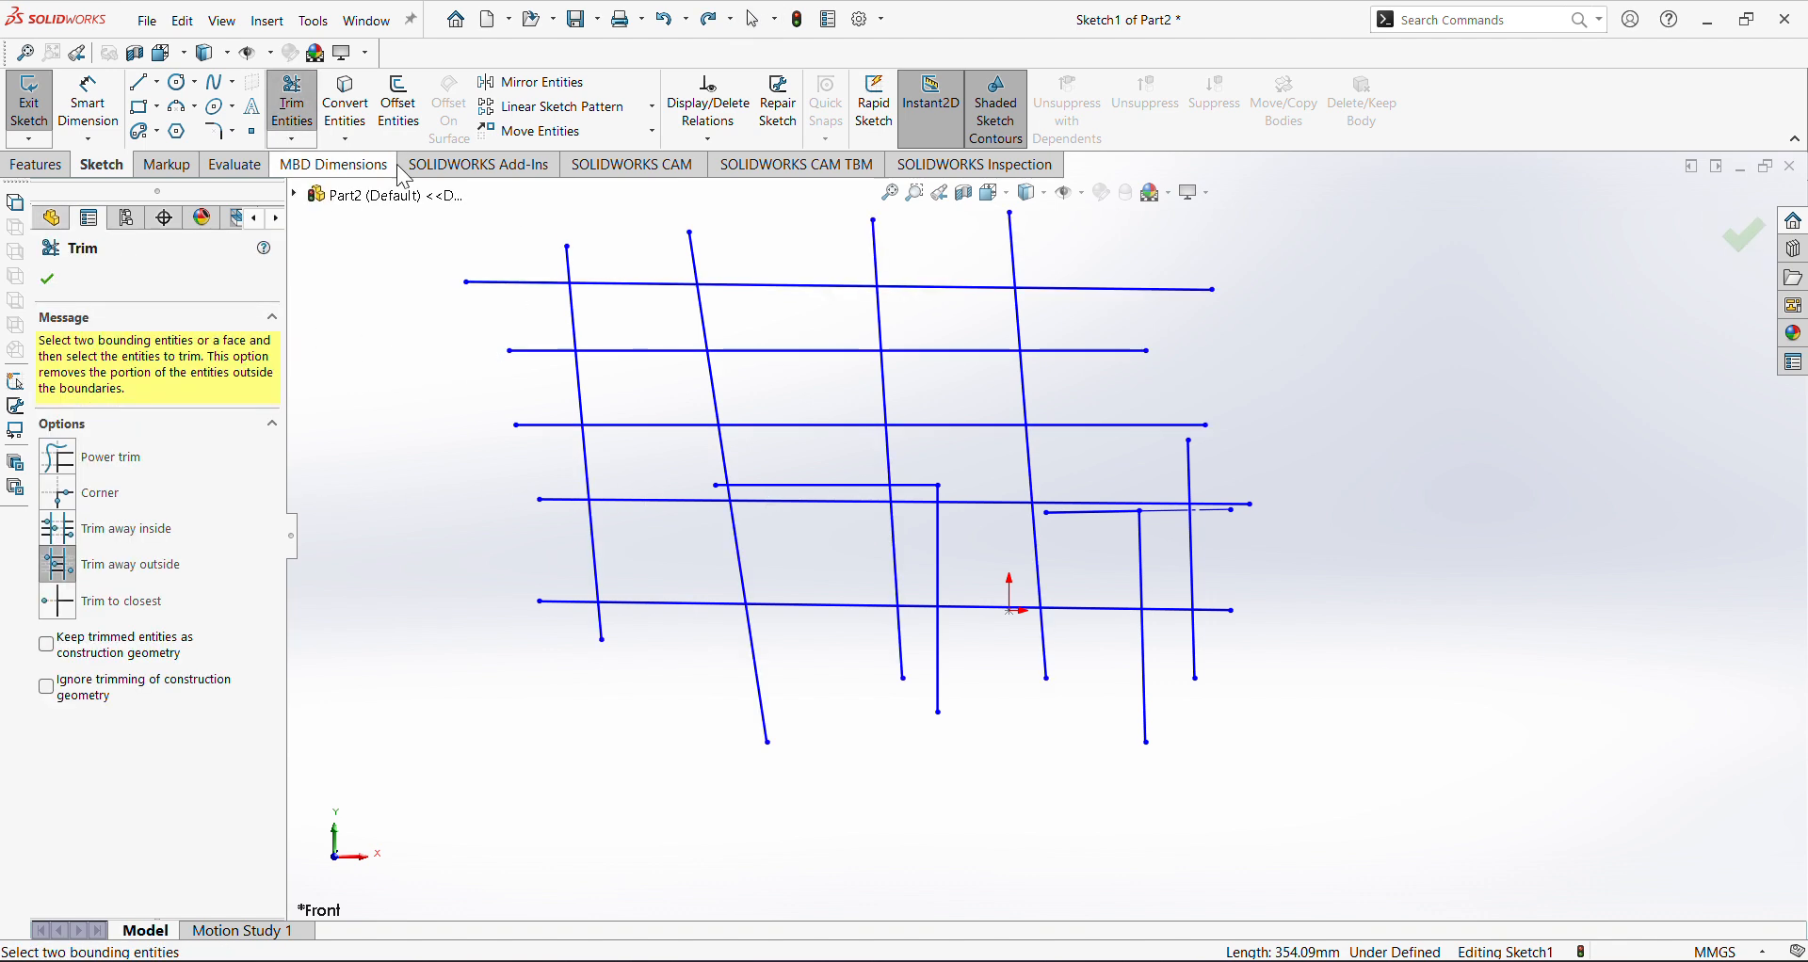
pyautogui.click(790, 426)
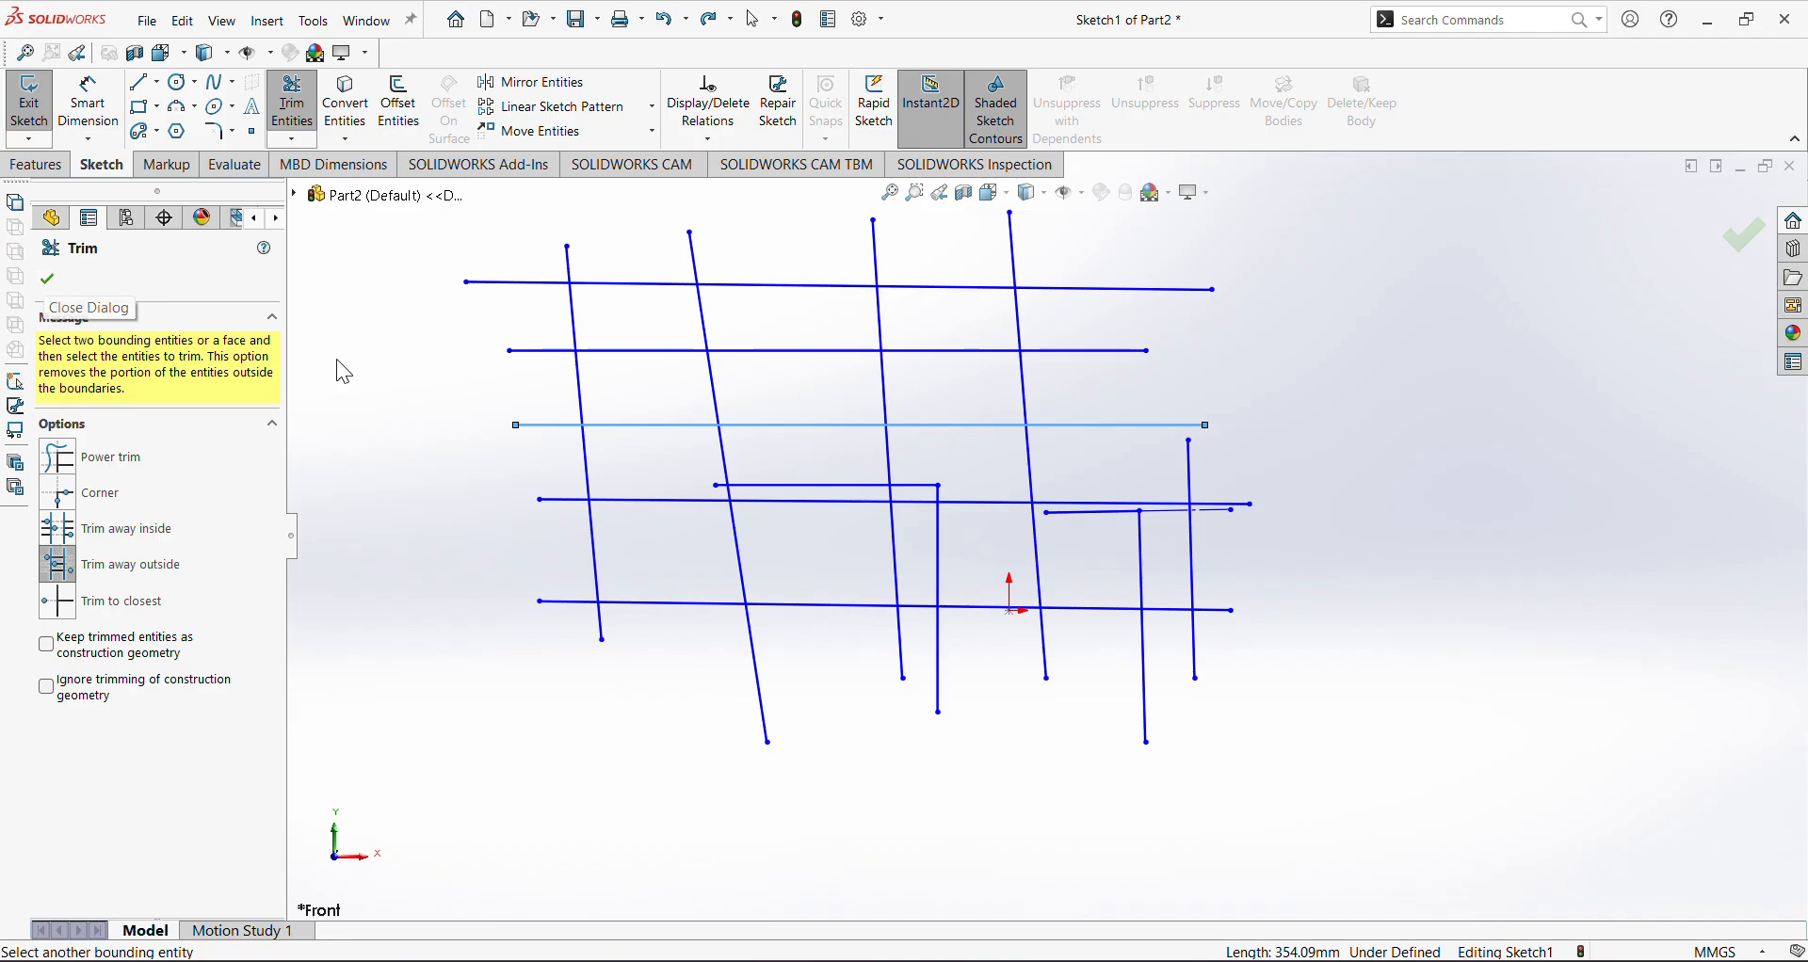
pyautogui.click(786, 502)
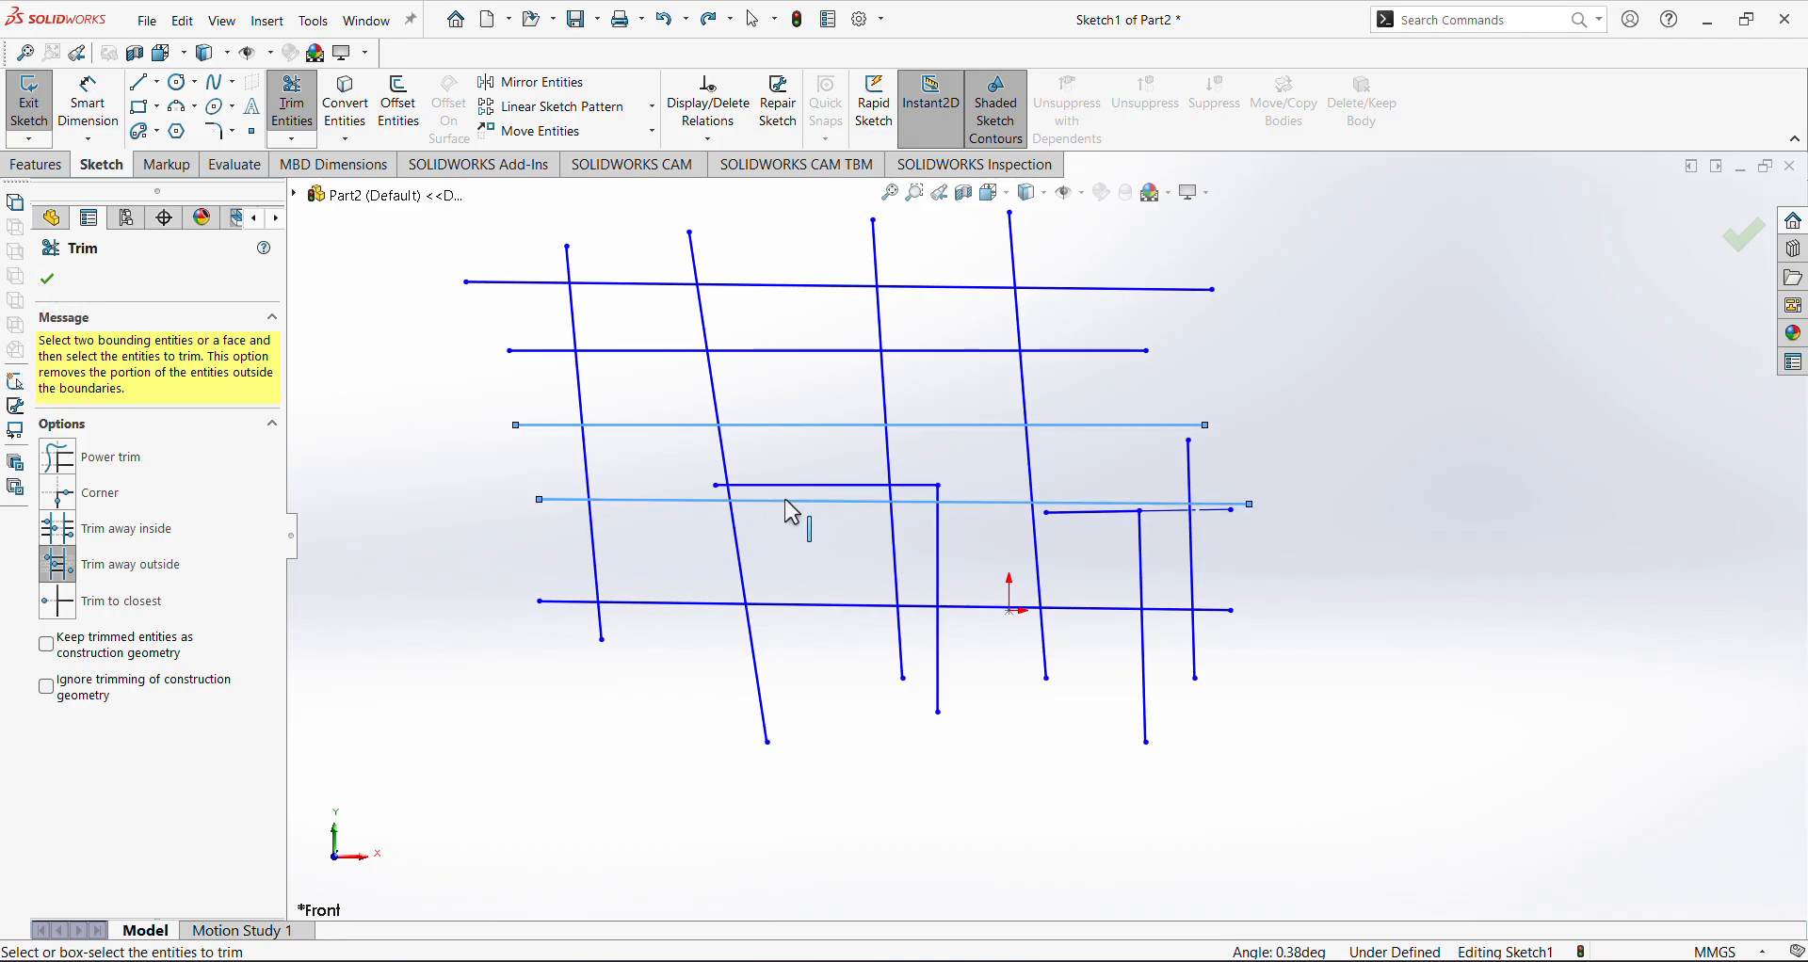
pyautogui.moveTo(1283, 397)
pyautogui.mouseDown()
pyautogui.moveTo(851, 312)
pyautogui.moveTo(433, 267)
pyautogui.mouseUp()
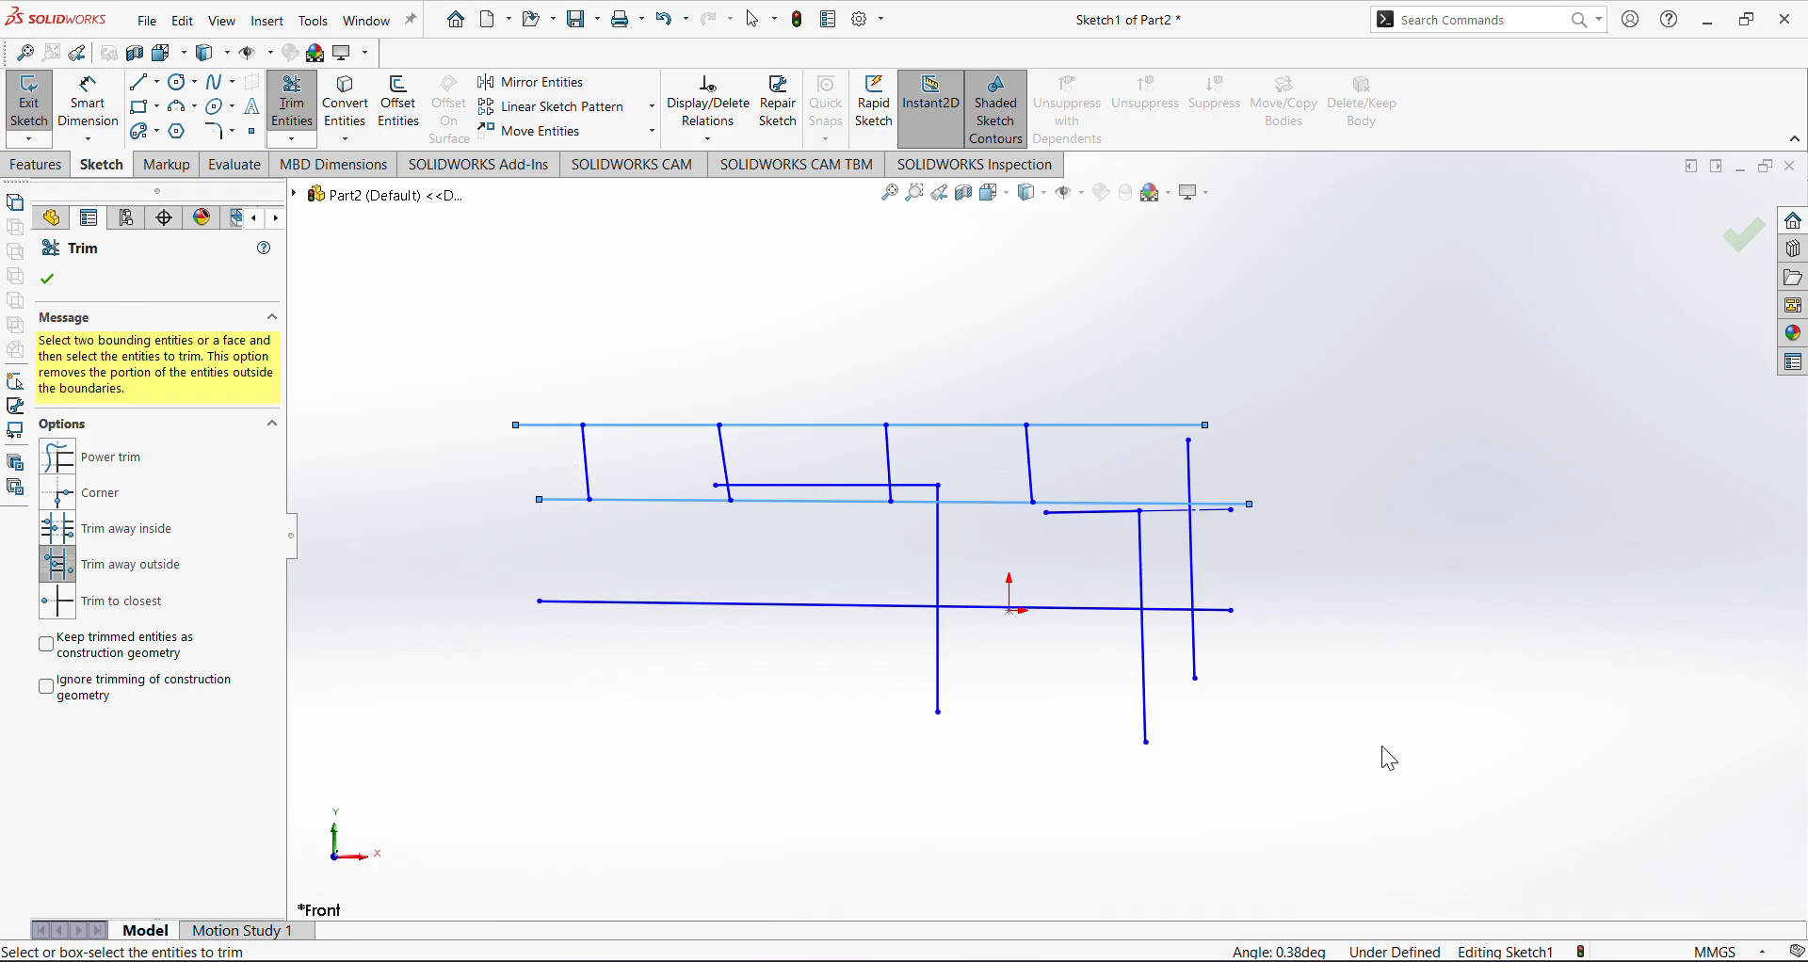
pyautogui.moveTo(1475, 808)
pyautogui.mouseDown()
pyautogui.moveTo(1013, 611)
pyautogui.moveTo(558, 548)
pyautogui.mouseUp()
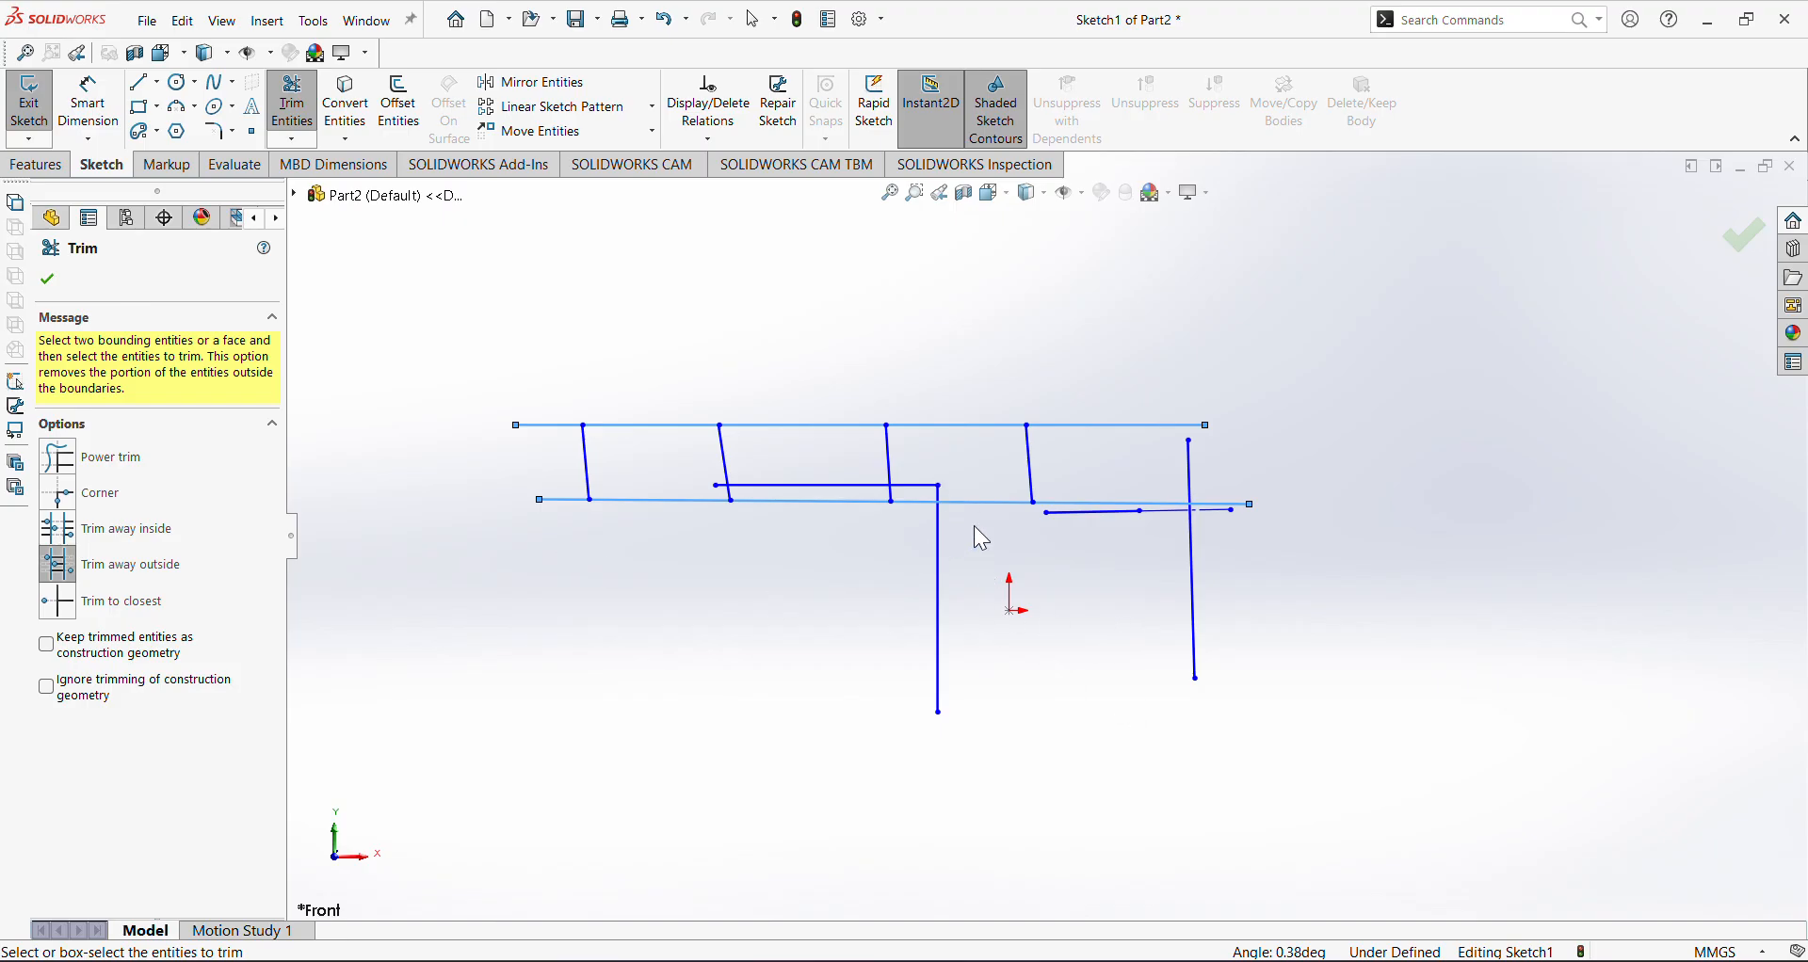
# Power trim the parts of the middle vertical line and the far-right steep line above the lower long horizontal line
pyautogui.scroll(-2, 973, 526)
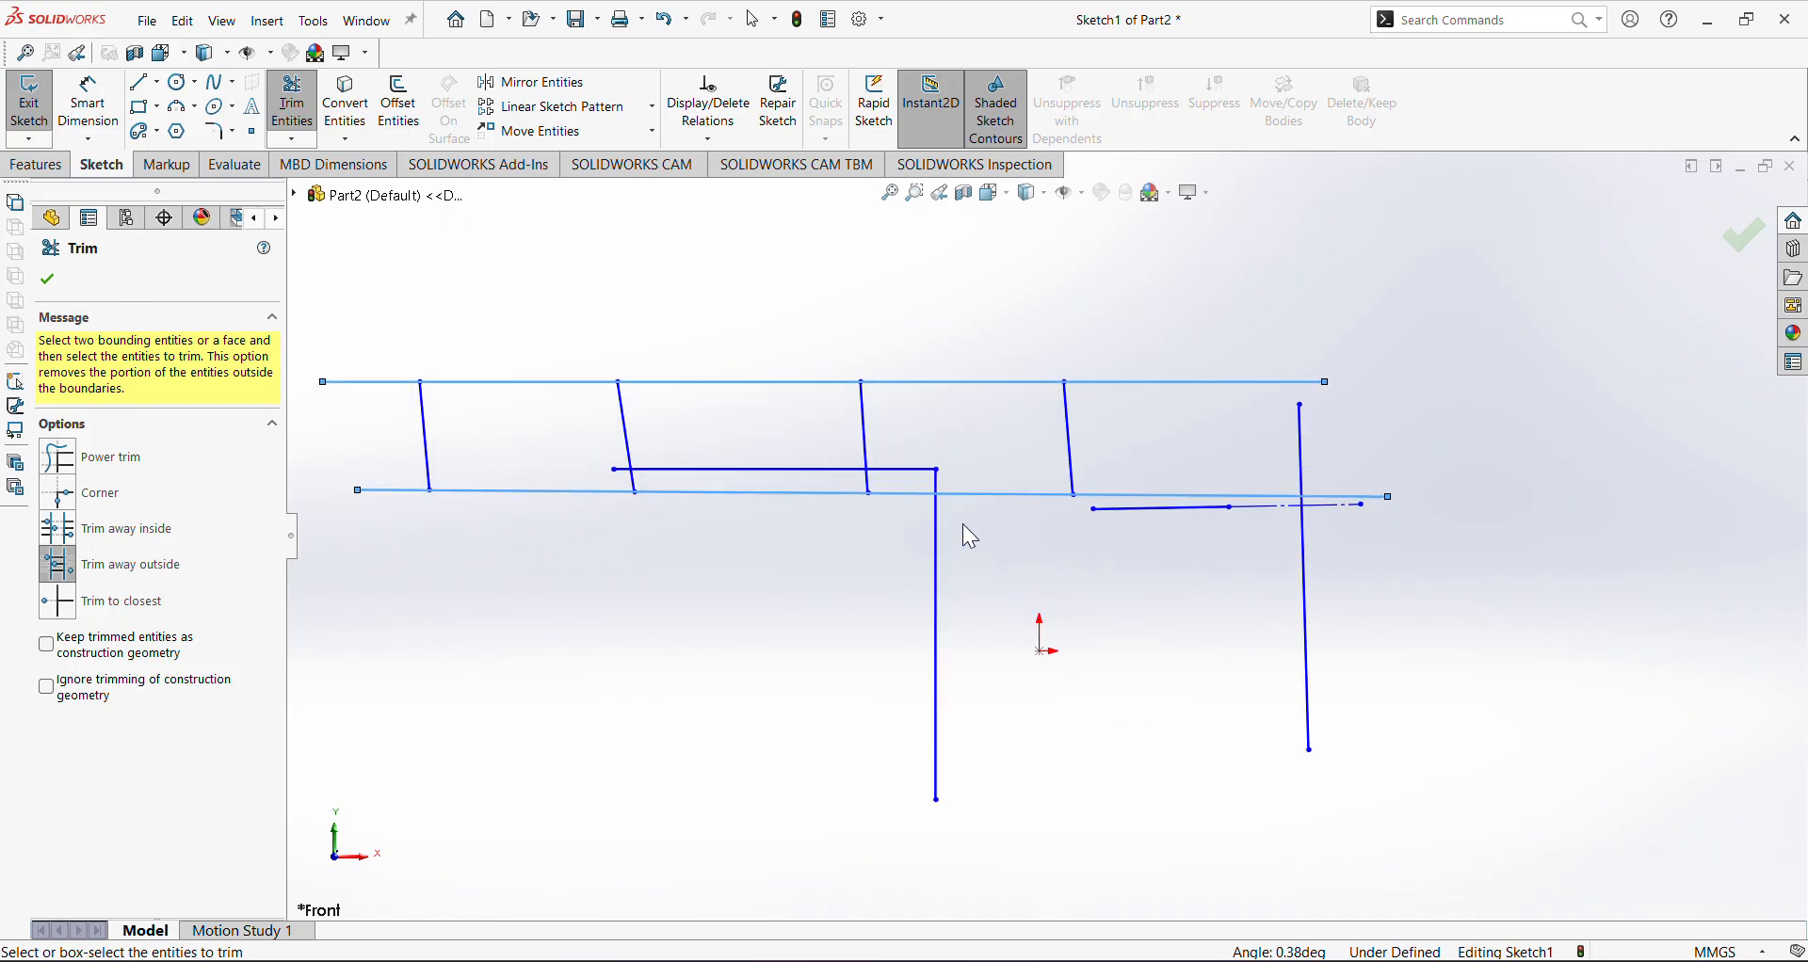
pyautogui.click(47, 282)
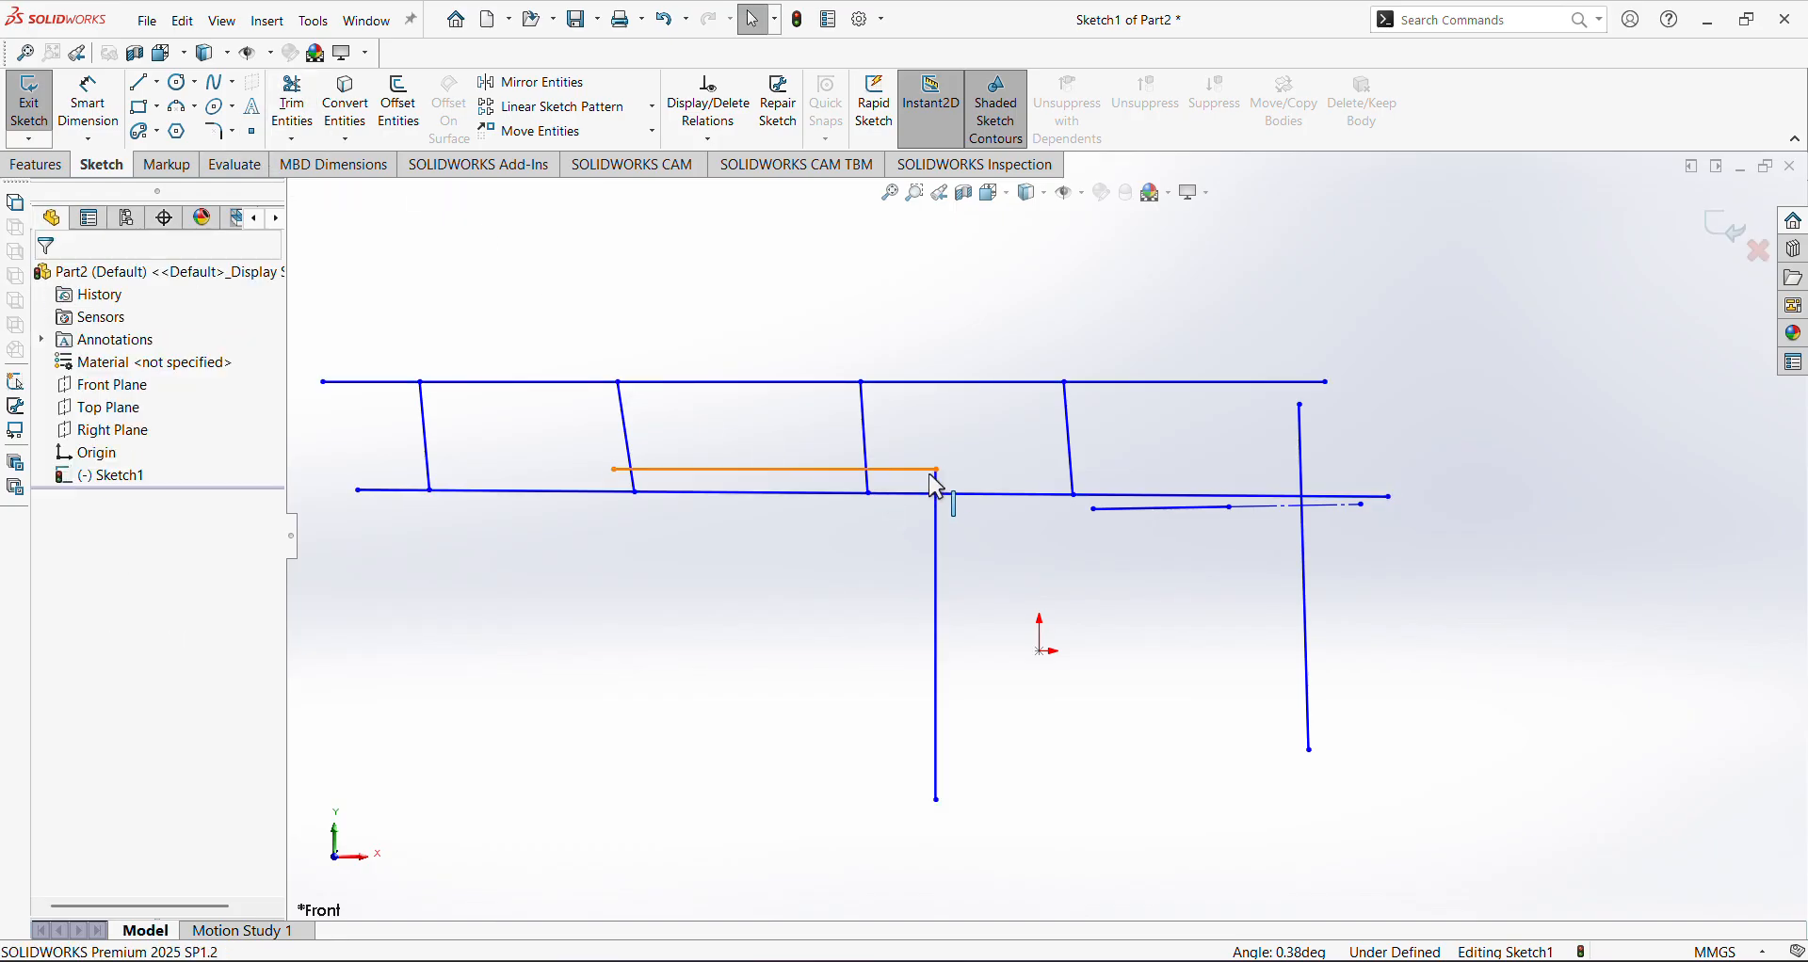
pyautogui.click(292, 102)
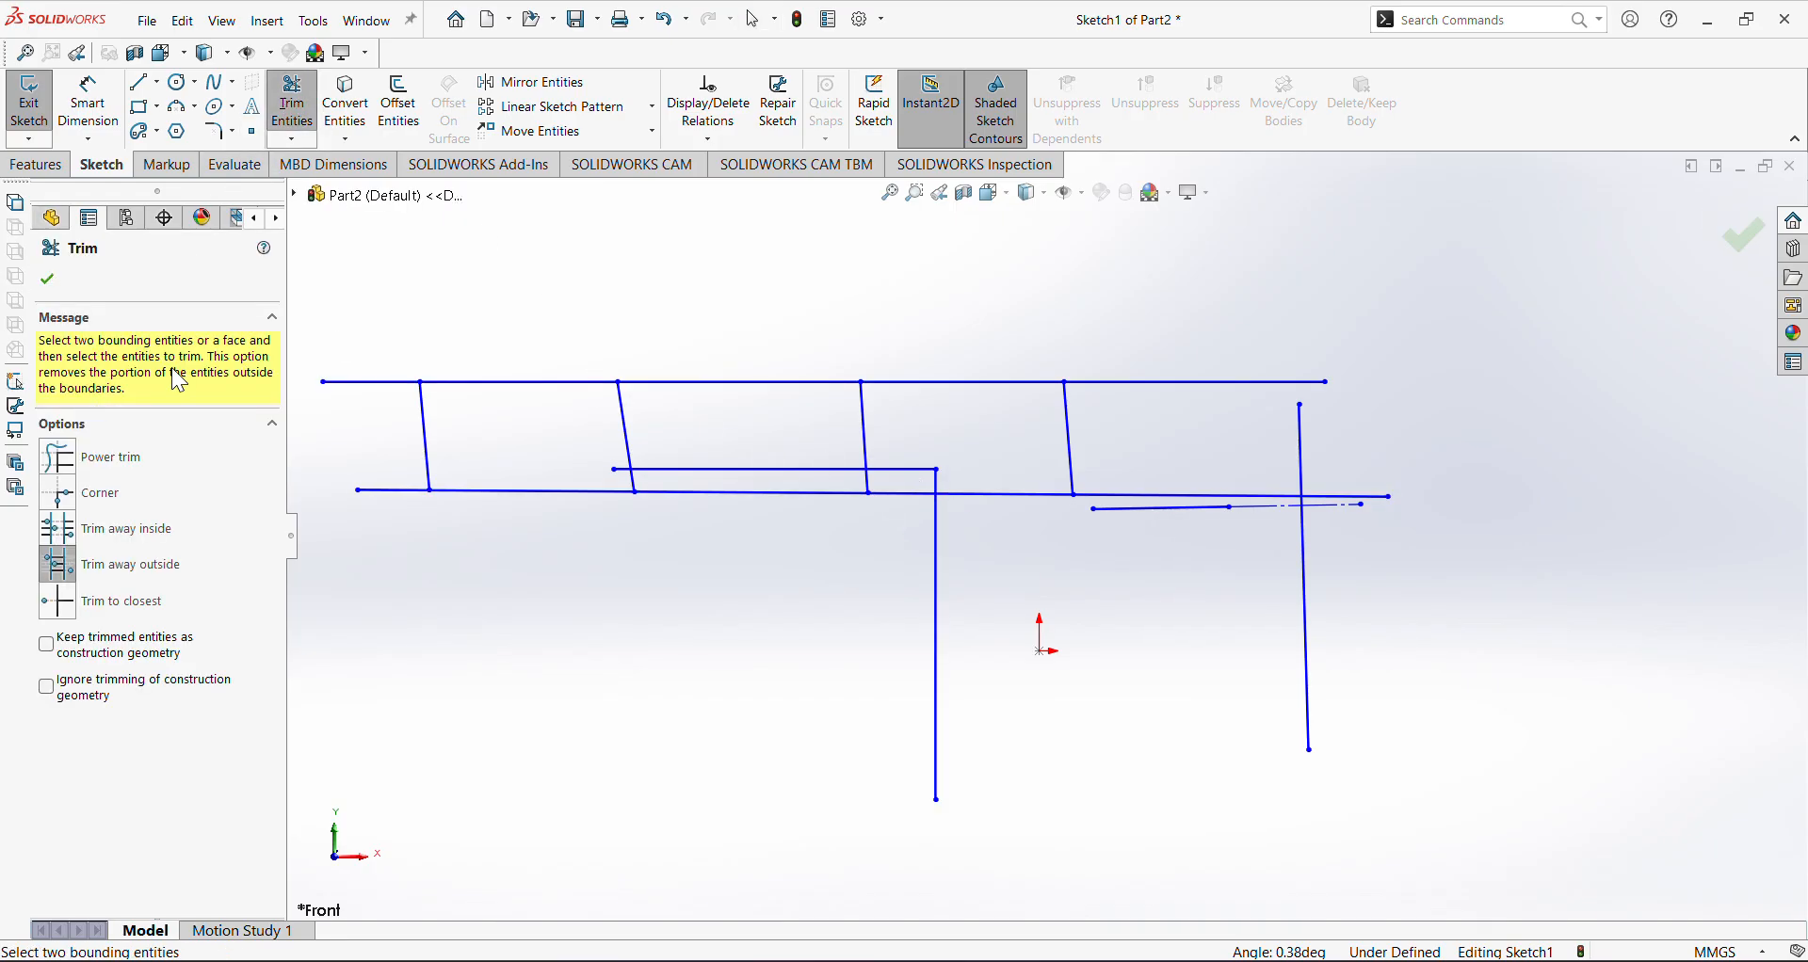
pyautogui.click(100, 476)
pyautogui.scroll(3, 920, 495)
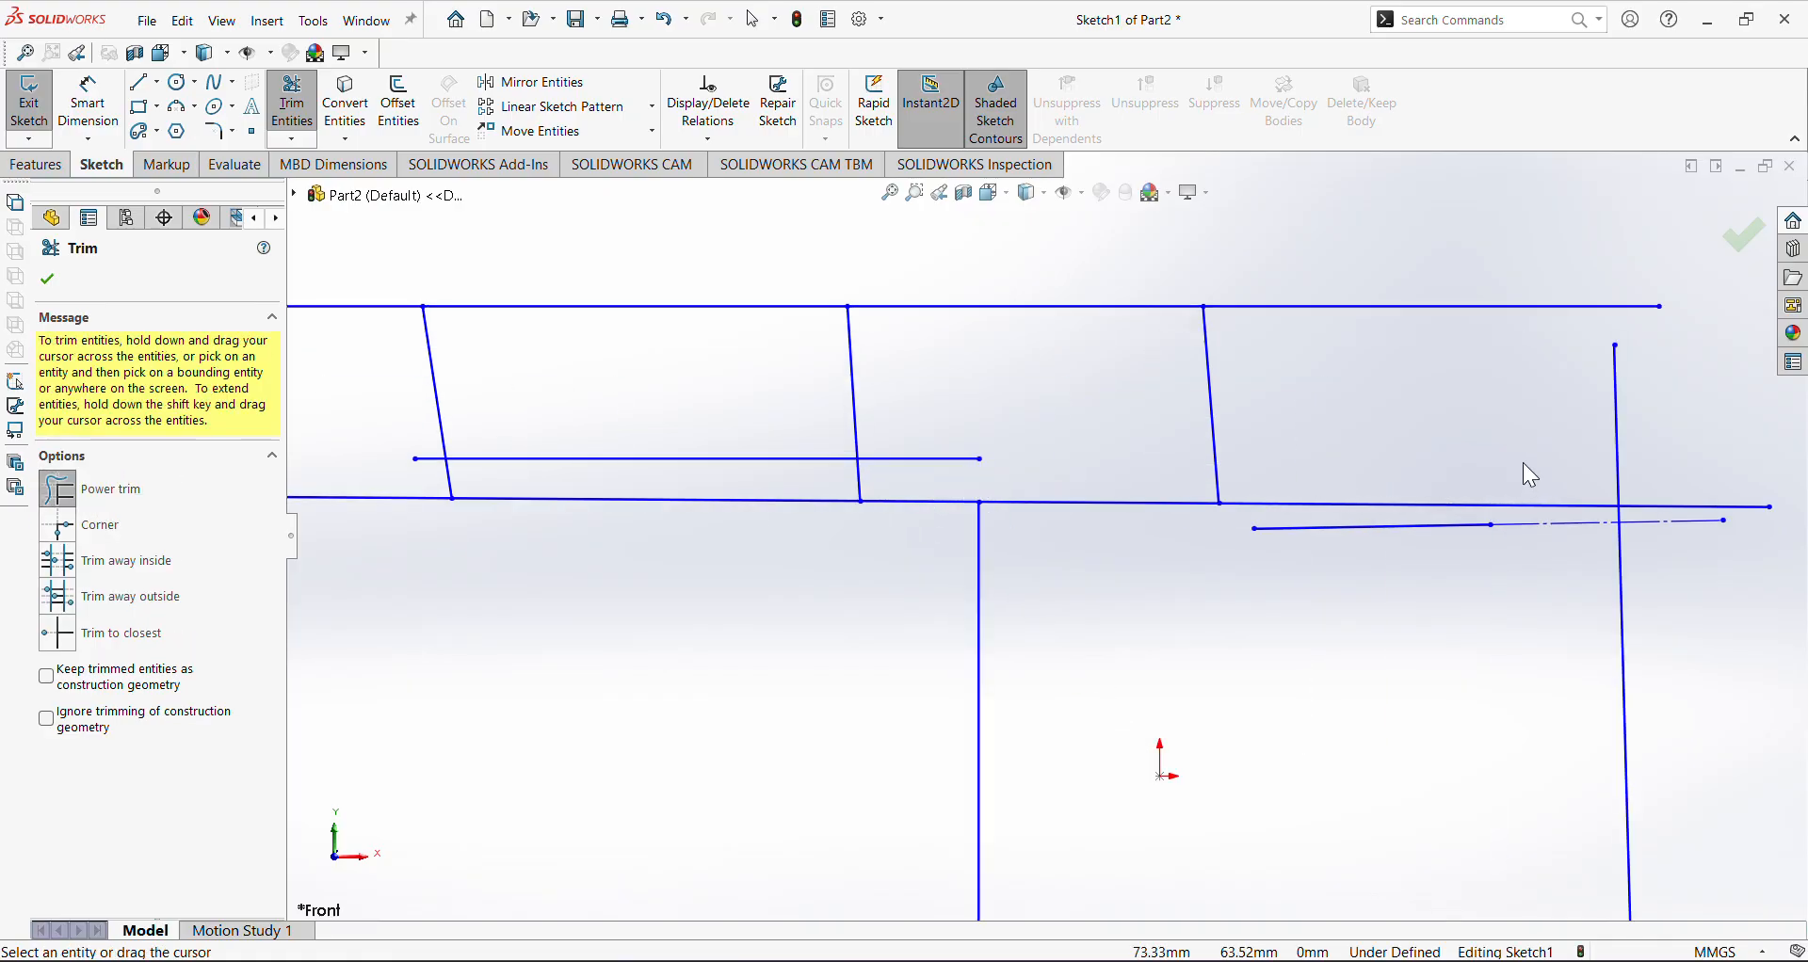
pyautogui.moveTo(1523, 462)
pyautogui.mouseDown()
pyautogui.moveTo(1691, 446)
pyautogui.moveTo(1580, 441)
pyautogui.mouseUp()
pyautogui.scroll(-2, 1194, 578)
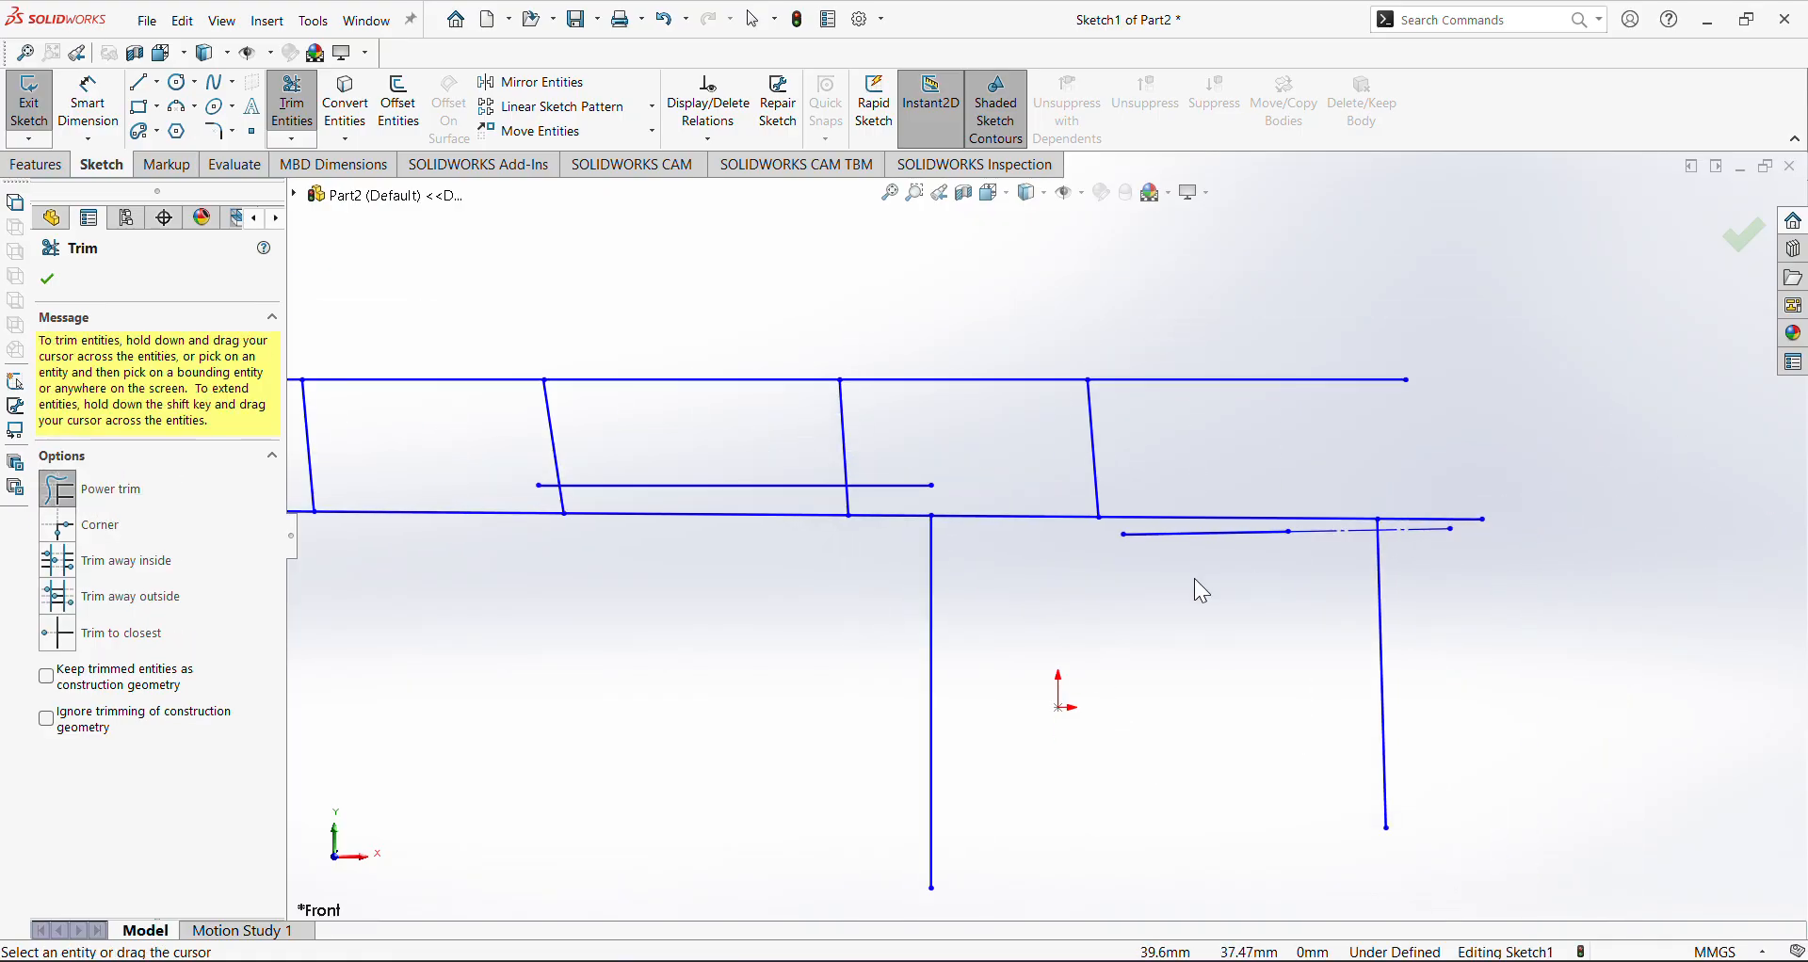
pyautogui.scroll(-2, 927, 569)
pyautogui.click(48, 280)
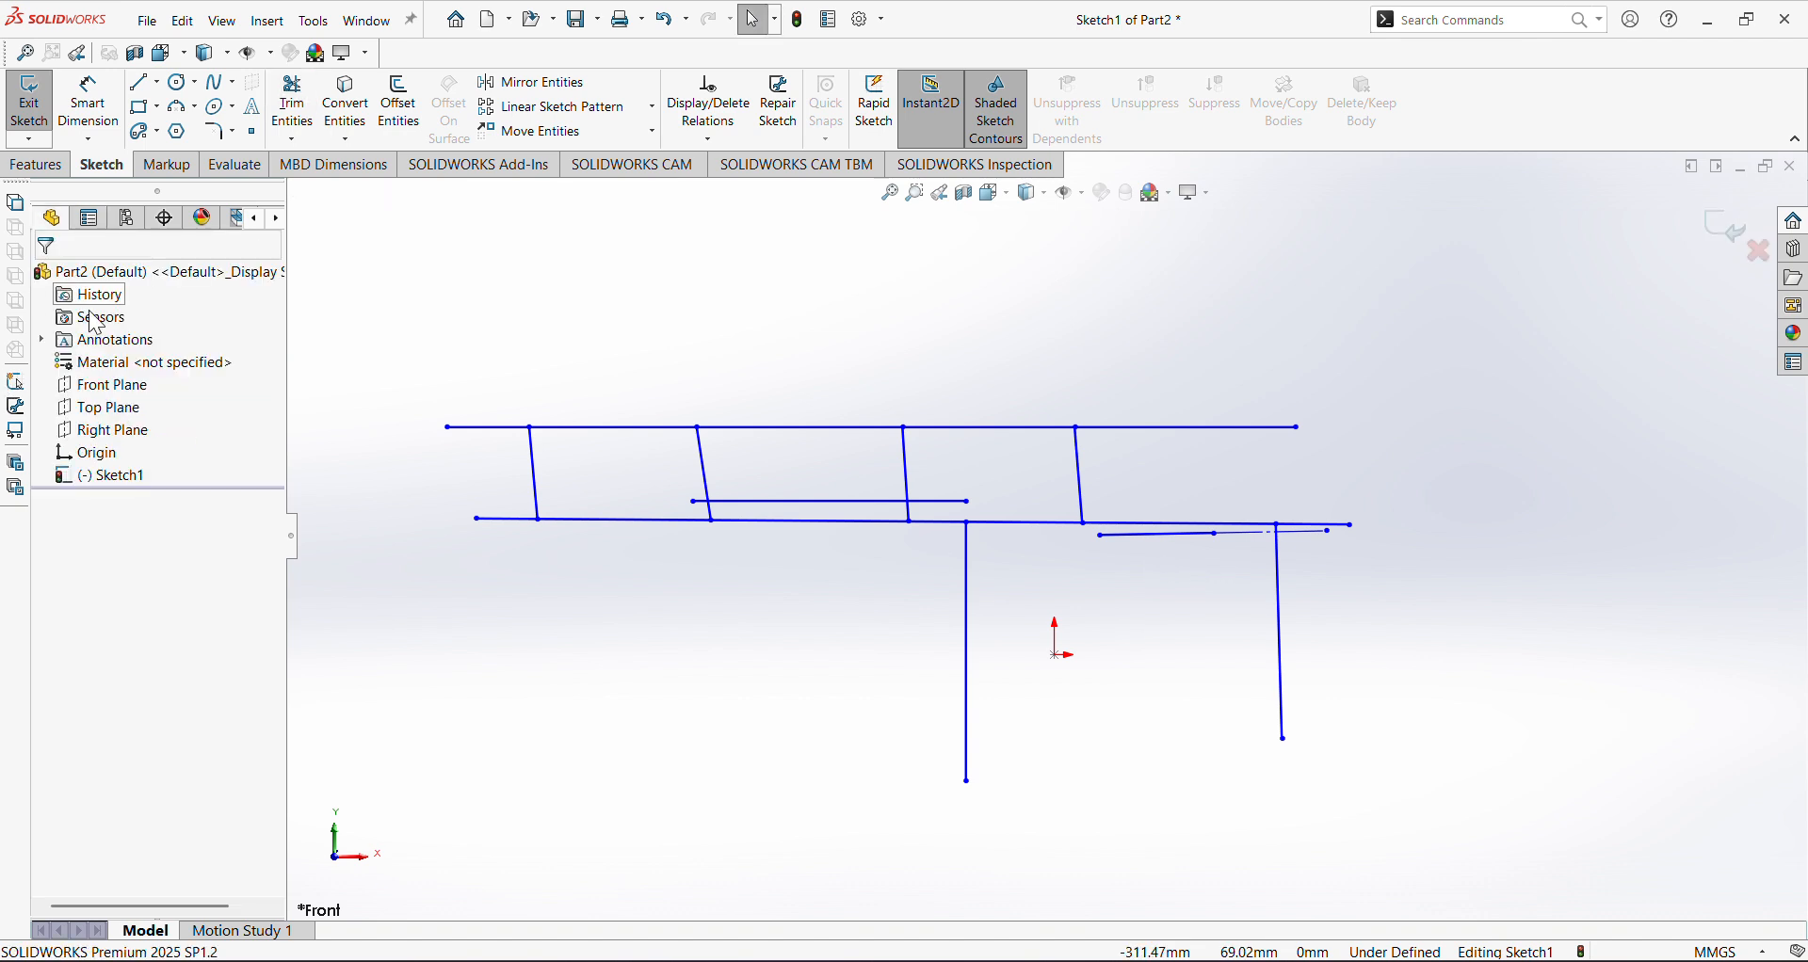
# Undo the Power trim cuts and the preceding Trim away outside results to restore the full line grid
pyautogui.scroll(-3, 1038, 531)
pyautogui.scroll(1, 939, 544)
pyautogui.scroll(2, 937, 543)
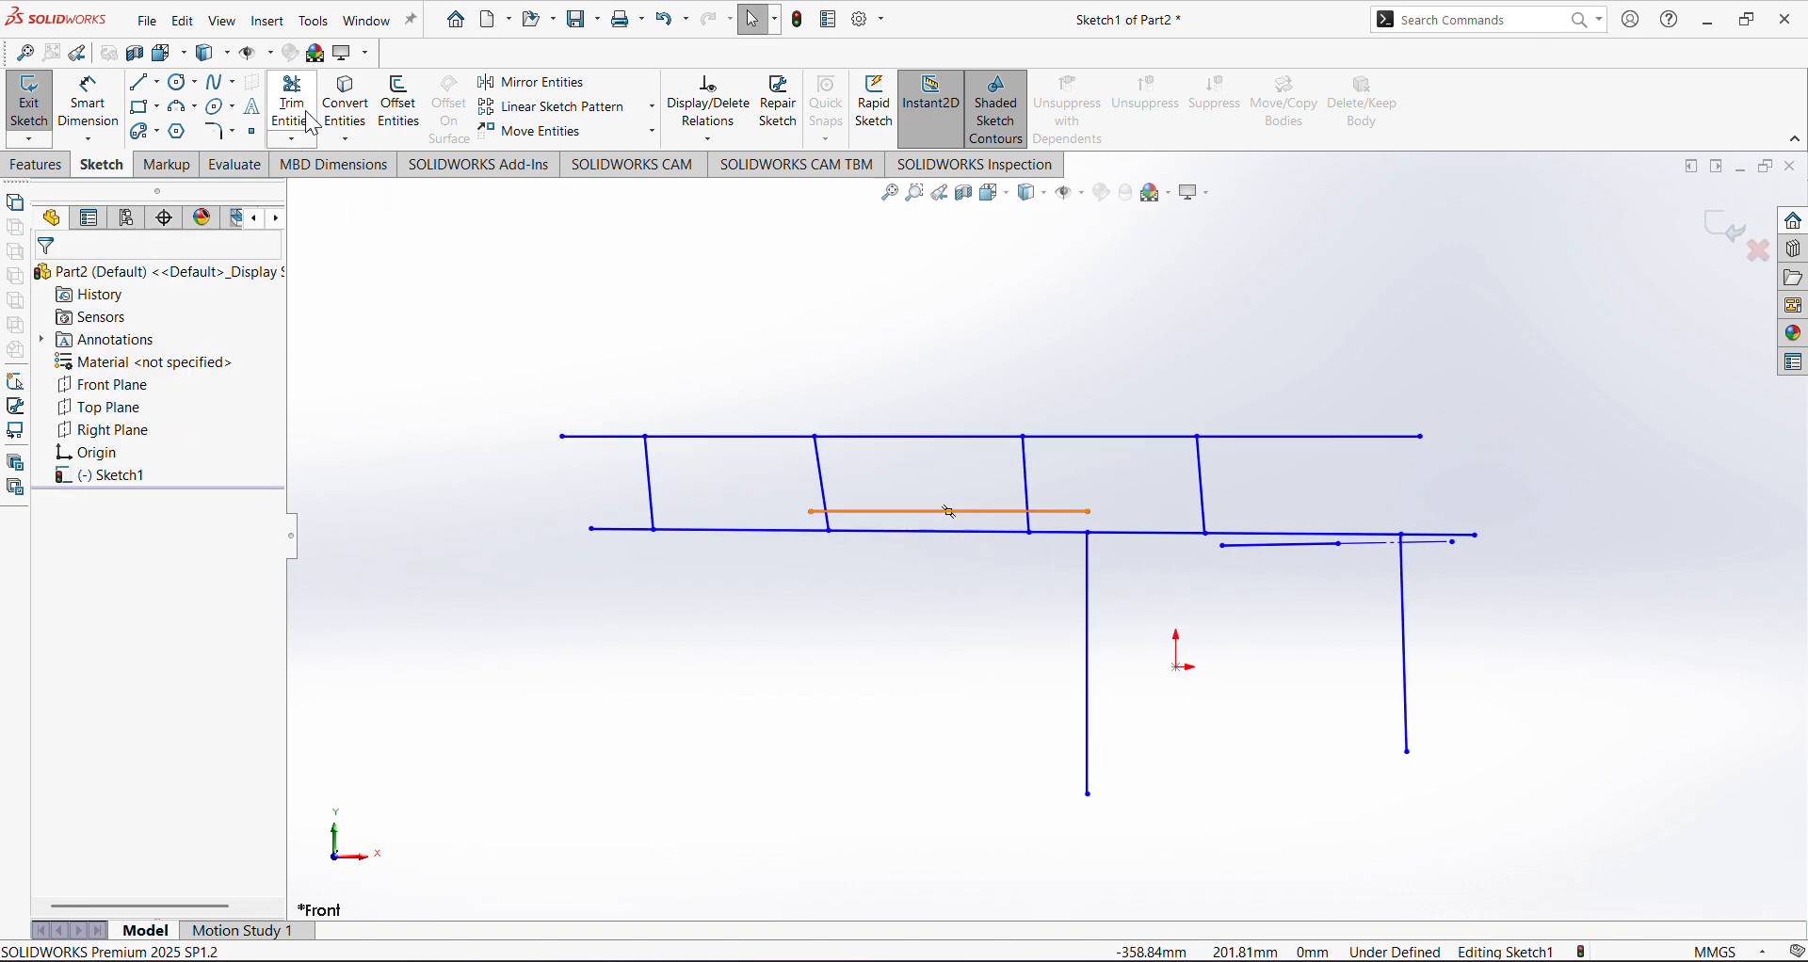
pyautogui.hotkey('ctrl', 'z')
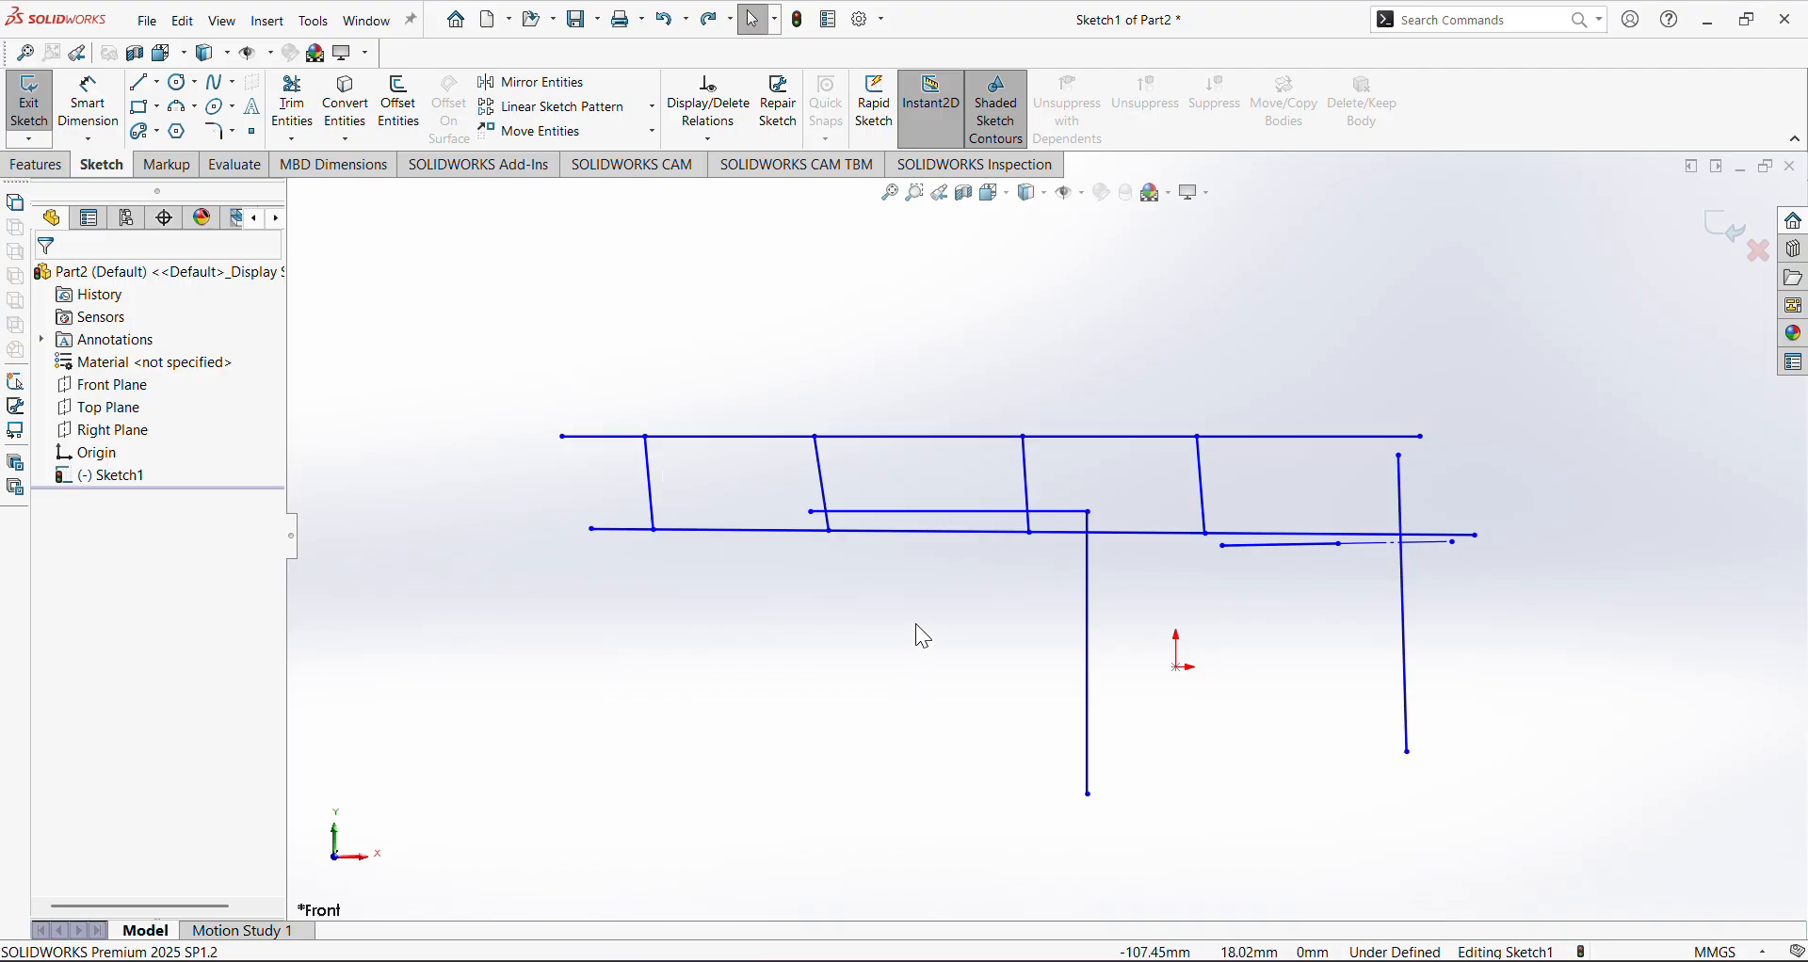
pyautogui.hotkey('ctrl', 'z')
pyautogui.hotkey('ctrl', 'z')
pyautogui.scroll(-3, 1051, 537)
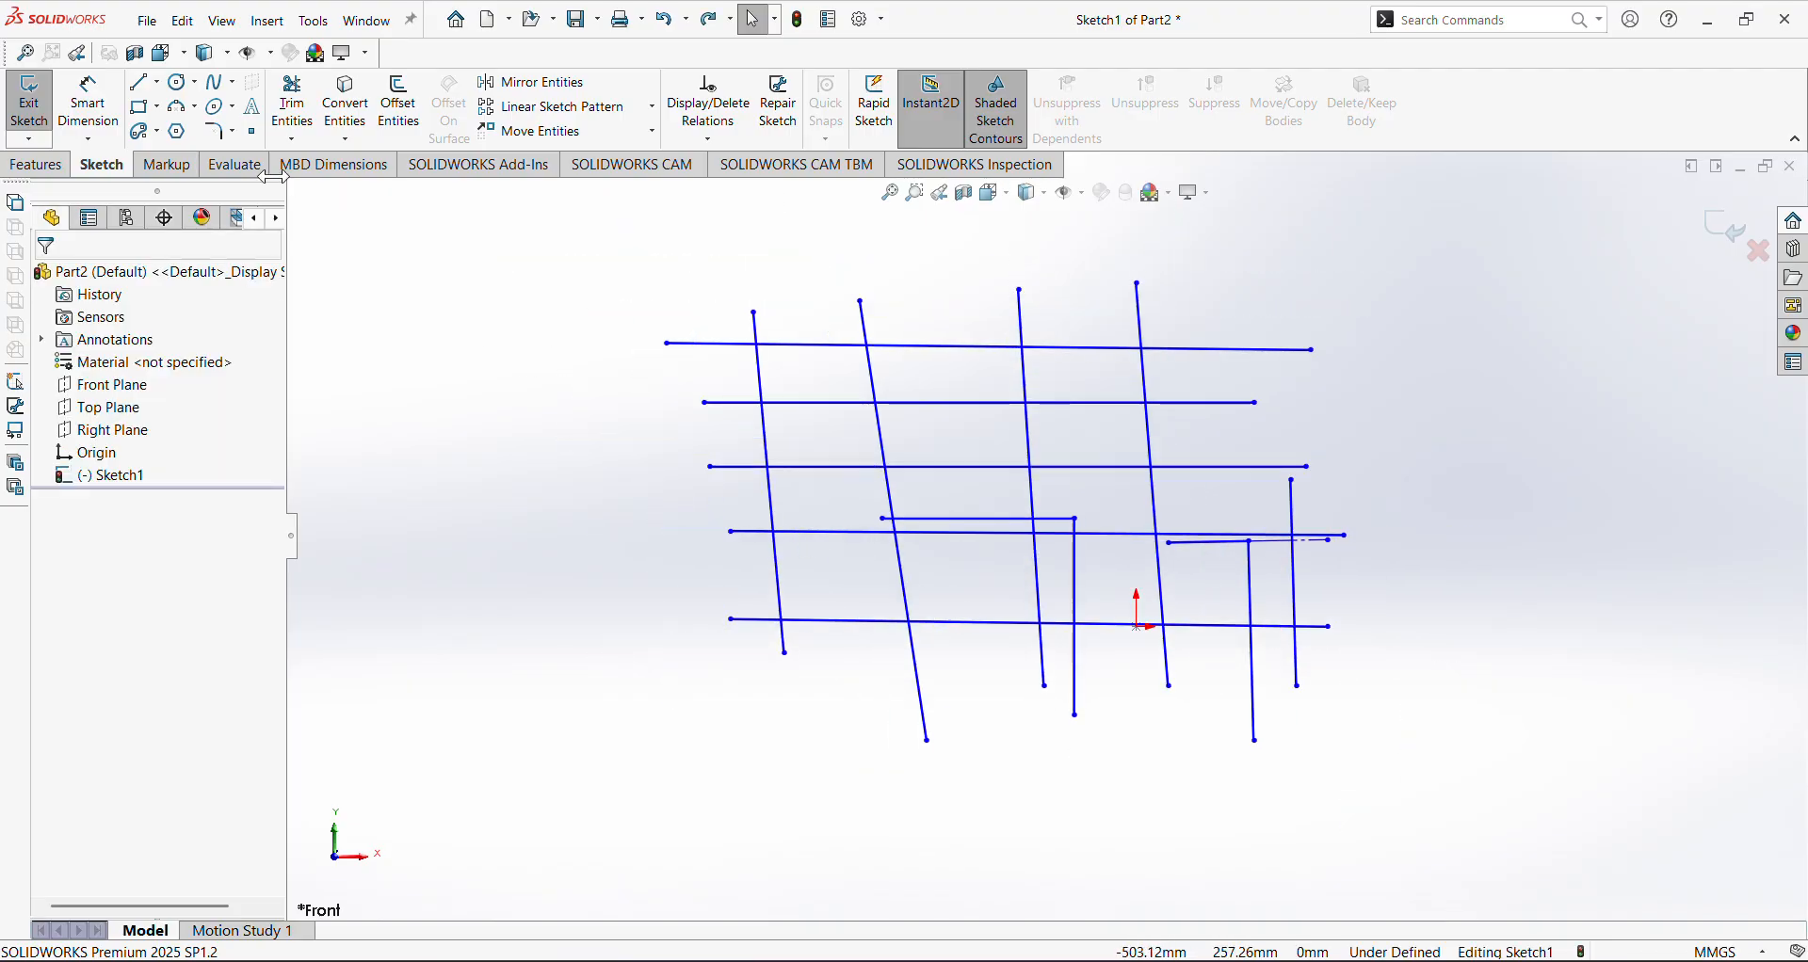
# Use Trim away outside with the second and third long horizontal lines as boundaries, trimming the crossing lines and removing the geometry below
pyautogui.click(292, 105)
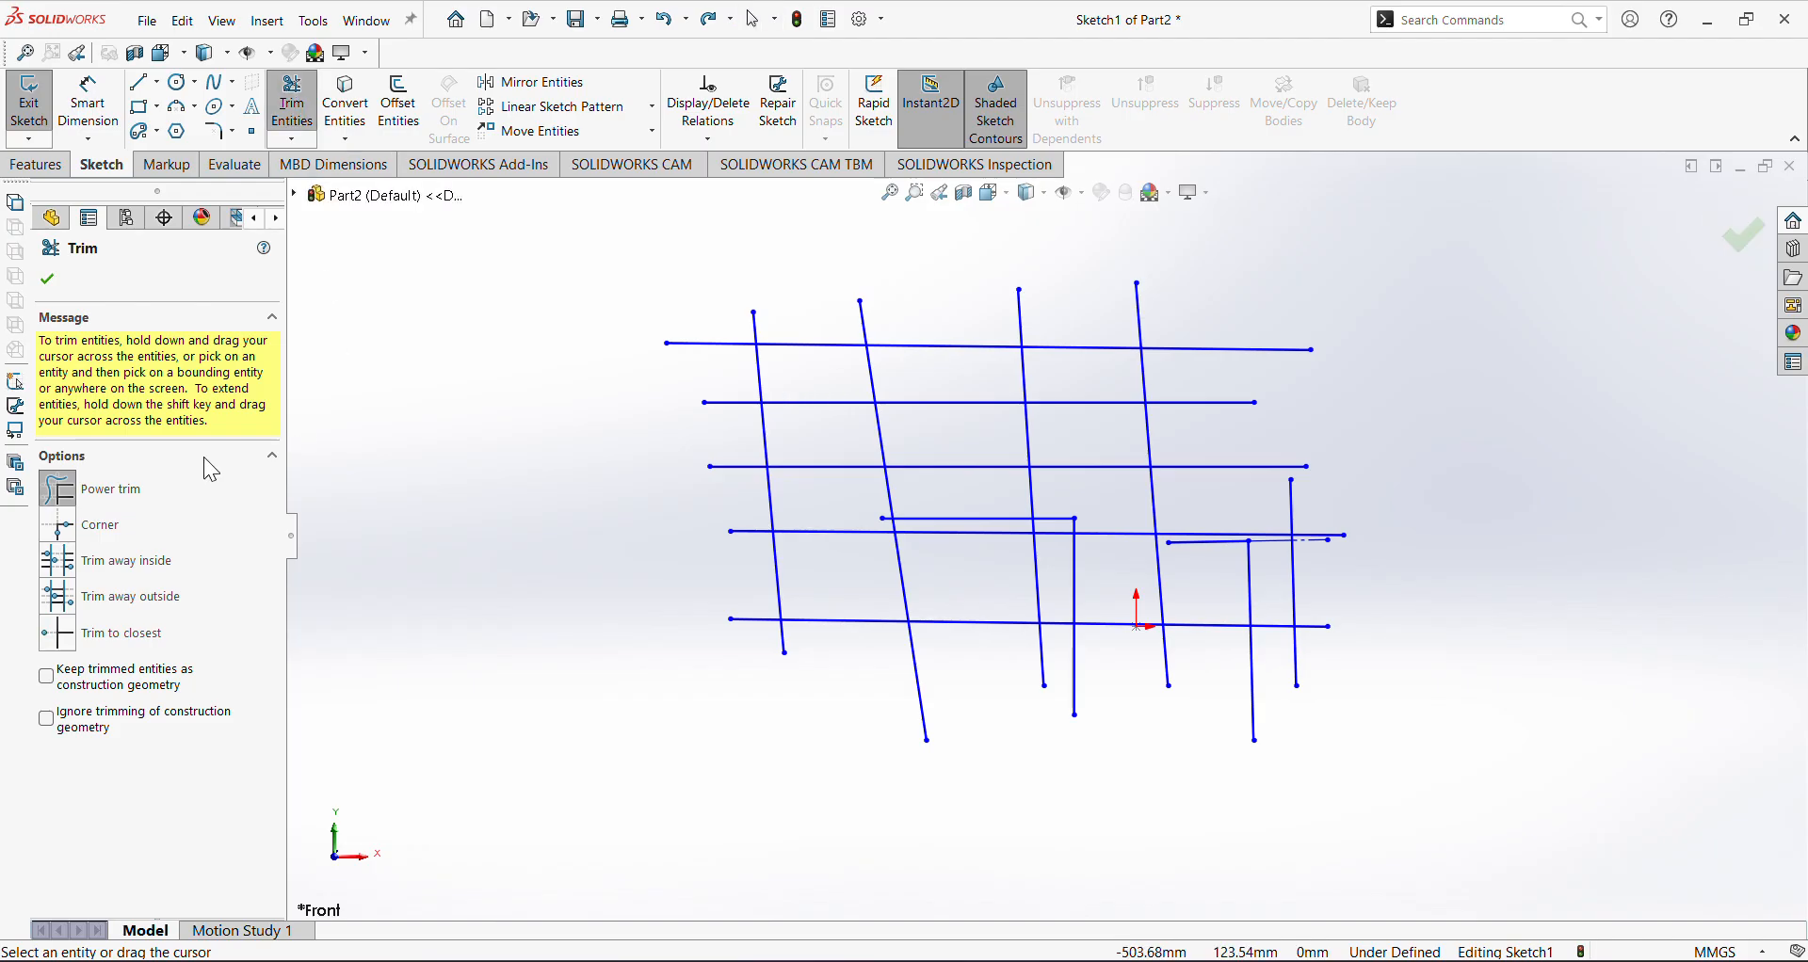
pyautogui.click(57, 599)
pyautogui.click(932, 405)
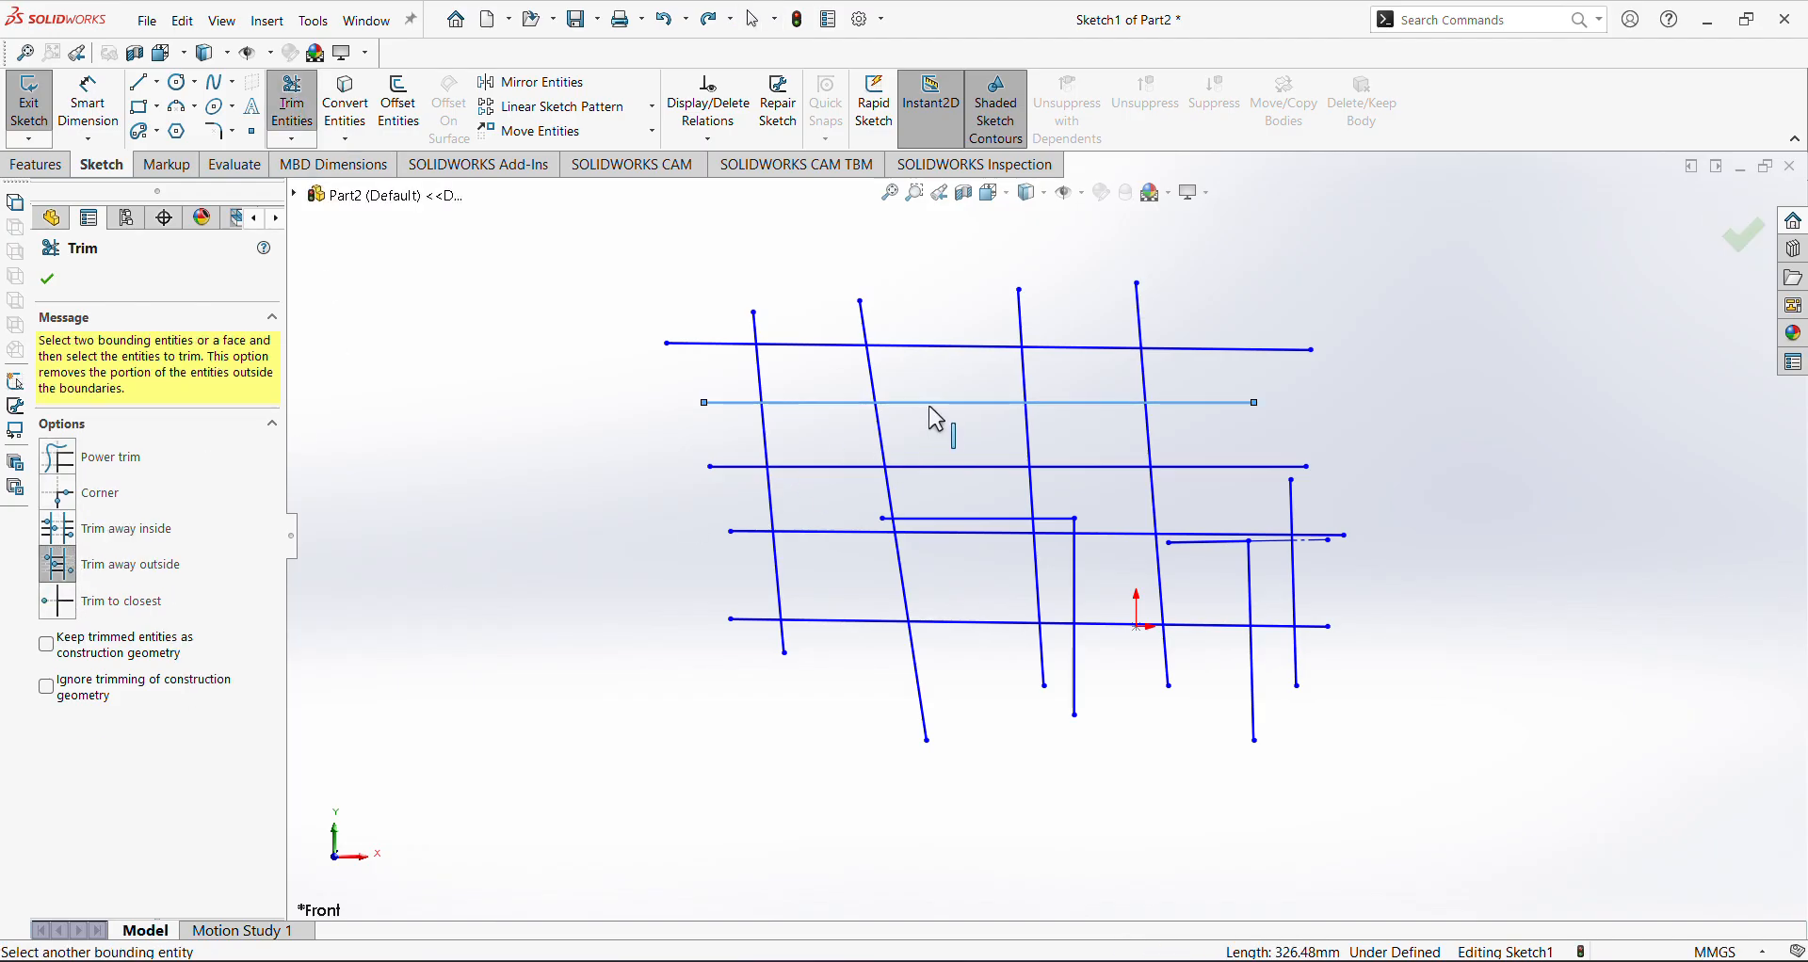
pyautogui.click(947, 468)
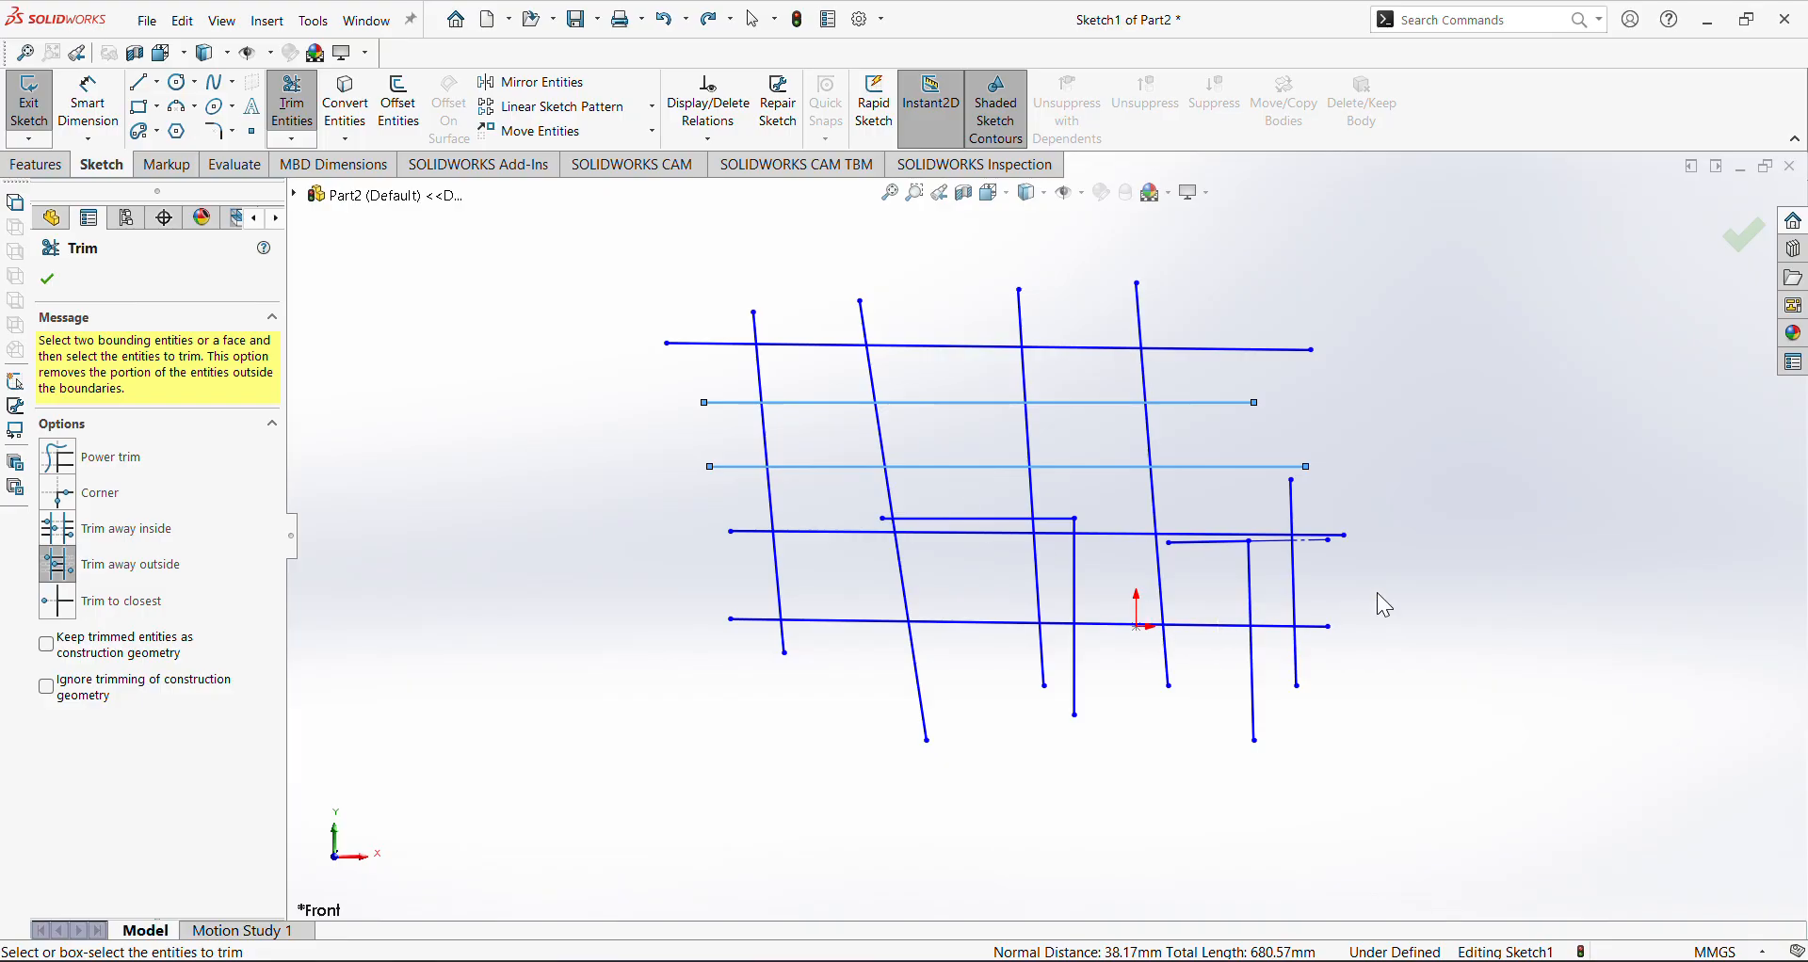
pyautogui.moveTo(1375, 748)
pyautogui.mouseDown()
pyautogui.moveTo(1220, 604)
pyautogui.moveTo(709, 498)
pyautogui.mouseUp()
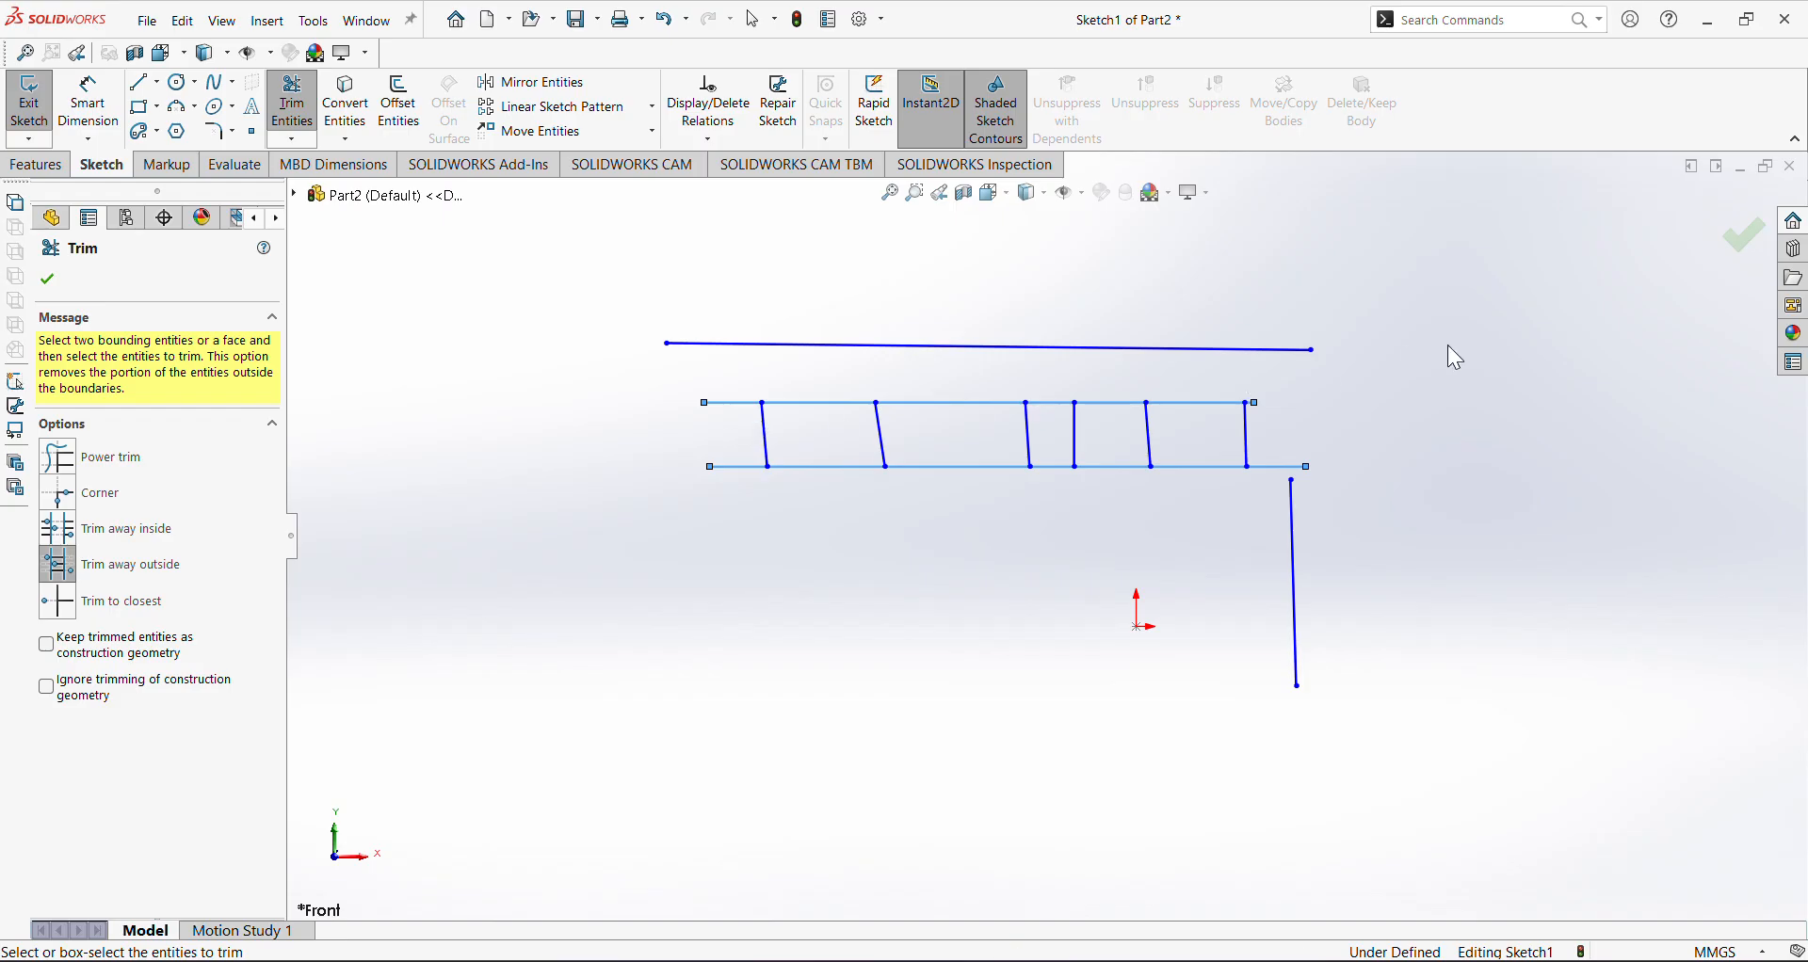
# Remove the uppermost long horizontal line with Trim away outside, and try to trim the separate steep line at the lower right
pyautogui.moveTo(1449, 351); pyautogui.dragTo(623, 345)
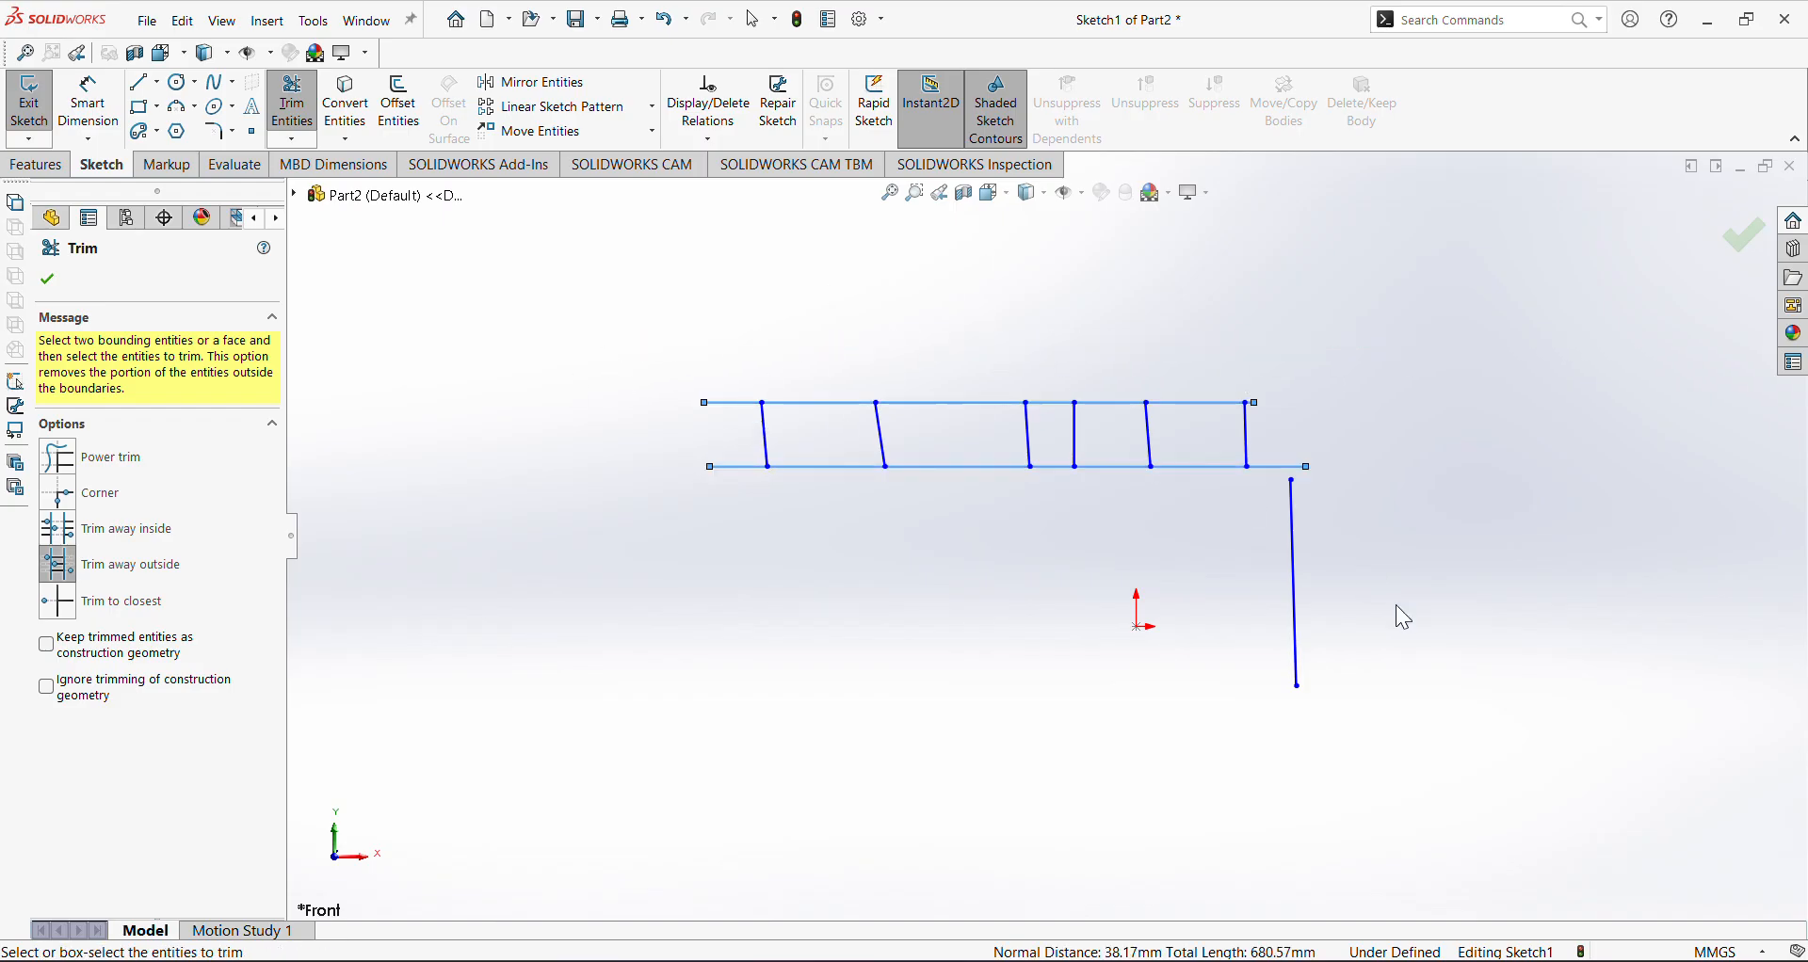
pyautogui.moveTo(1456, 631); pyautogui.dragTo(1006, 539)
pyautogui.moveTo(1371, 634); pyautogui.dragTo(1246, 576)
pyautogui.click(47, 278)
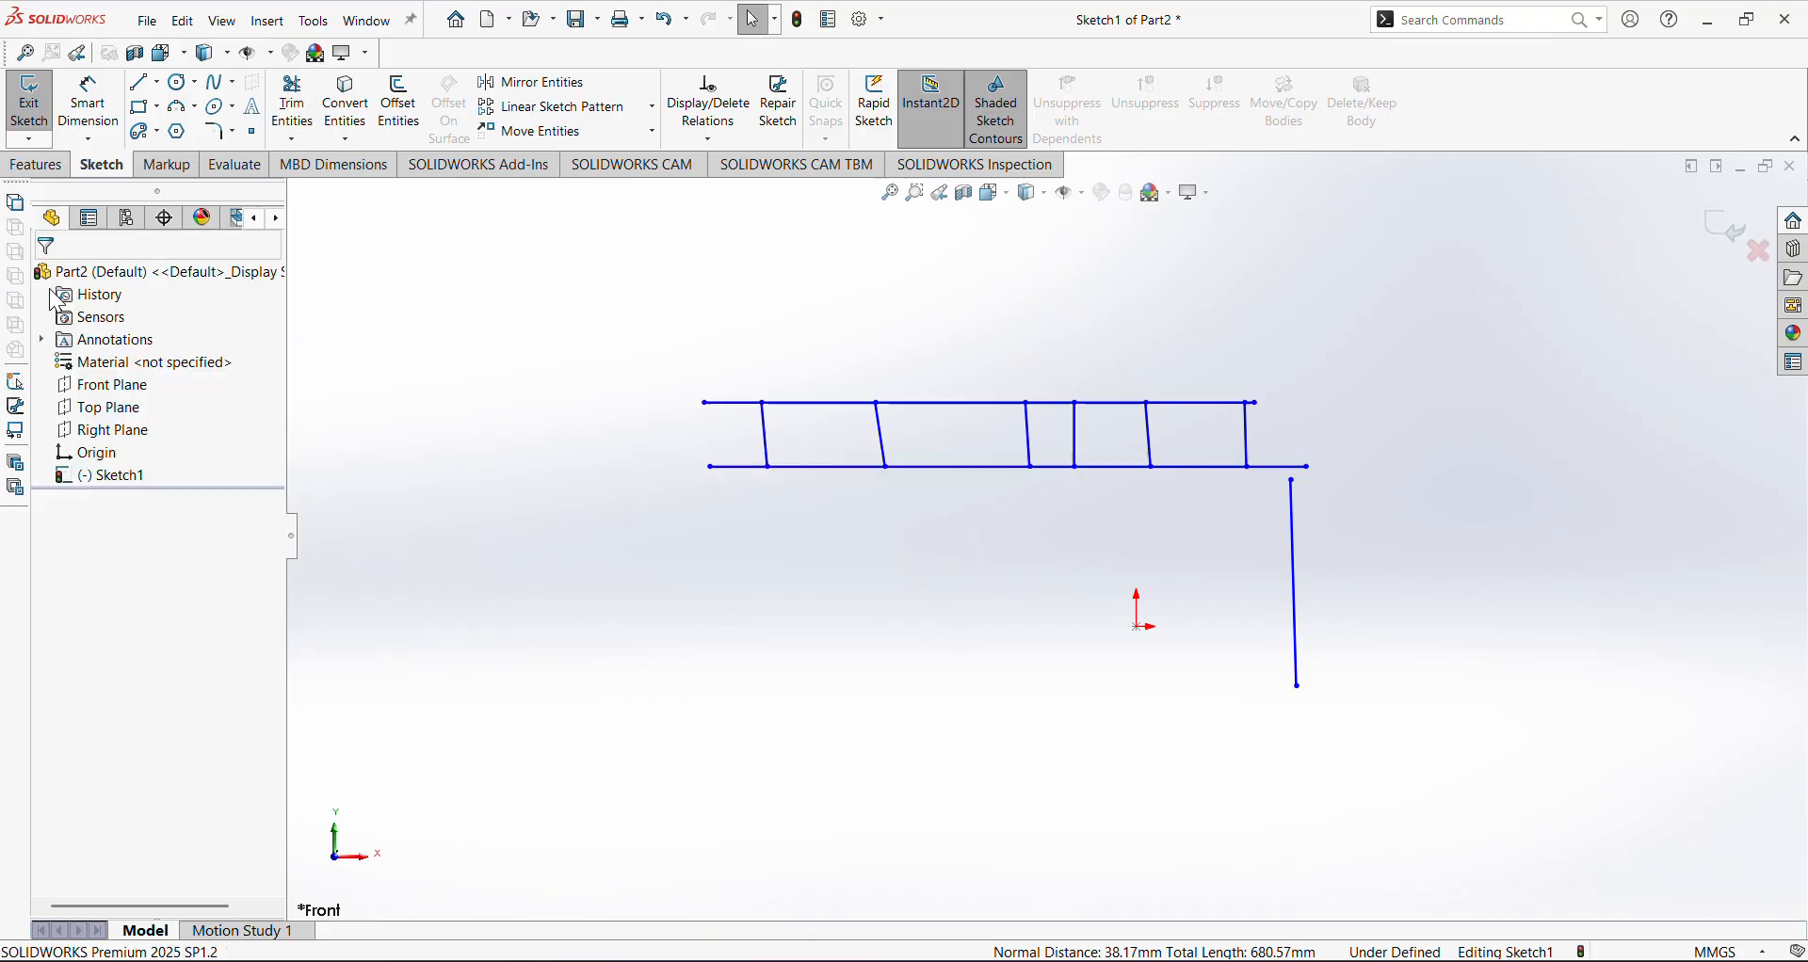
# Sketch a circle with a radius of about 65 mm beside the trimmed lines and make it construction geometry
pyautogui.click(189, 87)
pyautogui.click(514, 461)
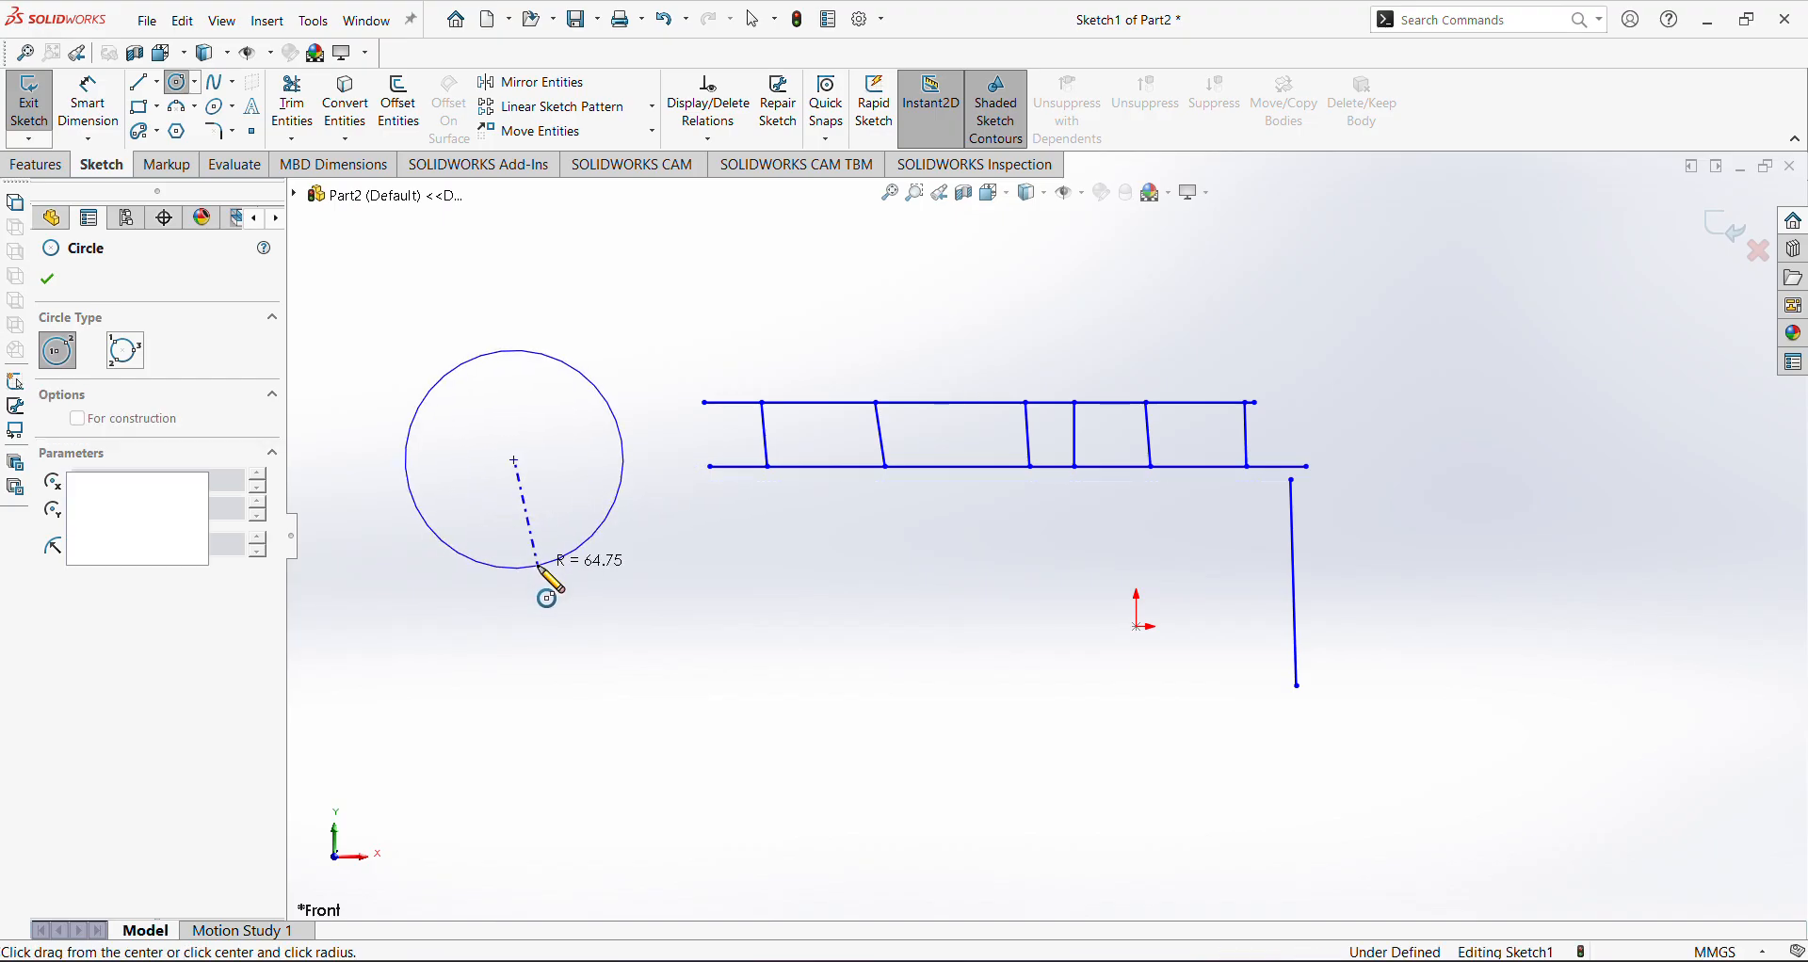
pyautogui.click(540, 568)
pyautogui.click(77, 657)
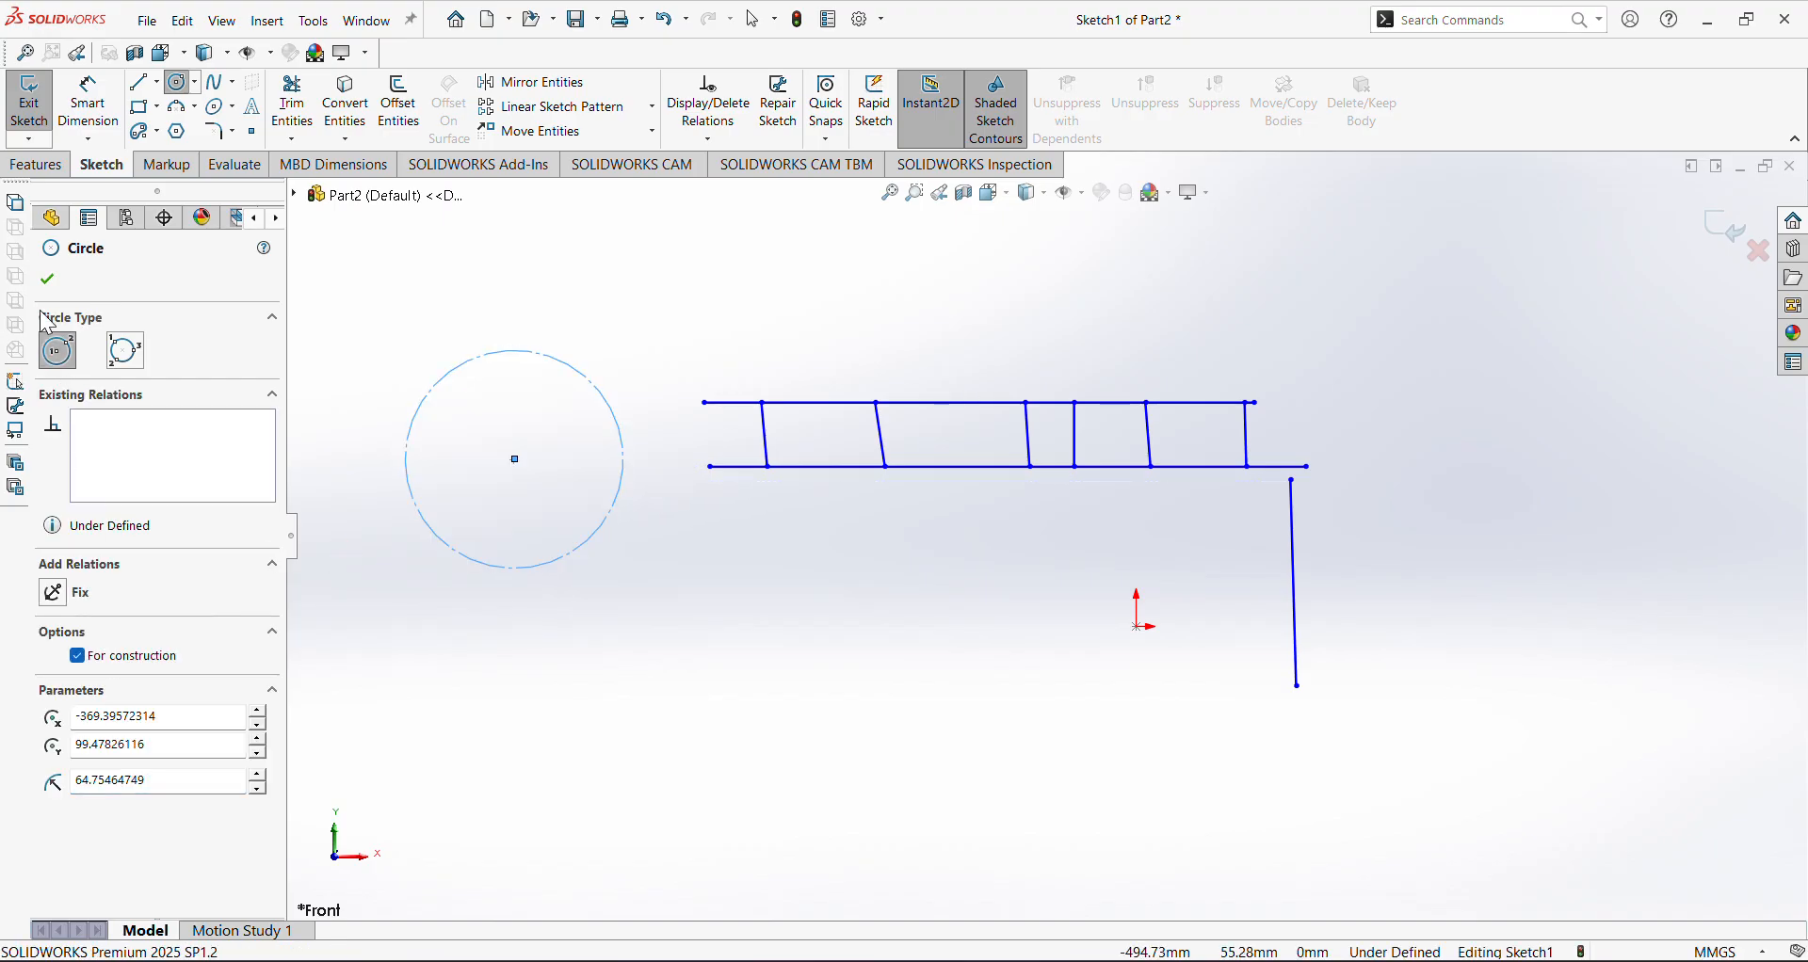
pyautogui.click(47, 279)
# Sketch a solid circle over the construction circle, sharing its center and radius
pyautogui.click(179, 83)
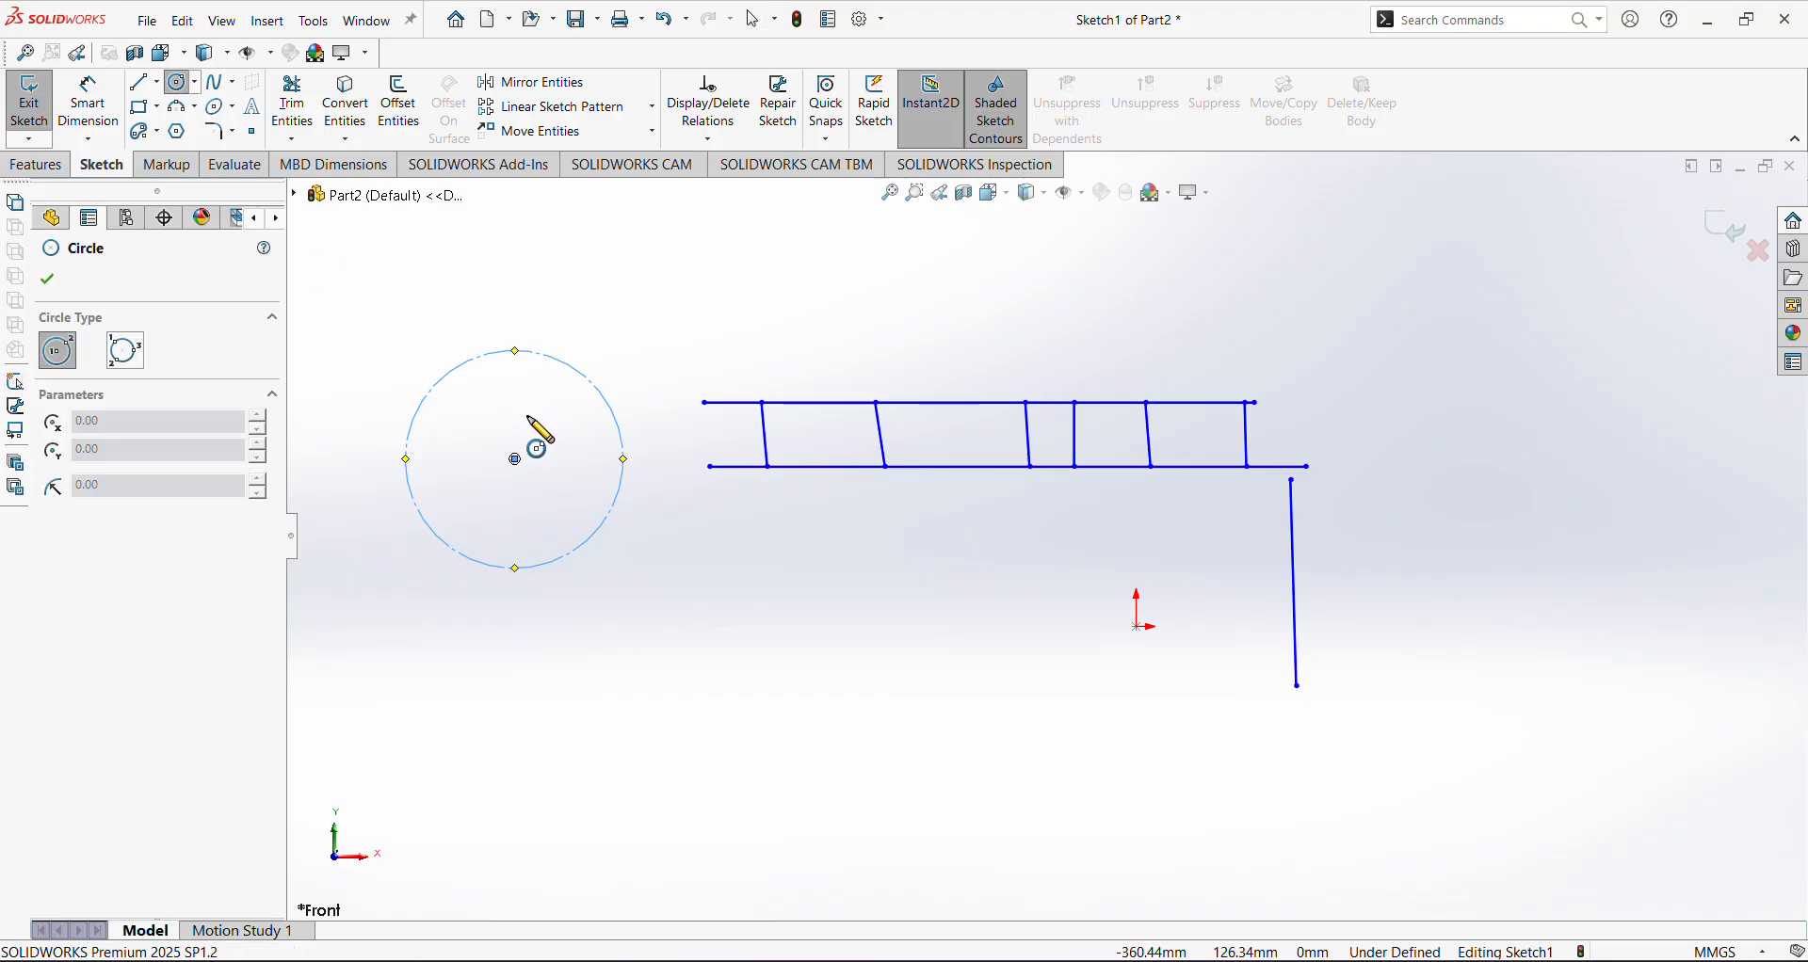
pyautogui.click(514, 460)
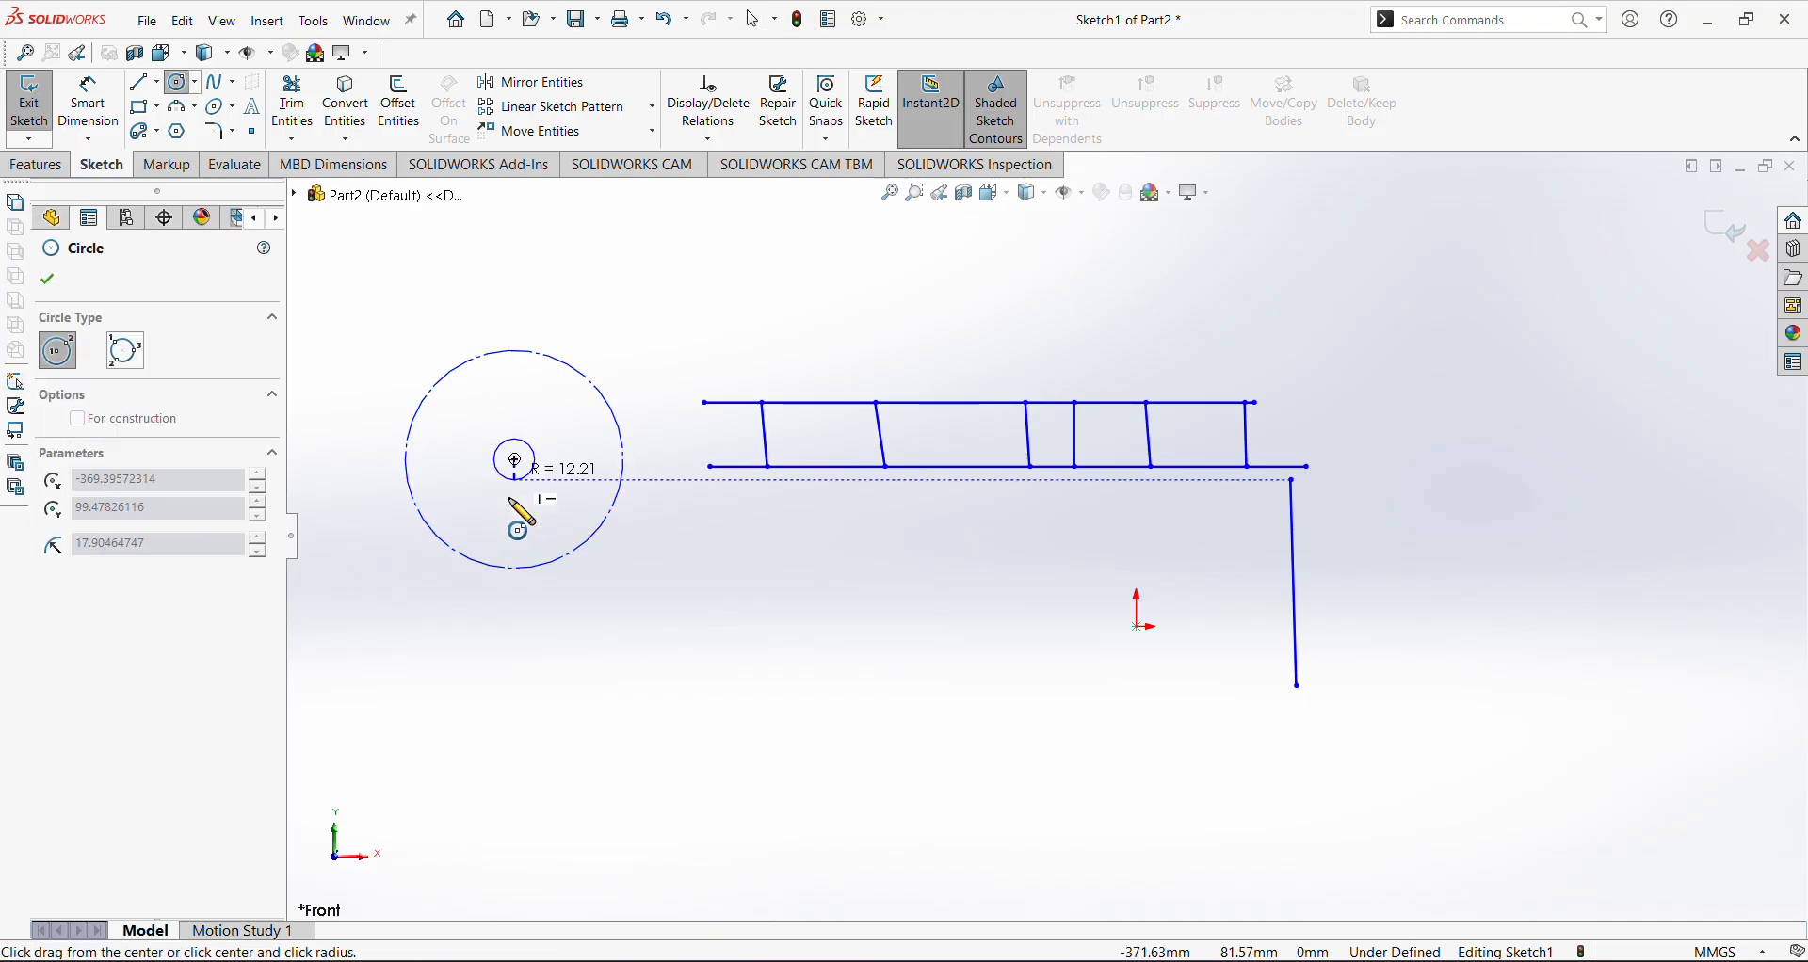
pyautogui.click(514, 568)
pyautogui.rightClick(517, 573)
pyautogui.click(565, 581)
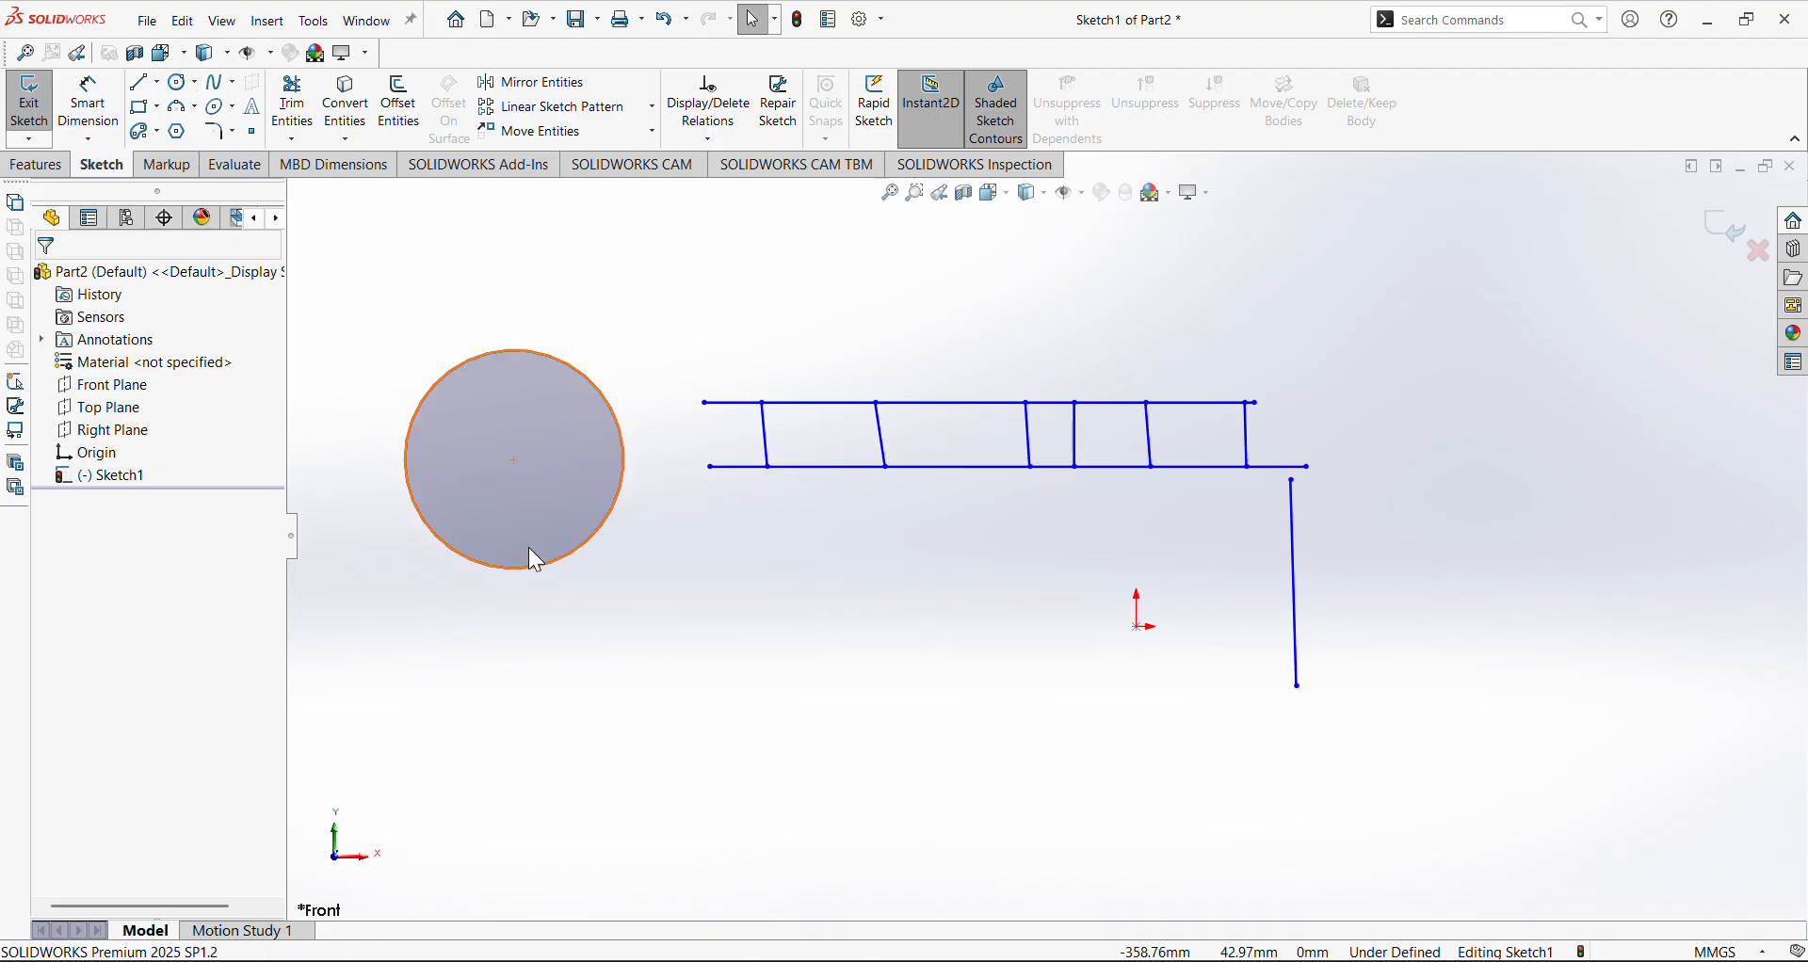
# Power trim both overlapping circles with Ignore trimming of construction geometry off, and undo the trim
pyautogui.scroll(-2, 513, 513)
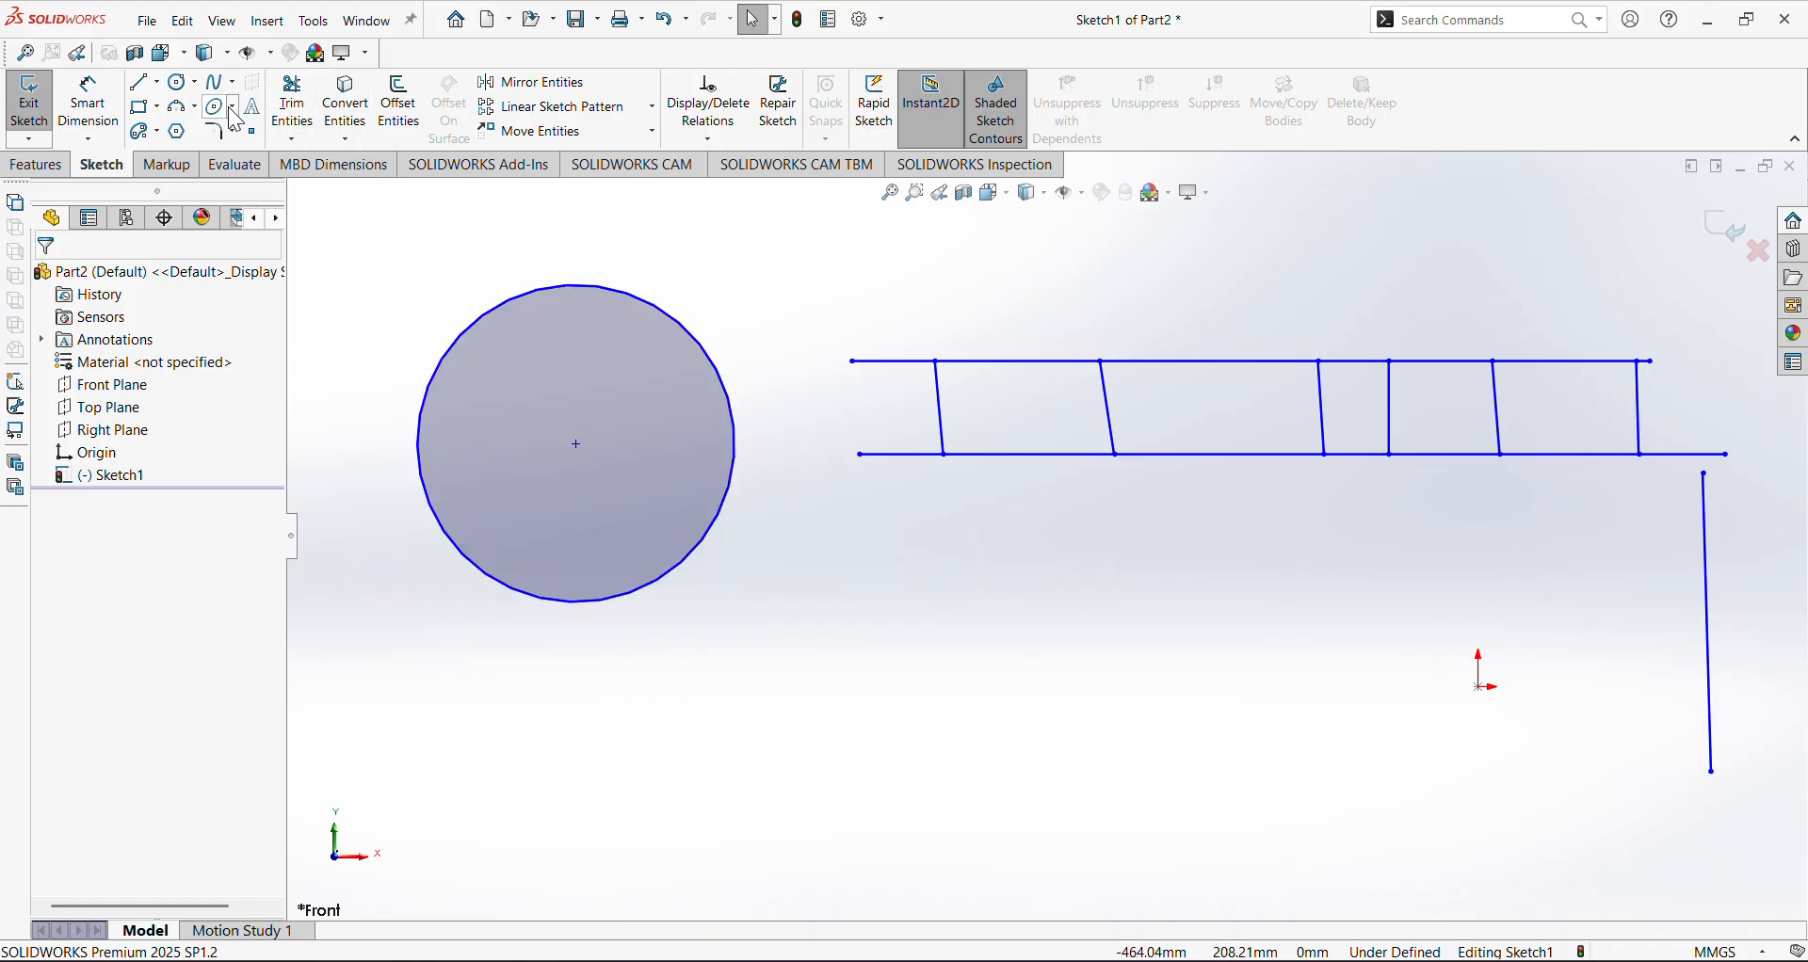
pyautogui.click(292, 102)
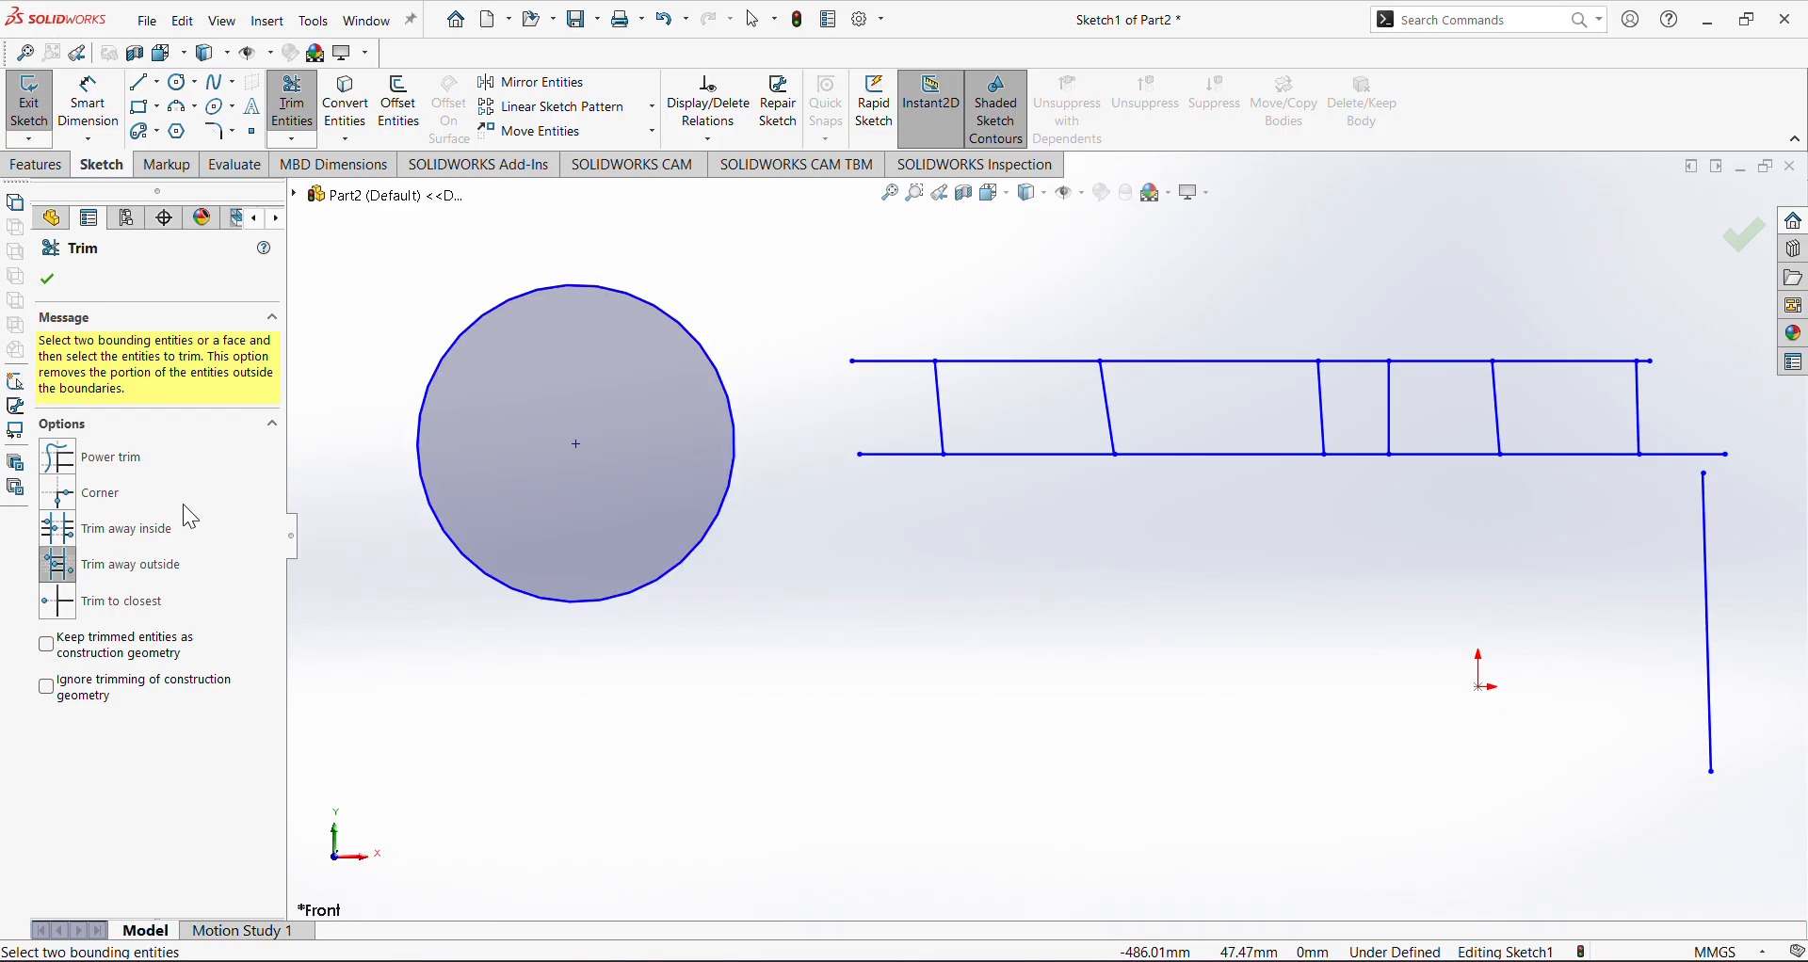
pyautogui.click(65, 466)
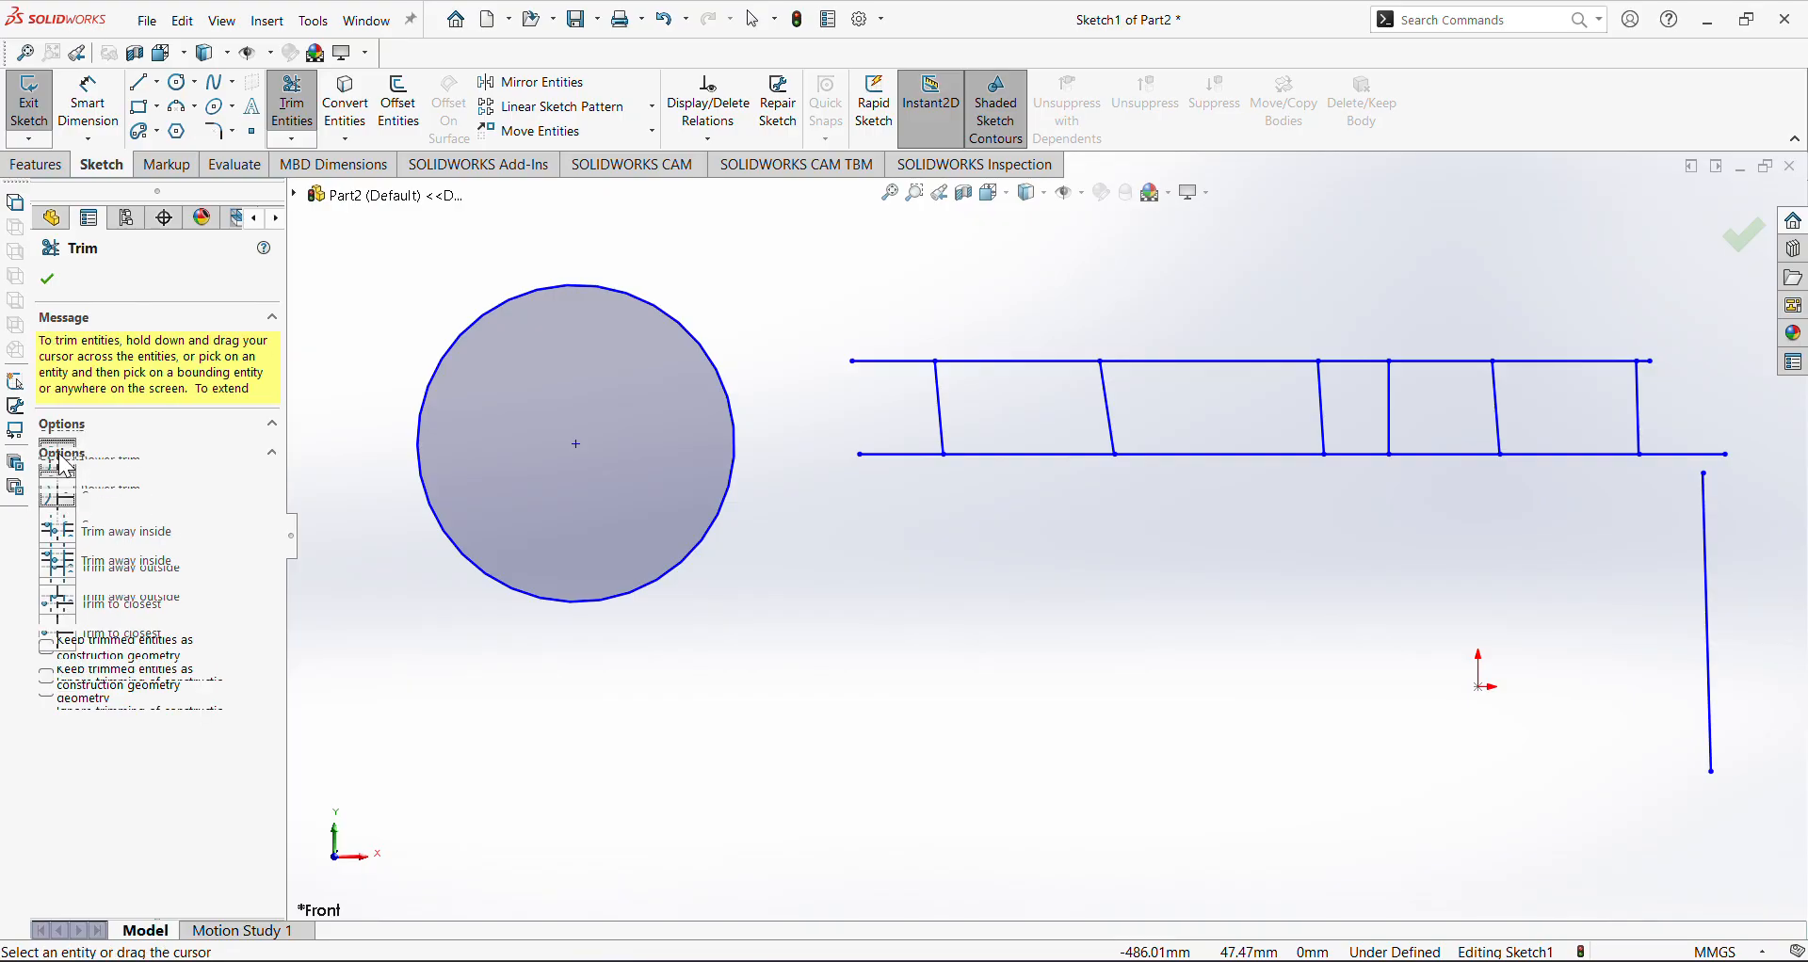
pyautogui.moveTo(382, 531); pyautogui.dragTo(477, 479)
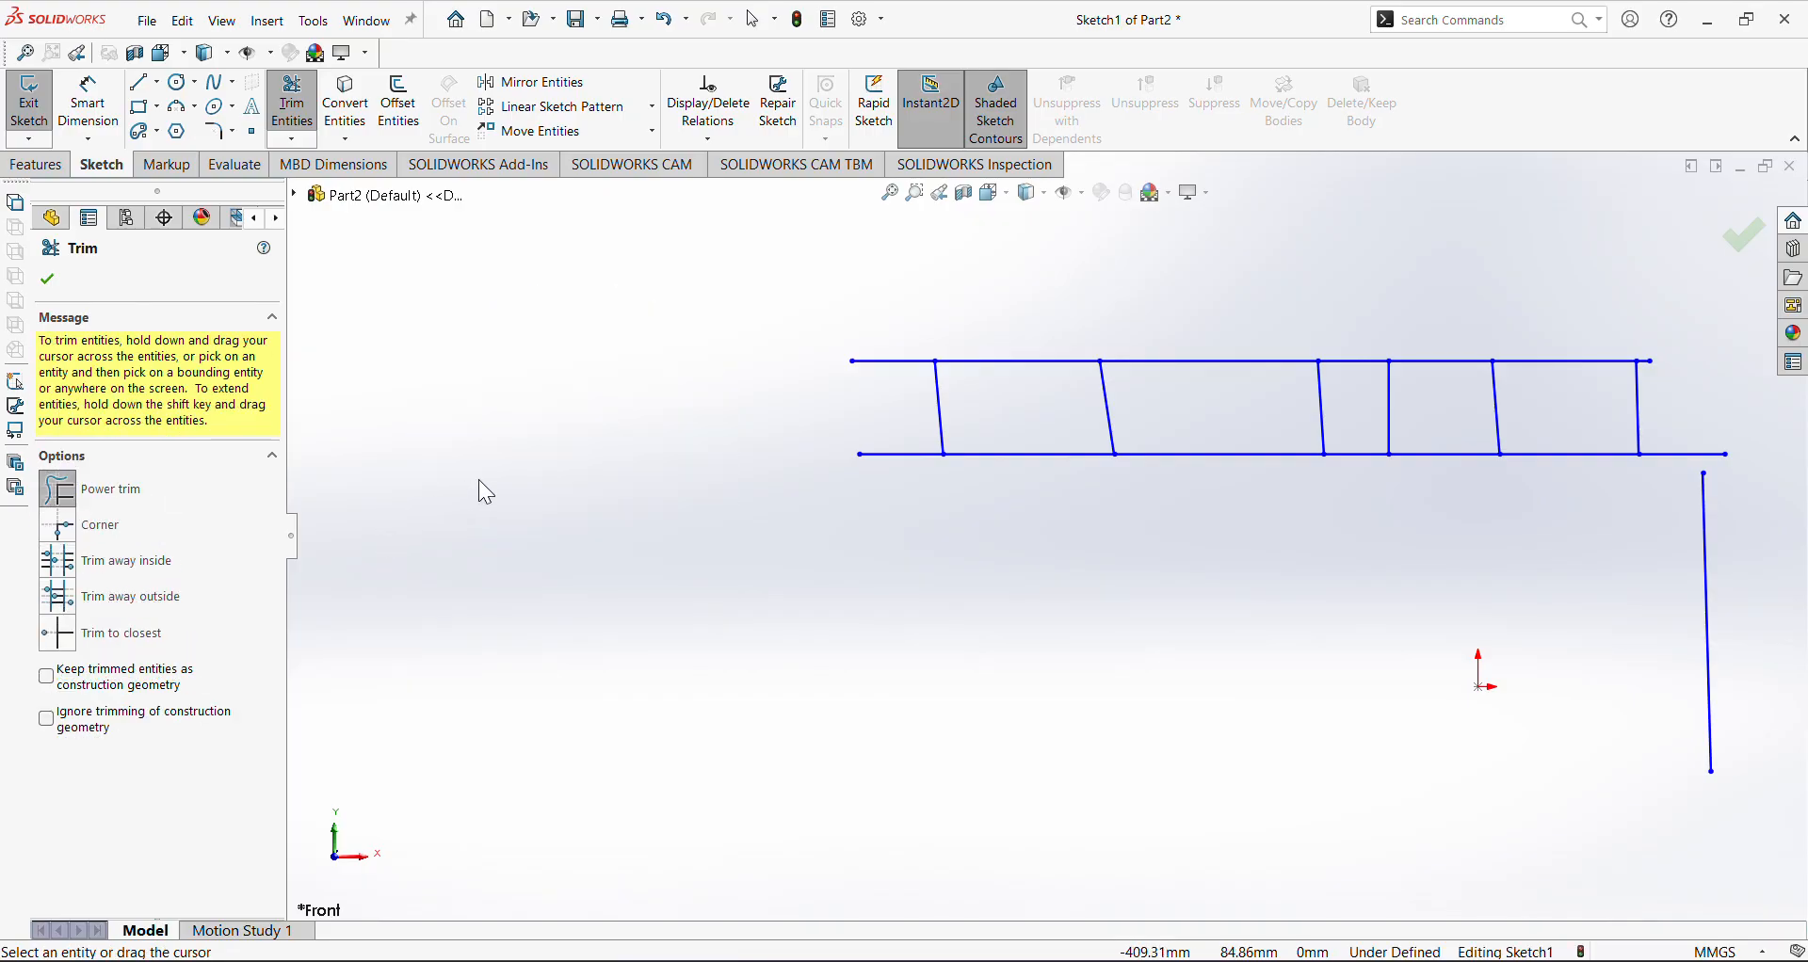
pyautogui.press('Escape')
pyautogui.hotkey('ctrl', 'z')
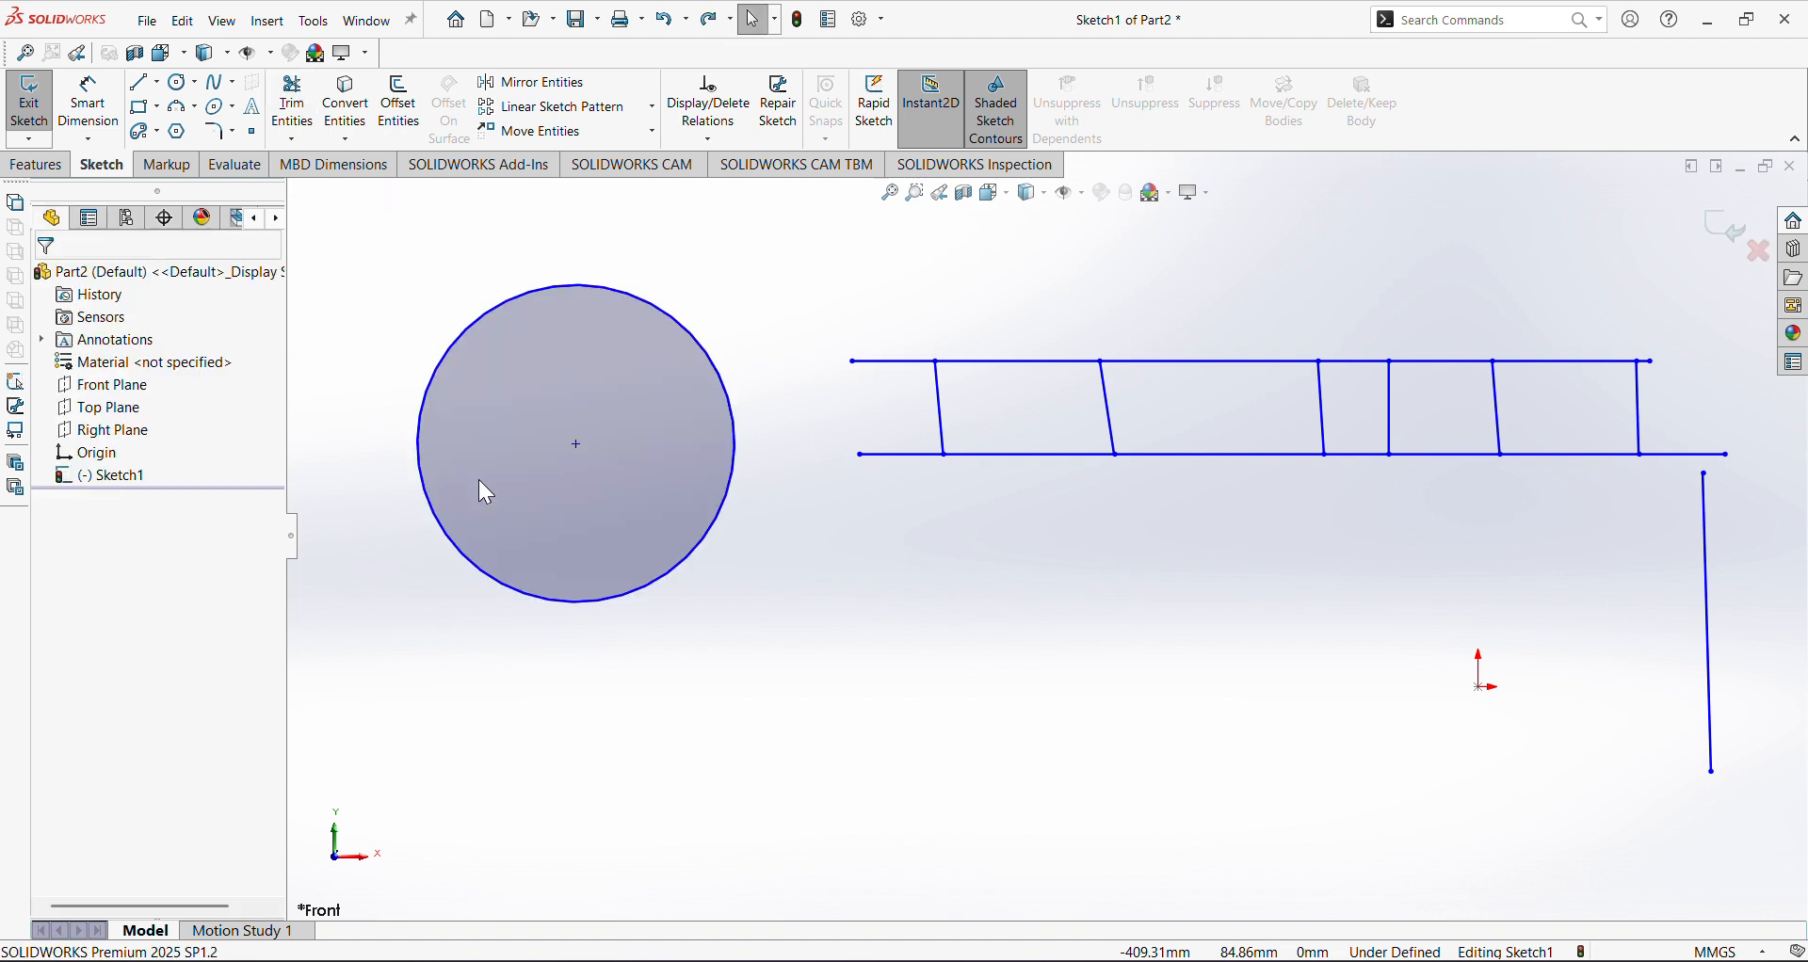
# Turn on Ignore trimming of construction geometry, Power trim the solid circle, try trimming the construction circle, and undo the result
pyautogui.click(301, 120)
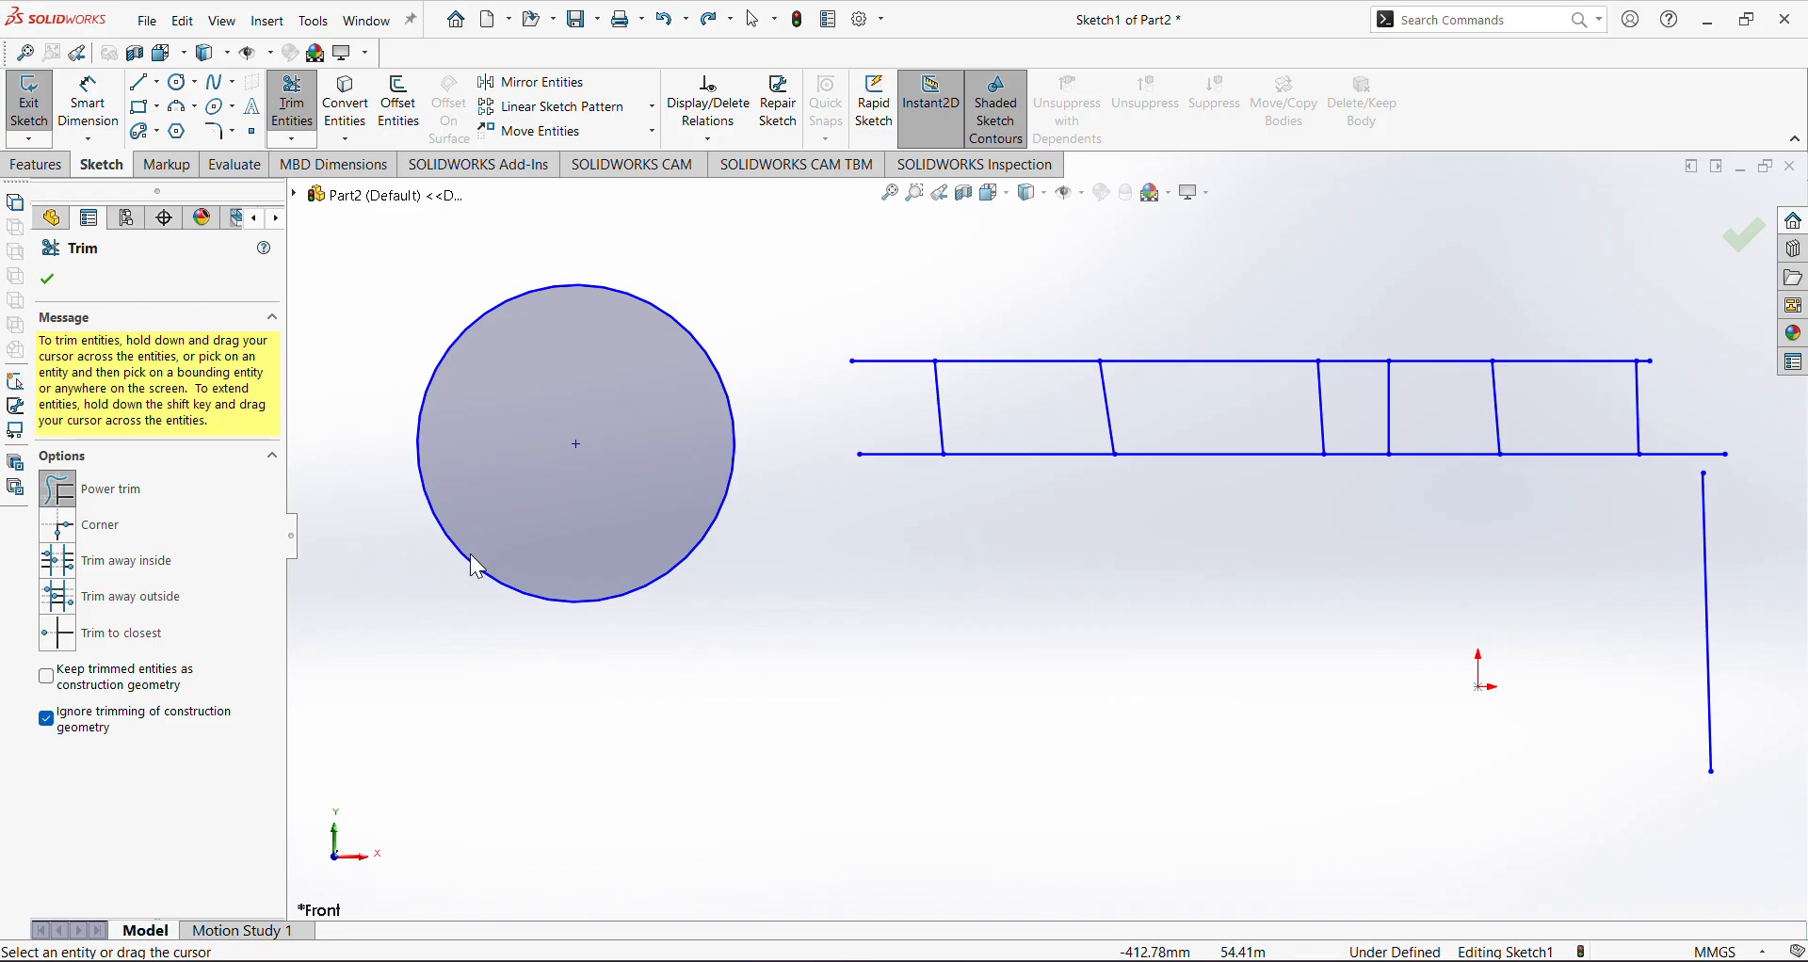
pyautogui.moveTo(473, 572); pyautogui.dragTo(523, 556)
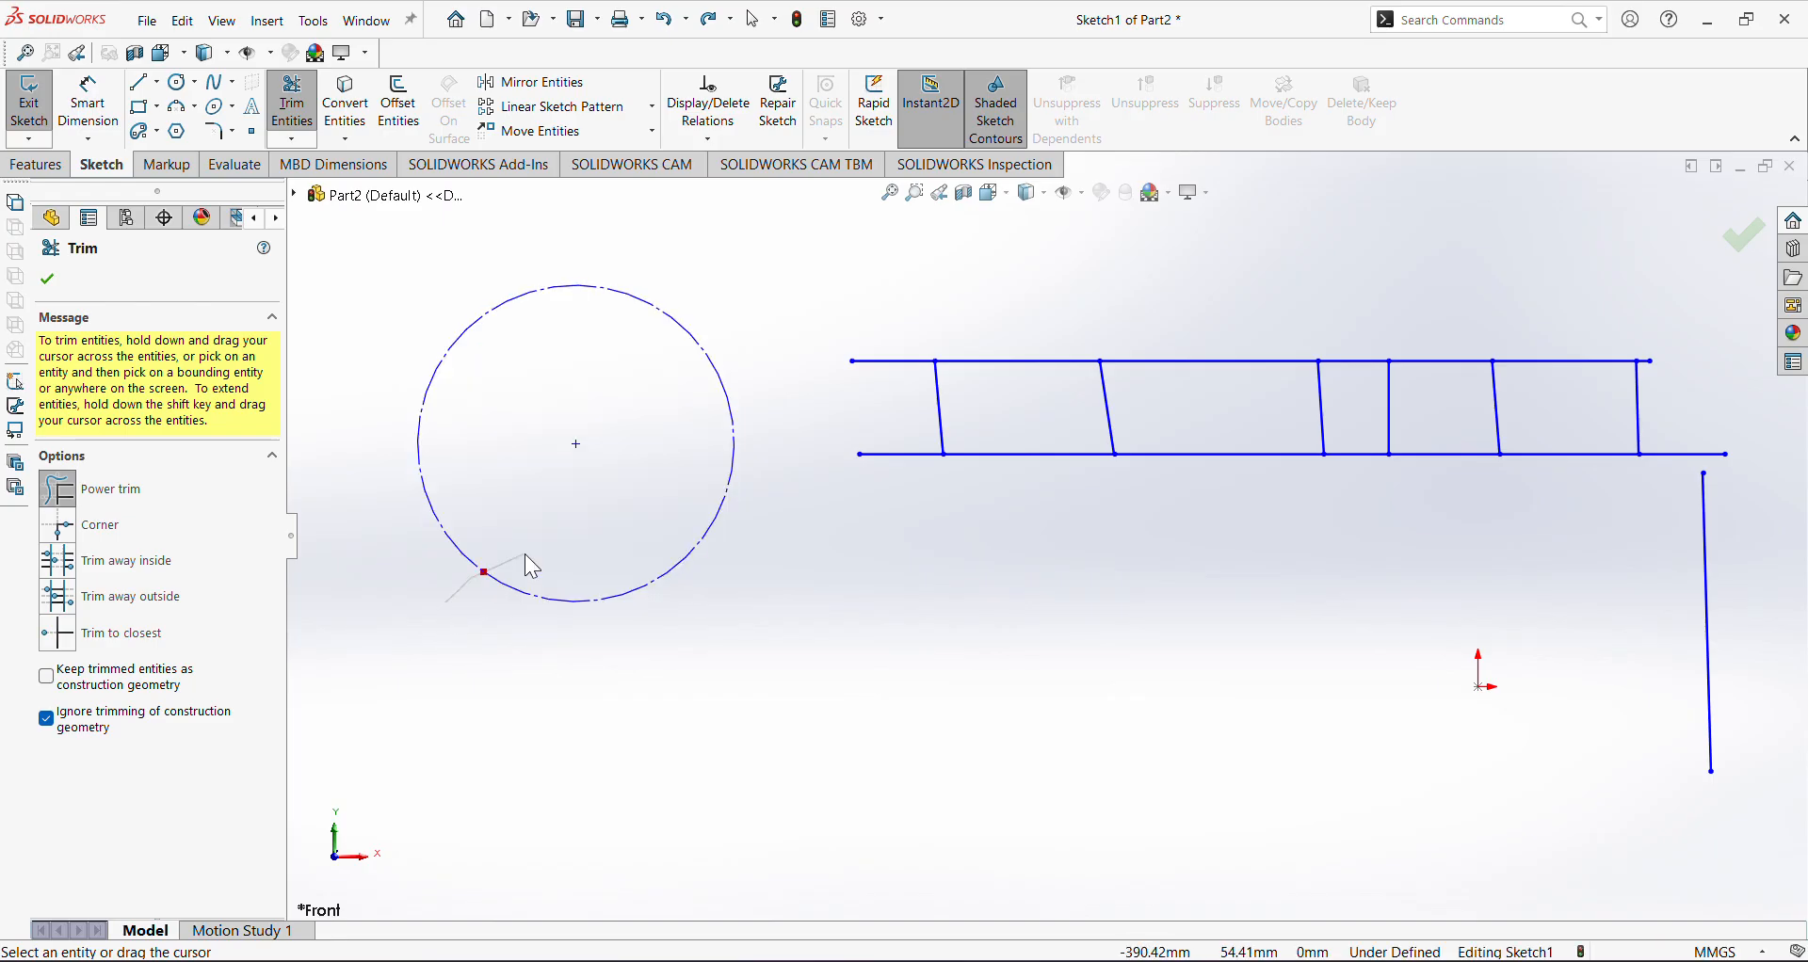
pyautogui.moveTo(472, 427)
pyautogui.mouseDown()
pyautogui.moveTo(585, 500)
pyautogui.moveTo(505, 561)
pyautogui.moveTo(552, 583)
pyautogui.moveTo(655, 528)
pyautogui.mouseUp()
pyautogui.click(47, 279)
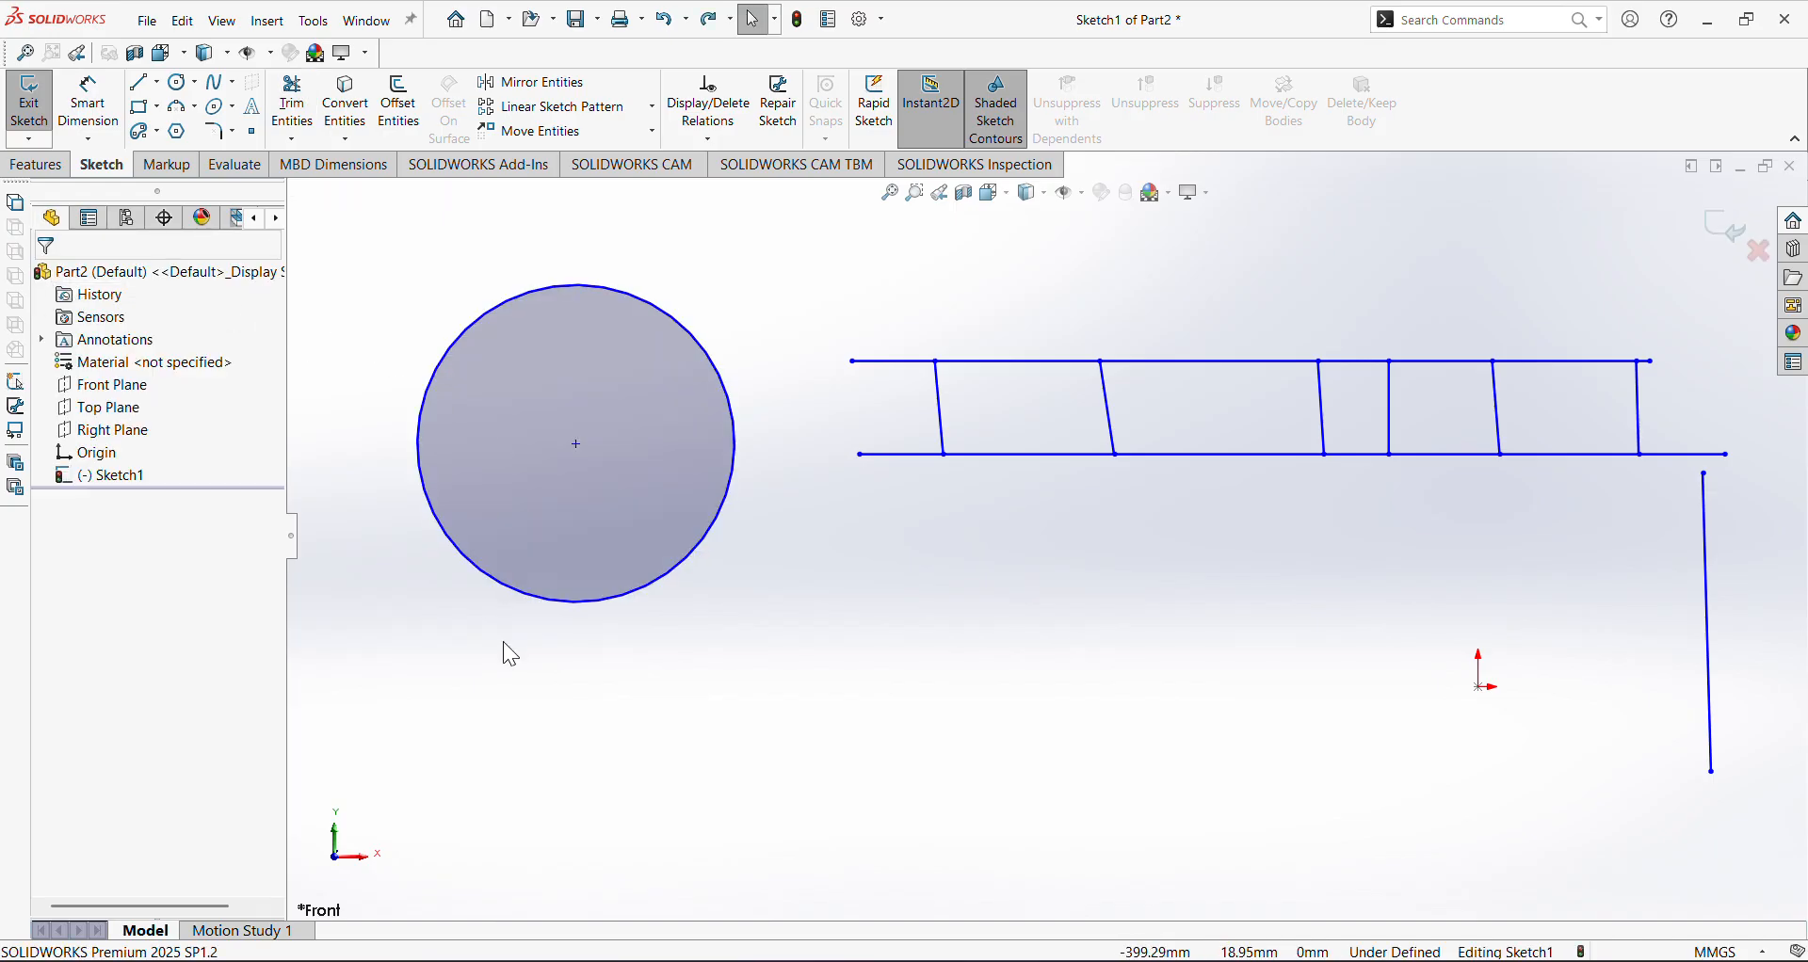
# Turn off Ignore trimming of construction geometry, Power trim across the overlapping circles, and undo the trim
pyautogui.click(292, 102)
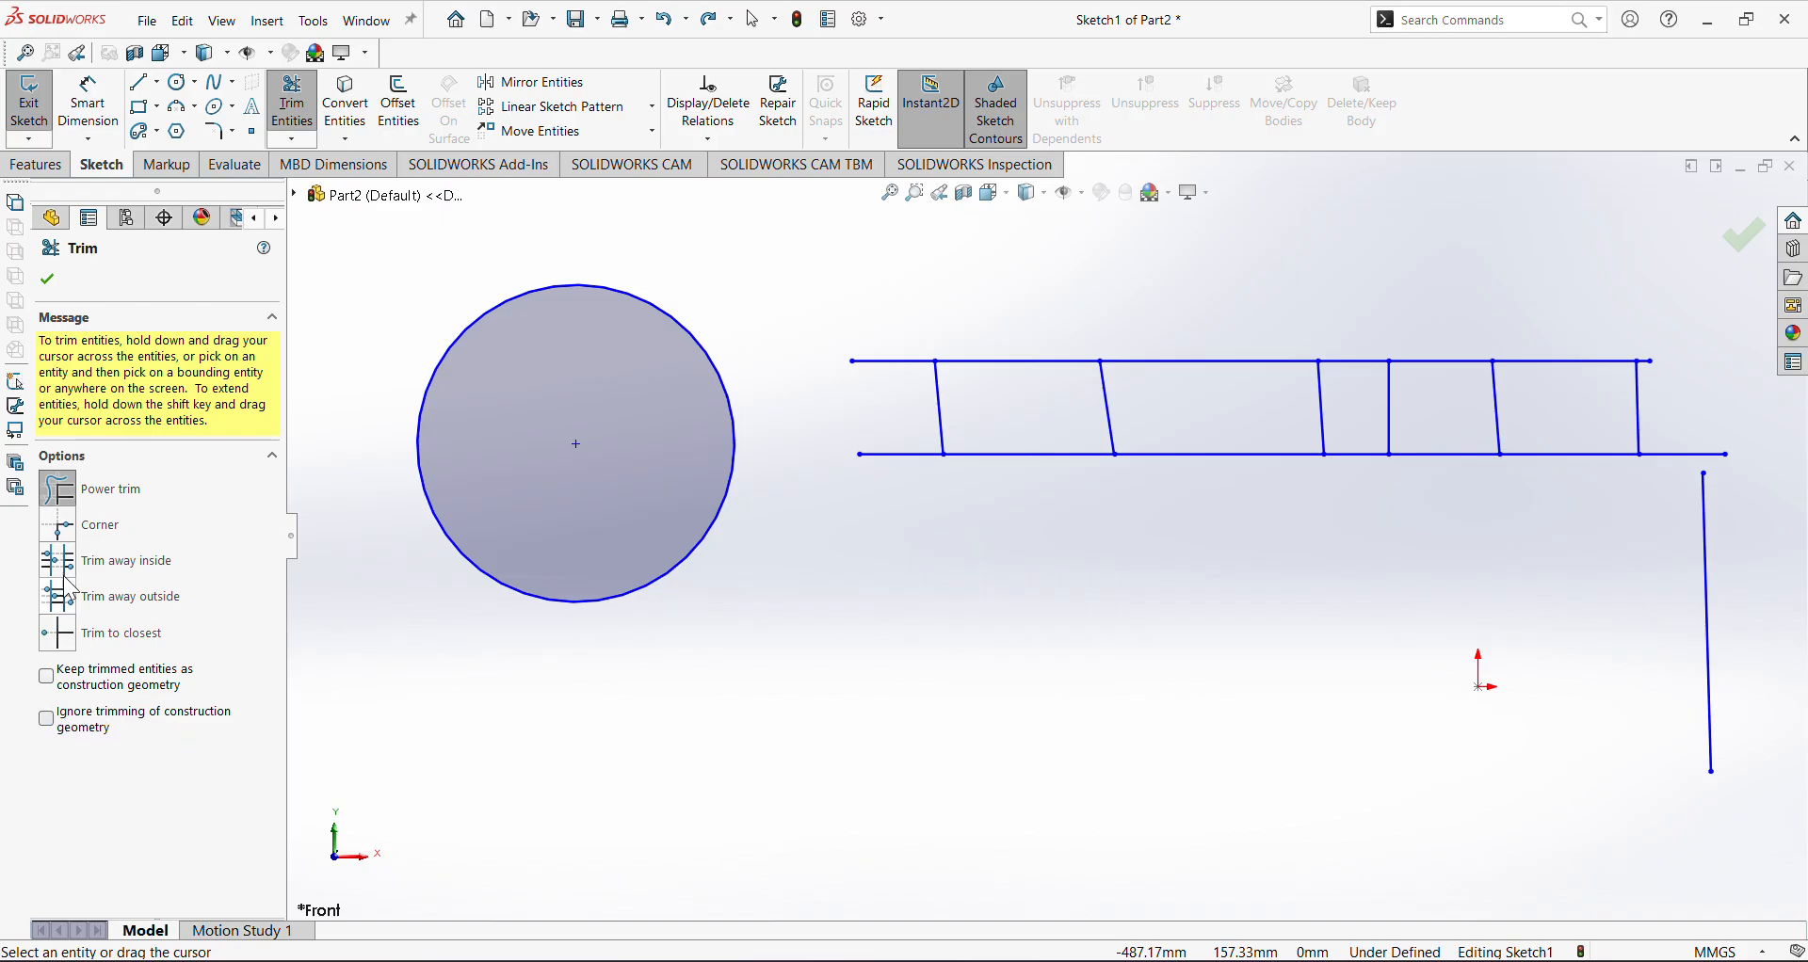
pyautogui.moveTo(427, 572); pyautogui.dragTo(595, 483)
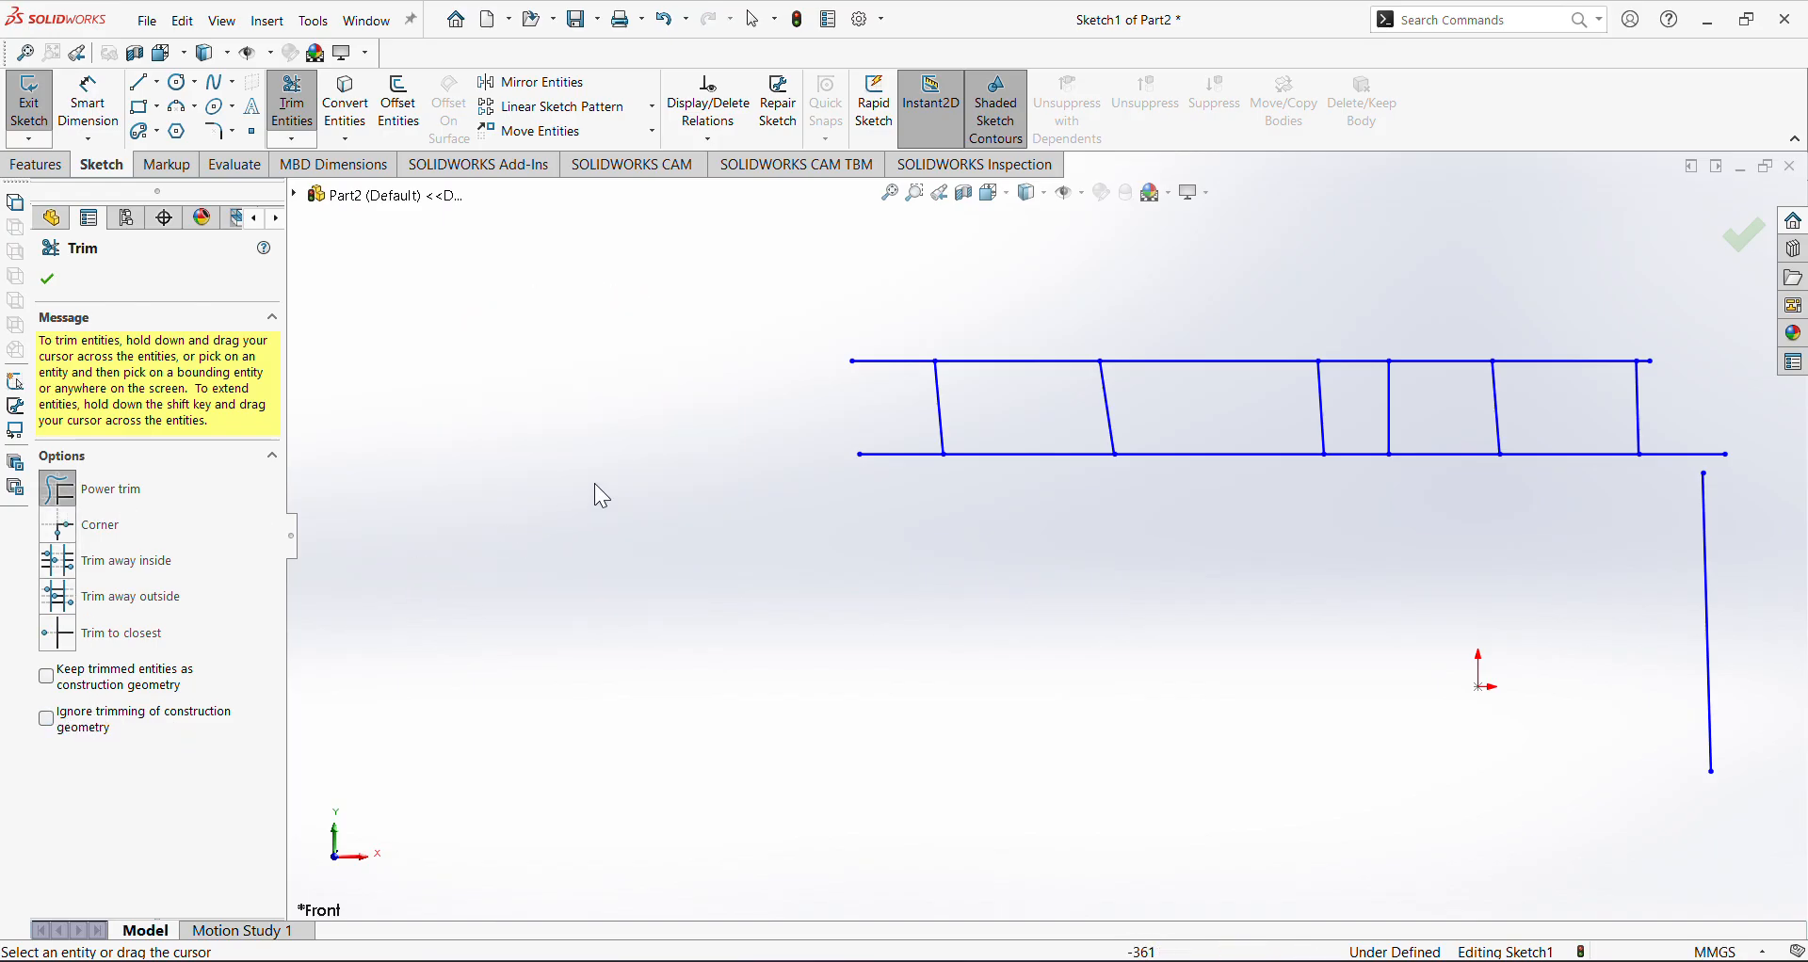
pyautogui.click(48, 276)
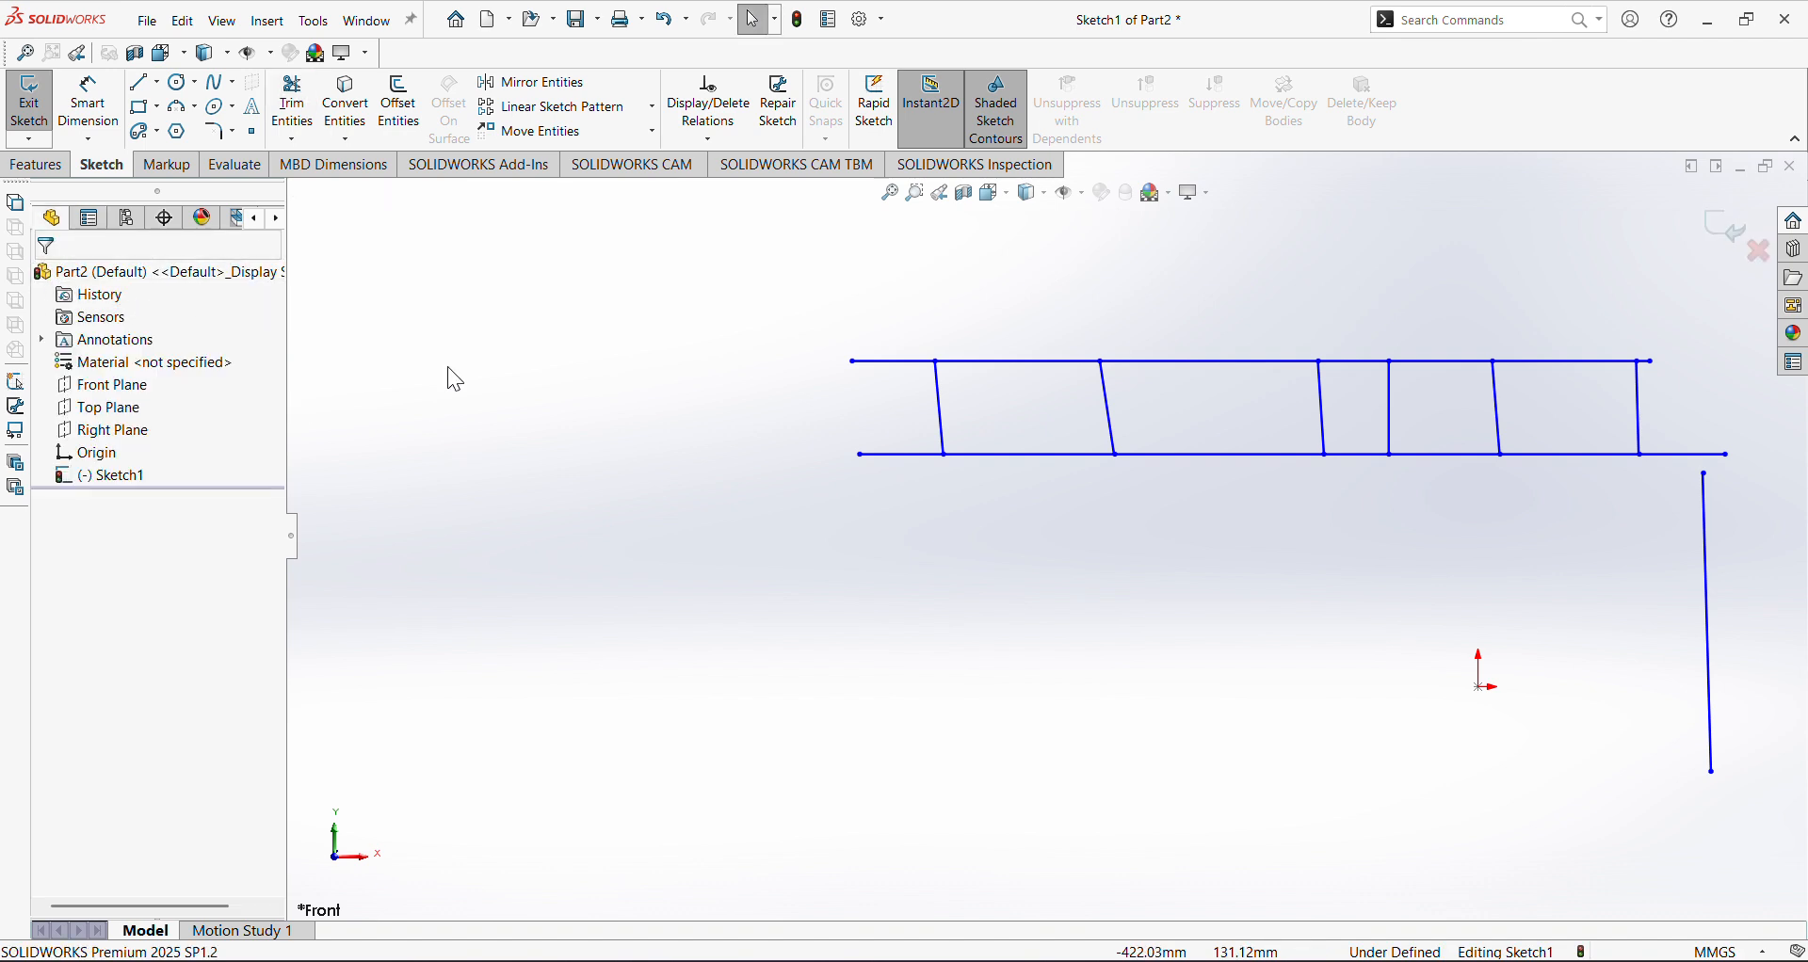
pyautogui.hotkey('ctrl', 'z')
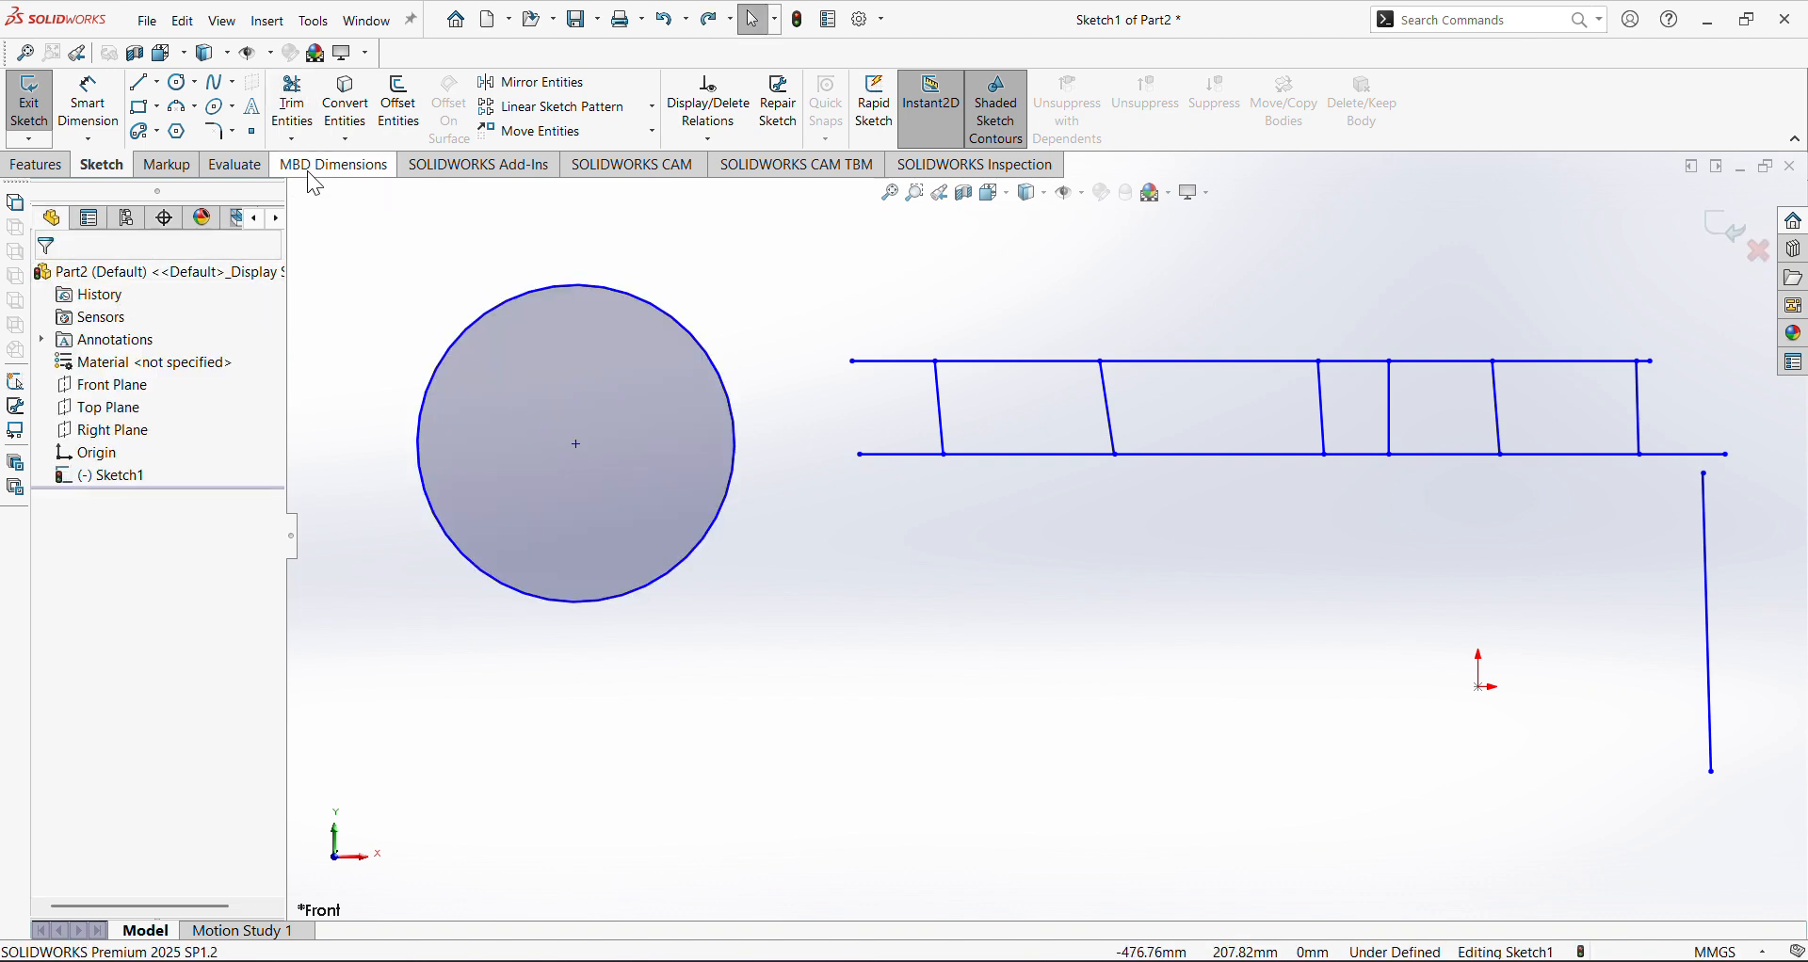
# Power trim the solid circle with Ignore trimming of construction geometry on, and try to trim the construction circle
pyautogui.click(301, 118)
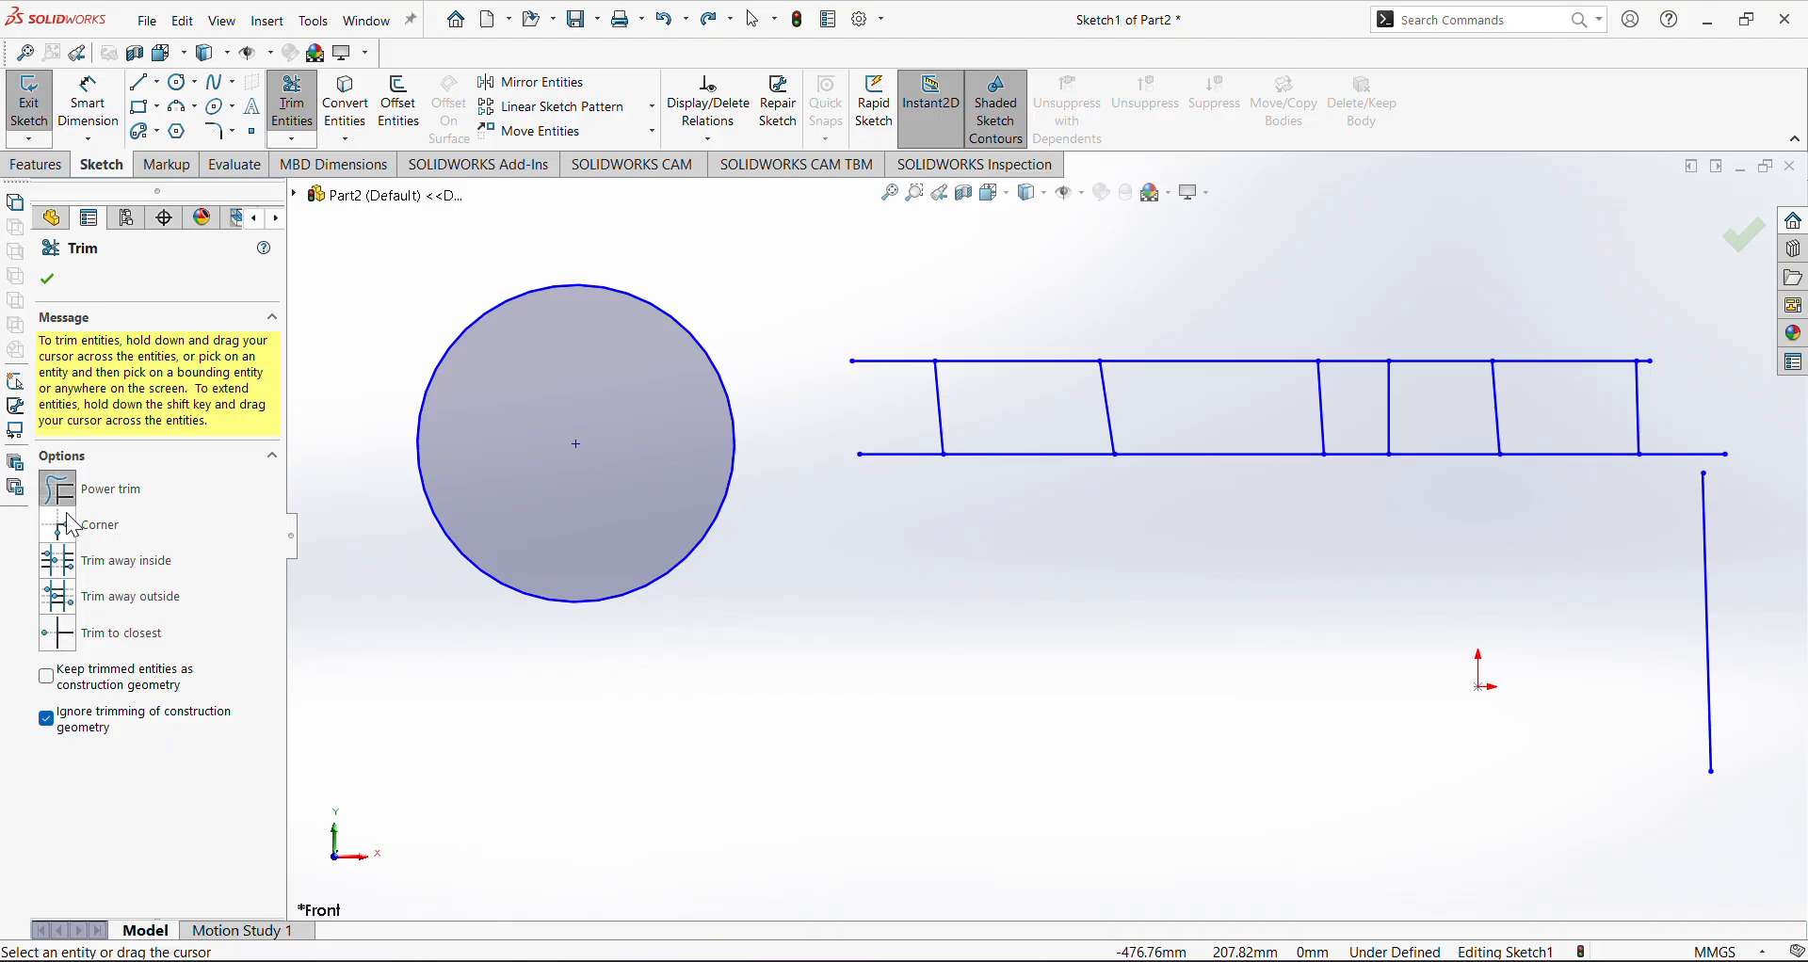
pyautogui.moveTo(417, 643)
pyautogui.mouseDown()
pyautogui.moveTo(496, 586)
pyautogui.moveTo(541, 514)
pyautogui.mouseUp()
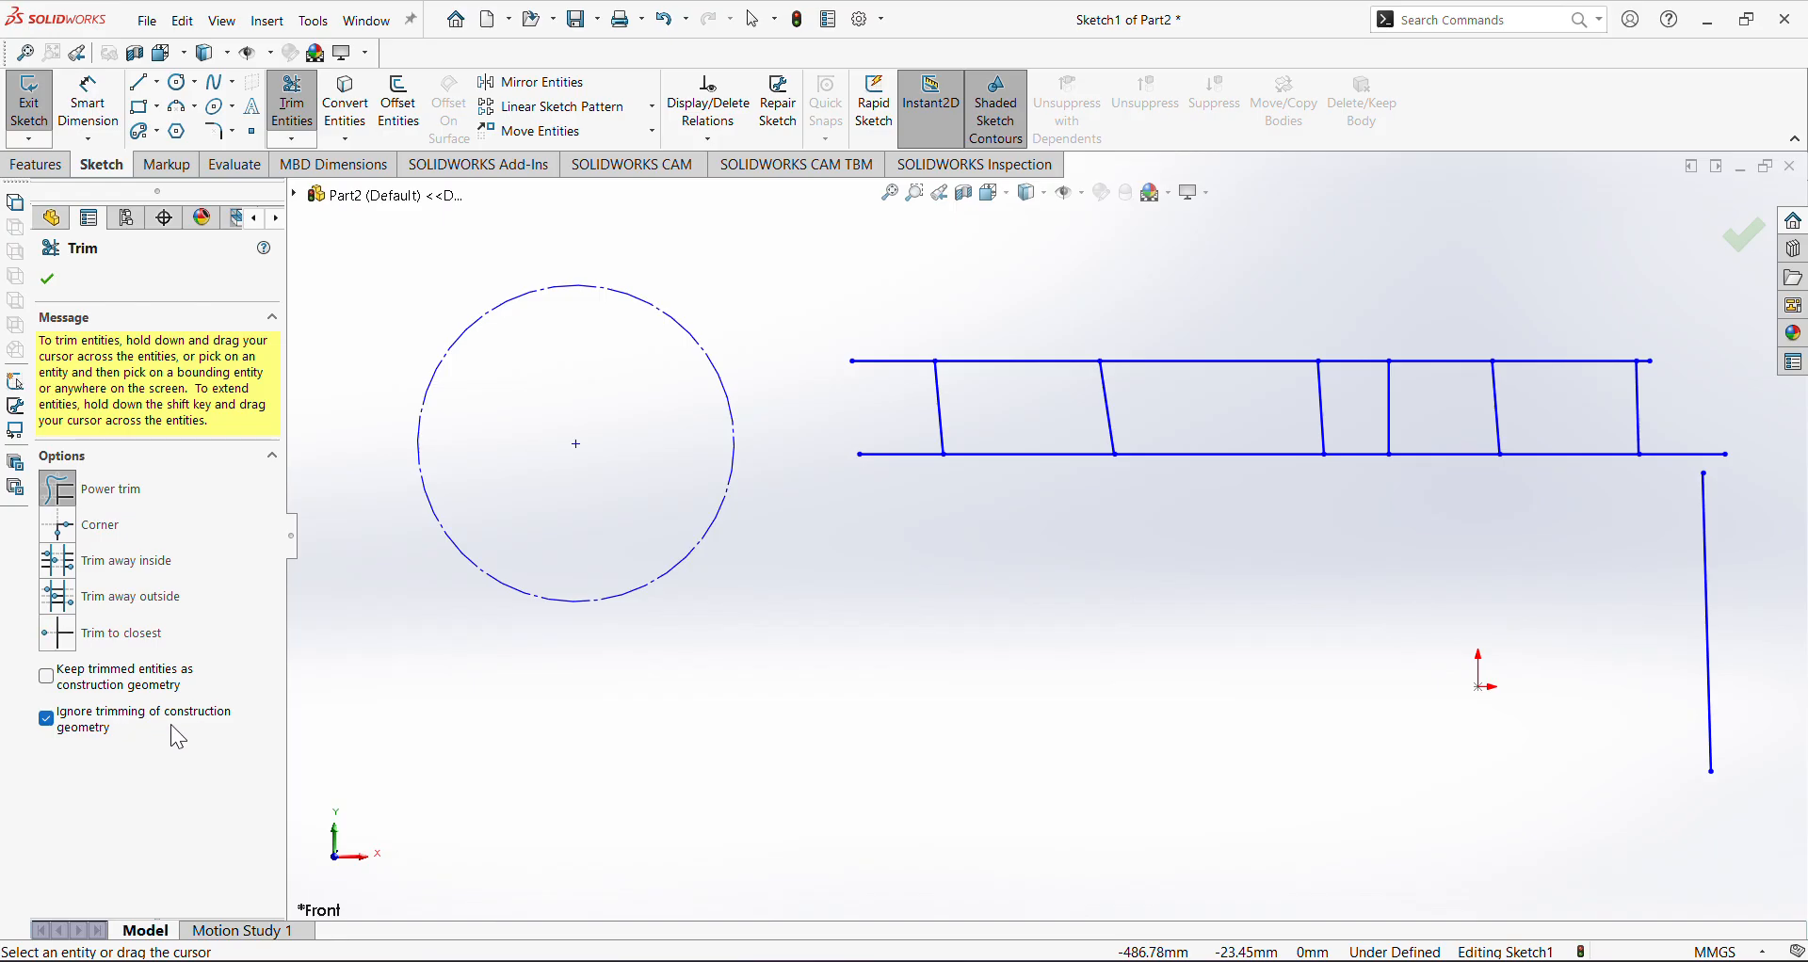
pyautogui.moveTo(466, 678)
pyautogui.mouseDown()
pyautogui.moveTo(582, 428)
pyautogui.moveTo(593, 444)
pyautogui.mouseUp()
pyautogui.moveTo(783, 617)
pyautogui.mouseDown()
pyautogui.moveTo(648, 410)
pyautogui.moveTo(561, 427)
pyautogui.moveTo(564, 461)
pyautogui.mouseUp()
pyautogui.click(48, 281)
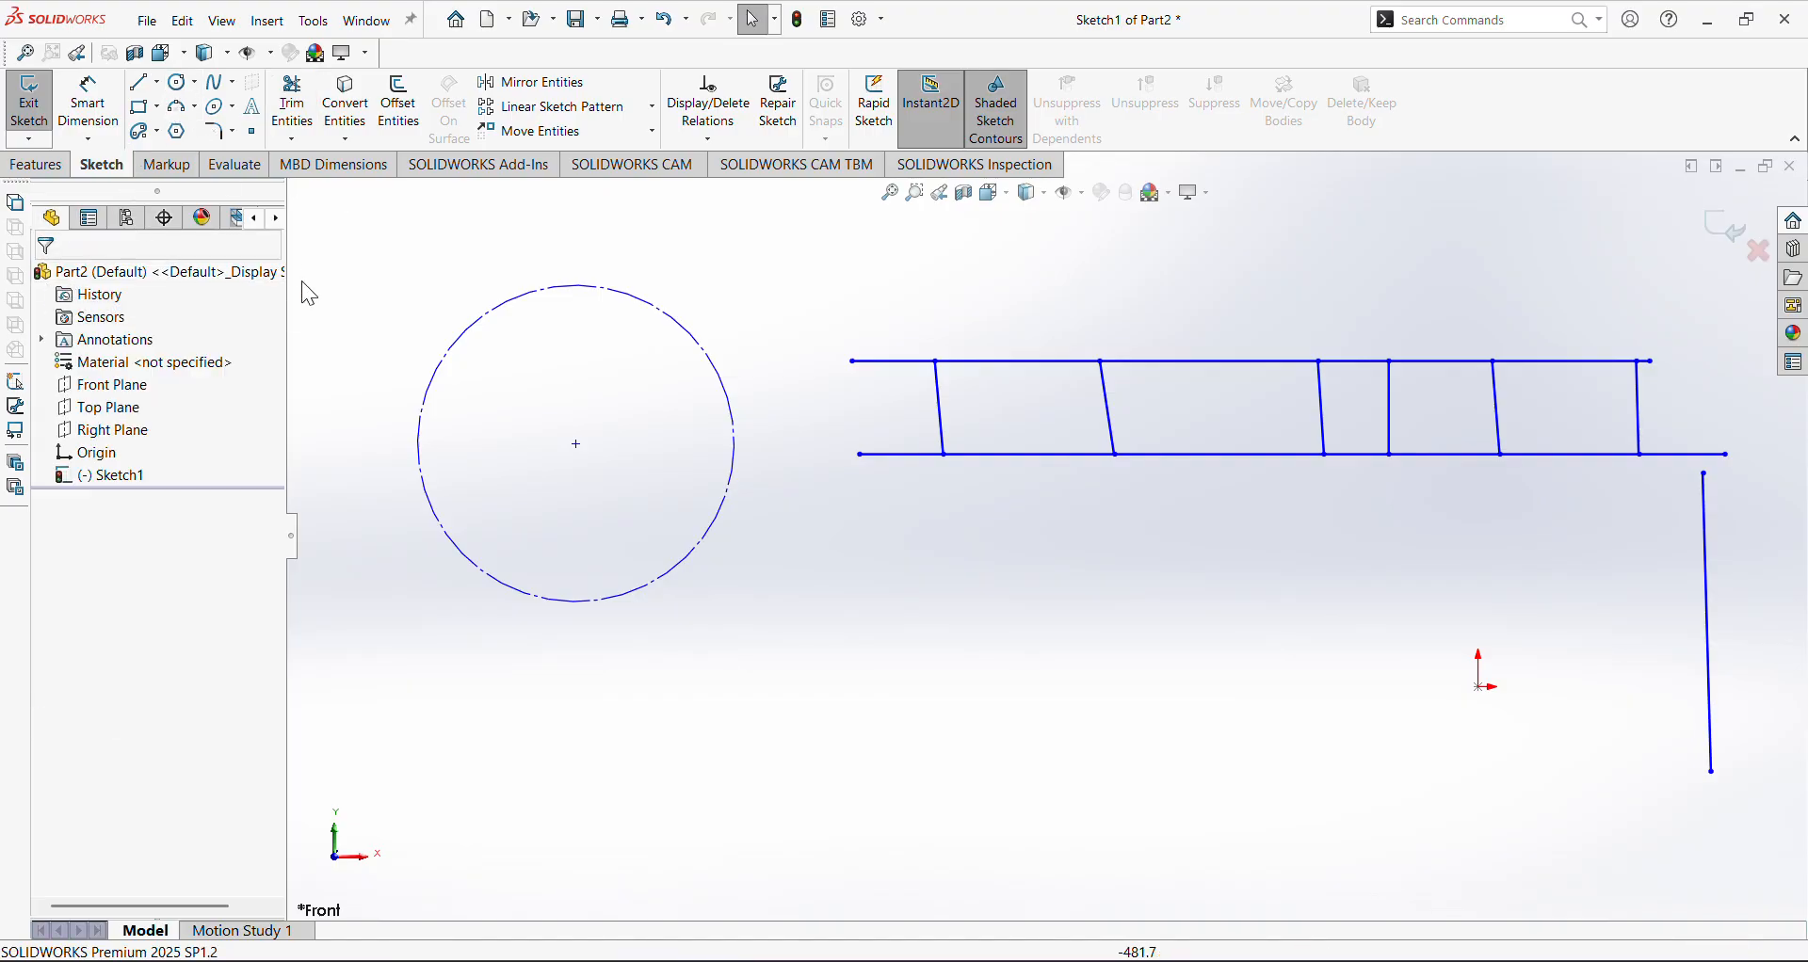
# Undo the last trim, and remove the solid circle with Trim to closest, with Ignore trimming of construction geometry off
pyautogui.hotkey('ctrl', 'z')
pyautogui.click(292, 105)
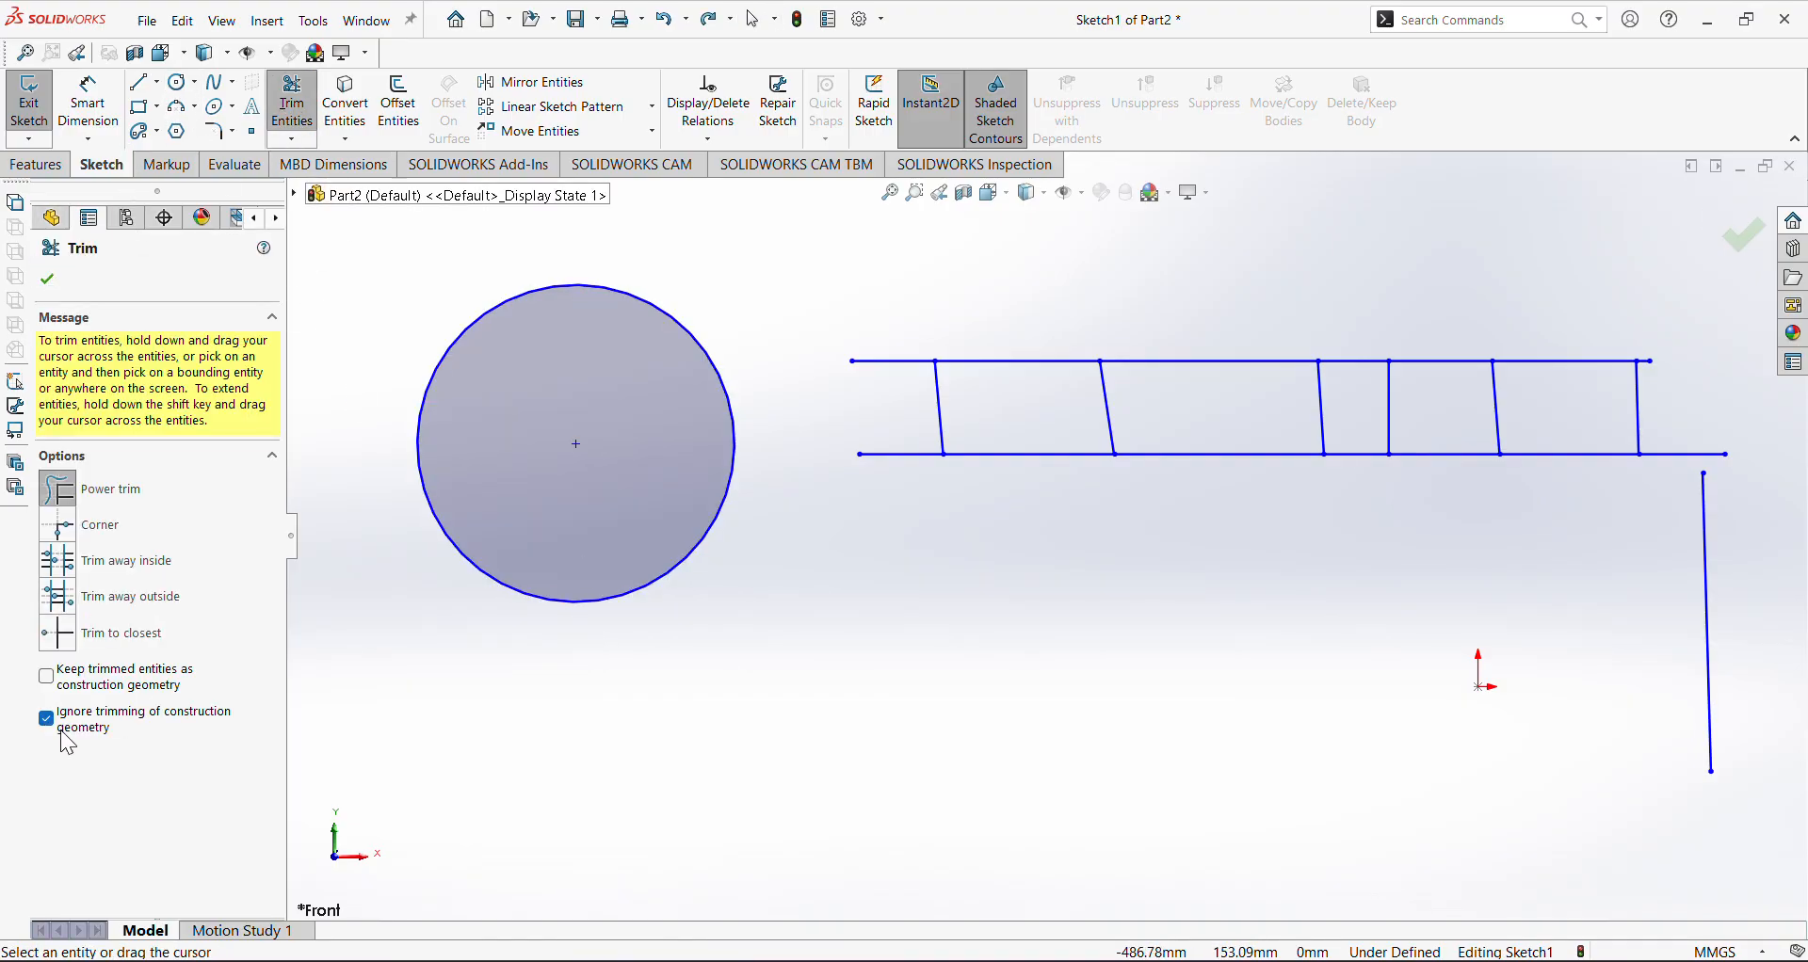
pyautogui.click(68, 644)
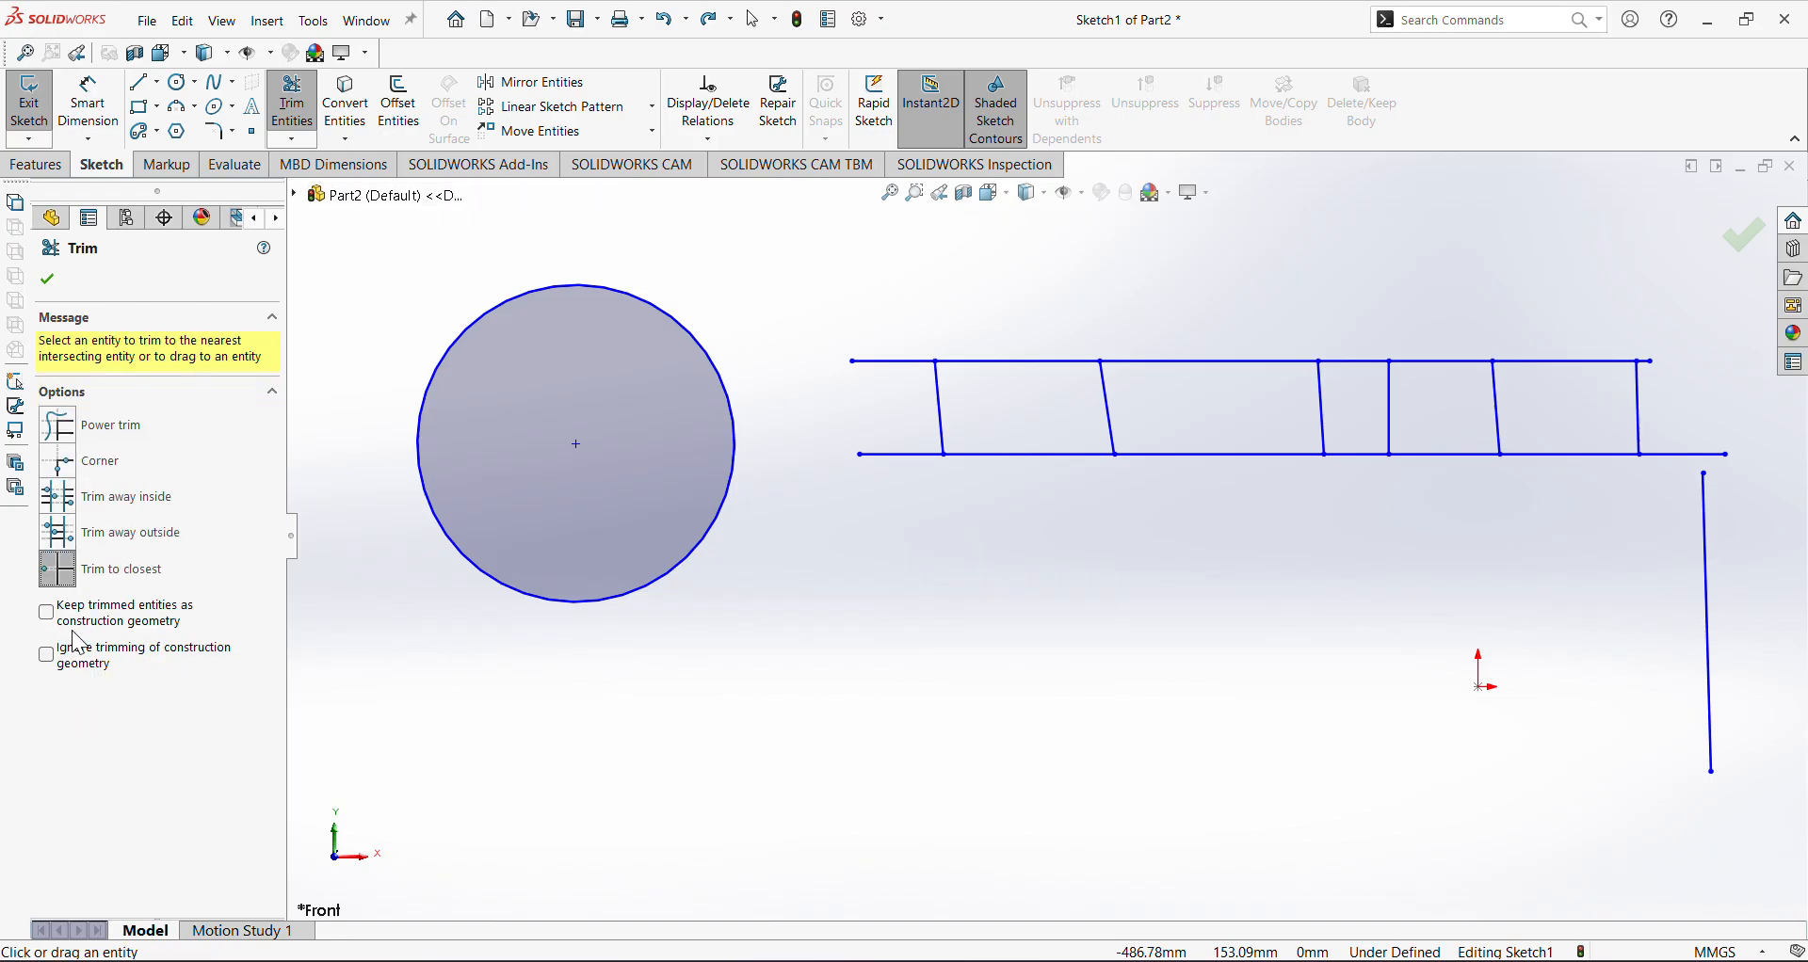
pyautogui.click(486, 586)
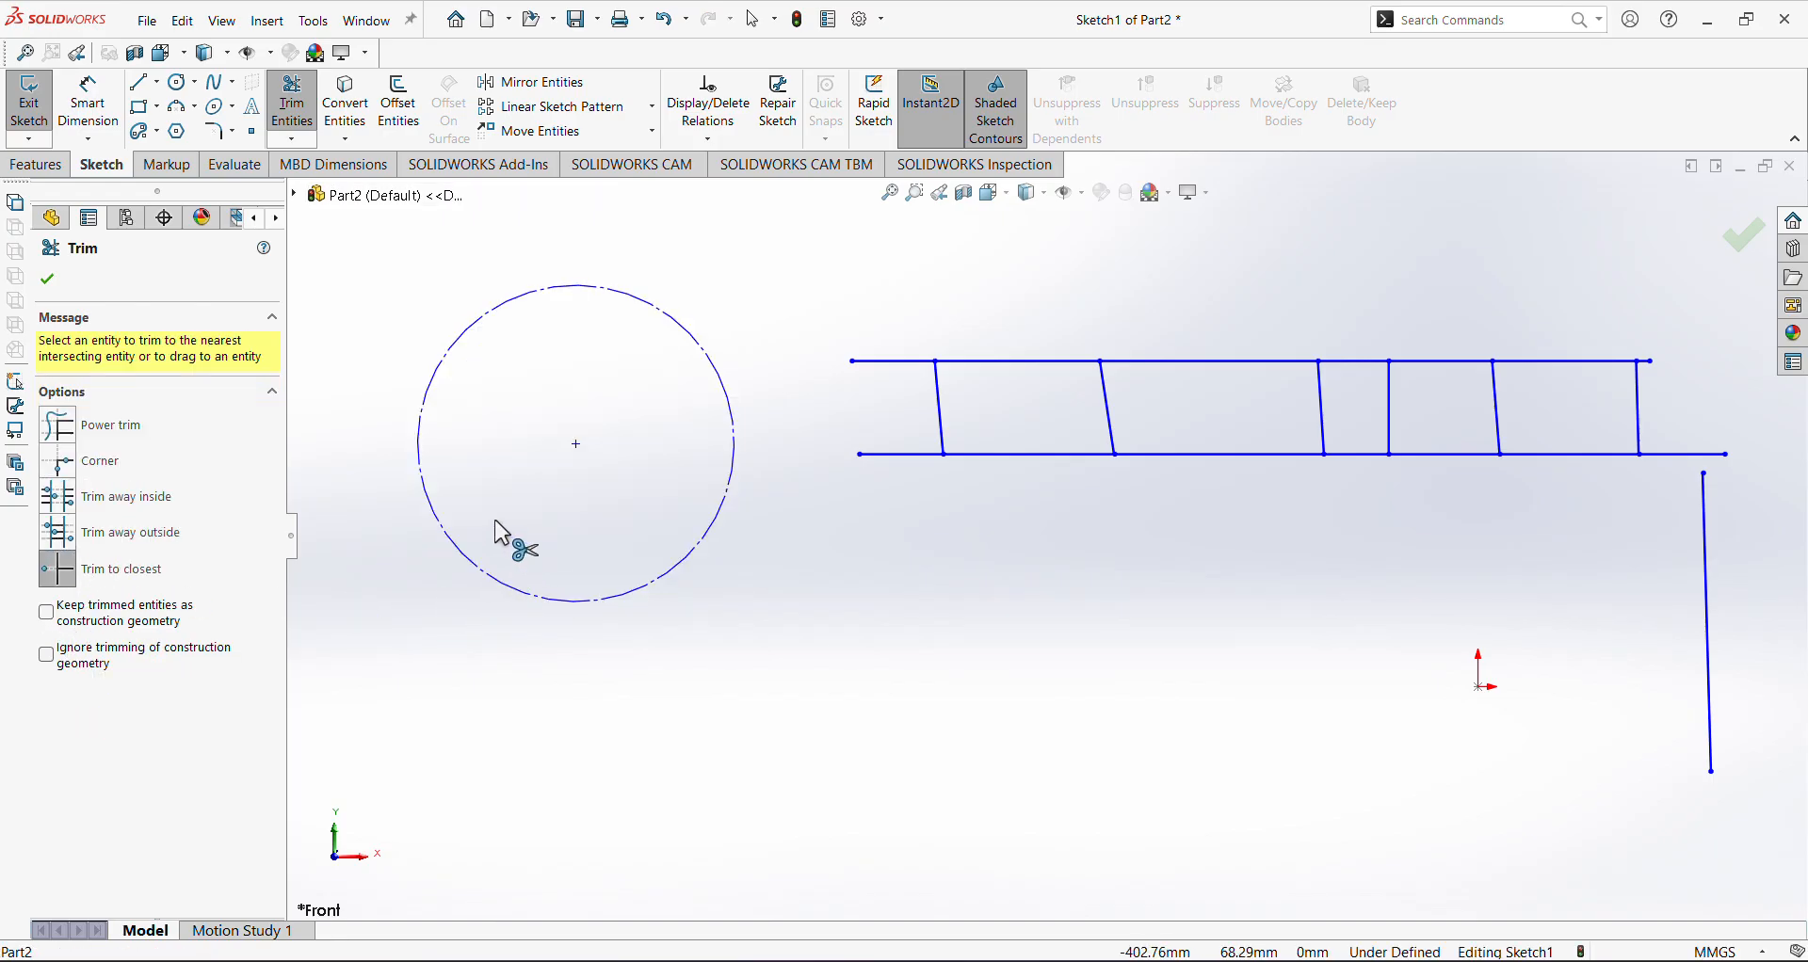
pyautogui.click(49, 280)
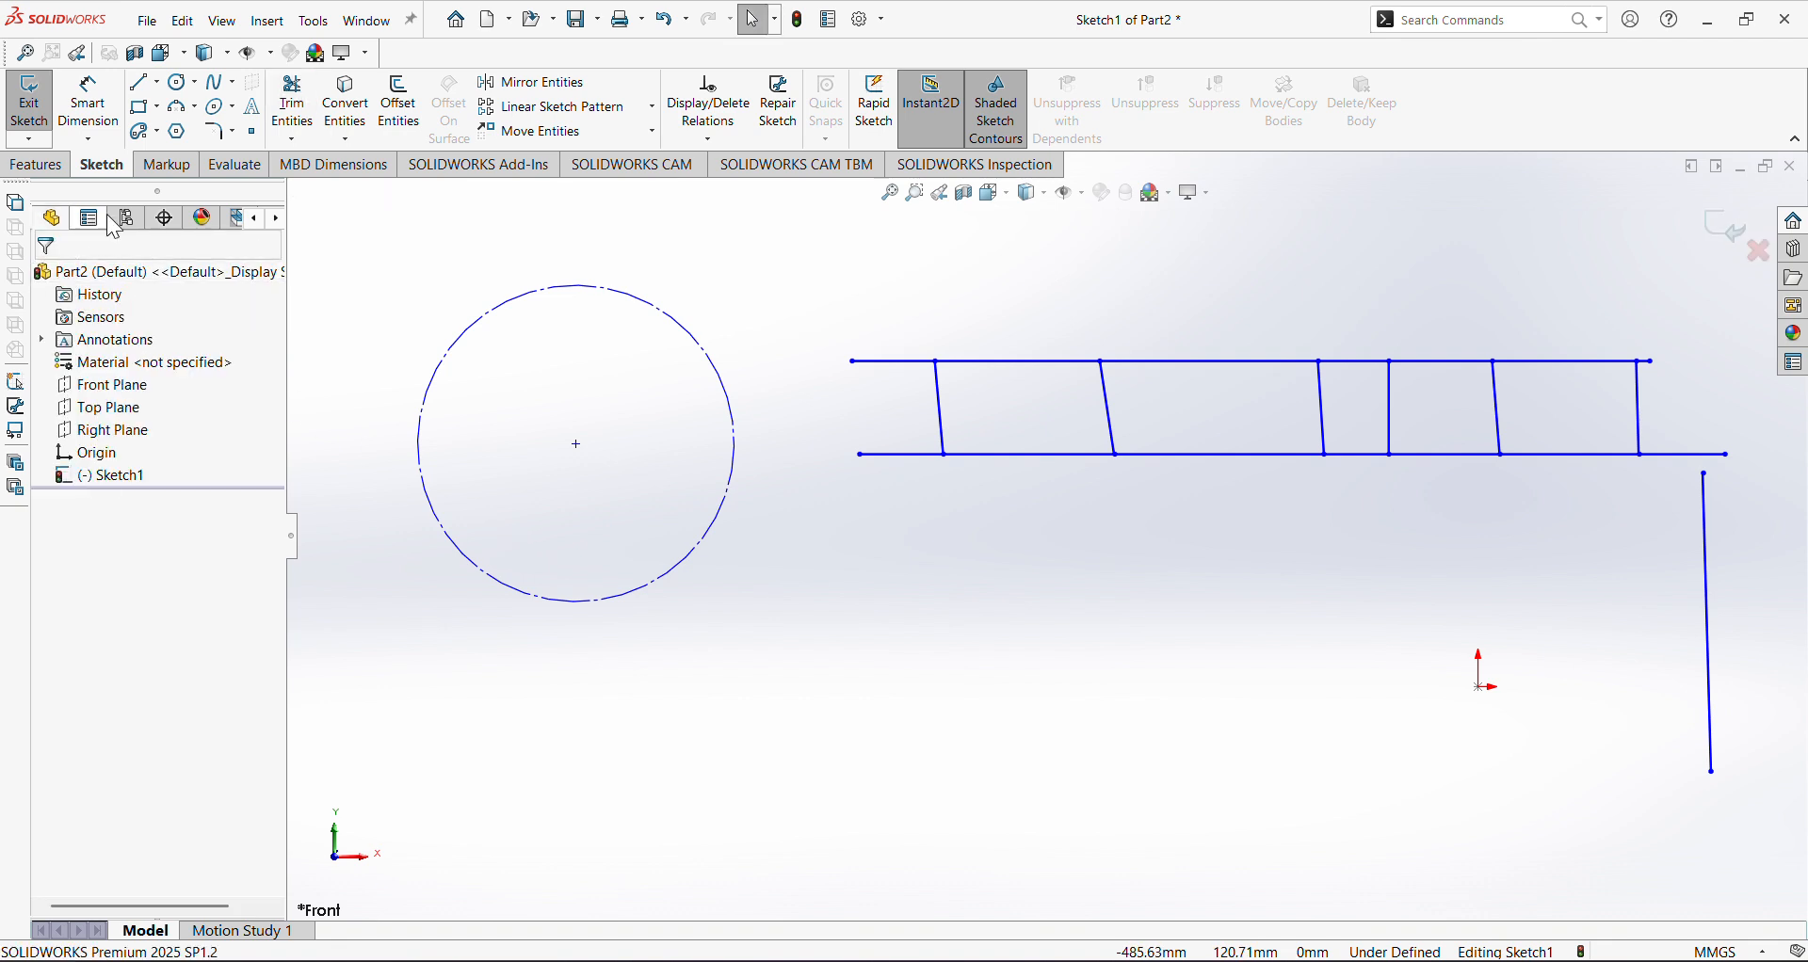
# Sketch three concentric circles of about 65 mm radius over the construction circle, and box-select the overlapping circles to check them
pyautogui.click(178, 82)
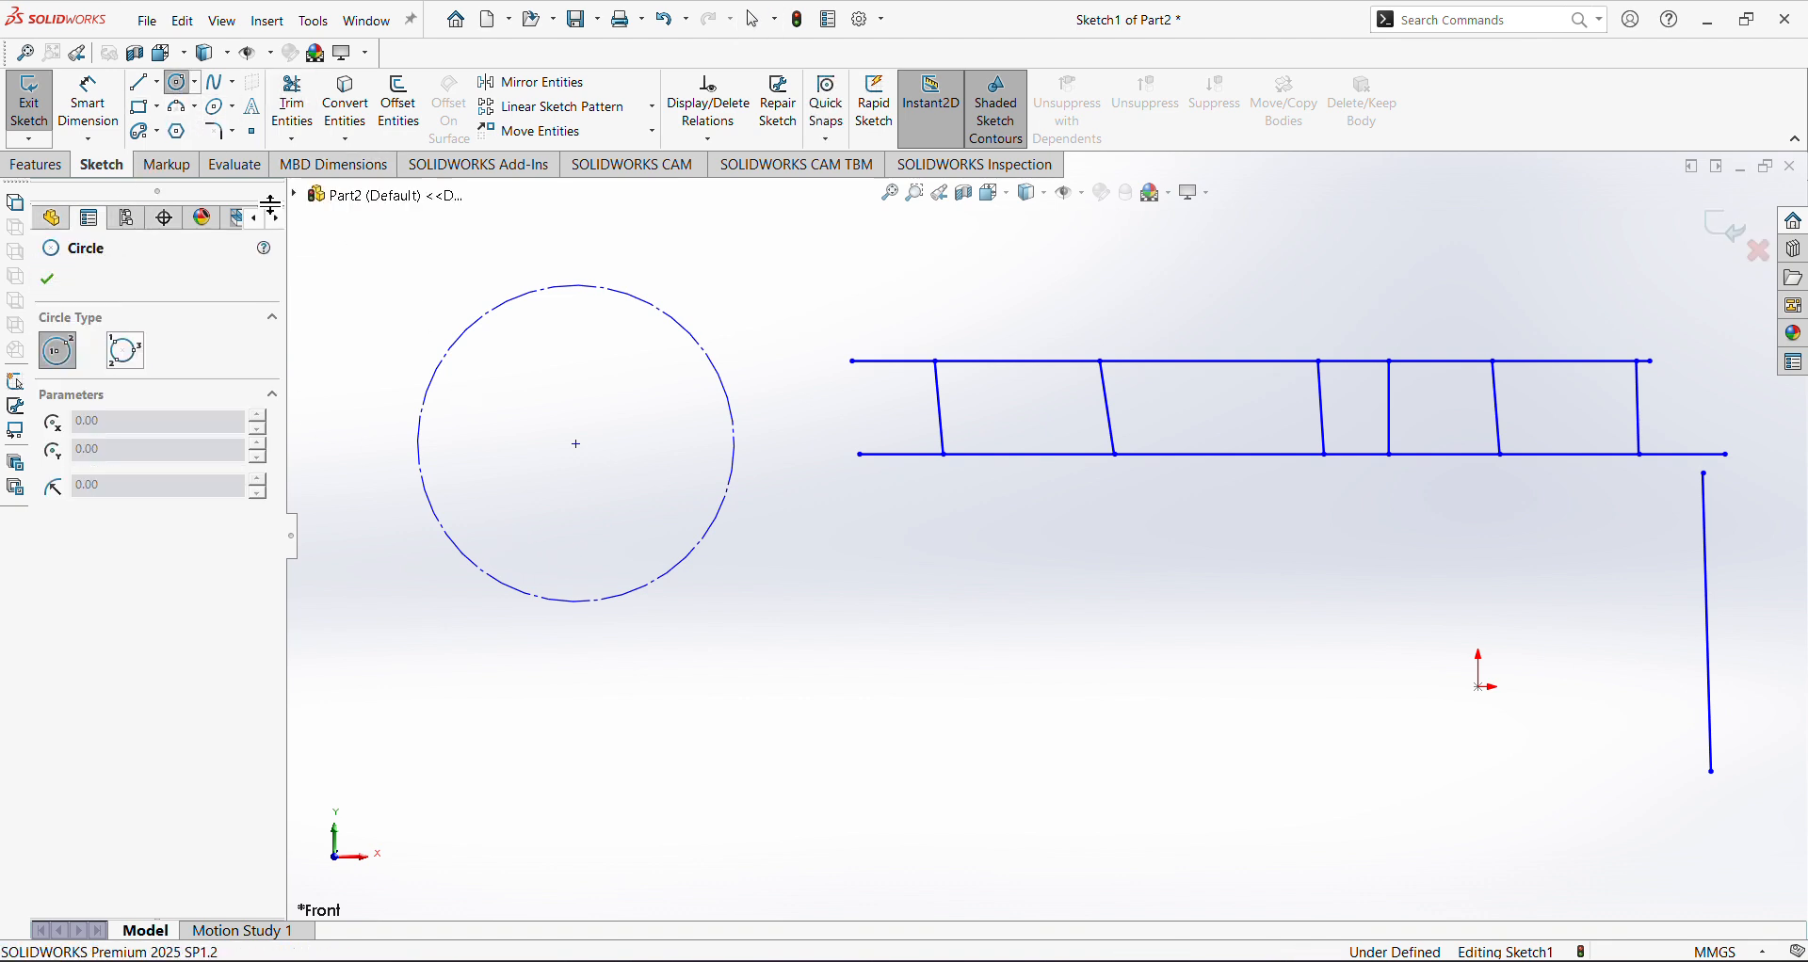
pyautogui.click(577, 445)
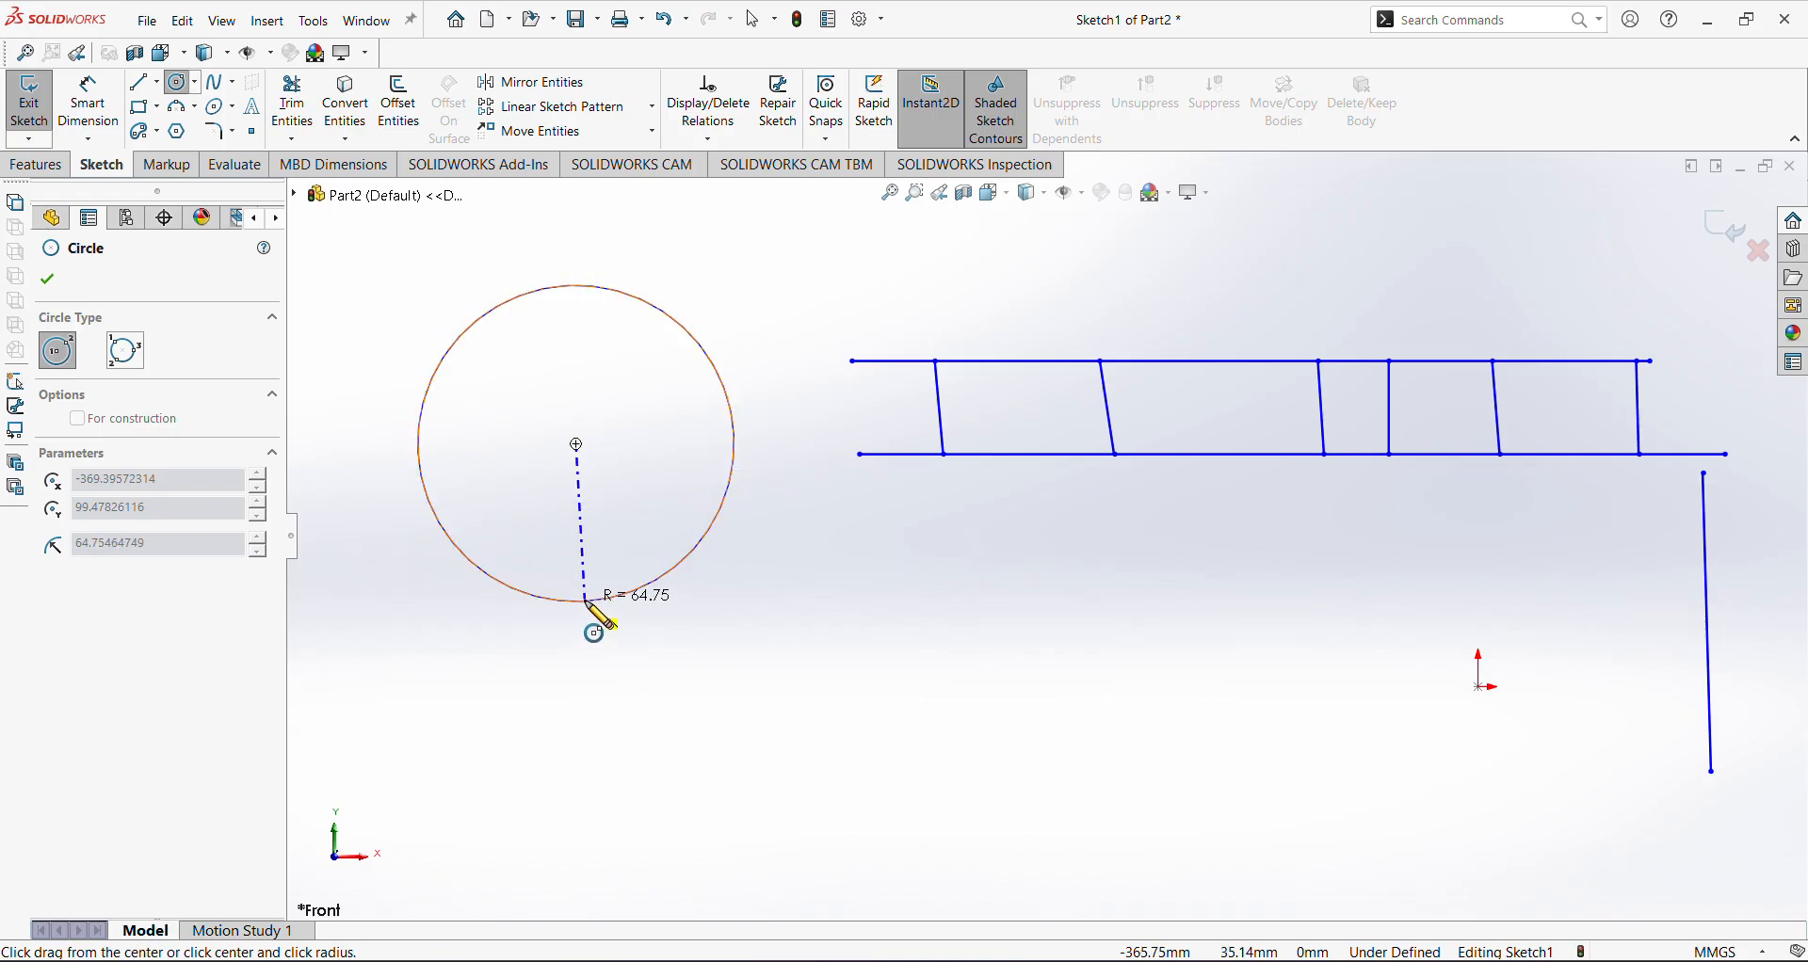
pyautogui.click(580, 603)
pyautogui.click(577, 444)
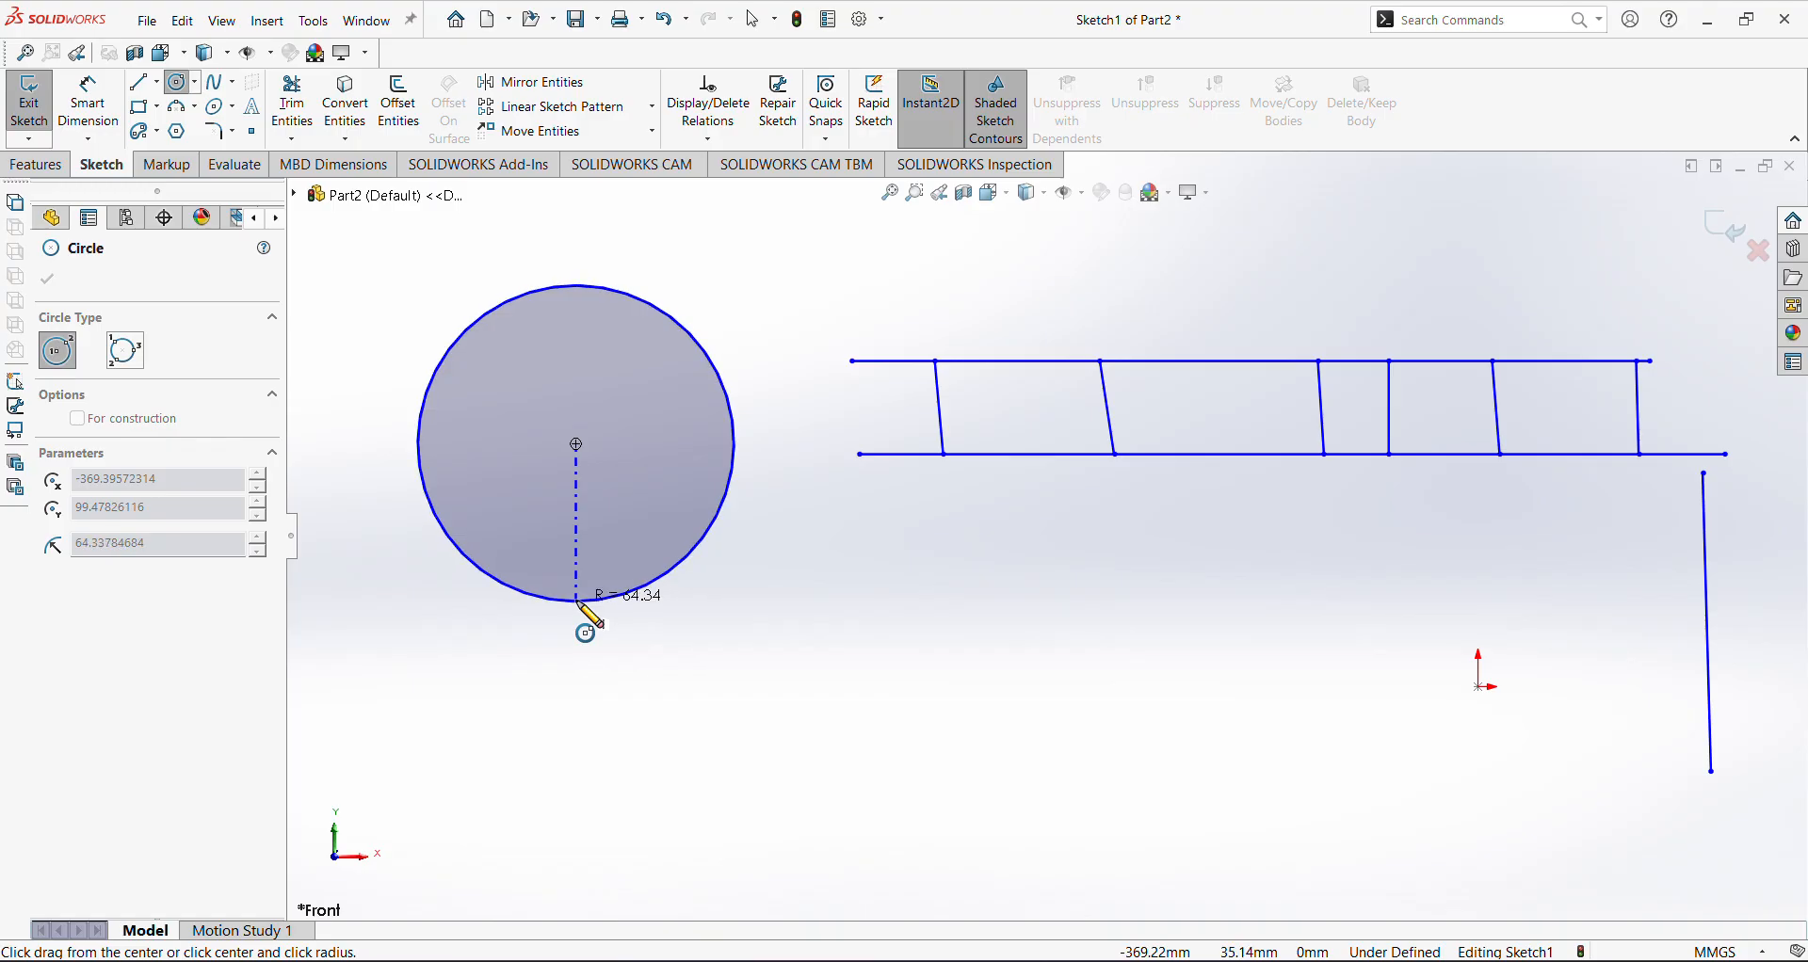
pyautogui.click(578, 604)
pyautogui.click(578, 445)
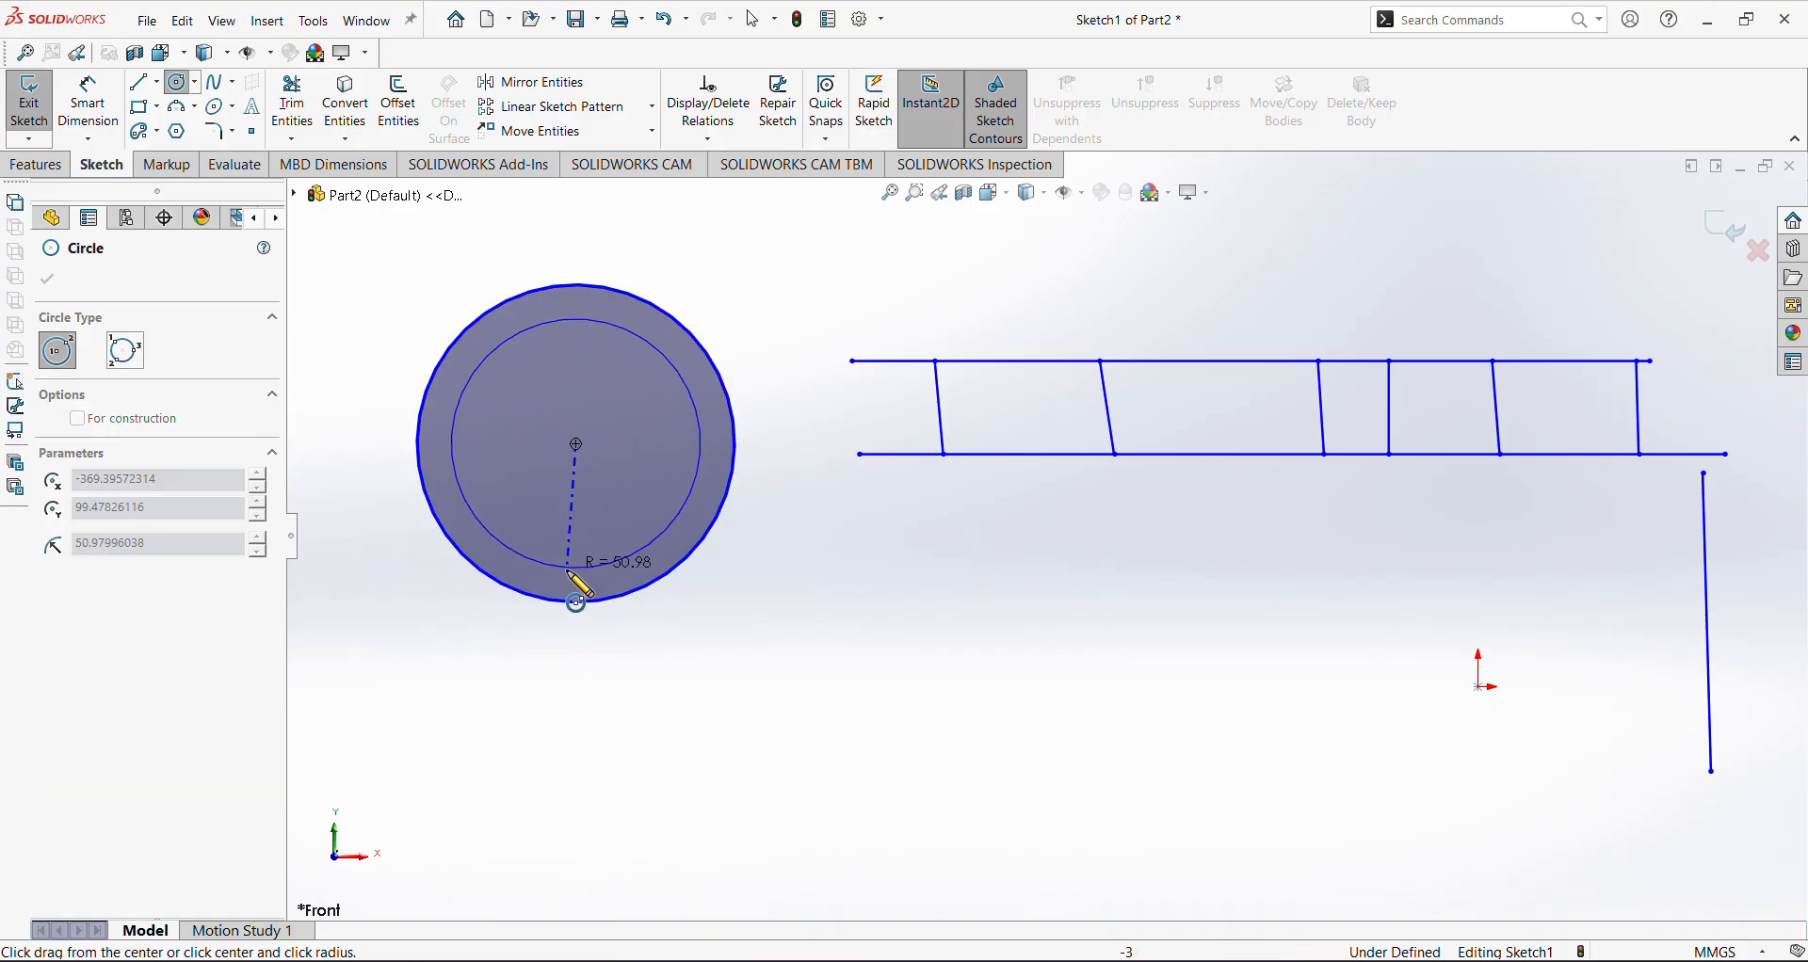
pyautogui.click(577, 603)
pyautogui.rightClick(576, 602)
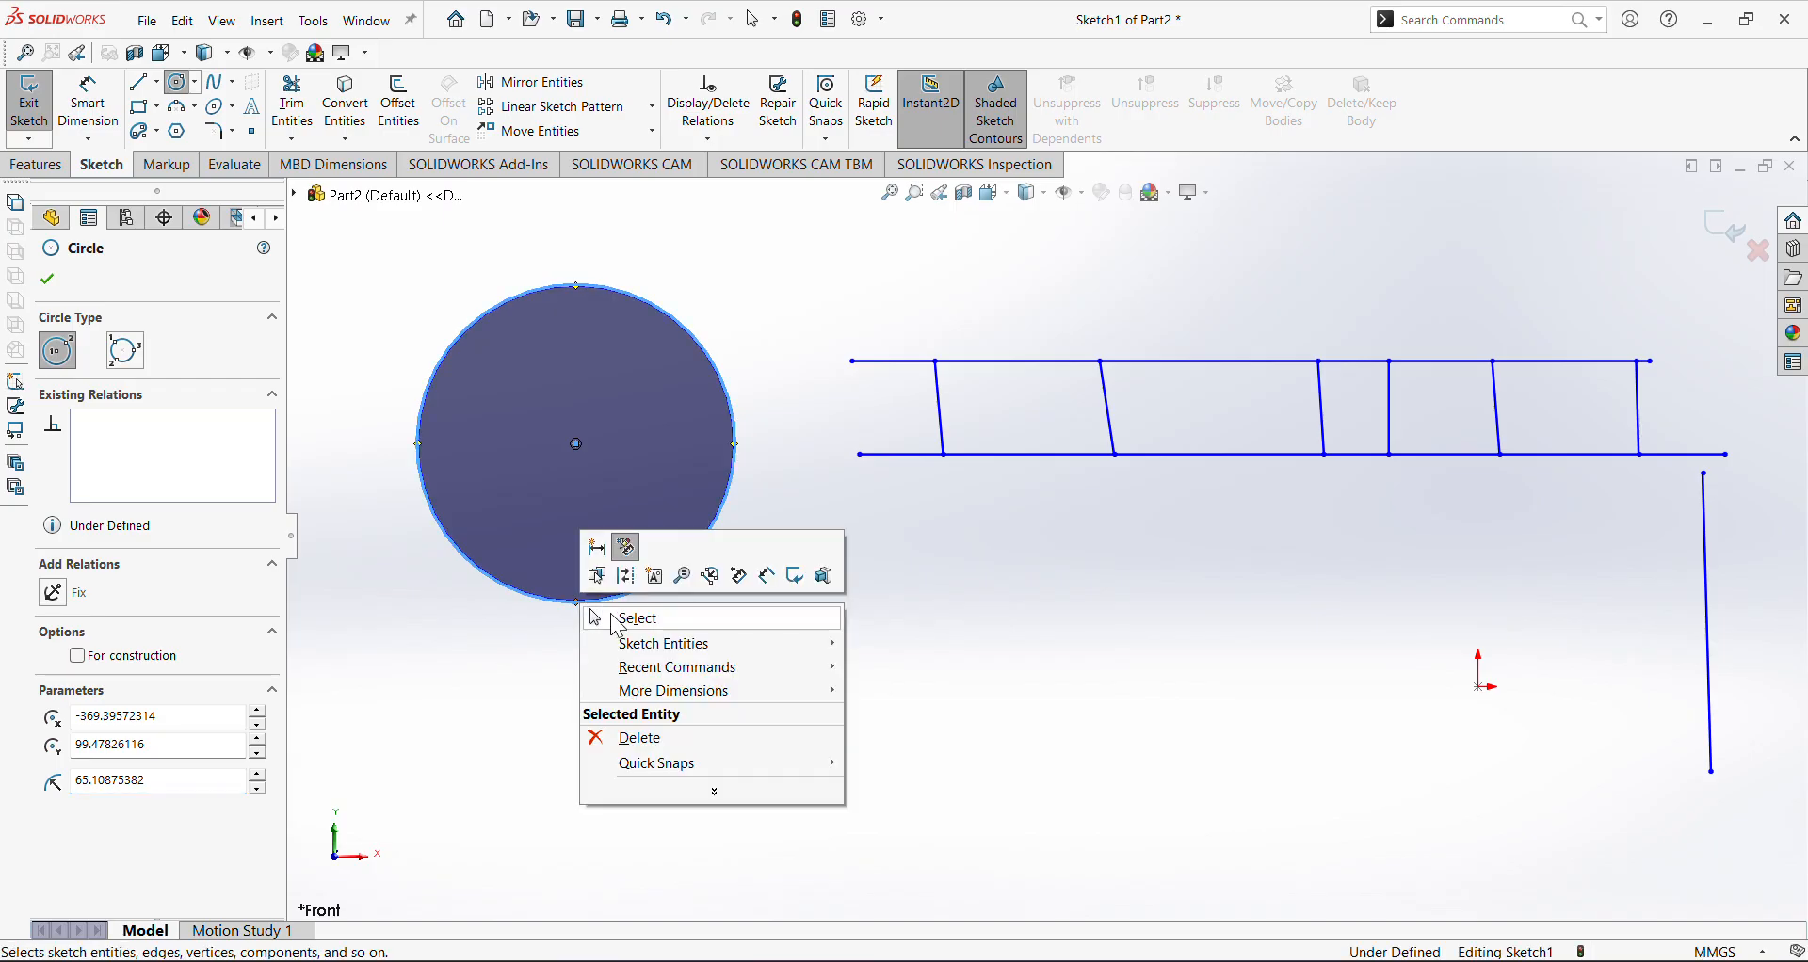
pyautogui.click(622, 615)
pyautogui.moveTo(686, 690); pyautogui.dragTo(577, 508)
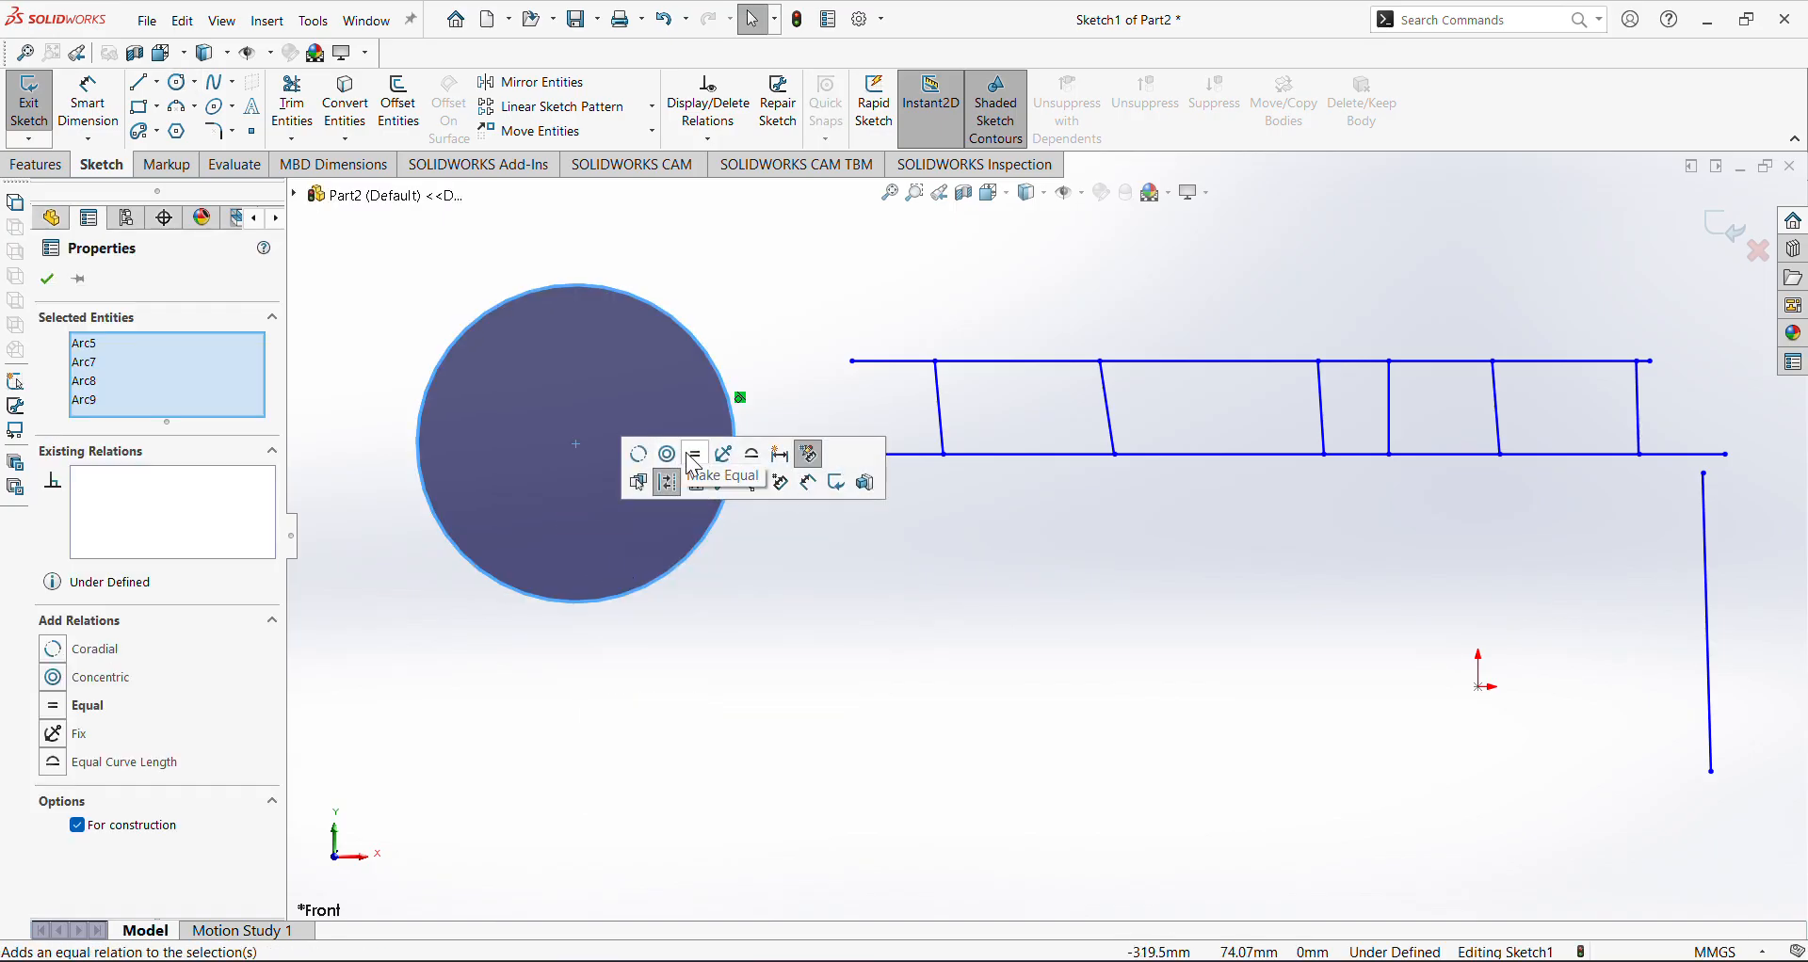
pyautogui.click(692, 669)
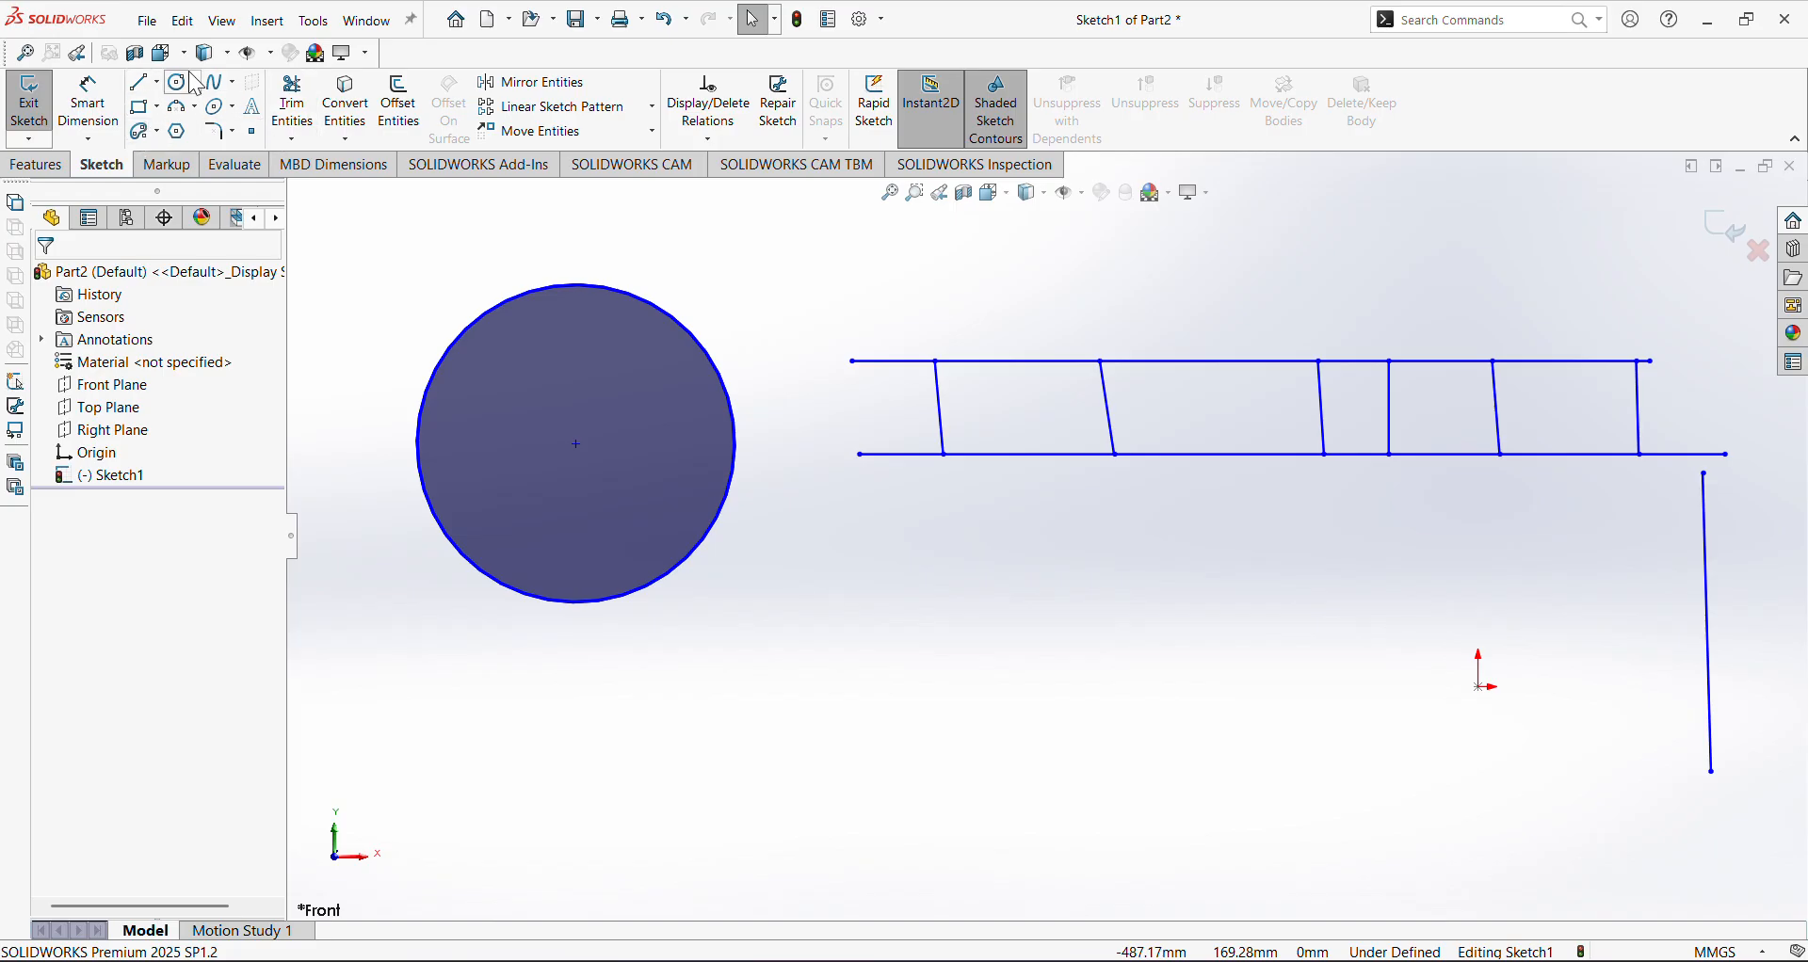
# Remove the stacked solid circles from over the construction circle with Trim to closest
pyautogui.click(292, 103)
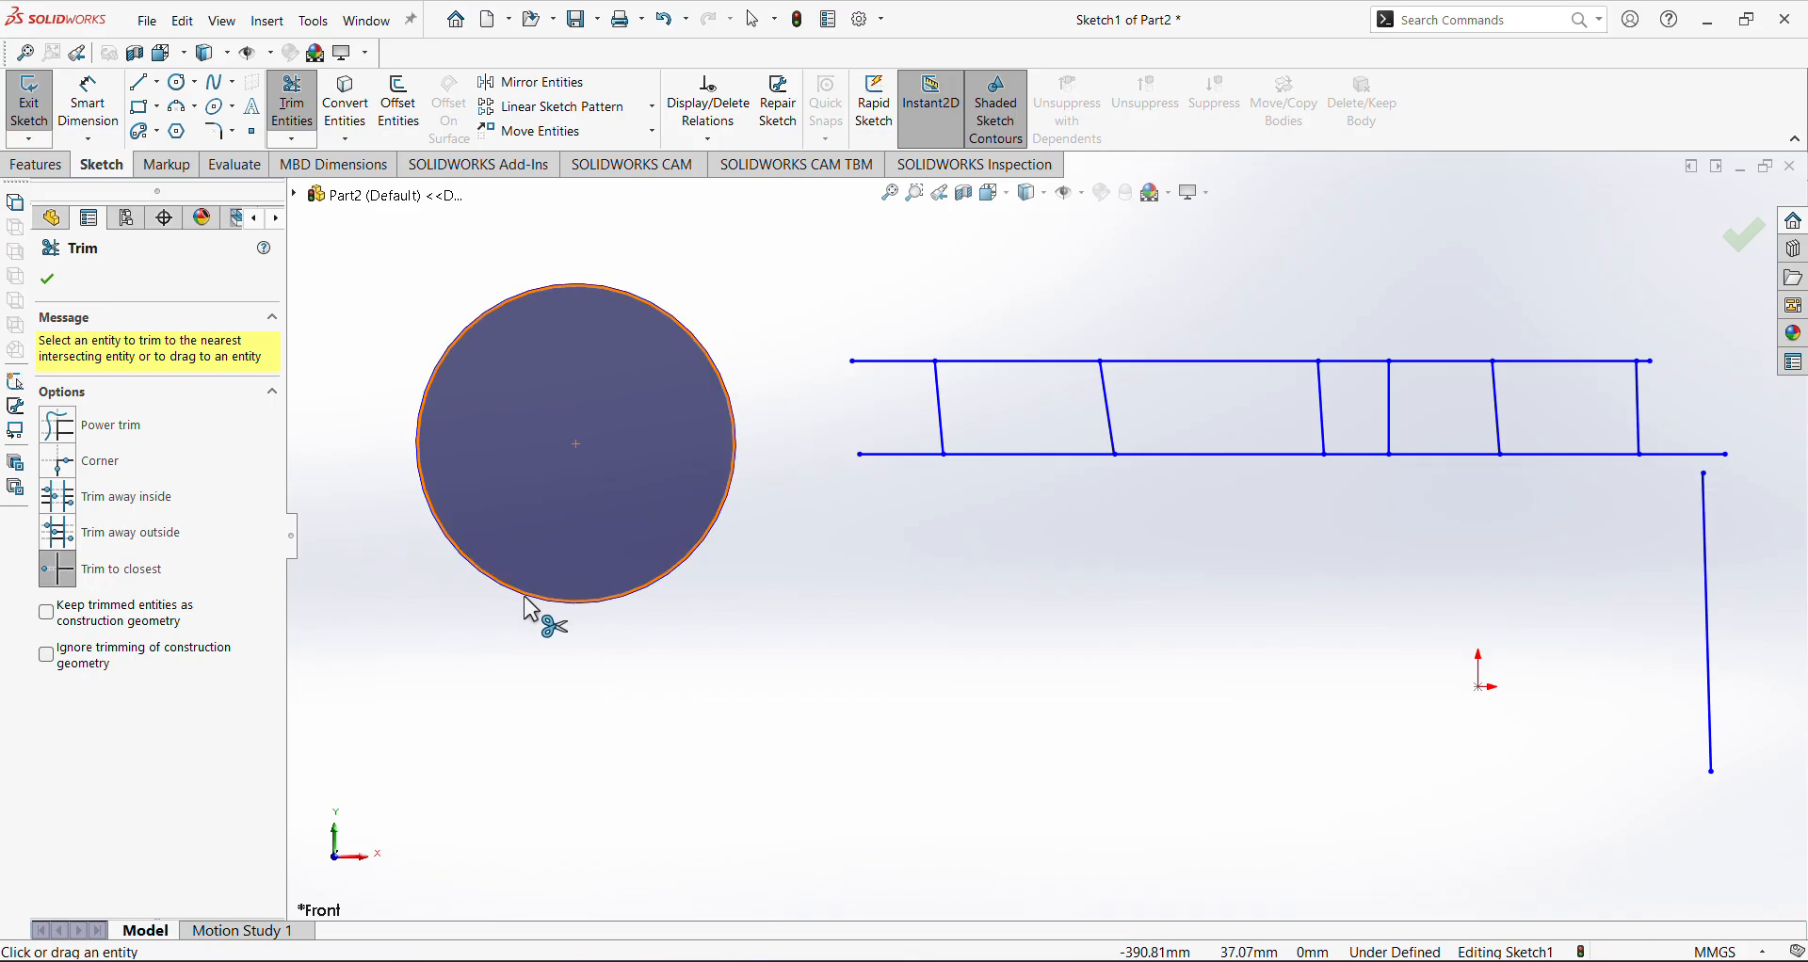
pyautogui.click(614, 605)
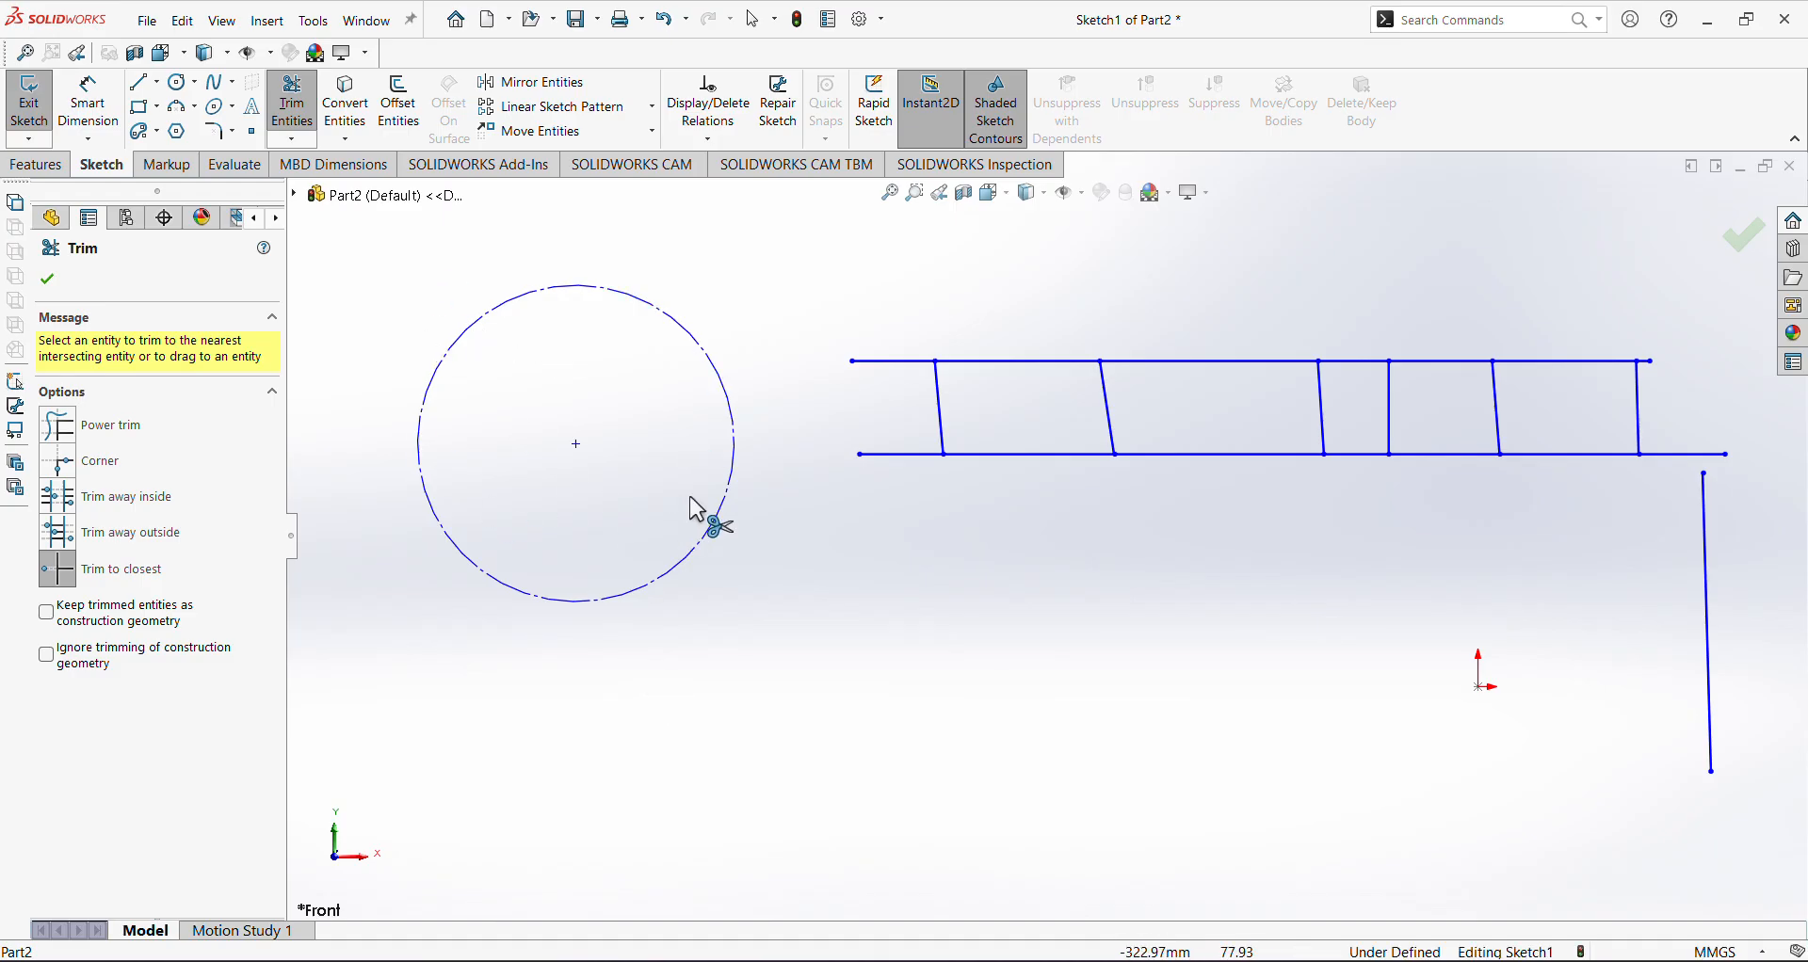
pyautogui.click(47, 279)
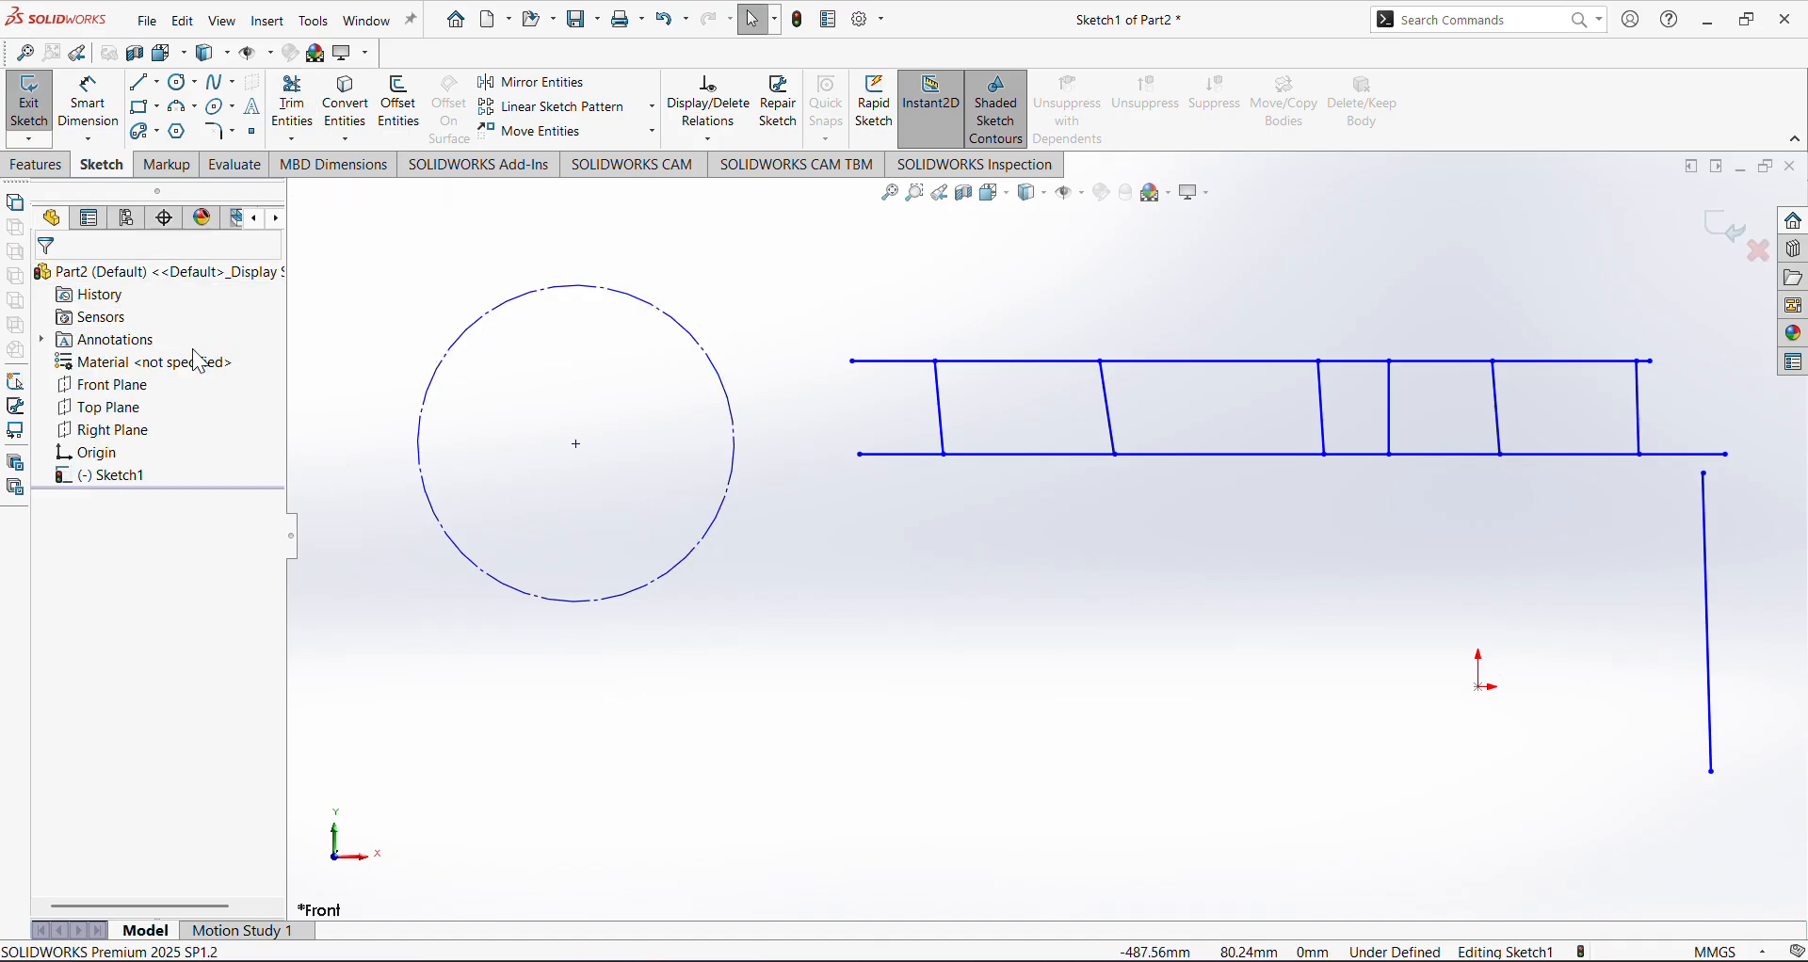
# Use Extend Entities to extend the separate near-vertical line up to the lower horizontal line
pyautogui.press('f')
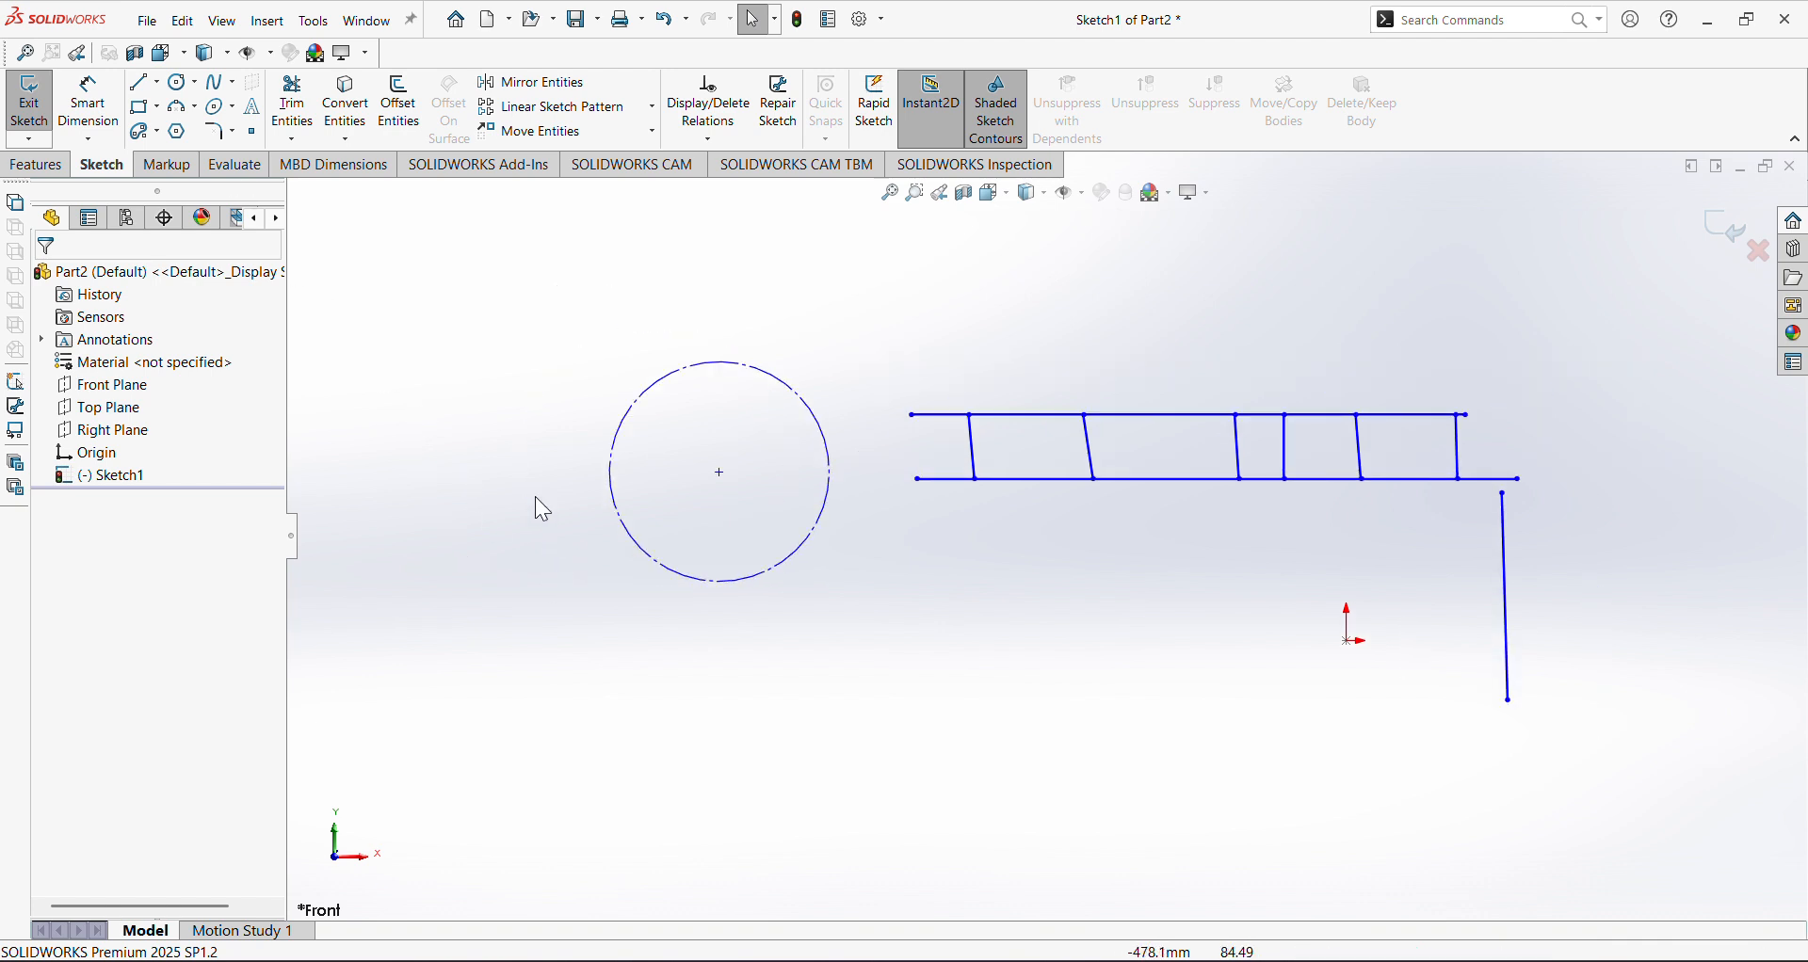
pyautogui.click(292, 140)
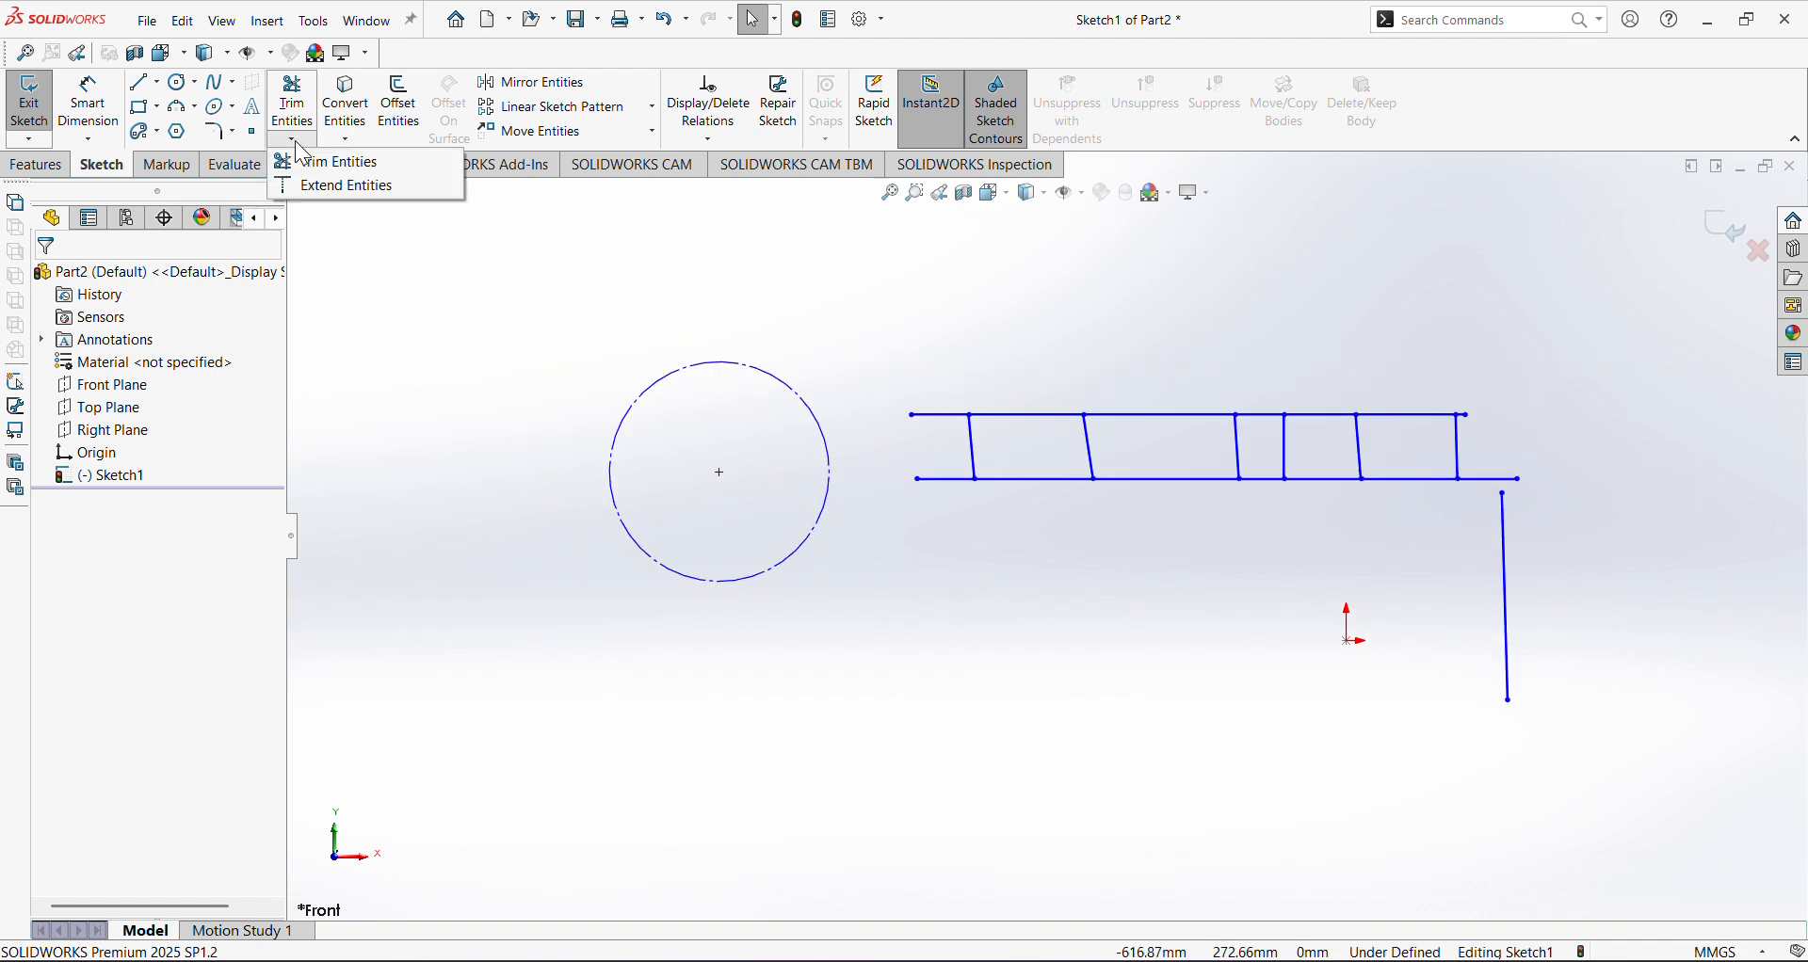
pyautogui.click(355, 189)
pyautogui.scroll(-3, 1469, 574)
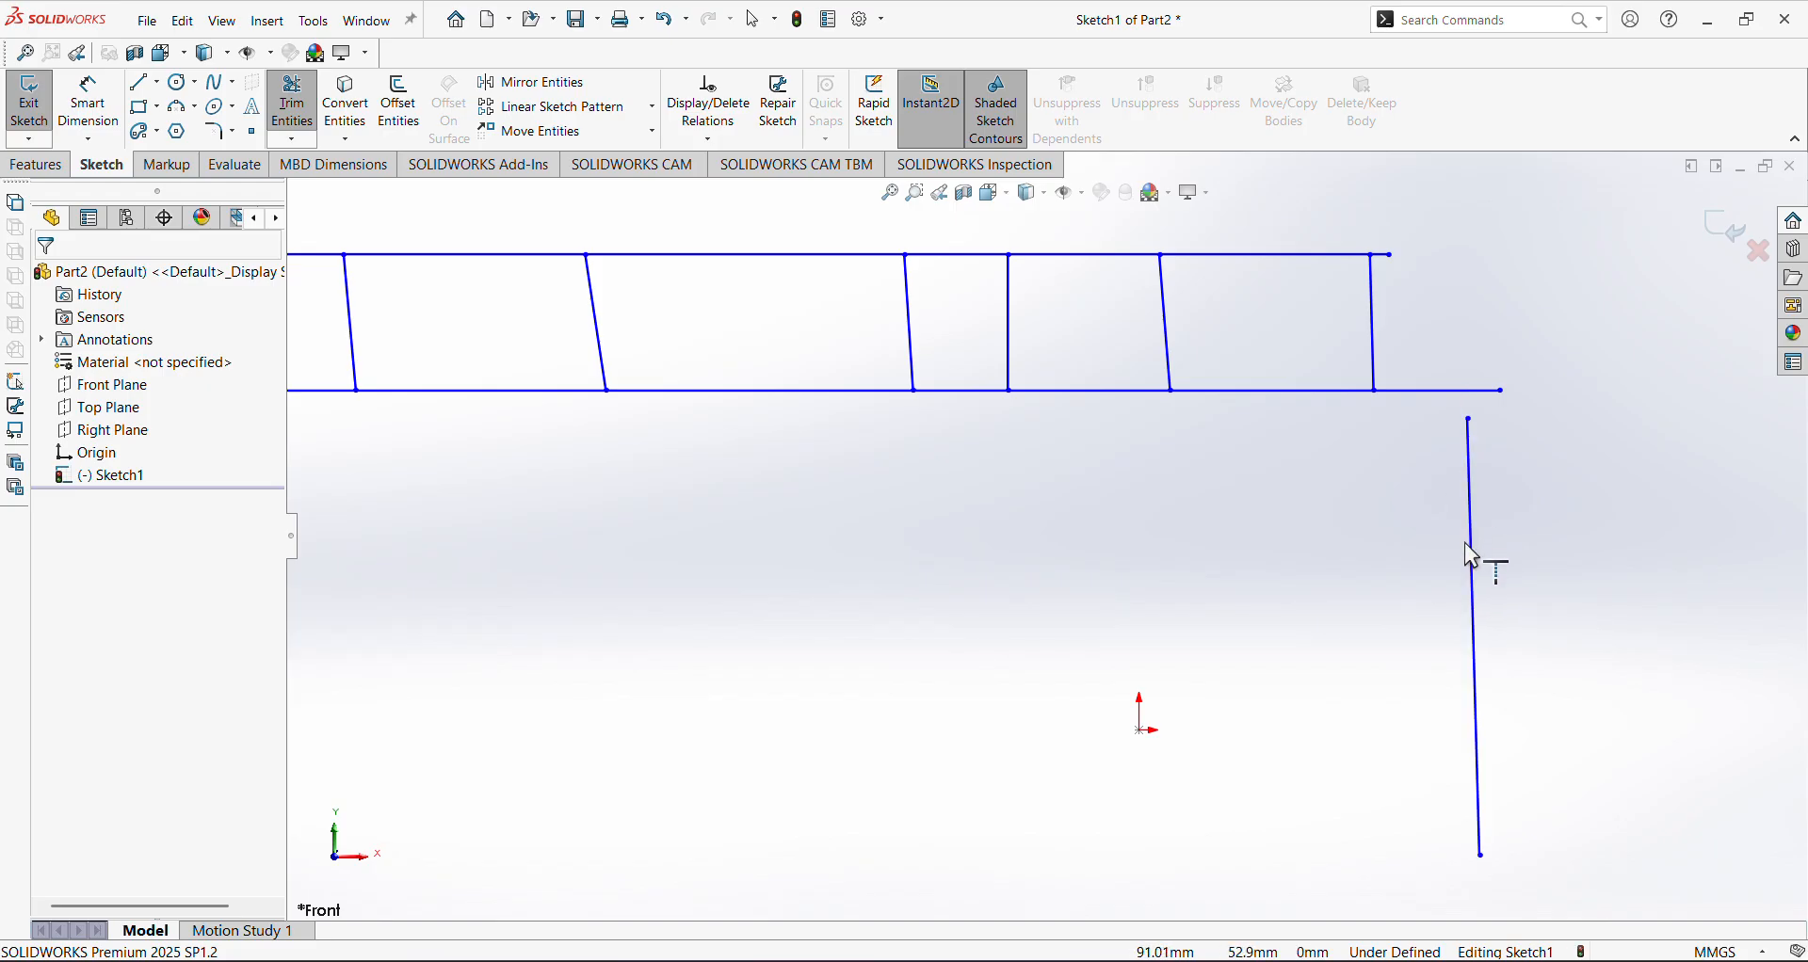
pyautogui.click(1467, 415)
pyautogui.scroll(3, 1292, 574)
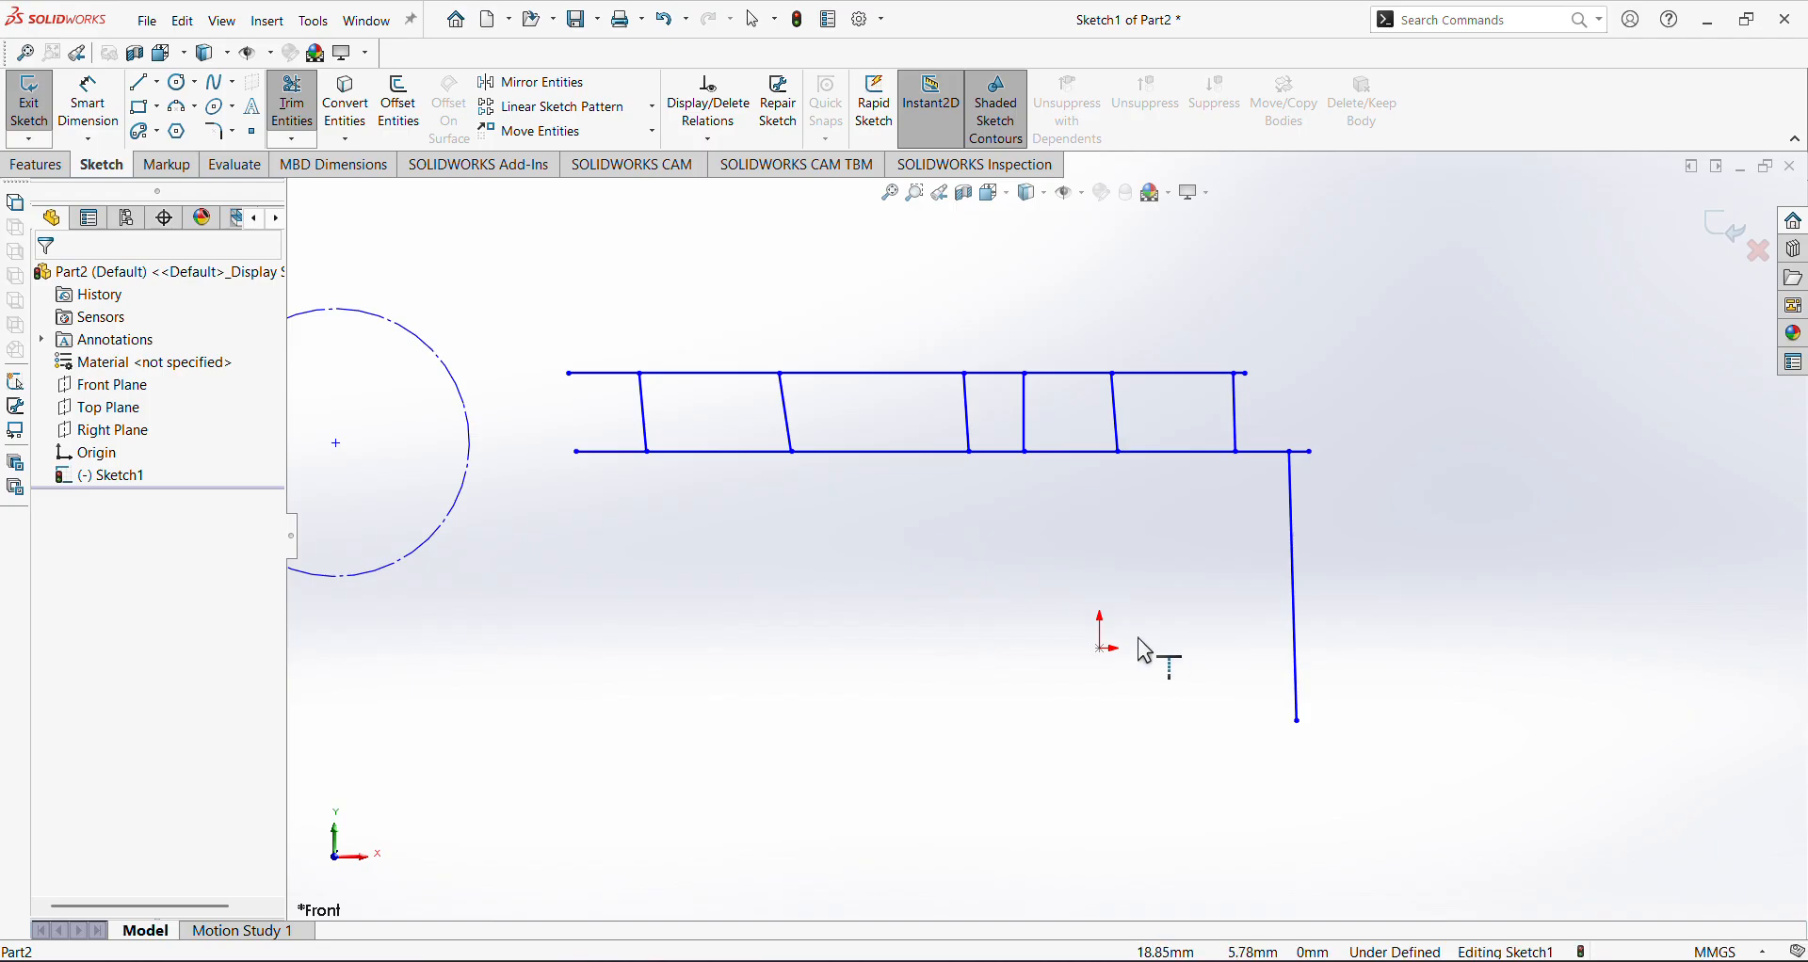
# Extend the two long horizontal lines to the construction circle
pyautogui.scroll(2, 614, 514)
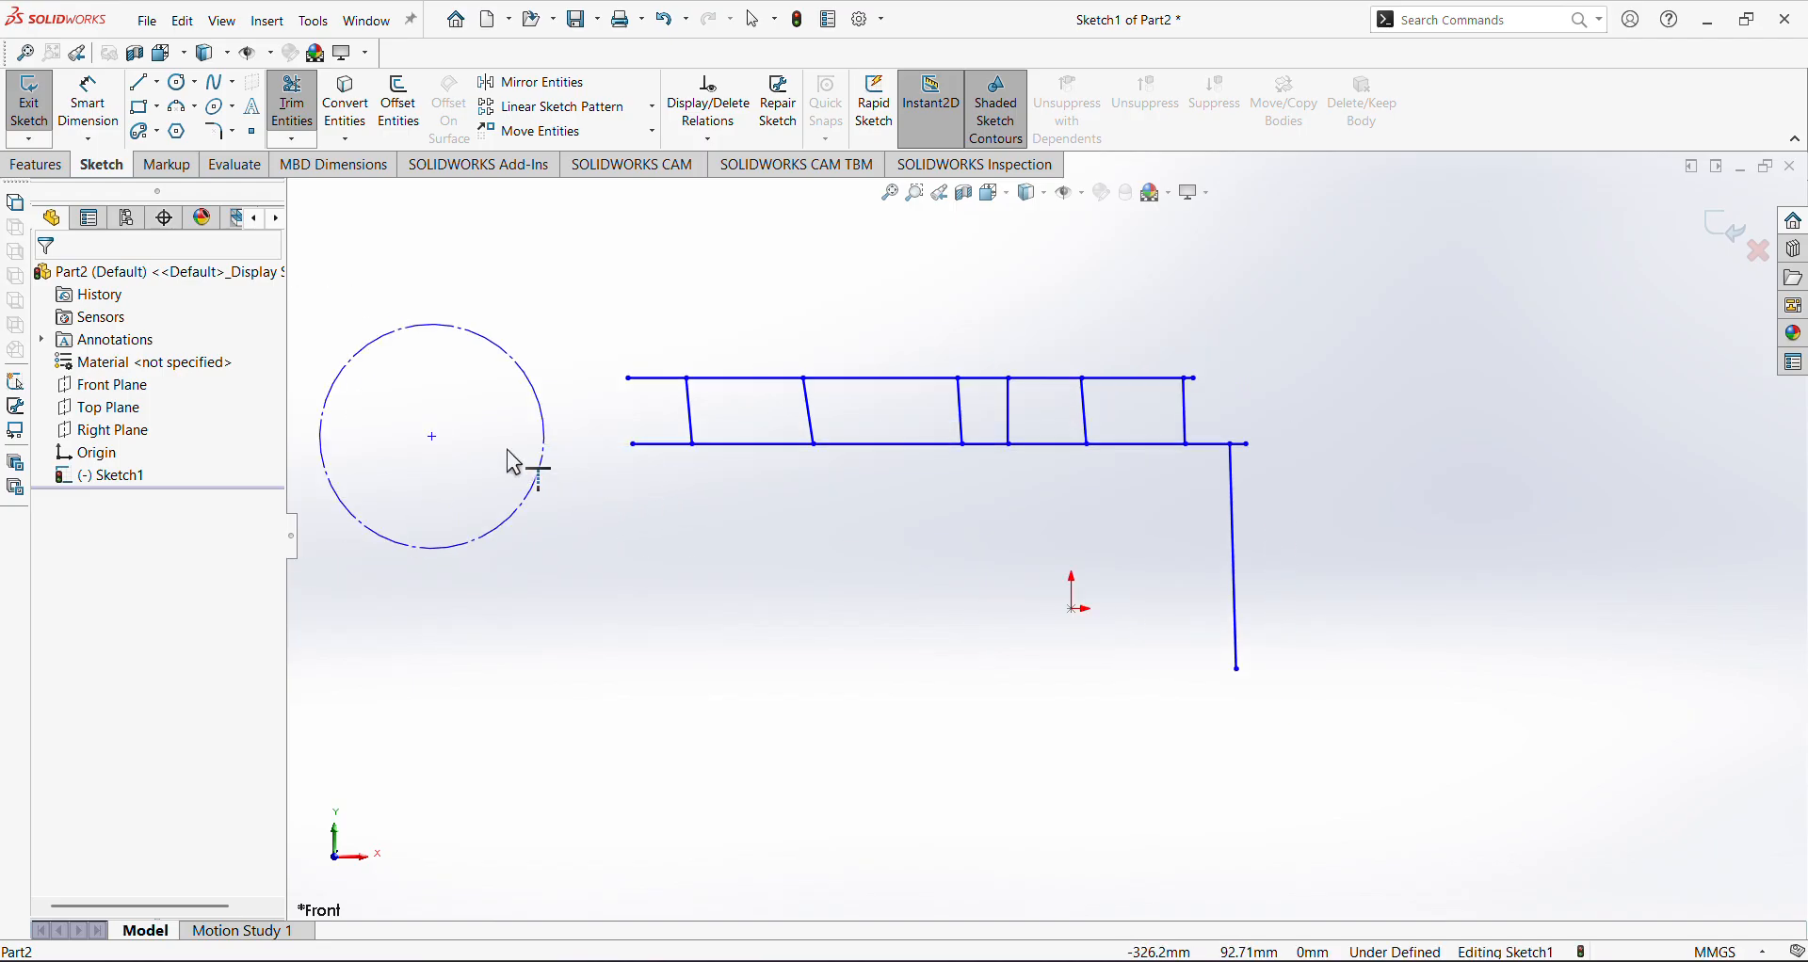
pyautogui.click(648, 448)
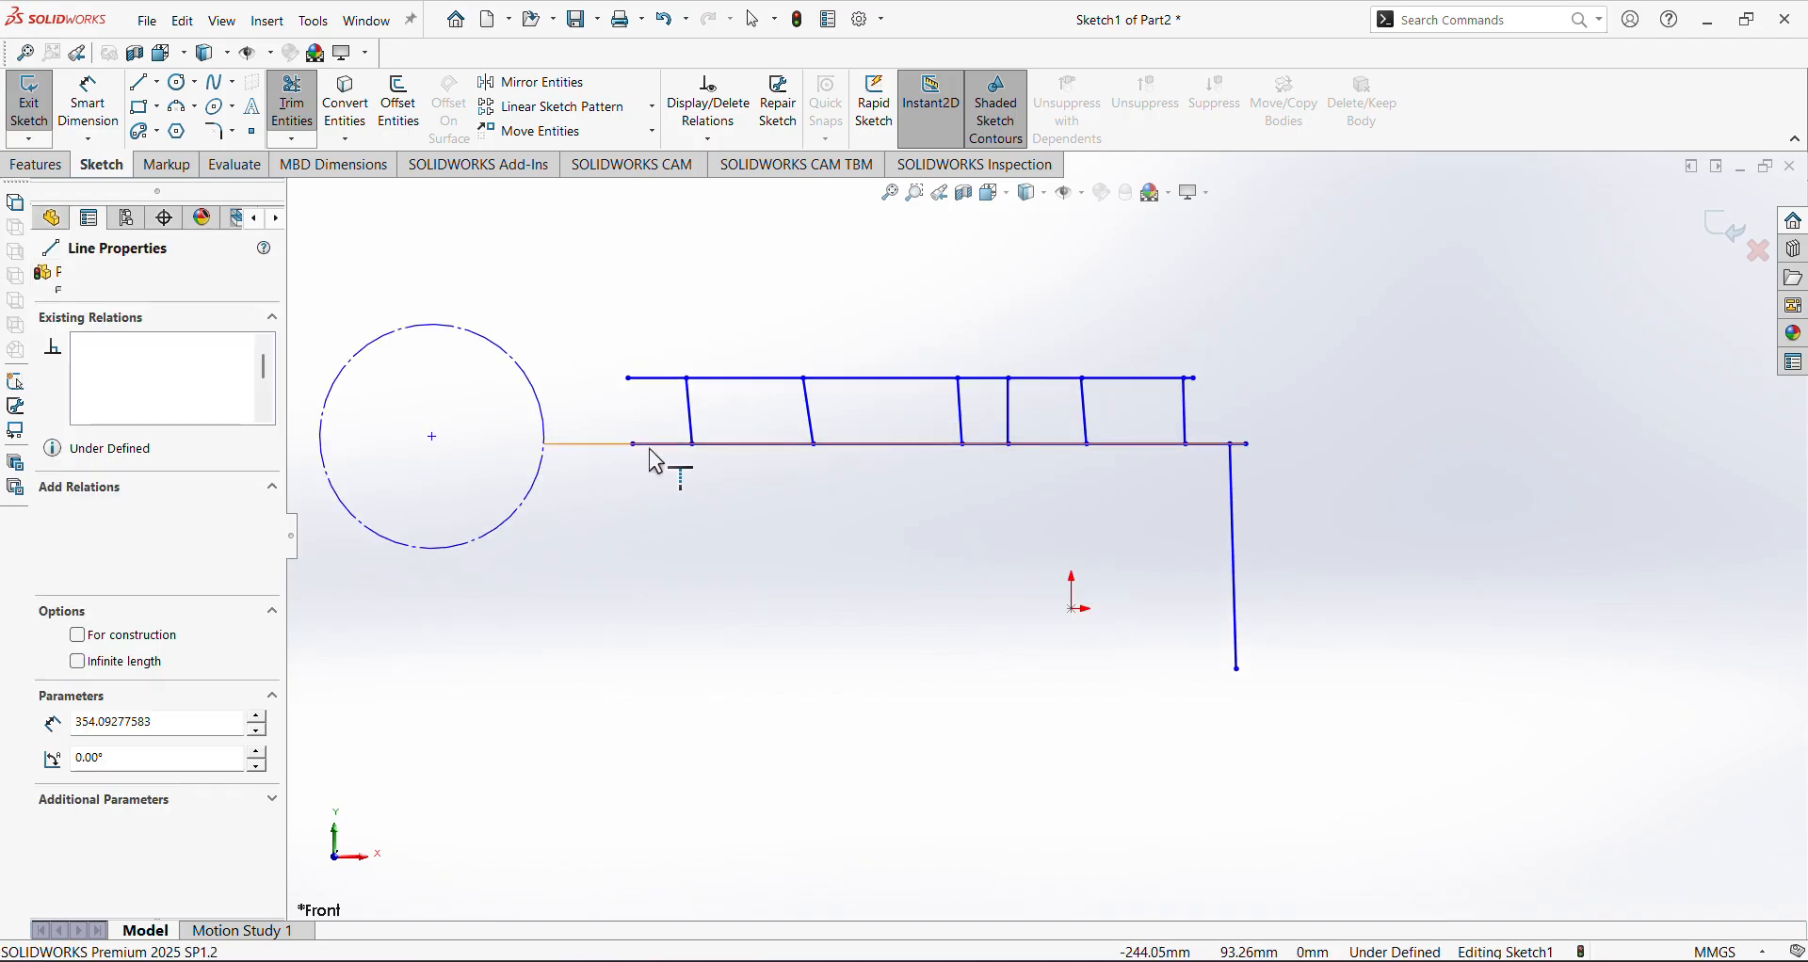
pyautogui.click(640, 380)
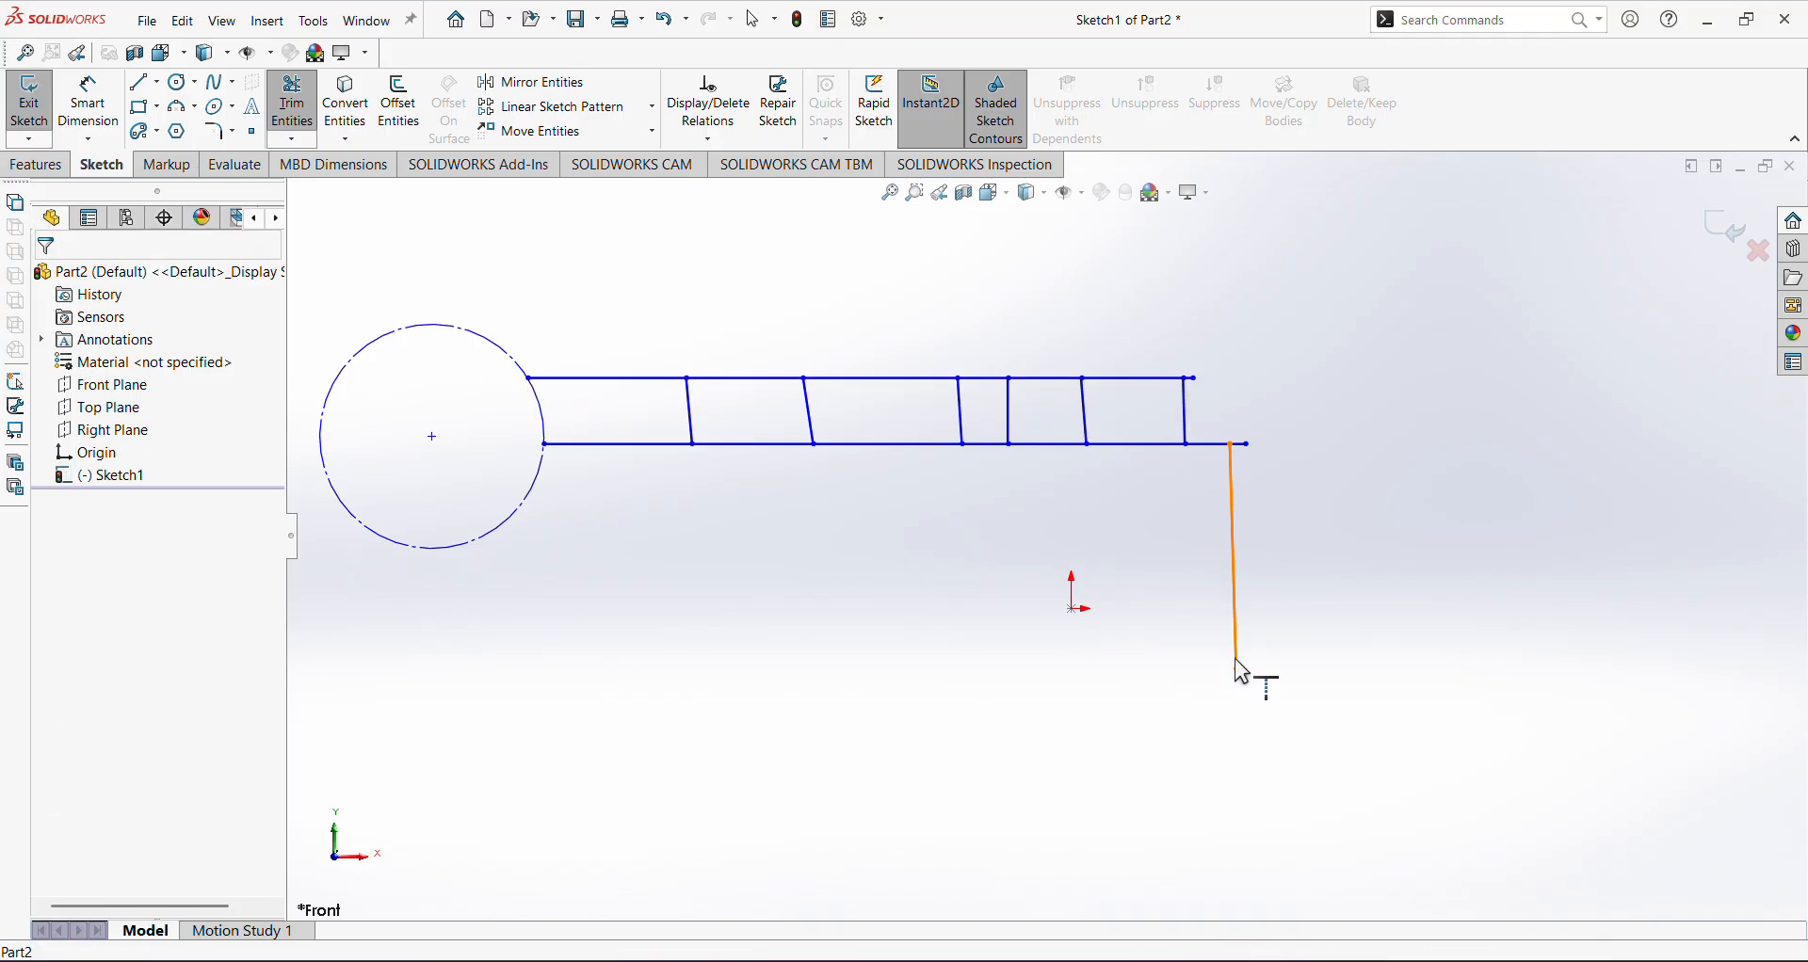
# Try to extend the long near-vertical line downward from its free end
pyautogui.scroll(2, 1187, 612)
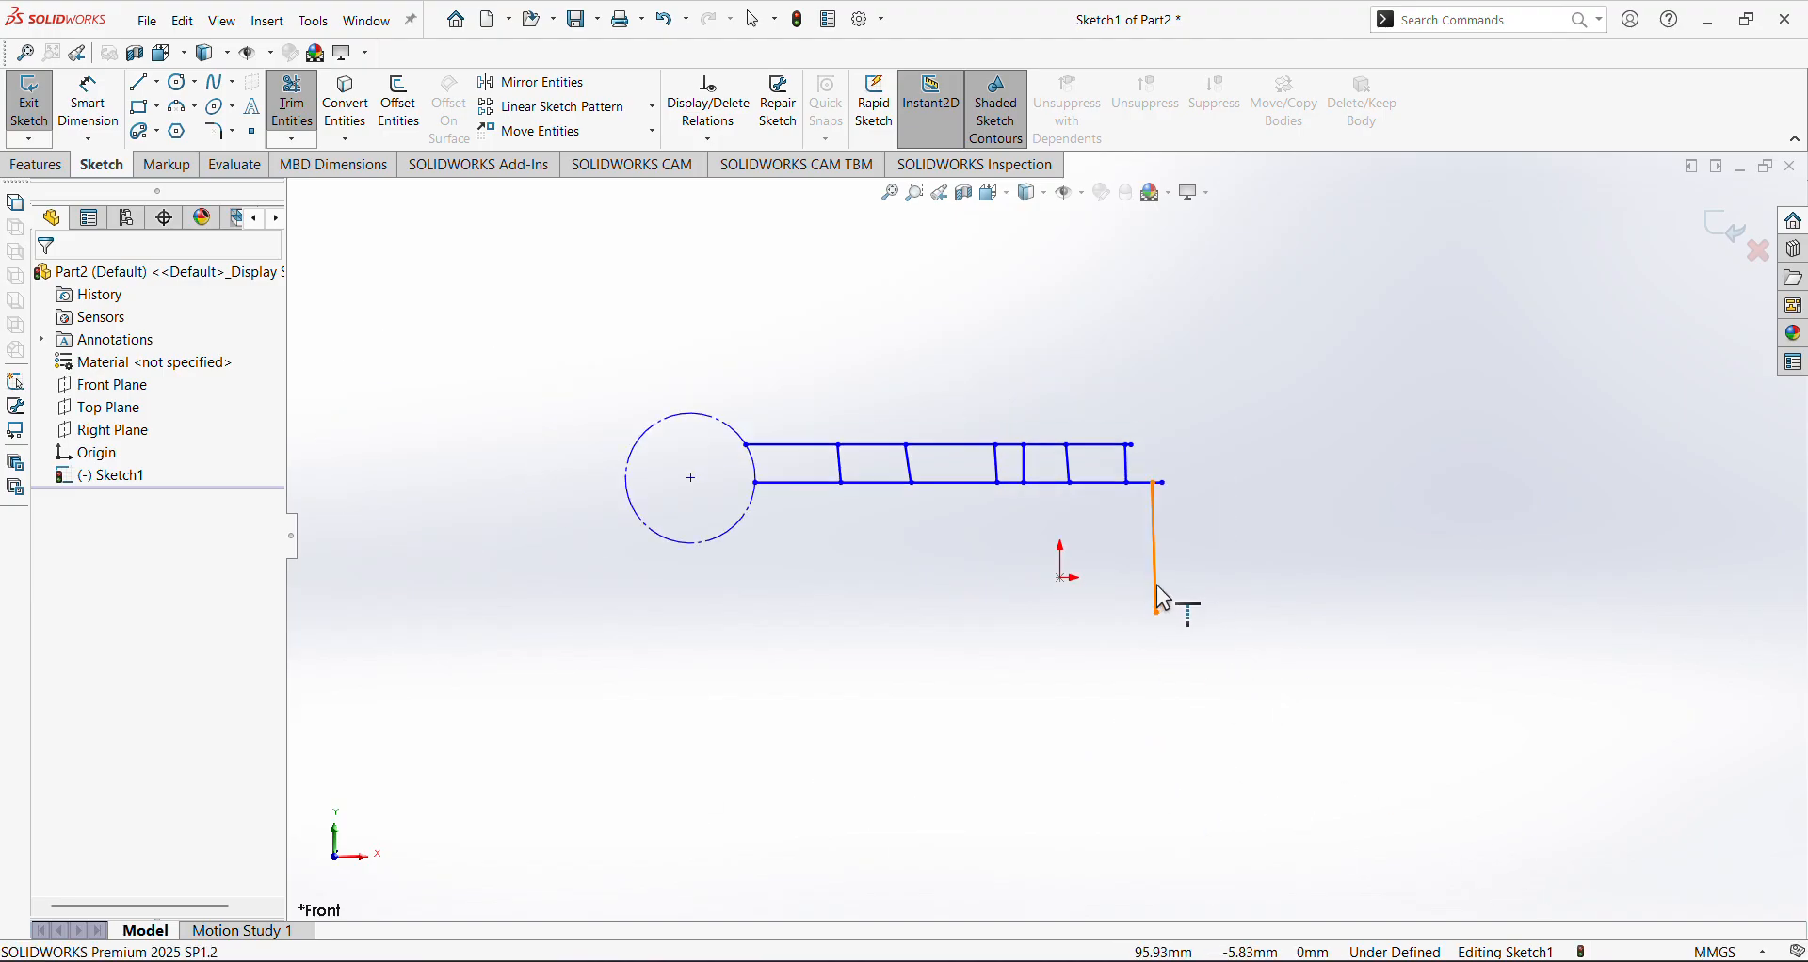
pyautogui.click(1156, 585)
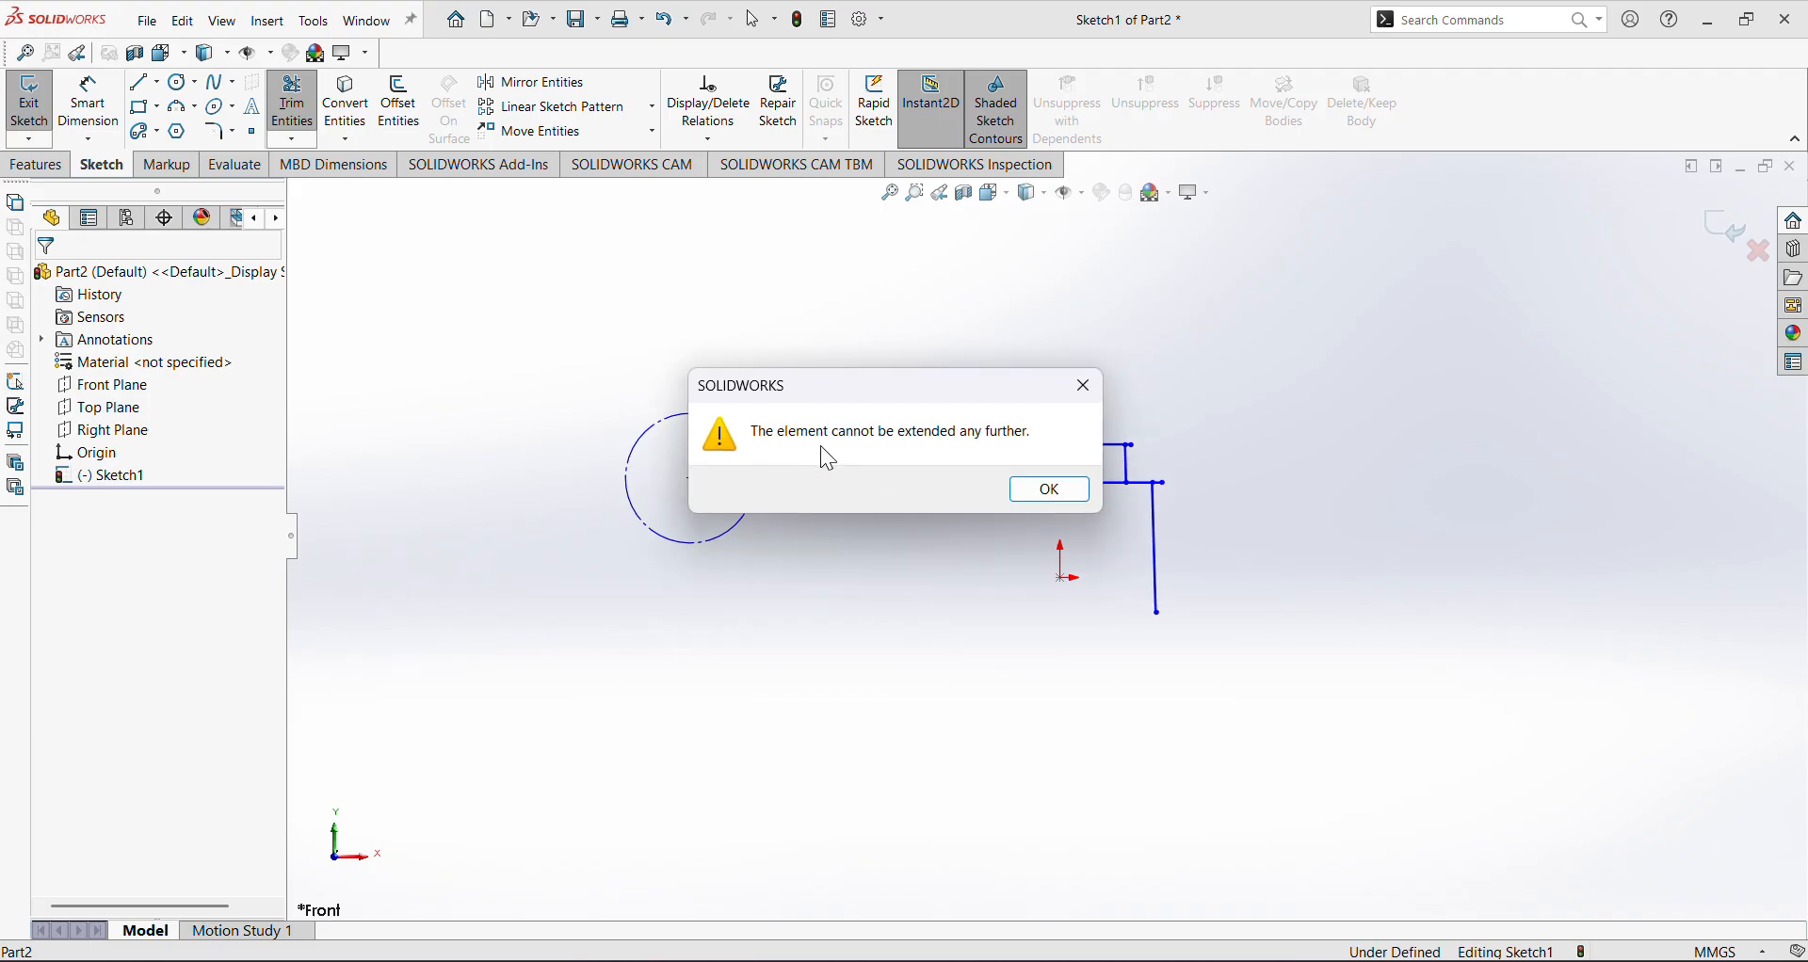
pyautogui.click(1084, 386)
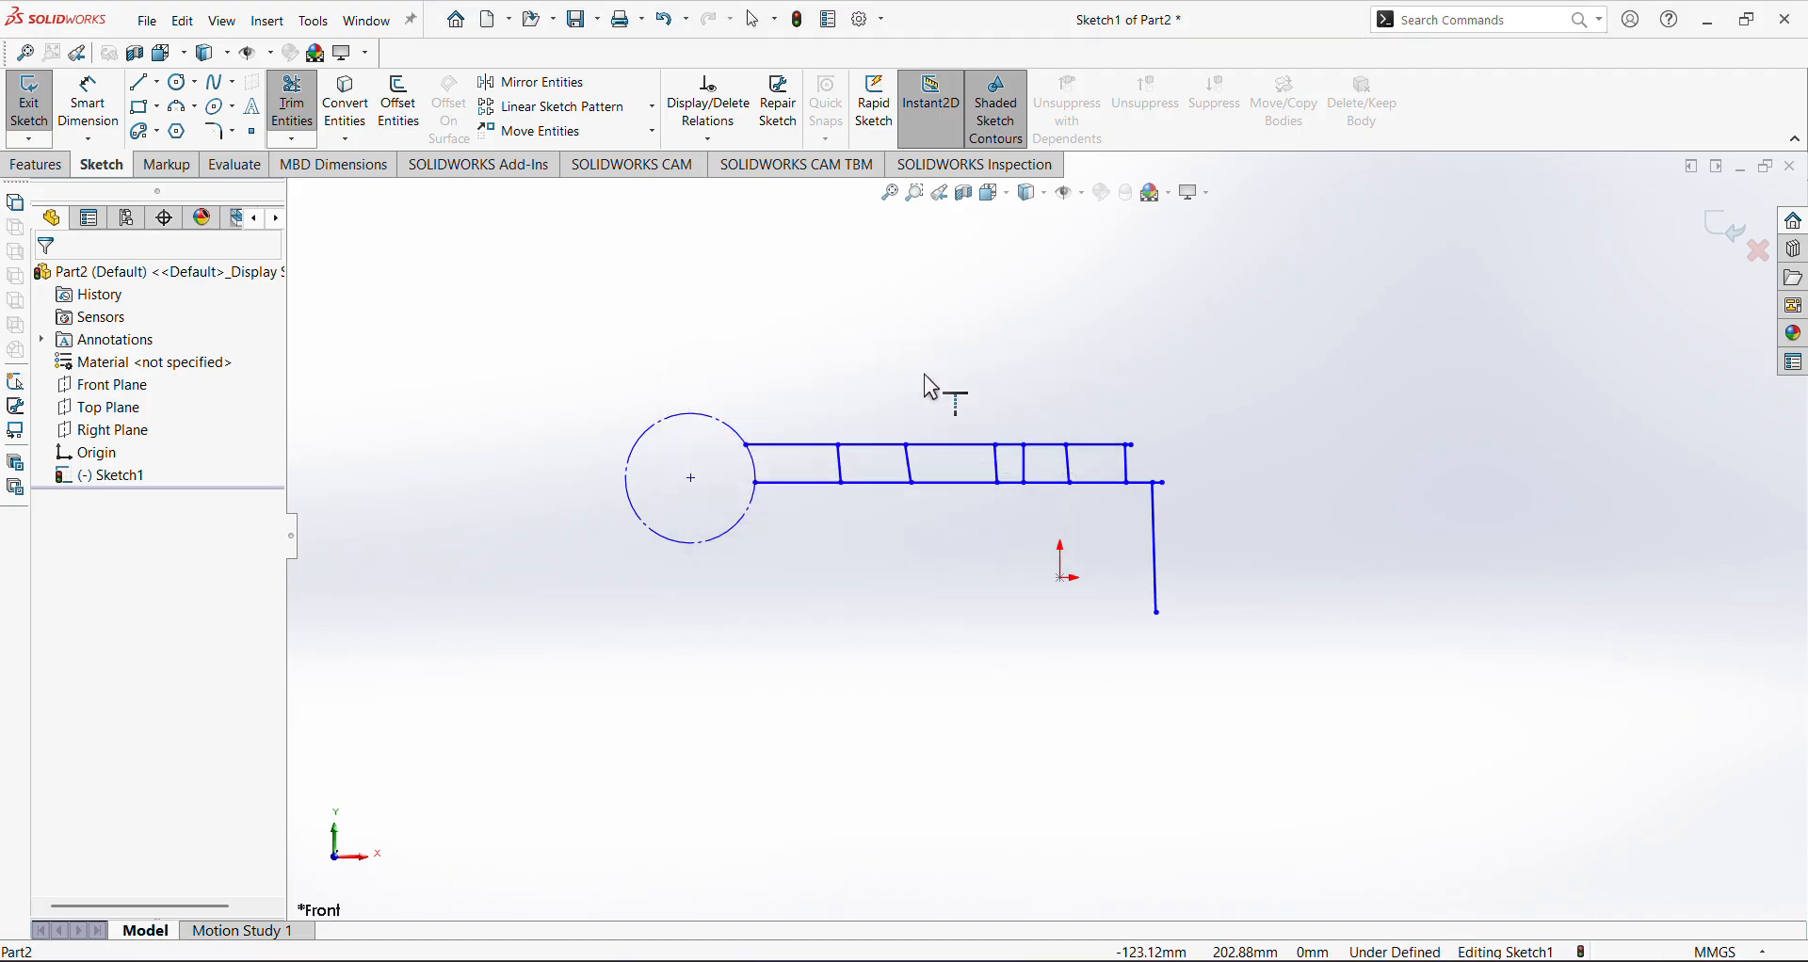
# Sketch a nearly horizontal line about 775 mm long, well below the rest of the sketch
pyautogui.click(139, 82)
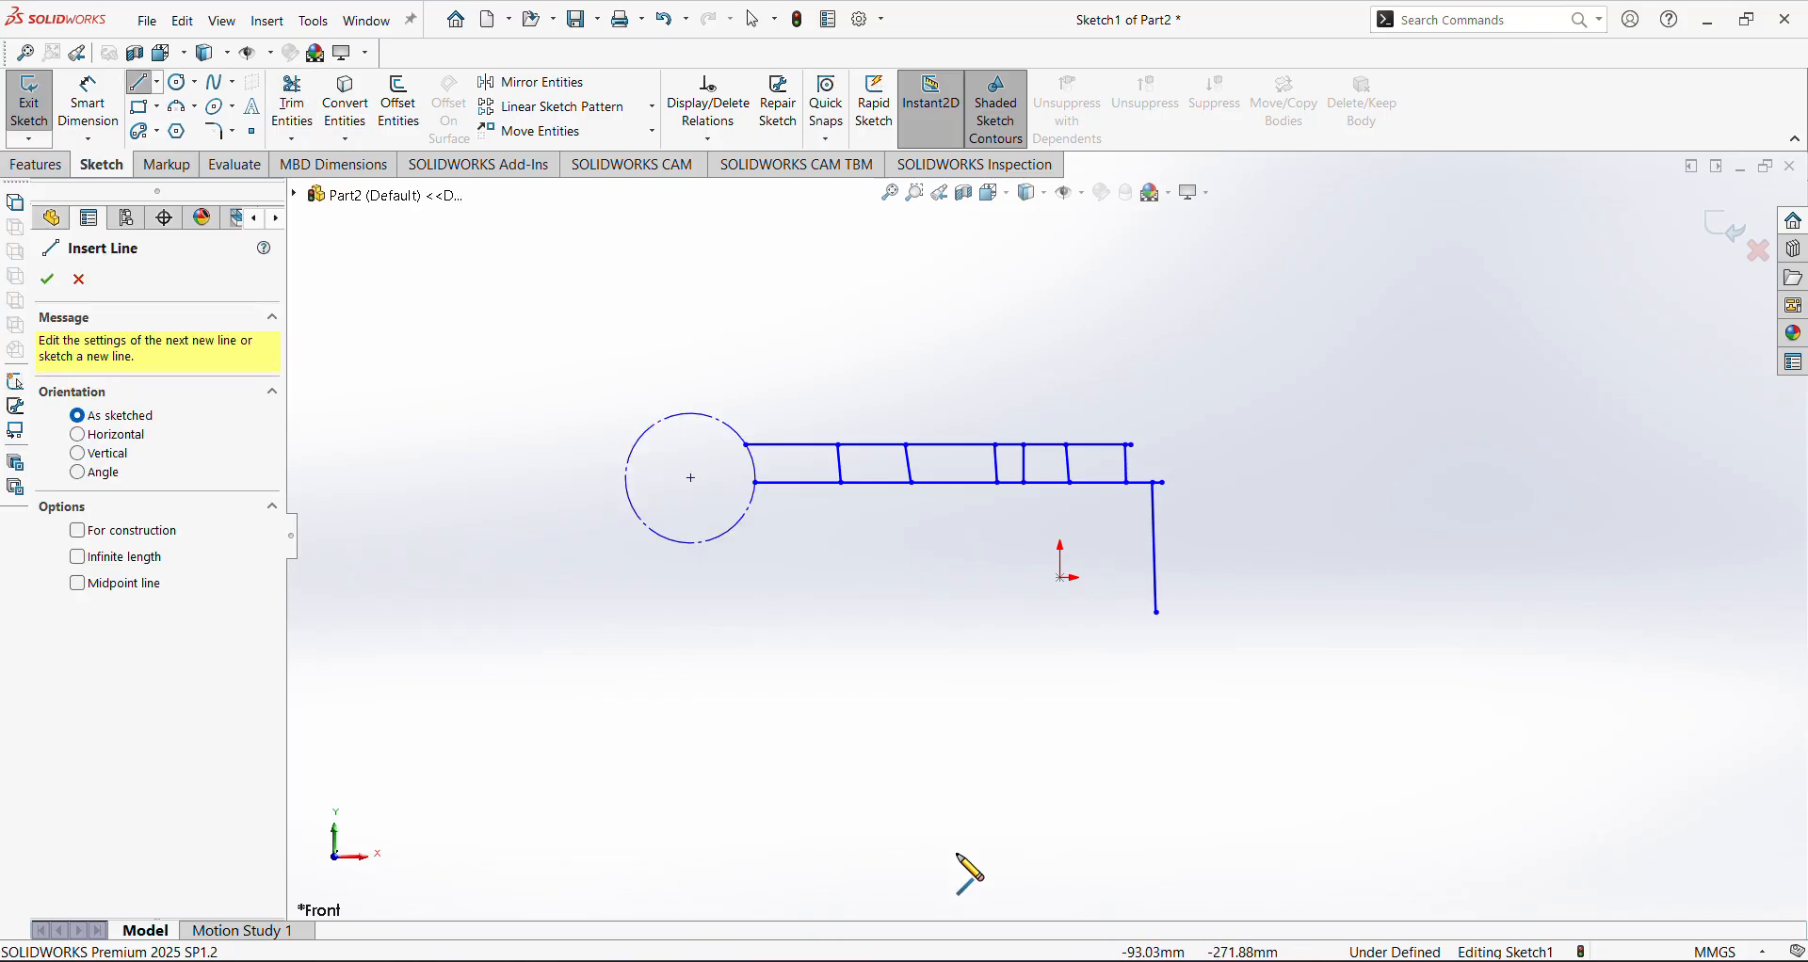
pyautogui.click(715, 833)
pyautogui.rightClick(1492, 844)
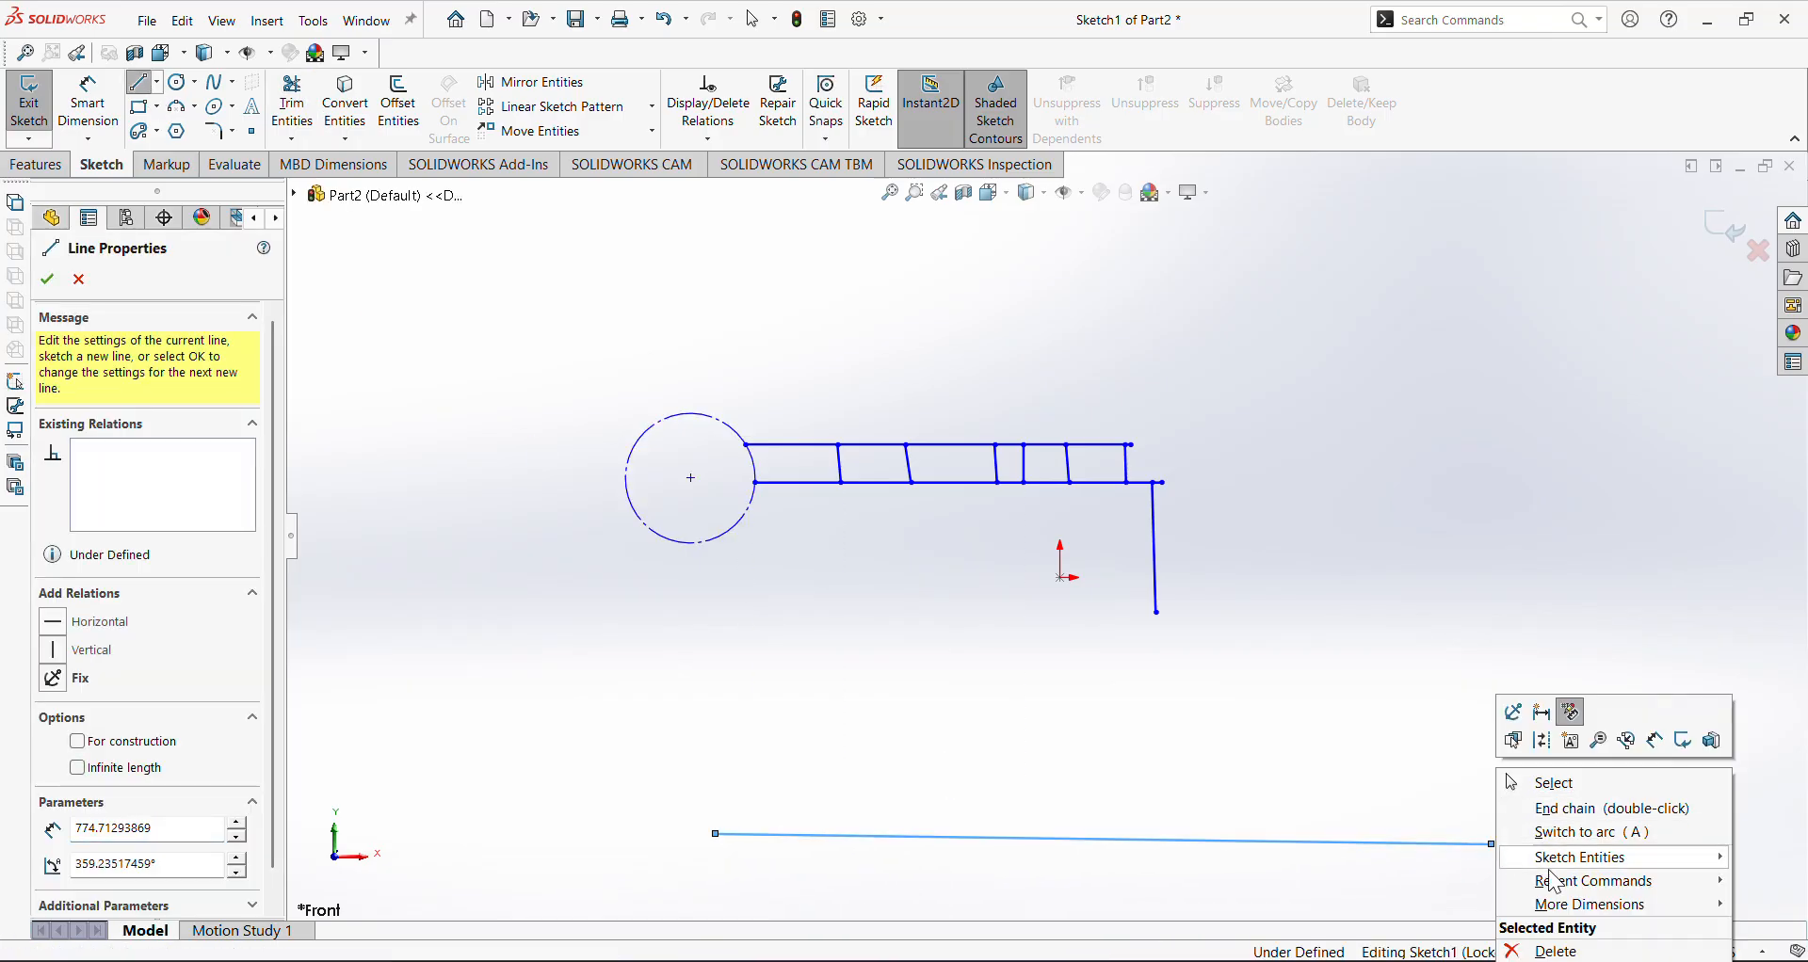
pyautogui.click(1565, 787)
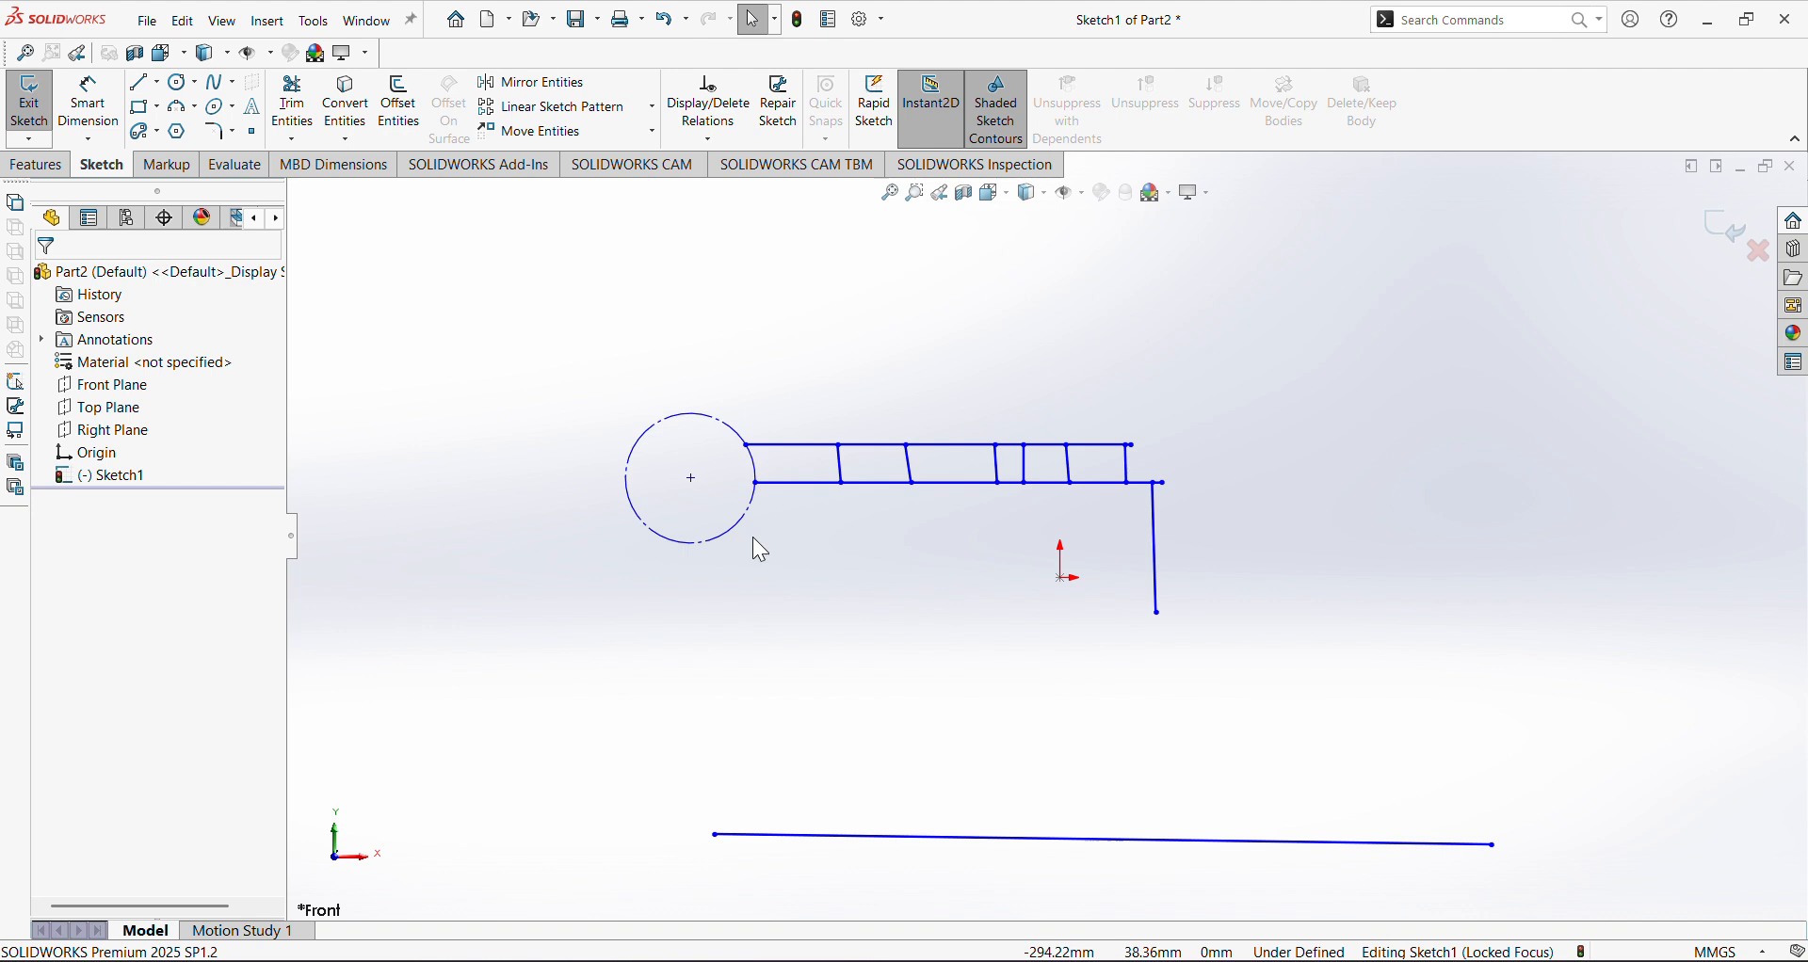
# Extend the long near-vertical line down to the new bottom line, and try to extend the bottom line past its right end
pyautogui.click(295, 146)
pyautogui.click(350, 182)
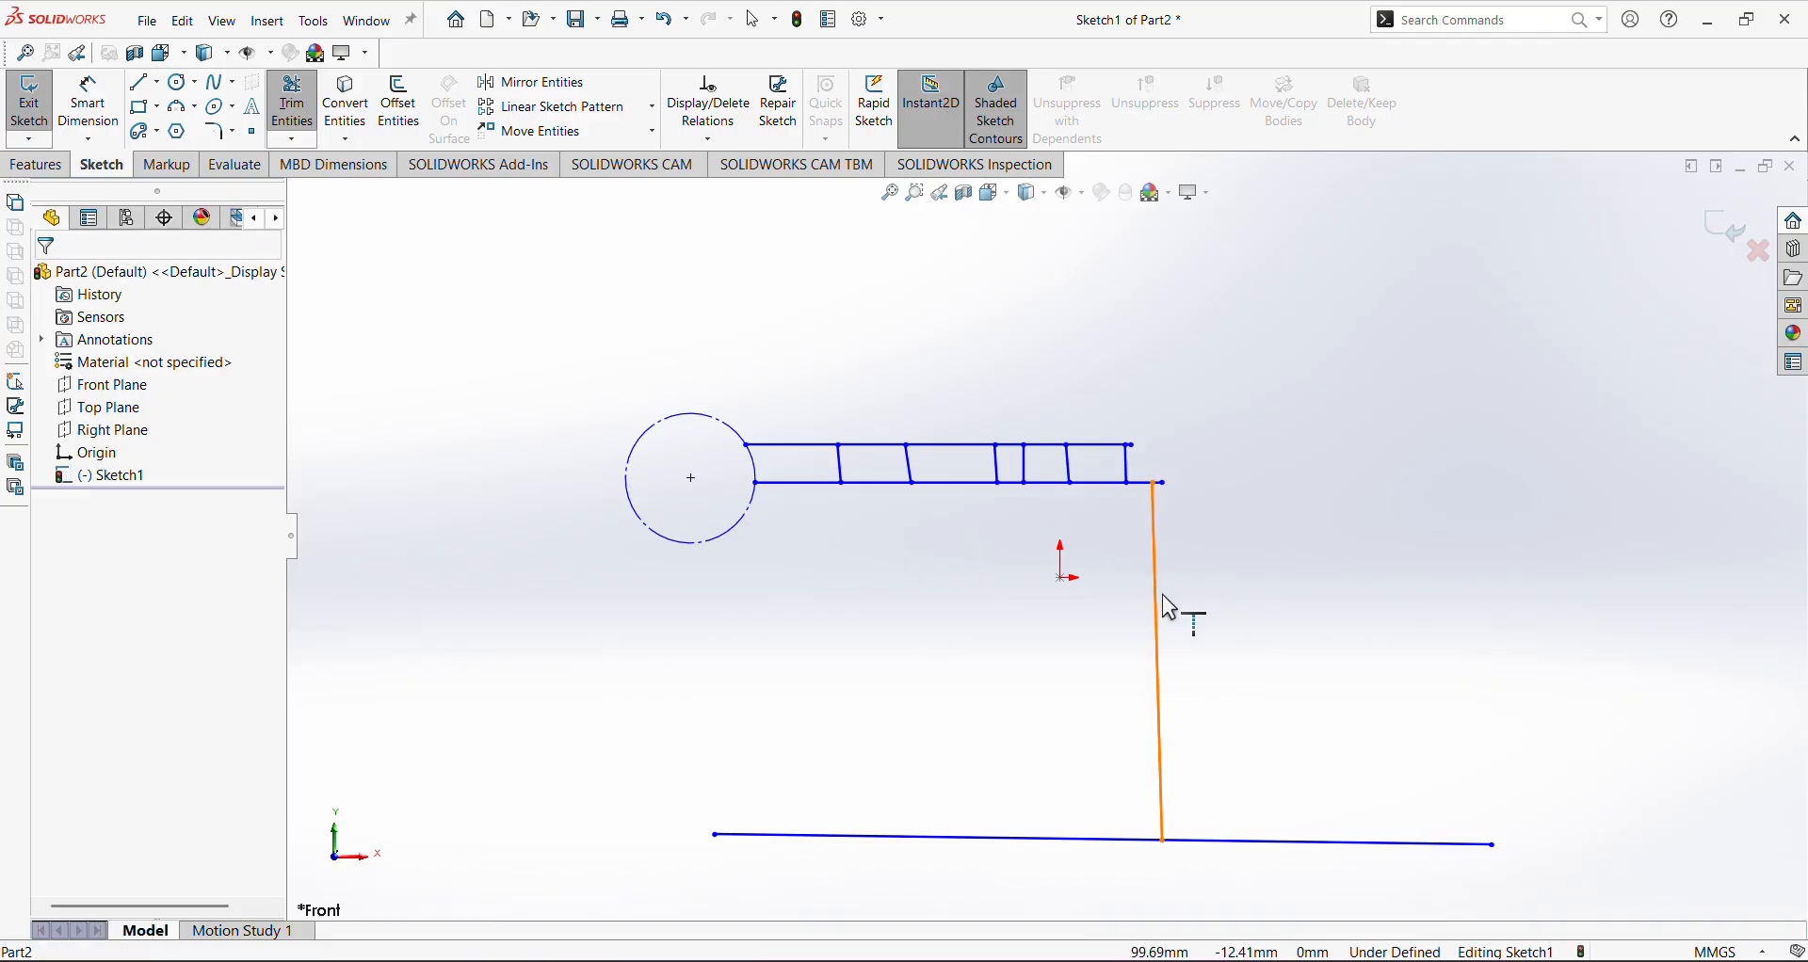
pyautogui.click(1160, 599)
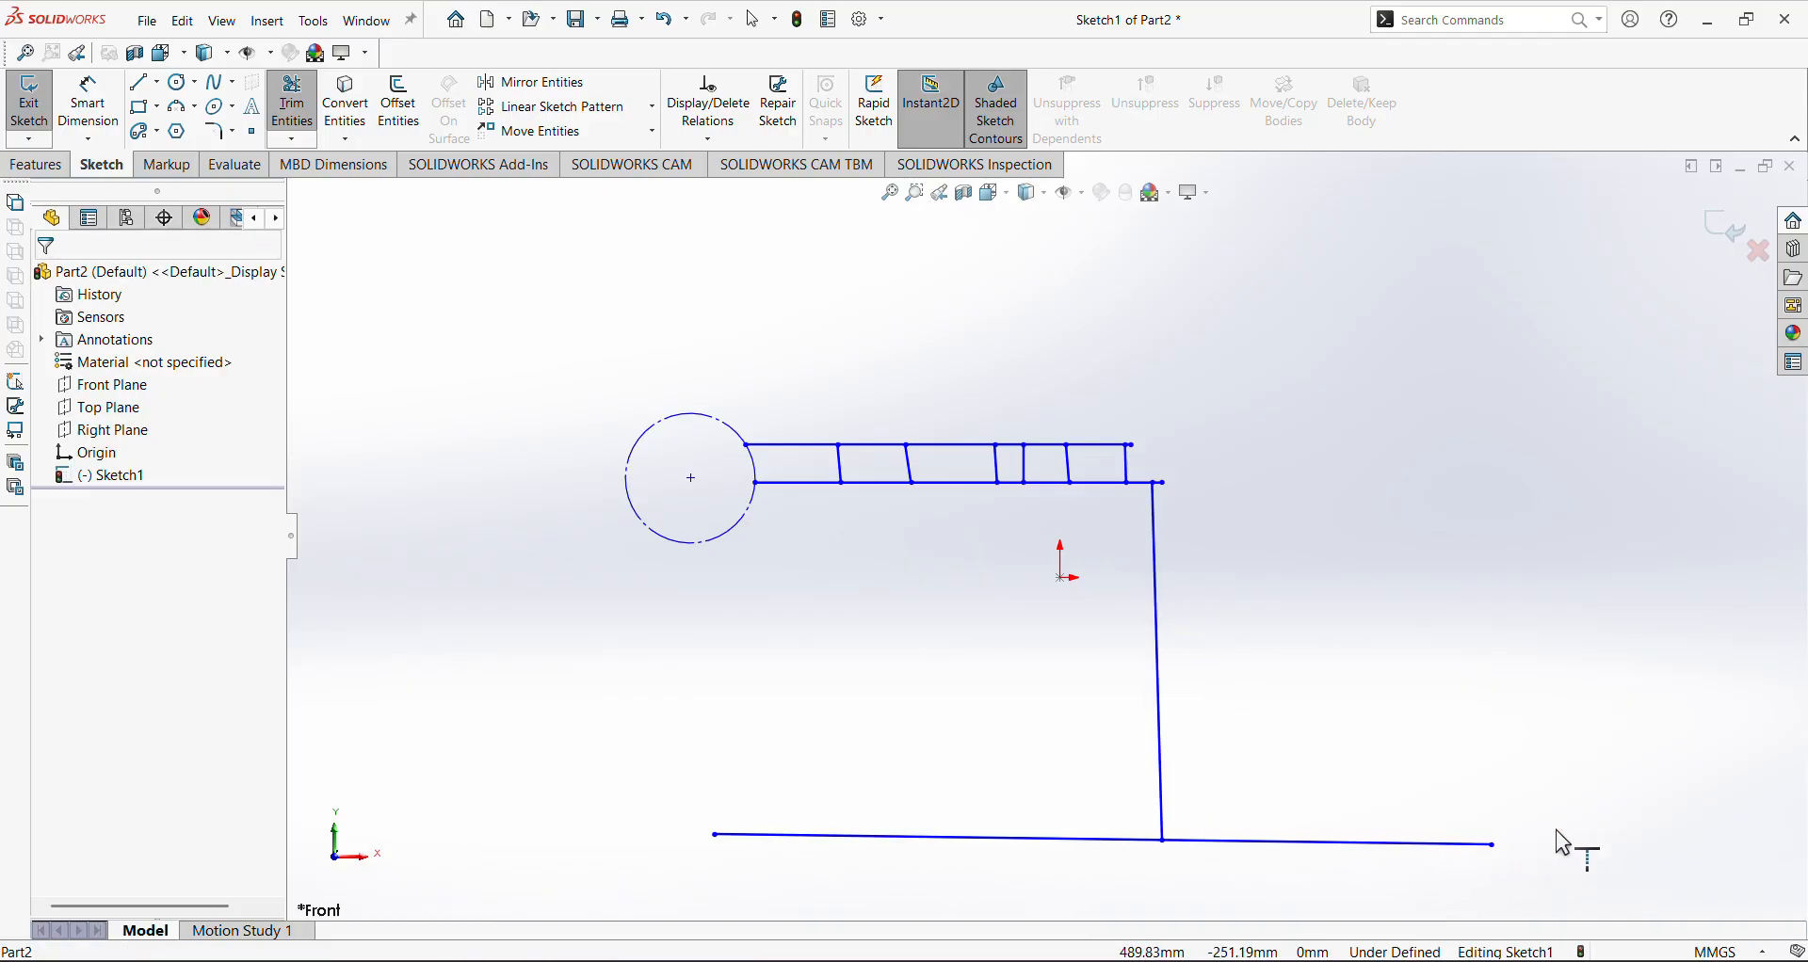
pyautogui.click(1482, 845)
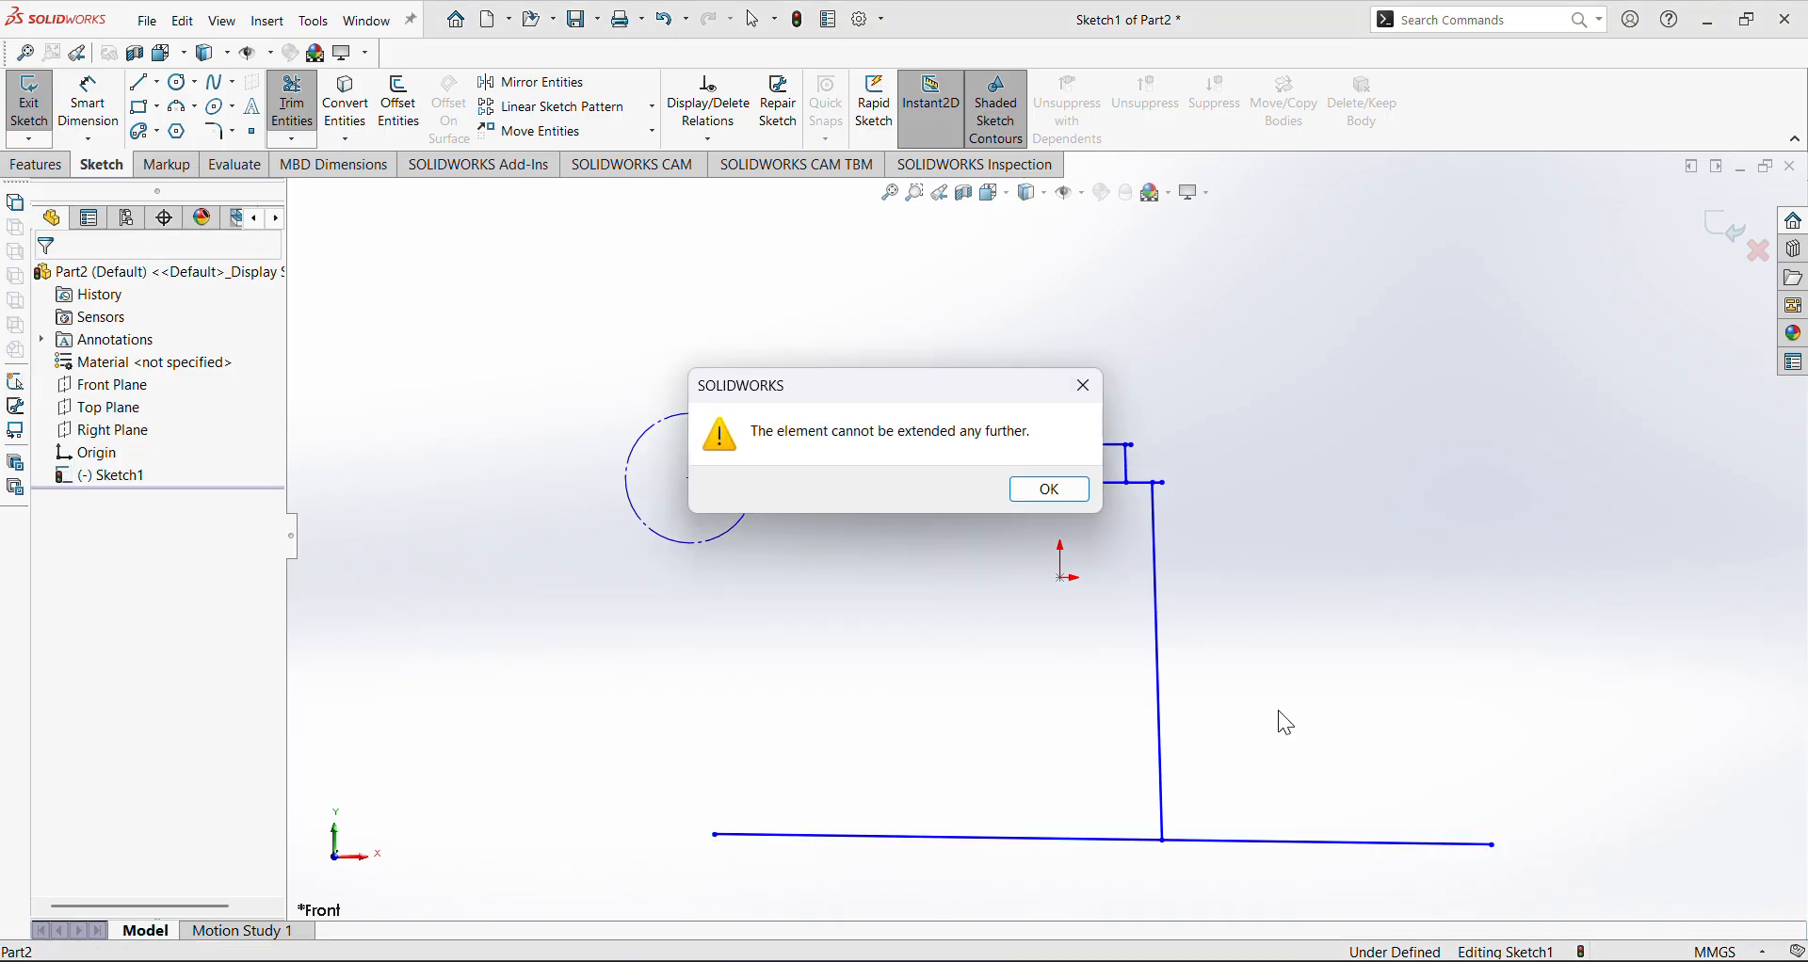
pyautogui.click(1059, 495)
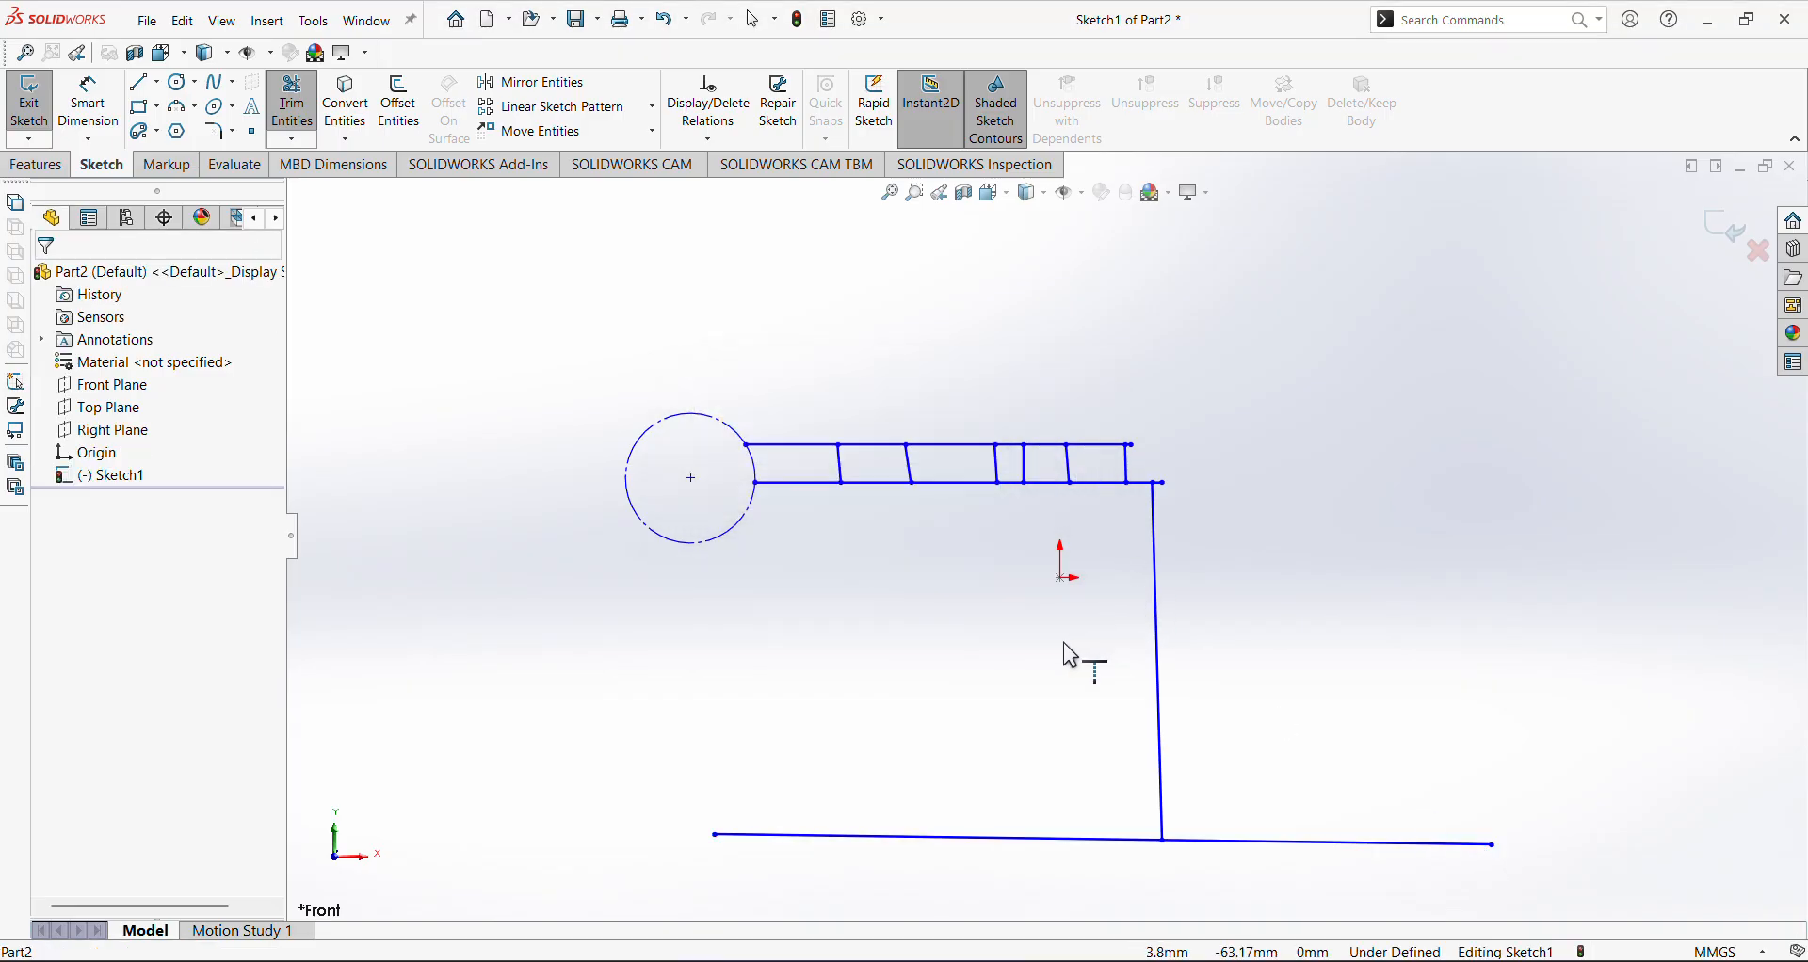
# Extend the six short near-vertical lines between the two long horizontal lines down to the bottom line
pyautogui.scroll(1, 980, 640)
pyautogui.scroll(-3, 933, 566)
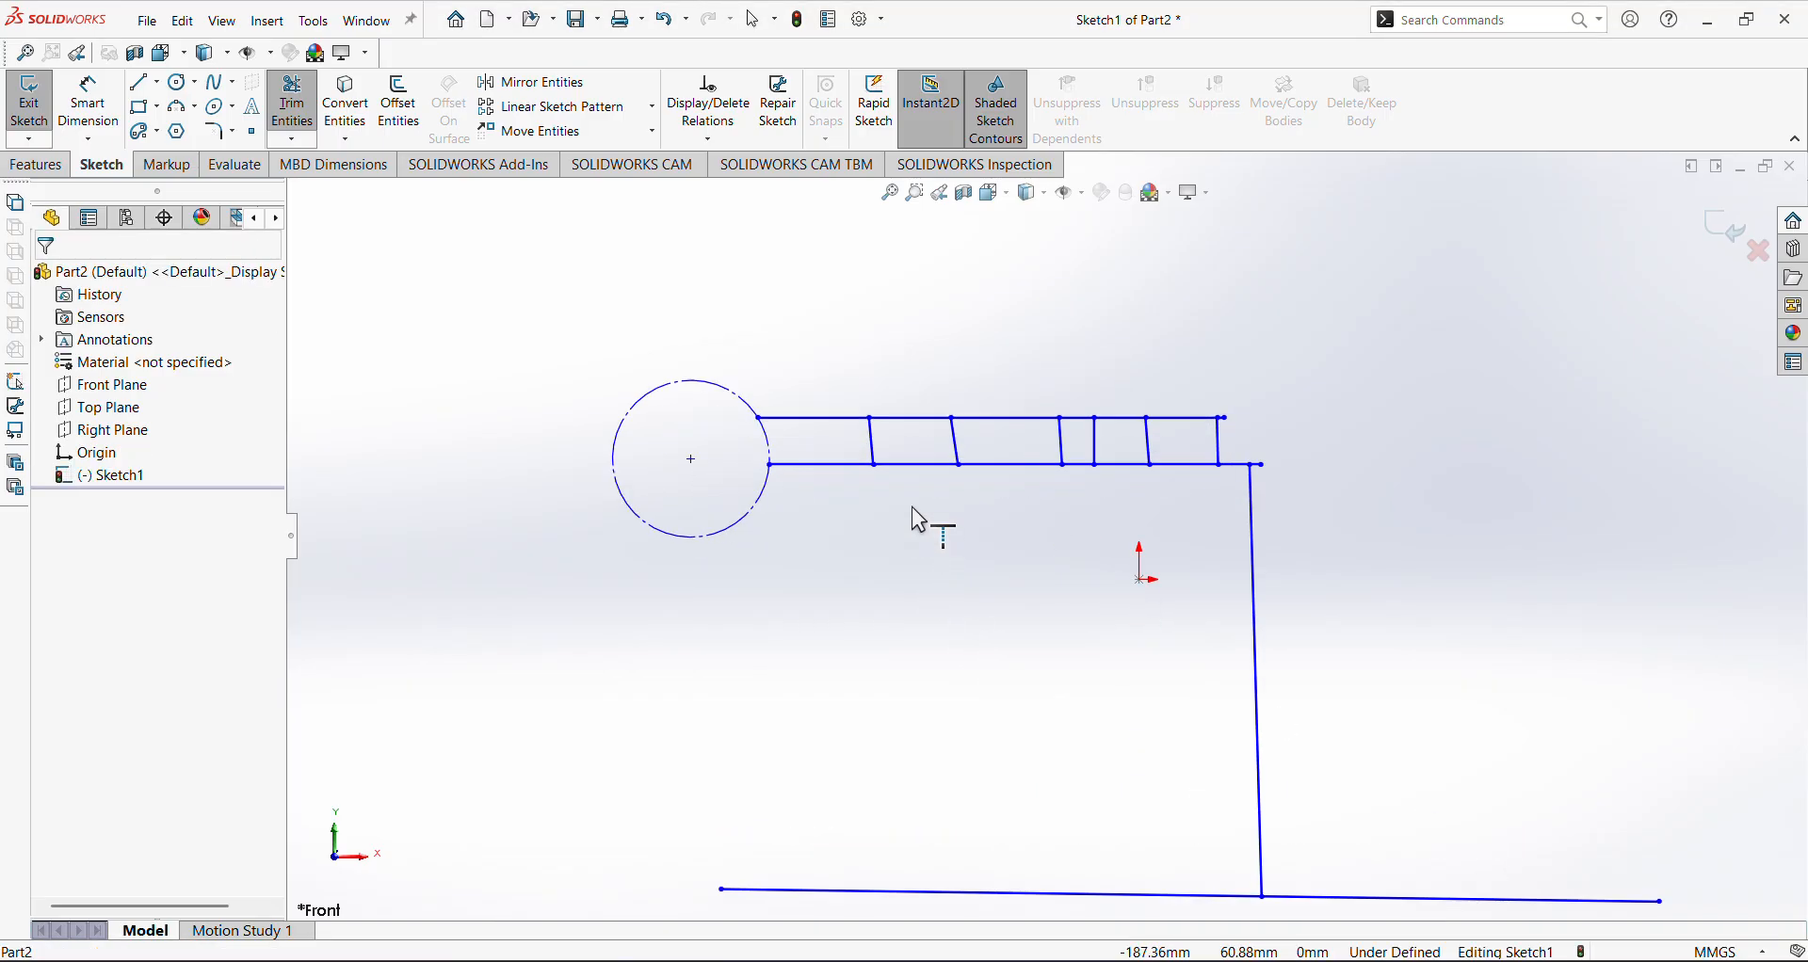
pyautogui.click(871, 444)
pyautogui.click(956, 449)
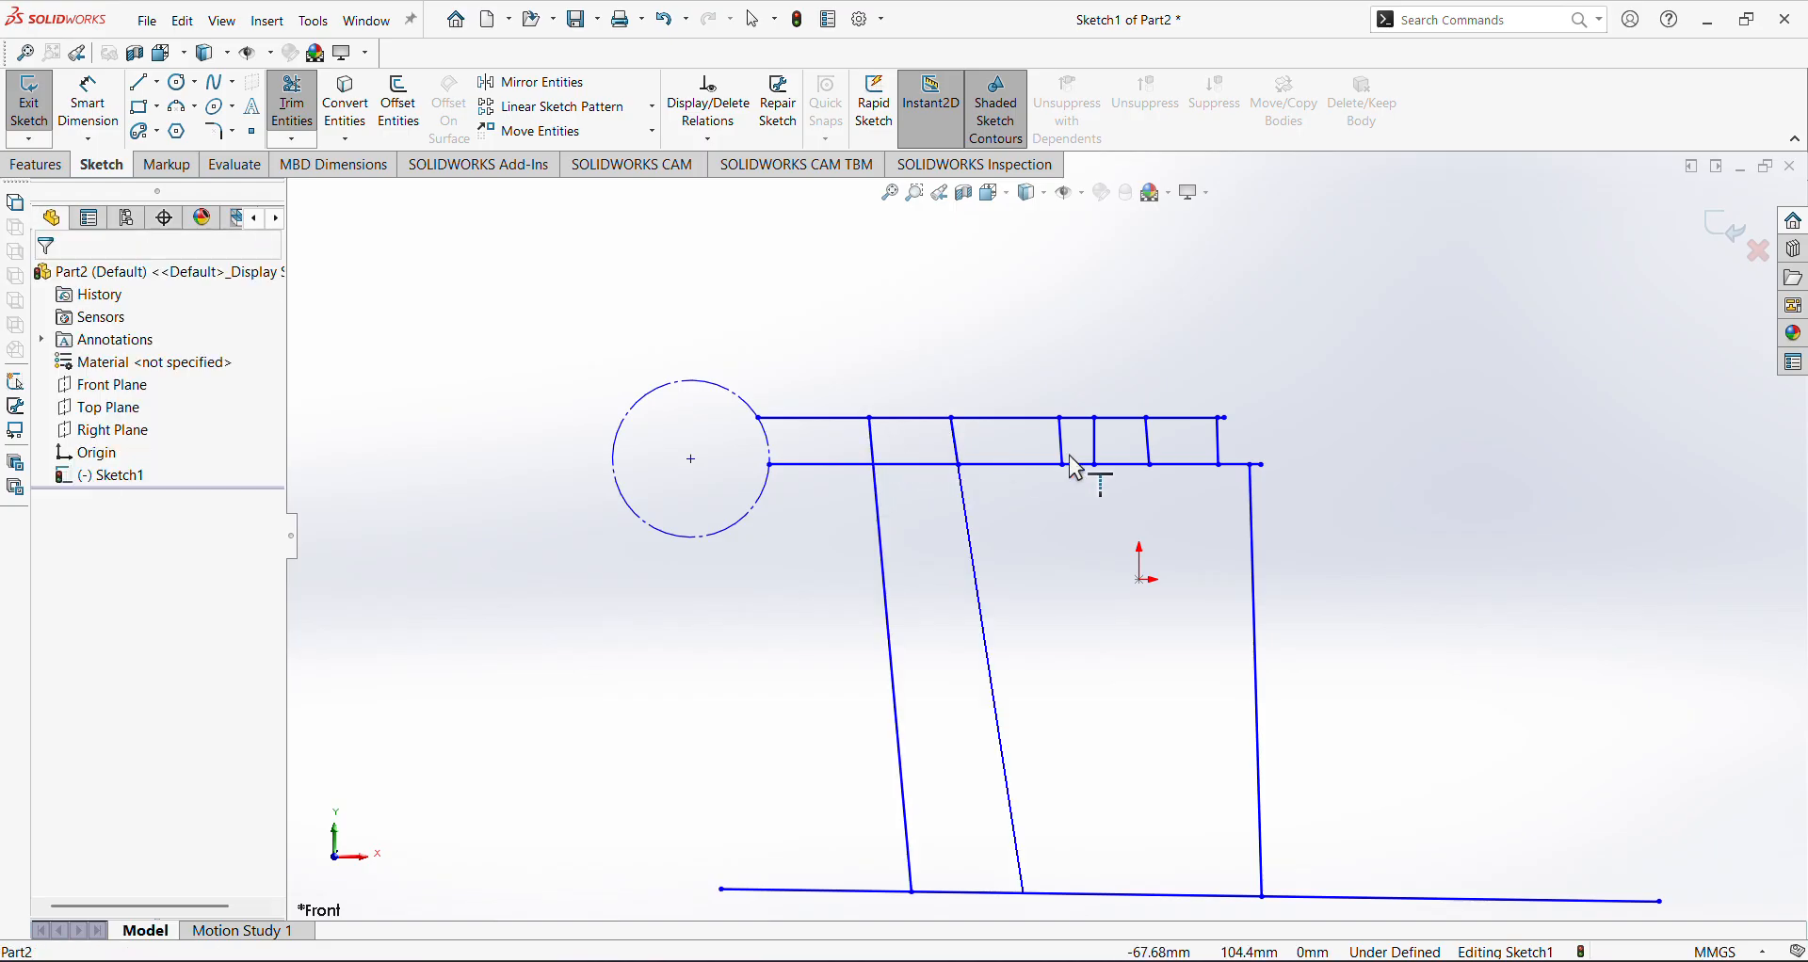
pyautogui.click(1064, 452)
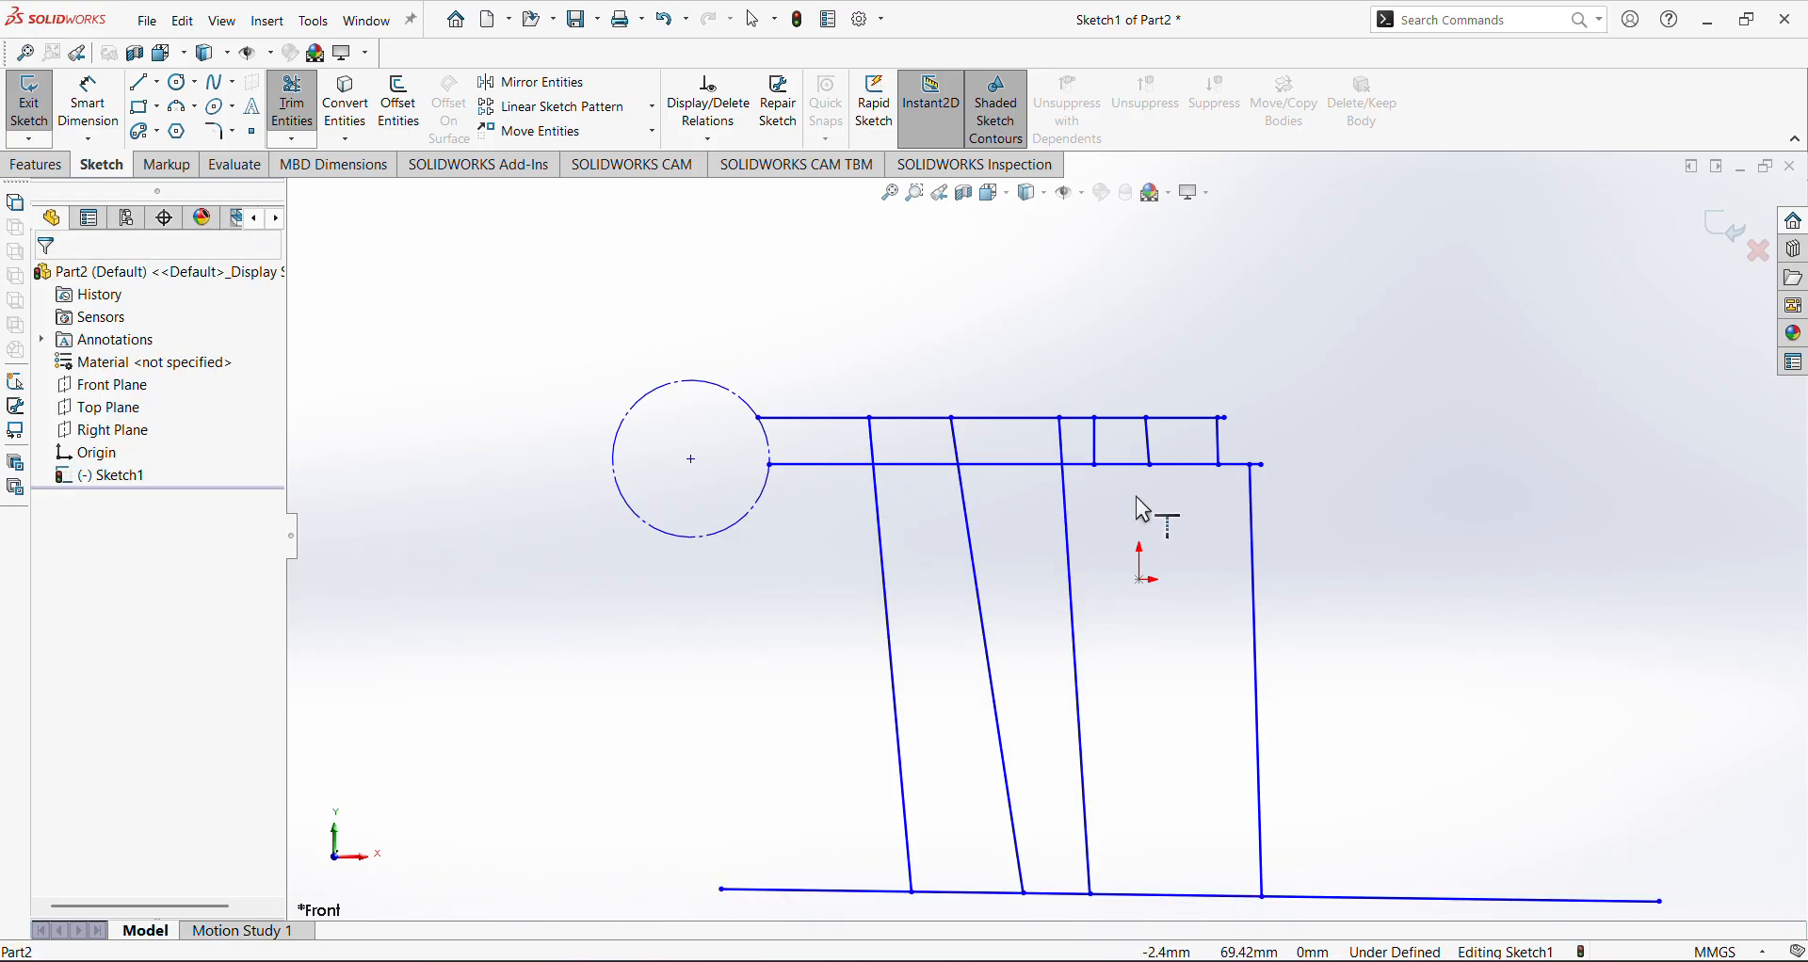
pyautogui.click(1098, 442)
pyautogui.click(1150, 456)
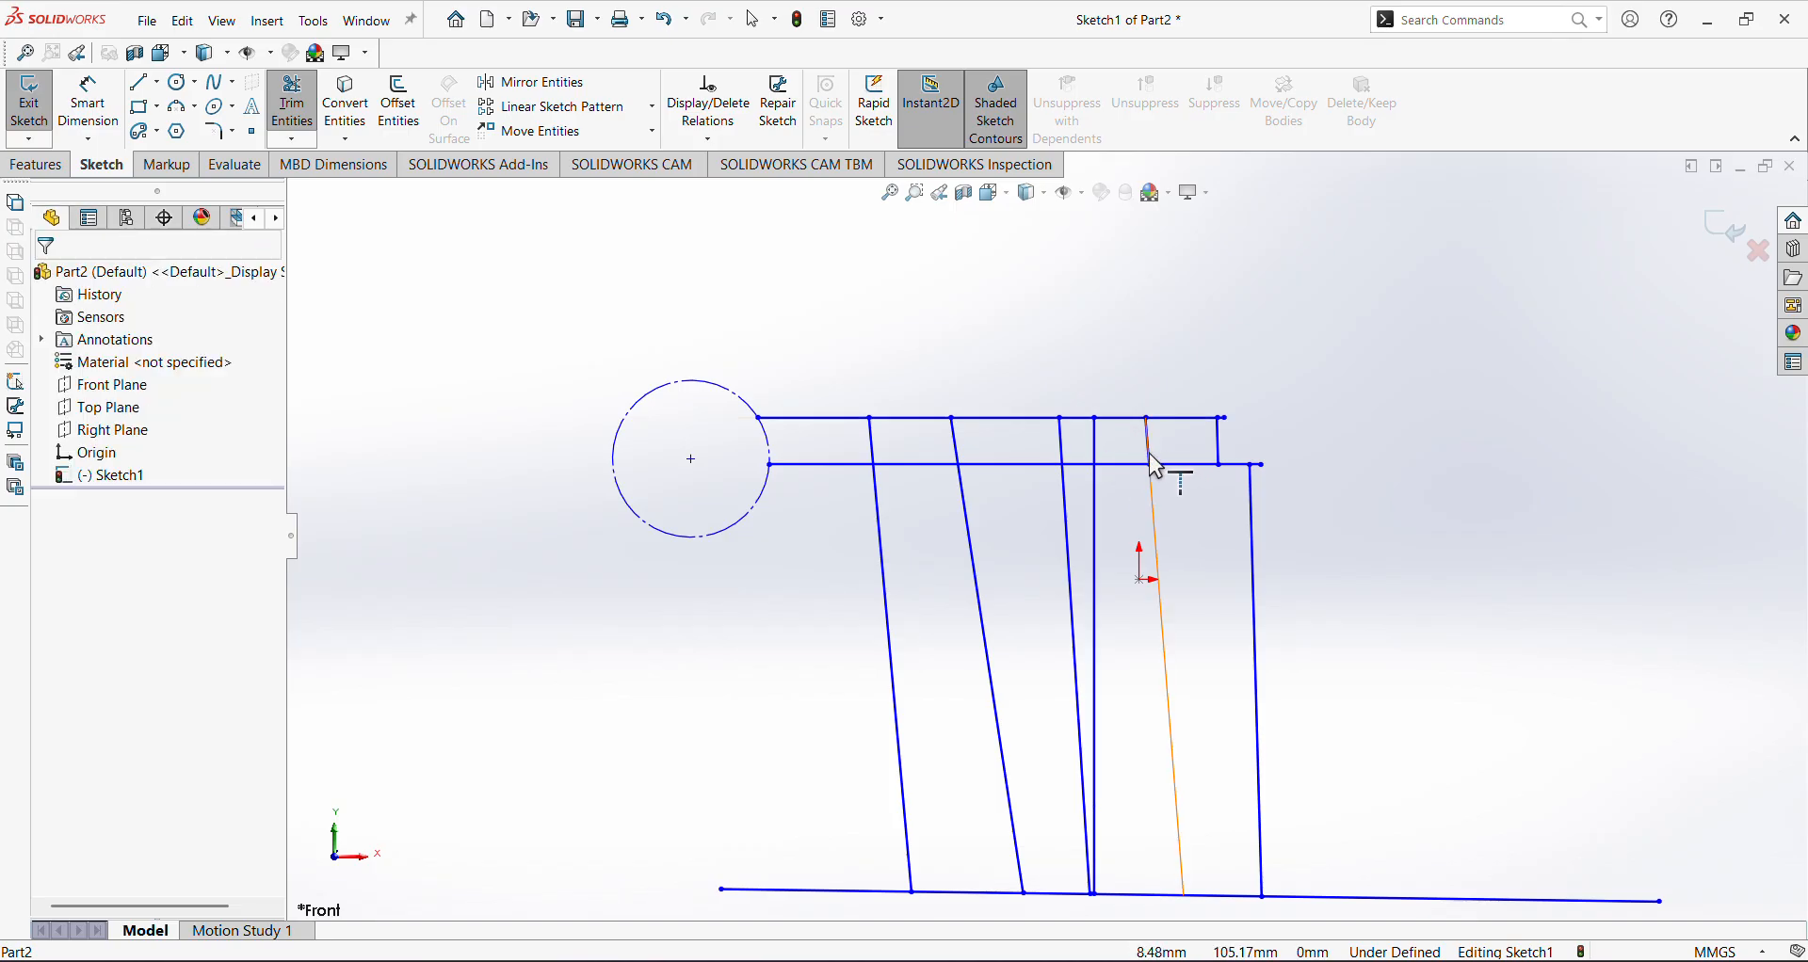
pyautogui.click(1223, 444)
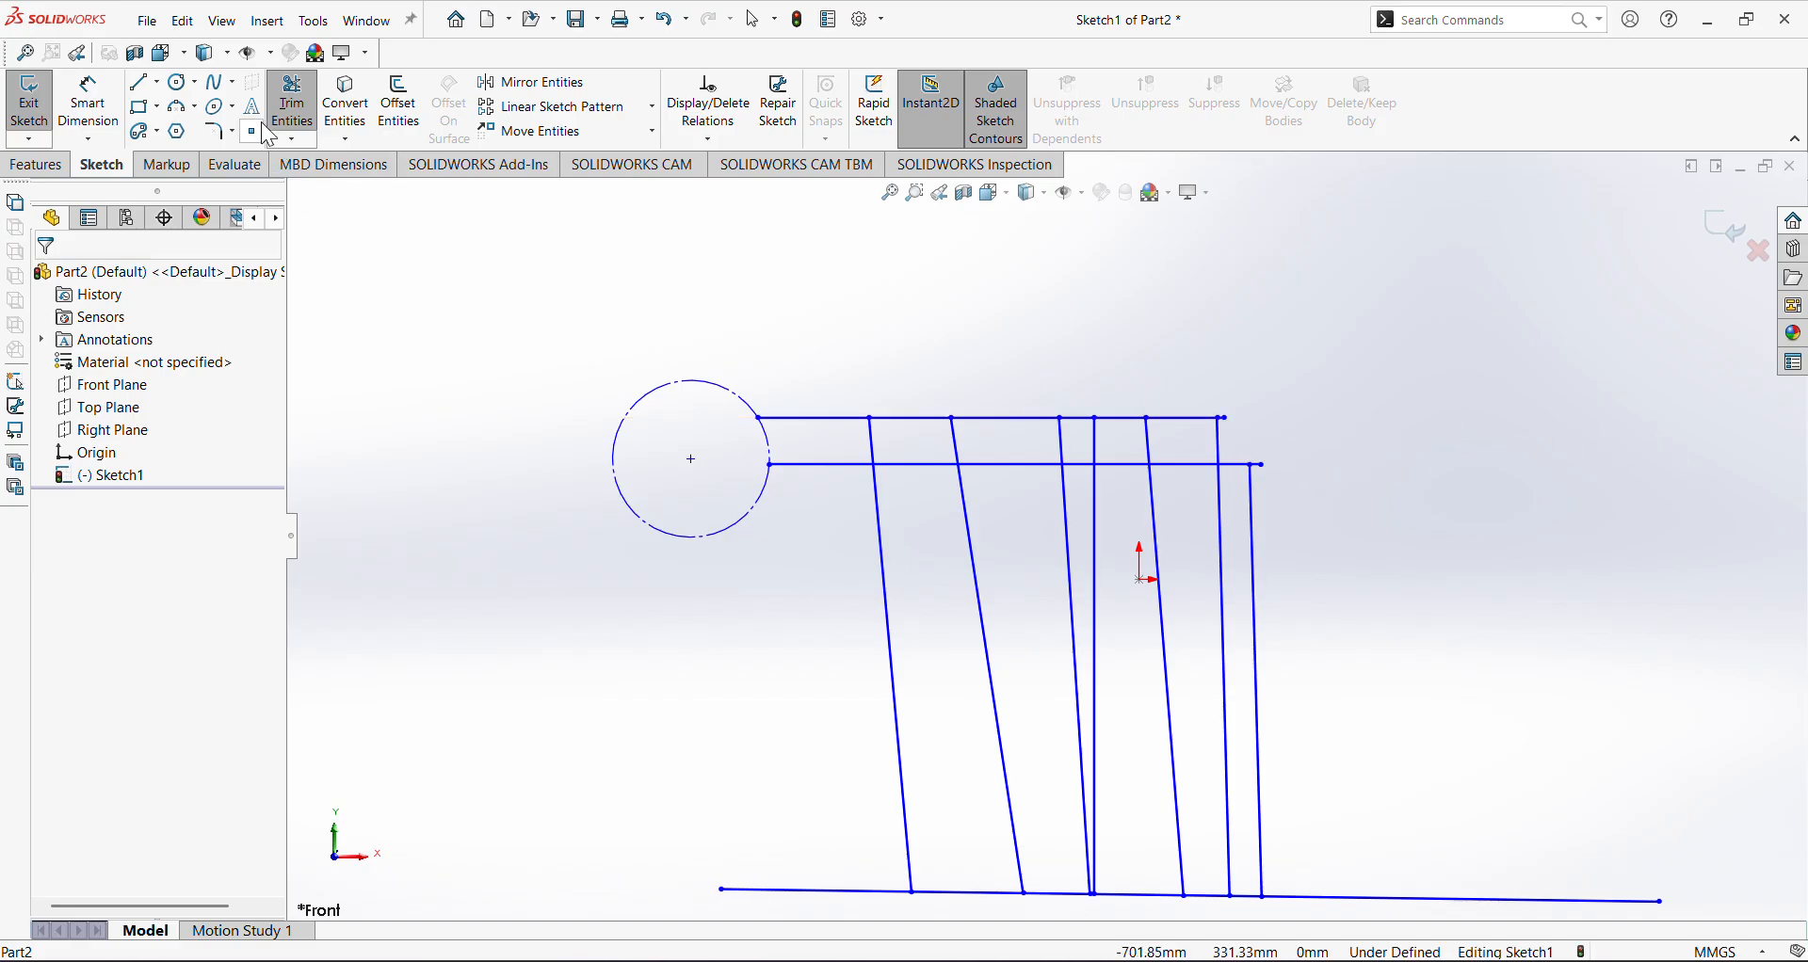
# Sketch a tall corner rectangle well beyond the right ends of the two long horizontal lines, level with them
pyautogui.click(139, 107)
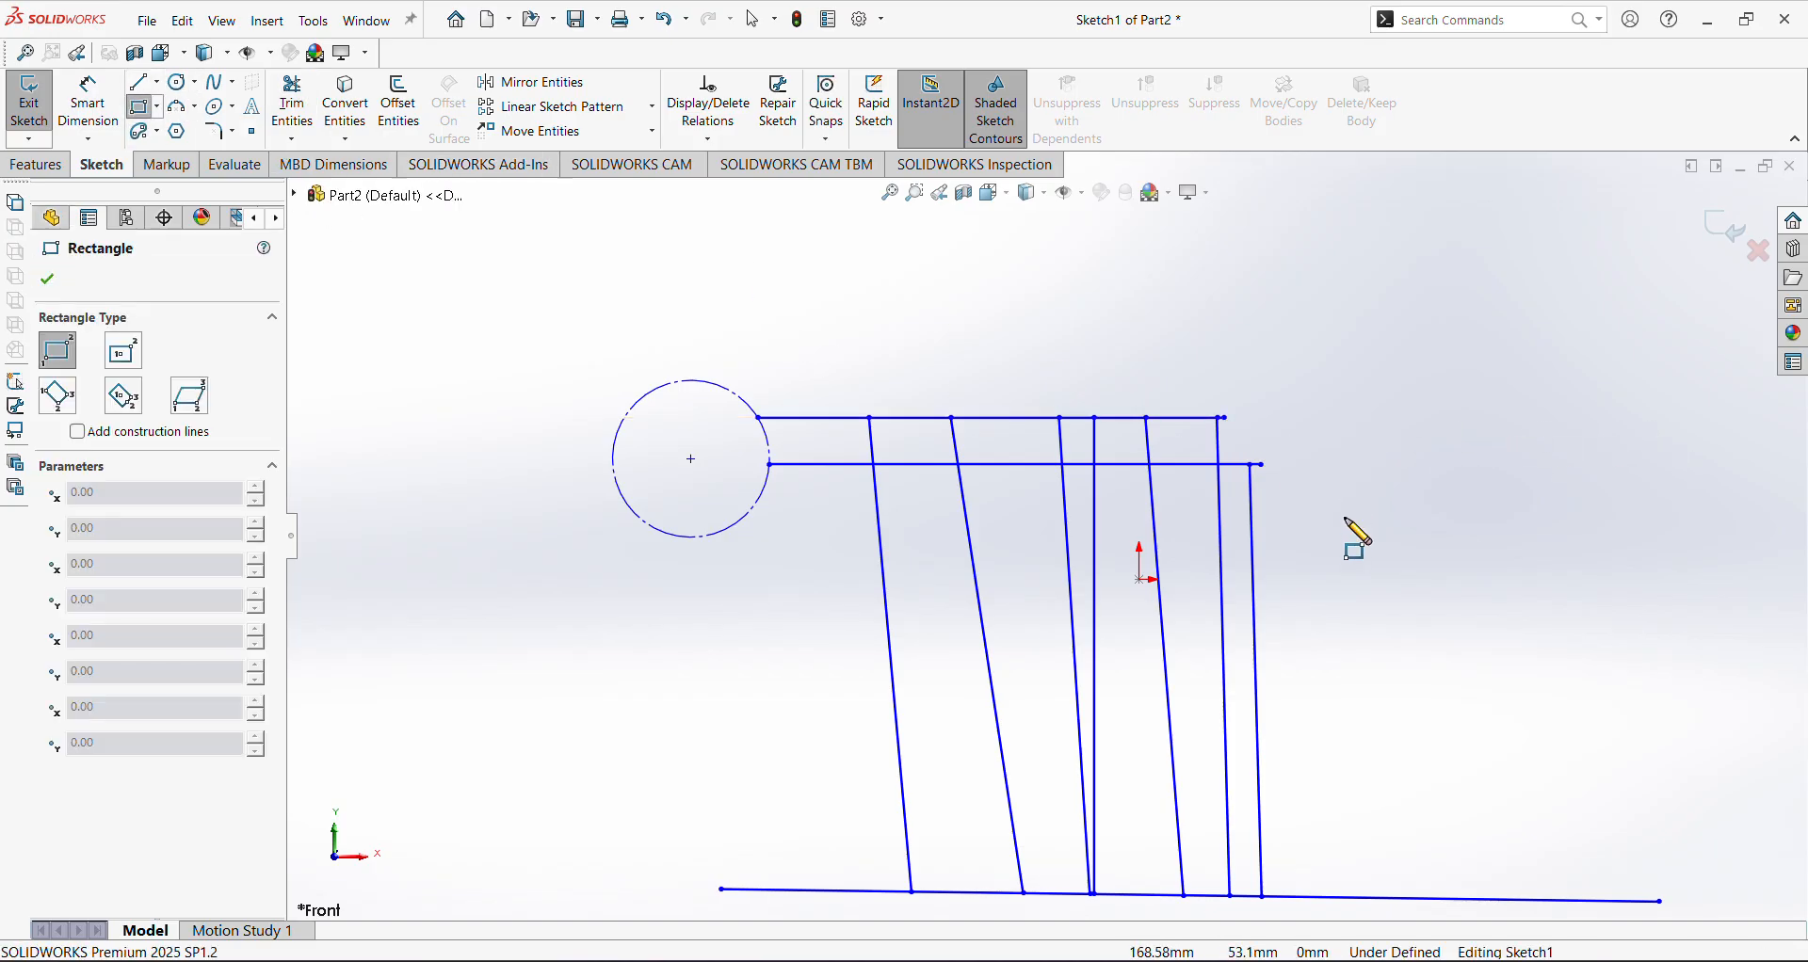
pyautogui.moveTo(1550, 581); pyautogui.dragTo(1671, 321)
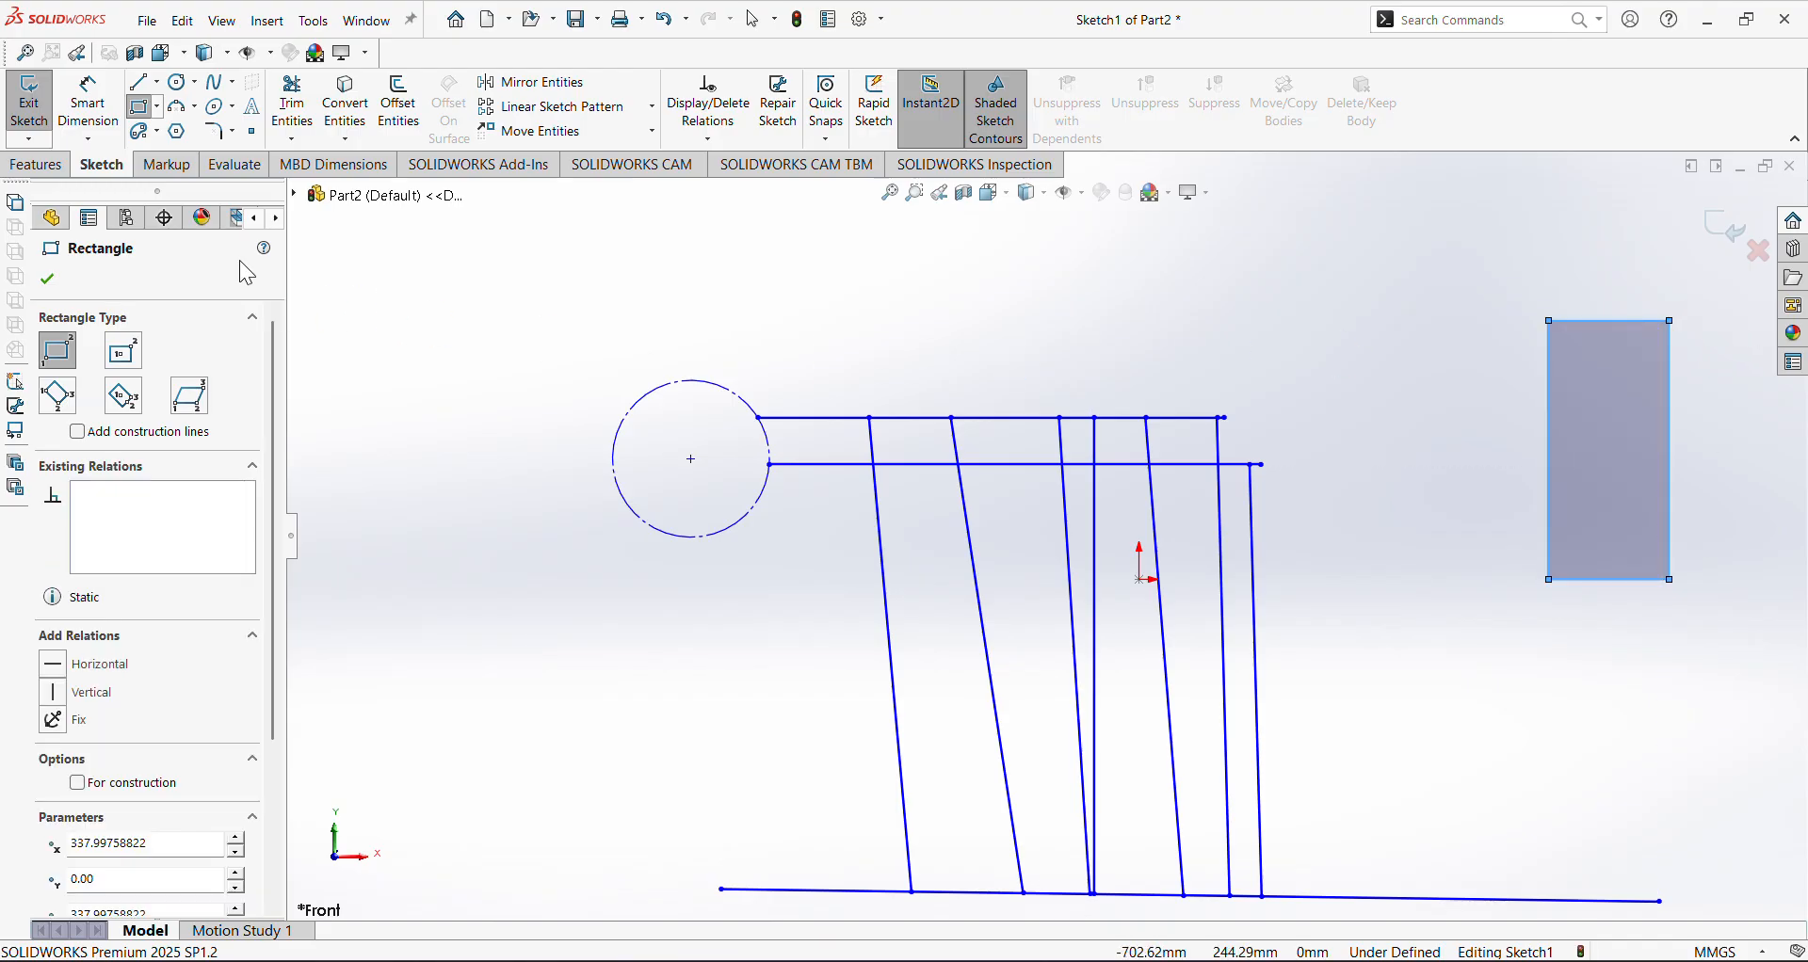
pyautogui.click(48, 281)
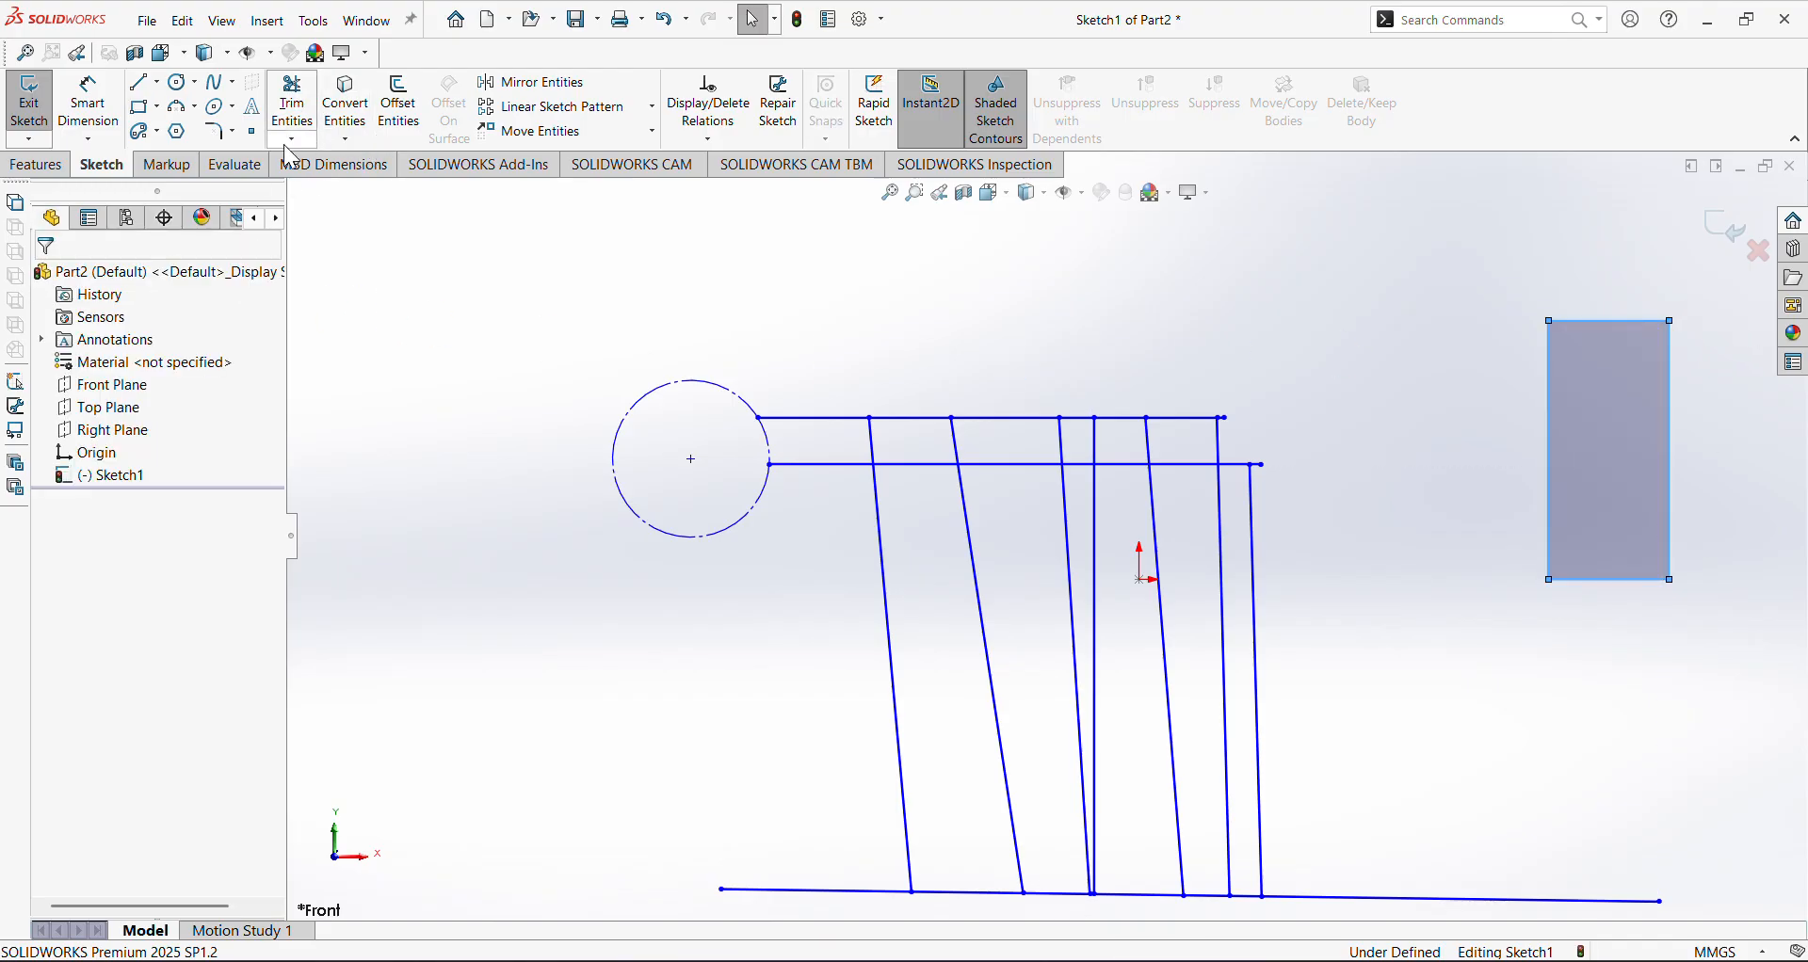
# Extend the two long horizontal lines to the rectangle's left edge
pyautogui.click(292, 140)
pyautogui.click(341, 188)
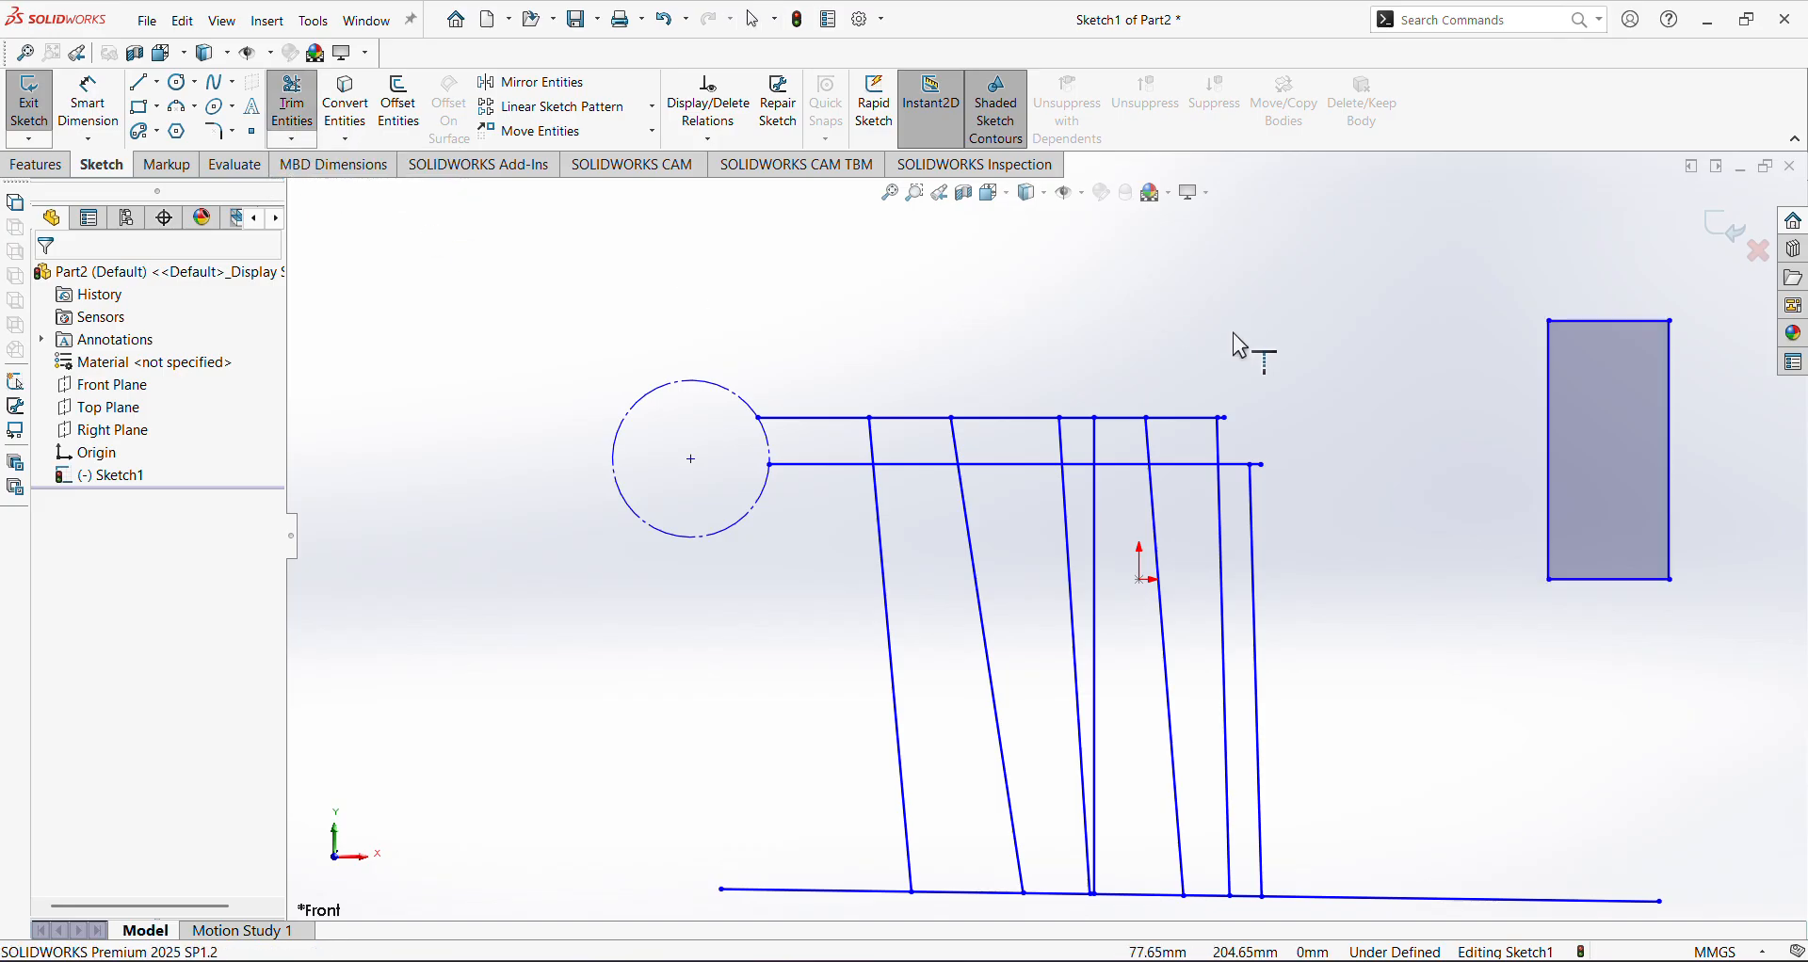
pyautogui.click(1172, 420)
pyautogui.click(1194, 468)
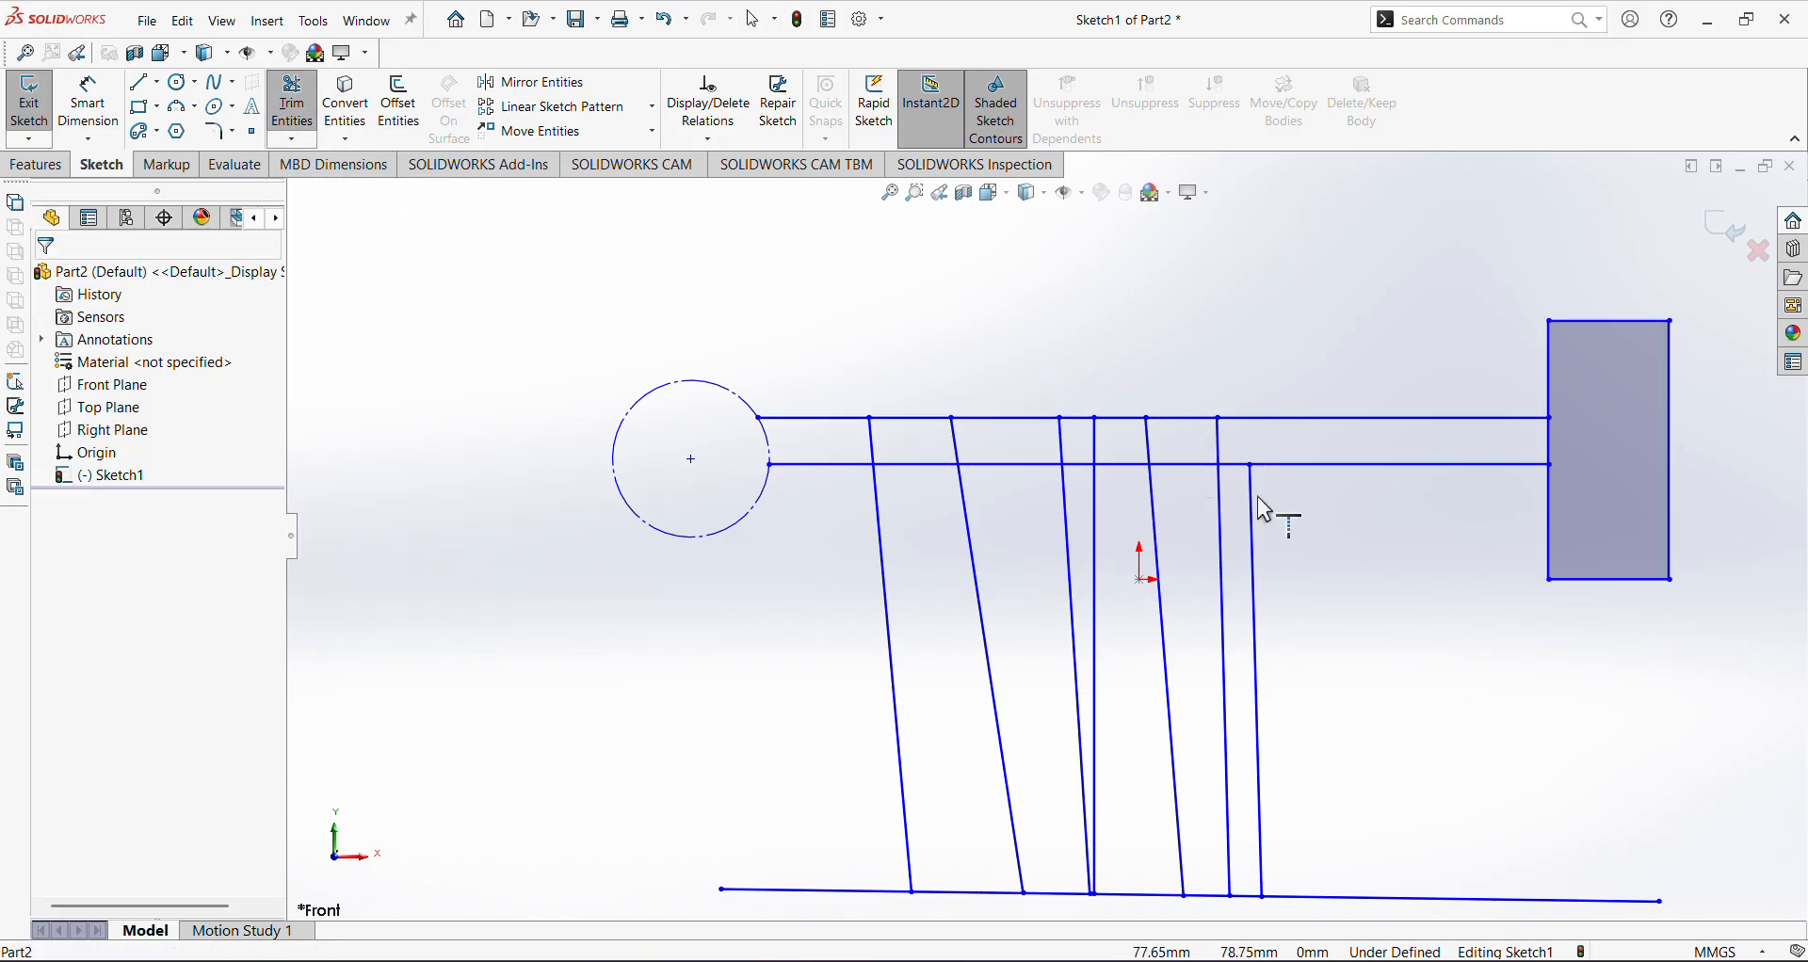
# Extend the rectangle's left edge to the bottom line and its lower edge to the nearest near-vertical line, and try extending the left edge further
pyautogui.click(1548, 529)
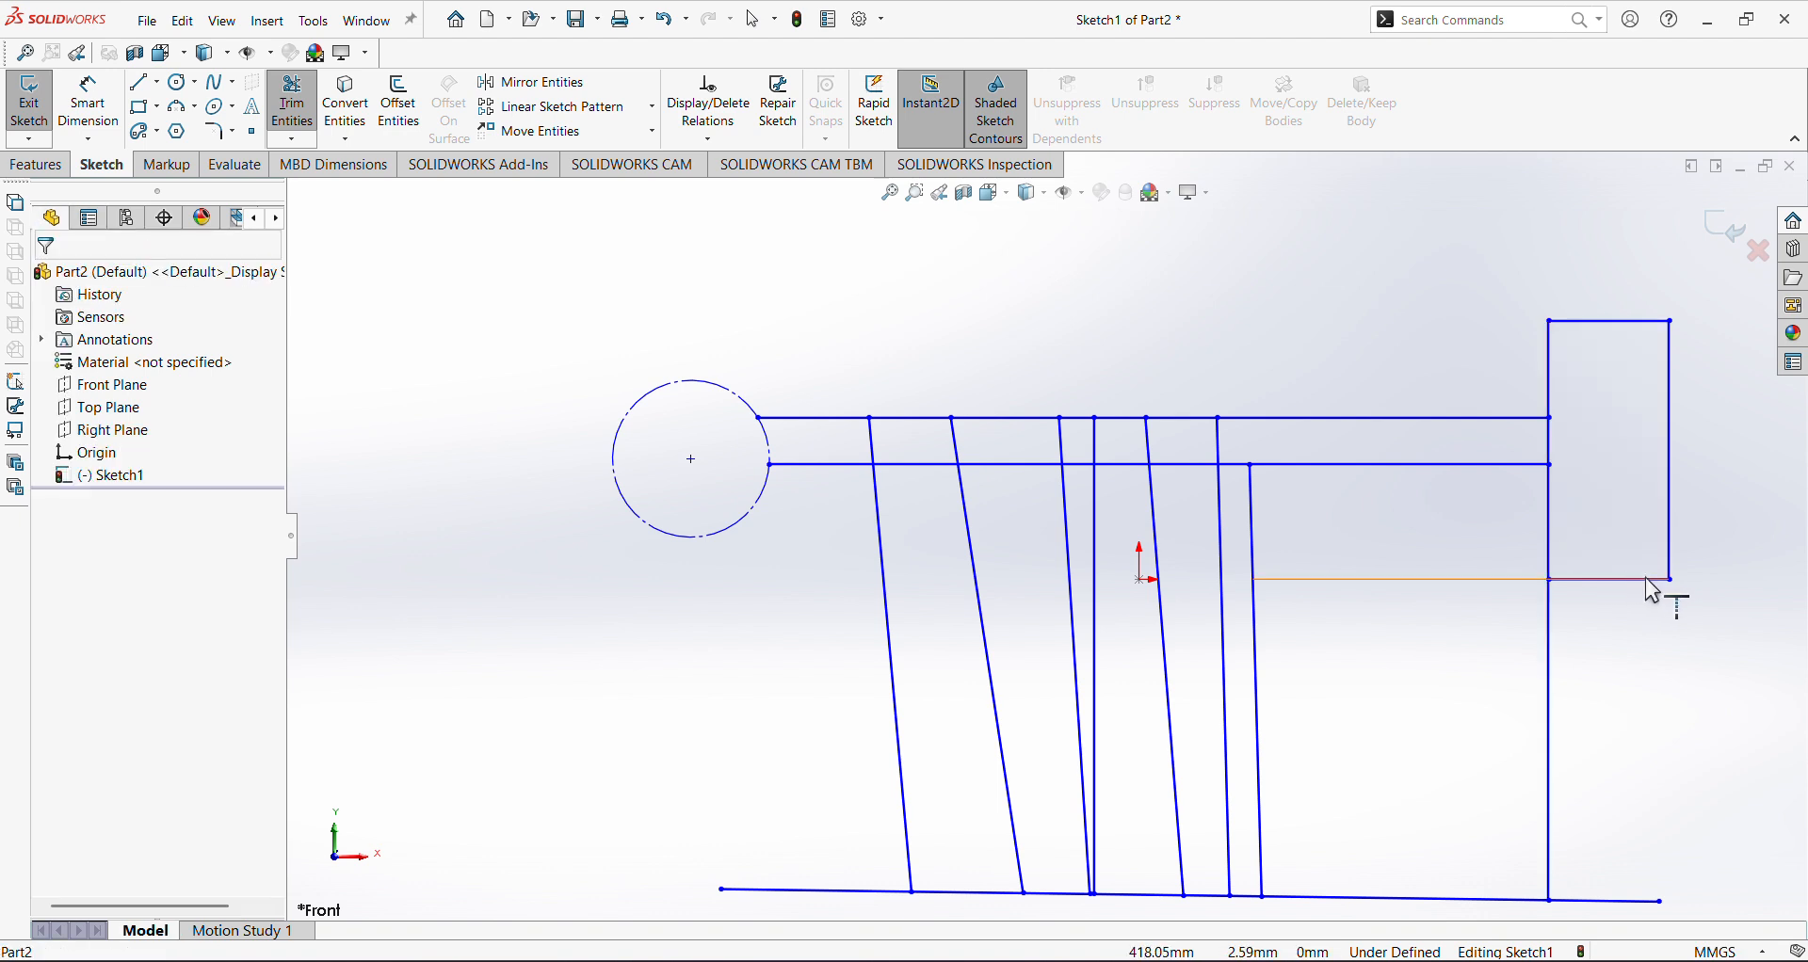
pyautogui.click(1646, 577)
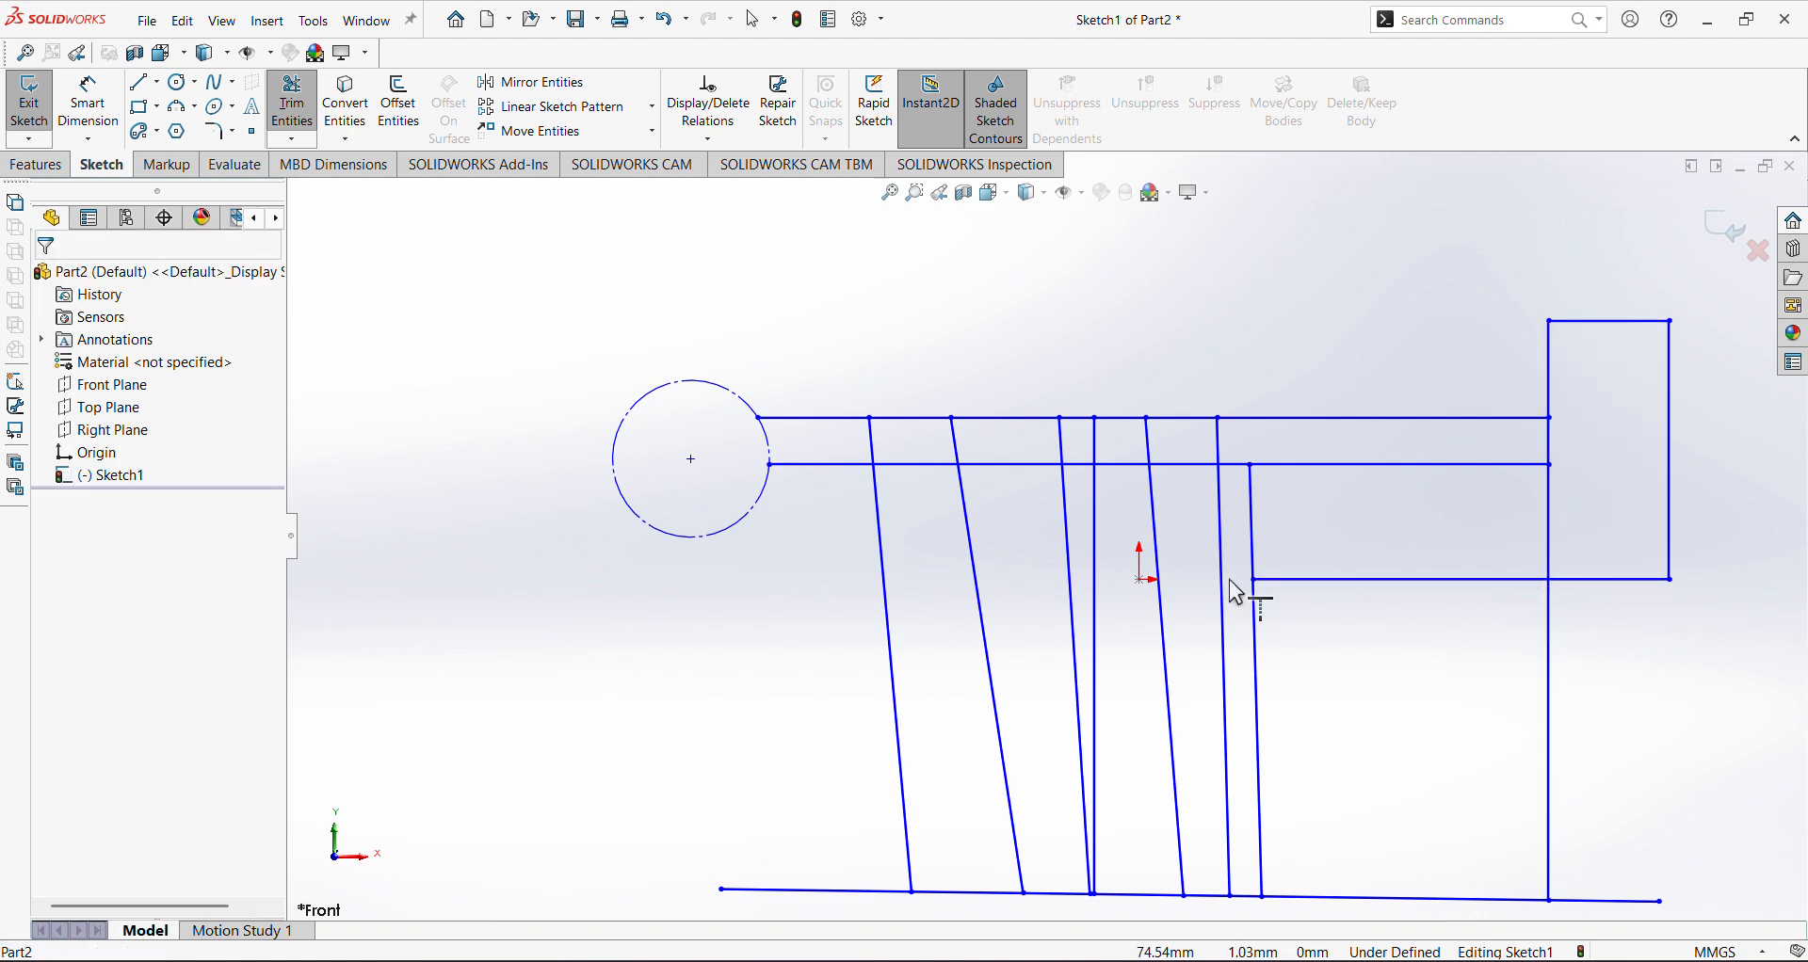
pyautogui.click(1546, 351)
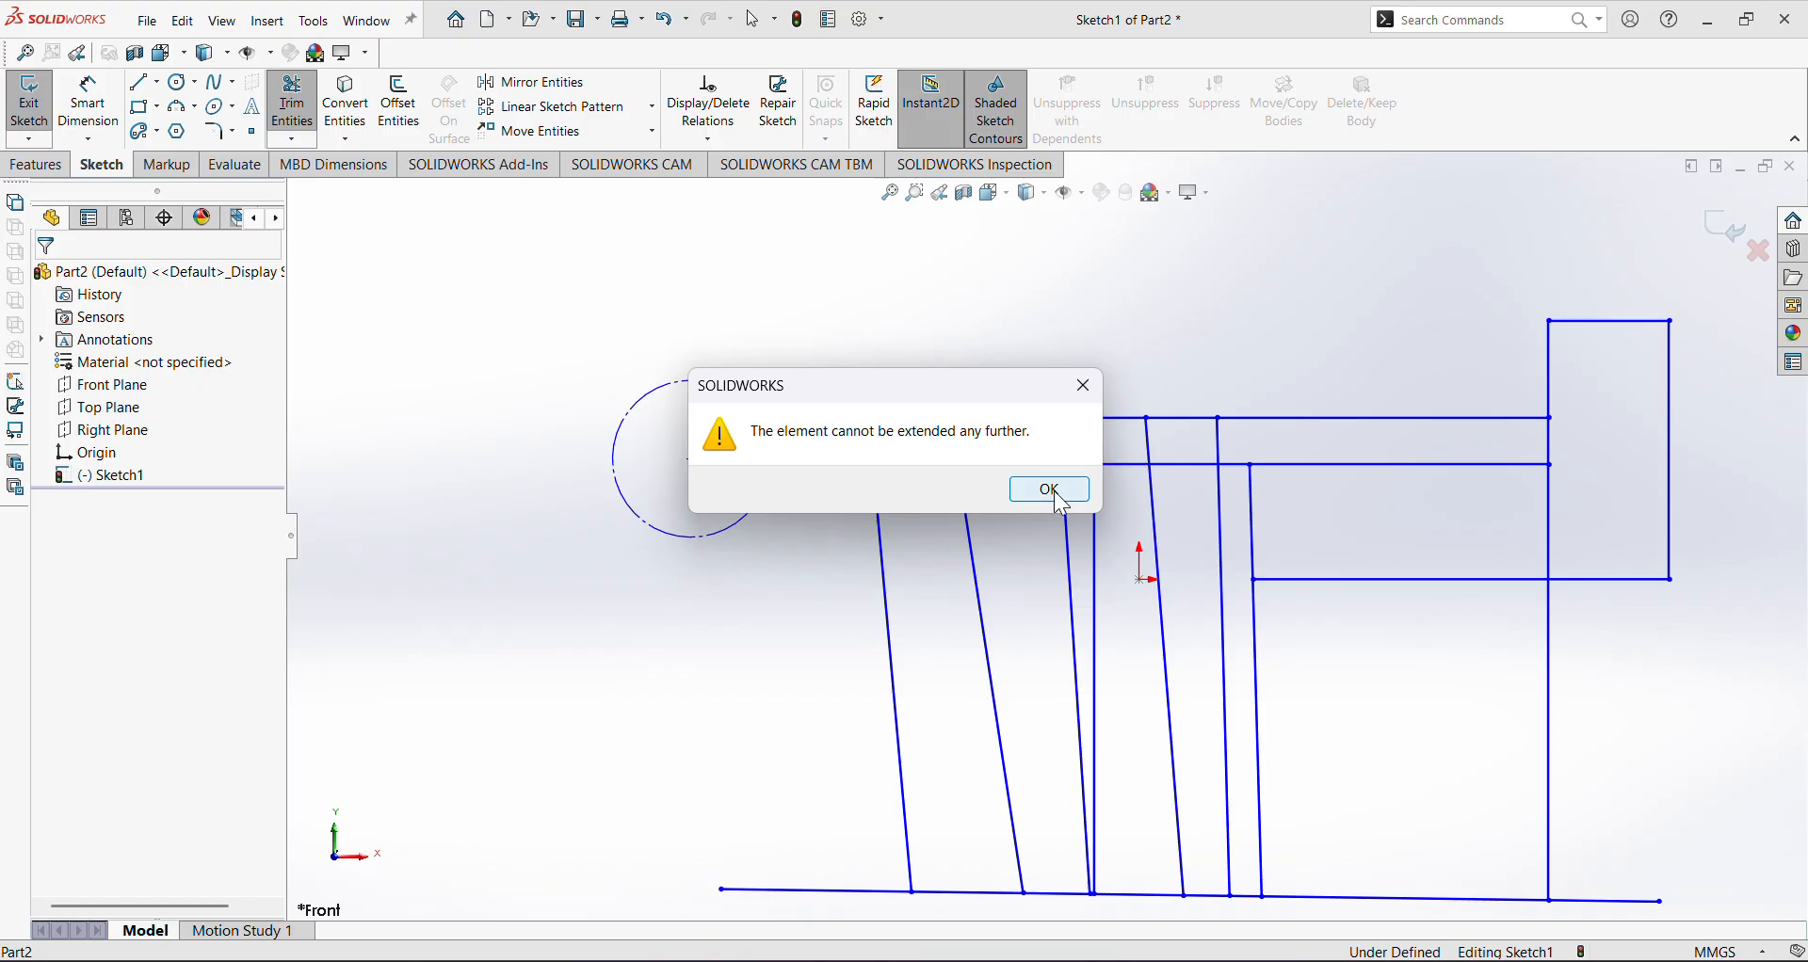
pyautogui.click(1052, 492)
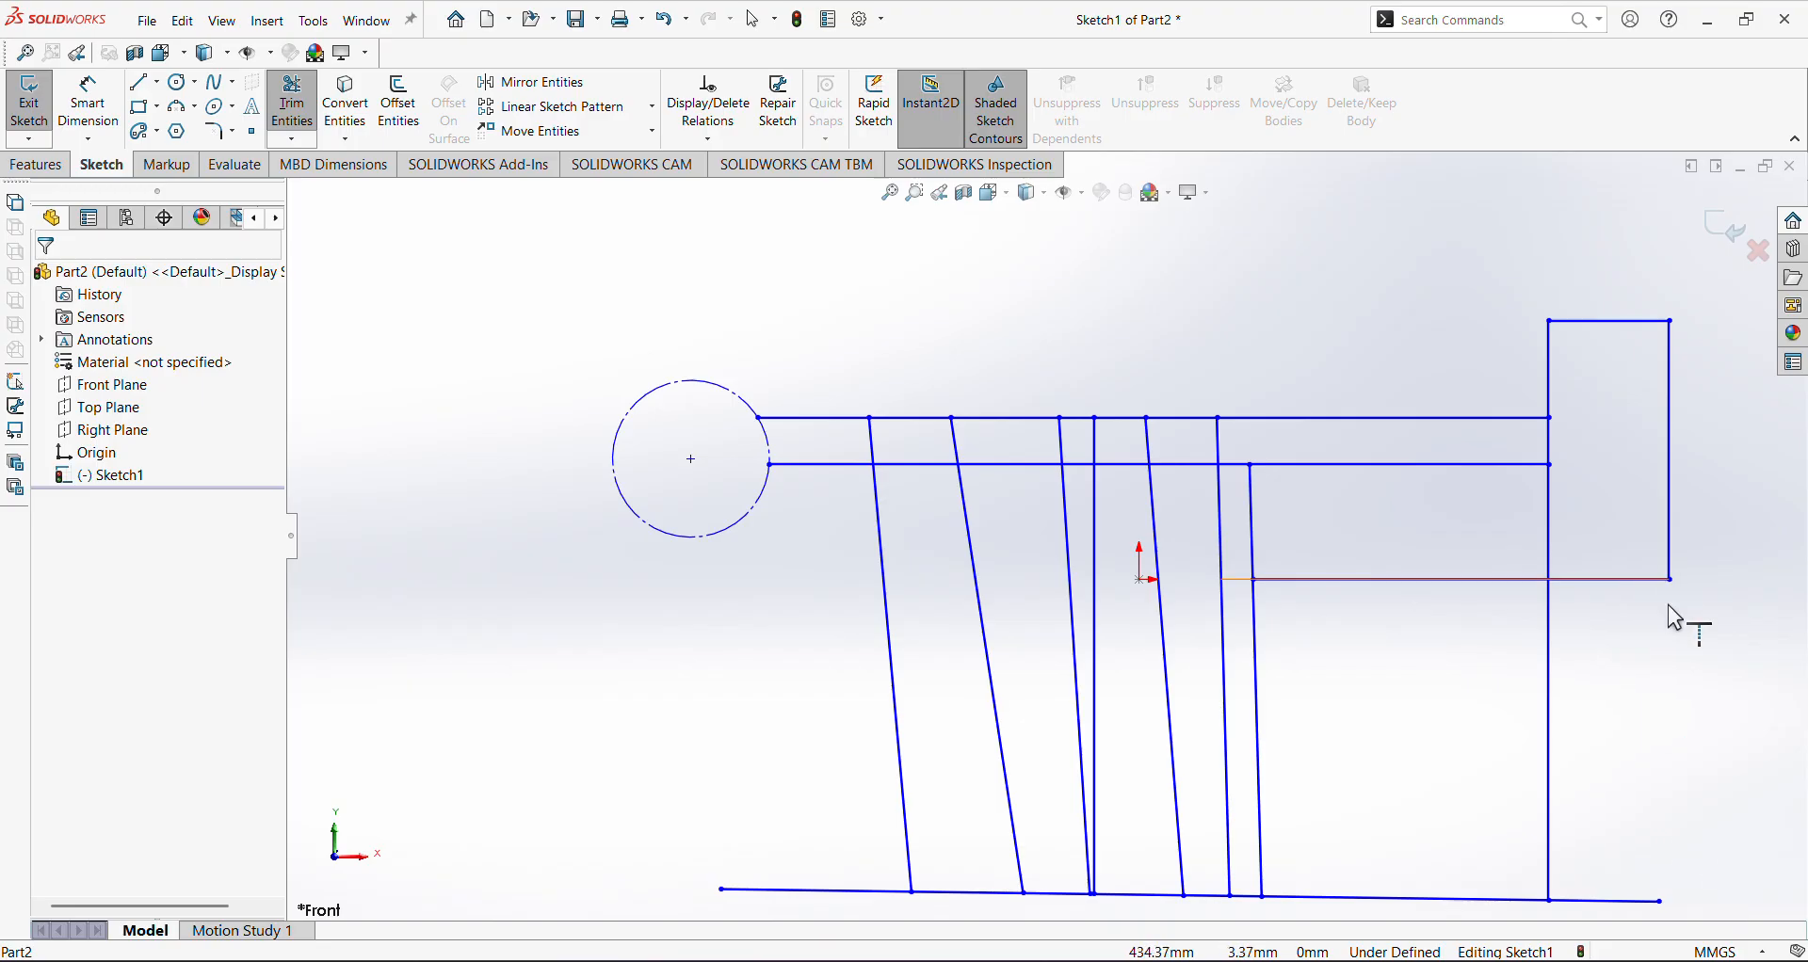
# Exit the trim and extend sketch, discarding its changes
pyautogui.scroll(3, 1385, 565)
pyautogui.scroll(-2, 1452, 580)
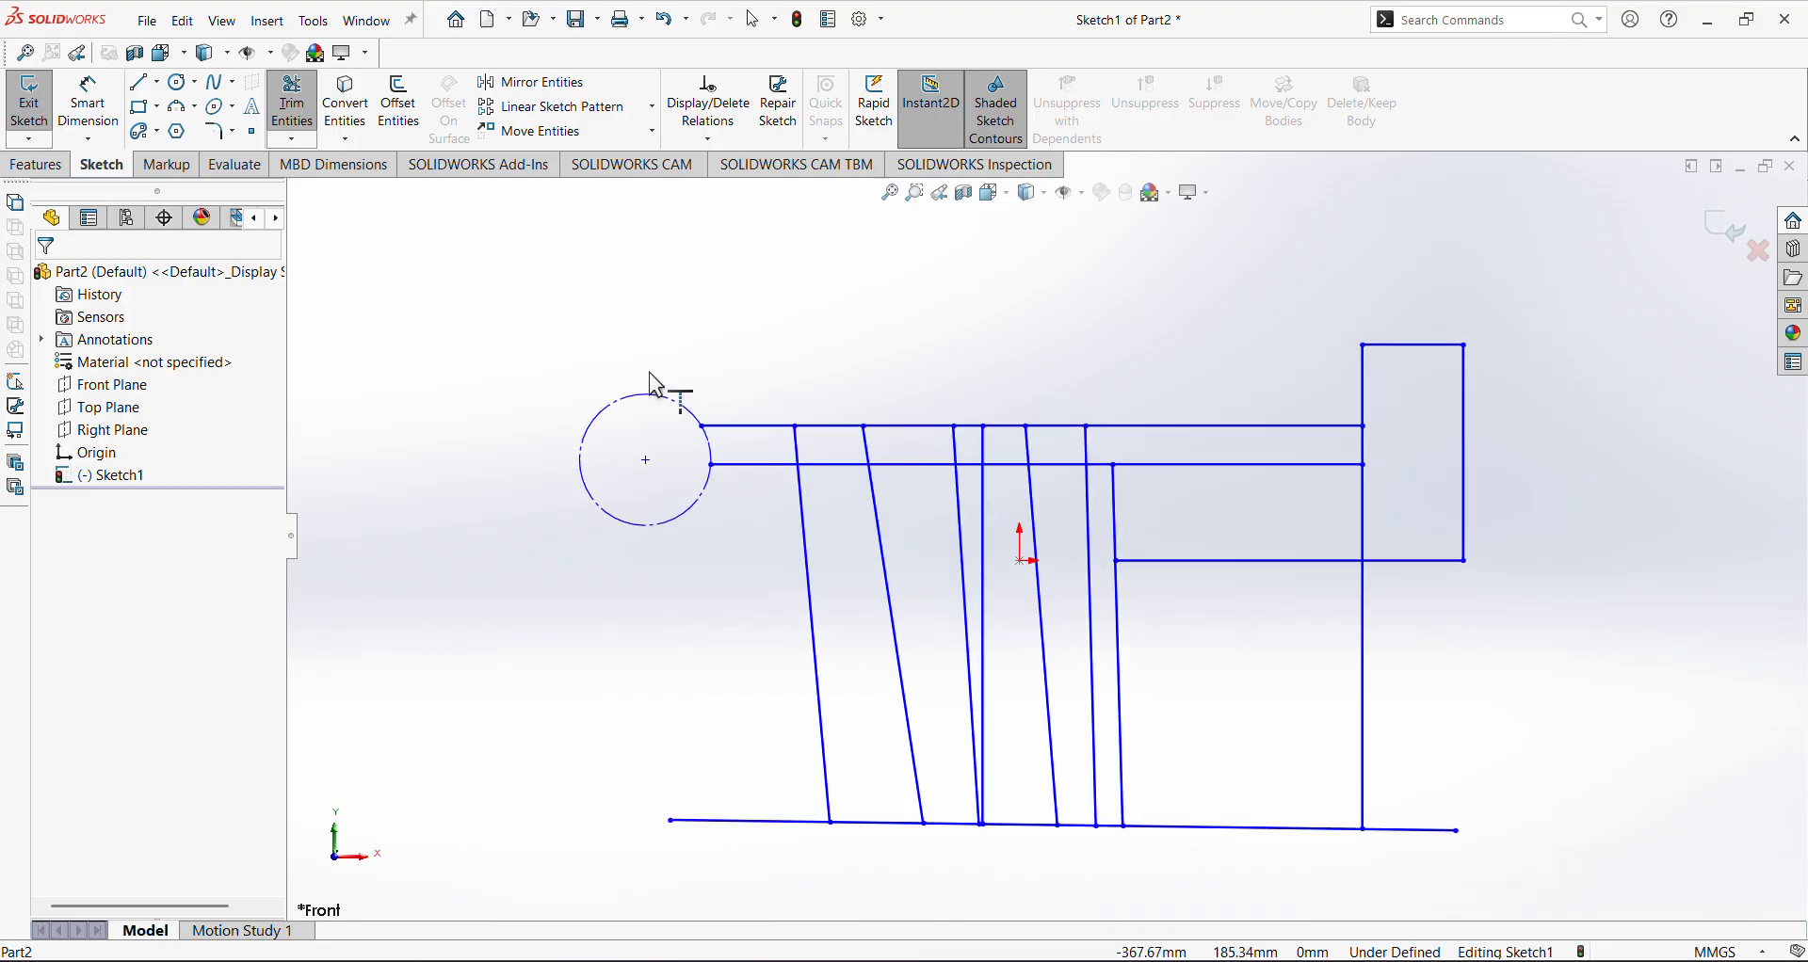
pyautogui.scroll(3, 1055, 508)
pyautogui.scroll(-2, 1136, 509)
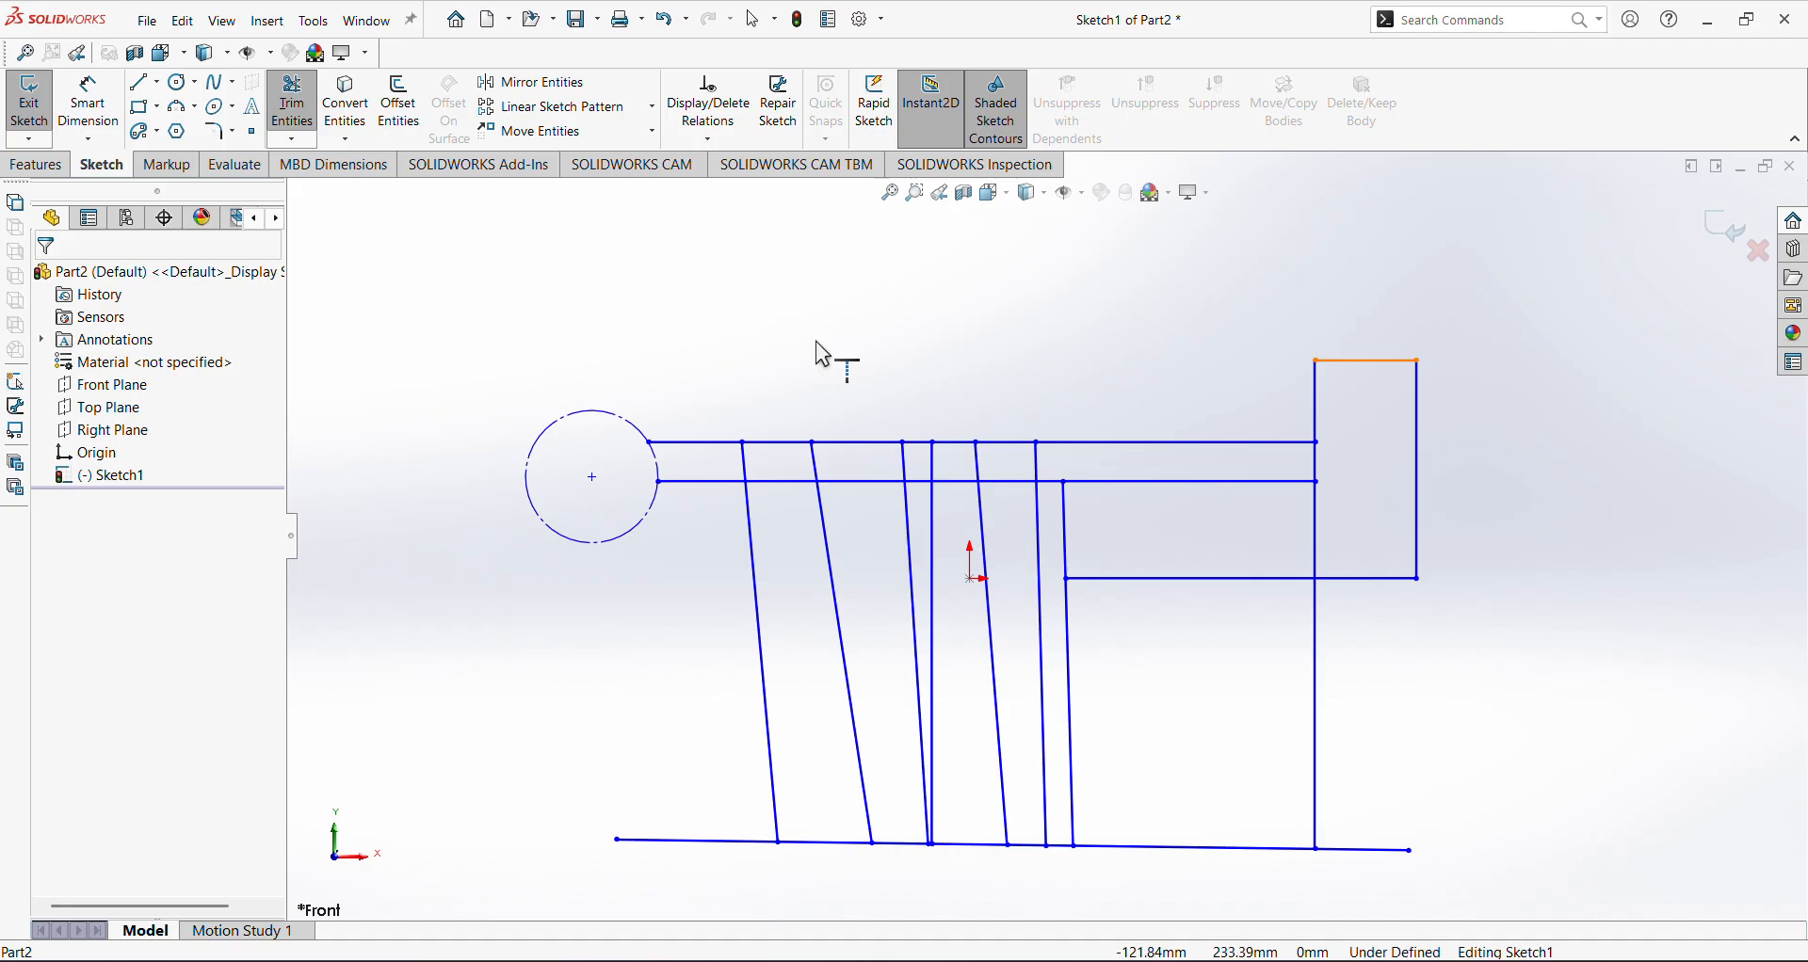
pyautogui.click(1761, 252)
pyautogui.click(989, 506)
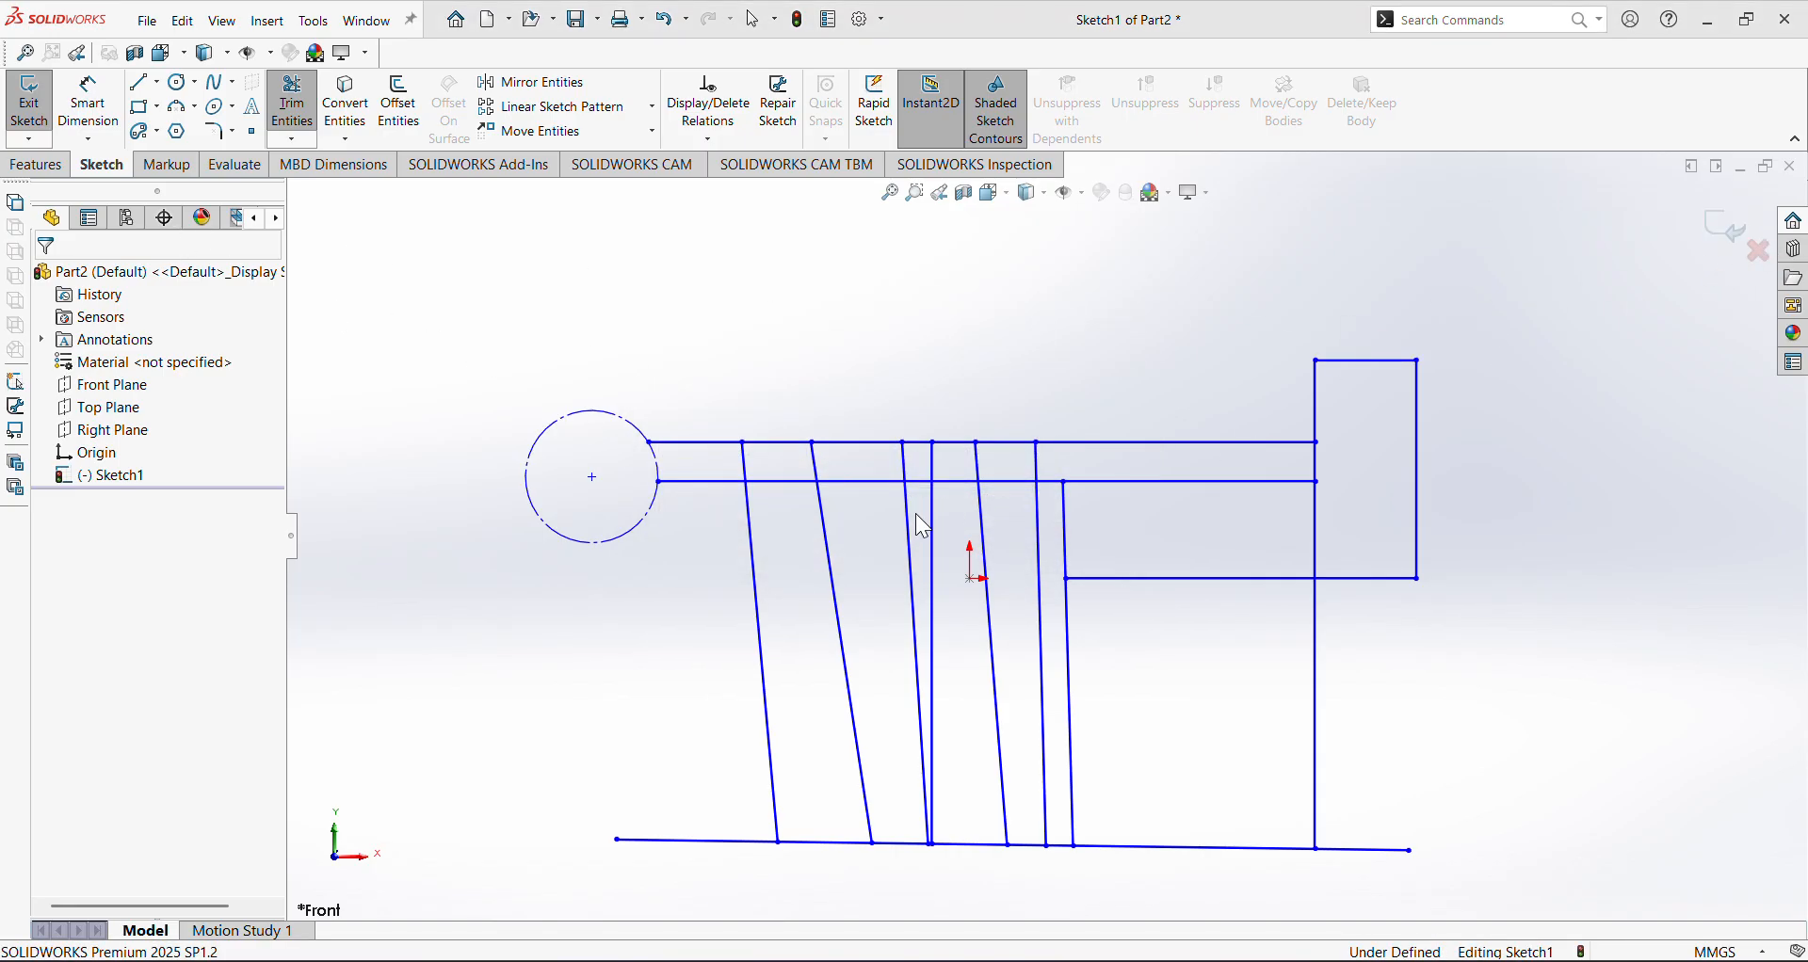
pyautogui.click(355, 139)
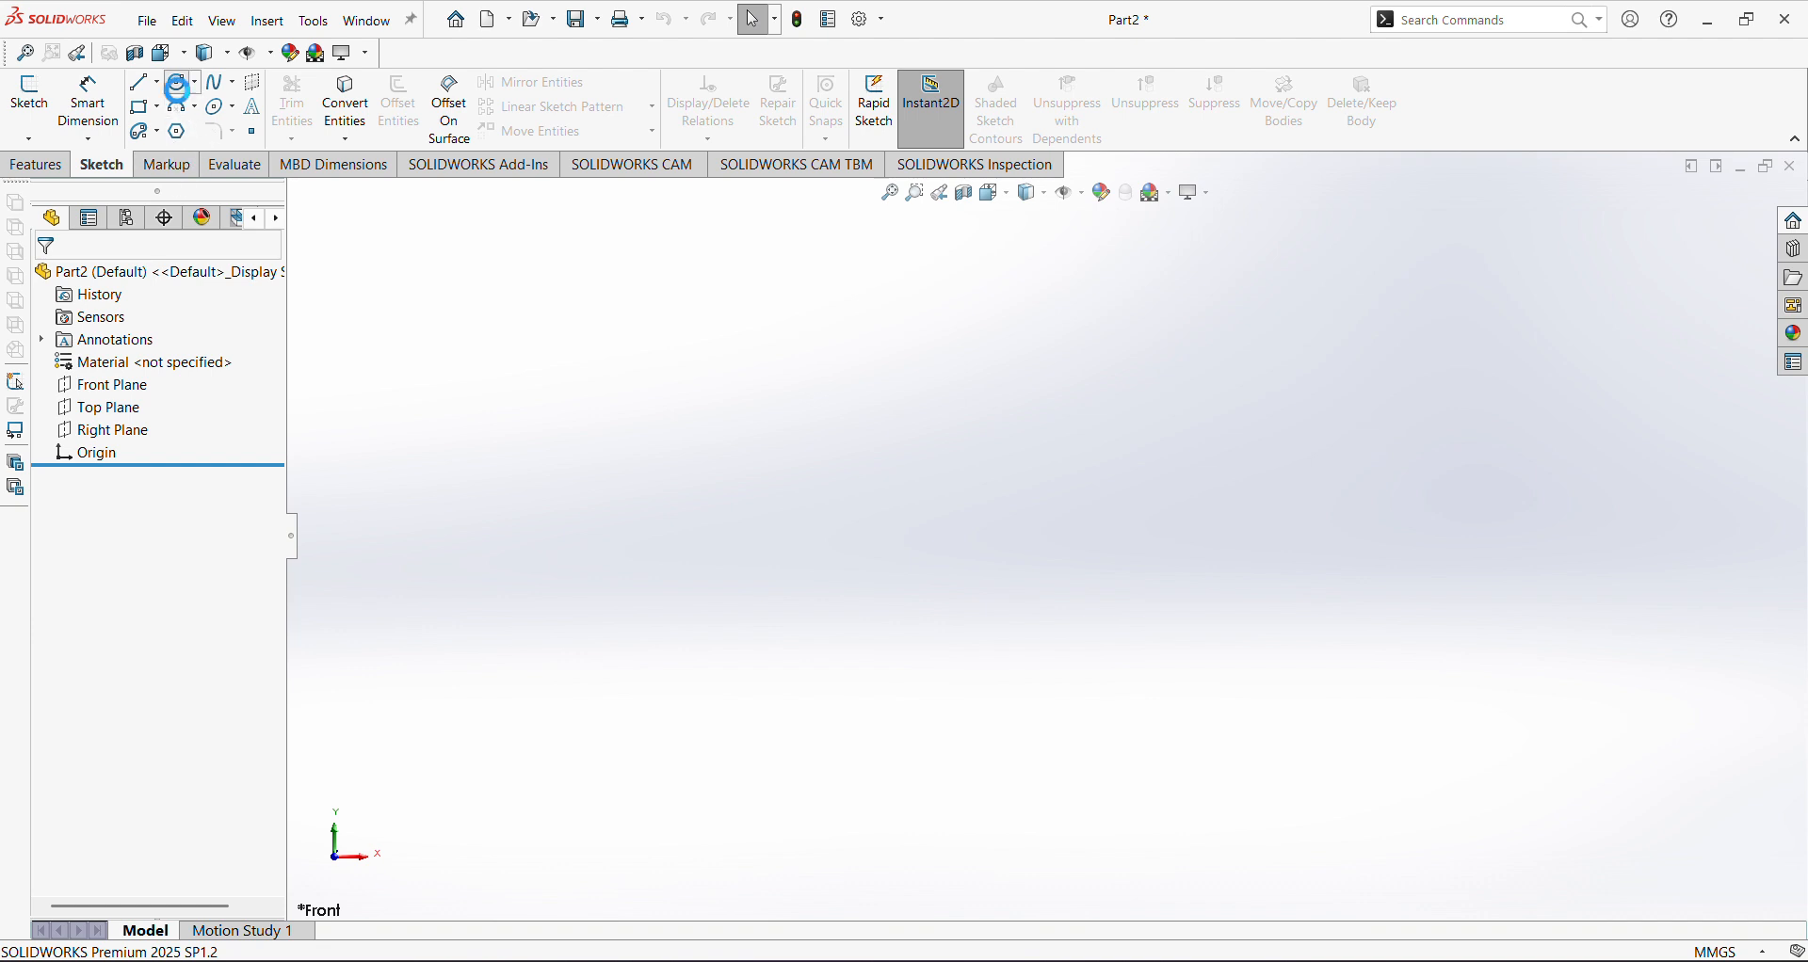
# Start a sketch on the Top Plane and draw two concentric circles at the origin, with radii of about 52 mm and 39 mm
pyautogui.click(179, 84)
pyautogui.click(904, 555)
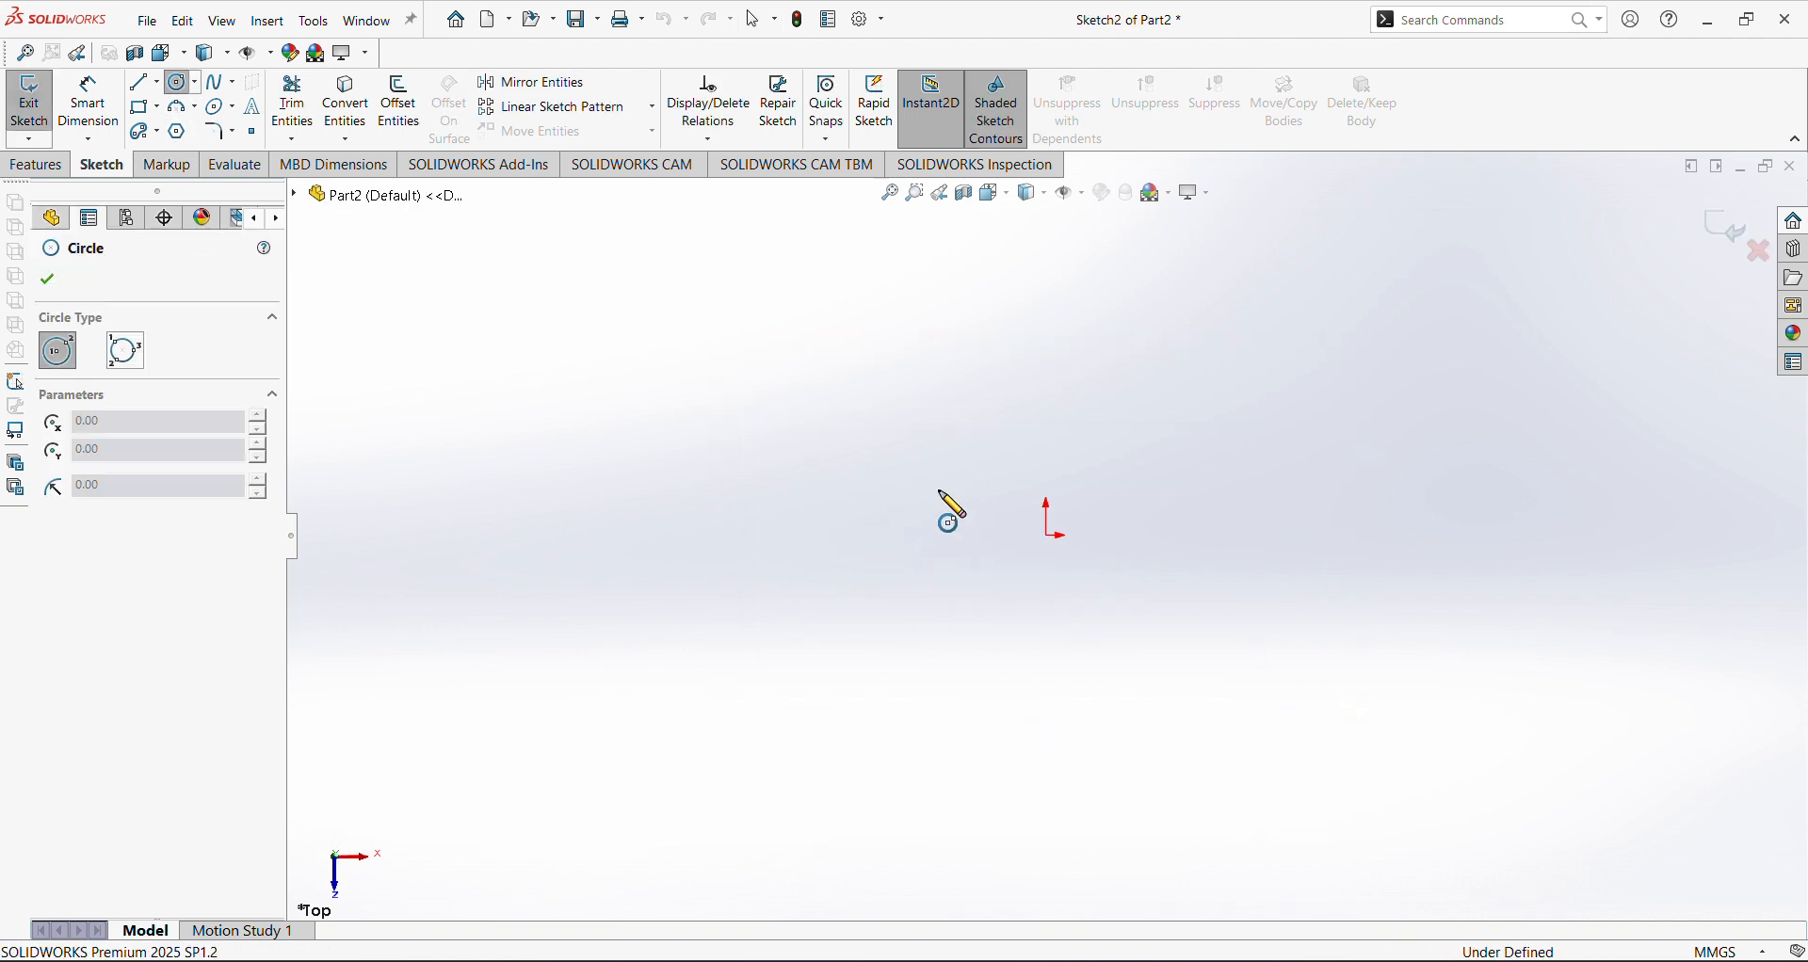
pyautogui.click(1047, 537)
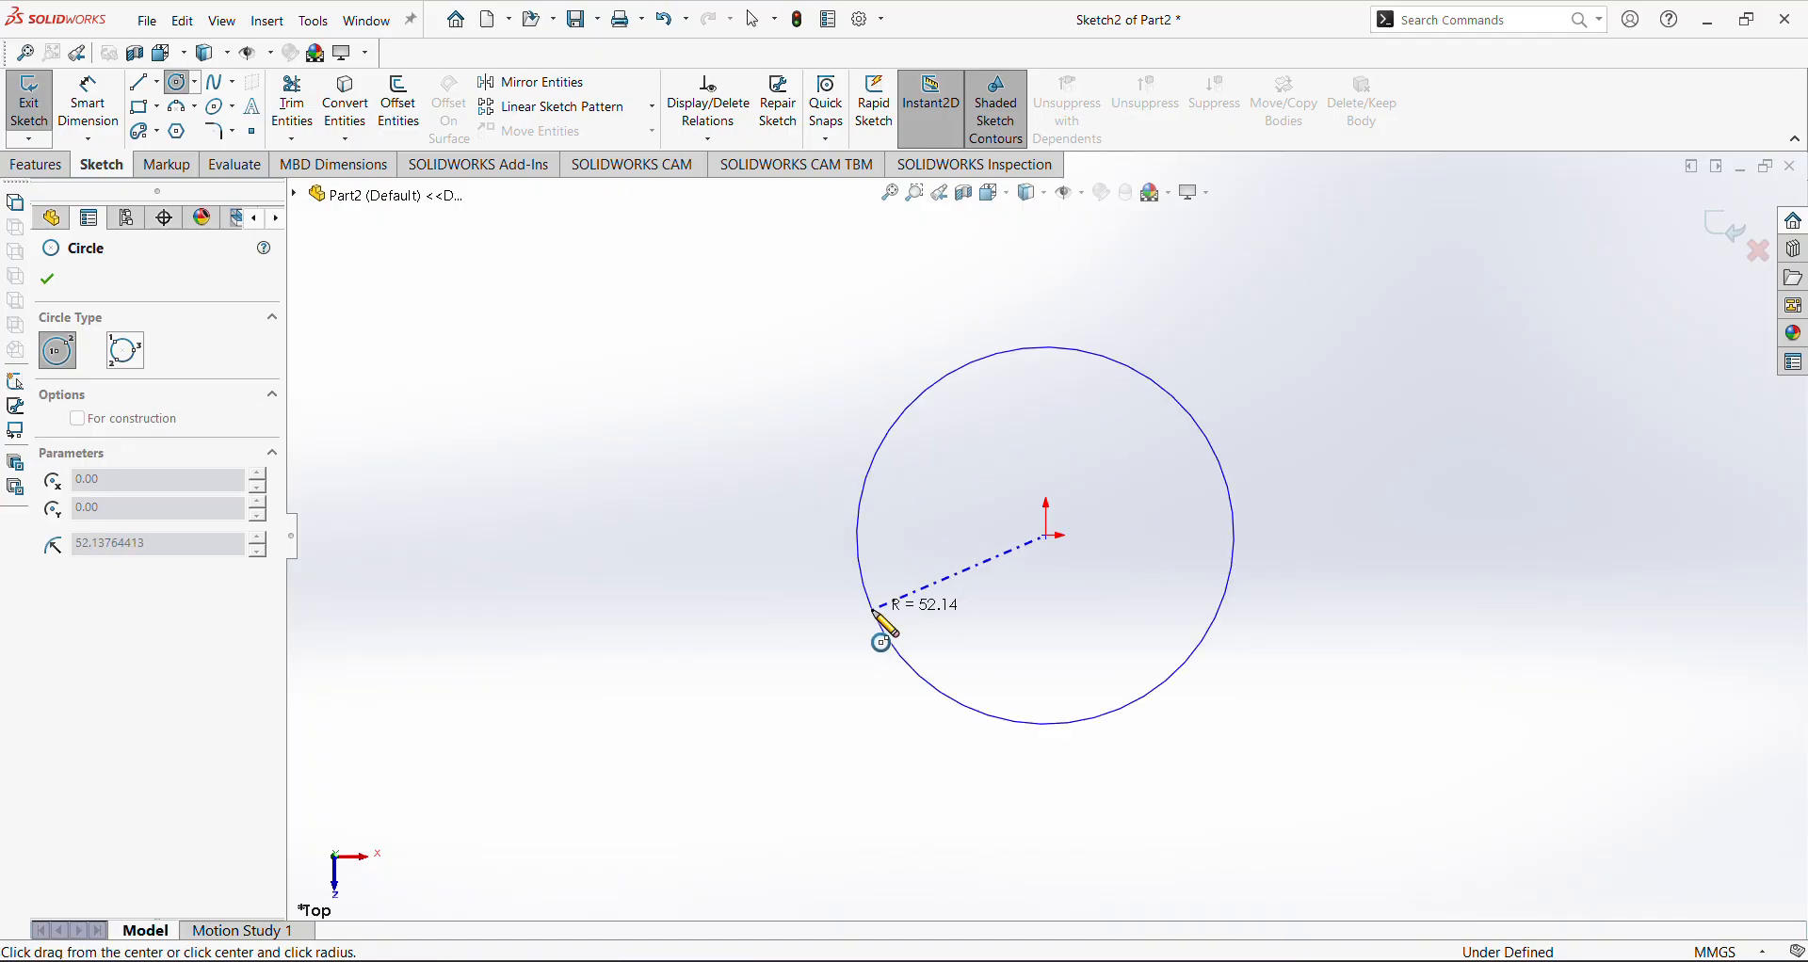
pyautogui.click(881, 626)
pyautogui.click(1047, 536)
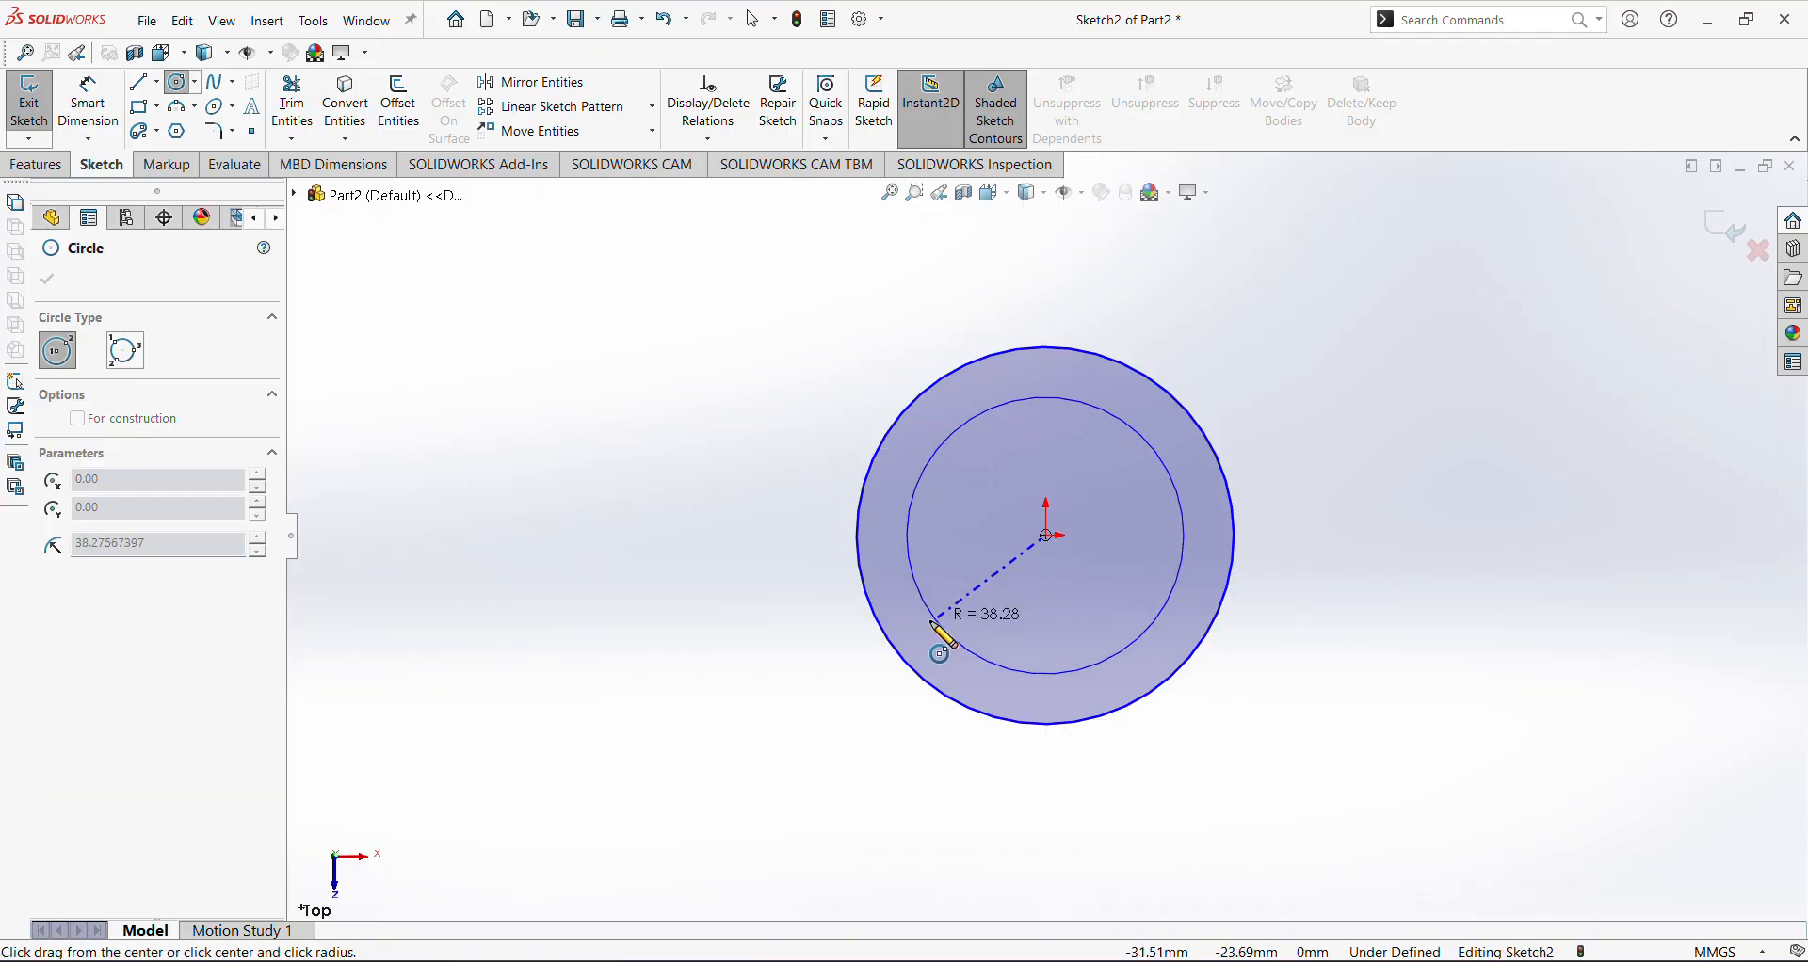
pyautogui.click(940, 629)
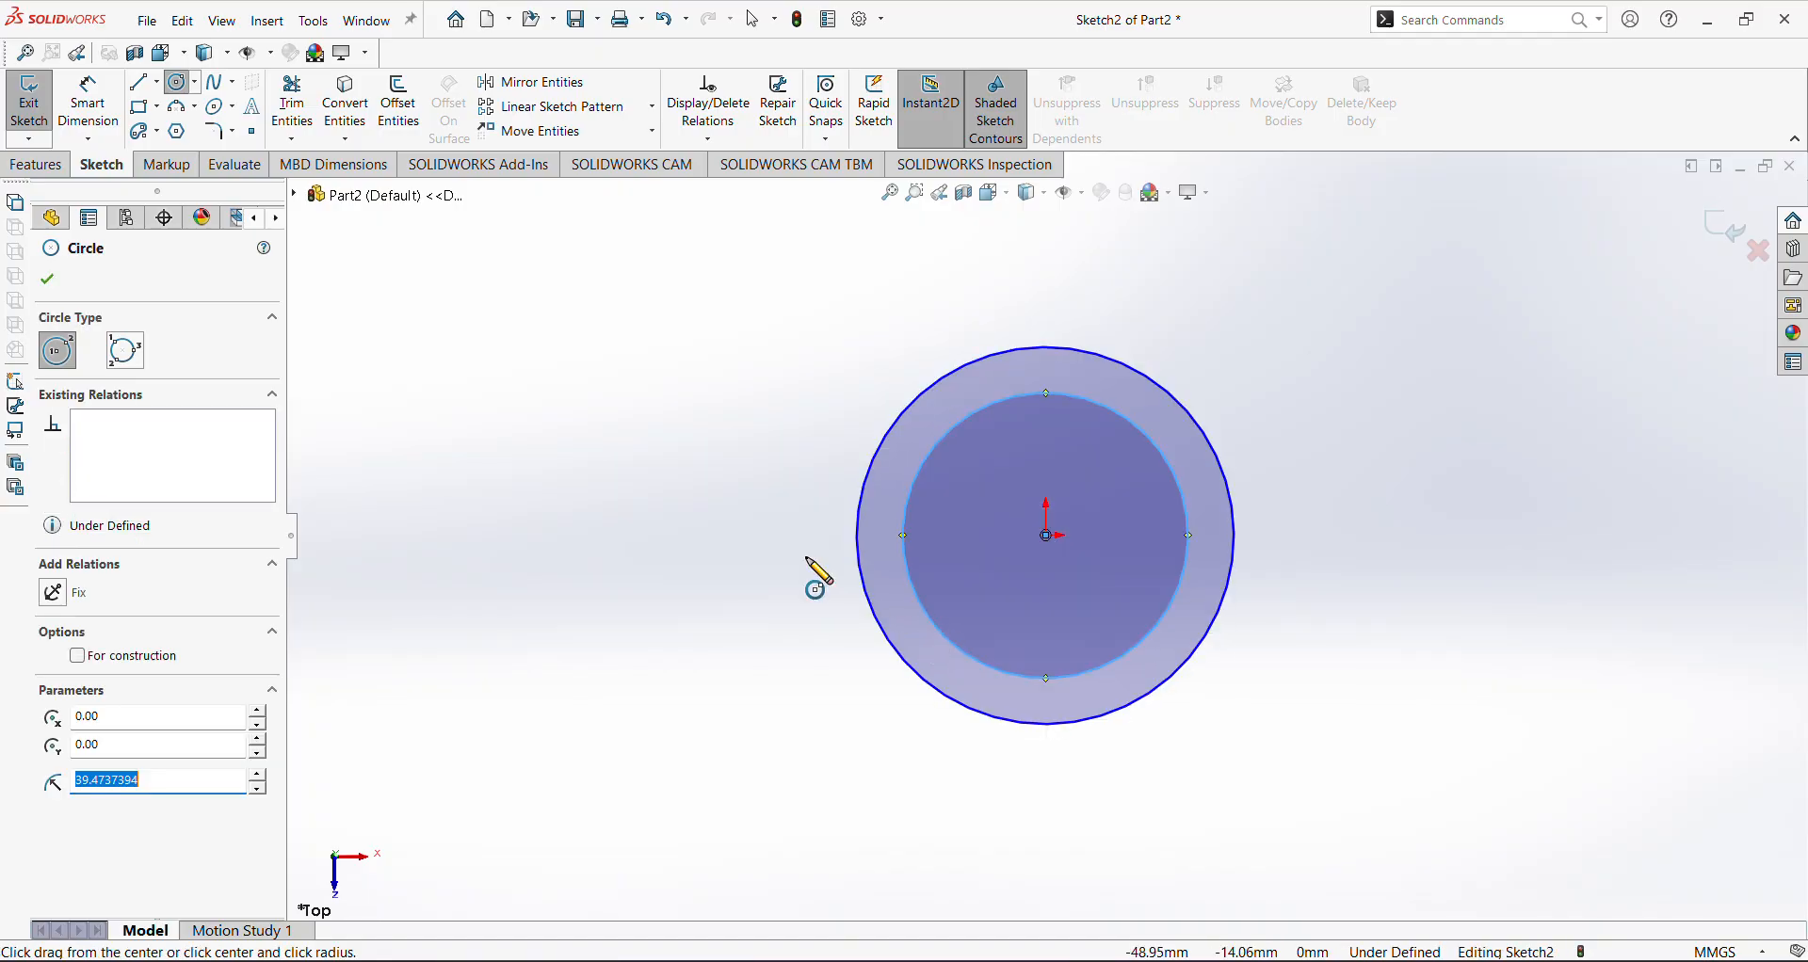
pyautogui.click(45, 276)
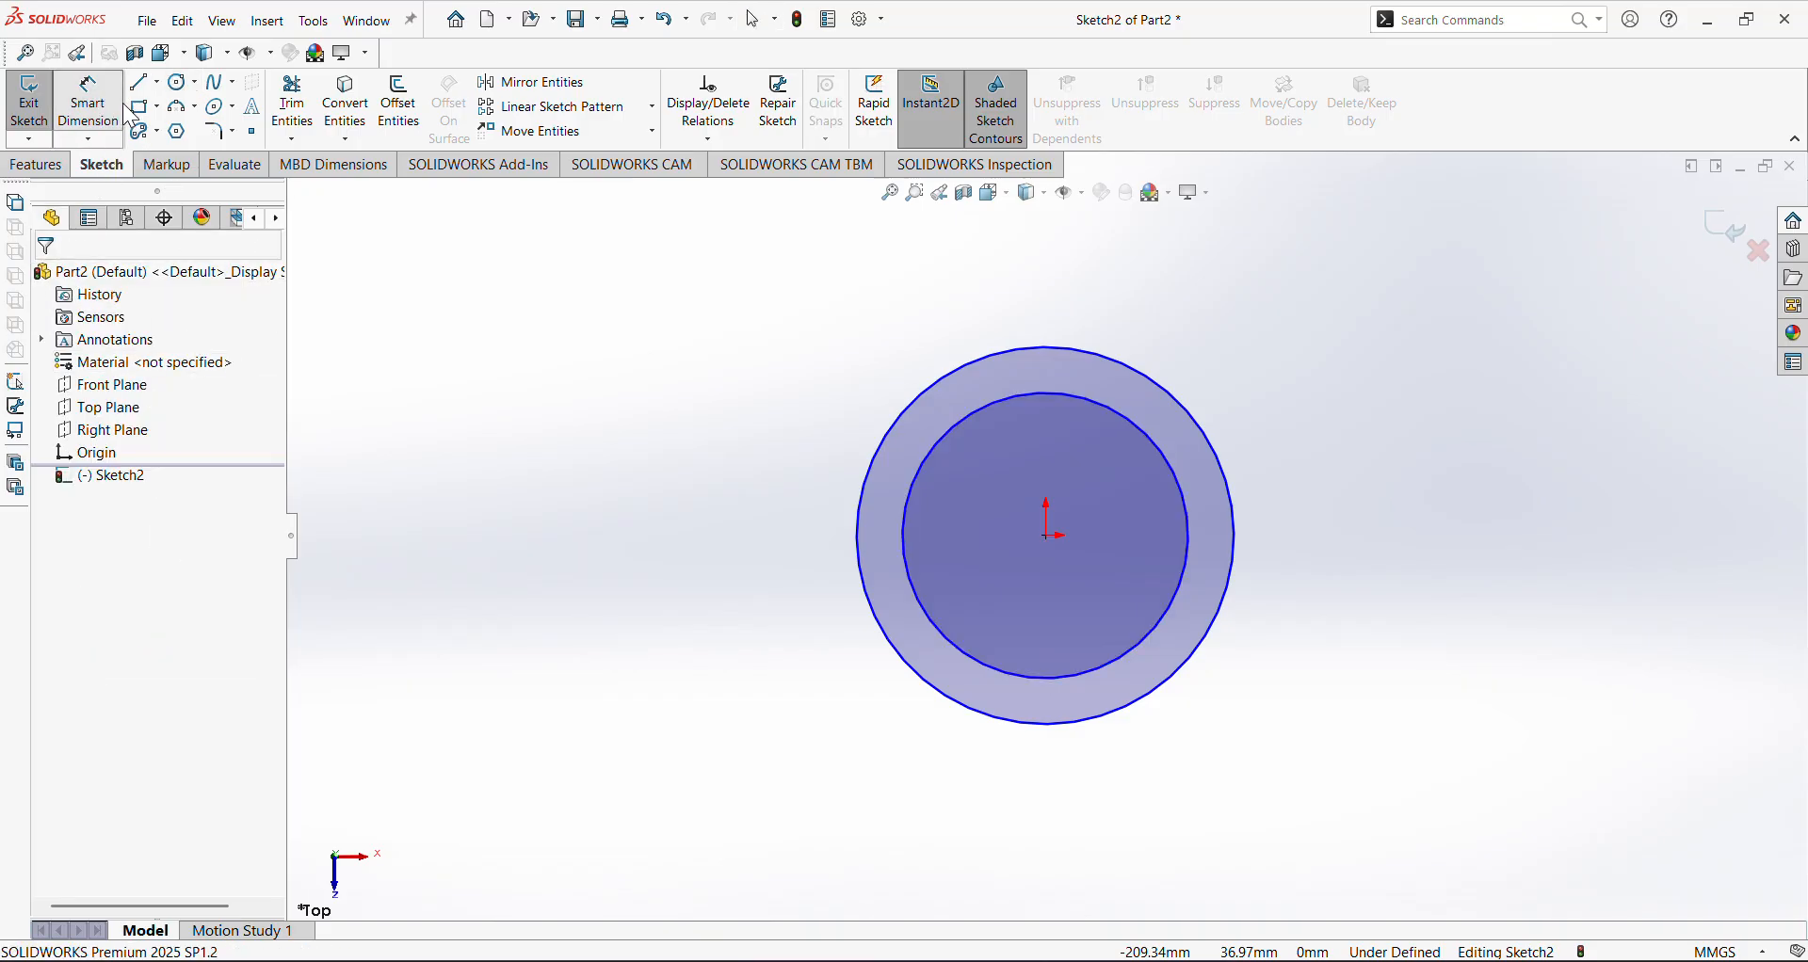
# Sketch a horizontal construction line of infinite length through the origin
pyautogui.click(142, 82)
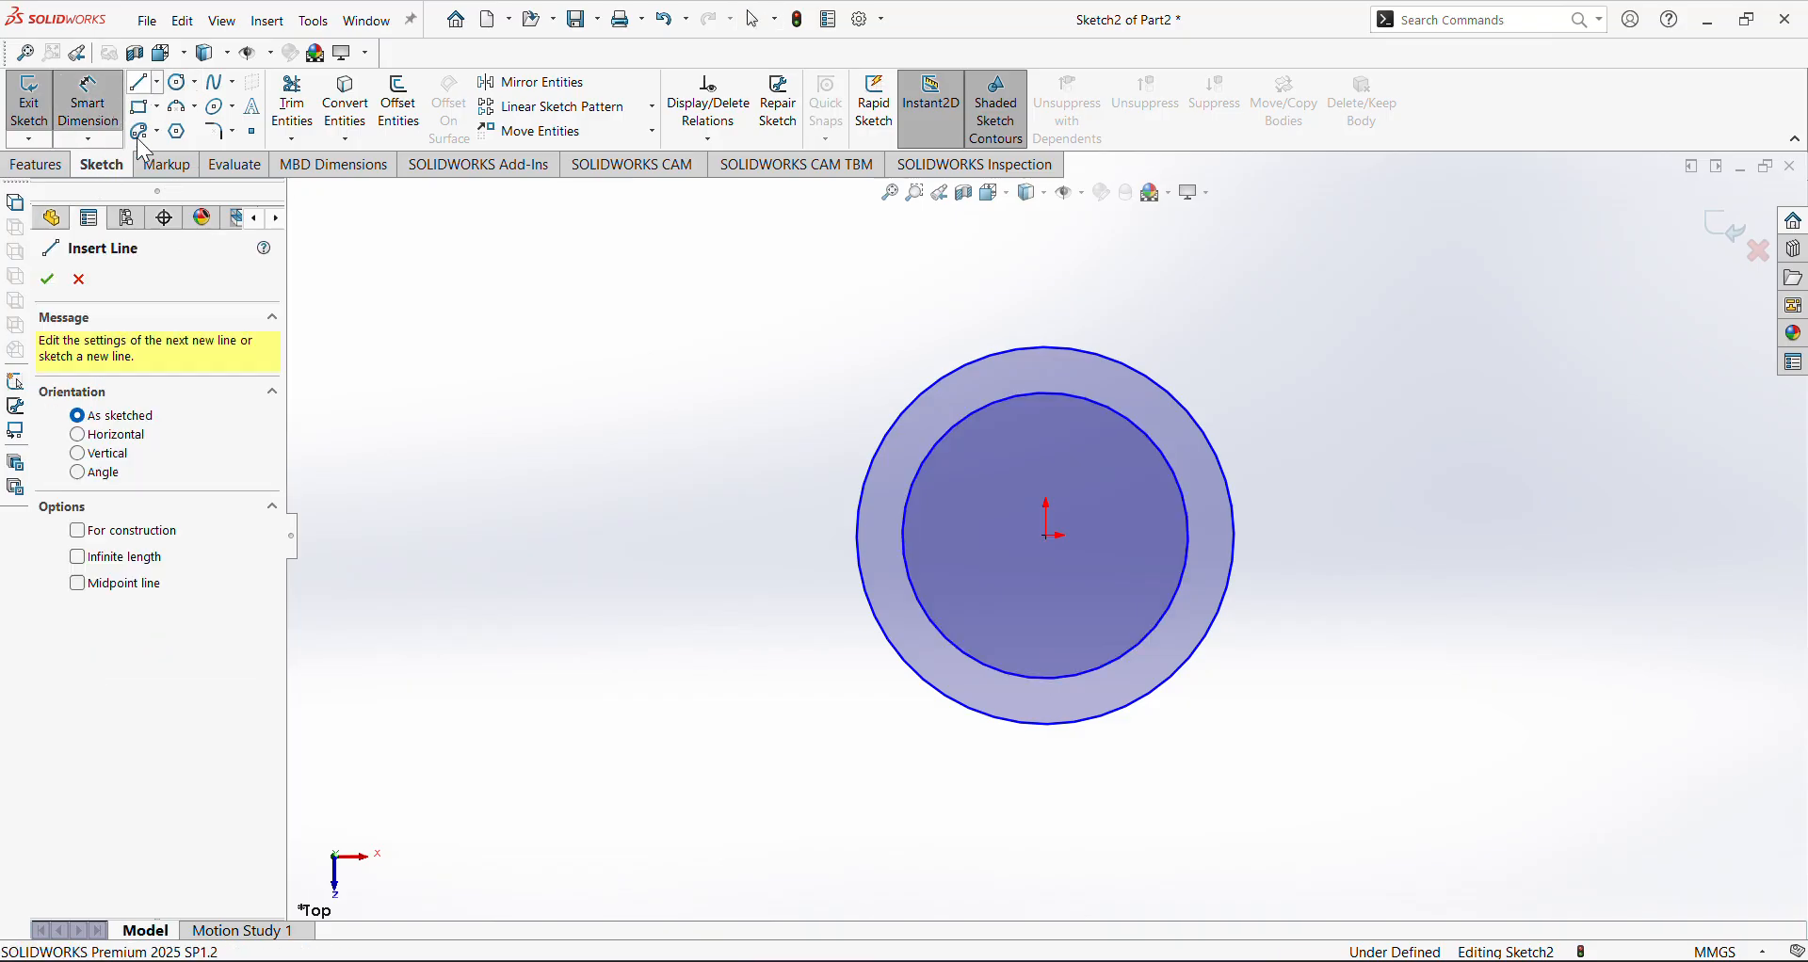
pyautogui.click(153, 559)
pyautogui.click(1047, 535)
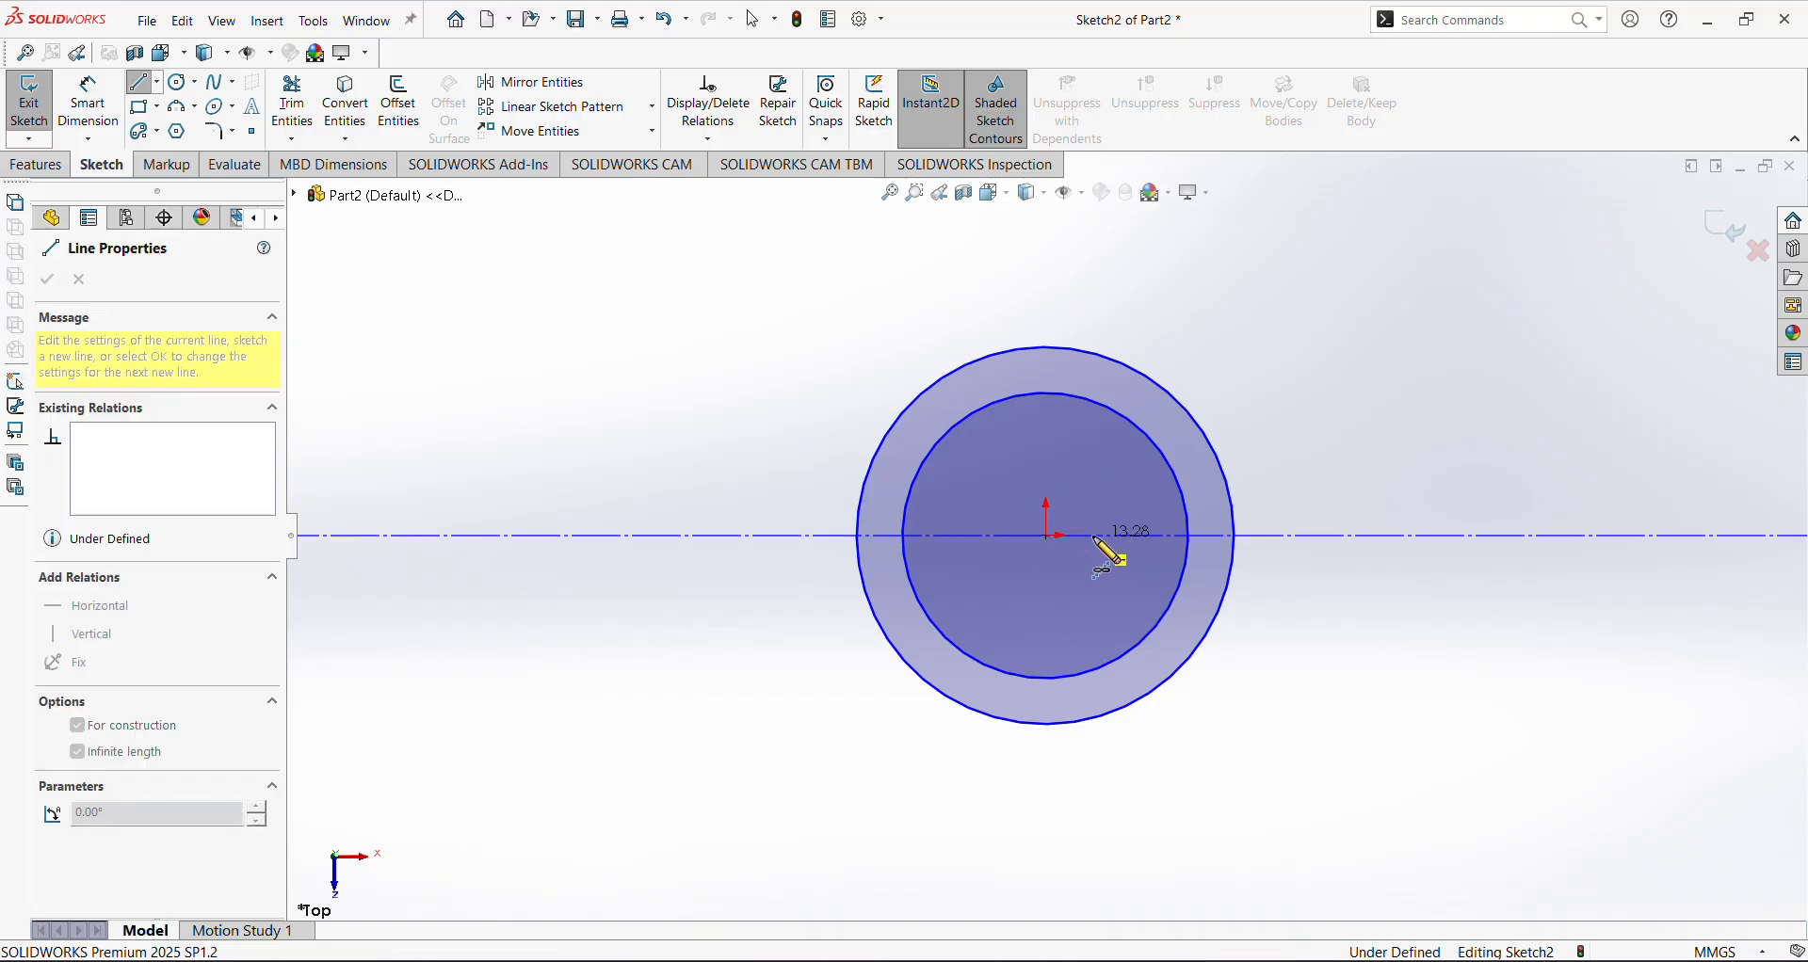
pyautogui.rightClick(1095, 537)
pyautogui.click(1130, 550)
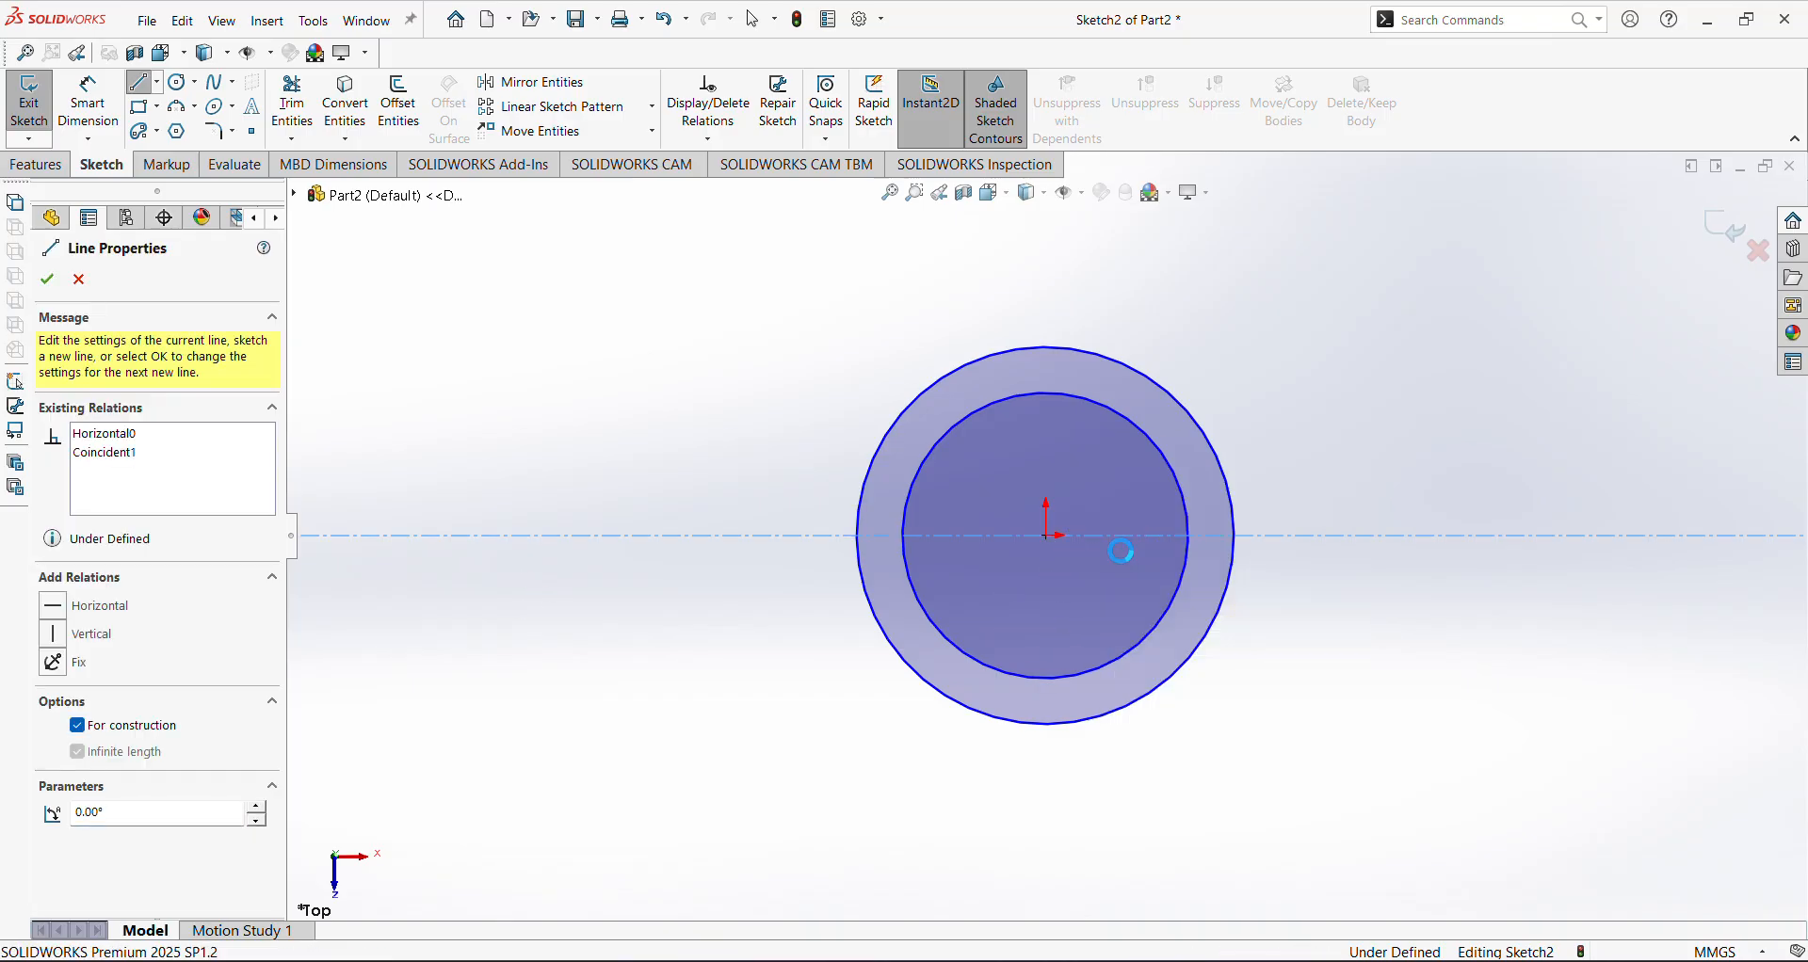
pyautogui.click(176, 106)
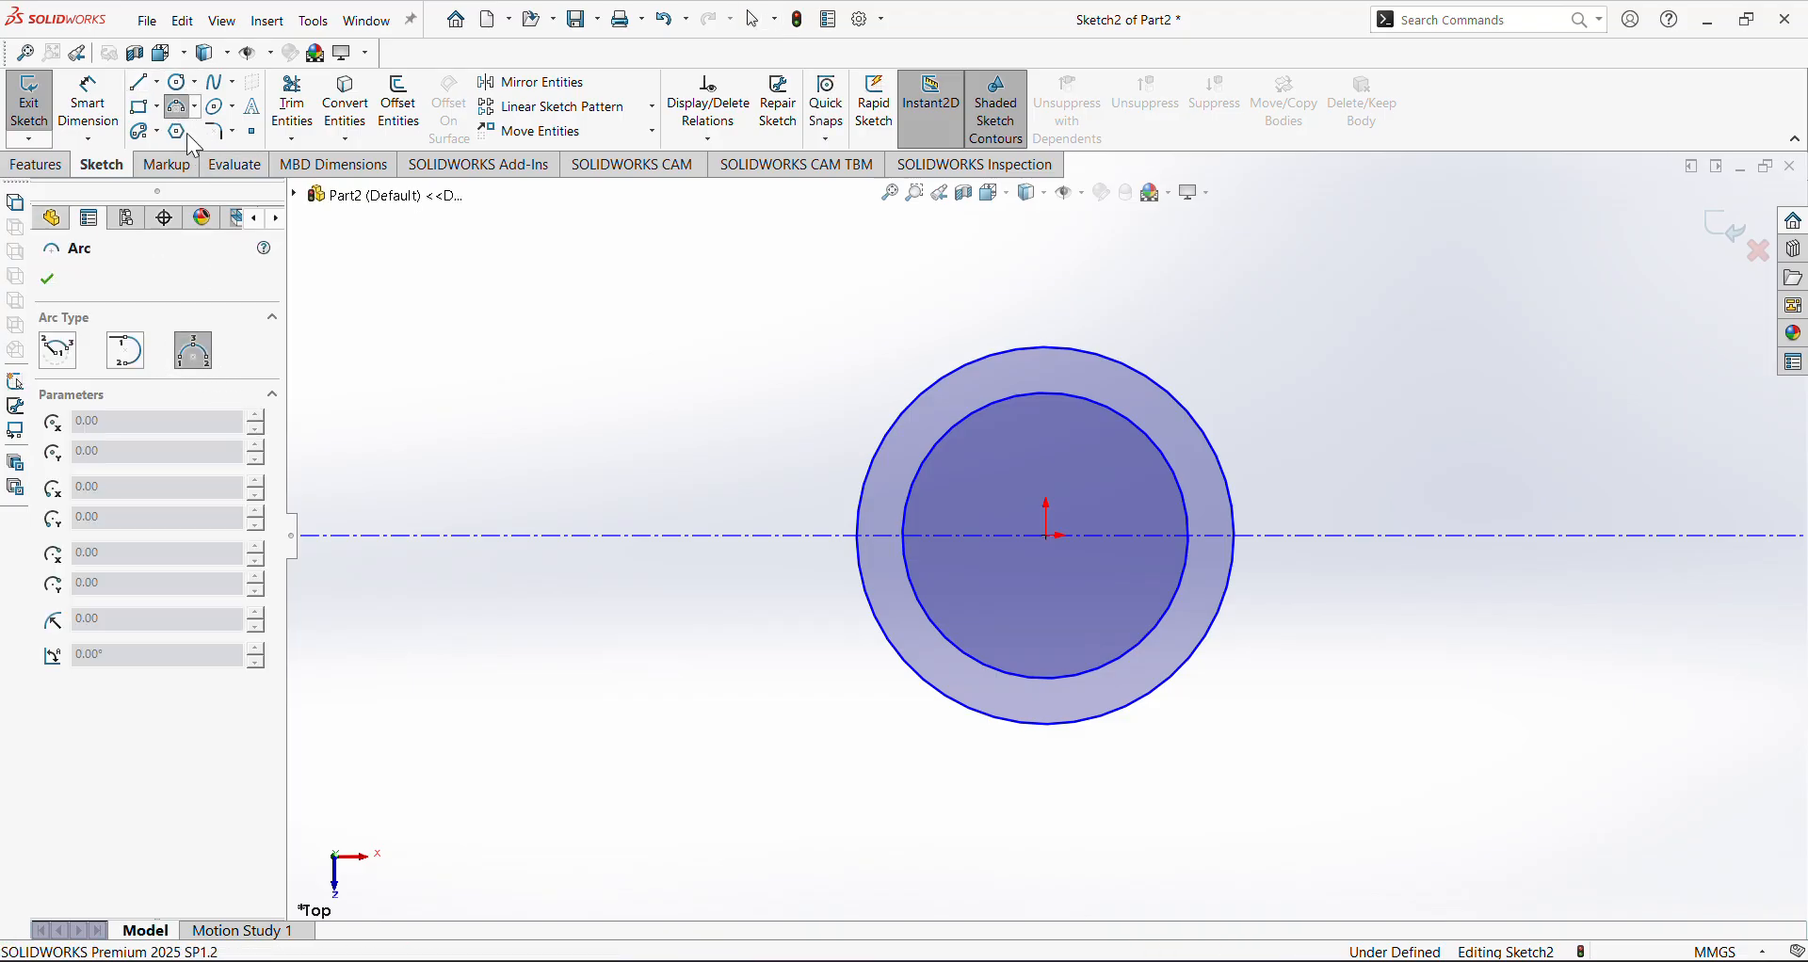
pyautogui.click(143, 87)
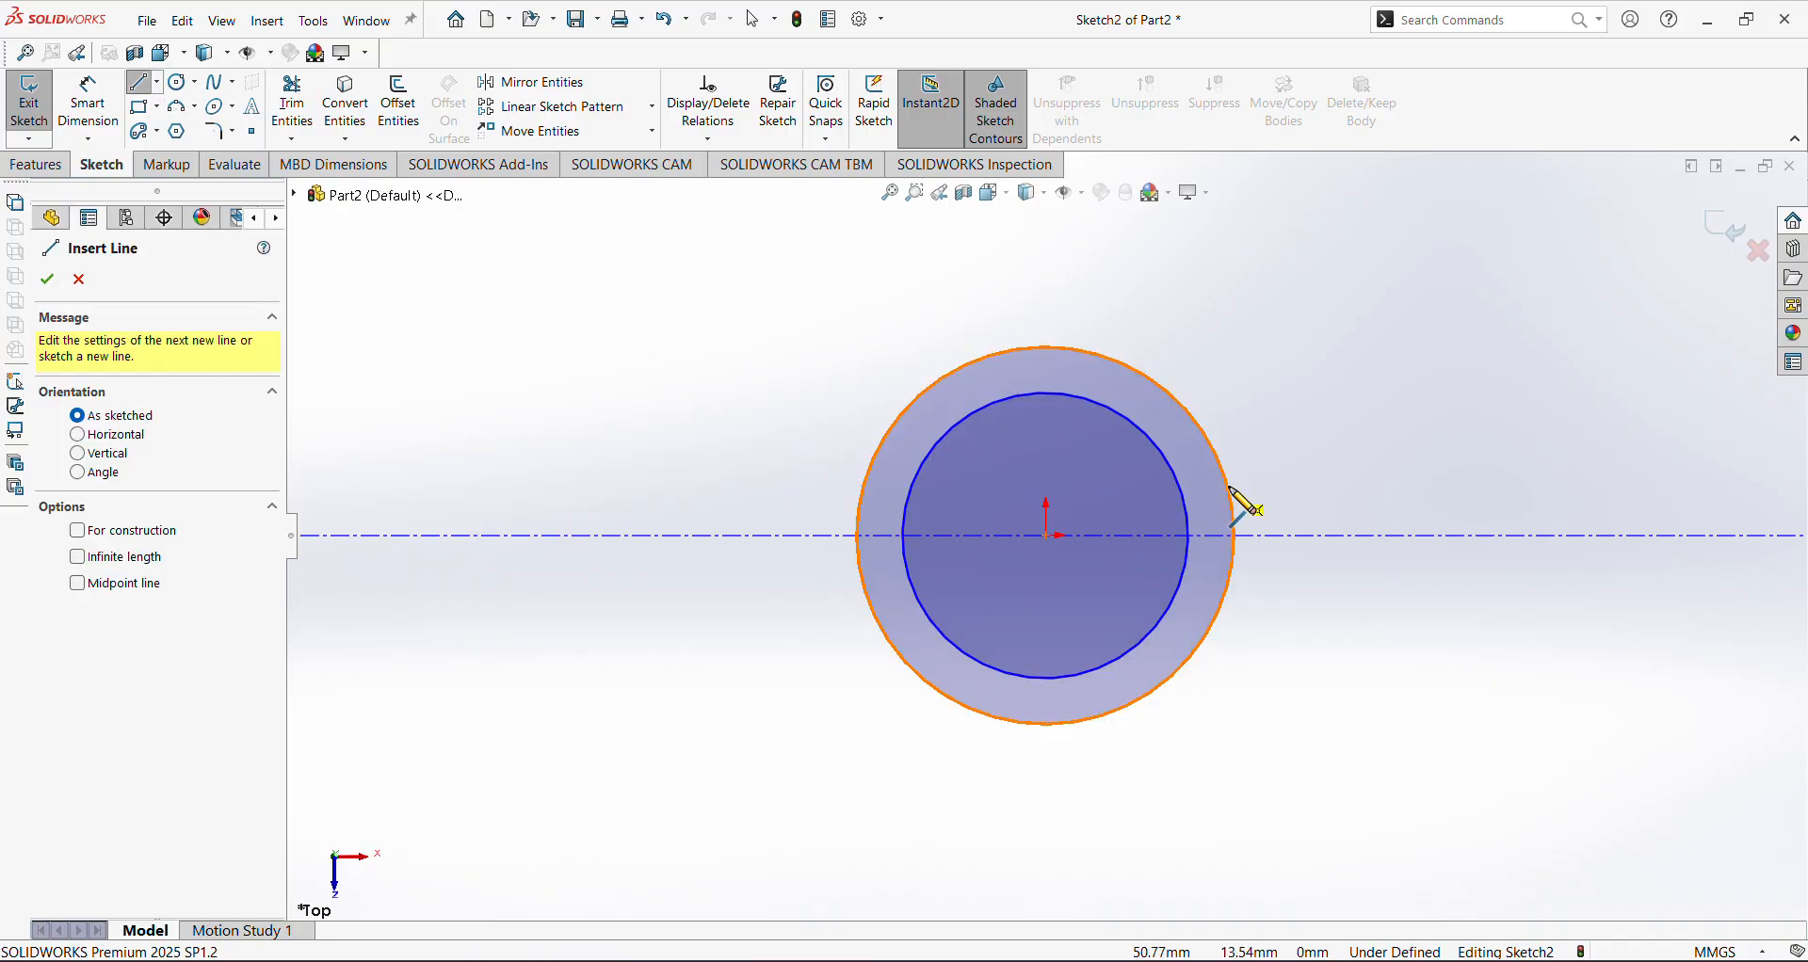
pyautogui.click(1046, 347)
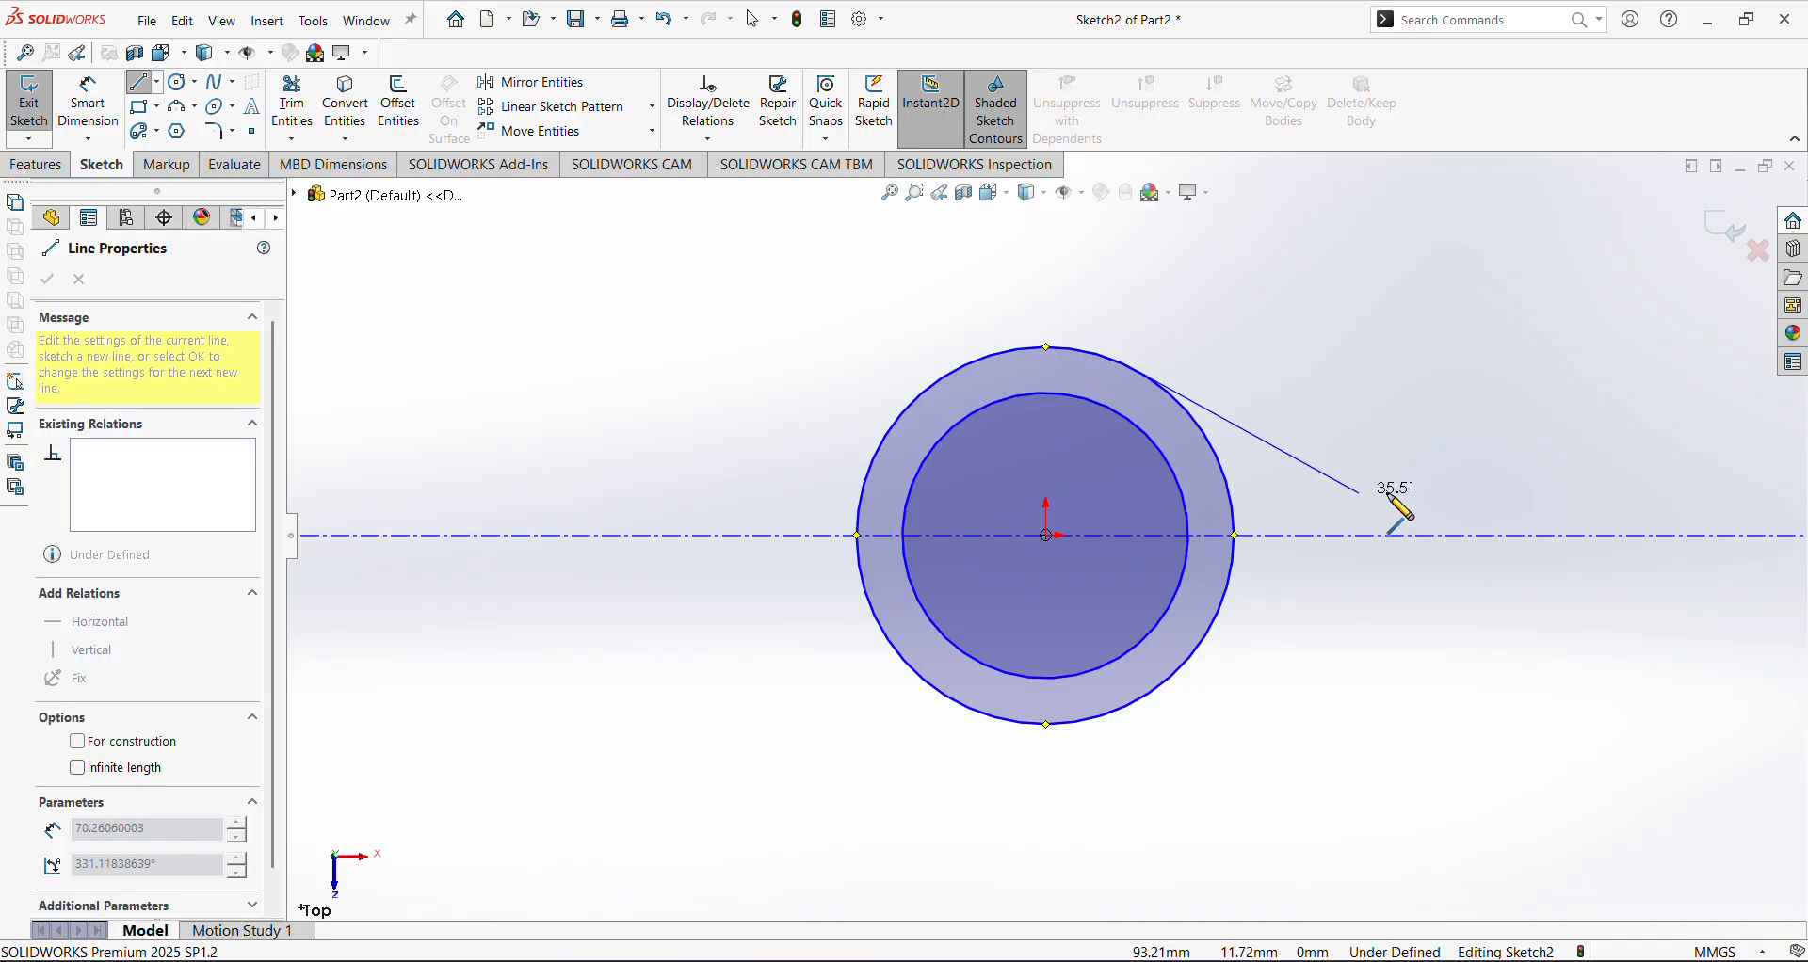
pyautogui.rightClick(1389, 400)
pyautogui.click(1405, 410)
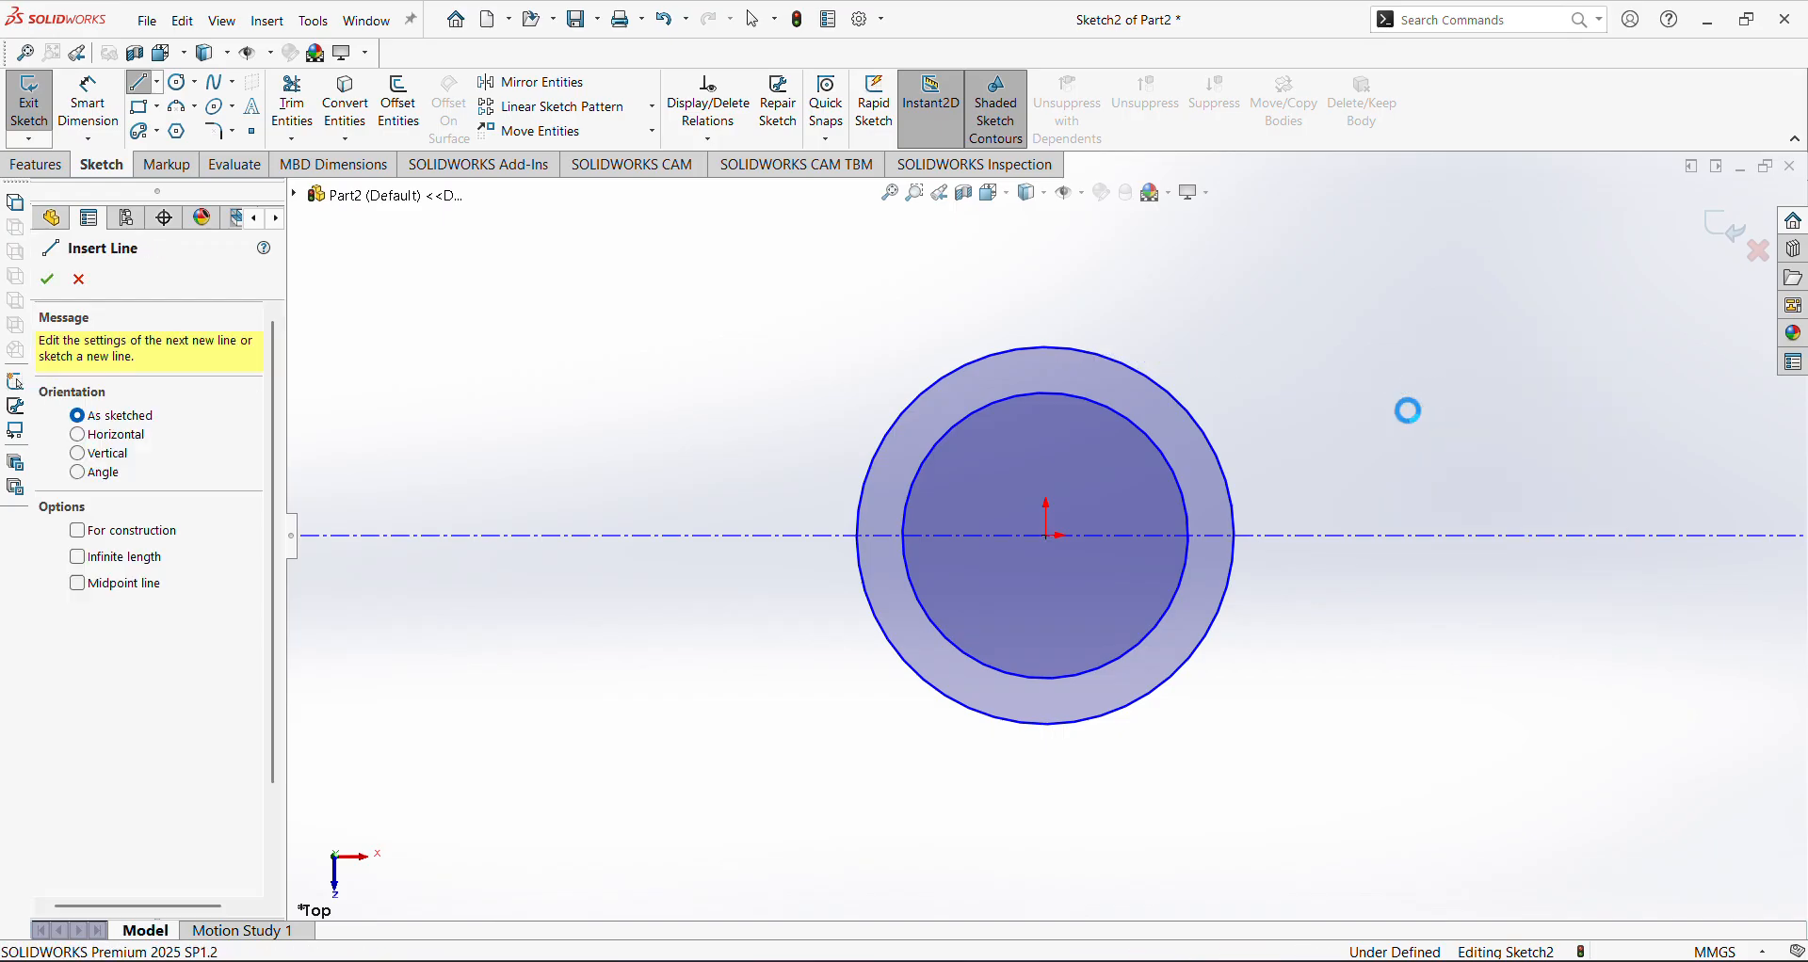
# Sketch a horizontal line about 43 mm long just above the centerline, from inside the inner circle to outside the outer circle
pyautogui.click(142, 84)
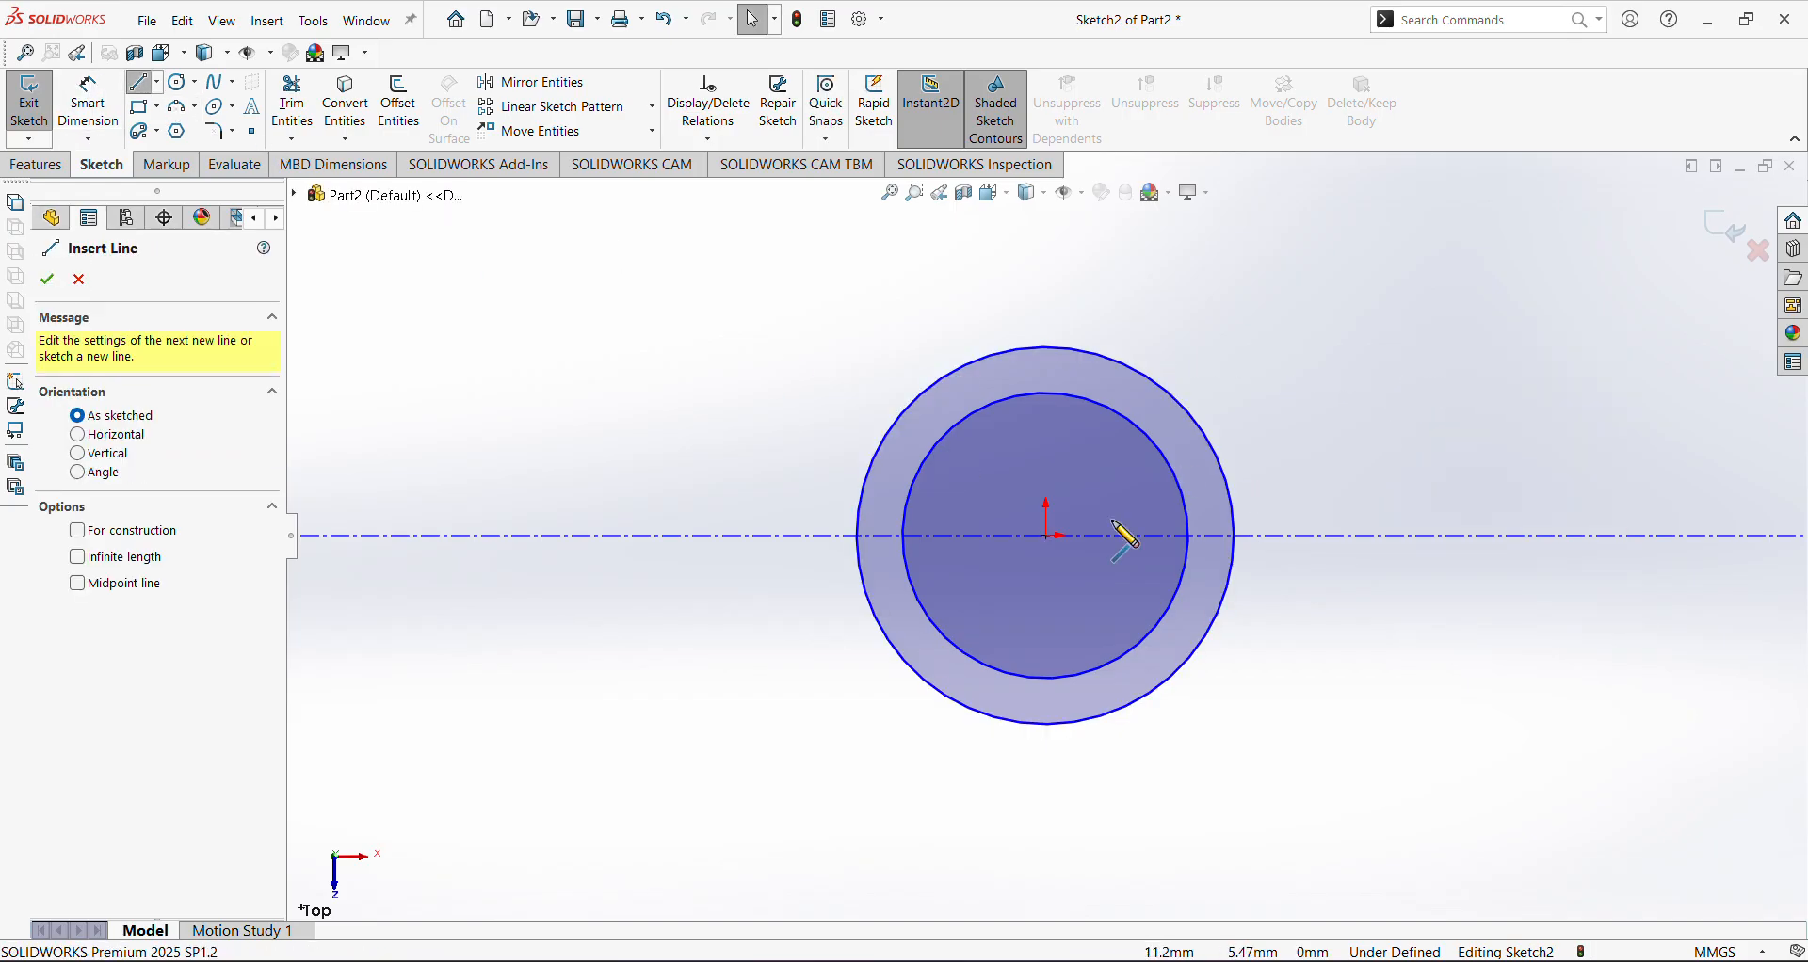
pyautogui.click(1147, 500)
pyautogui.click(1302, 500)
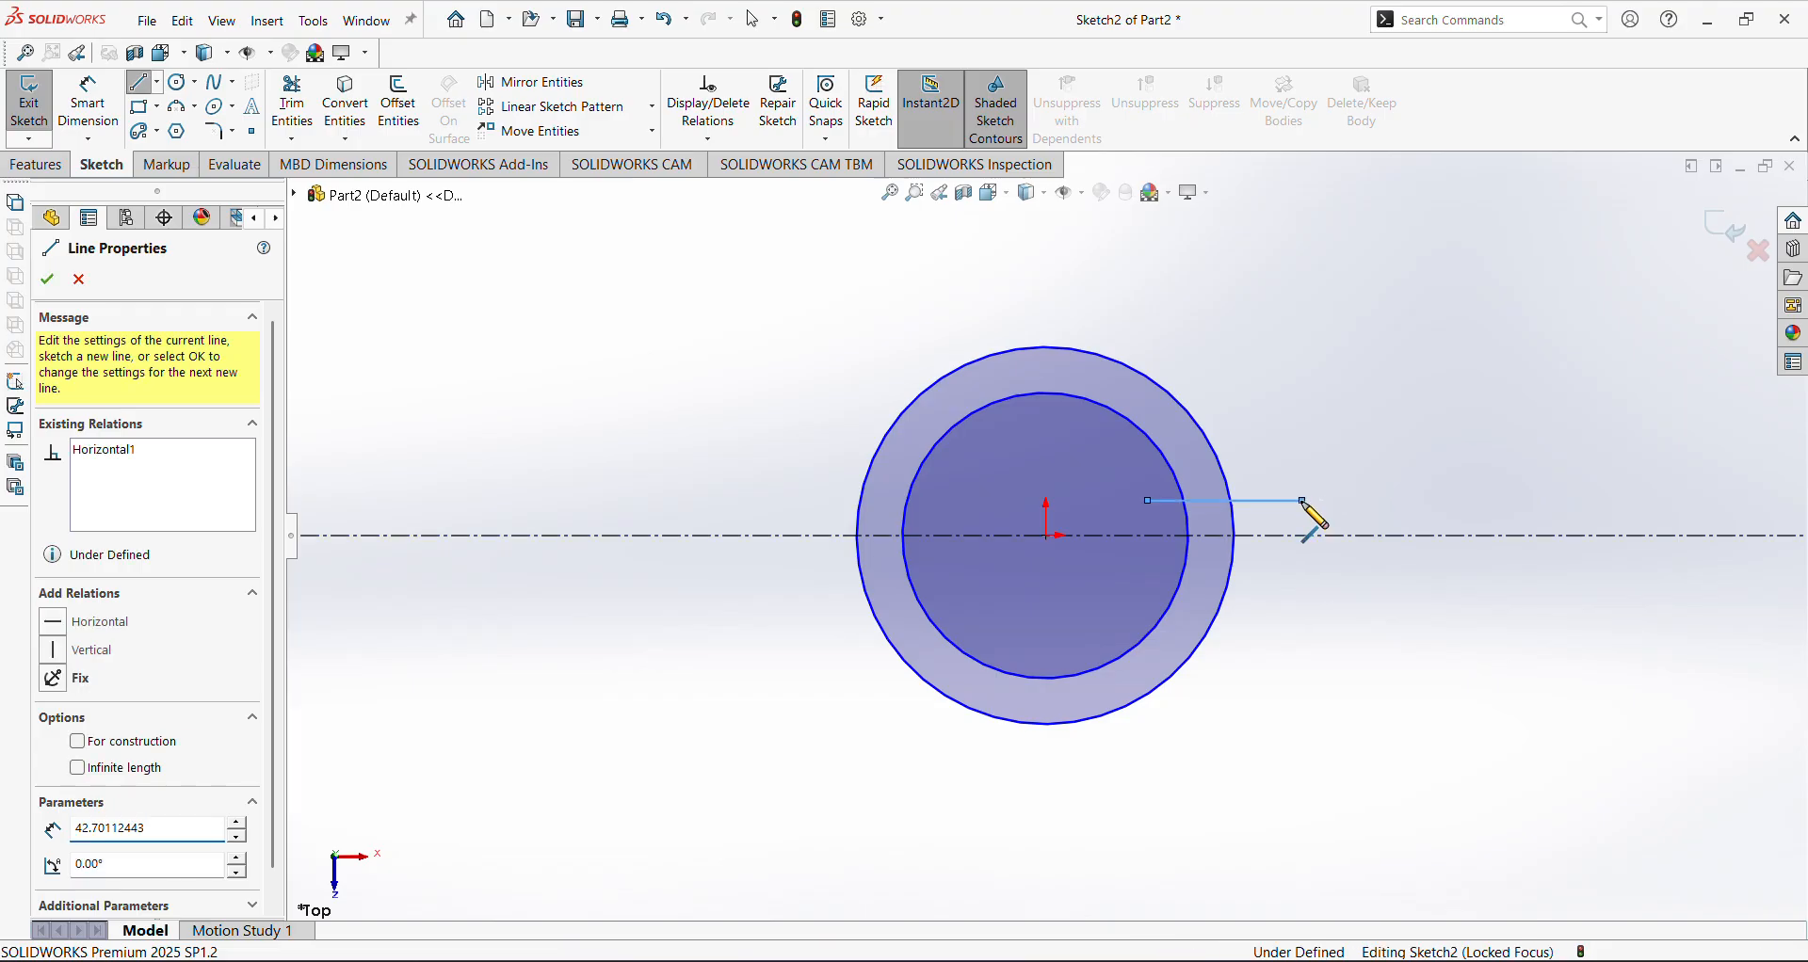
pyautogui.rightClick(1305, 501)
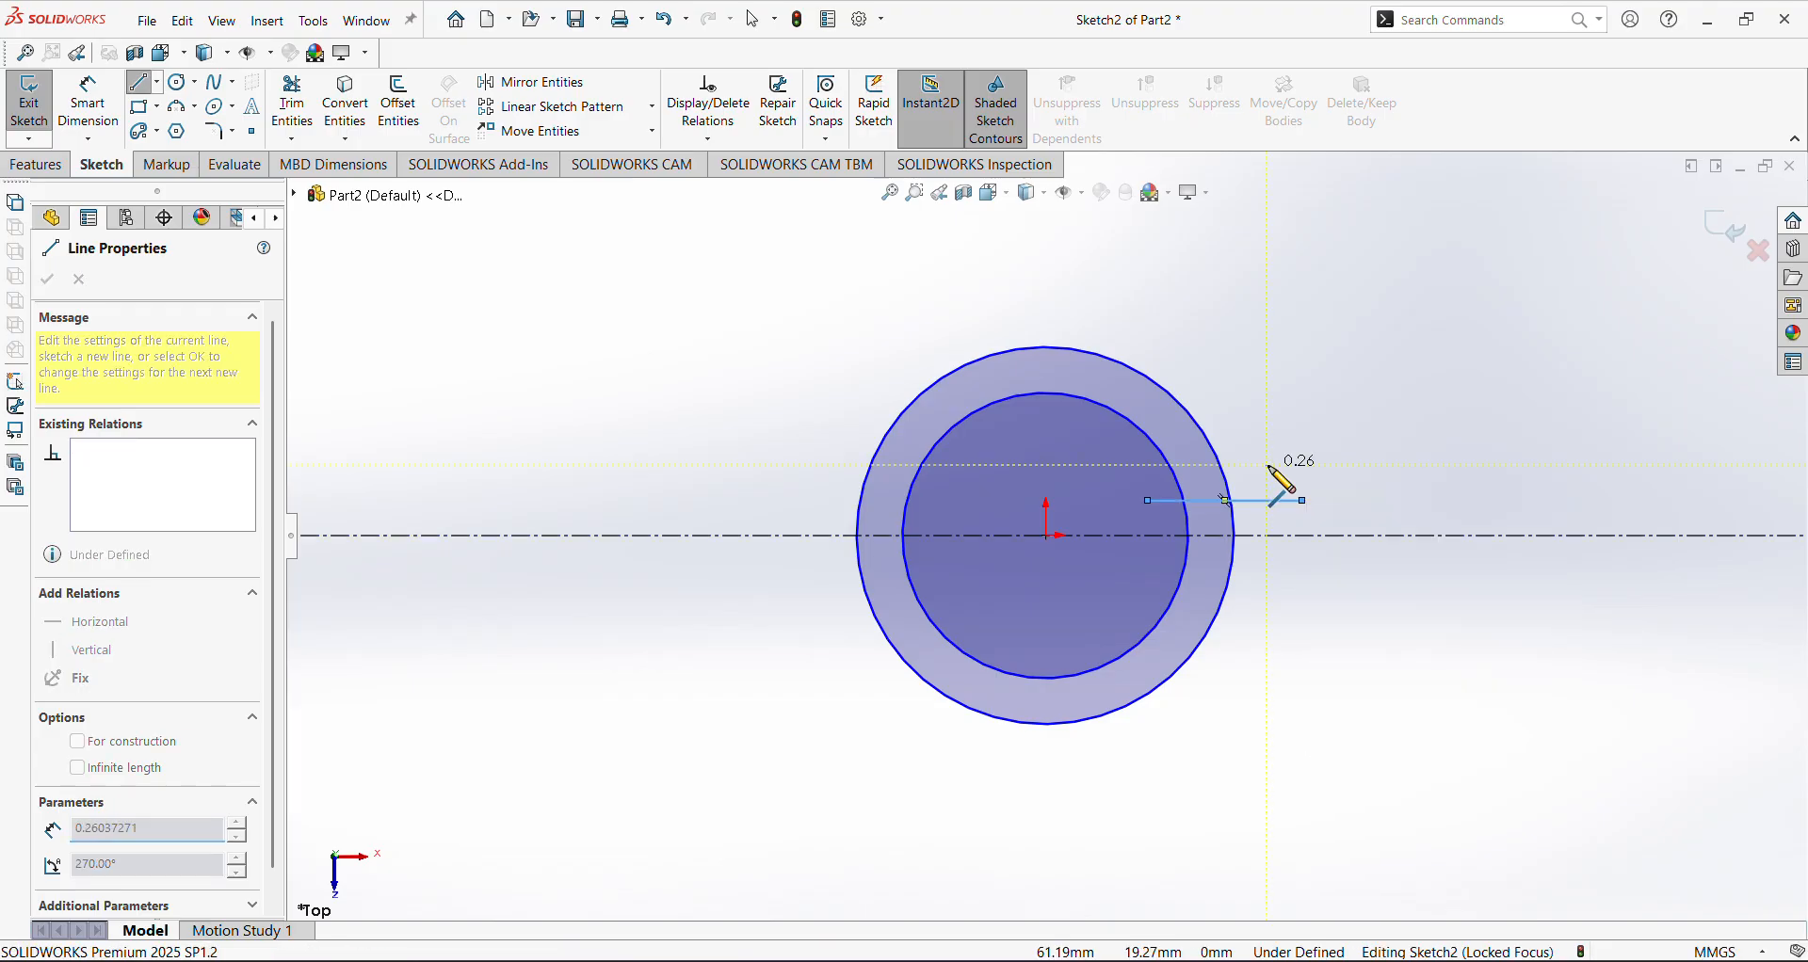
pyautogui.rightClick(1303, 464)
pyautogui.click(1328, 484)
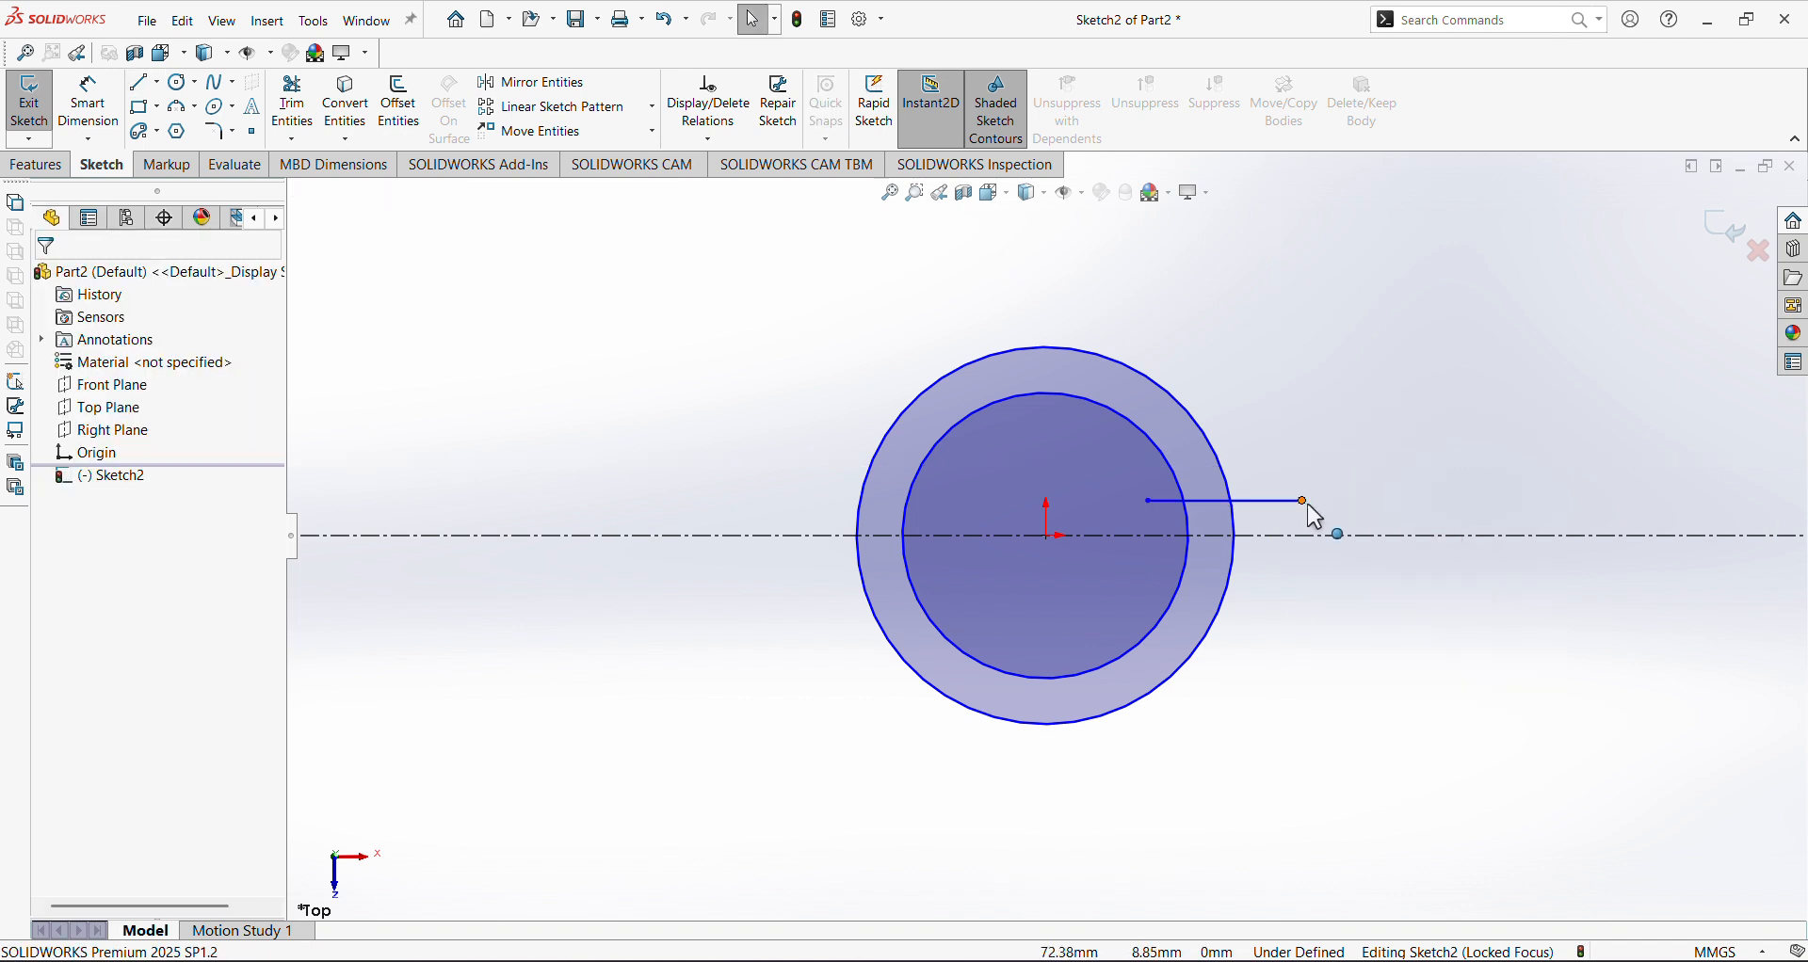
# Sketch a second horizontal line about 43 mm long below the centerline, aligned with the ends of the upper line
pyautogui.click(1303, 500)
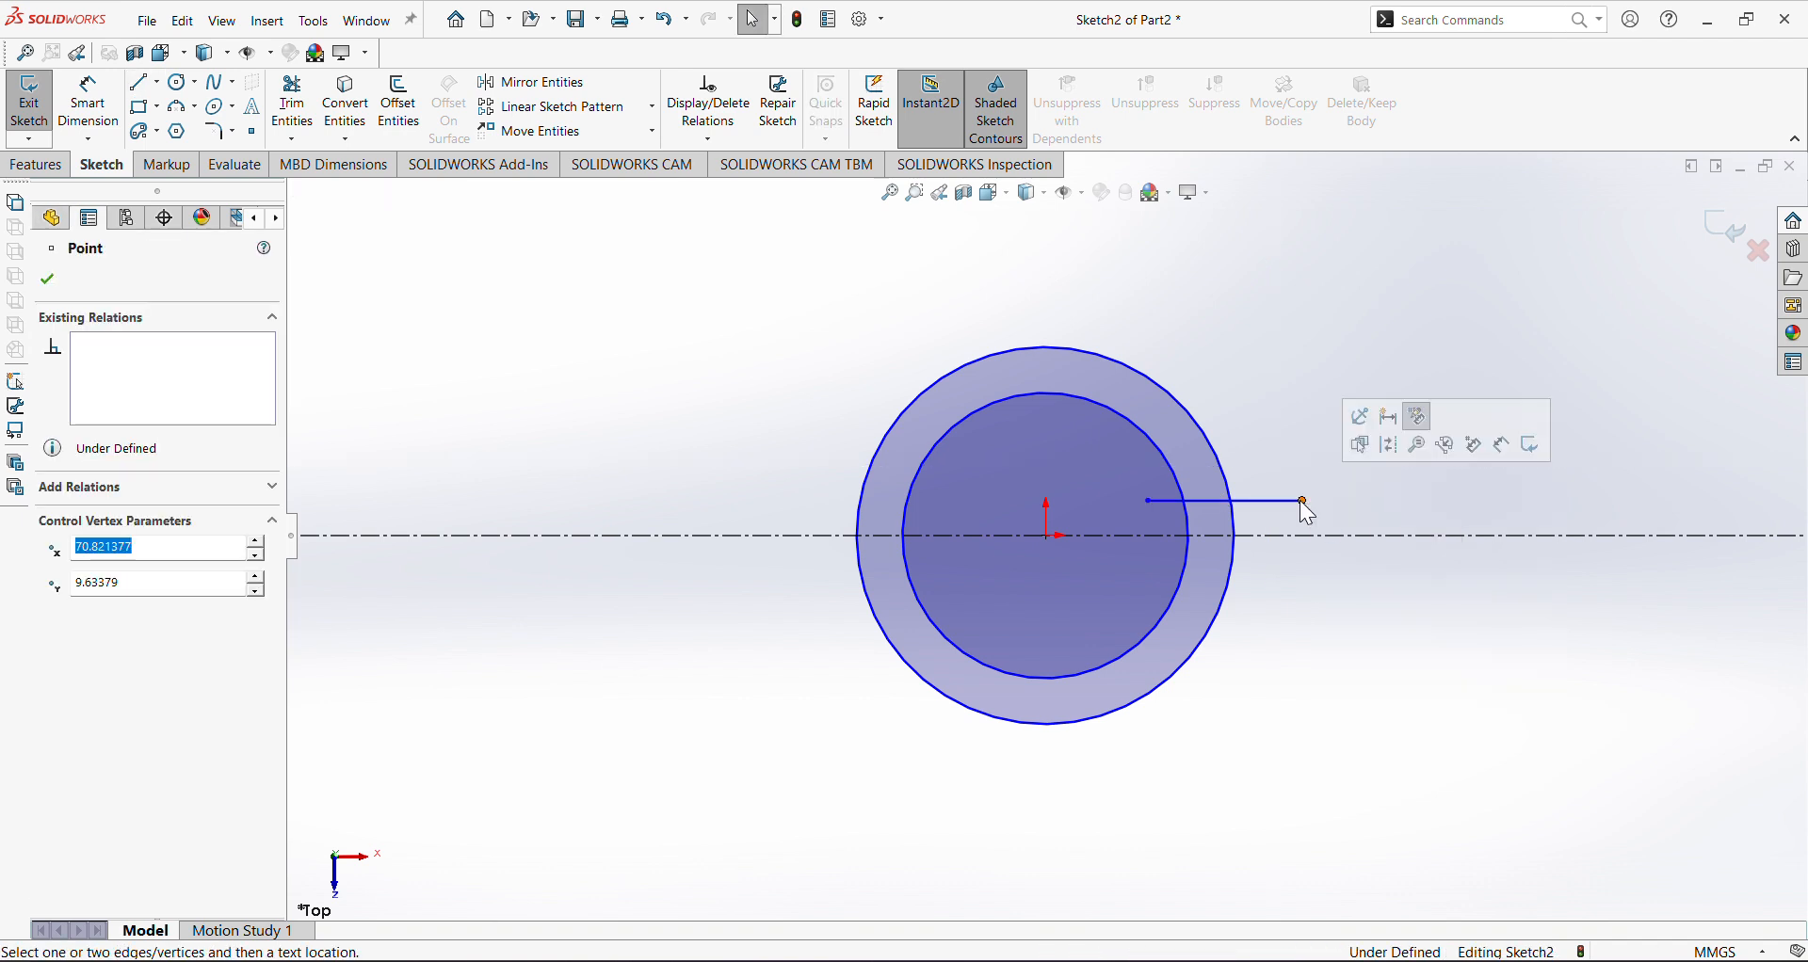
pyautogui.click(142, 82)
pyautogui.click(1147, 585)
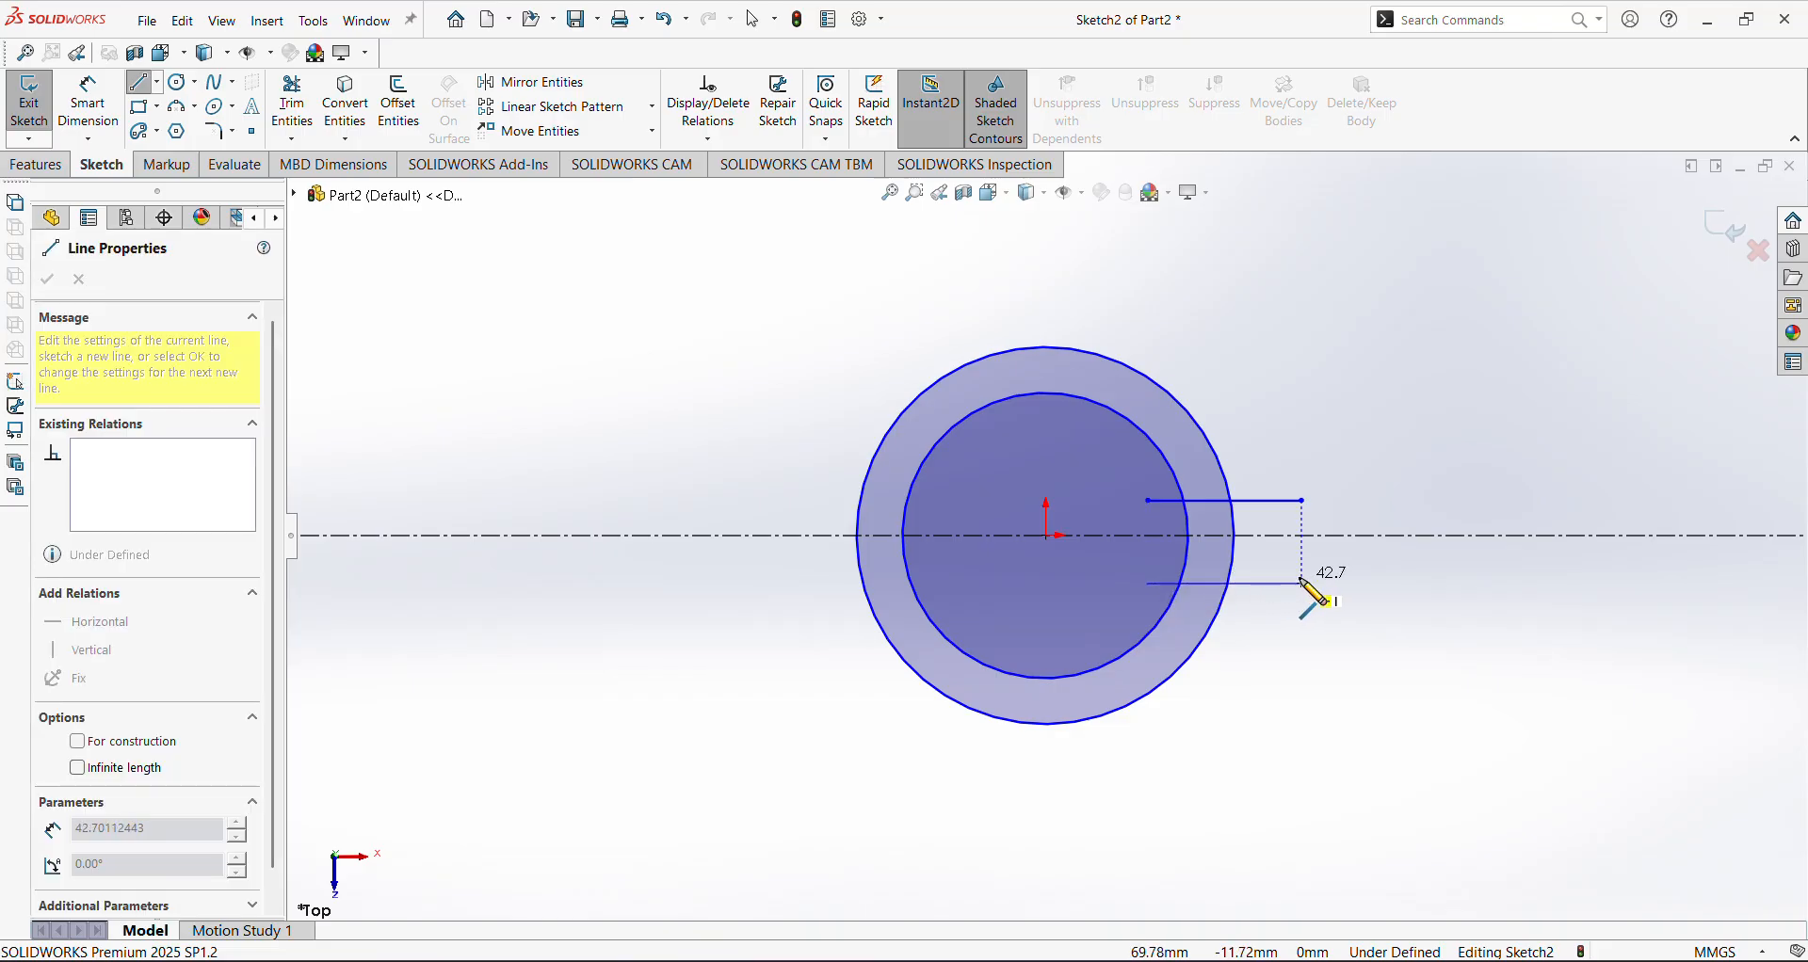
pyautogui.click(1304, 585)
pyautogui.press('Escape')
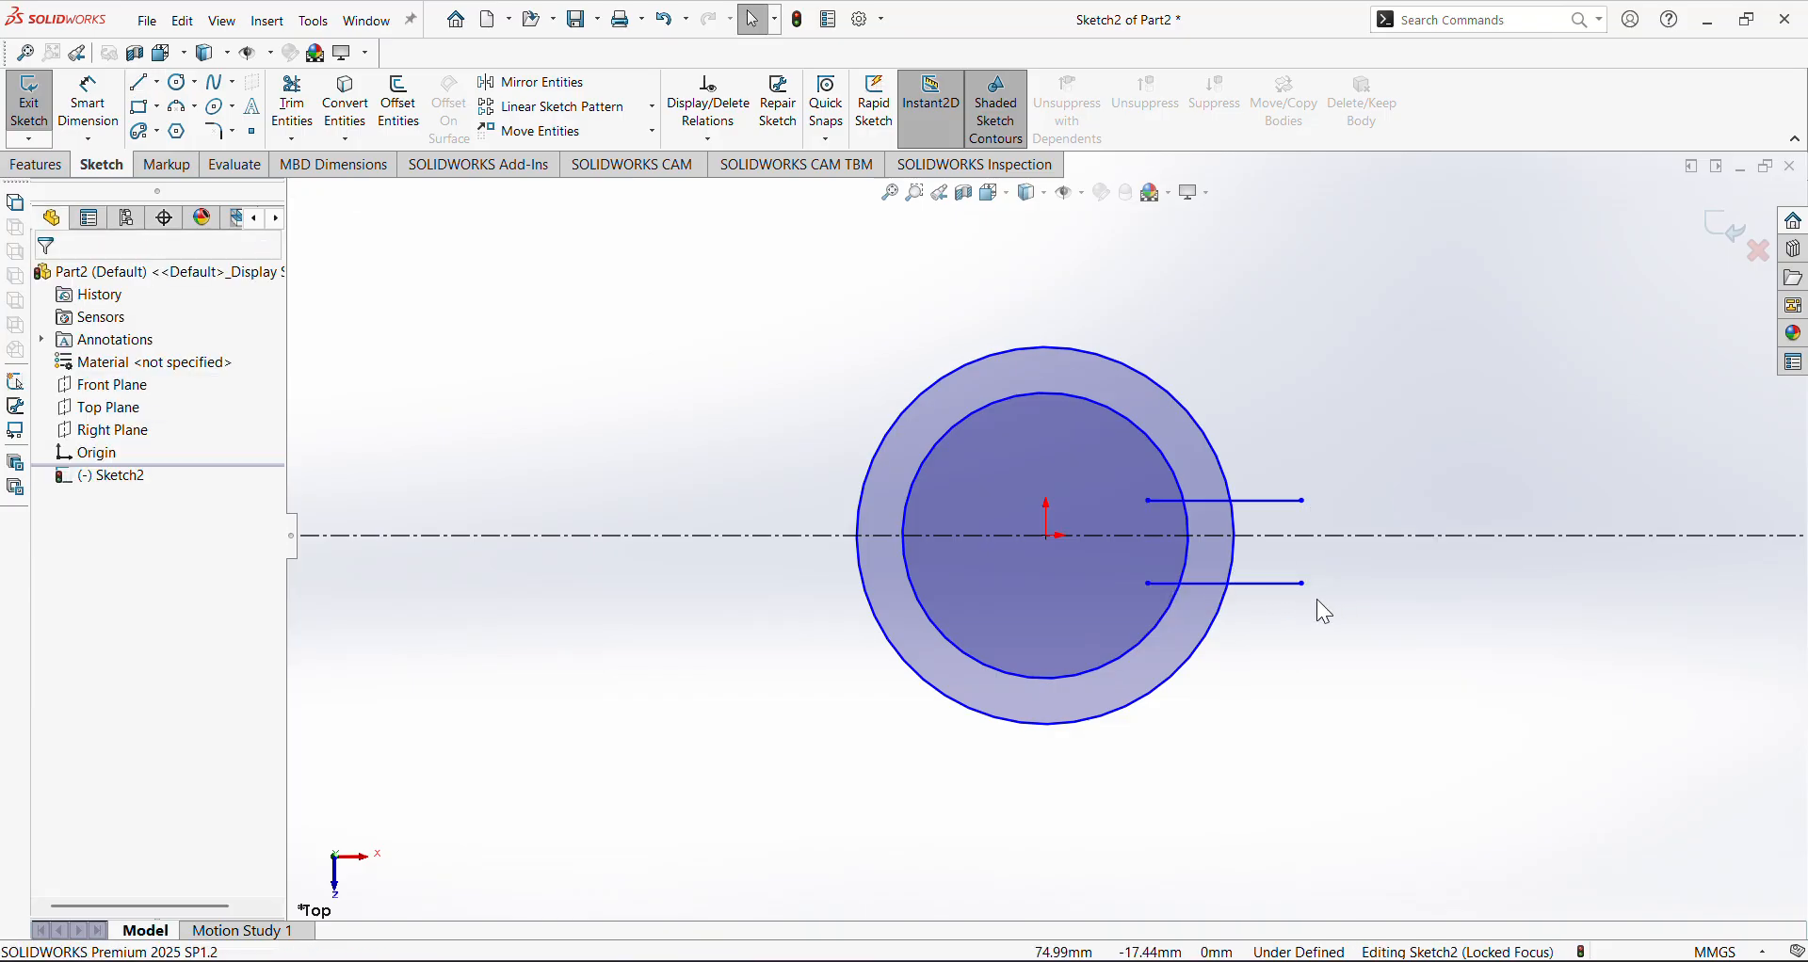
# Draw a three-point arc joining the outer ends of the two horizontal lines, bulging away from the circles
pyautogui.scroll(-3, 1316, 599)
pyautogui.click(179, 108)
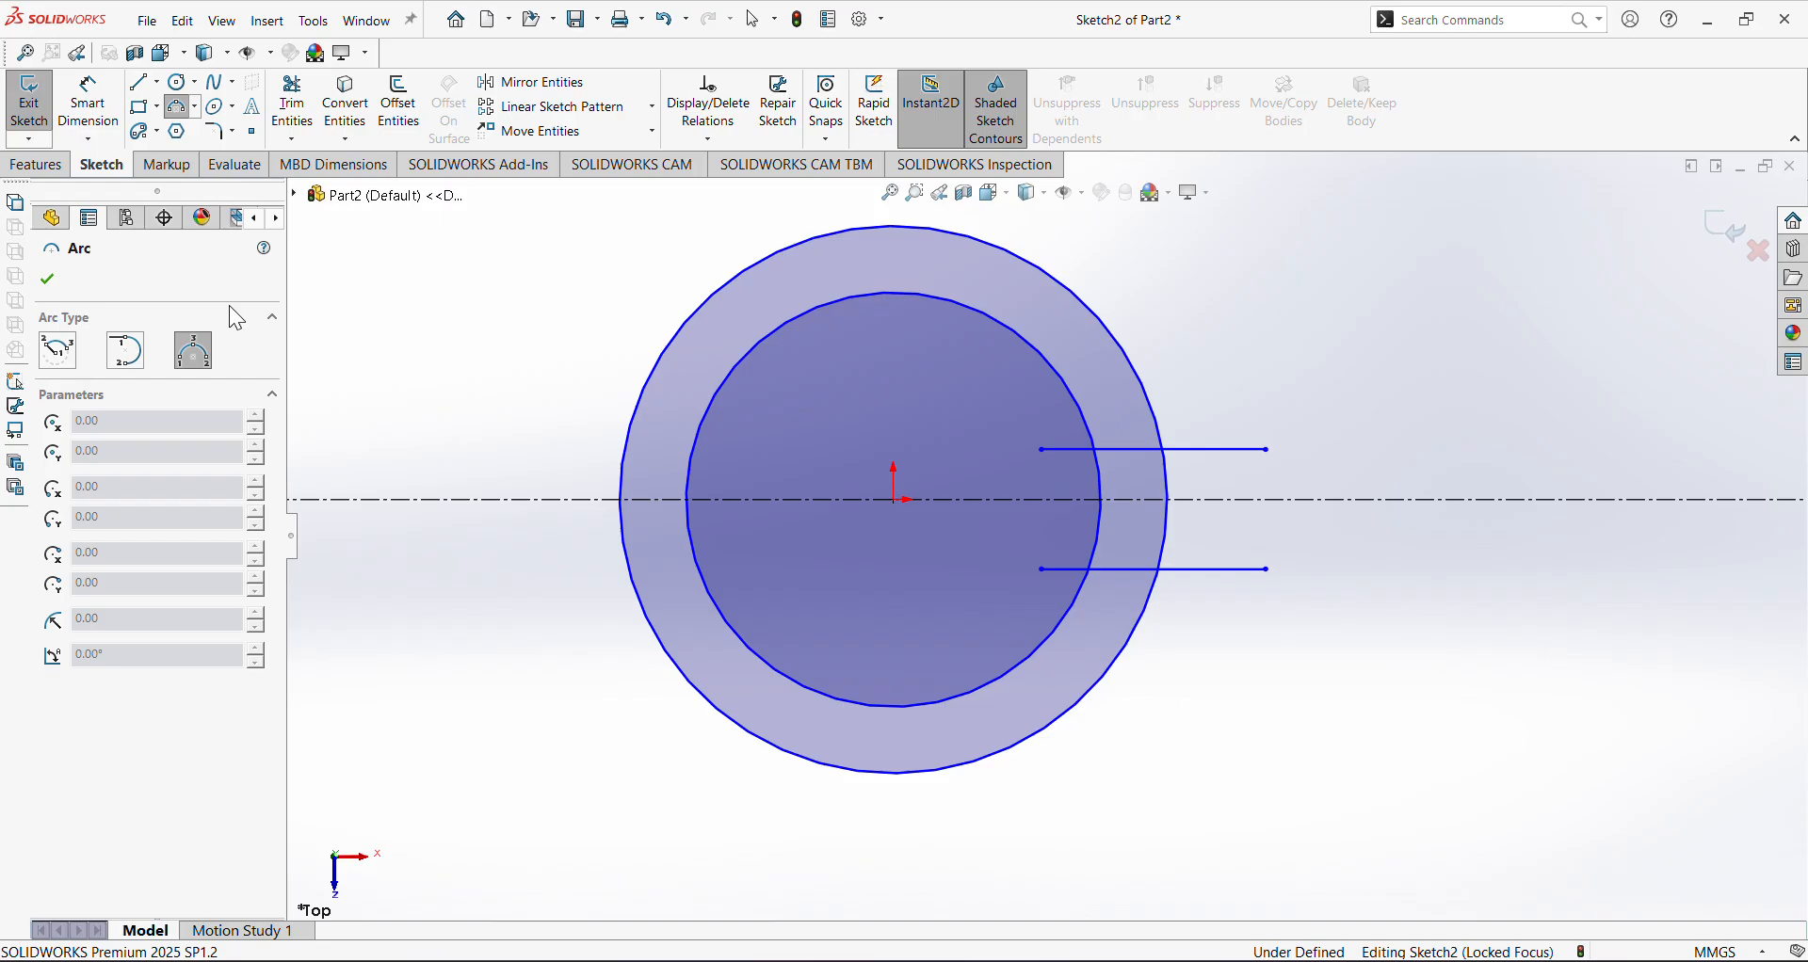
pyautogui.click(1266, 450)
pyautogui.click(1266, 569)
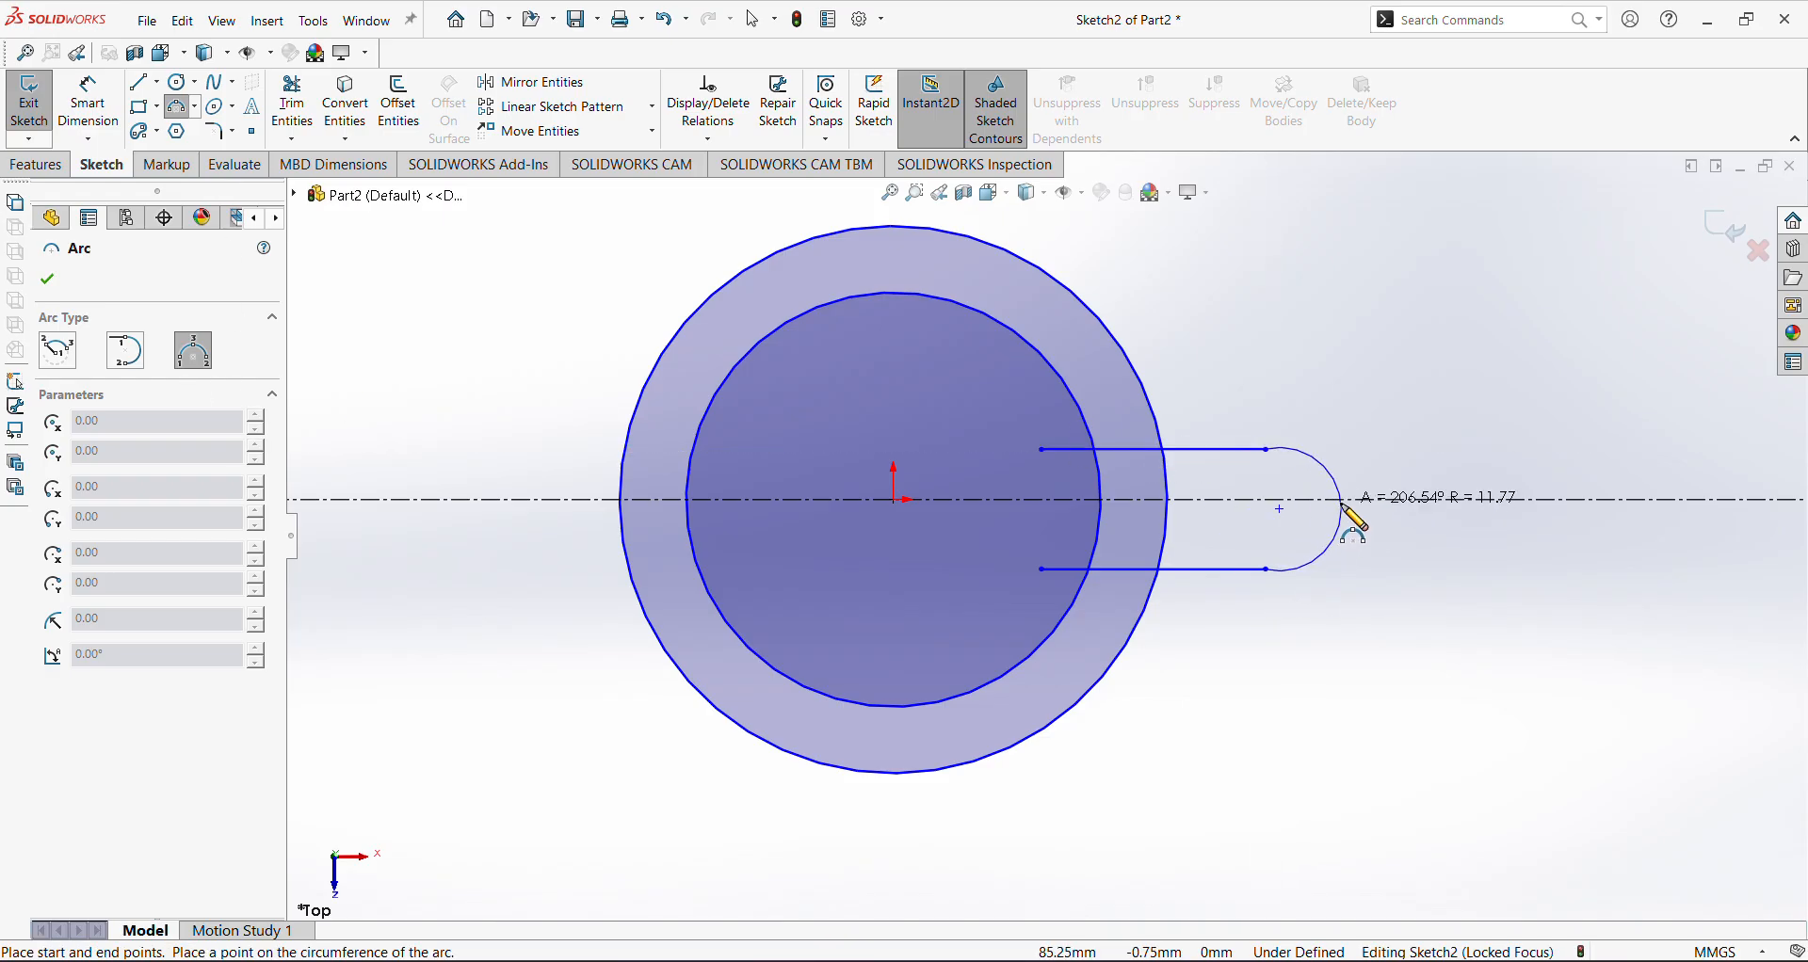
pyautogui.click(1352, 516)
pyautogui.press('Escape')
# Make the arc's center point coincident with the horizontal centerline
pyautogui.scroll(2, 1592, 499)
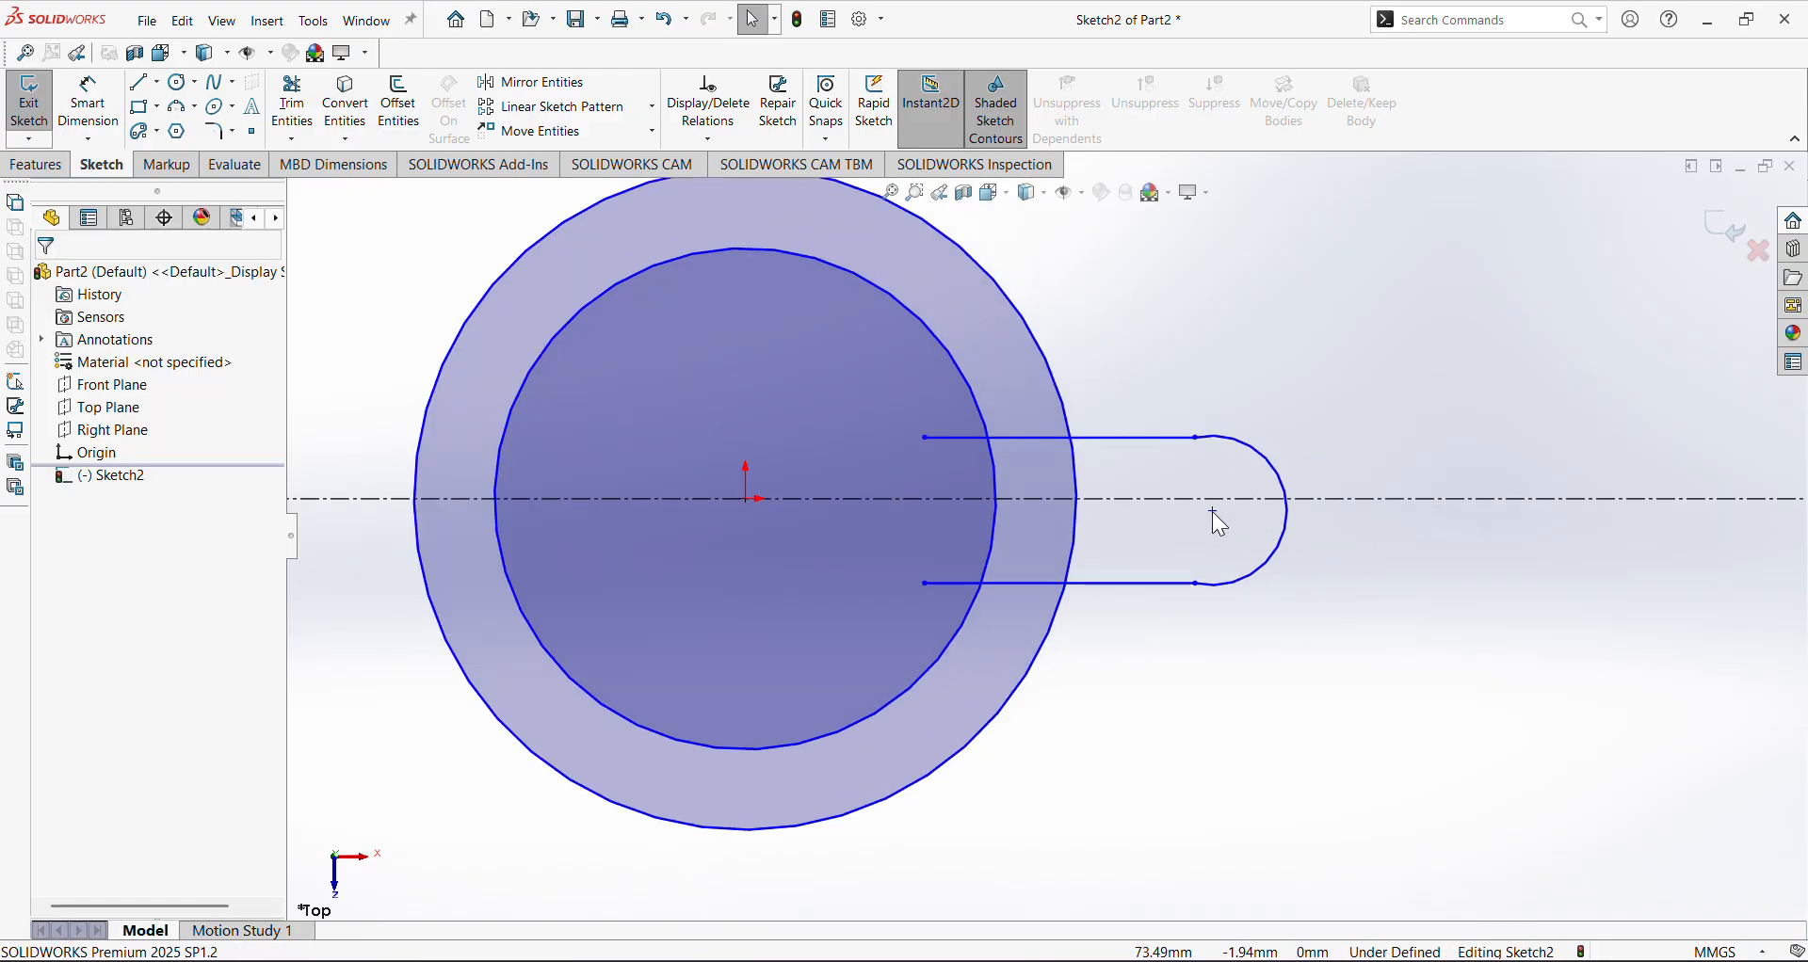
pyautogui.click(1212, 512)
pyautogui.keyDown('ctrl'); pyautogui.click(1202, 501); pyautogui.keyUp('ctrl')
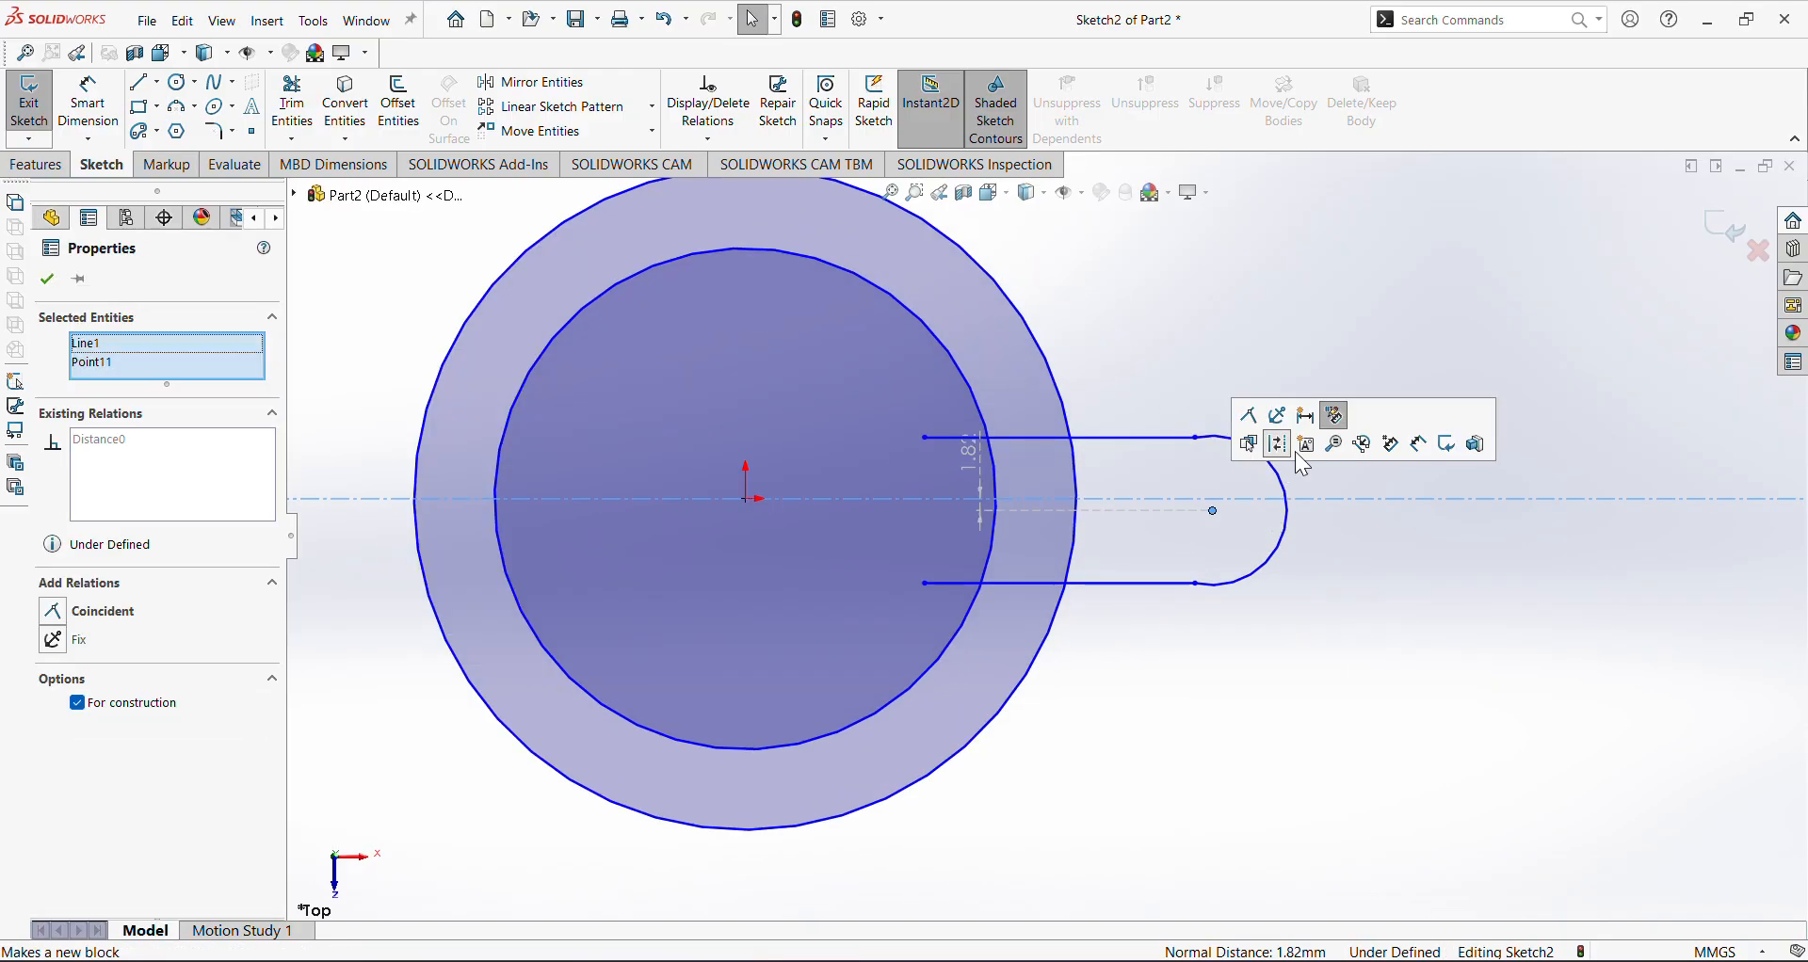
pyautogui.click(1252, 418)
# Make the end arc tangent to both the upper and lower horizontal lines
pyautogui.scroll(3, 1198, 462)
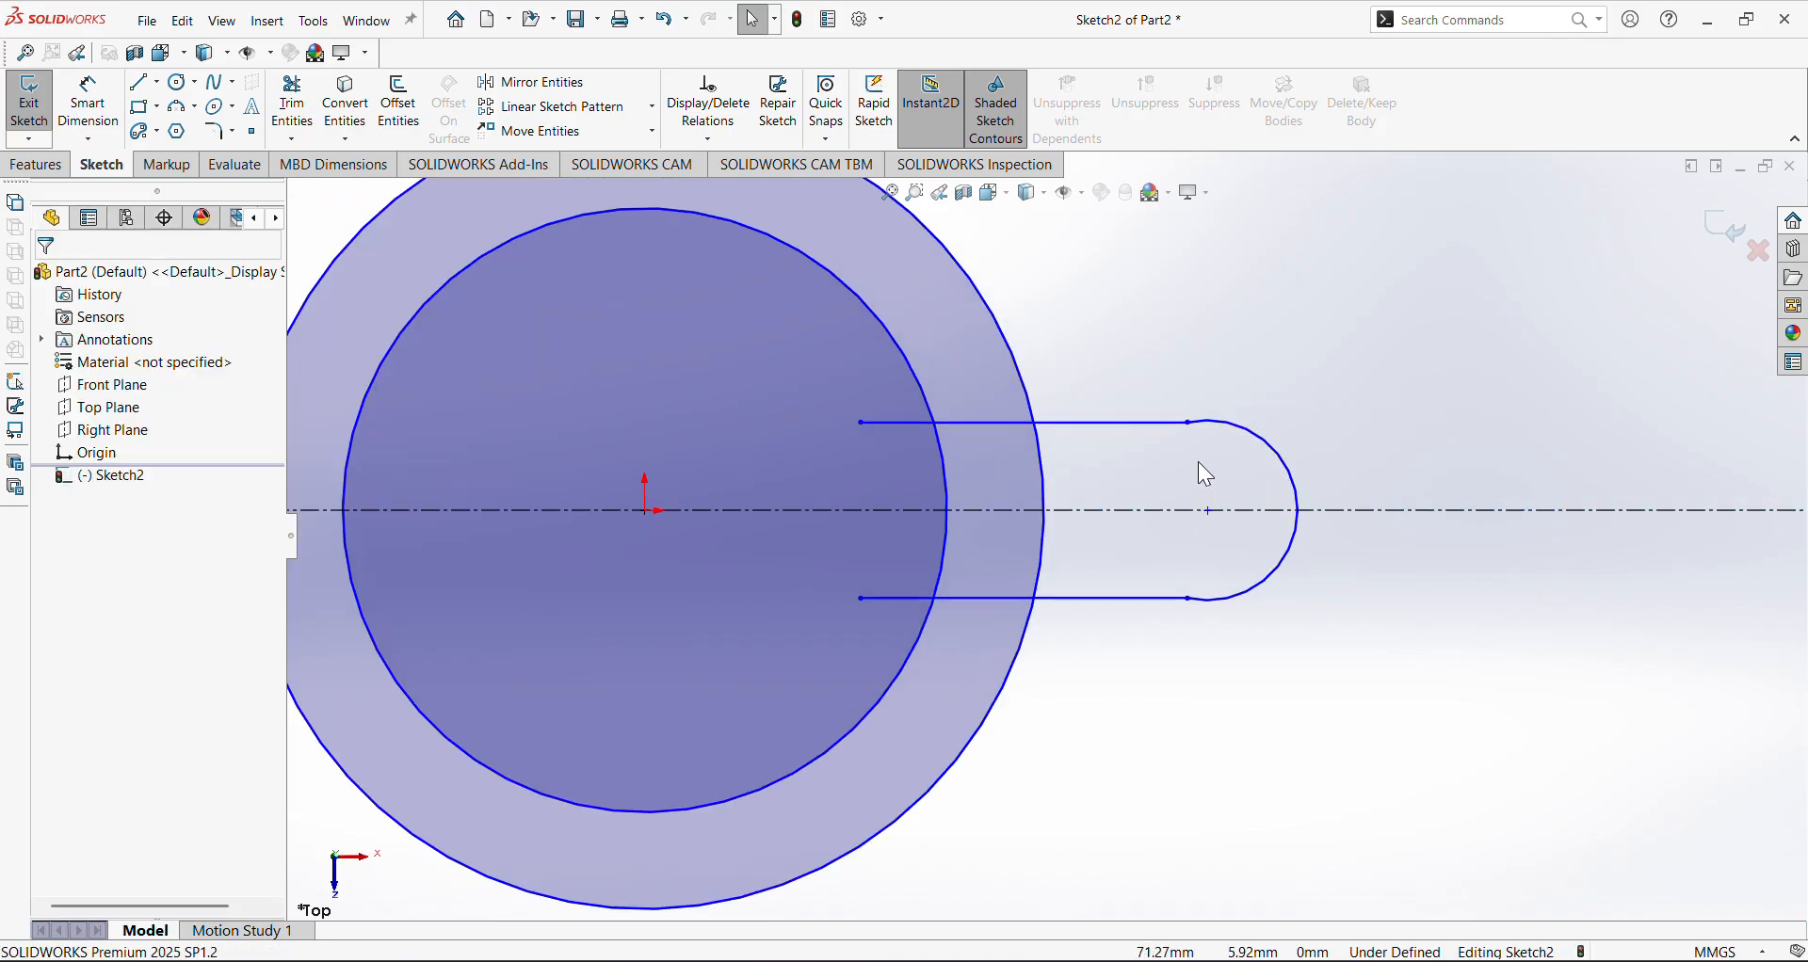
pyautogui.moveTo(1219, 488); pyautogui.dragTo(1162, 415)
pyautogui.click(1198, 474)
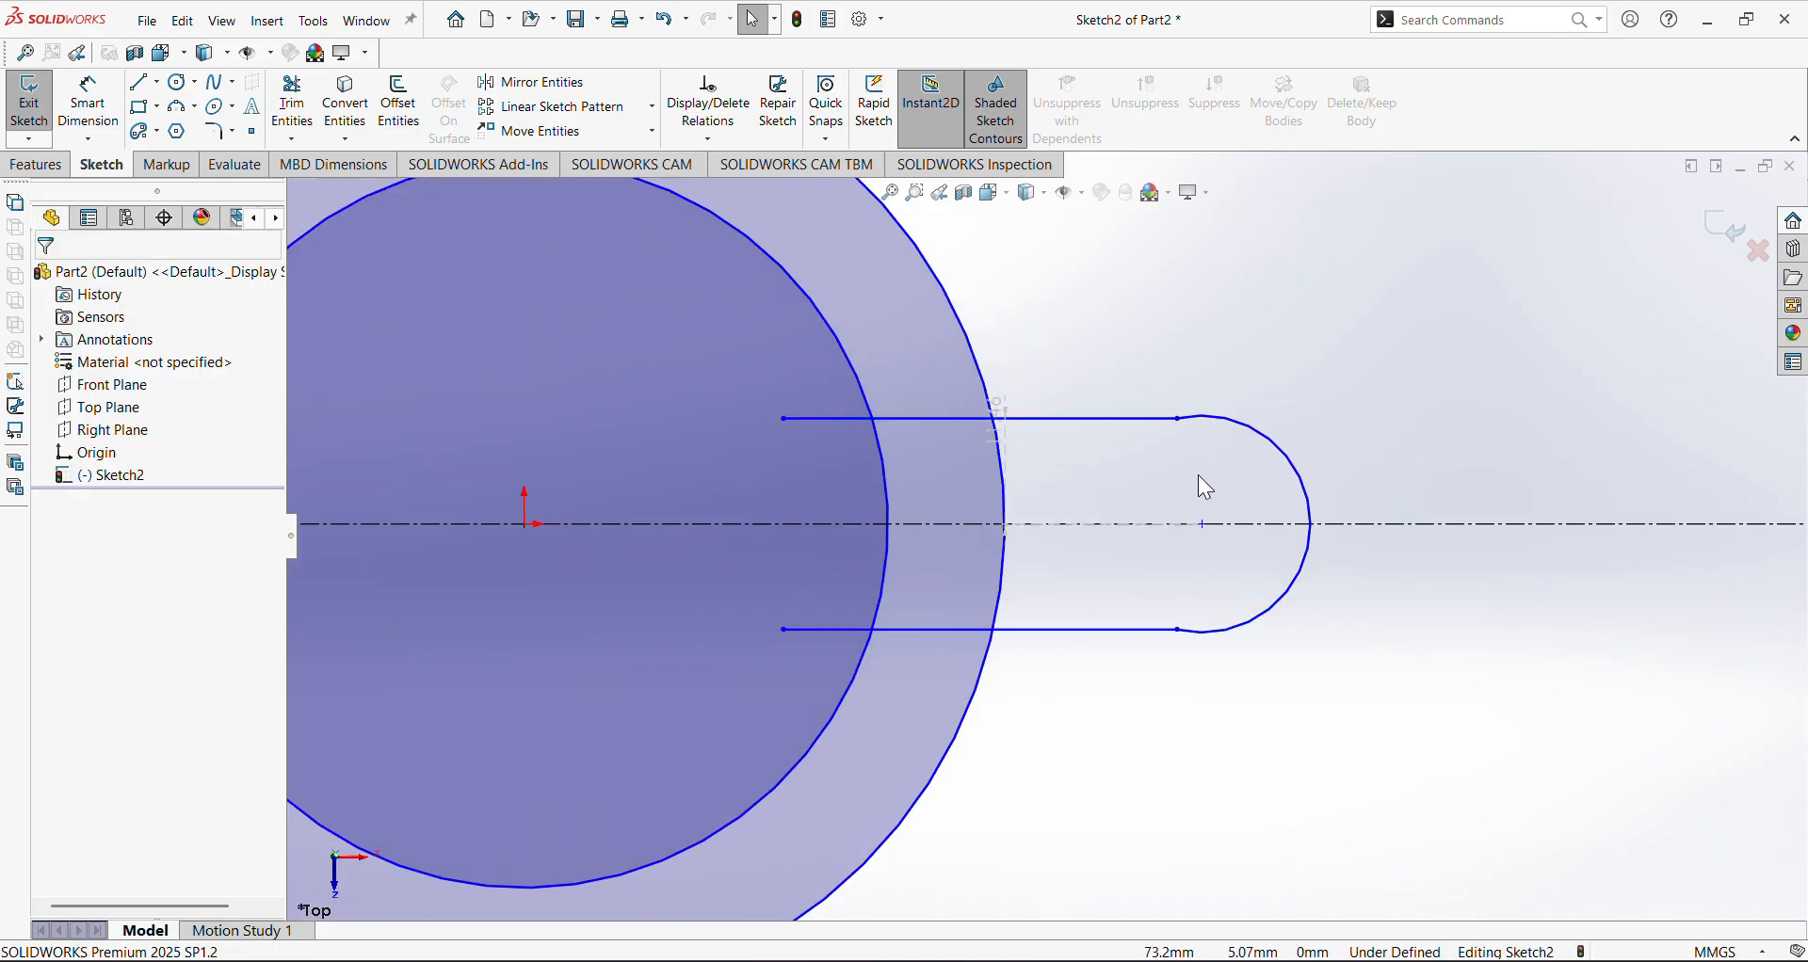
pyautogui.moveTo(1198, 474); pyautogui.dragTo(1172, 381)
pyautogui.click(1210, 319)
pyautogui.click(1256, 695)
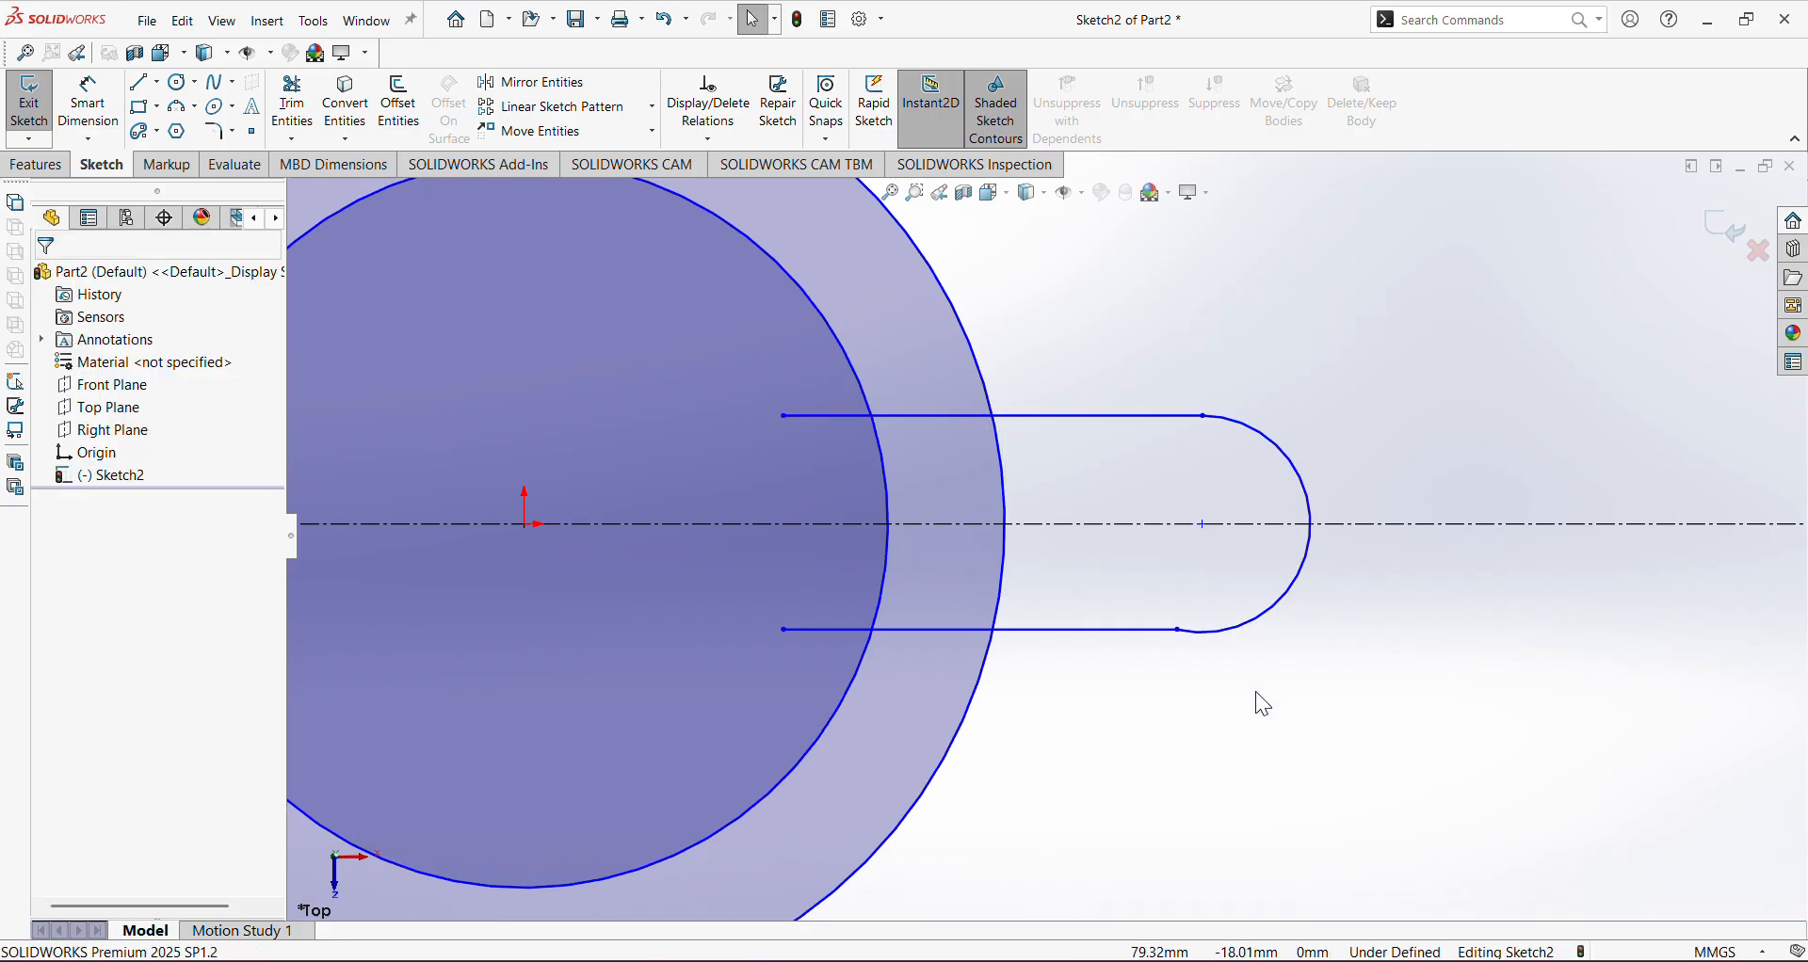
pyautogui.moveTo(1256, 695); pyautogui.dragTo(1146, 618)
pyautogui.click(1186, 542)
pyautogui.click(1132, 577)
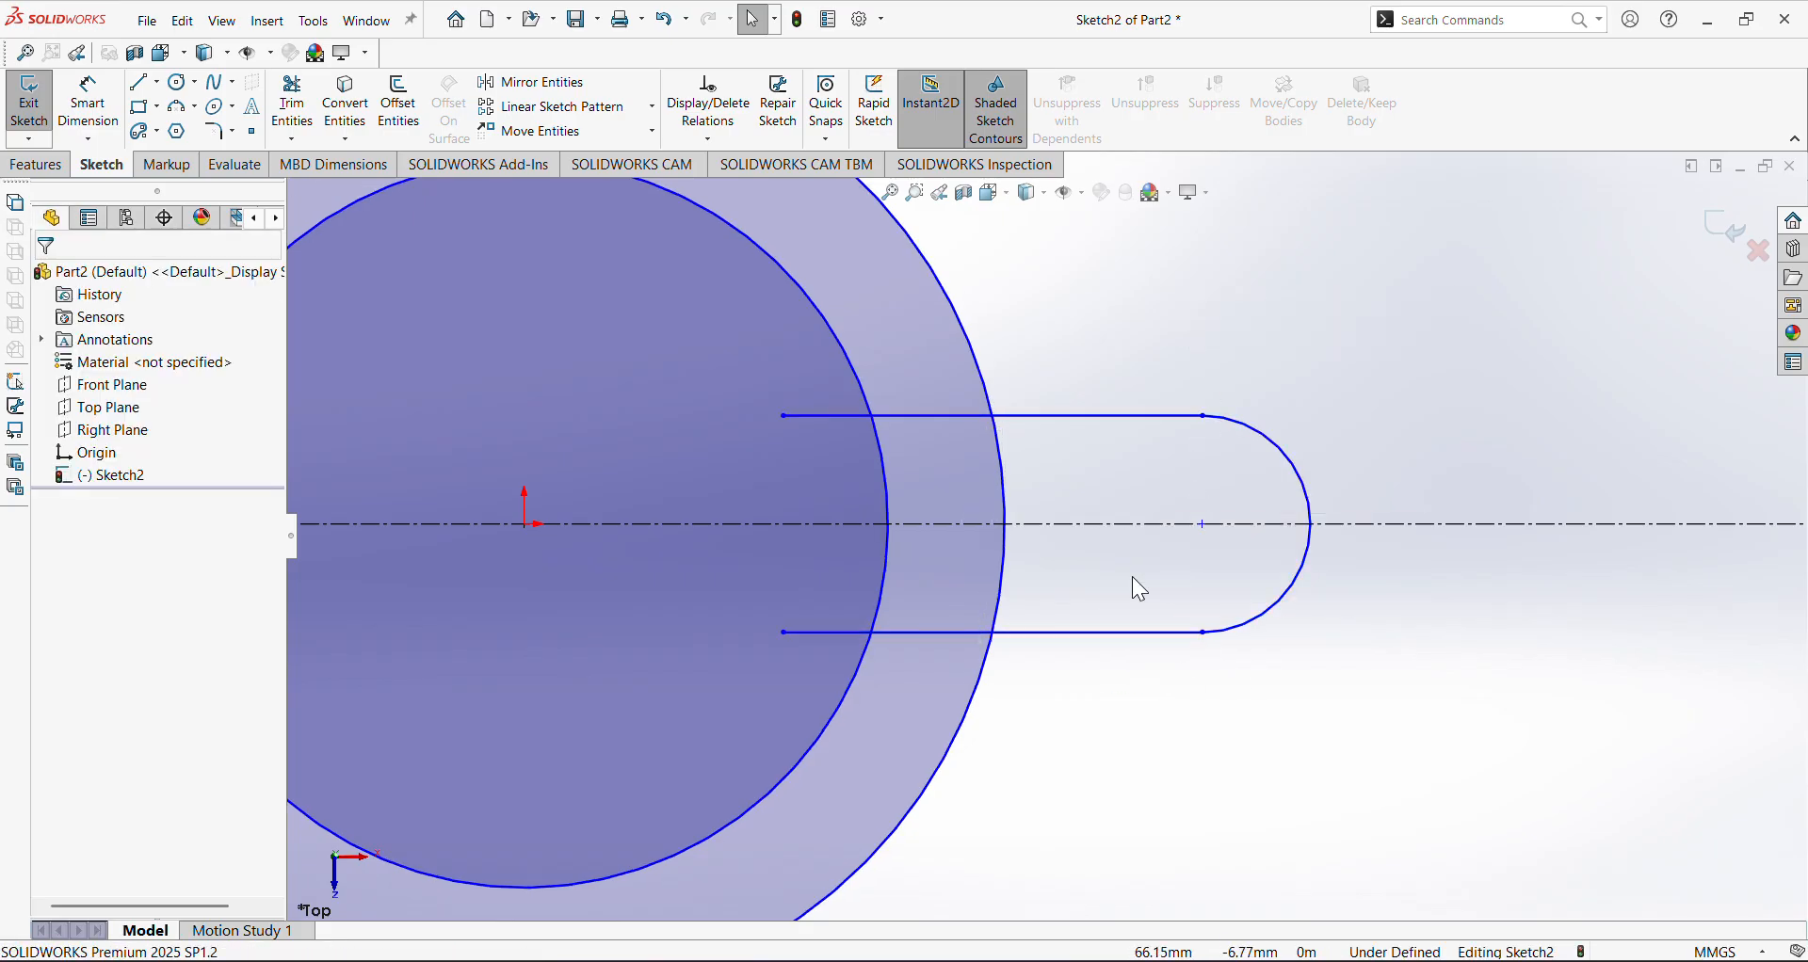
# Make the upper and lower lines symmetric about the horizontal centerline
pyautogui.click(1119, 420)
pyautogui.keyDown('ctrl'); pyautogui.click(1142, 633); pyautogui.keyUp('ctrl')
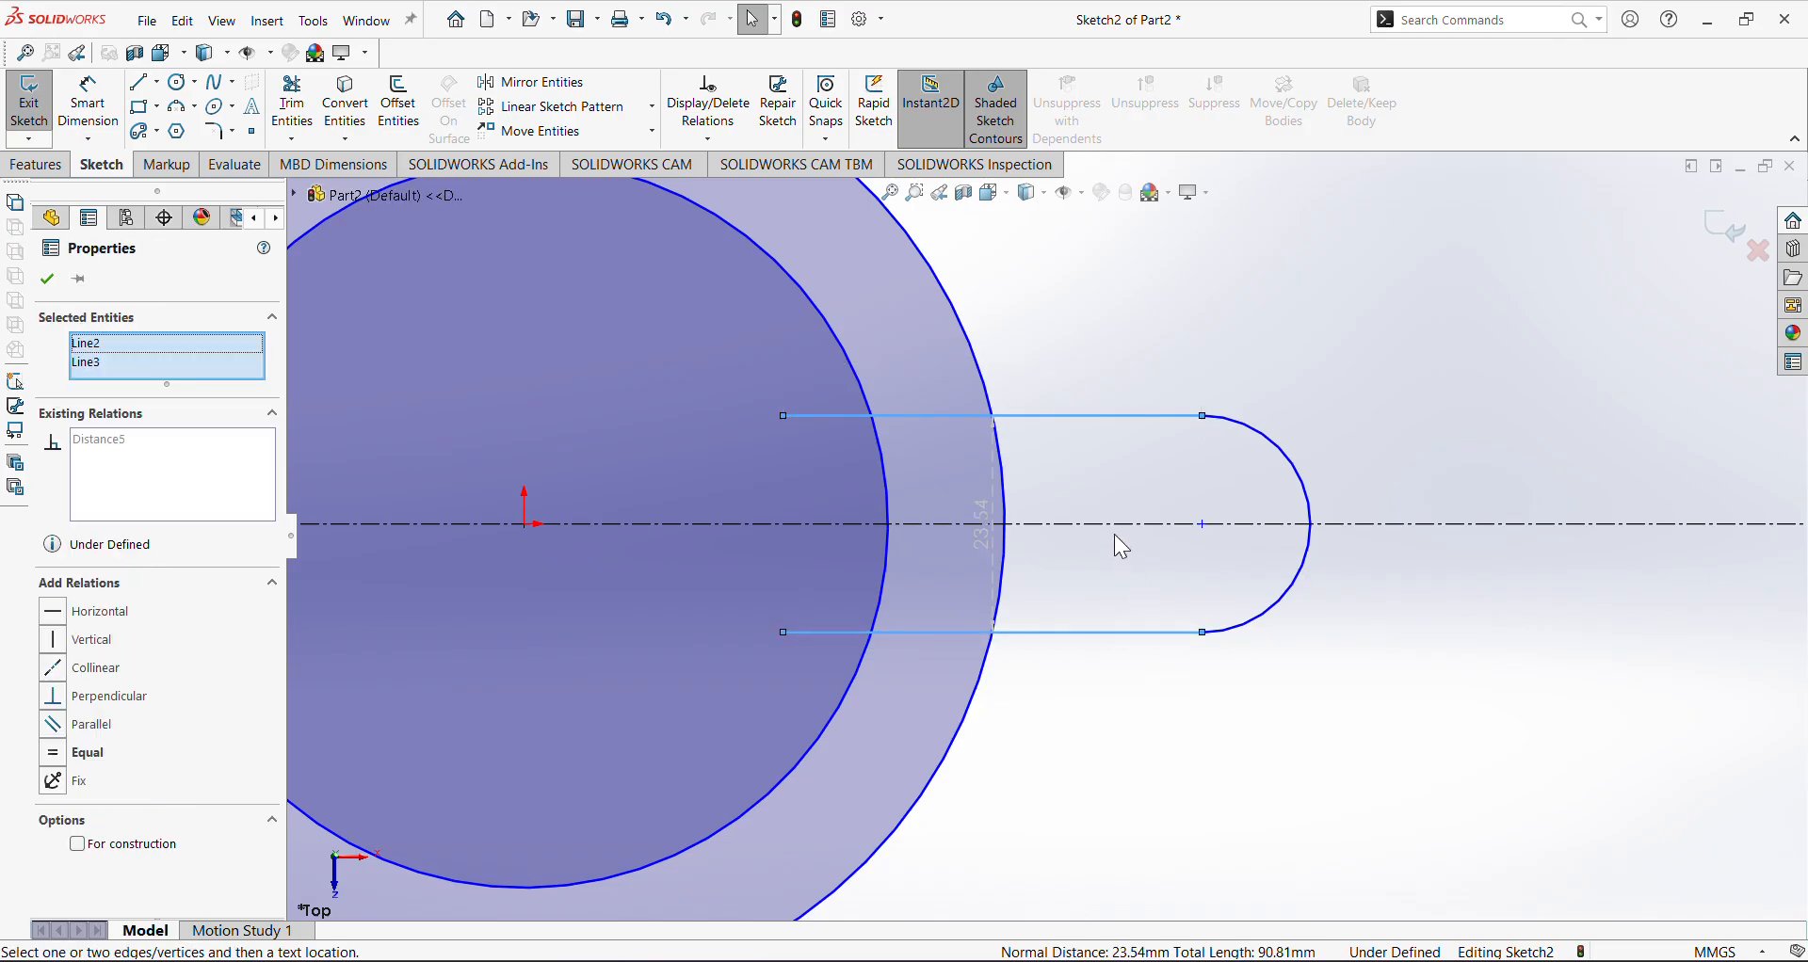
pyautogui.keyDown('ctrl'); pyautogui.click(1117, 525); pyautogui.keyUp('ctrl')
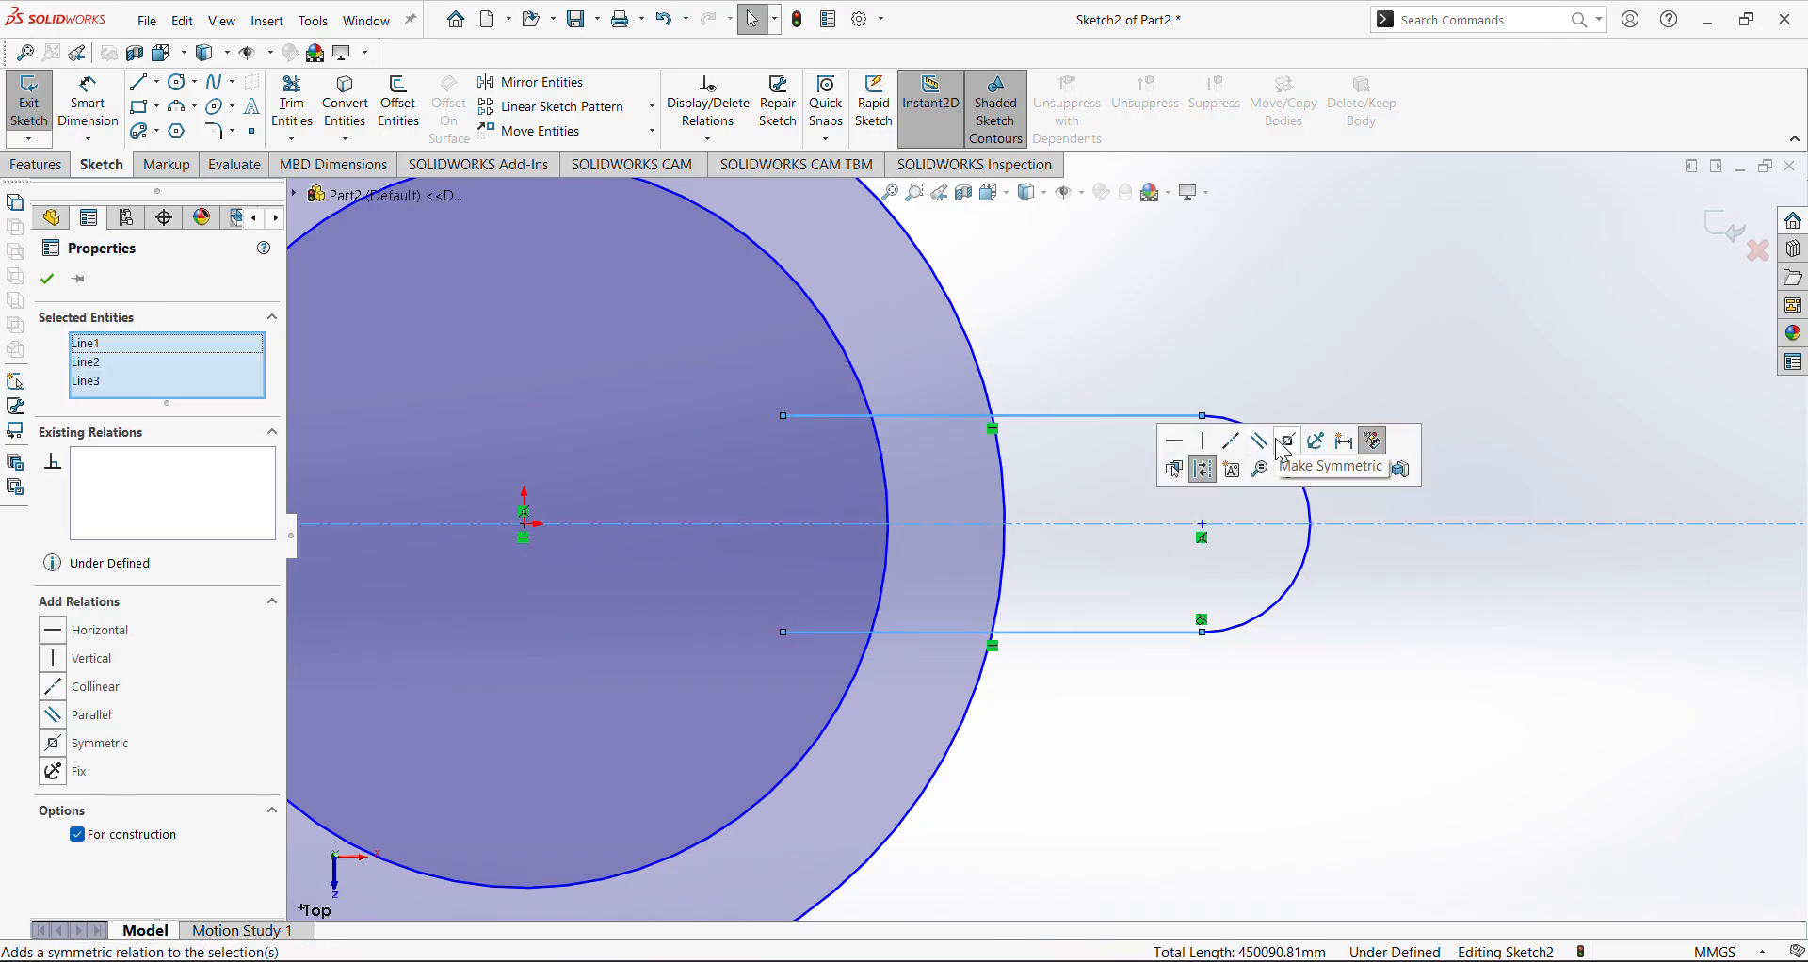
pyautogui.click(1287, 442)
# Trim both horizontal lines back to the outer circle using Trim to closest, removing the portions inside the circles
pyautogui.press('f')
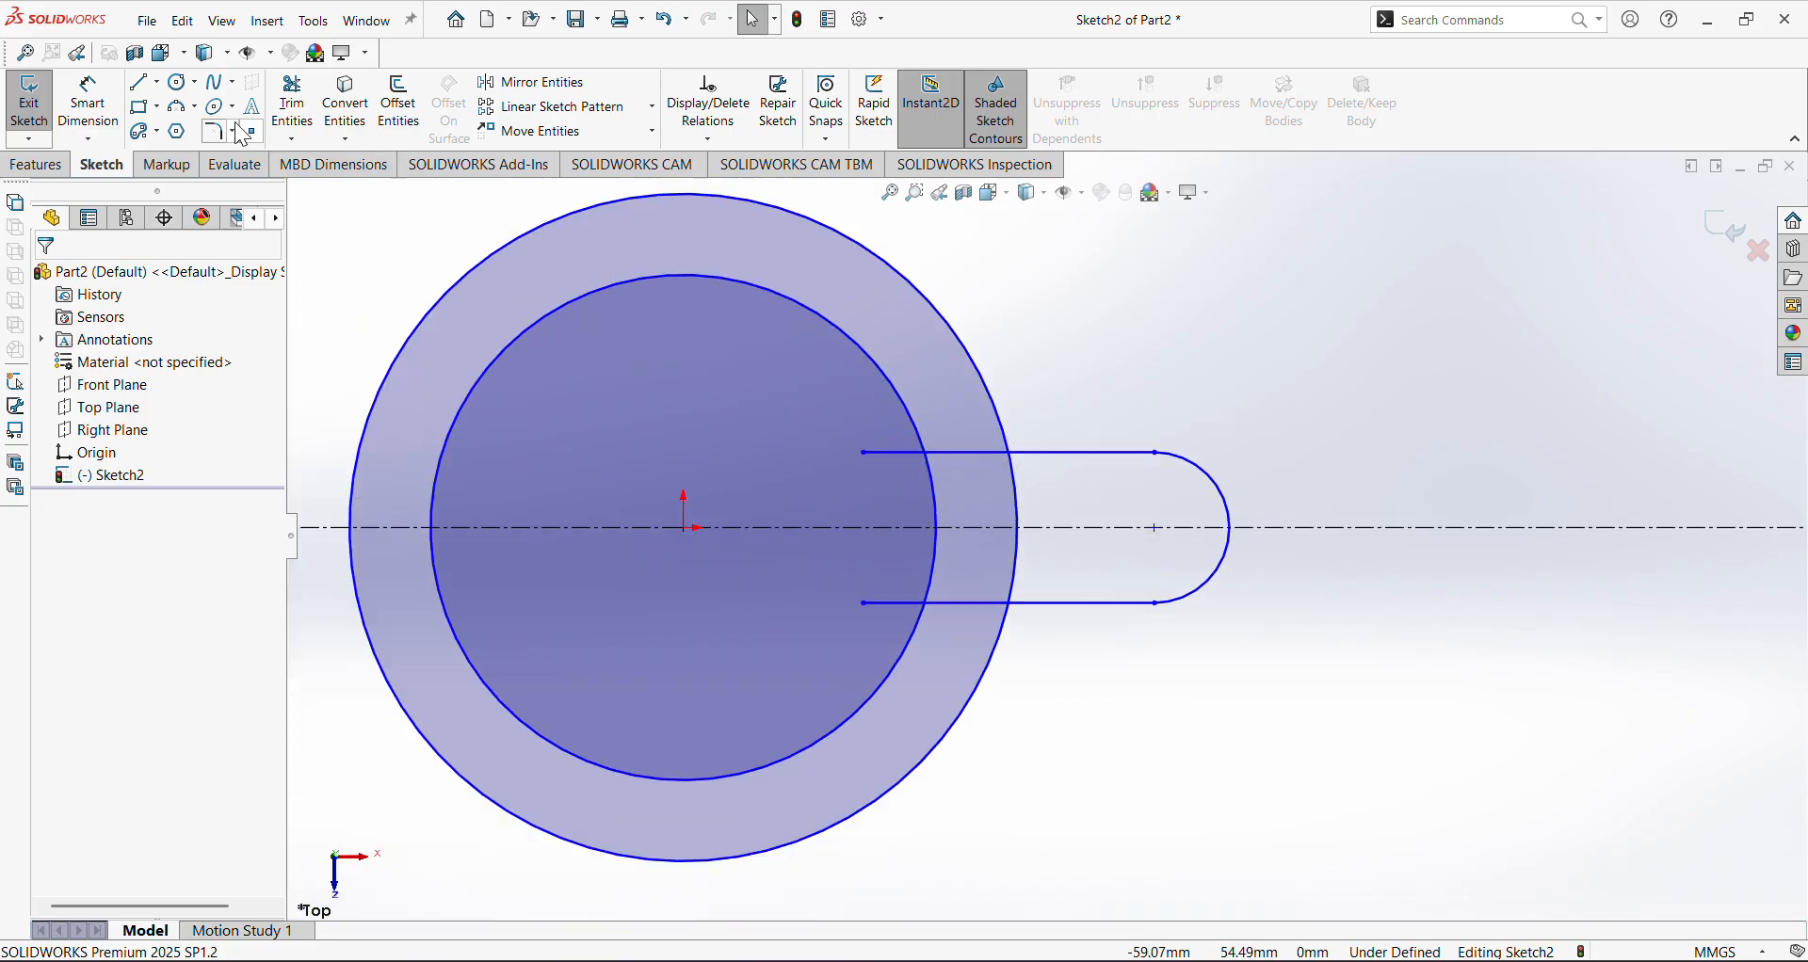
pyautogui.click(314, 130)
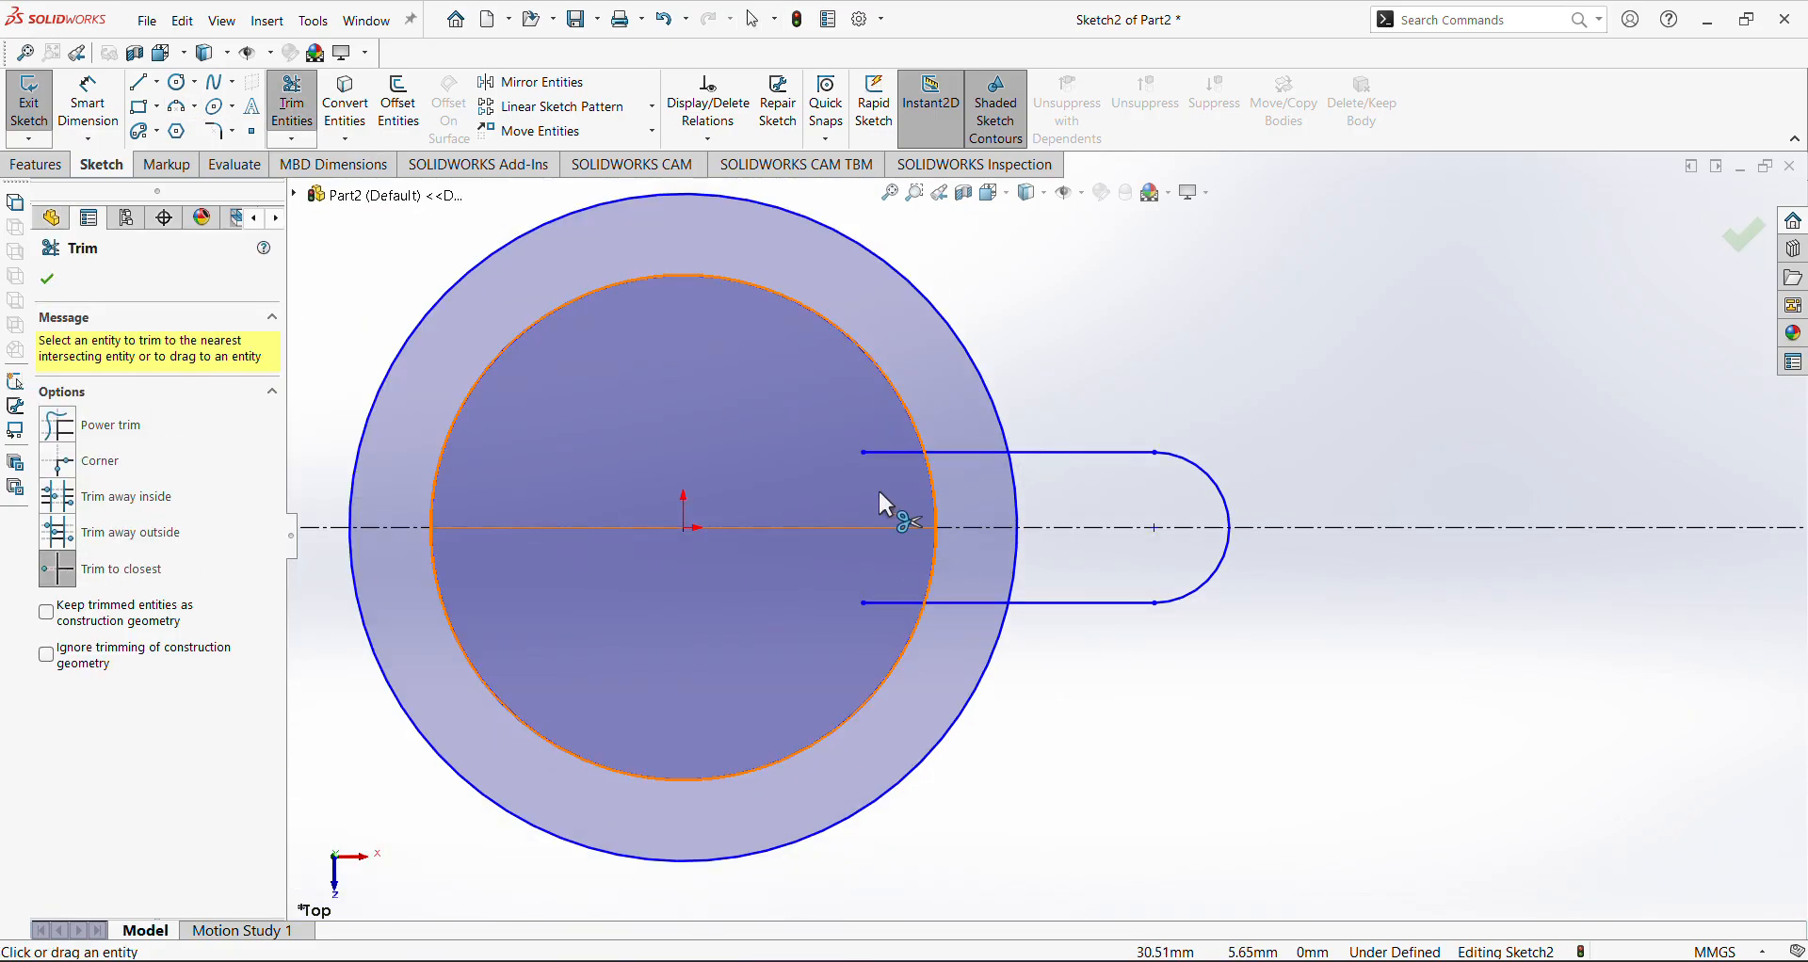
pyautogui.click(955, 452)
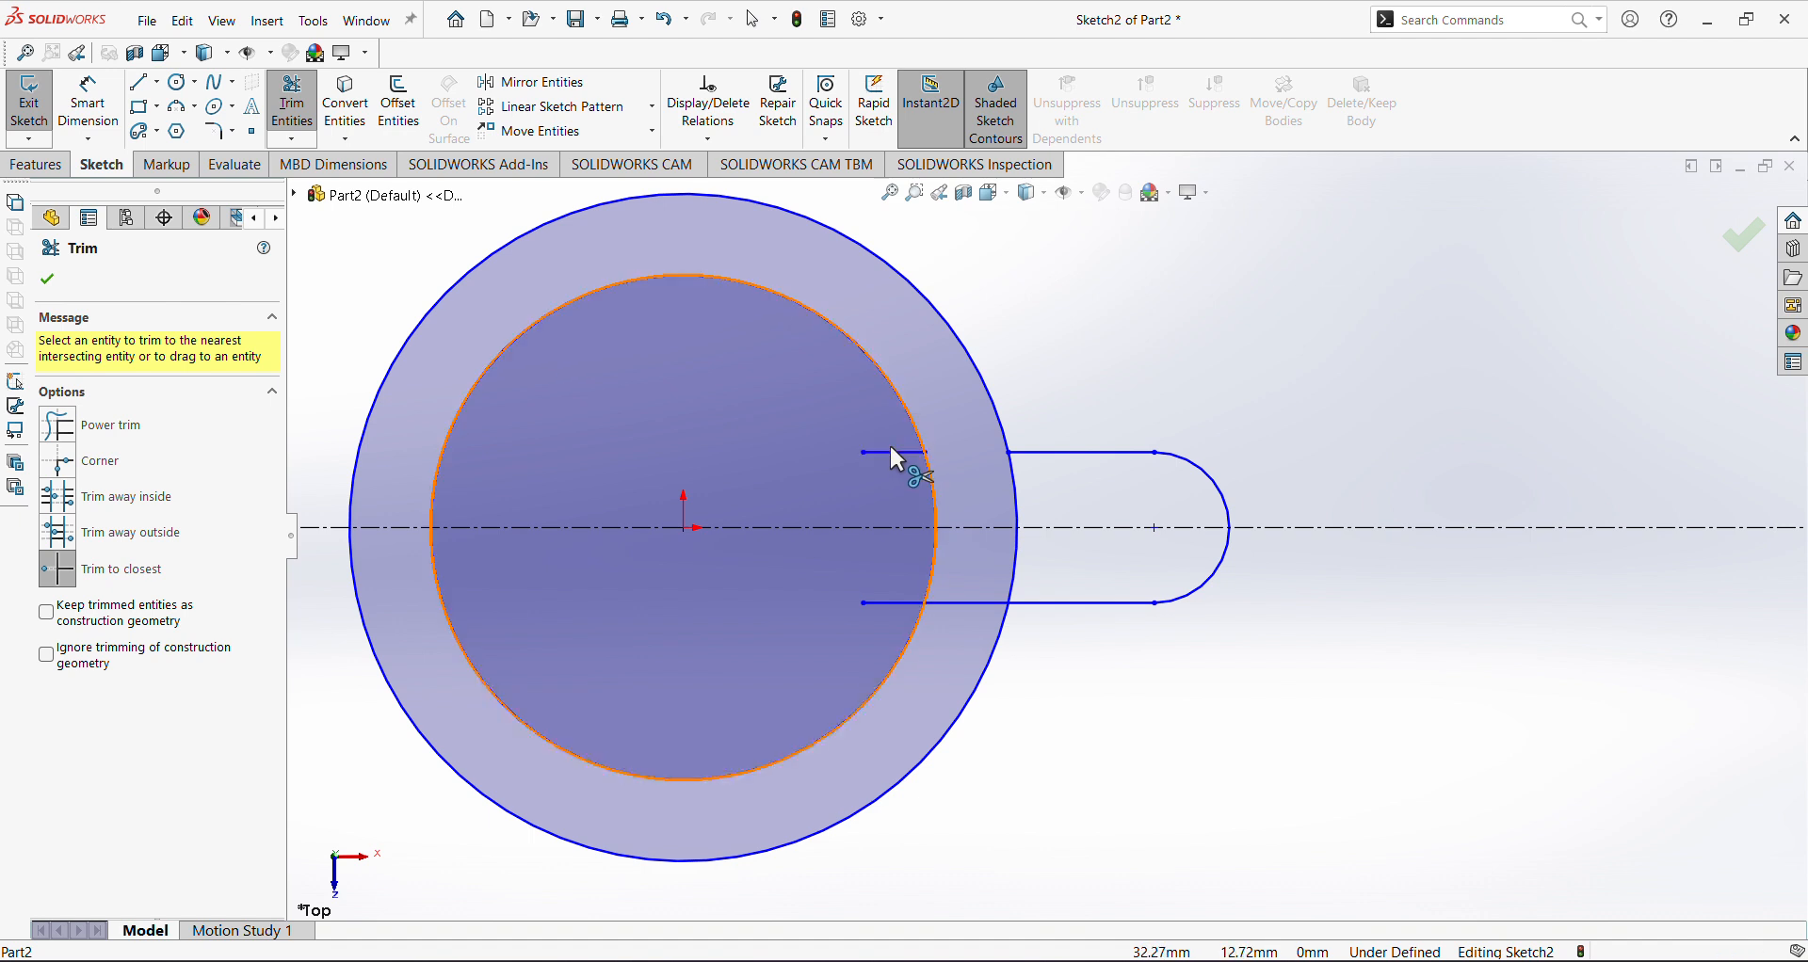
pyautogui.click(888, 452)
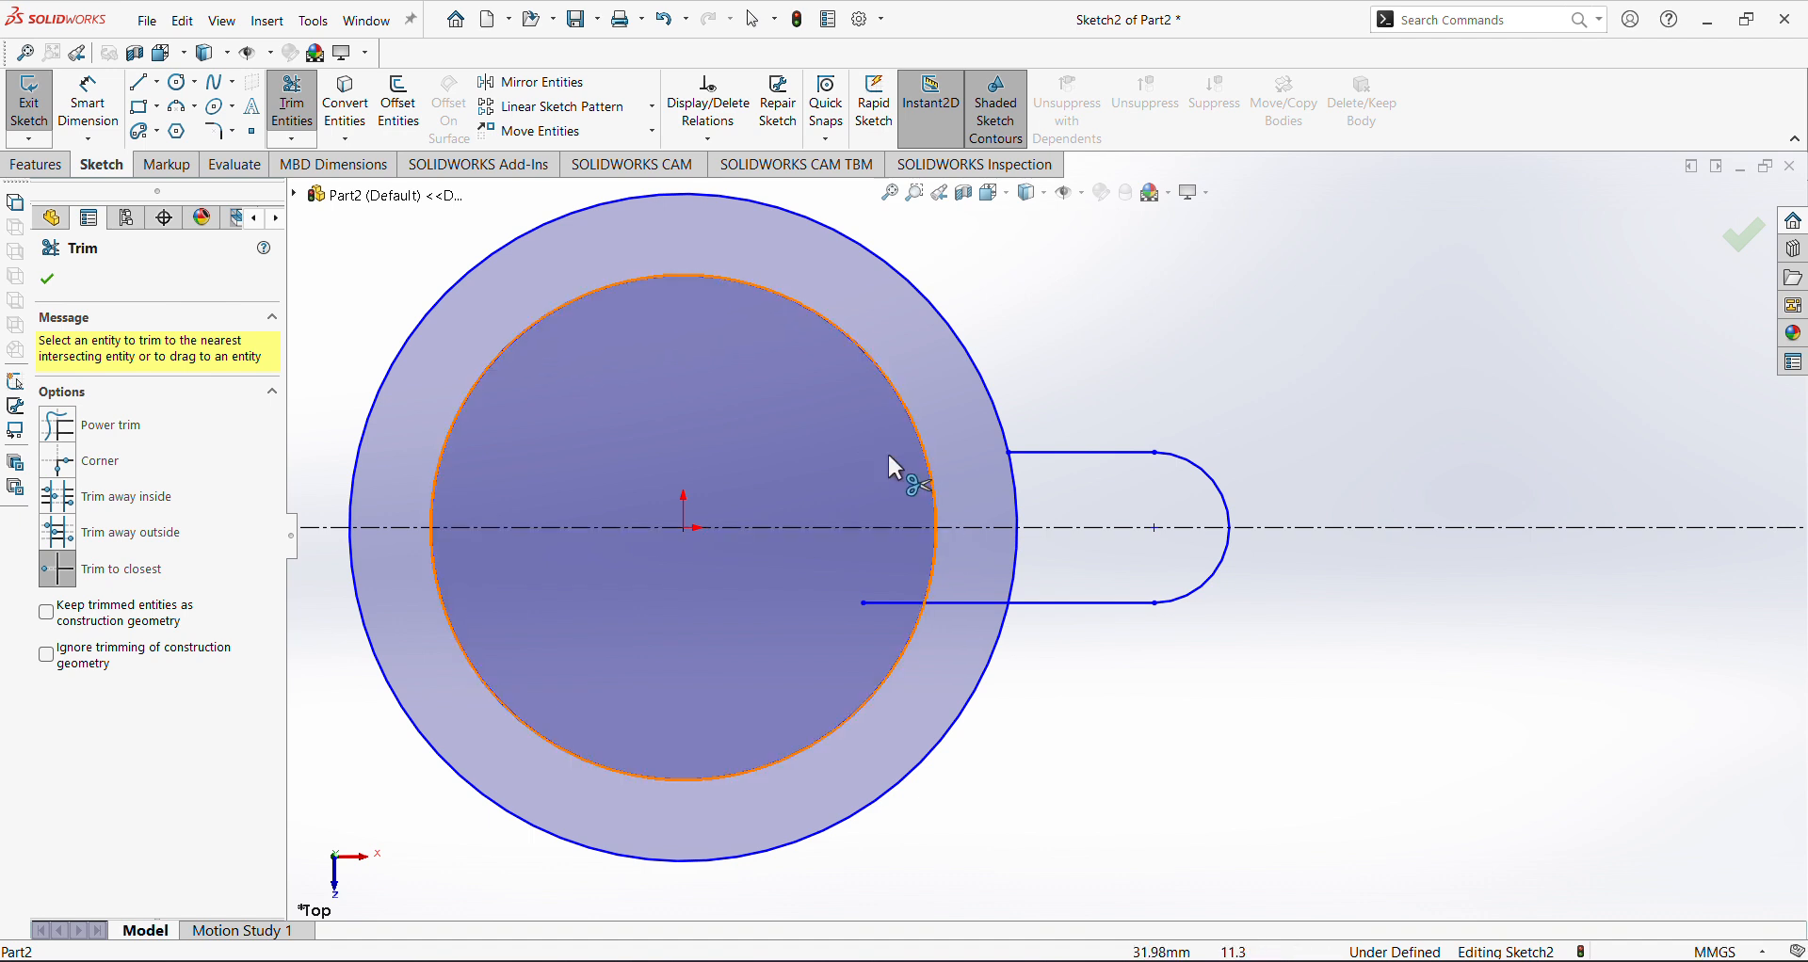
pyautogui.click(965, 603)
pyautogui.click(898, 603)
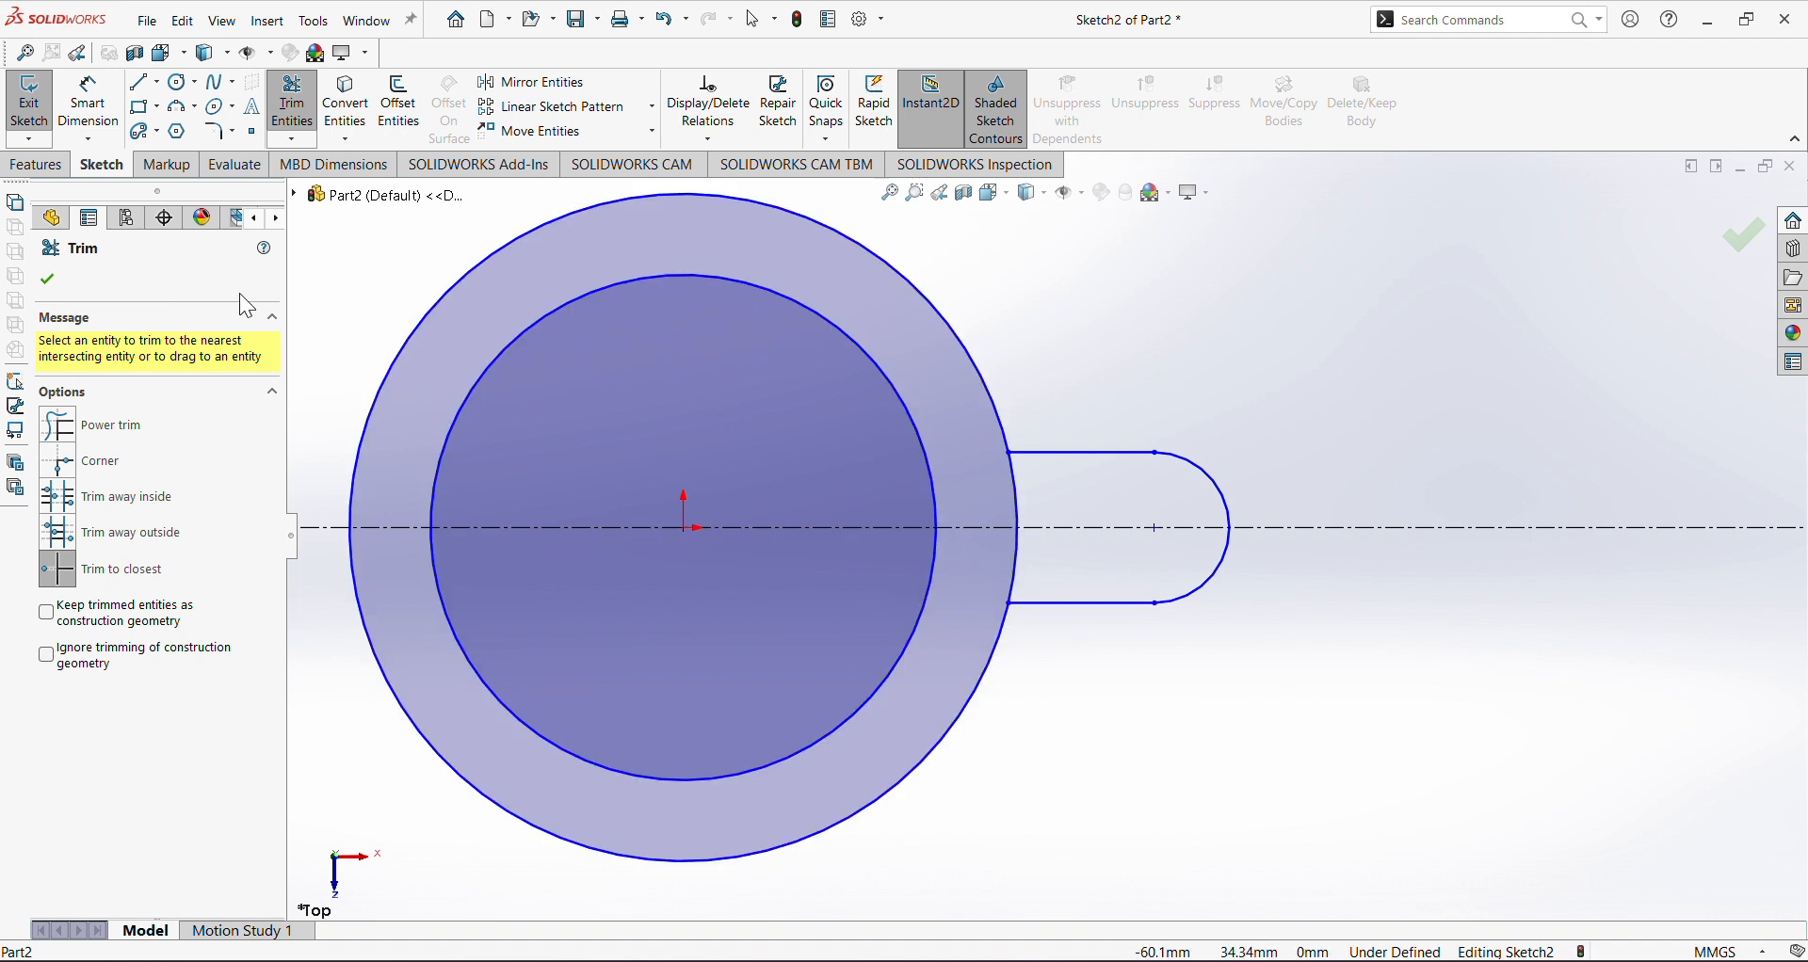
pyautogui.click(48, 279)
# Draw a small circle inside the lug, concentric with its end arc
pyautogui.click(179, 81)
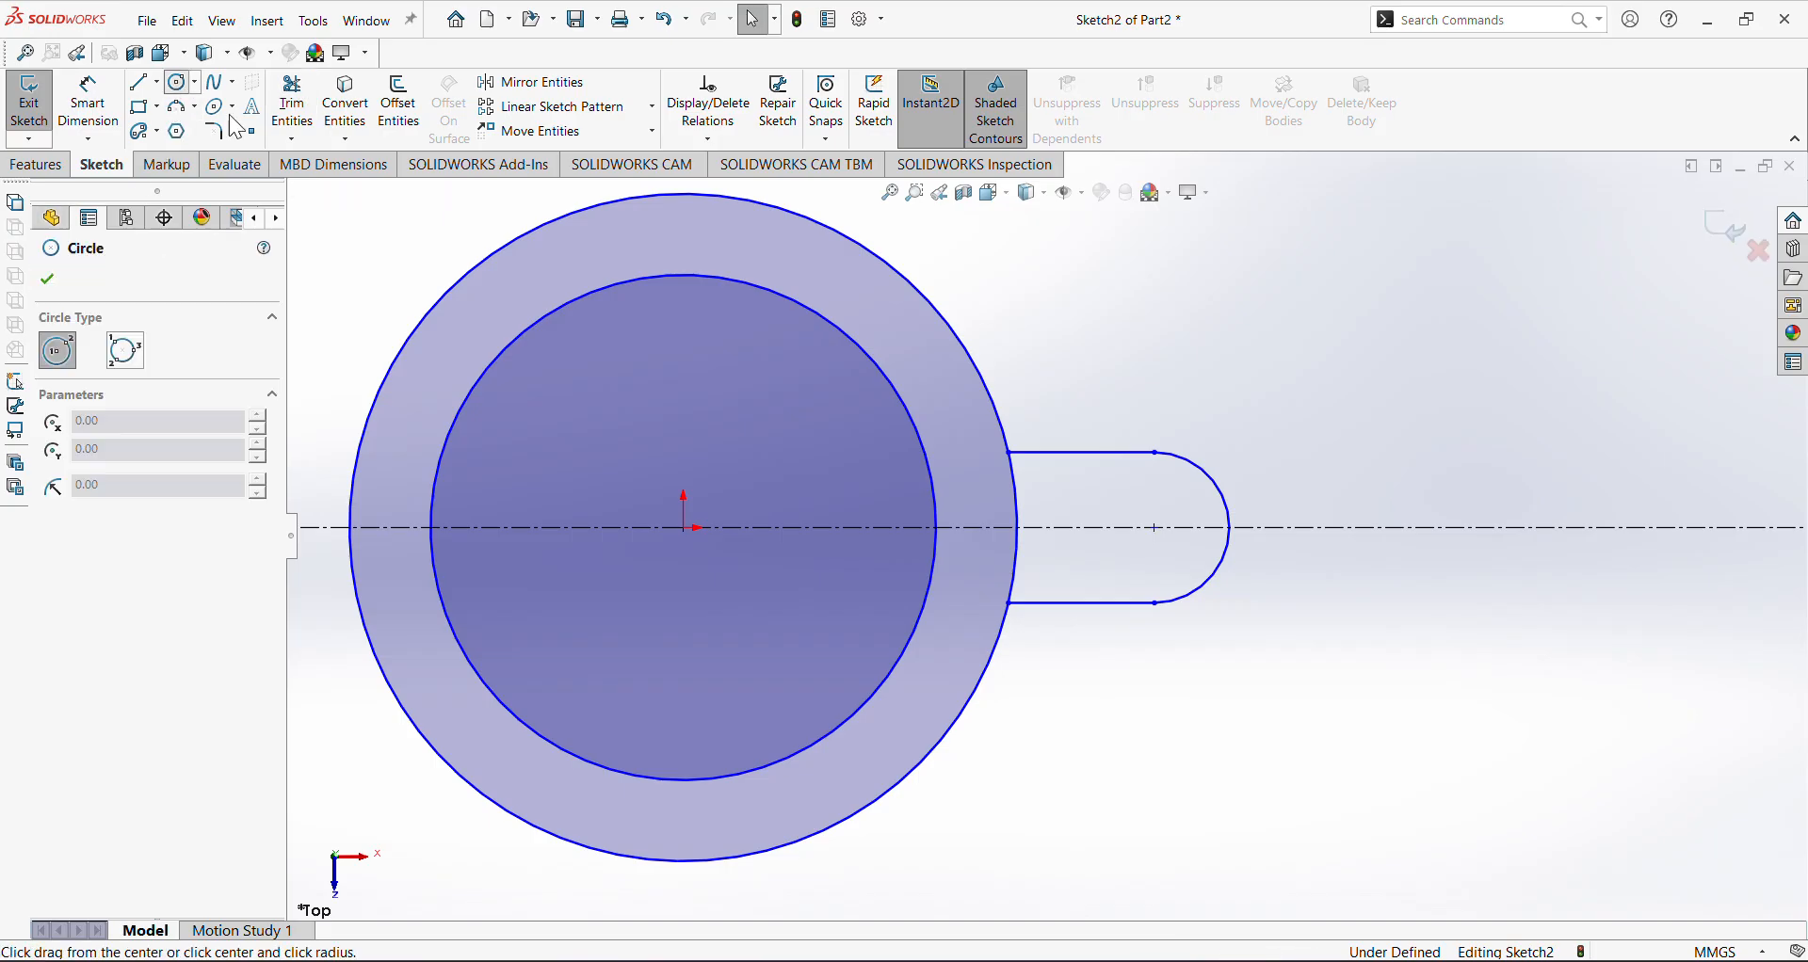
pyautogui.click(1154, 527)
pyautogui.click(1151, 568)
pyautogui.rightClick(1144, 566)
pyautogui.click(1177, 578)
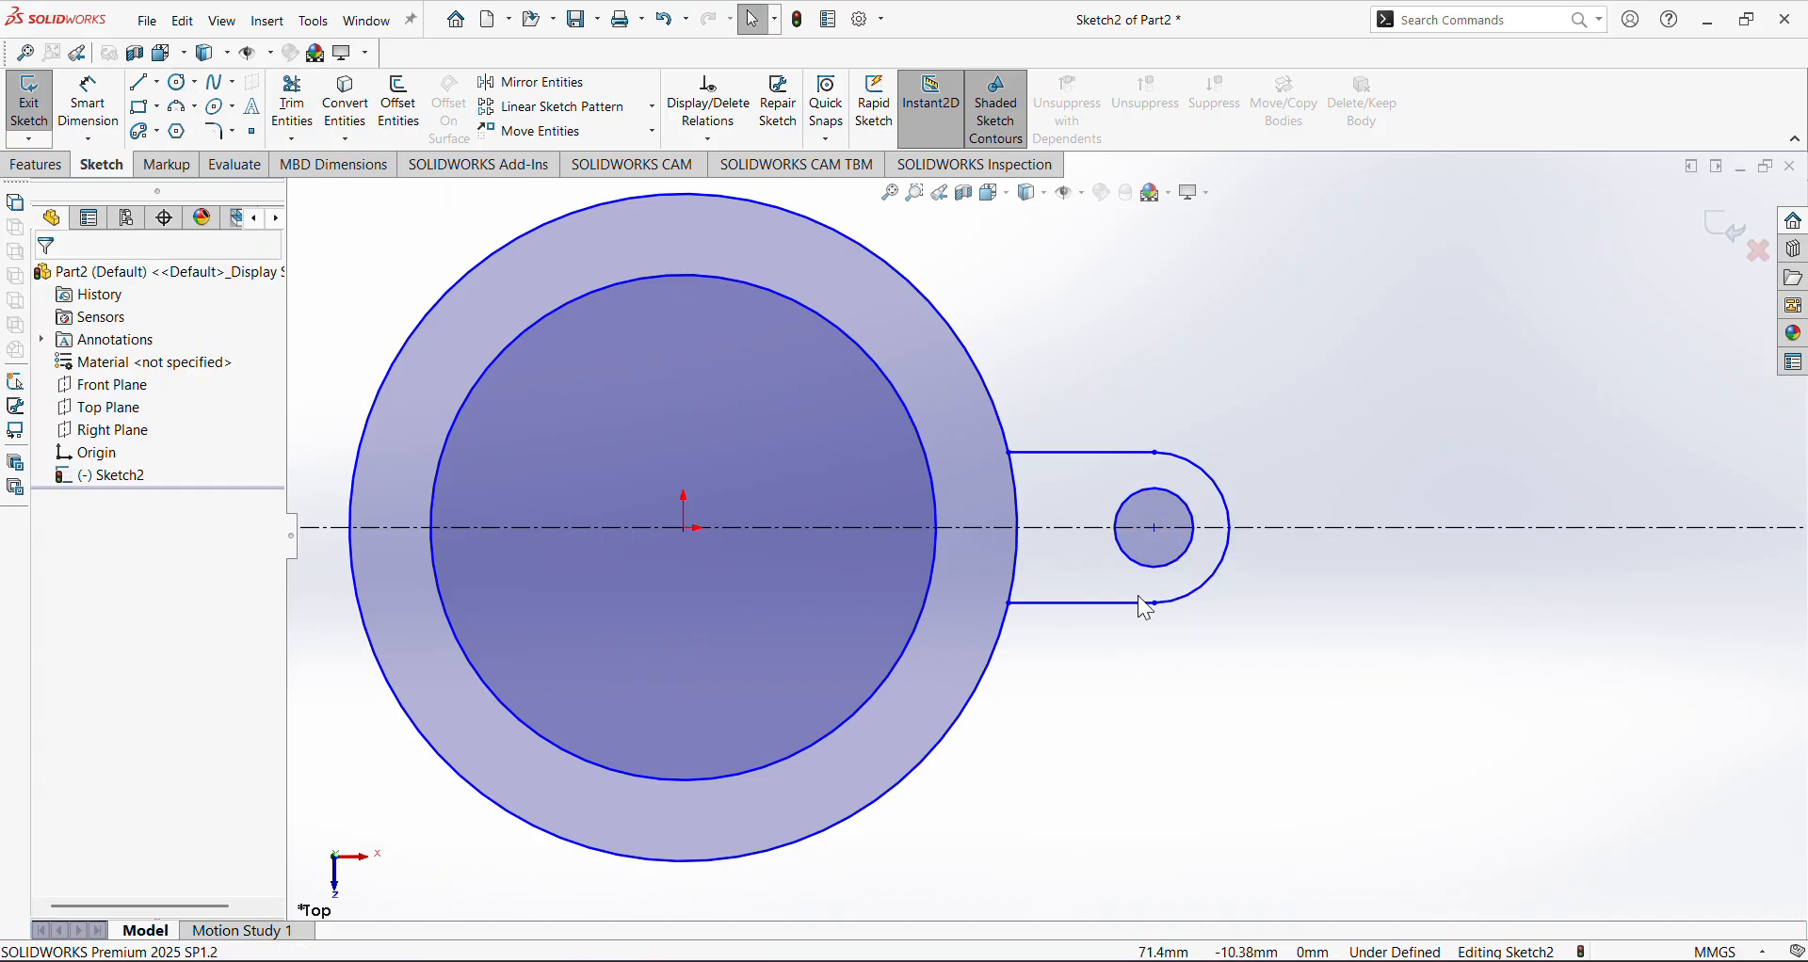
# Create a circular sketch pattern of the lug lines, arc and small circle around the origin, with 4 equally spaced instances over 360°
pyautogui.scroll(3, 1111, 608)
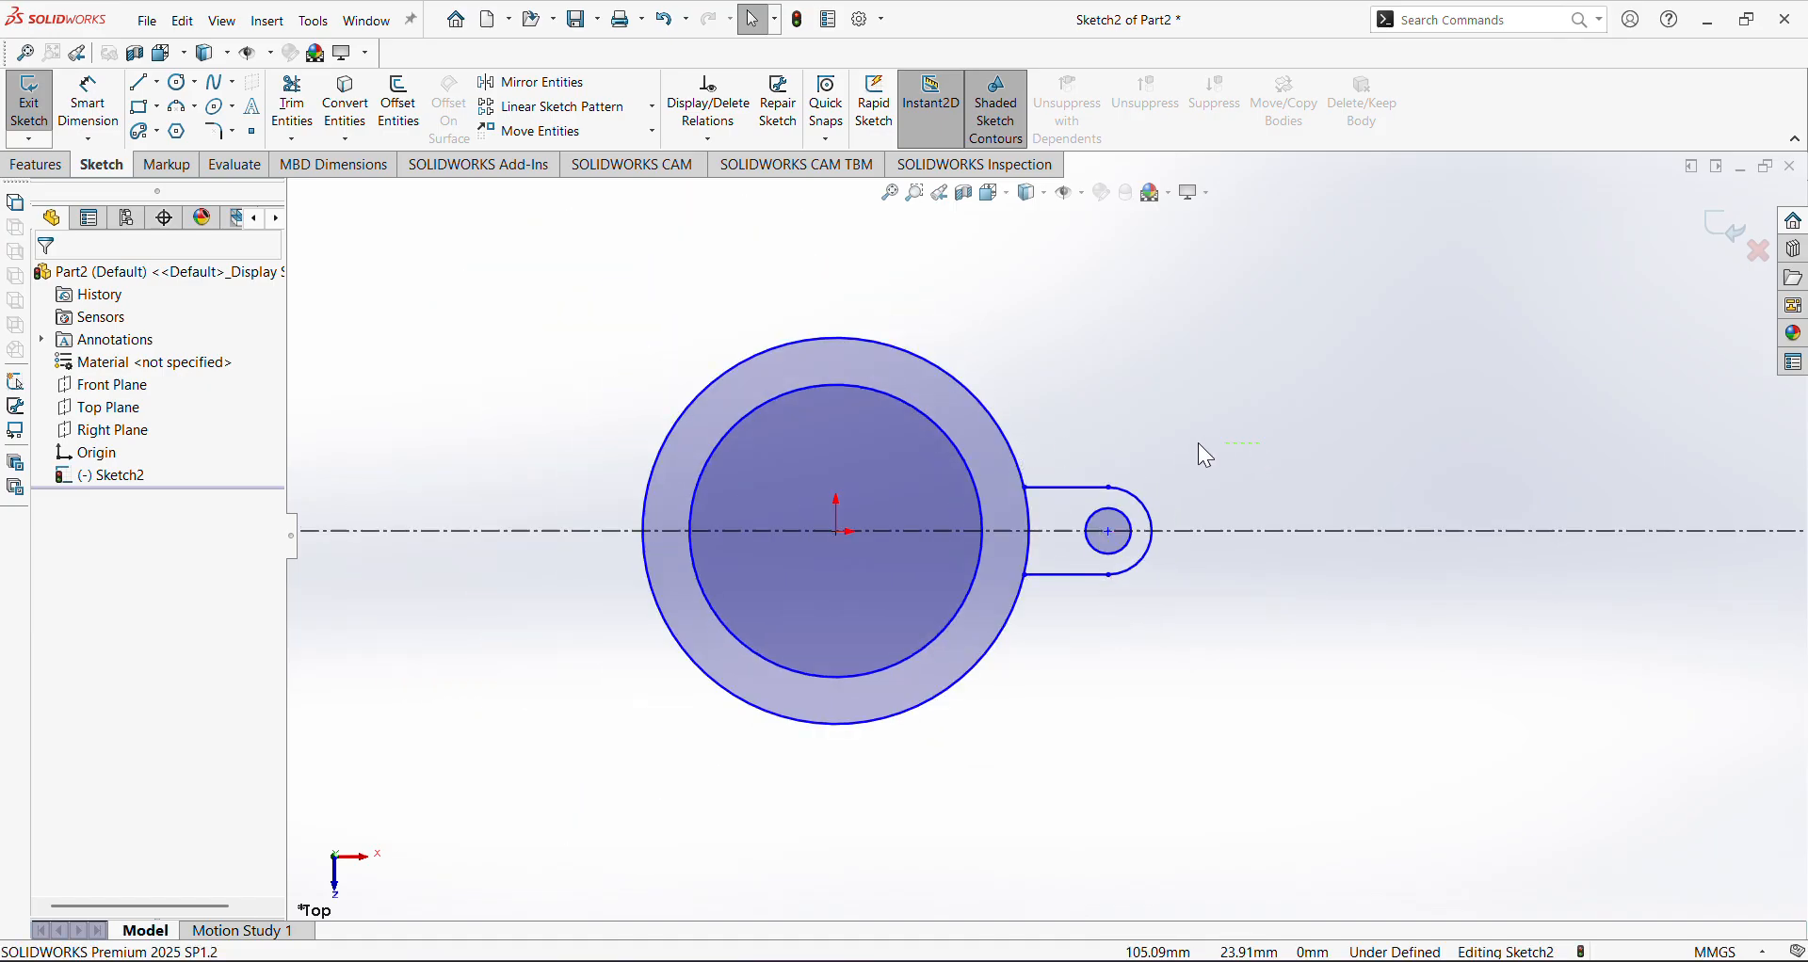
pyautogui.moveTo(1198, 445); pyautogui.dragTo(1026, 525)
pyautogui.click(1073, 431)
pyautogui.moveTo(1026, 430); pyautogui.dragTo(1152, 624)
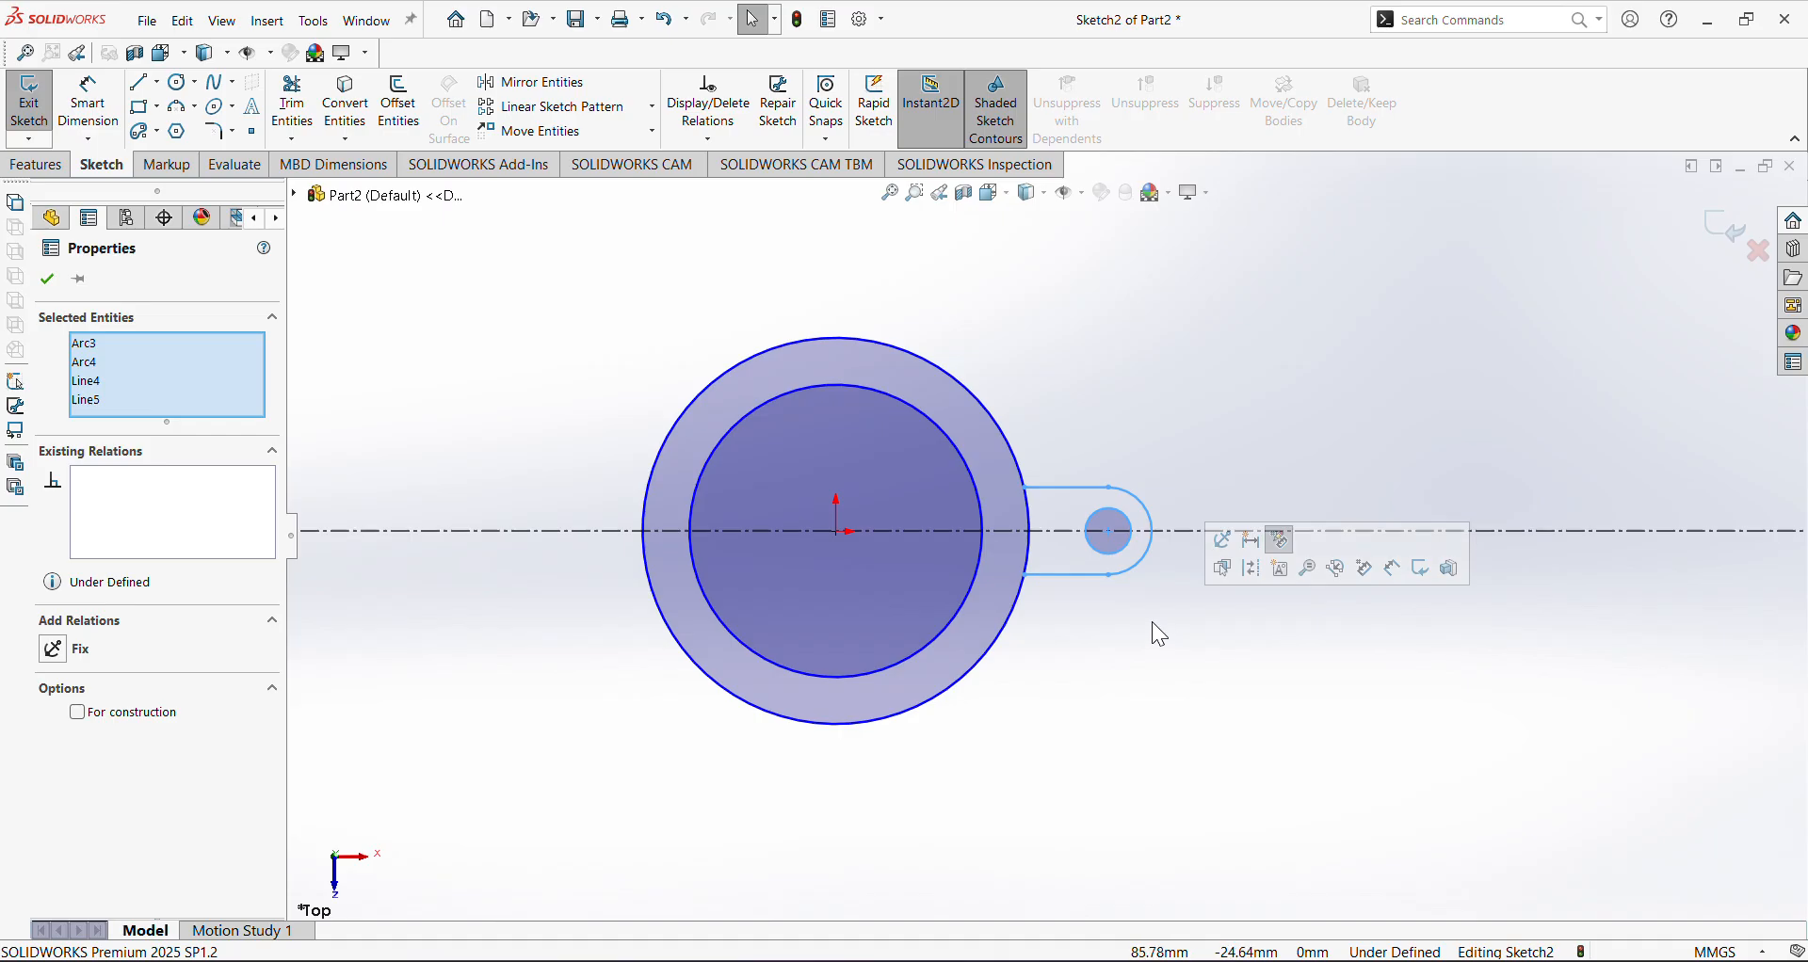
pyautogui.click(652, 106)
pyautogui.click(657, 156)
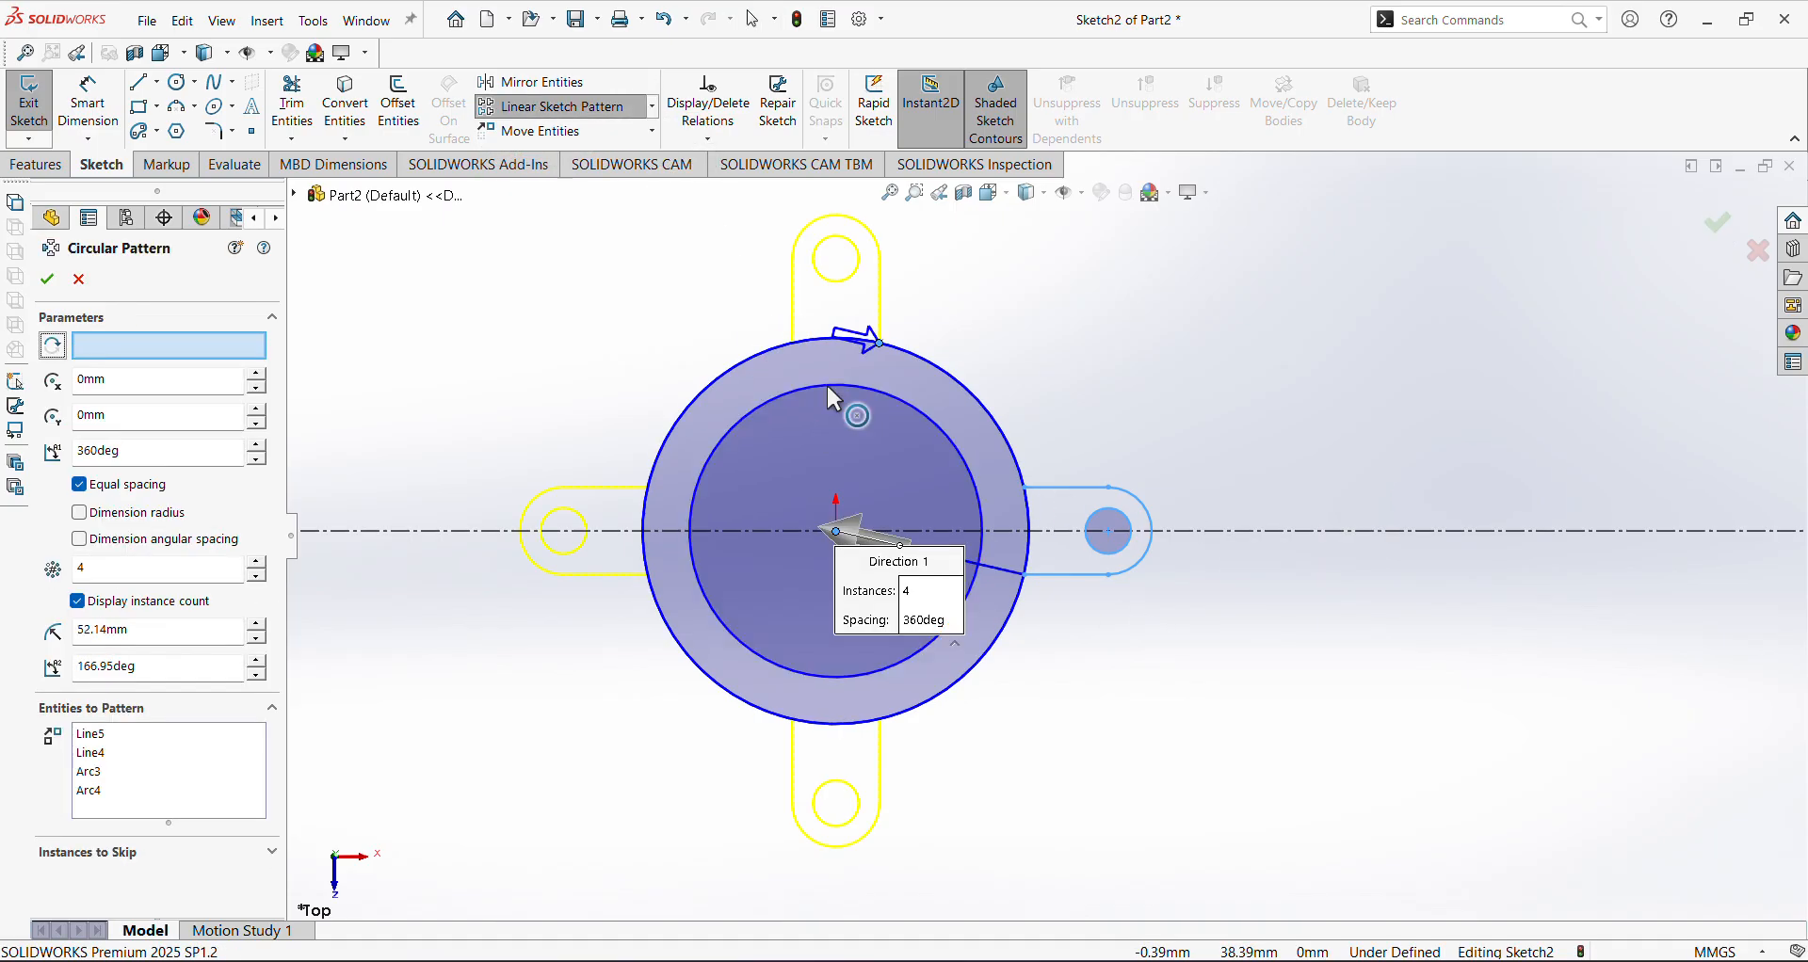
pyautogui.click(46, 281)
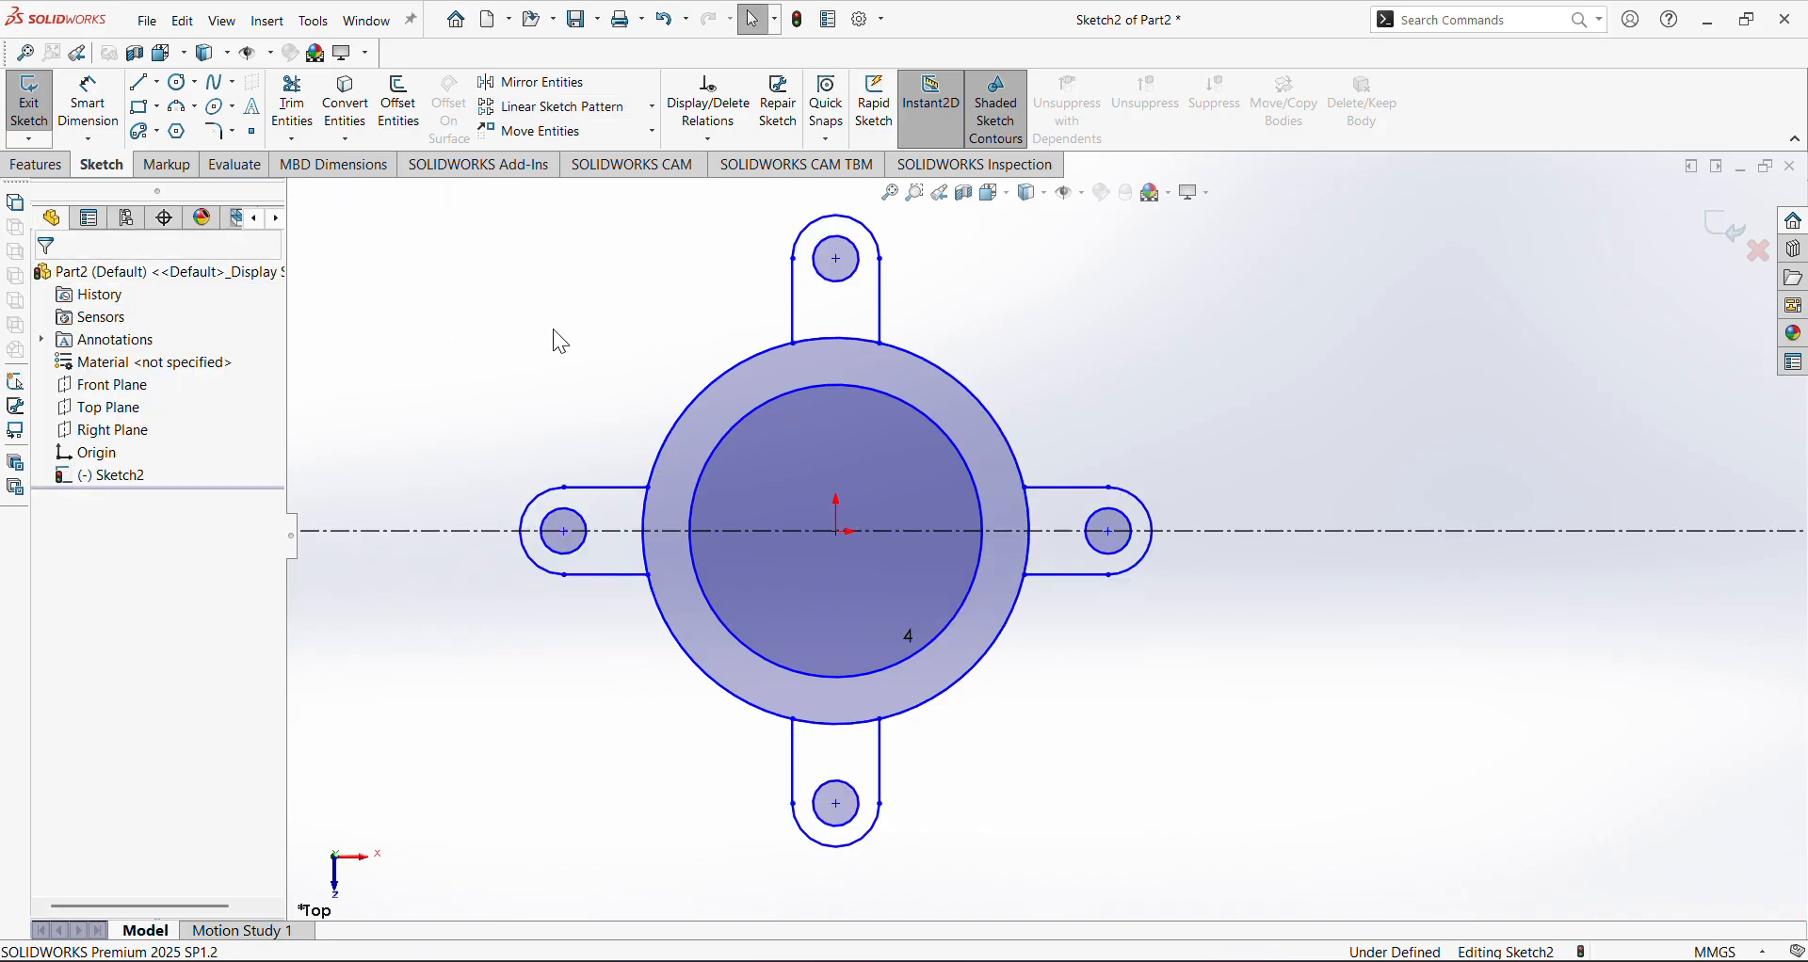
# Exit the four-lug sketch and show it in isometric view
pyautogui.click(1727, 227)
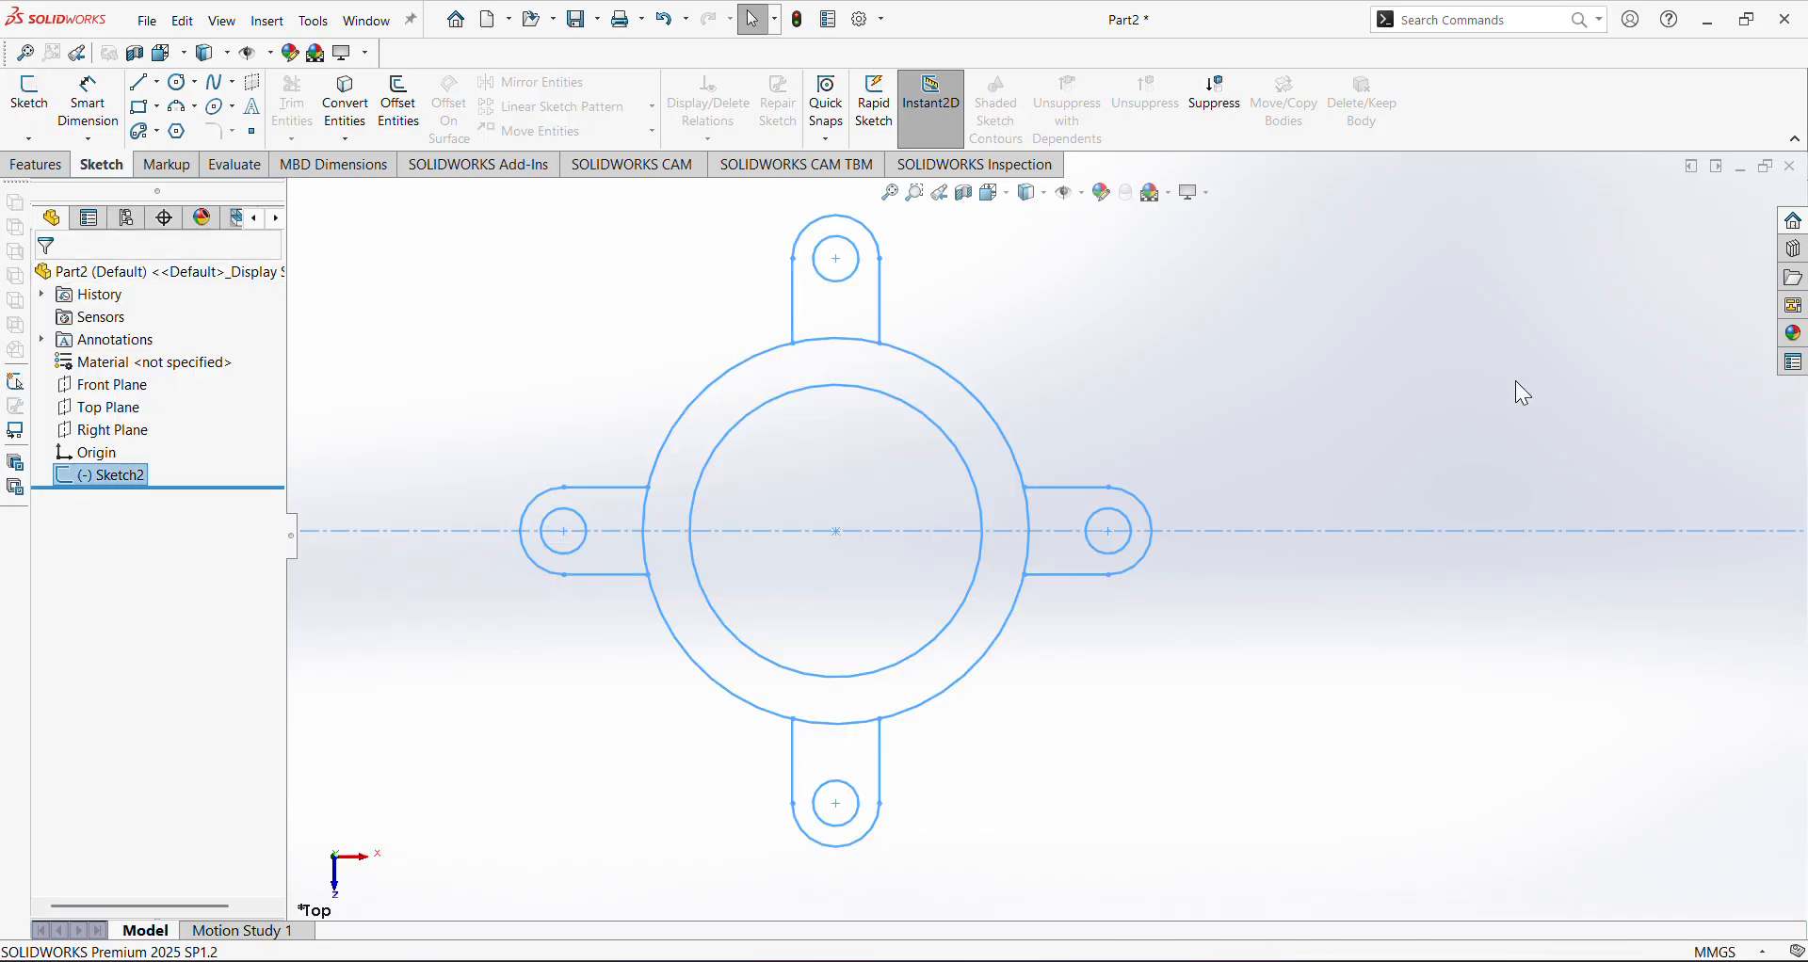
pyautogui.press('space')
pyautogui.click(1547, 607)
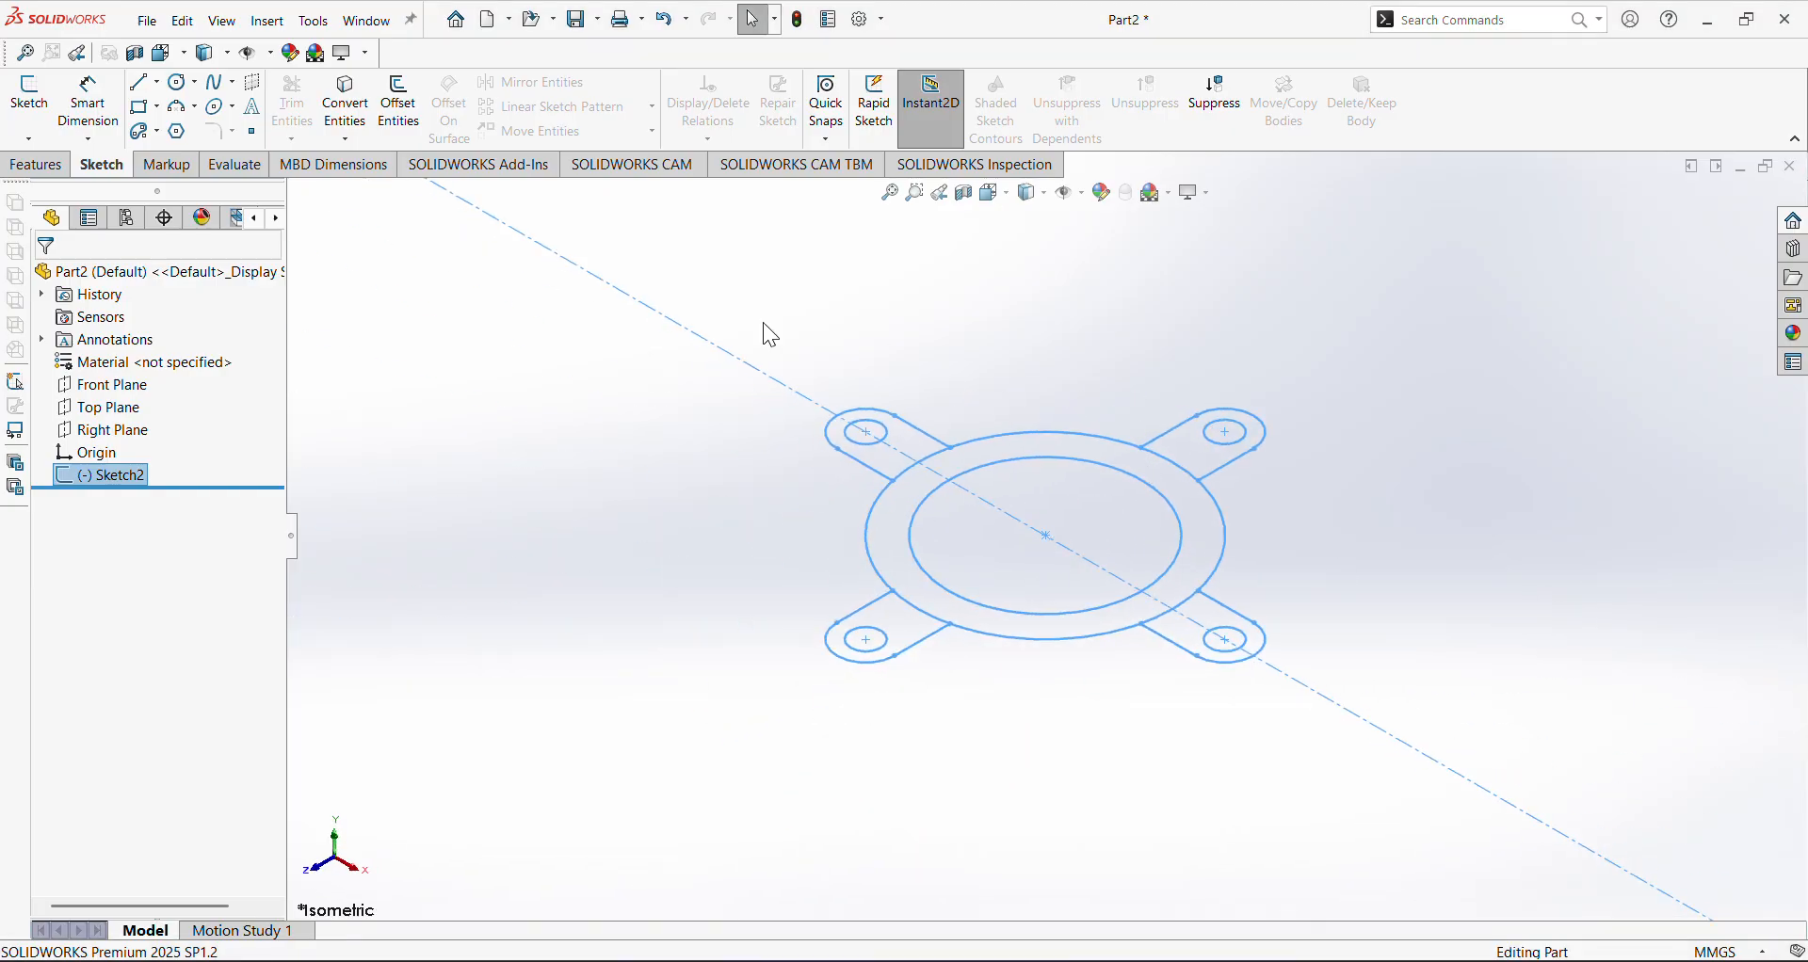
# Extrude both ring regions between the concentric circles as a blind boss with a depth of 50 mm
pyautogui.click(34, 169)
pyautogui.click(38, 99)
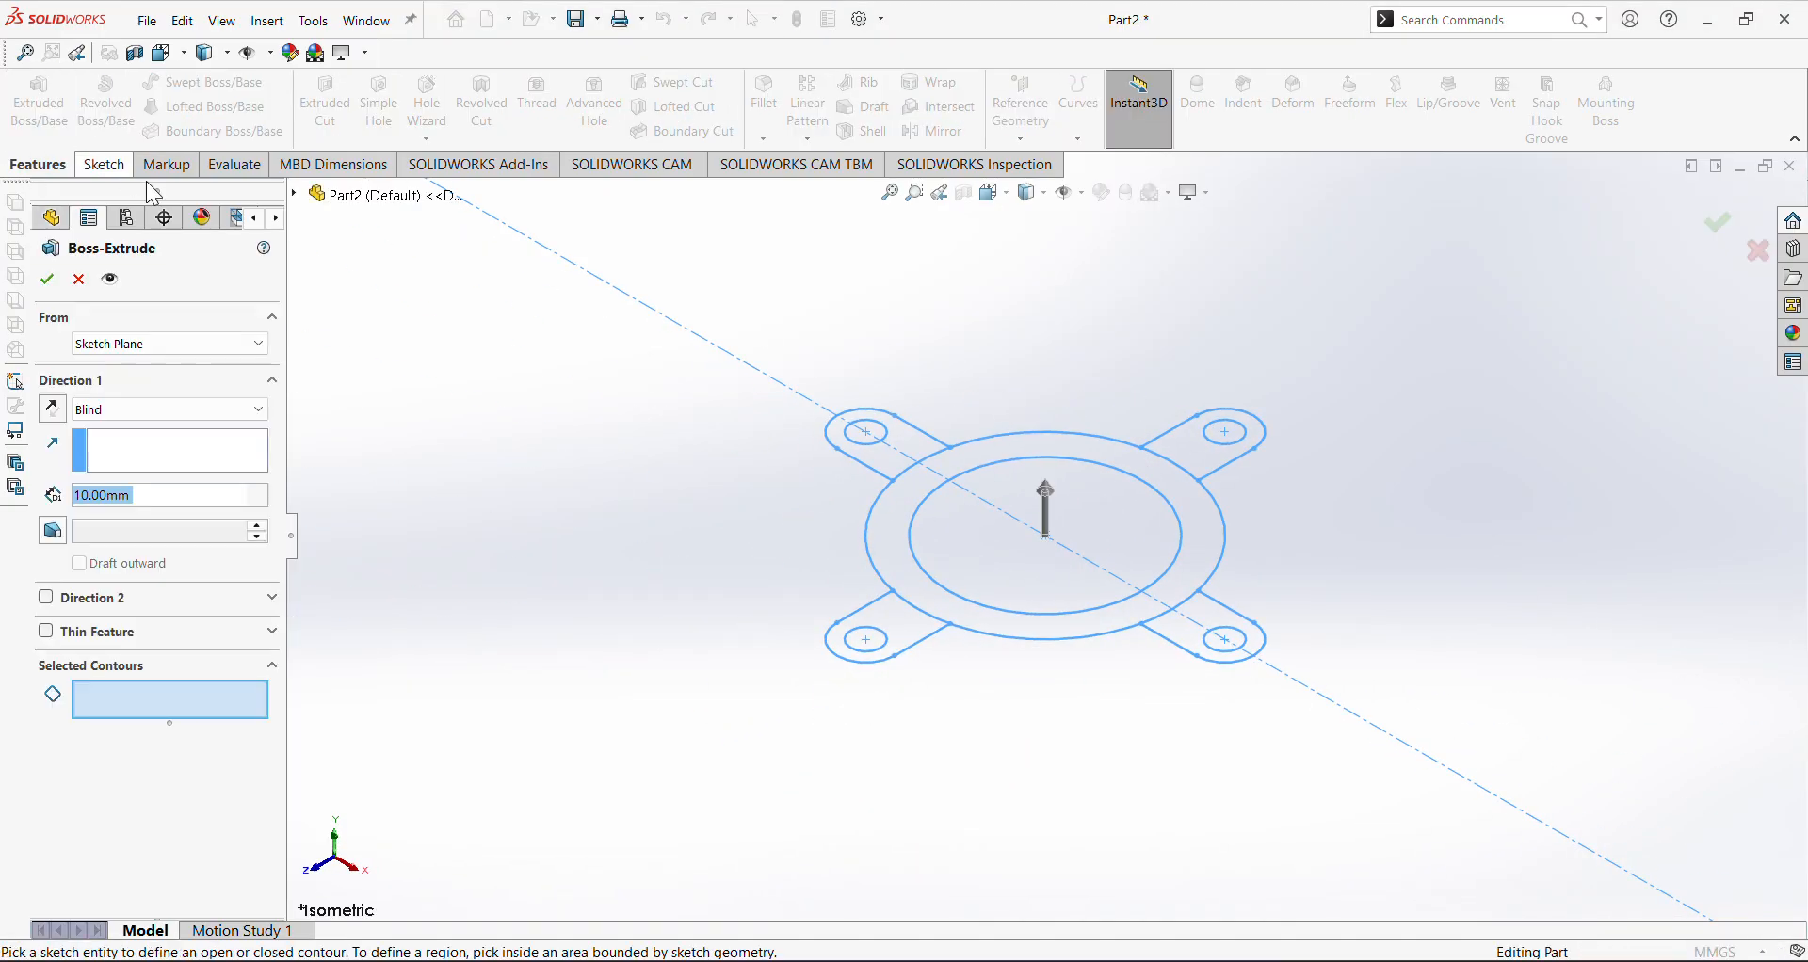
pyautogui.click(906, 586)
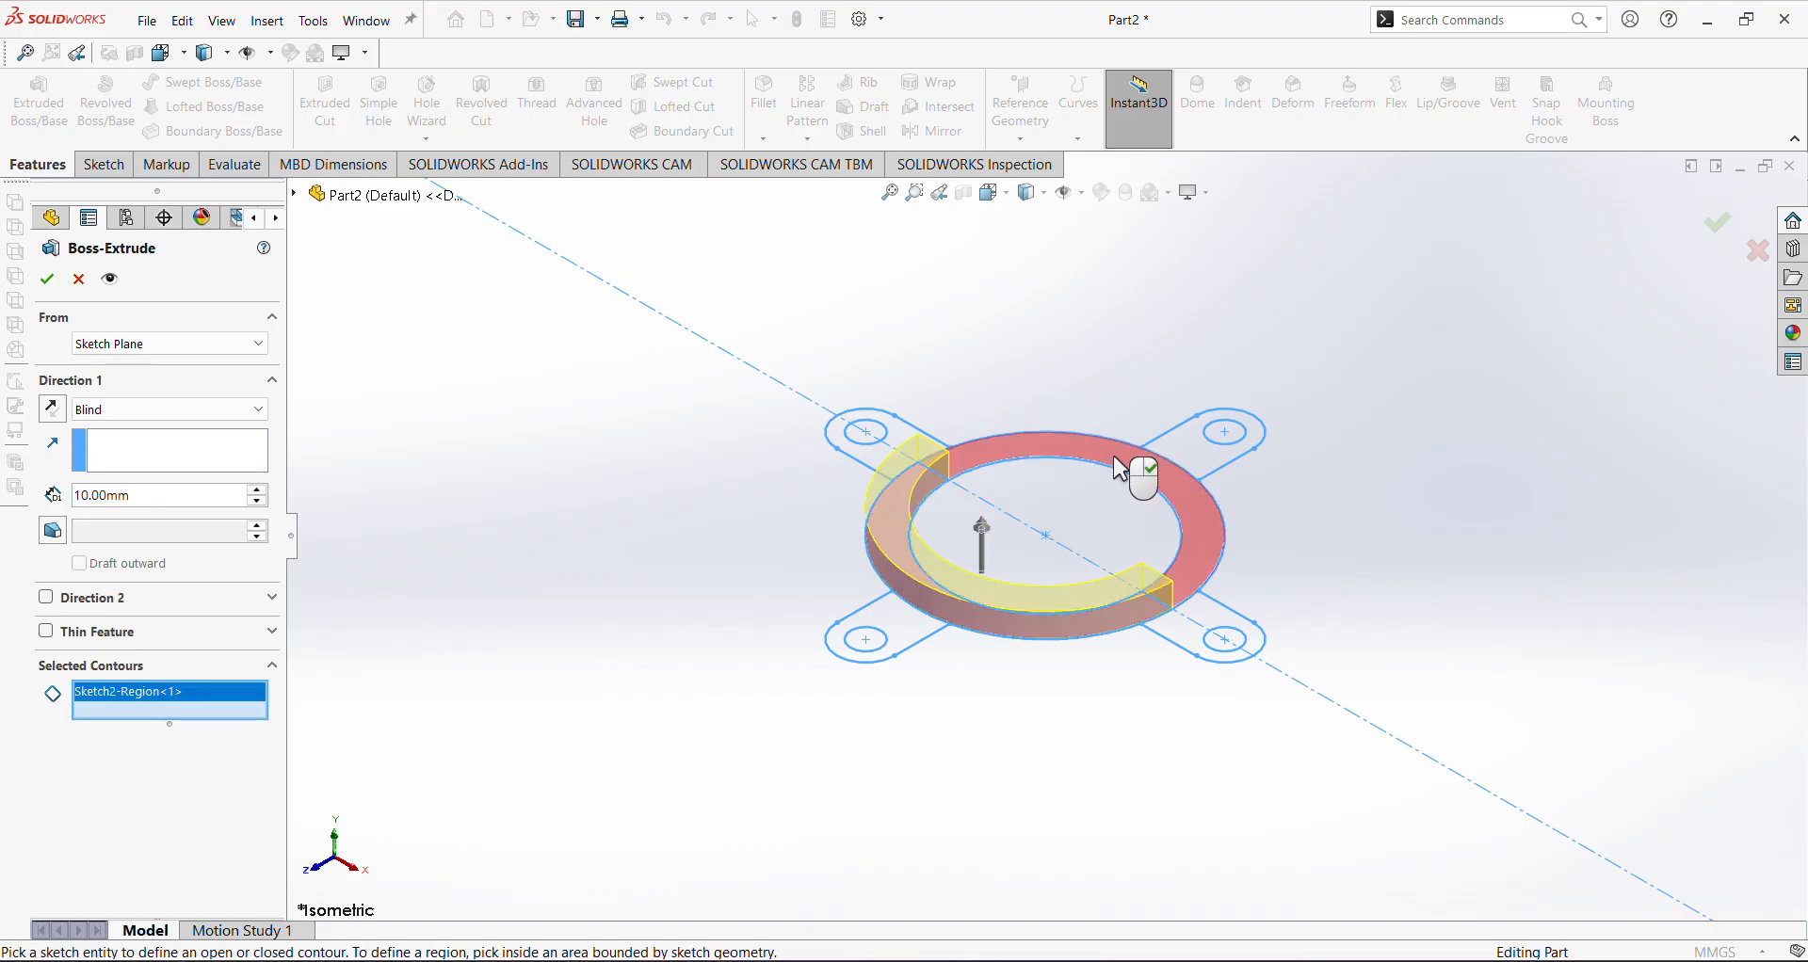
pyautogui.click(1139, 472)
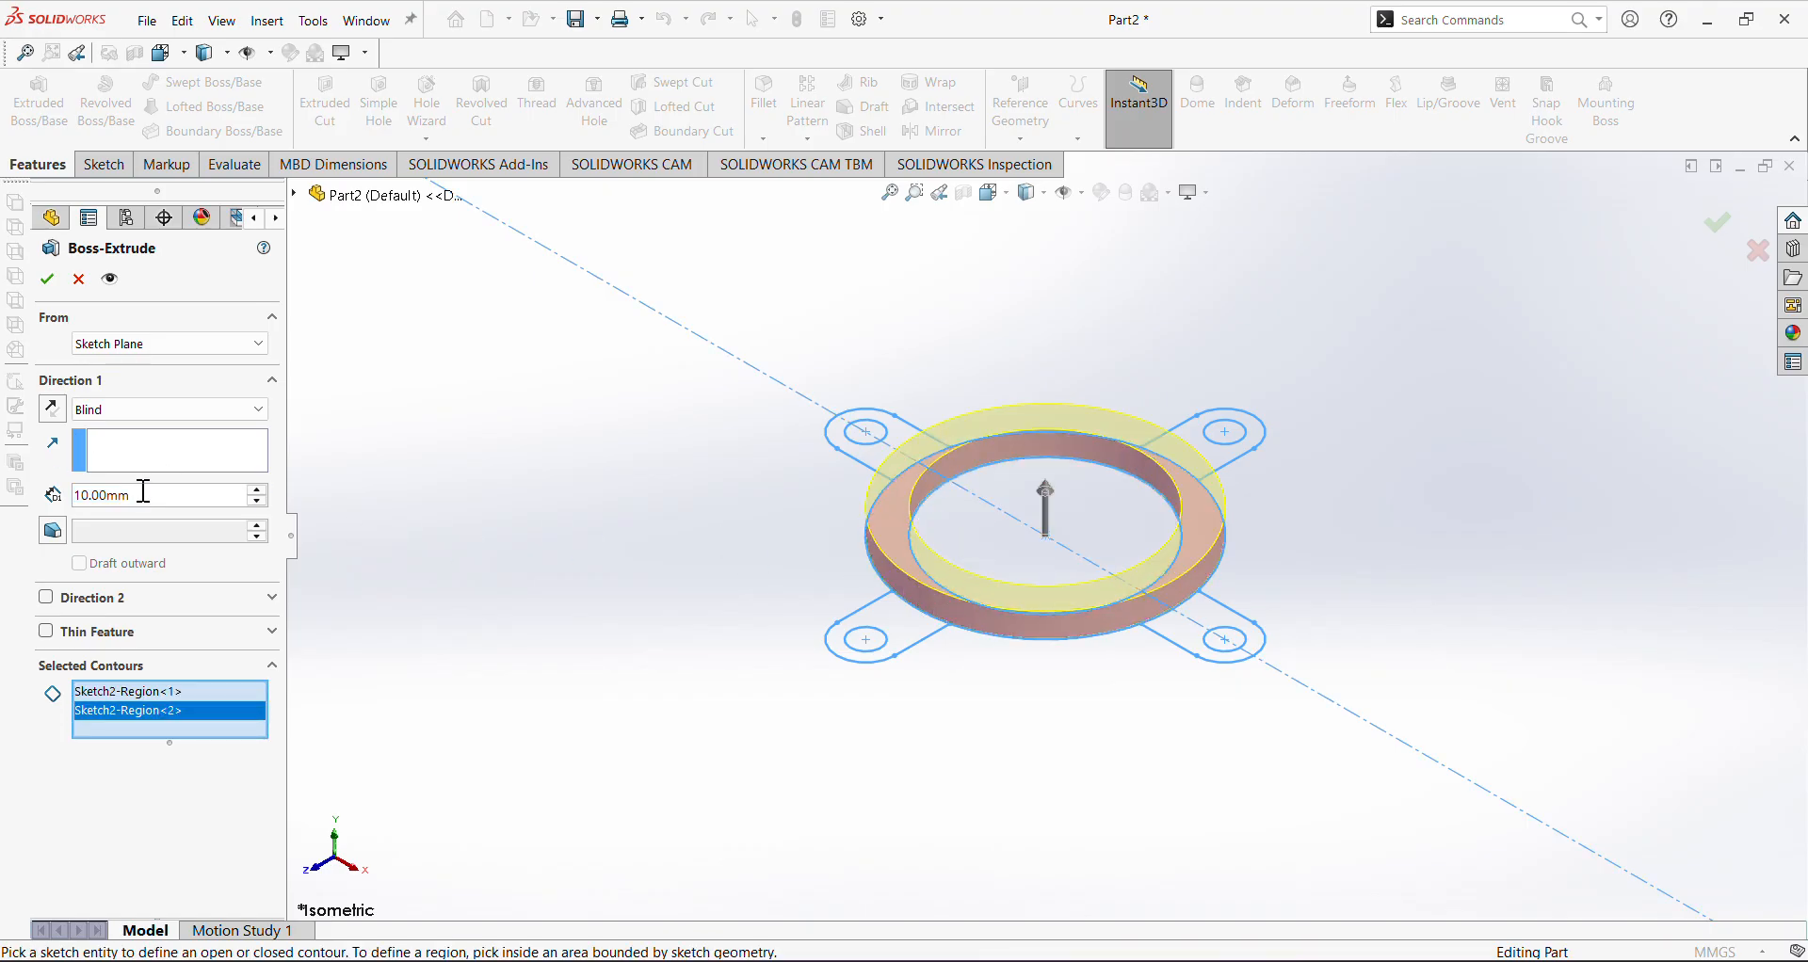
pyautogui.write('50')
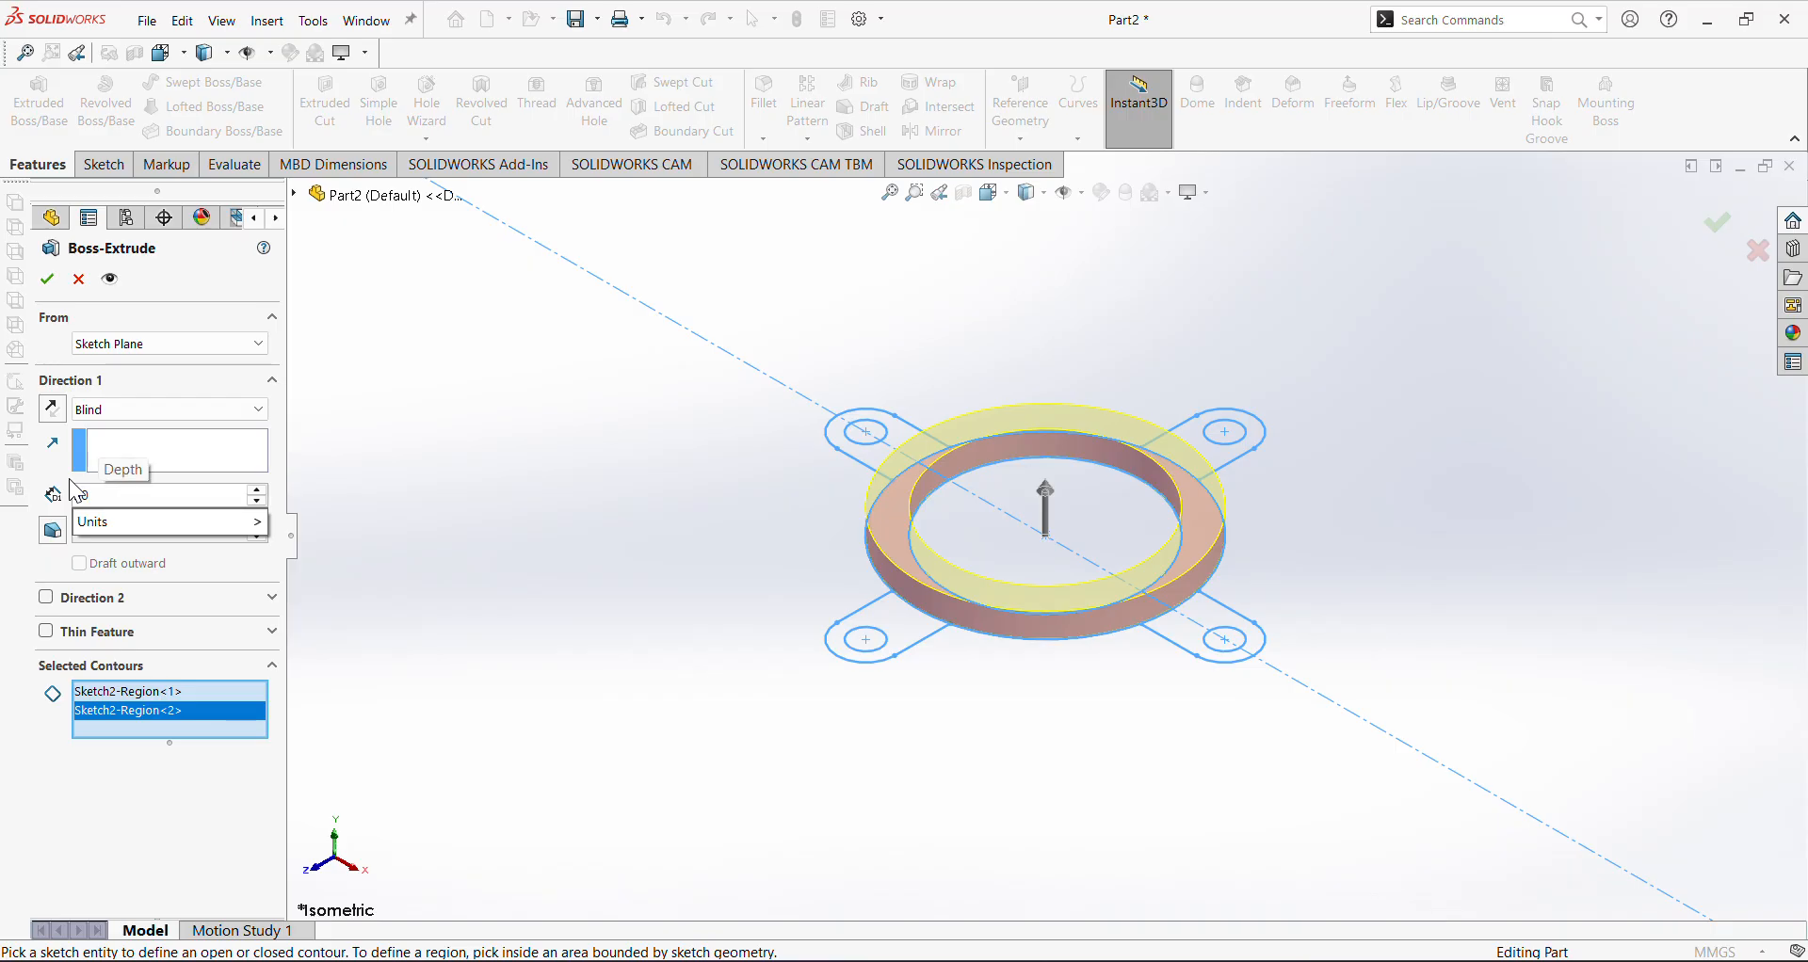
pyautogui.press('Return')
pyautogui.moveTo(1159, 650)
pyautogui.mouseDown(button='middle')
pyautogui.moveTo(1222, 625)
pyautogui.moveTo(1116, 632)
pyautogui.mouseUp(button='middle')
pyautogui.click(49, 280)
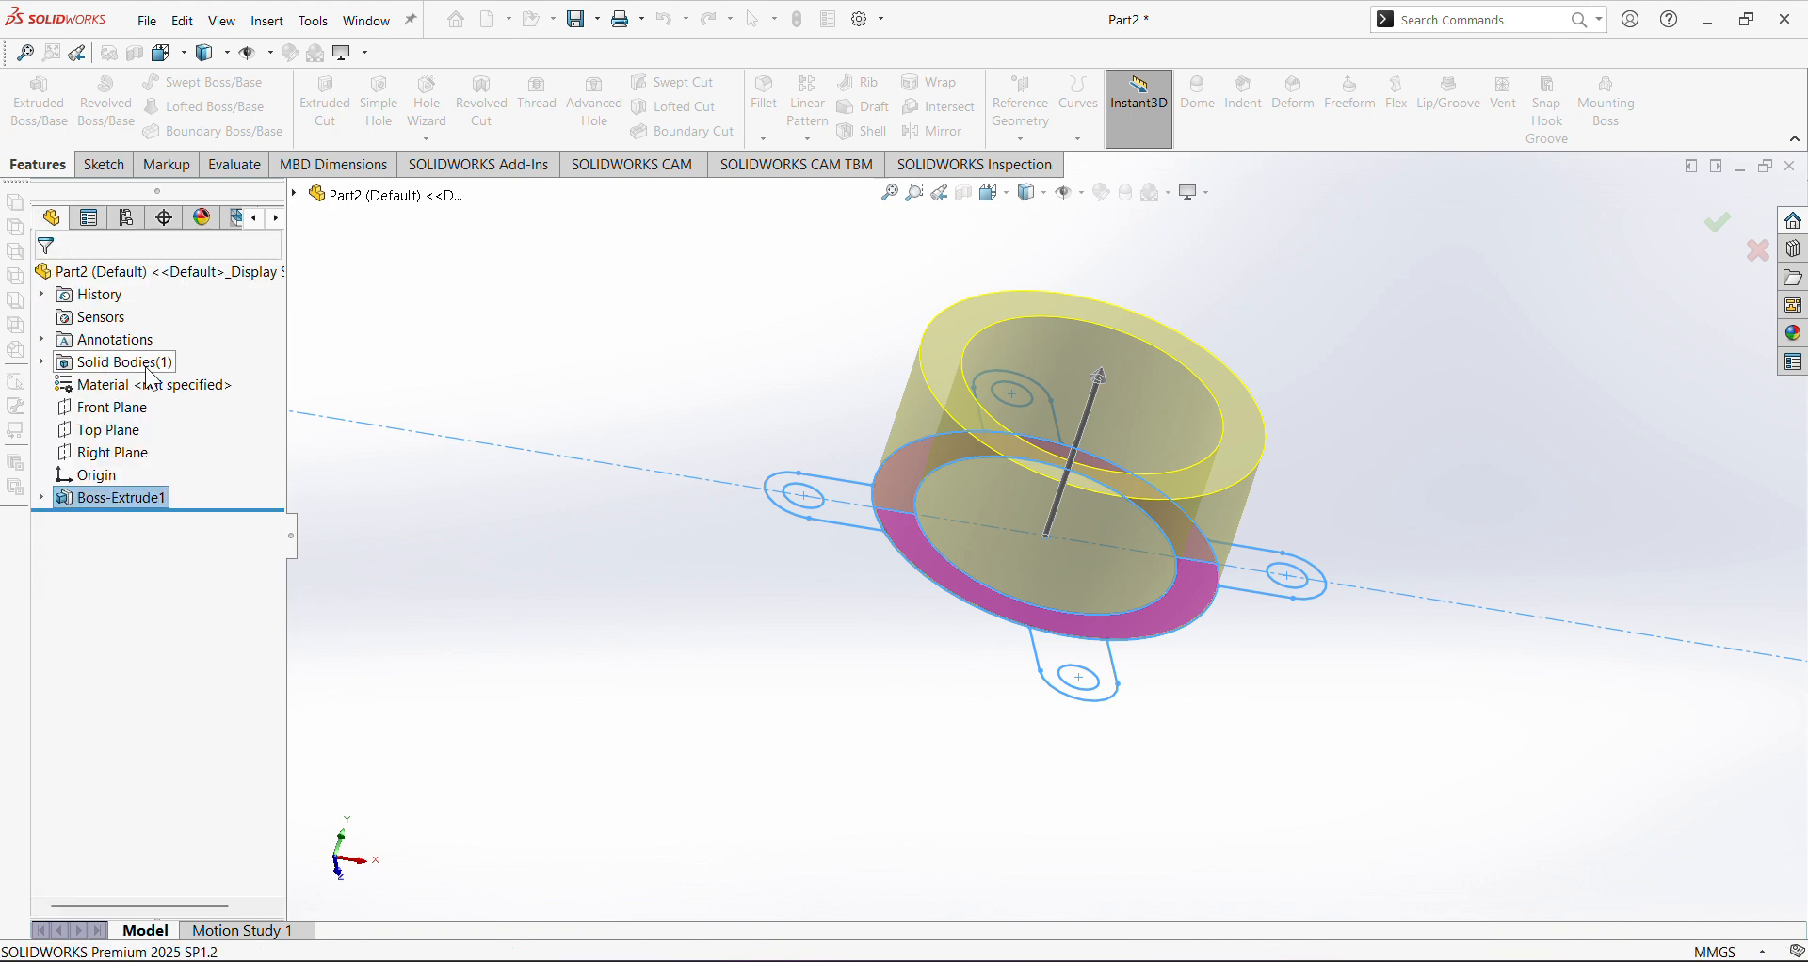
# Show the sketch used by the ring extrusion so its lug outlines can be selected
pyautogui.moveTo(1263, 512); pyautogui.dragTo(880, 568, button='middle')
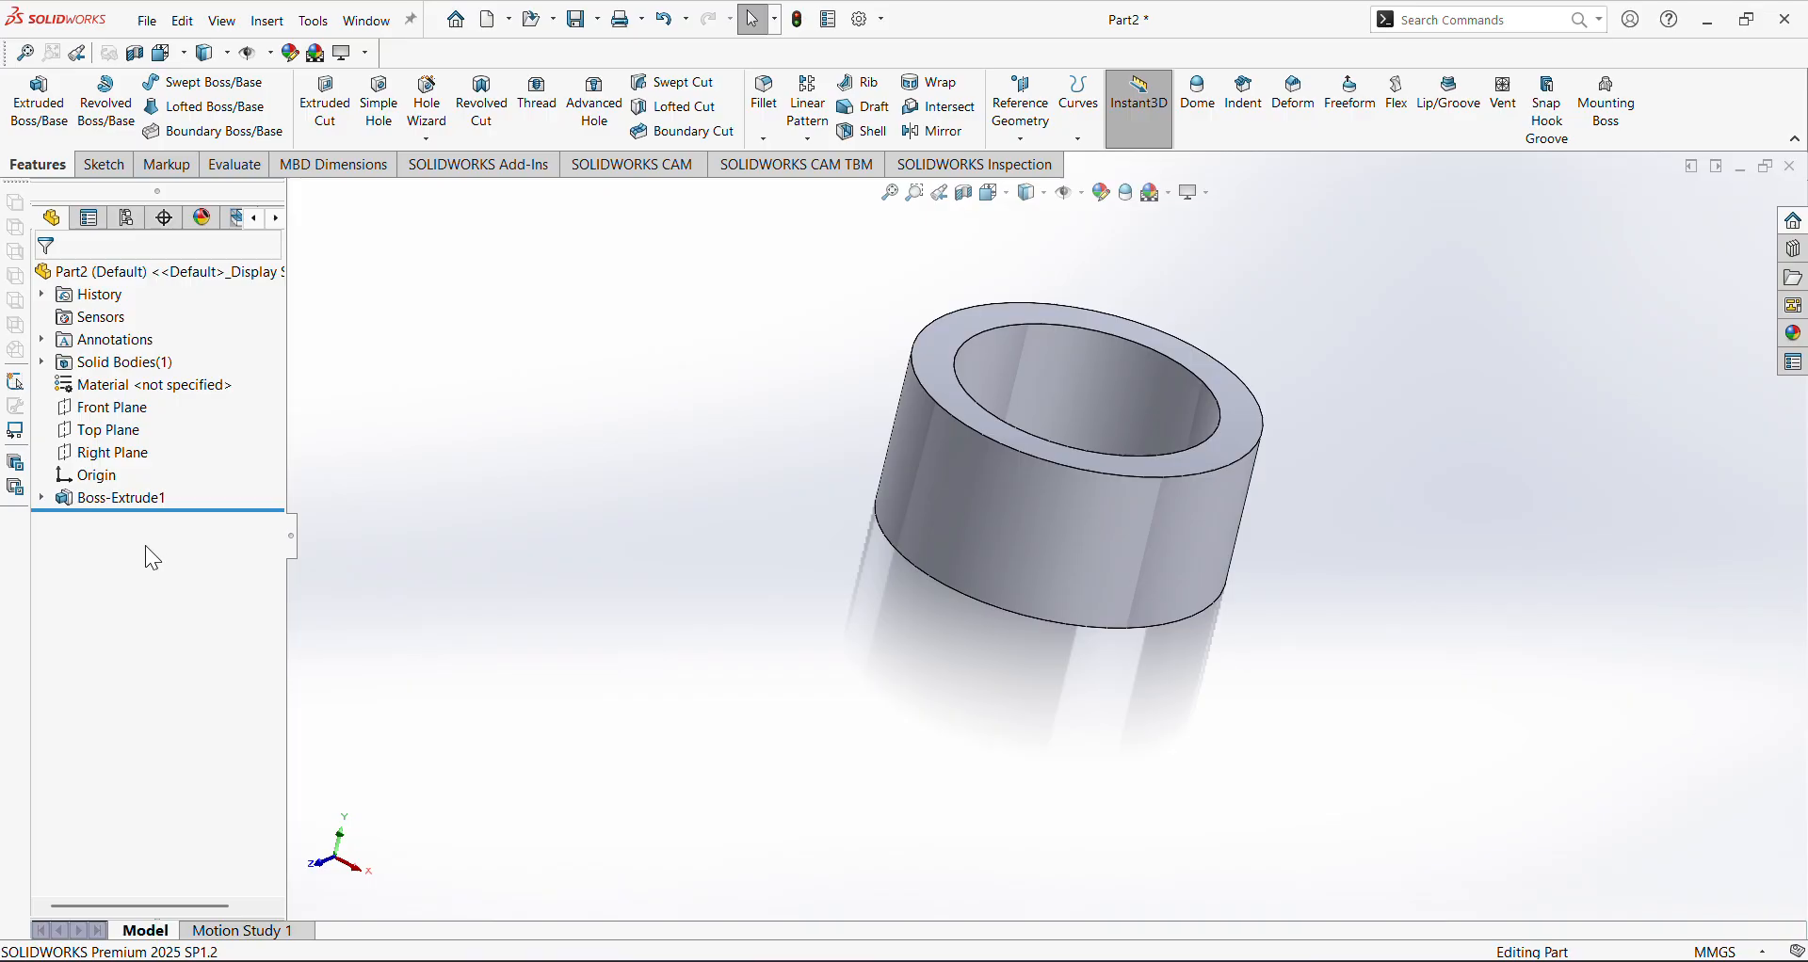
pyautogui.click(40, 498)
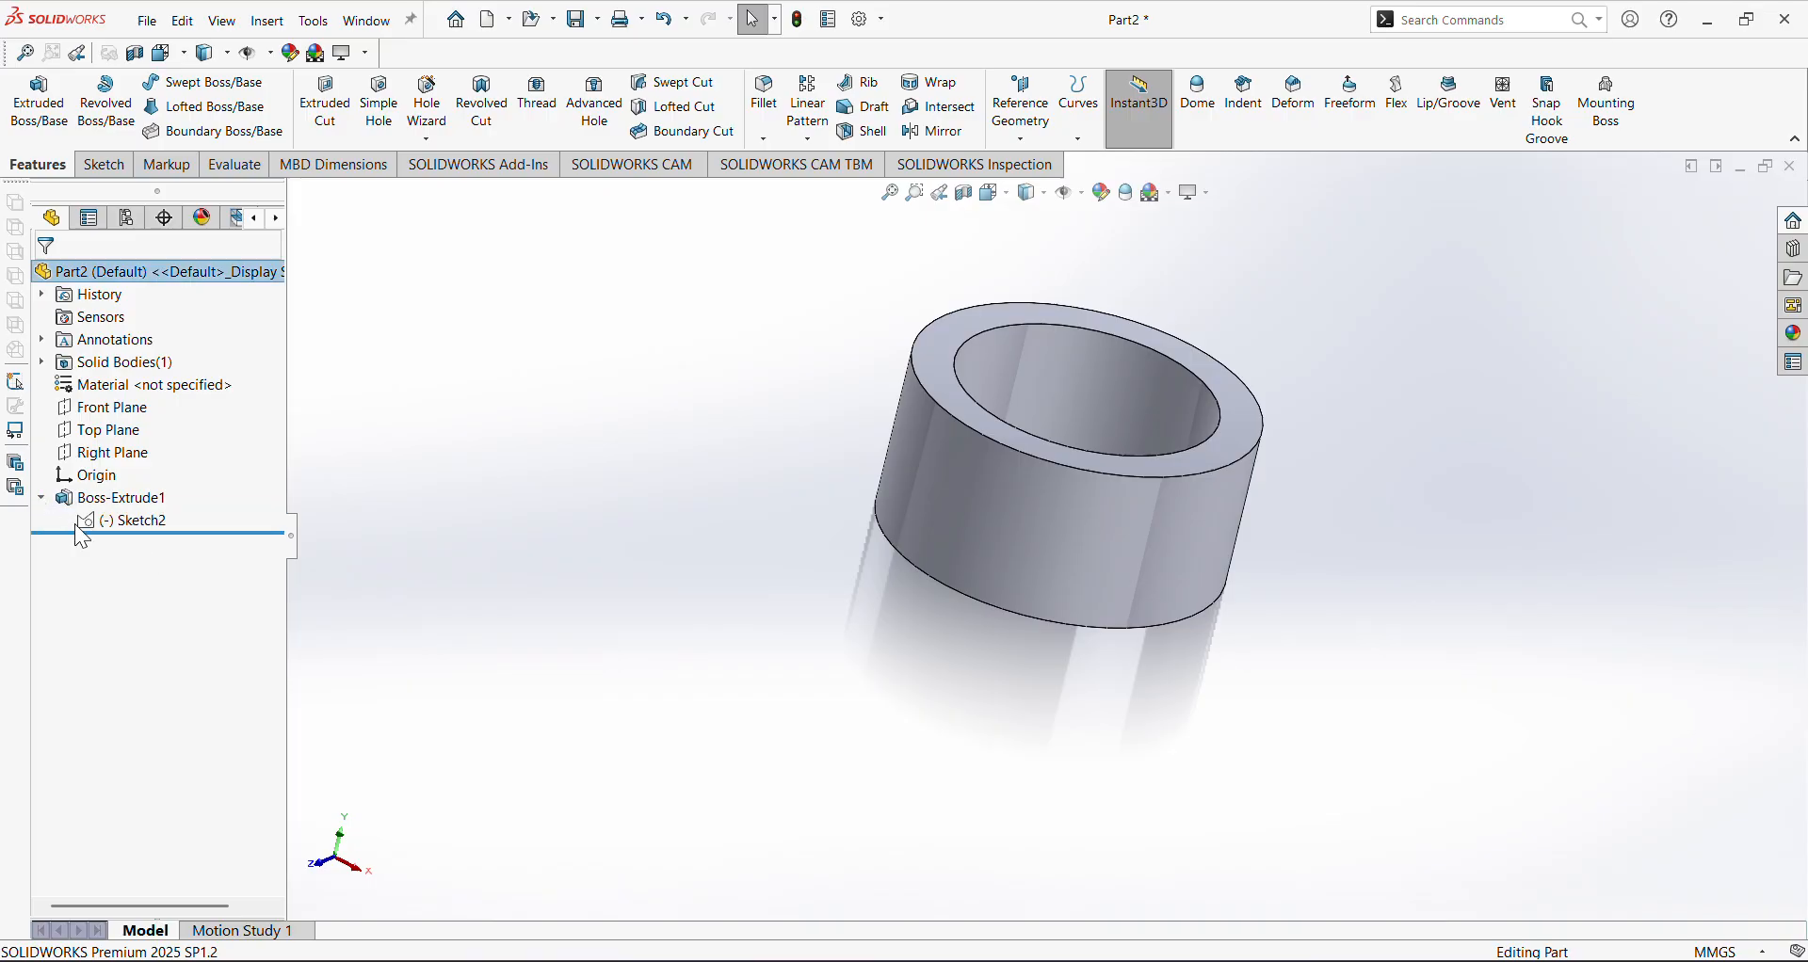
pyautogui.click(116, 522)
pyautogui.click(138, 495)
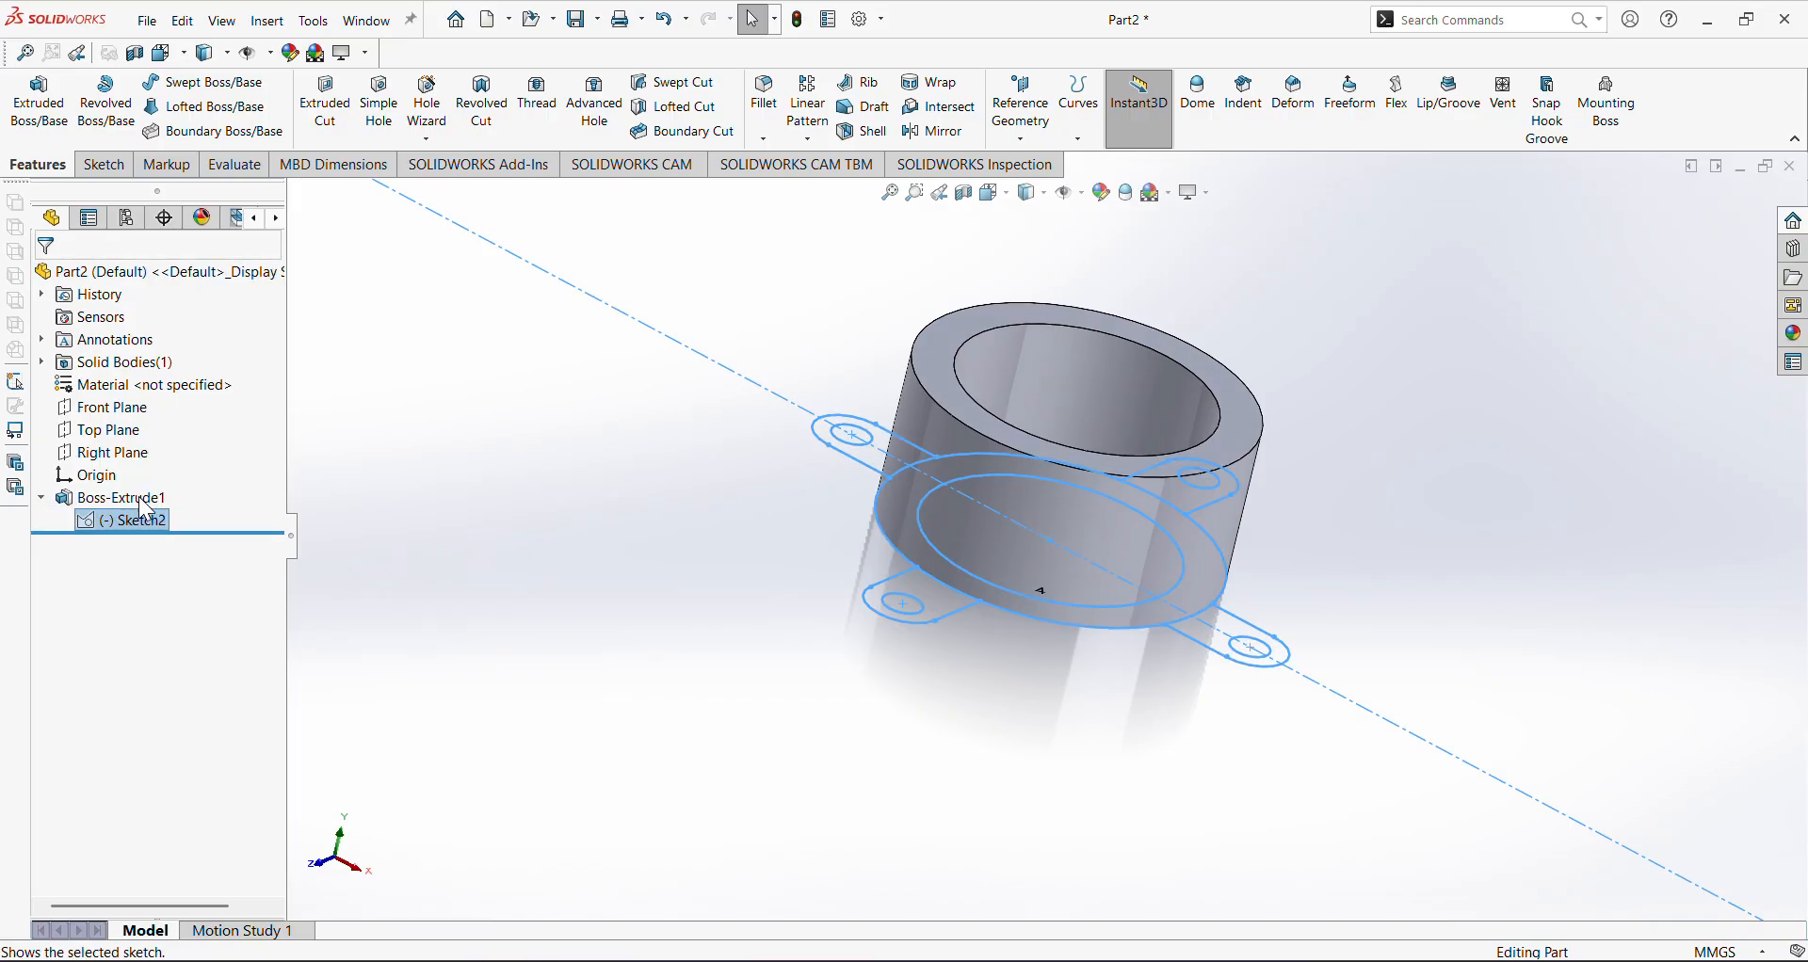
pyautogui.click(751, 602)
pyautogui.moveTo(750, 602)
pyautogui.mouseDown(button='middle')
pyautogui.moveTo(820, 615)
pyautogui.moveTo(1017, 575)
pyautogui.moveTo(1120, 791)
pyautogui.moveTo(929, 589)
pyautogui.moveTo(928, 726)
pyautogui.mouseUp(button='middle')
pyautogui.click(19, 122)
pyautogui.moveTo(969, 508)
pyautogui.mouseDown(button='middle')
pyautogui.moveTo(969, 633)
pyautogui.moveTo(932, 584)
pyautogui.mouseUp(button='middle')
pyautogui.click(47, 280)
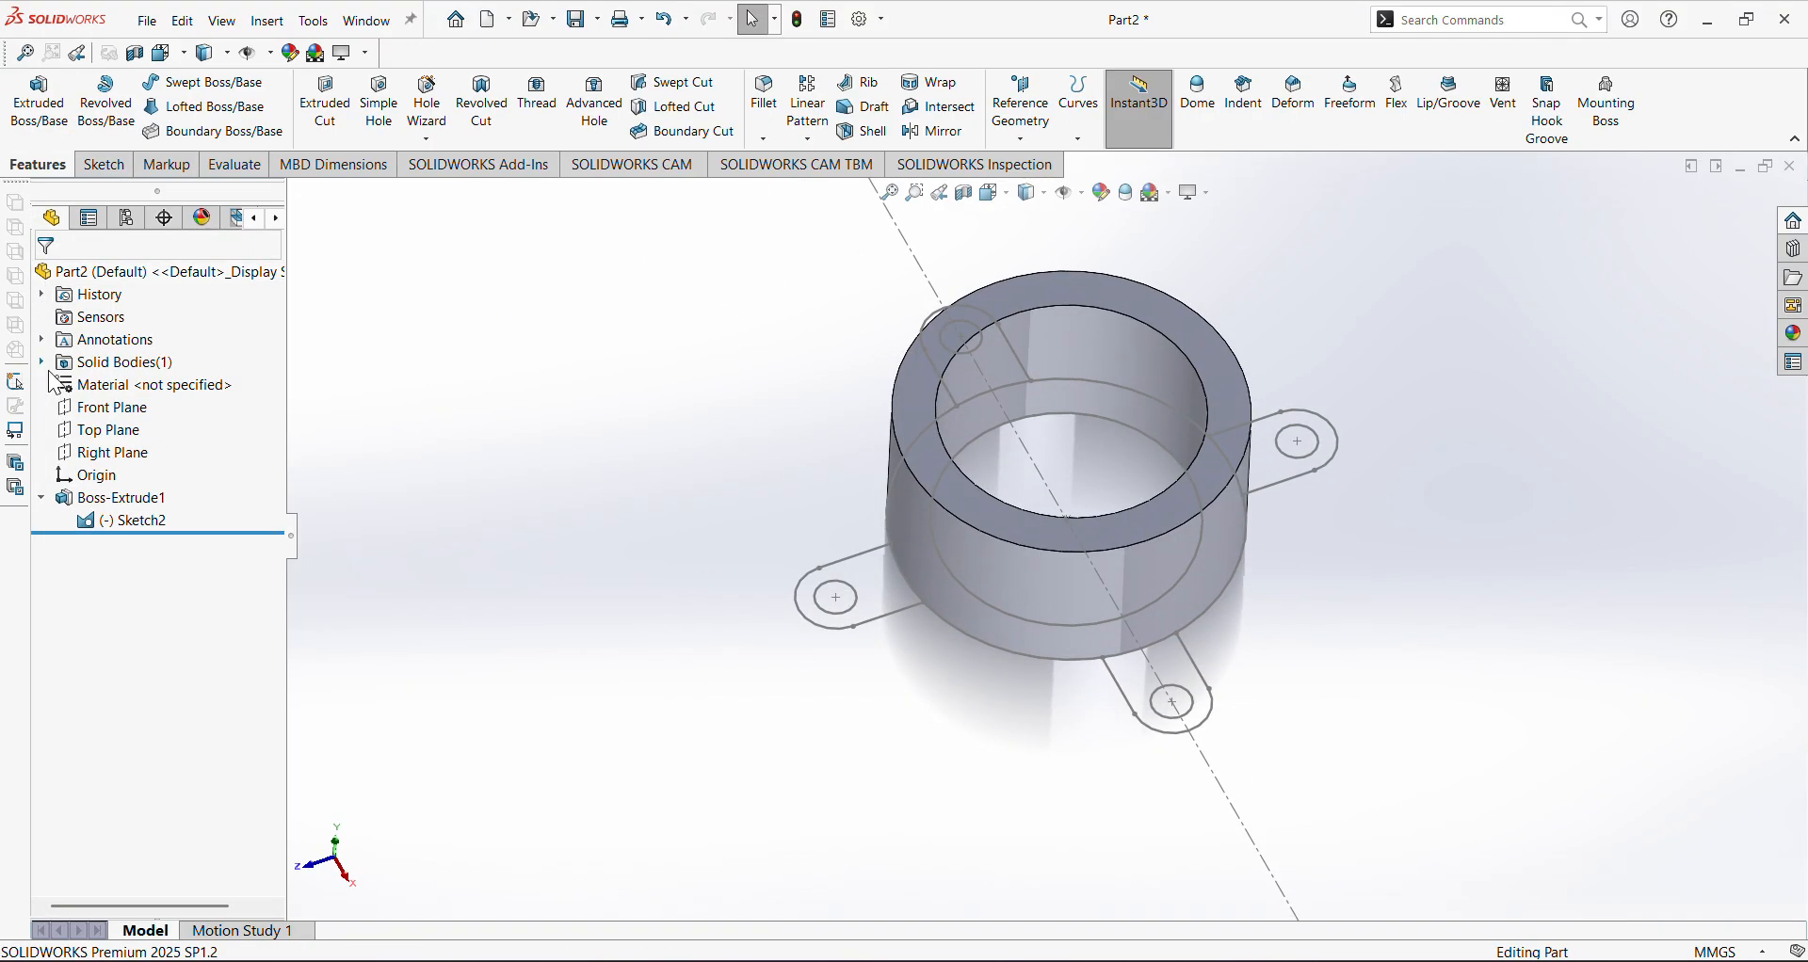
# Start a boss extrusion from the shown sketch and select the four lug regions around the ring as contours
pyautogui.click(123, 521)
pyautogui.click(31, 115)
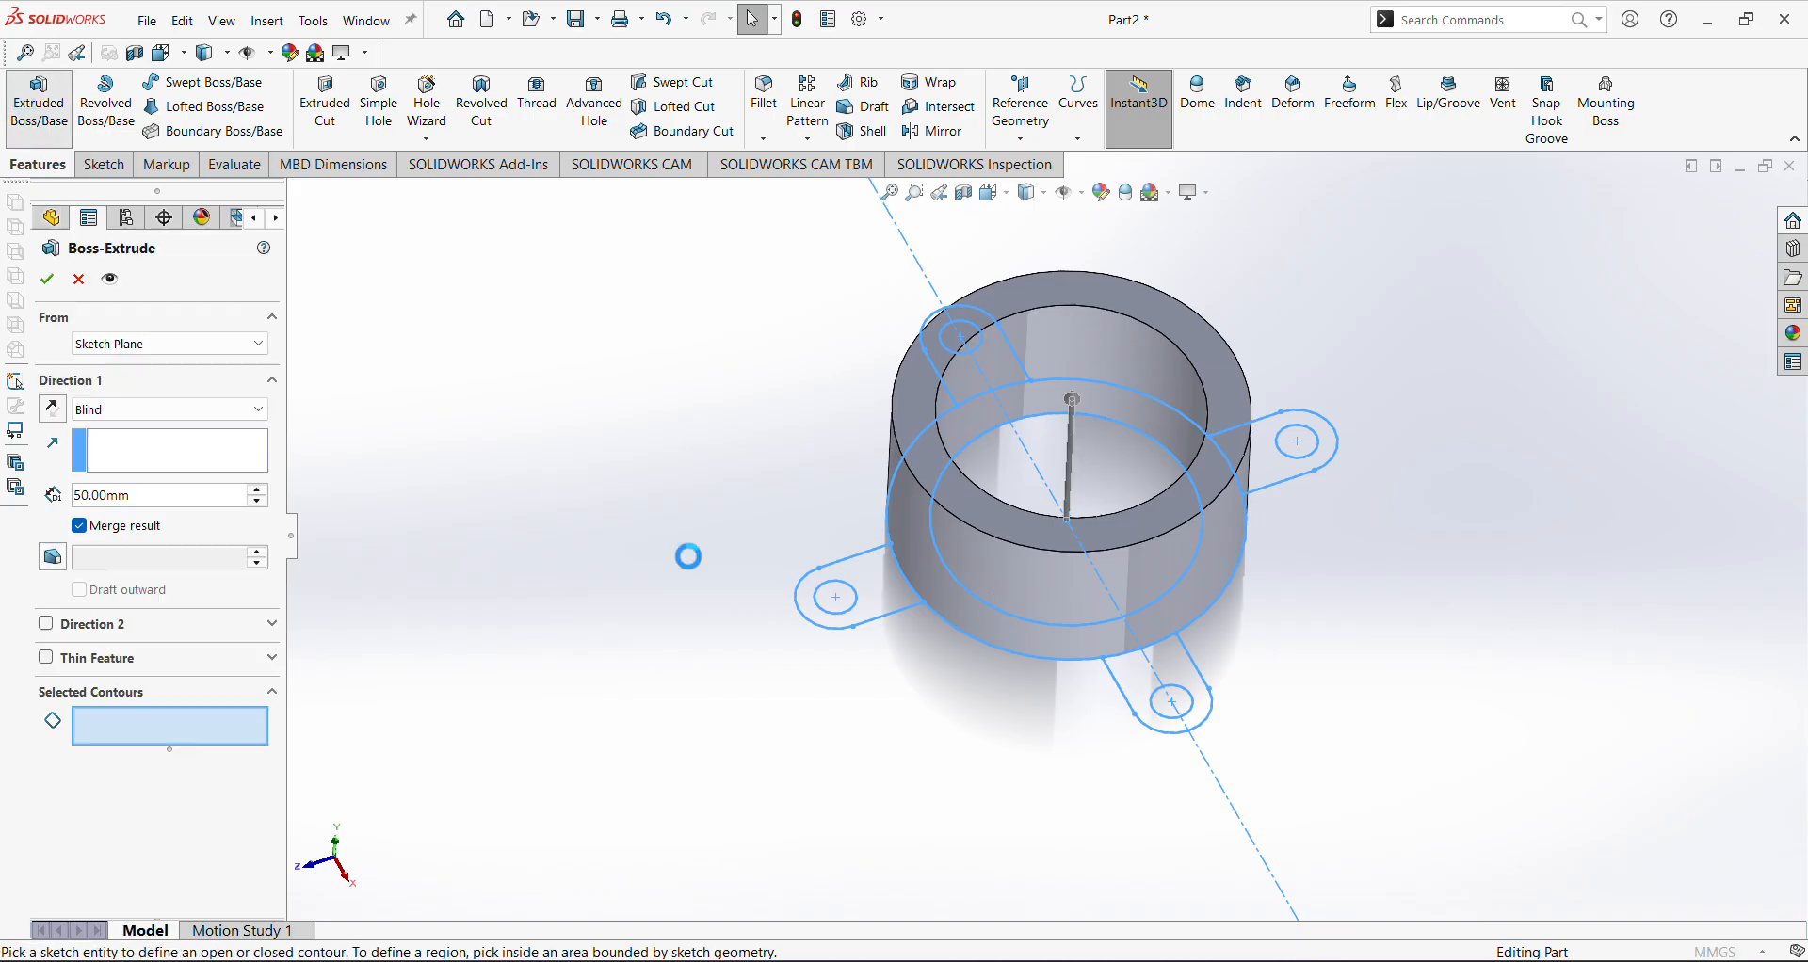
pyautogui.click(904, 610)
pyautogui.click(1175, 704)
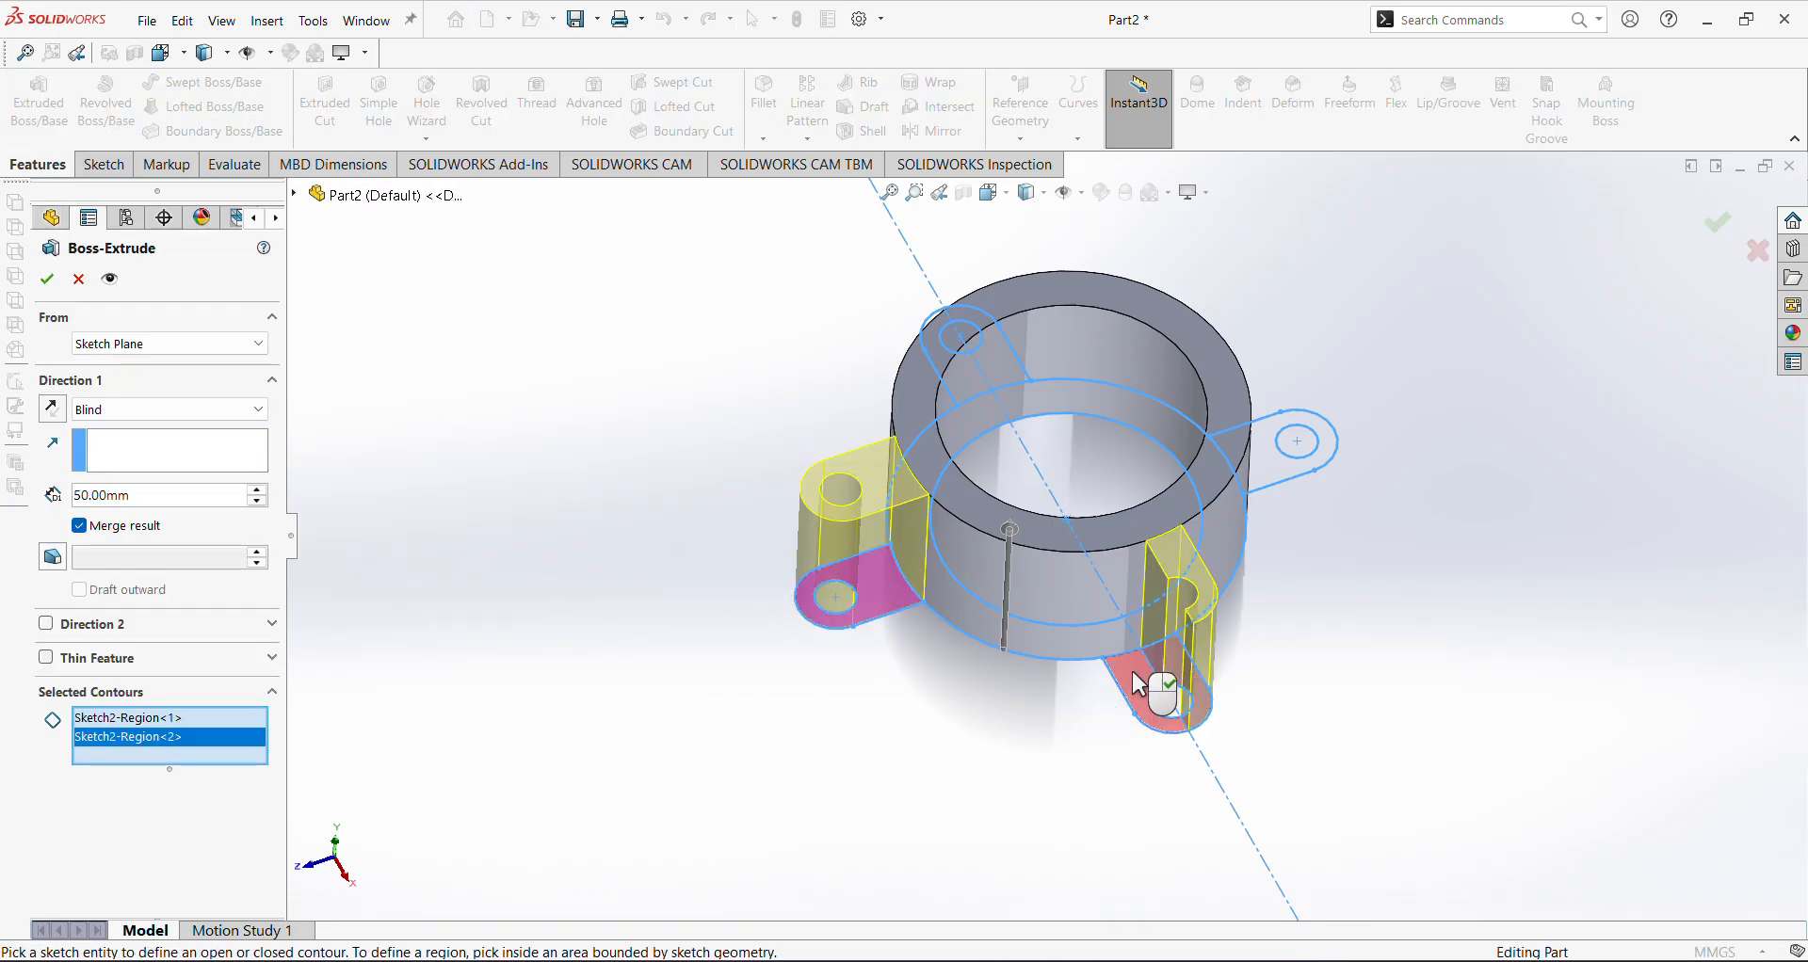
pyautogui.click(1162, 694)
pyautogui.moveTo(1303, 460)
pyautogui.mouseDown(button='middle')
pyautogui.moveTo(1210, 603)
pyautogui.moveTo(1313, 490)
pyautogui.mouseUp(button='middle')
pyautogui.click(1307, 467)
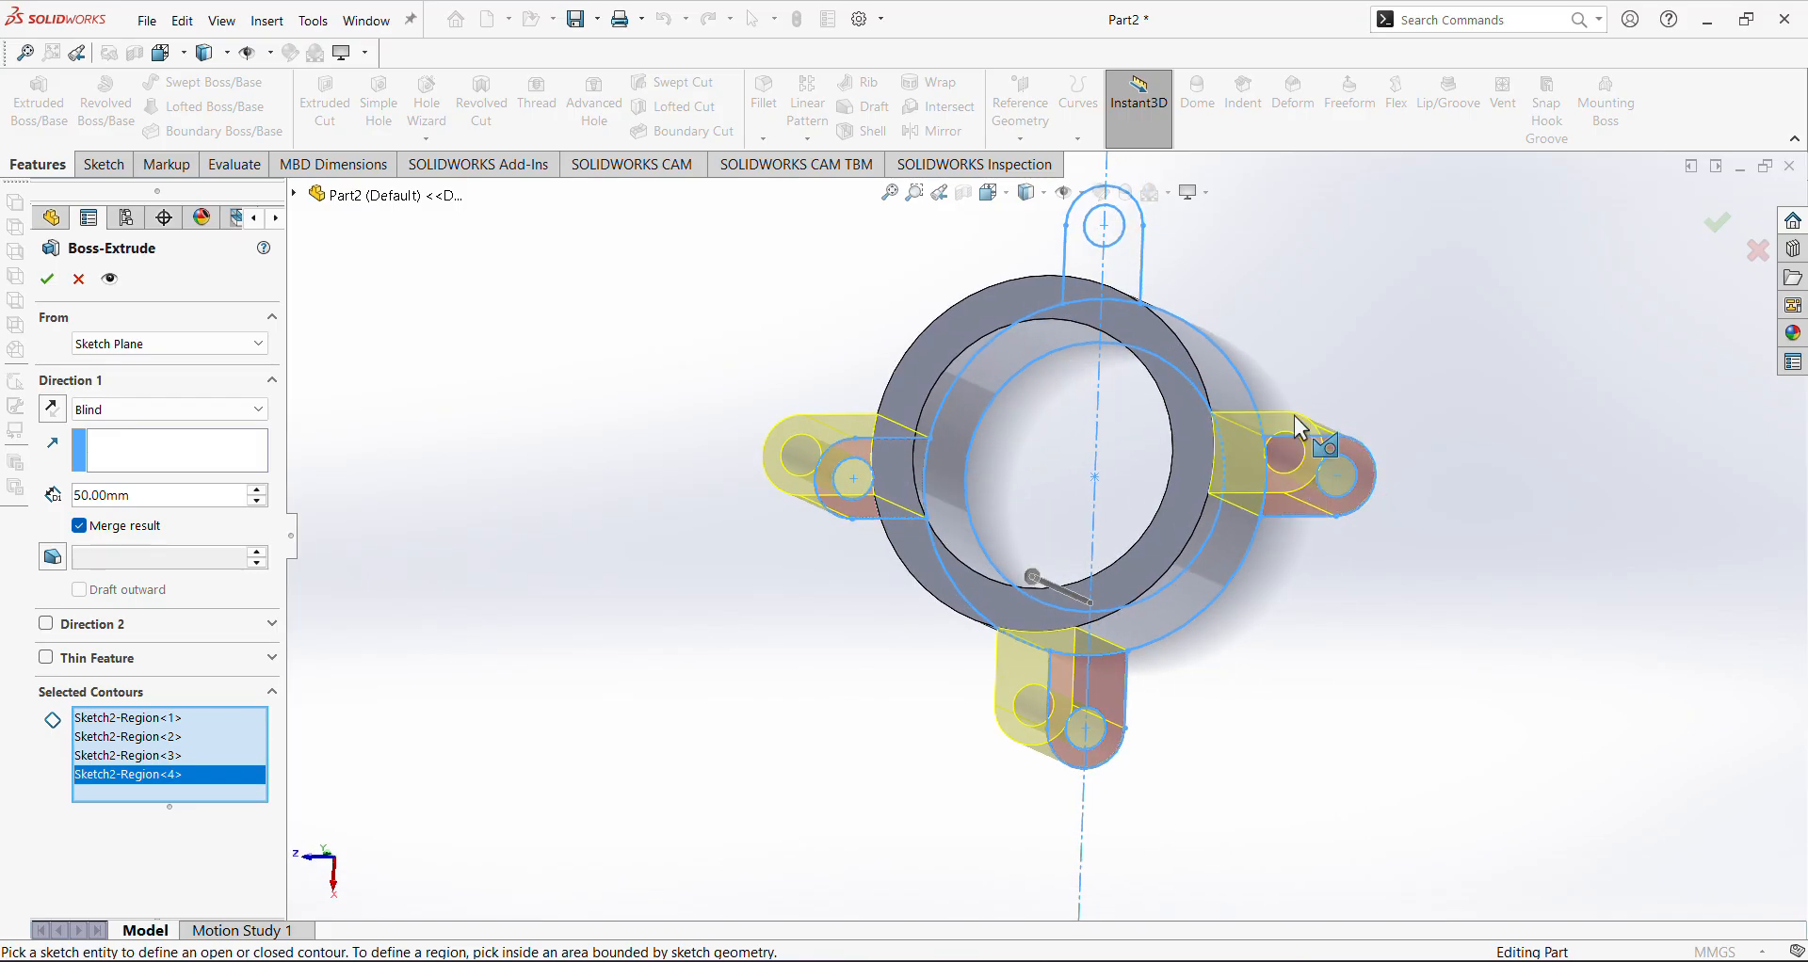
pyautogui.moveTo(1300, 423); pyautogui.dragTo(1300, 383, button='middle')
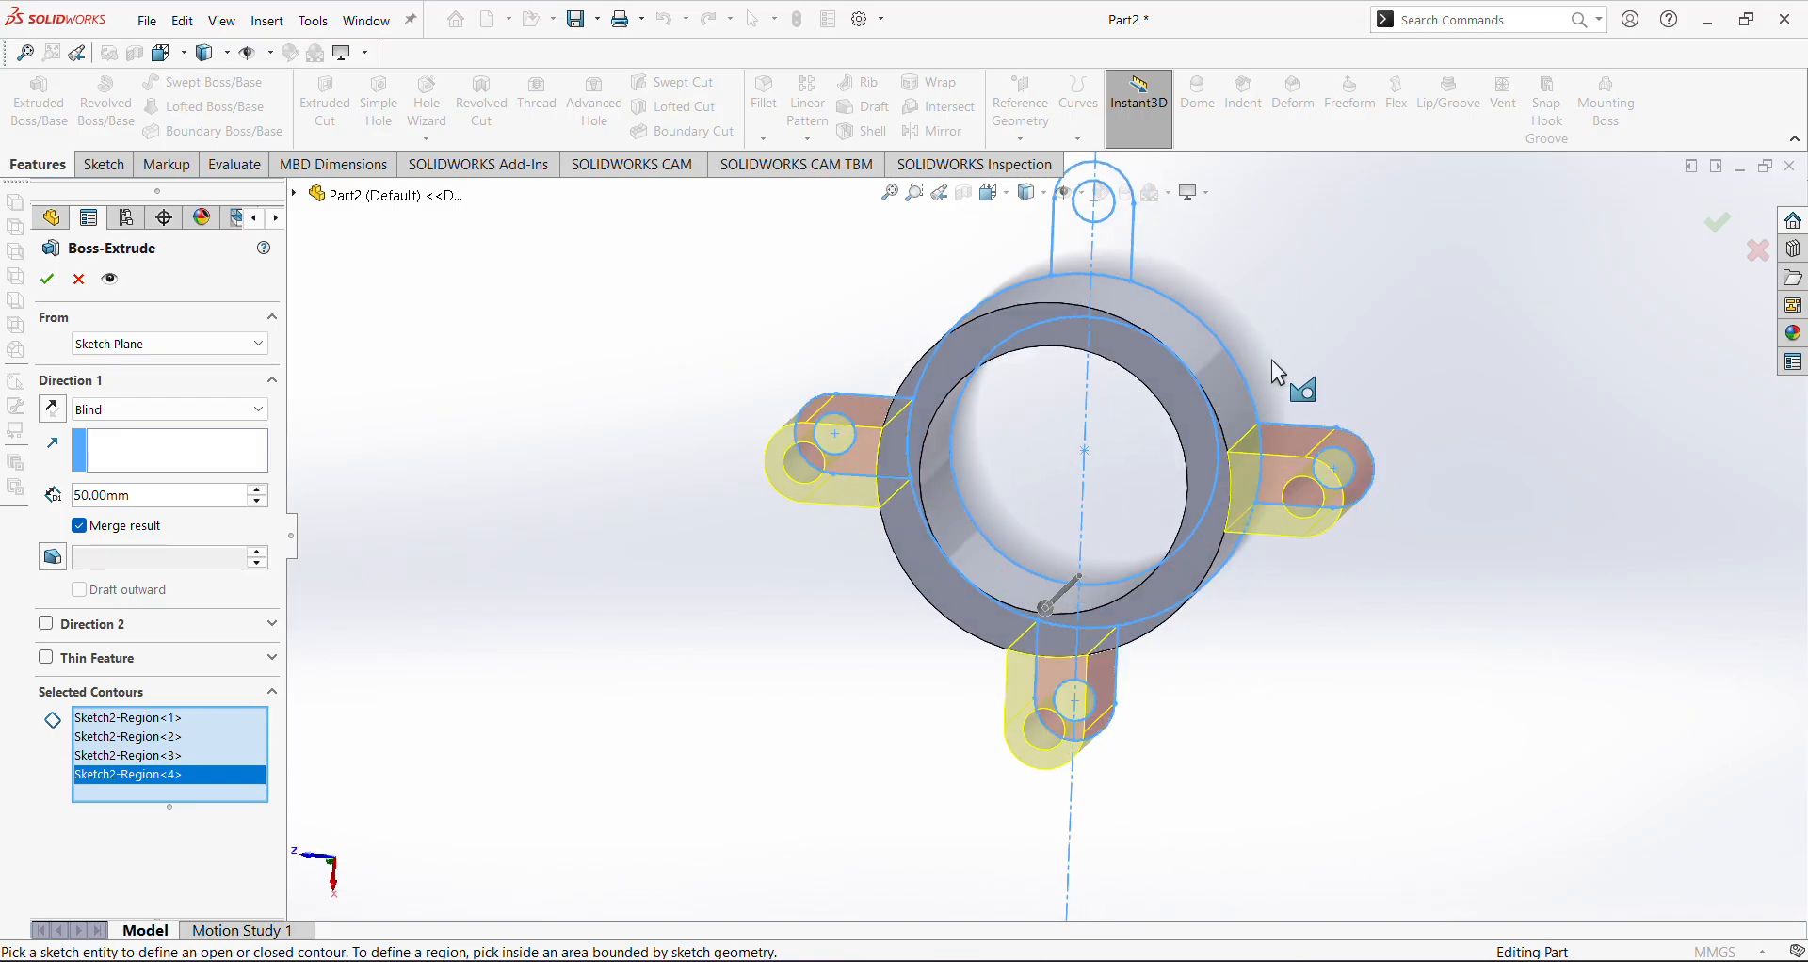
pyautogui.click(1116, 256)
pyautogui.click(1070, 257)
# Extrude the selected lug regions as a blind boss with a depth of 10 mm, merged with the ring
pyautogui.moveTo(942, 302); pyautogui.dragTo(304, 493, button='middle')
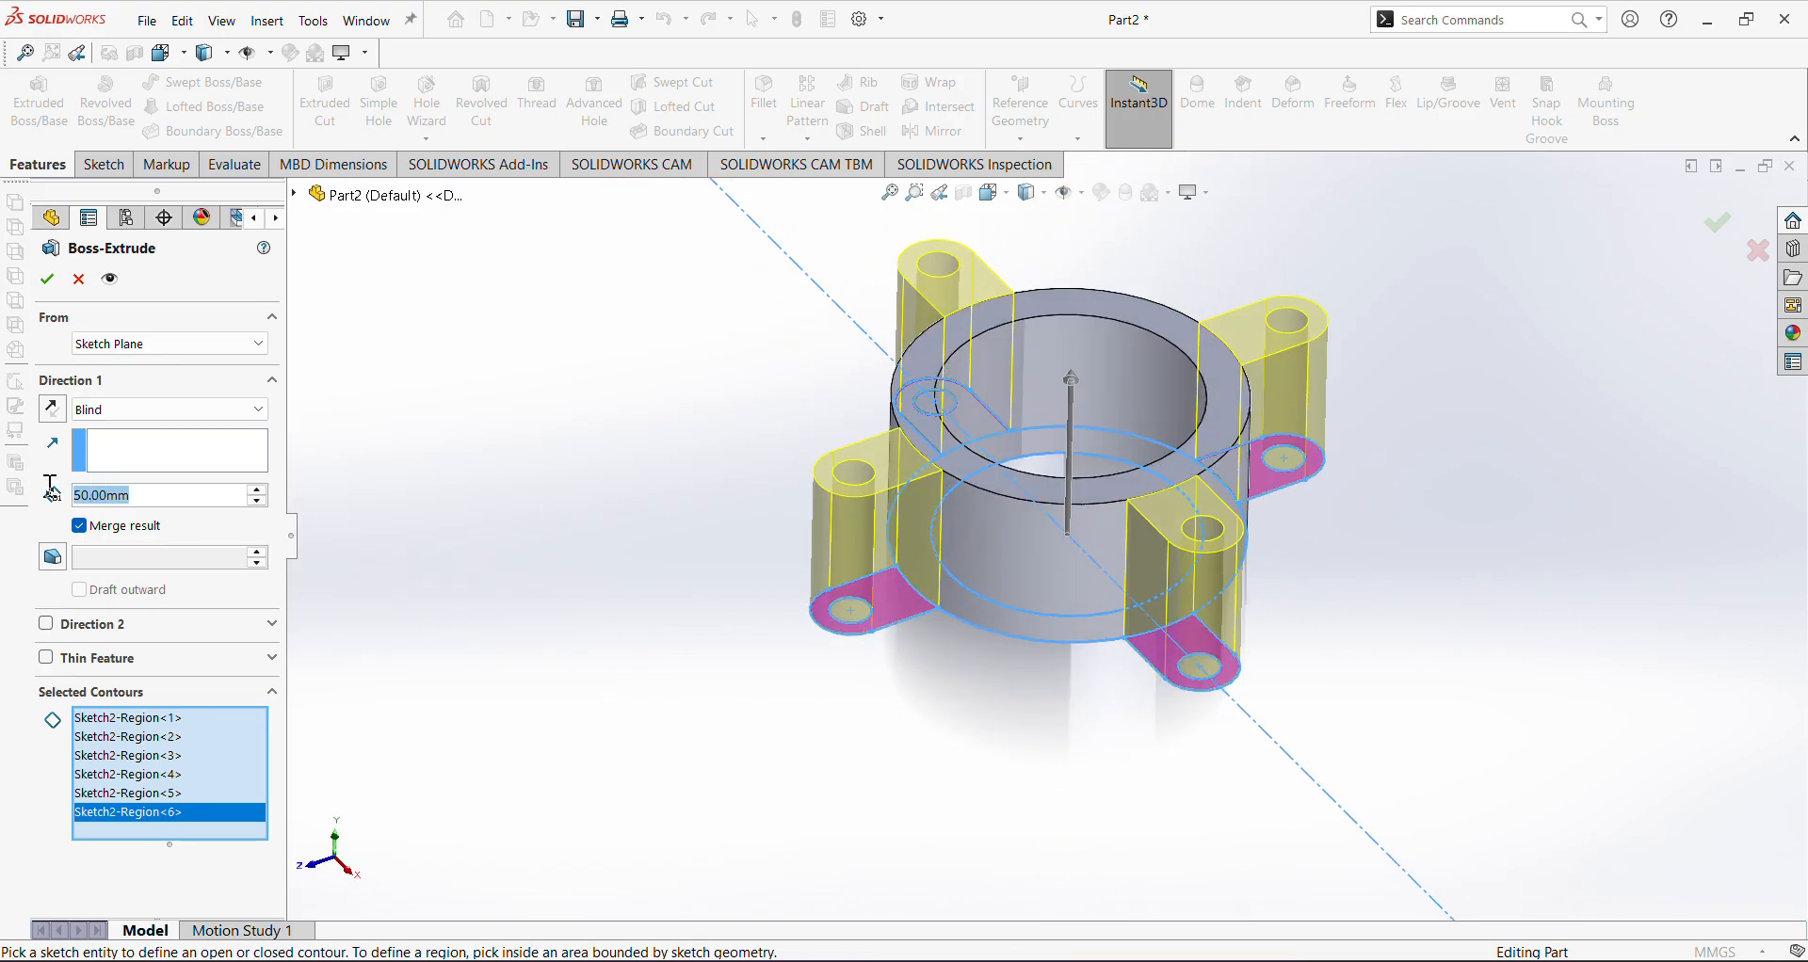
pyautogui.write('10')
pyautogui.press('Return')
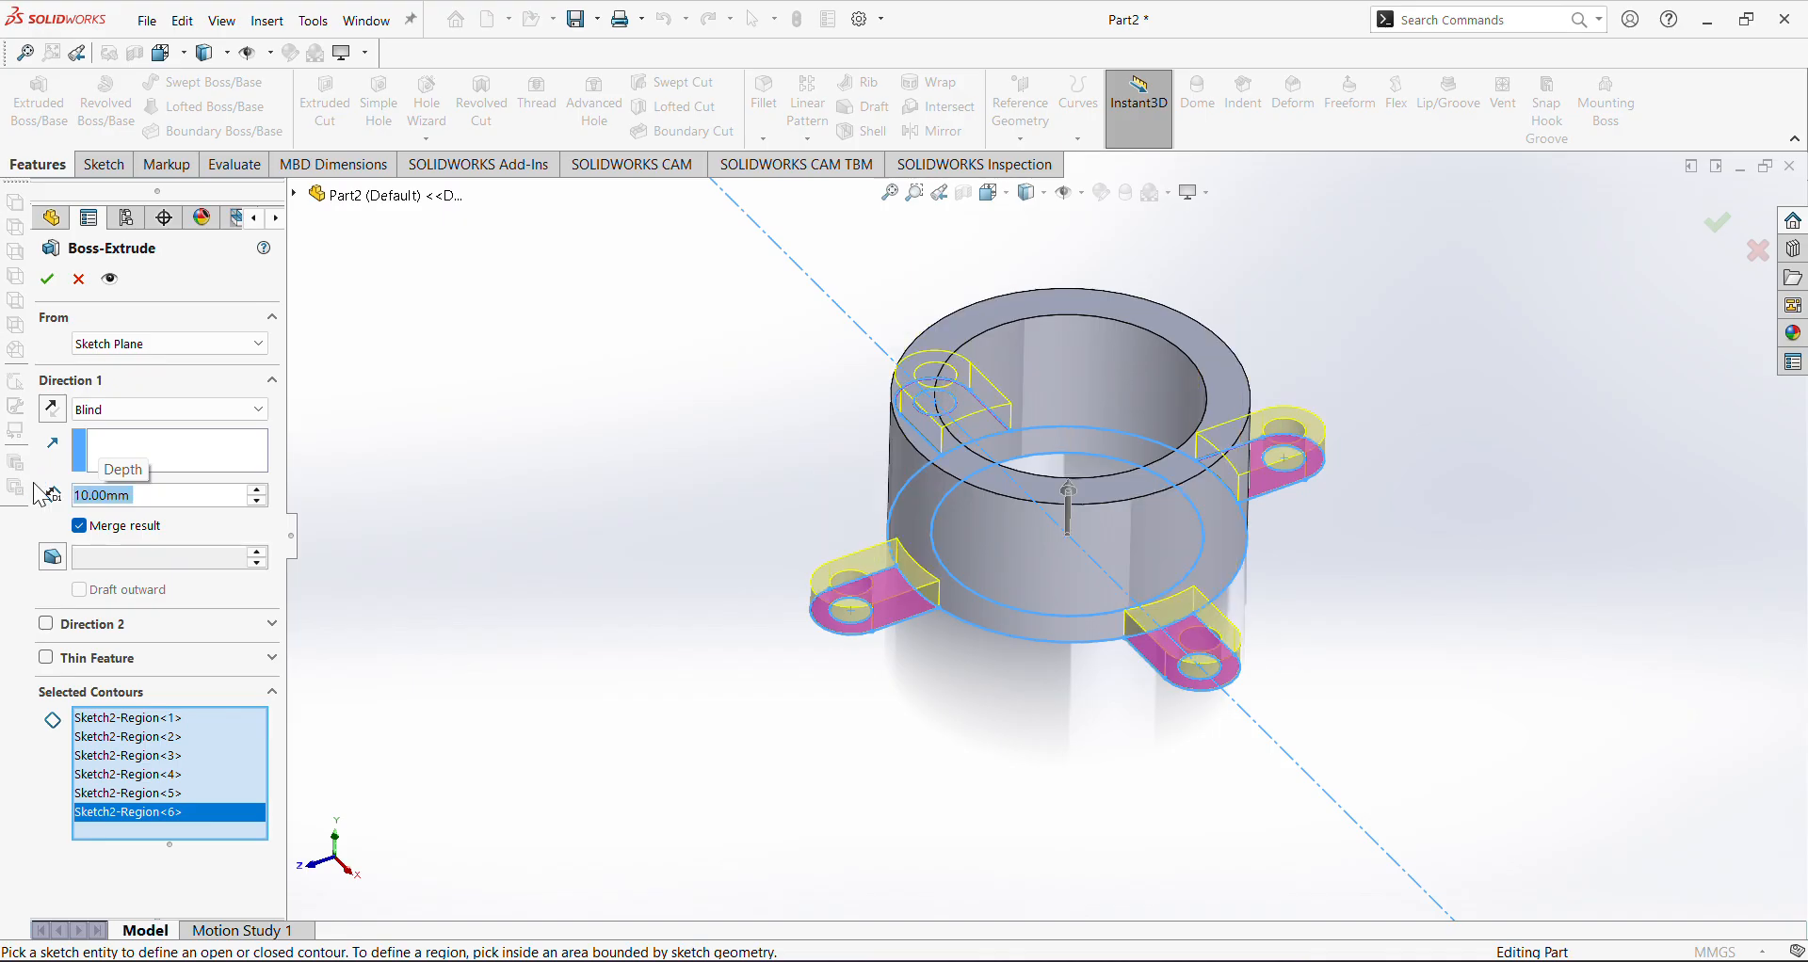
pyautogui.click(47, 280)
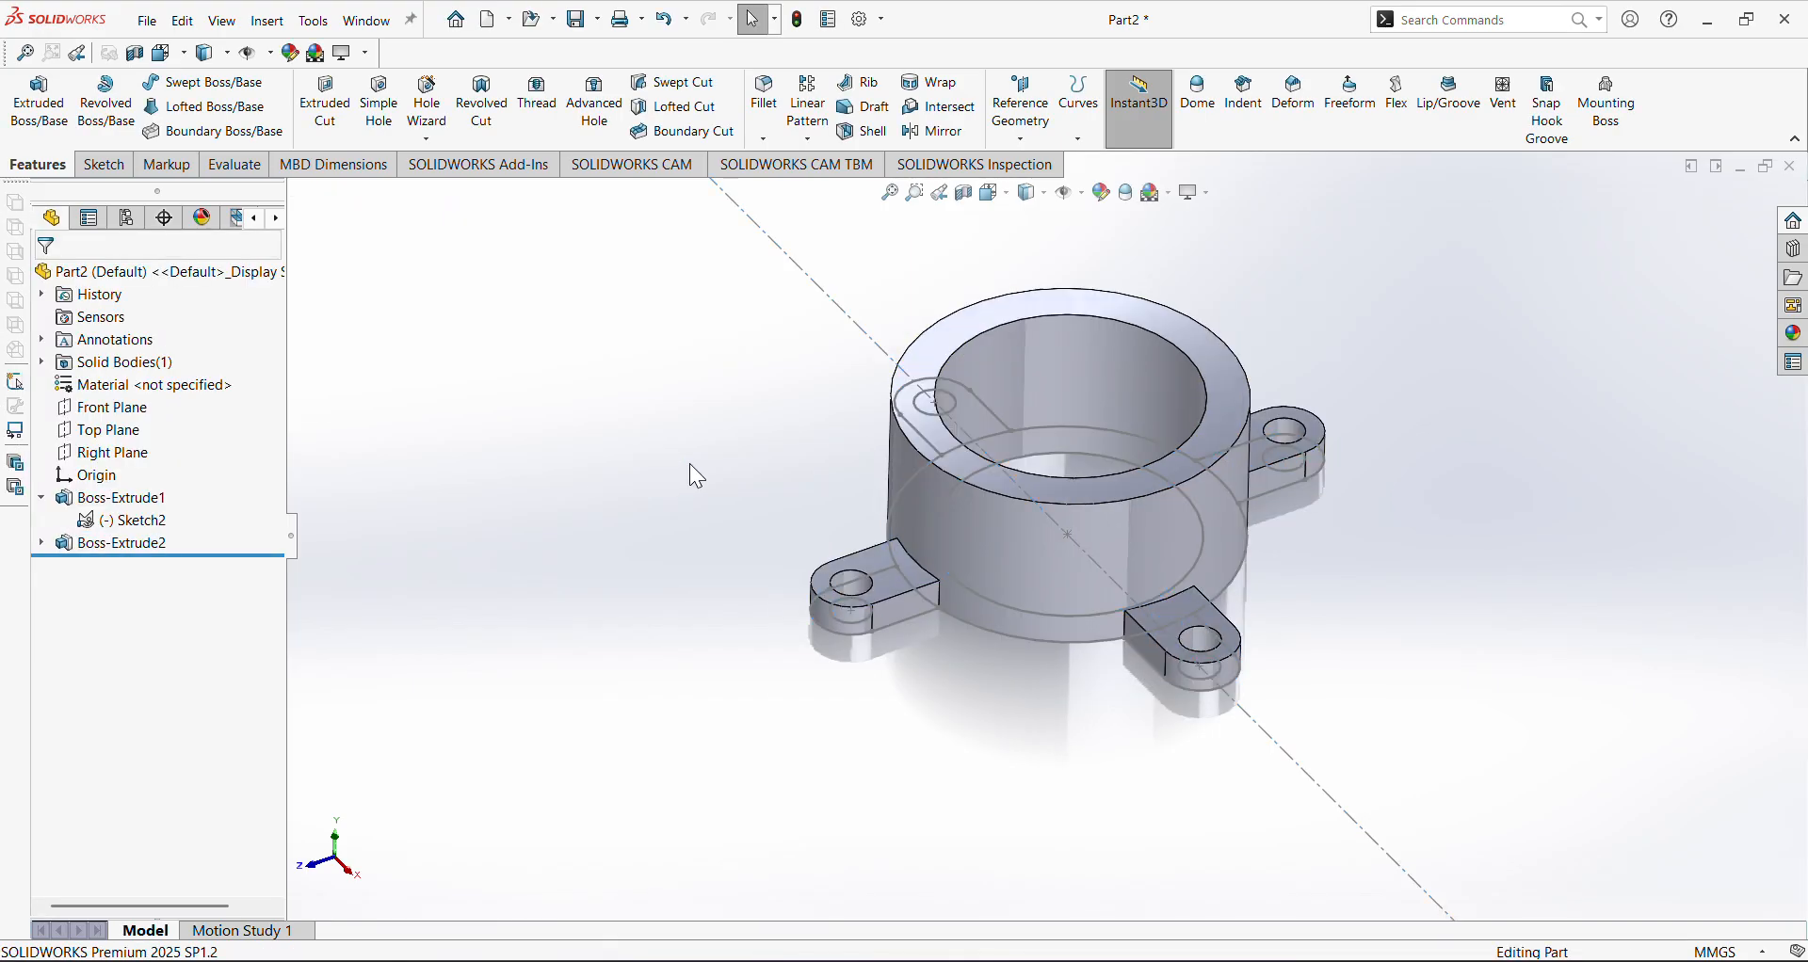
# Examine the ring and its extruded lugs from several angles
pyautogui.moveTo(807, 471); pyautogui.dragTo(967, 715, button='middle')
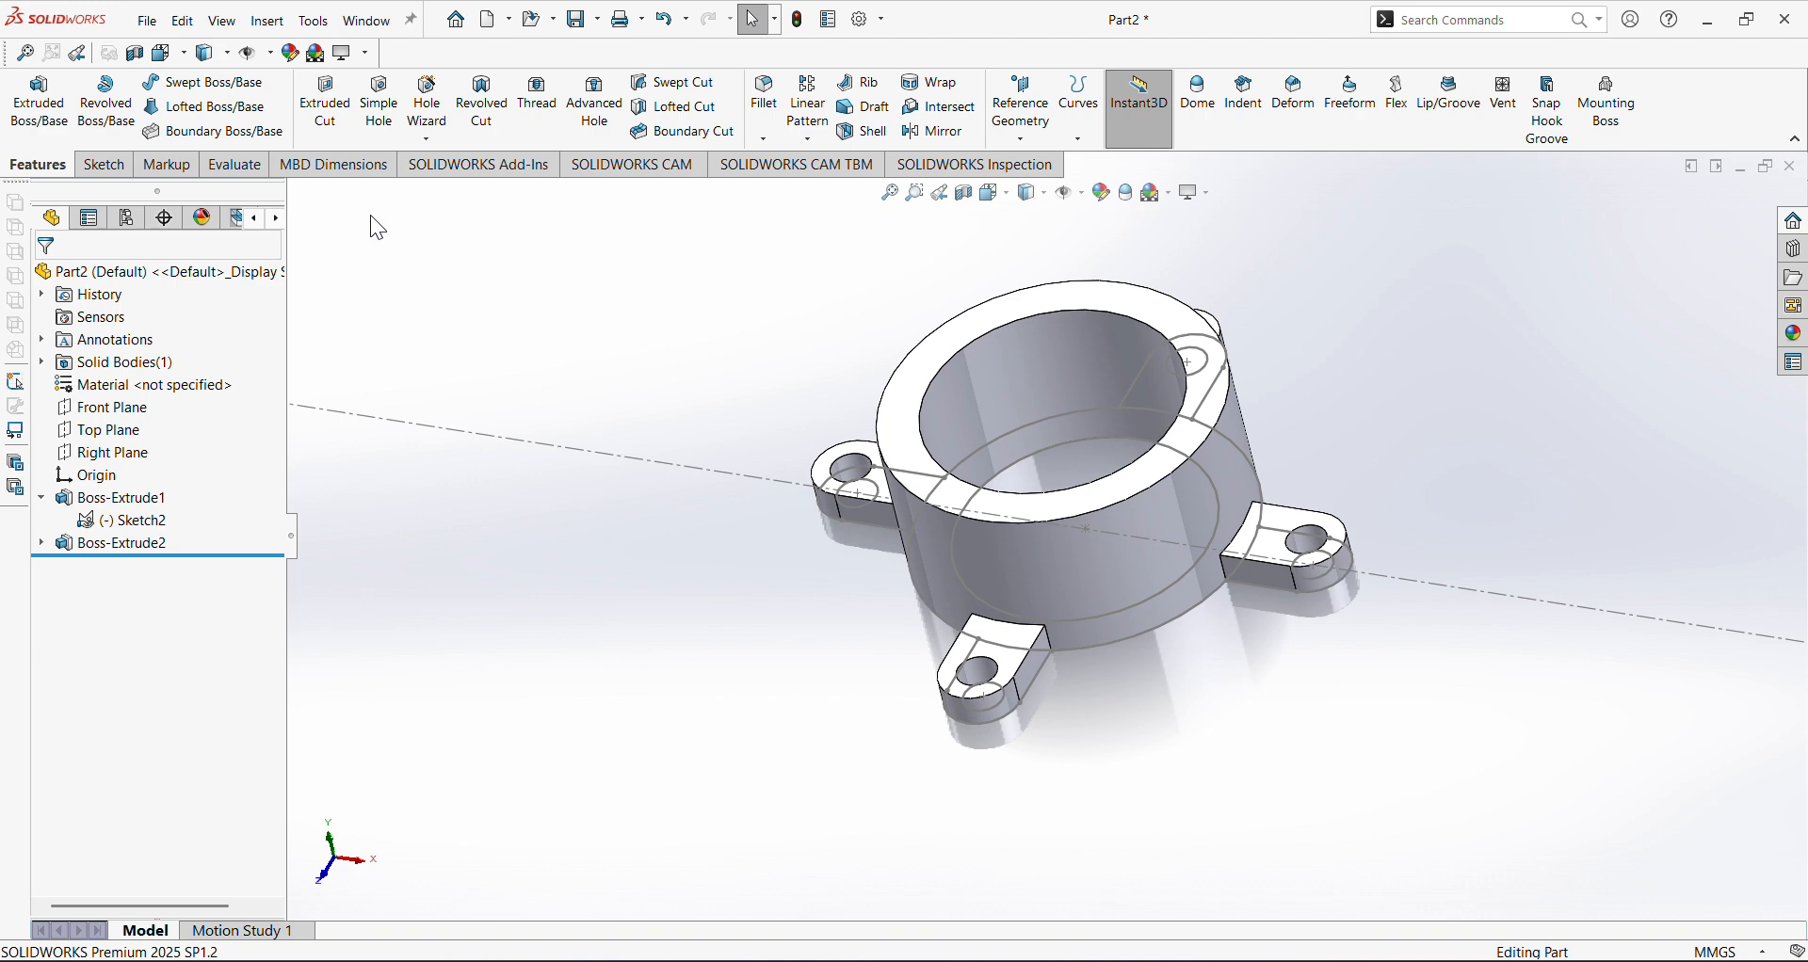
pyautogui.click(103, 168)
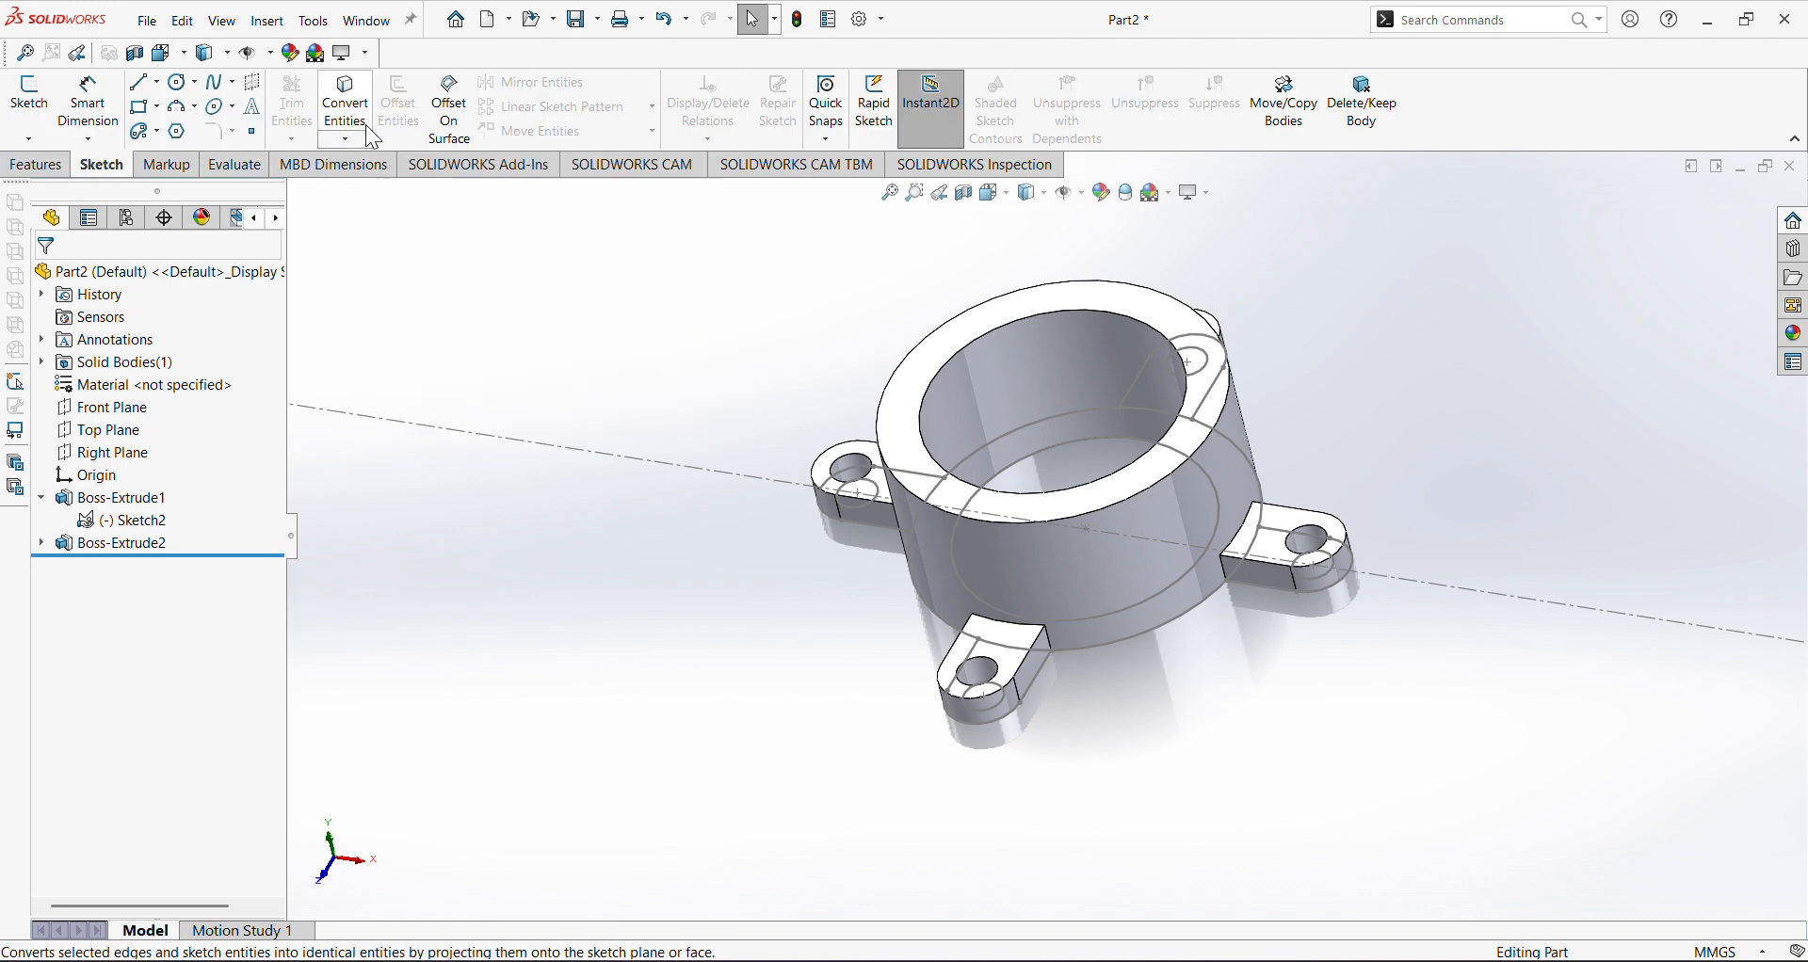
pyautogui.moveTo(1058, 675); pyautogui.dragTo(1074, 574, button='middle')
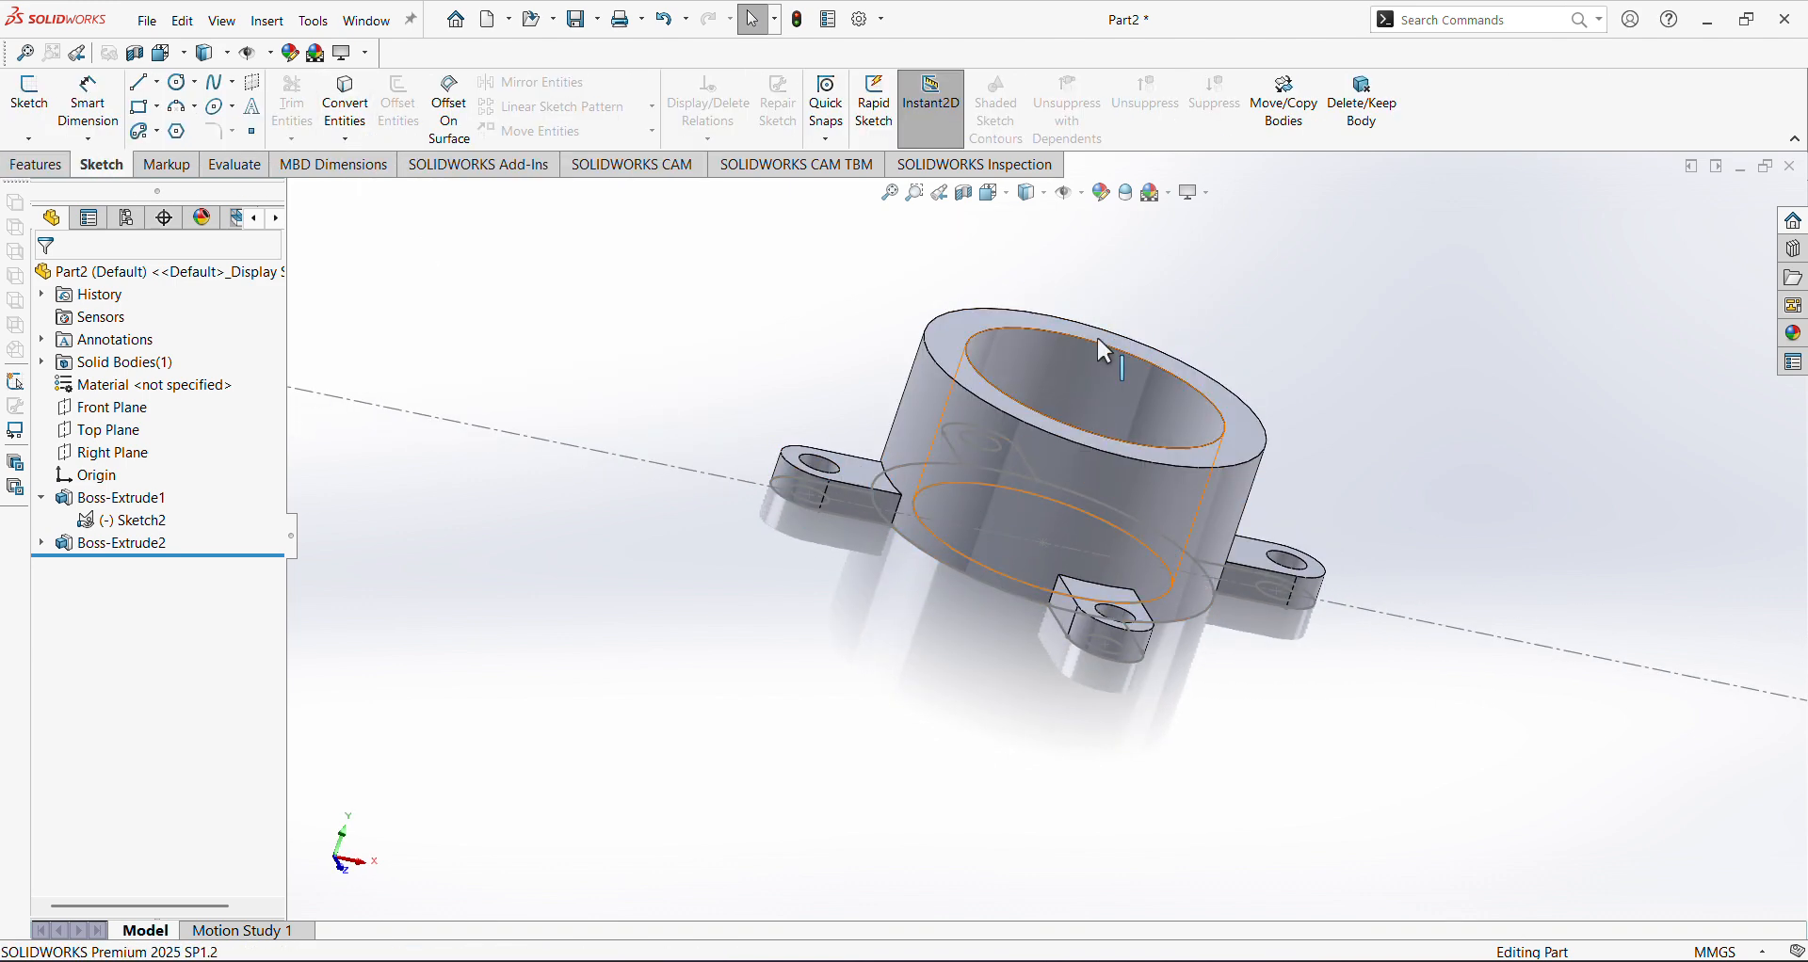
pyautogui.moveTo(1102, 348); pyautogui.dragTo(943, 670, button='middle')
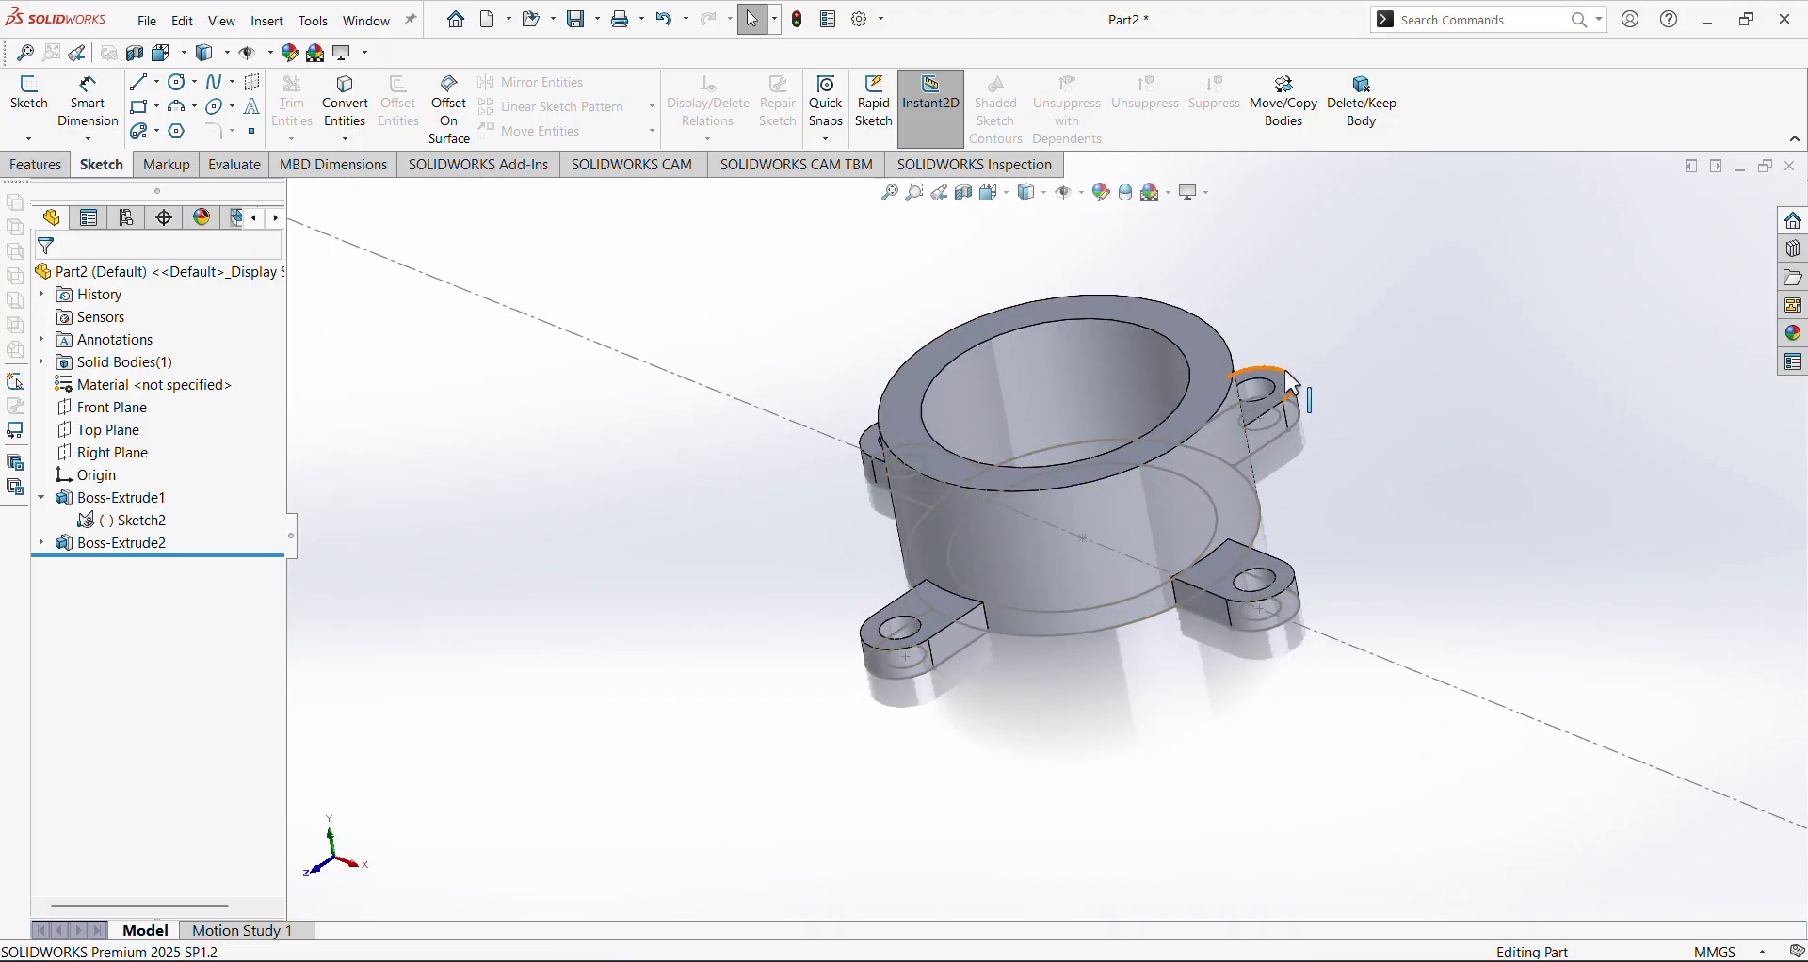
pyautogui.moveTo(1026, 431); pyautogui.dragTo(927, 388, button='middle')
pyautogui.scroll(2, 1043, 405)
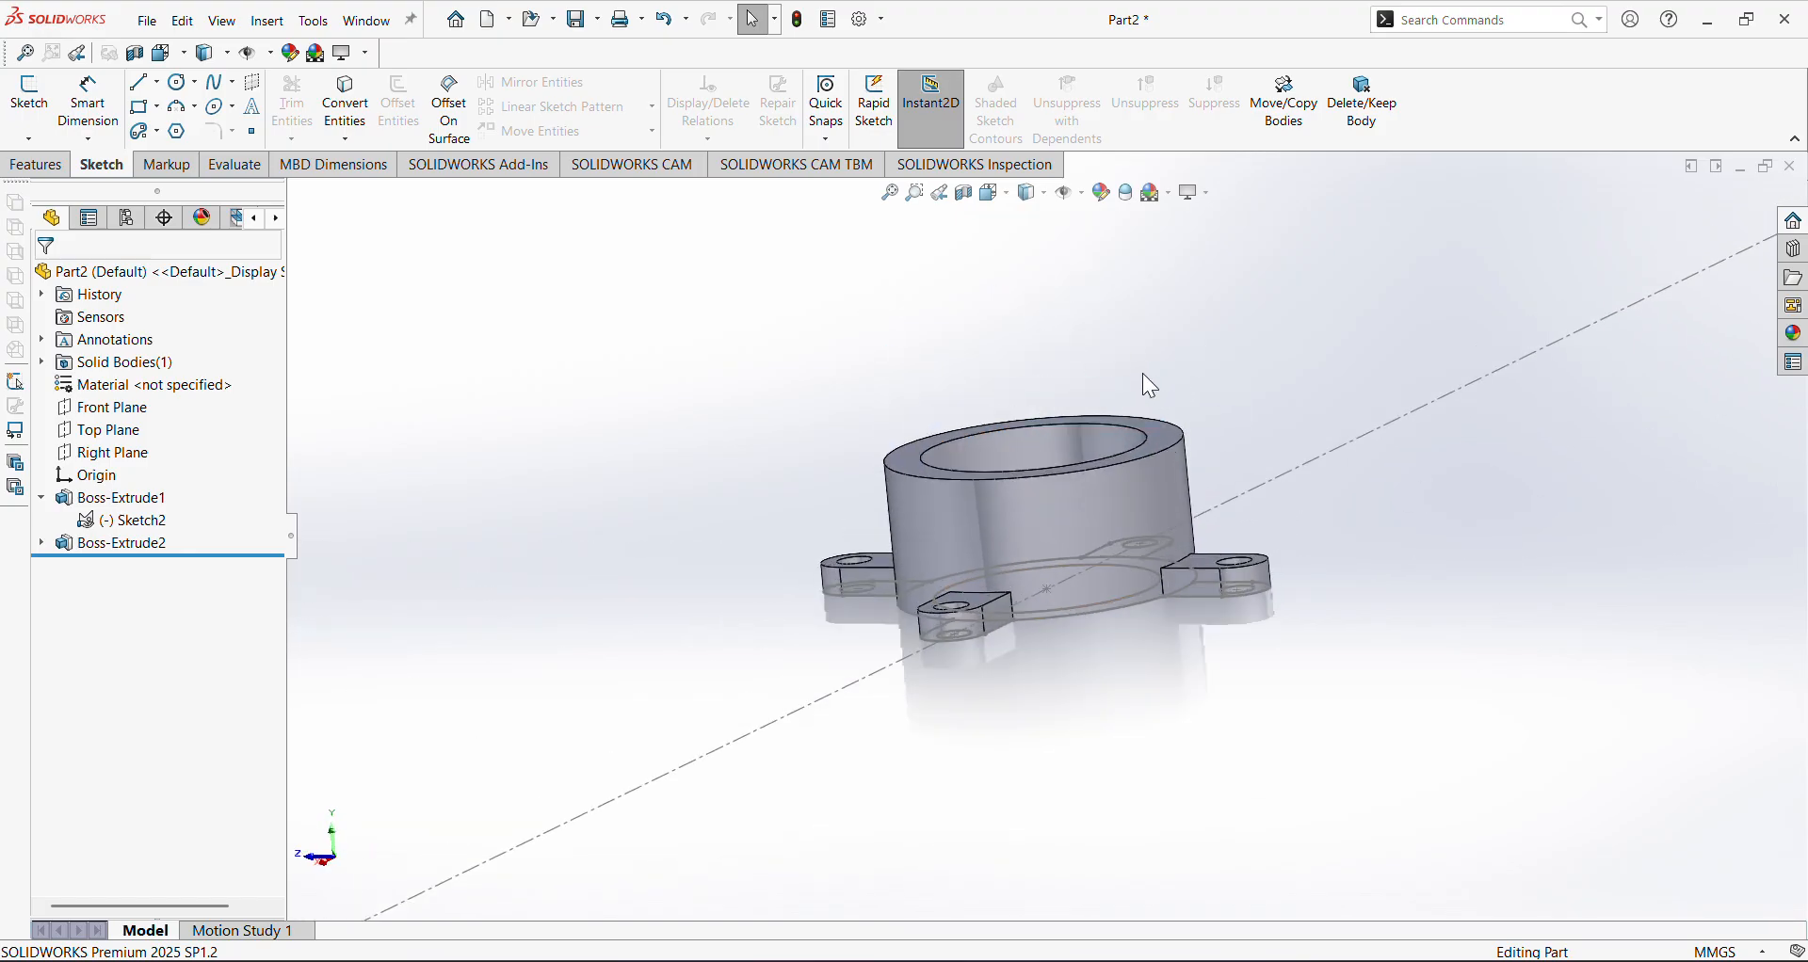
pyautogui.scroll(-2, 1143, 375)
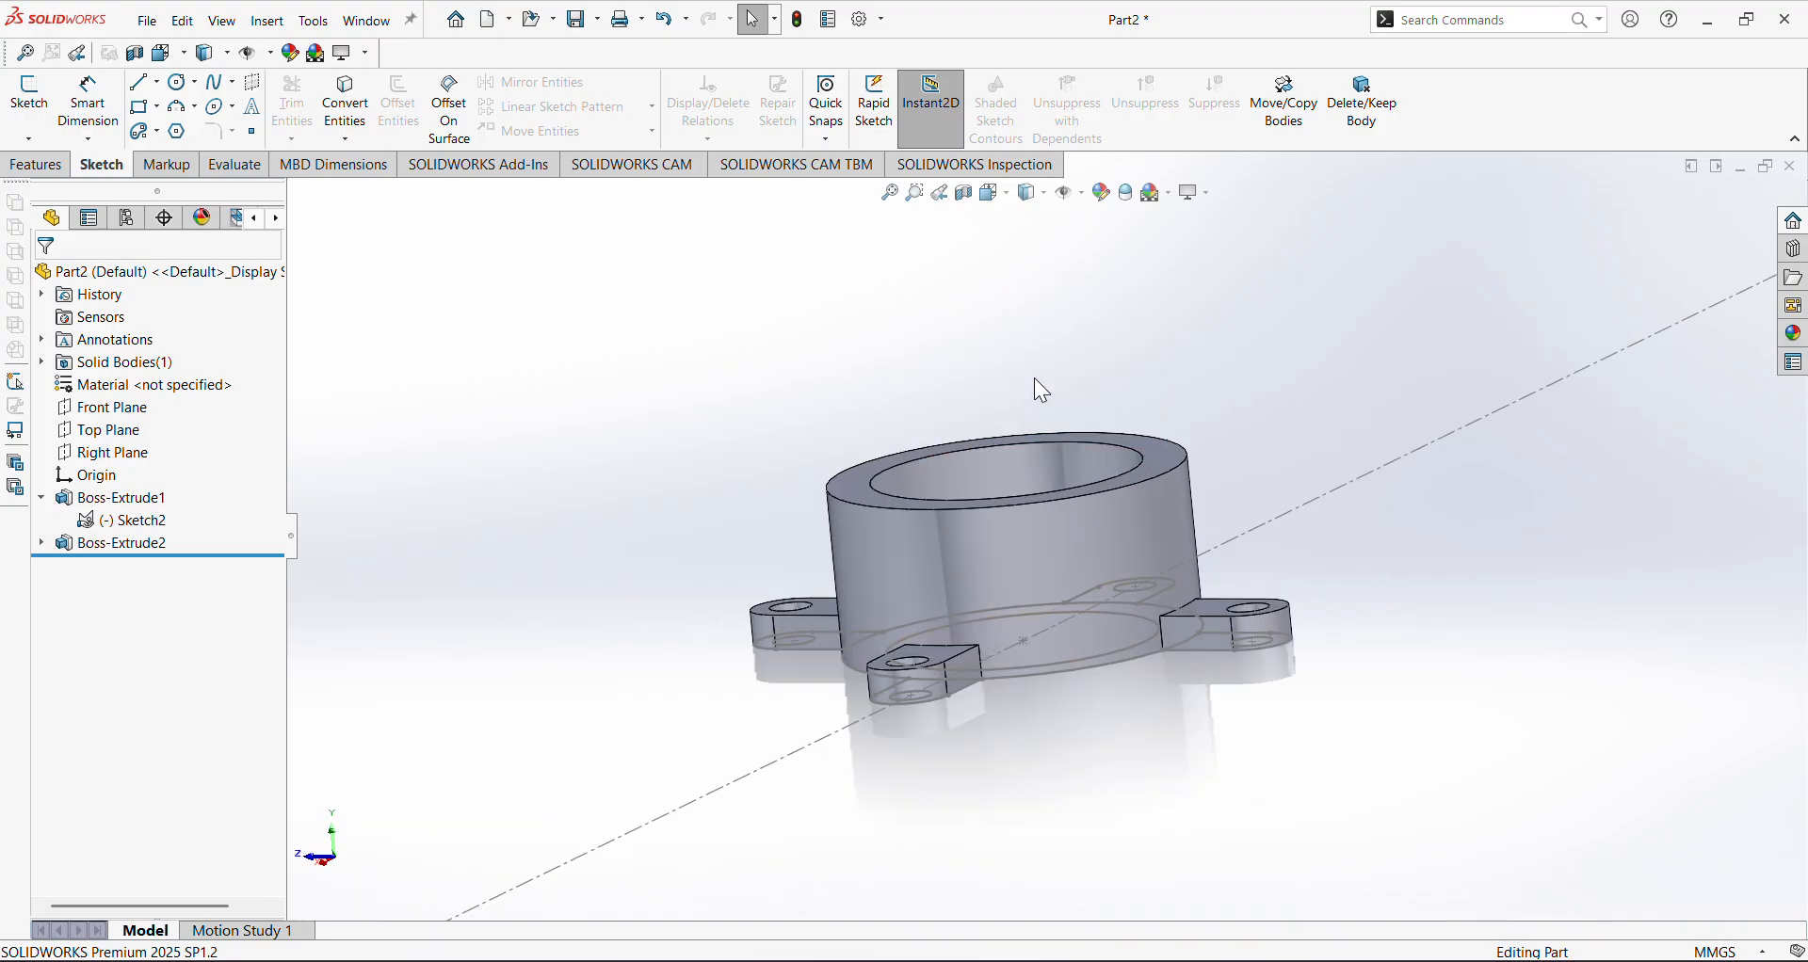
# Create a reference plane offset 20 mm upward from the ring's top face
pyautogui.click(38, 165)
pyautogui.click(1027, 141)
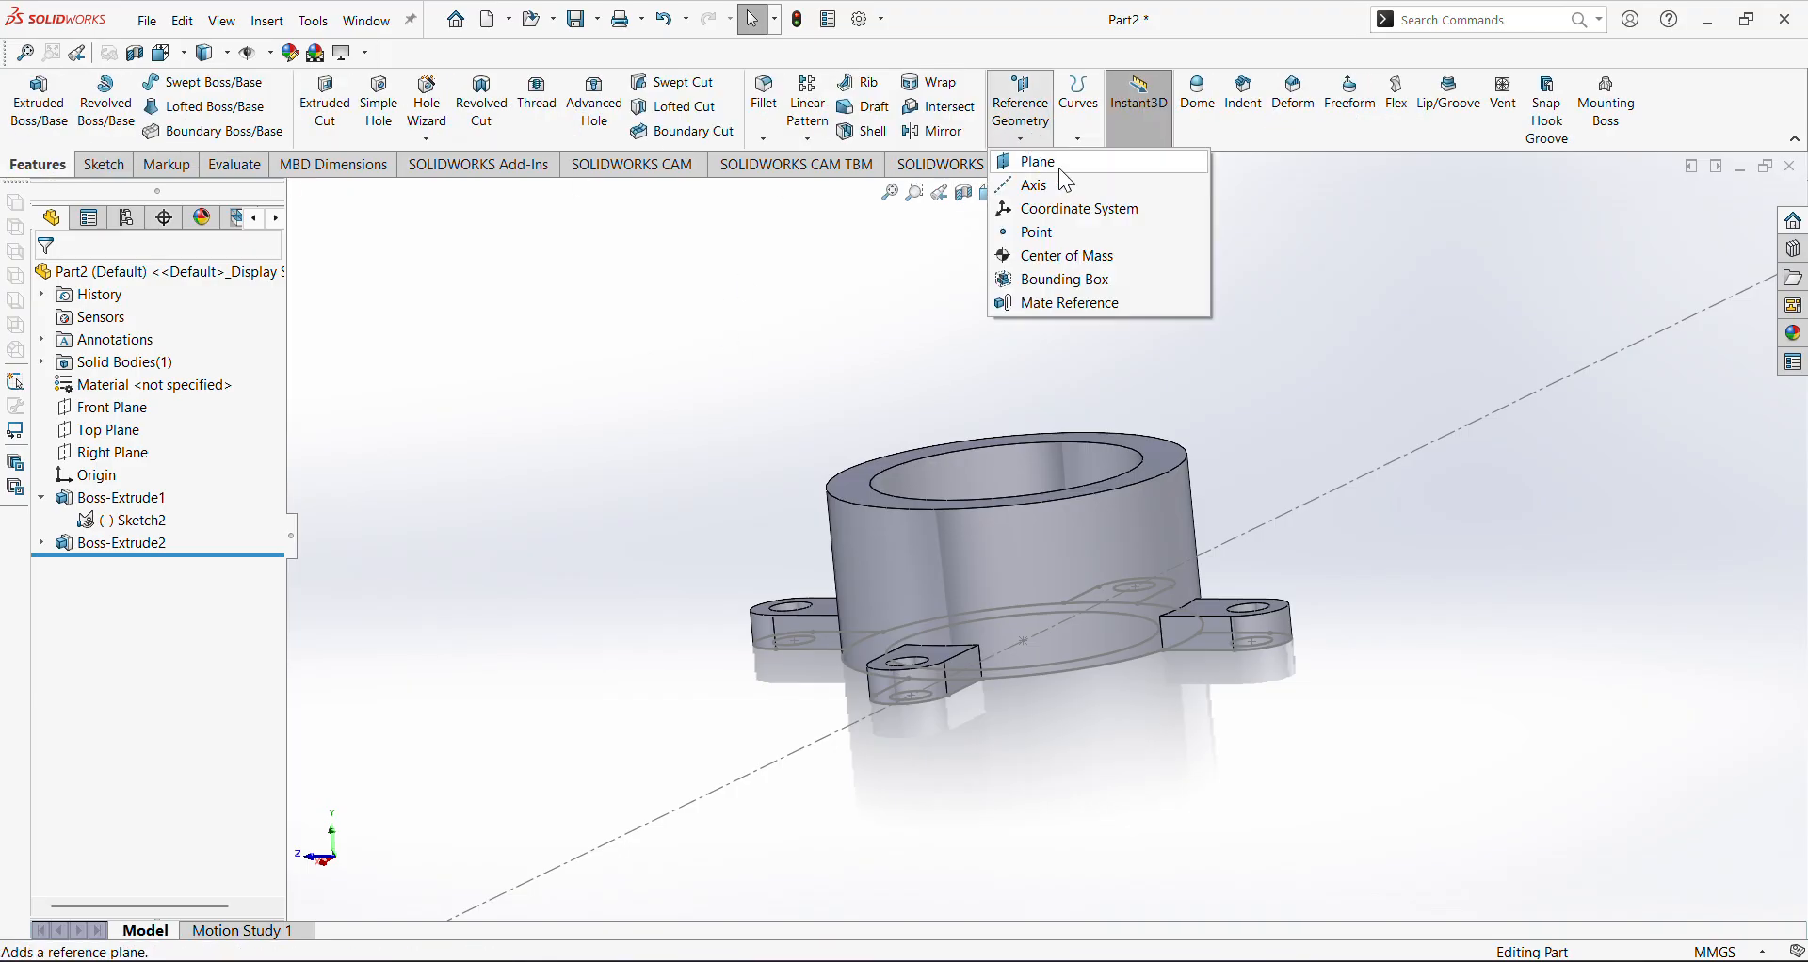
pyautogui.click(1059, 166)
pyautogui.moveTo(1019, 396); pyautogui.dragTo(1116, 346, button='middle')
pyautogui.click(1178, 466)
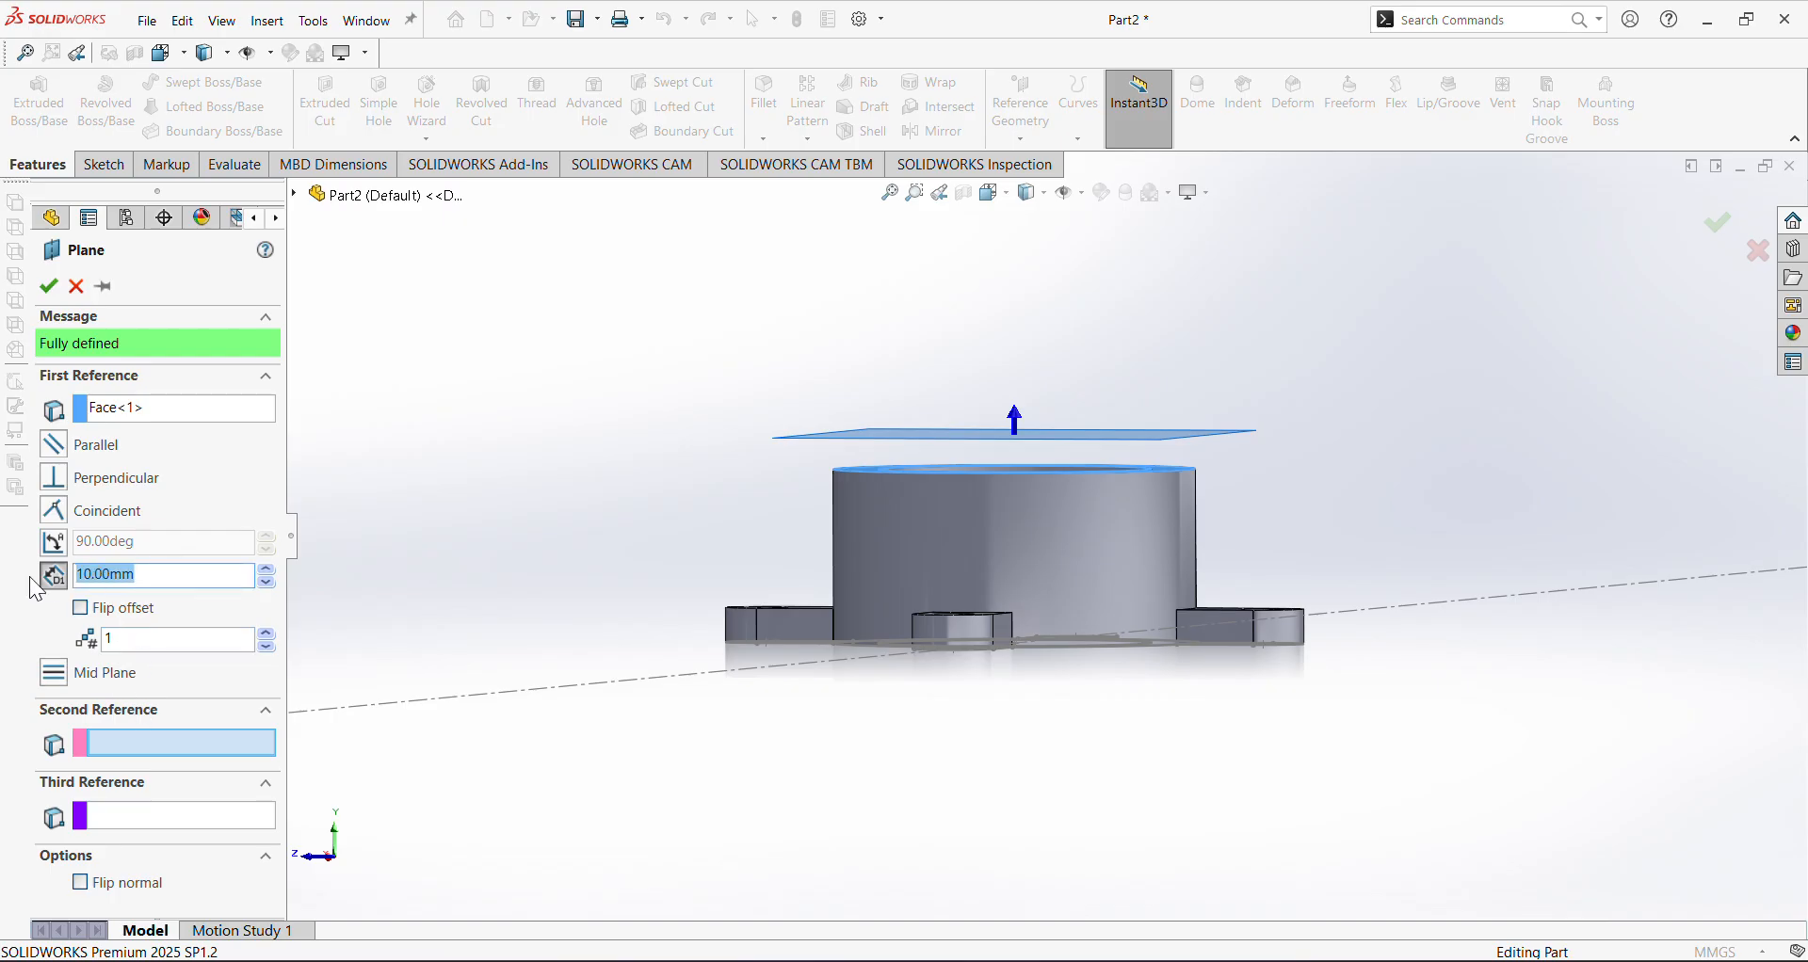
pyautogui.press('Return')
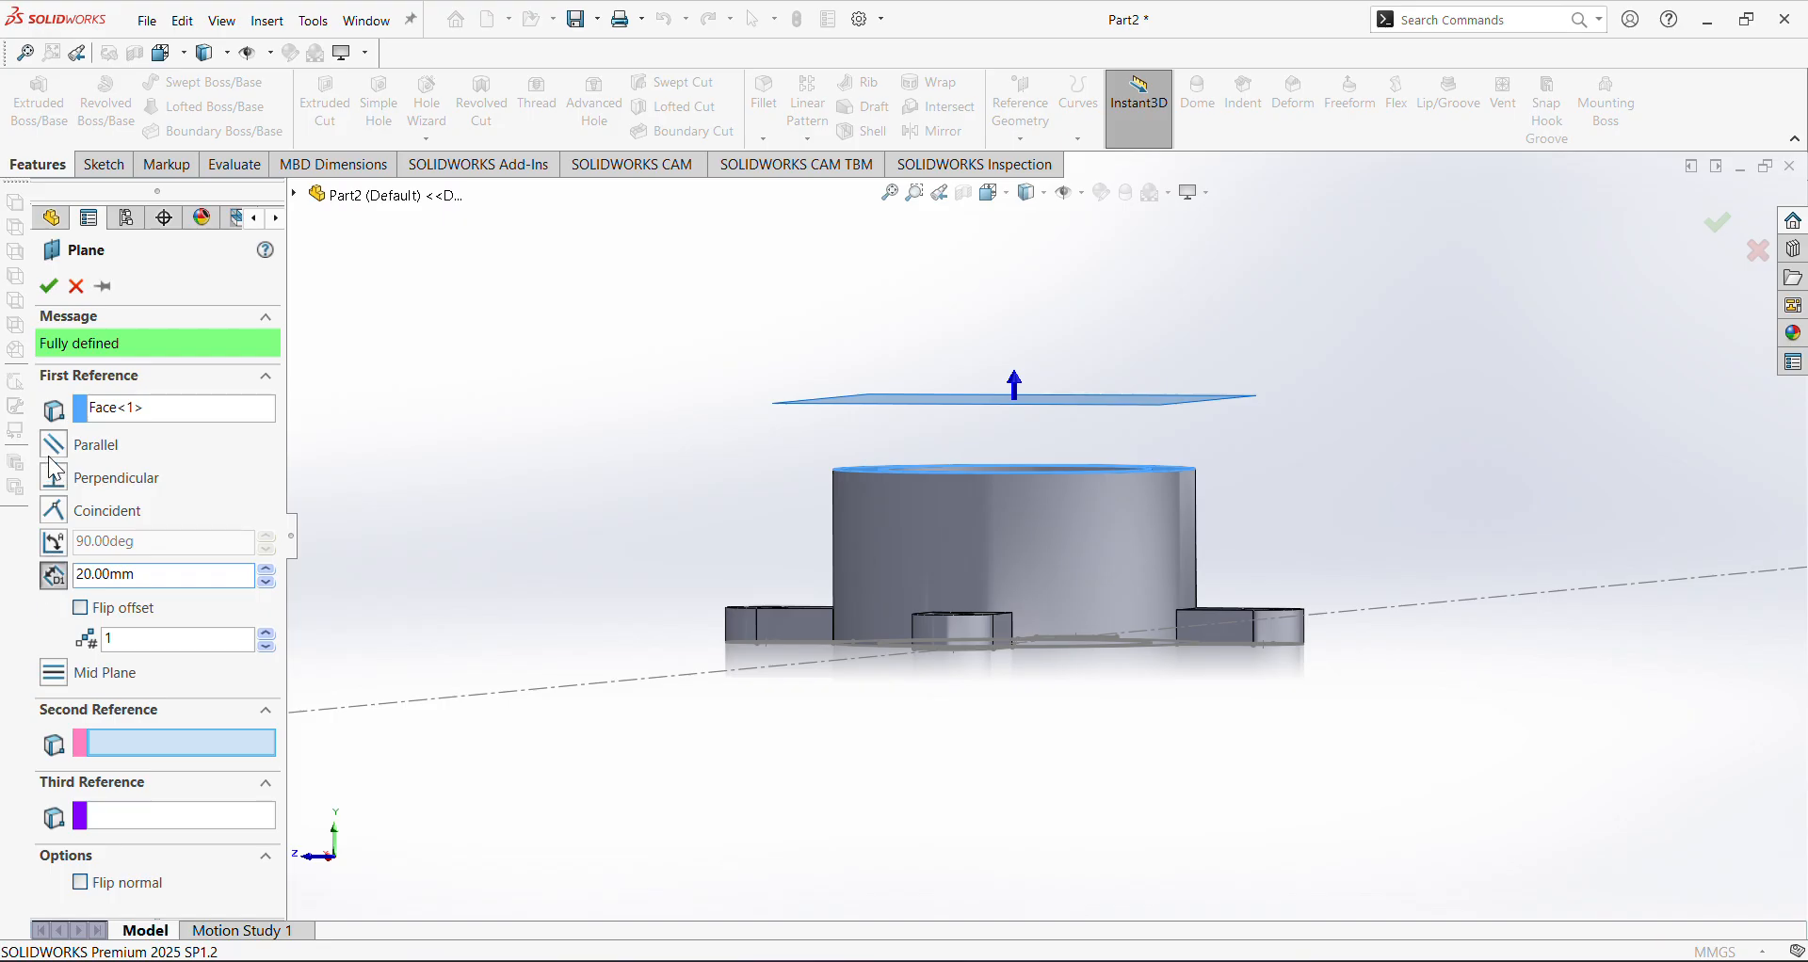
pyautogui.click(47, 288)
# Start a sketch on the new offset plane and view it face-on from above with the whole lugged ring in view
pyautogui.moveTo(664, 405); pyautogui.dragTo(734, 527, button='middle')
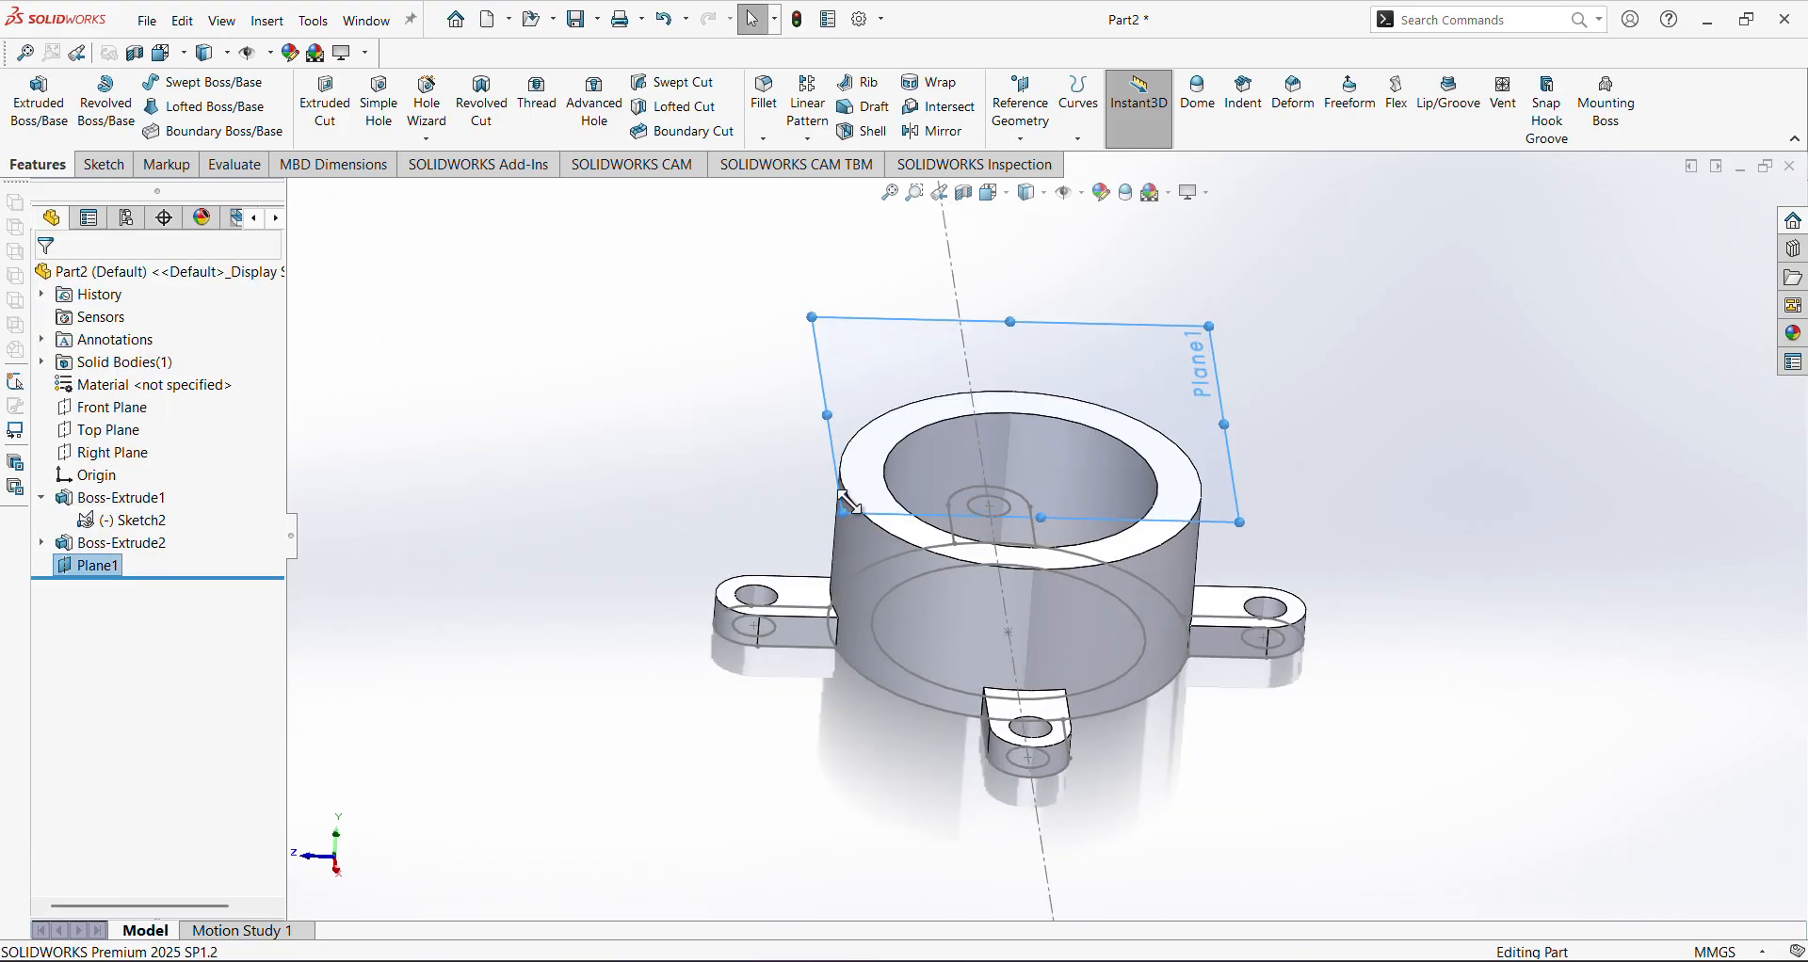
pyautogui.click(1119, 373)
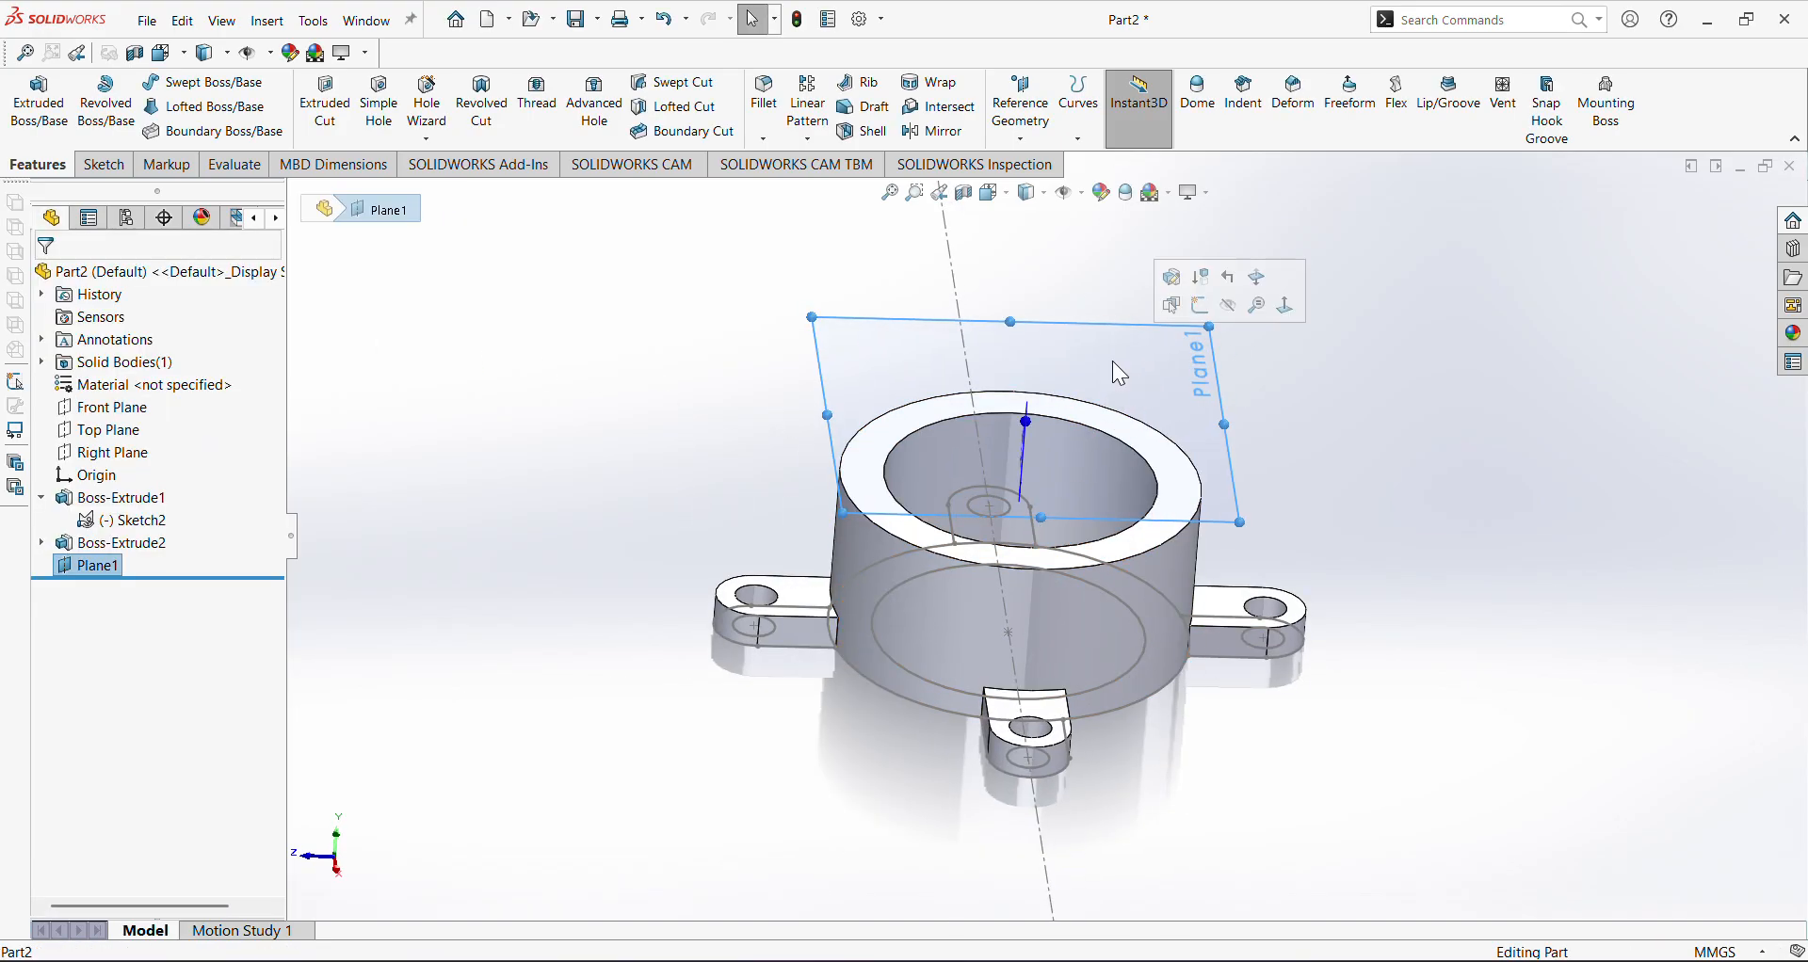
pyautogui.click(1202, 305)
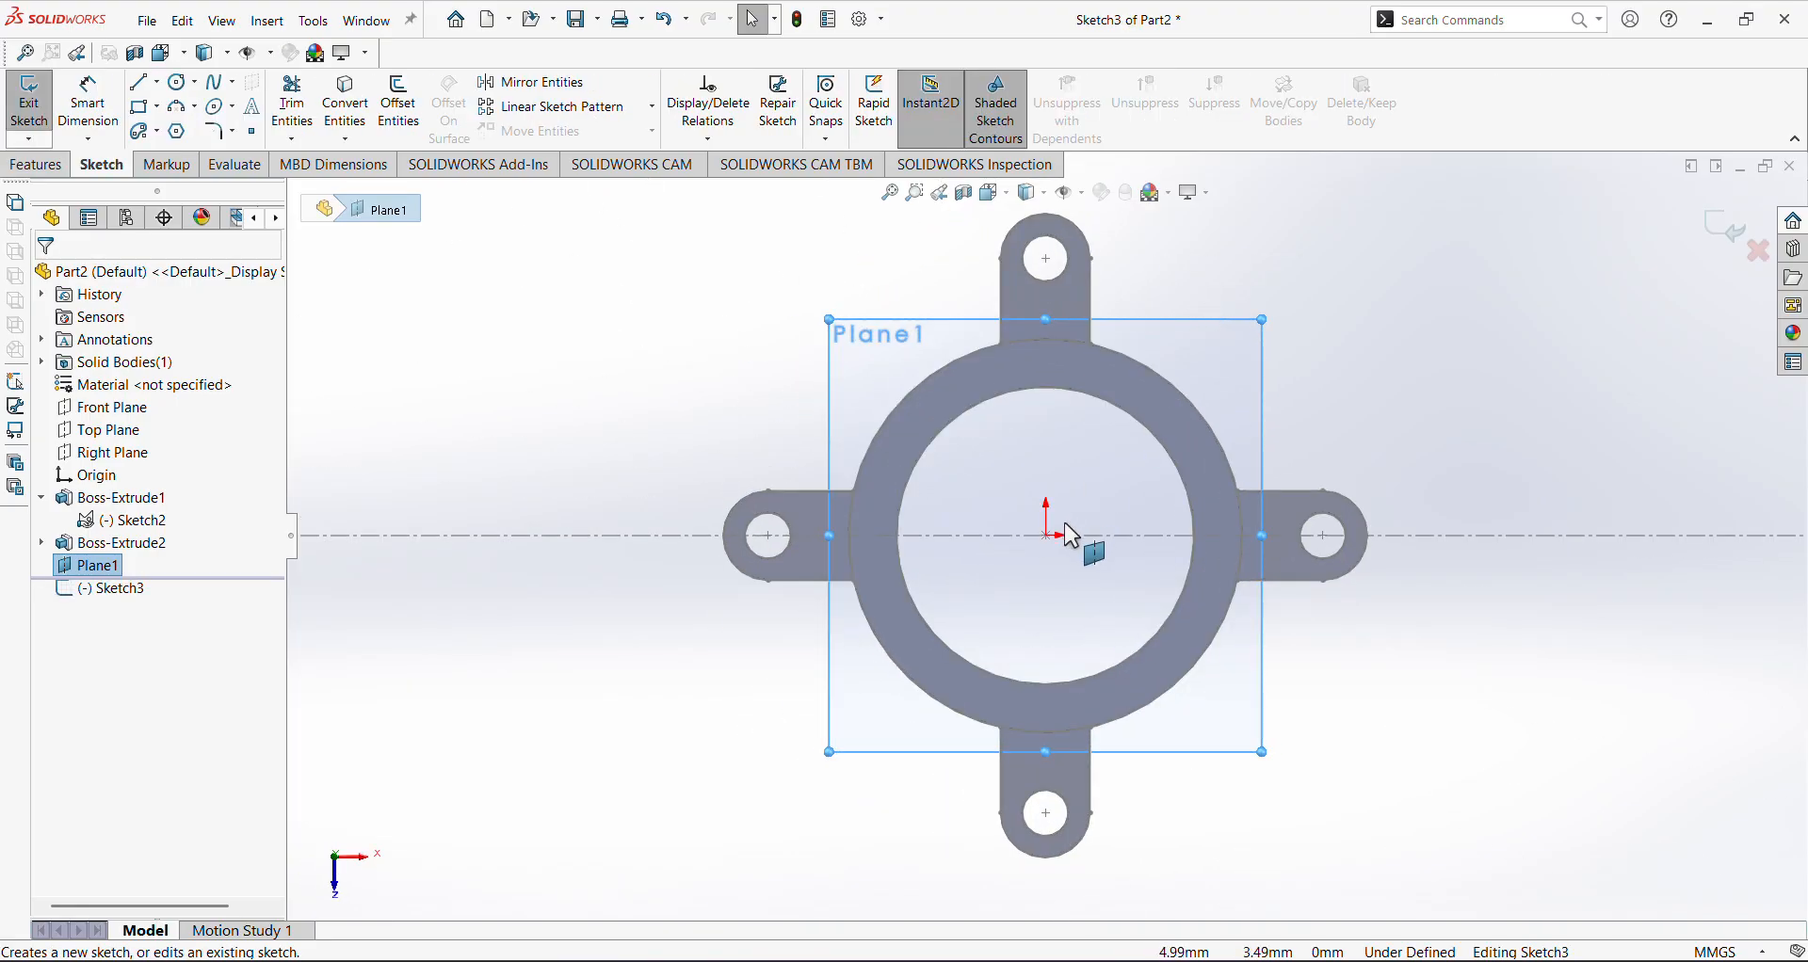
pyautogui.press('space')
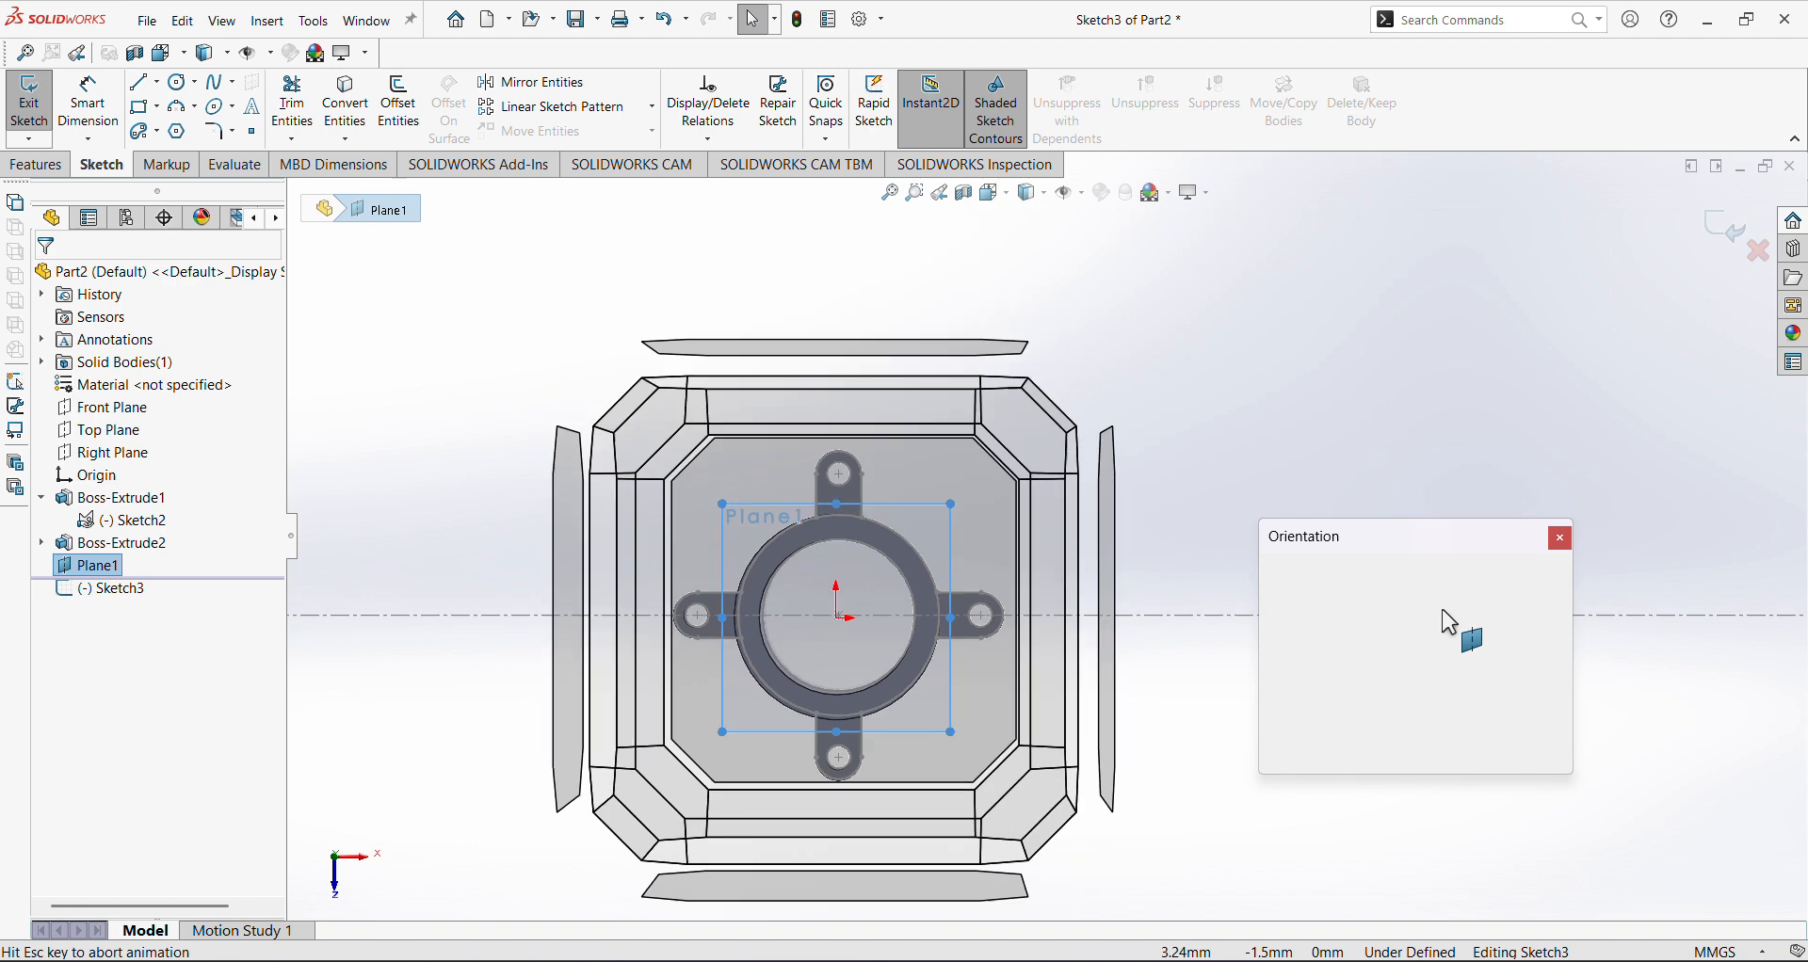
pyautogui.click(1558, 653)
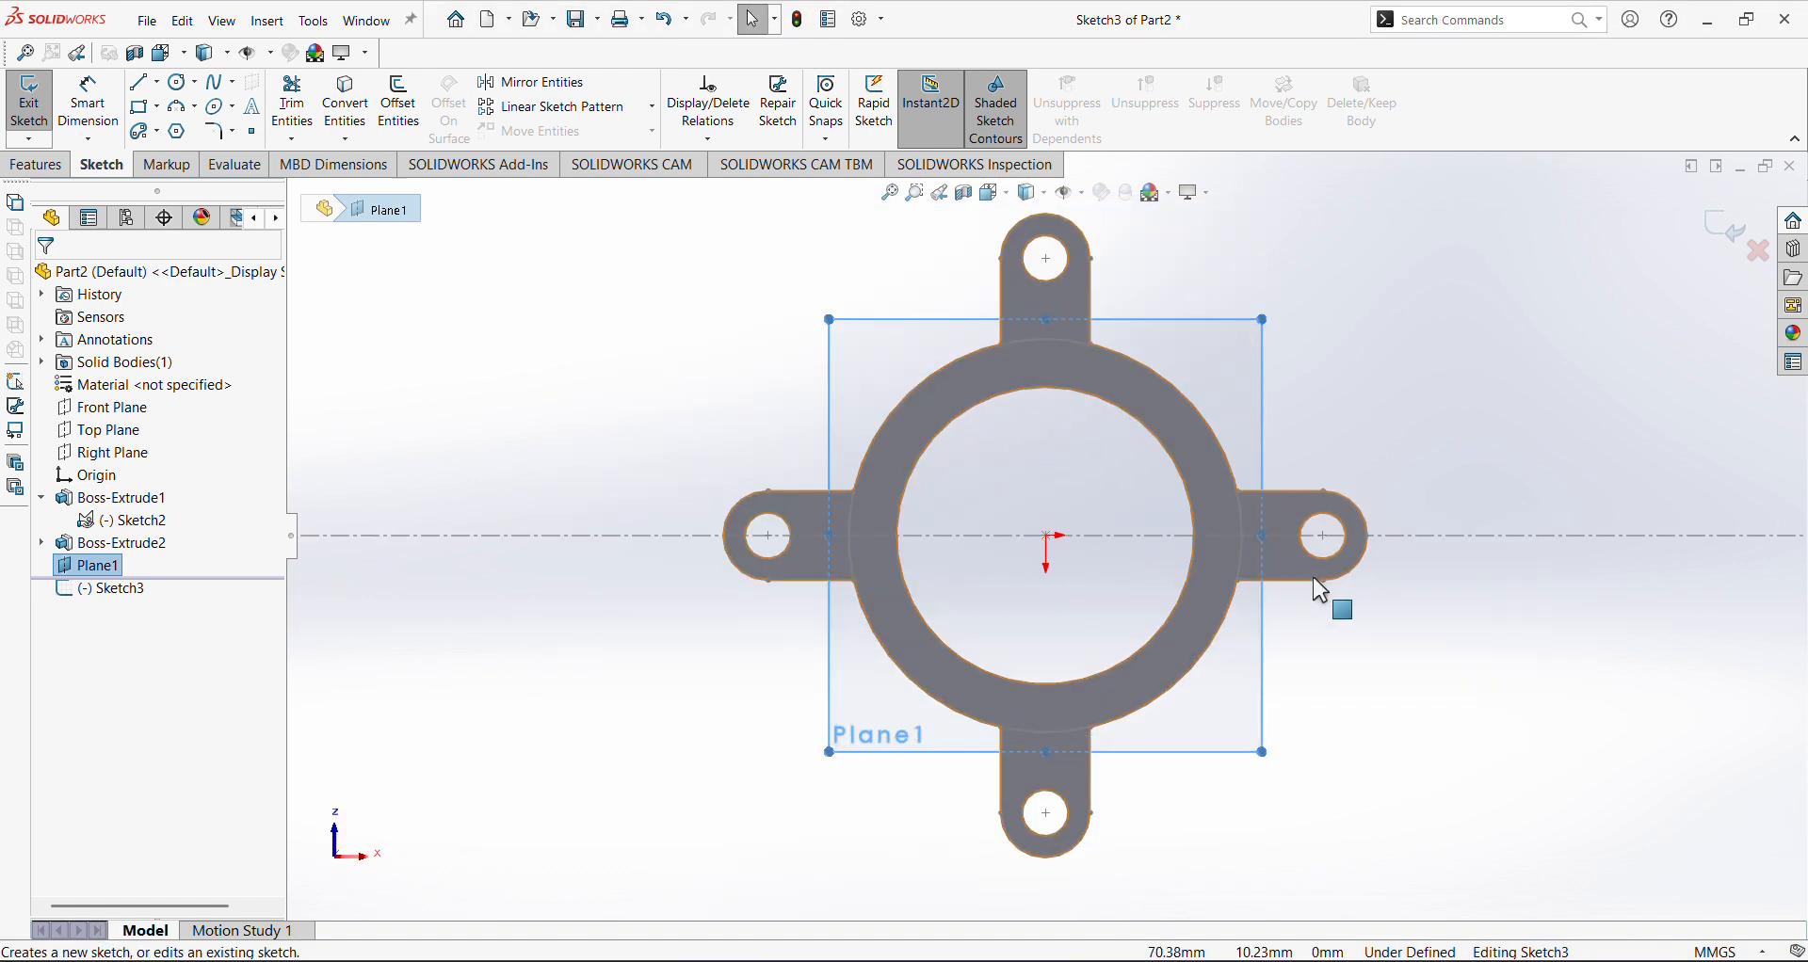
pyautogui.press('space')
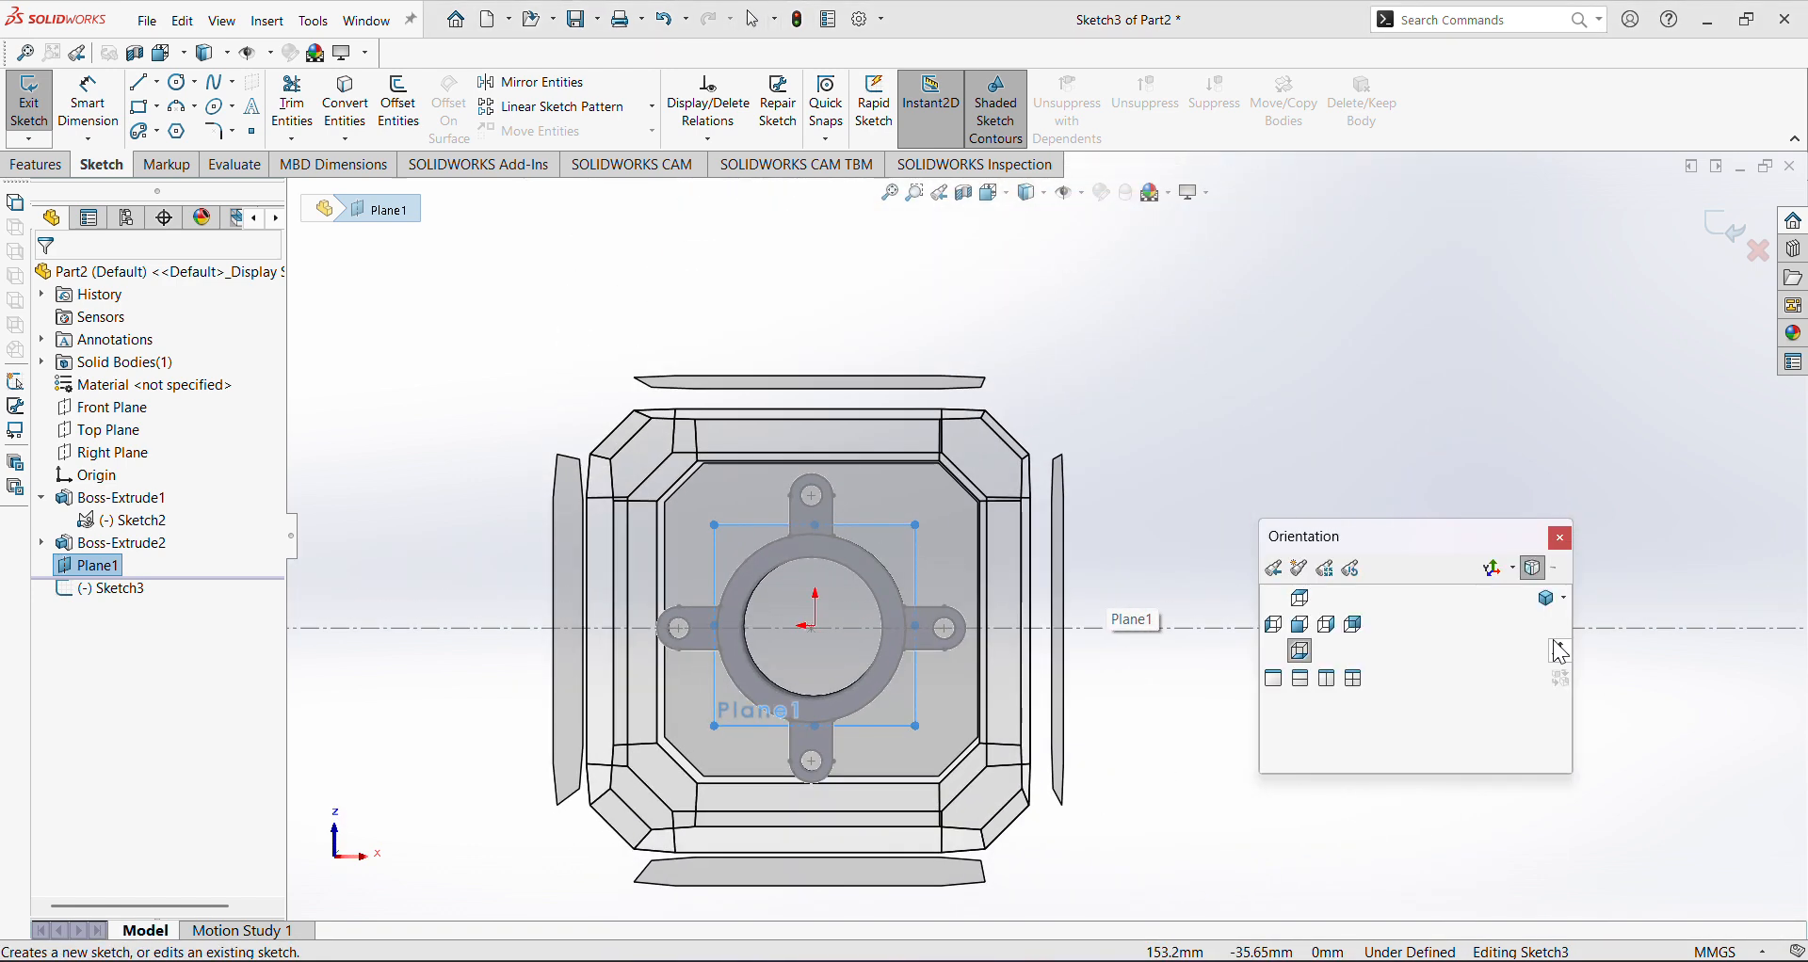
pyautogui.click(1555, 647)
pyautogui.scroll(-2, 1064, 527)
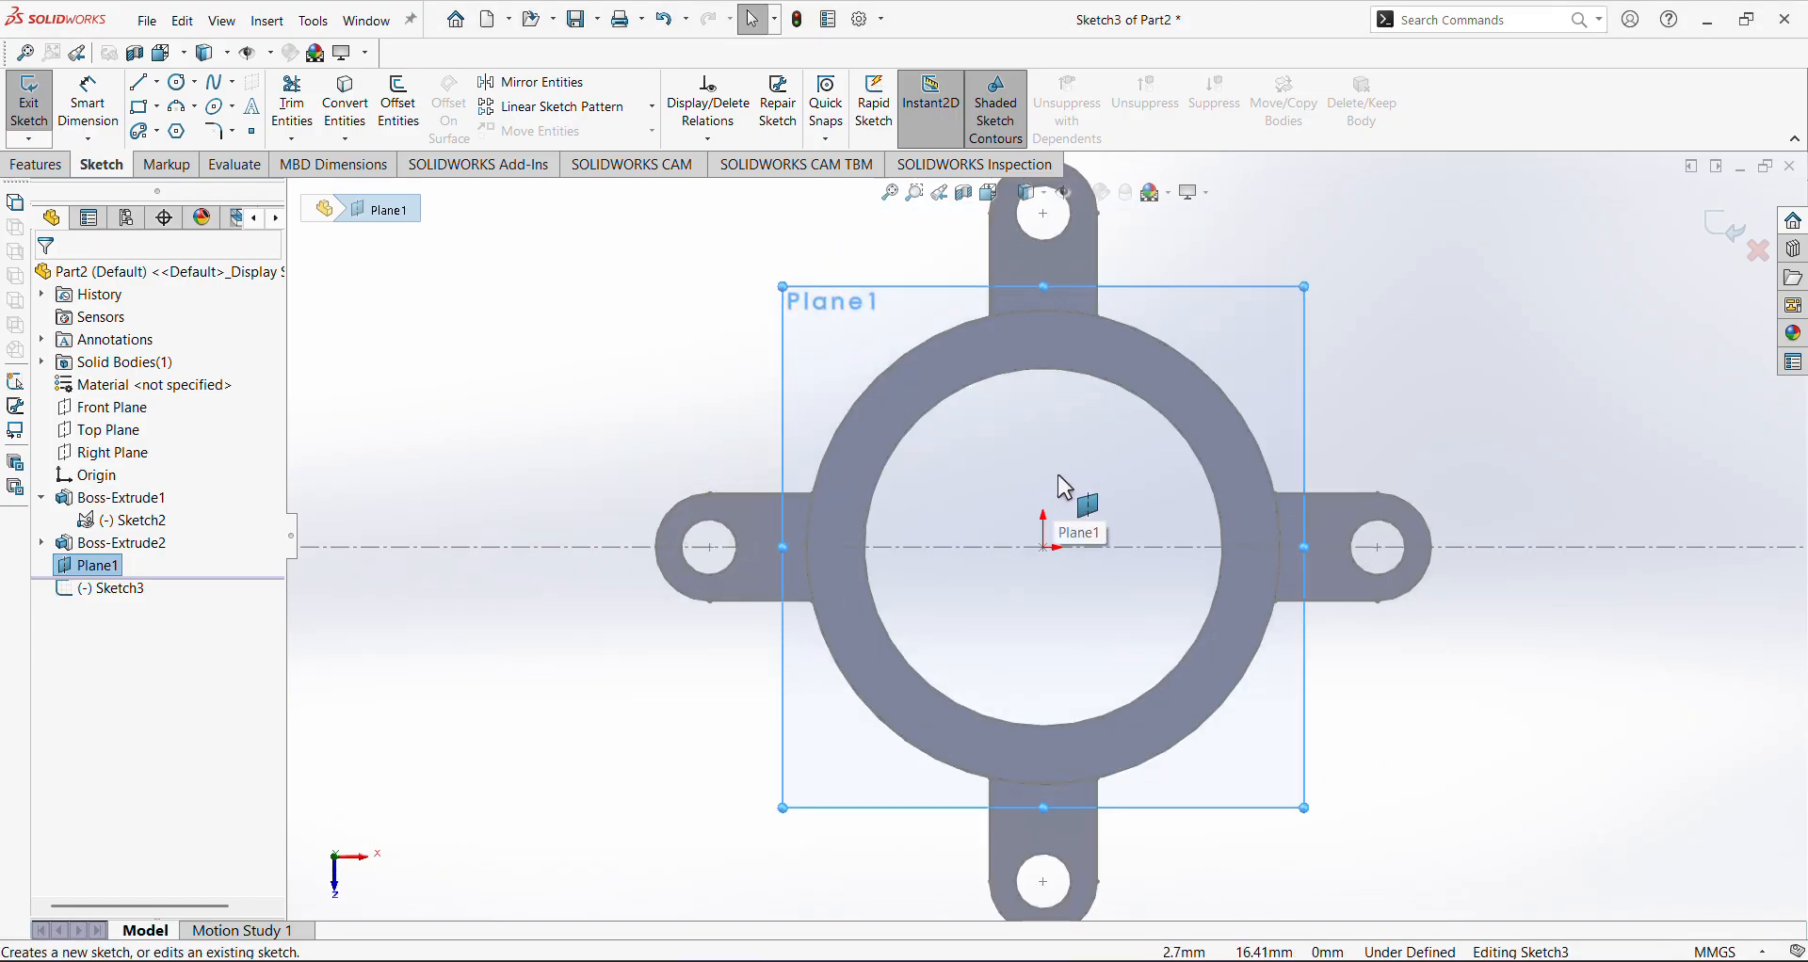
pyautogui.scroll(3, 1045, 516)
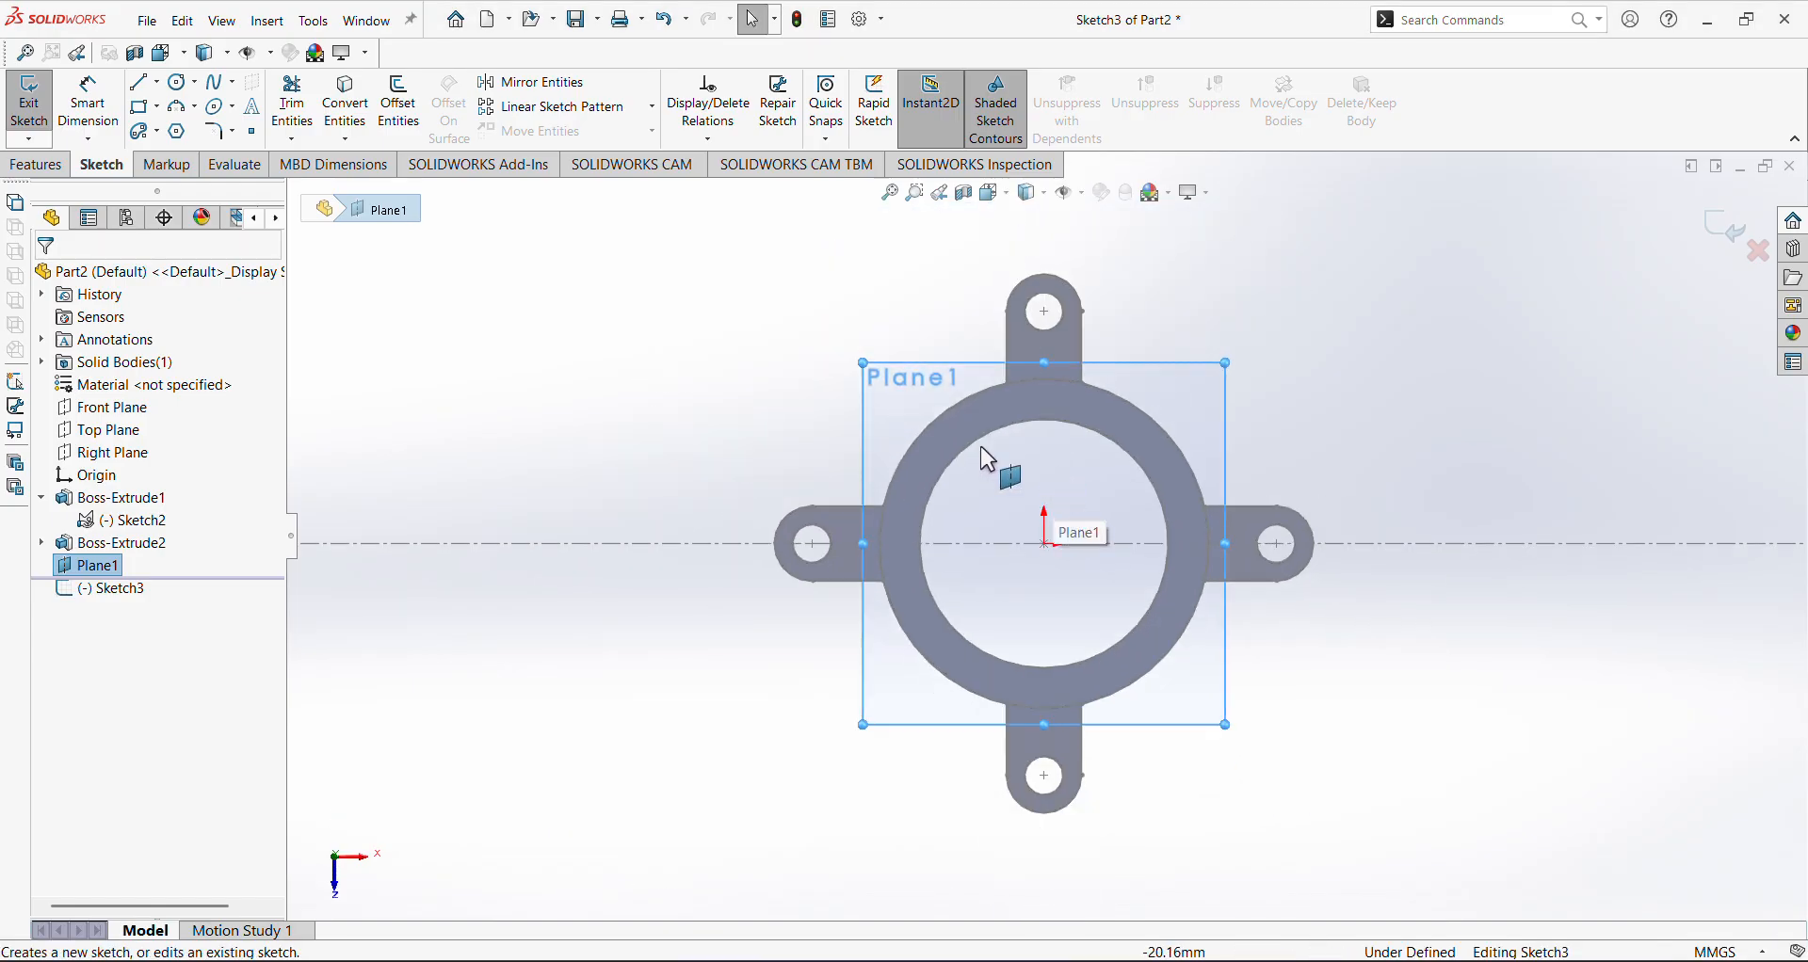
# Start Convert Entities and pick the upper lug's end arc, hole circle and both side lines
pyautogui.click(345, 109)
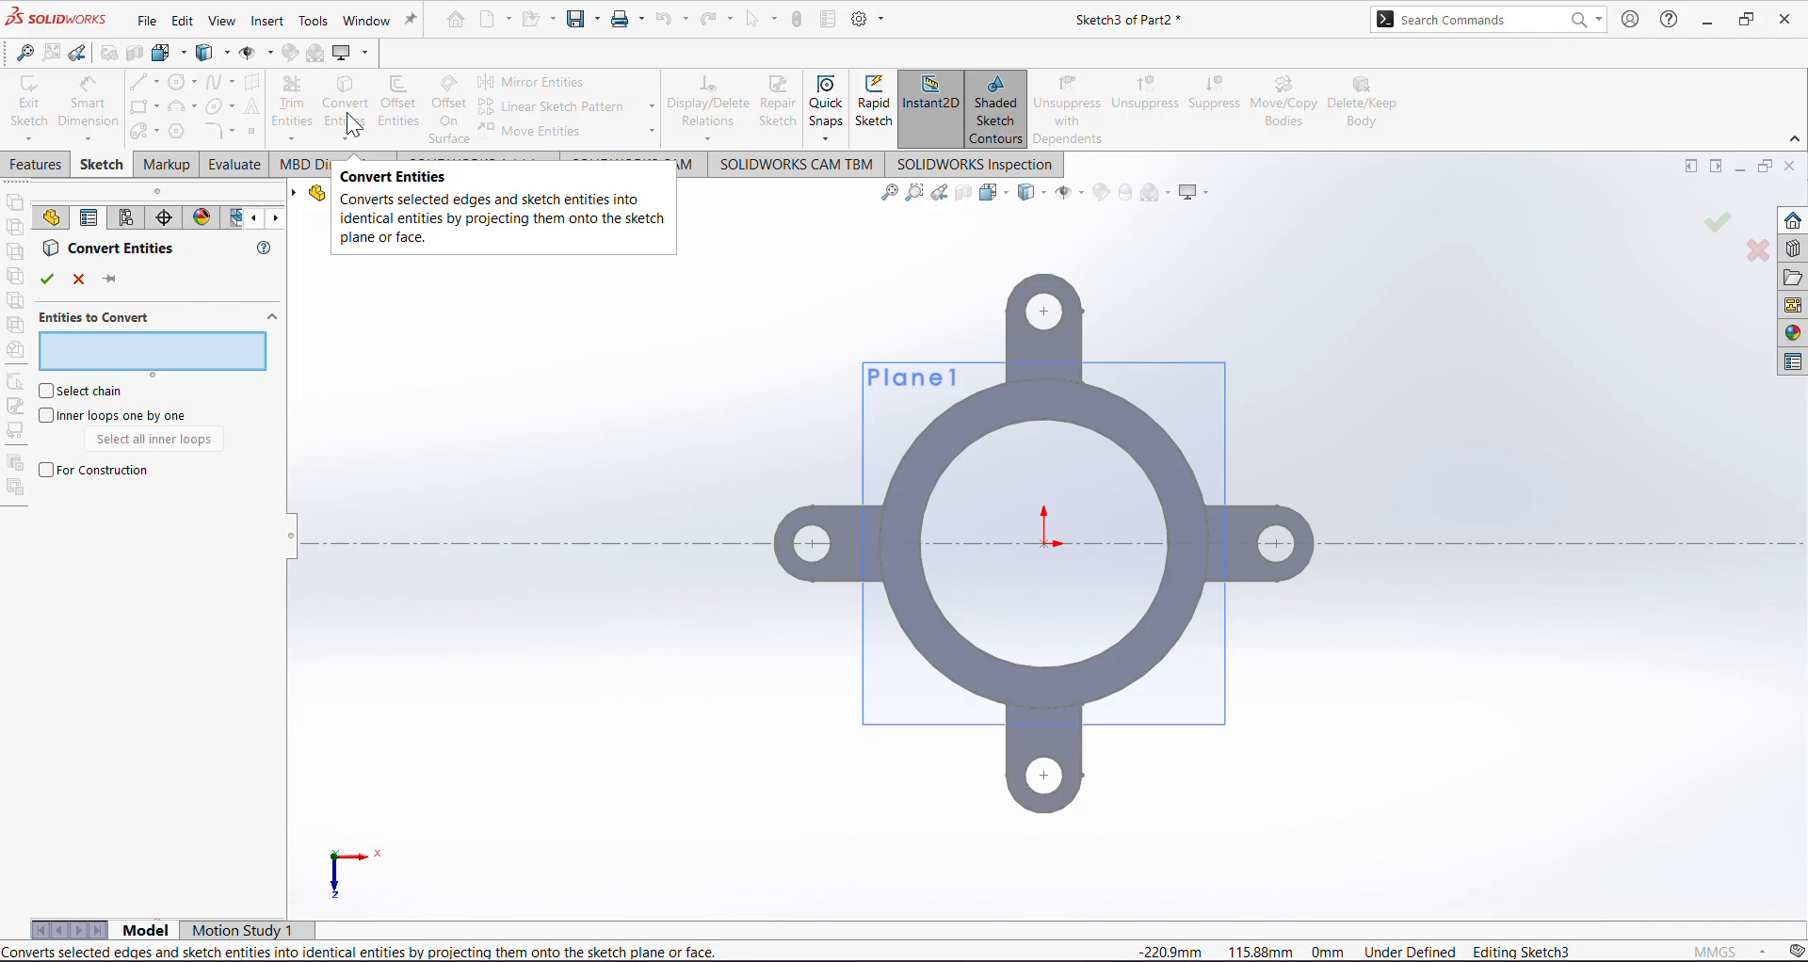
pyautogui.click(1060, 292)
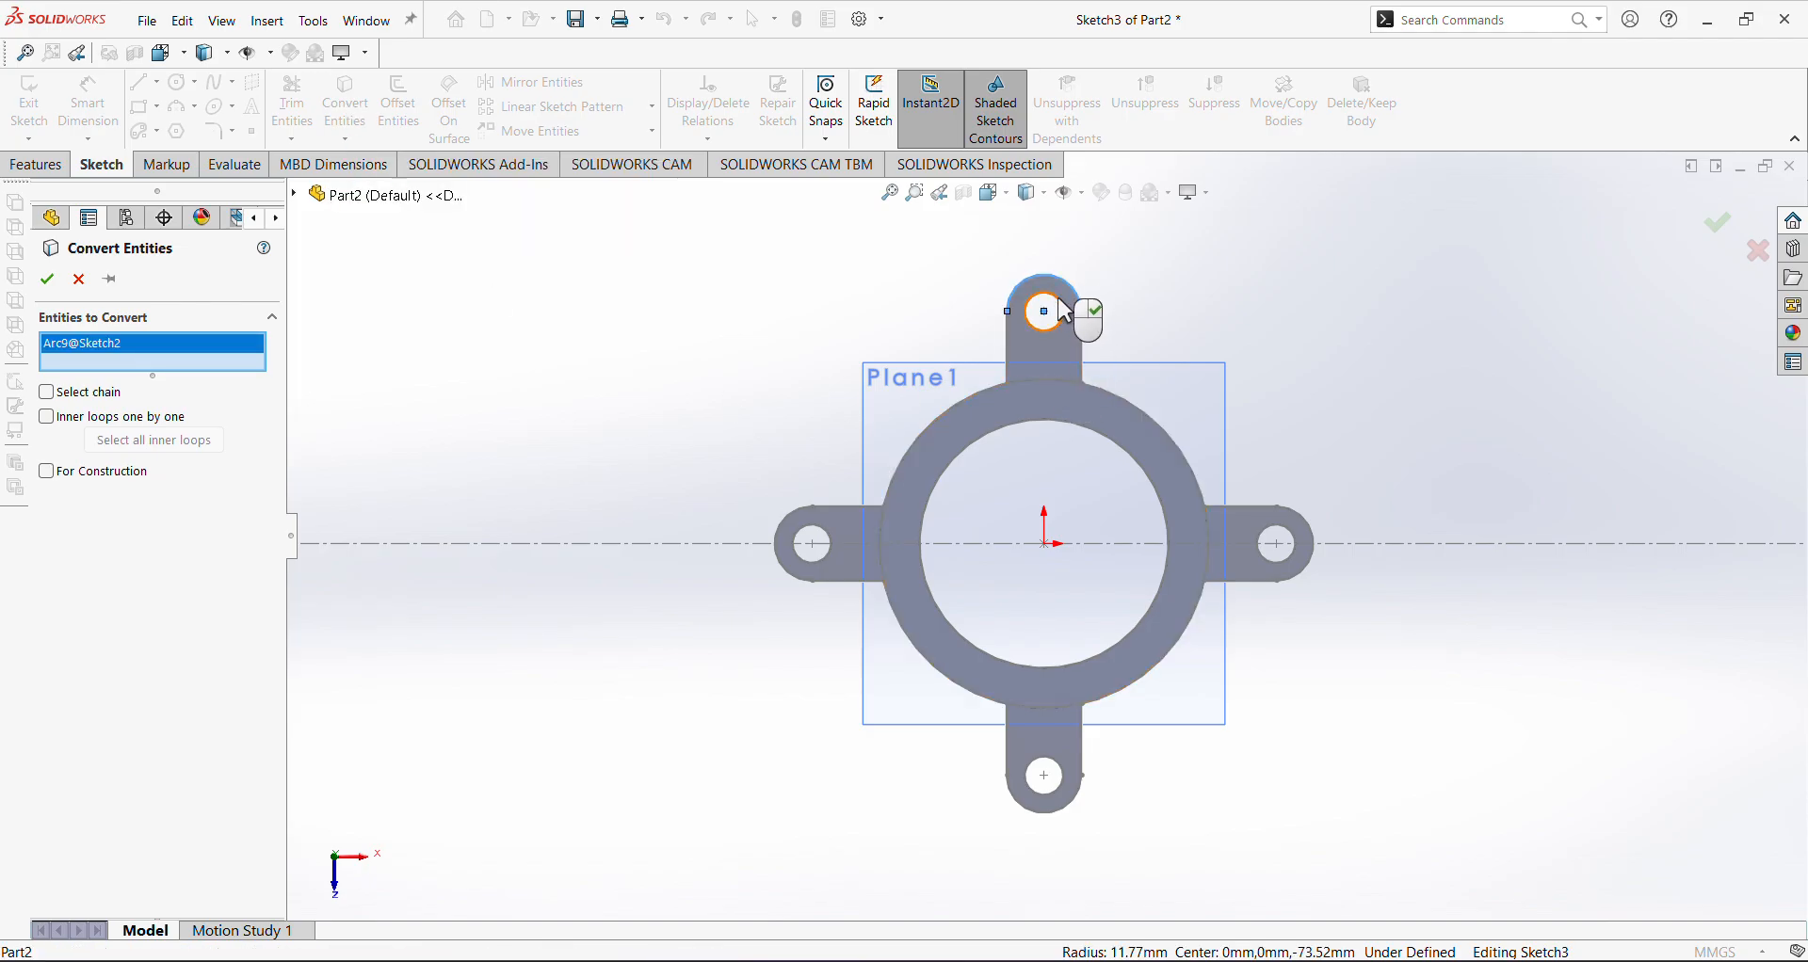
pyautogui.click(1060, 305)
pyautogui.click(1012, 357)
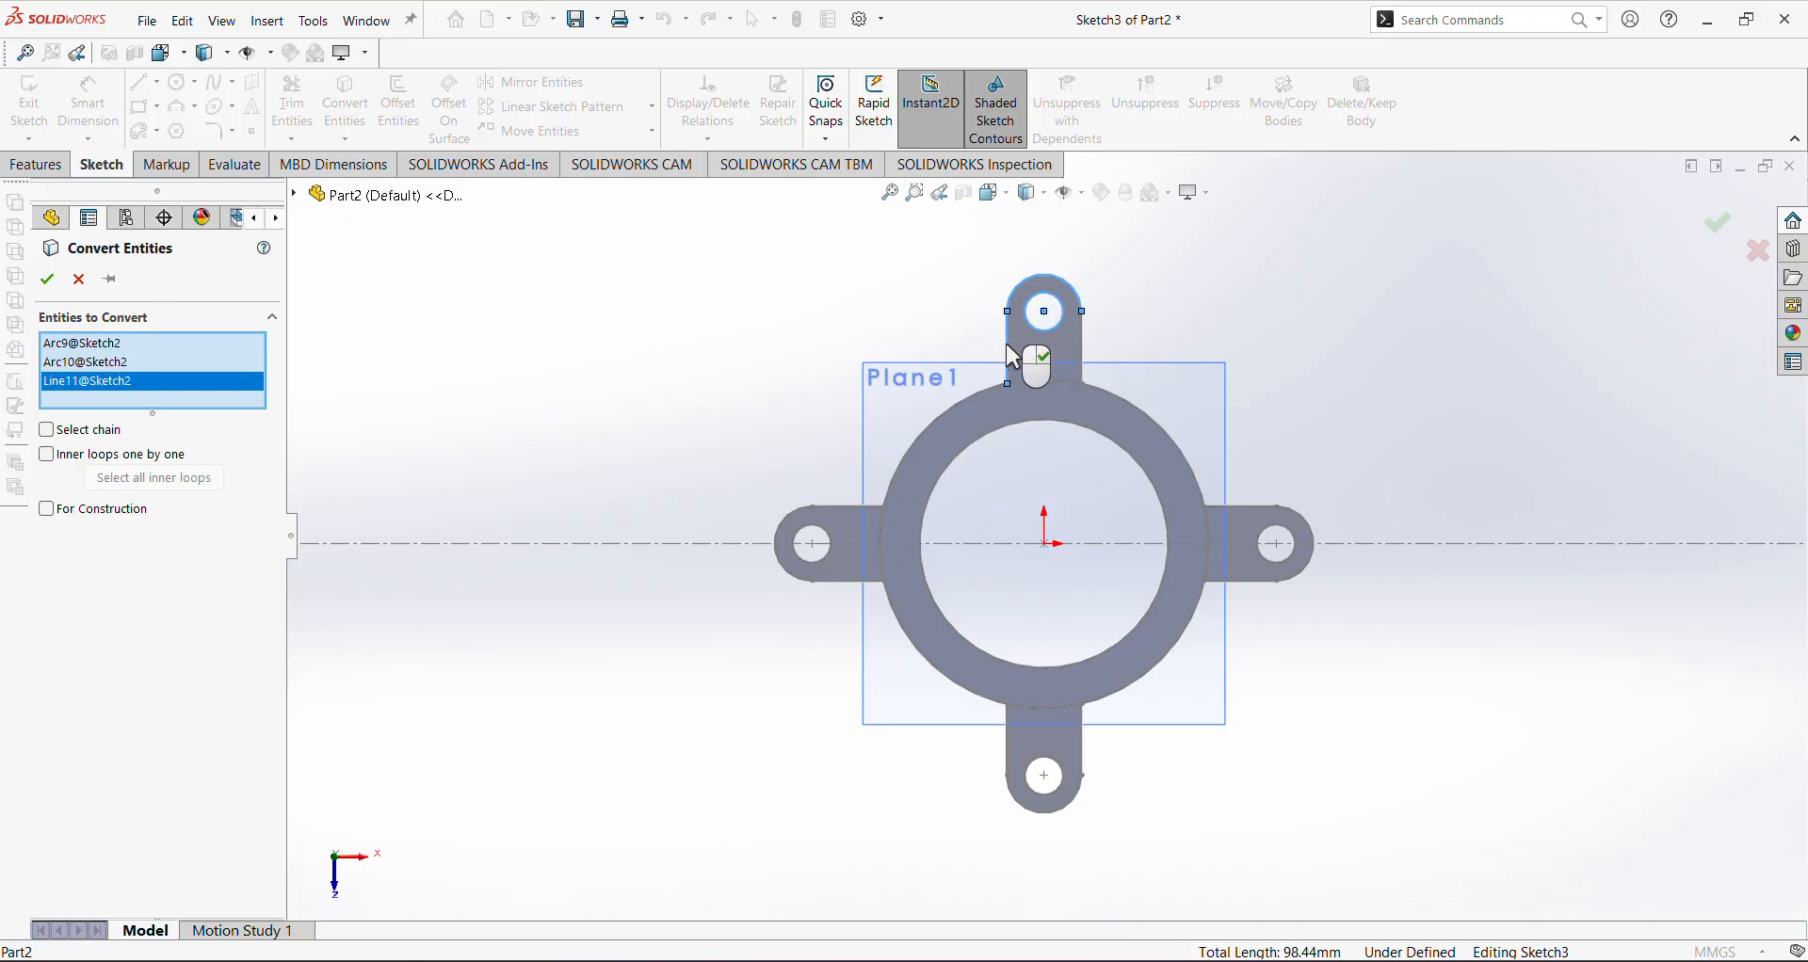
pyautogui.click(1085, 356)
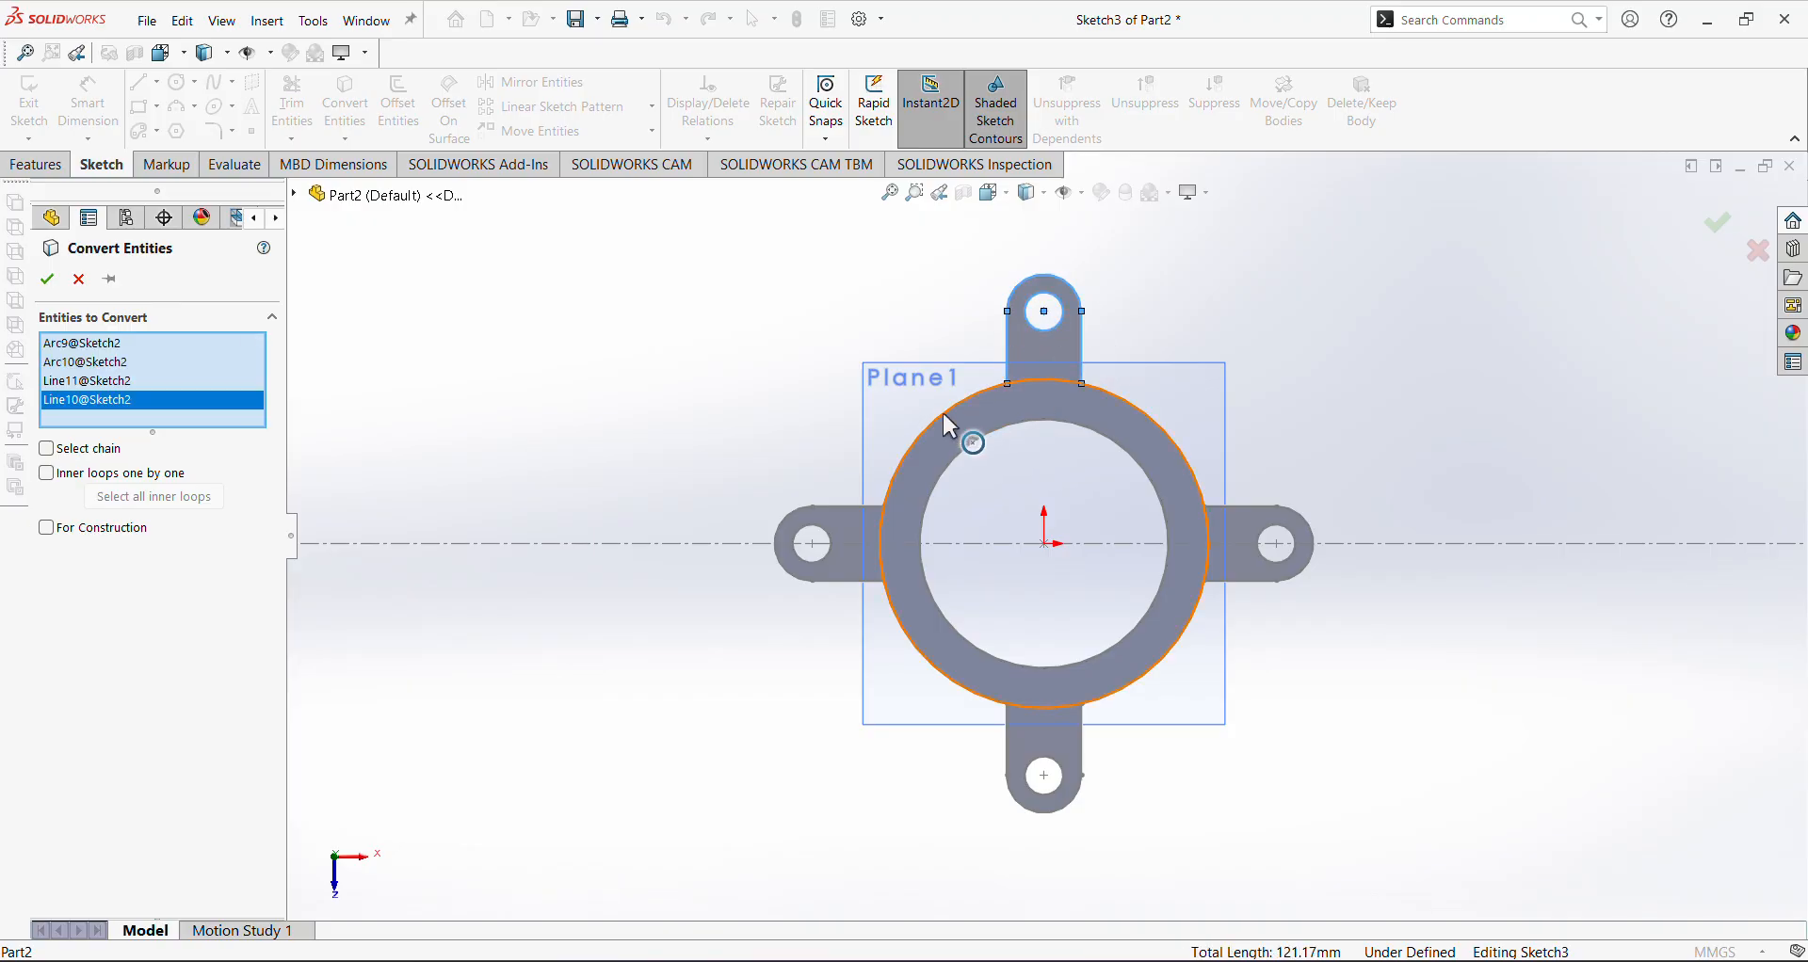
# Add the left lug's end arc and both side lines, plus the lower lug's left side line, to the entities to convert
pyautogui.click(833, 509)
pyautogui.click(780, 532)
pyautogui.click(853, 582)
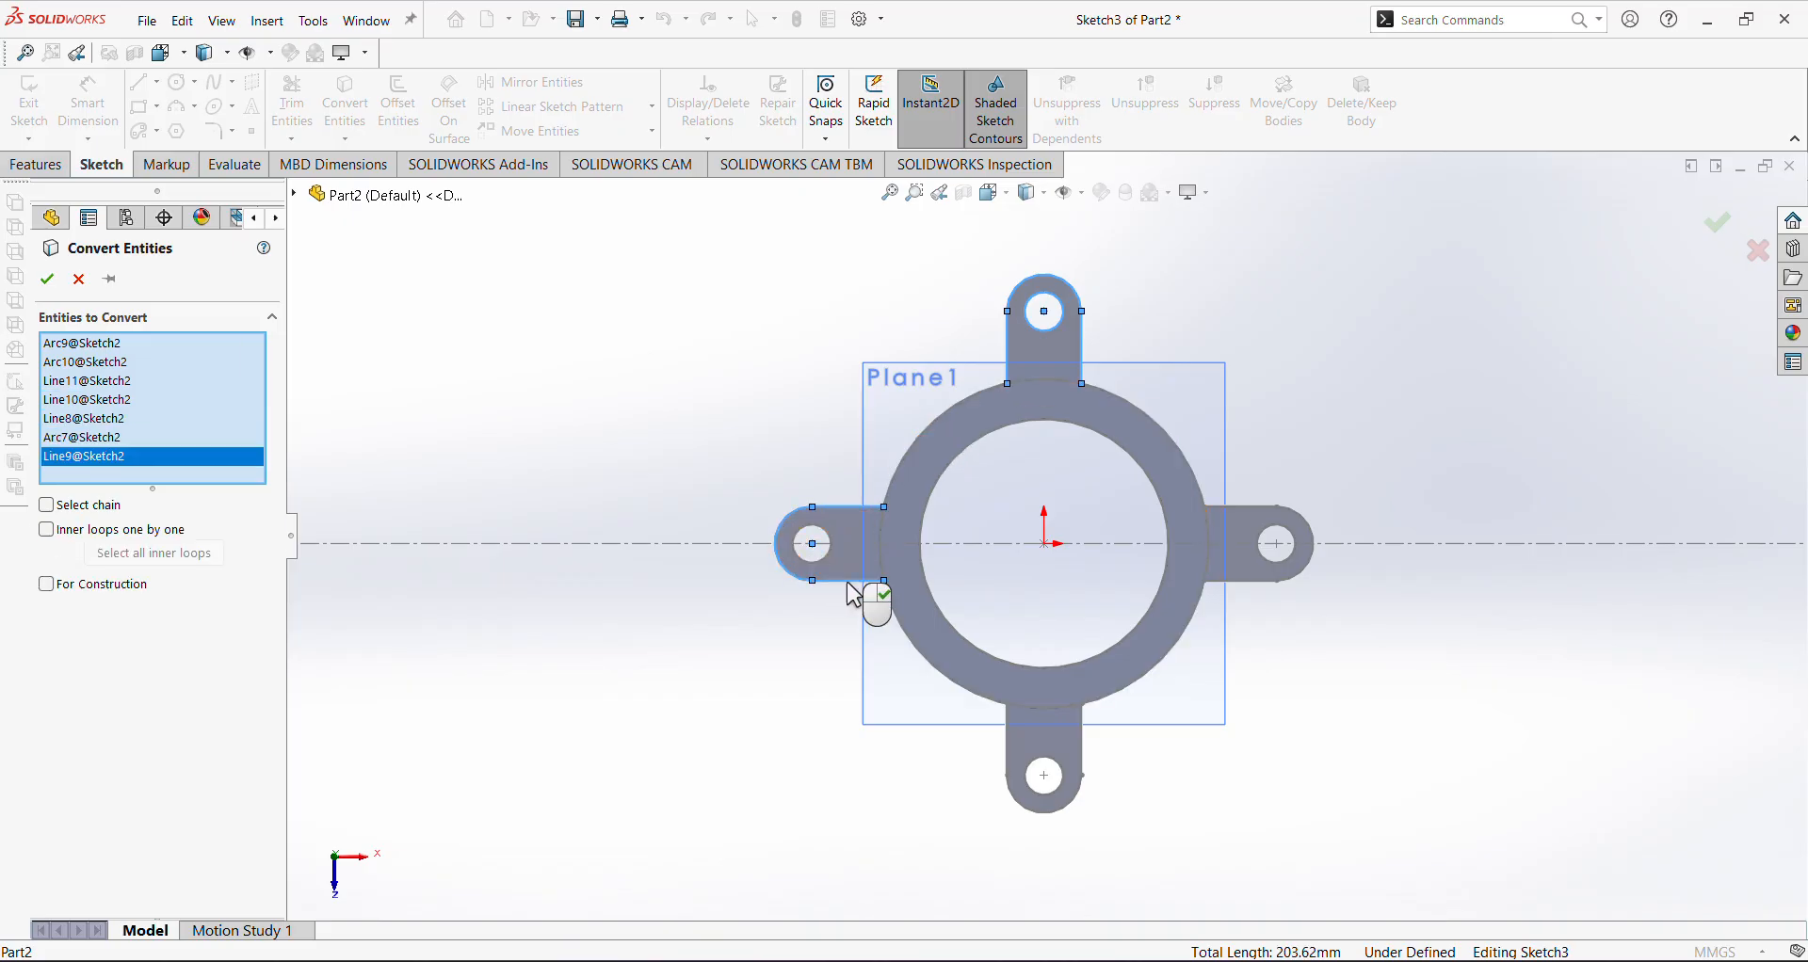
pyautogui.click(1008, 749)
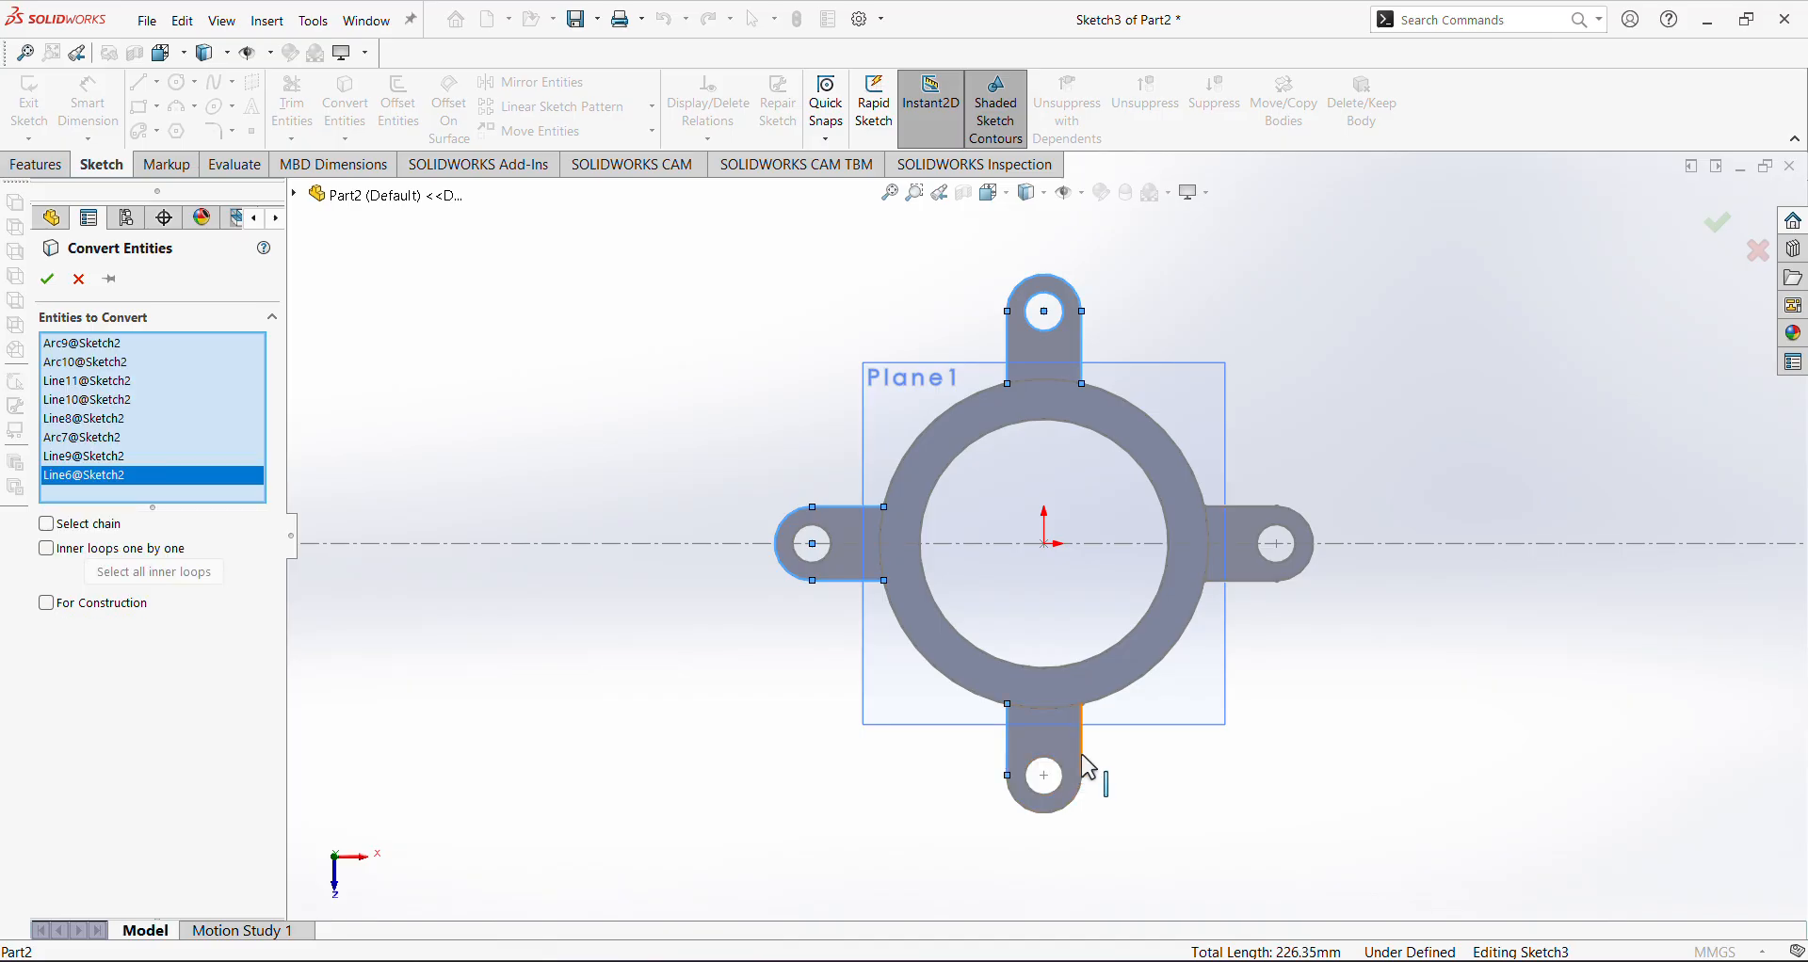
# Convert the remaining lug outlines, two lug holes and both ring circles into the sketch on Plane1, and exit the sketch
pyautogui.click(1083, 760)
pyautogui.click(1065, 806)
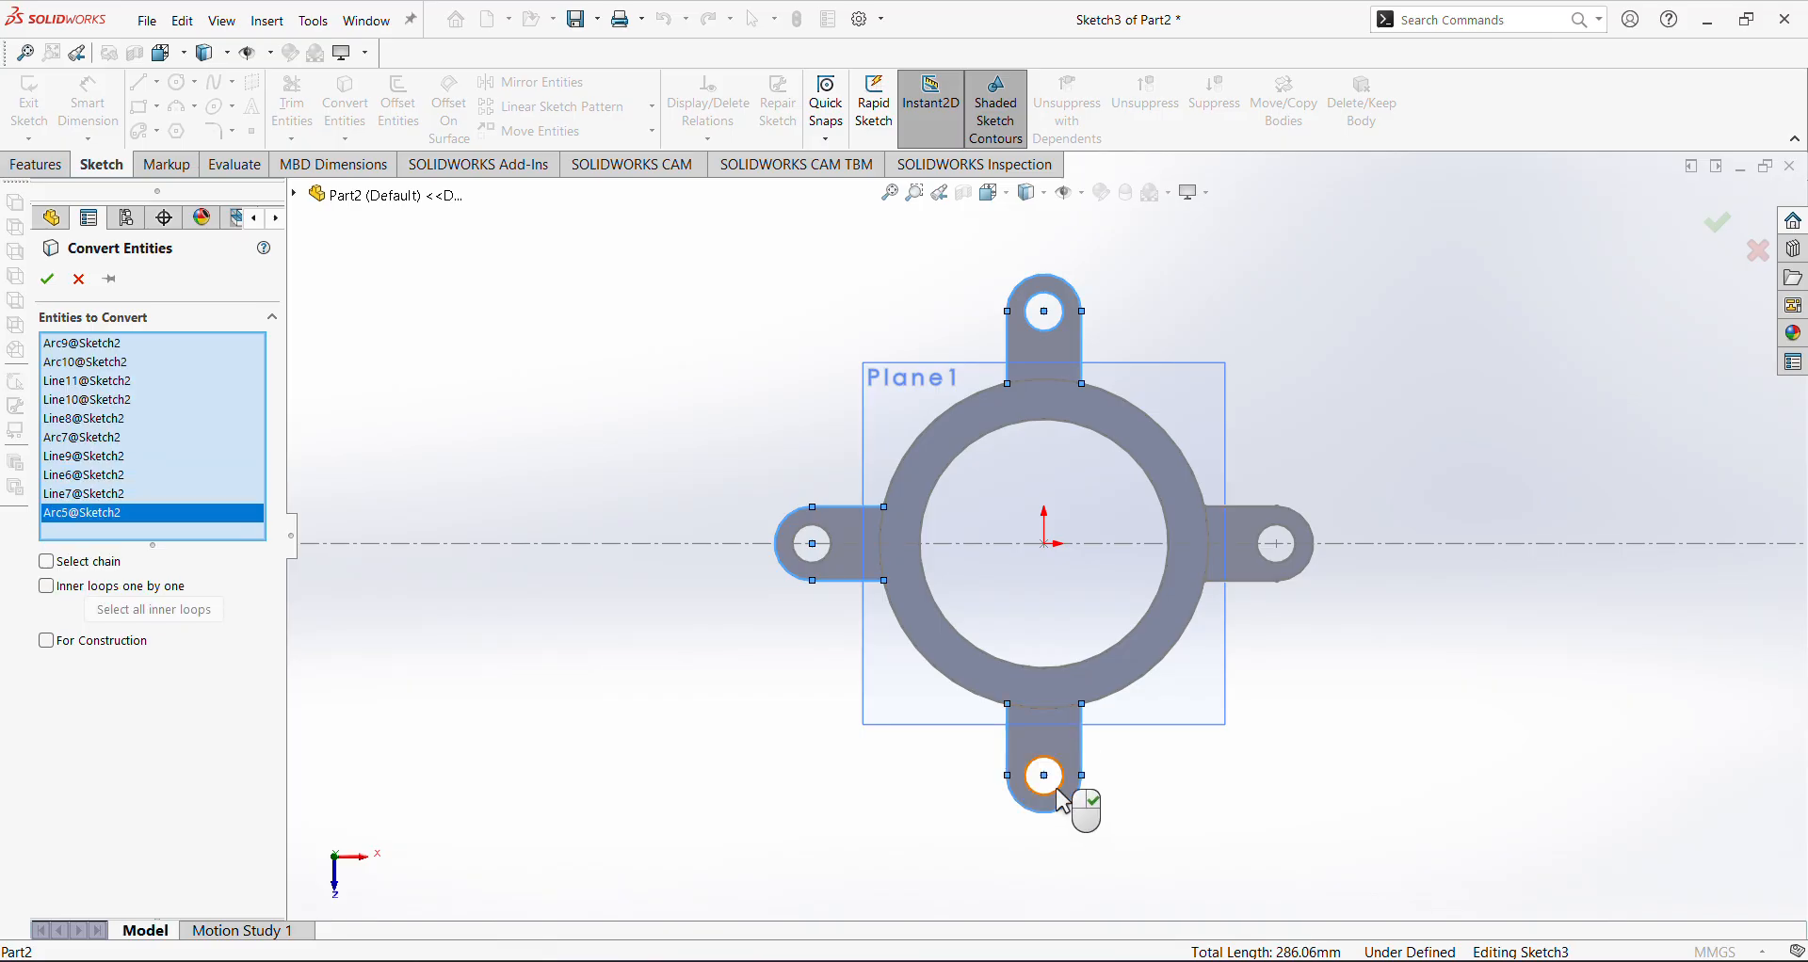
pyautogui.click(1058, 791)
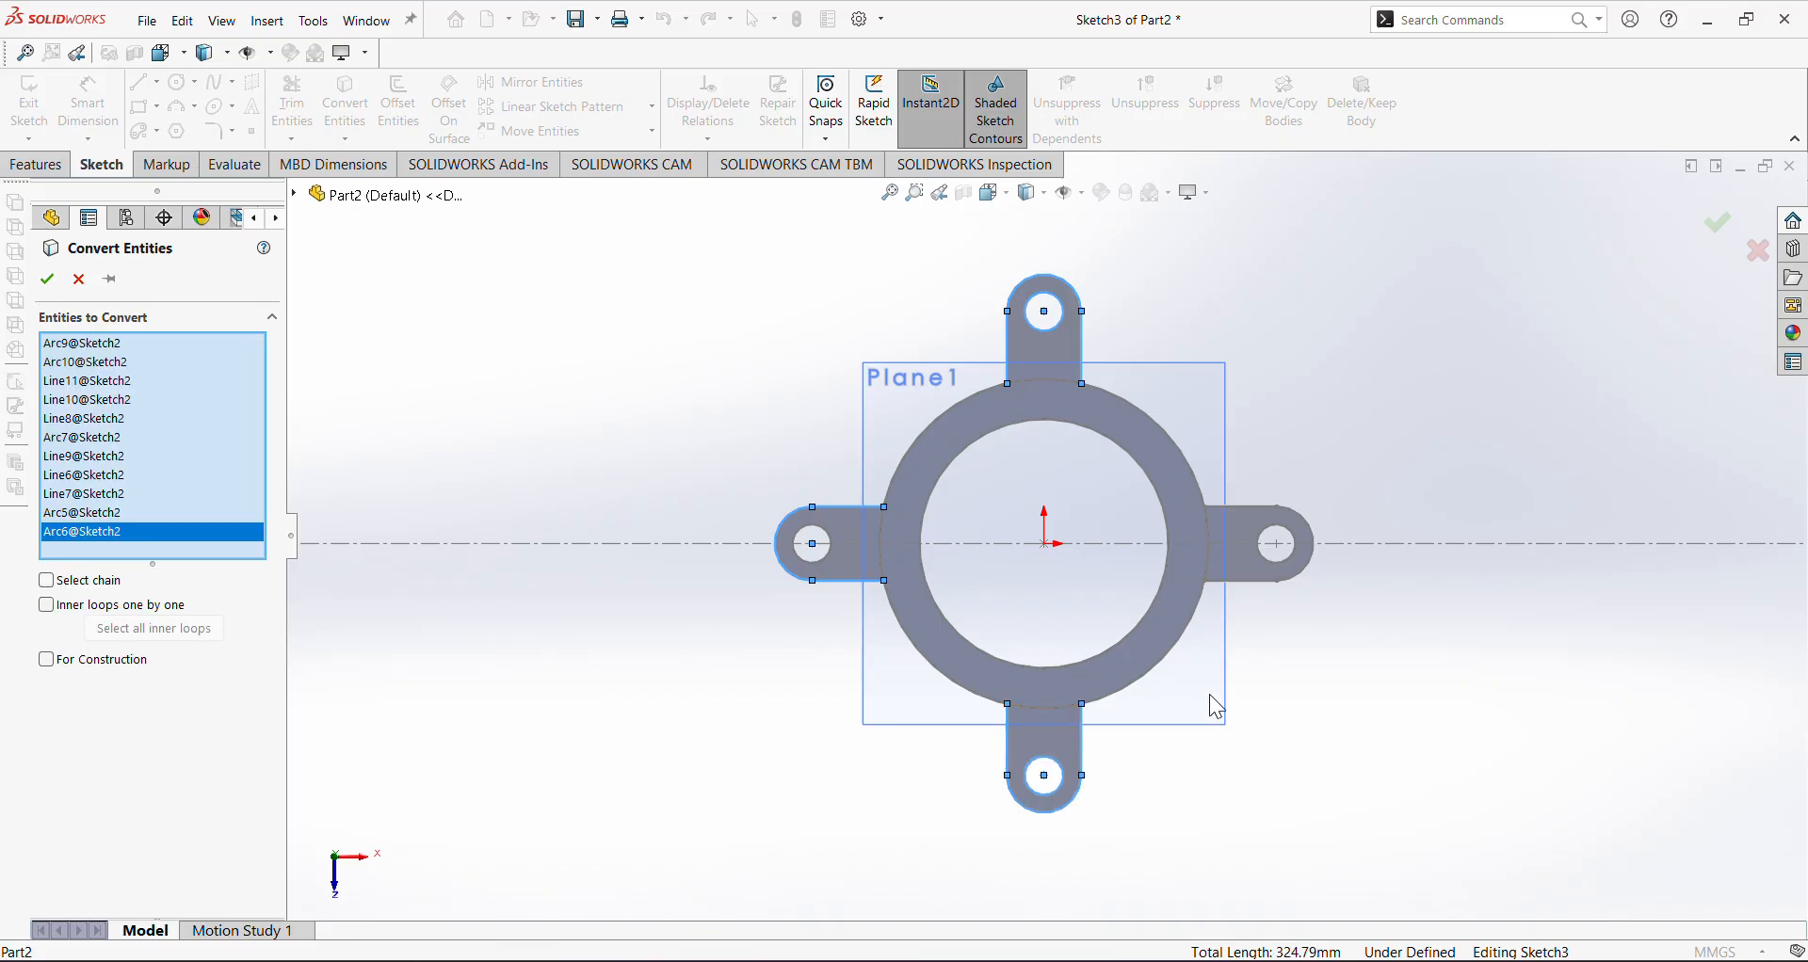
pyautogui.click(1245, 583)
pyautogui.click(1255, 509)
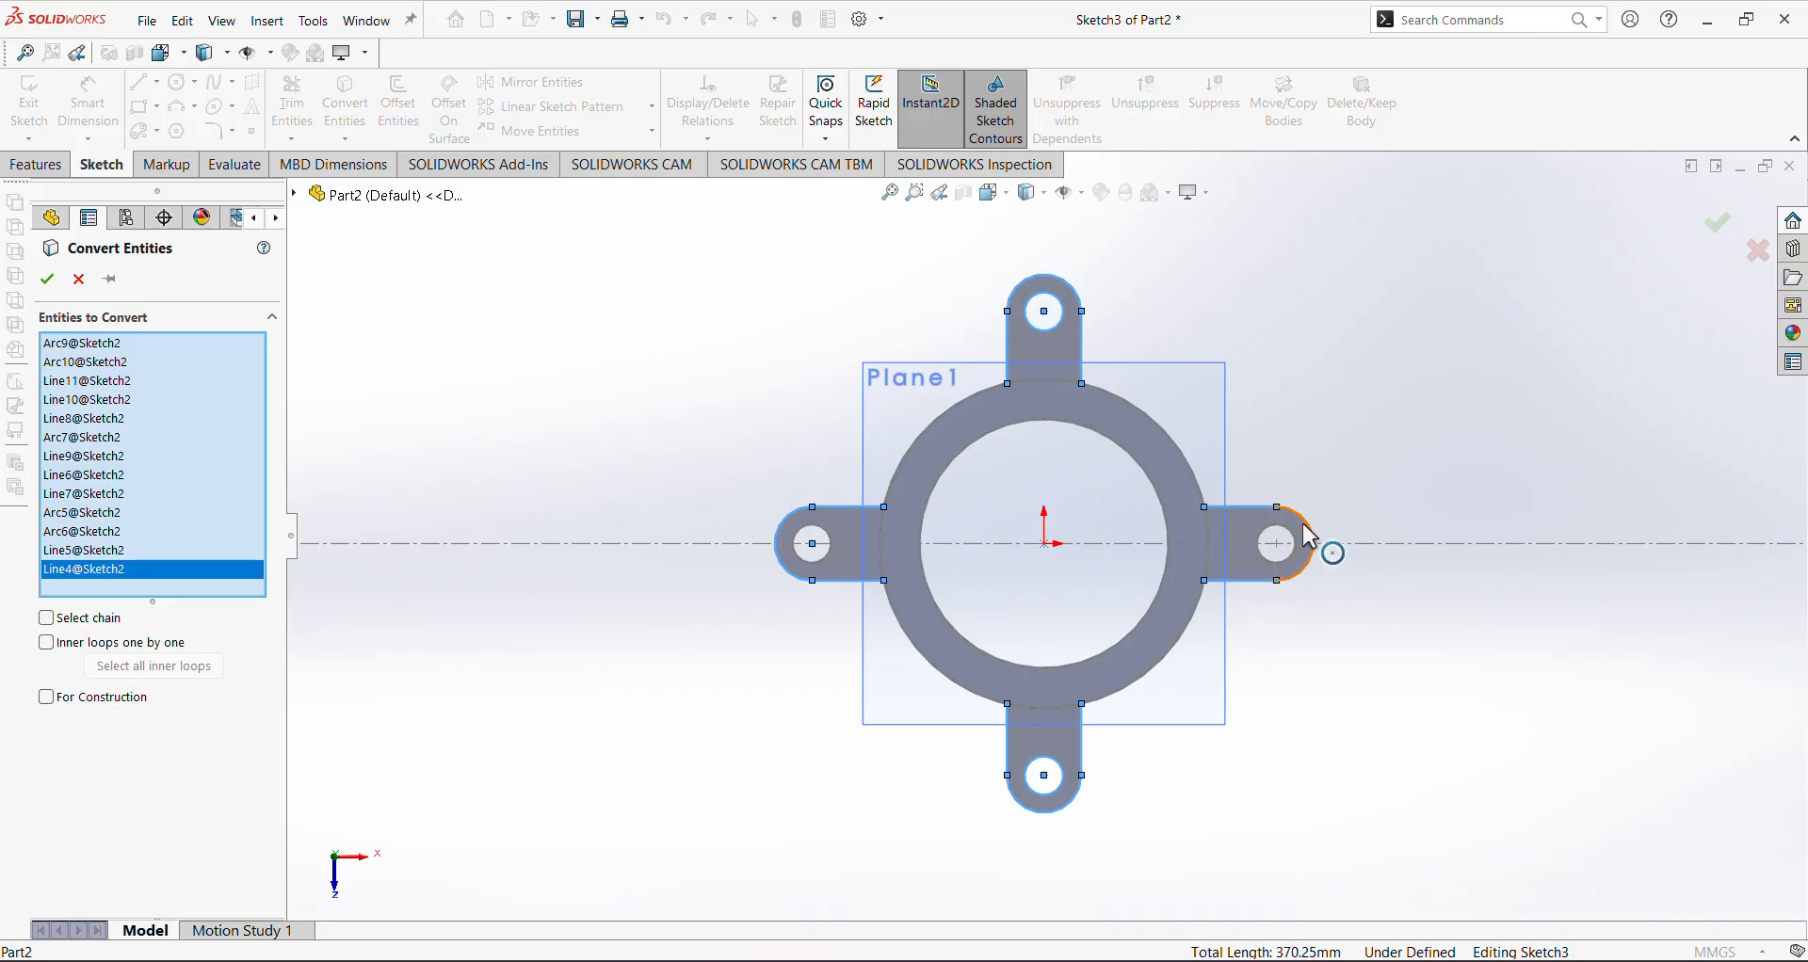
pyautogui.click(1312, 540)
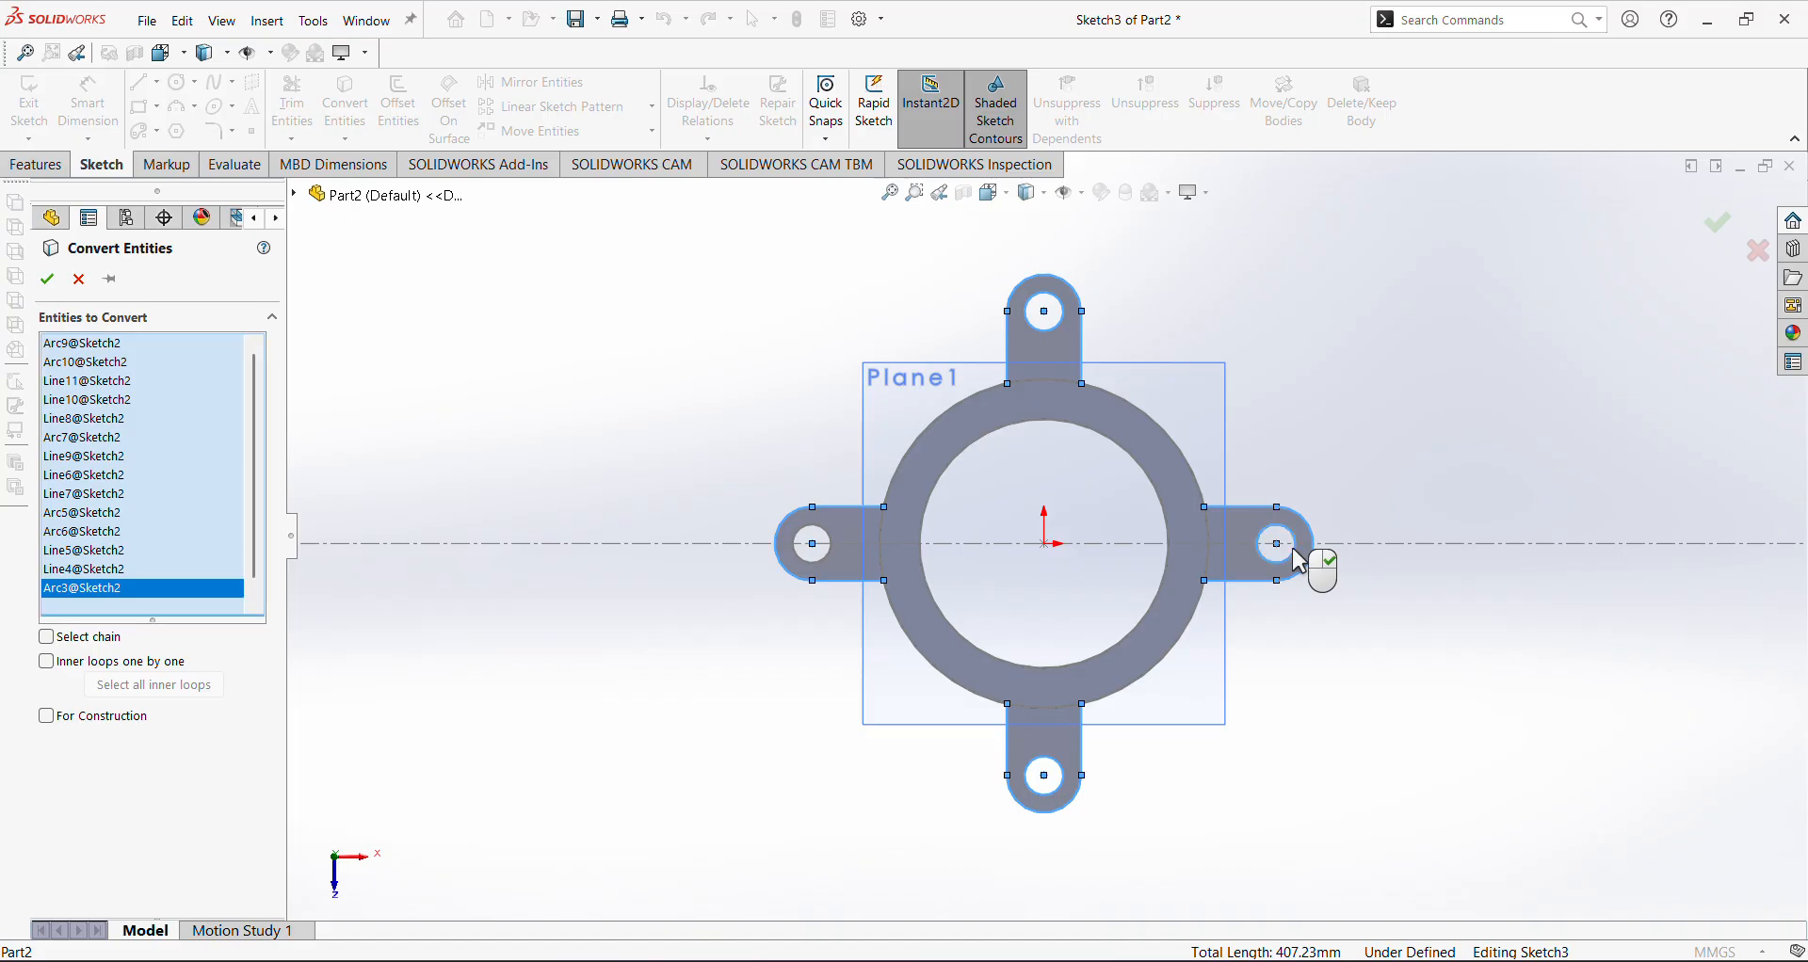
pyautogui.click(1265, 556)
pyautogui.click(1215, 558)
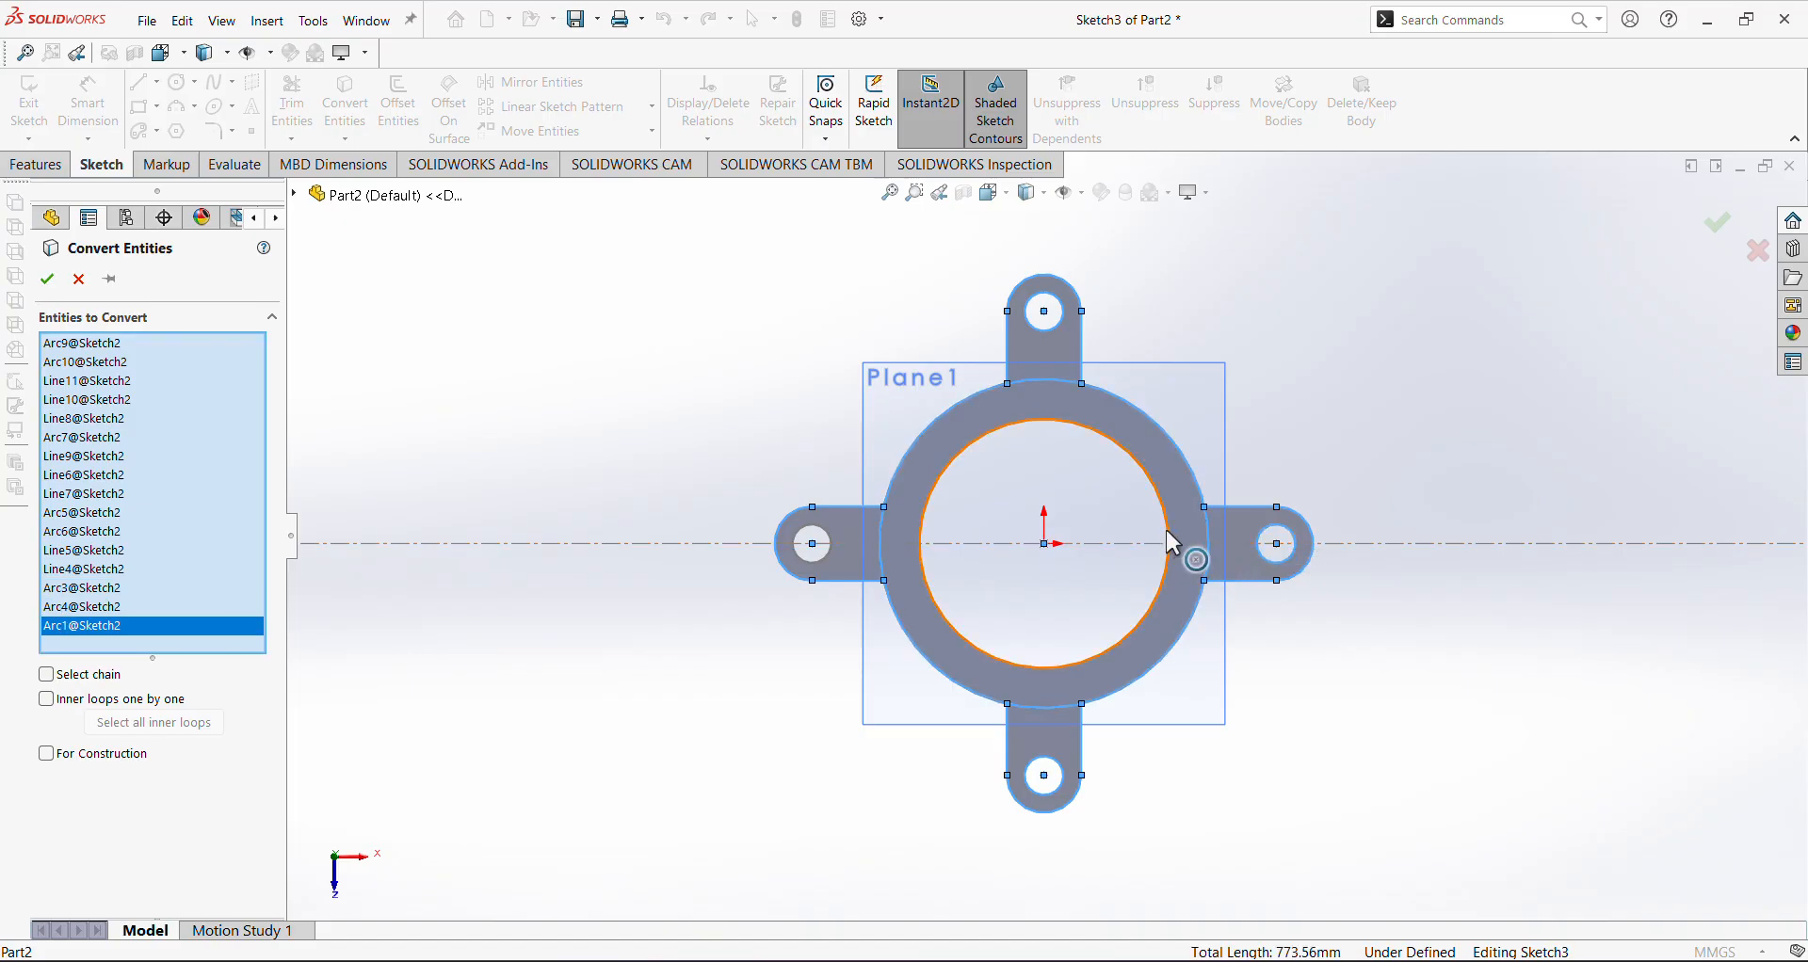
pyautogui.click(1170, 544)
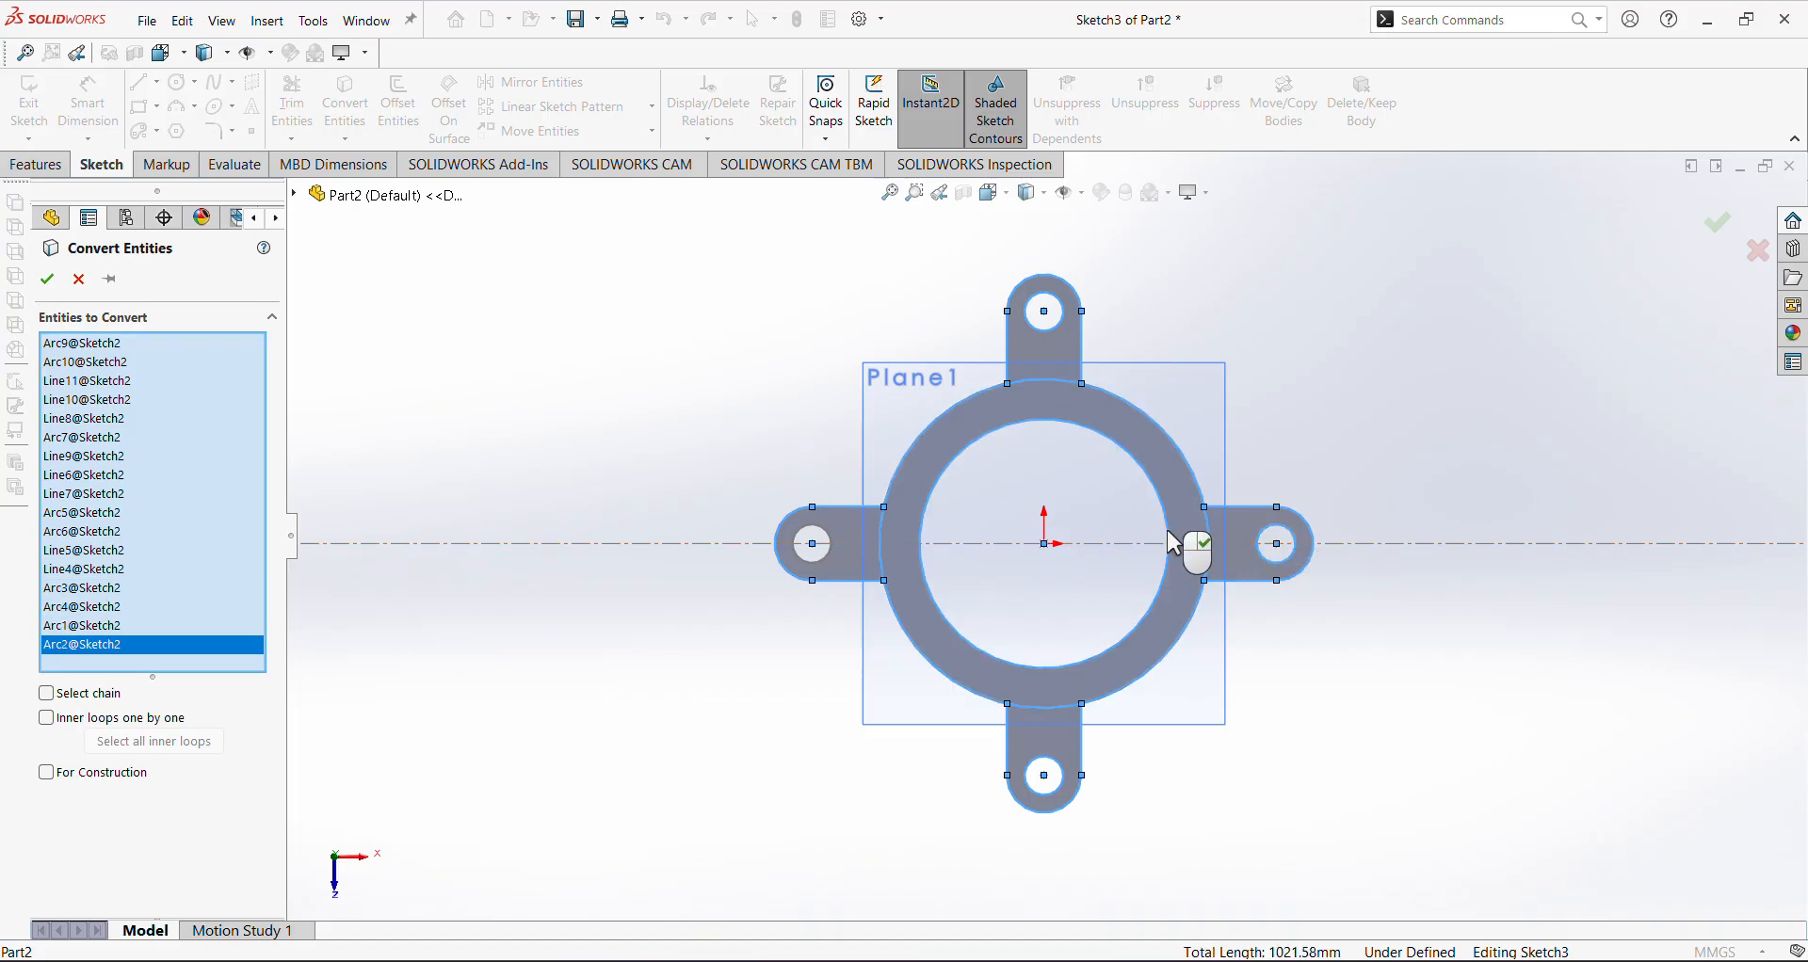
pyautogui.click(49, 280)
pyautogui.moveTo(668, 644)
pyautogui.mouseDown(button='middle')
pyautogui.moveTo(694, 631)
pyautogui.moveTo(727, 425)
pyautogui.moveTo(625, 282)
pyautogui.moveTo(525, 288)
pyautogui.moveTo(744, 246)
pyautogui.mouseUp(button='middle')
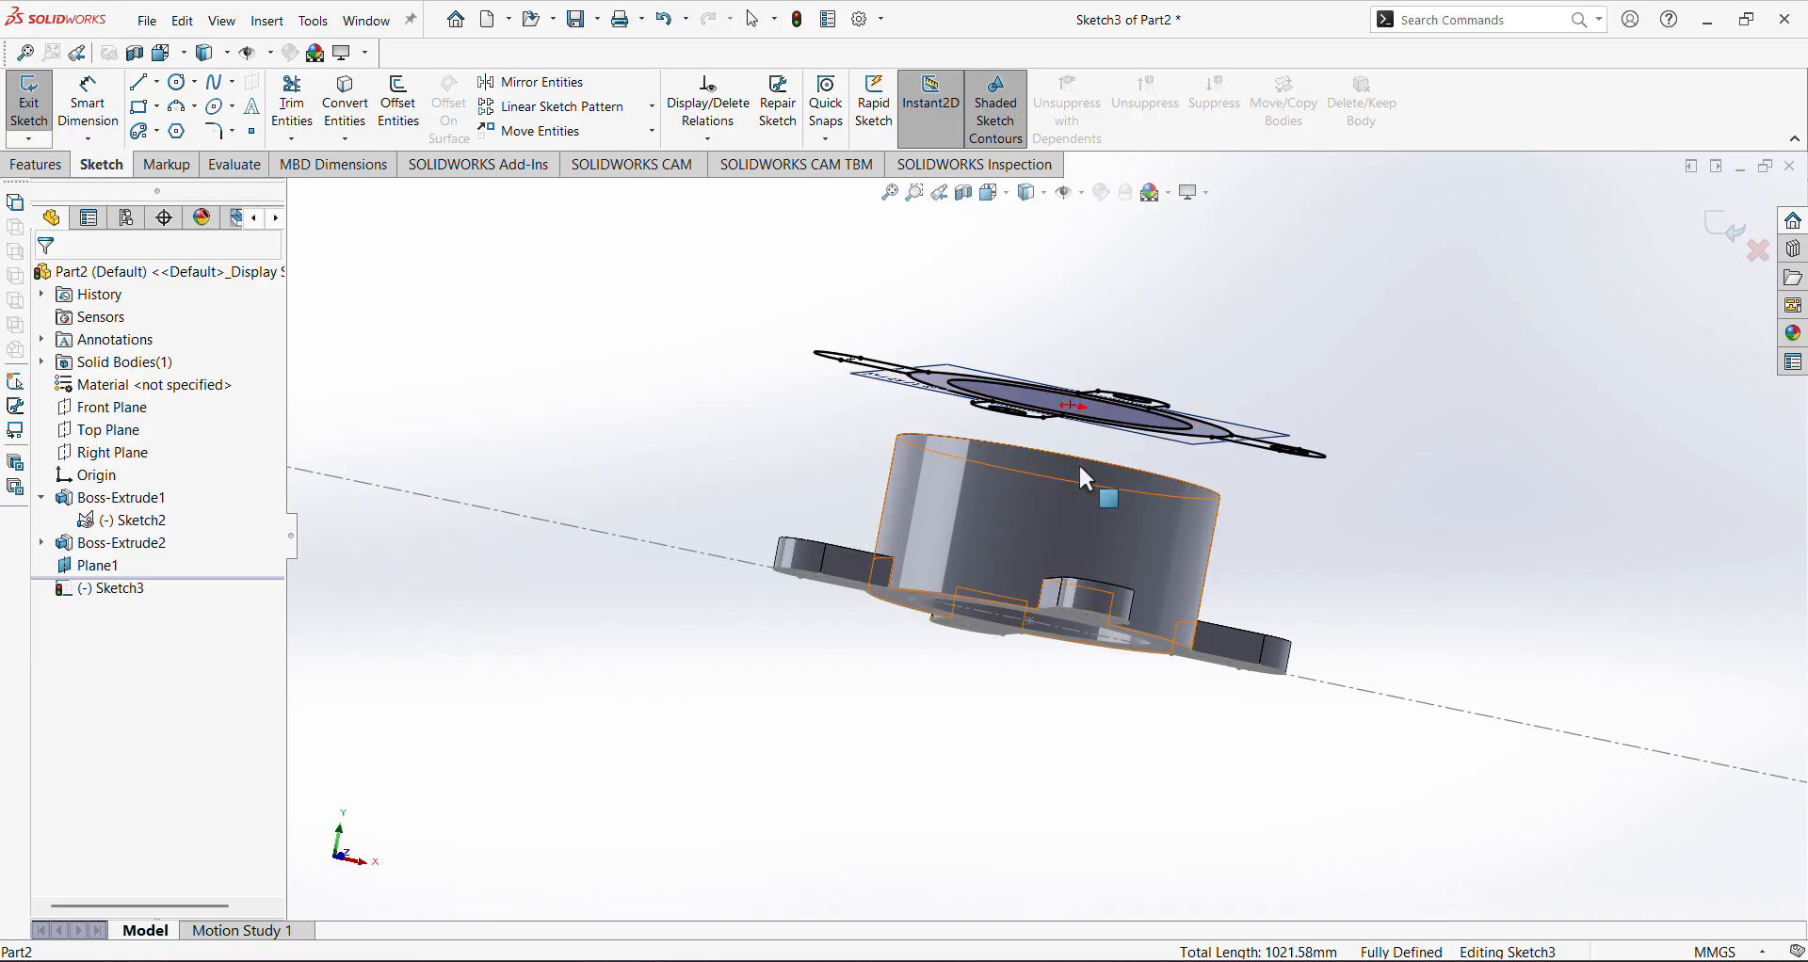
pyautogui.moveTo(1080, 468); pyautogui.dragTo(1434, 468, button='middle')
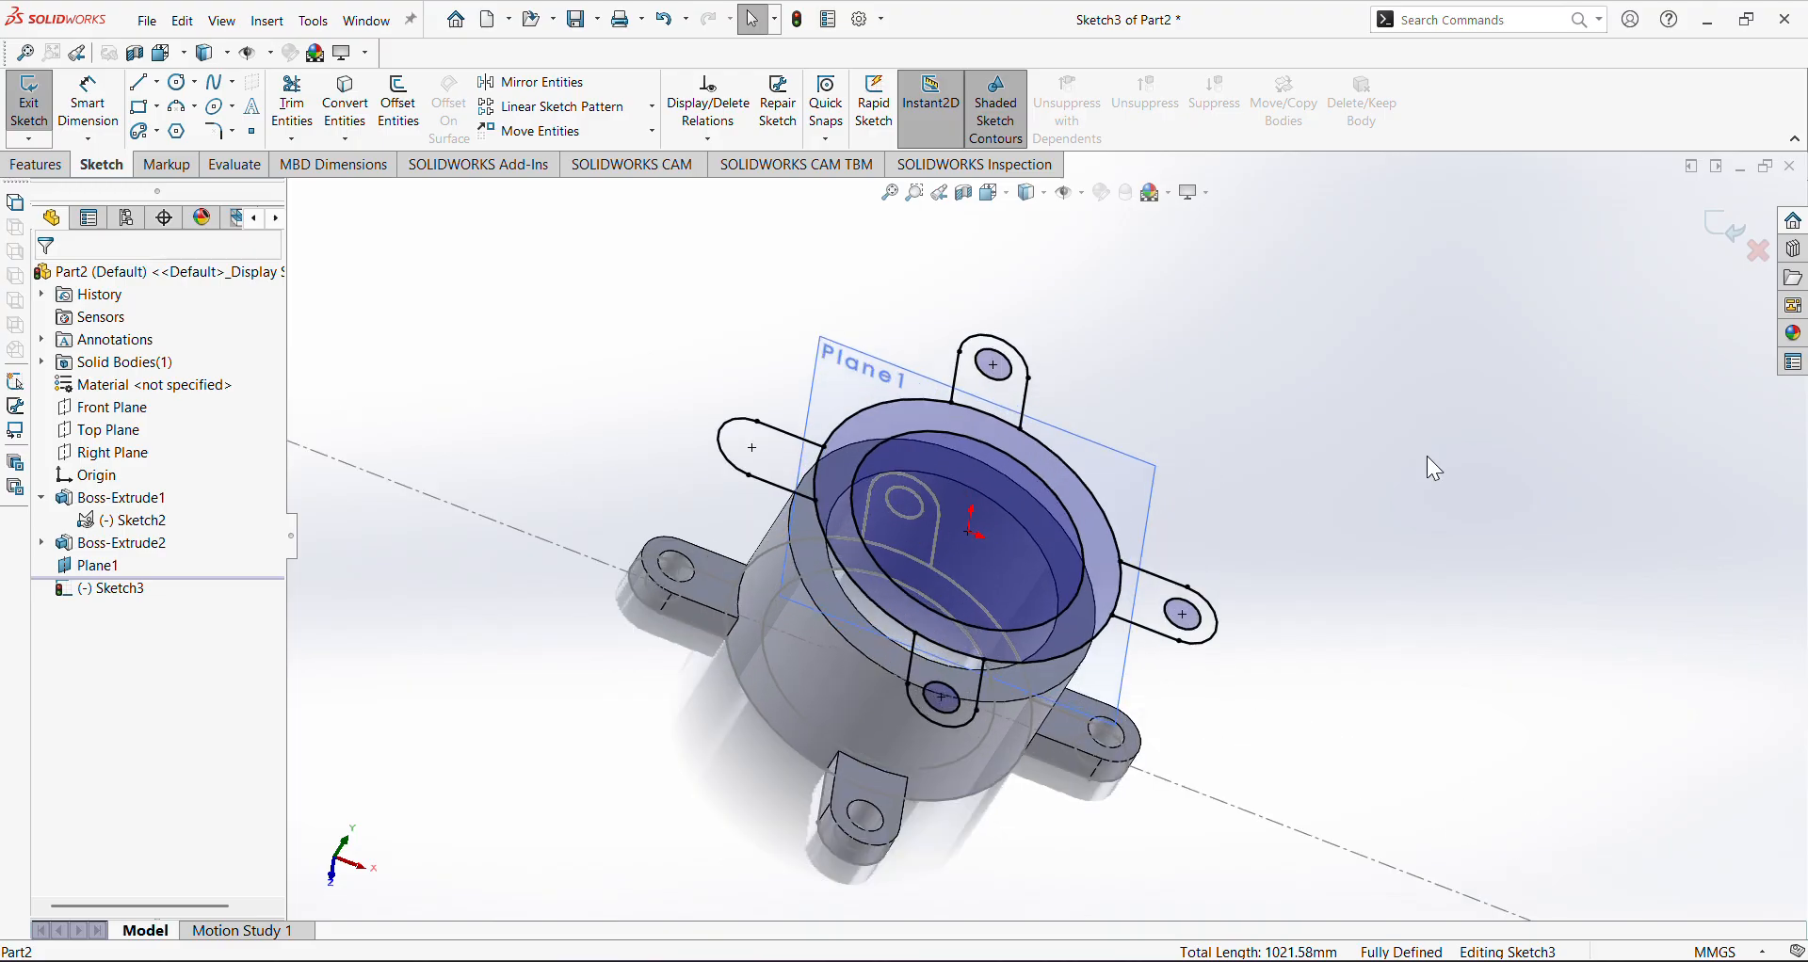
pyautogui.click(1722, 227)
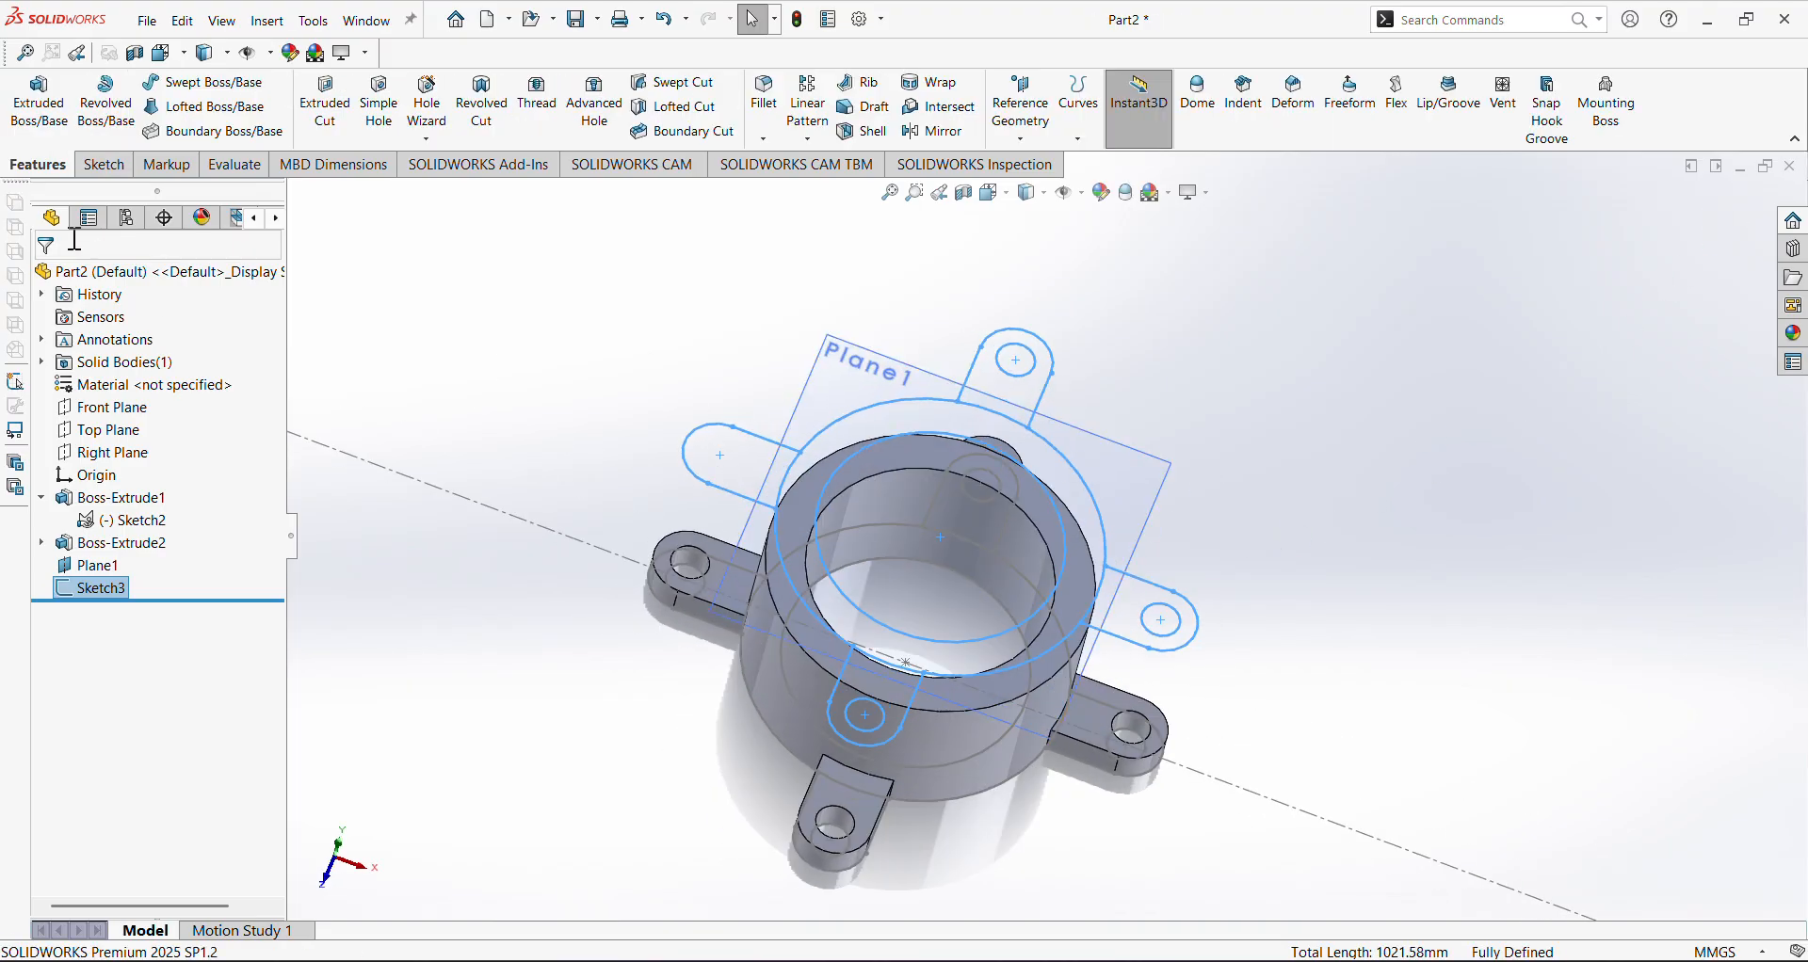
# Extrude the ring region of the Plane1 sketch 50 mm, directed away from the lower body
pyautogui.click(39, 102)
pyautogui.click(853, 462)
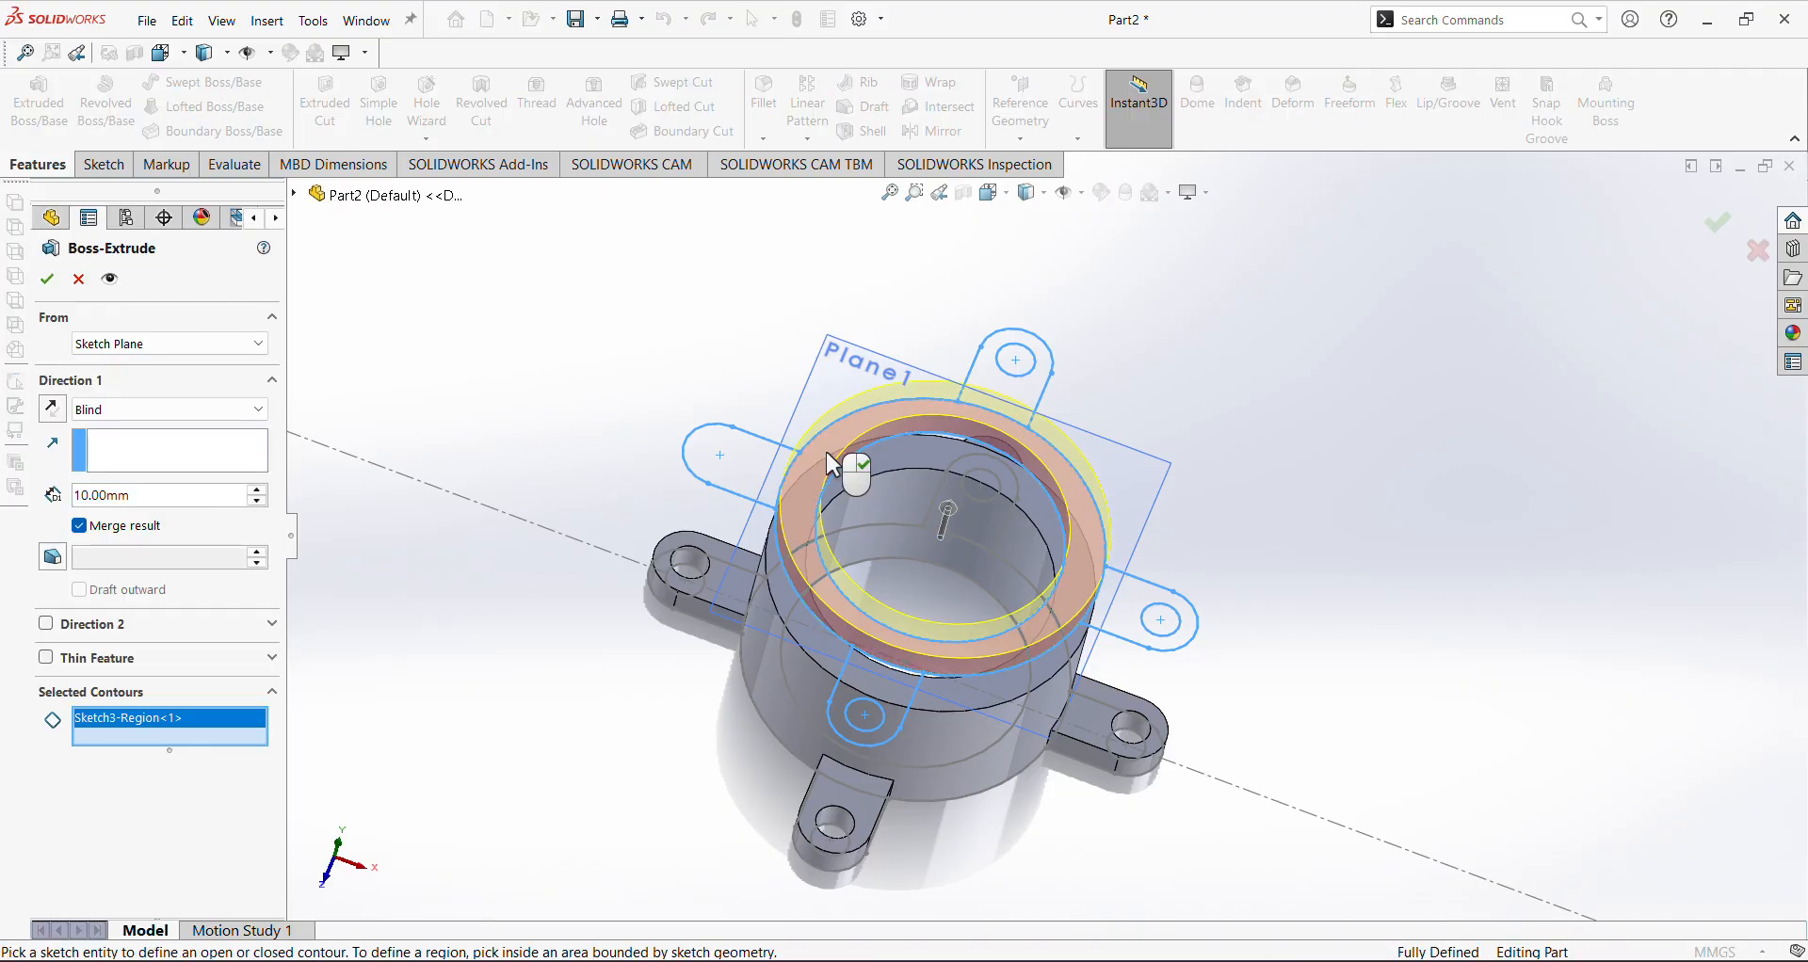
pyautogui.moveTo(367, 570); pyautogui.dragTo(650, 400, button='middle')
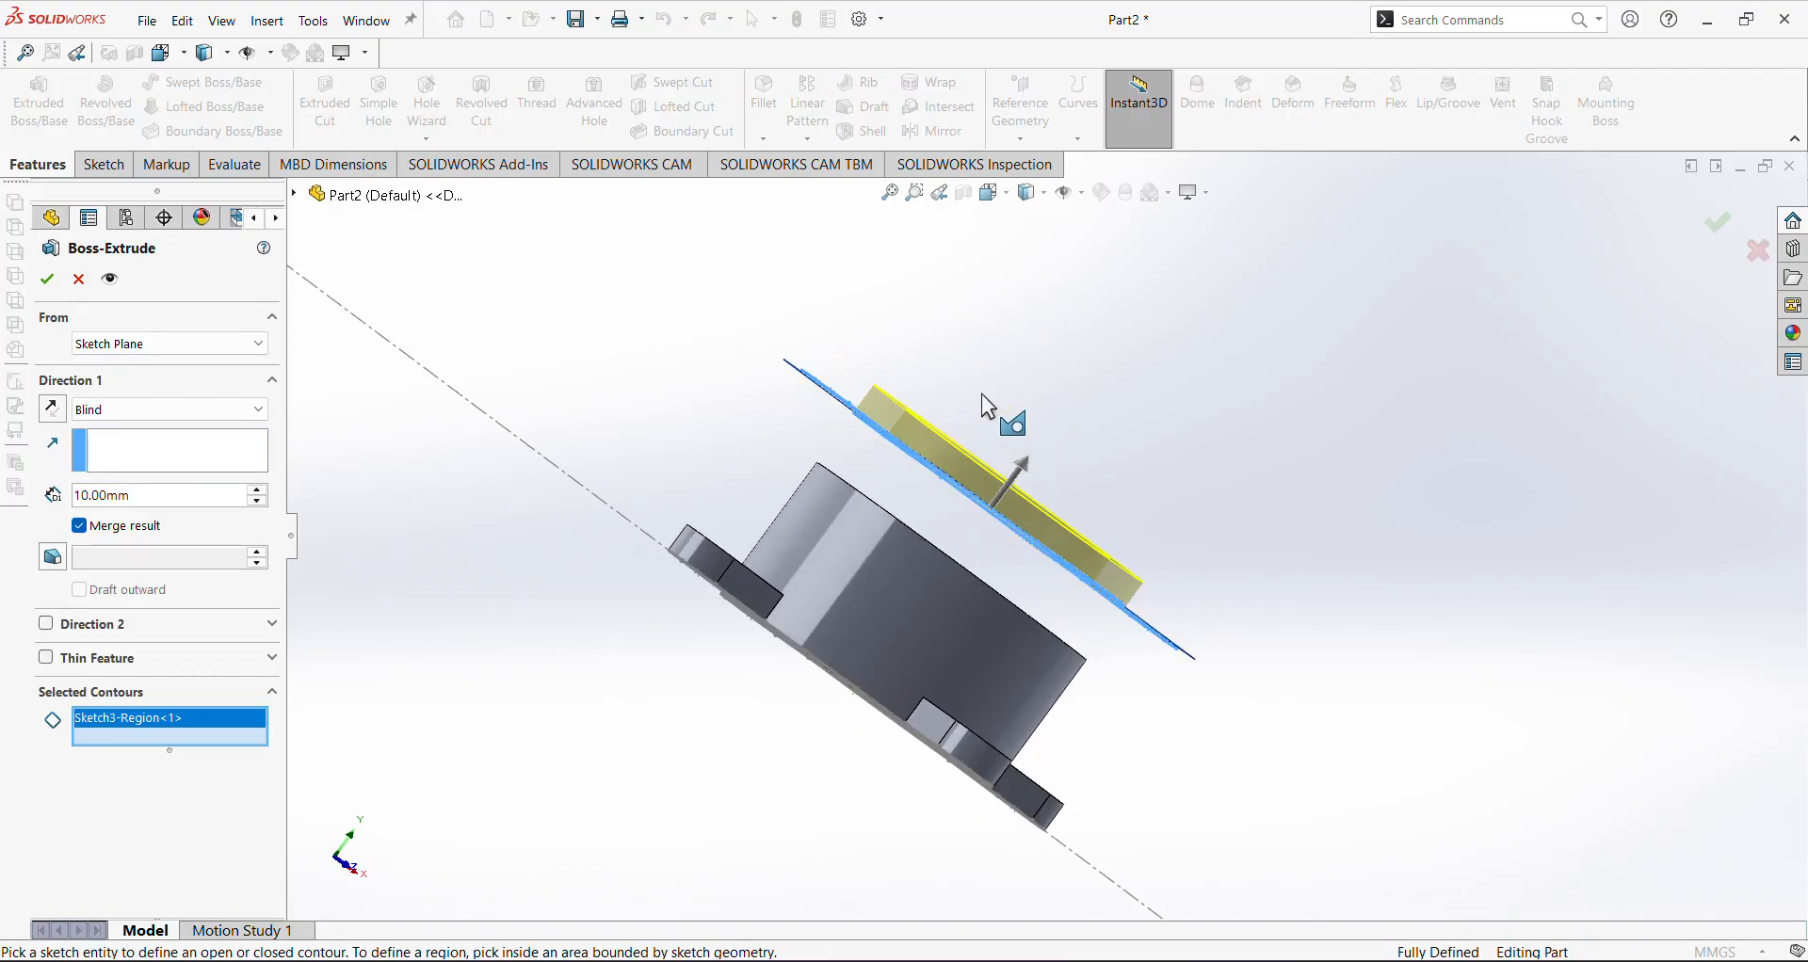
pyautogui.click(53, 411)
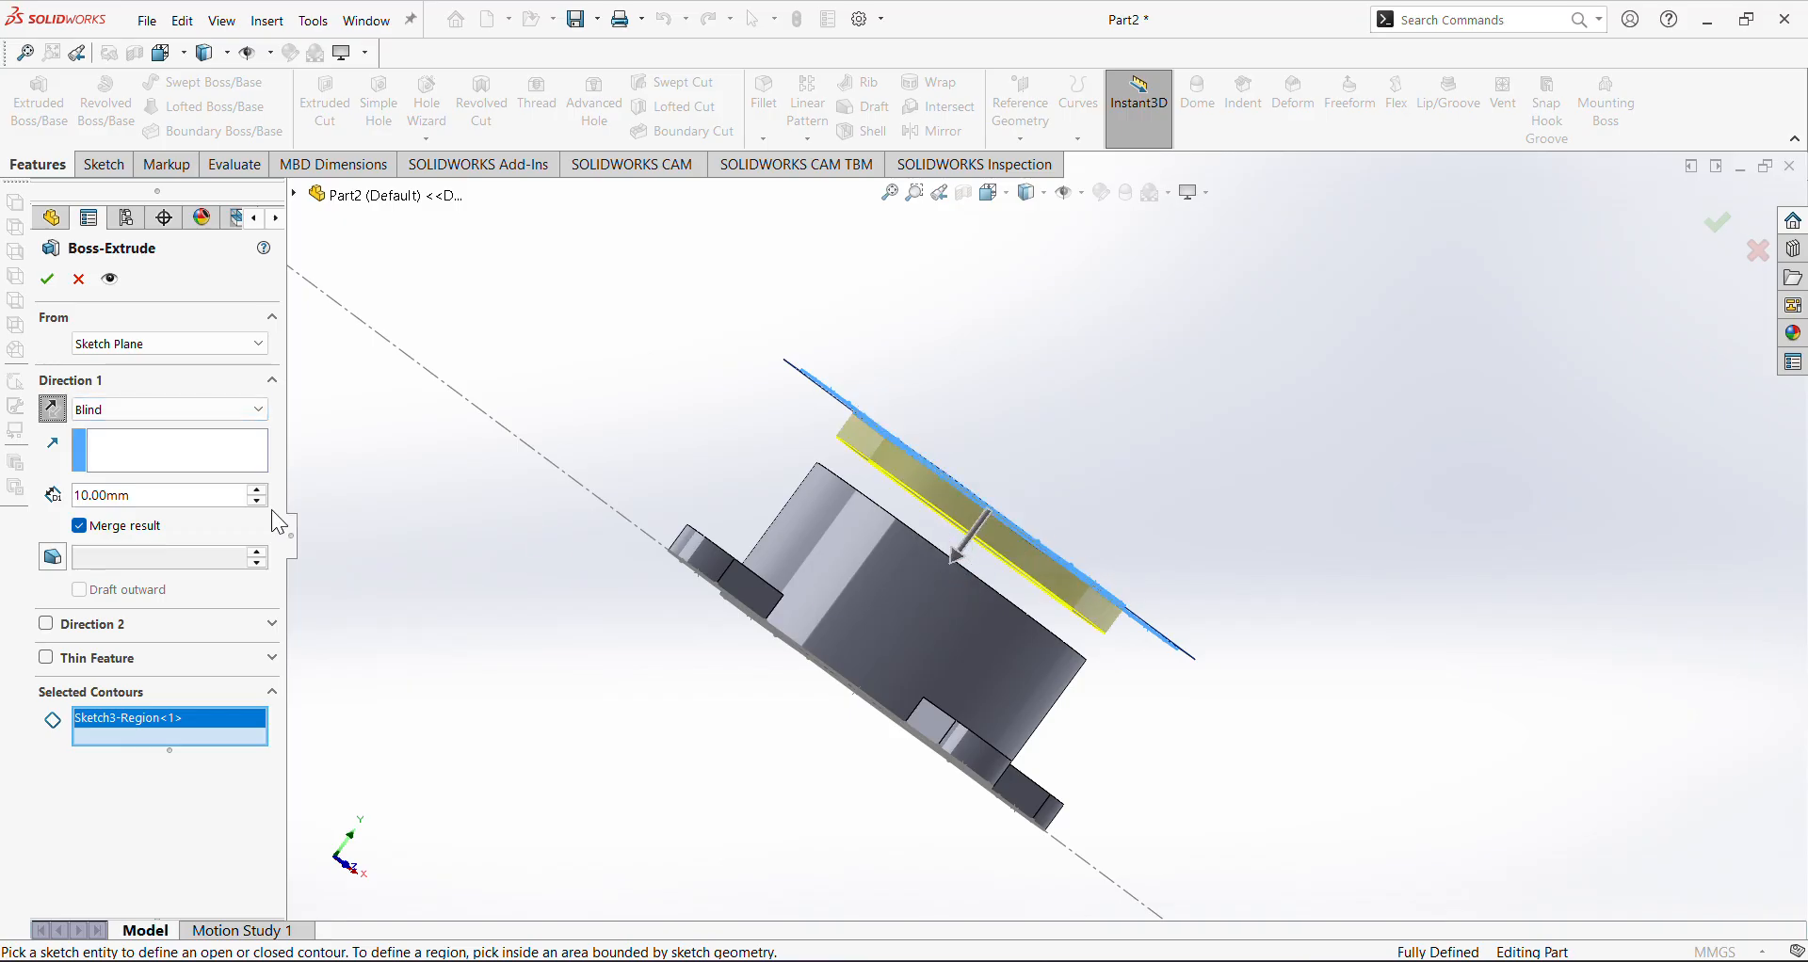
pyautogui.click(53, 411)
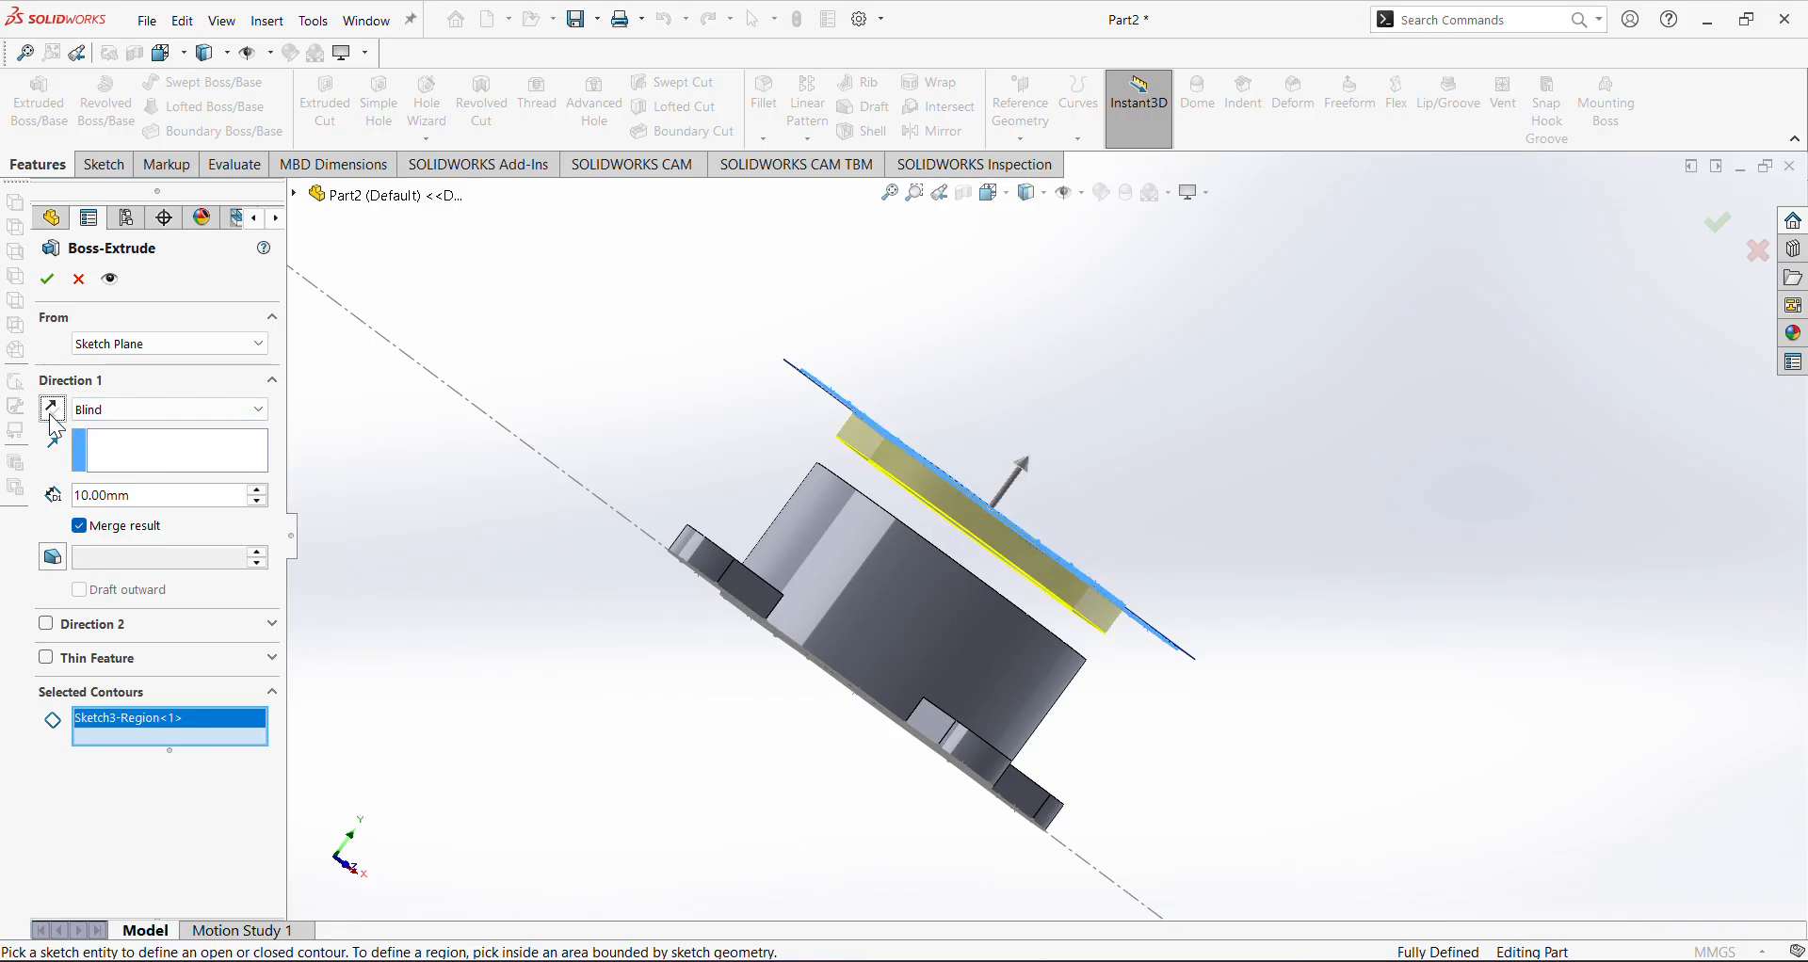
pyautogui.doubleClick(158, 494)
pyautogui.write('50')
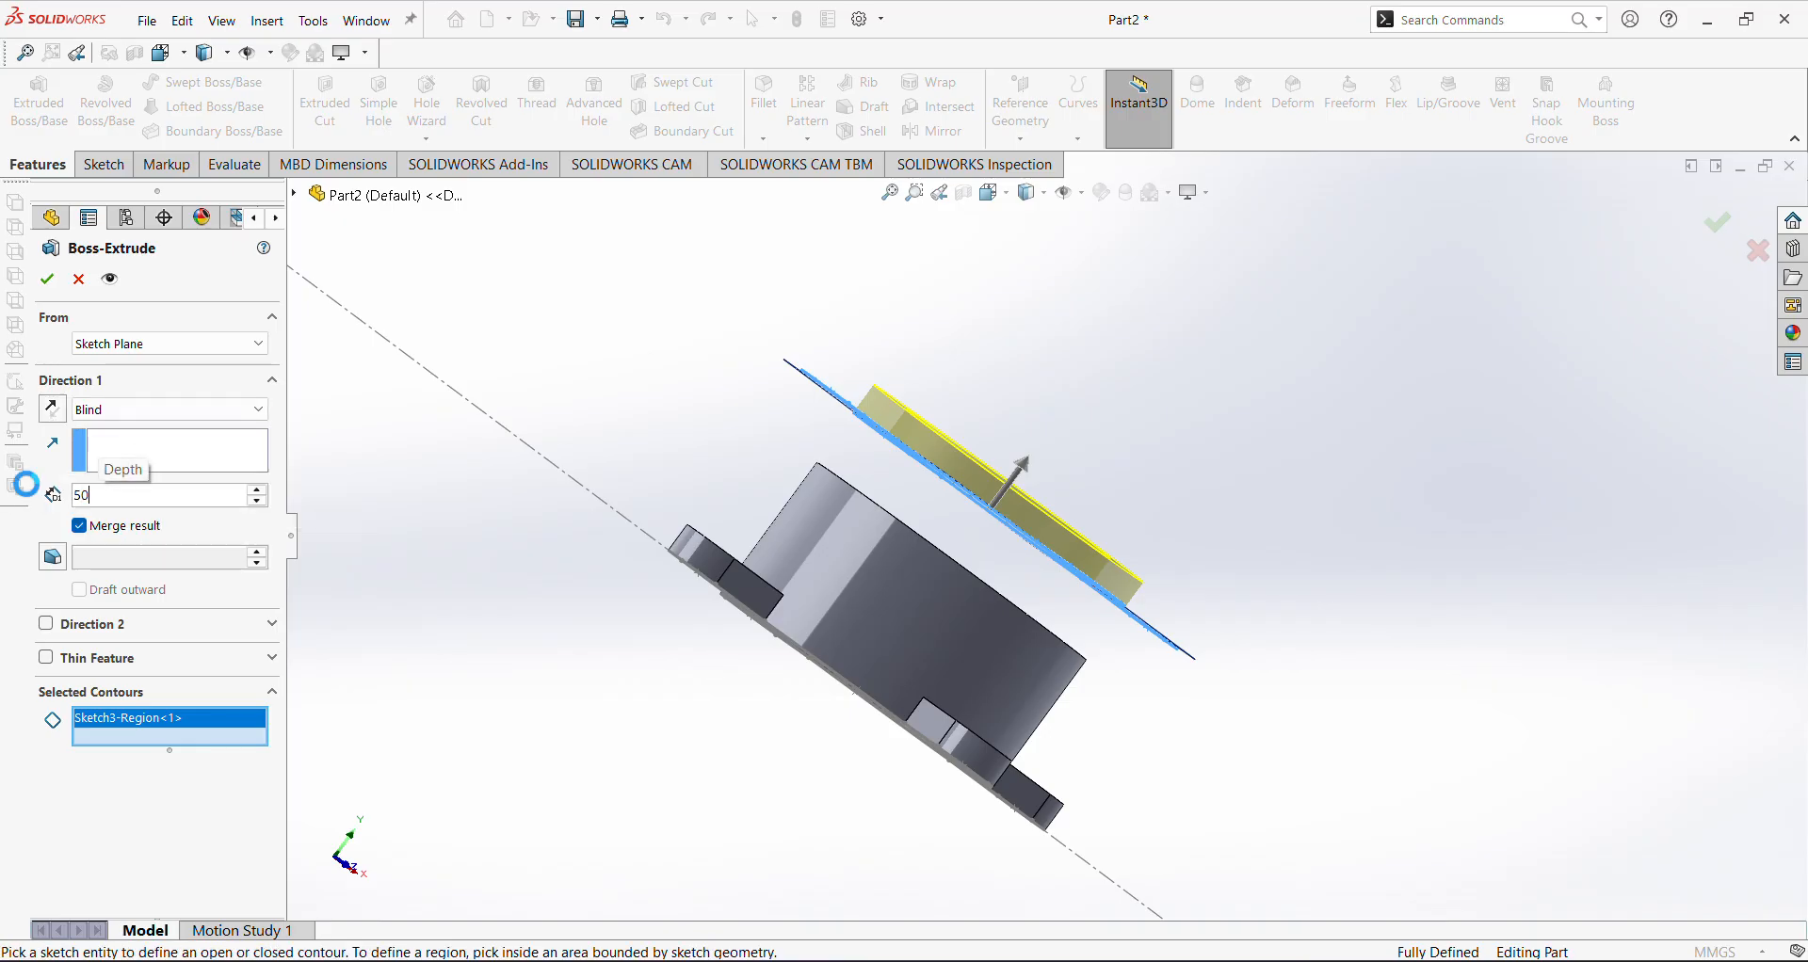
pyautogui.press('Return')
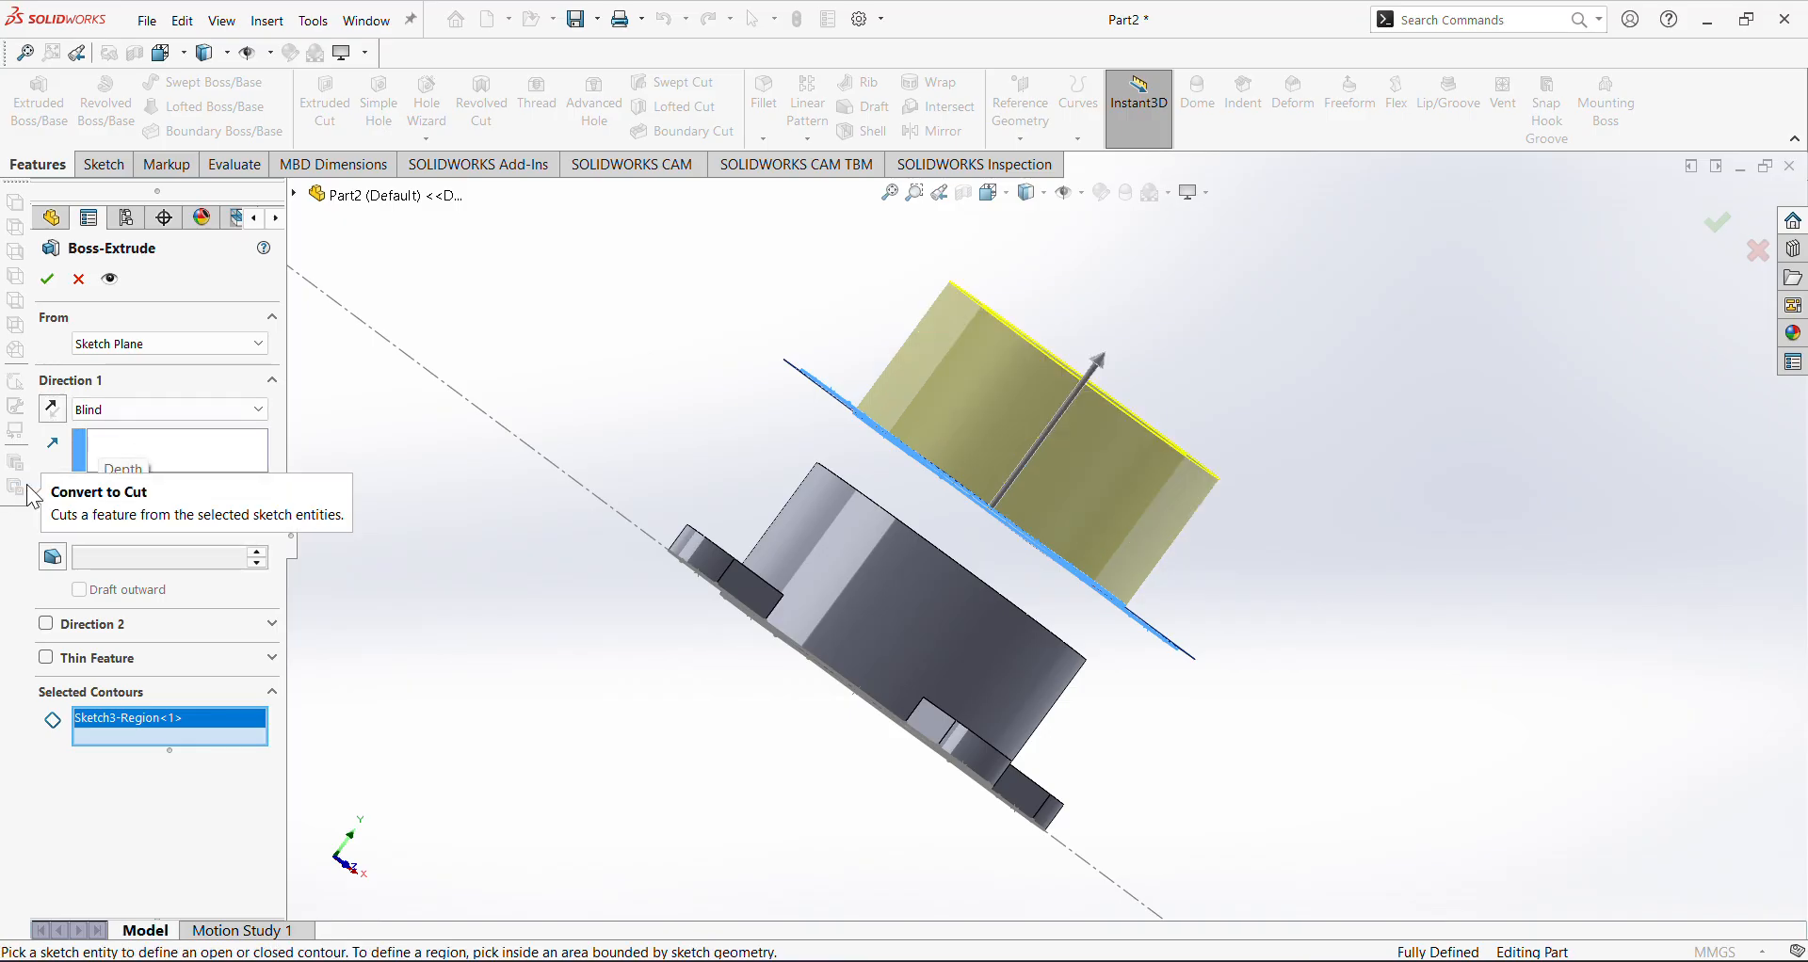
pyautogui.click(45, 279)
pyautogui.moveTo(589, 345); pyautogui.dragTo(706, 443, button='middle')
# Reuse Sketch3 to extrude the four lug regions 10 mm from the sketch plane around the upper ring's base
pyautogui.click(42, 589)
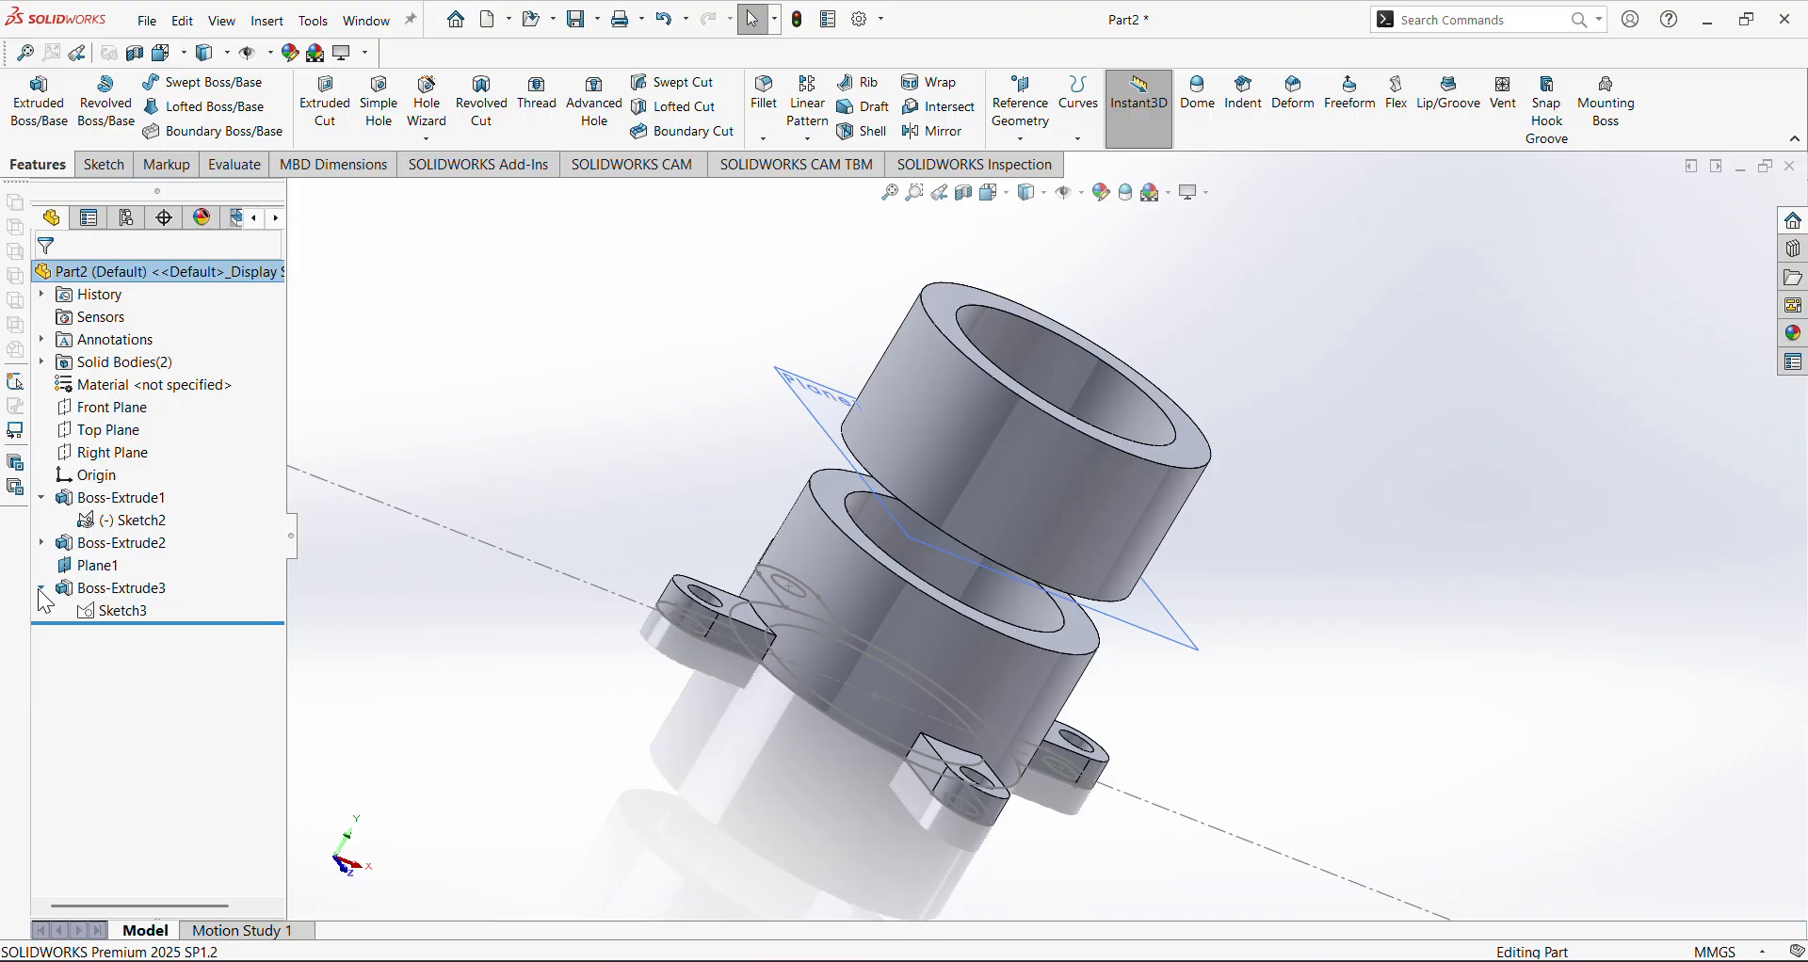
pyautogui.click(113, 612)
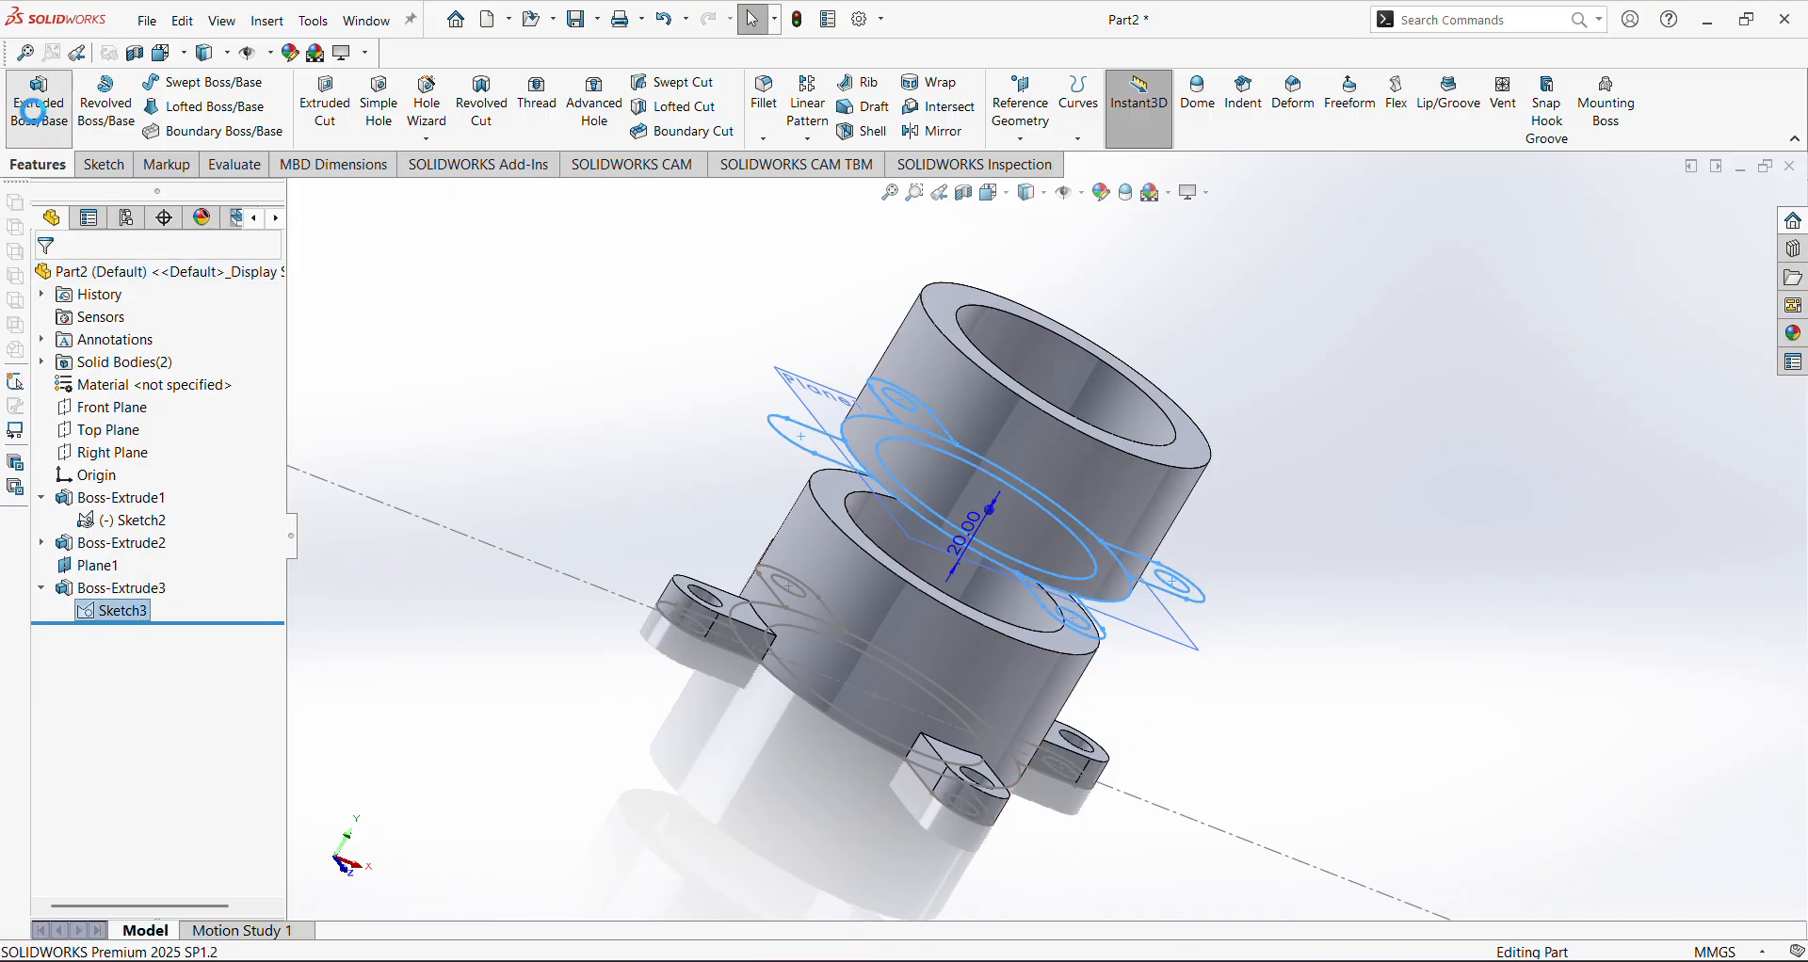
pyautogui.click(38, 101)
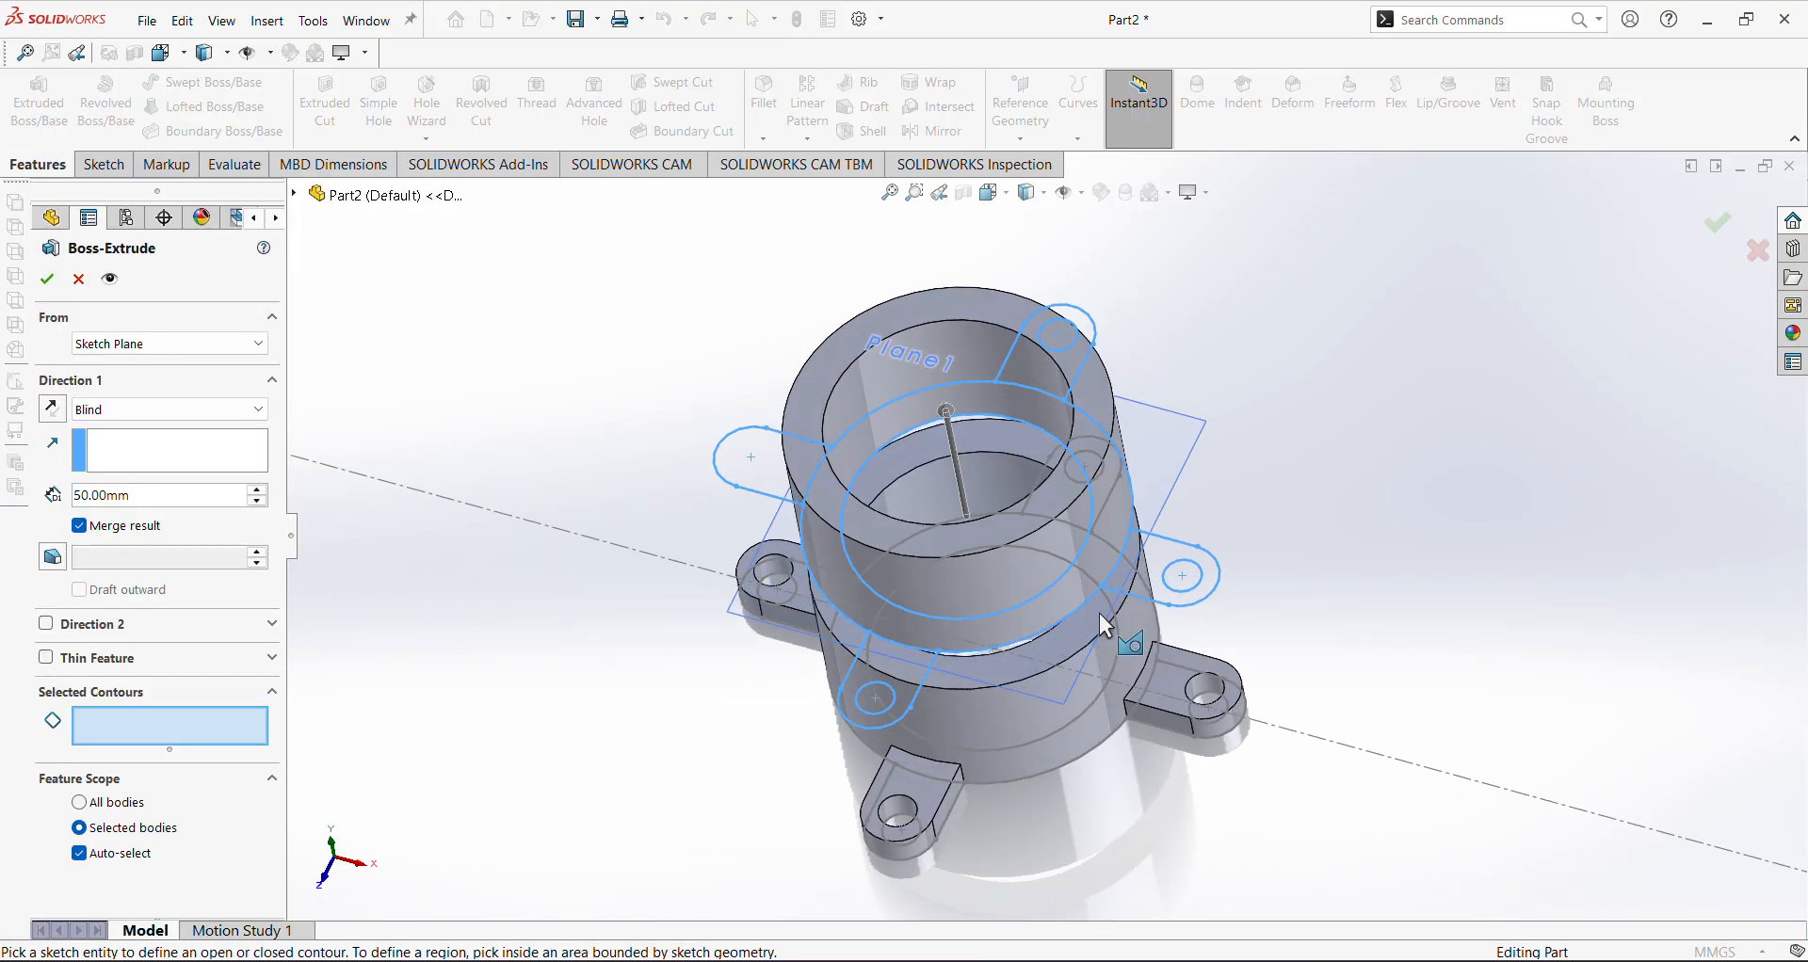
pyautogui.click(1168, 575)
pyautogui.click(880, 692)
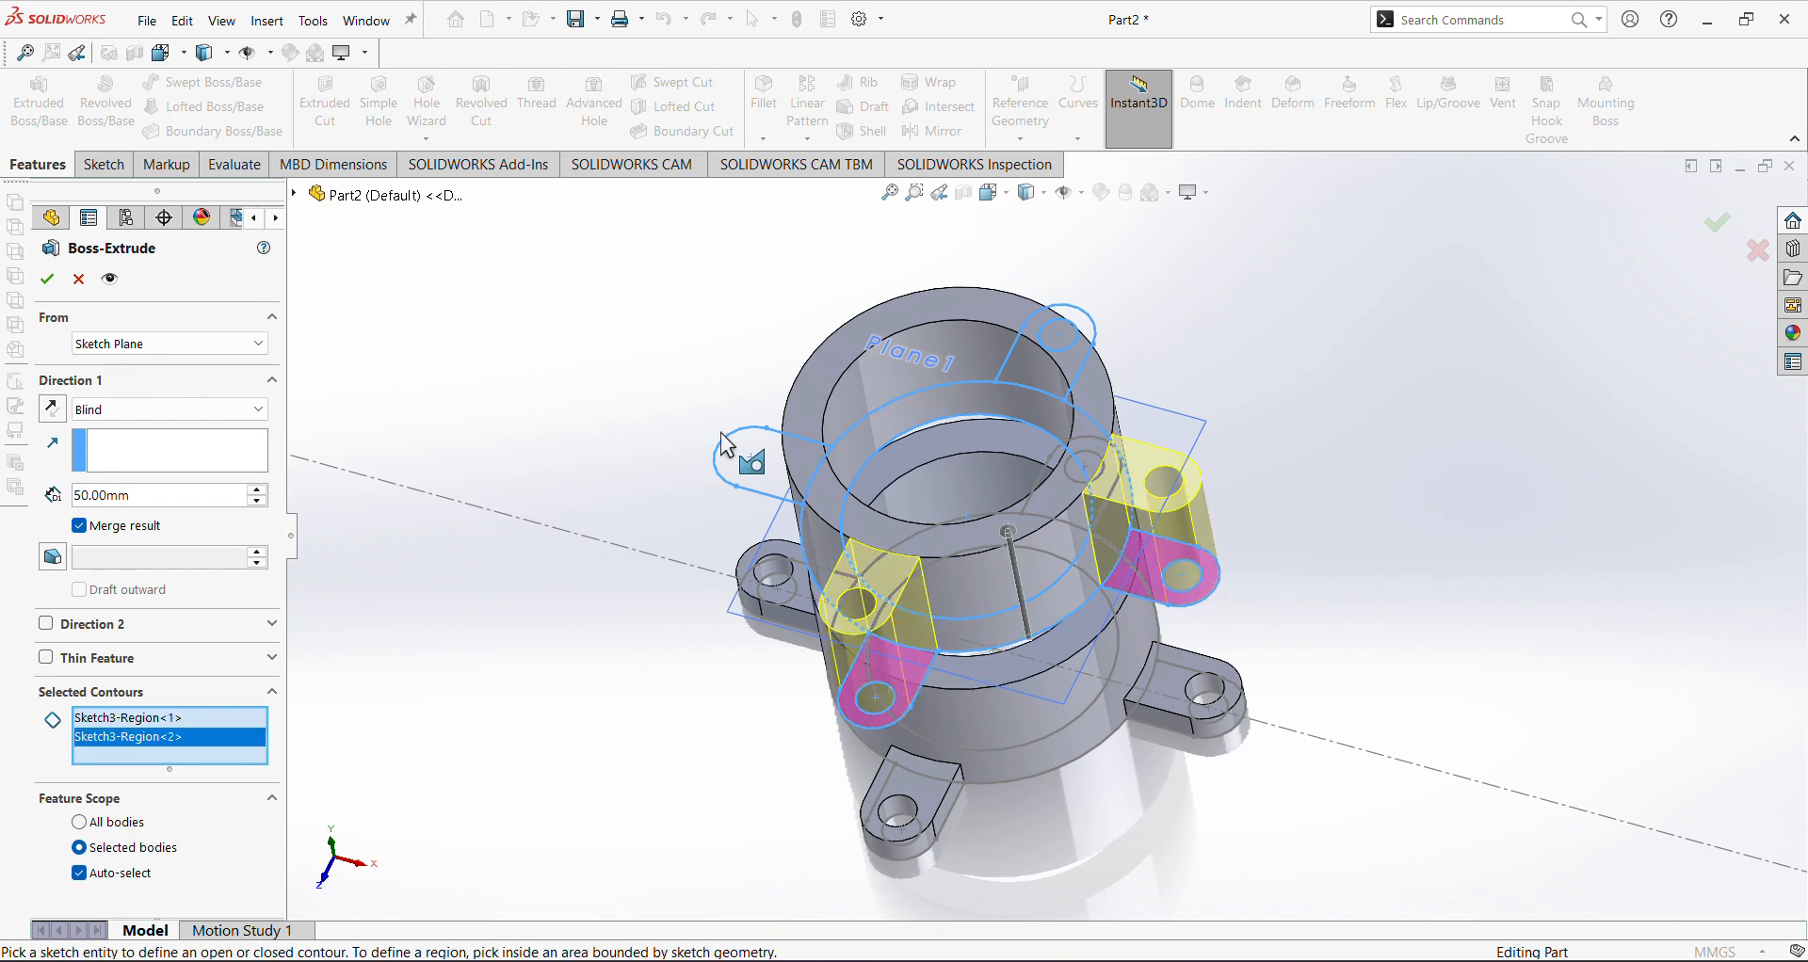
pyautogui.click(746, 464)
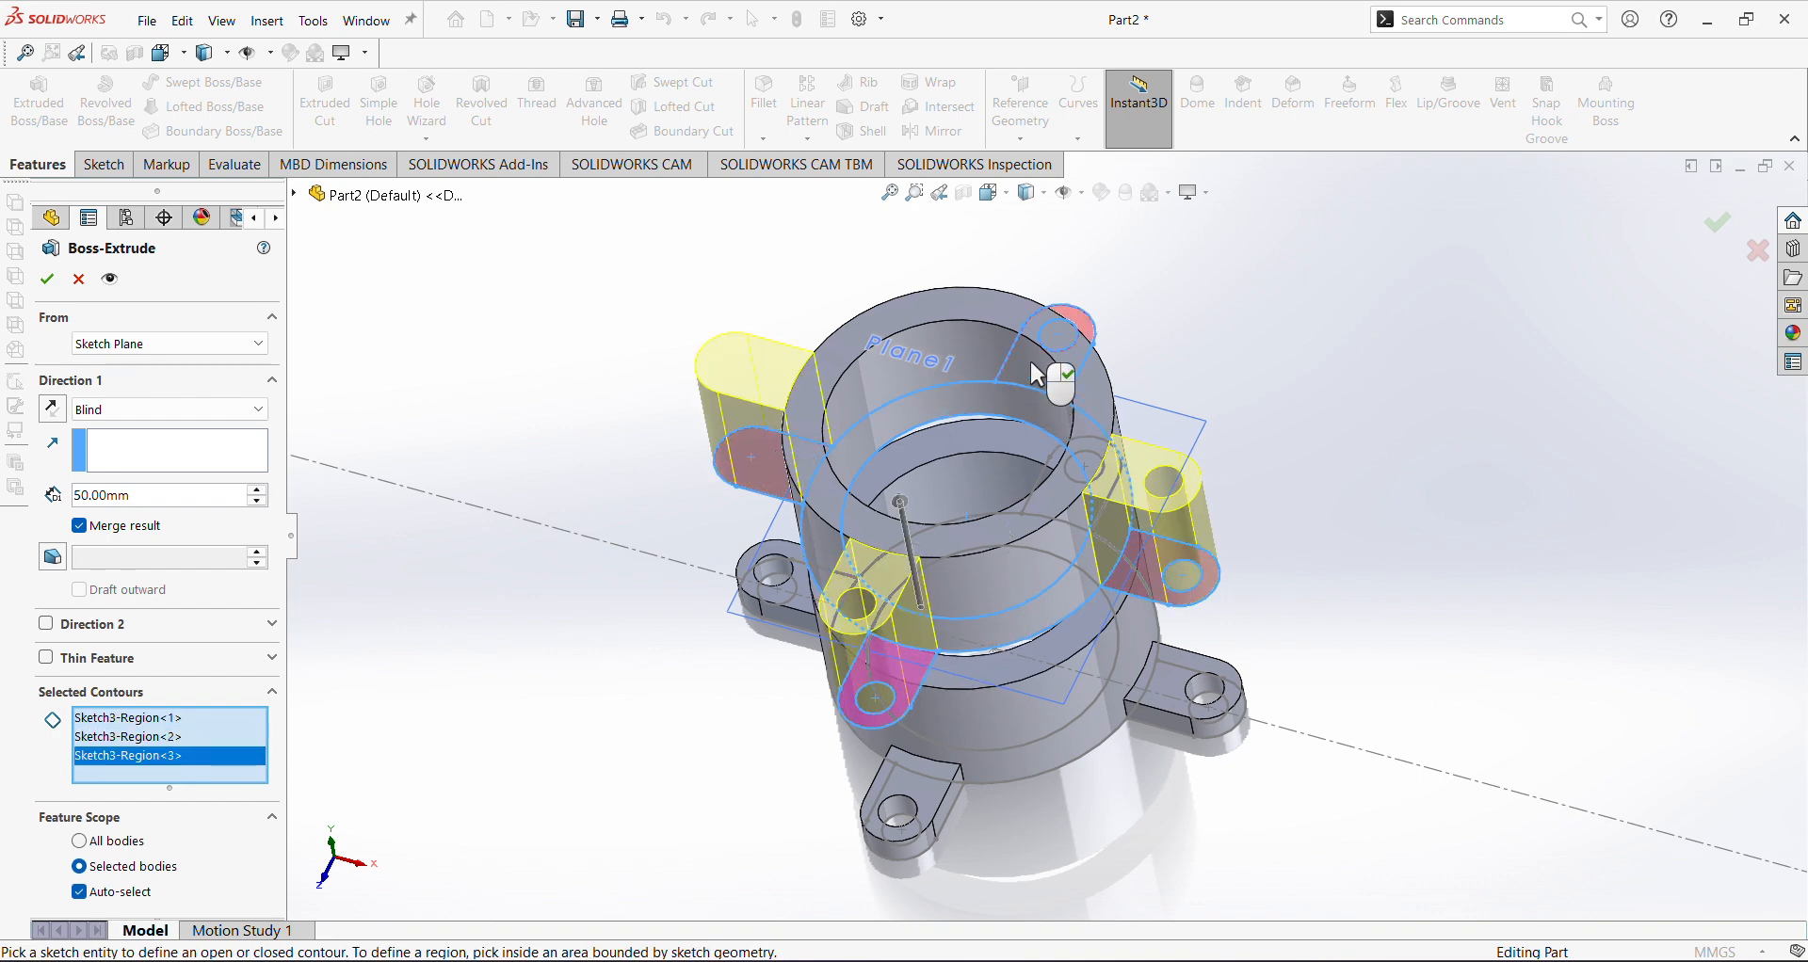
pyautogui.moveTo(1085, 353); pyautogui.dragTo(1070, 384, button='middle')
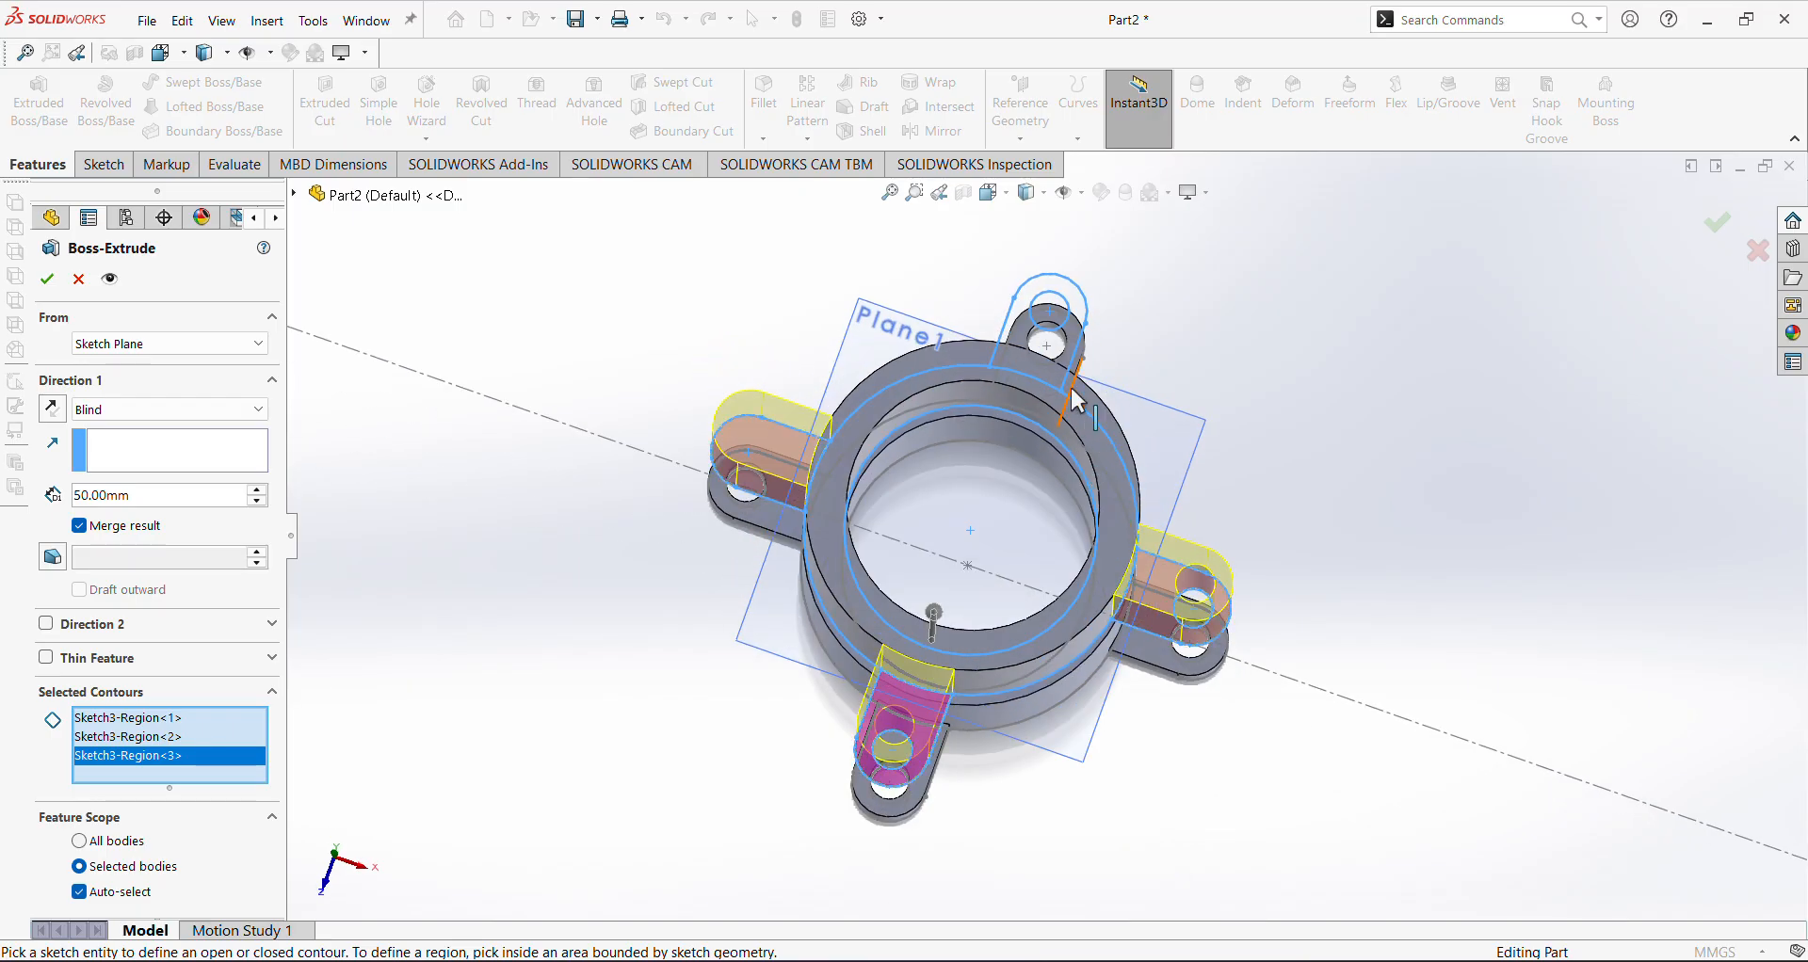
pyautogui.click(1017, 350)
pyautogui.moveTo(1017, 350)
pyautogui.mouseDown(button='middle')
pyautogui.moveTo(1048, 456)
pyautogui.moveTo(1158, 512)
pyautogui.moveTo(988, 484)
pyautogui.moveTo(1083, 443)
pyautogui.moveTo(1090, 379)
pyautogui.mouseUp(button='middle')
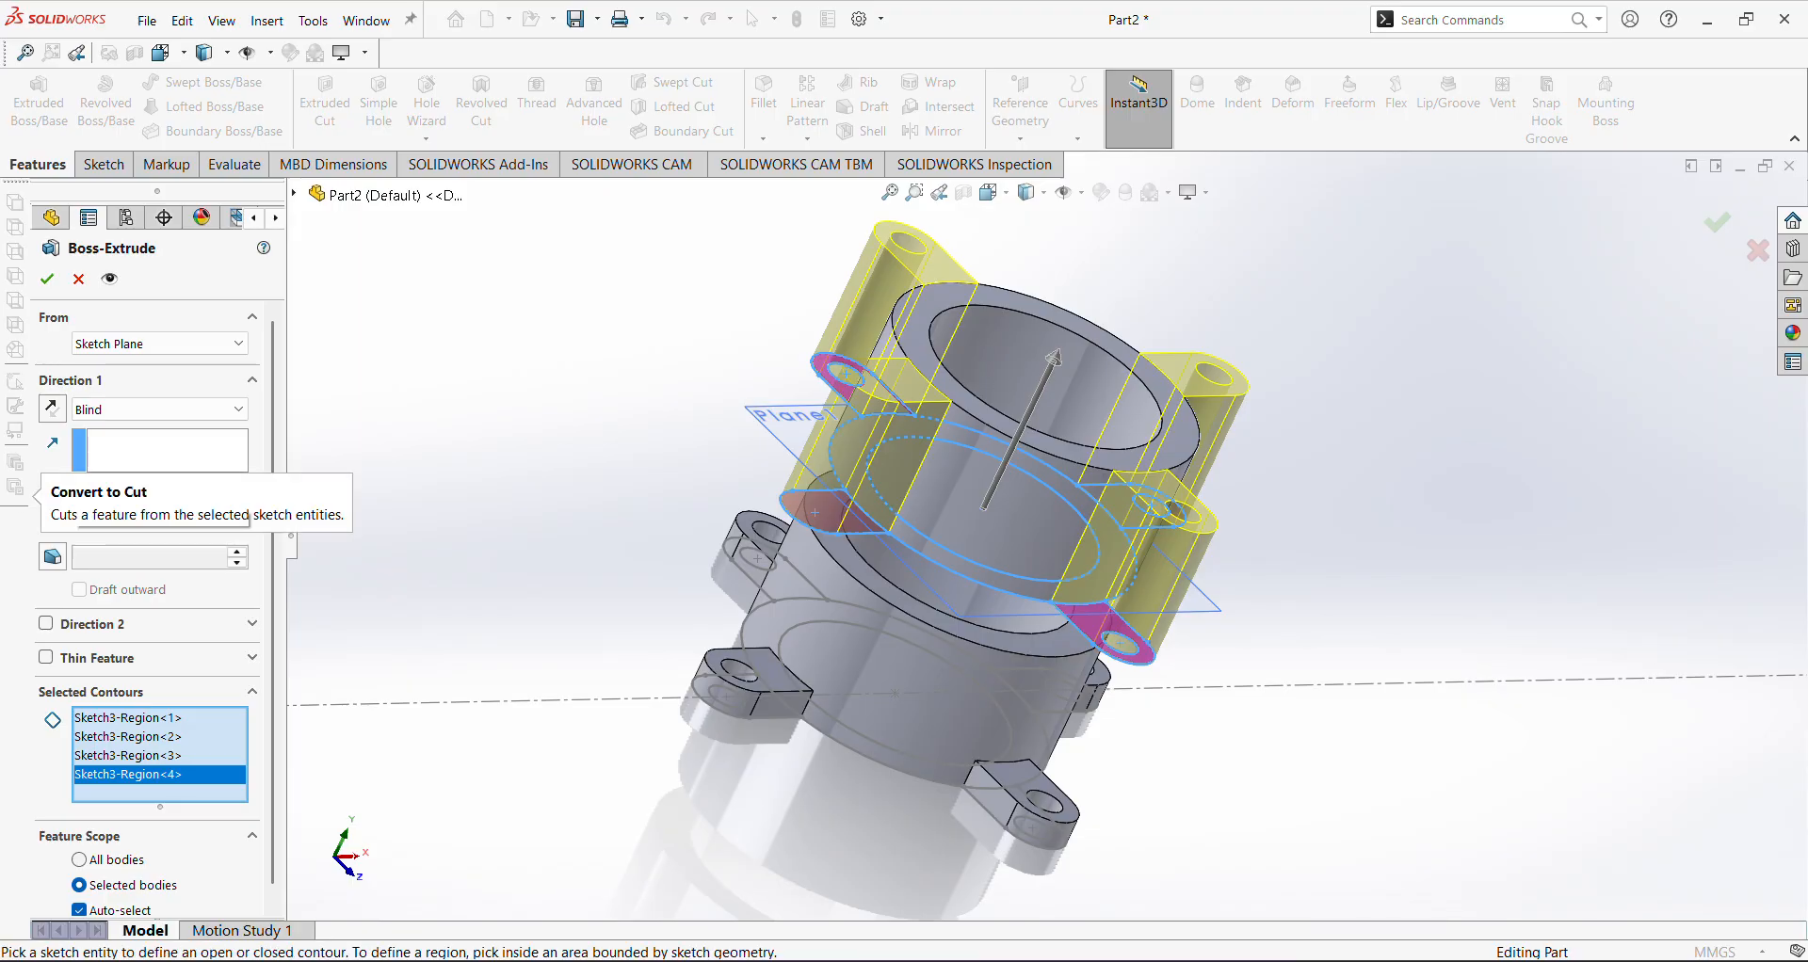
pyautogui.write('10')
pyautogui.press('Return')
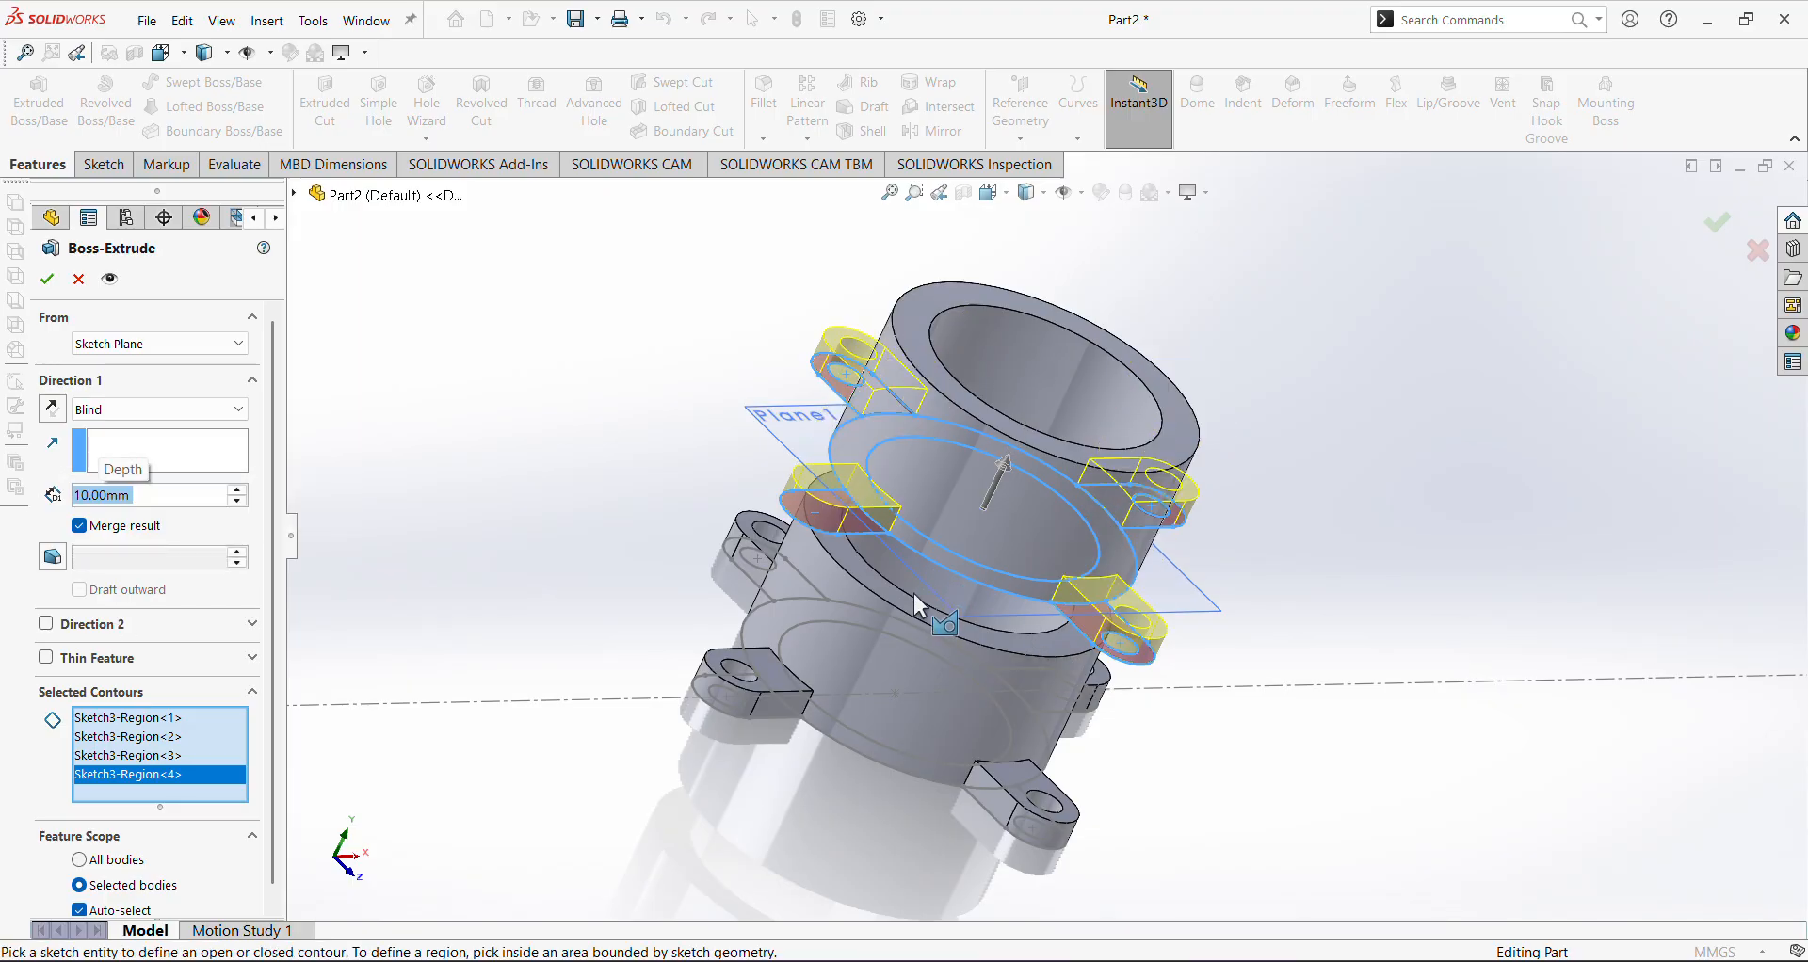
pyautogui.moveTo(1138, 565); pyautogui.dragTo(1371, 520, button='middle')
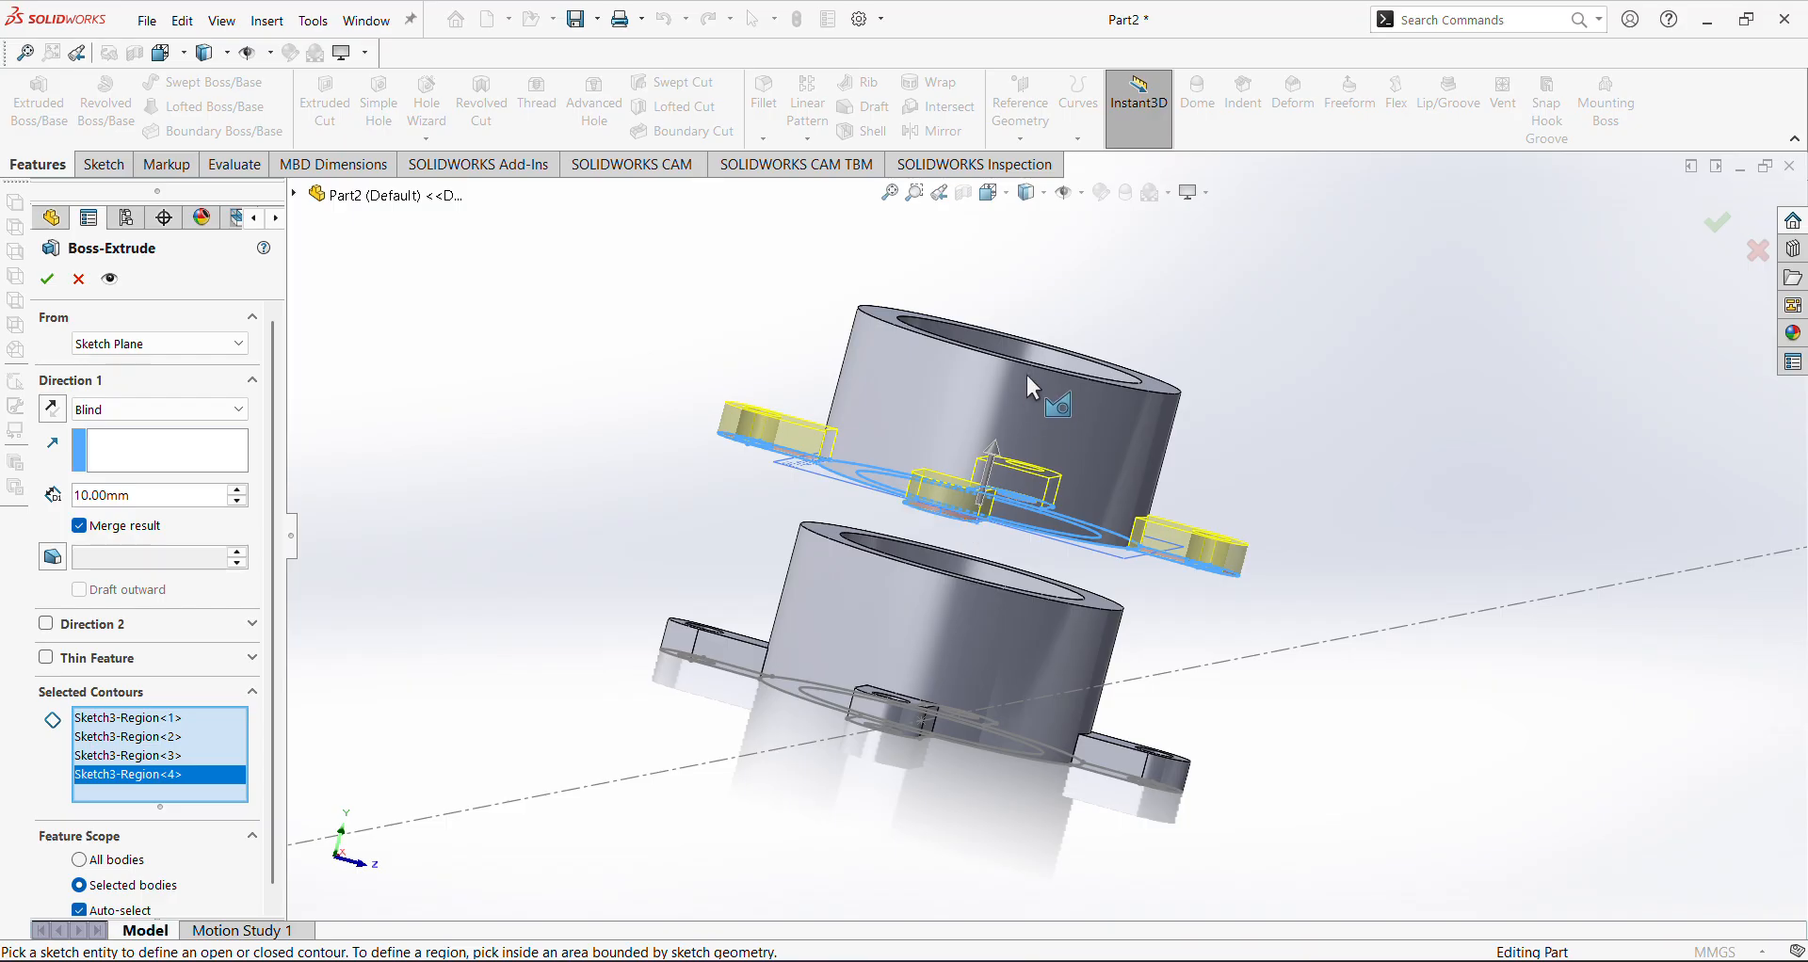
pyautogui.click(237, 344)
pyautogui.click(142, 365)
pyautogui.click(46, 280)
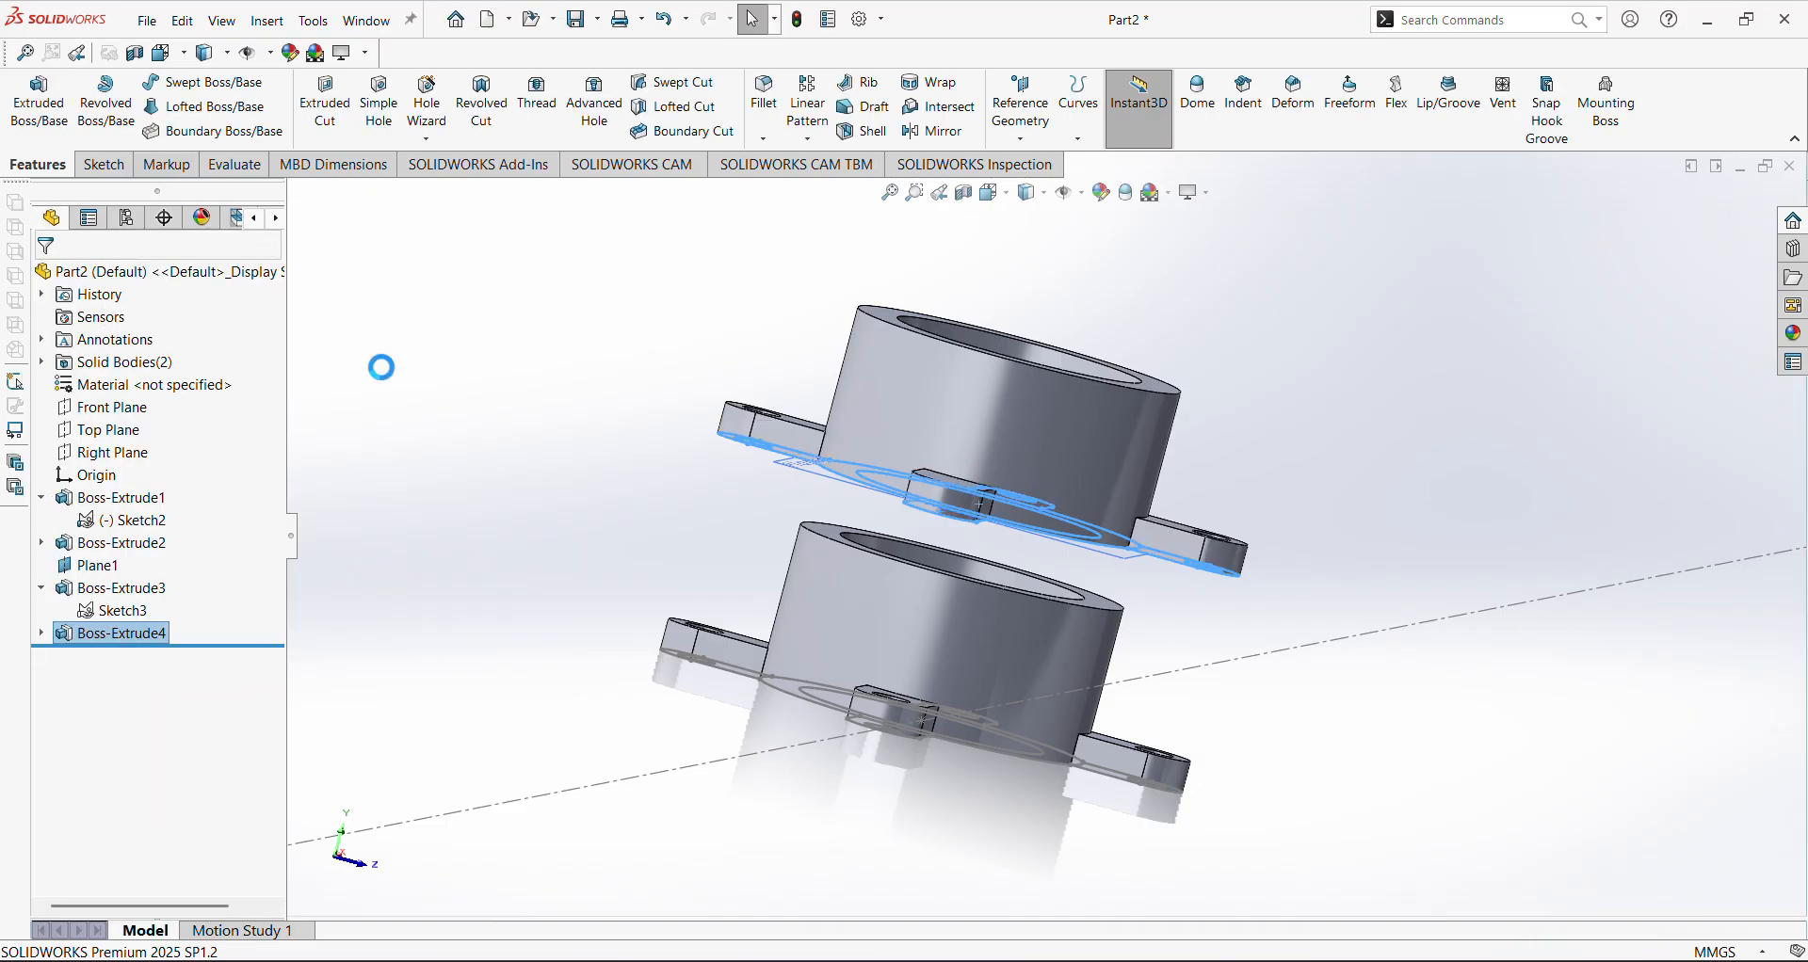
# Examine the upper and lower flanged rings, their lugs and the gap between them from several angles
pyautogui.moveTo(734, 659)
pyautogui.mouseDown(button='middle')
pyautogui.moveTo(770, 712)
pyautogui.moveTo(890, 725)
pyautogui.moveTo(743, 687)
pyautogui.moveTo(800, 706)
pyautogui.mouseUp(button='middle')
pyautogui.click(104, 167)
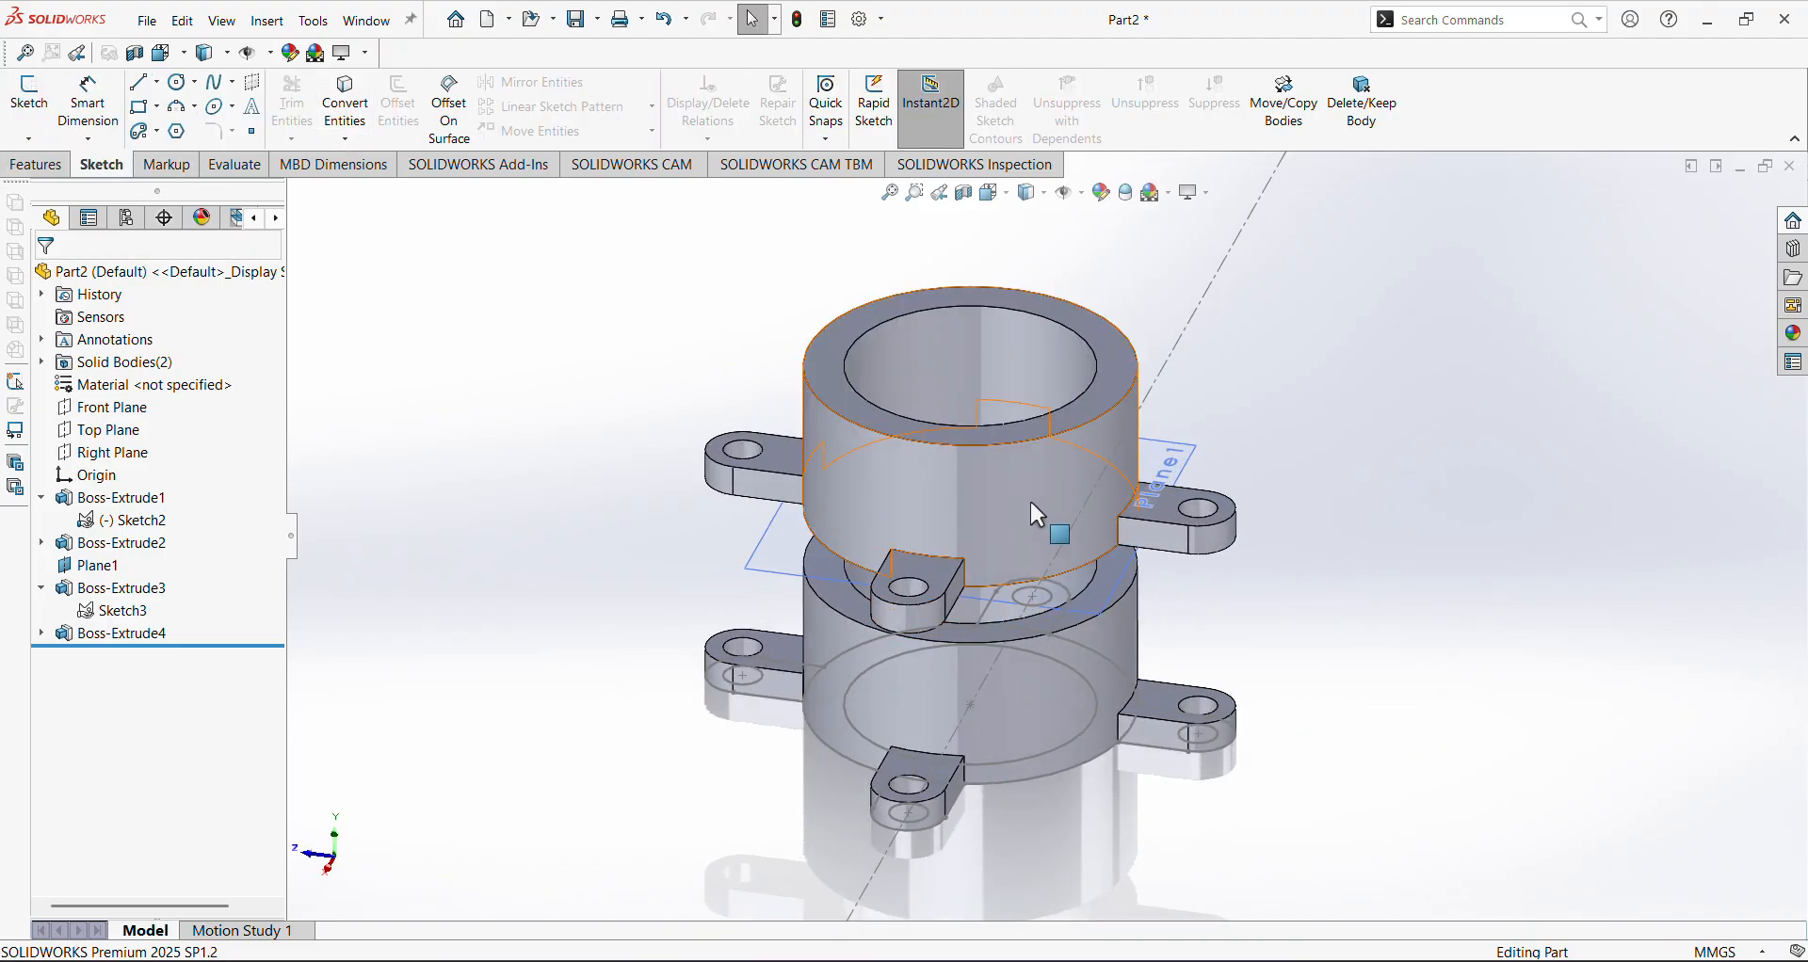
pyautogui.moveTo(957, 517); pyautogui.dragTo(1076, 669, button='middle')
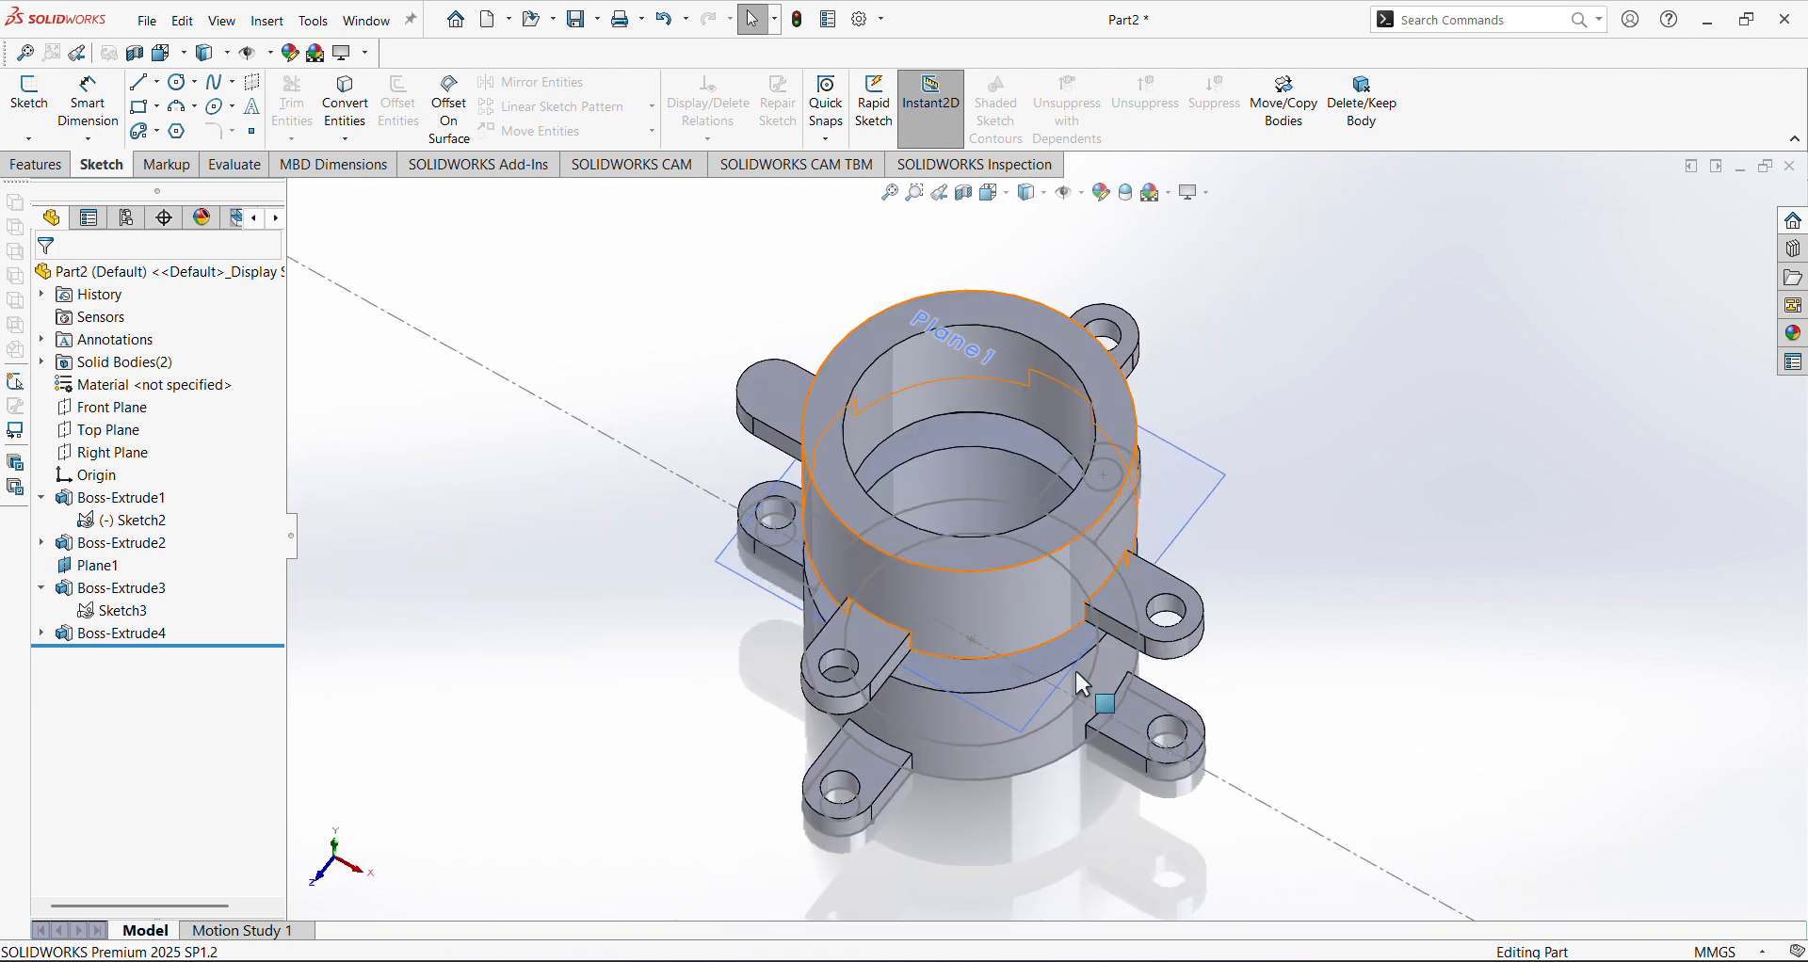
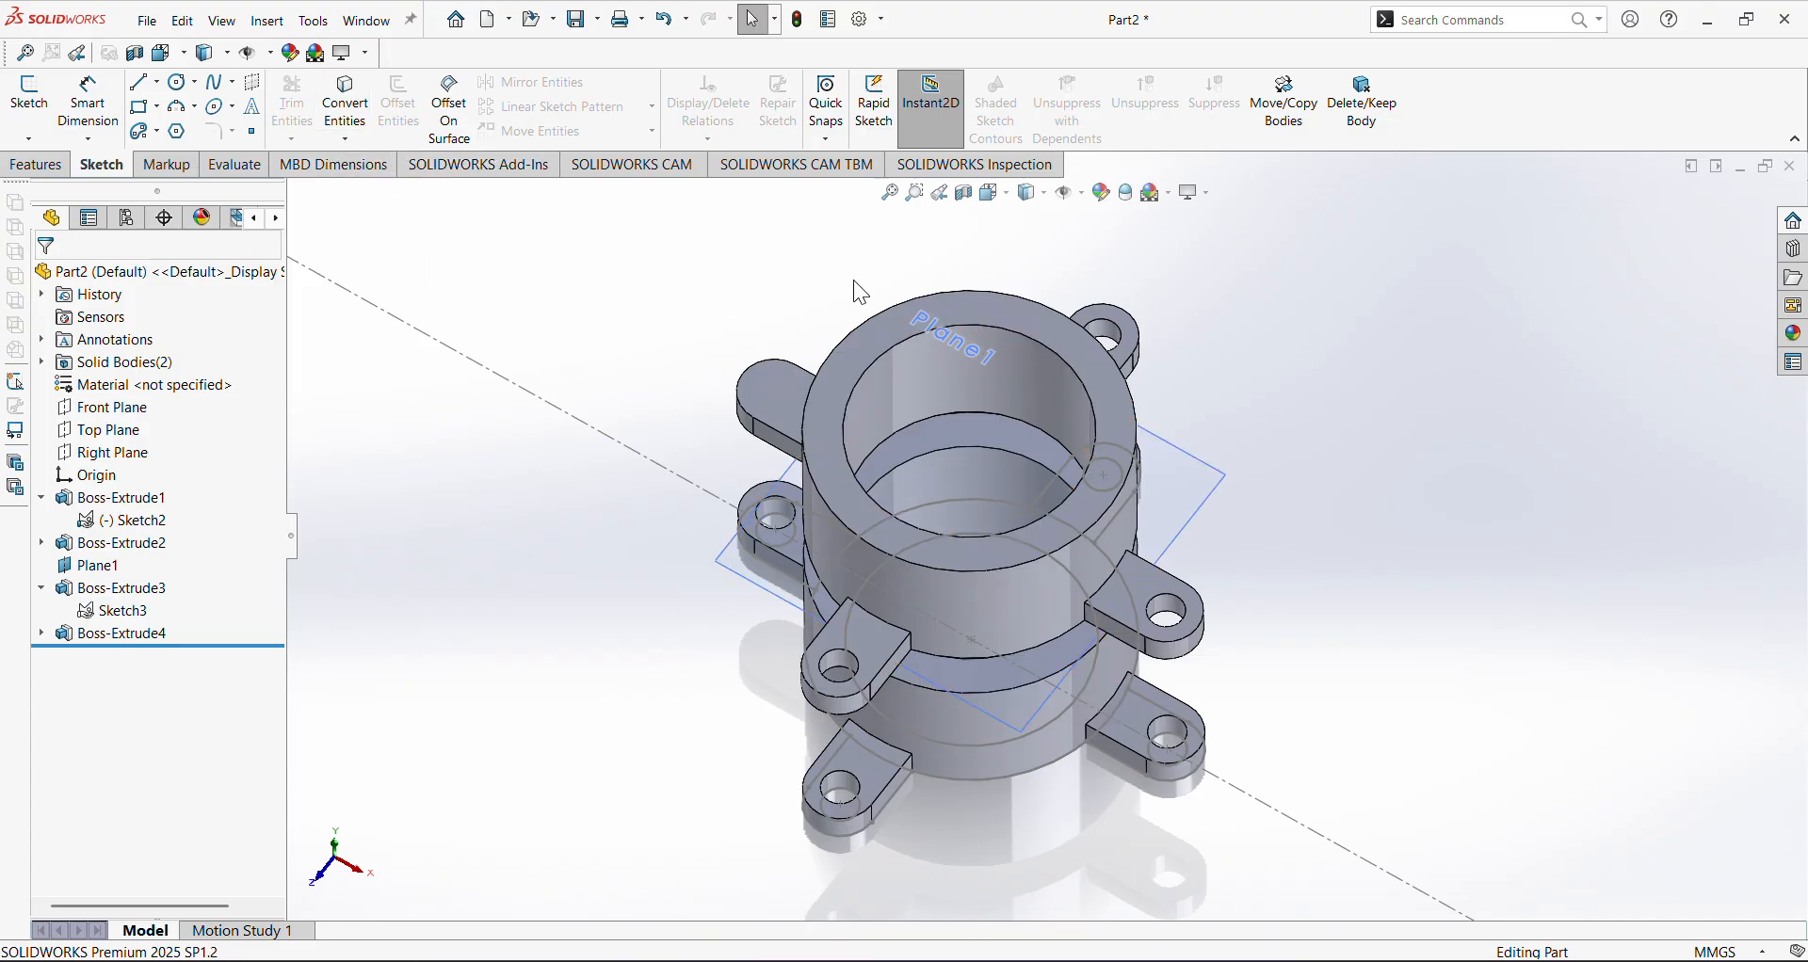
pyautogui.scroll(3, 876, 437)
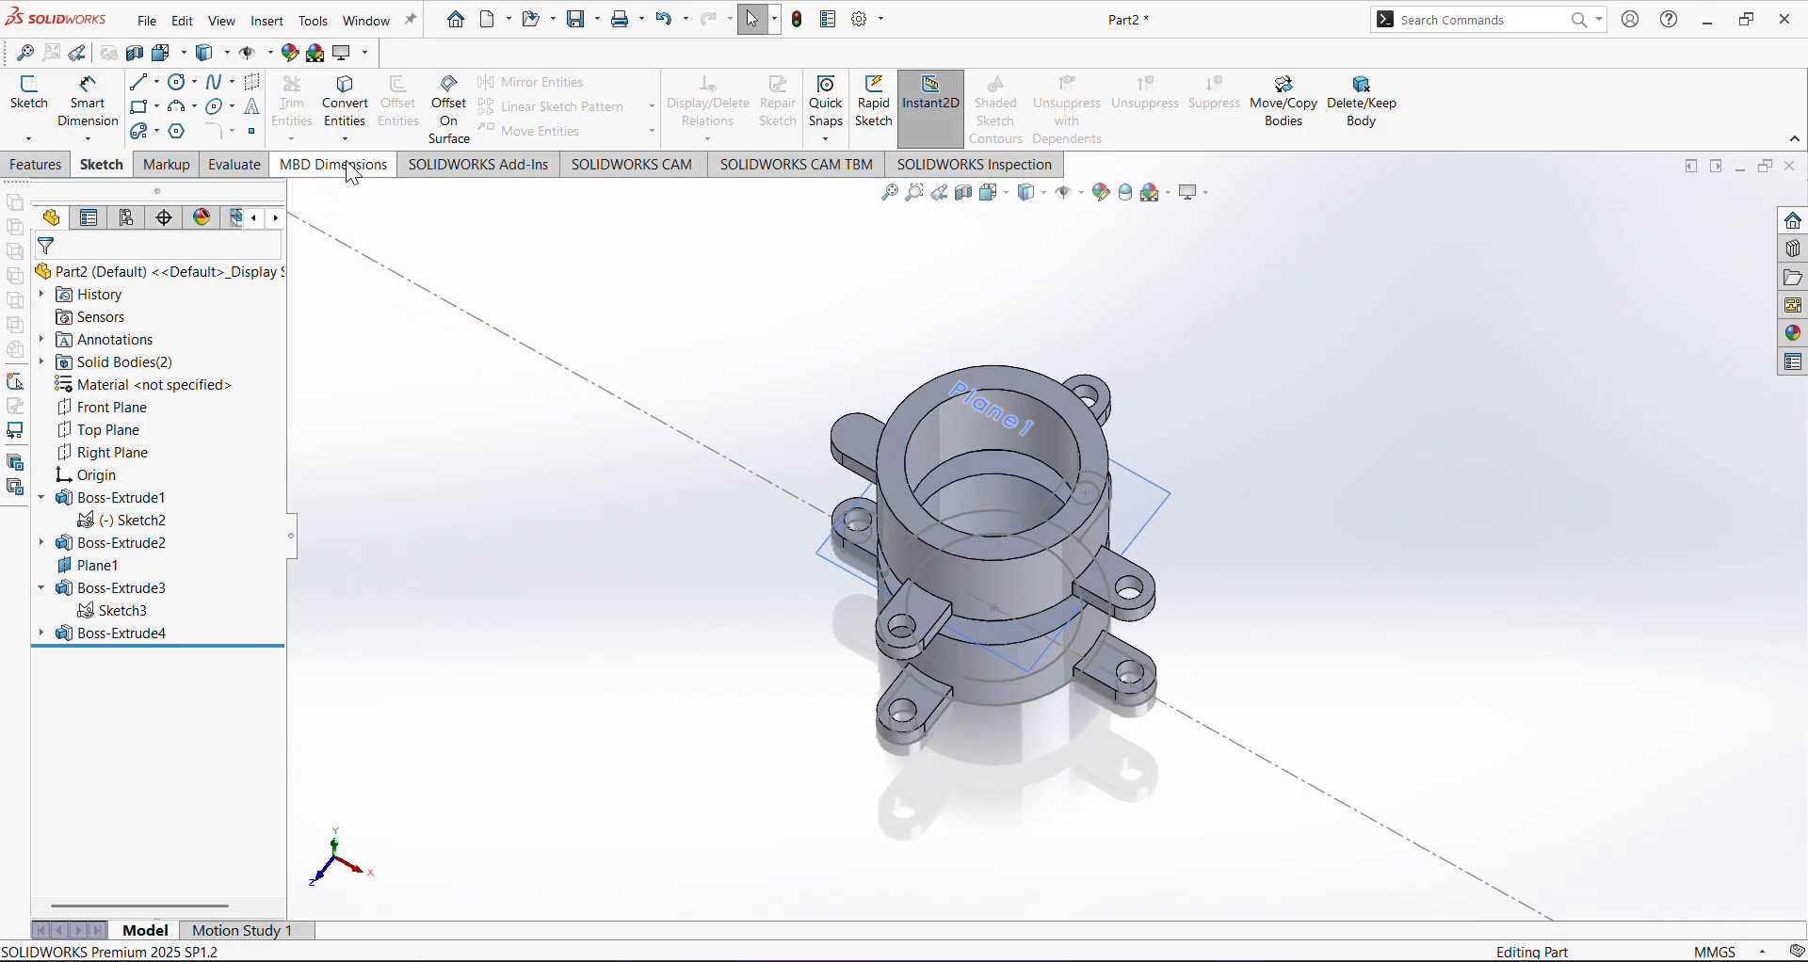
pyautogui.scroll(2, 629, 521)
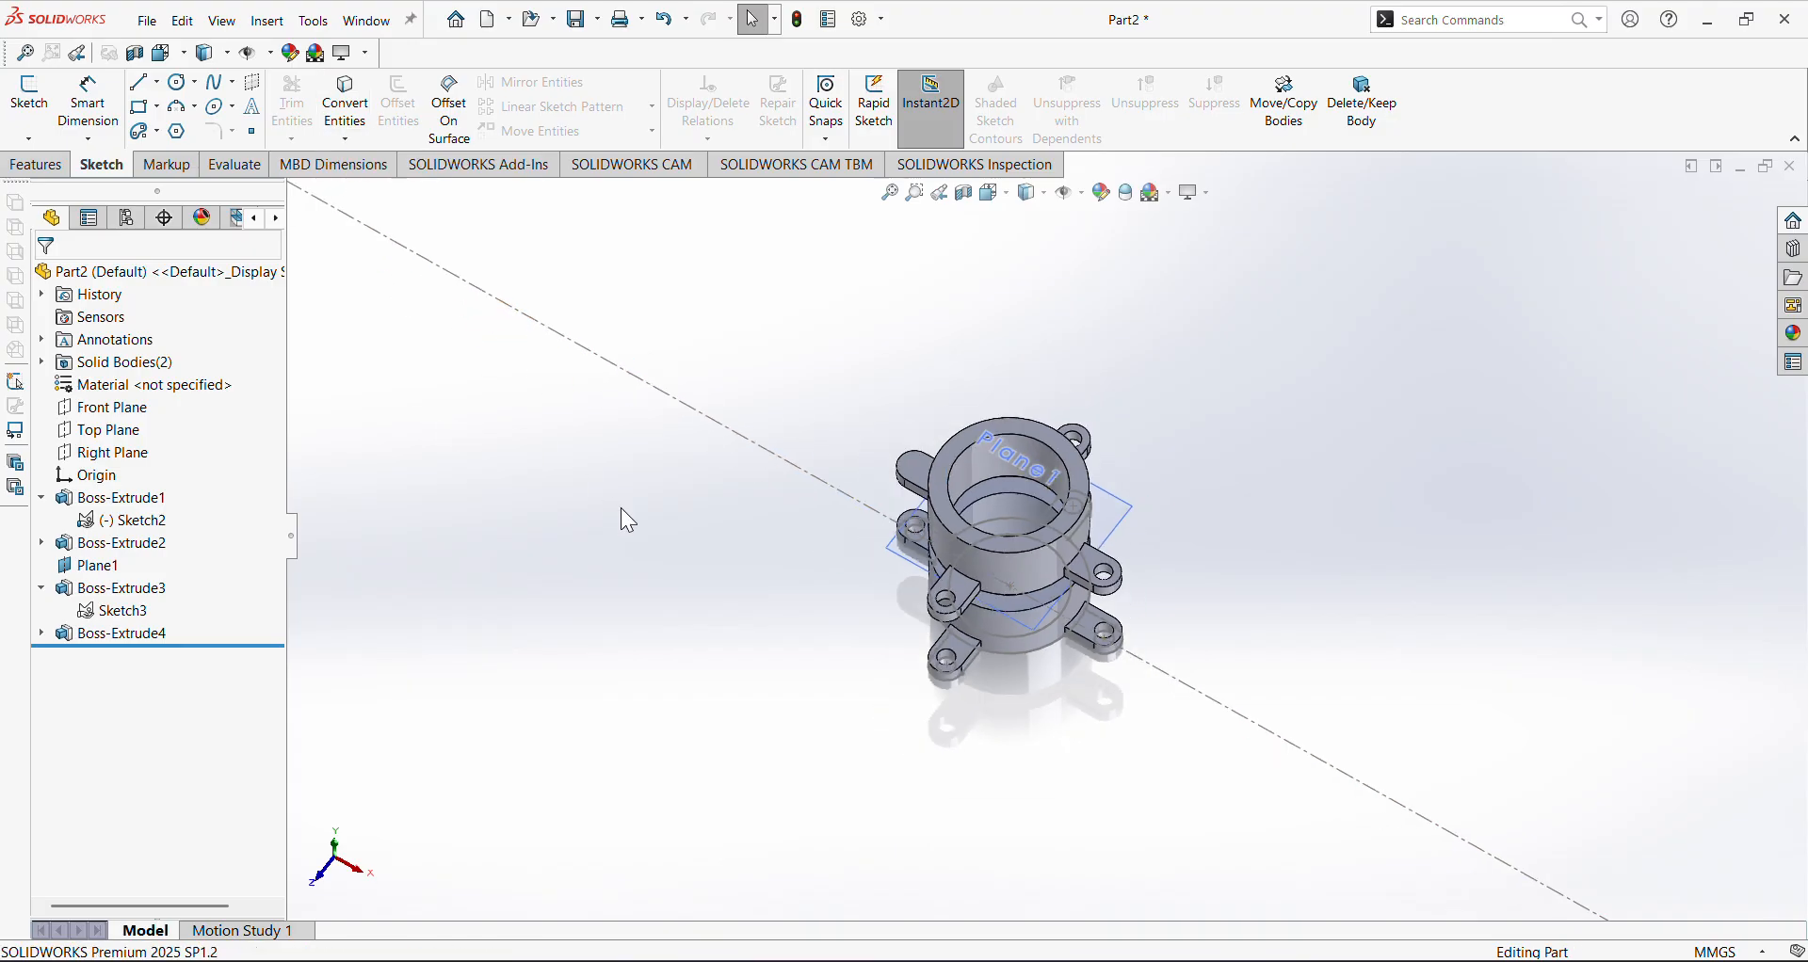
pyautogui.scroll(-2, 1149, 425)
pyautogui.rightClick(1254, 379)
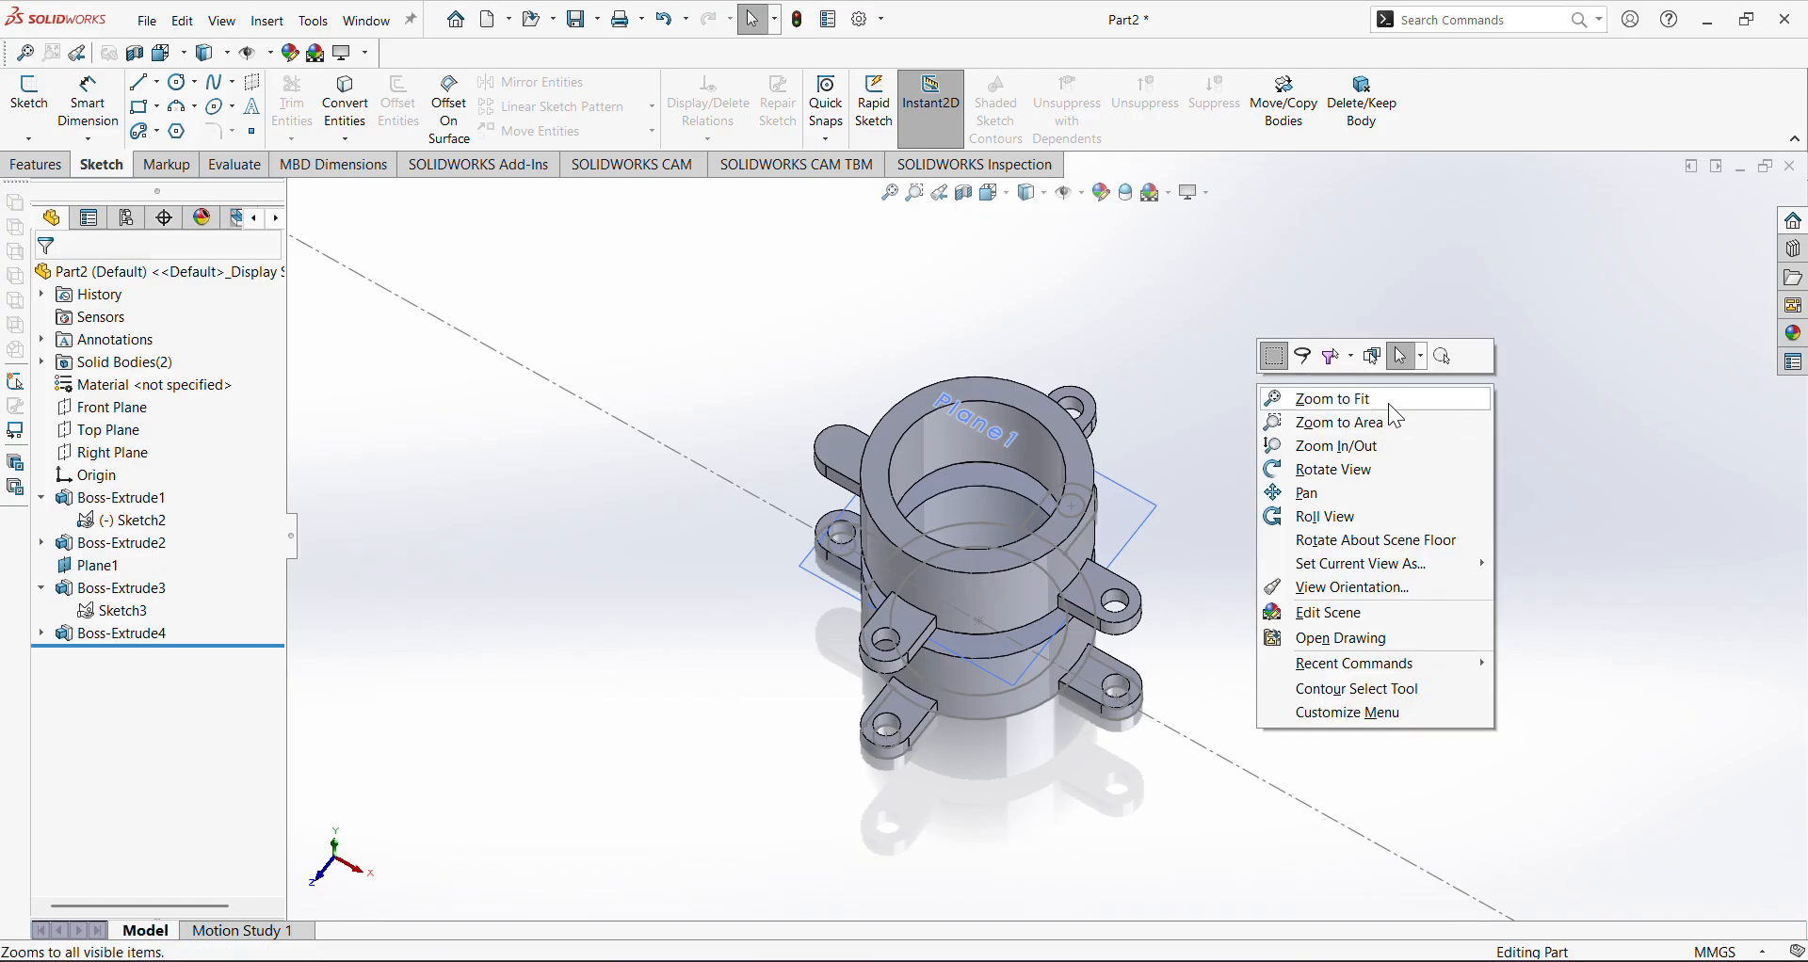
pyautogui.click(1183, 528)
pyautogui.moveTo(1183, 528); pyautogui.dragTo(972, 542, button='middle')
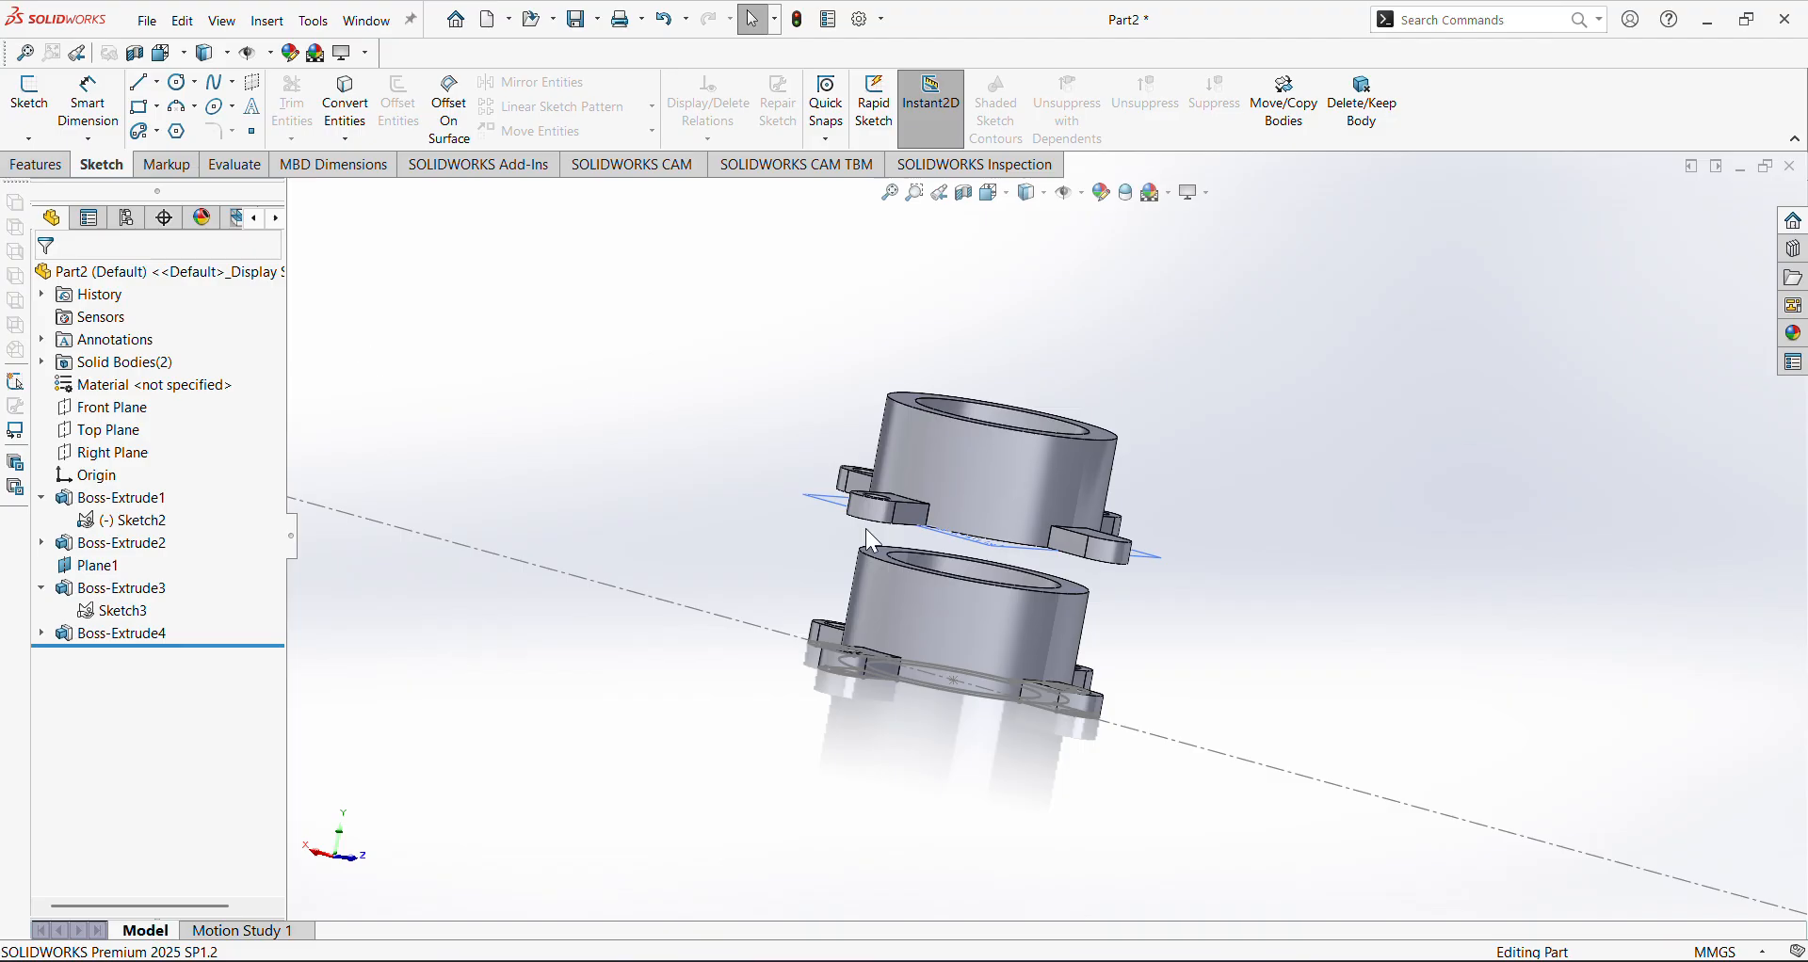
pyautogui.scroll(-1, 1045, 646)
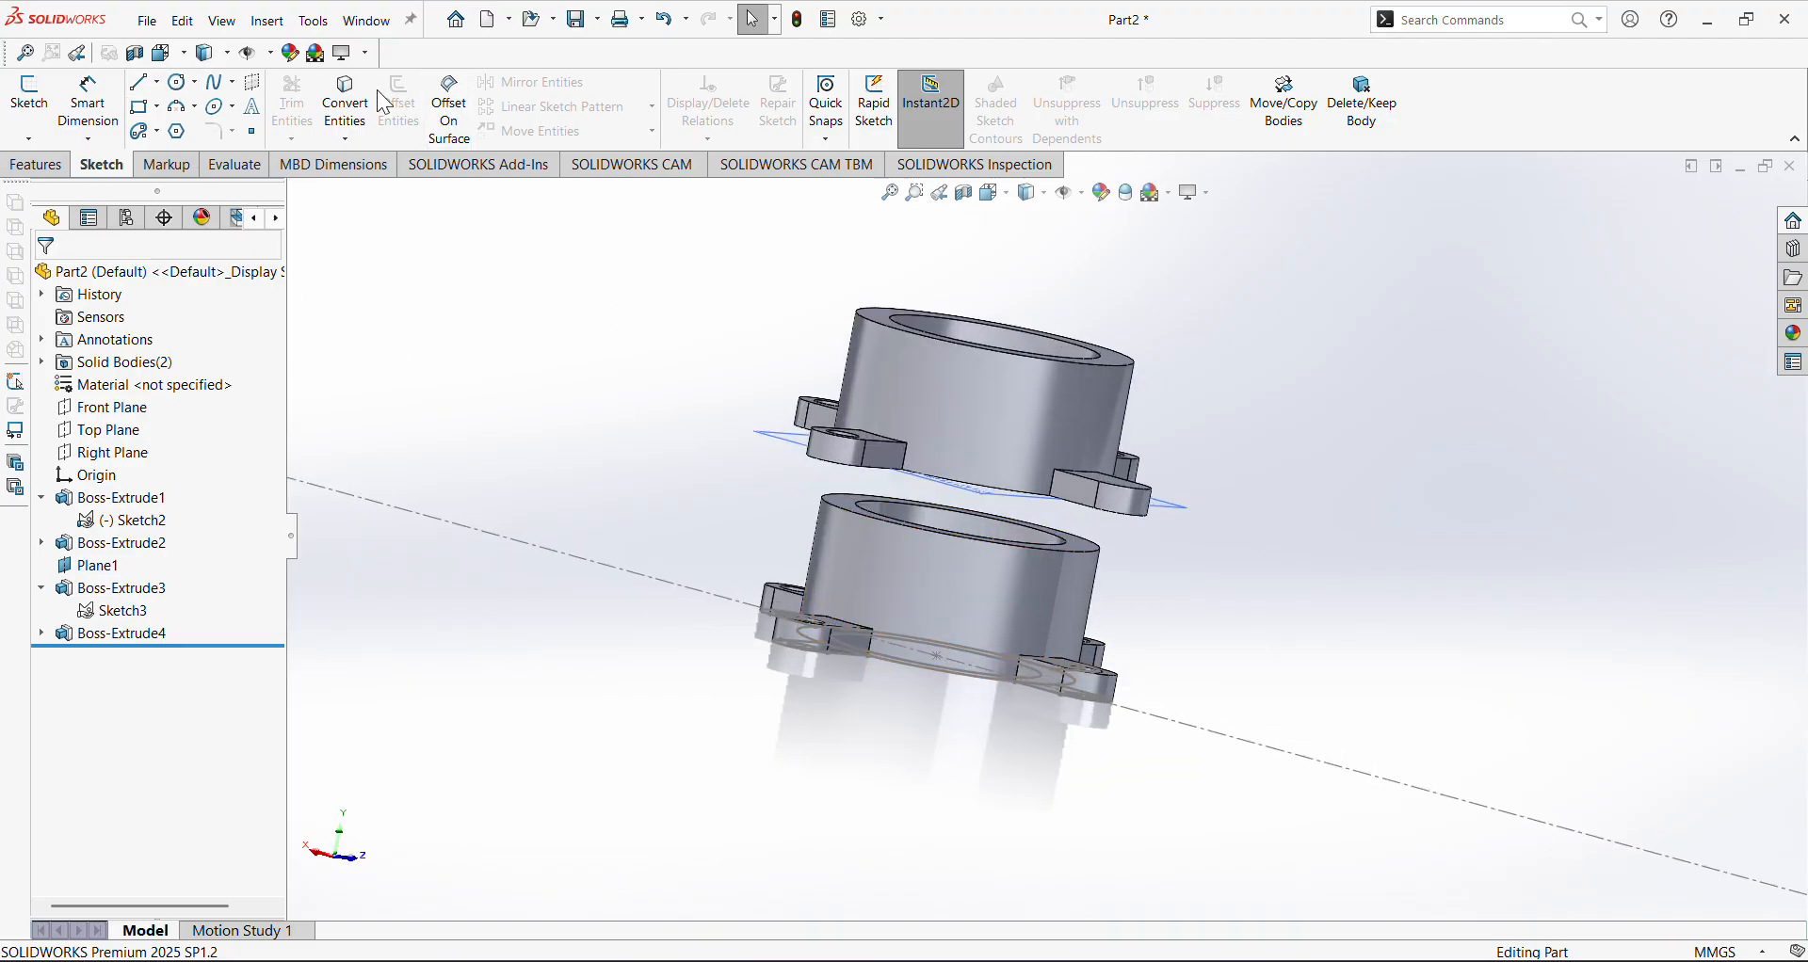
# Close the two-ring part and create a new part document
pyautogui.click(1794, 169)
pyautogui.click(923, 534)
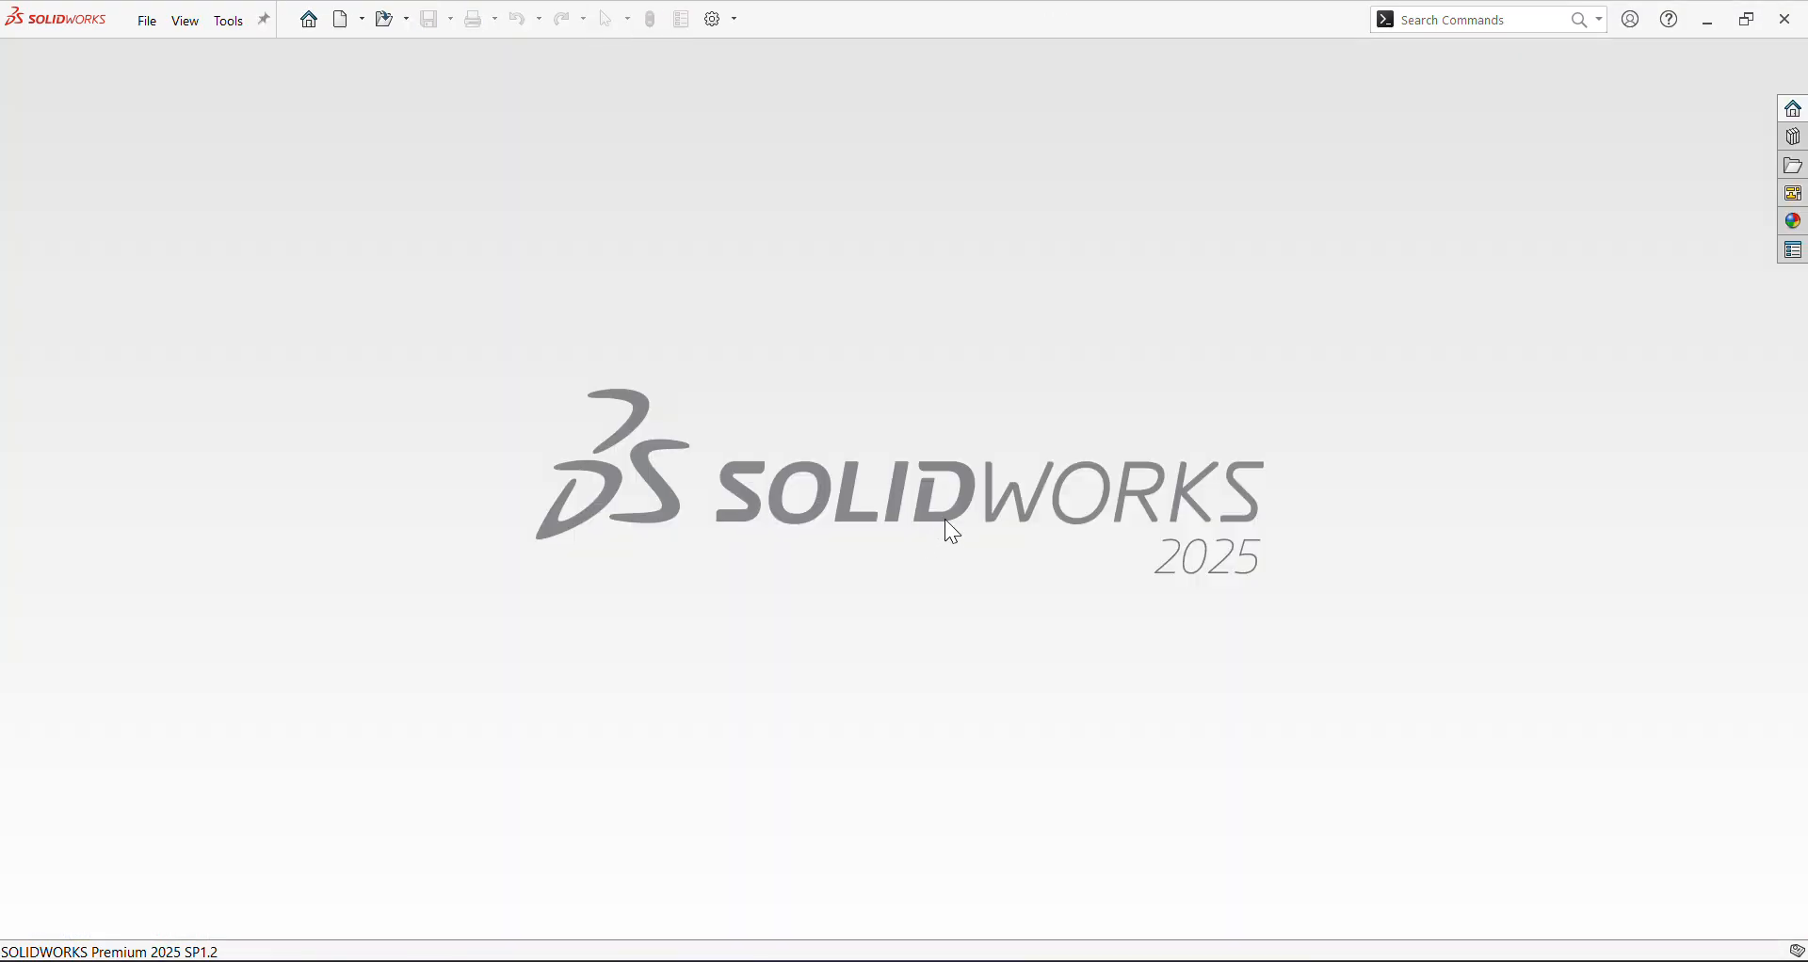
pyautogui.click(339, 23)
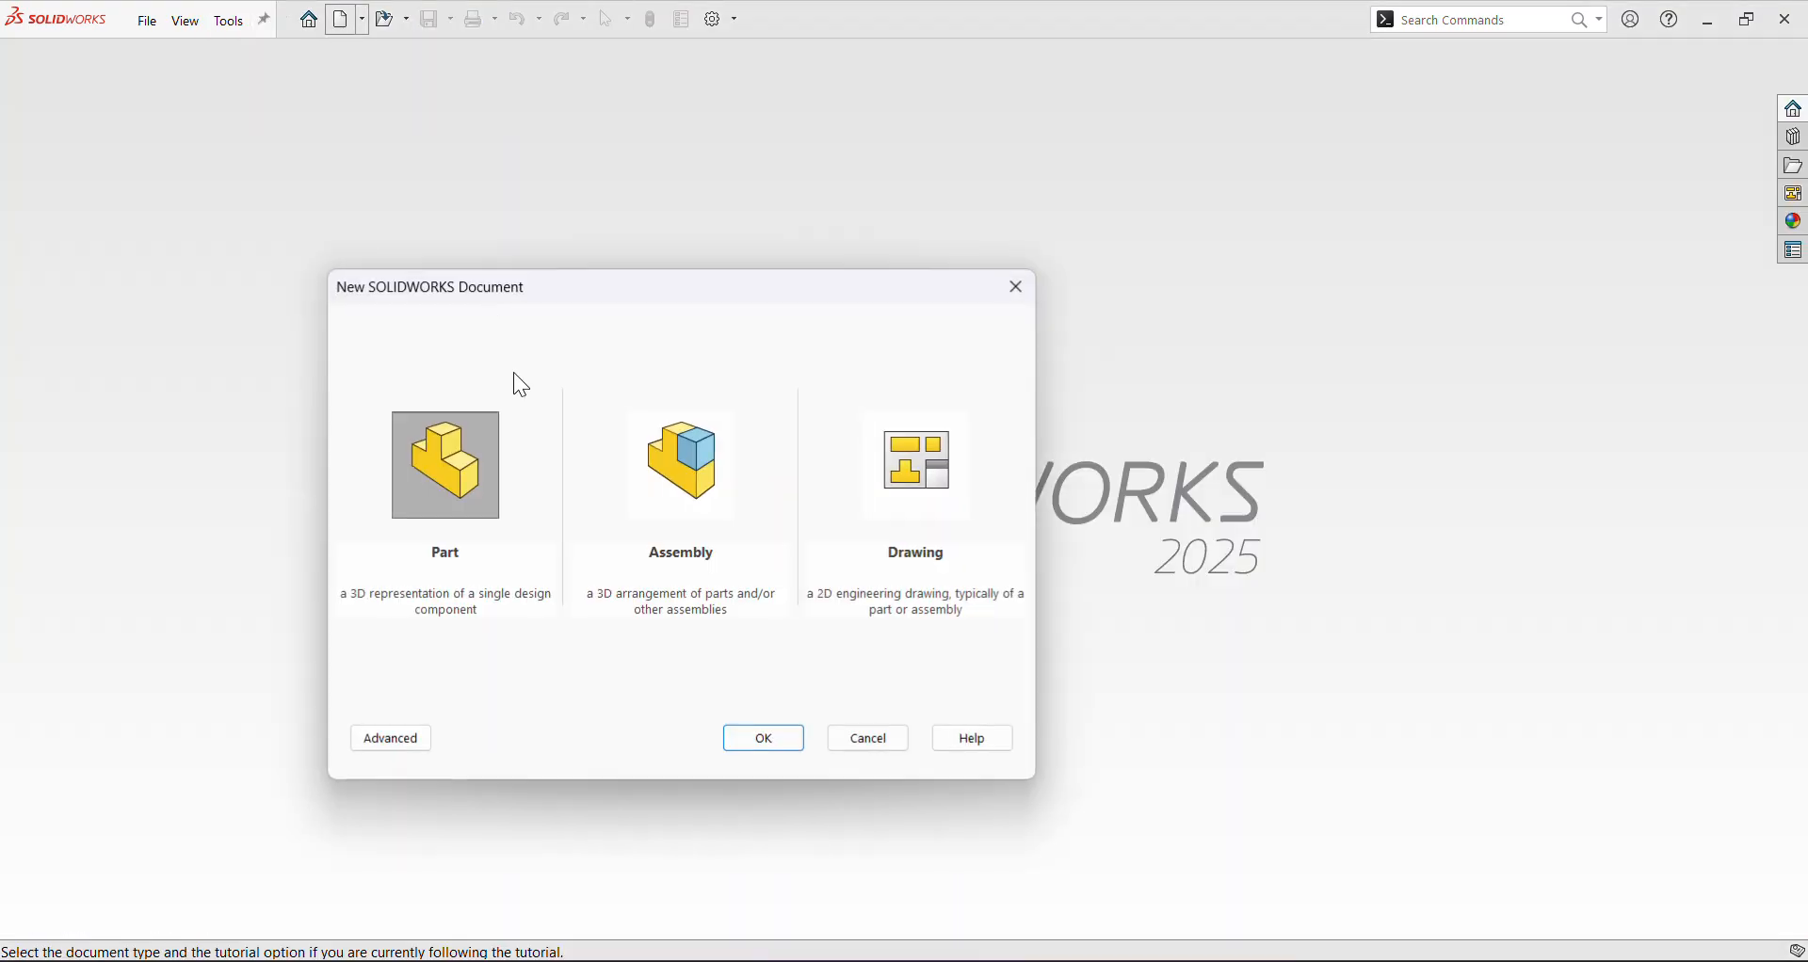
pyautogui.click(759, 739)
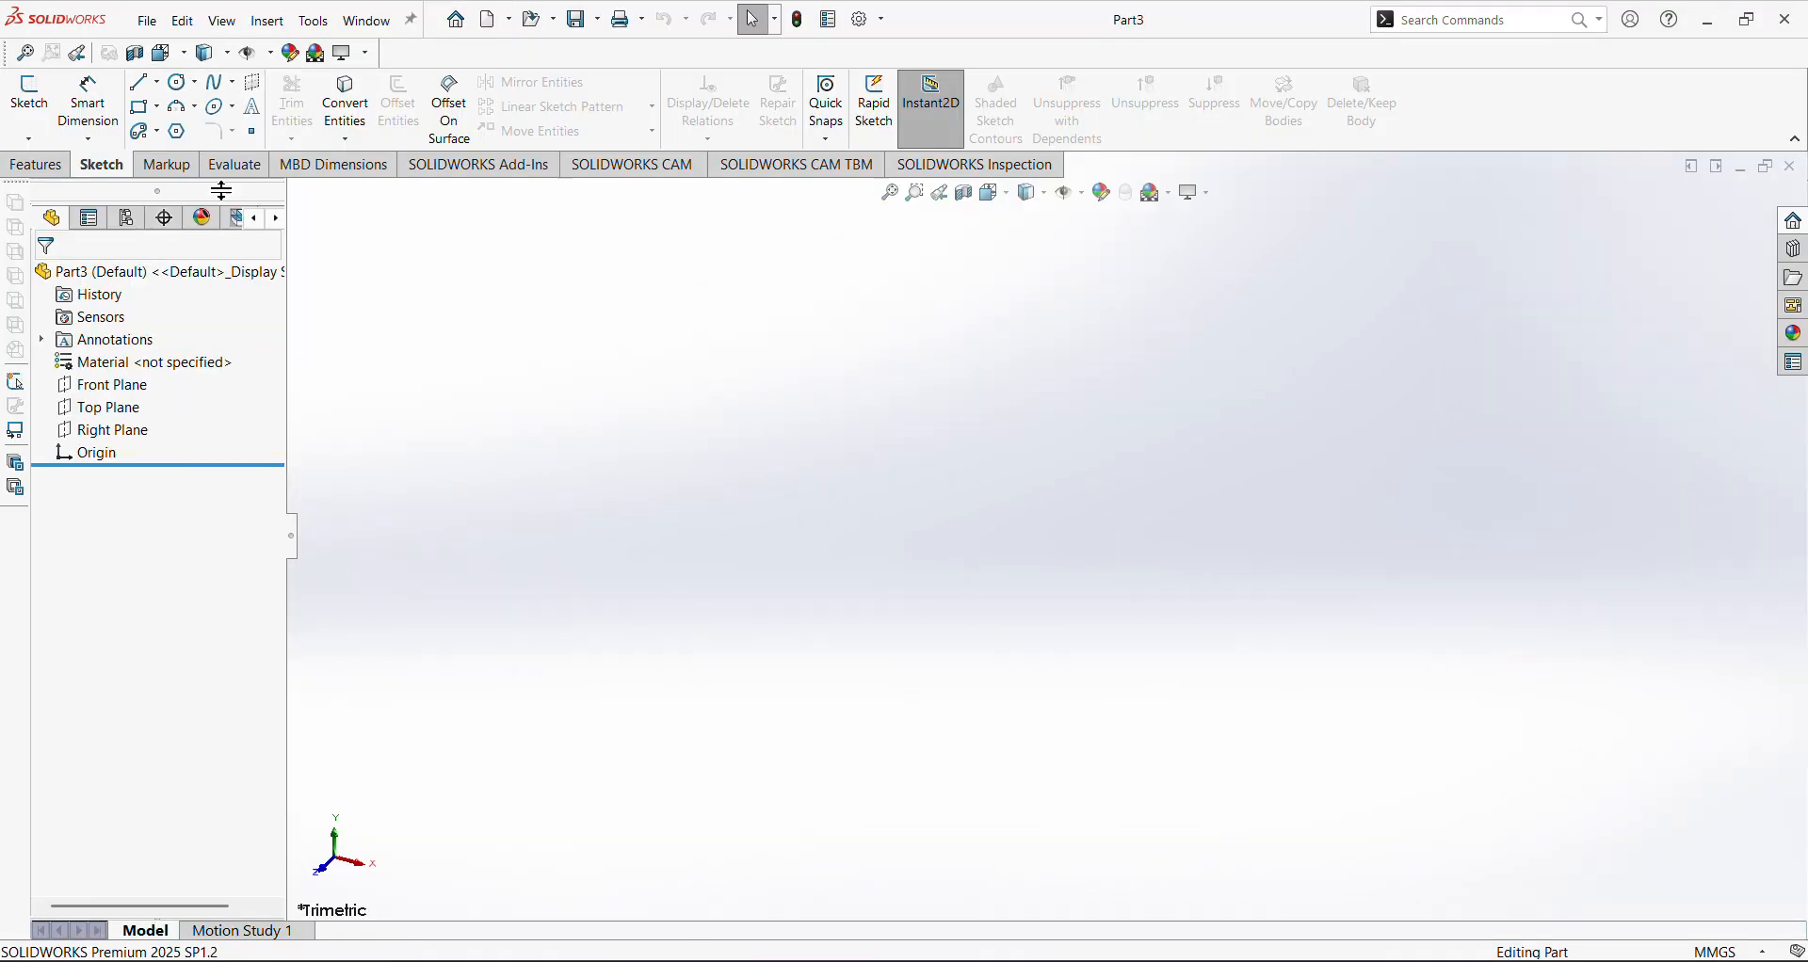
# Start a sketch on the Front Plane of the new part
pyautogui.click(25, 99)
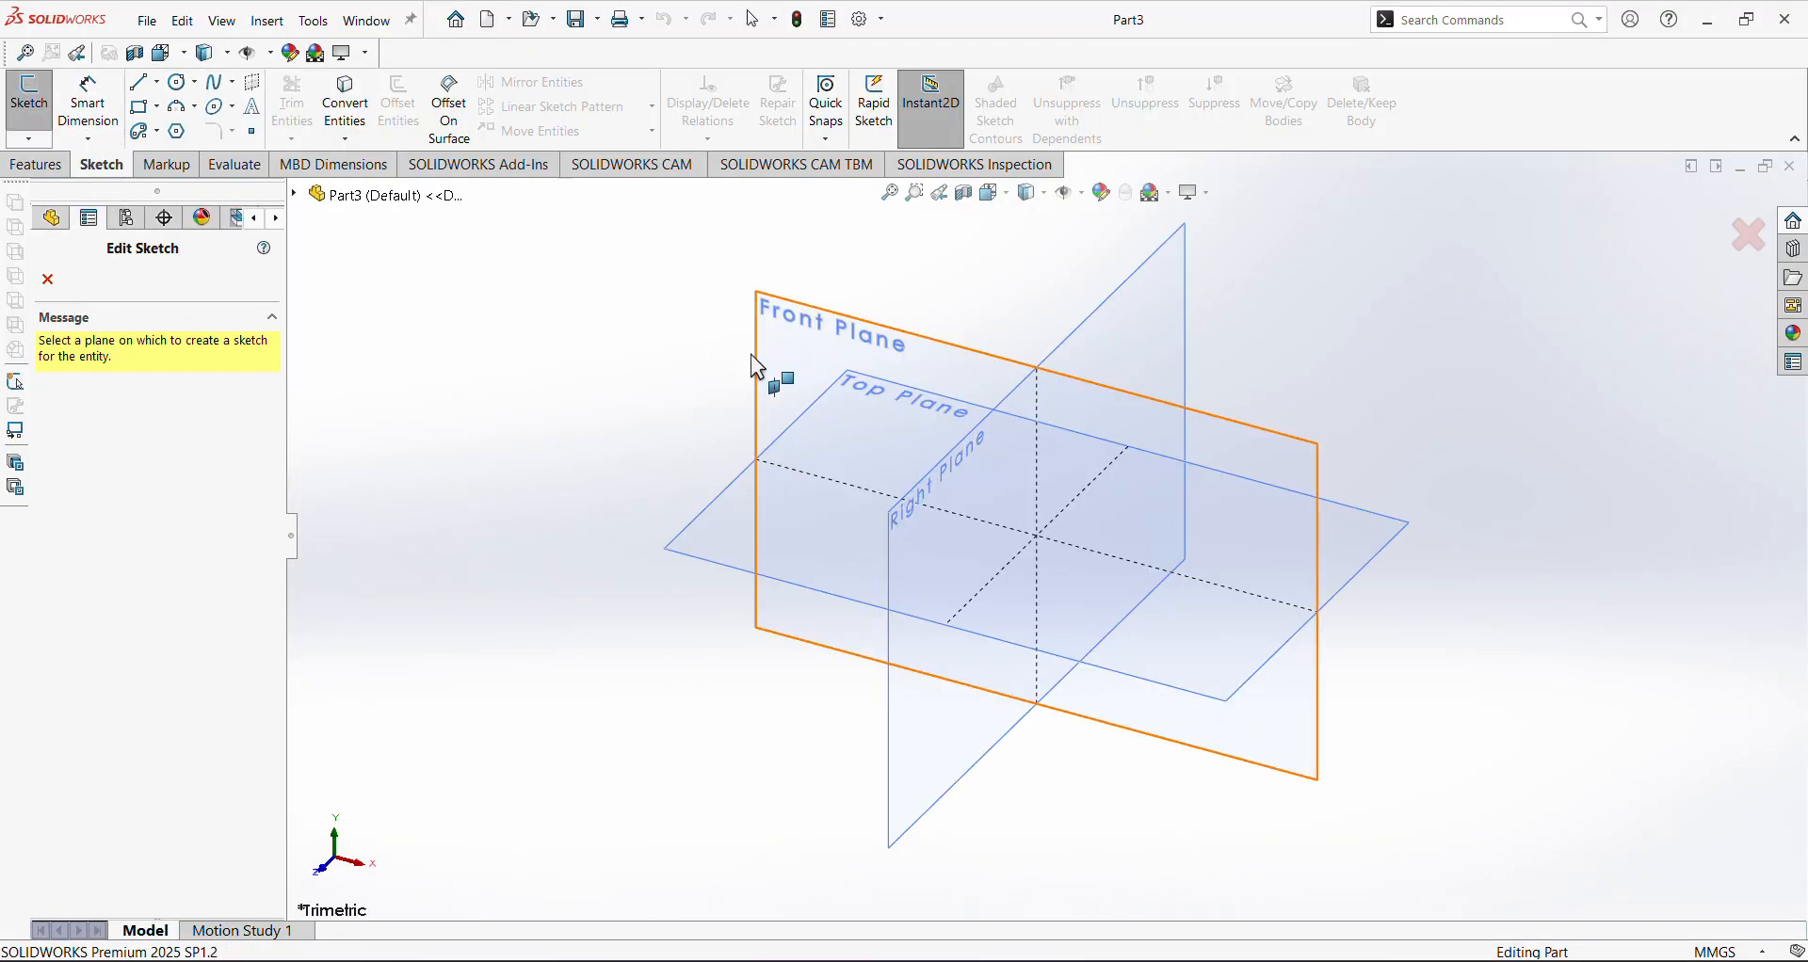
pyautogui.click(787, 345)
pyautogui.click(349, 139)
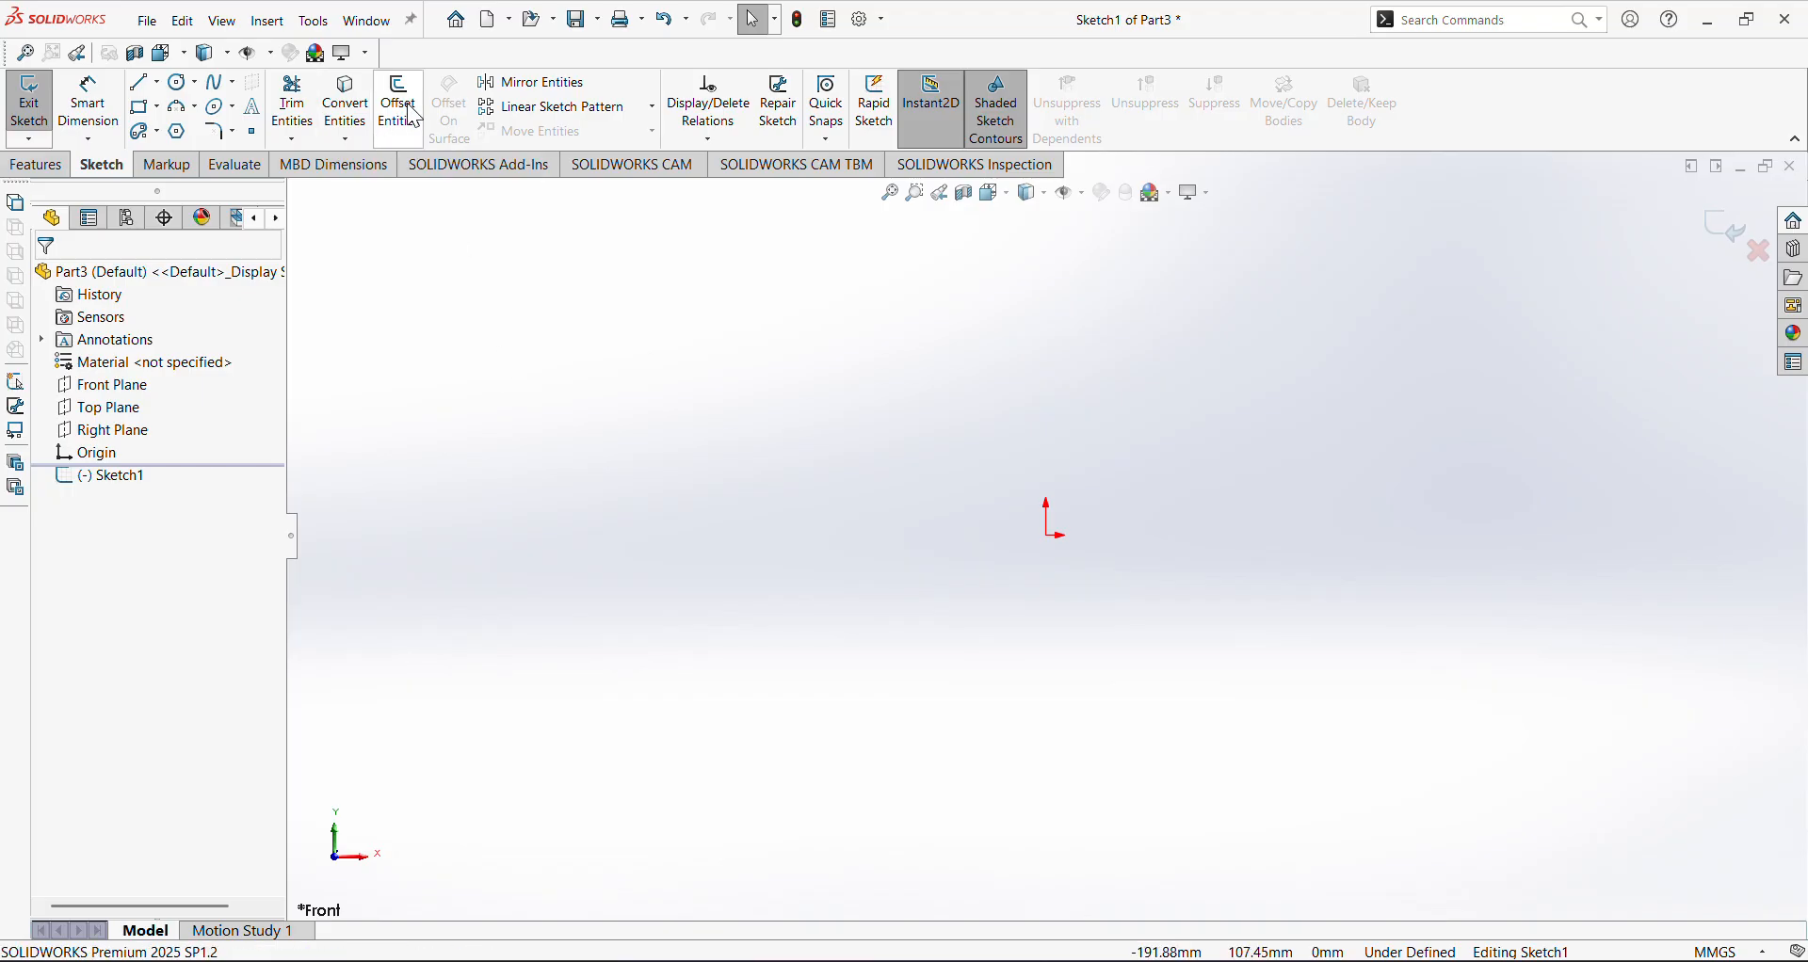
pyautogui.click(411, 140)
pyautogui.click(79, 280)
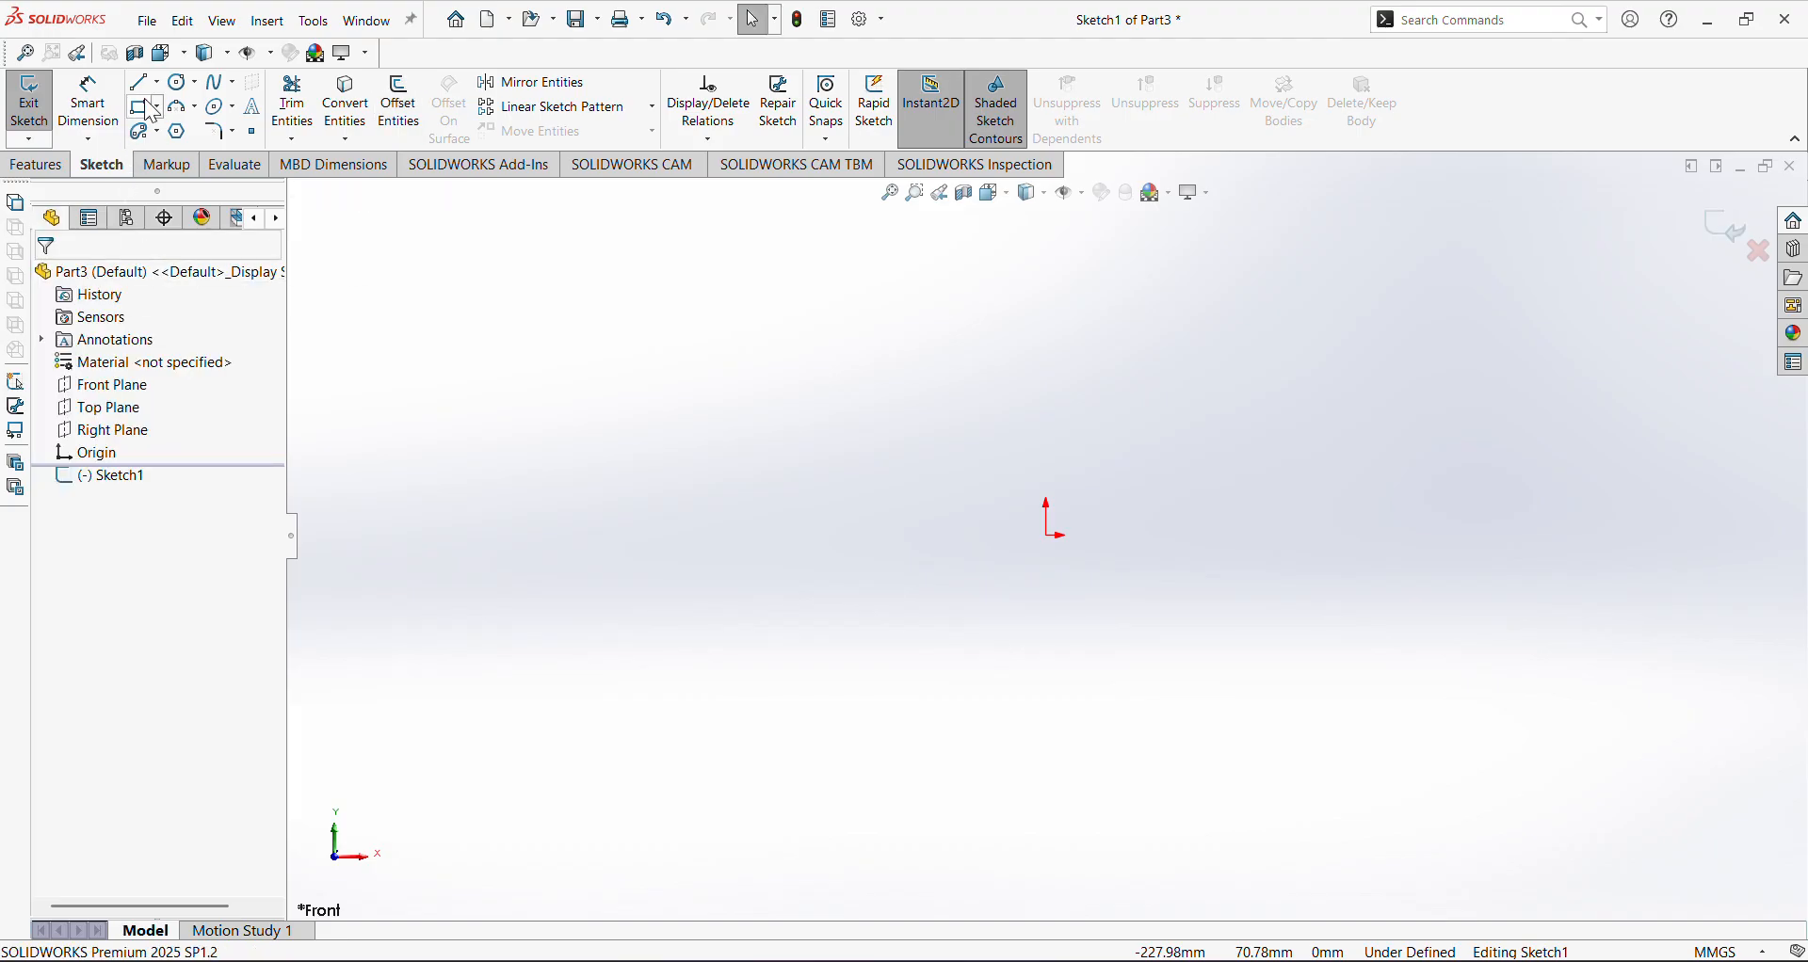
# Sketch two separate corner rectangles, one about 38 mm high left of the origin and a smaller one to its right
pyautogui.click(148, 119)
pyautogui.moveTo(696, 451); pyautogui.dragTo(949, 575)
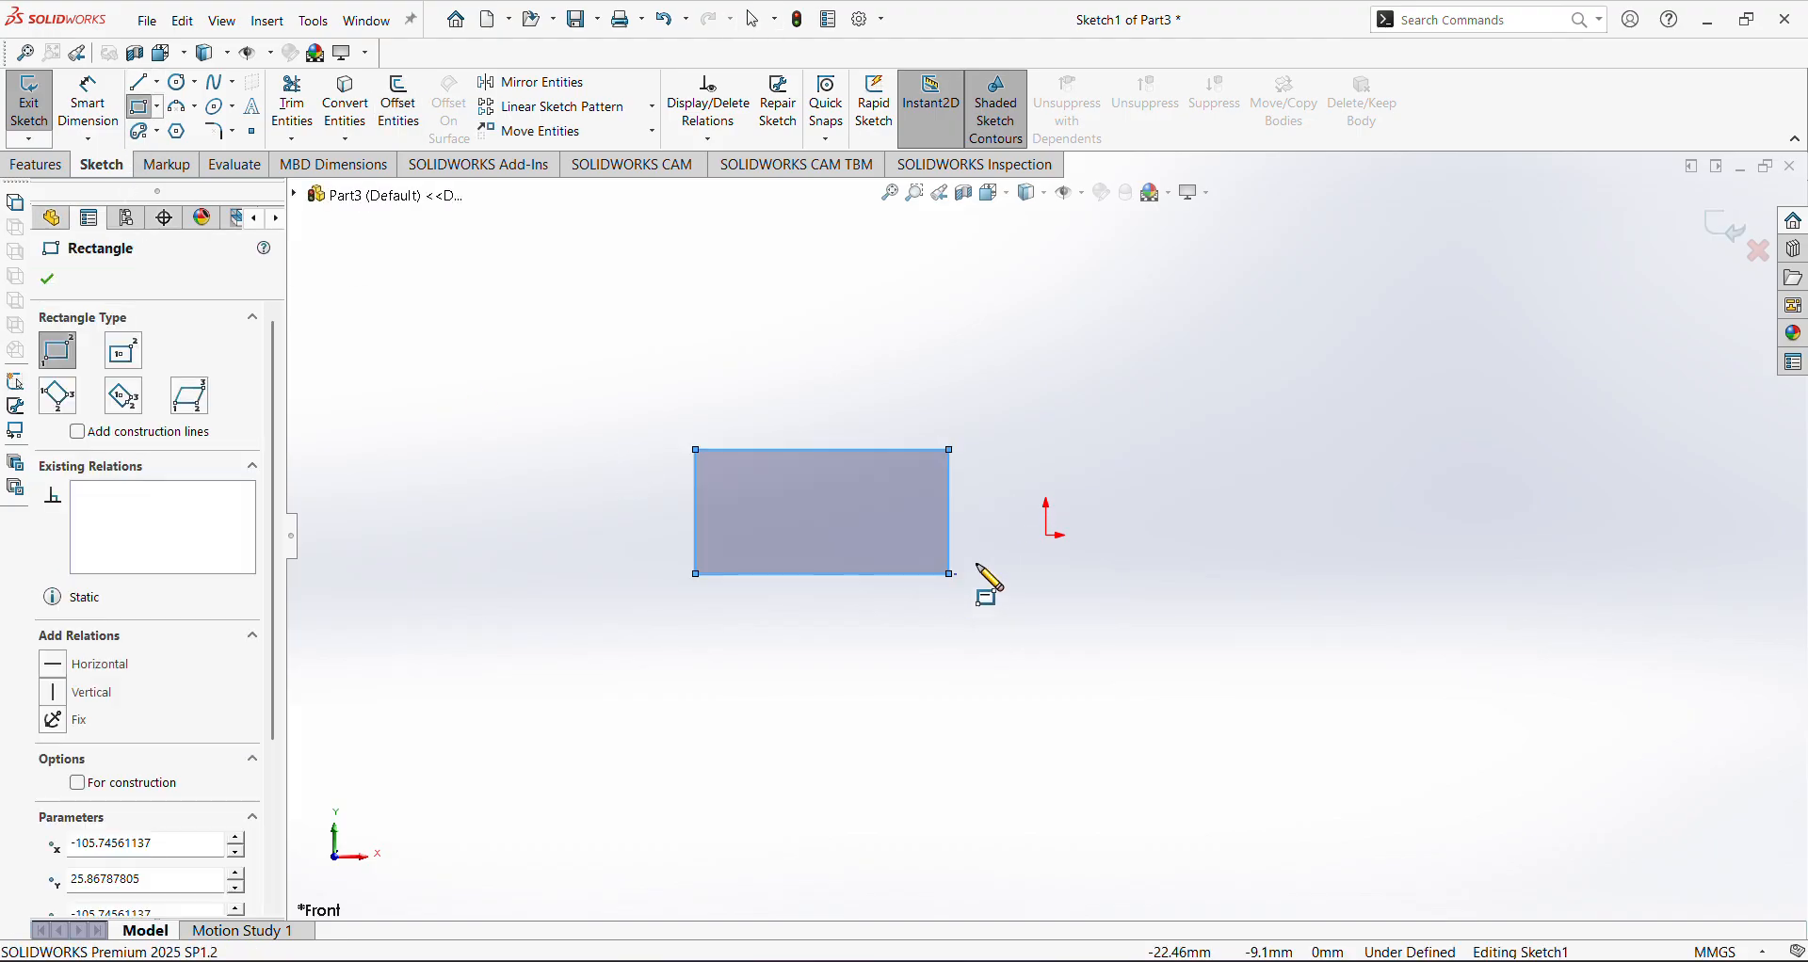
pyautogui.moveTo(1390, 432); pyautogui.dragTo(1174, 507)
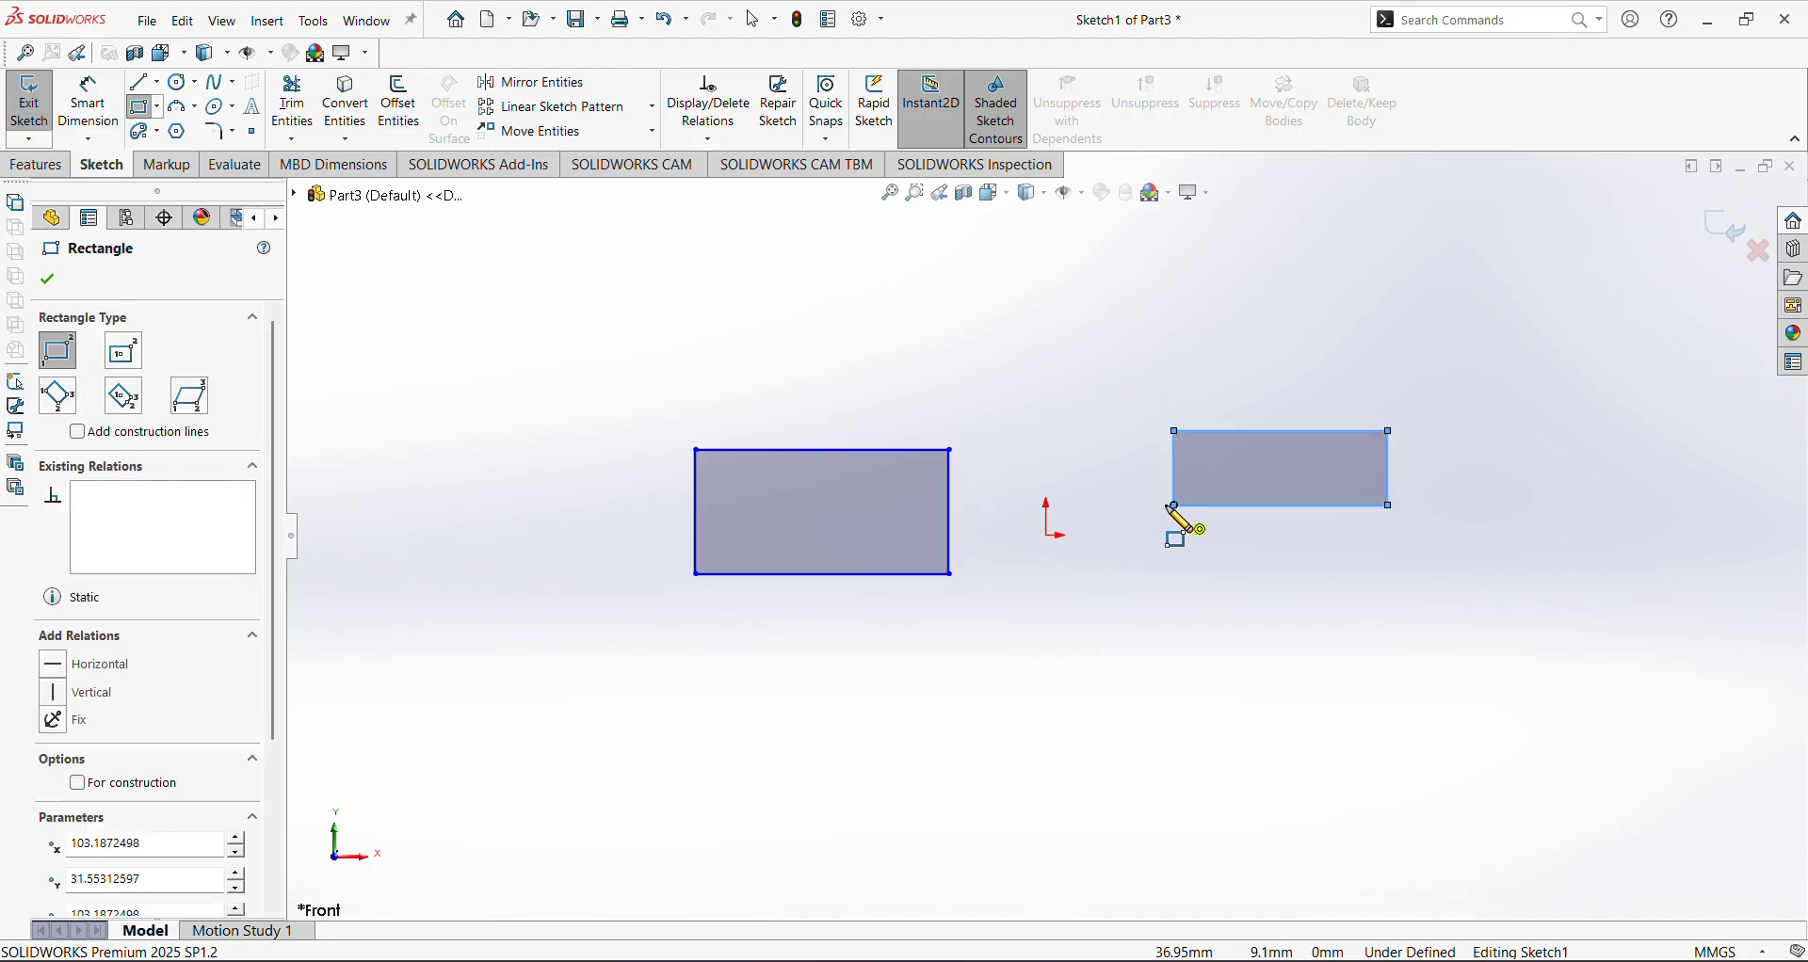
# Sketch a circle about 31 mm in diameter above the left rectangle
pyautogui.click(182, 82)
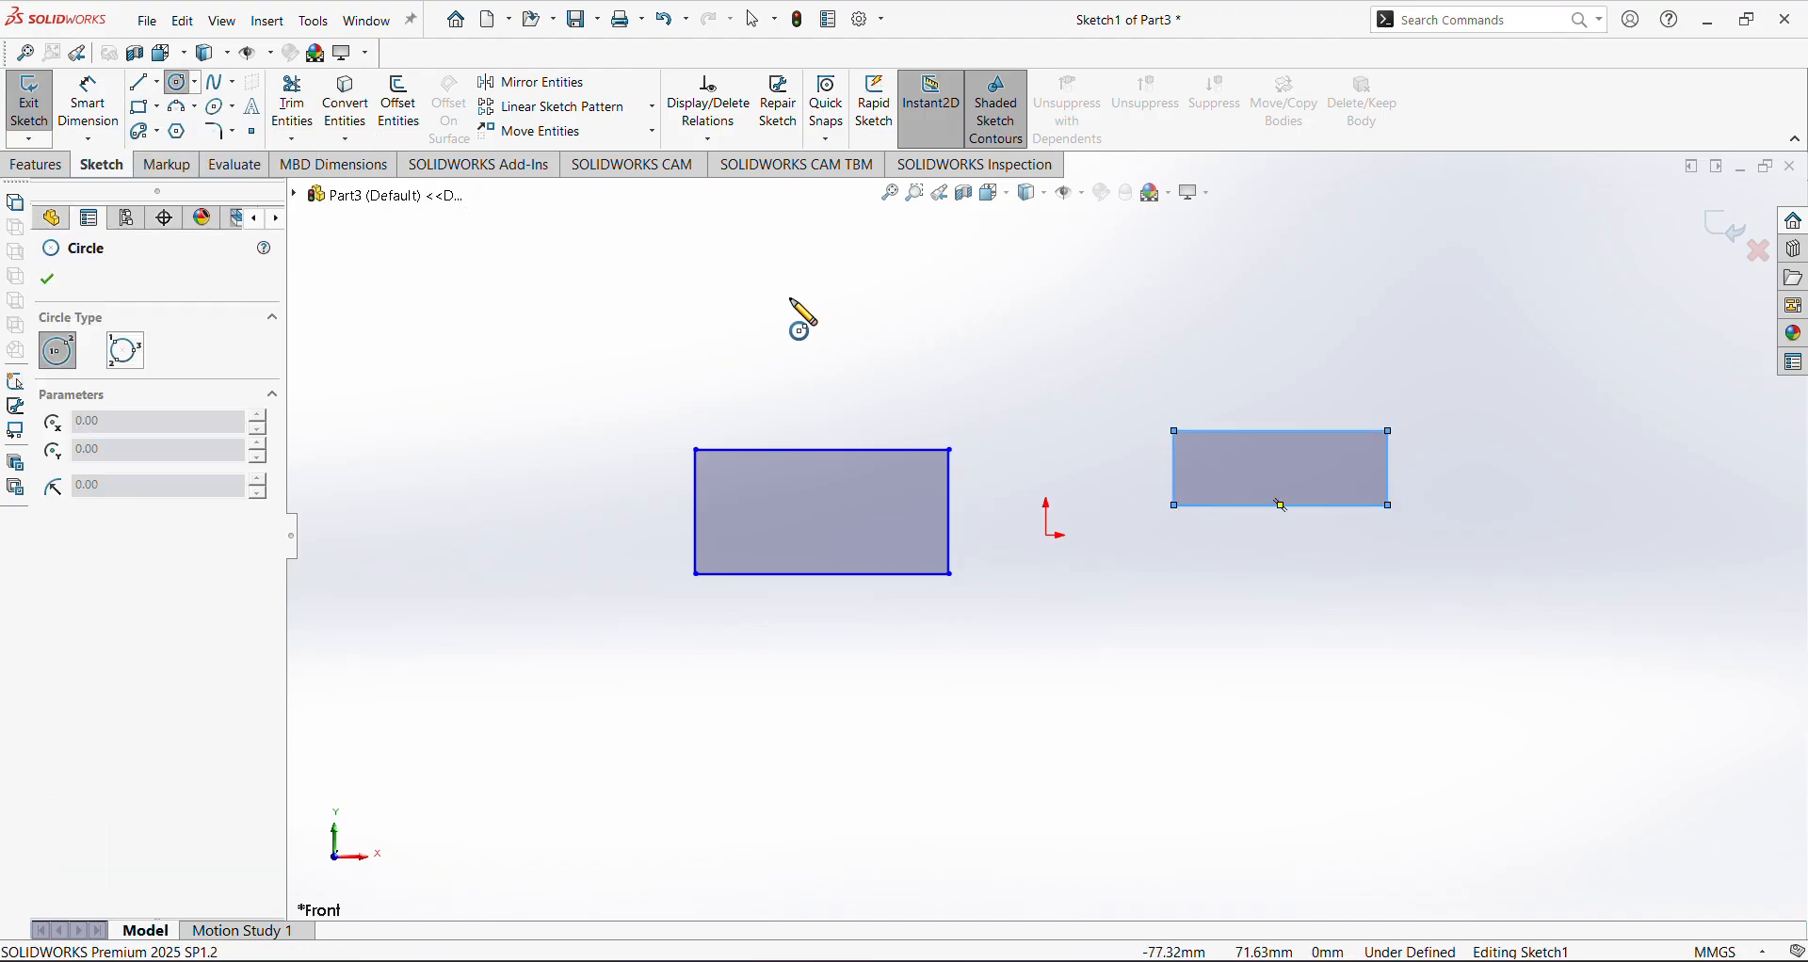
pyautogui.moveTo(791, 297)
pyautogui.mouseDown()
pyautogui.moveTo(836, 365)
pyautogui.moveTo(829, 334)
pyautogui.mouseUp()
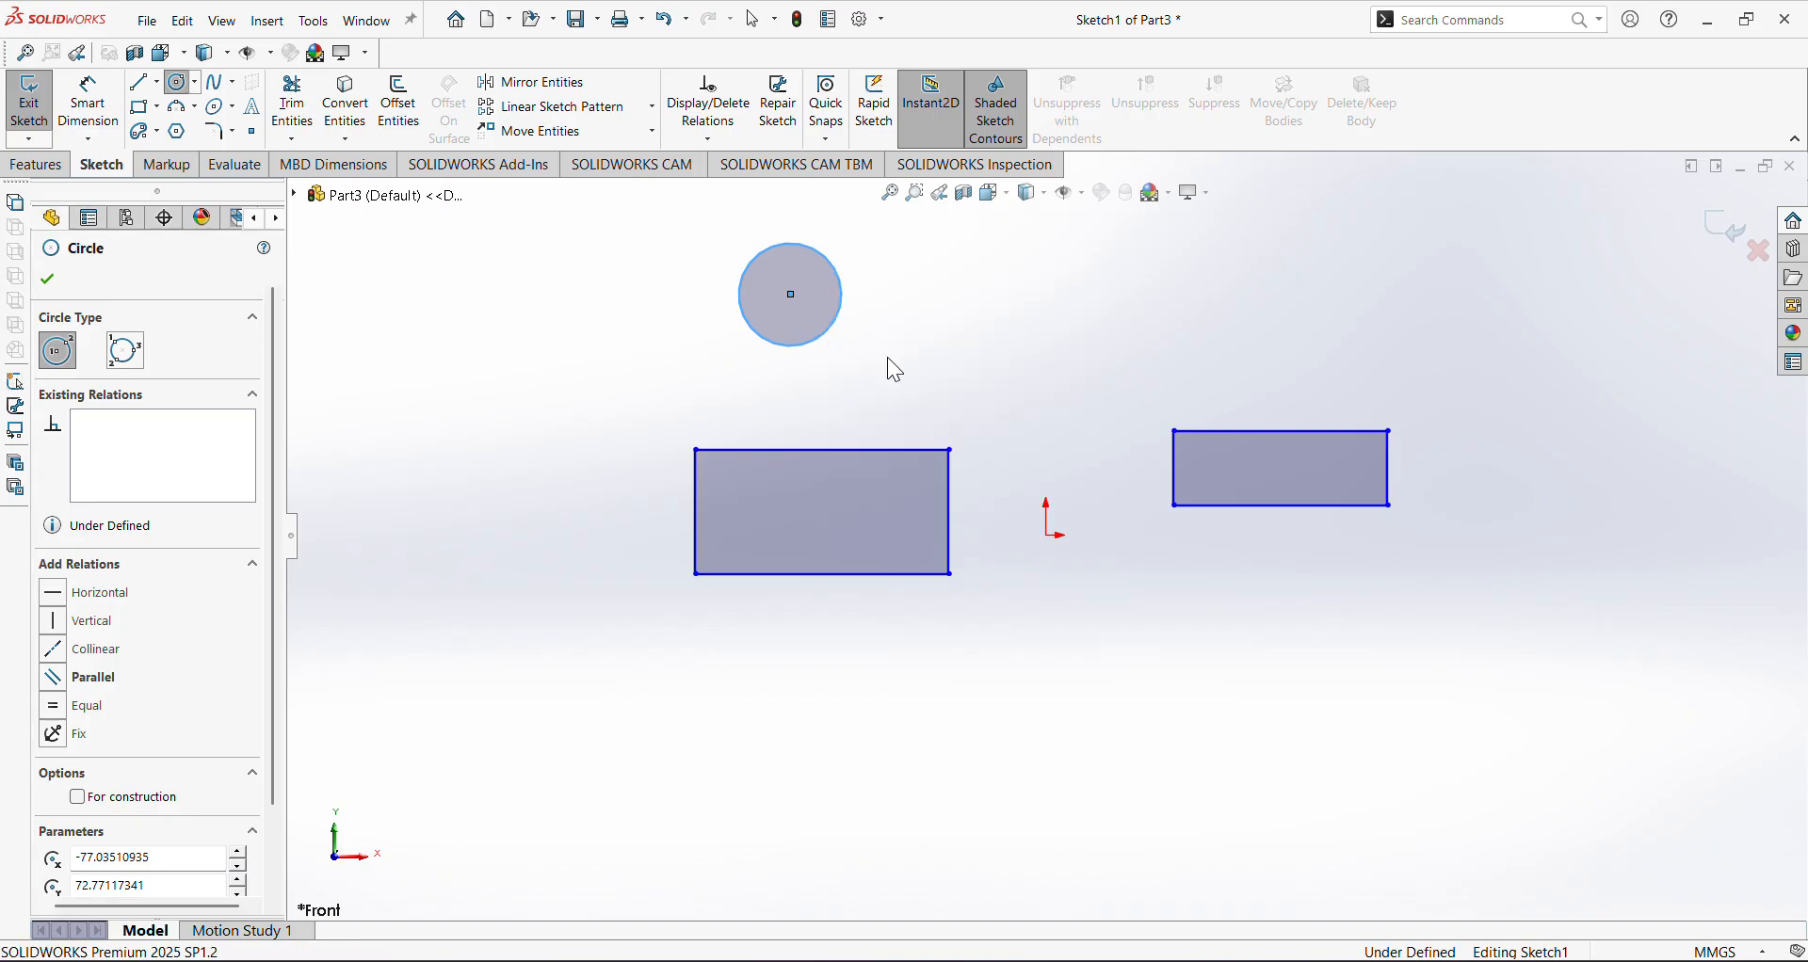
pyautogui.press('Escape')
pyautogui.scroll(-2, 856, 362)
pyautogui.scroll(2, 847, 372)
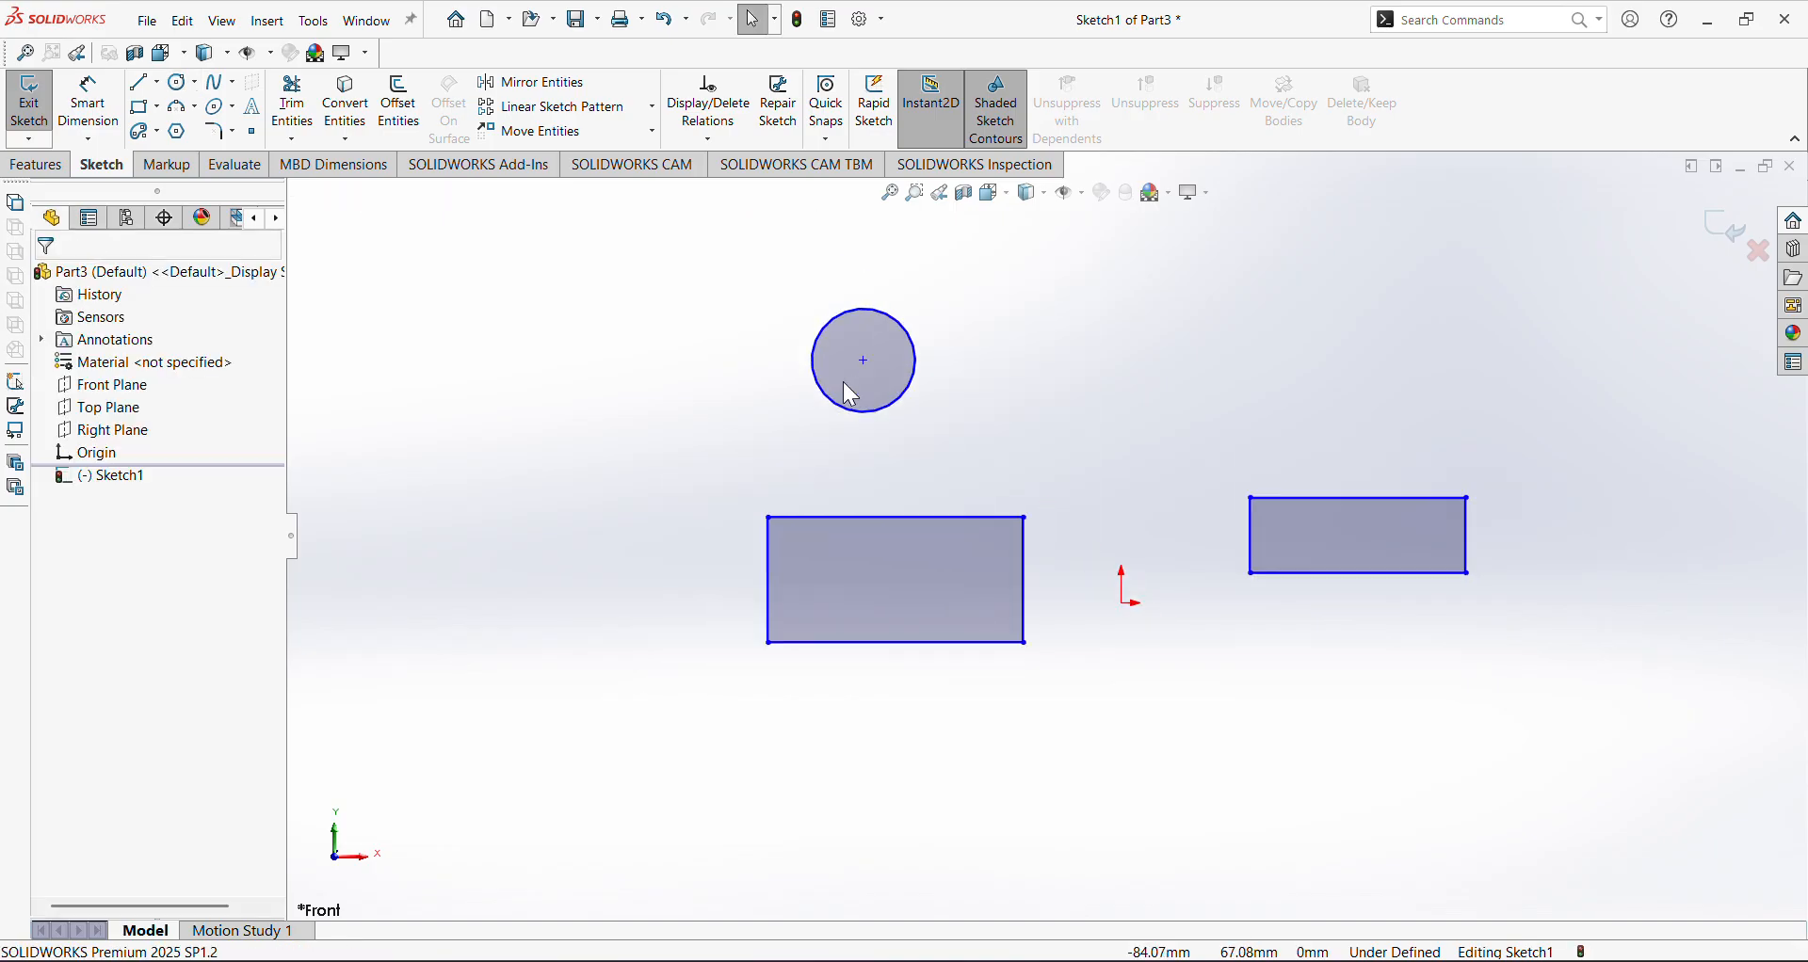
pyautogui.scroll(-3, 1107, 540)
pyautogui.scroll(2, 1008, 525)
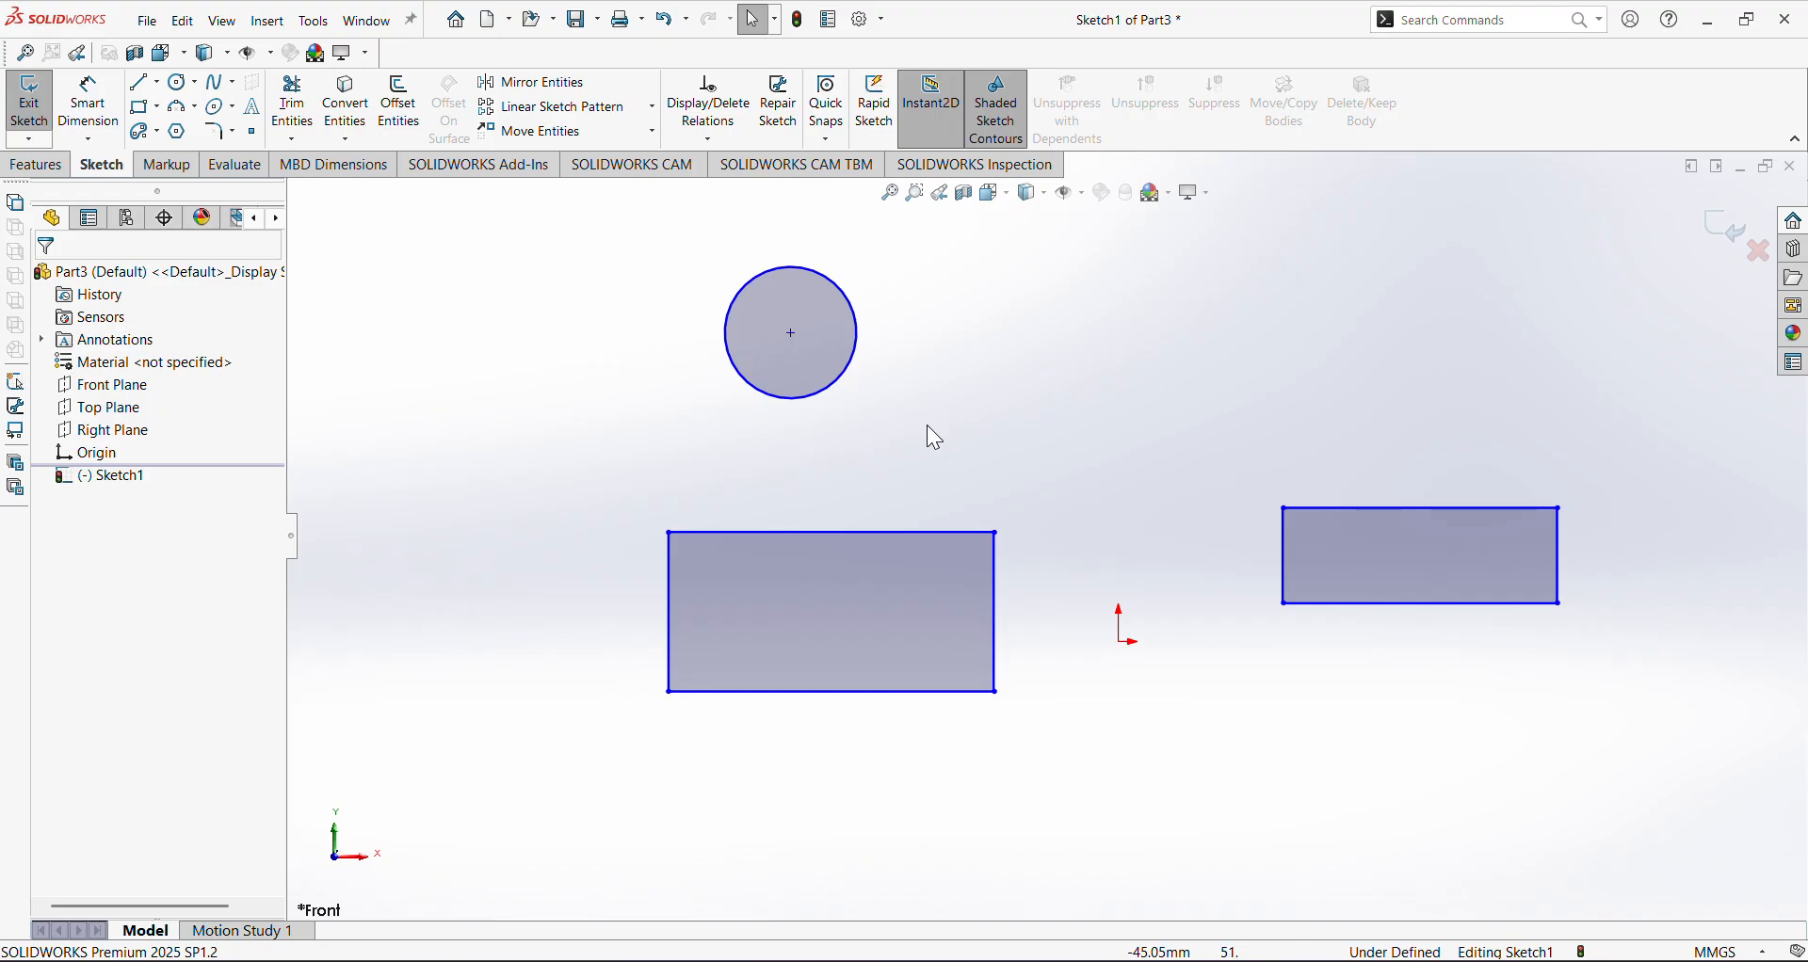
# Configure Offset Entities with a 5 mm distance, leaving Add dimensions and Select chain off
pyautogui.click(36, 166)
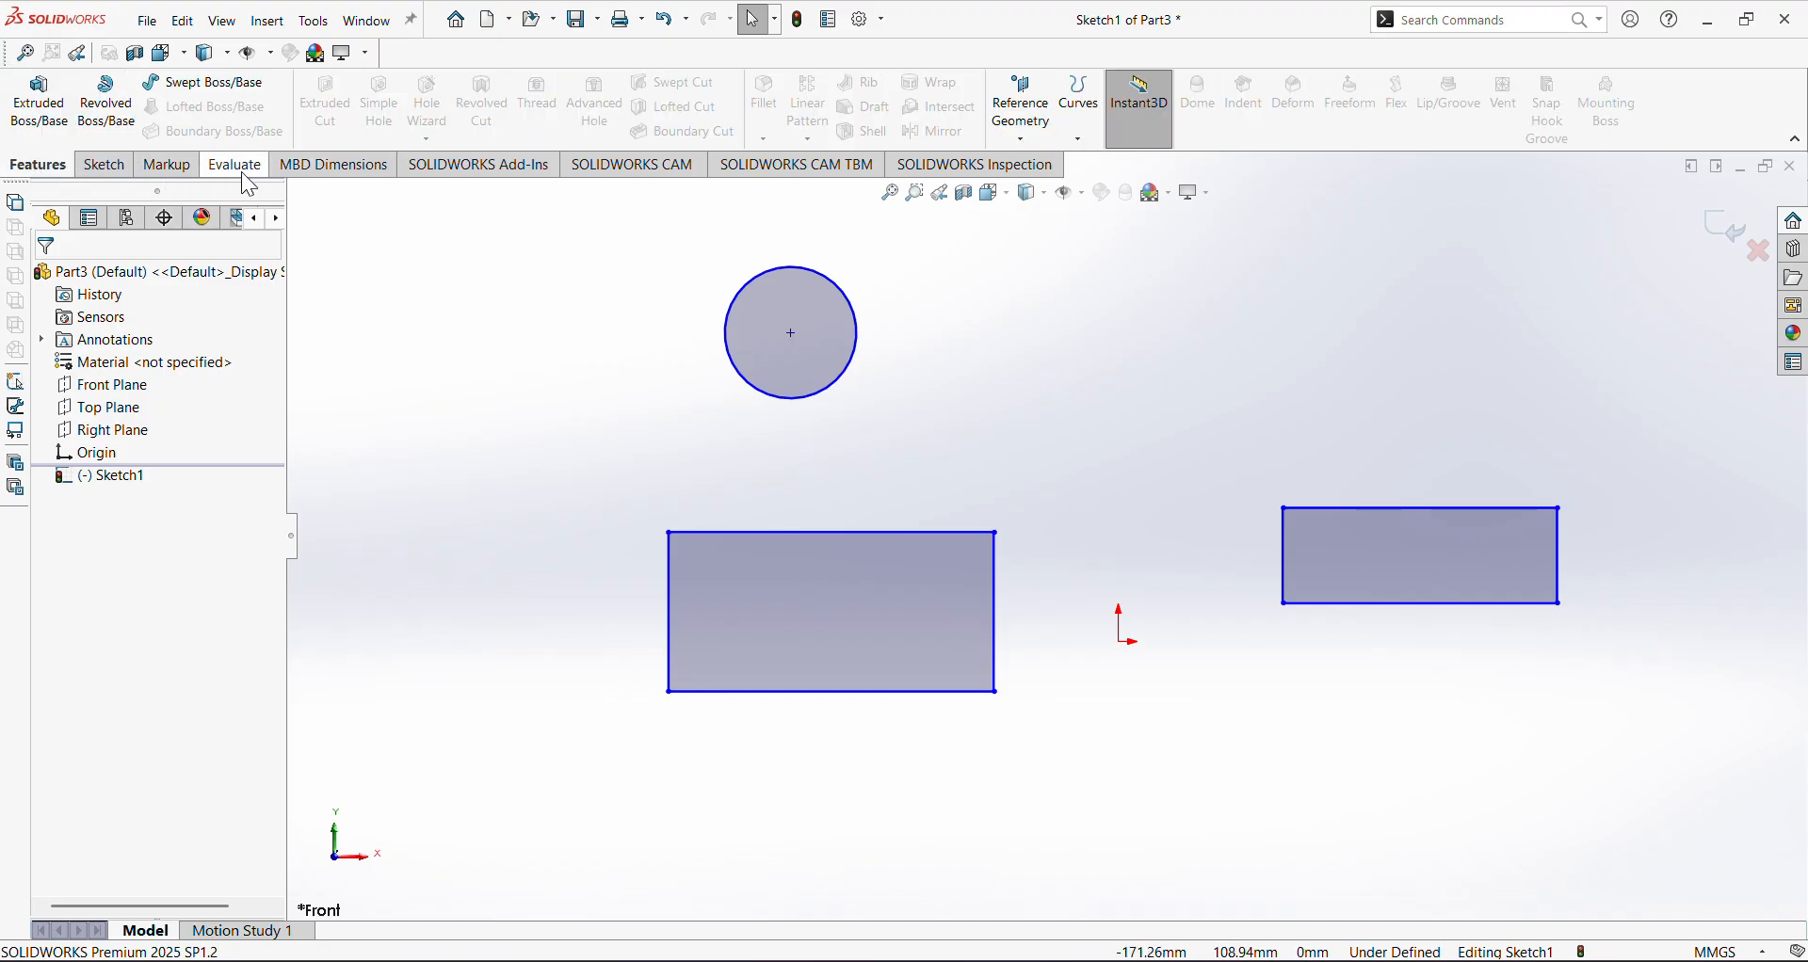
pyautogui.click(104, 166)
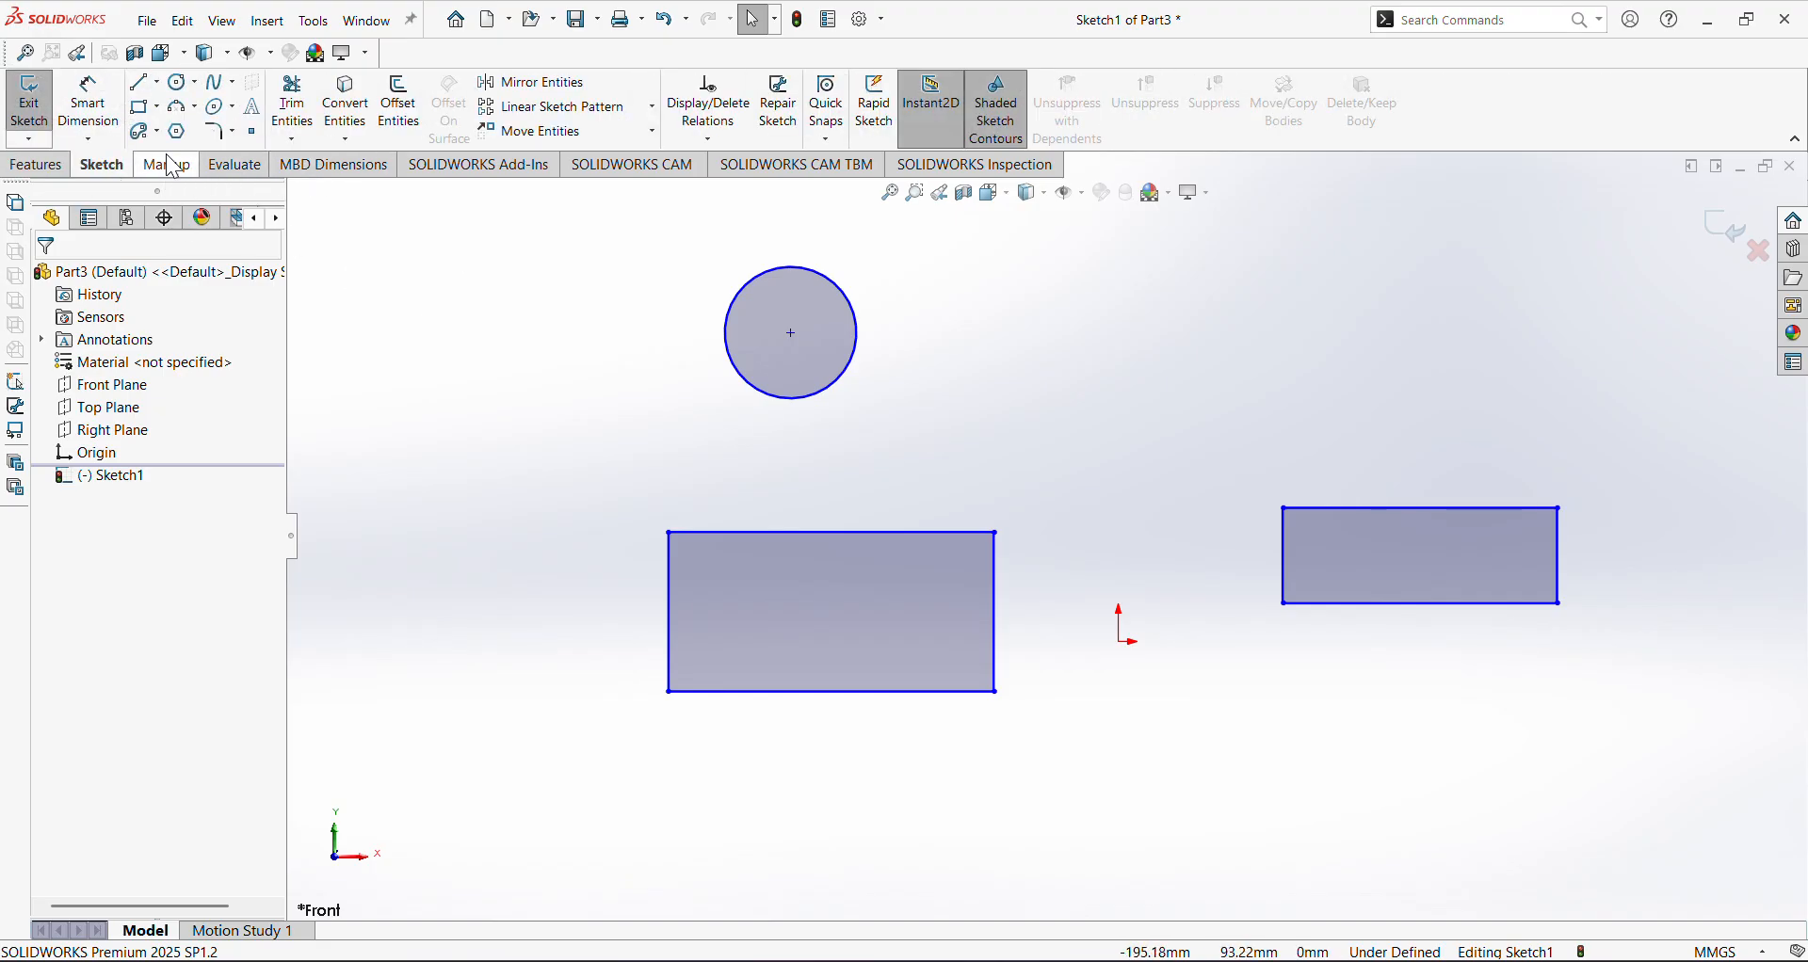
pyautogui.click(407, 110)
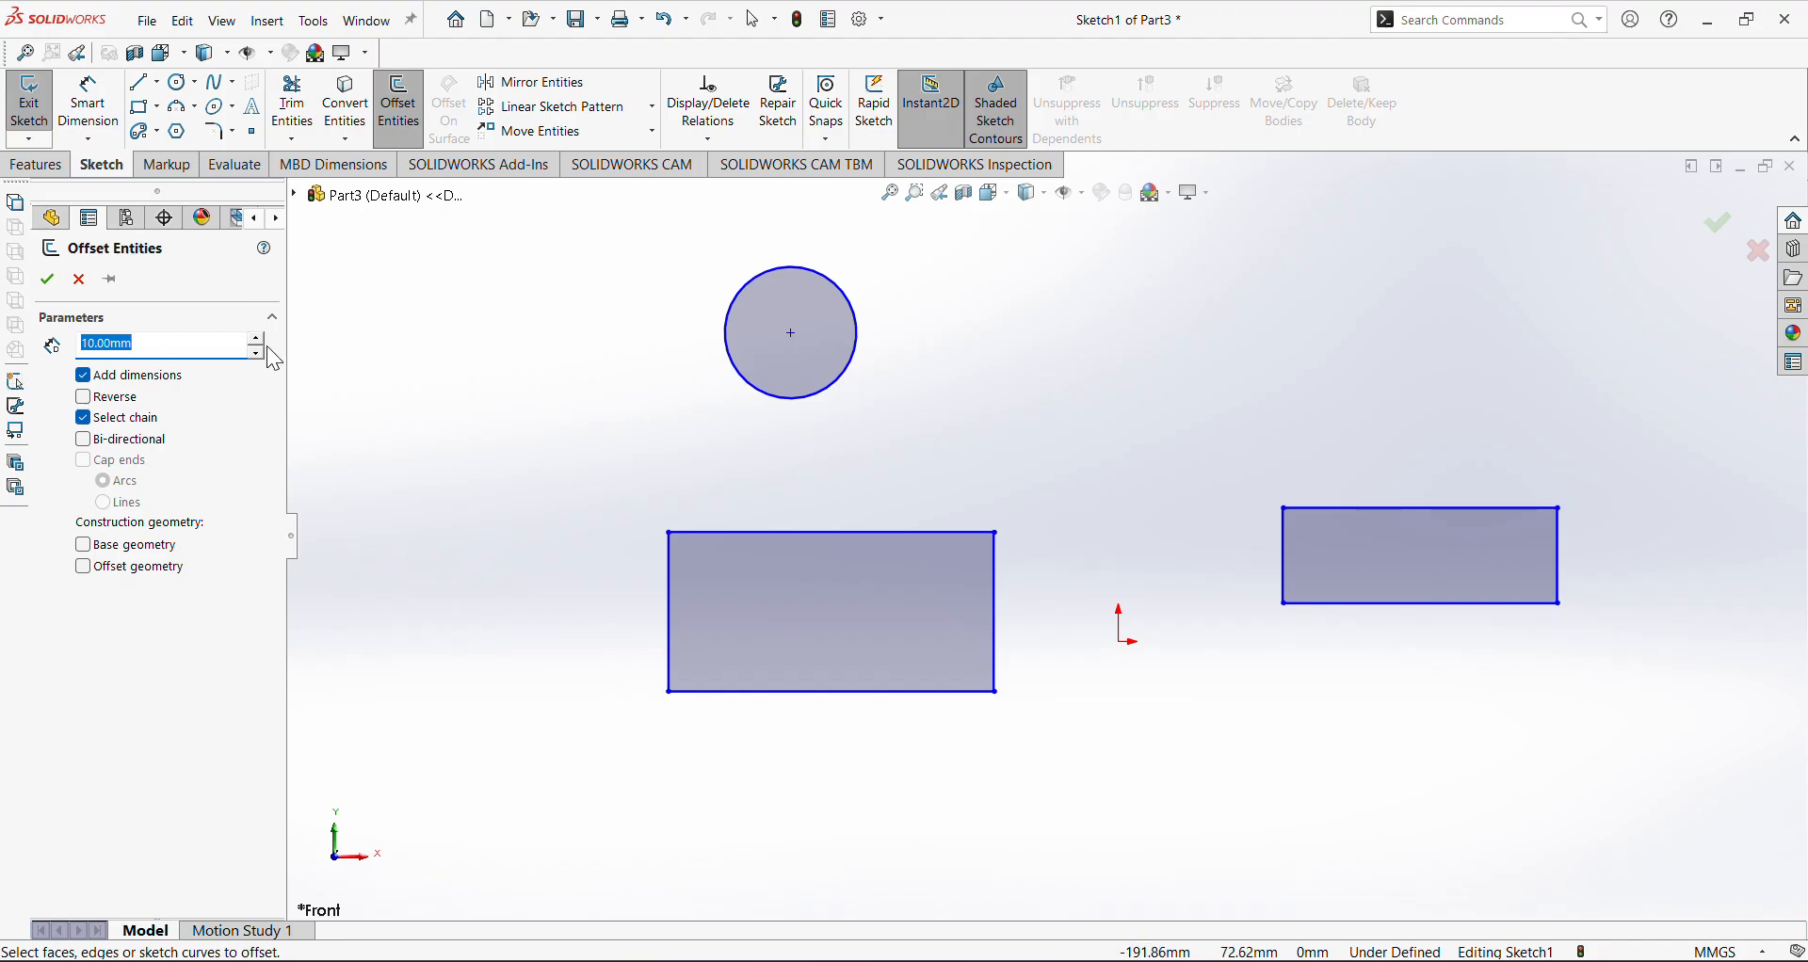
pyautogui.click(83, 375)
pyautogui.moveTo(164, 348); pyautogui.dragTo(54, 345)
pyautogui.write('5')
pyautogui.press('Return')
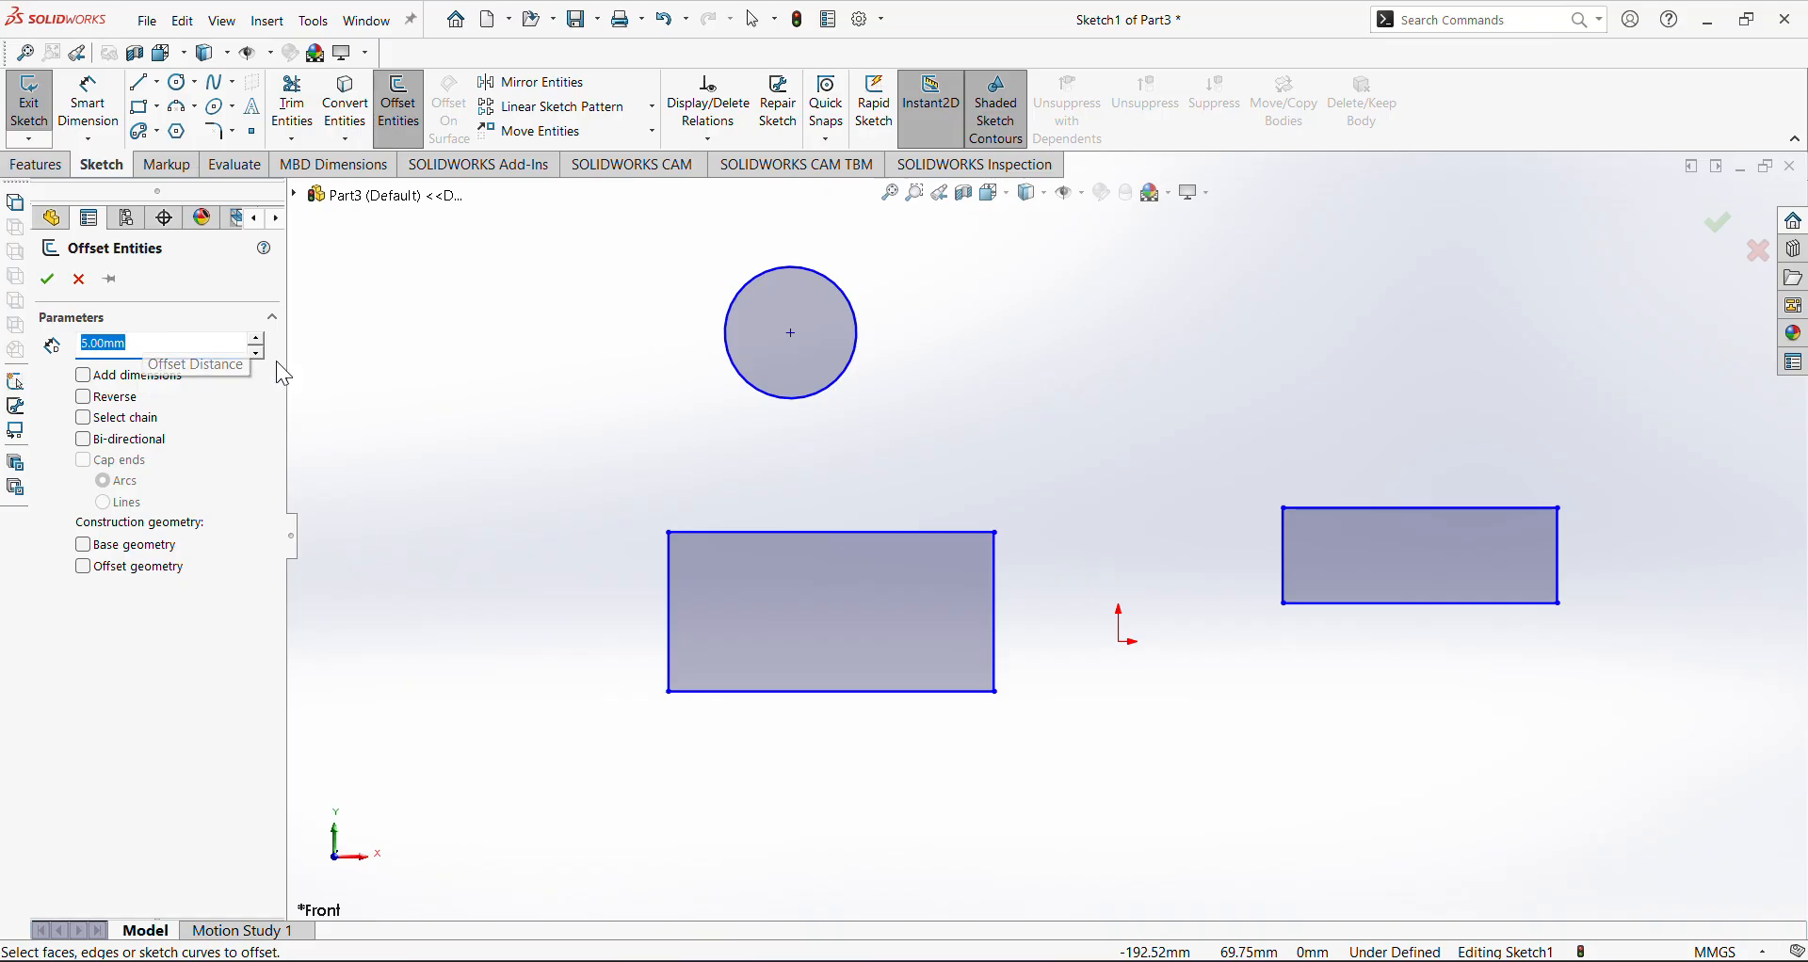
# Try a 5 mm outward offset of the circle, previewing the reversed direction as well, and undo the offset
pyautogui.click(774, 402)
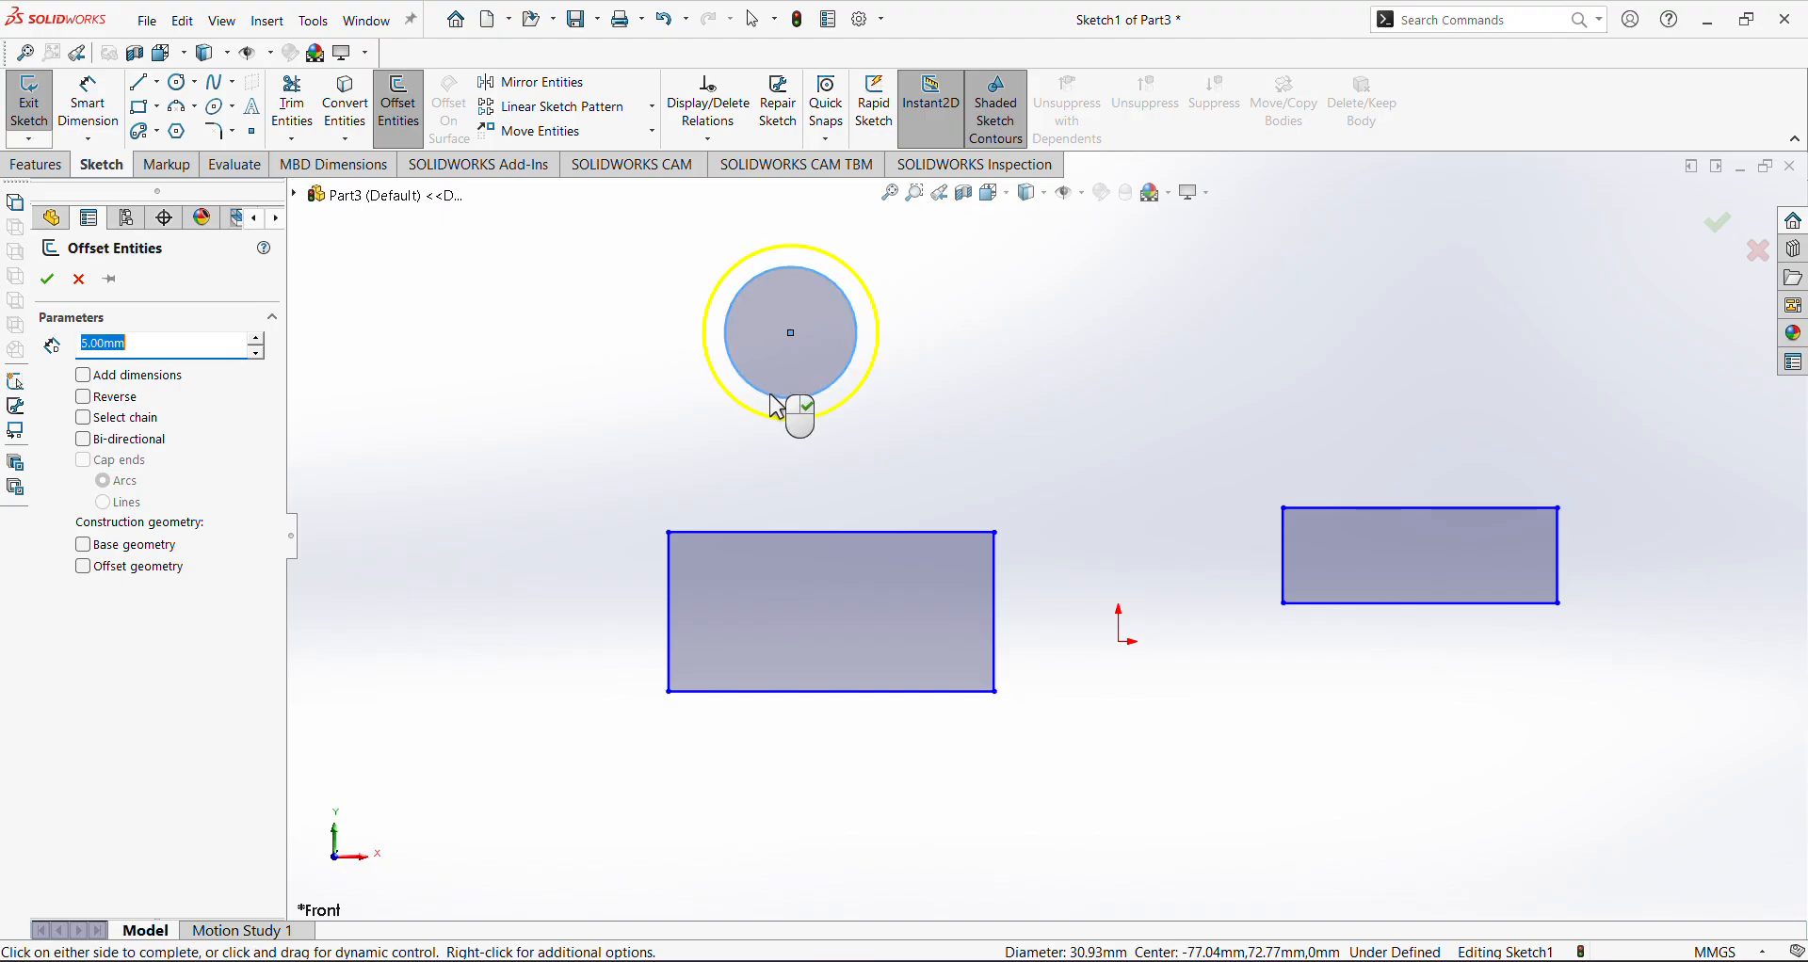
pyautogui.scroll(-3, 805, 336)
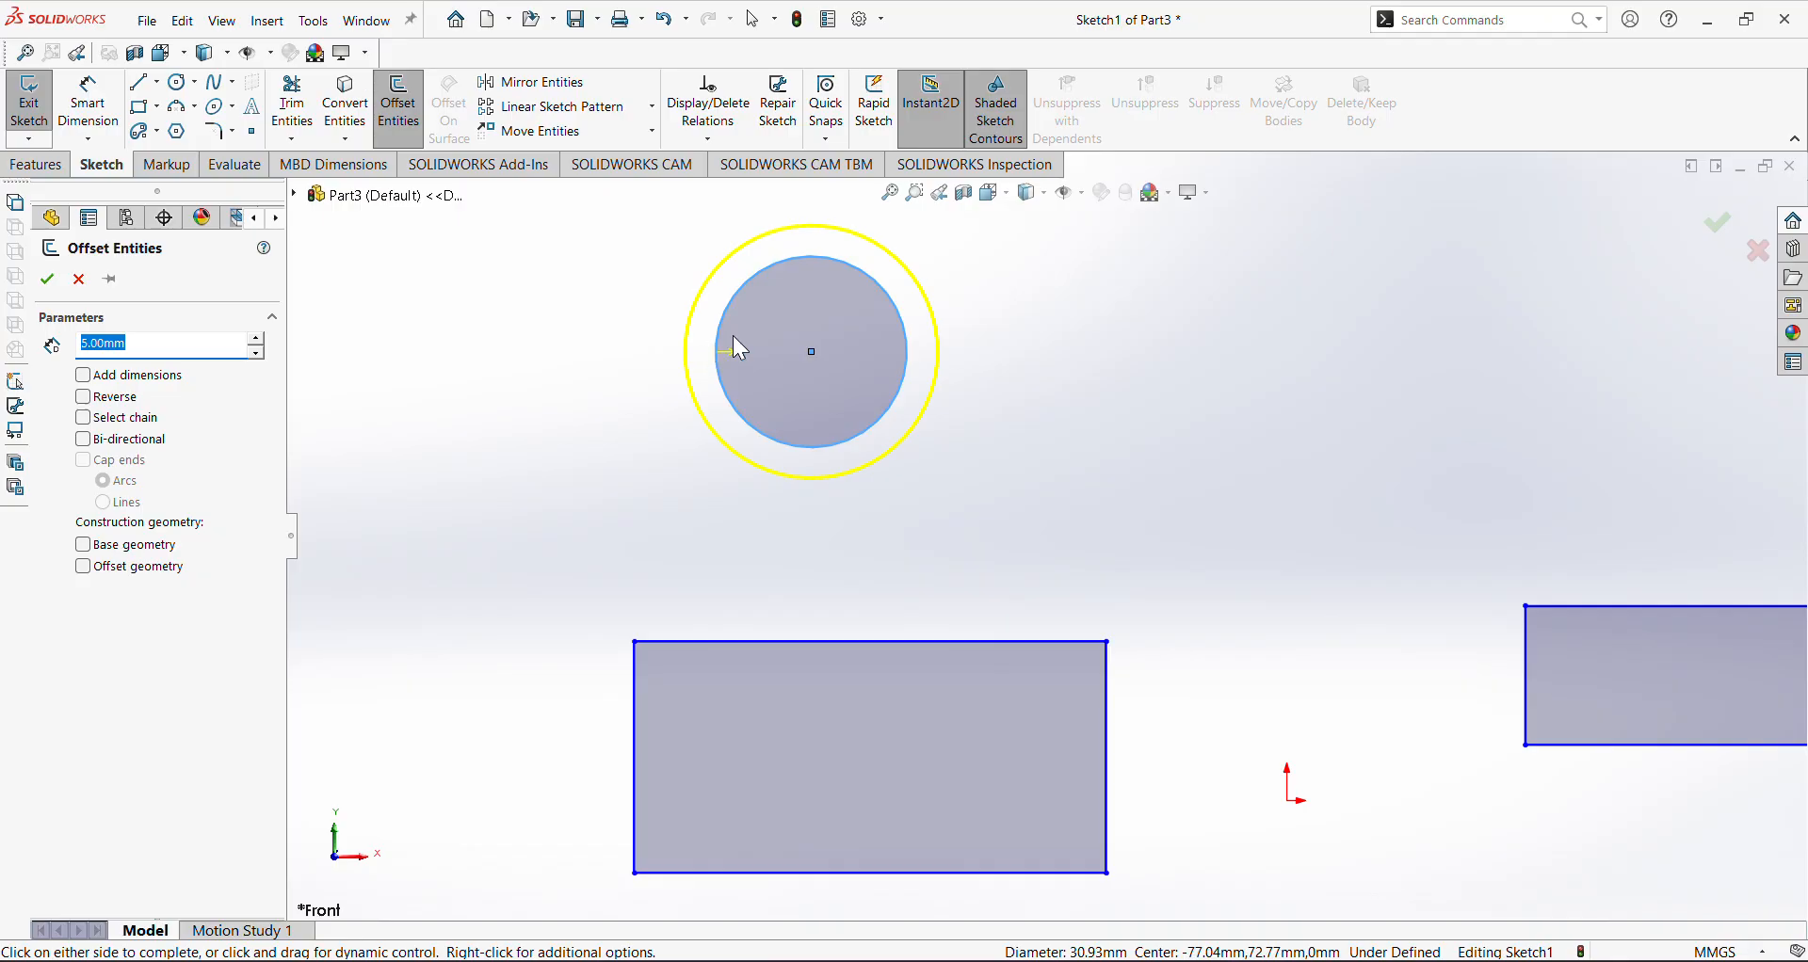
pyautogui.click(92, 398)
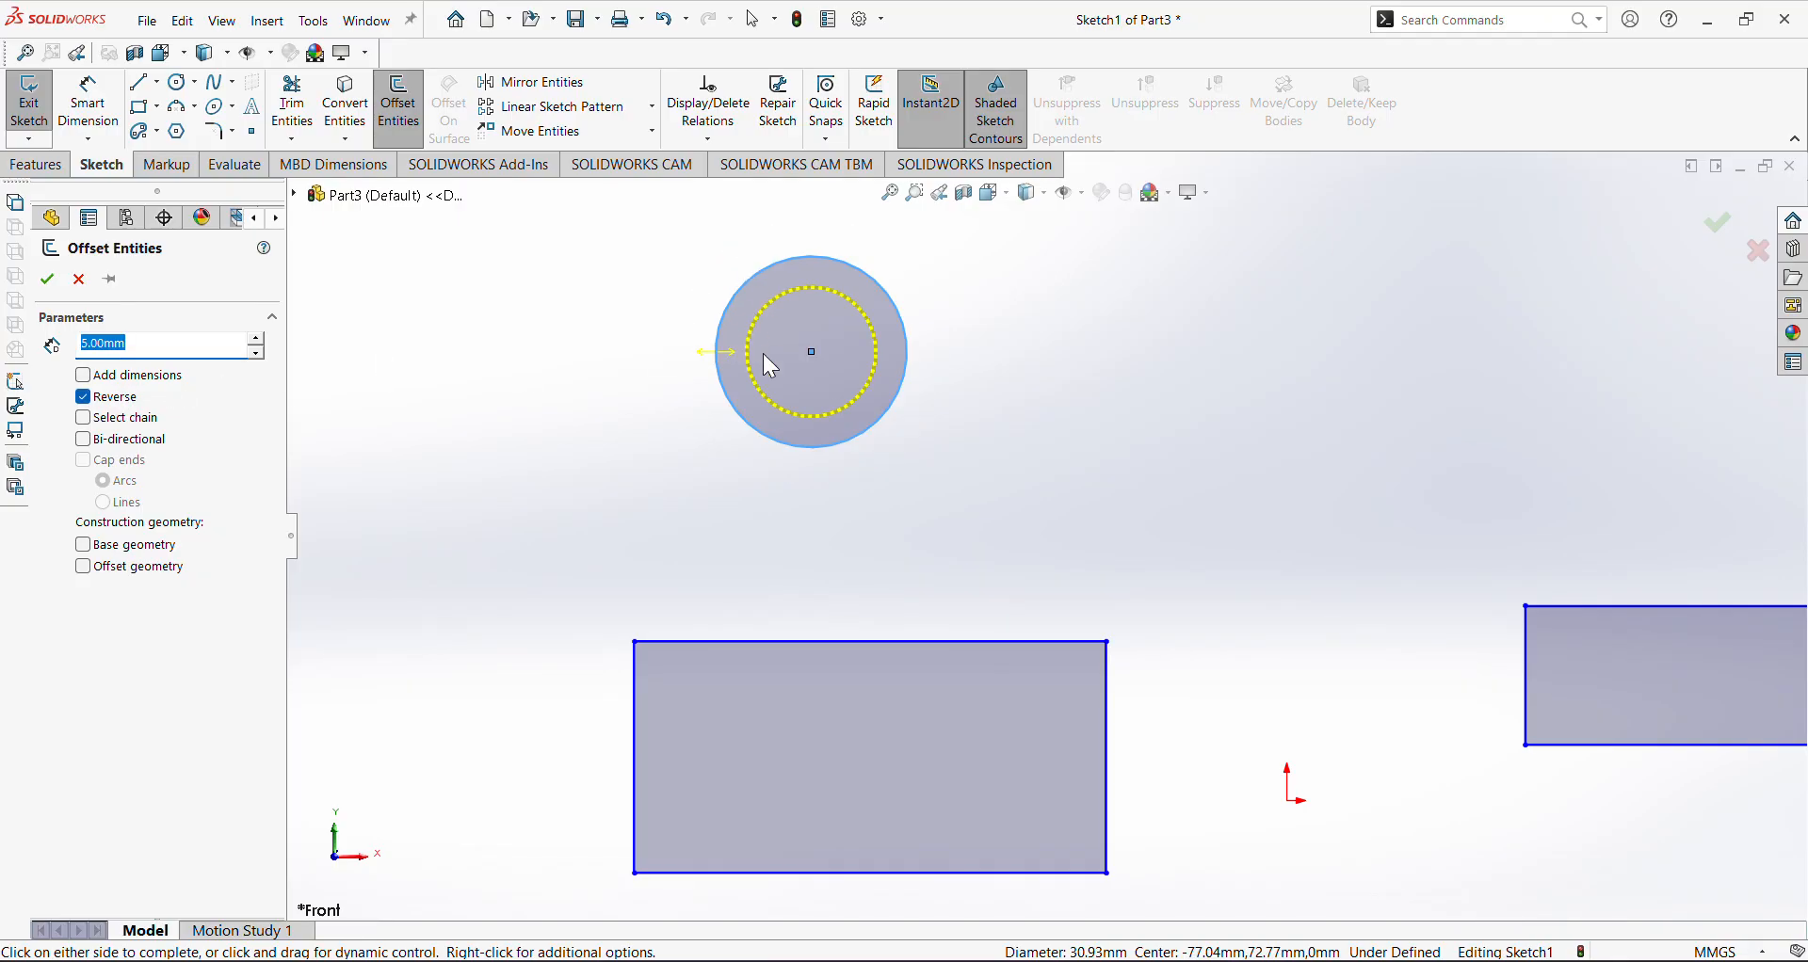
pyautogui.click(84, 398)
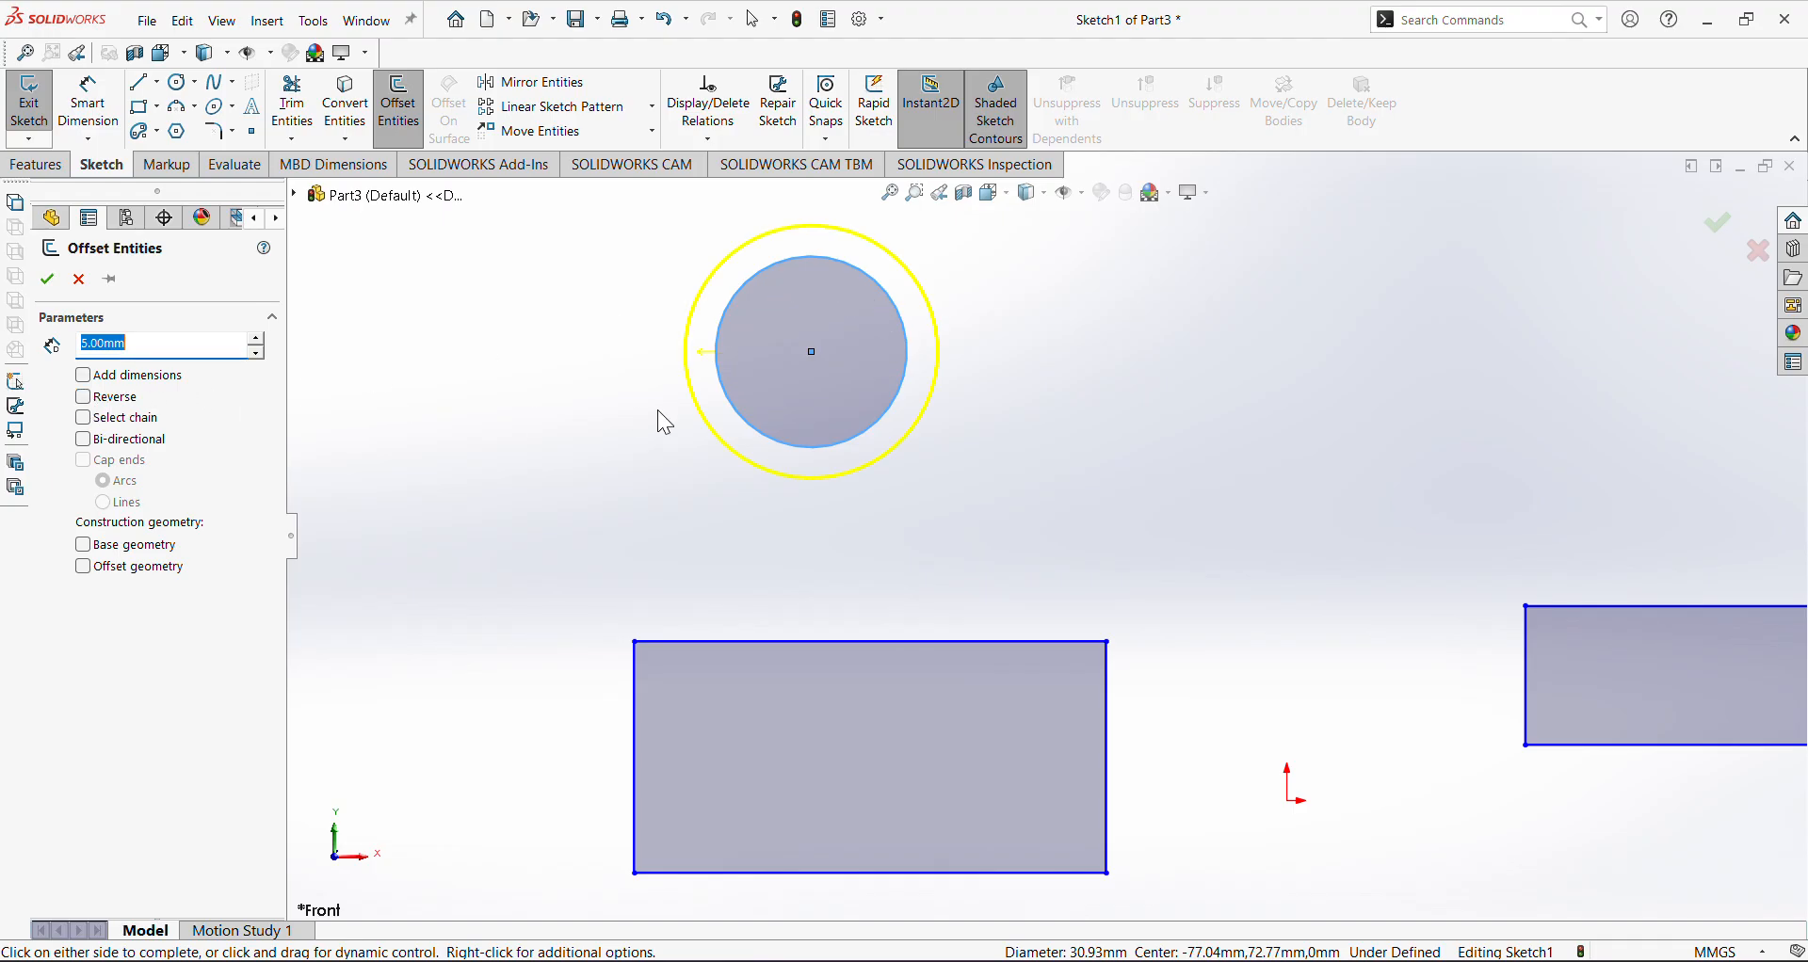
pyautogui.click(47, 278)
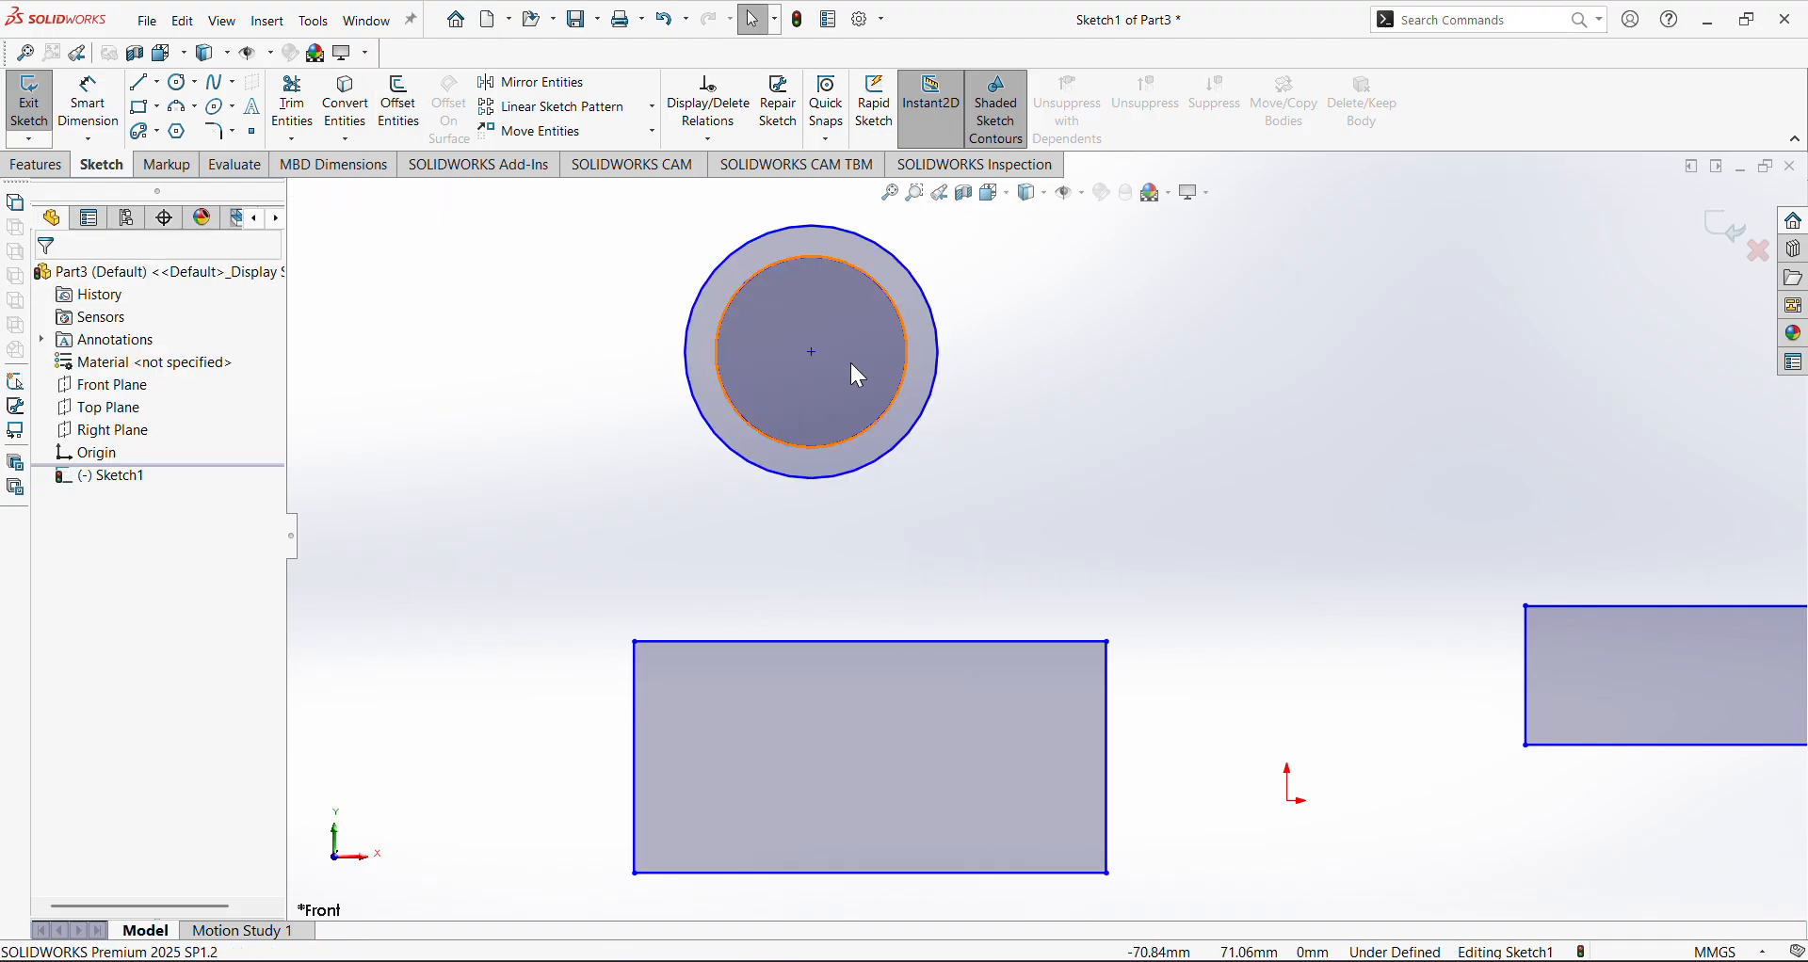
pyautogui.hotkey('ctrl', 'z')
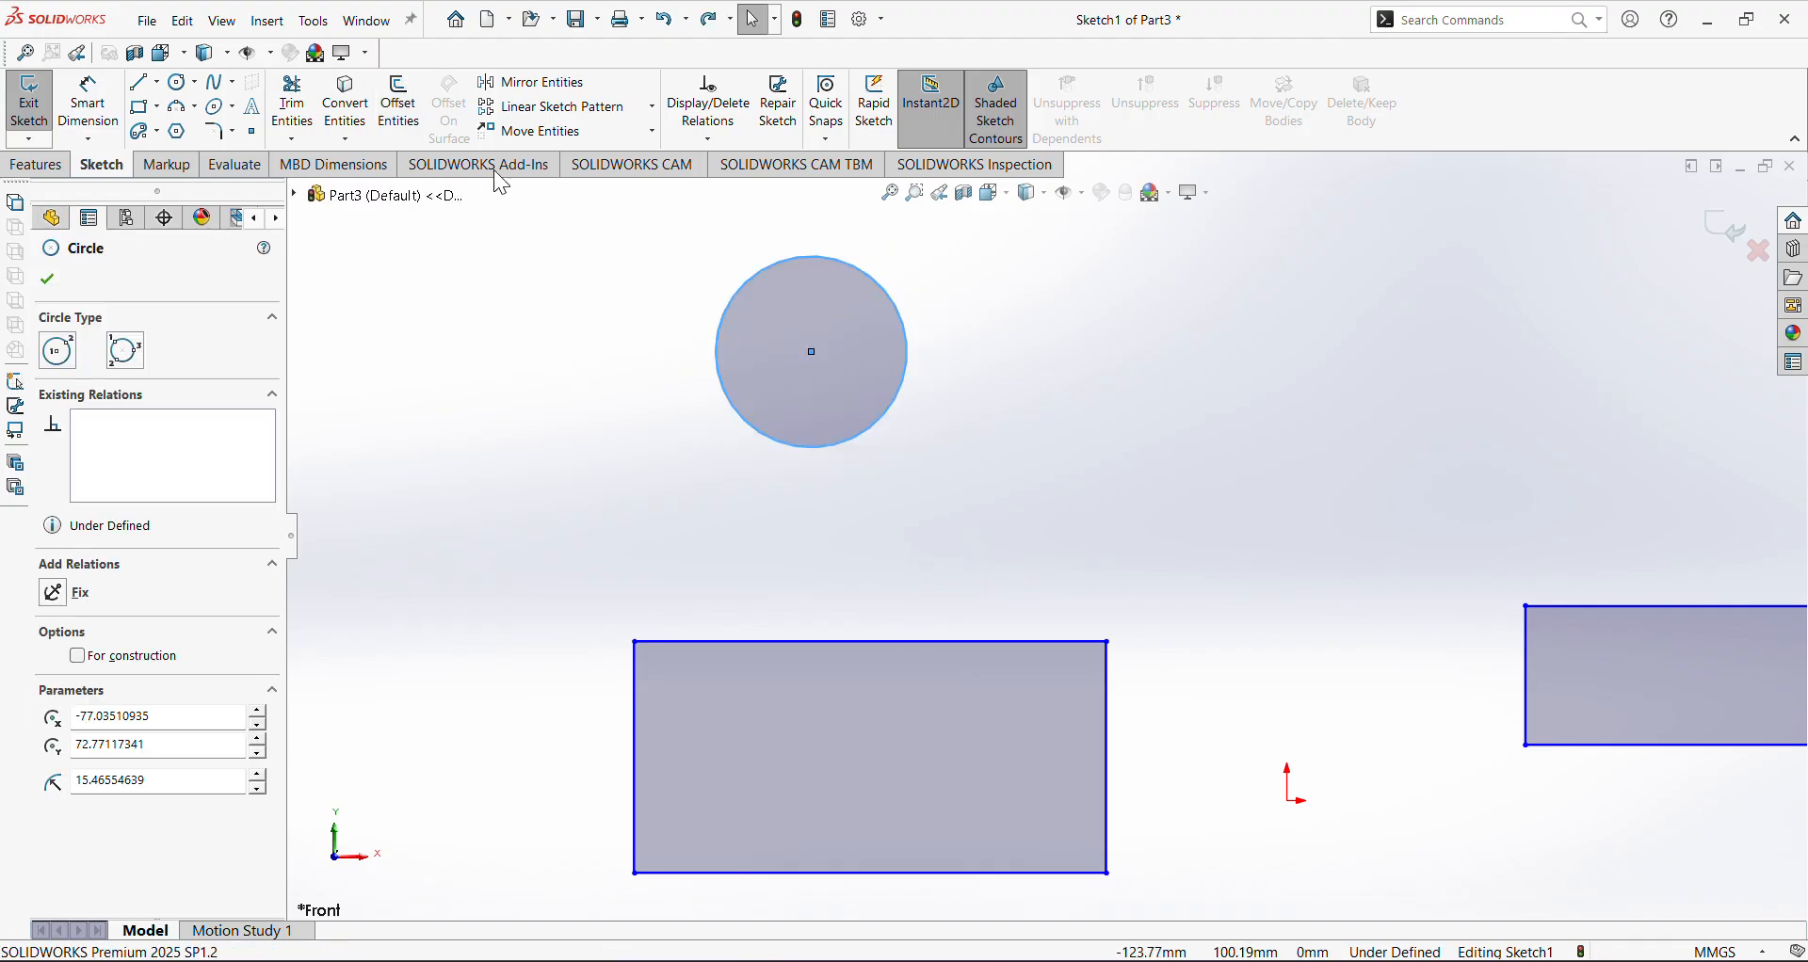
# Try a reversed 5 mm offset inside the circle and undo it
pyautogui.click(395, 105)
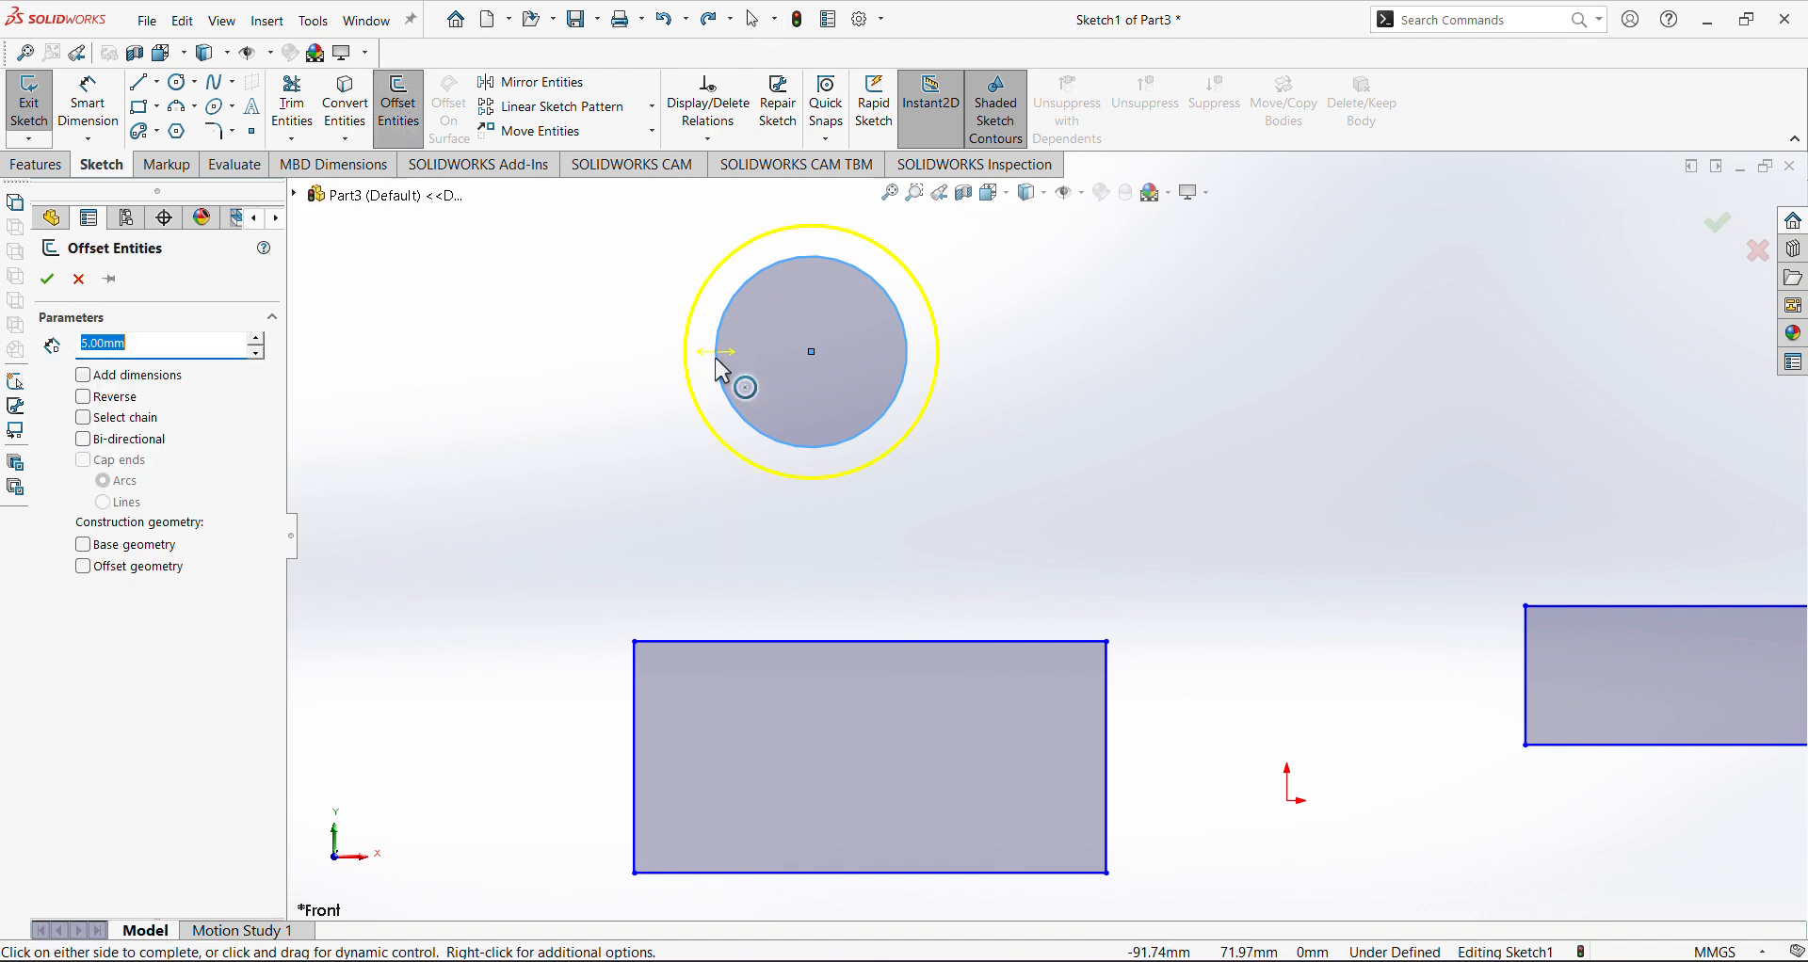
pyautogui.click(94, 398)
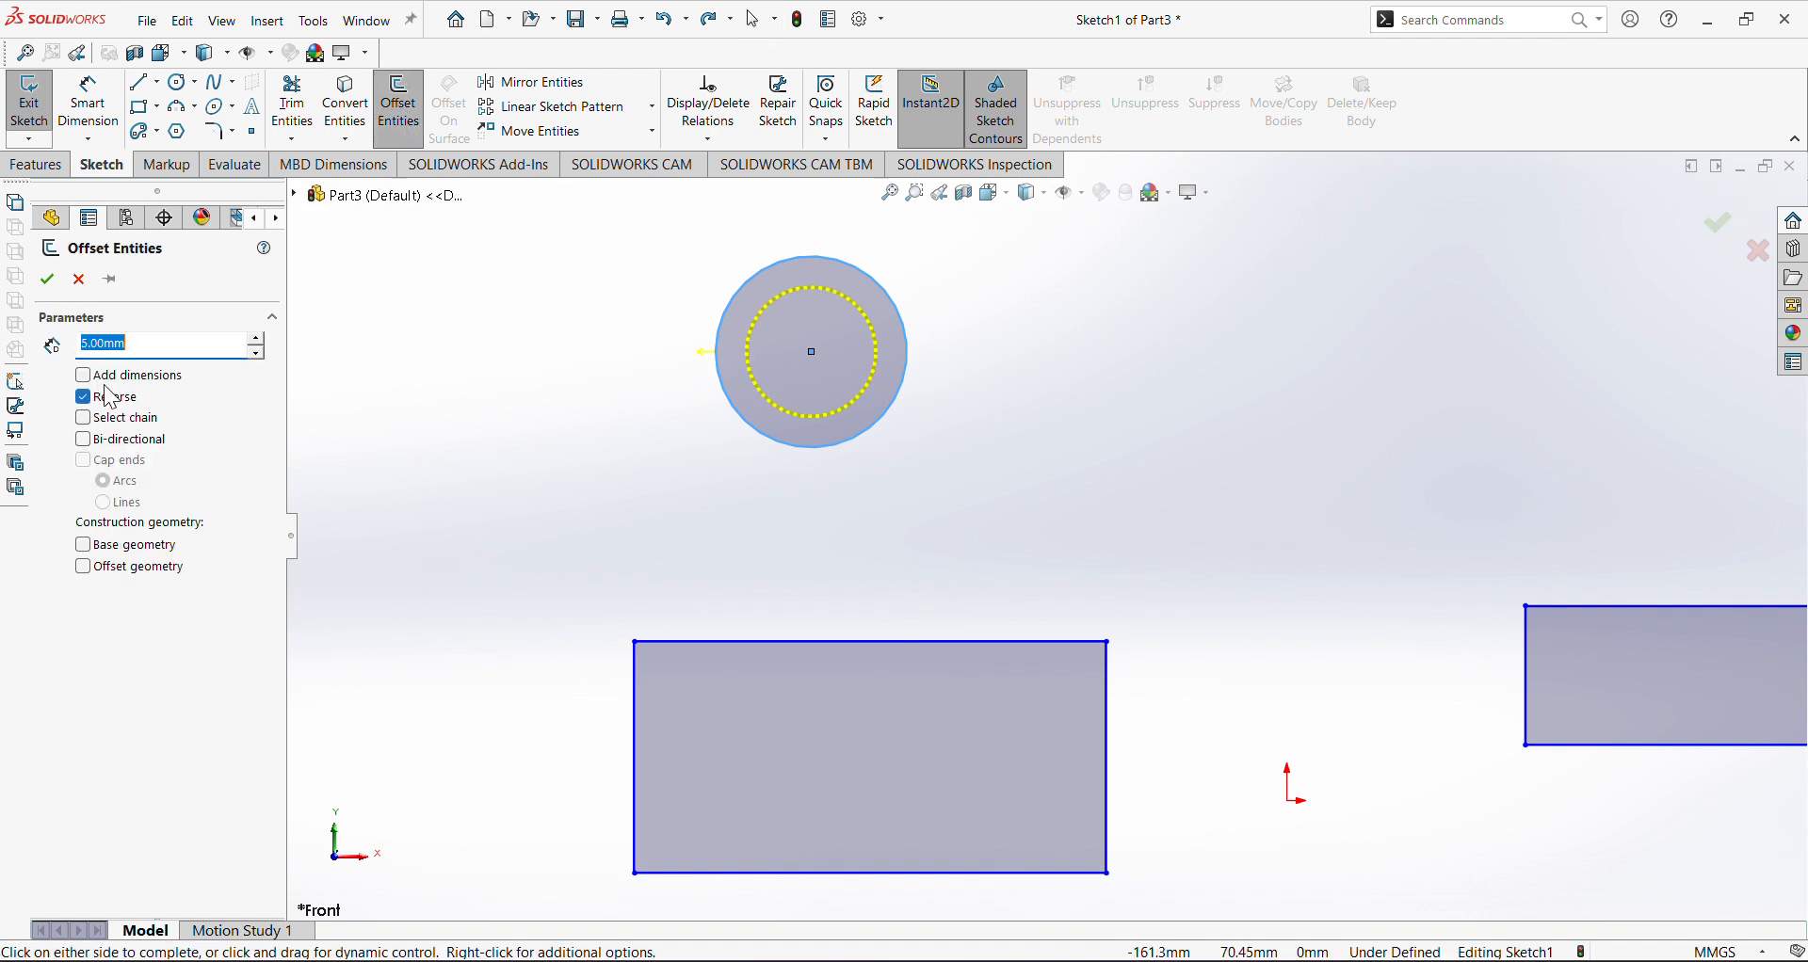
pyautogui.click(47, 279)
pyautogui.hotkey('ctrl', 'z')
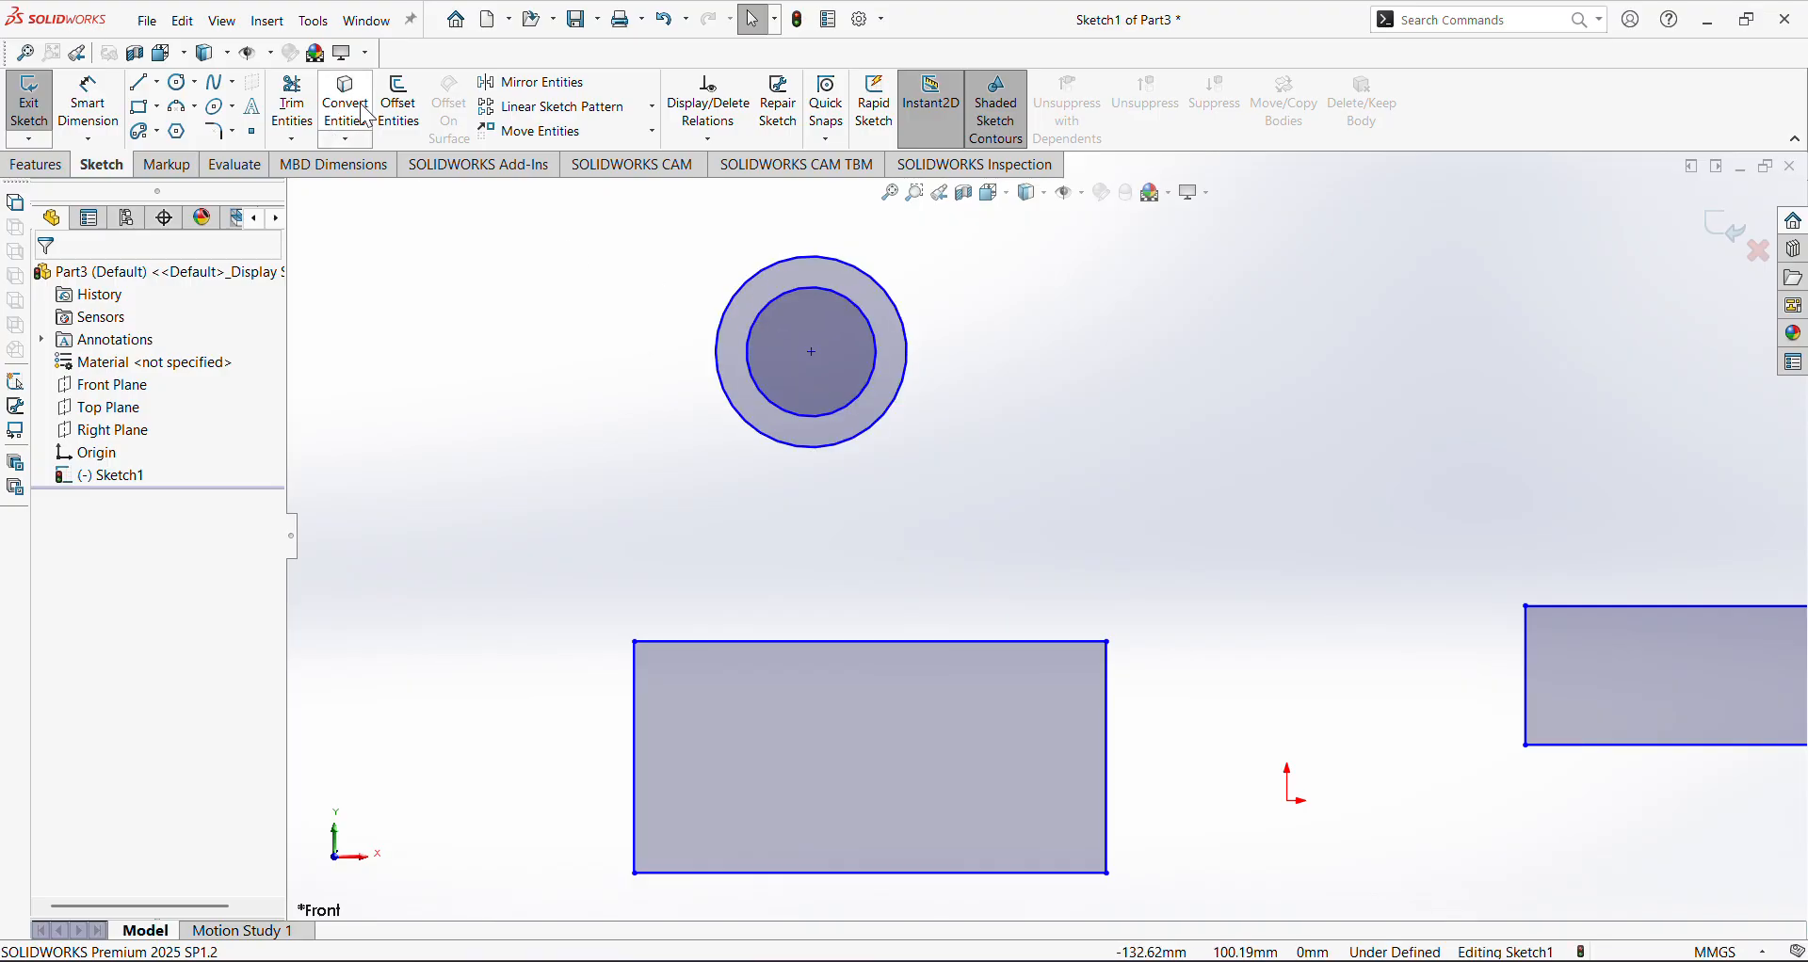
# Offset the circle 10 mm outward with Add dimensions on, and place the dimension text below the outer circle
pyautogui.click(400, 106)
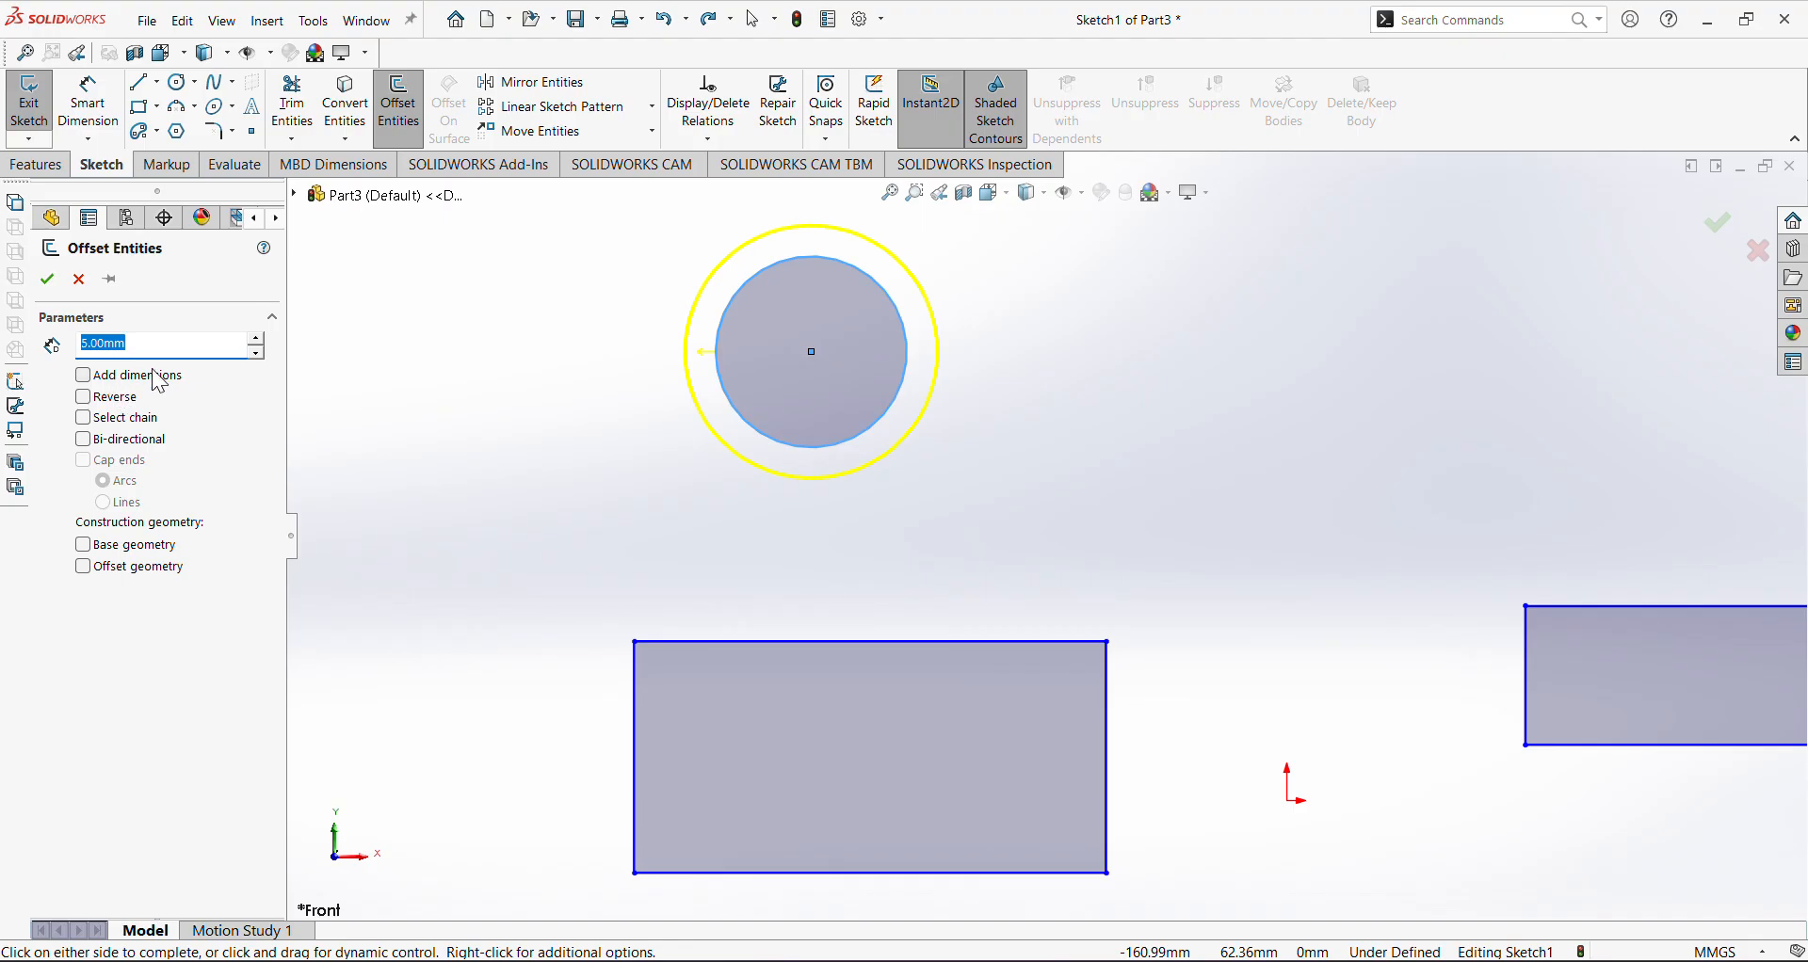
pyautogui.write('10')
pyautogui.press('Return')
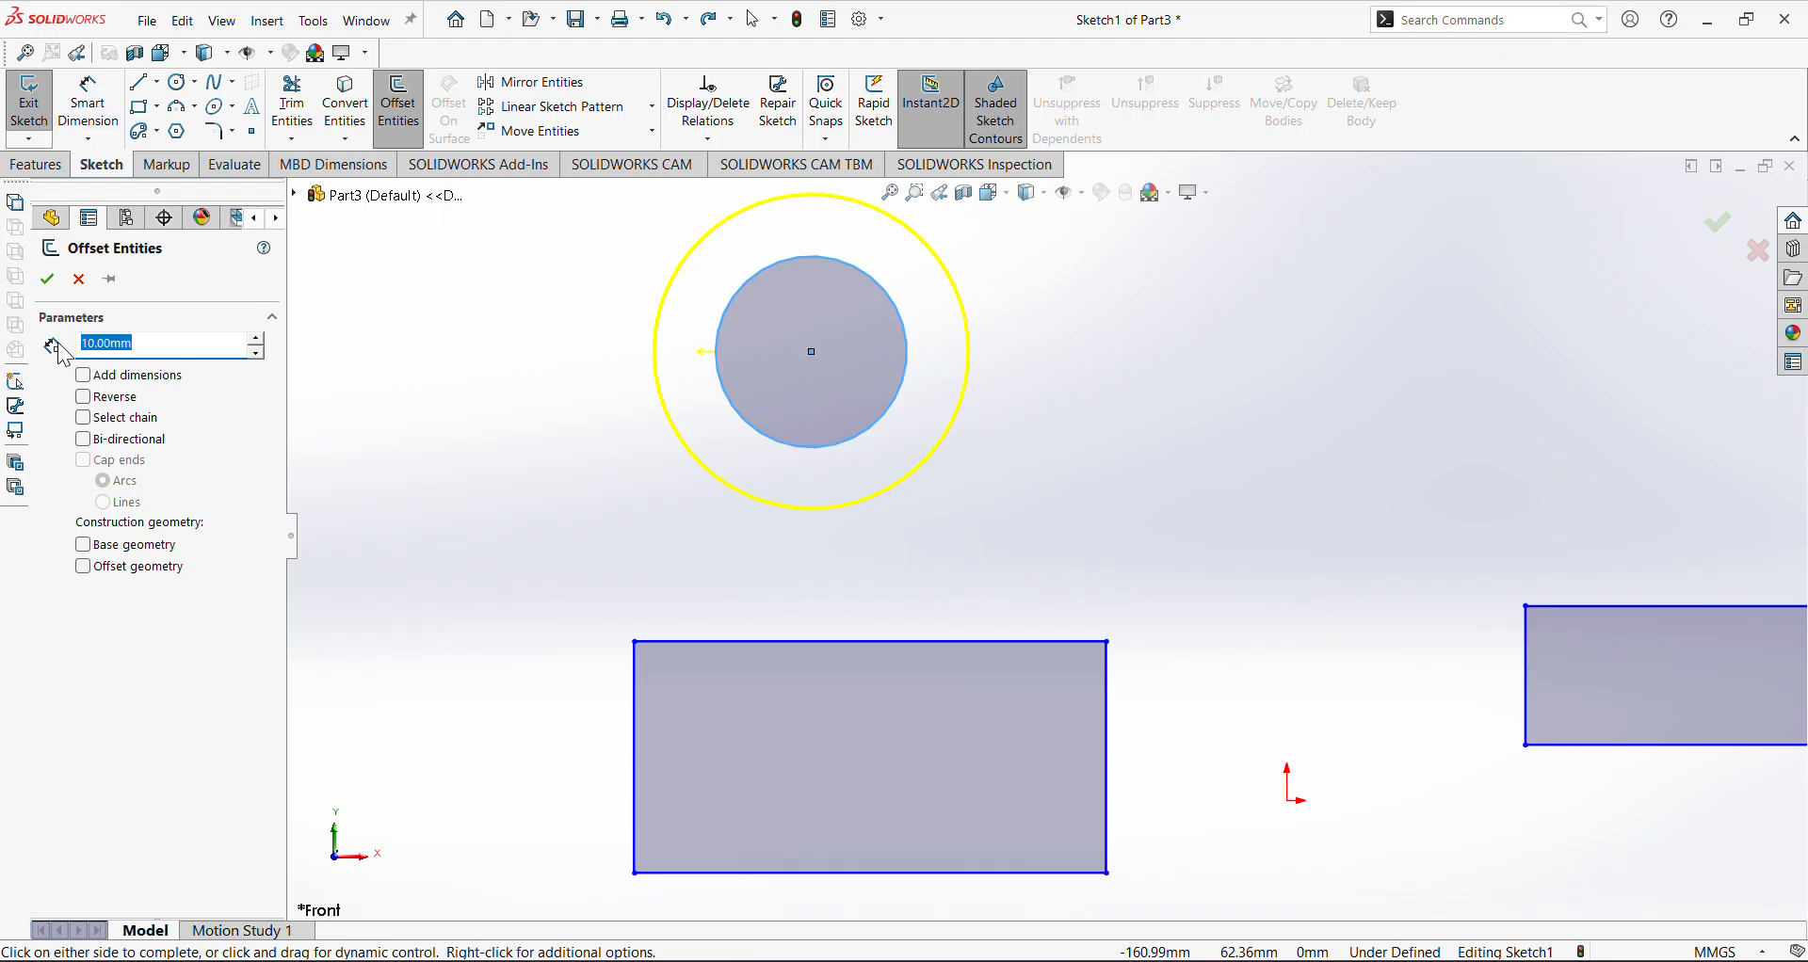
pyautogui.click(83, 376)
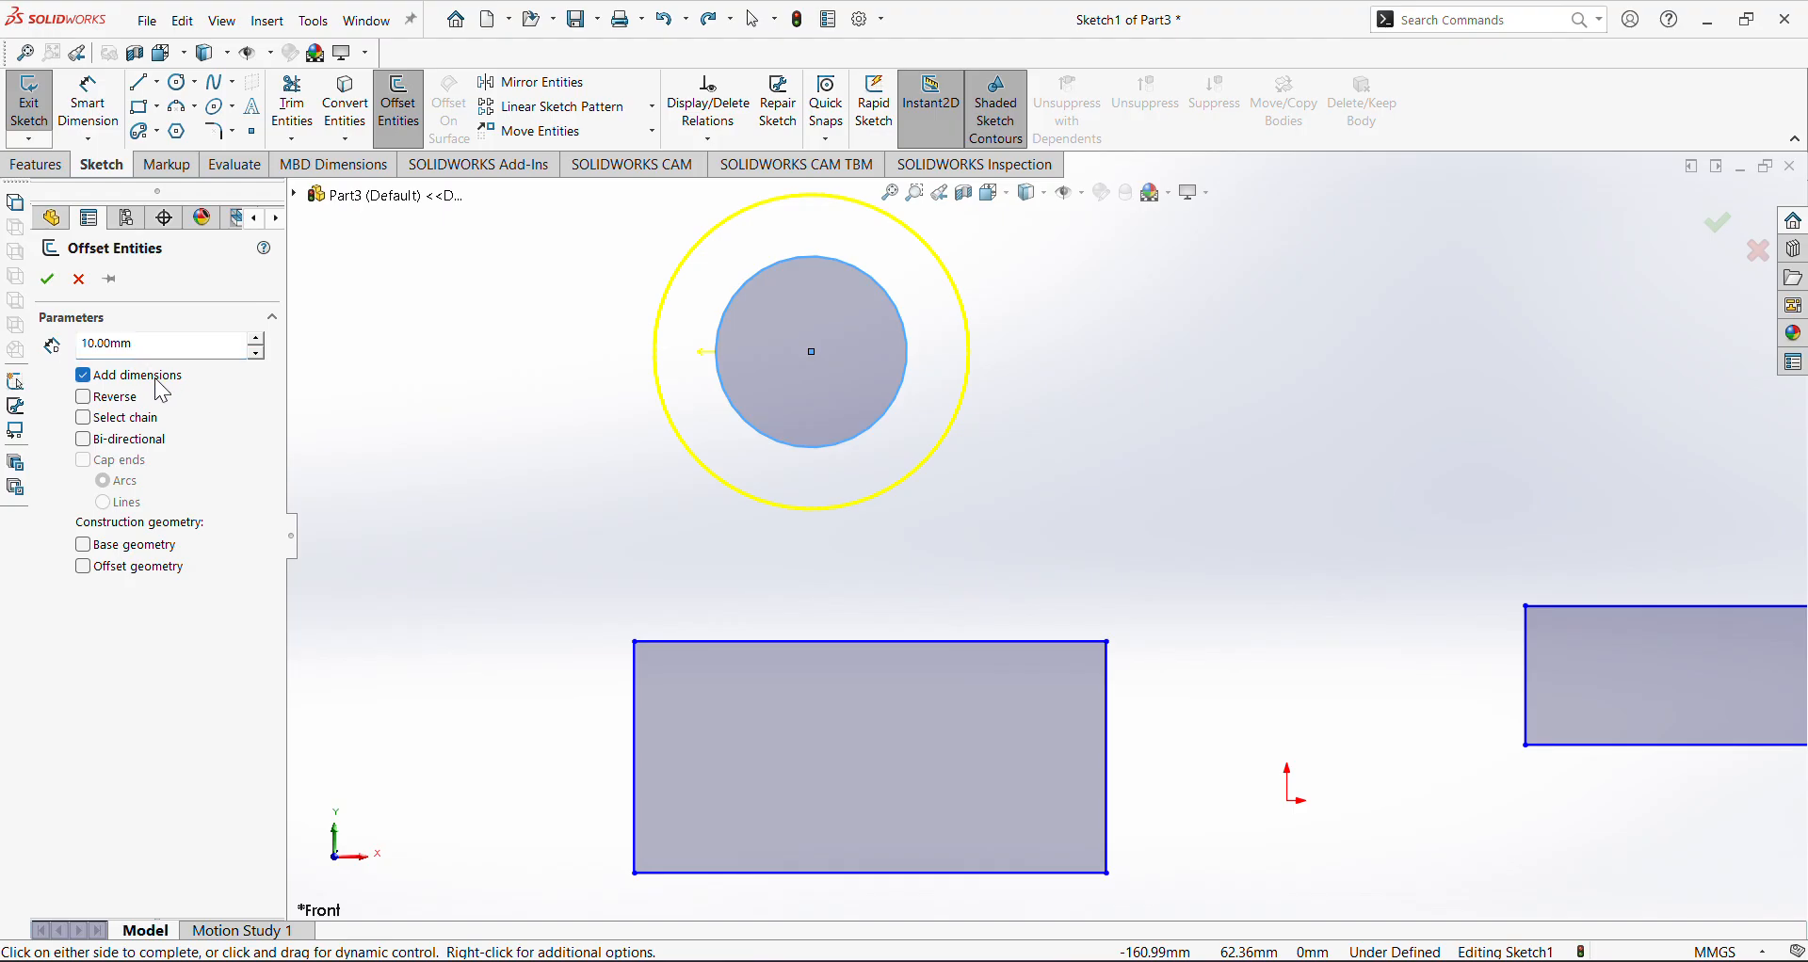
pyautogui.click(47, 278)
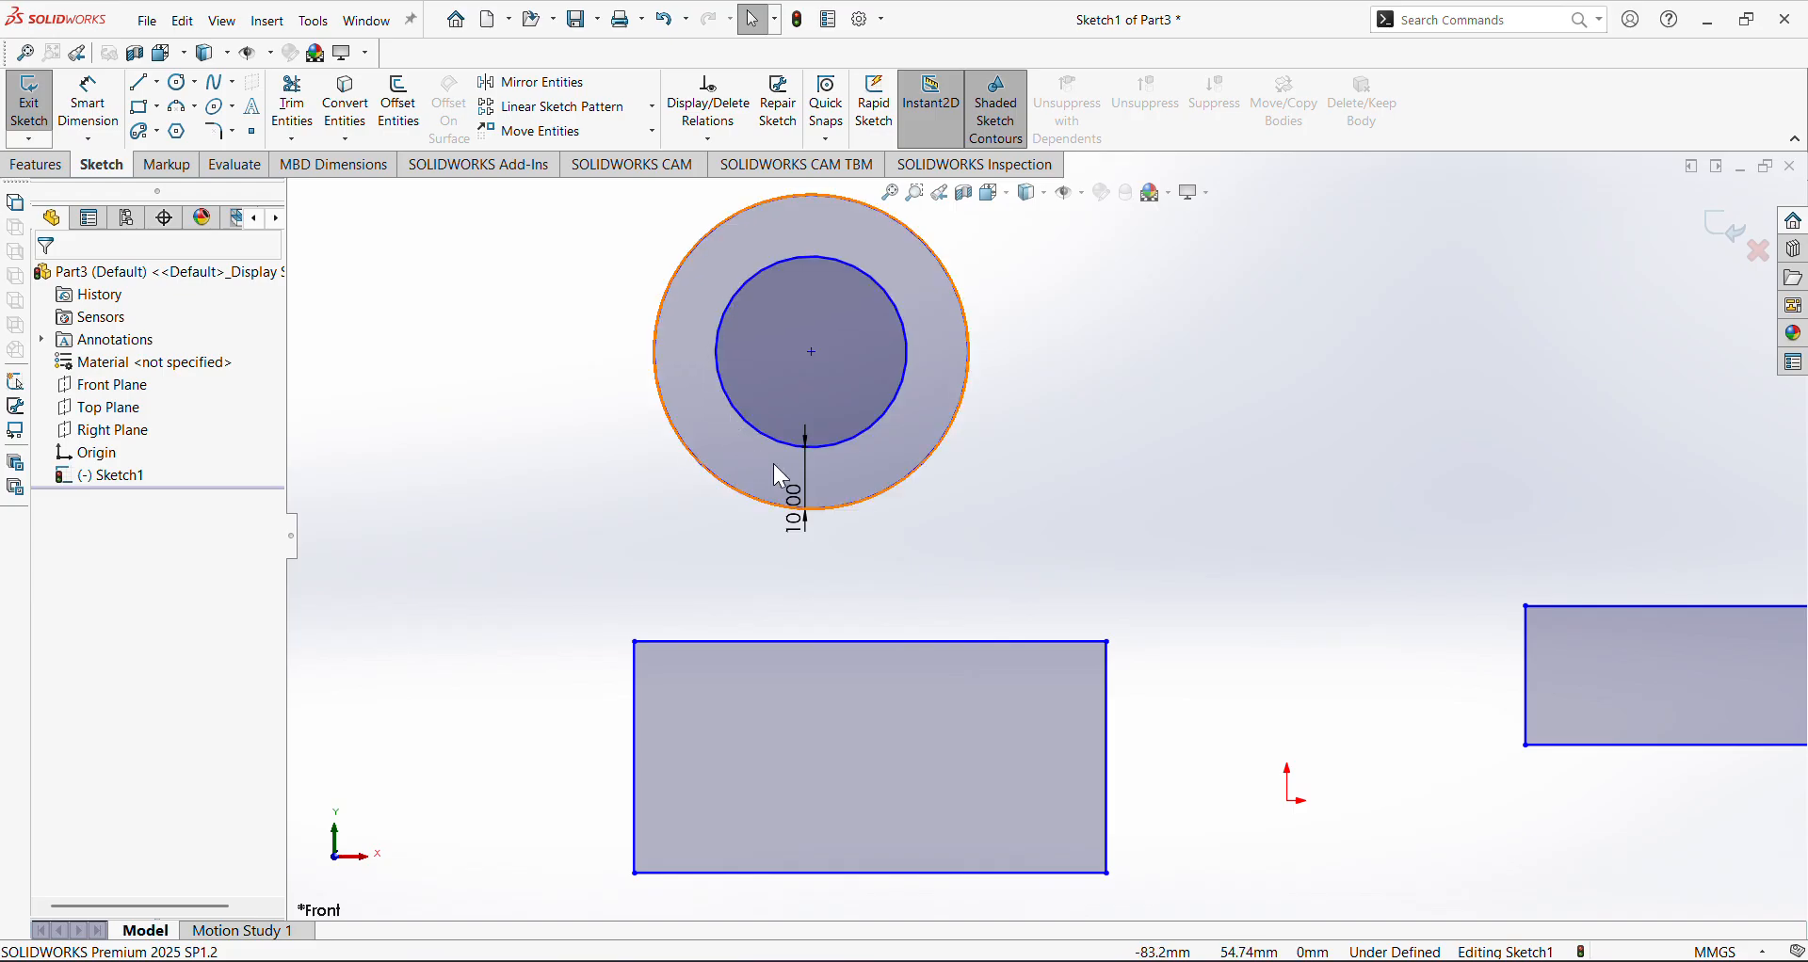
pyautogui.moveTo(810, 510); pyautogui.dragTo(851, 554)
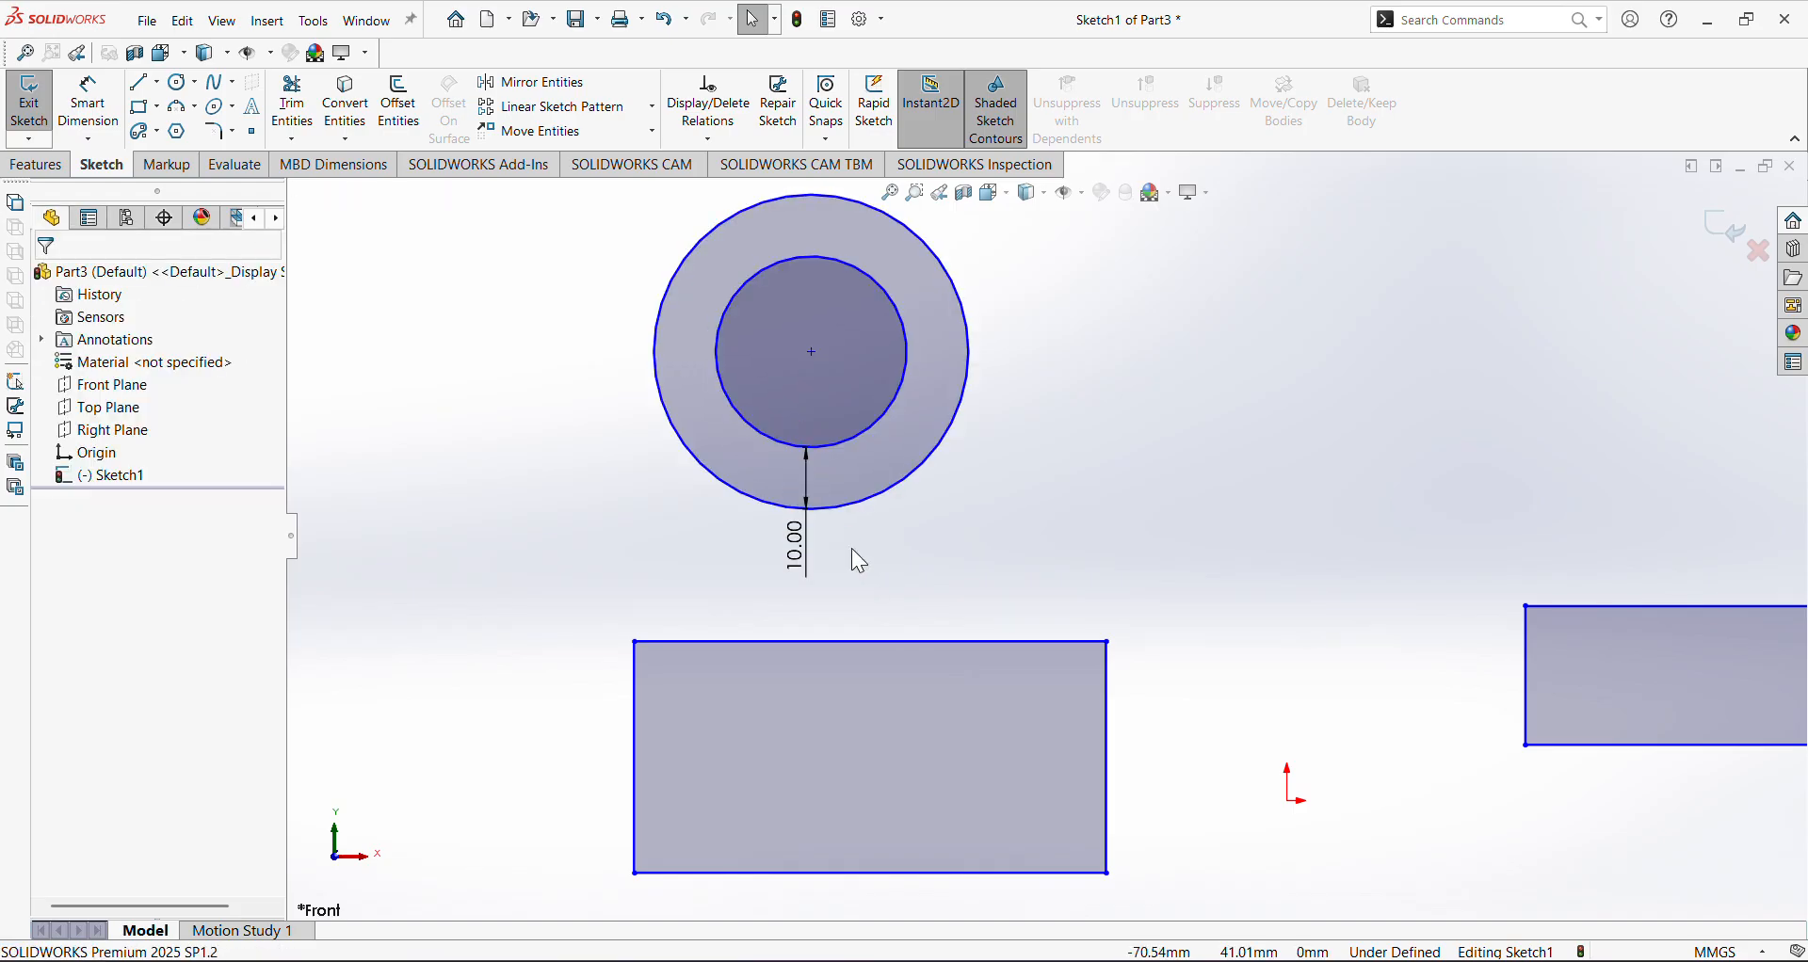
pyautogui.press('z')
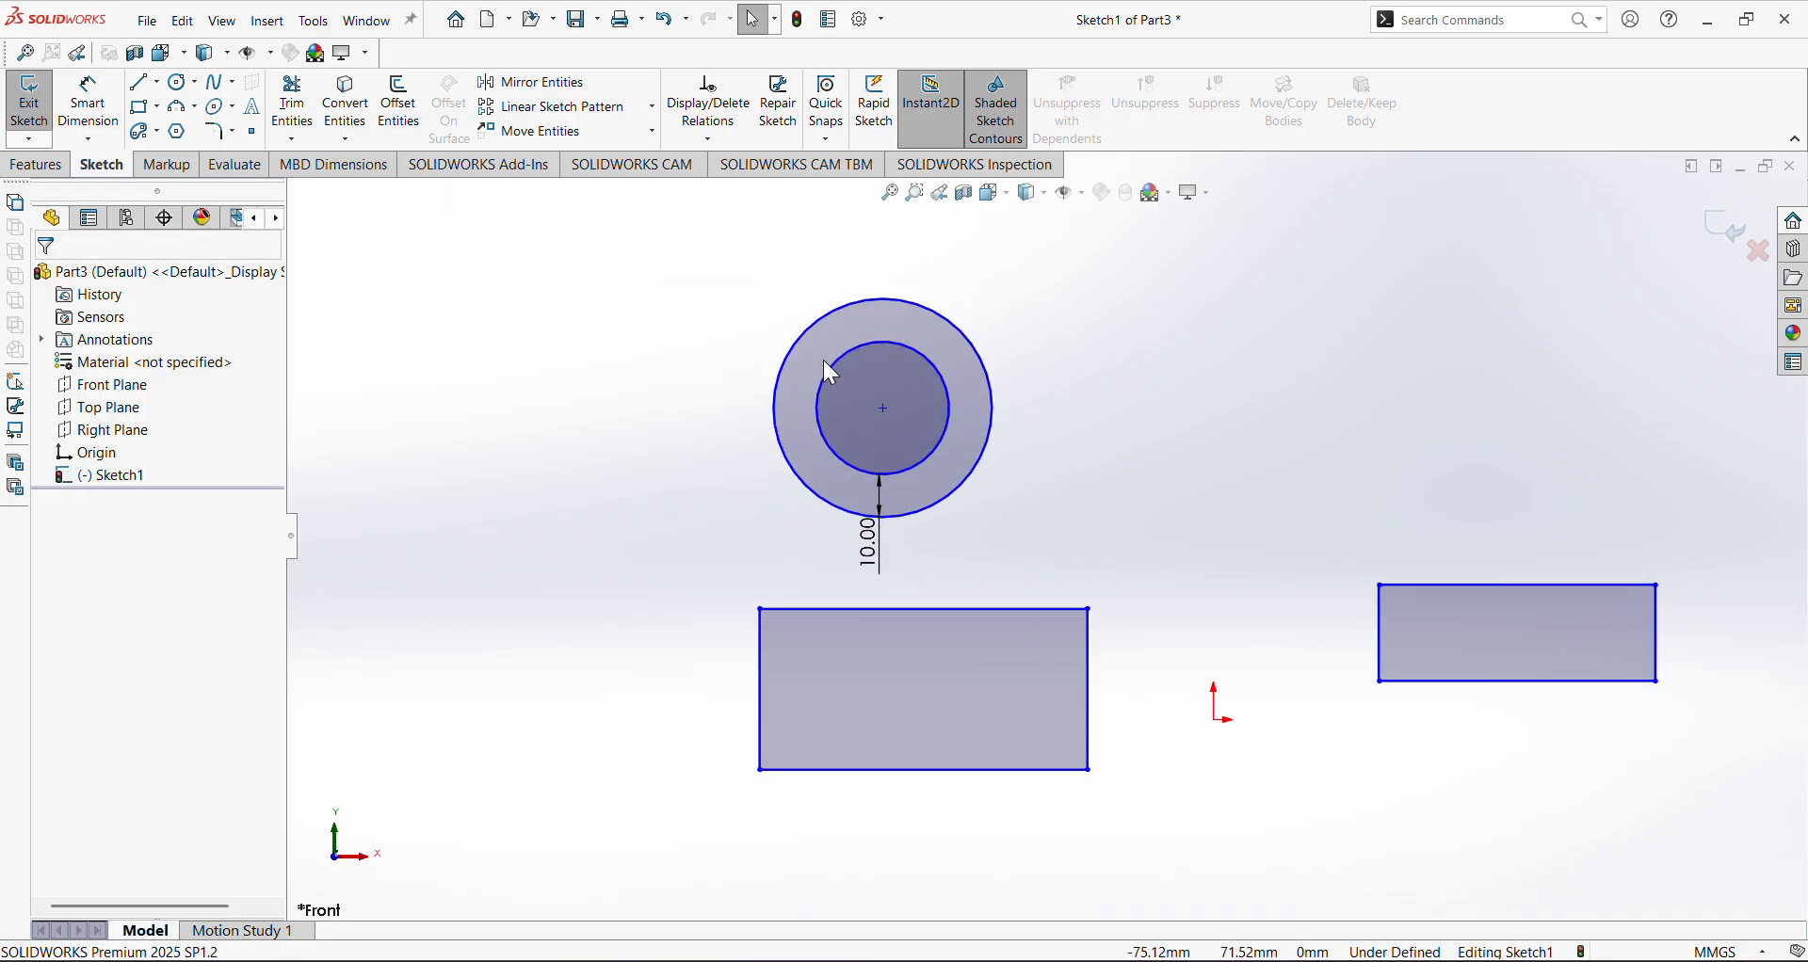
# Offset all four individually selected edges of the large rectangle 10 mm outward, with Add dimensions on and Select chain off
pyautogui.click(399, 109)
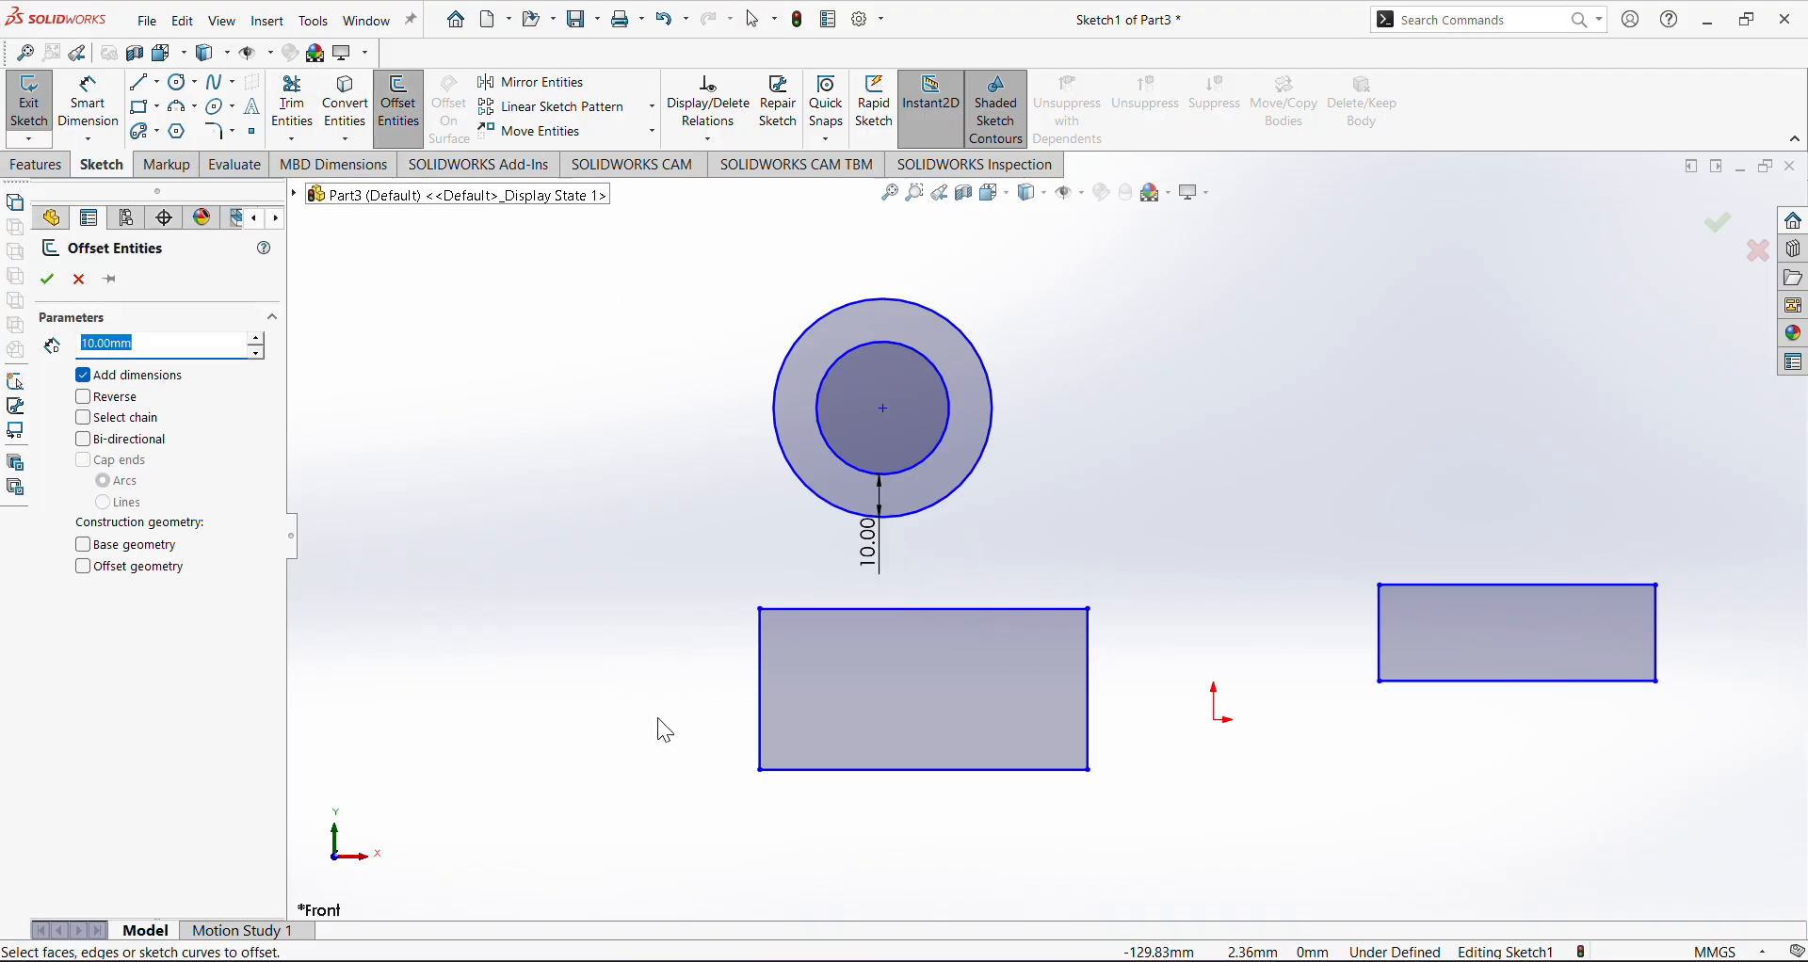
pyautogui.click(759, 692)
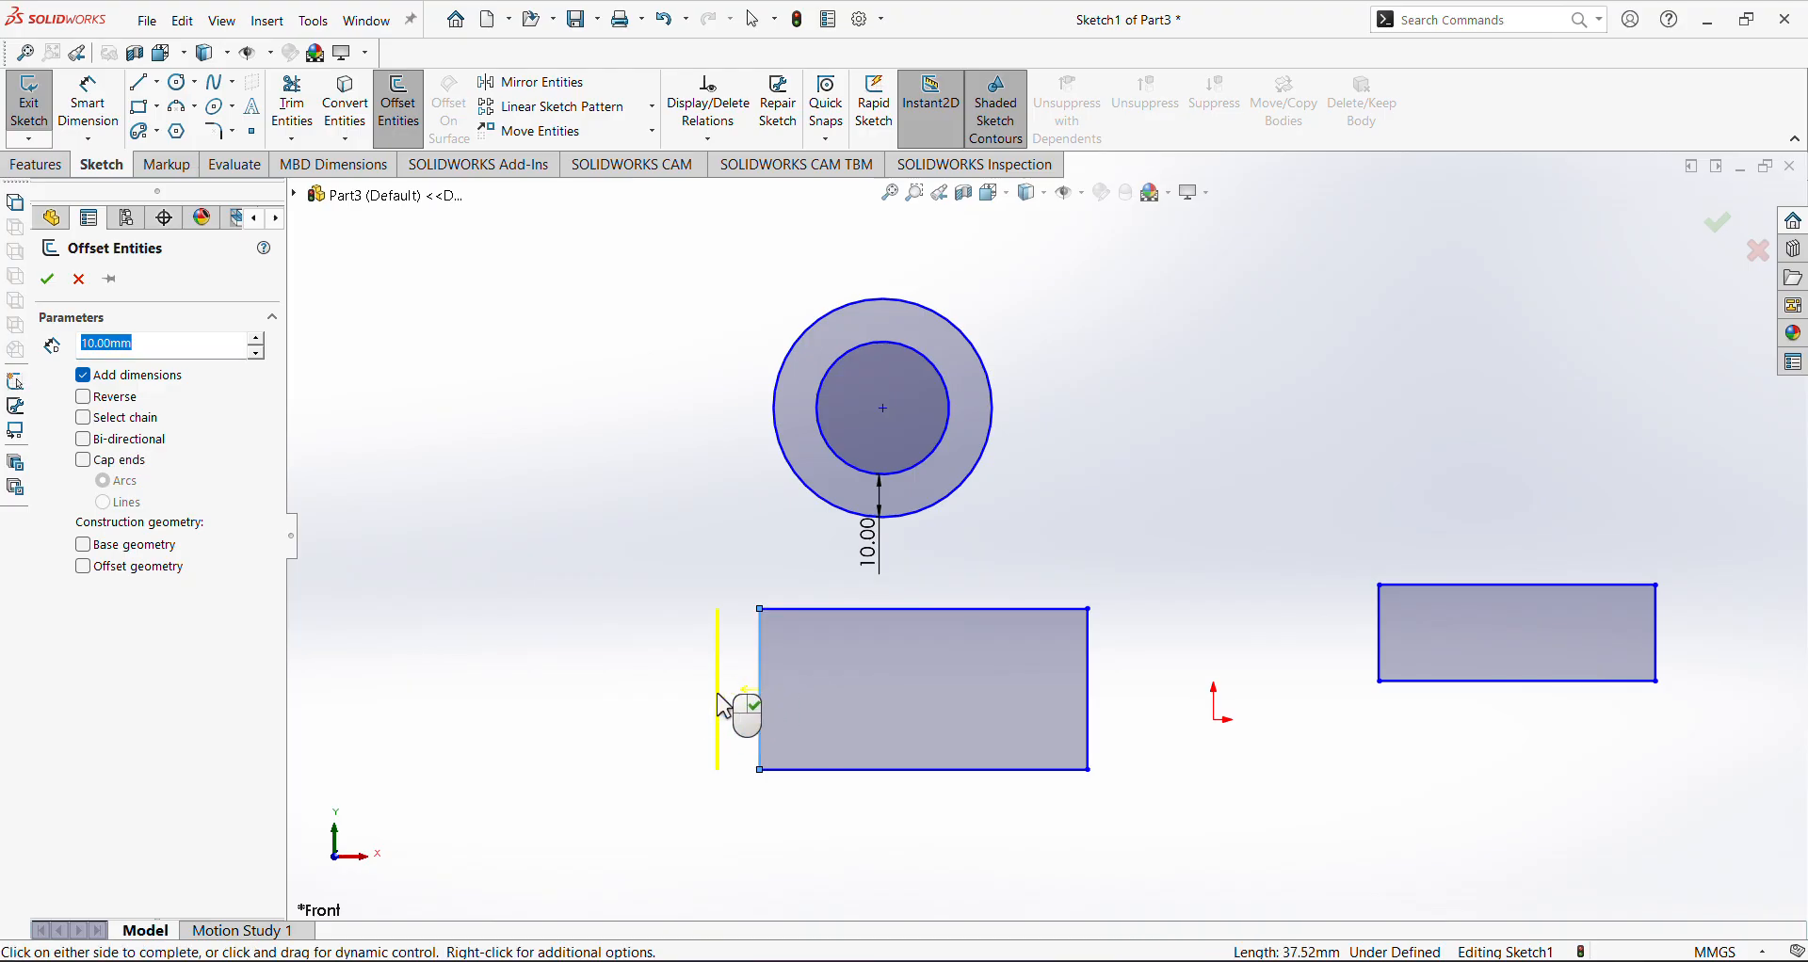
pyautogui.click(910, 770)
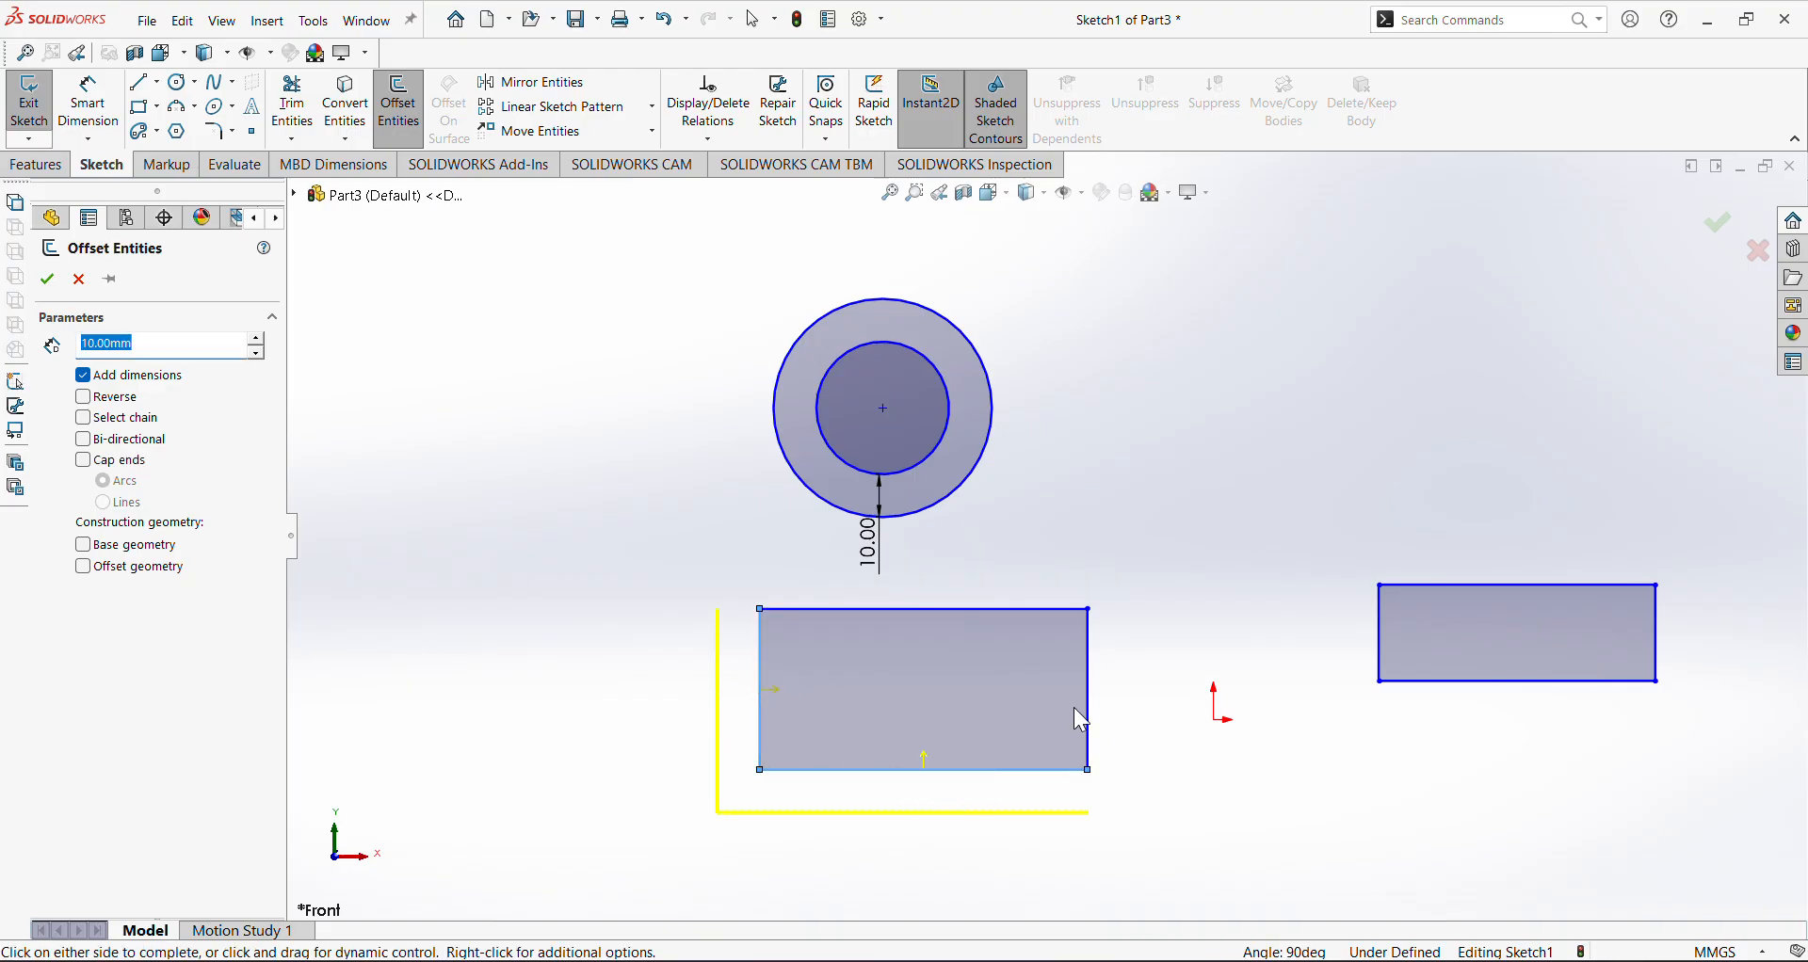
pyautogui.click(1088, 710)
pyautogui.click(1013, 611)
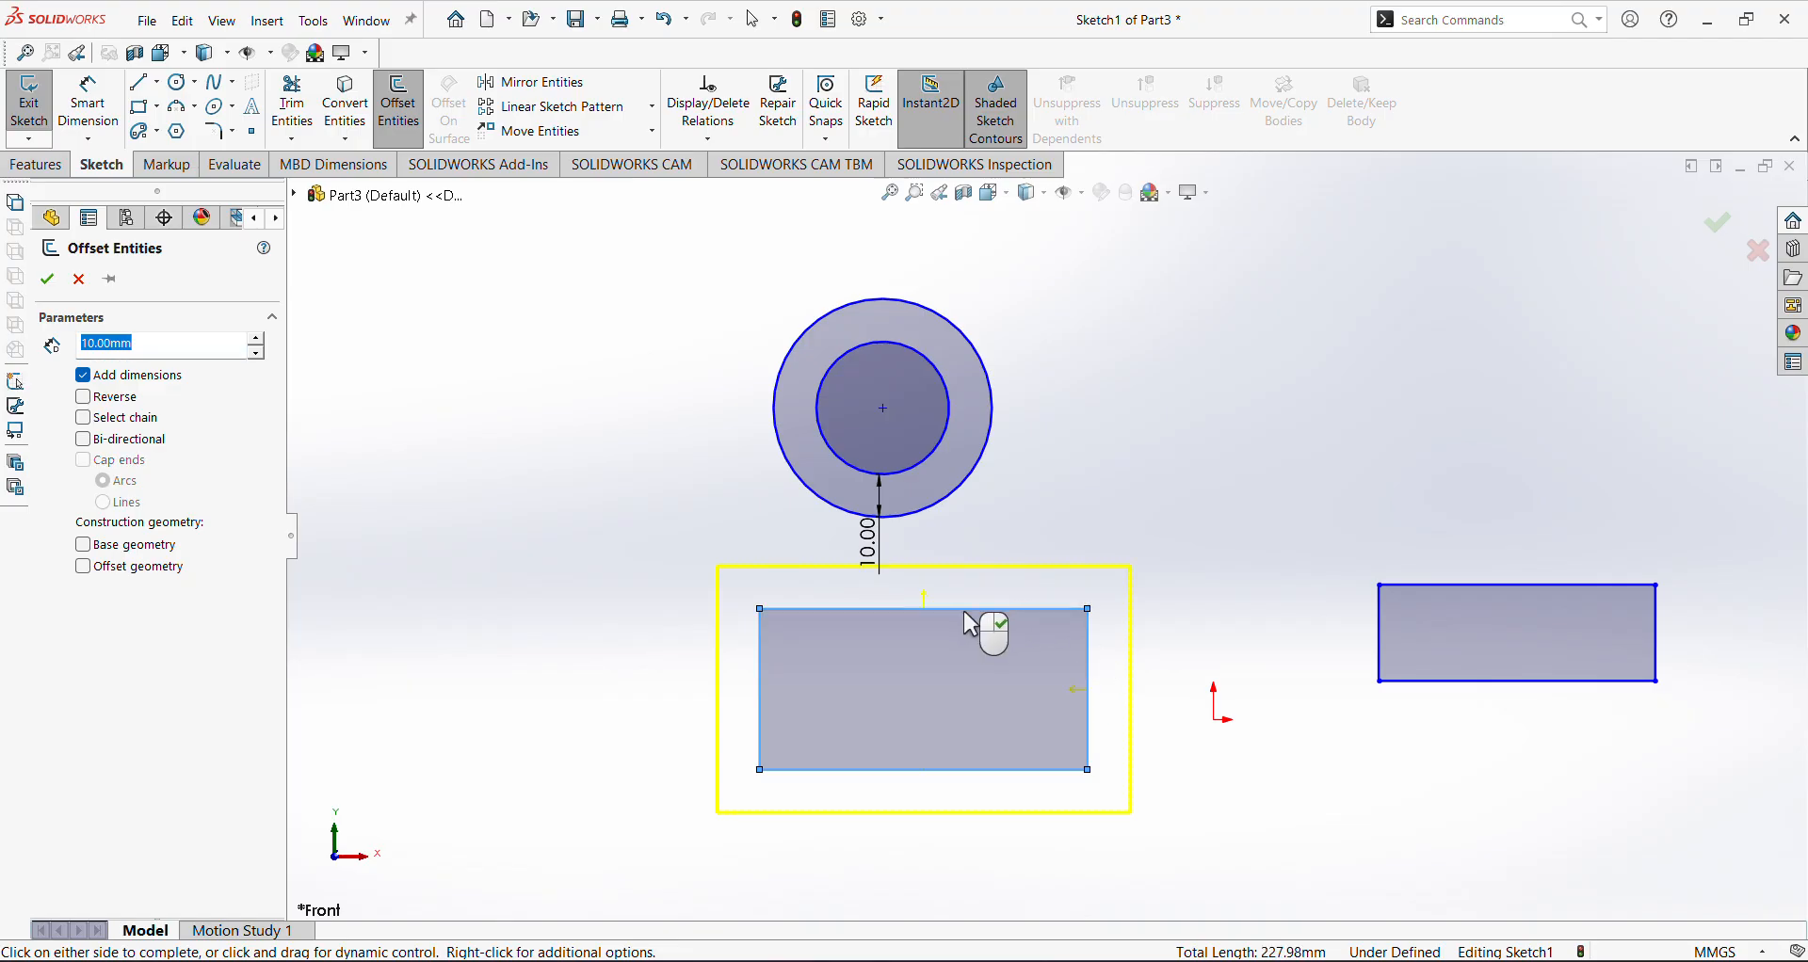
pyautogui.click(47, 278)
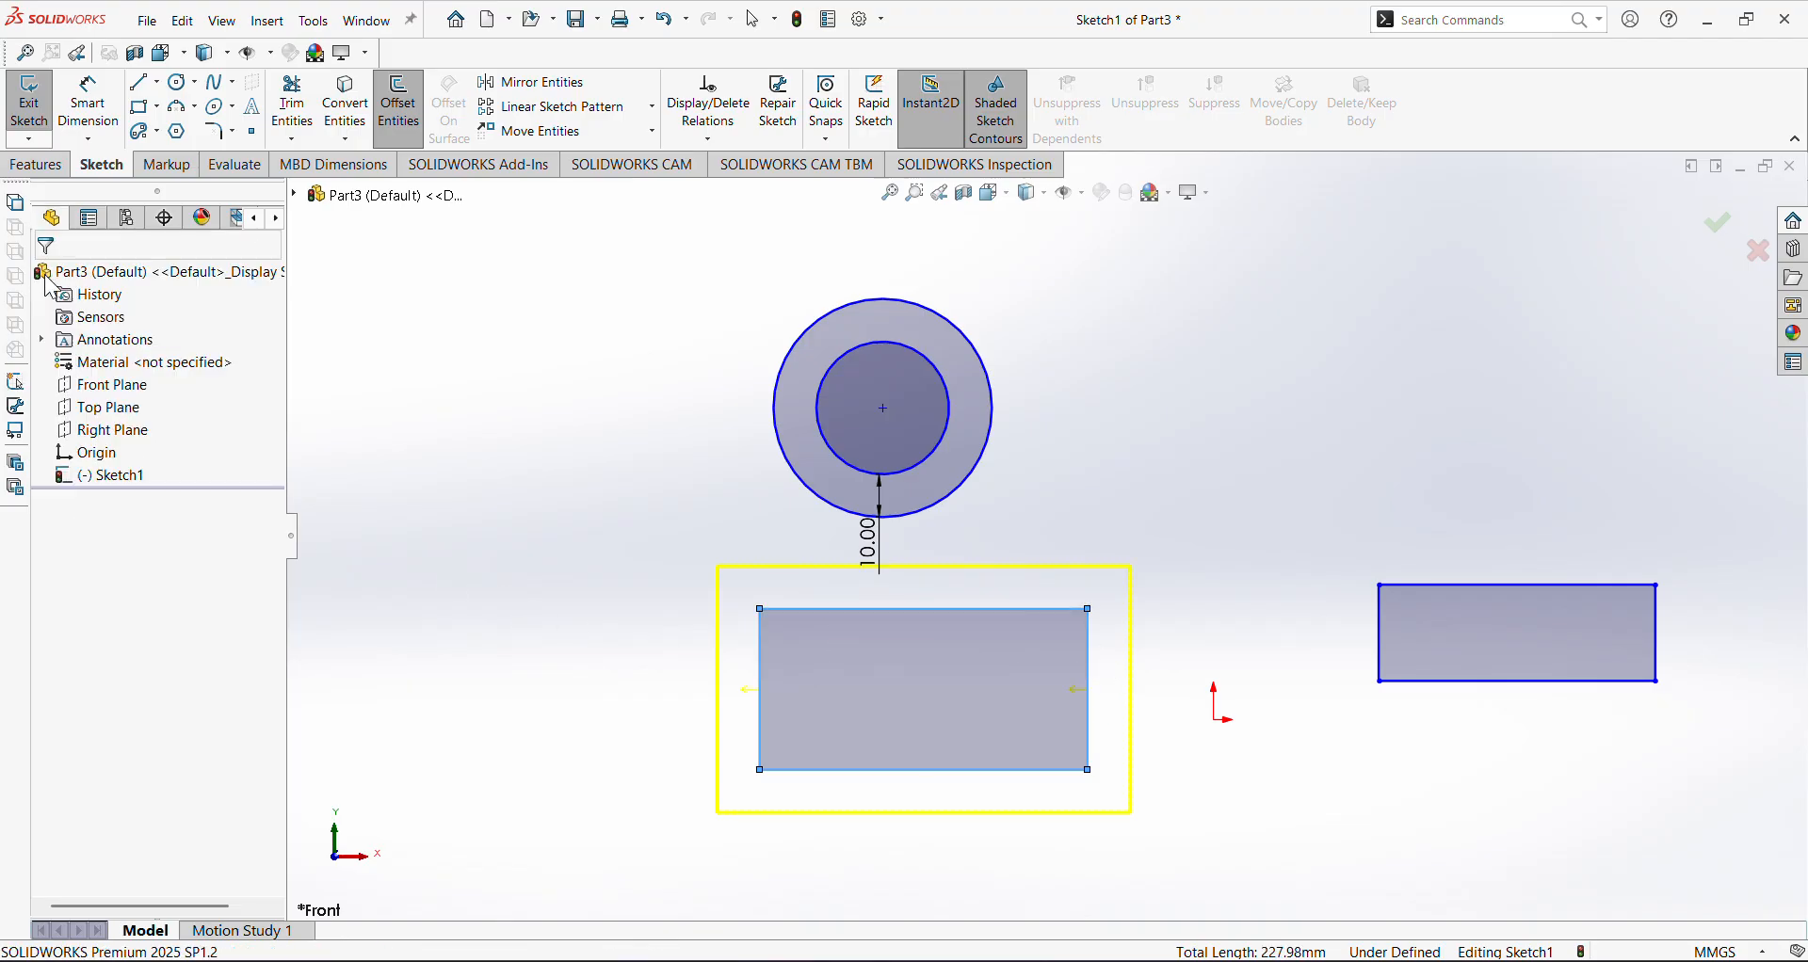
# Preview 10 mm outward offsets of the small rectangle and the large outer rectangle from one edge each with Select chain on
pyautogui.click(397, 110)
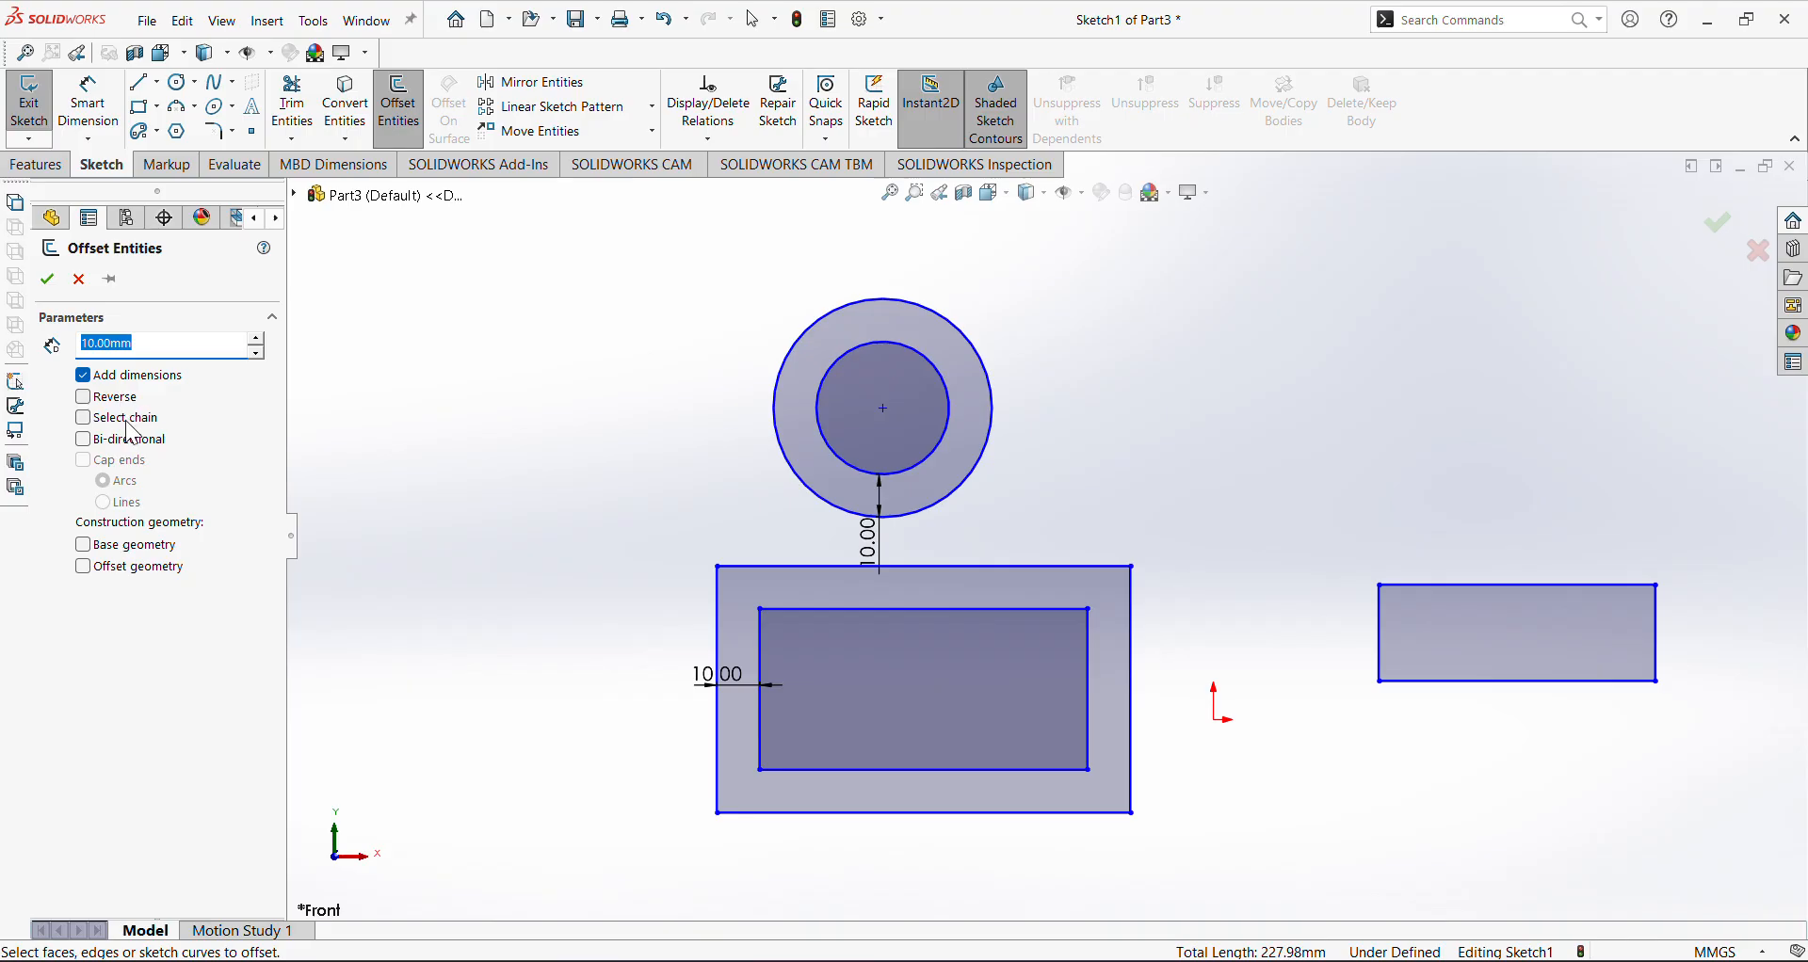
pyautogui.scroll(-1, 979, 670)
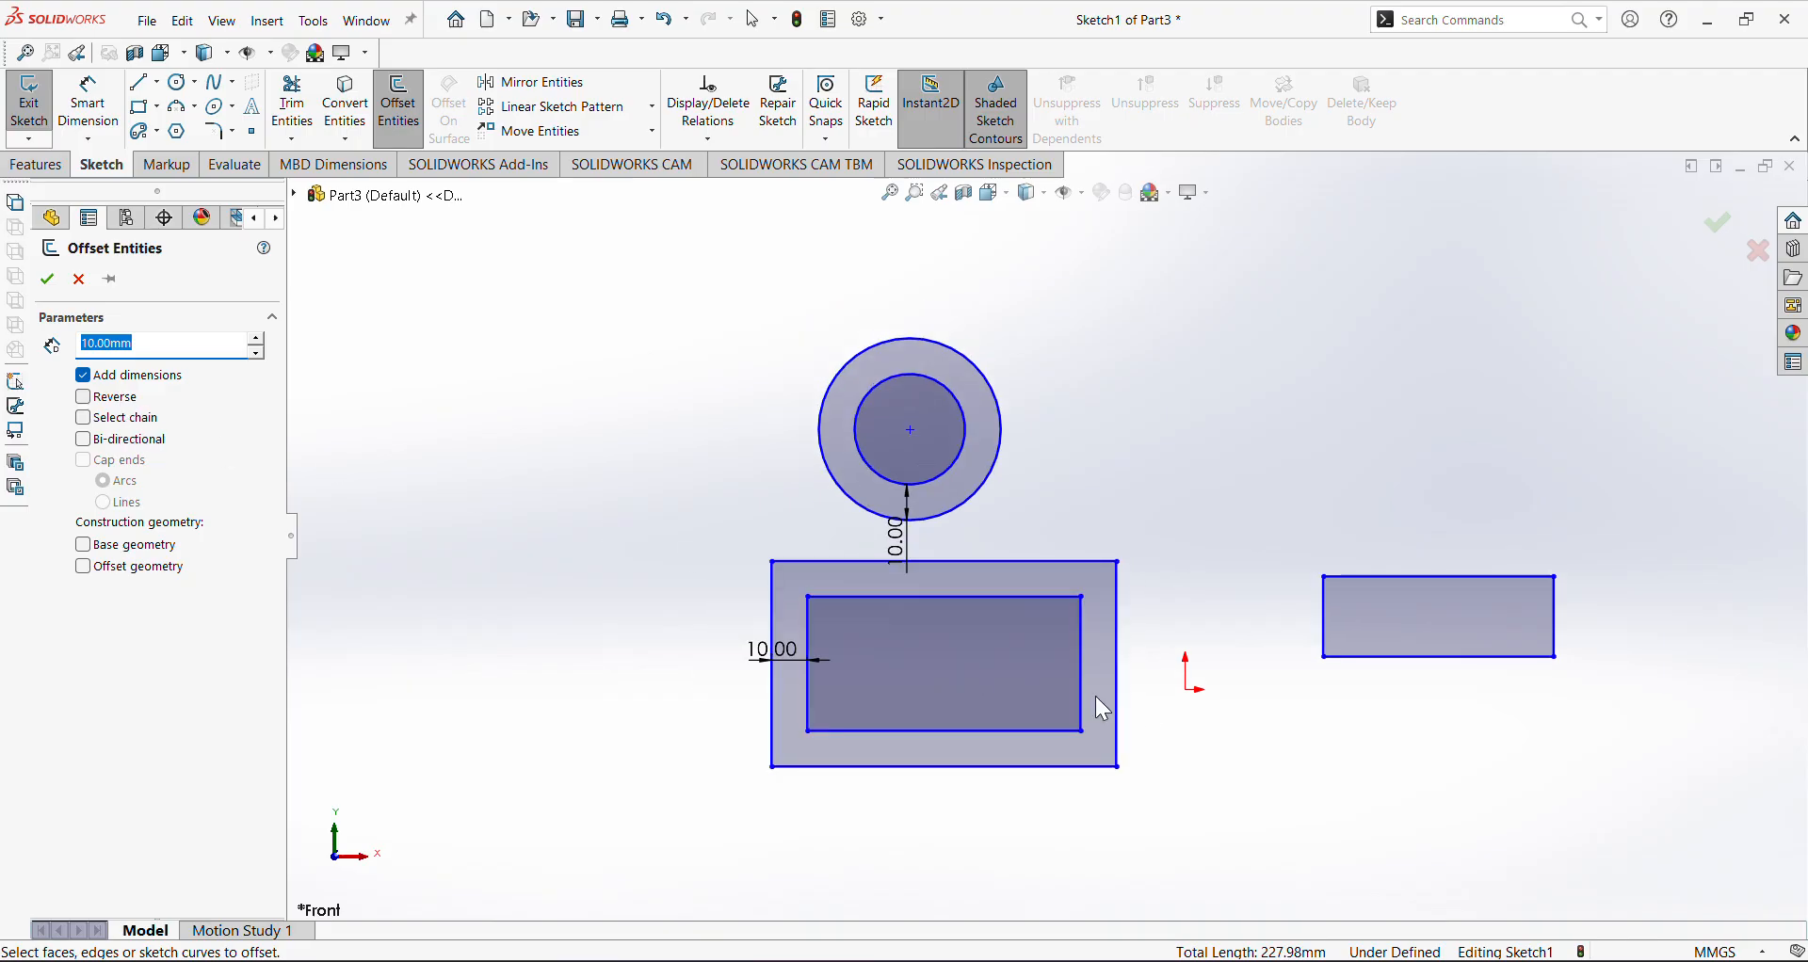
pyautogui.scroll(1, 1095, 697)
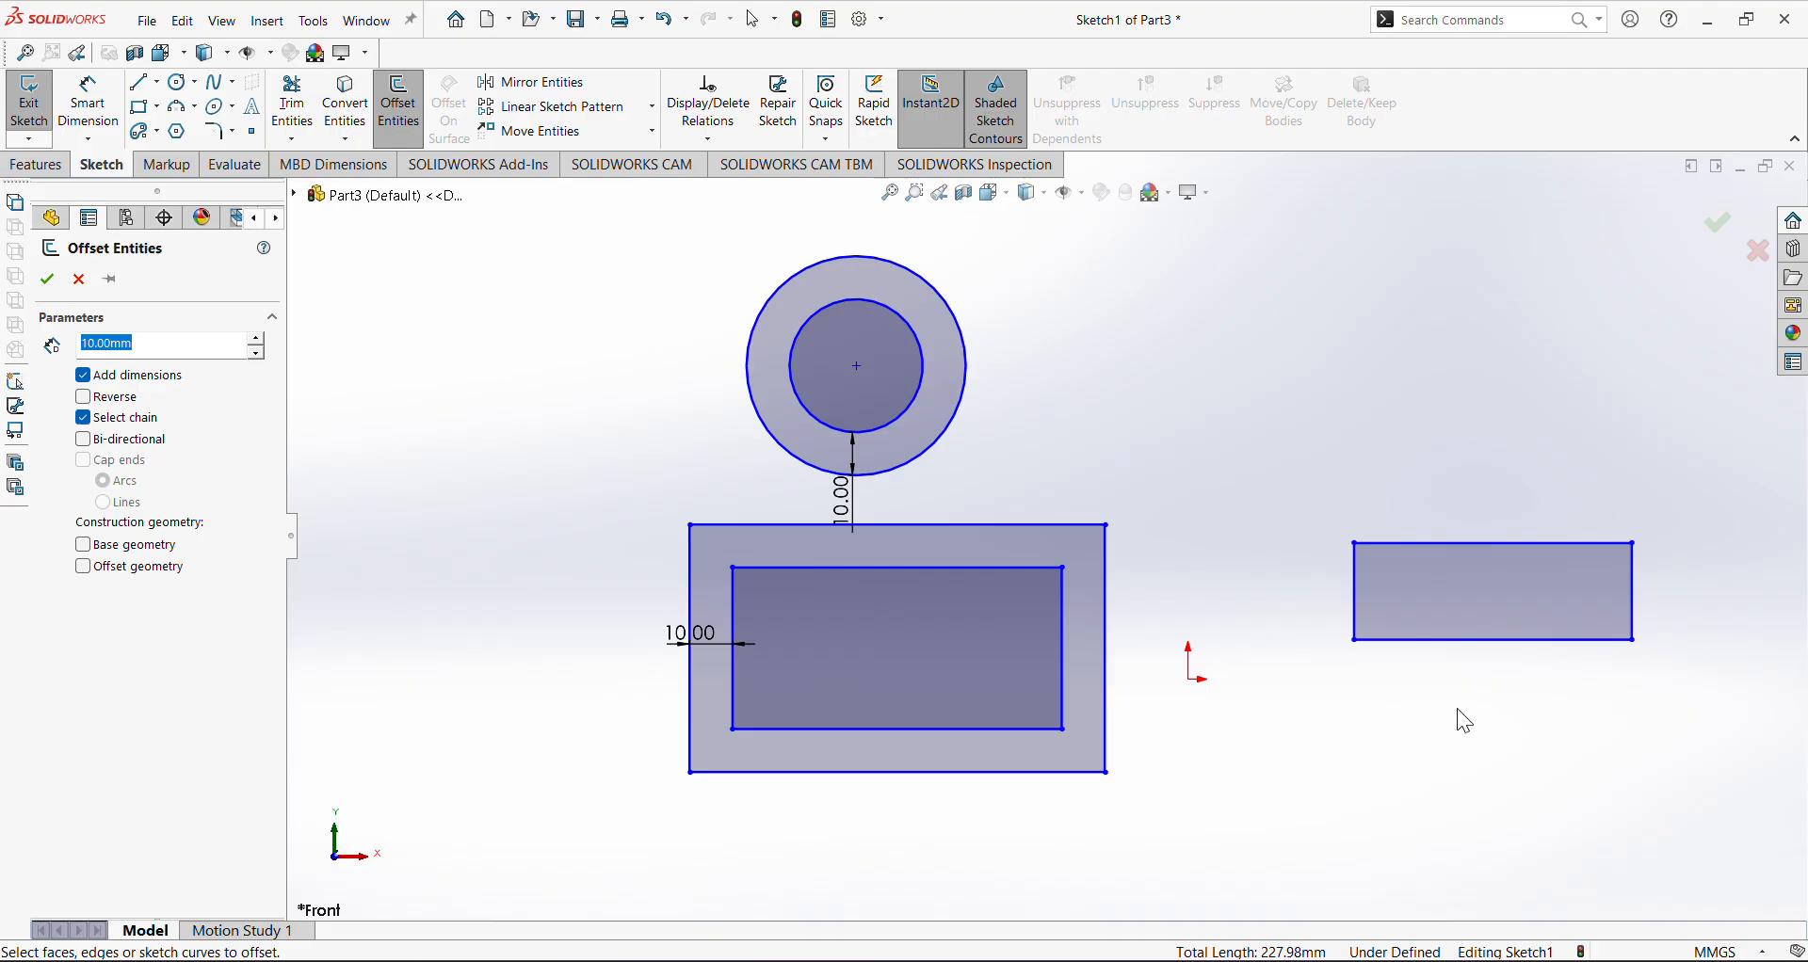
pyautogui.scroll(-2, 1459, 717)
pyautogui.click(1450, 500)
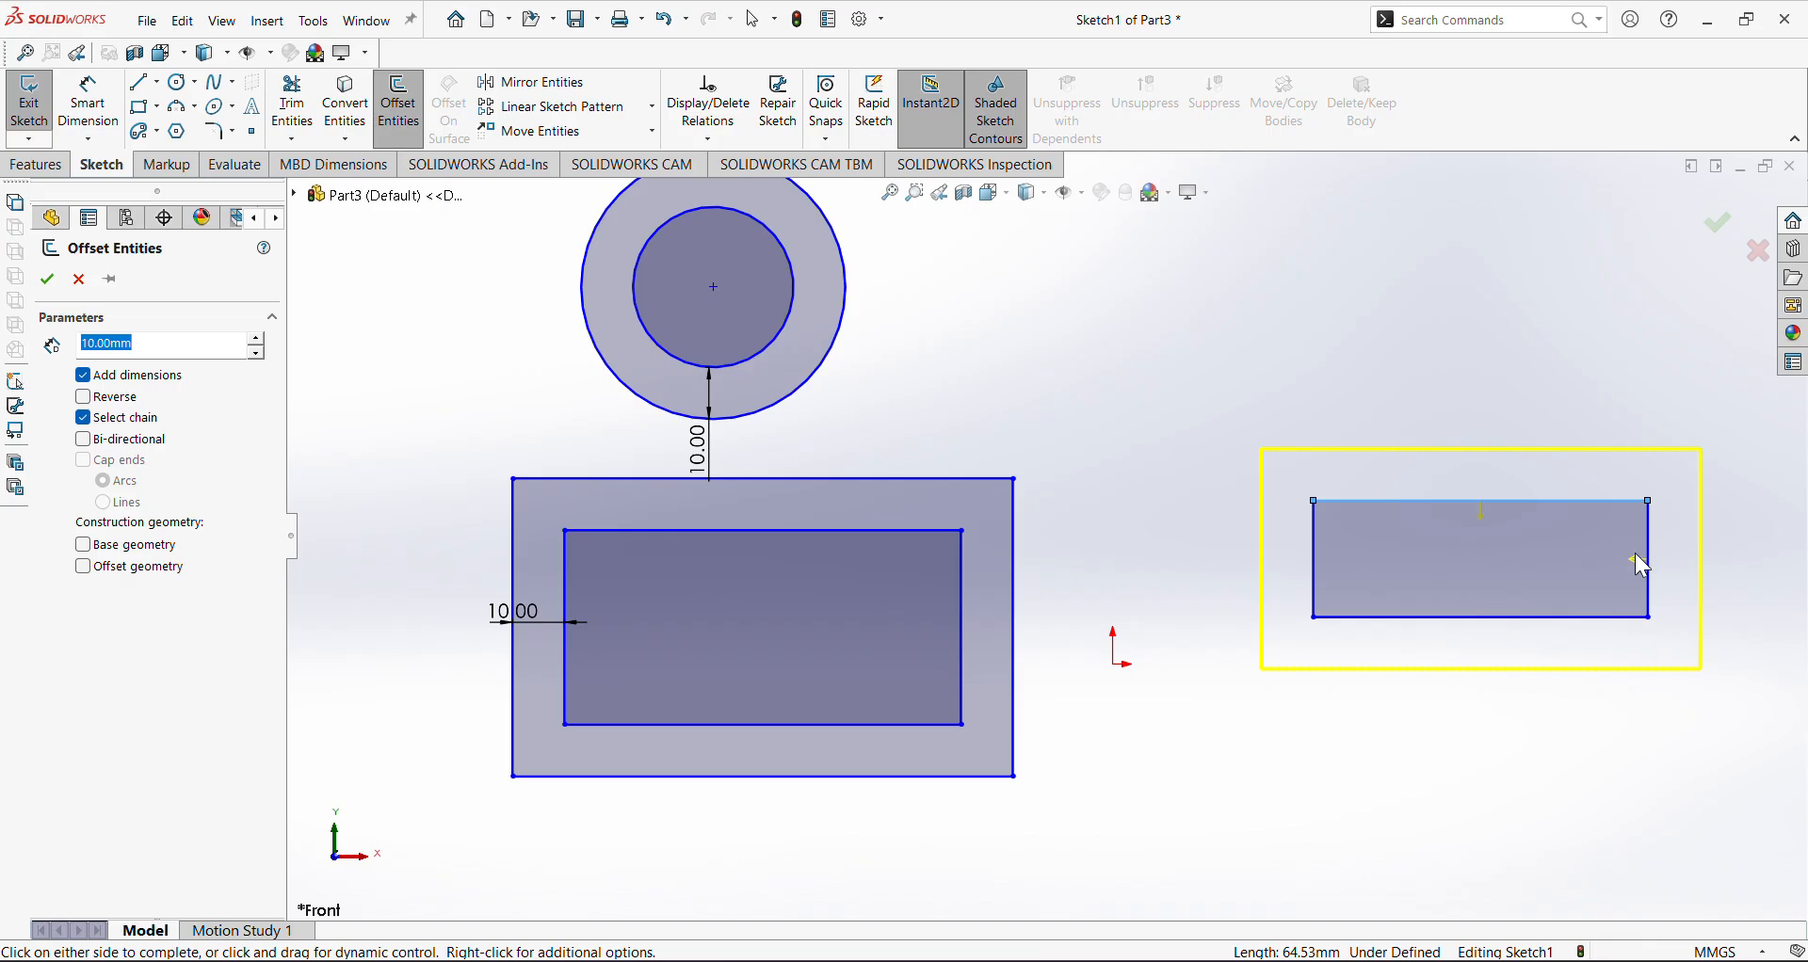
pyautogui.click(829, 480)
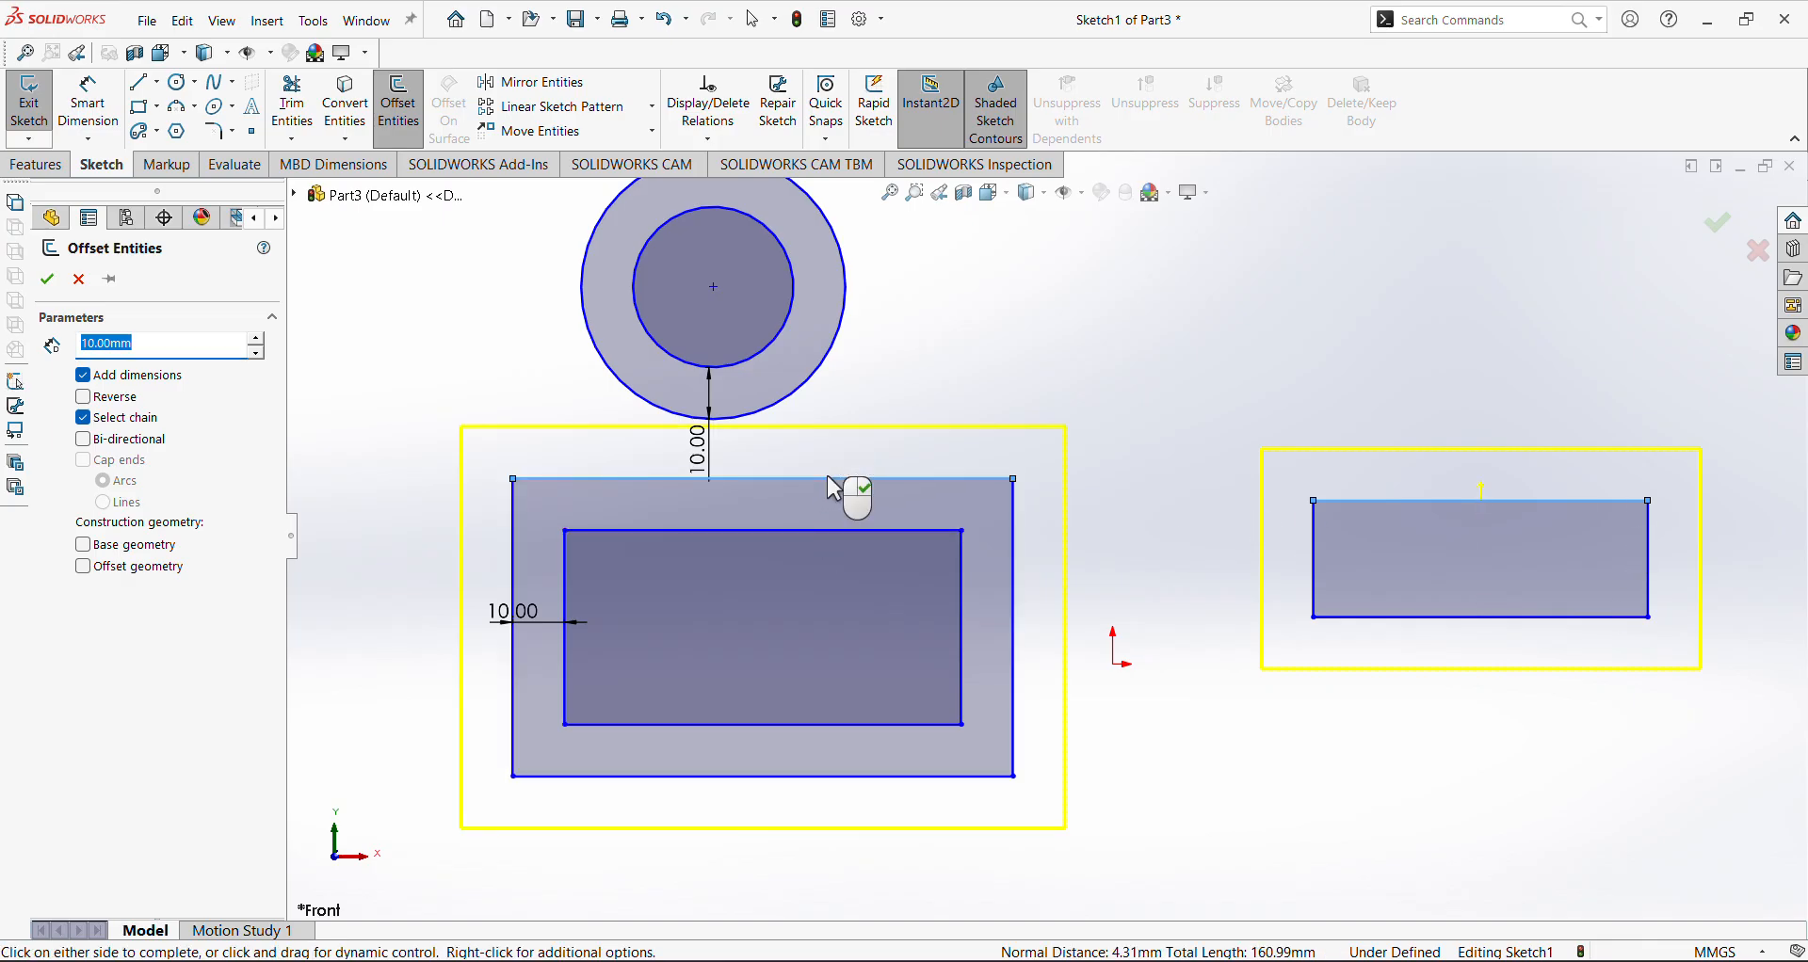
# Switch Select chain off, preview the small rectangle's offset by selecting its remaining edges individually, and cancel the offset
pyautogui.click(83, 420)
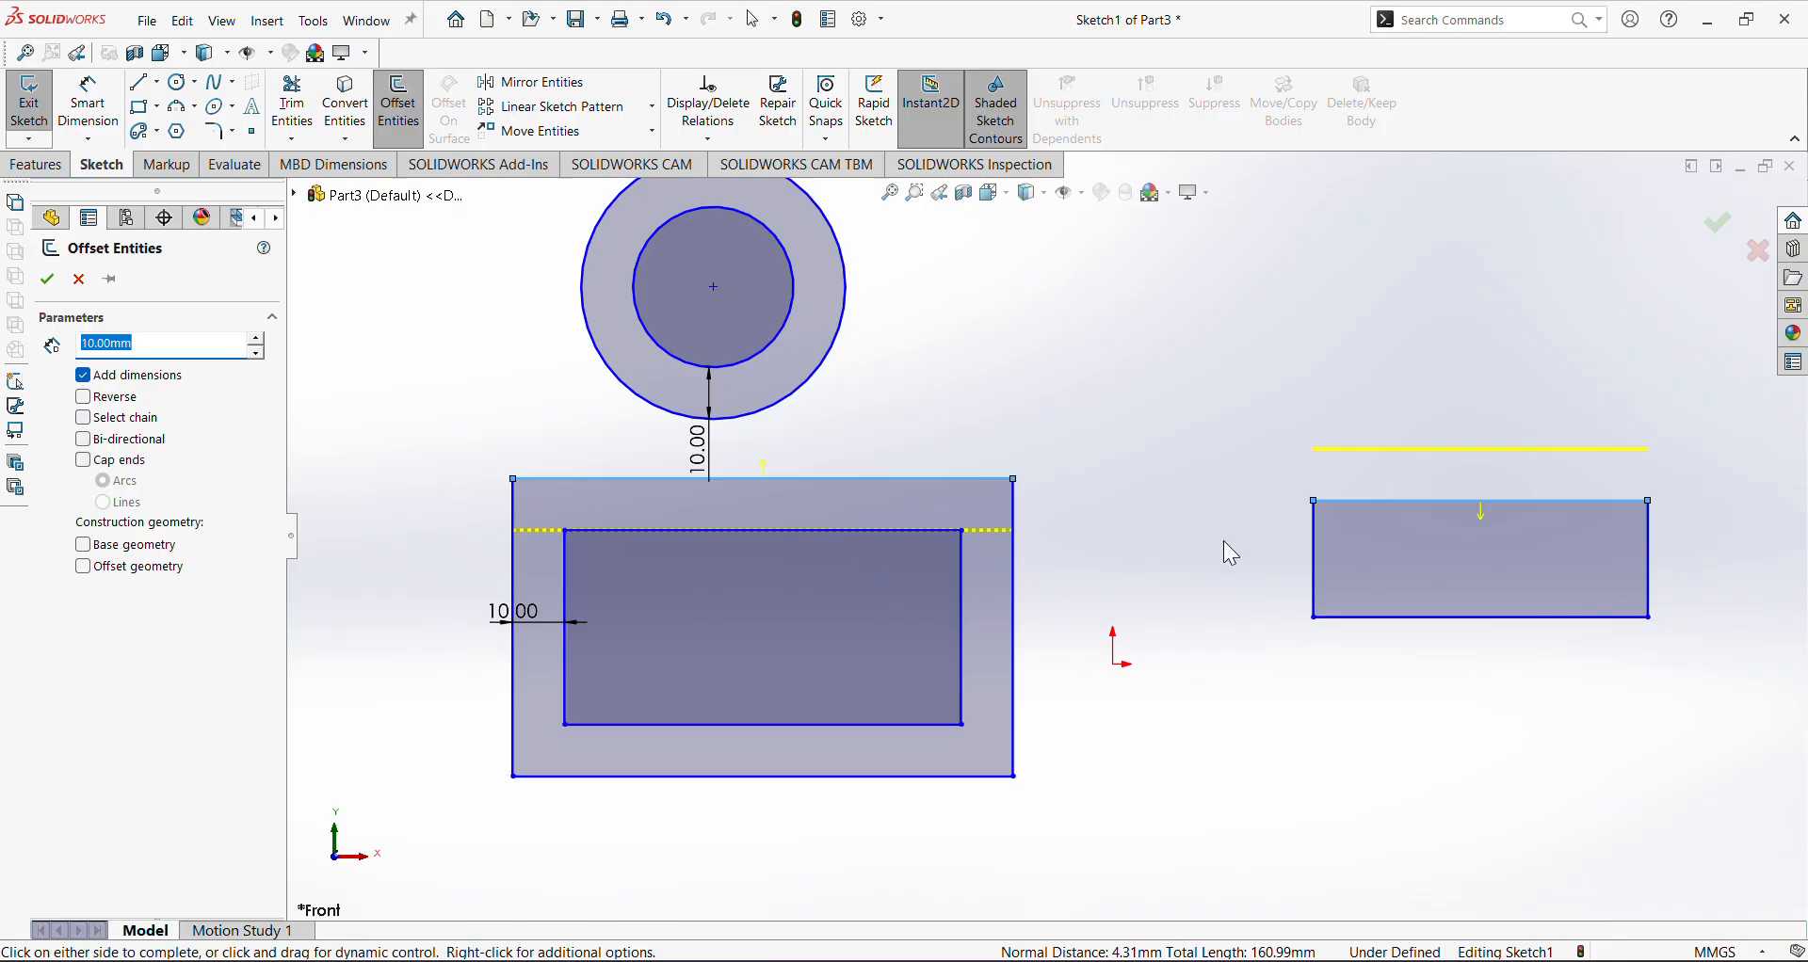
pyautogui.click(1451, 619)
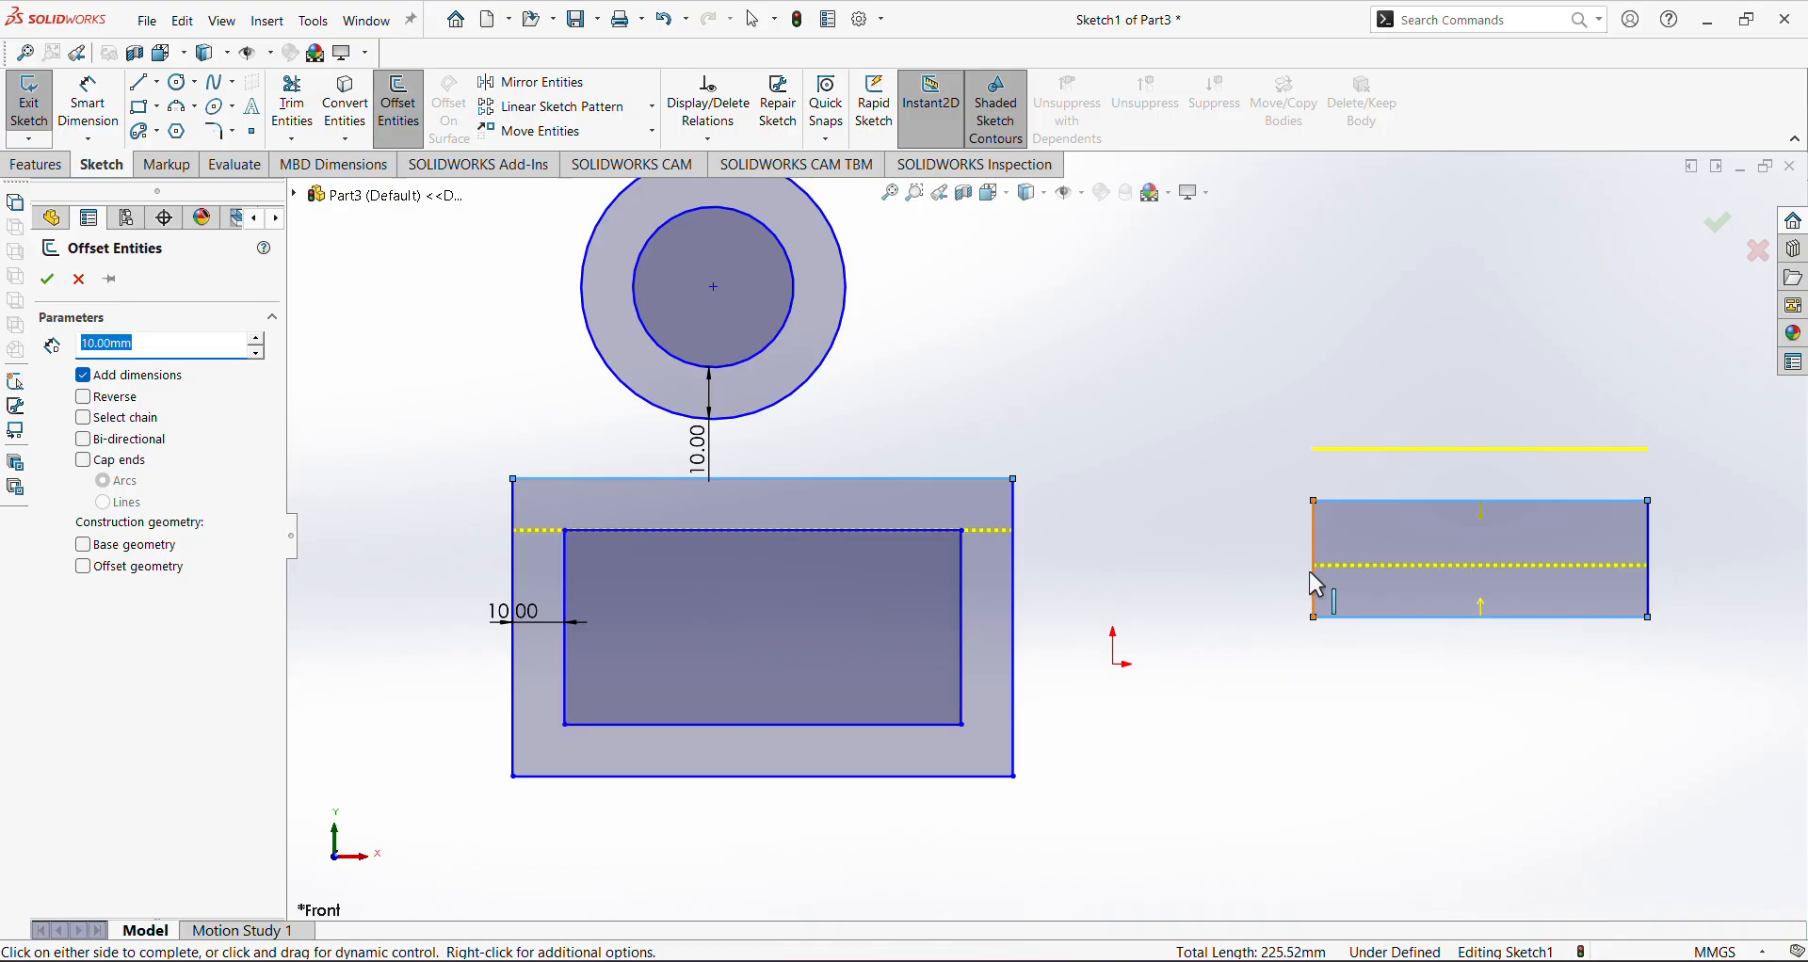
pyautogui.click(1315, 586)
pyautogui.click(1650, 557)
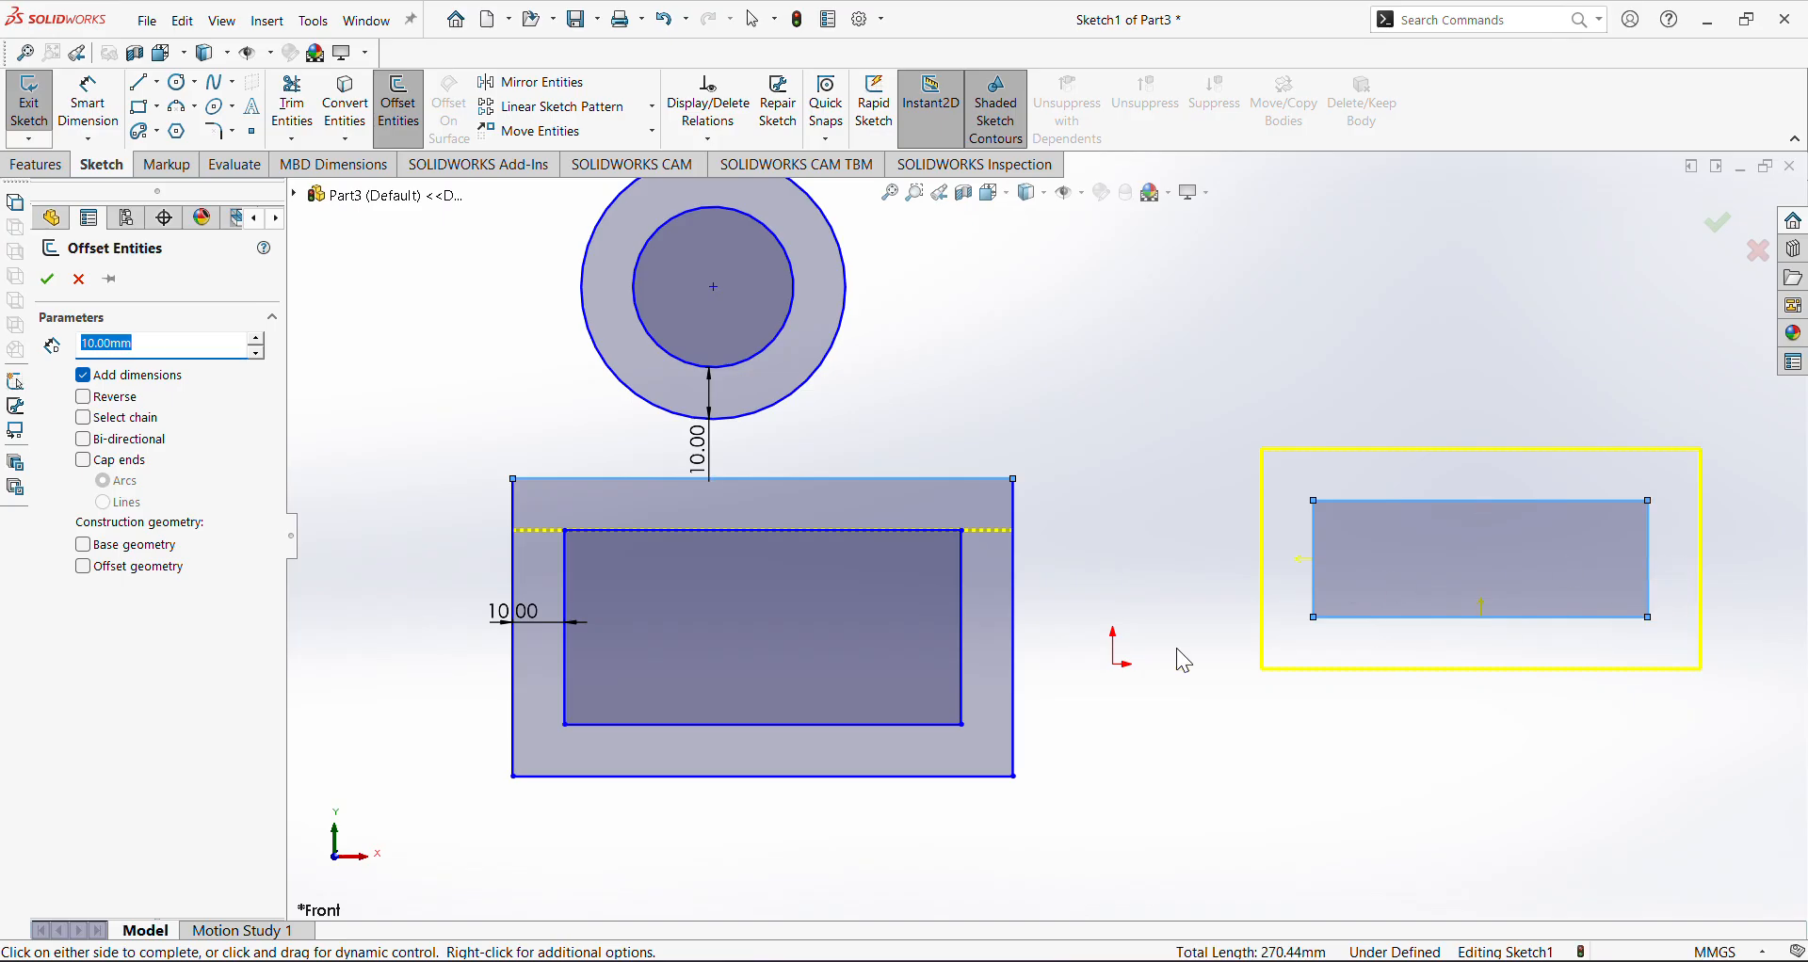
pyautogui.scroll(2, 1055, 649)
pyautogui.click(79, 279)
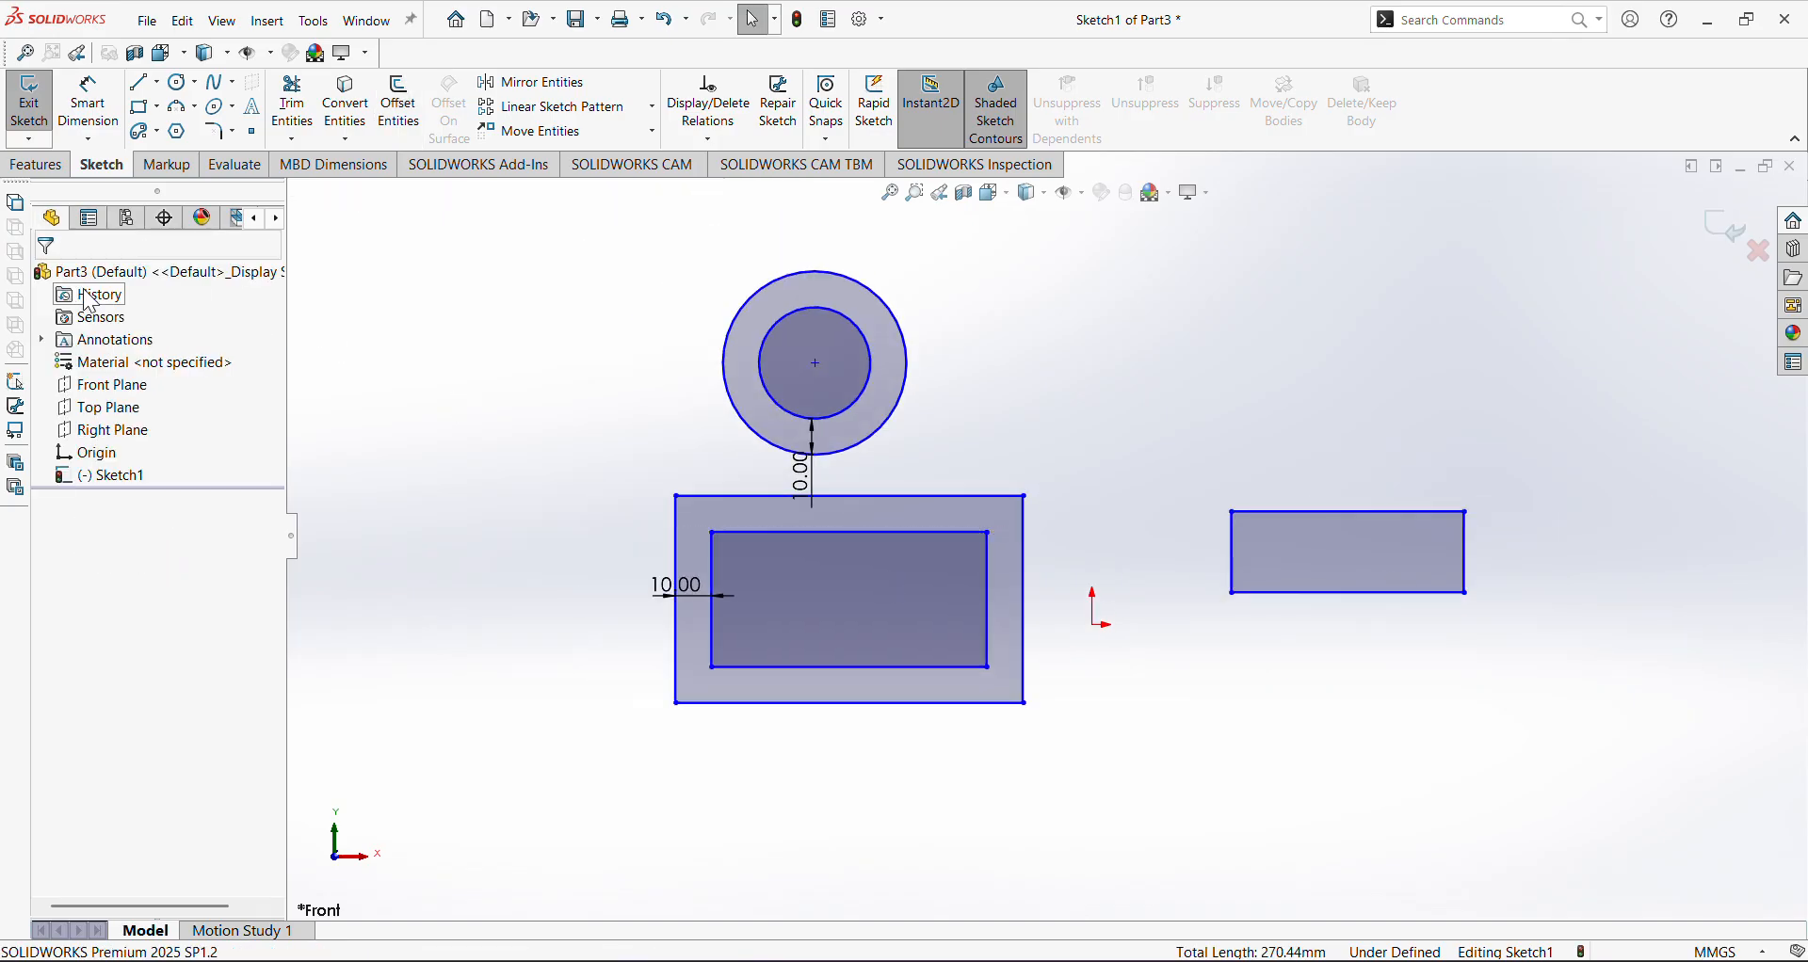
# Undo the large rectangle's 10 mm offset
pyautogui.hotkey('ctrl', 'z')
pyautogui.click(692, 416)
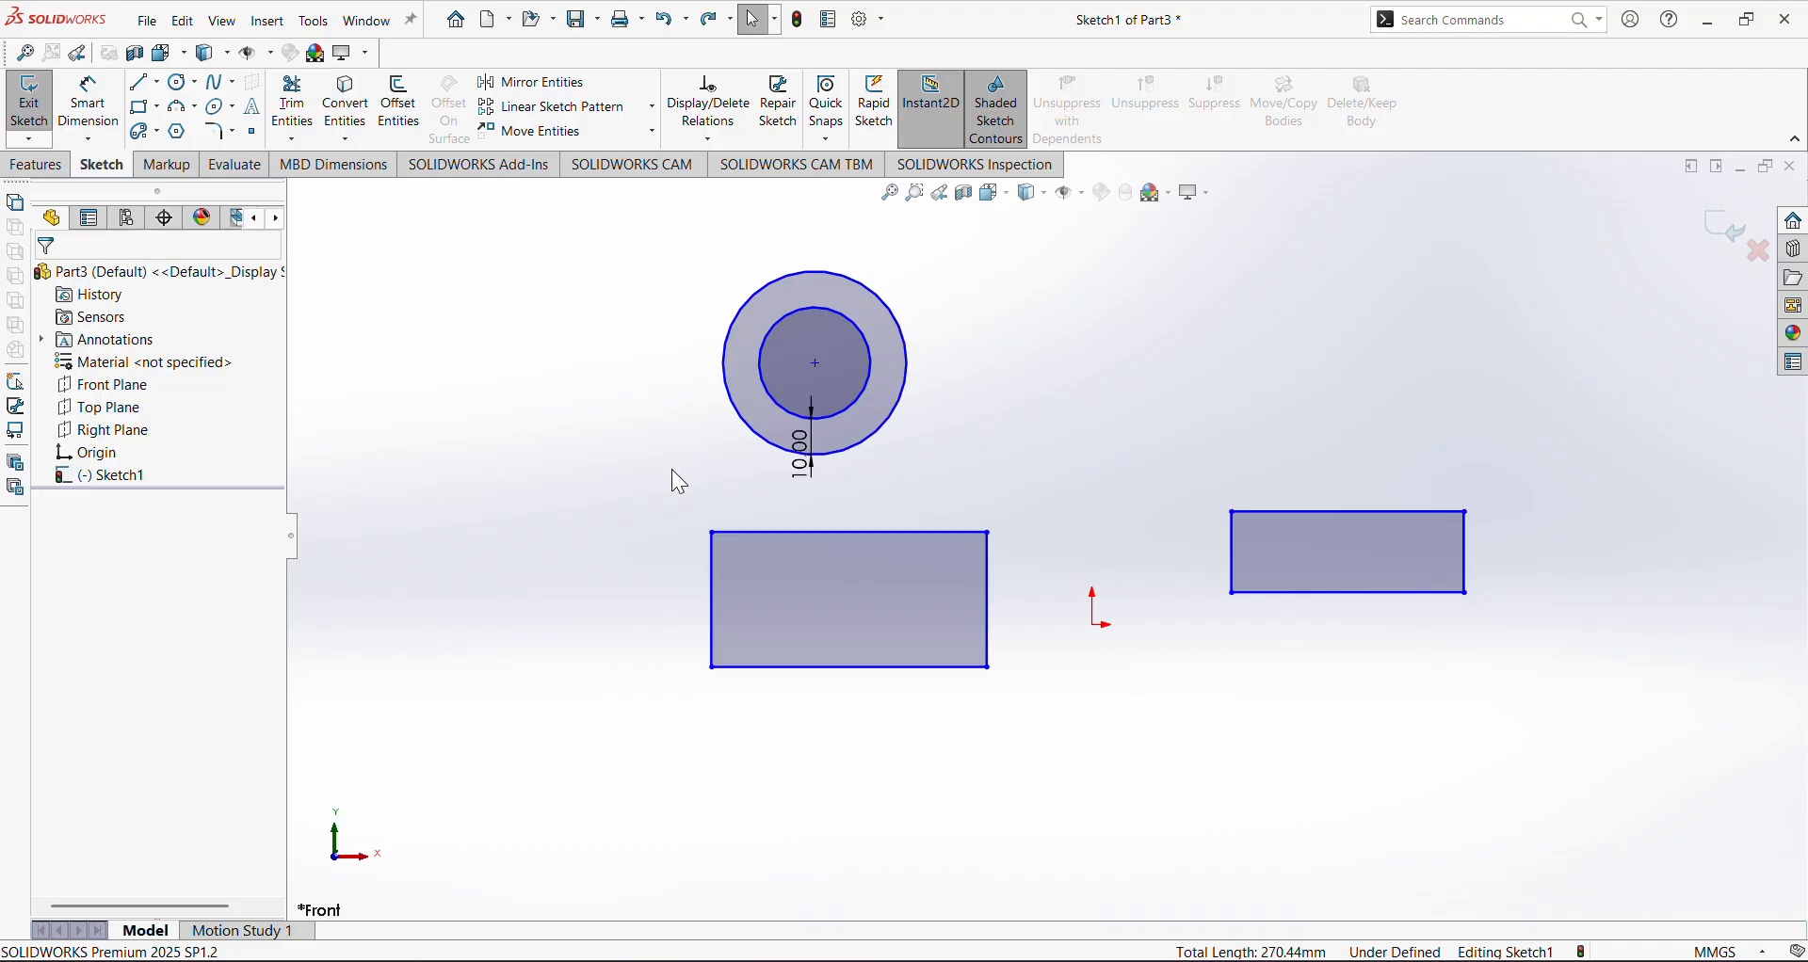
# Try the large rectangle's 10 mm outward offset again by selecting each edge individually without Select chain, and undo it
pyautogui.click(399, 105)
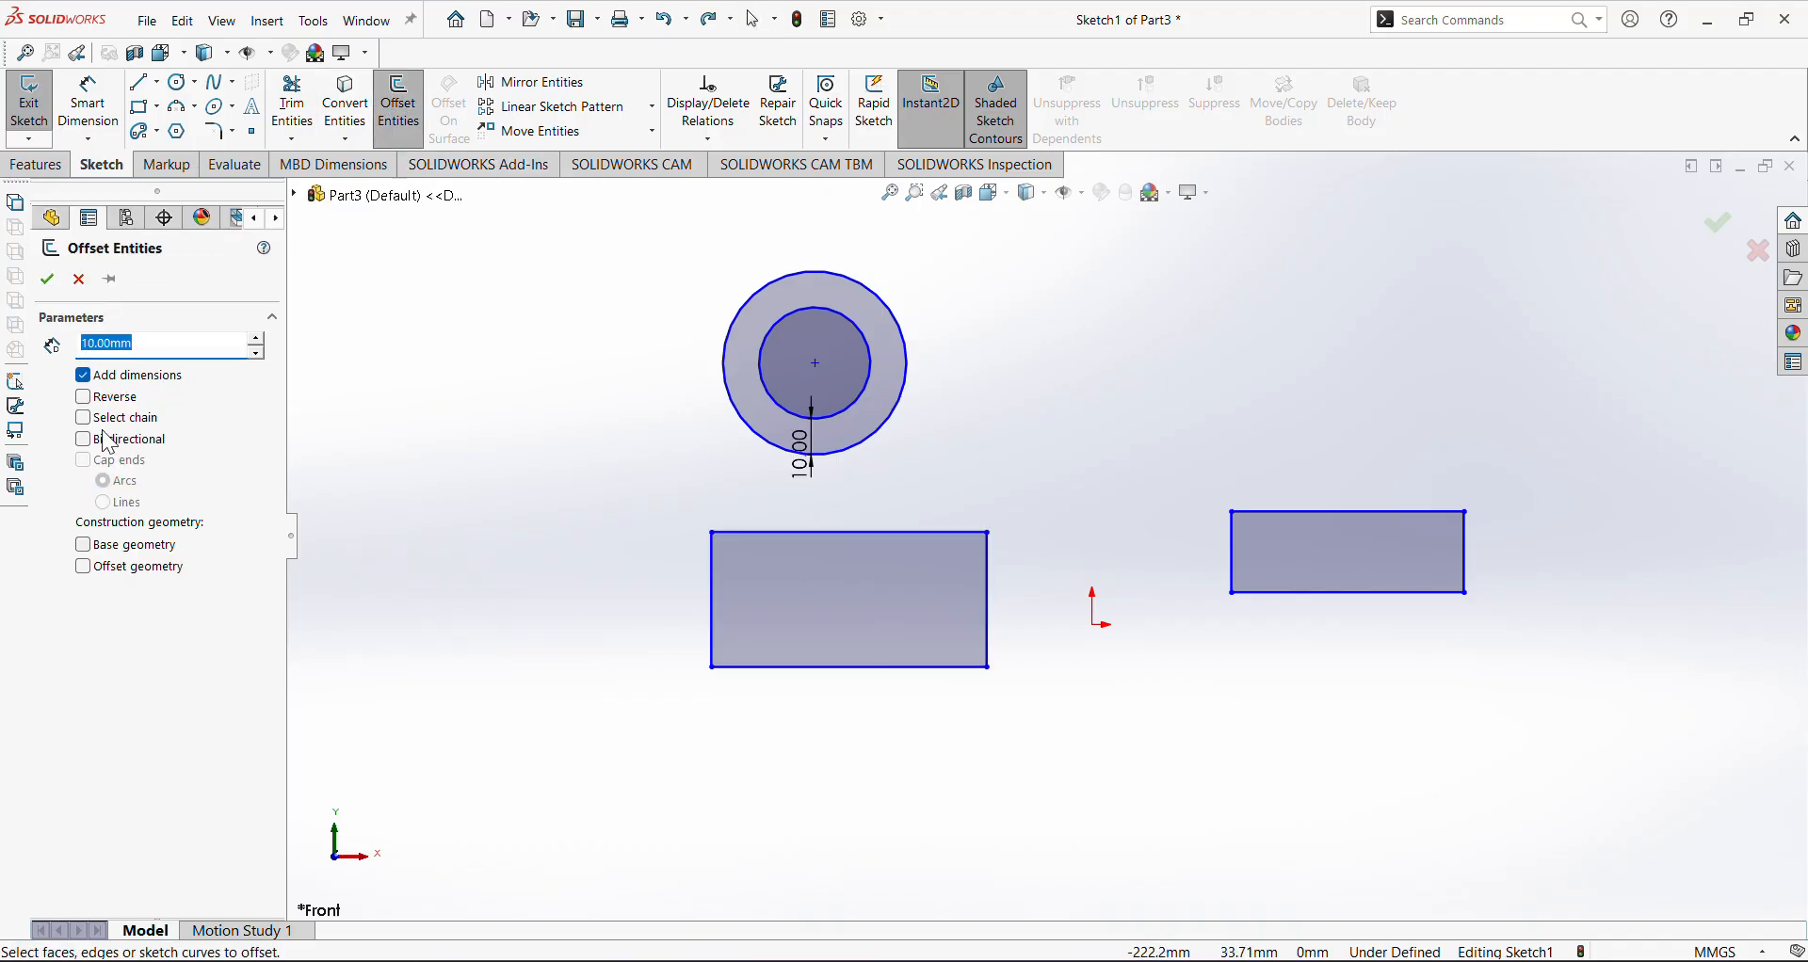
pyautogui.click(713, 600)
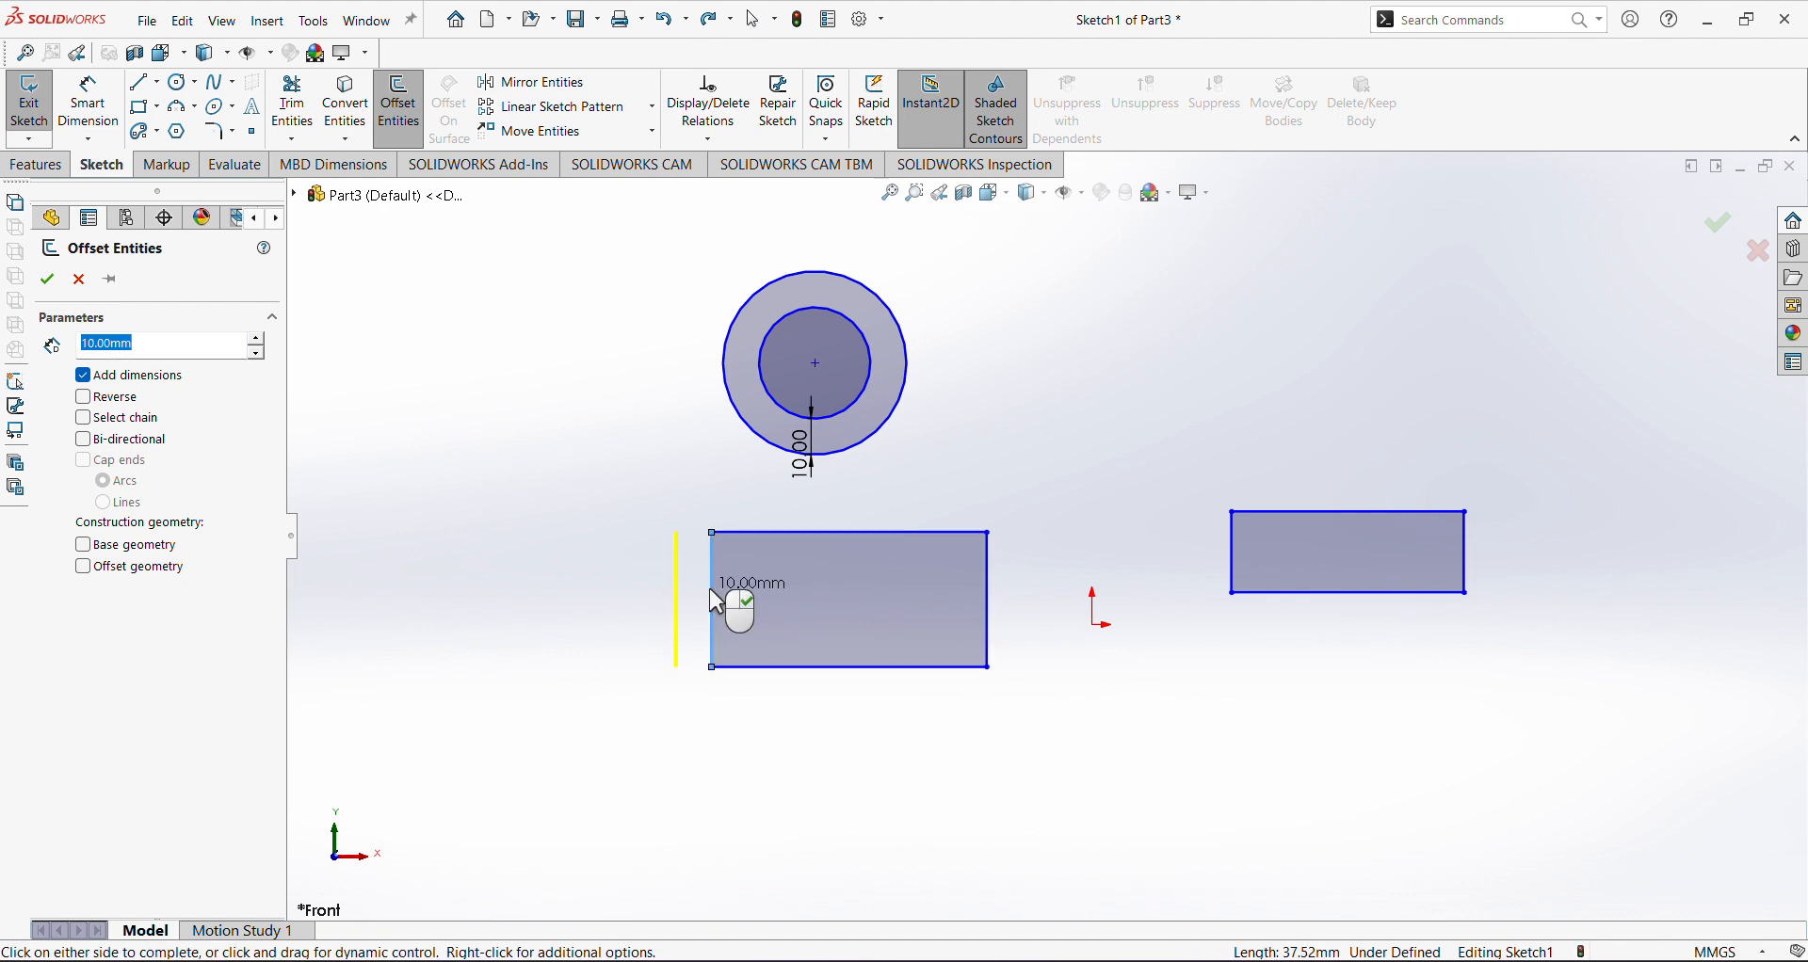
pyautogui.click(767, 669)
pyautogui.click(988, 614)
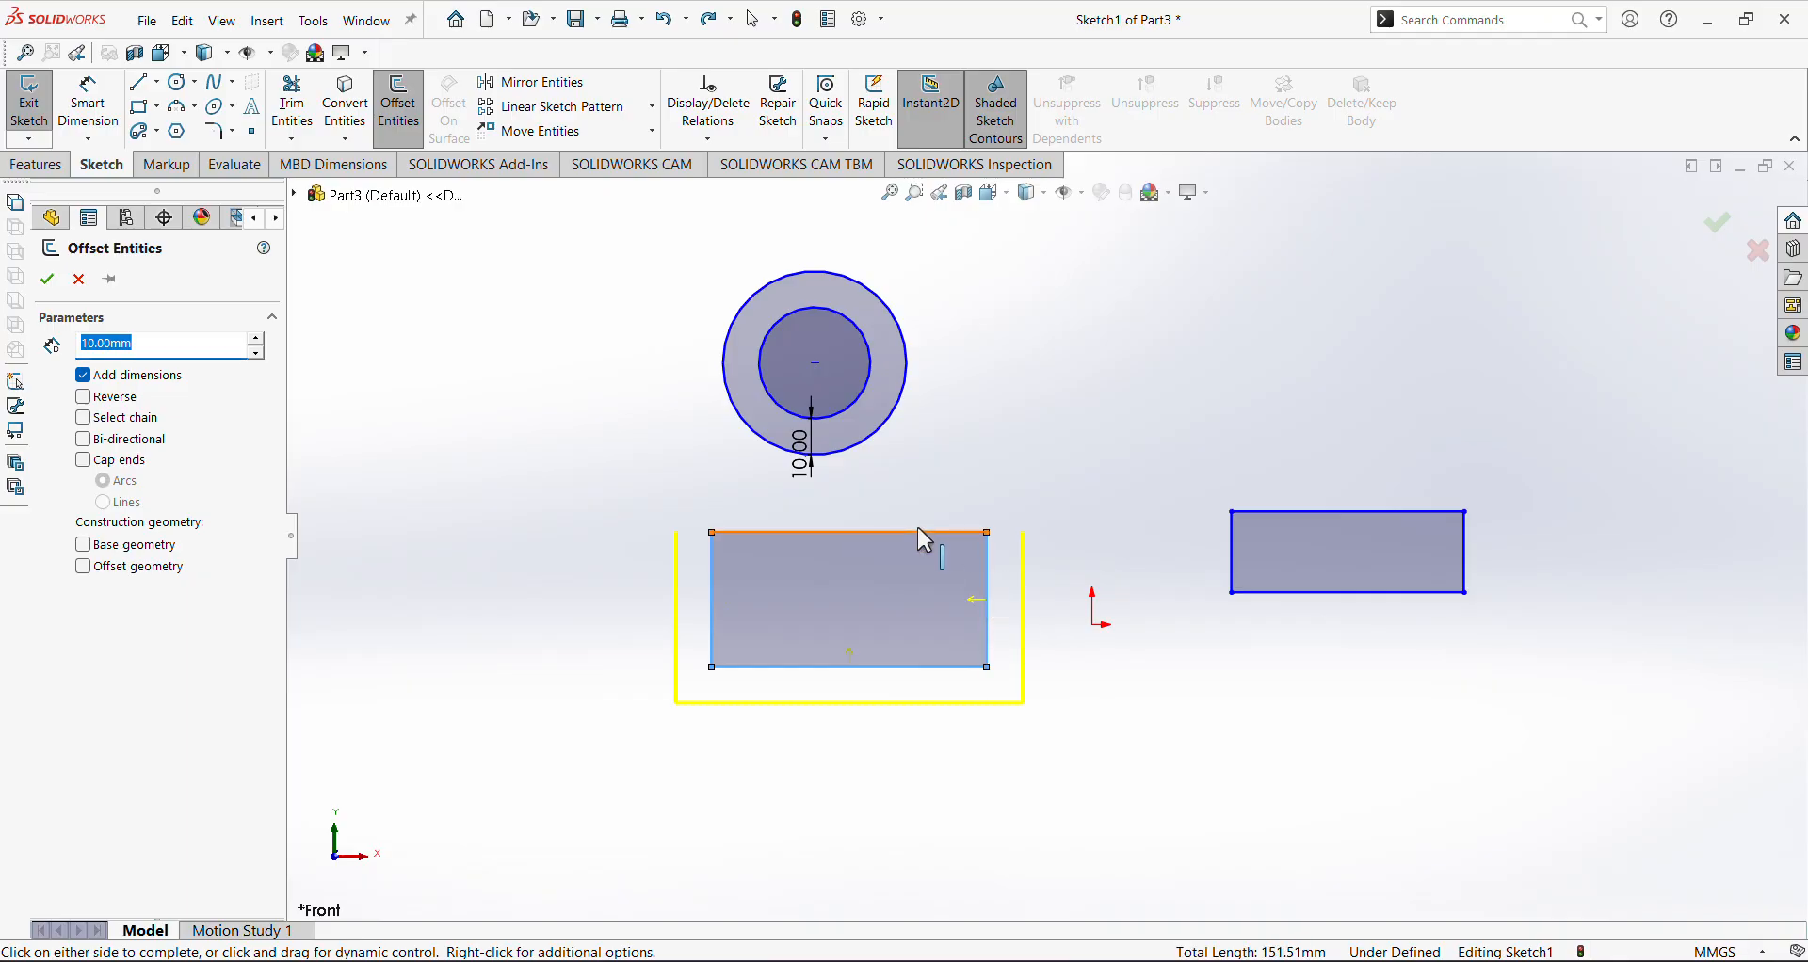
pyautogui.click(913, 533)
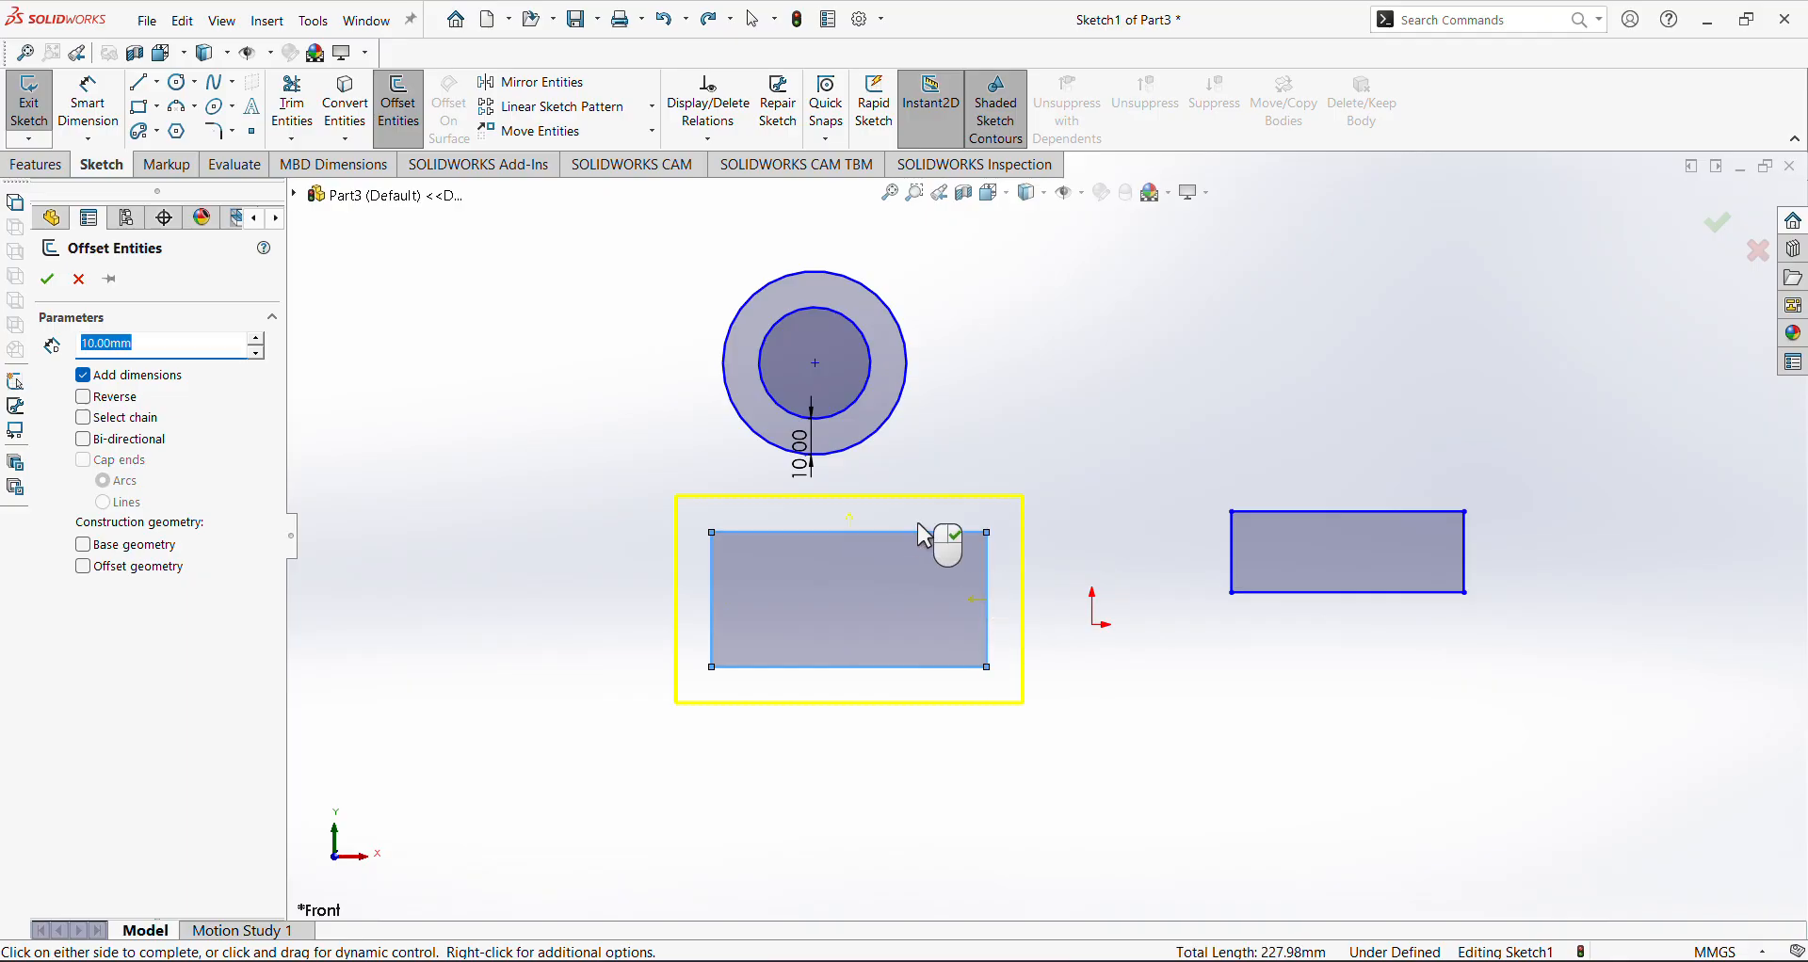
pyautogui.click(47, 279)
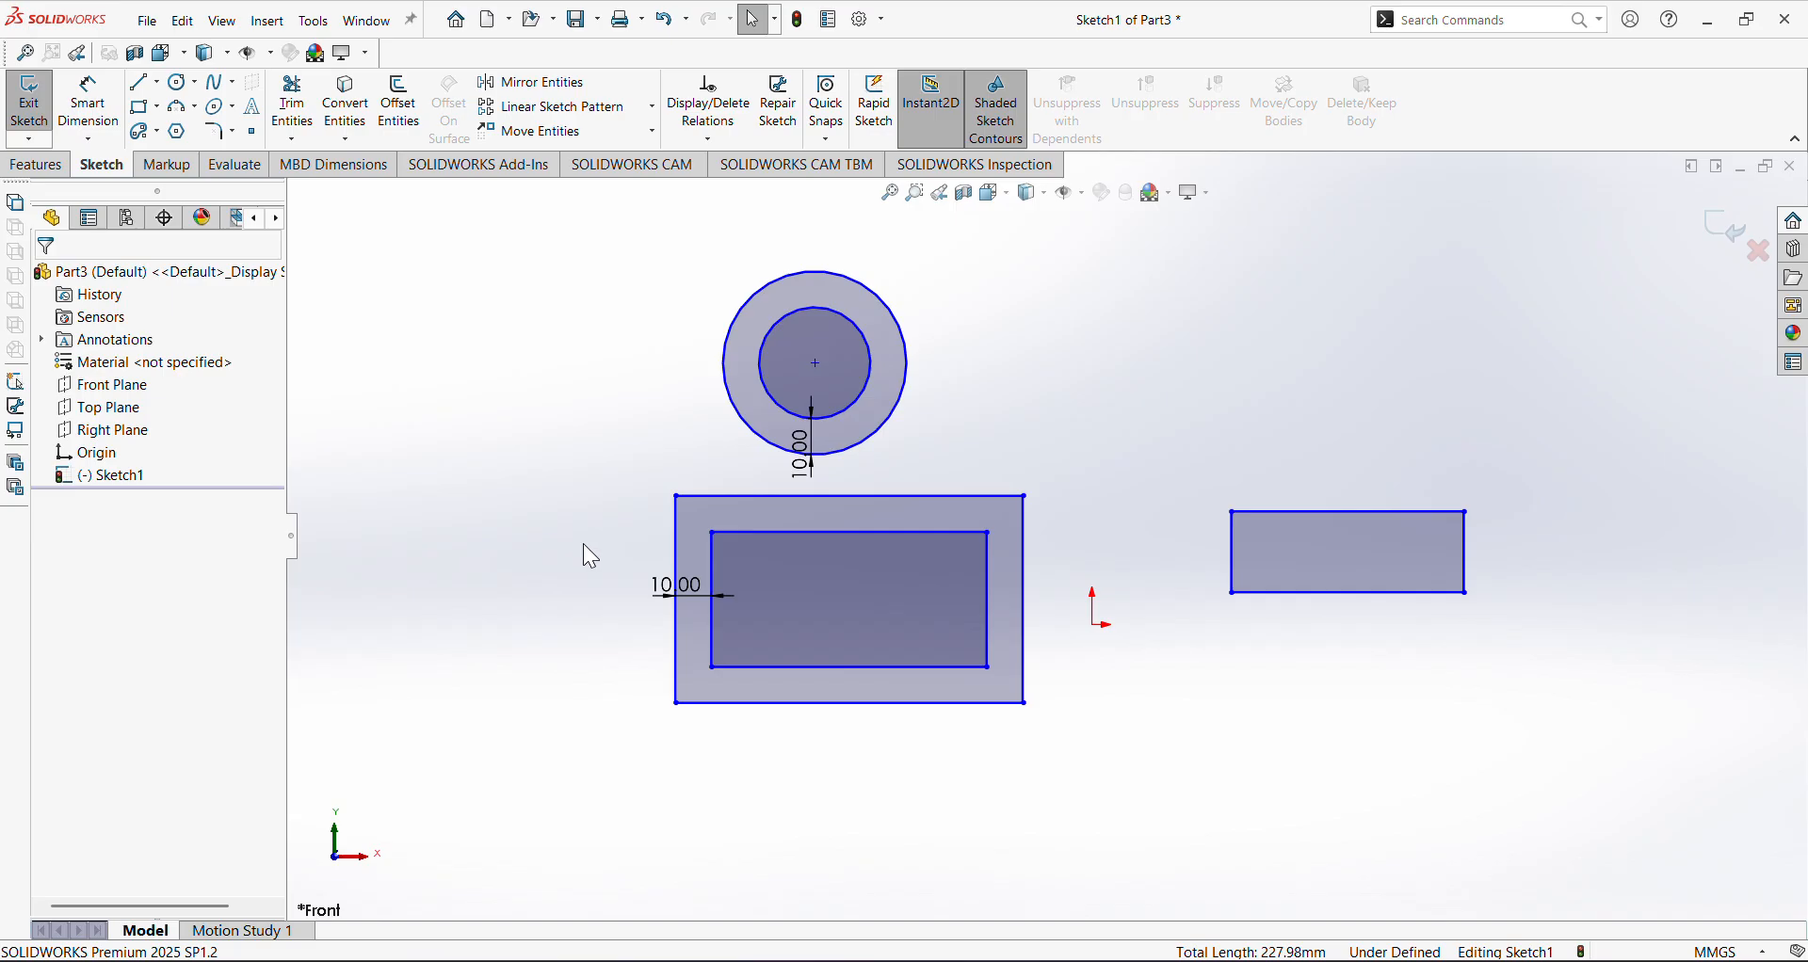
pyautogui.hotkey('ctrl', 'z')
pyautogui.click(476, 295)
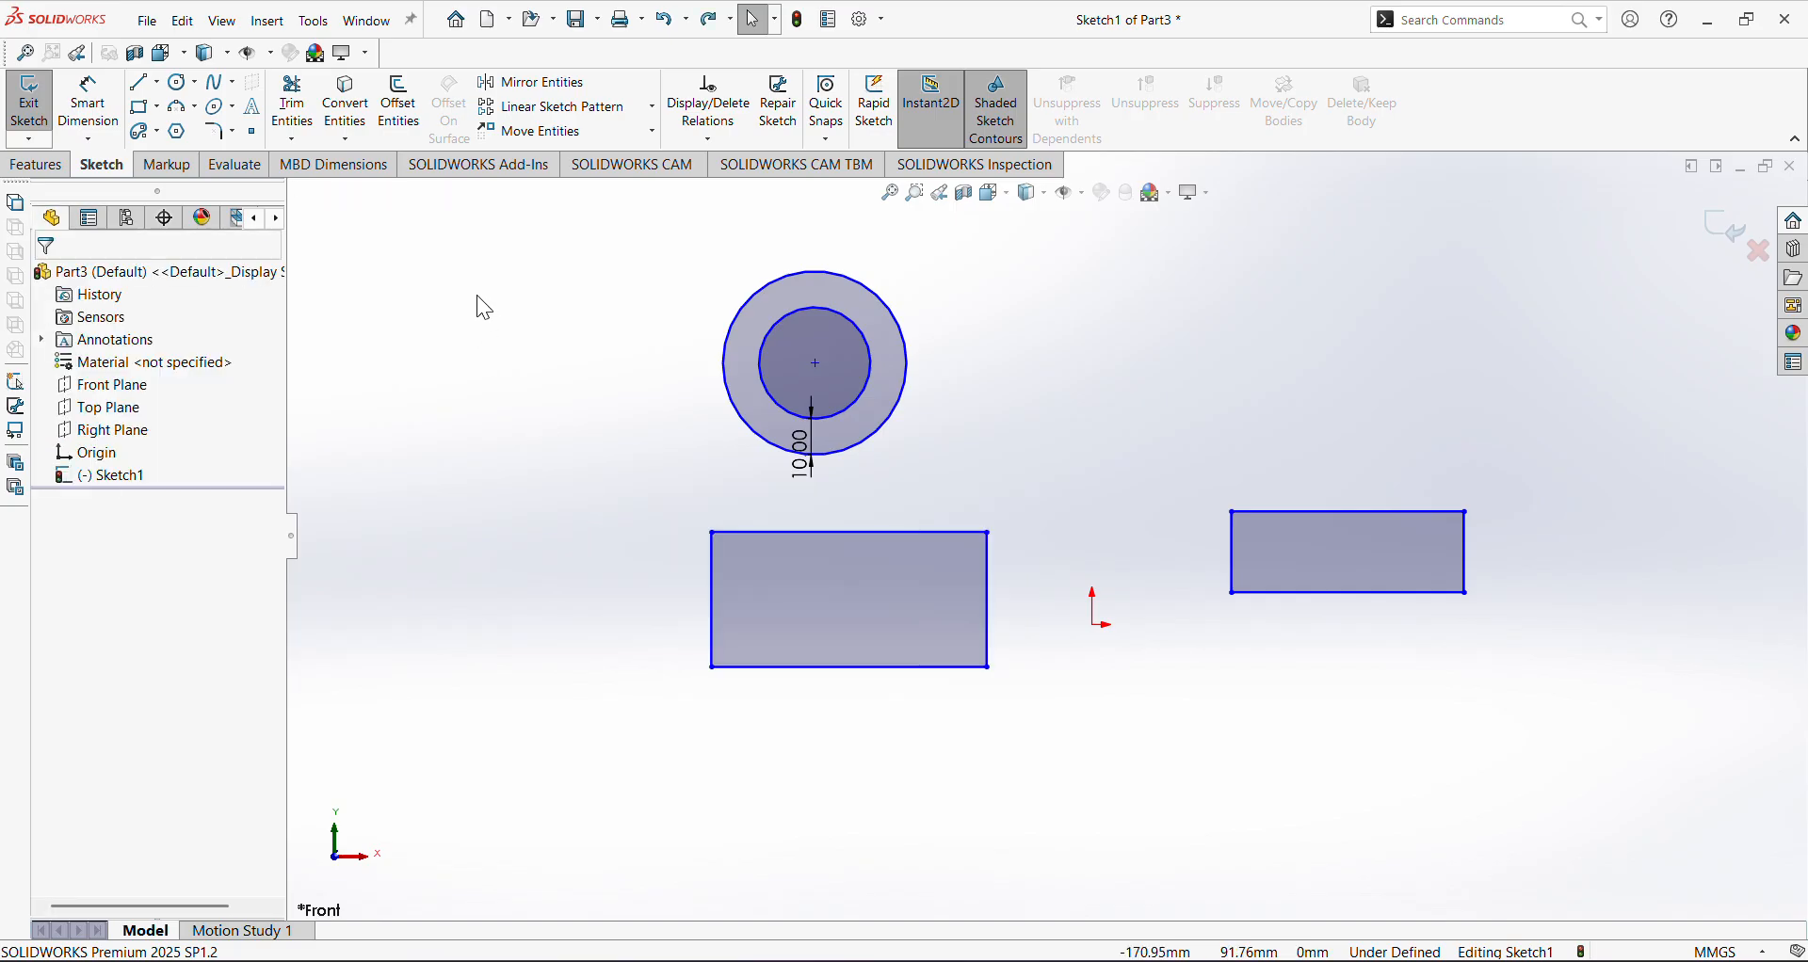
# Offset the large rectangle 10 mm outward with Select chain on and Add dimensions off, previewing the reversed direction as well
pyautogui.click(400, 108)
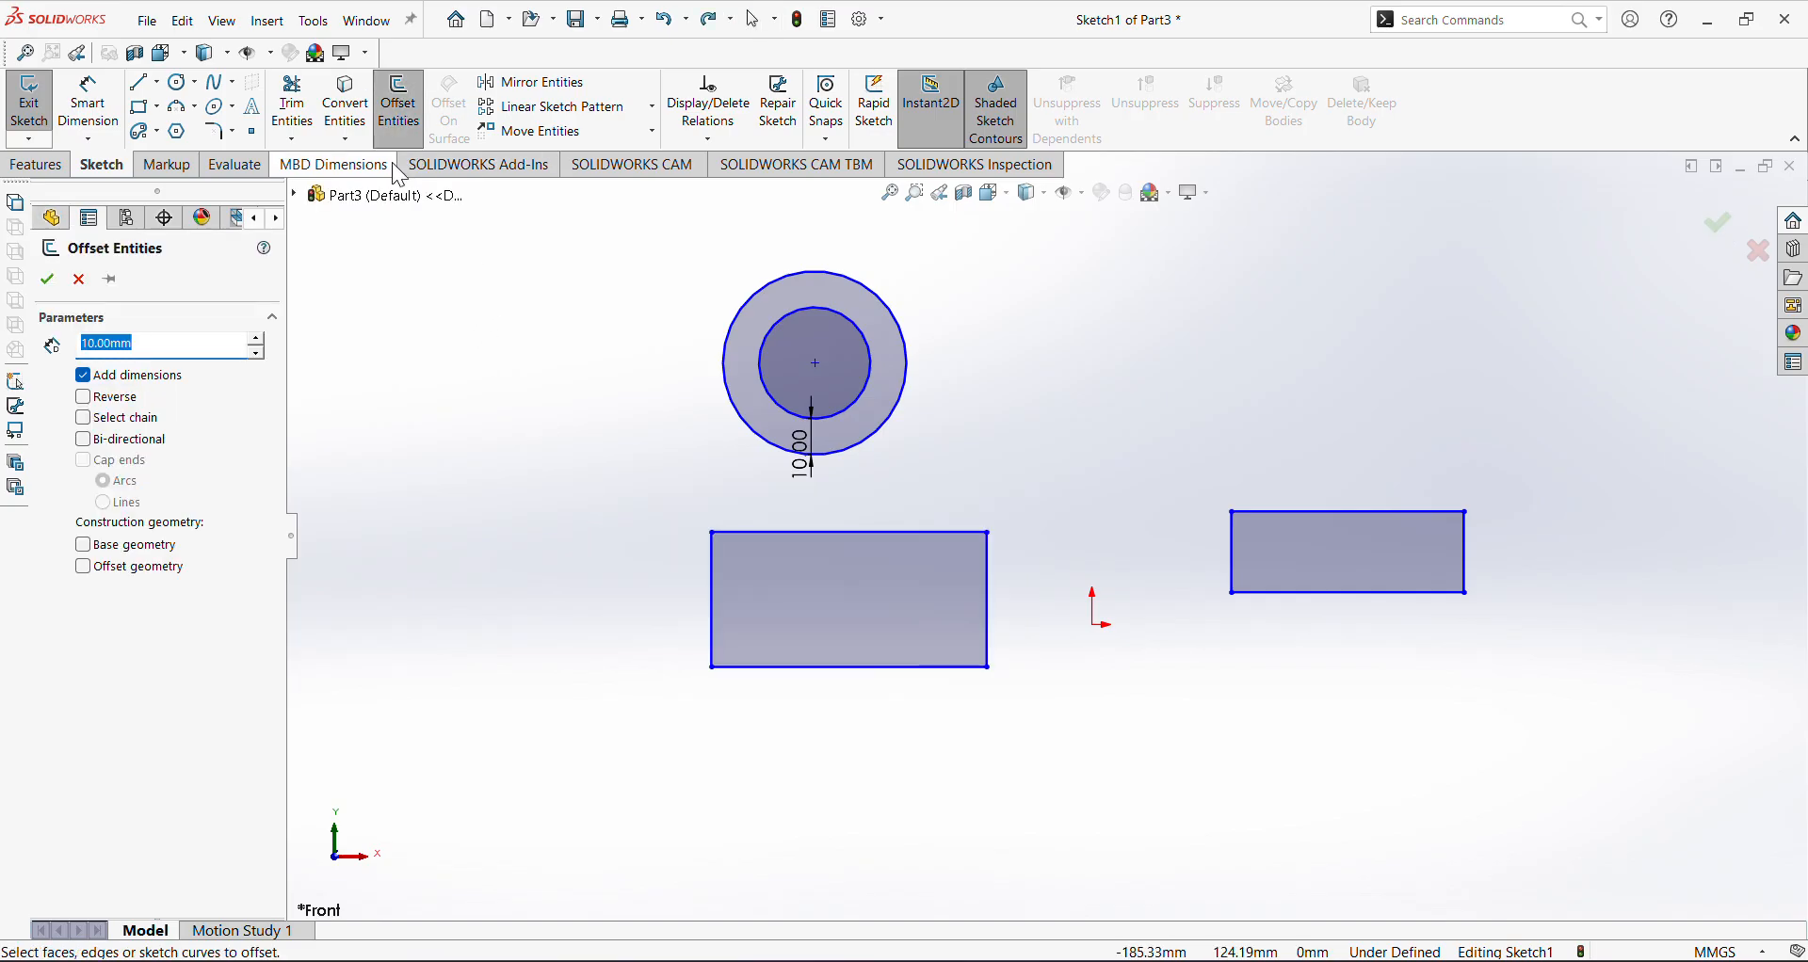
pyautogui.click(88, 420)
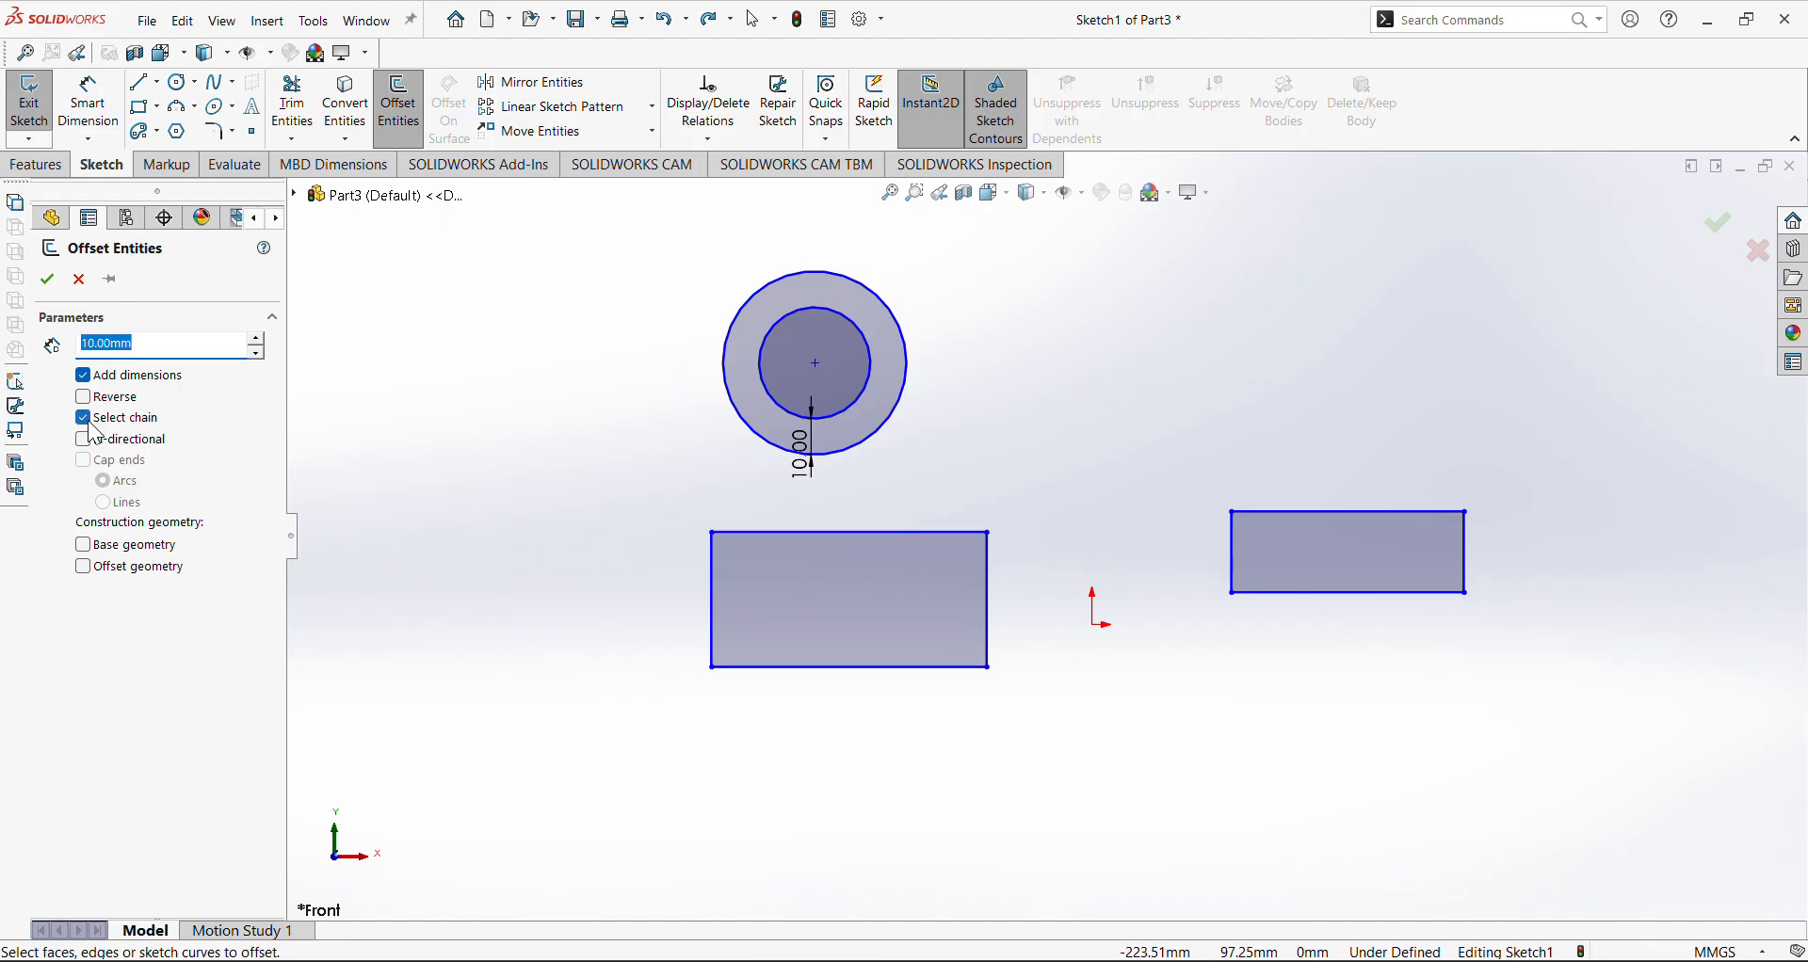
pyautogui.click(711, 584)
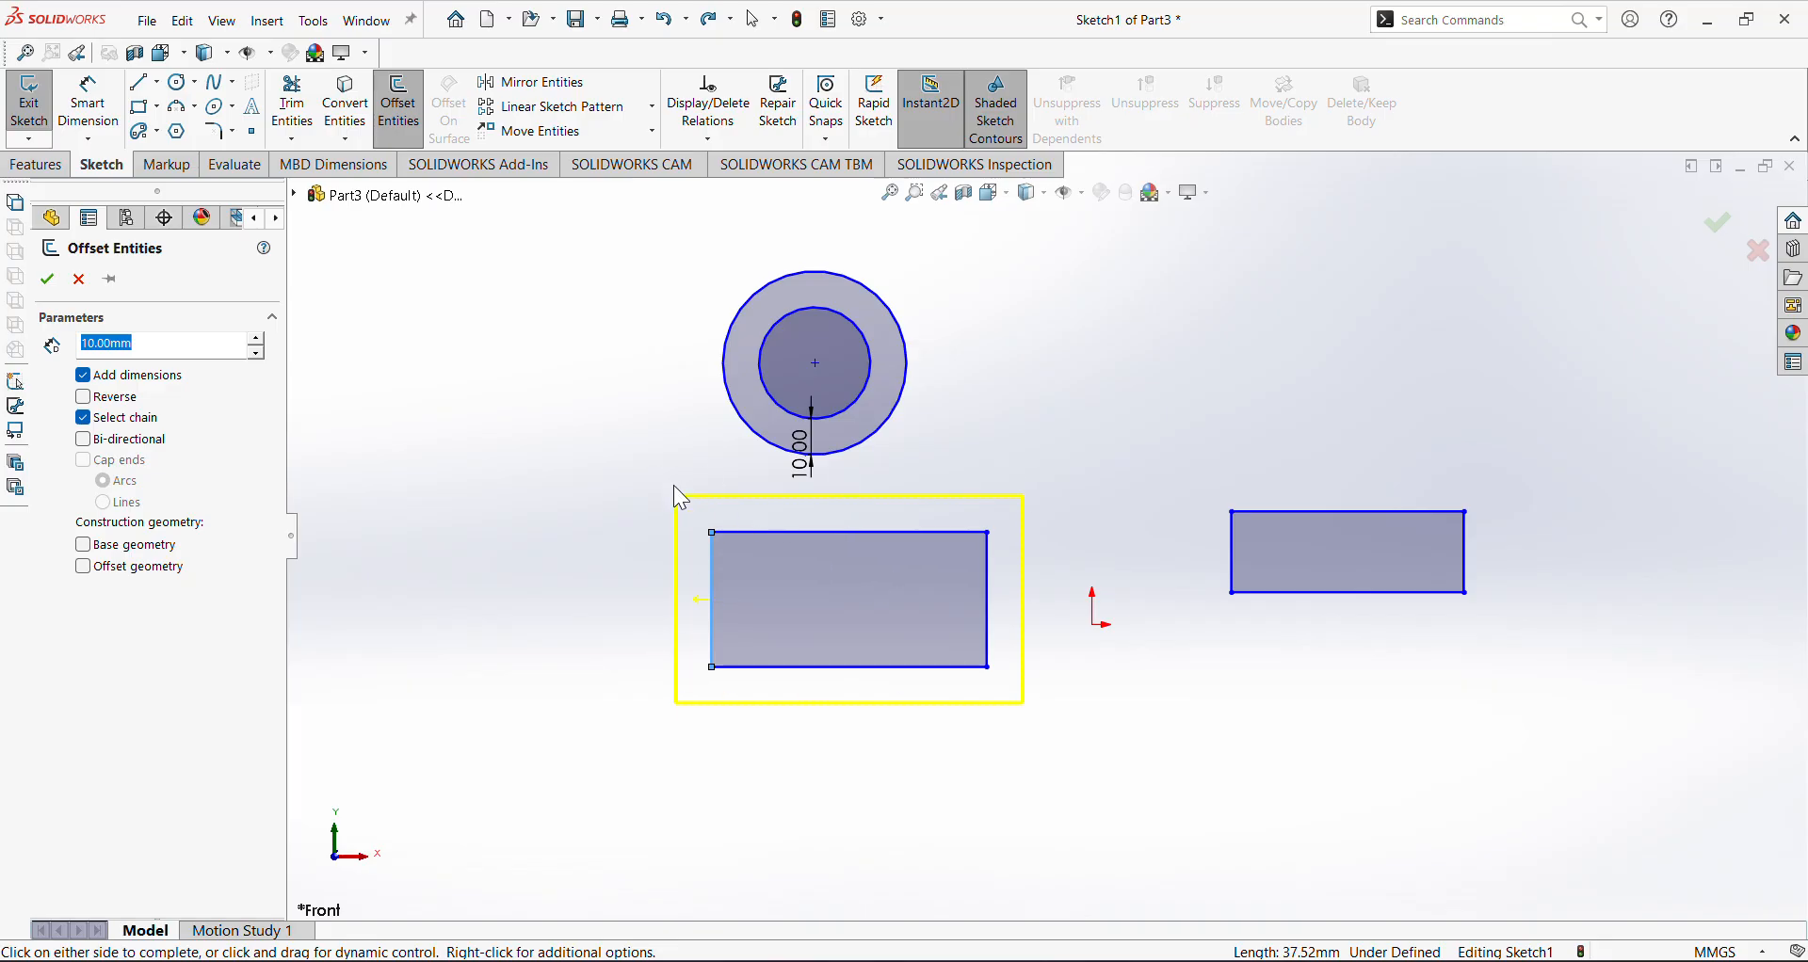
pyautogui.click(110, 401)
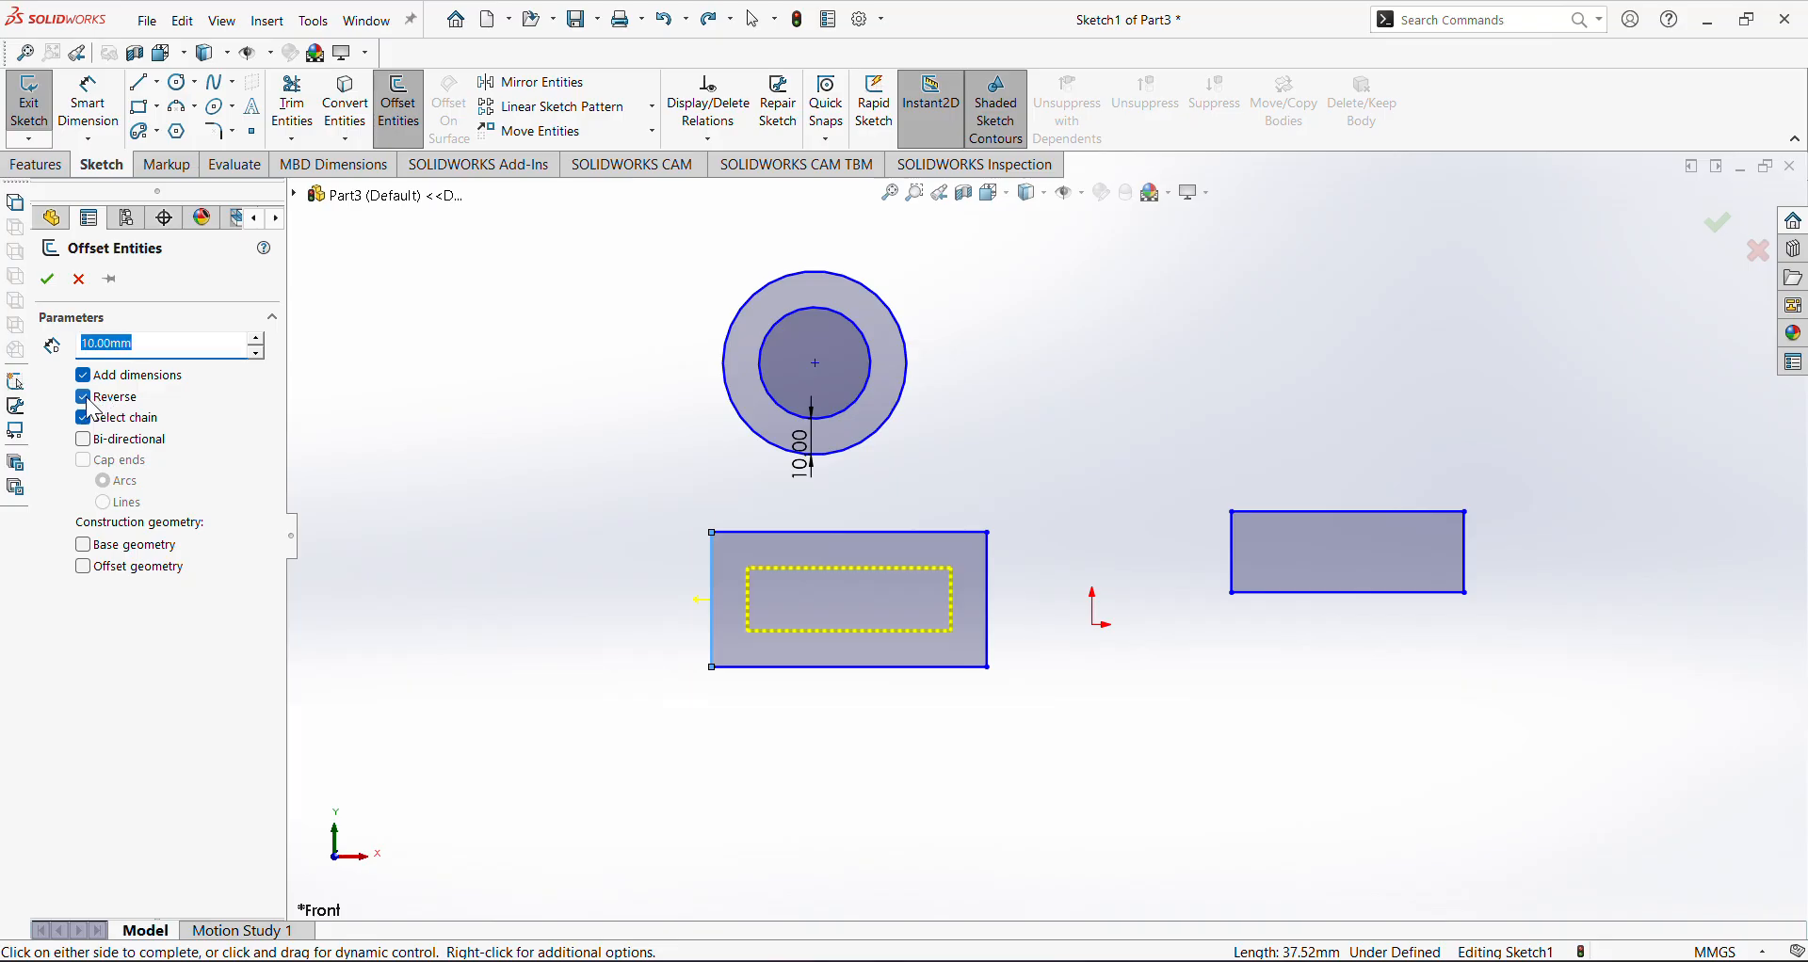
pyautogui.click(92, 403)
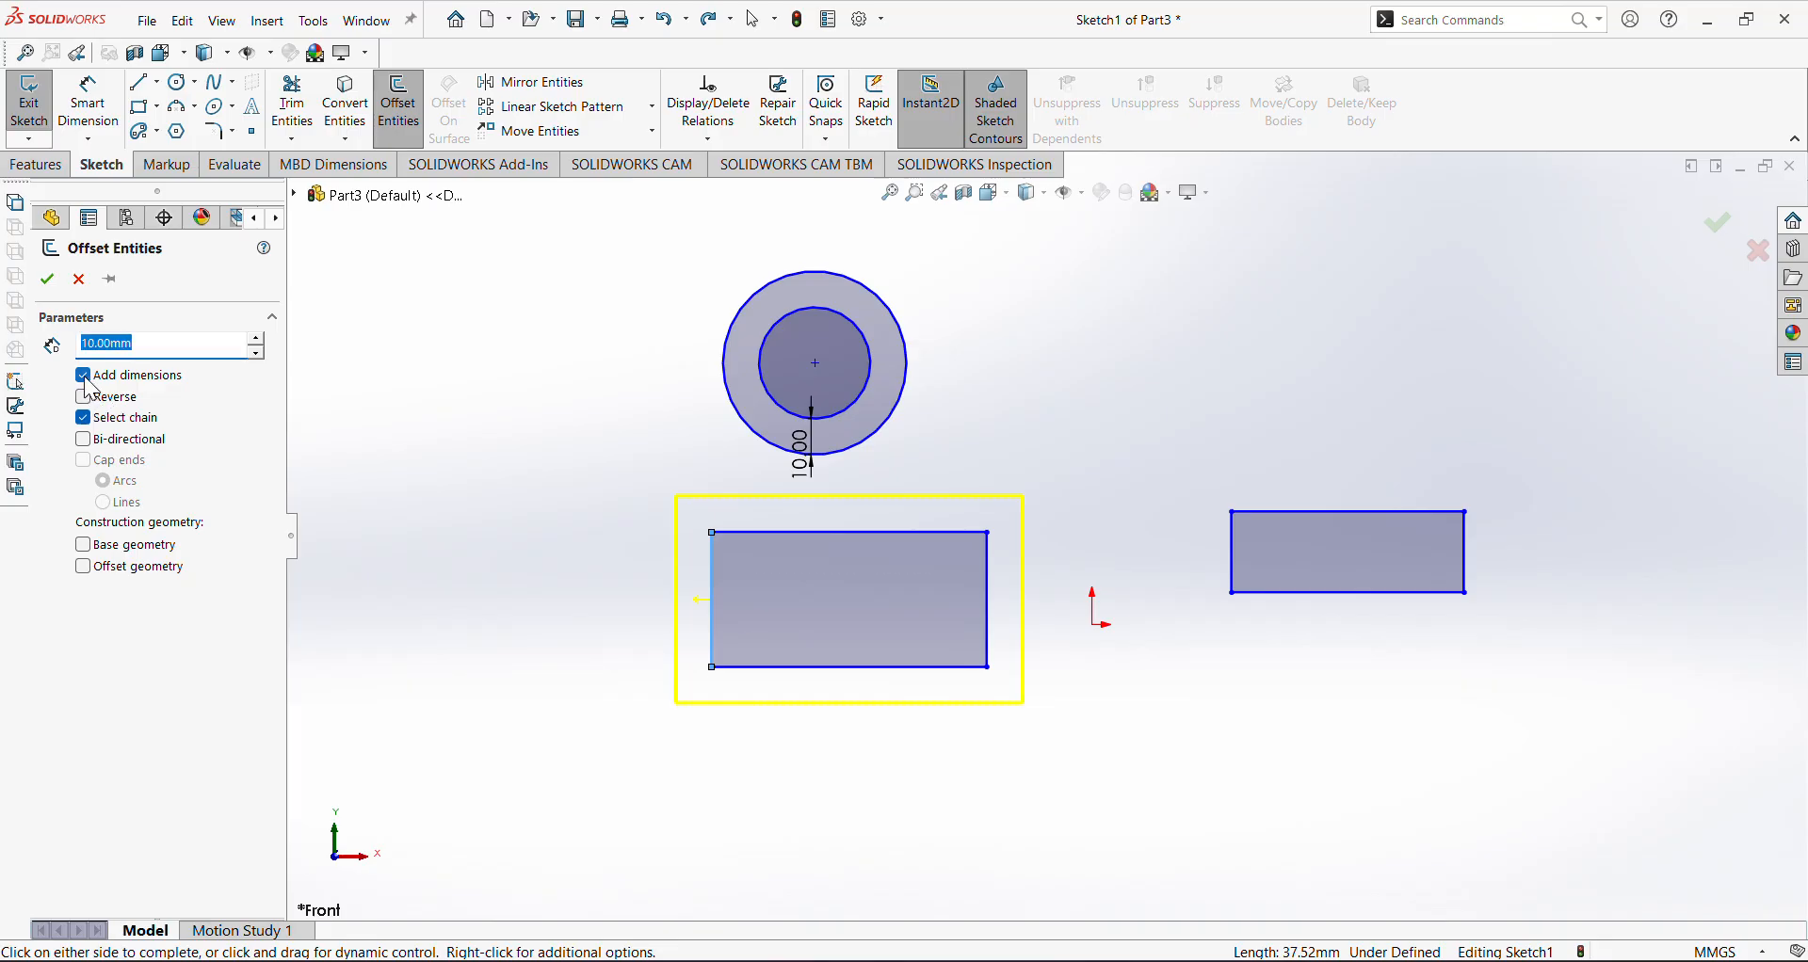
pyautogui.click(85, 378)
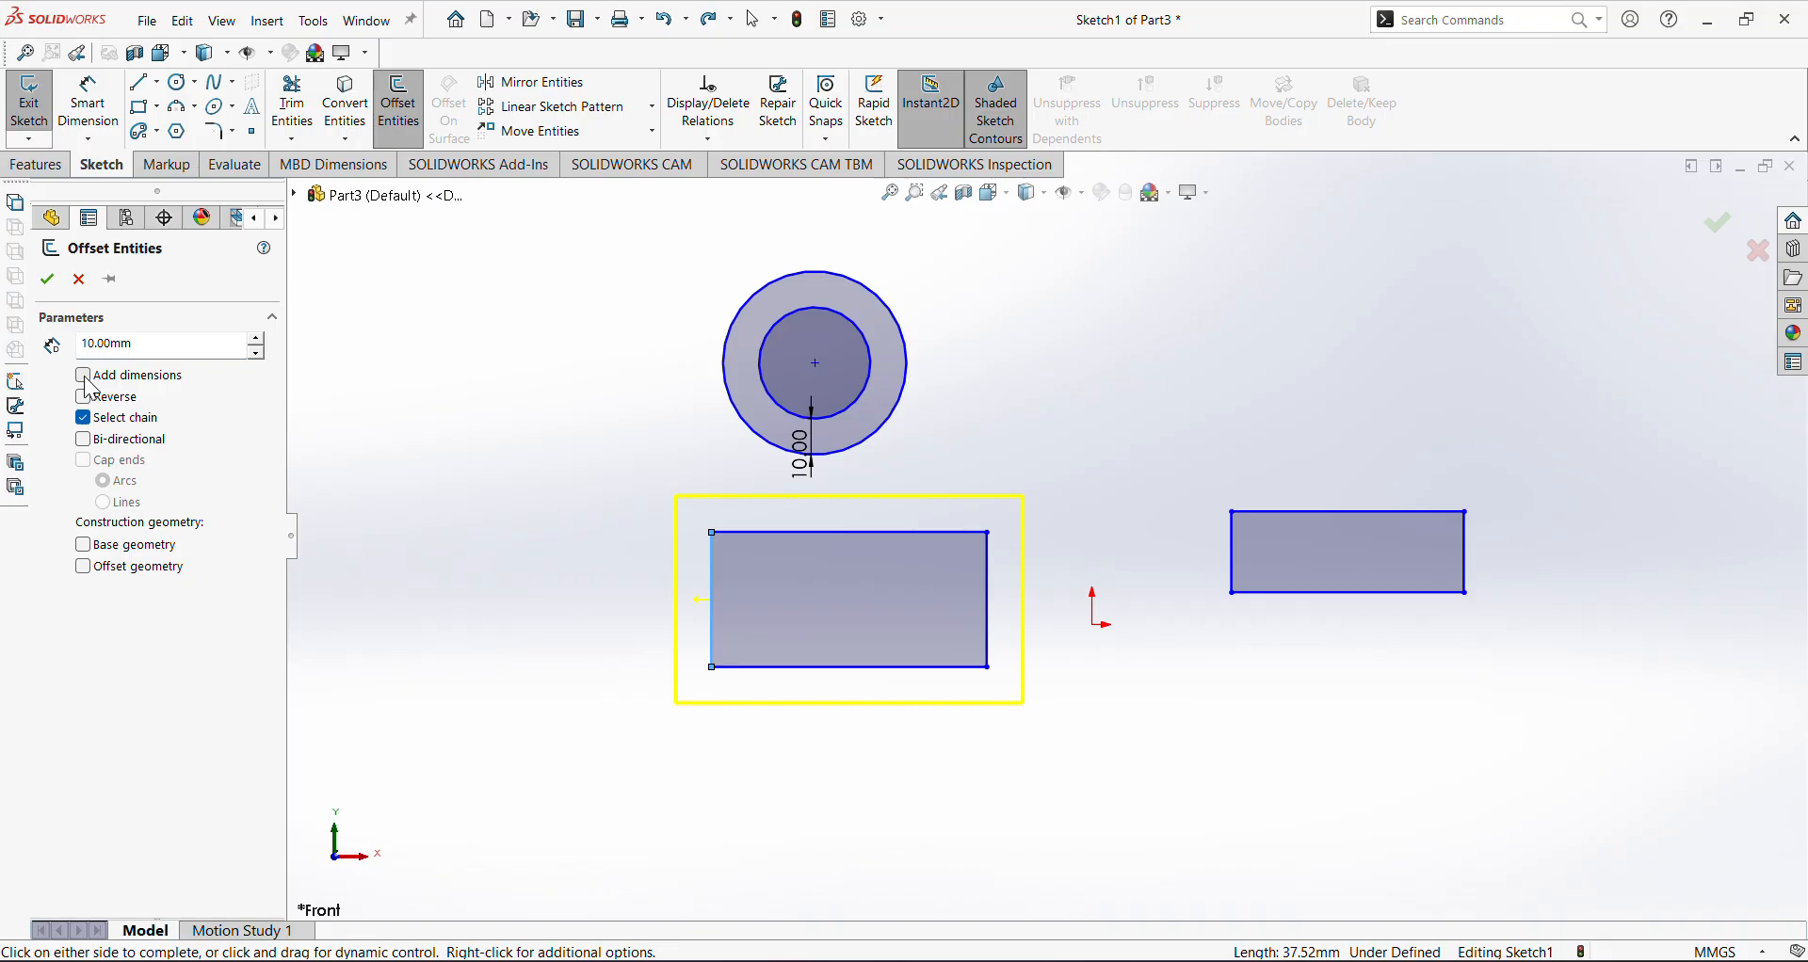
pyautogui.click(47, 280)
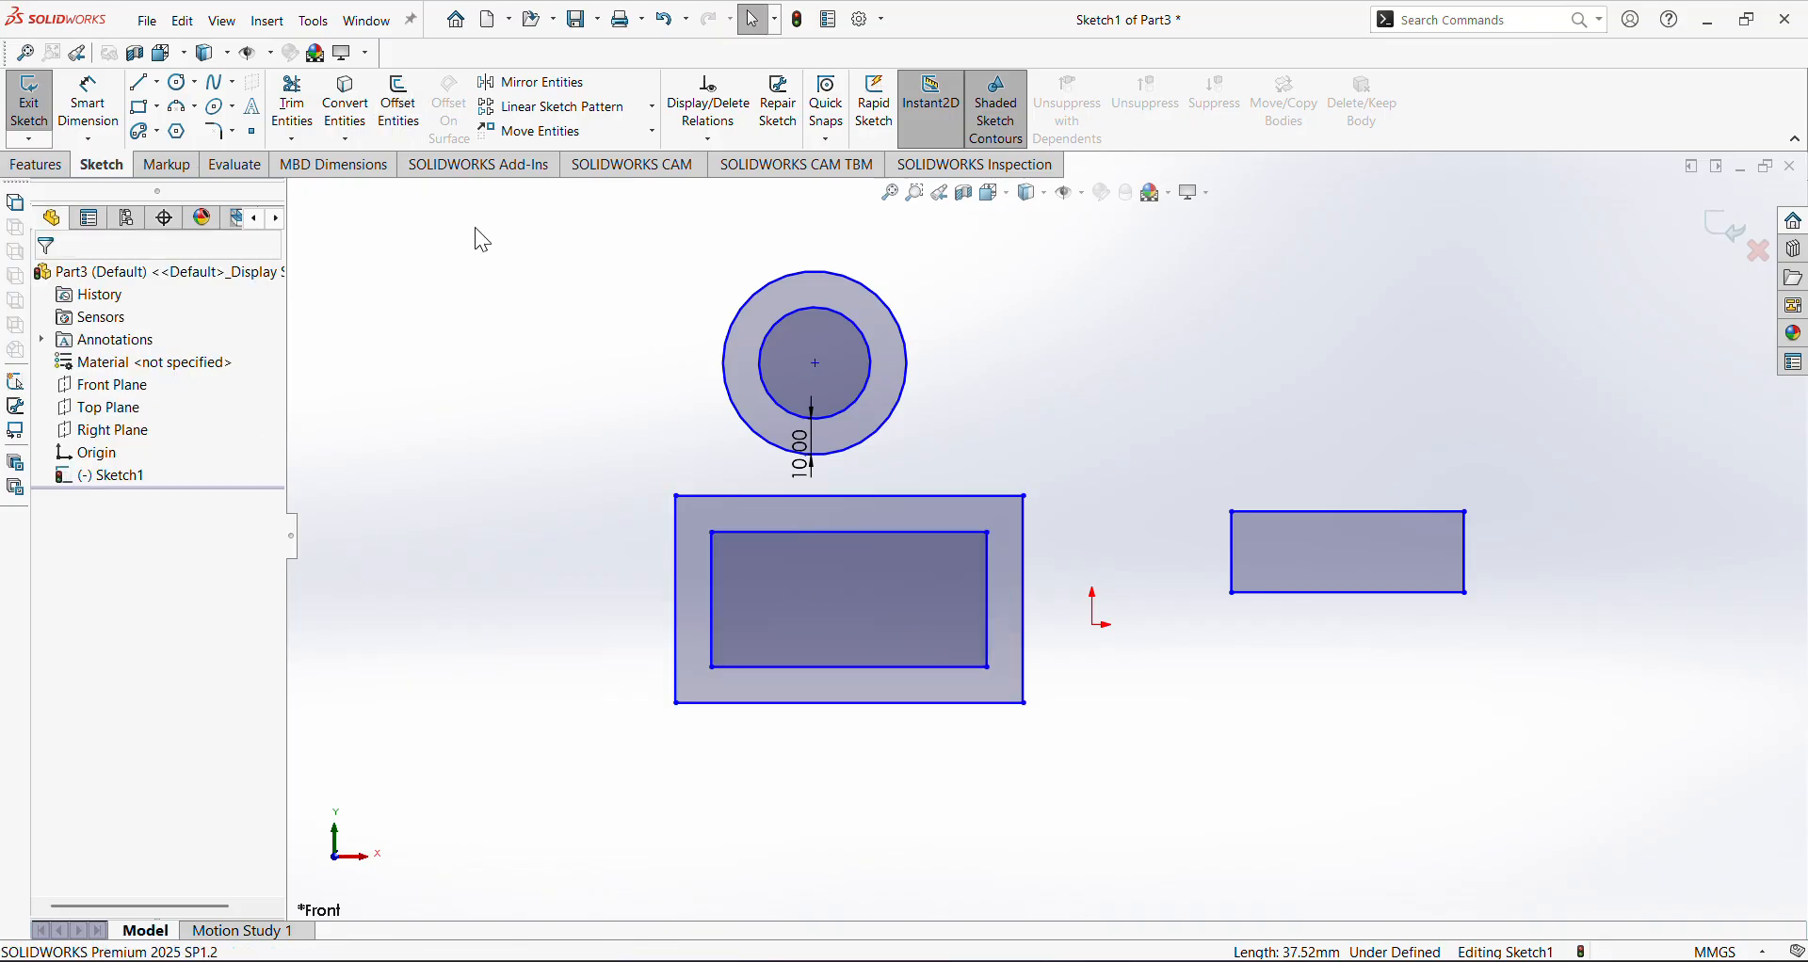
# Try a bi-directional 10 mm offset of the small rectangle with Select chain on, and undo it
pyautogui.click(399, 104)
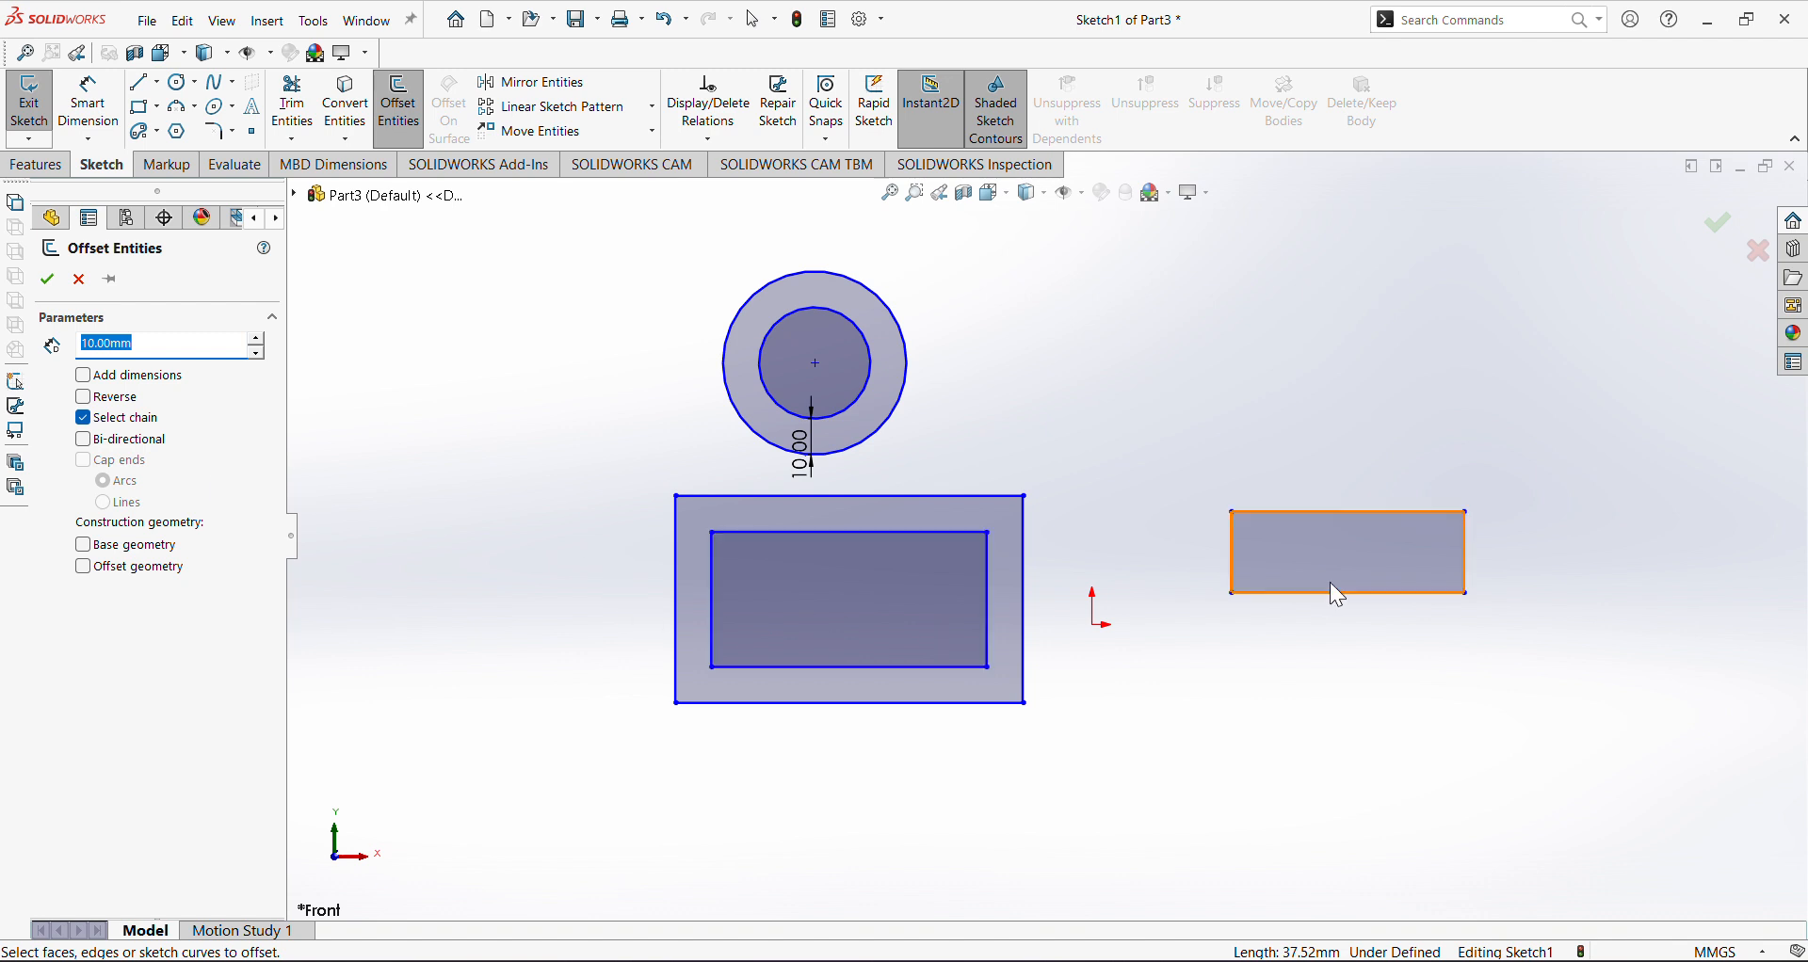
pyautogui.click(1234, 556)
pyautogui.scroll(-3, 1385, 565)
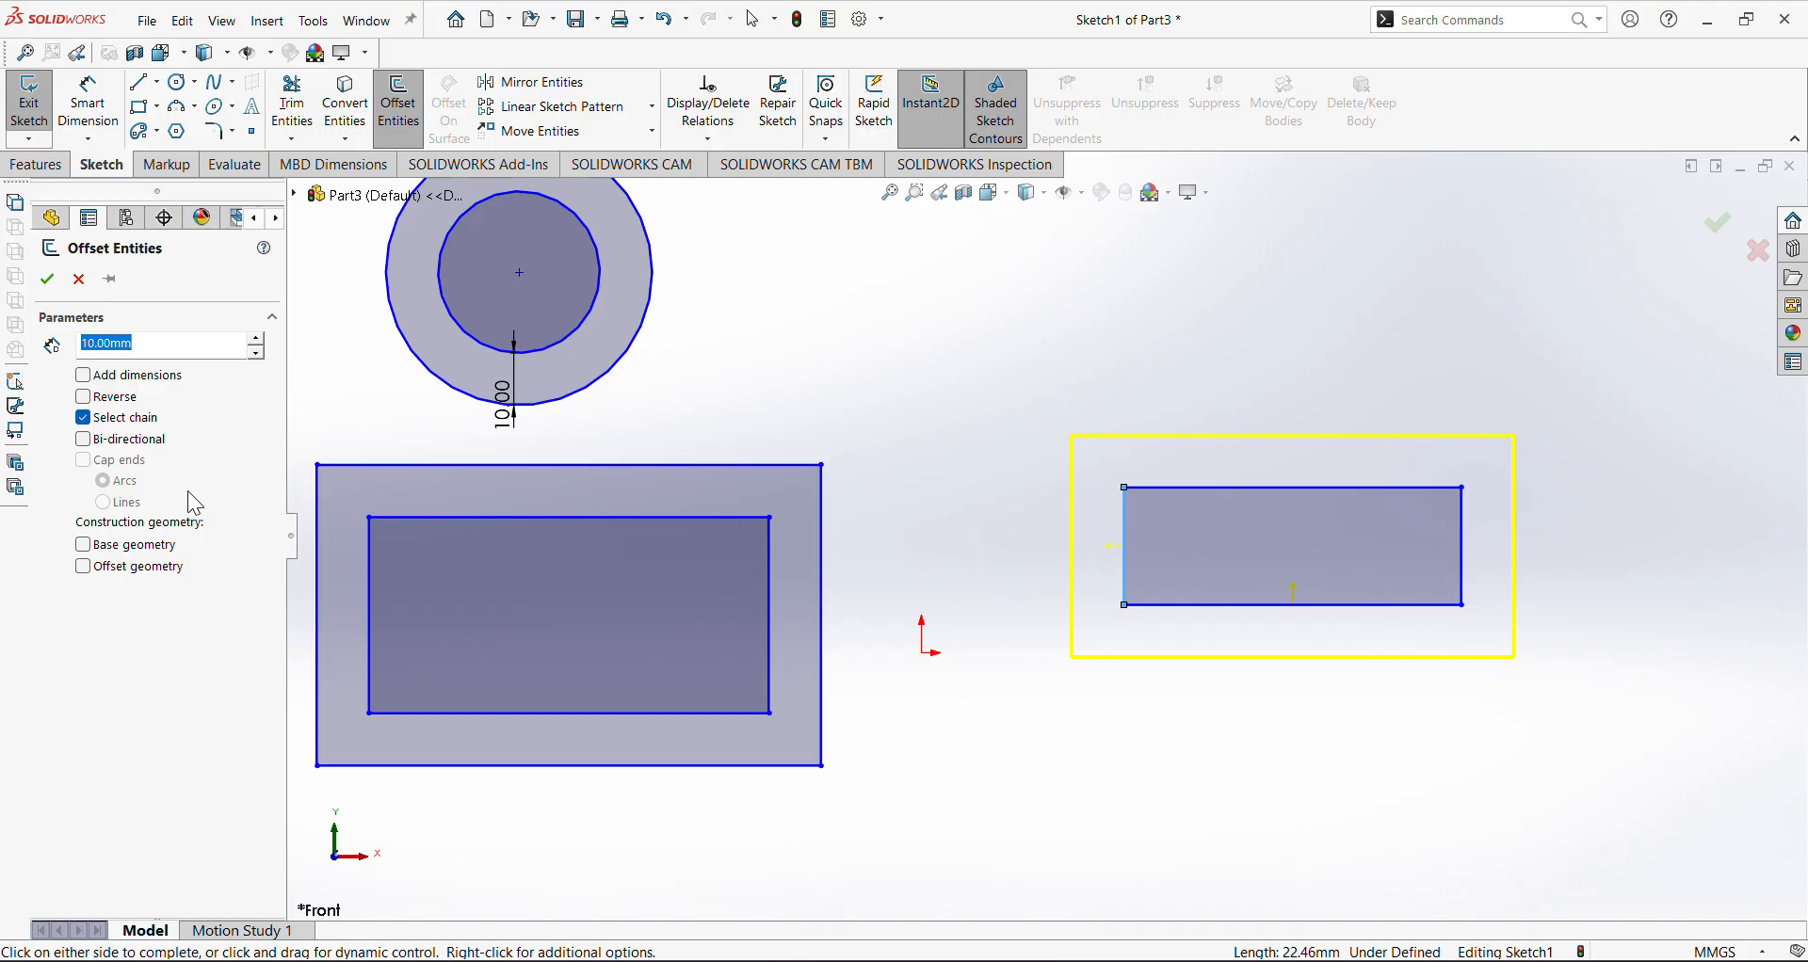
pyautogui.click(117, 443)
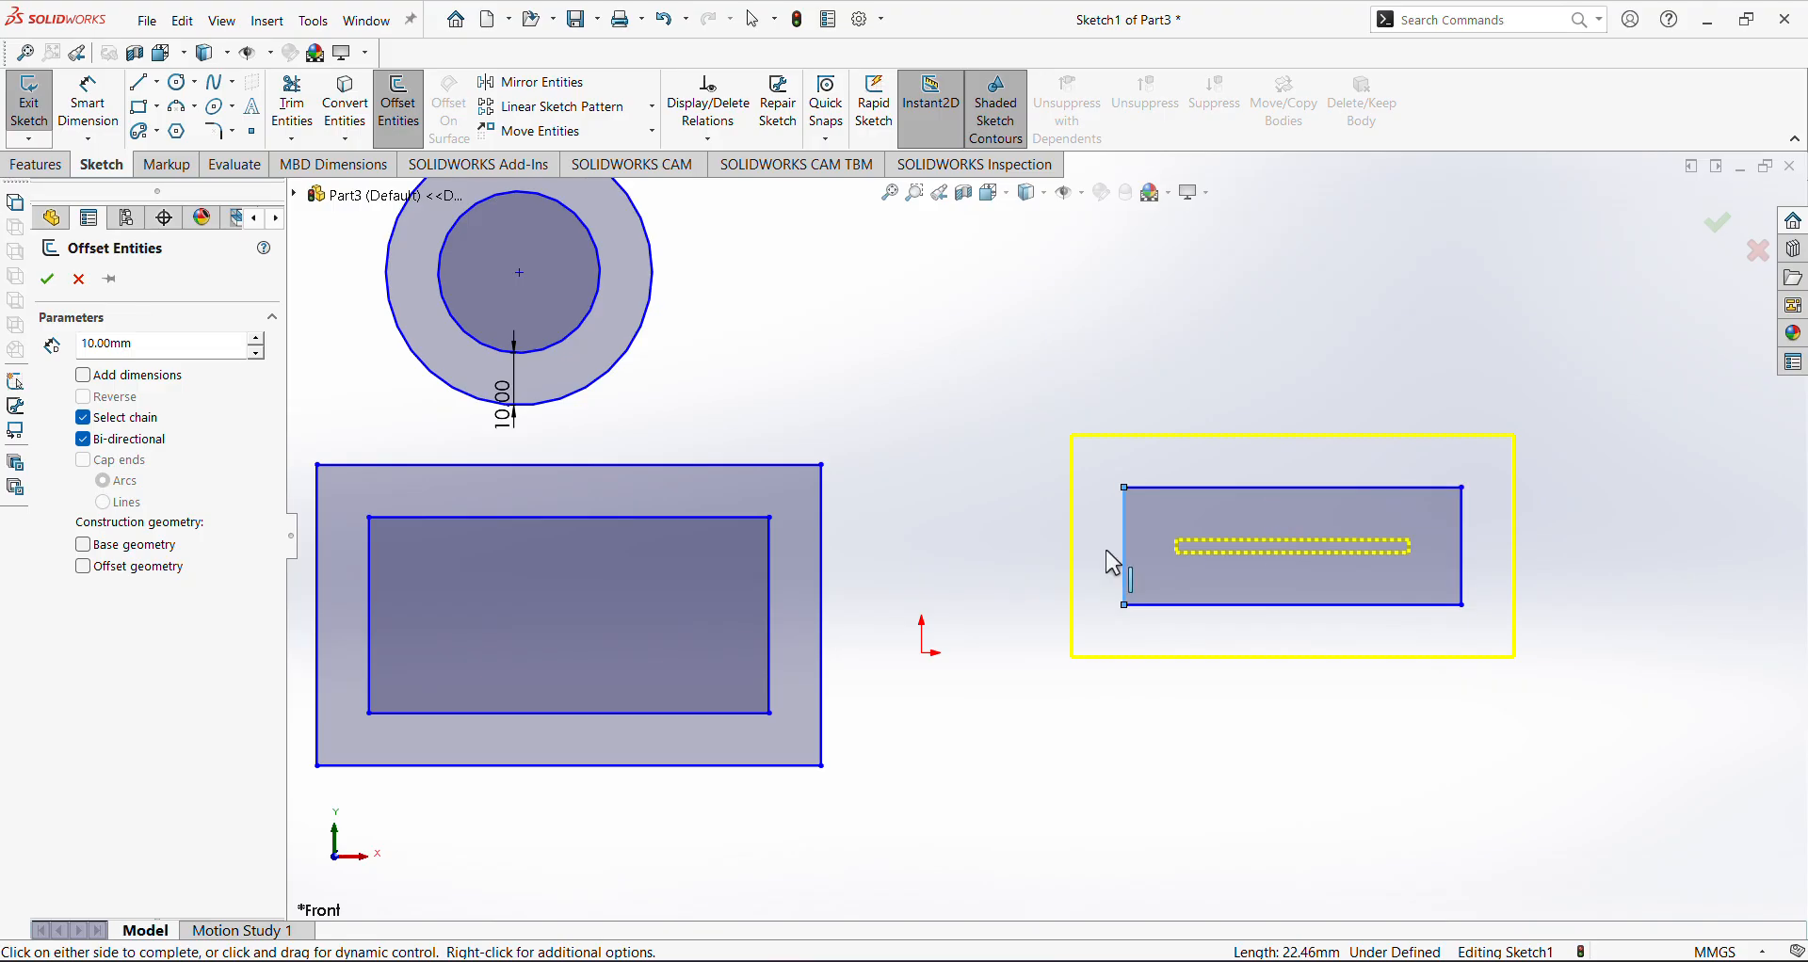
pyautogui.press('f')
pyautogui.click(47, 280)
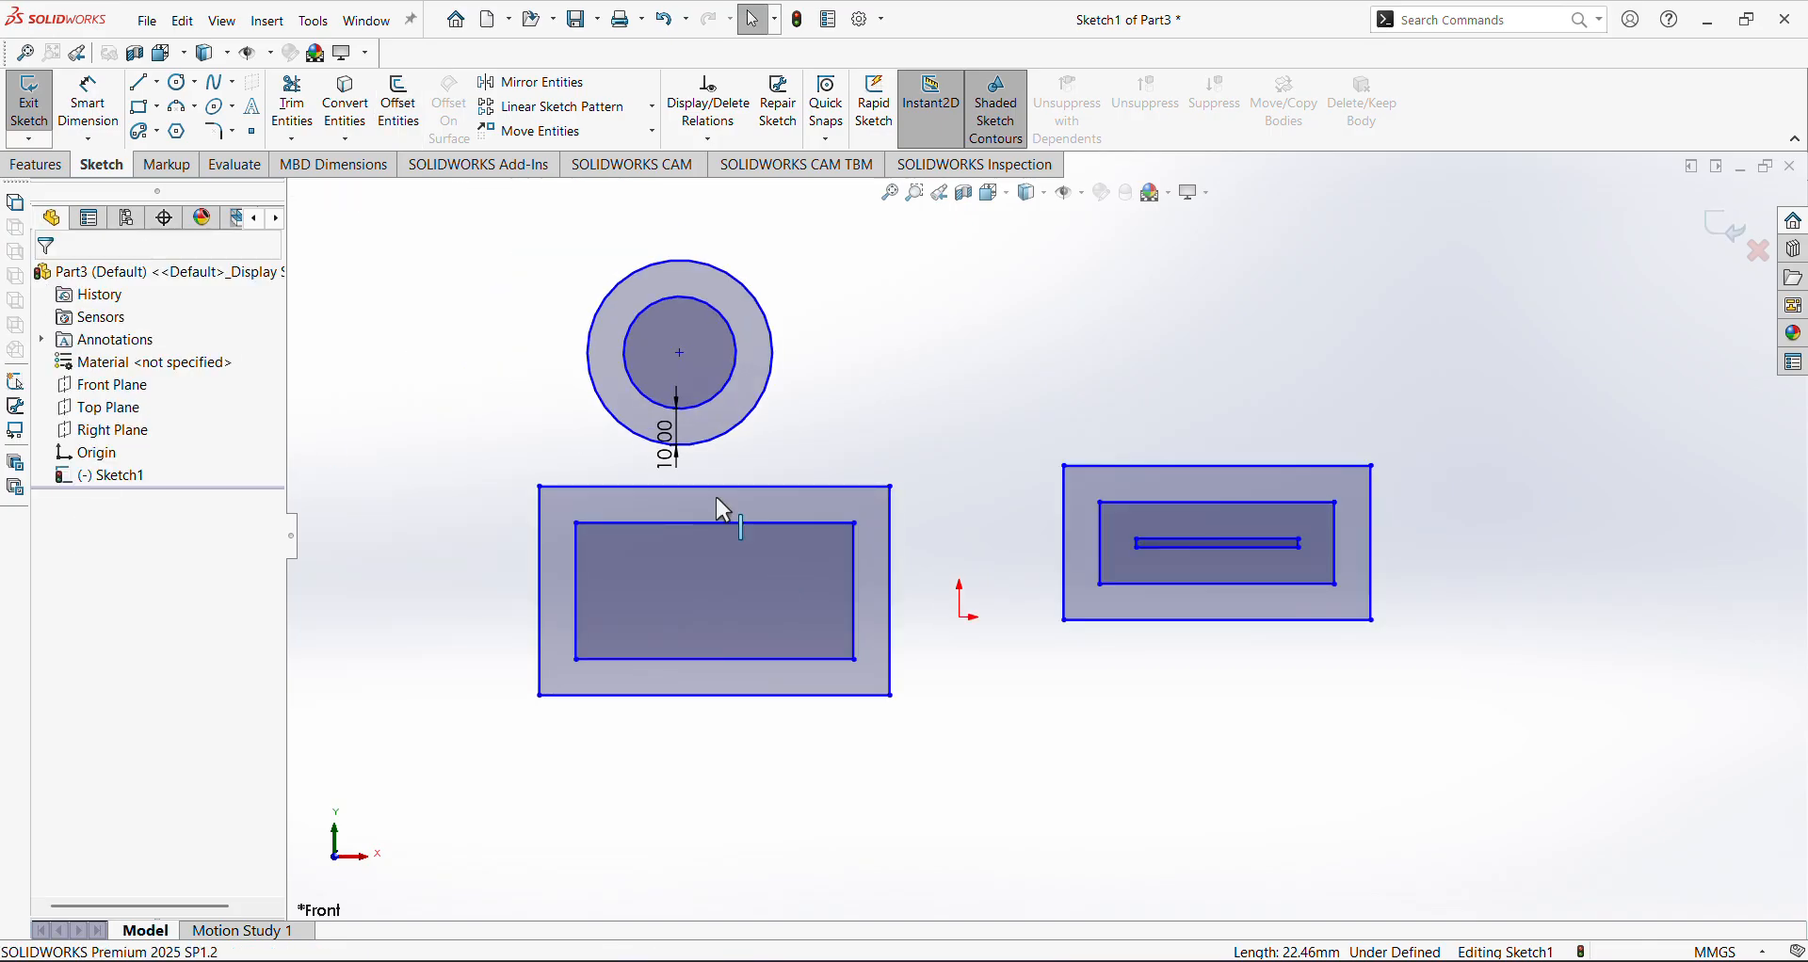
pyautogui.hotkey('ctrl', 'z')
pyautogui.scroll(2, 1224, 588)
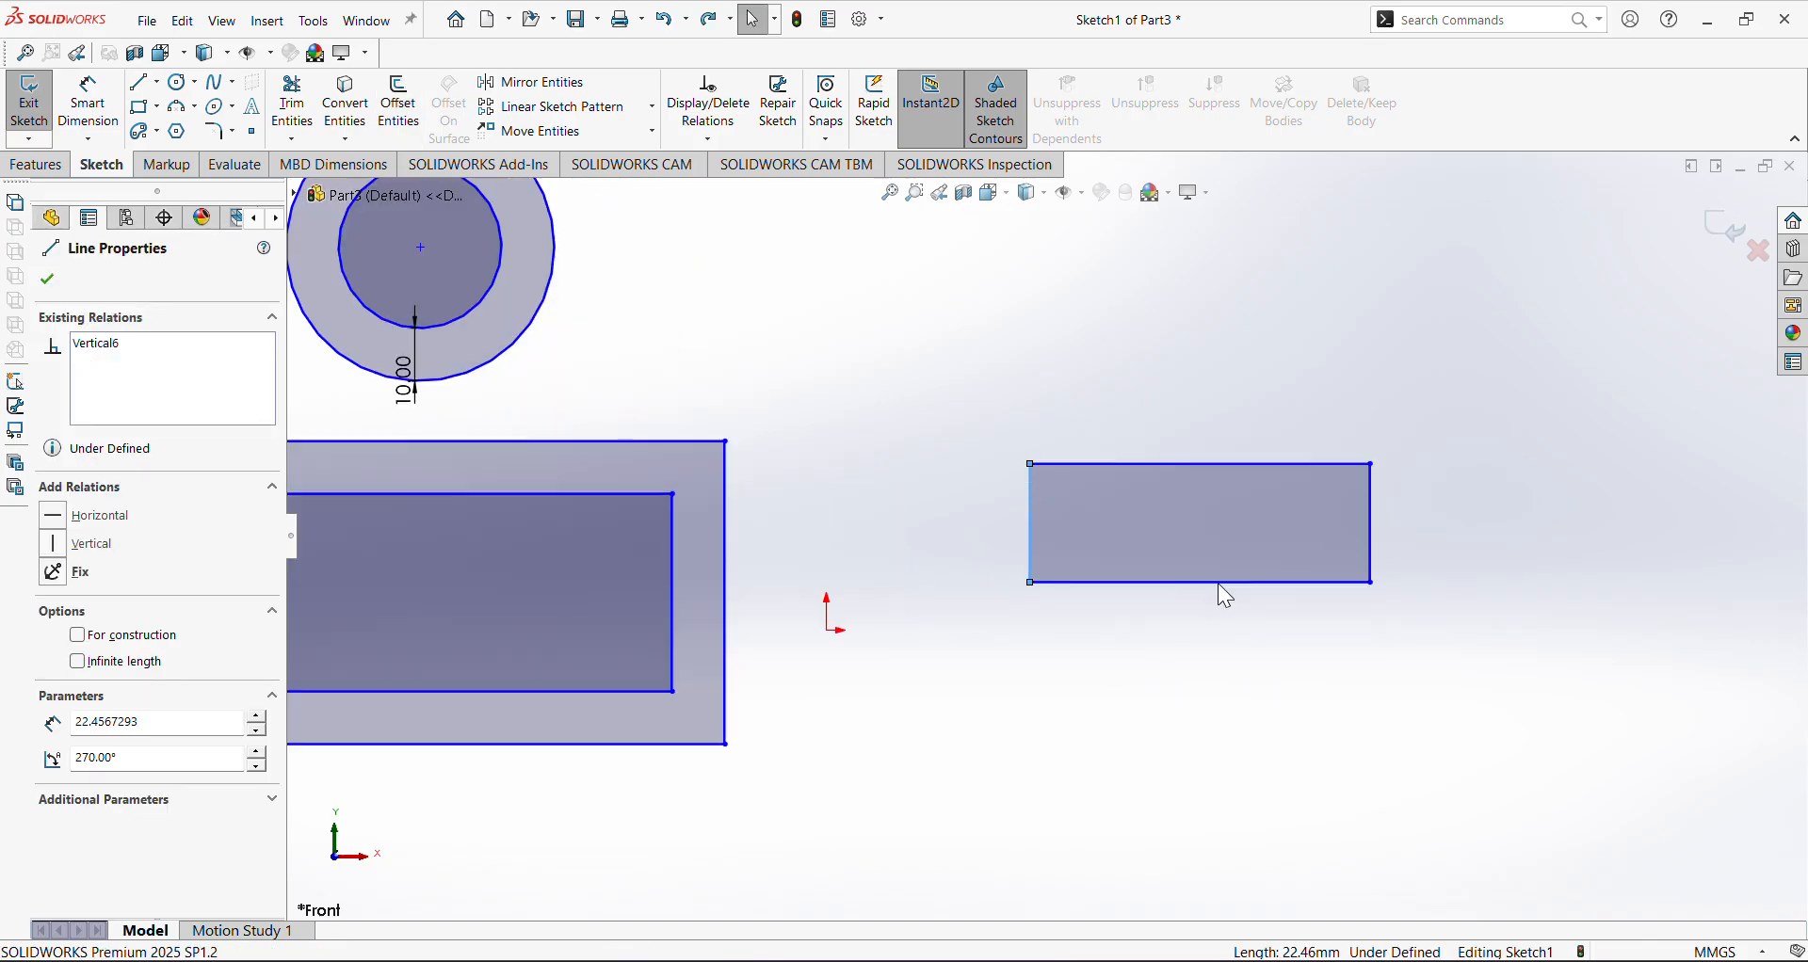
pyautogui.click(1256, 692)
# Make the small rectangle taller by moving its bottom edge downward
pyautogui.scroll(2, 1336, 561)
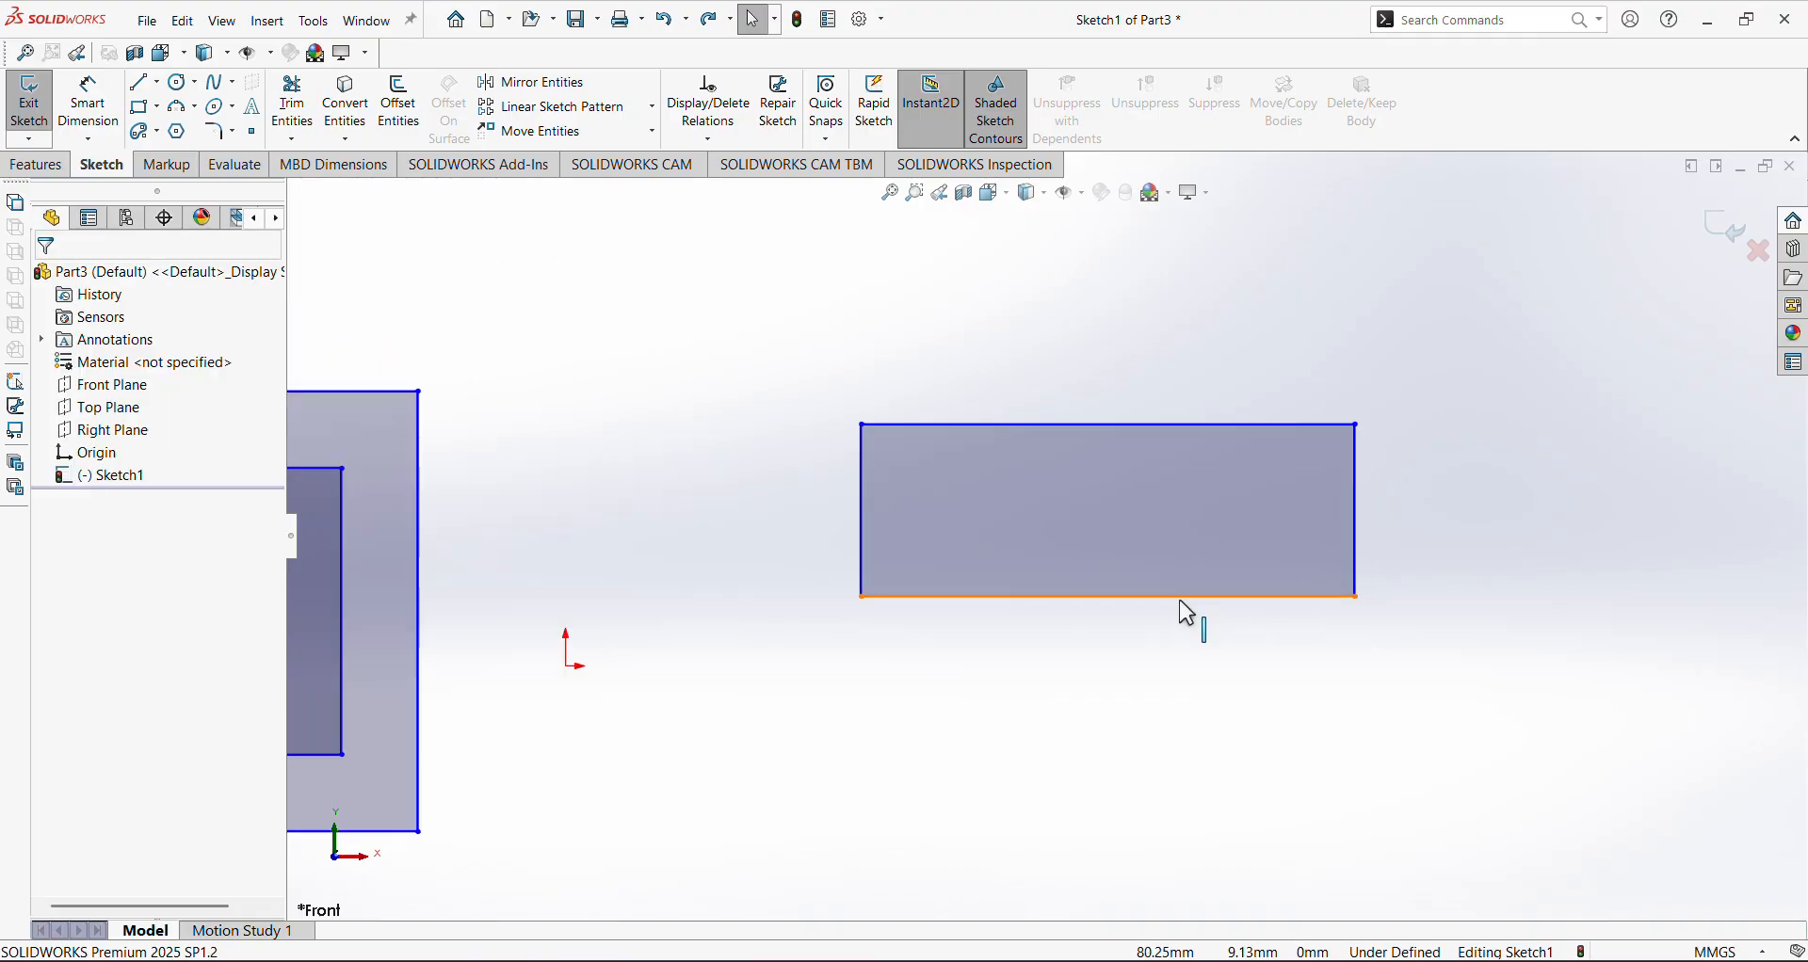
pyautogui.moveTo(1183, 603); pyautogui.dragTo(1194, 685)
pyautogui.click(1170, 744)
pyautogui.press('z')
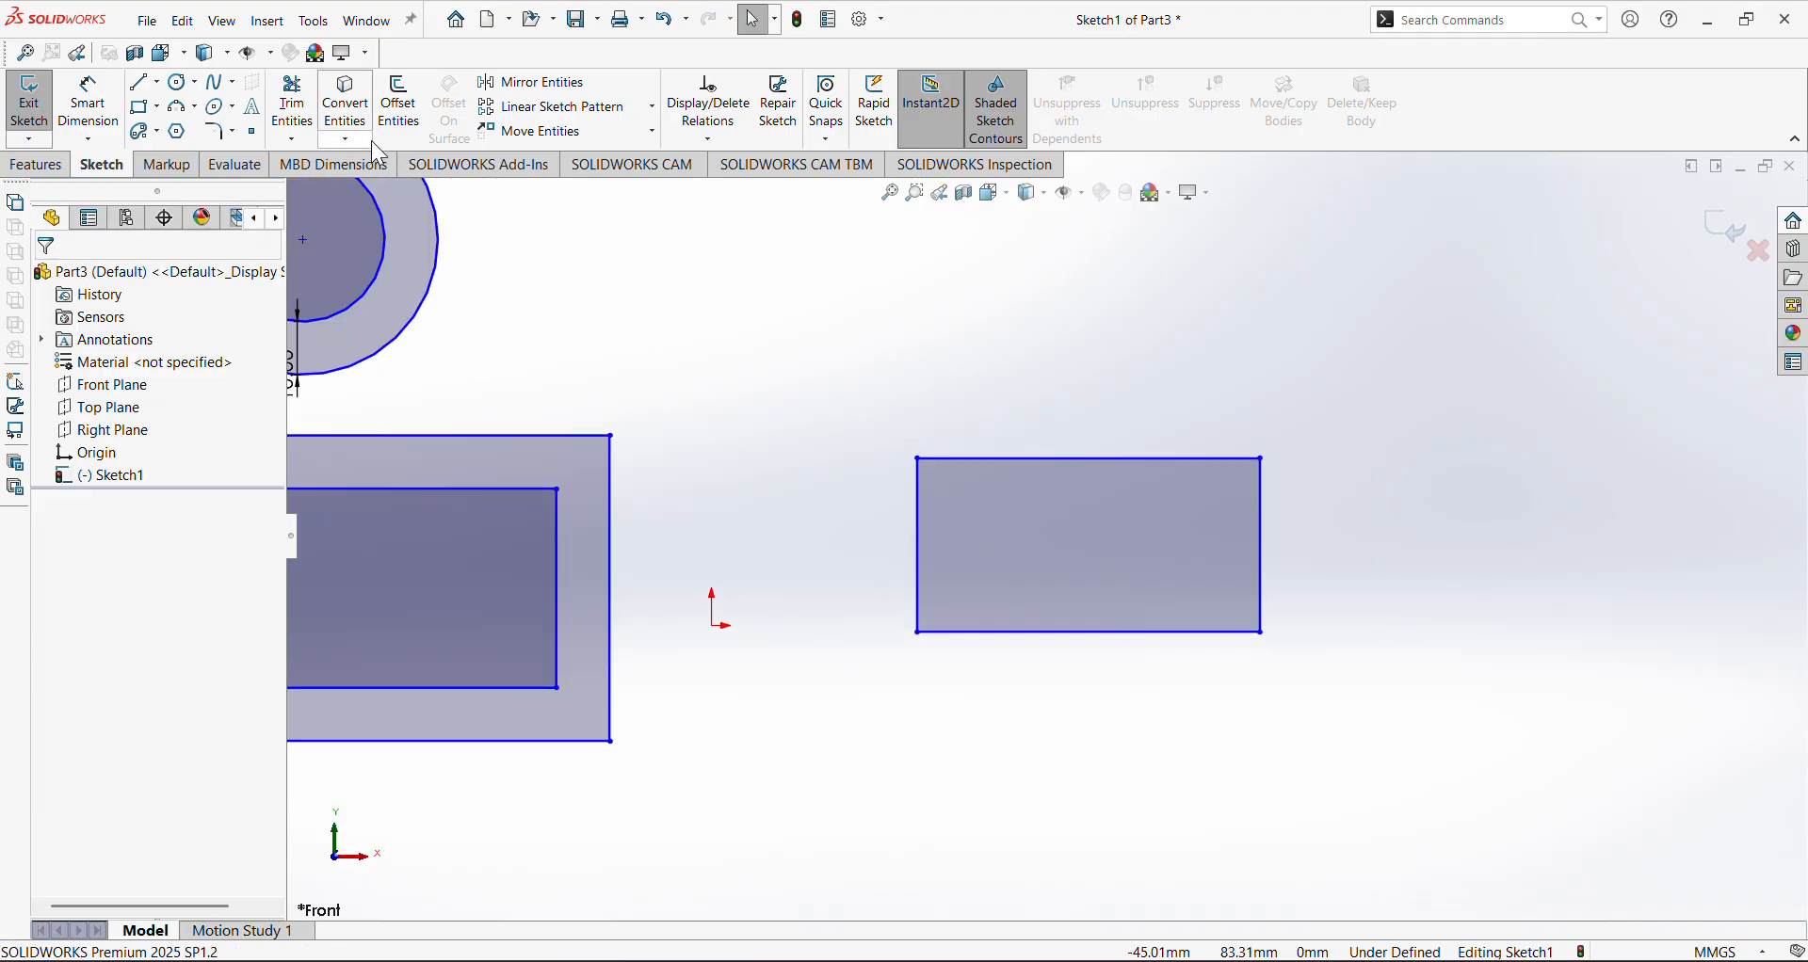
# Try a 10 mm bi-directional offset of the small rectangle with Select chain on and Add dimensions off, and undo it
pyautogui.click(412, 137)
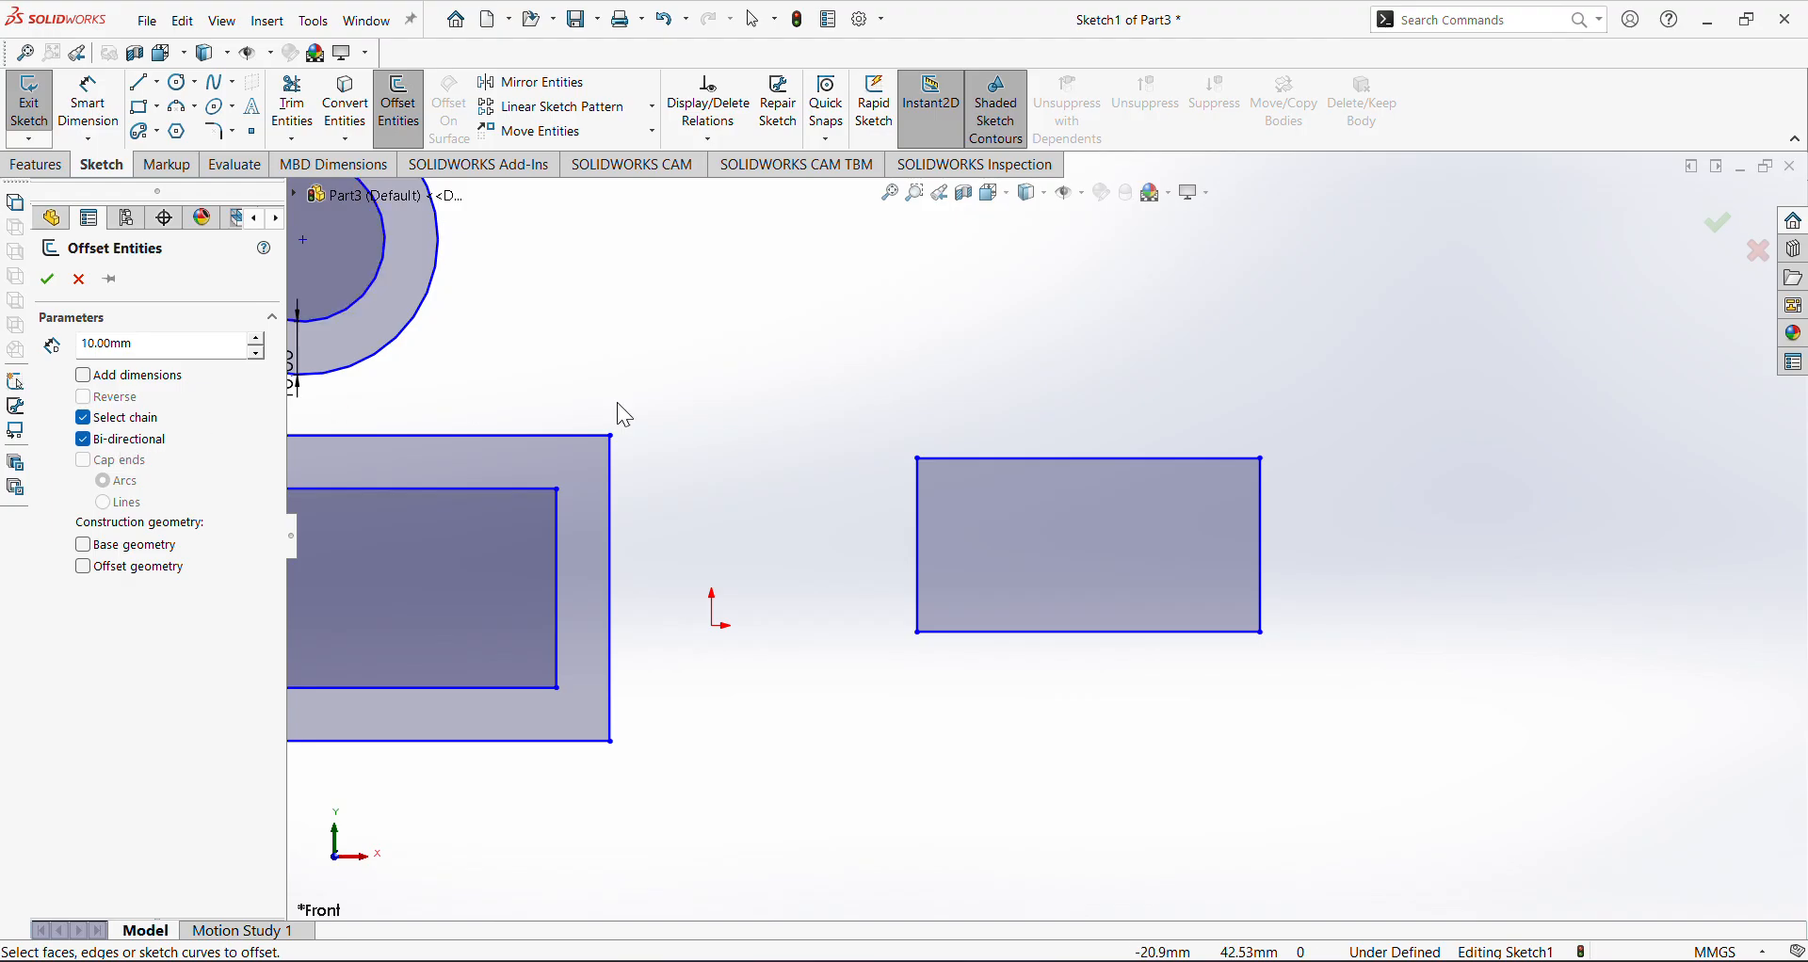
pyautogui.click(1079, 459)
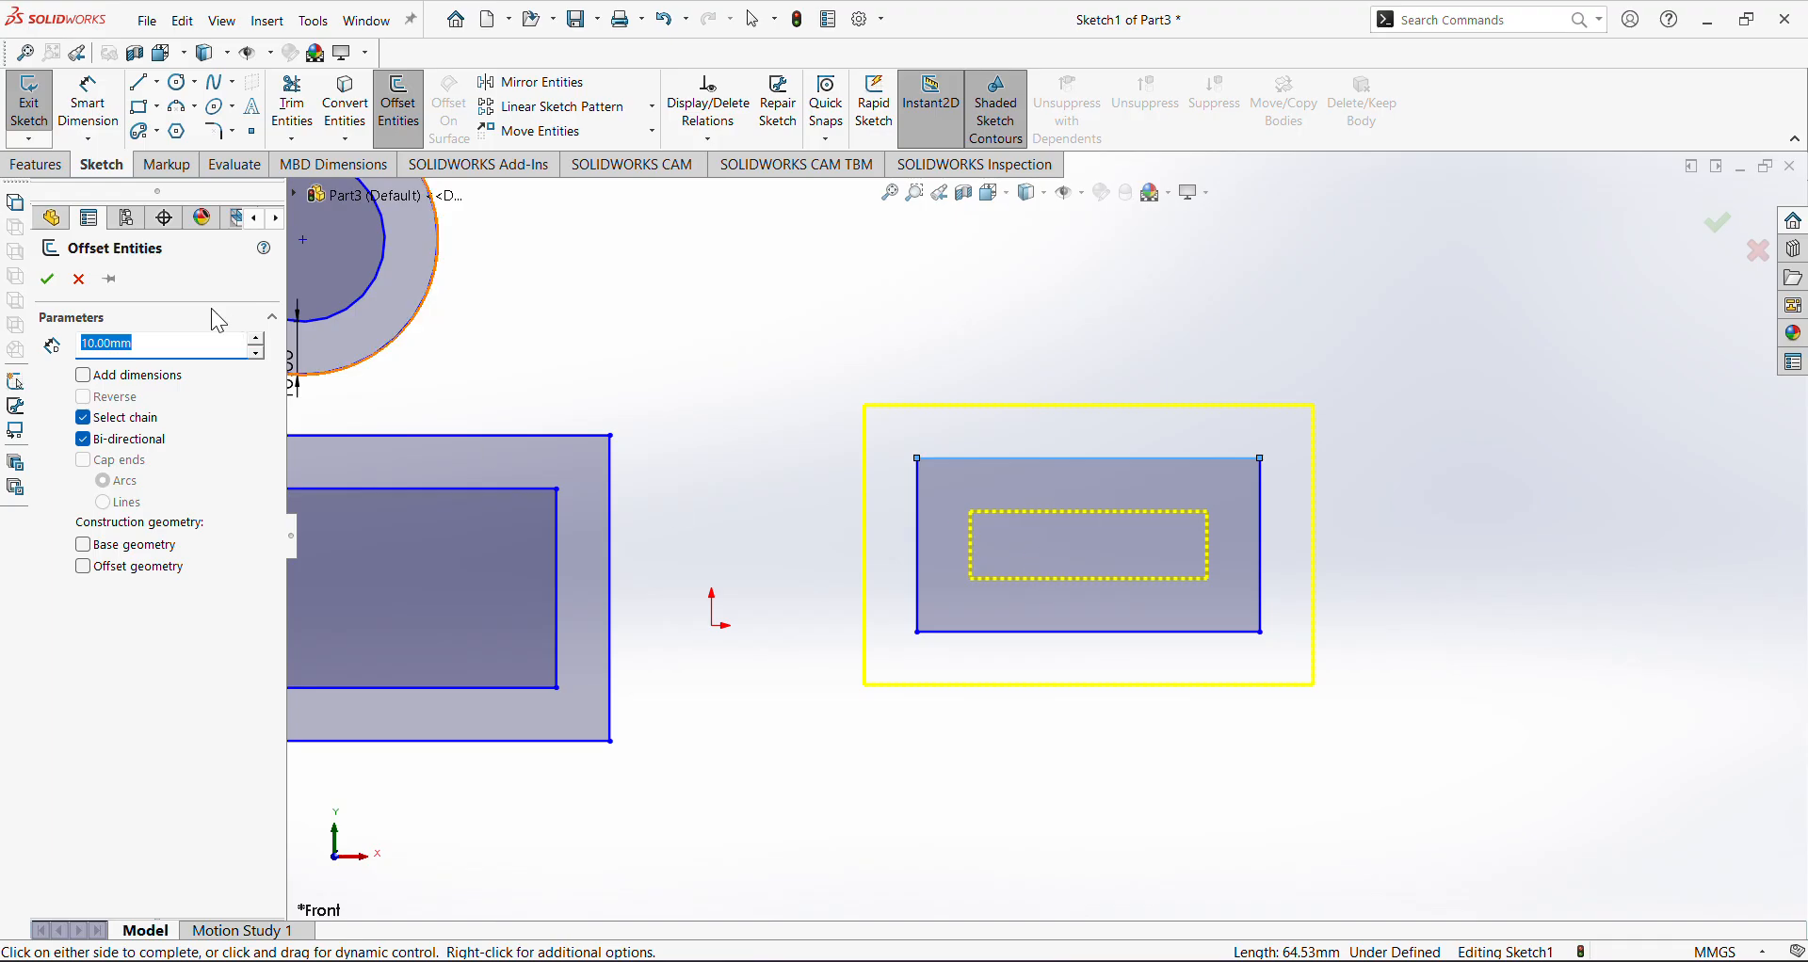
pyautogui.click(47, 279)
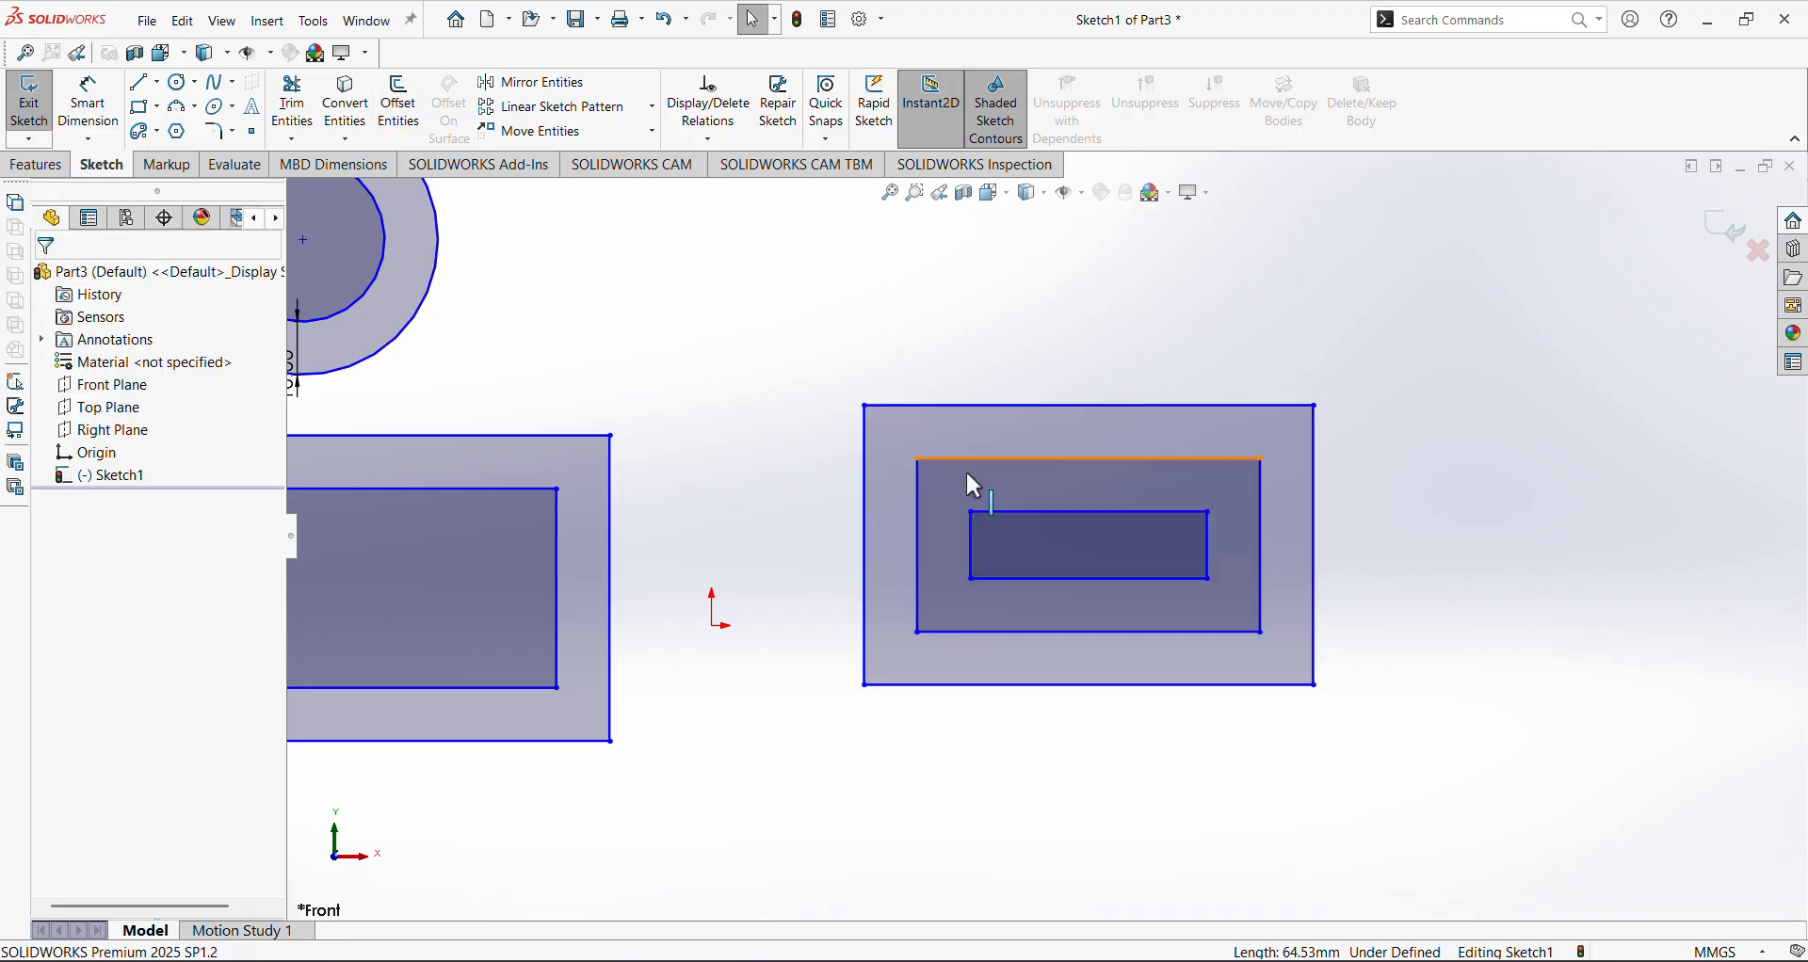
pyautogui.click(399, 108)
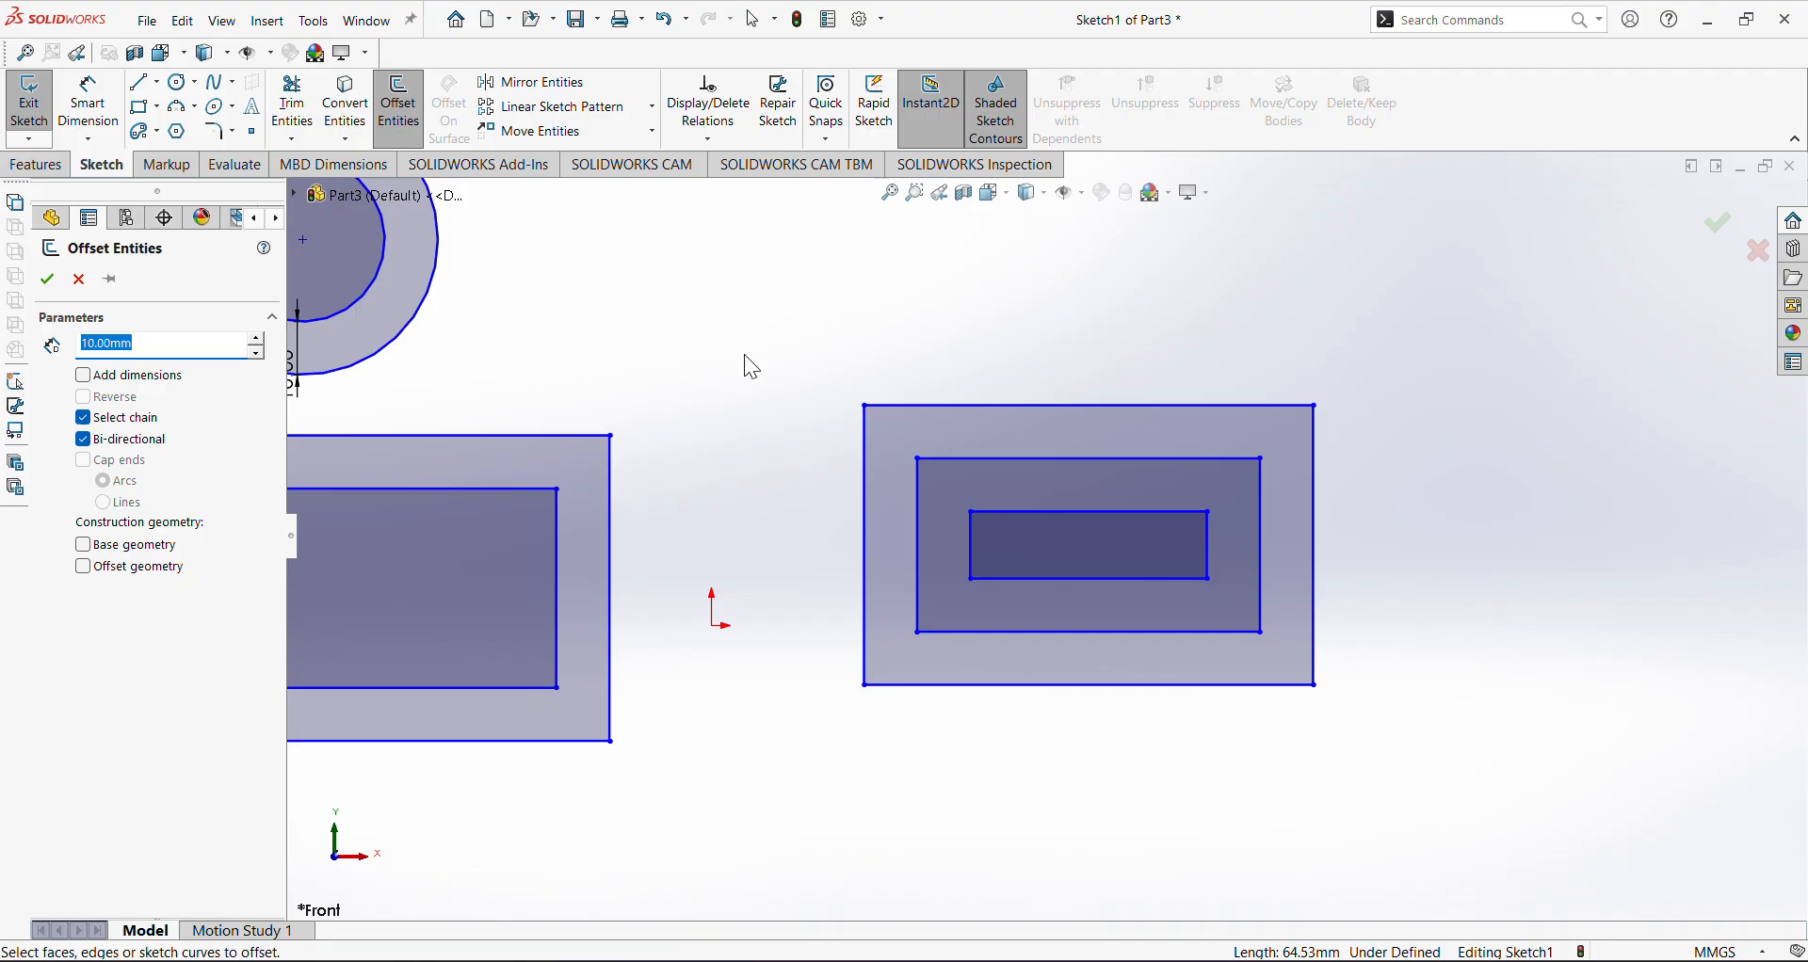
pyautogui.hotkey('ctrl', 'z')
pyautogui.click(398, 108)
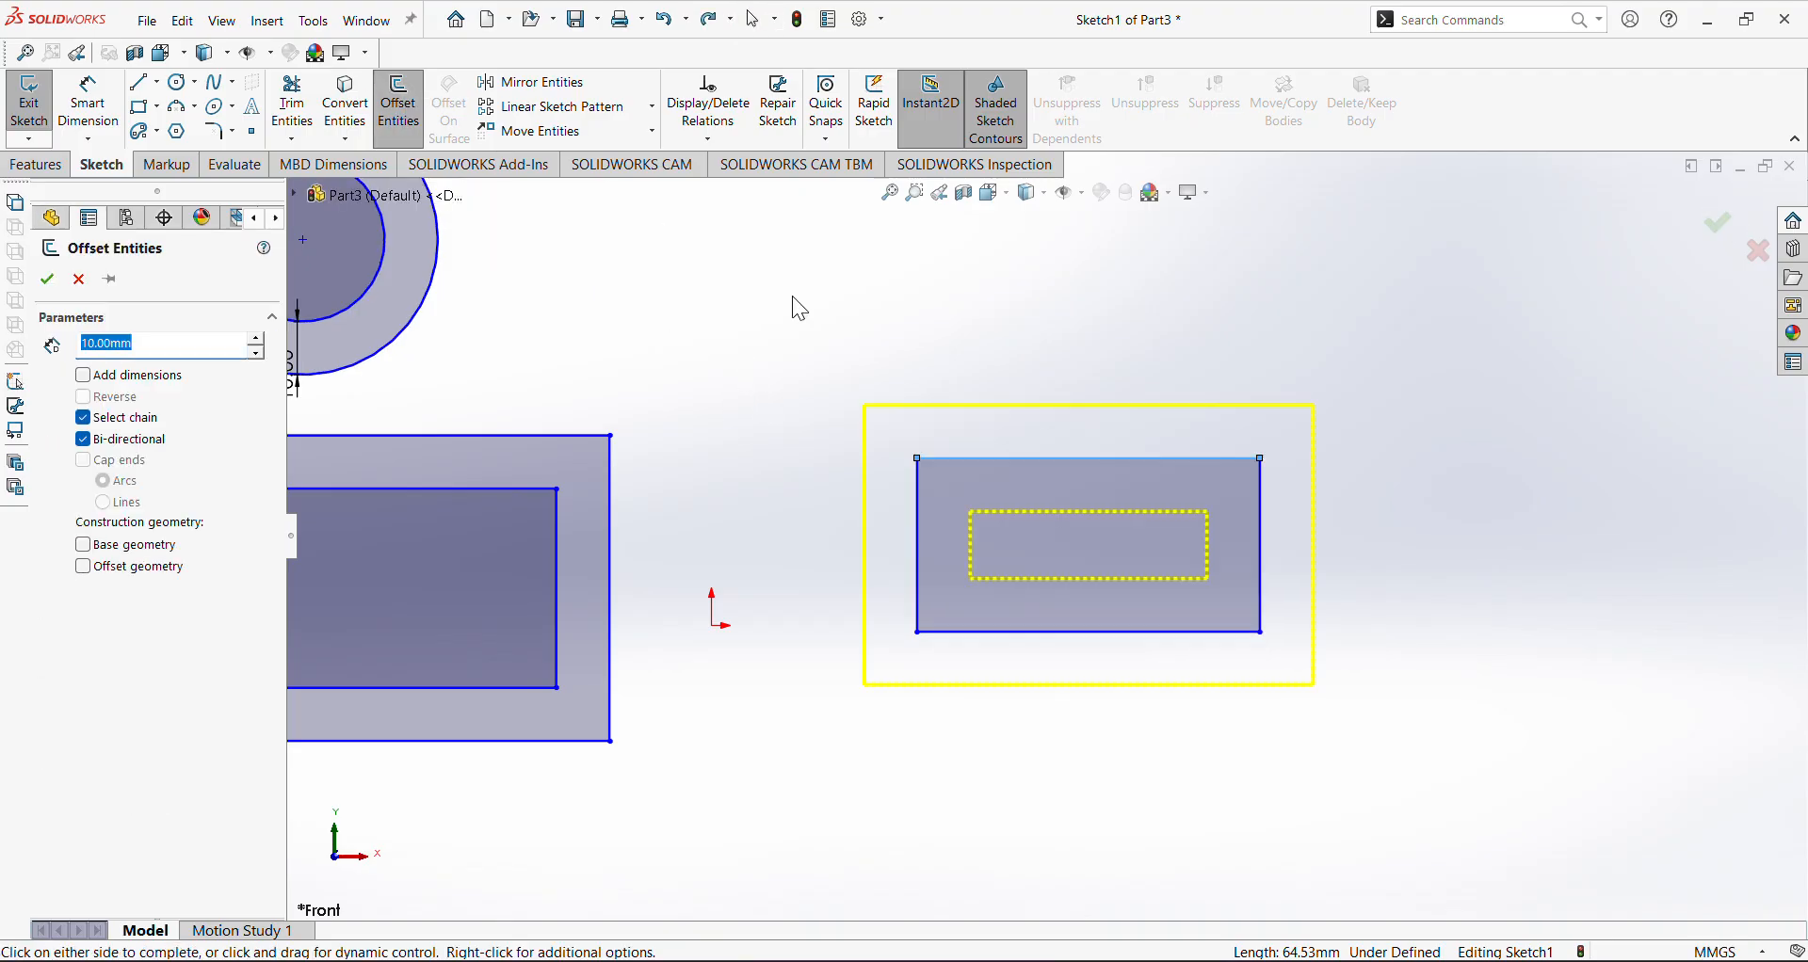
pyautogui.click(949, 506)
pyautogui.hotkey('ctrl', 'z')
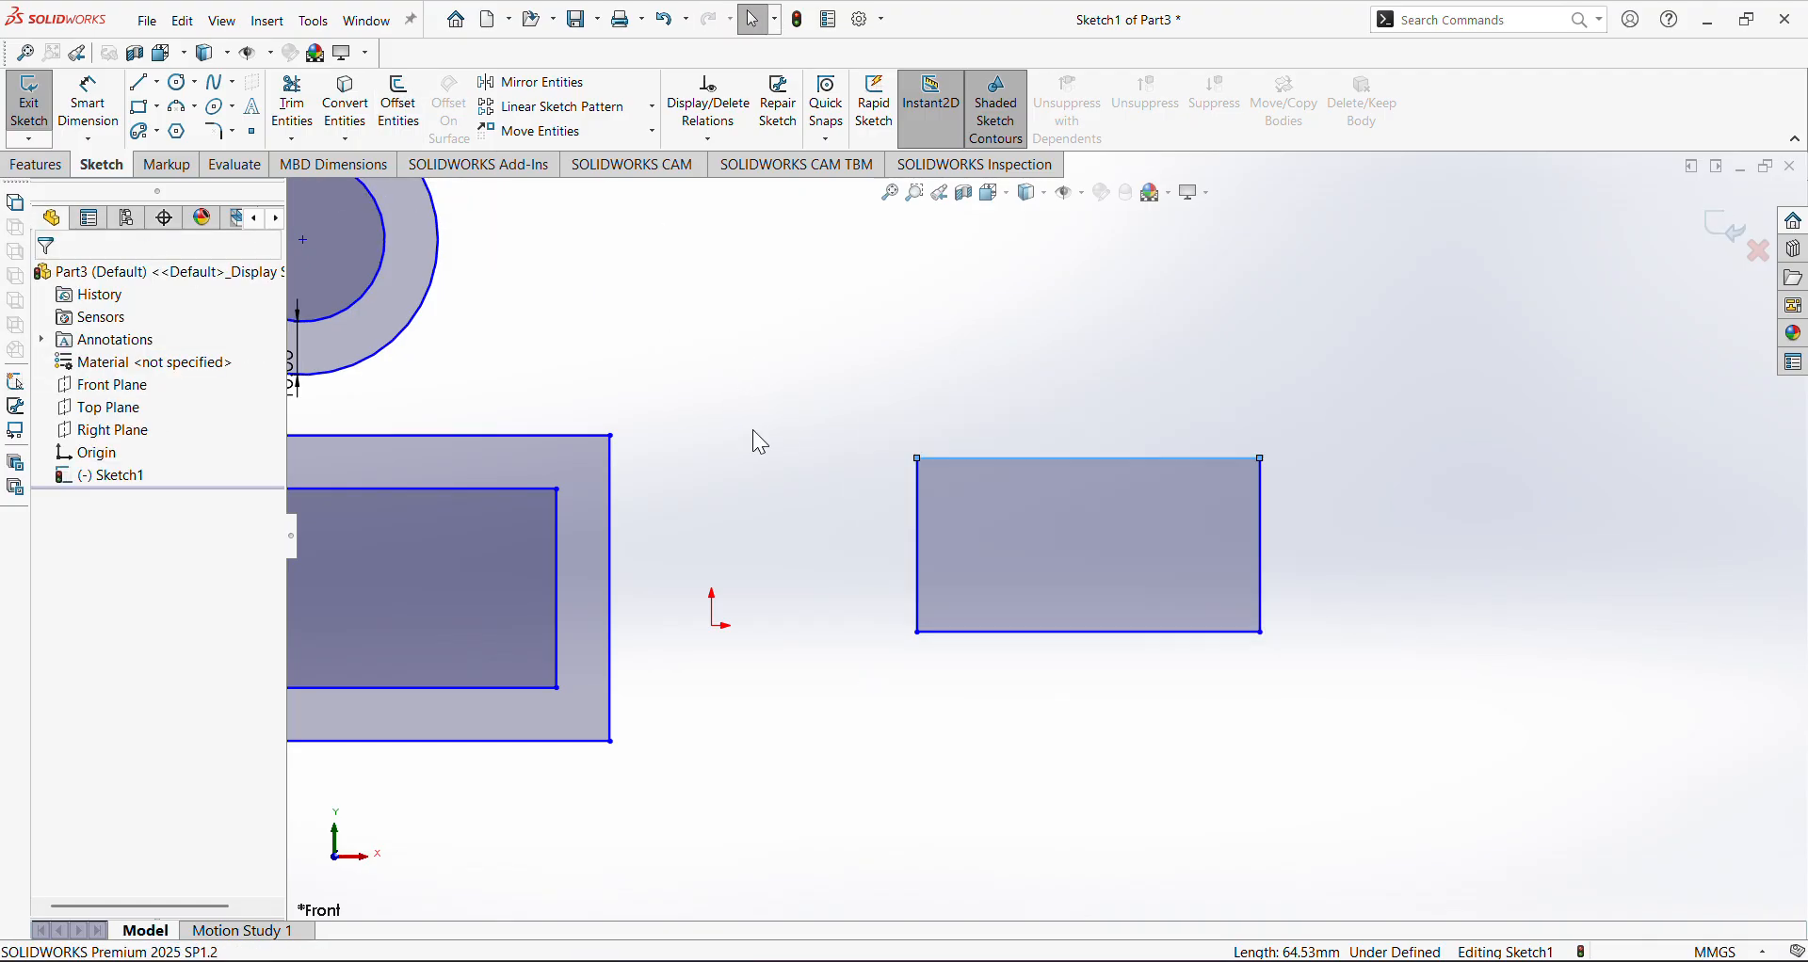
# Offset the small rectangle 10 mm bi-directionally with Select chain and Add dimensions on
pyautogui.click(415, 120)
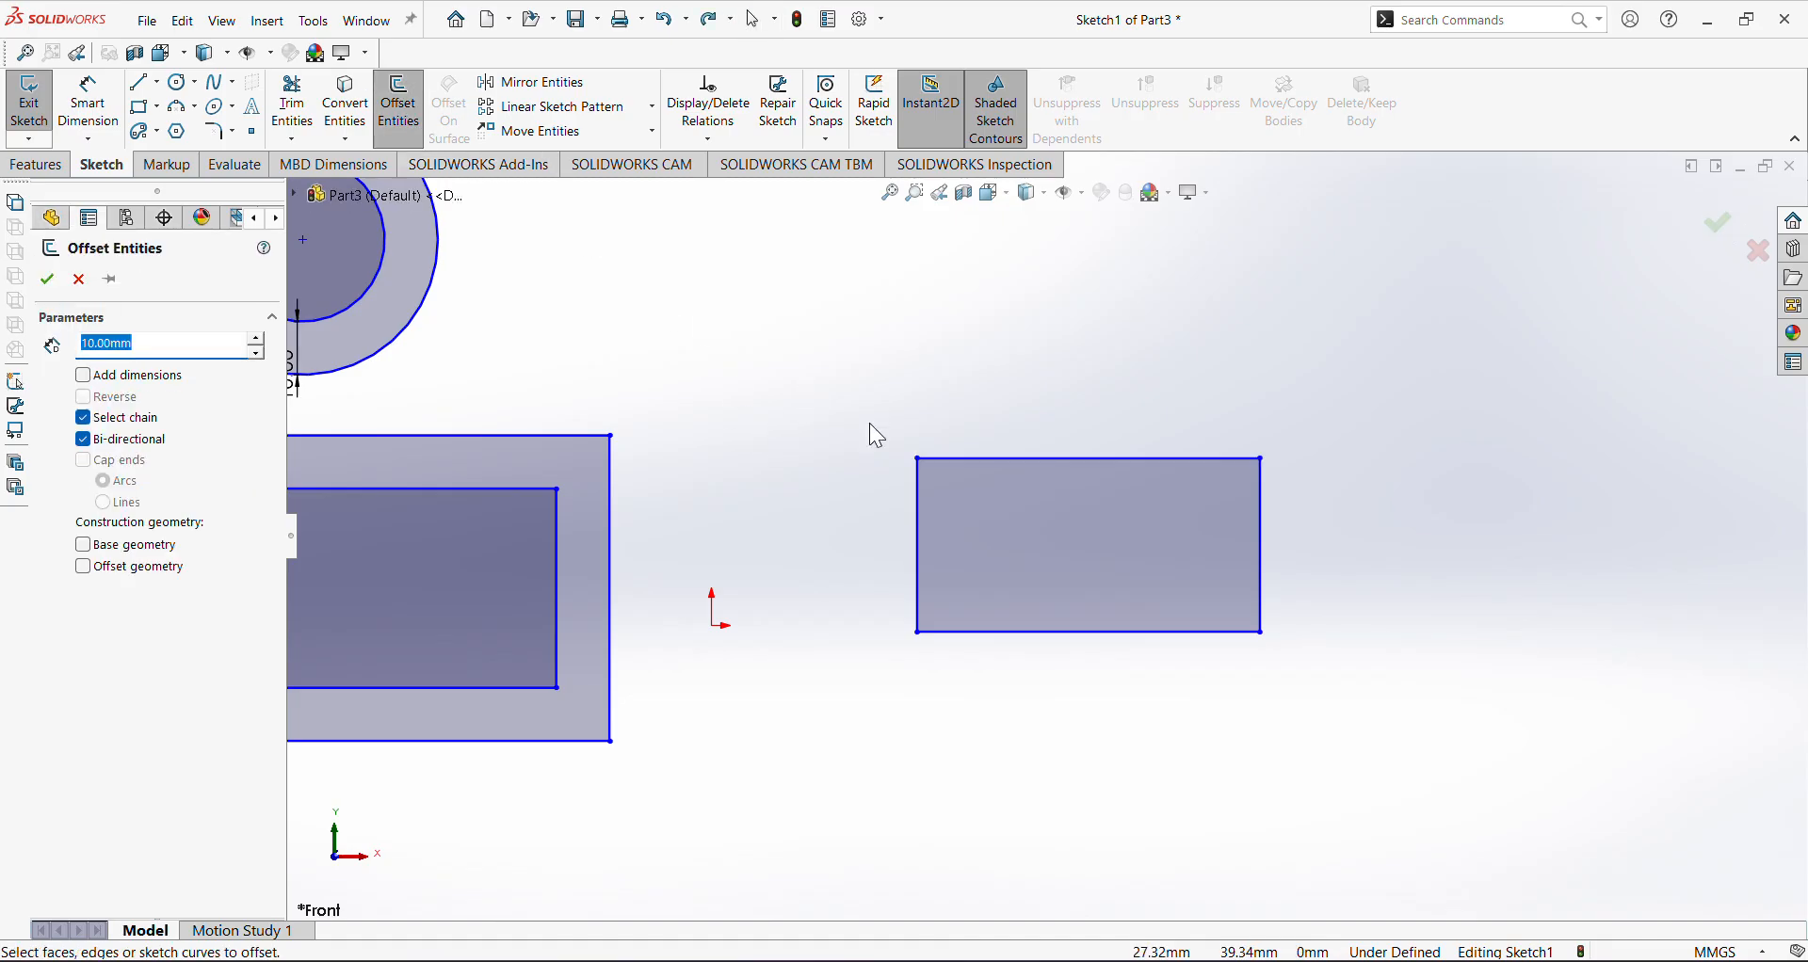
pyautogui.click(1039, 459)
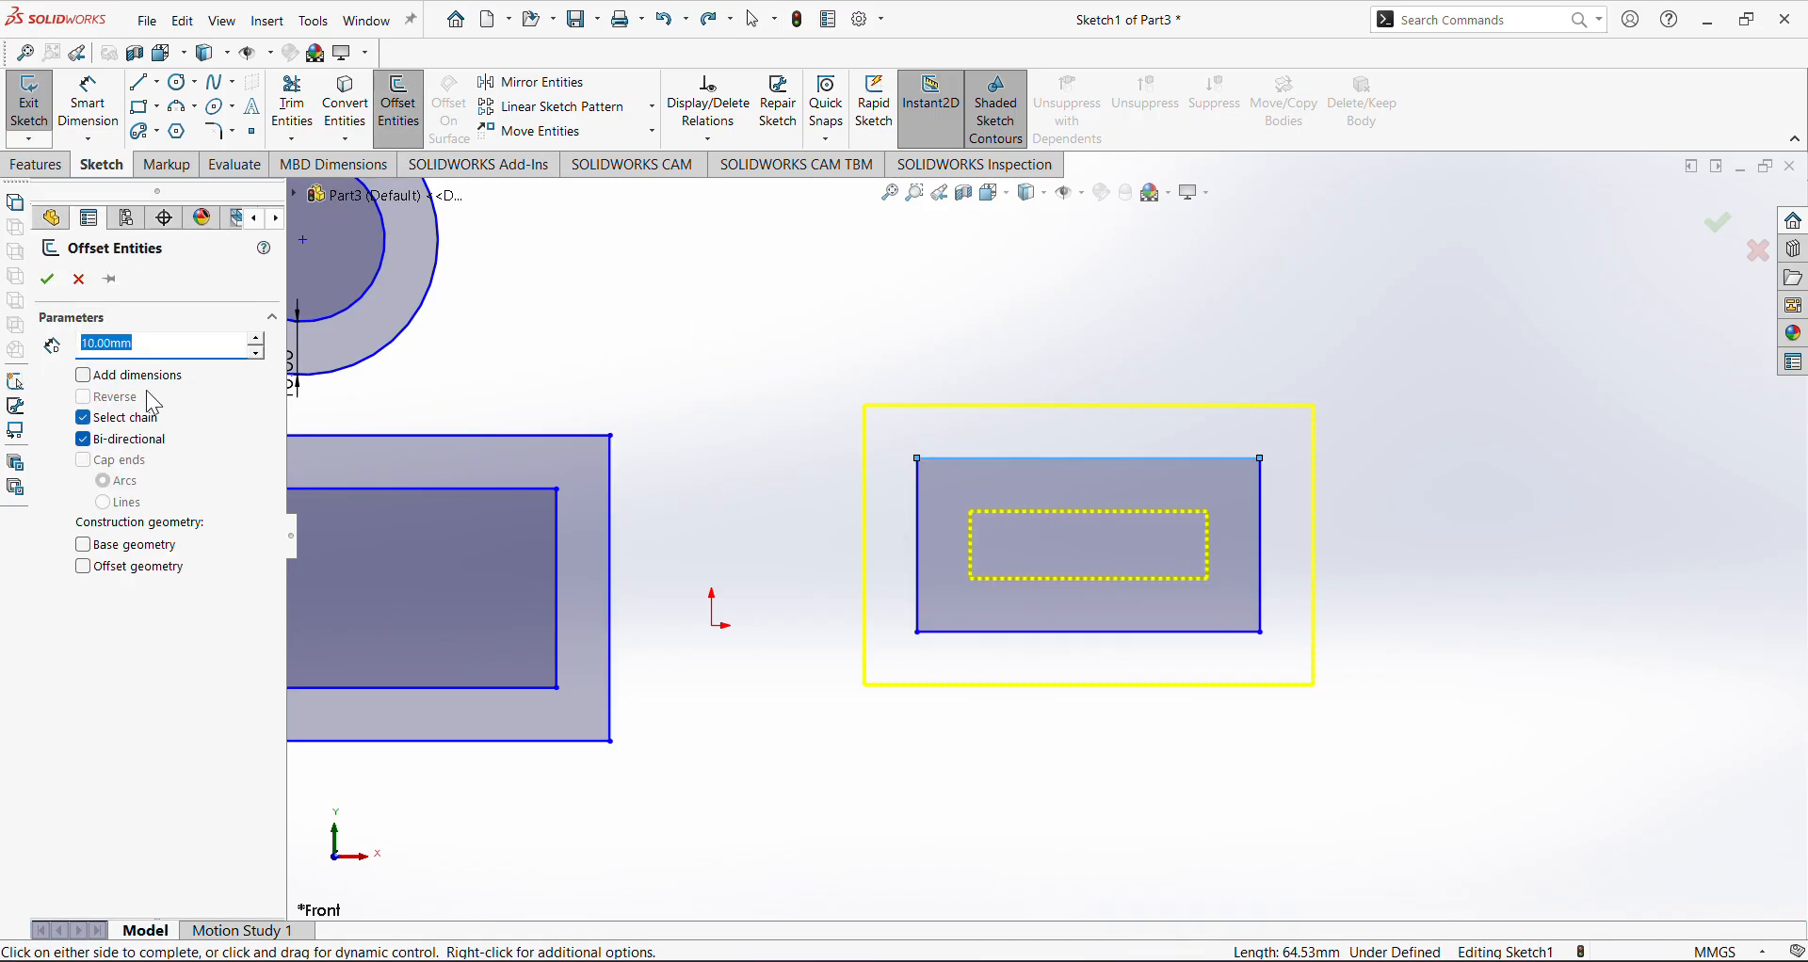
pyautogui.click(83, 376)
pyautogui.click(44, 280)
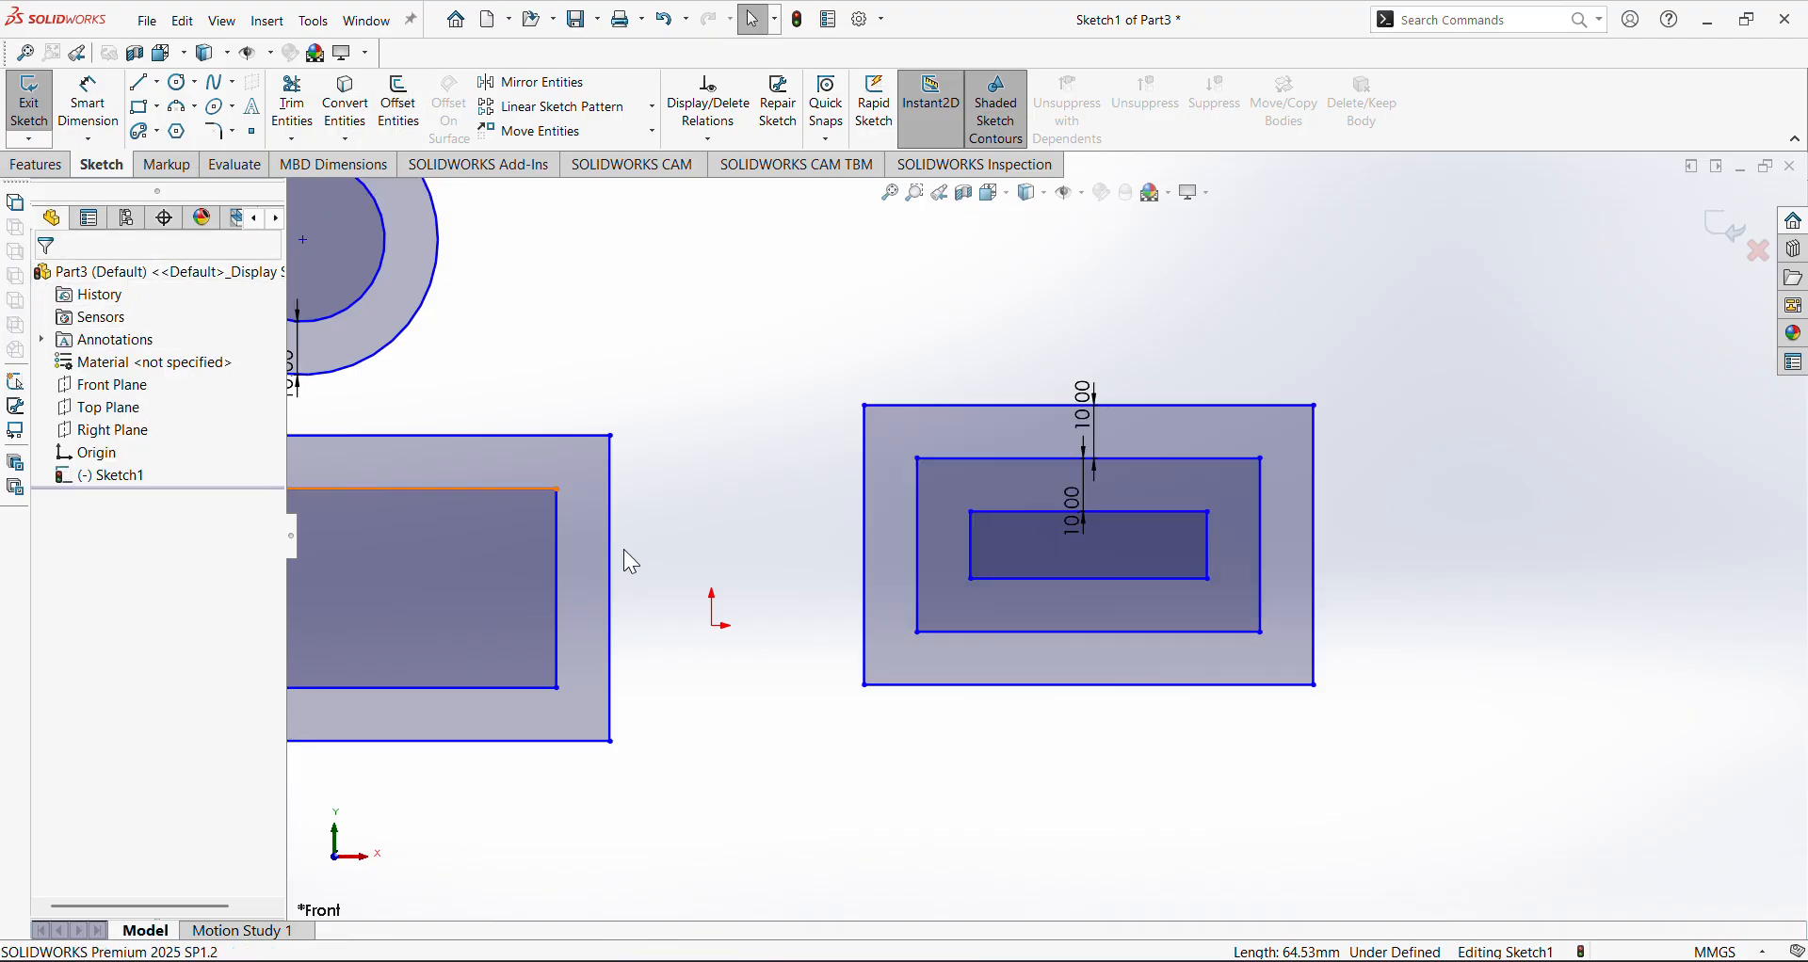
# Move both offset dimensions outside the nested rectangles, and undo the moves together with the bi-directional offset
pyautogui.moveTo(1079, 443); pyautogui.dragTo(1190, 319)
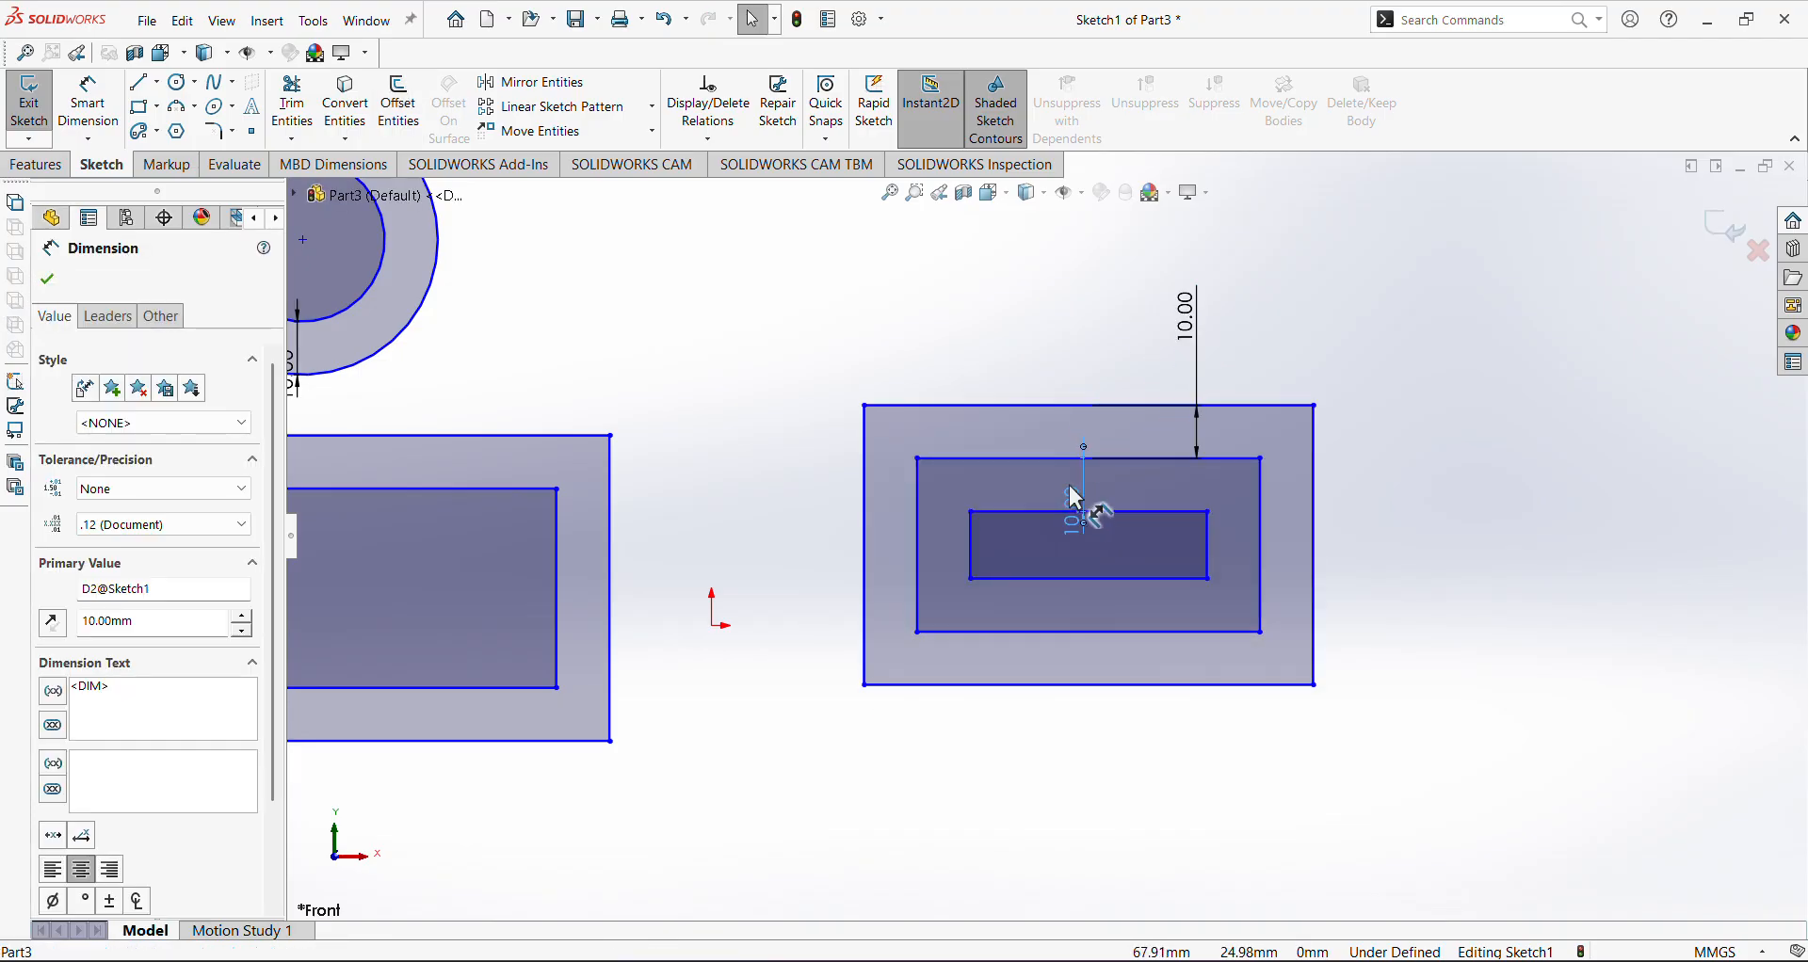
pyautogui.moveTo(1072, 487)
pyautogui.mouseDown()
pyautogui.moveTo(946, 377)
pyautogui.moveTo(853, 366)
pyautogui.mouseUp()
pyautogui.click(980, 350)
pyautogui.scroll(1, 1019, 546)
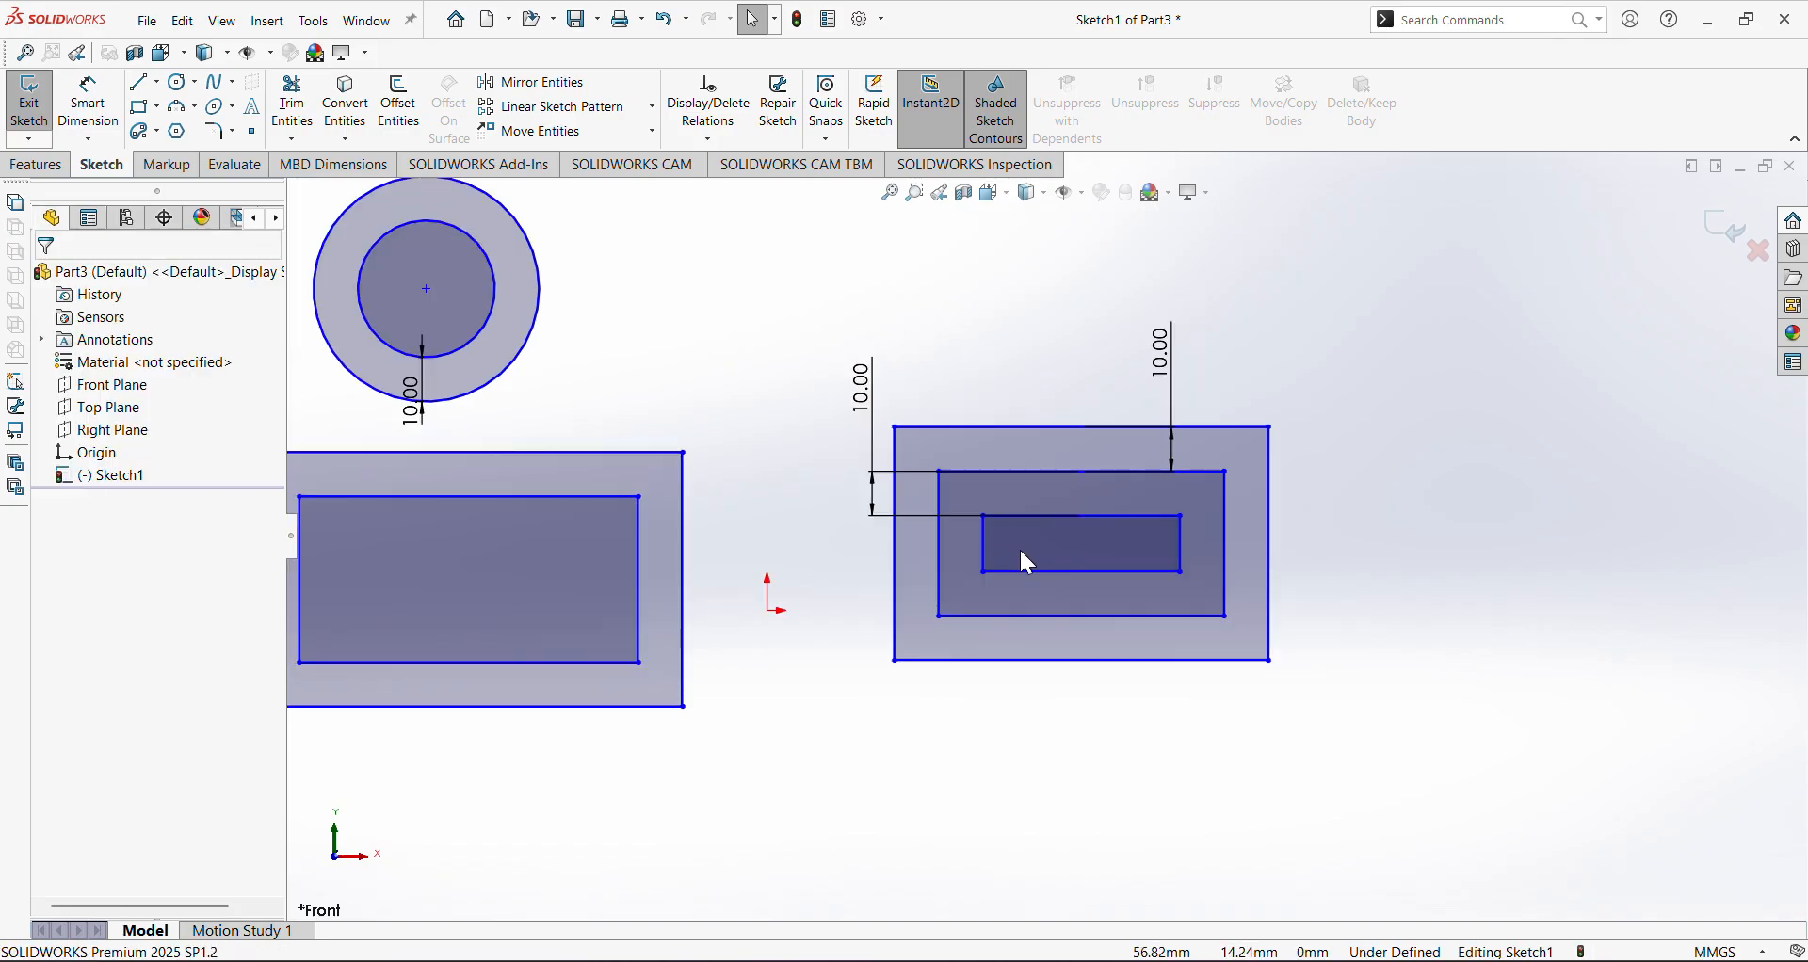
pyautogui.hotkey('ctrl', 'z')
pyautogui.hotkey('ctrl', 'z')
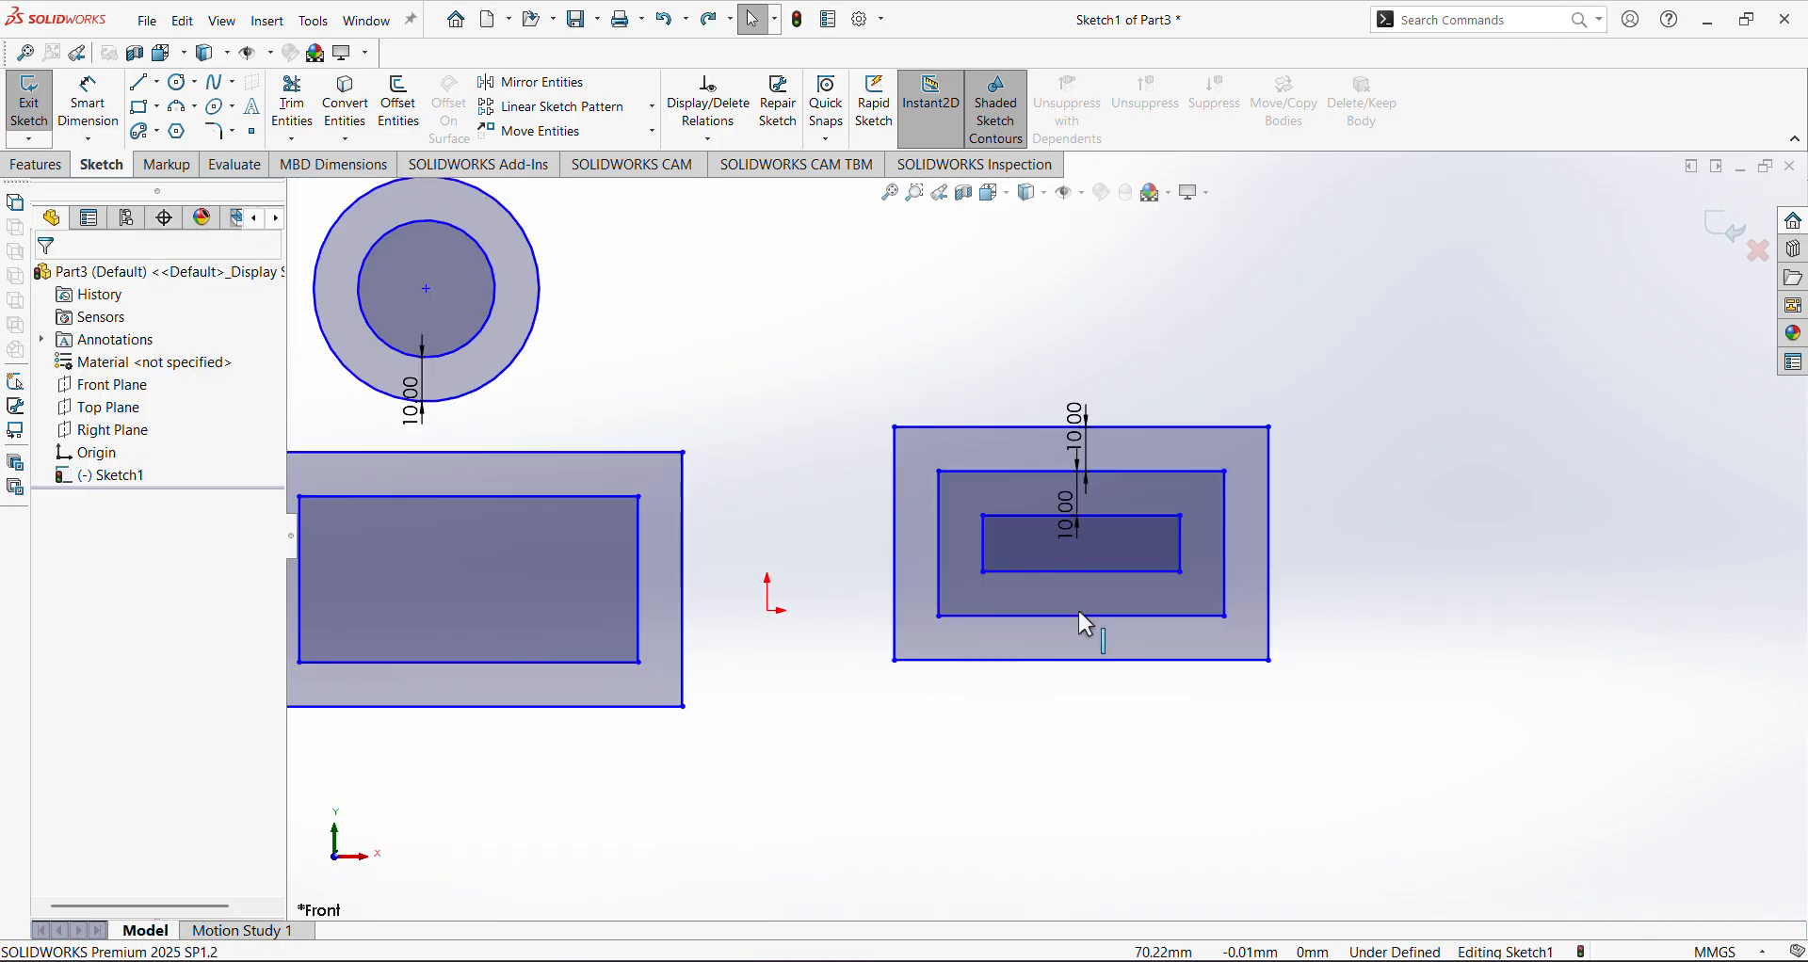
pyautogui.hotkey('ctrl', 'z')
pyautogui.press('Escape')
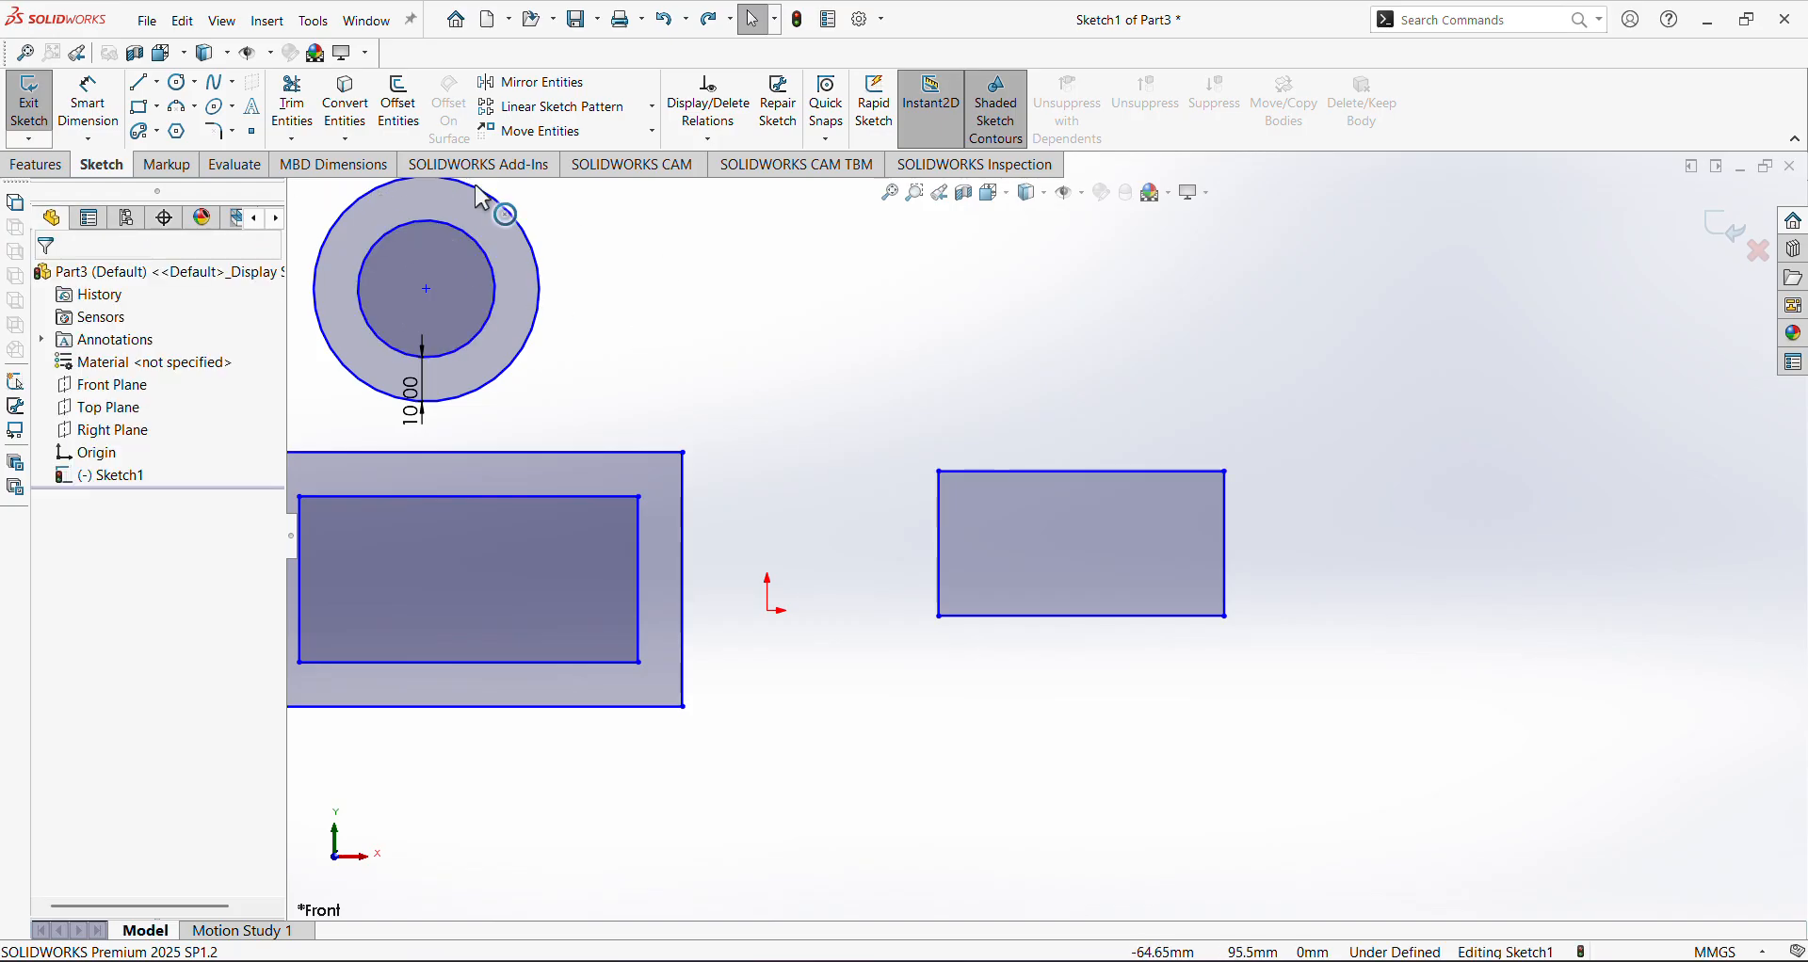
# Try a 10 mm bi-directional offset of the small rectangle with Base geometry set as construction geometry, and undo it
pyautogui.click(399, 106)
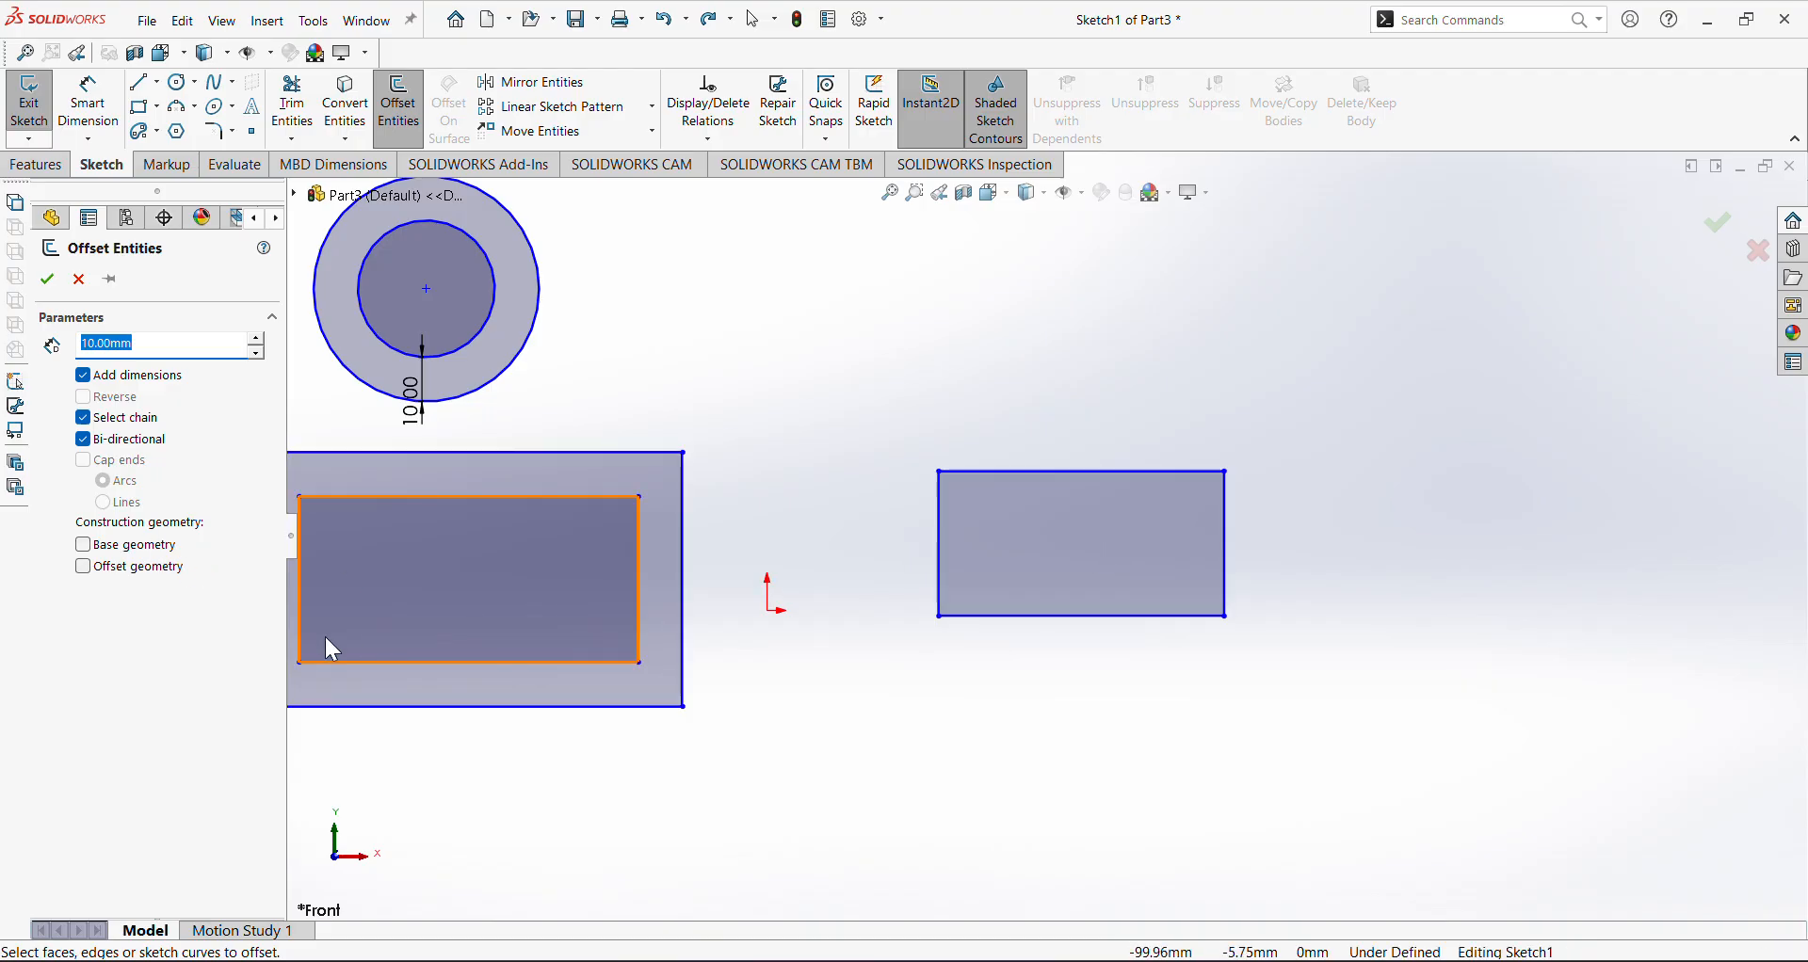
pyautogui.click(147, 548)
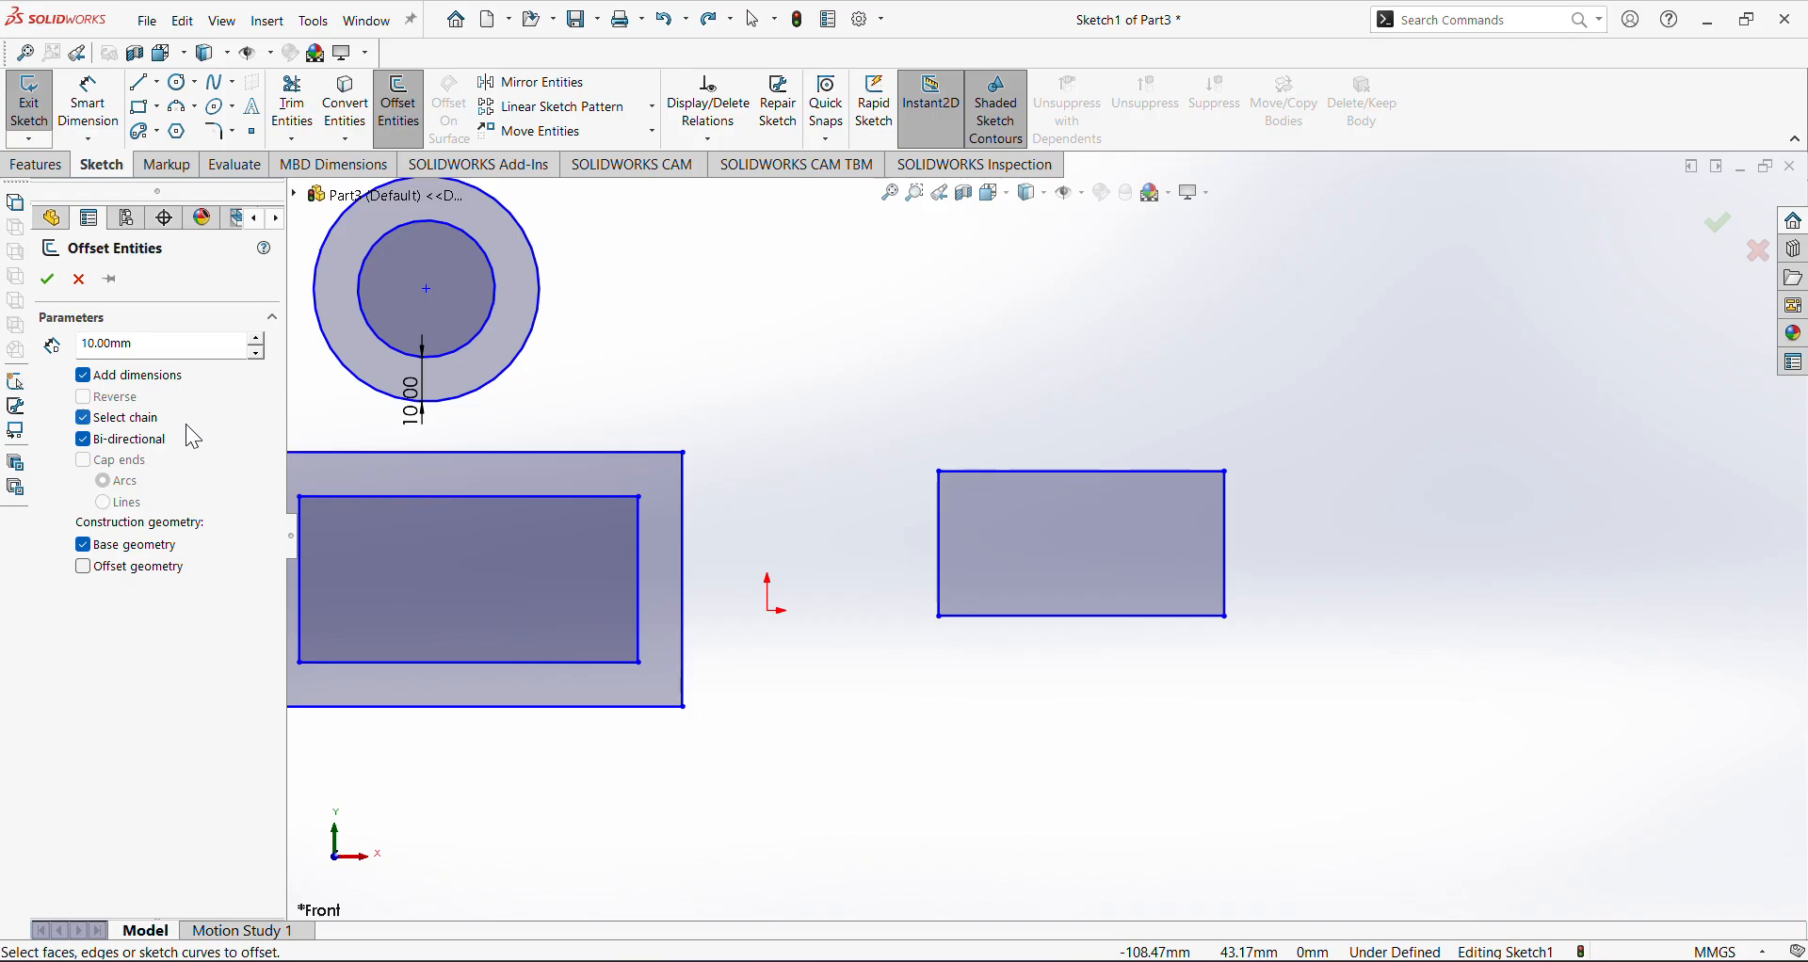
pyautogui.click(941, 535)
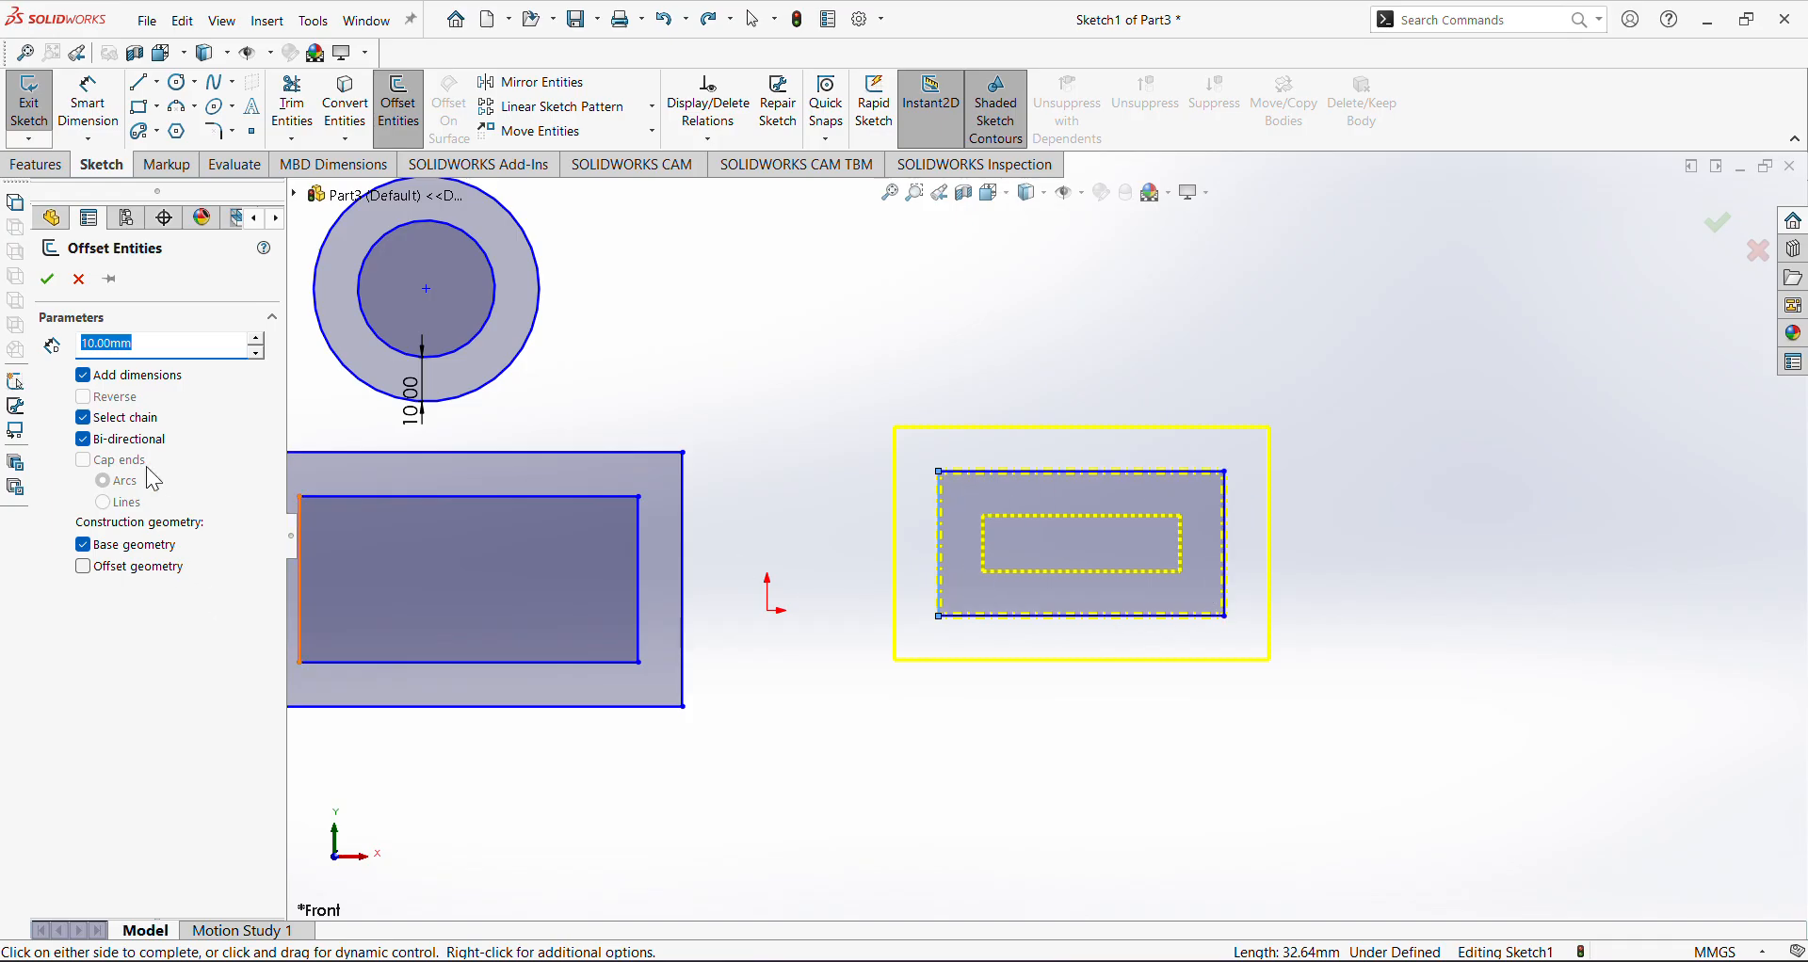
pyautogui.click(48, 279)
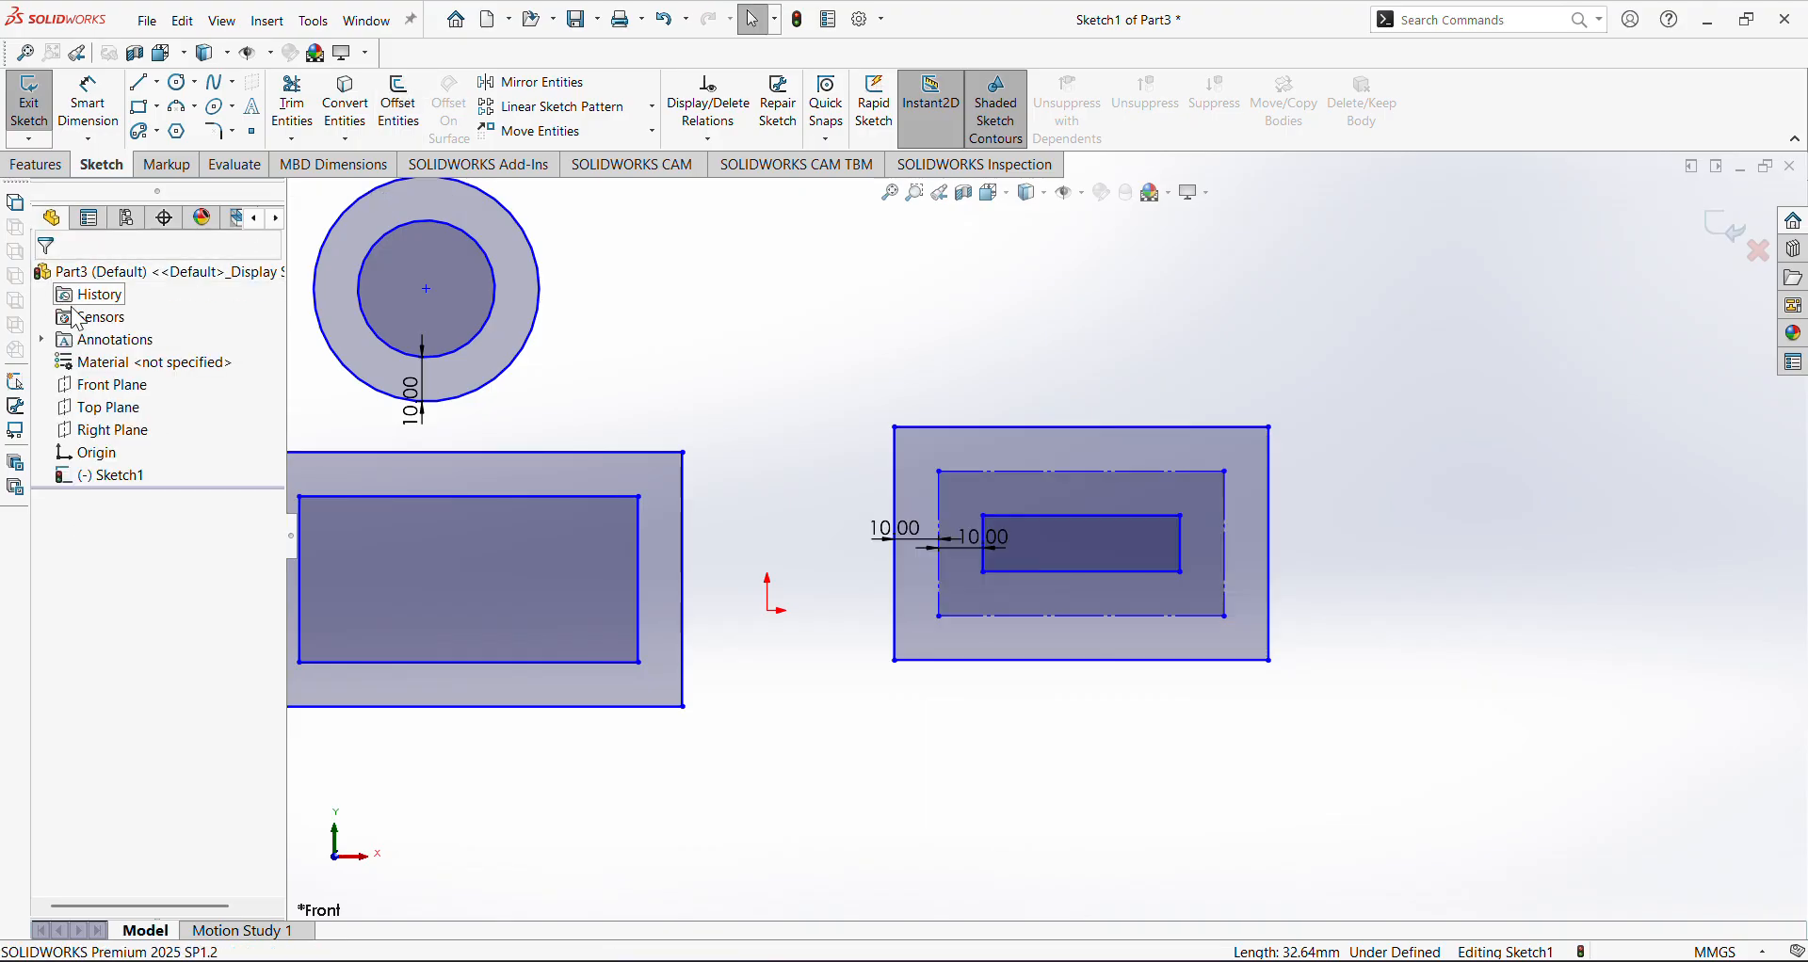
pyautogui.scroll(-3, 1032, 612)
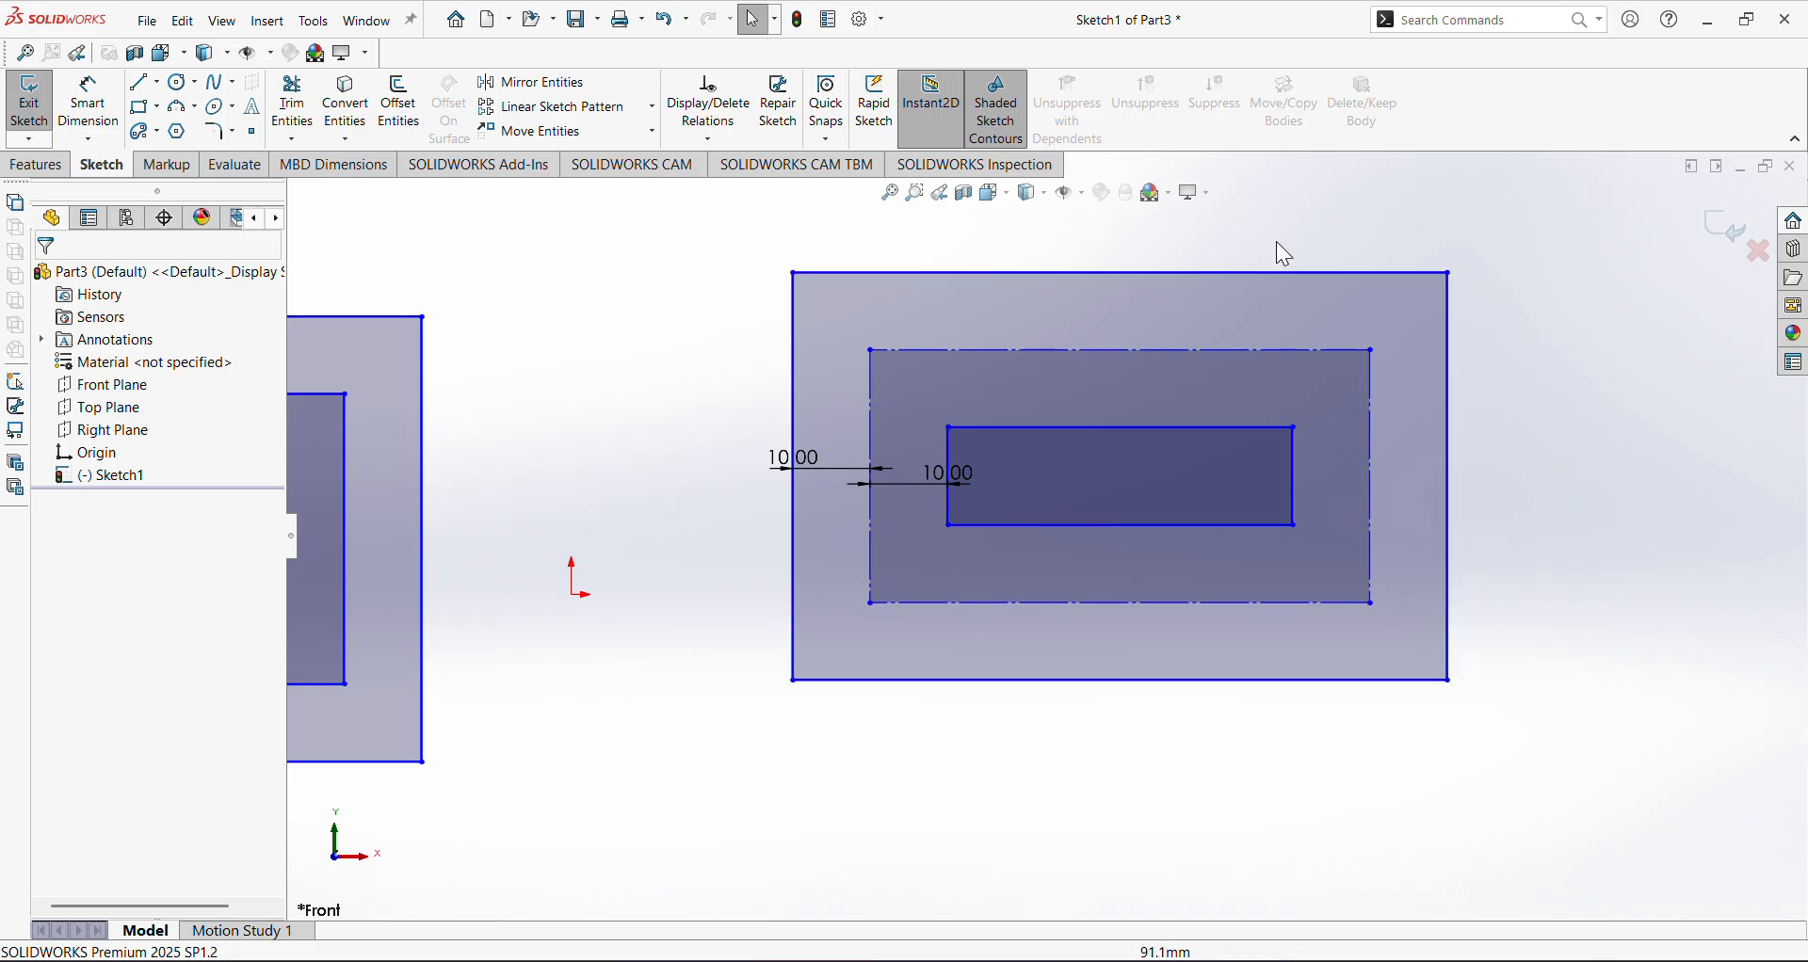
pyautogui.scroll(3, 1120, 649)
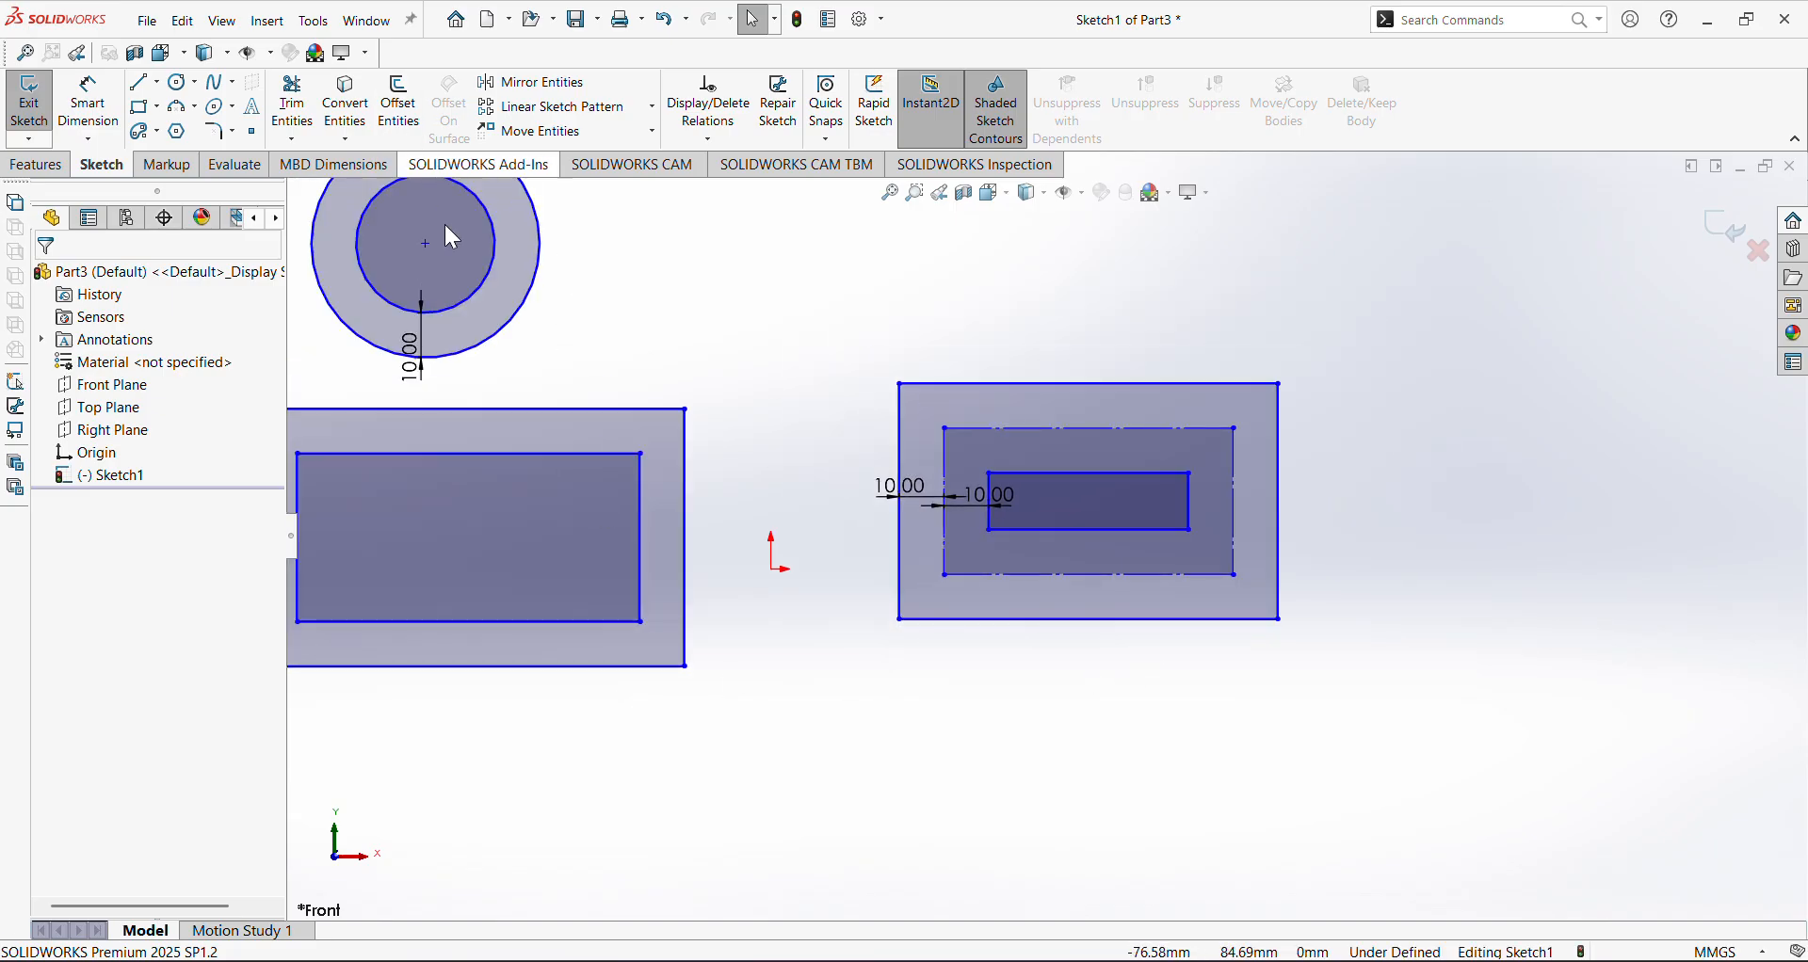
pyautogui.hotkey('ctrl', 'z')
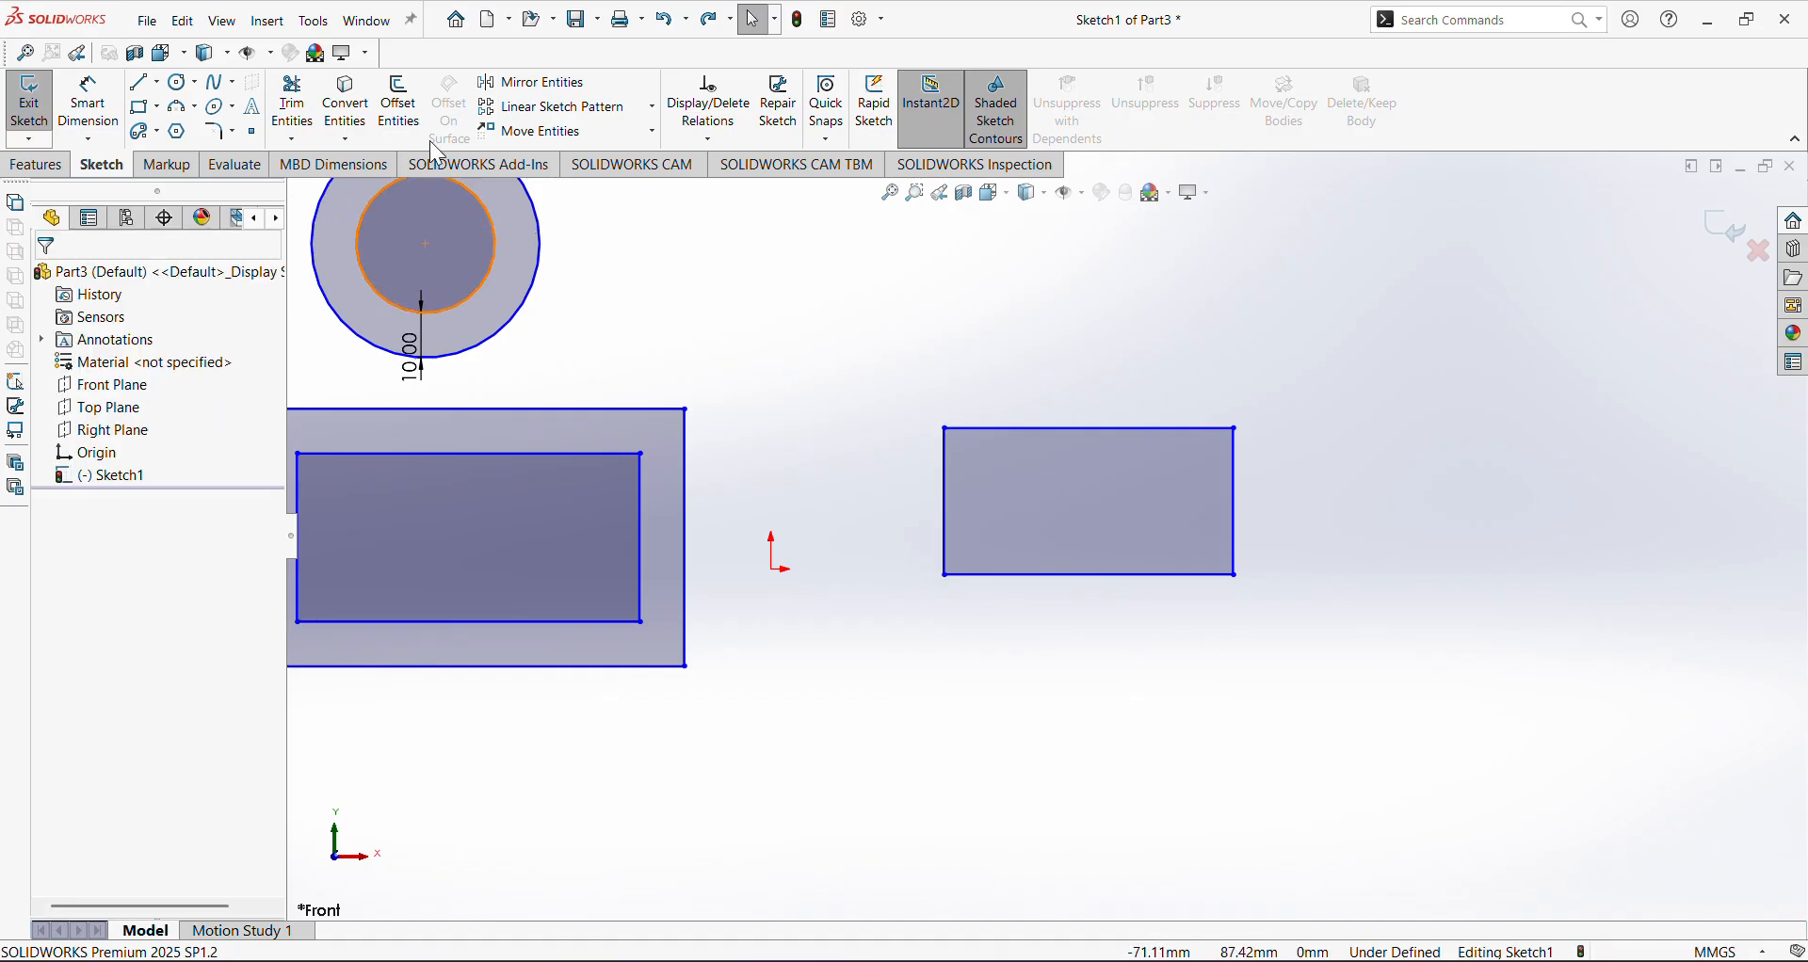
# Try the small rectangle's dimensioned 10 mm bi-directional offset with Base geometry construction turned off, and undo it
pyautogui.click(414, 122)
pyautogui.click(108, 550)
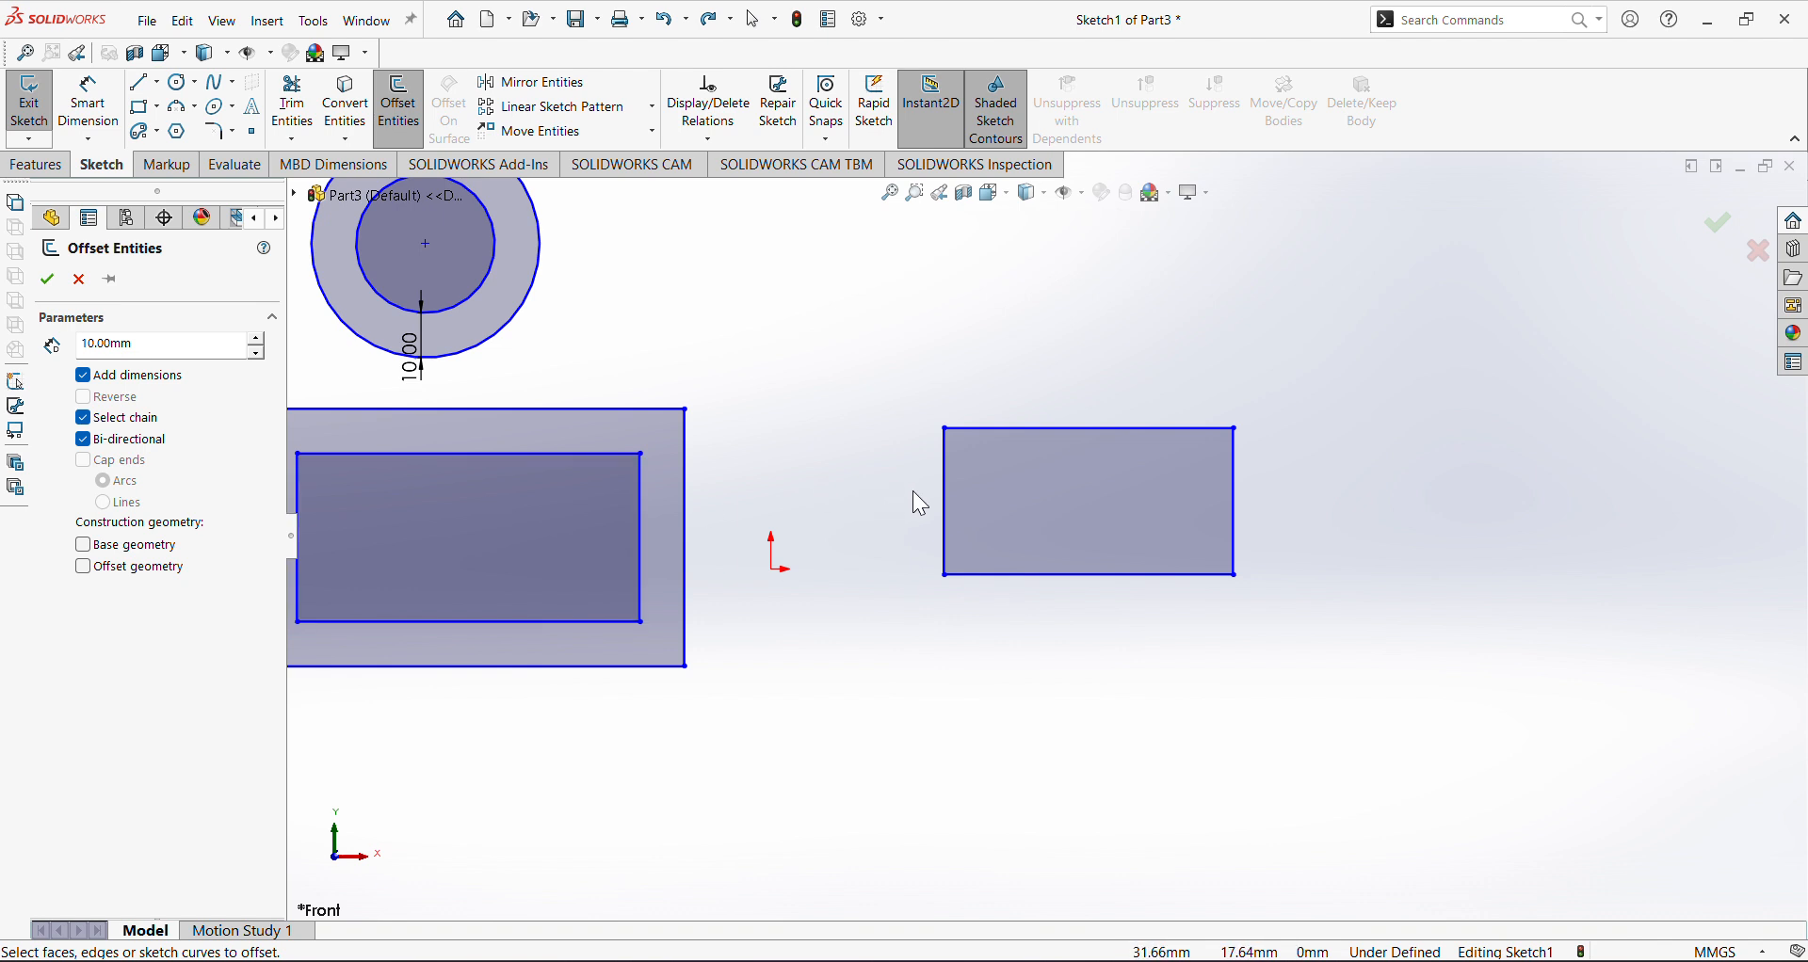
pyautogui.click(945, 523)
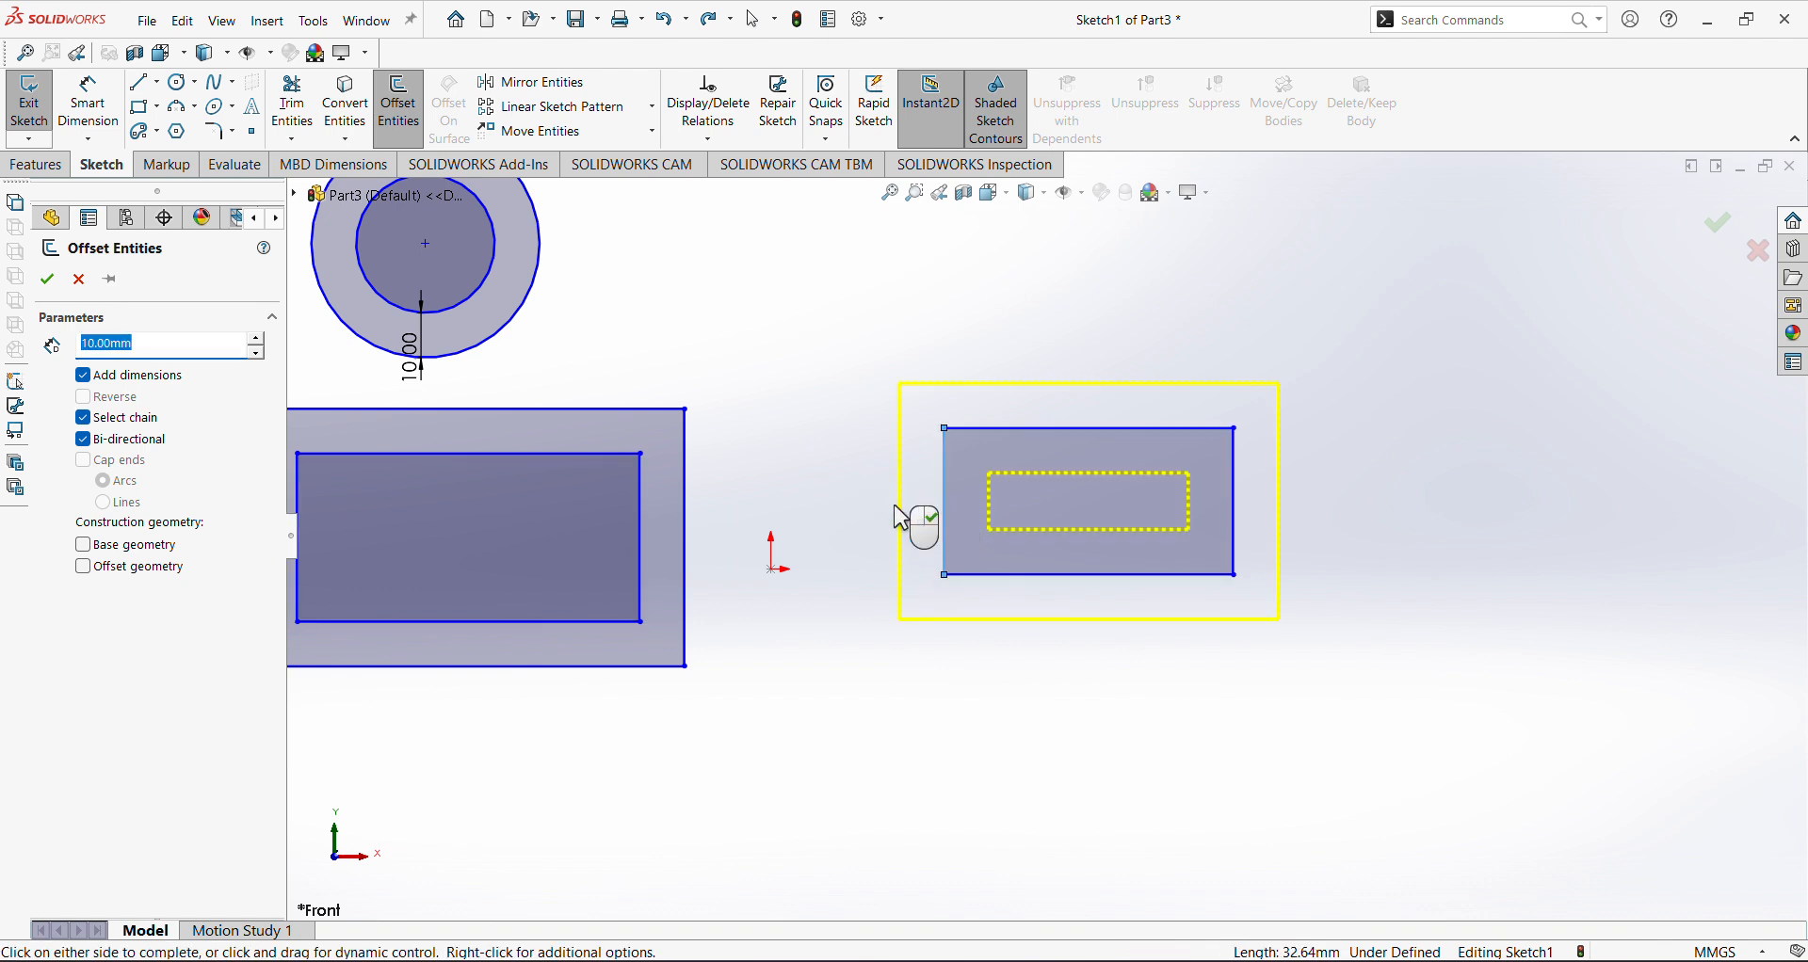
pyautogui.click(49, 281)
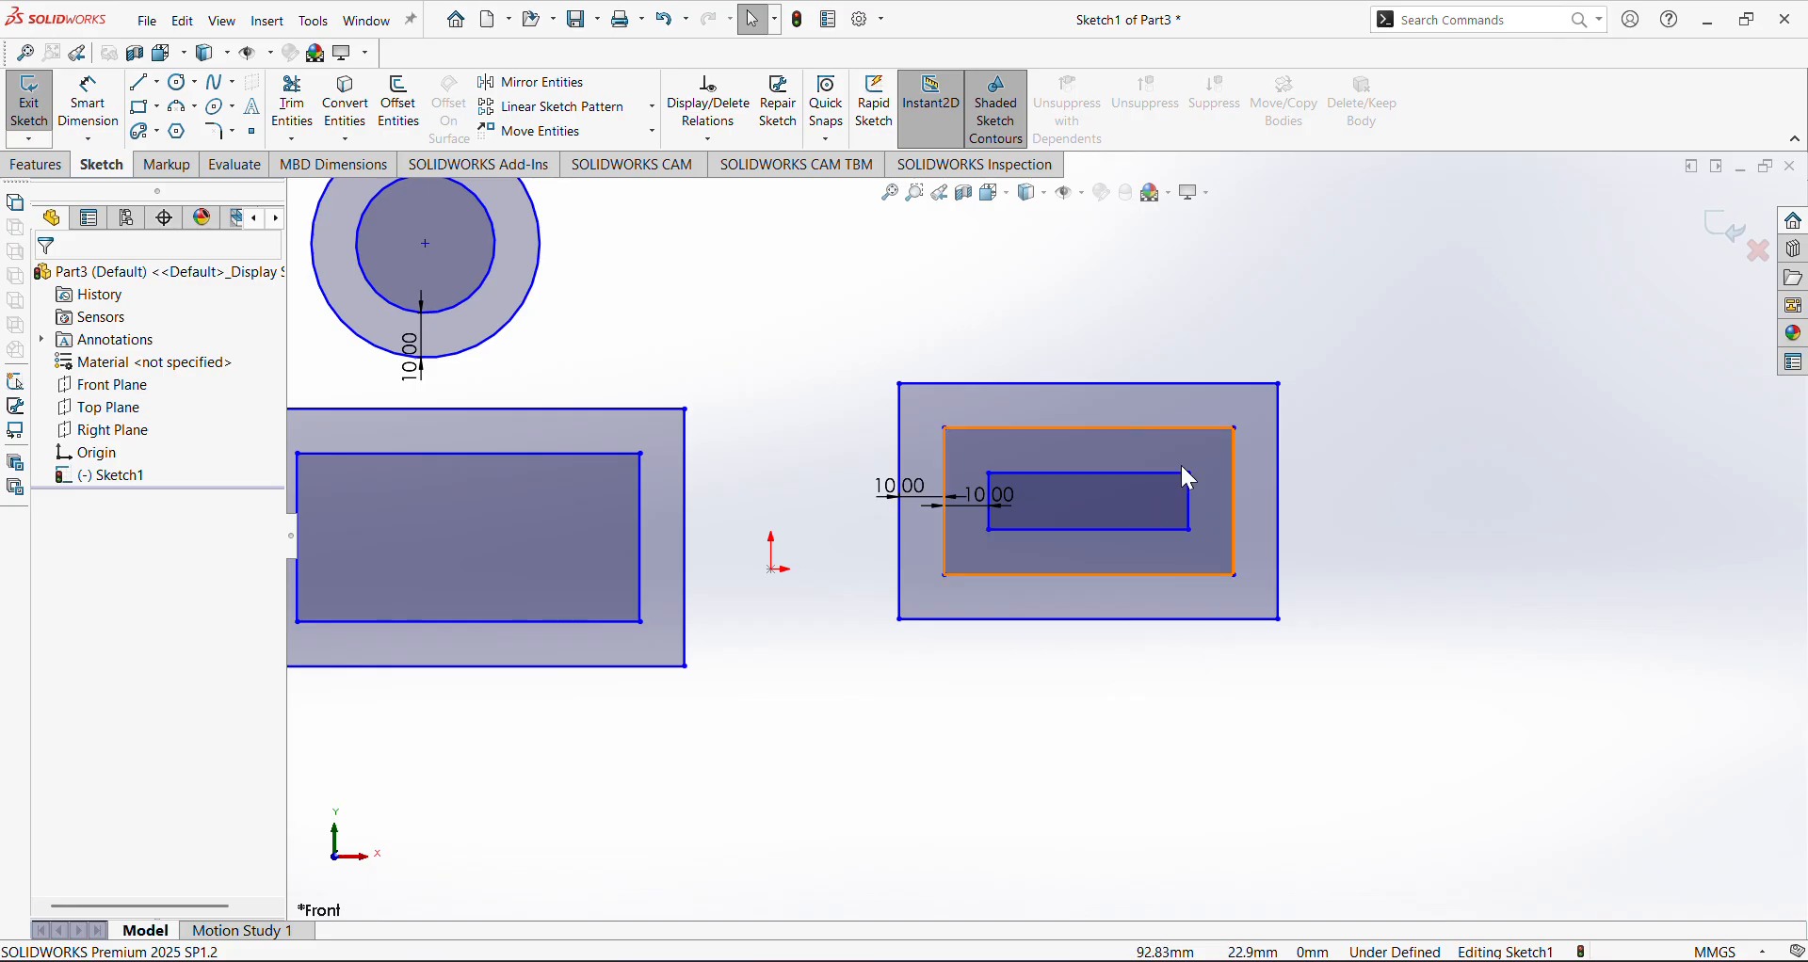
pyautogui.hotkey('ctrl', 'z')
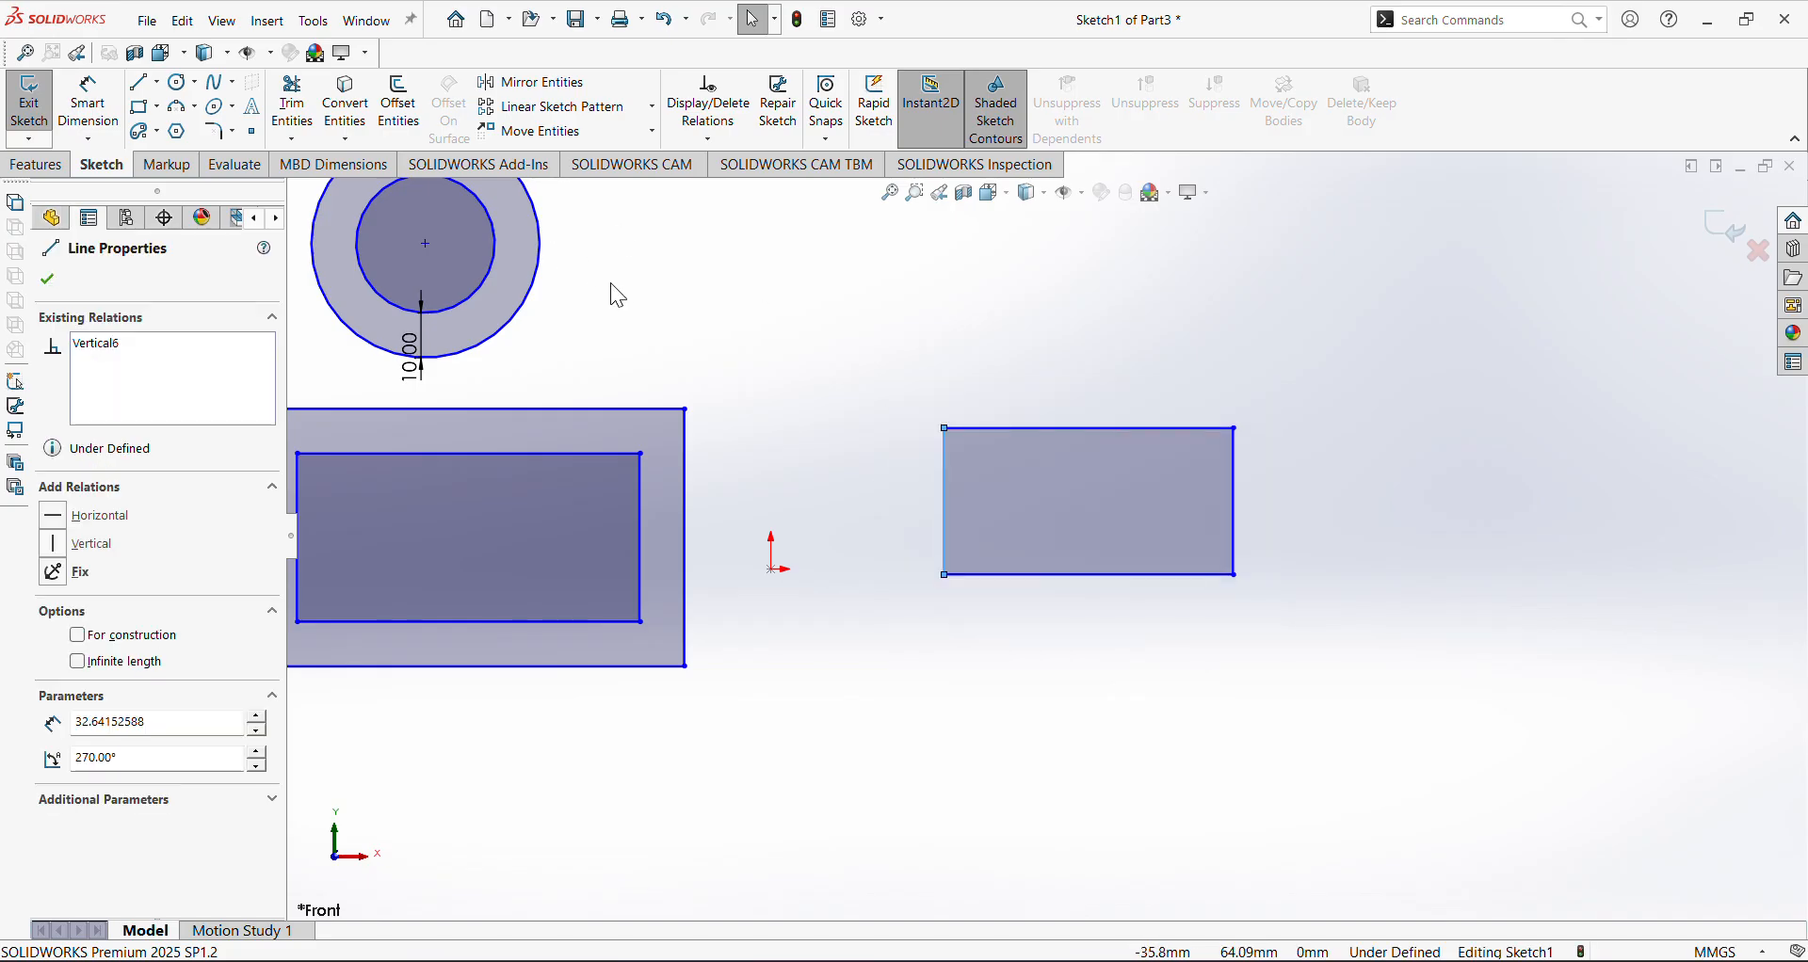
# Offset the small rectangle 10 mm outward with Bi-directional off, Add dimensions on and Base geometry as construction geometry
pyautogui.click(399, 104)
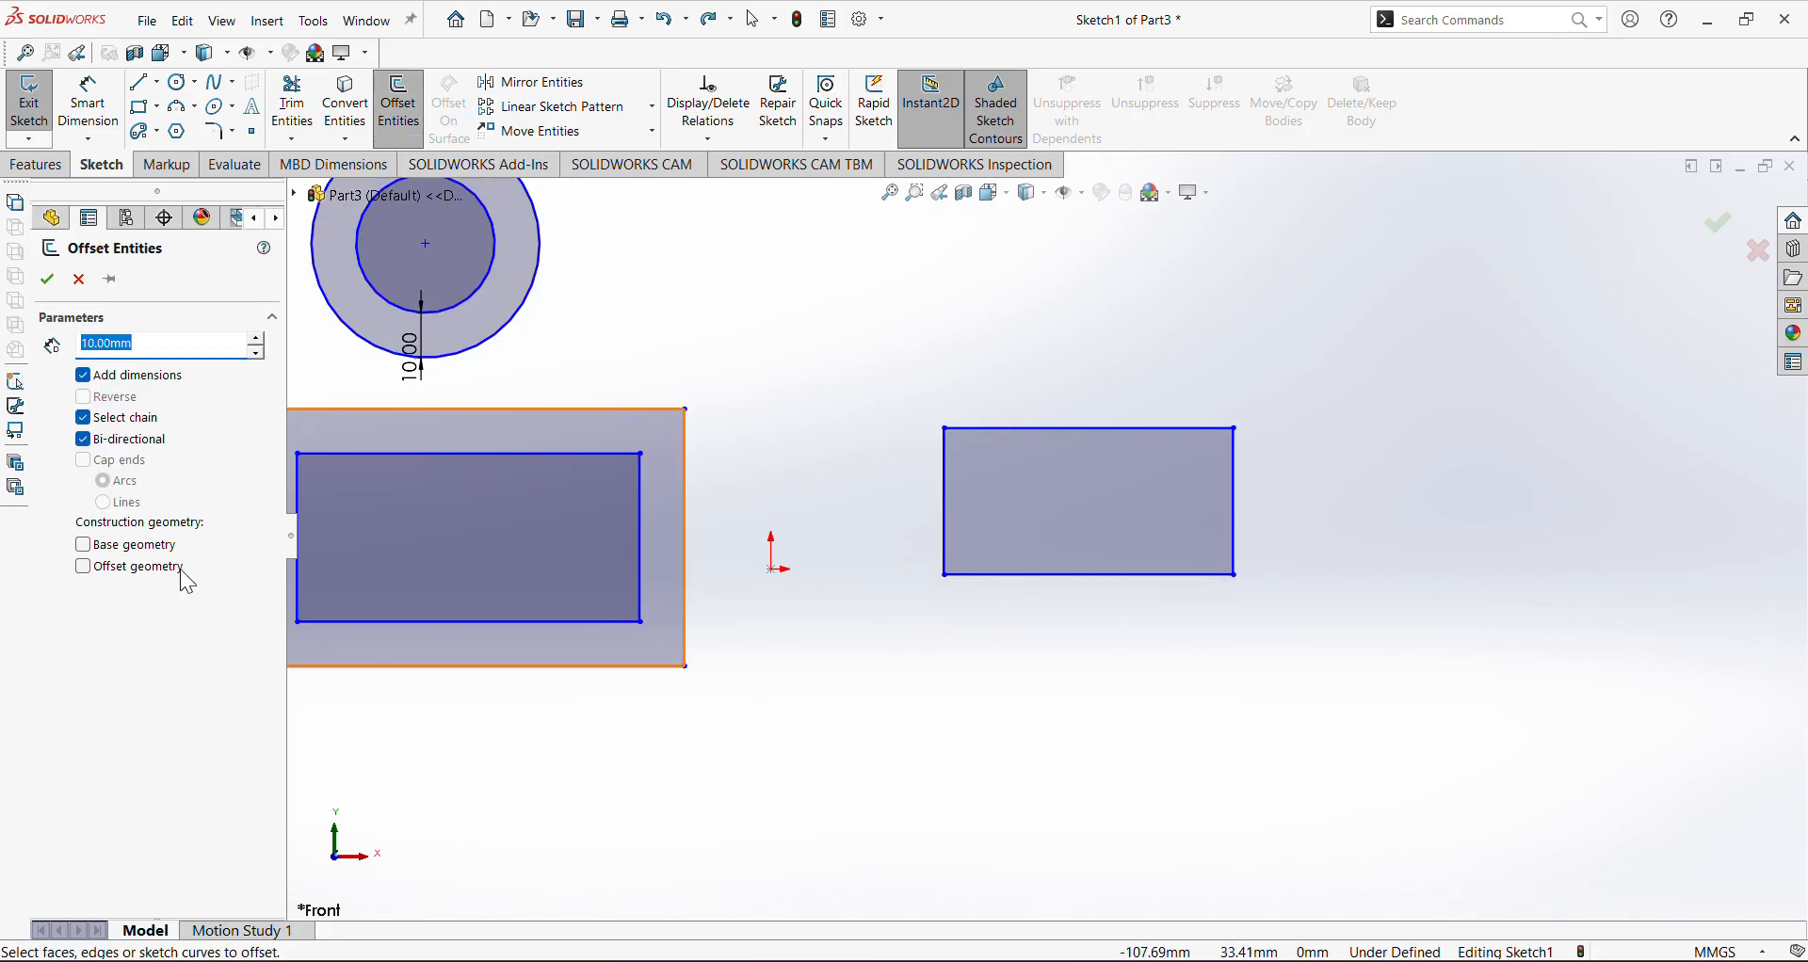
pyautogui.click(138, 551)
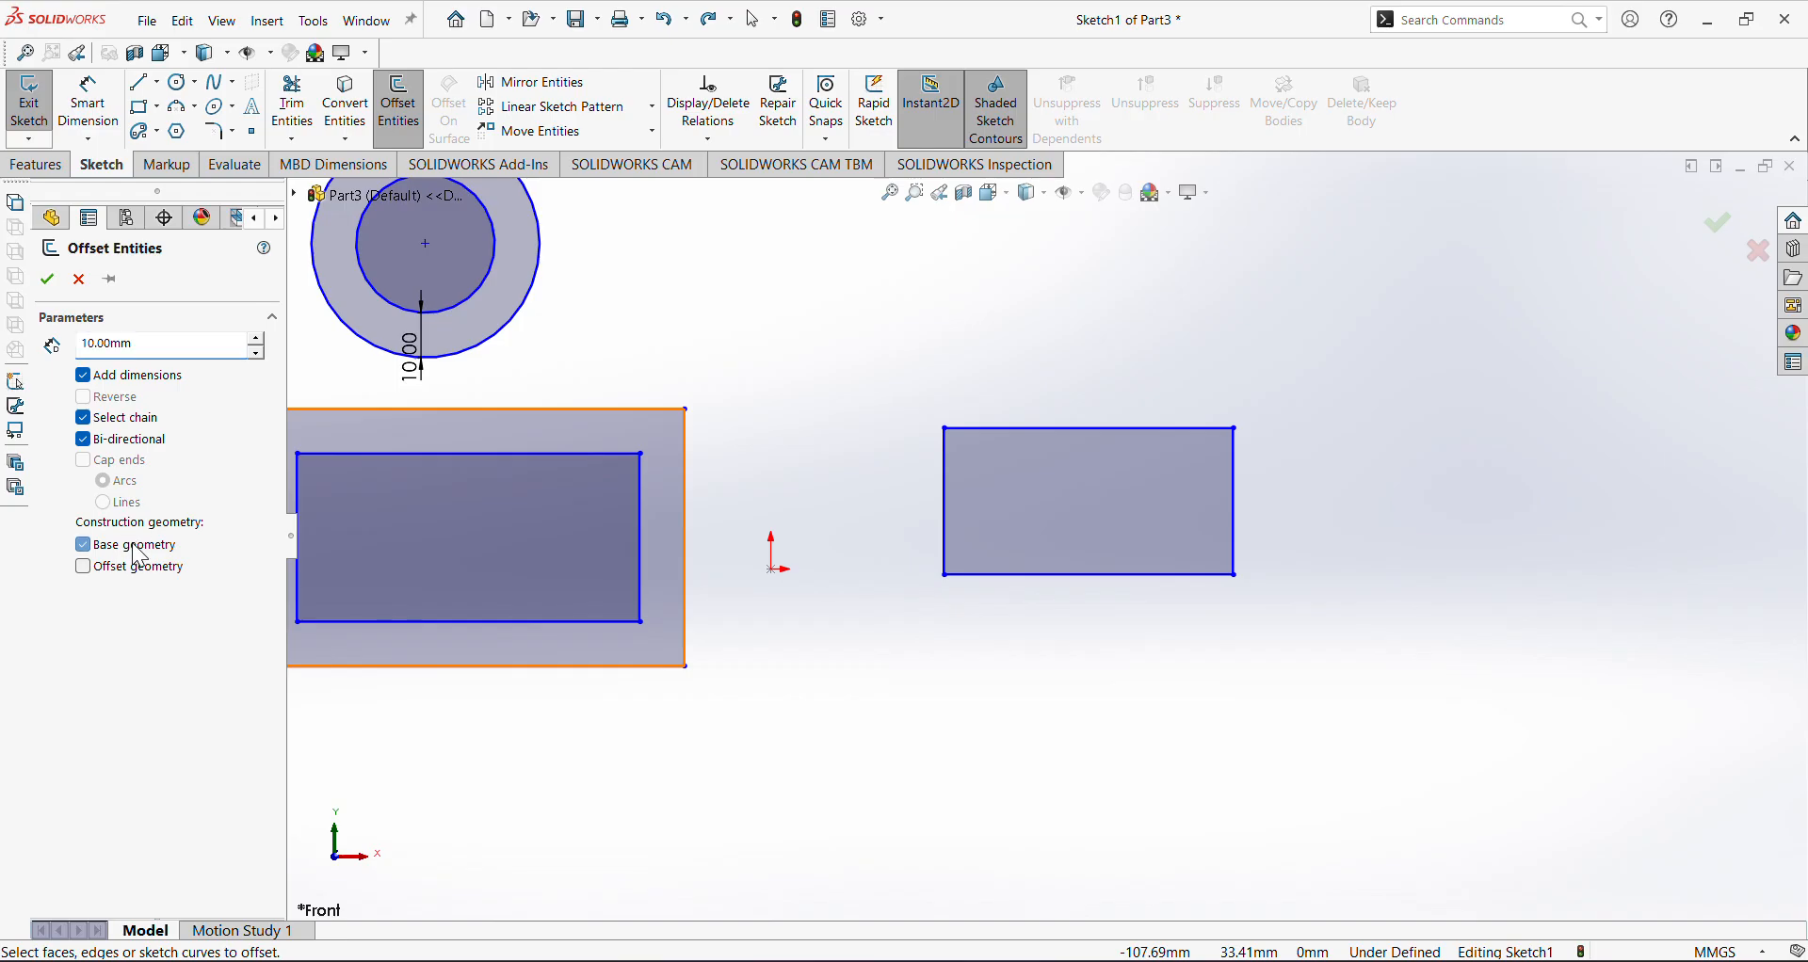
pyautogui.click(127, 444)
pyautogui.click(947, 524)
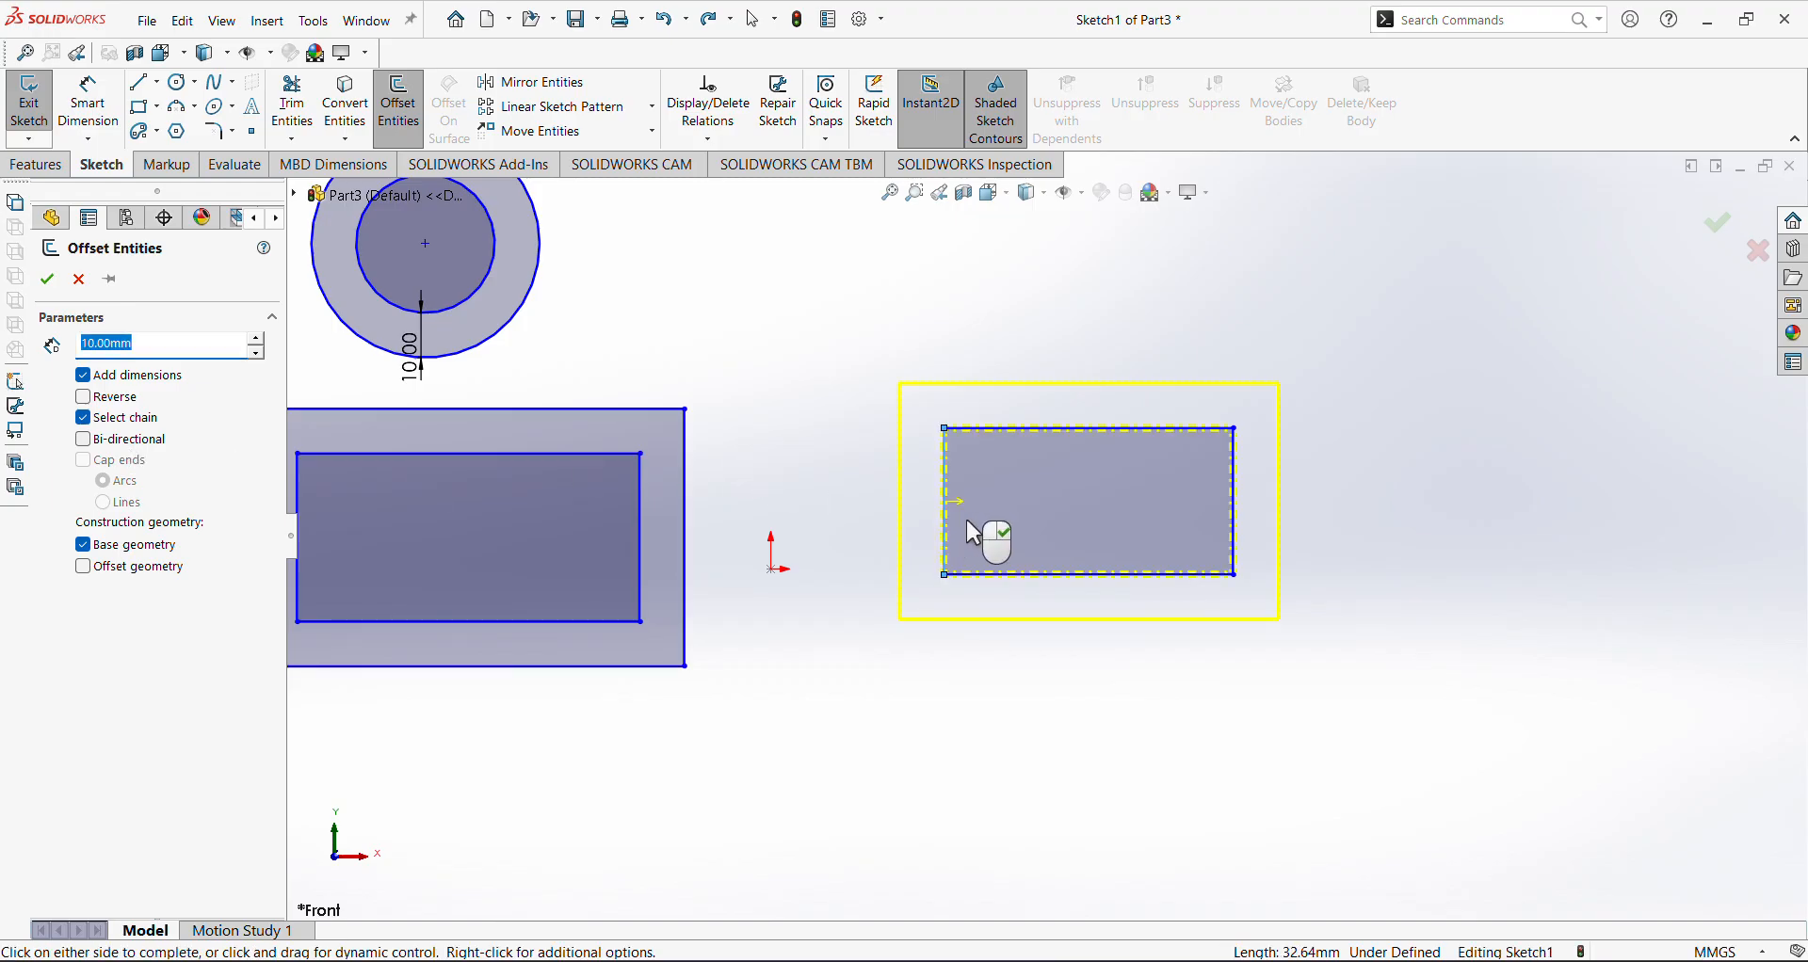
pyautogui.click(58, 284)
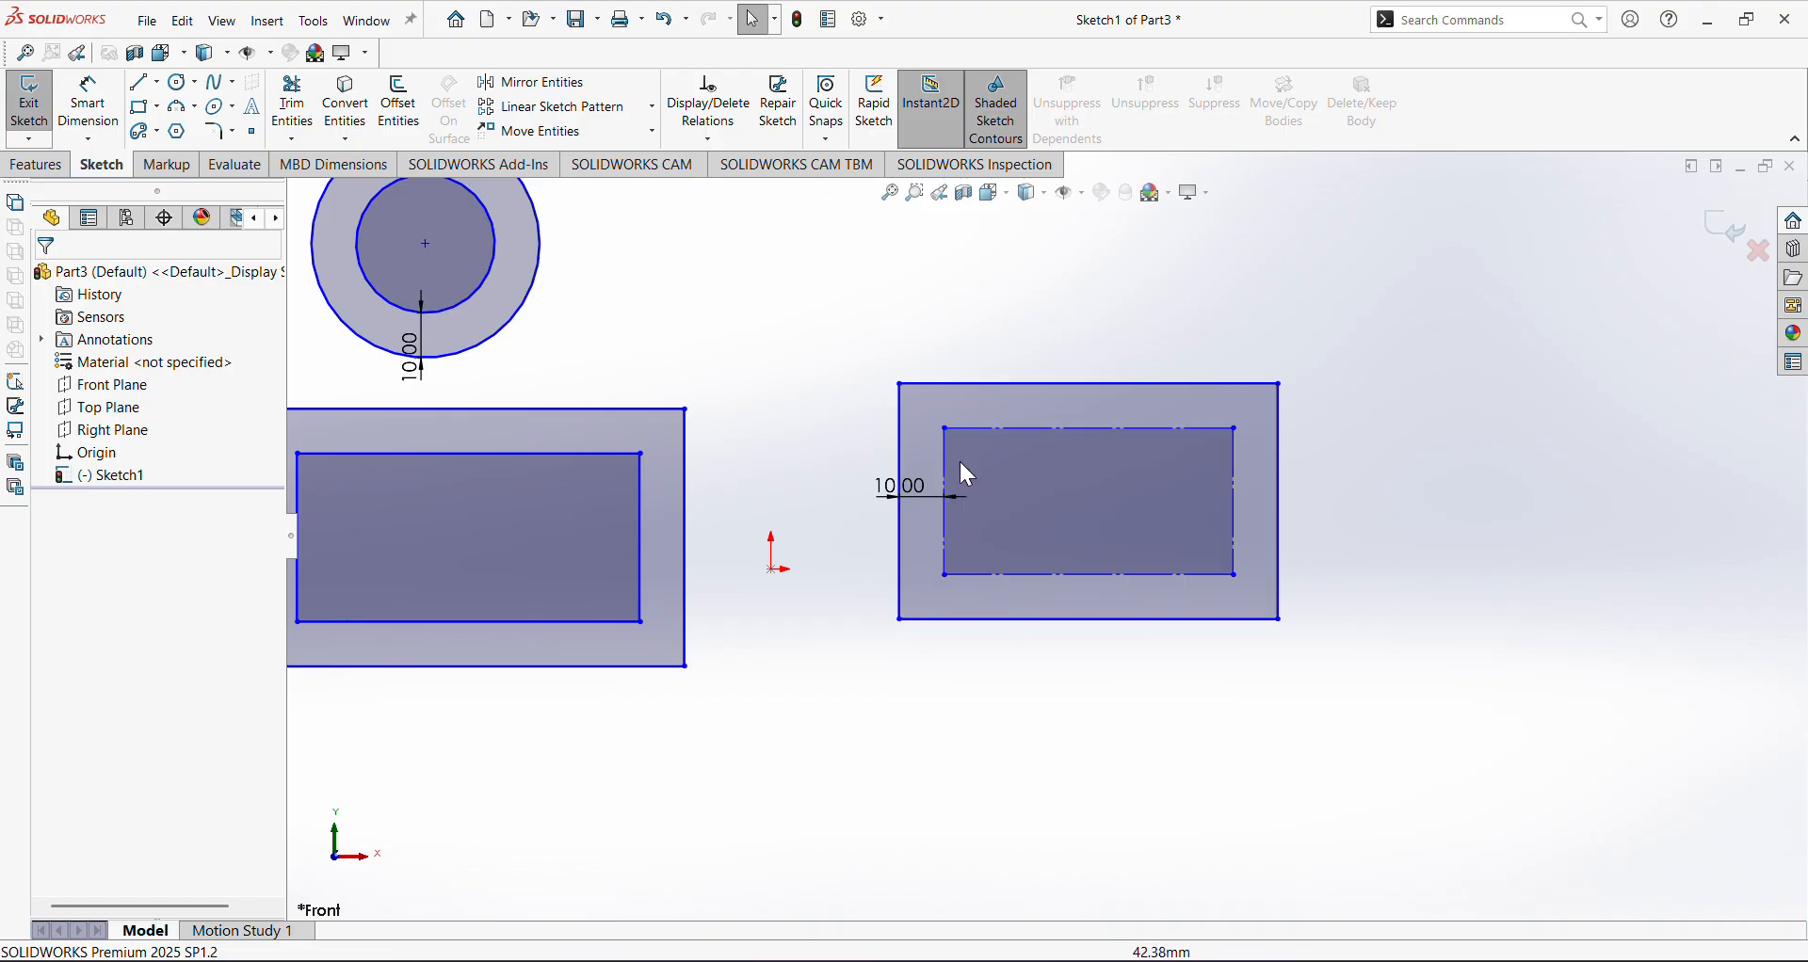
# Switch the offset's construction option from Base geometry to Offset geometry, cancel the command, and undo the small rectangle's outward offset
pyautogui.click(400, 108)
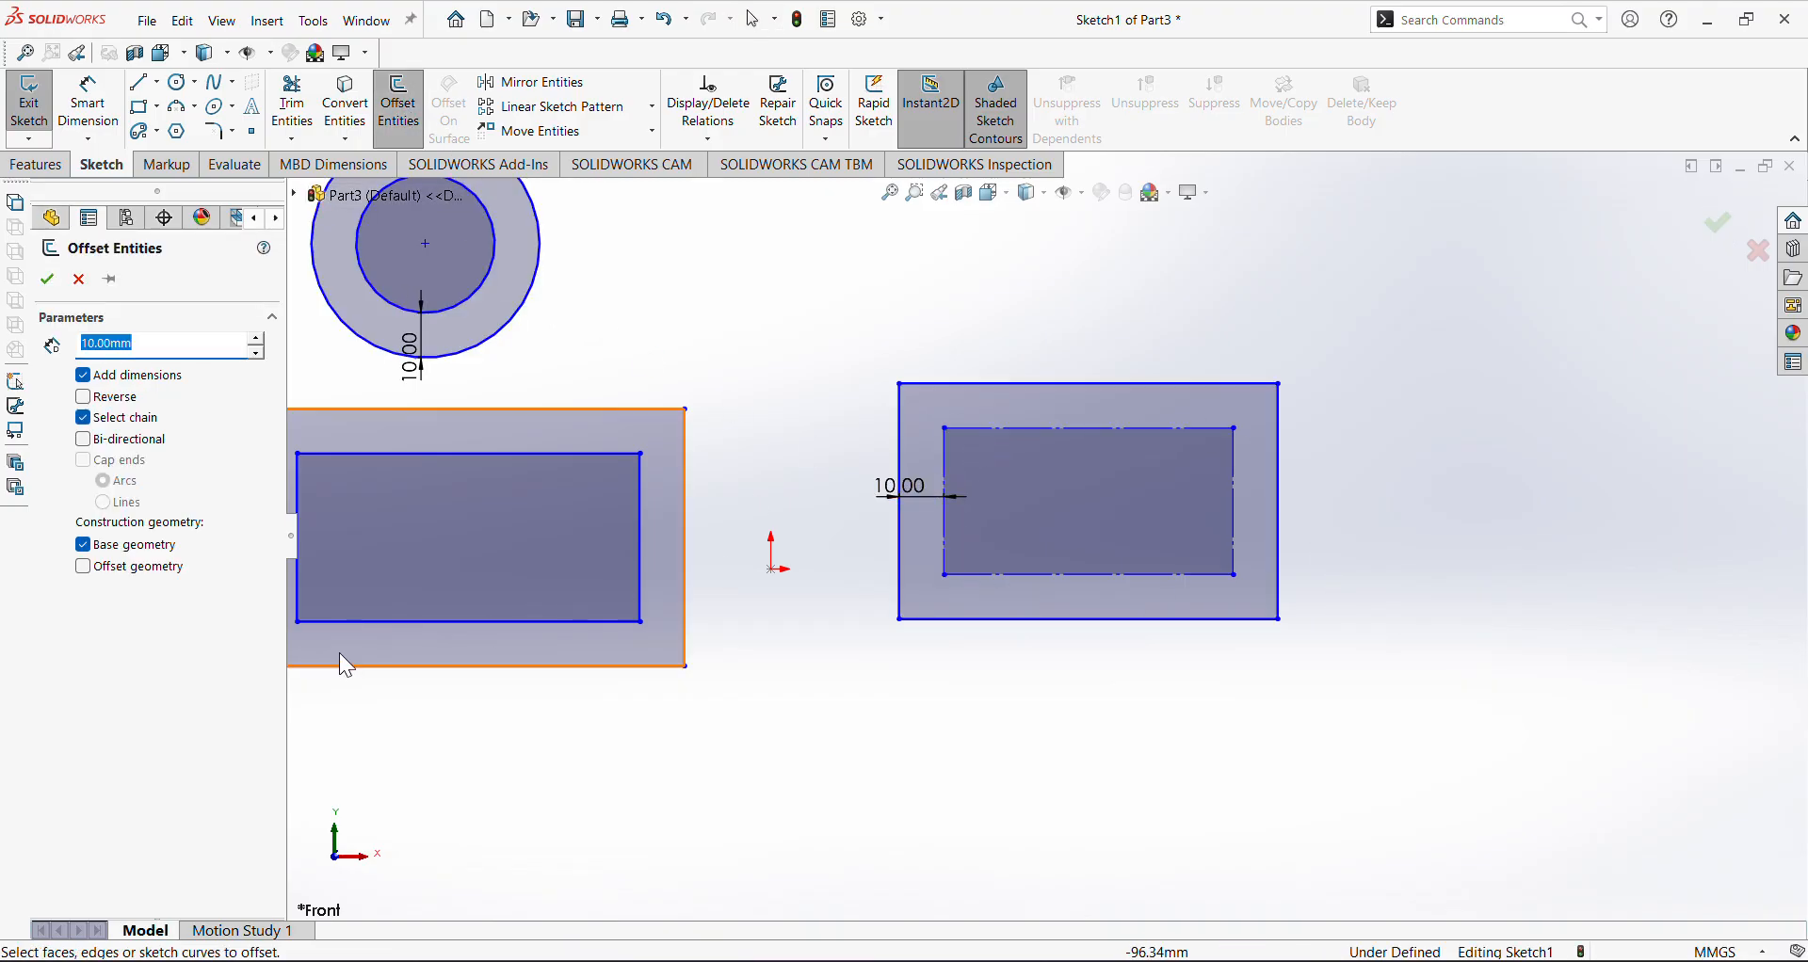
pyautogui.click(104, 553)
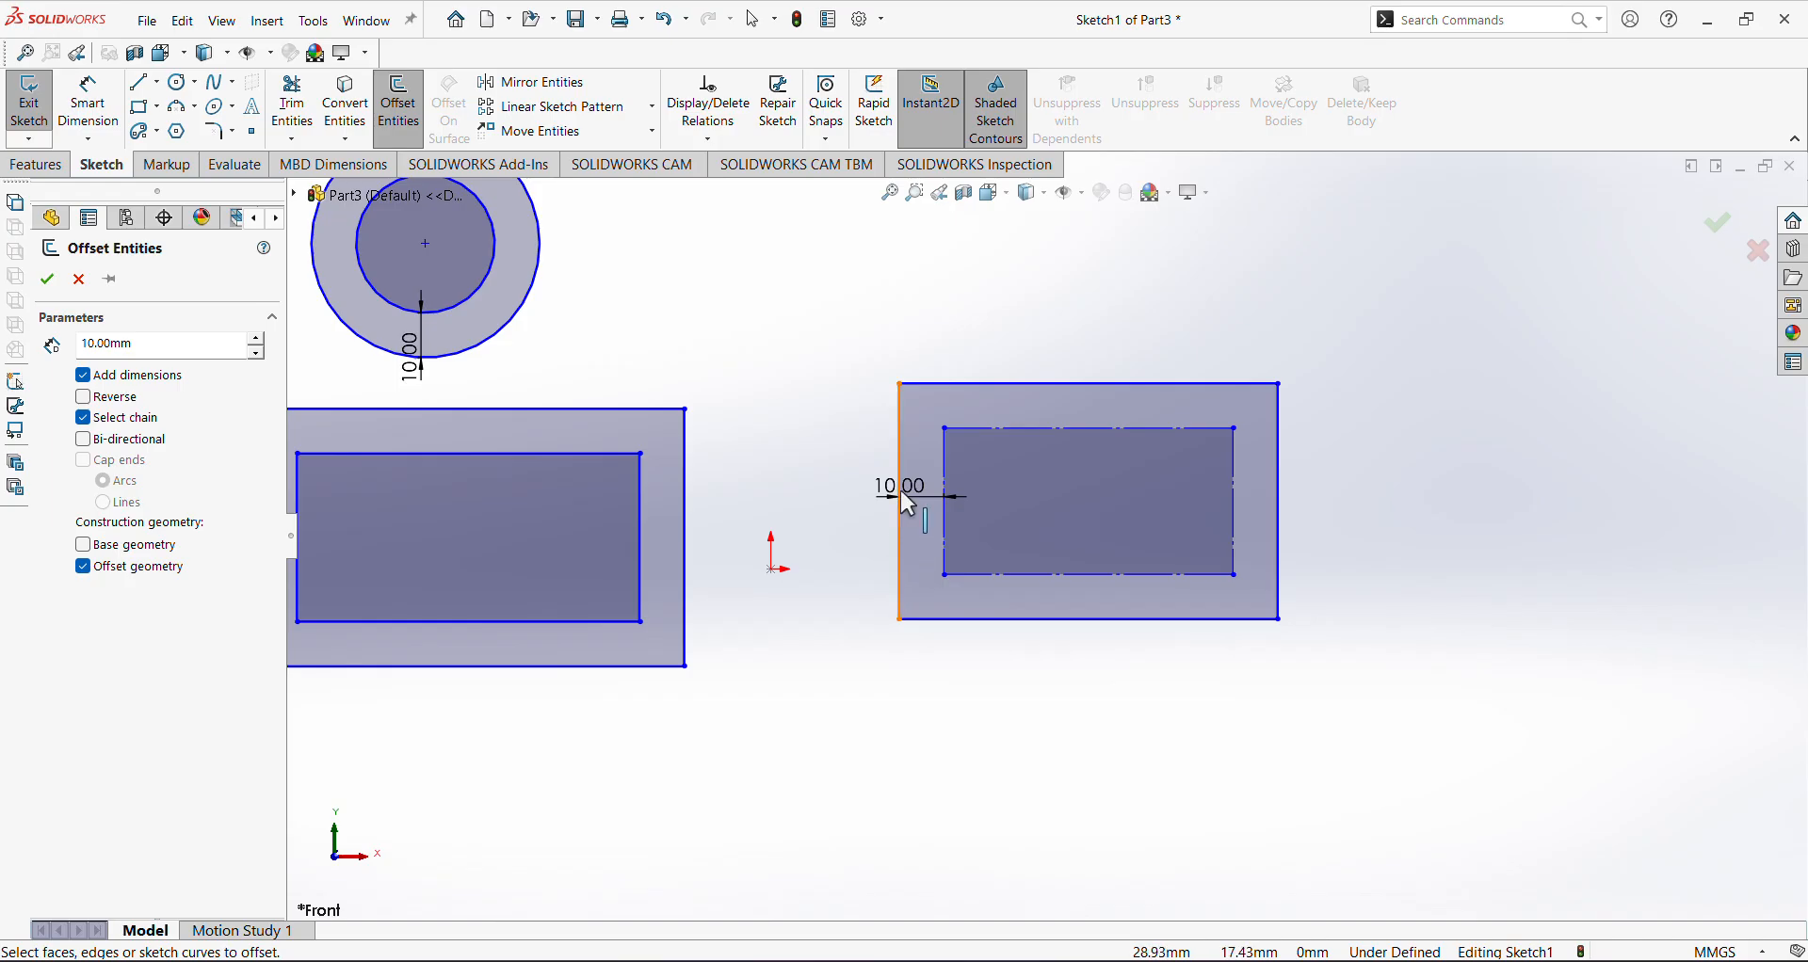
pyautogui.click(81, 281)
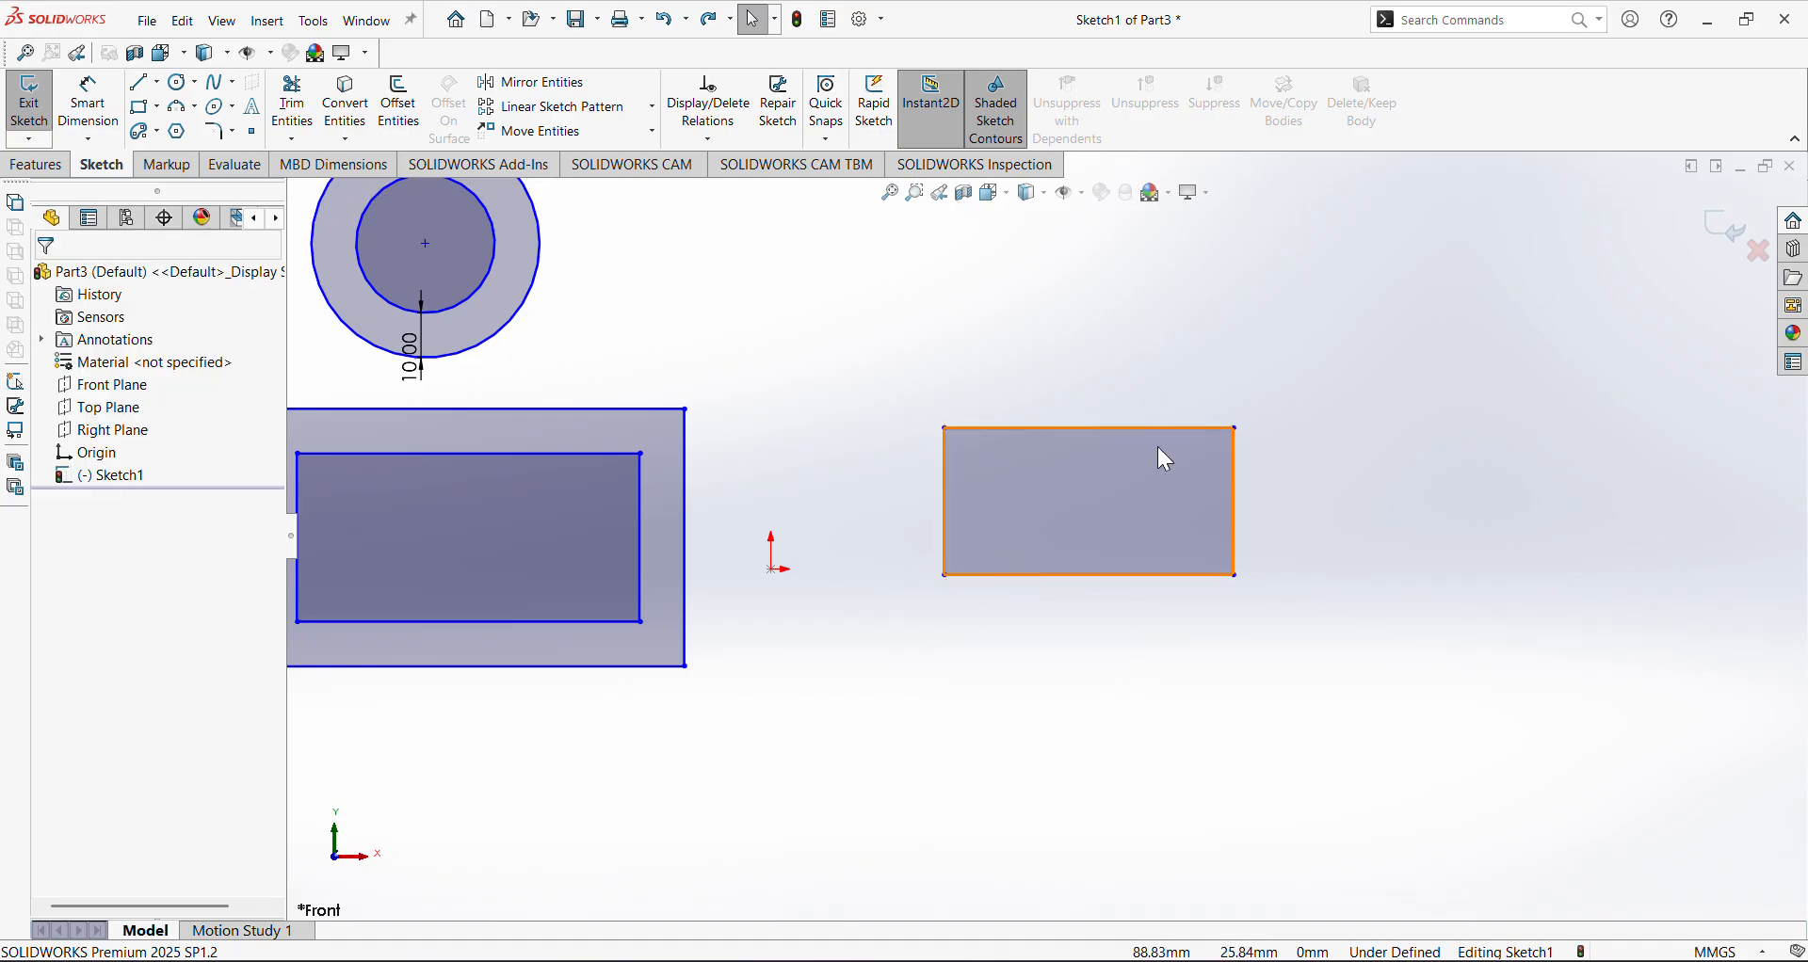
# Offset the small rectangle 10 mm outward with Add dimensions and Select chain on and only Offset geometry as construction geometry
pyautogui.click(399, 108)
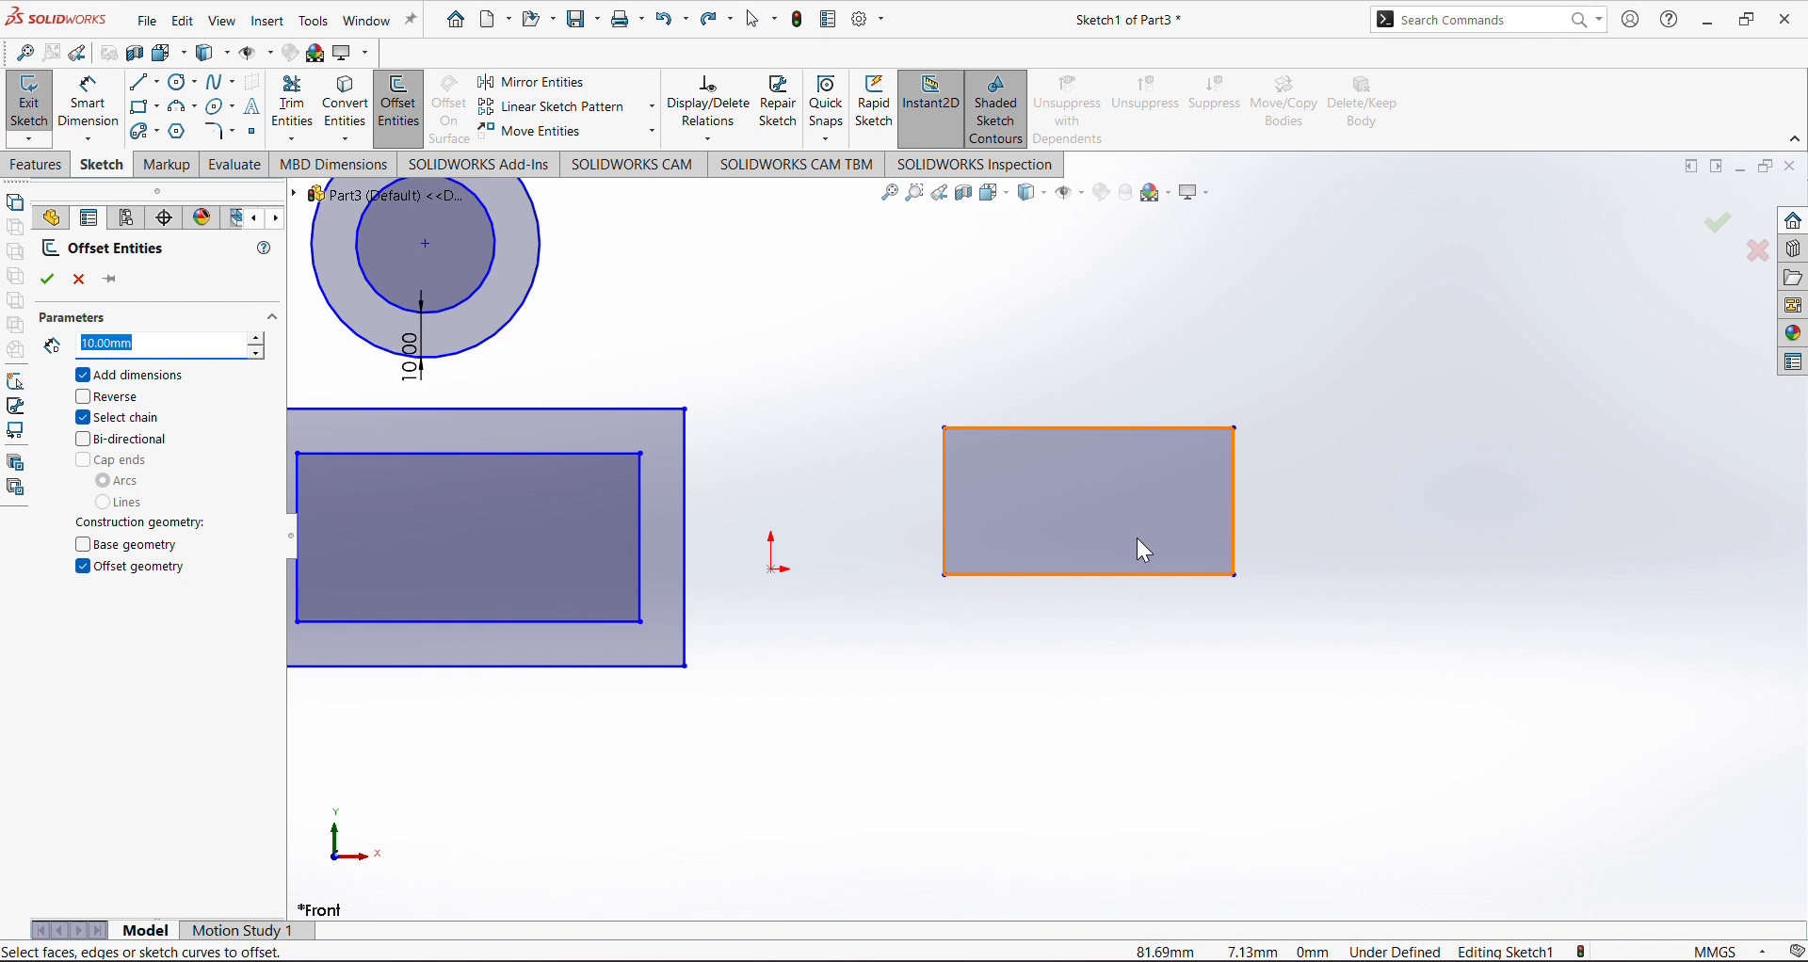
pyautogui.click(106, 569)
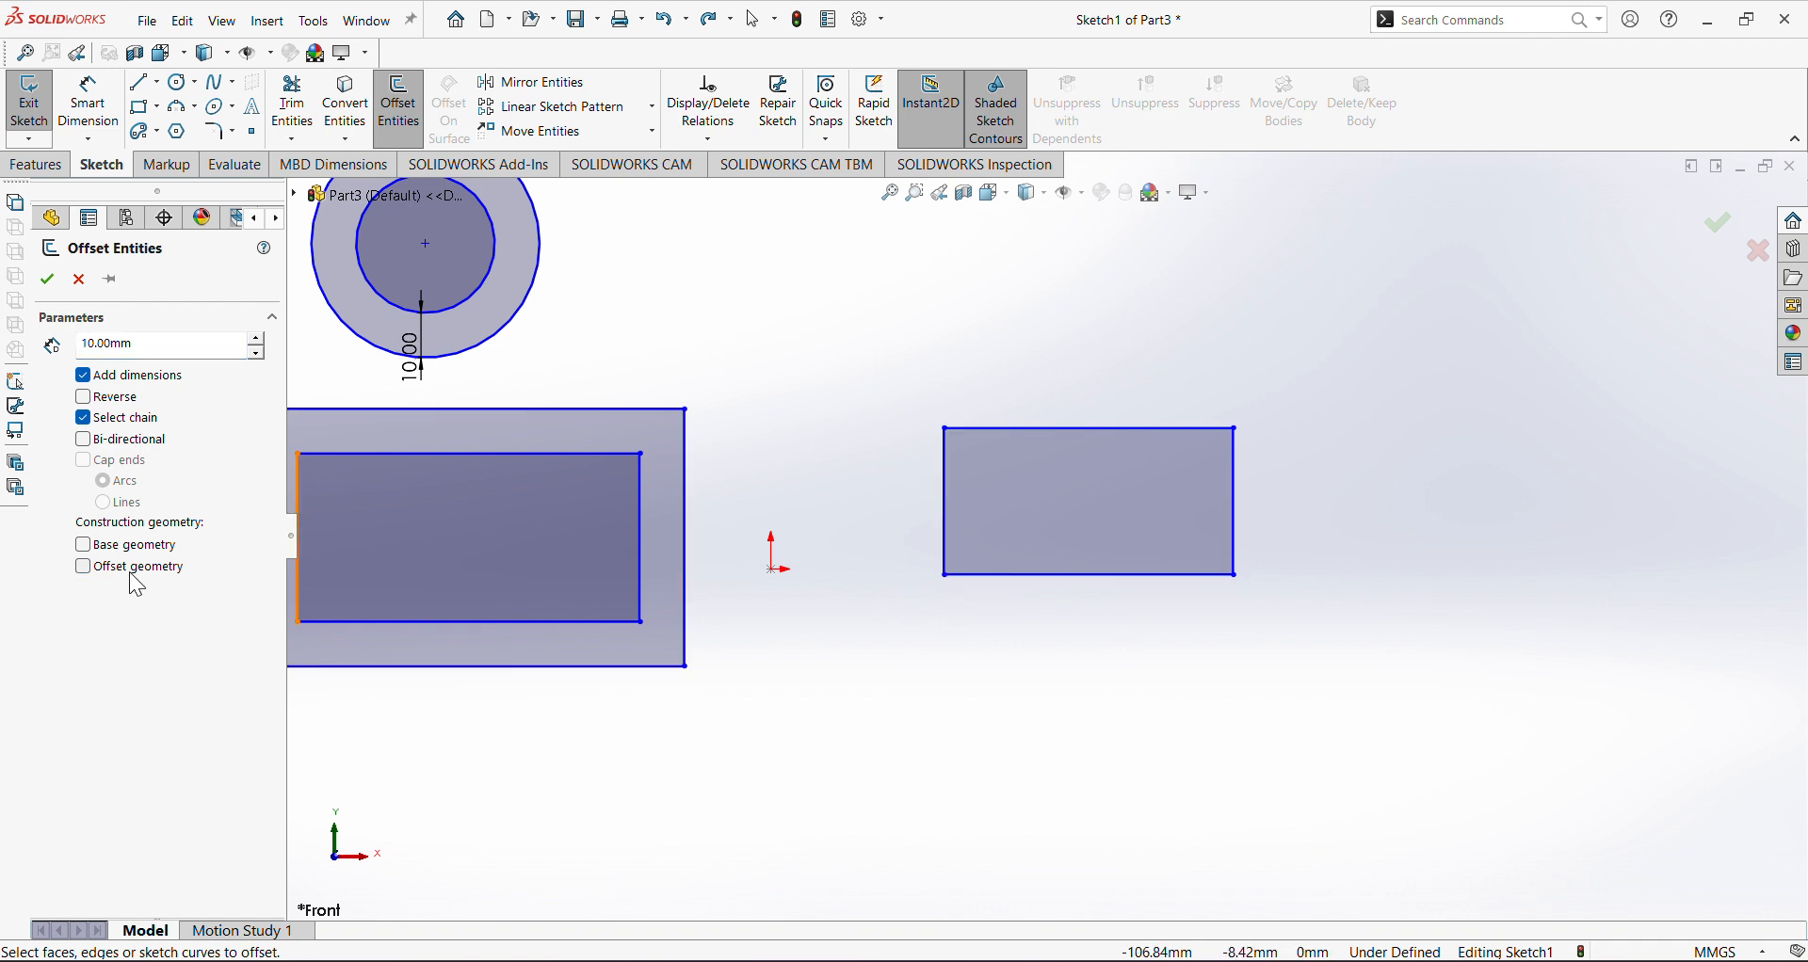
pyautogui.click(949, 508)
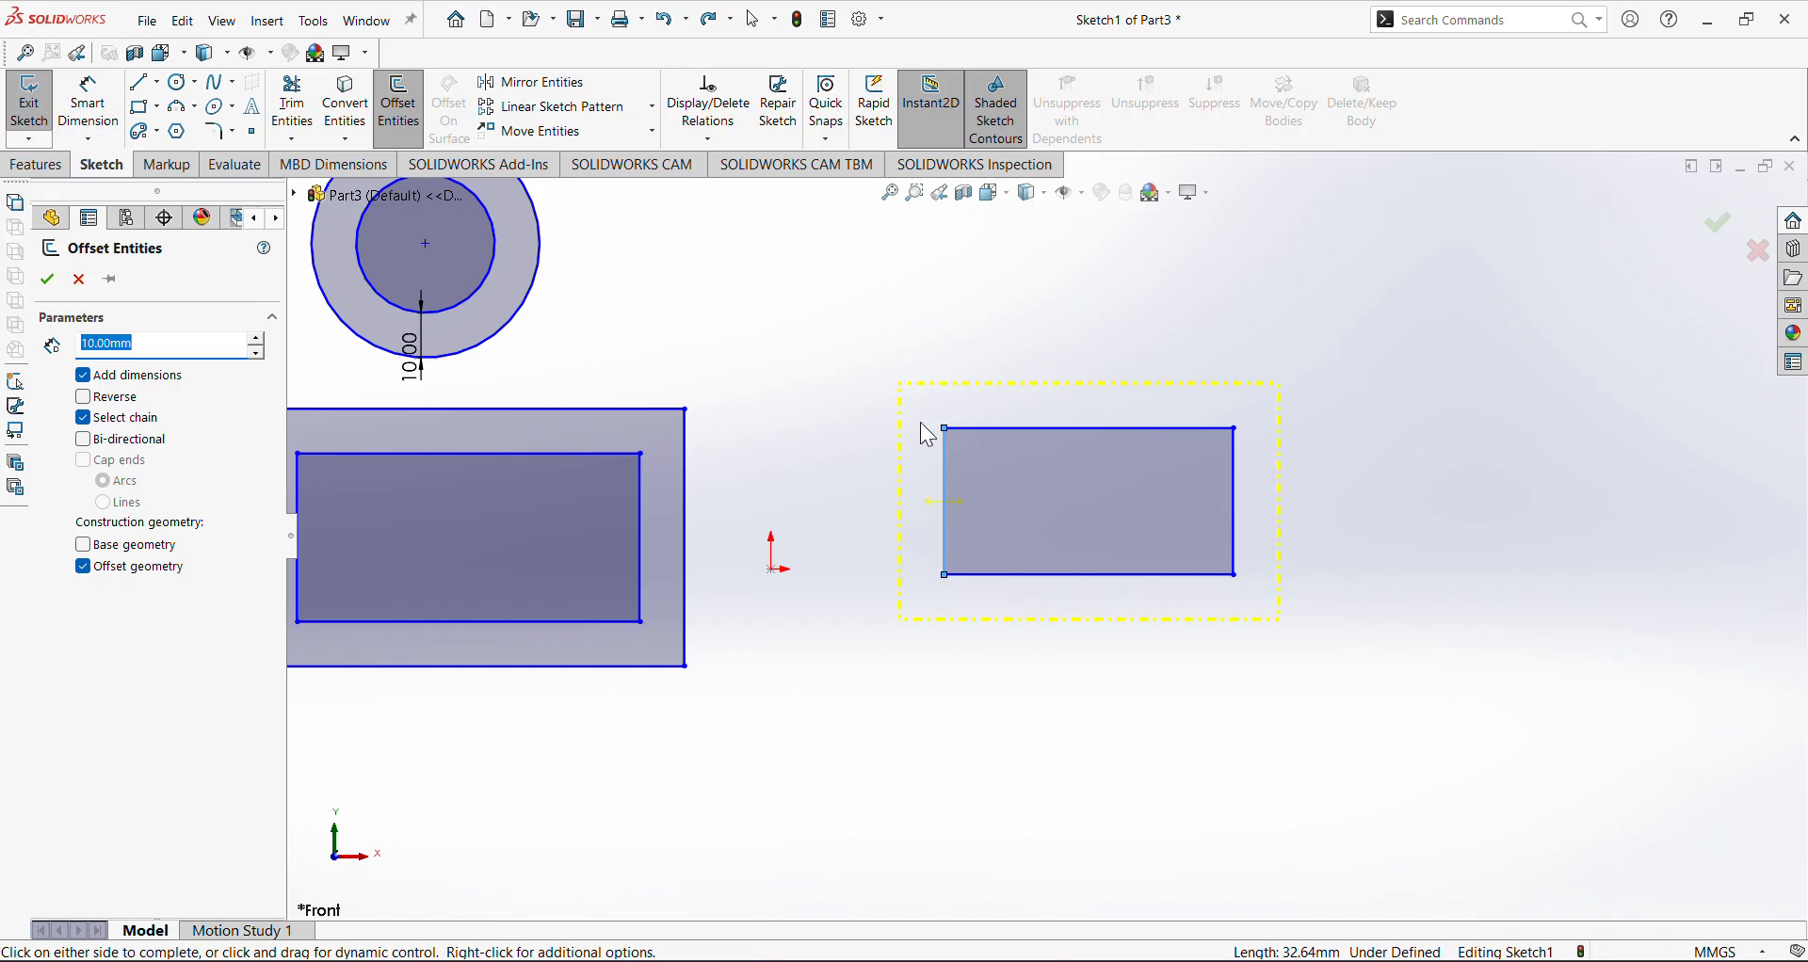
pyautogui.click(47, 279)
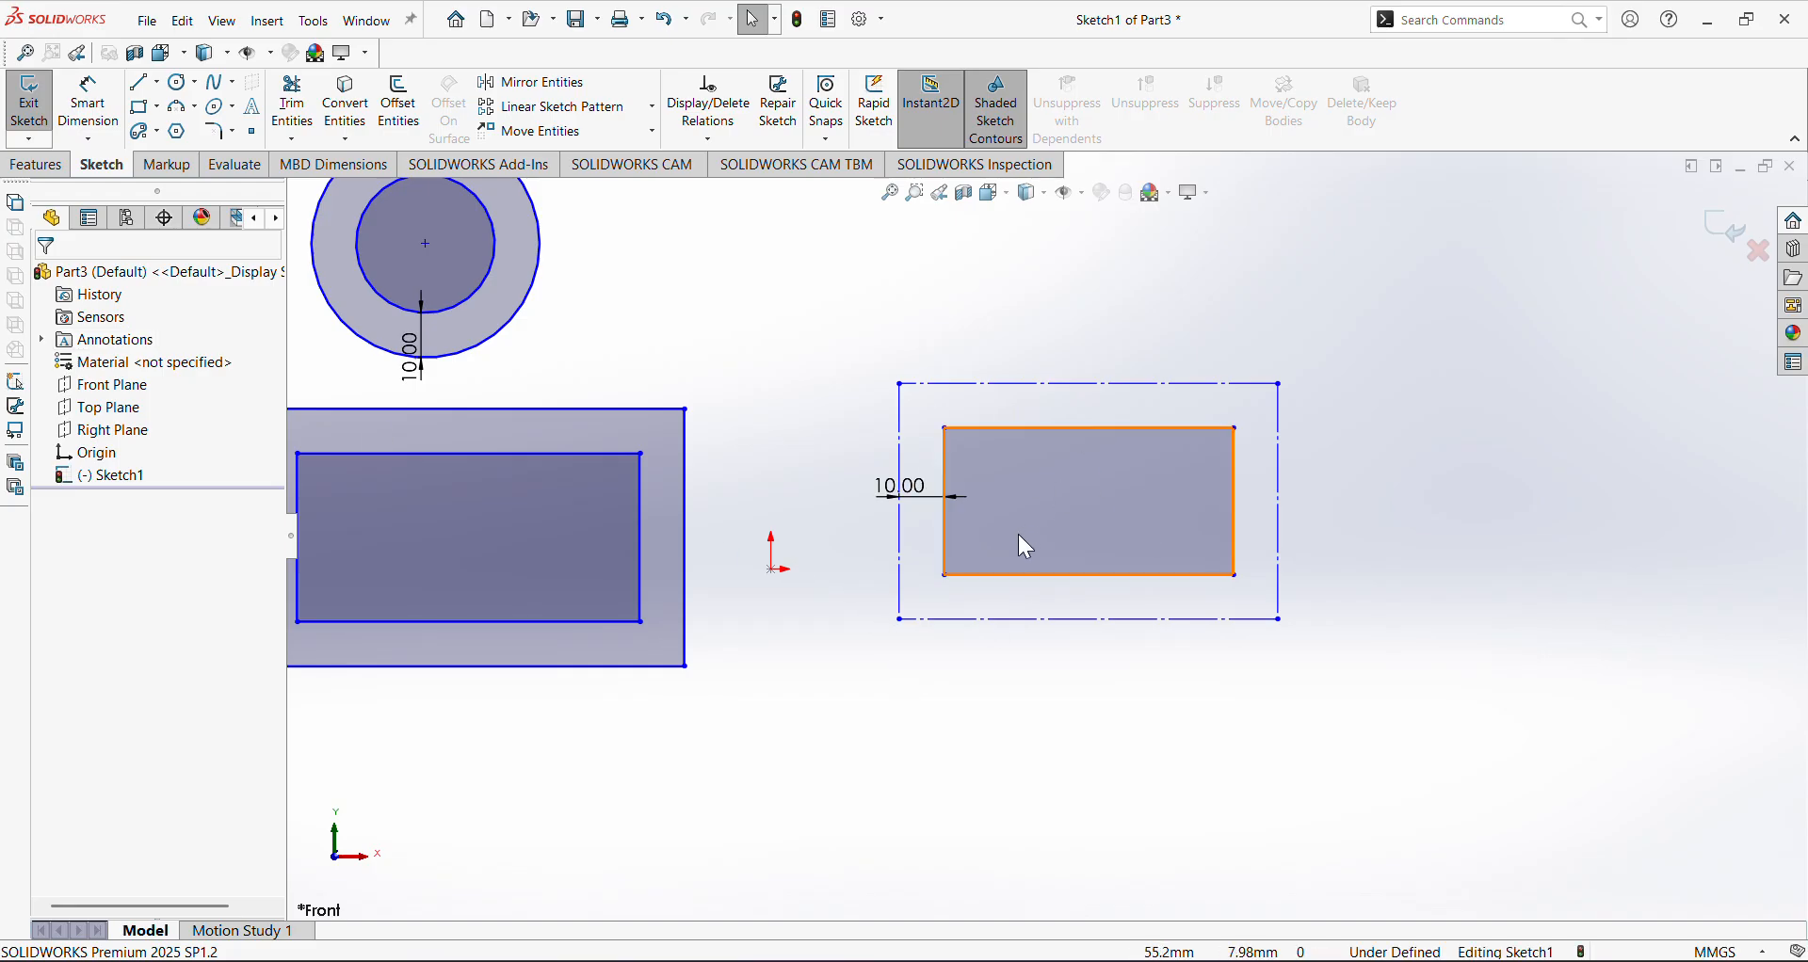
pyautogui.click(402, 113)
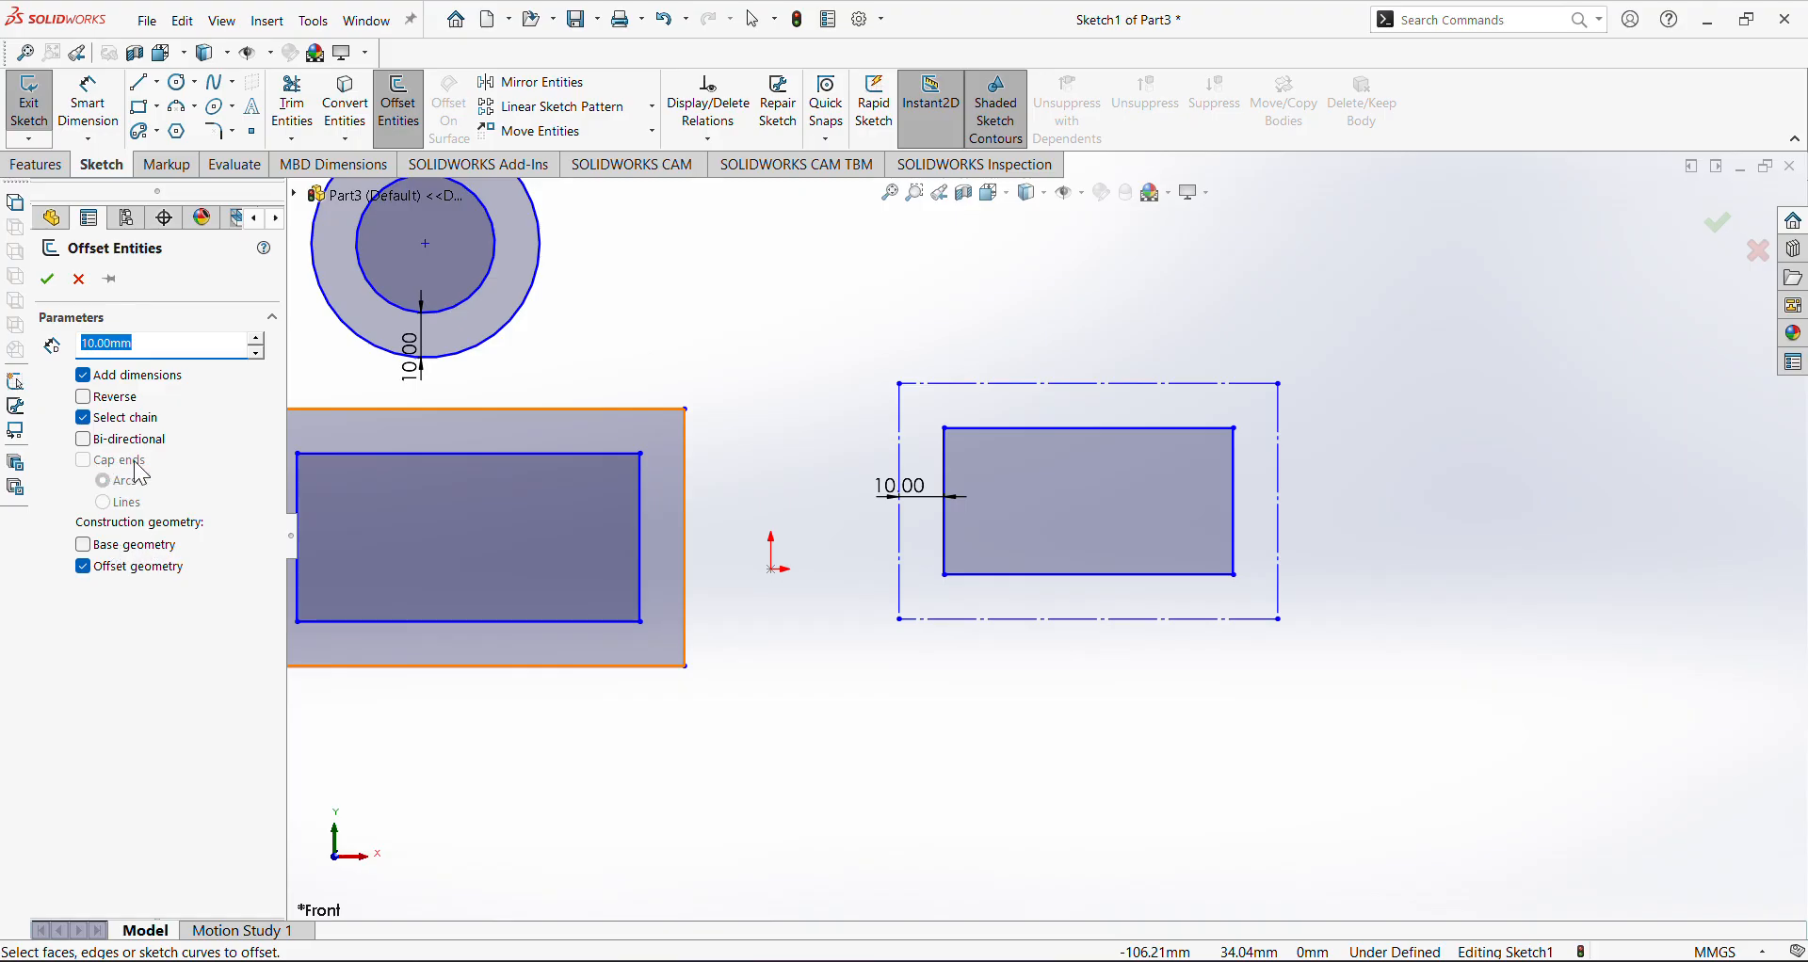
pyautogui.scroll(3, 906, 567)
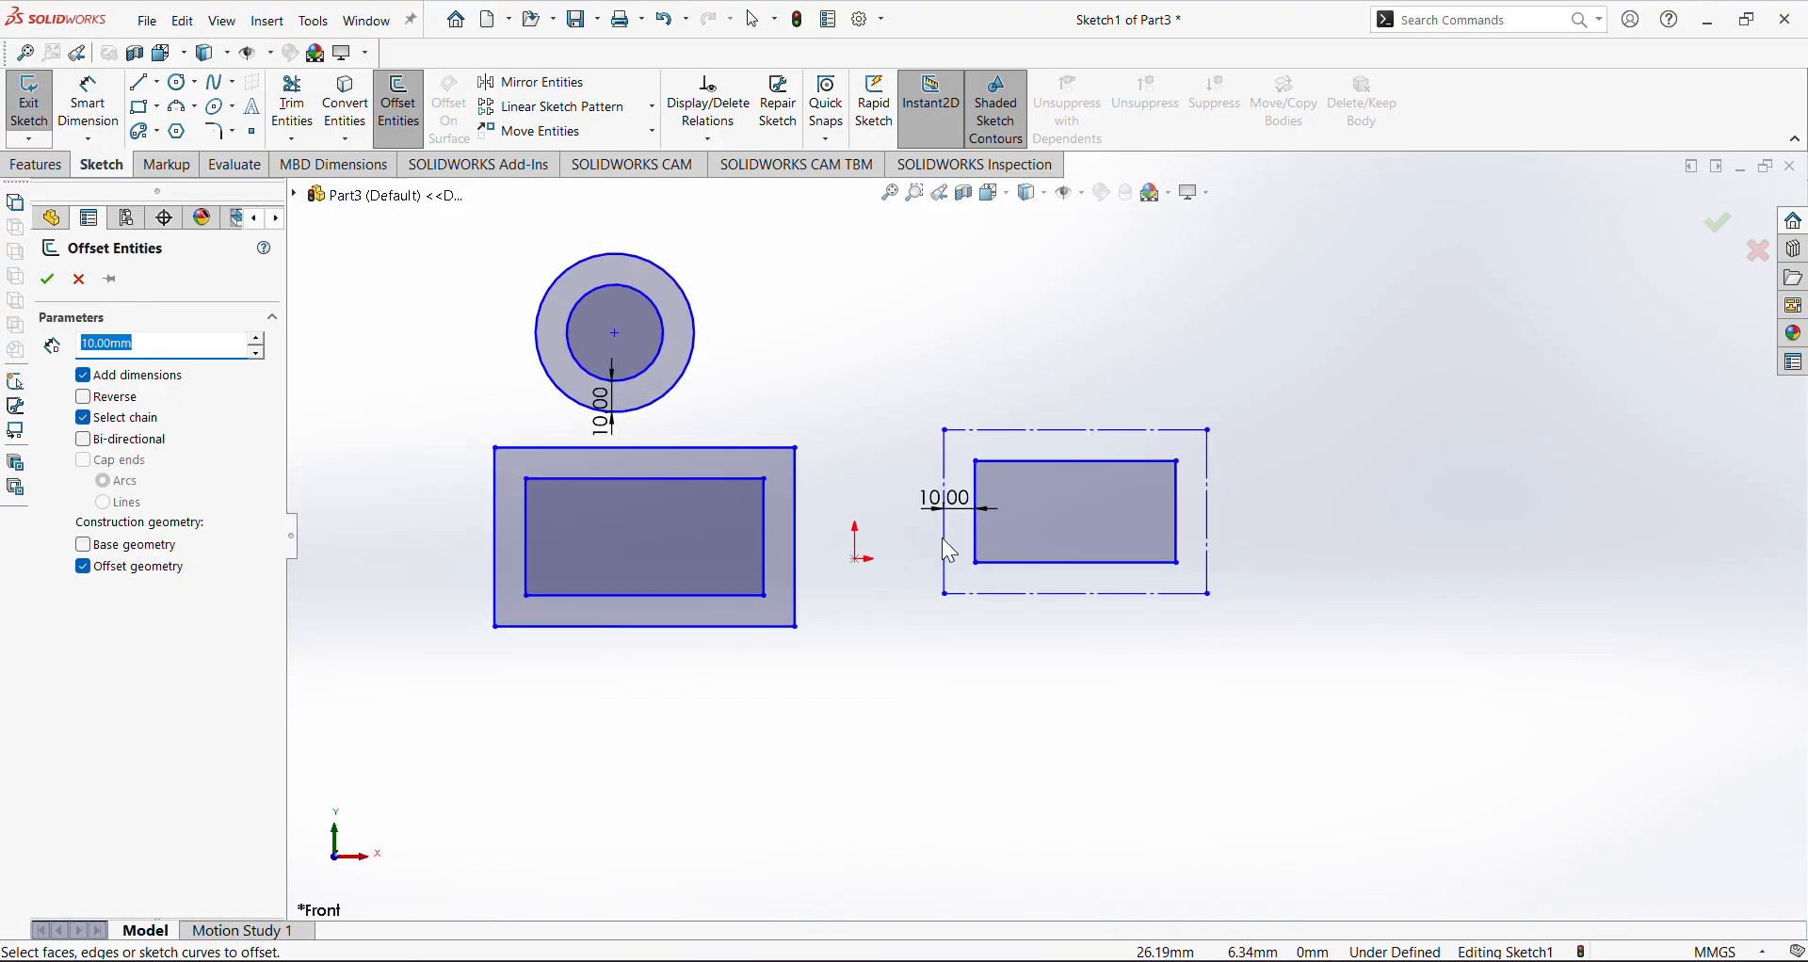
pyautogui.scroll(-2, 1076, 505)
pyautogui.scroll(2, 1077, 505)
pyautogui.click(1720, 223)
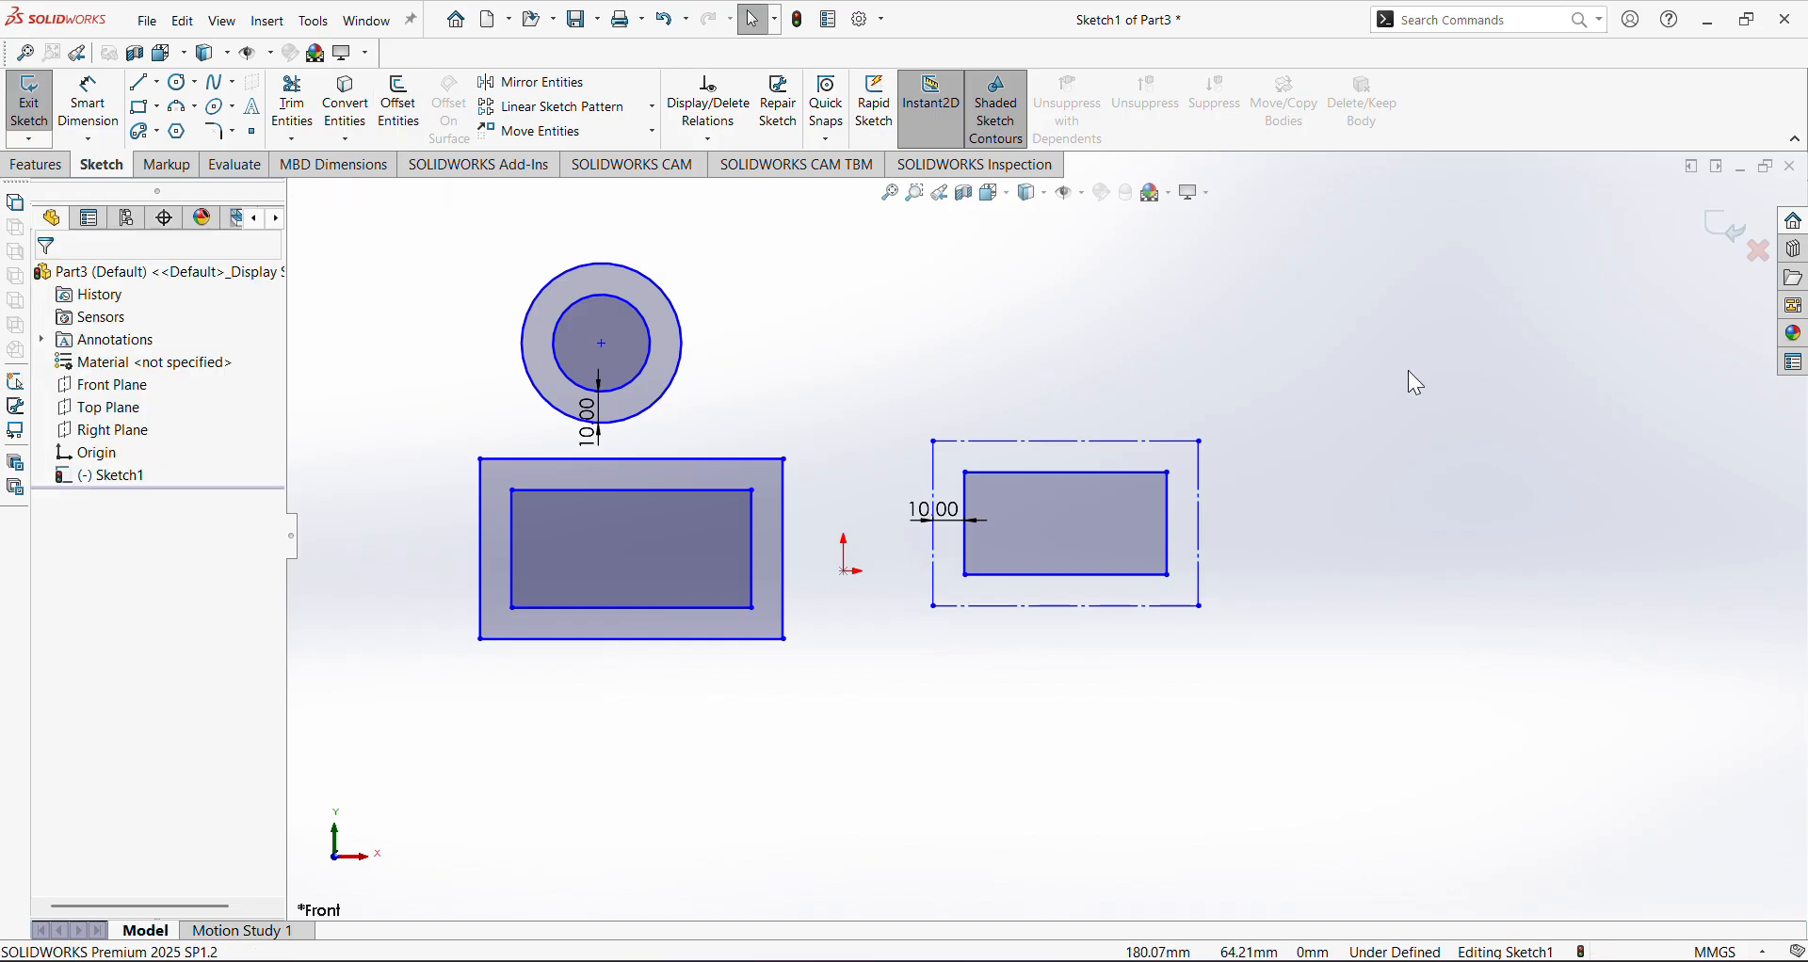
# Sketch an open three-point arc with a radius of about 44.85 mm above and beyond the small rectangle's outer side
pyautogui.scroll(-3, 1413, 369)
pyautogui.click(181, 107)
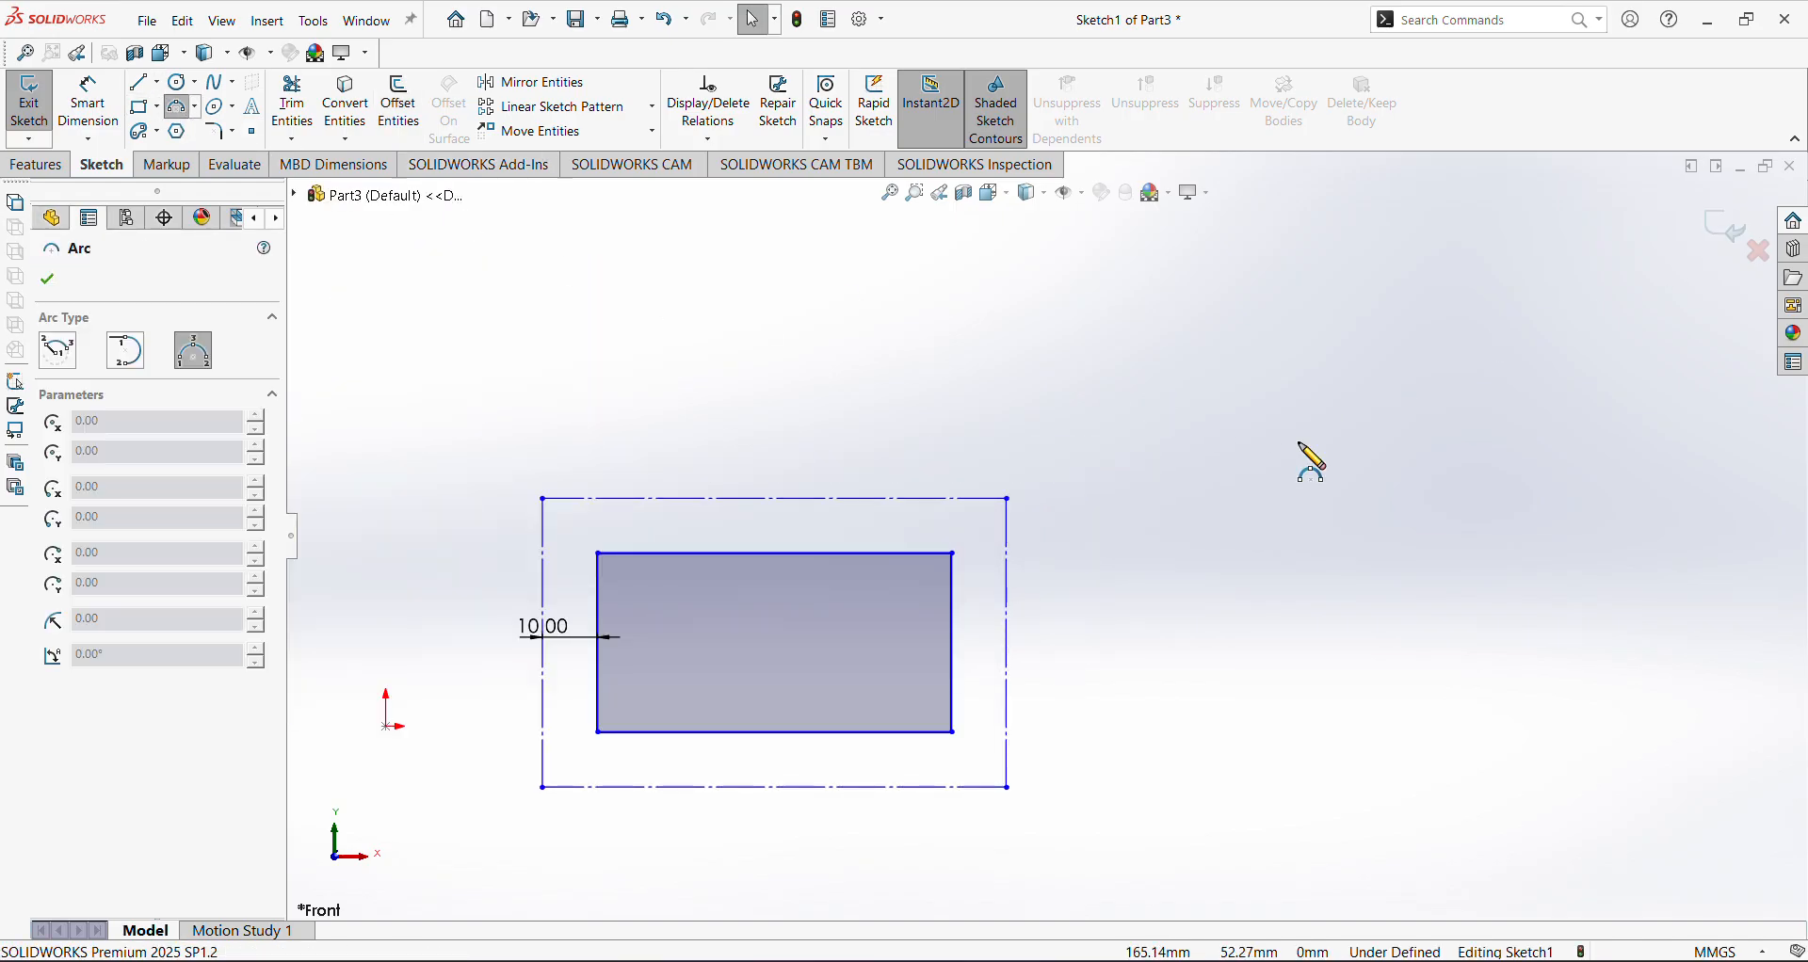
pyautogui.click(1154, 429)
pyautogui.click(1627, 444)
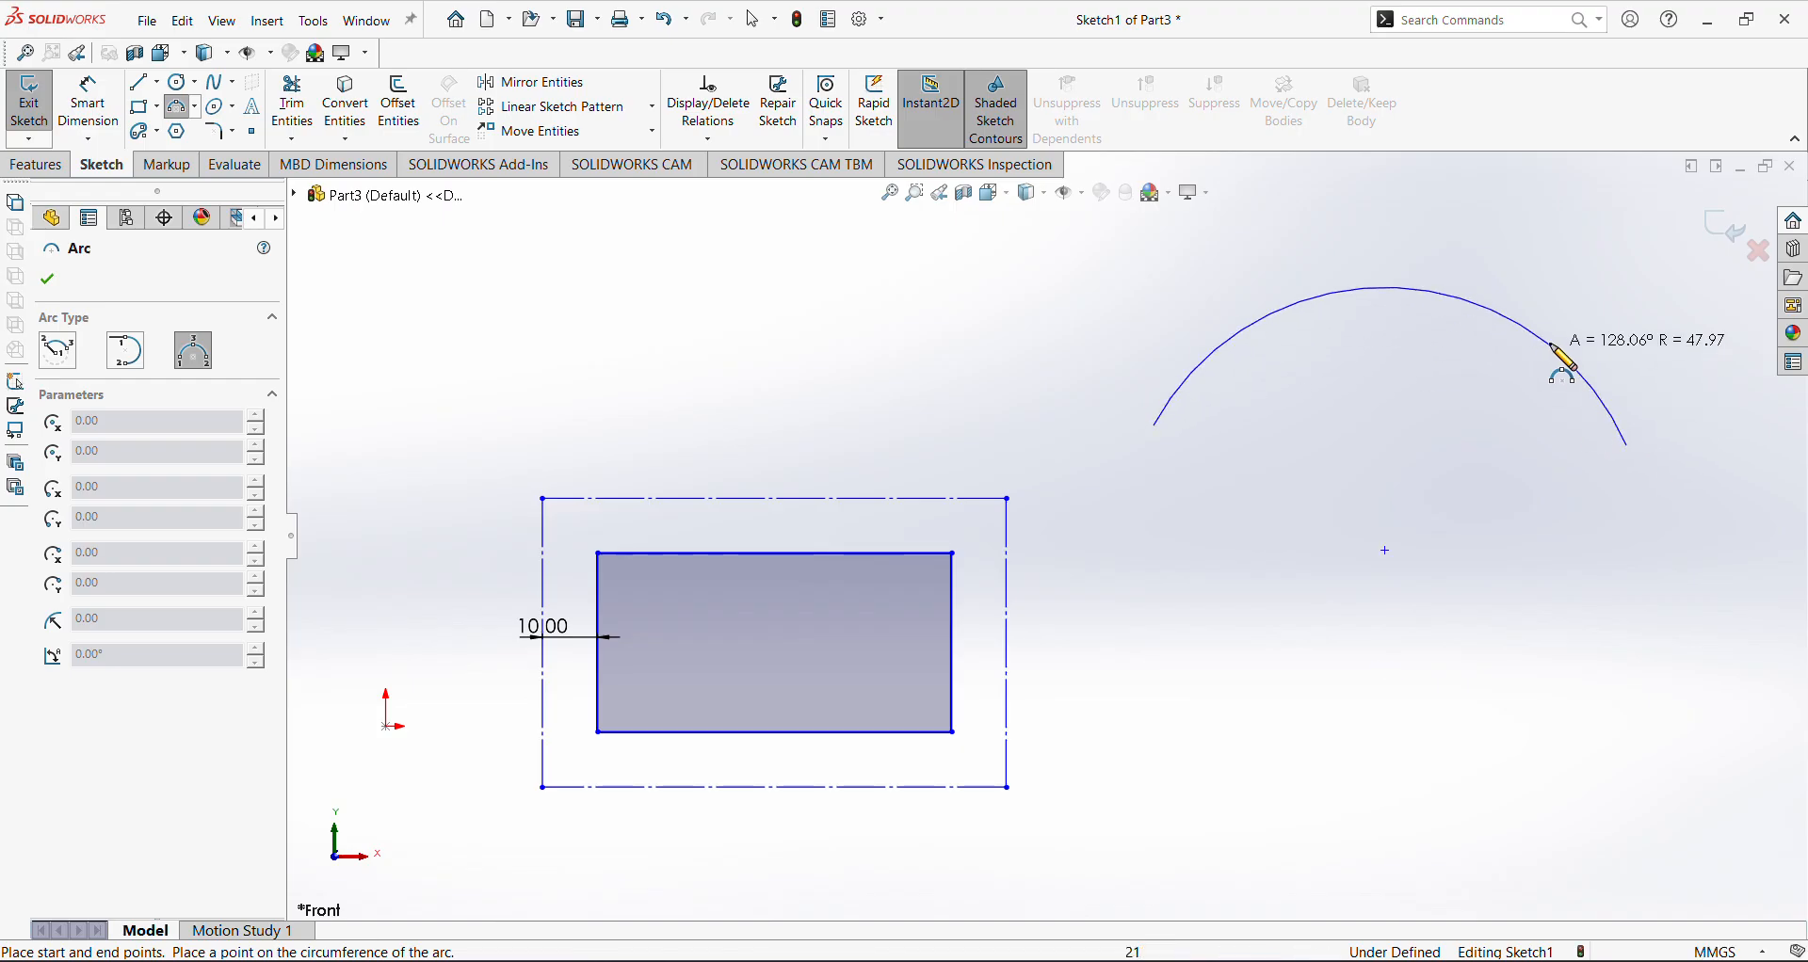
pyautogui.click(1546, 324)
pyautogui.rightClick(1547, 324)
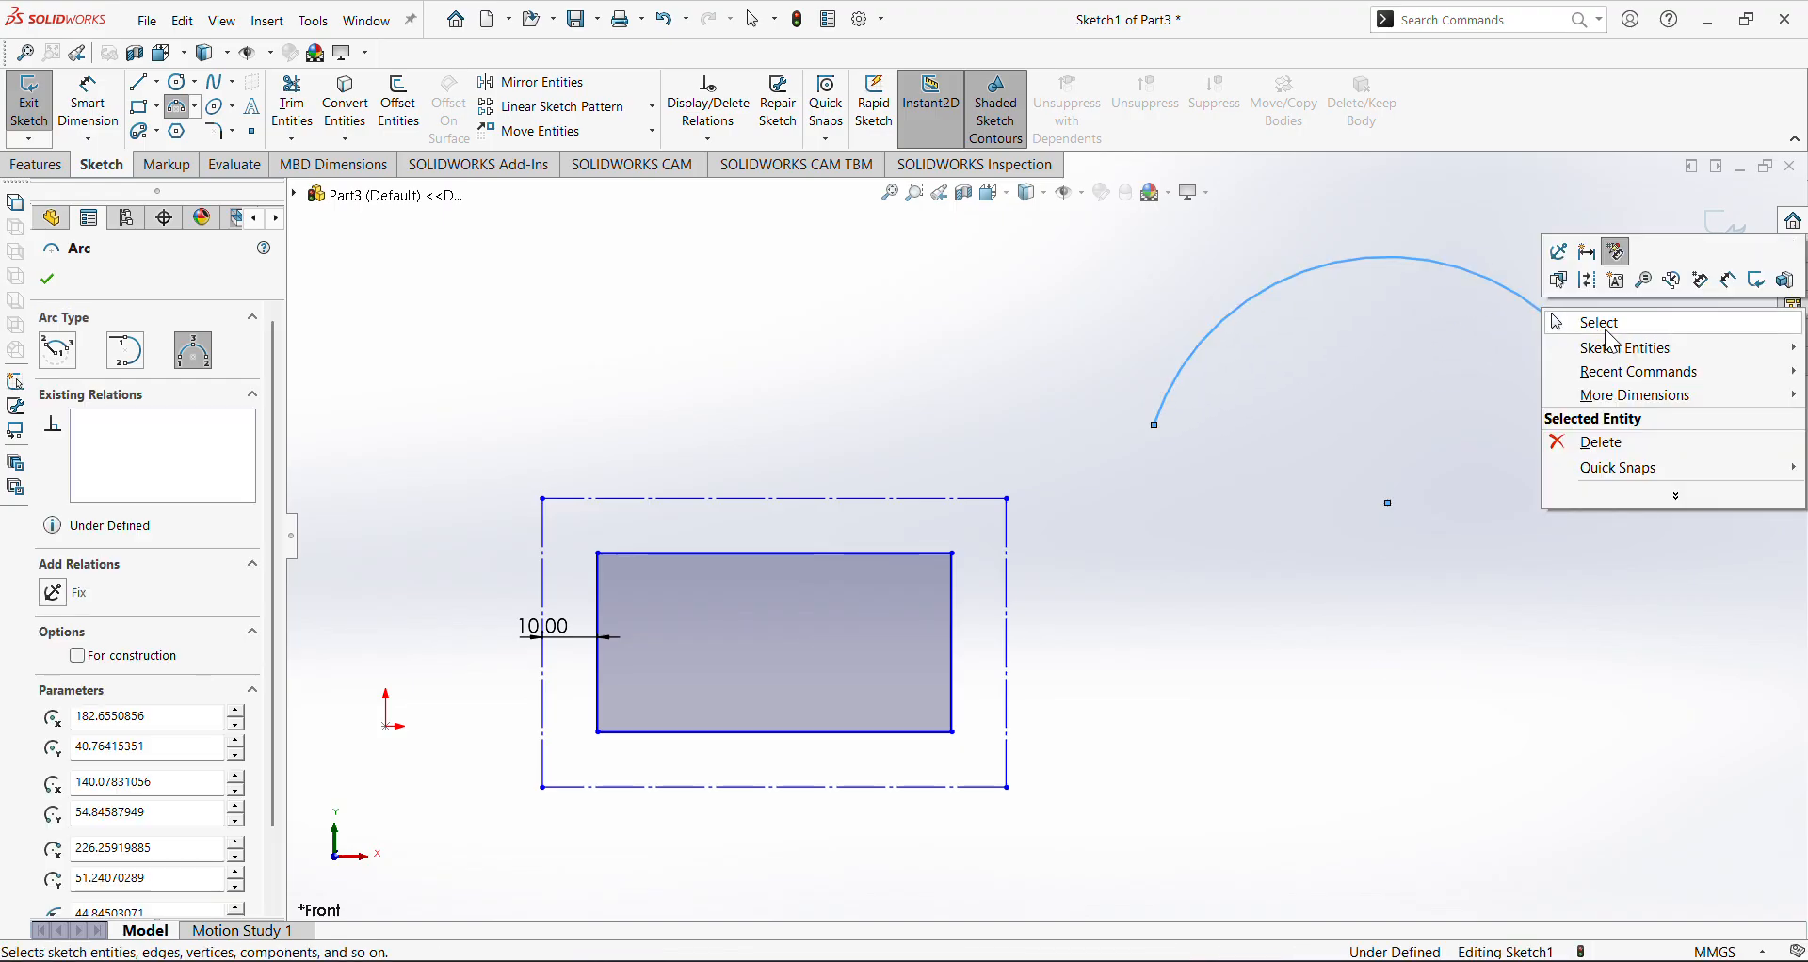
pyautogui.click(1582, 315)
# Start a dimensioned offset of the new arc with Select chain off and Cap ends on as arcs, and set the distance to 5 mm
pyautogui.scroll(-1, 1583, 387)
pyautogui.scroll(2, 1570, 363)
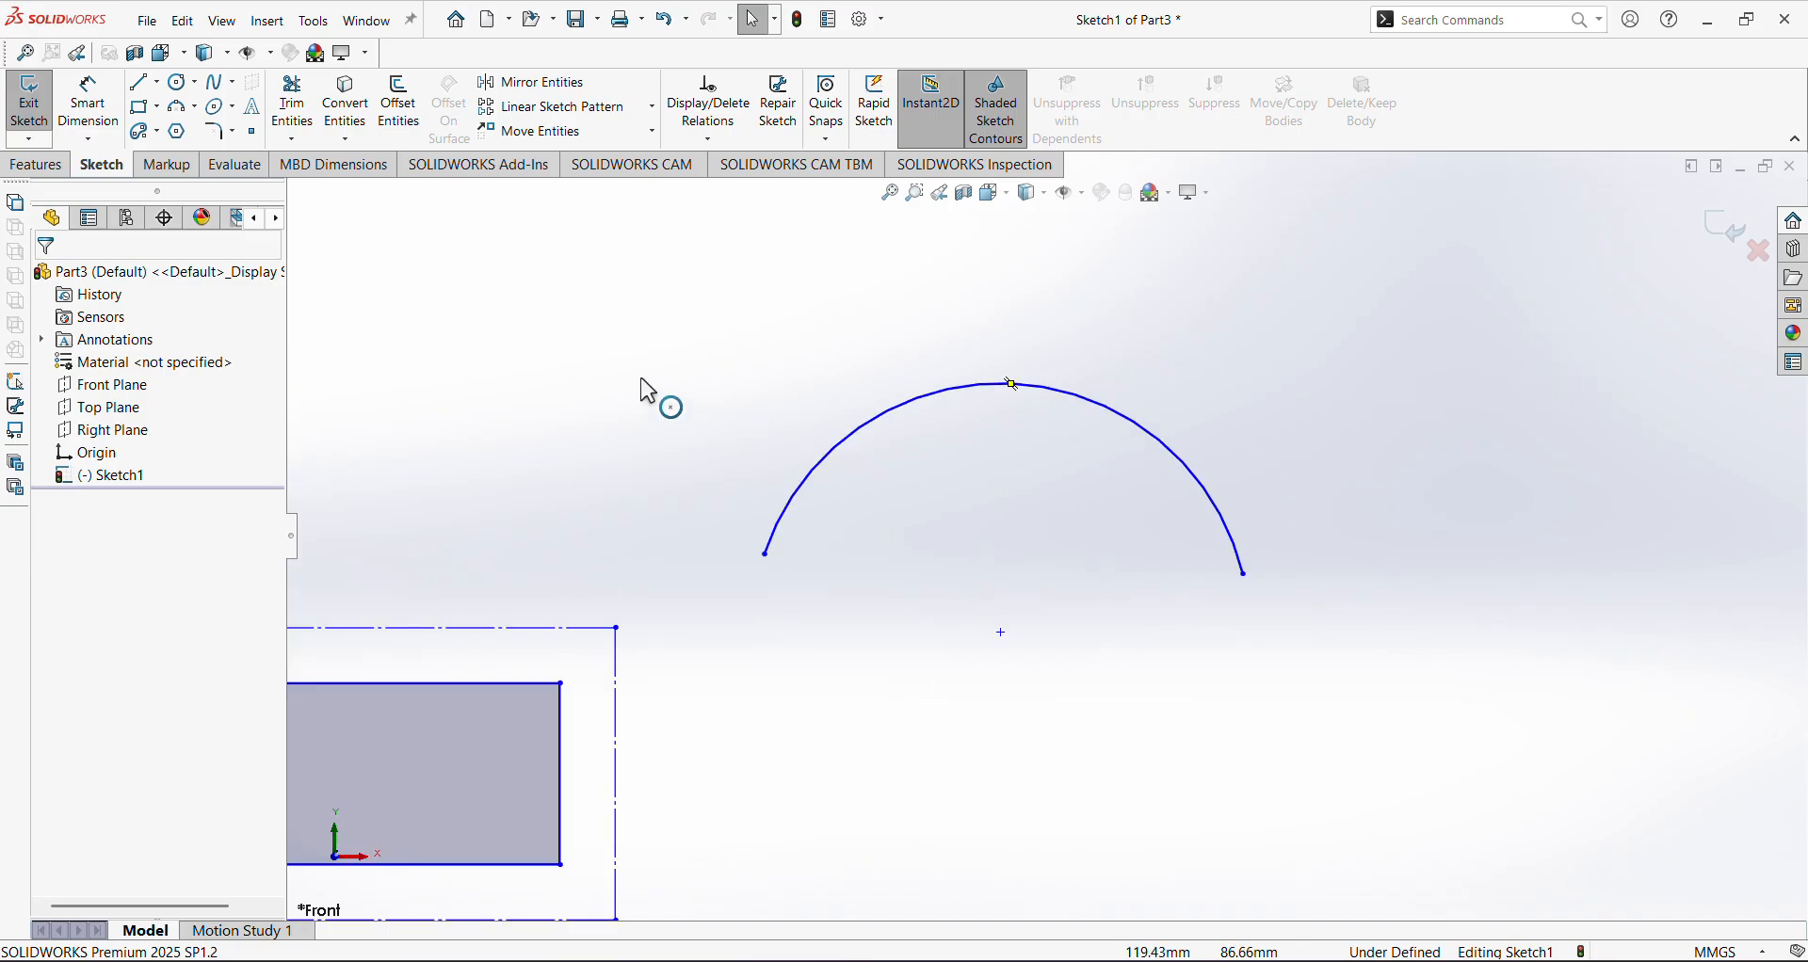
pyautogui.click(399, 104)
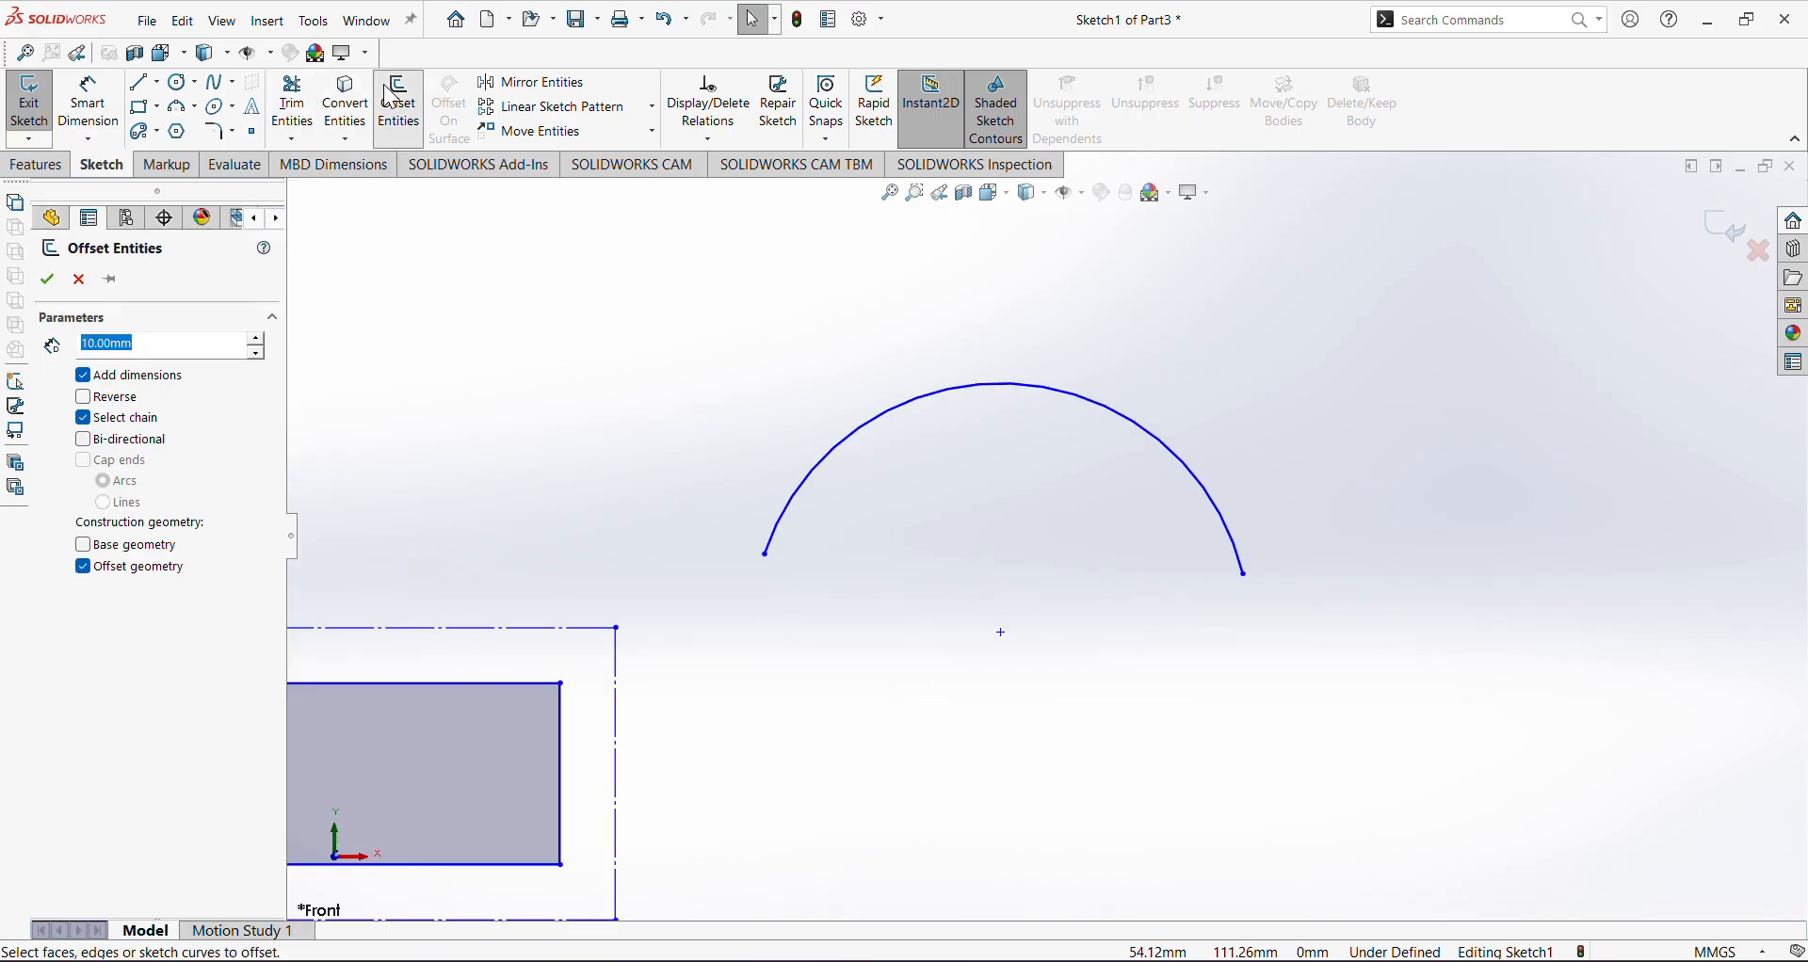
pyautogui.click(83, 418)
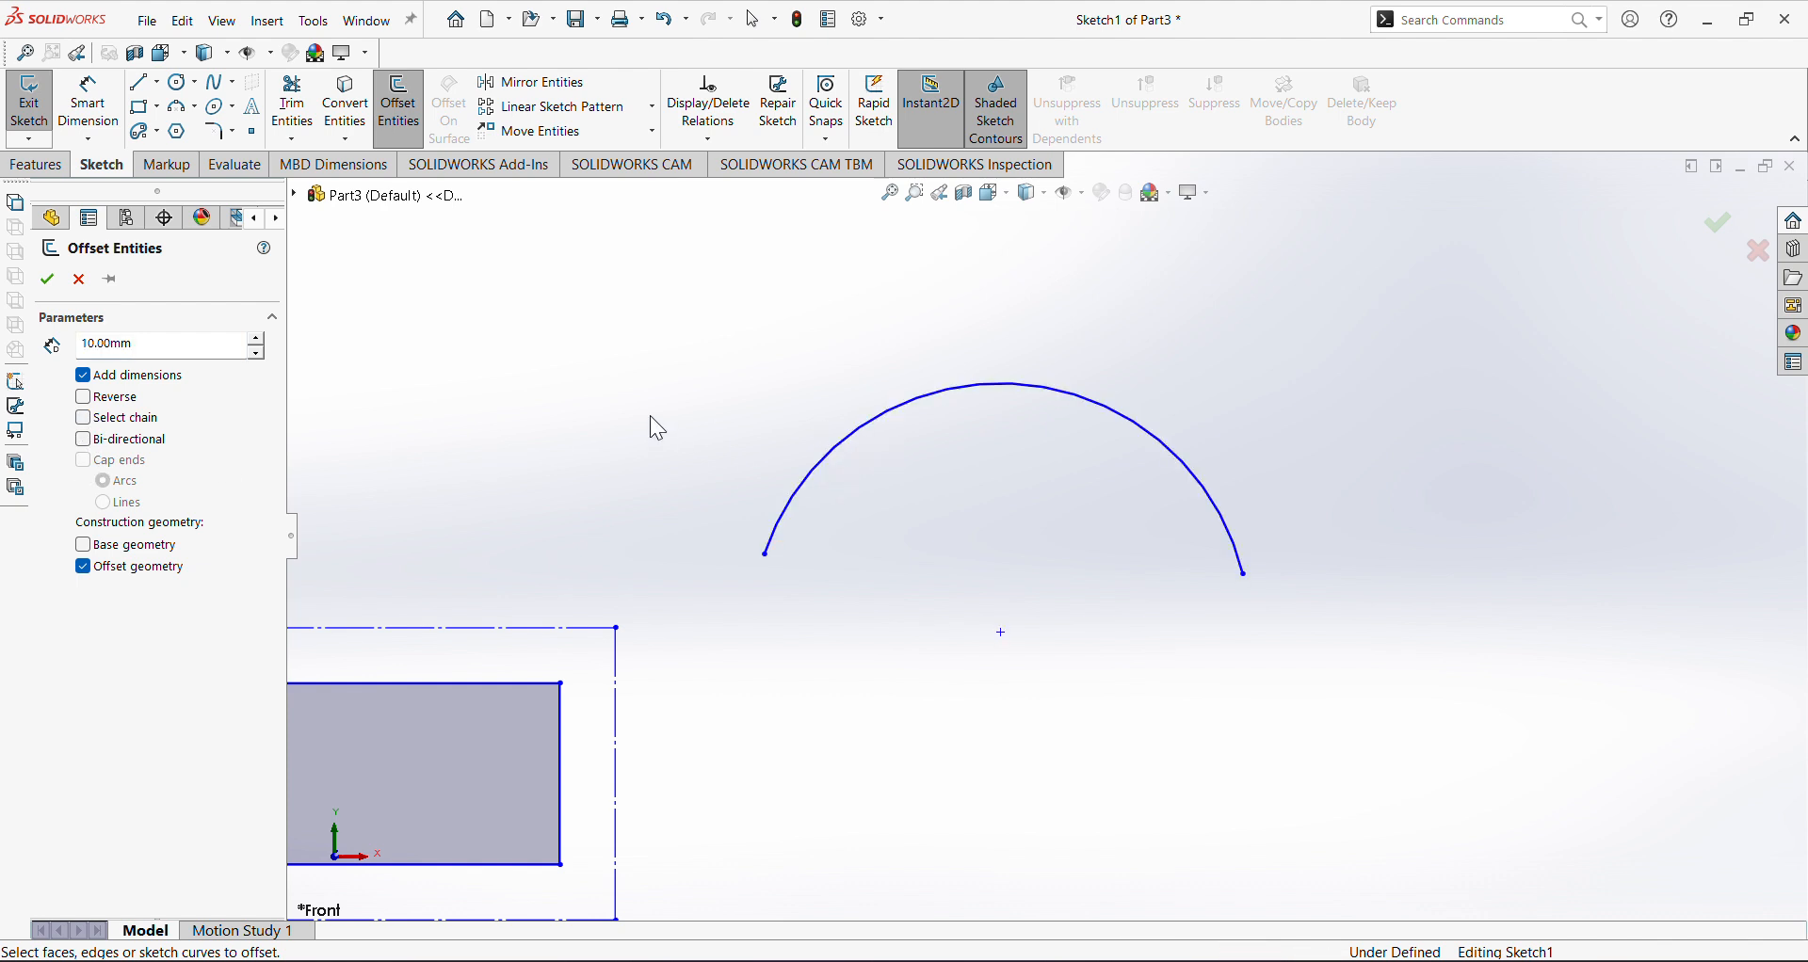
pyautogui.click(859, 444)
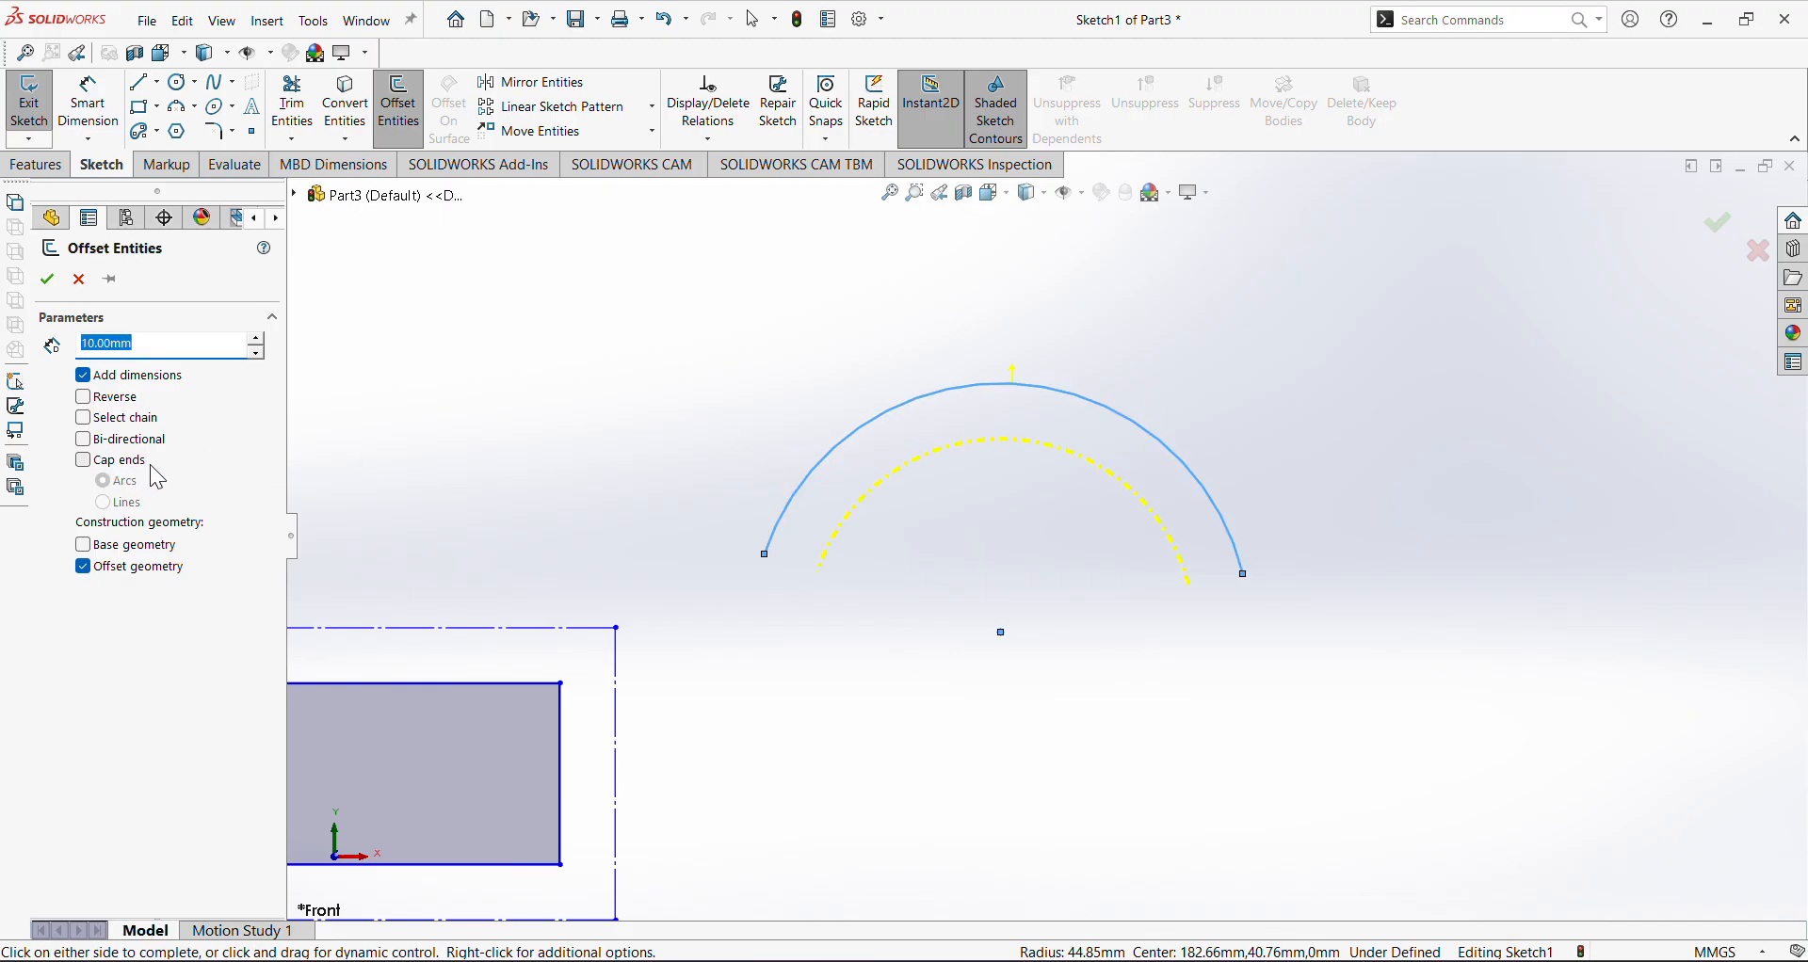
pyautogui.click(83, 463)
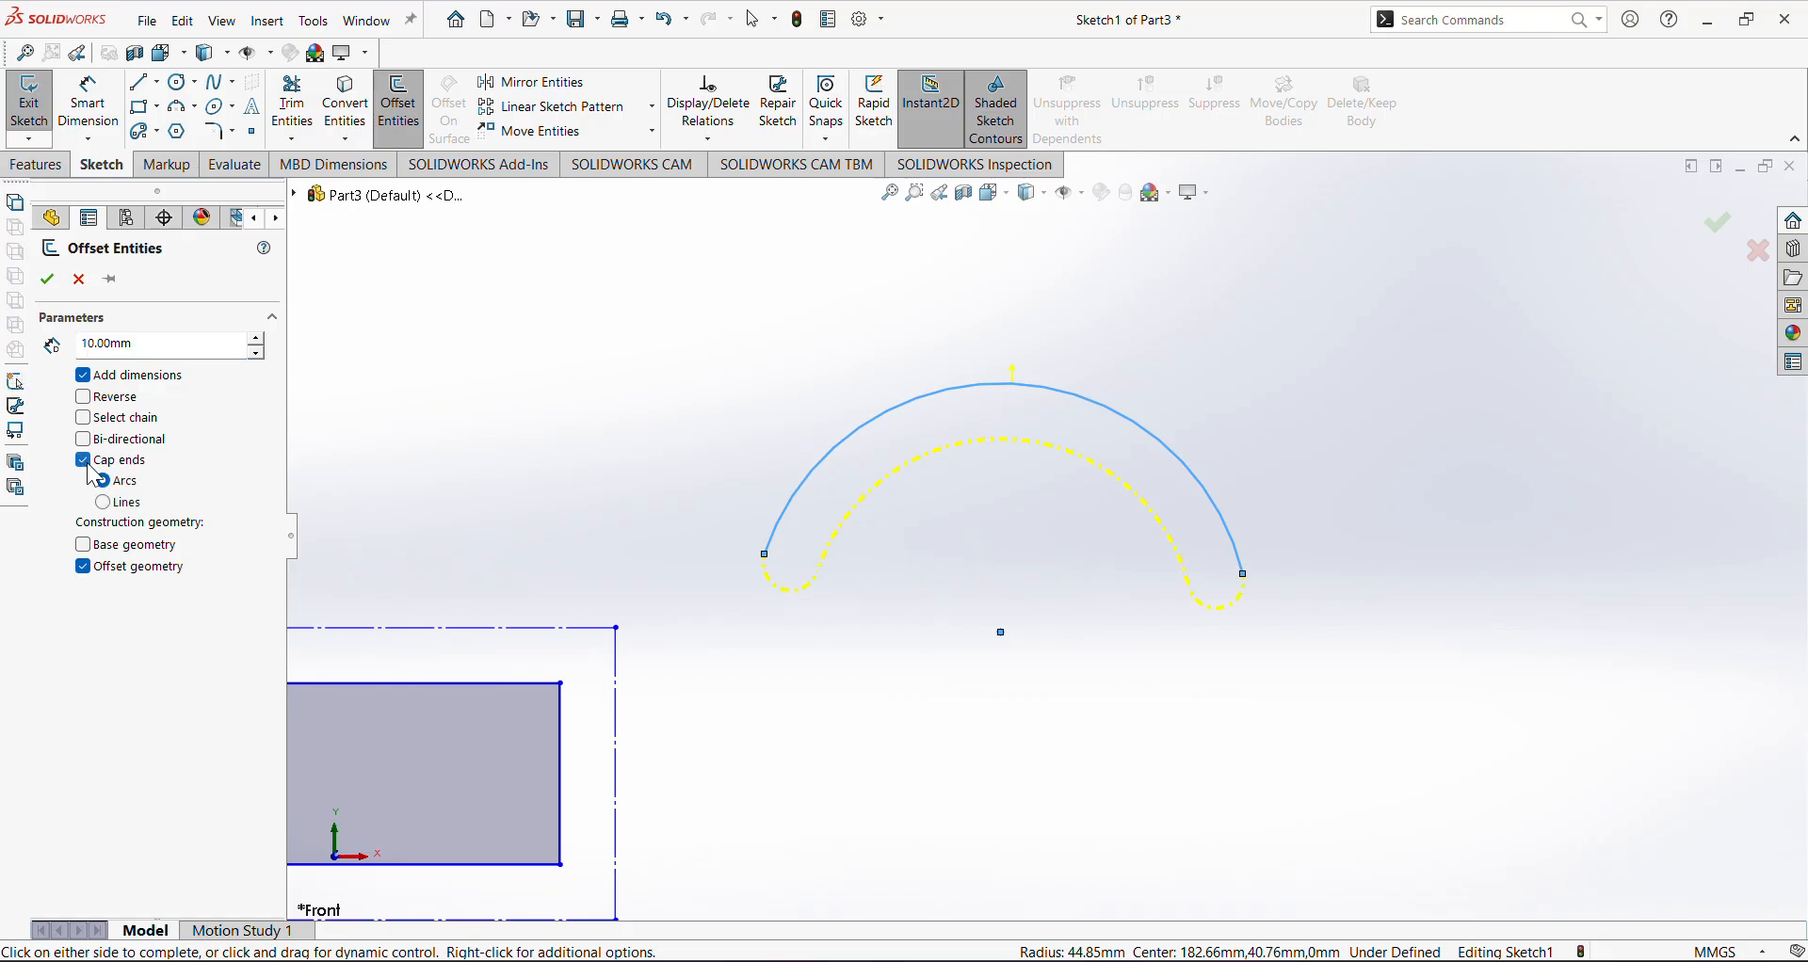
pyautogui.moveTo(178, 347); pyautogui.dragTo(66, 348)
pyautogui.click(162, 347)
pyautogui.moveTo(184, 347); pyautogui.dragTo(76, 349)
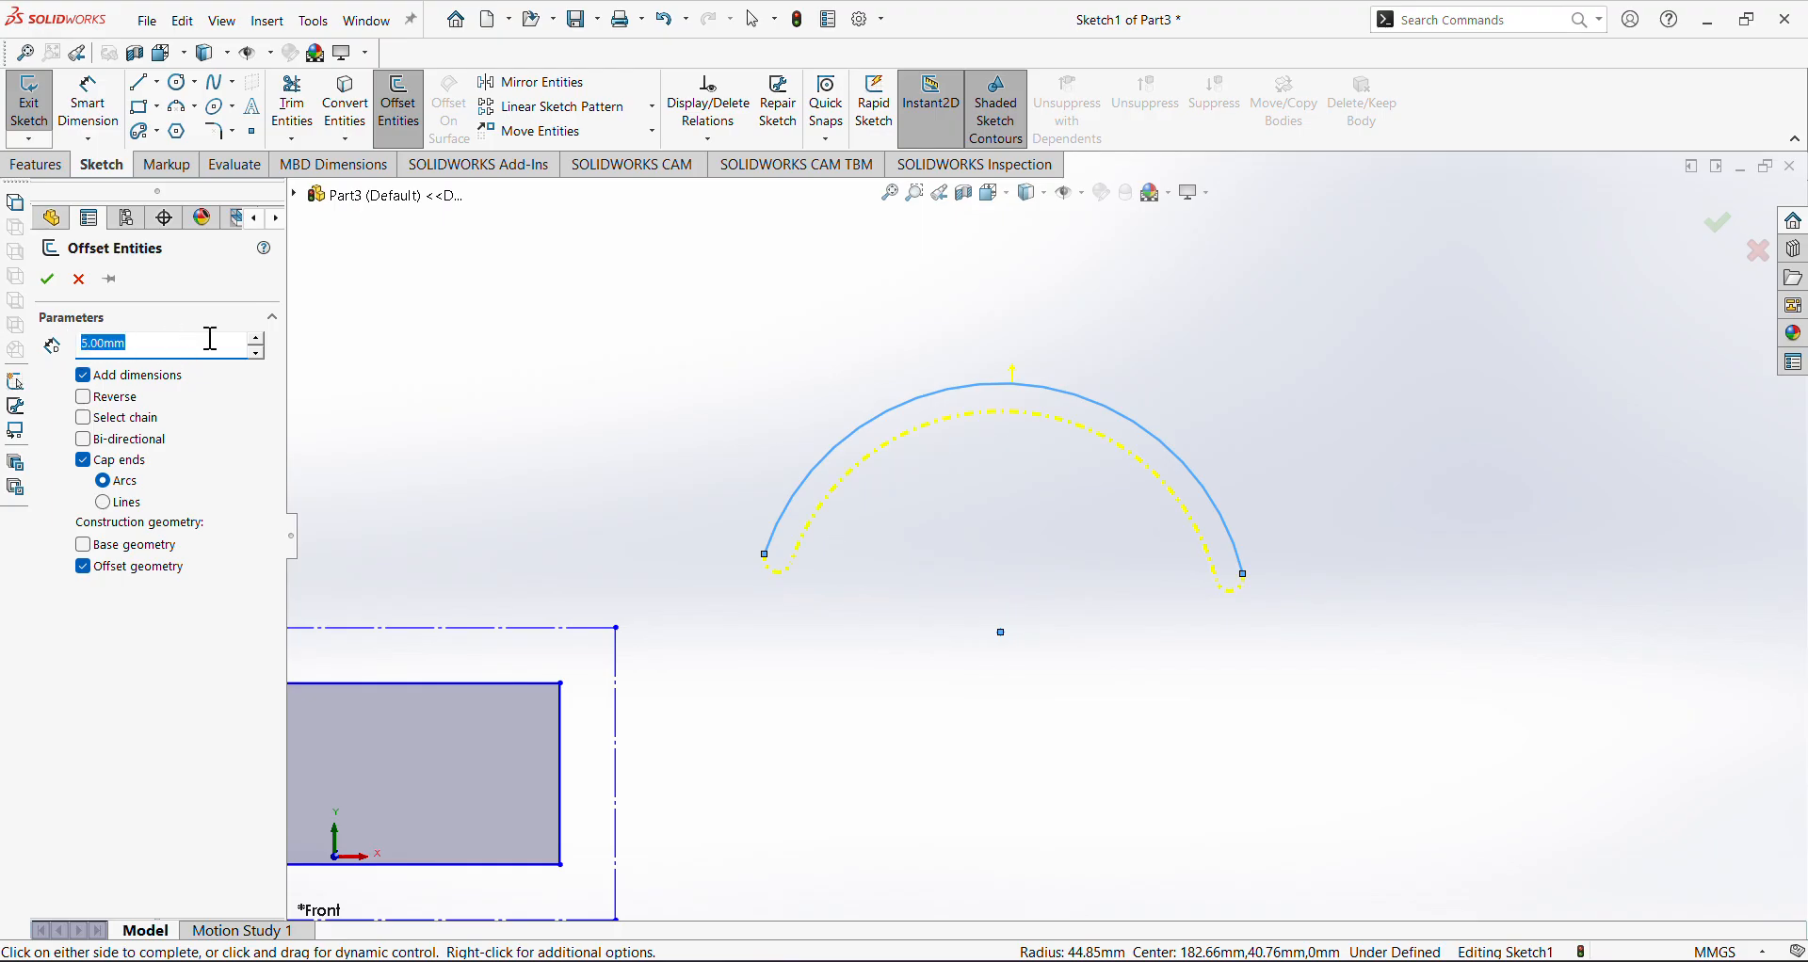
# Try the arc's 5 mm outward offset with Cap ends off and Offset geometry as construction geometry, and undo it
pyautogui.scroll(2, 1239, 642)
pyautogui.scroll(-2, 1036, 570)
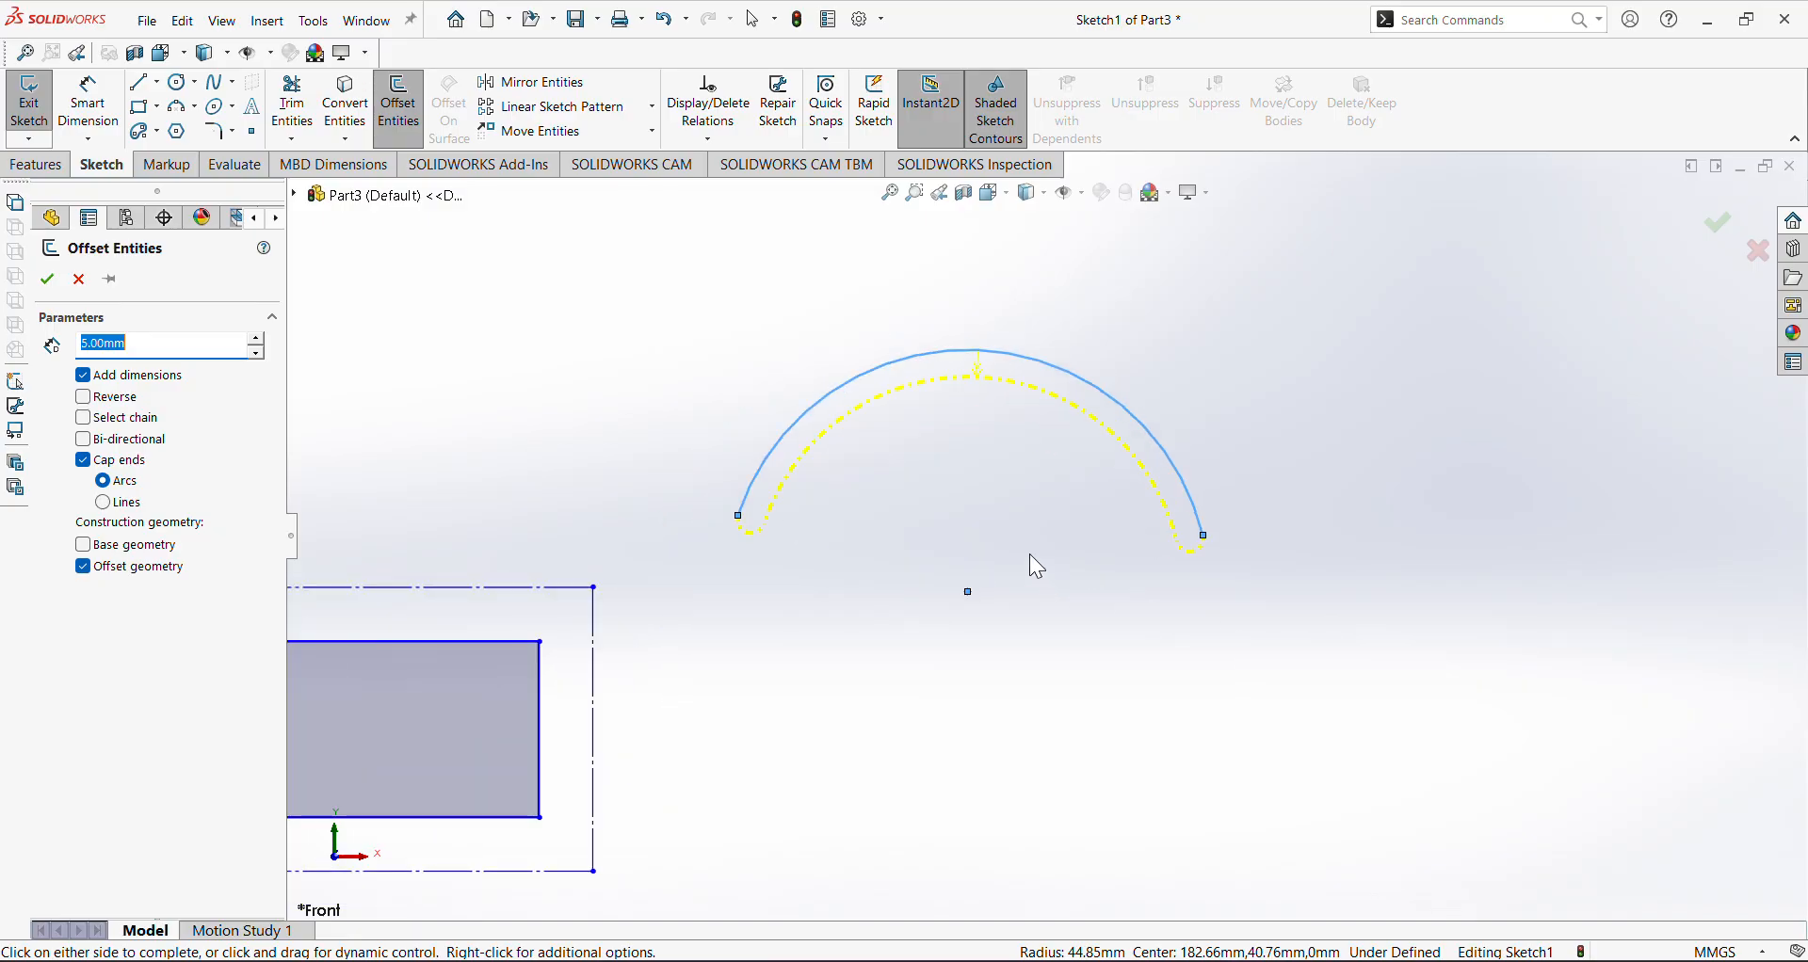
pyautogui.click(125, 463)
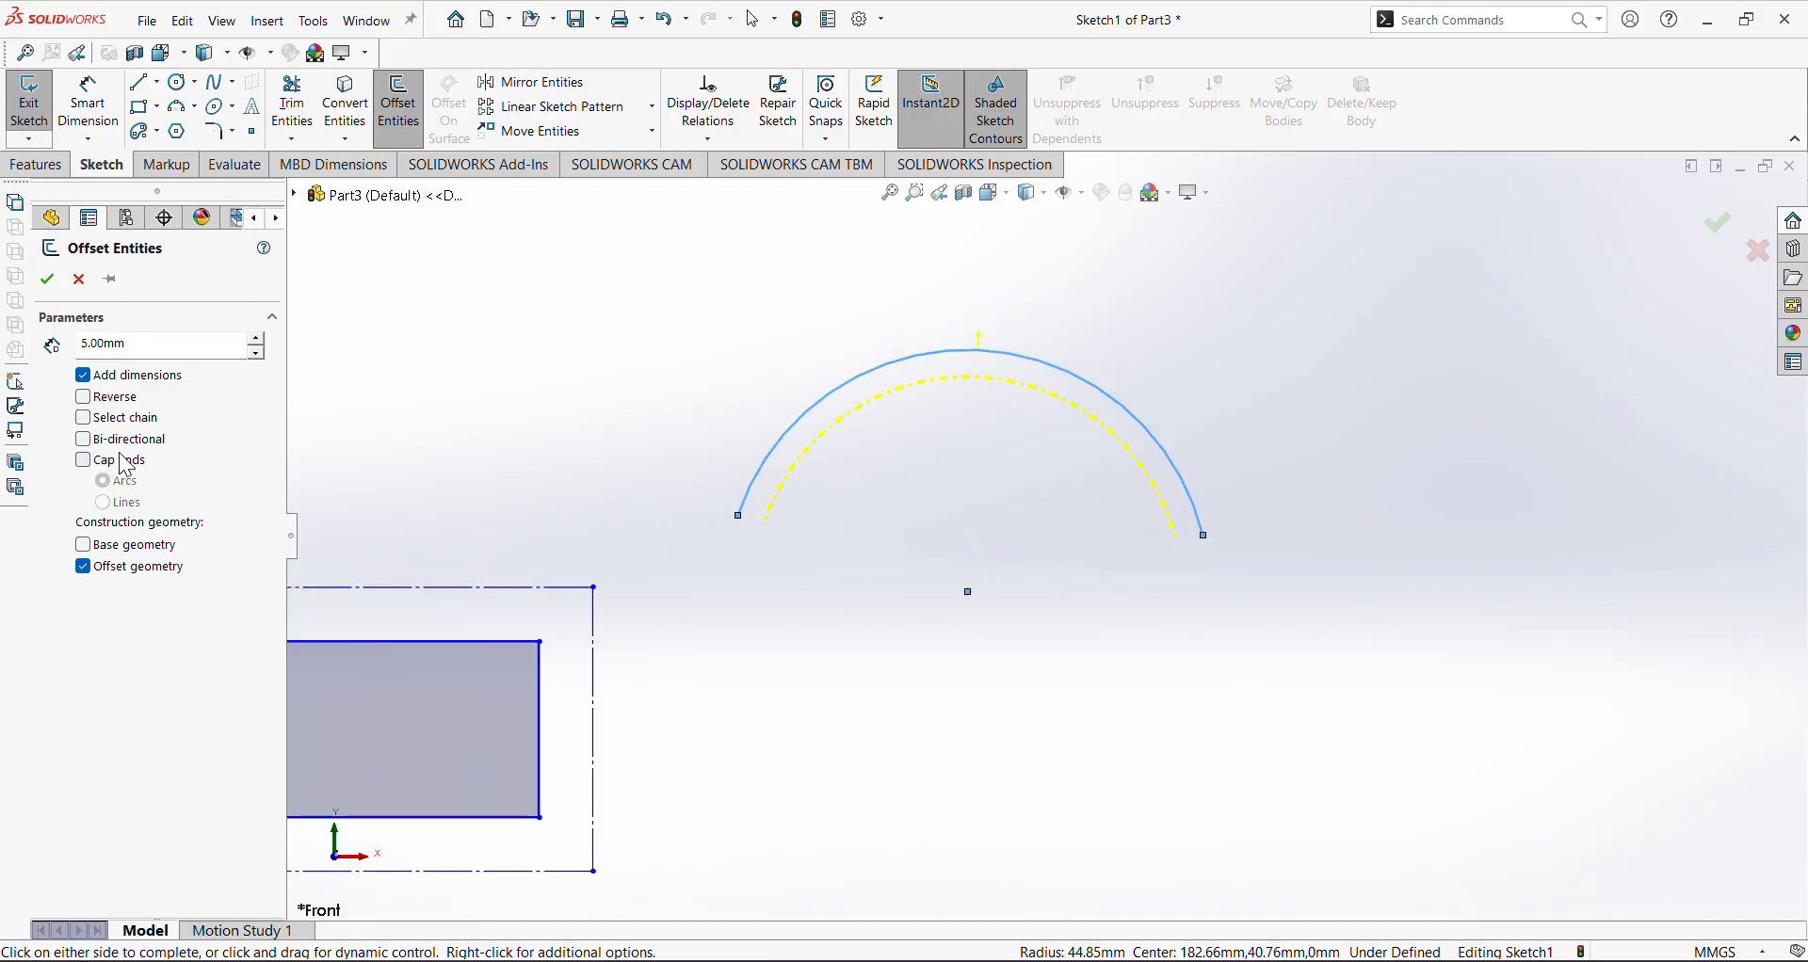
pyautogui.click(463, 415)
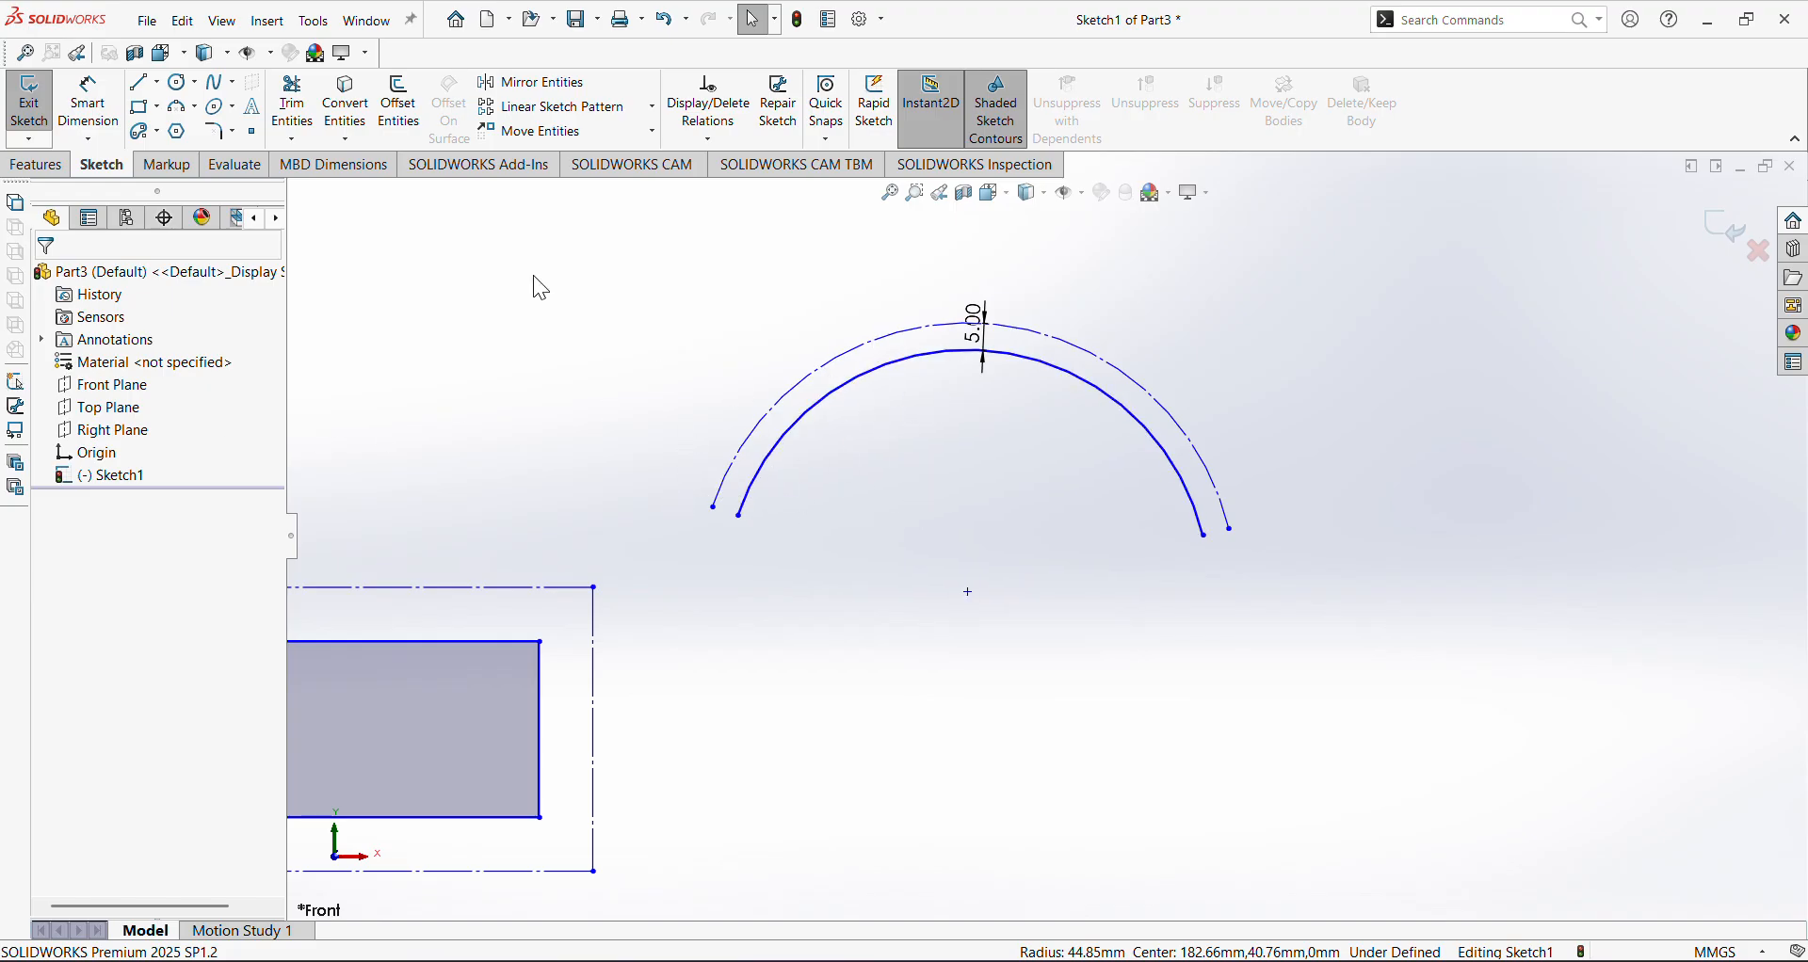
pyautogui.click(398, 104)
pyautogui.click(826, 532)
pyautogui.hotkey('ctrl', 'z')
pyautogui.hotkey('ctrl', 'z')
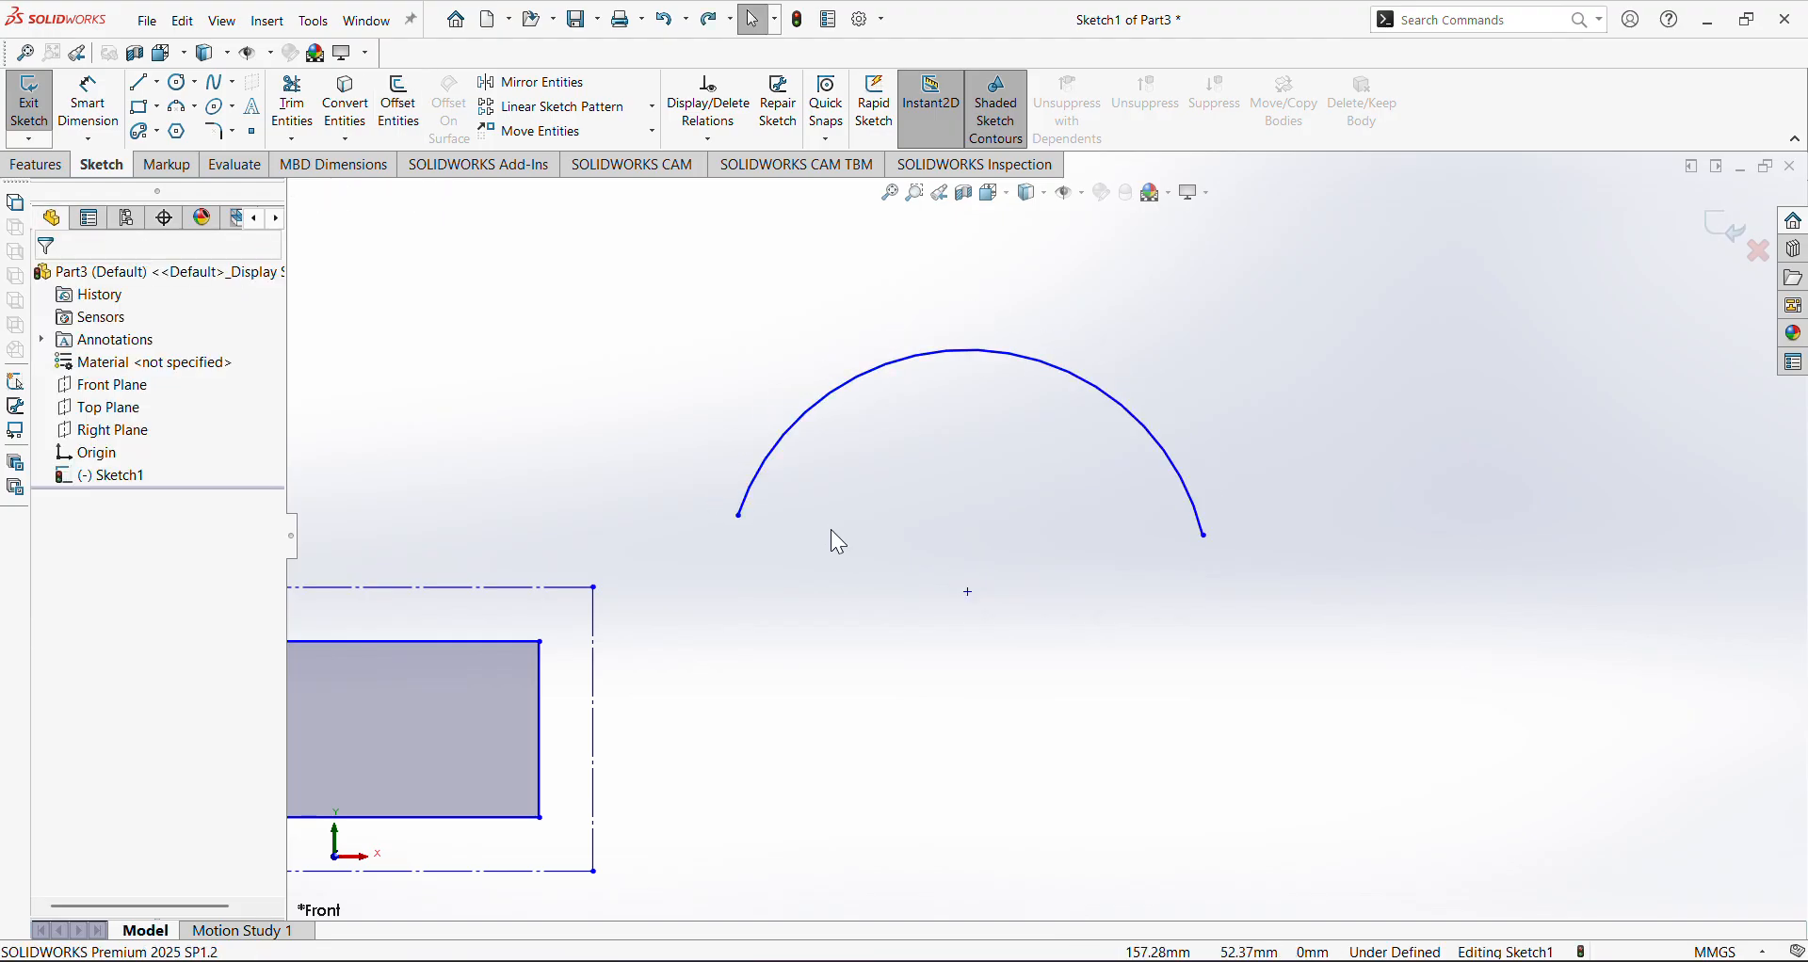
# Start a new offset of the arc with a distance of 10 mm, Add dimensions on and Cap ends set to Arcs
pyautogui.click(398, 101)
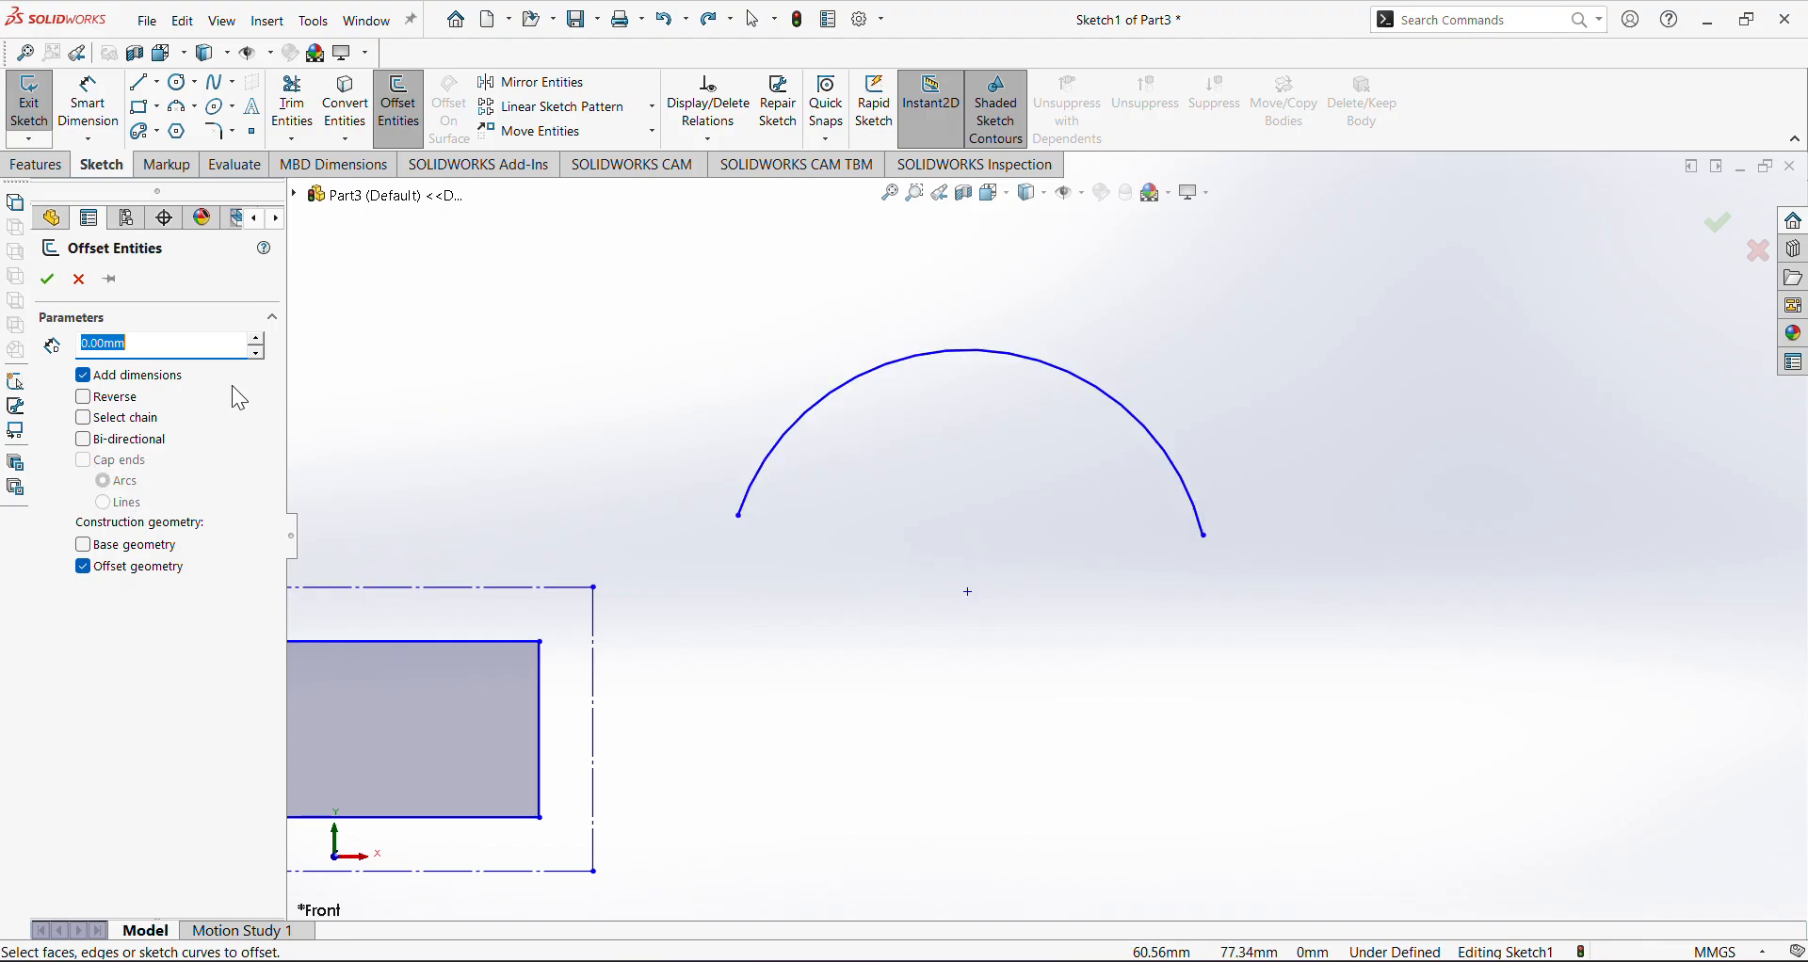
pyautogui.write('10')
pyautogui.press('Return')
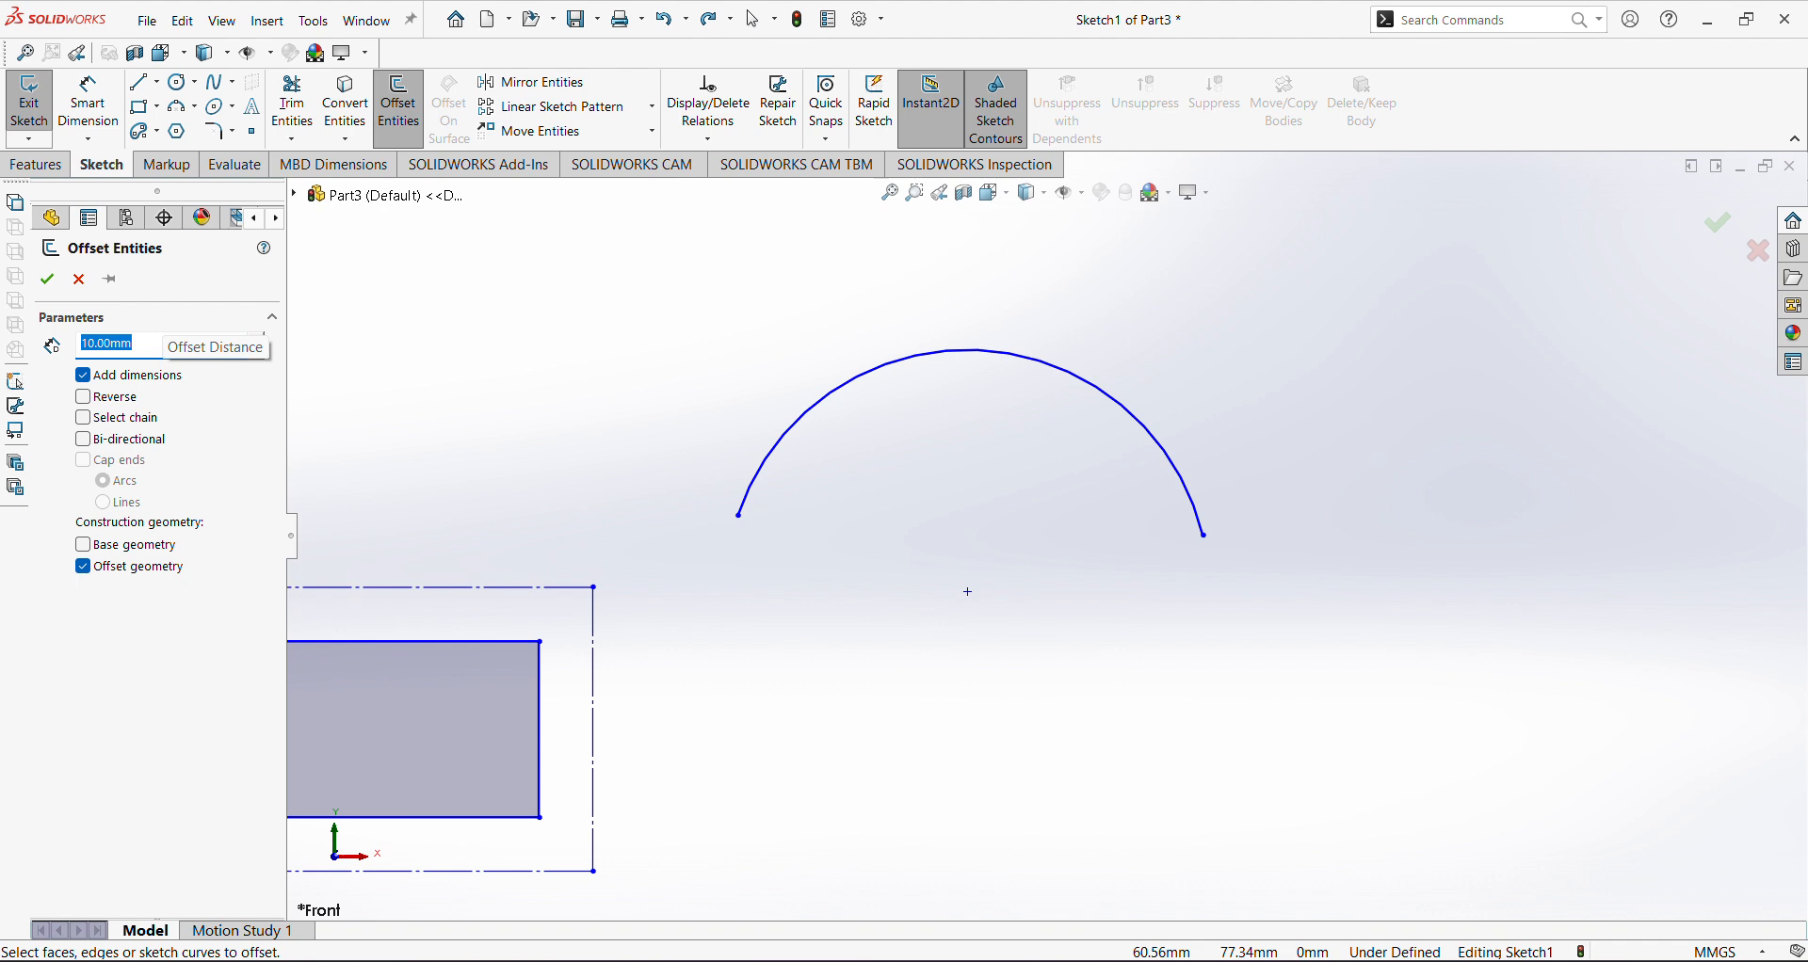
pyautogui.click(925, 374)
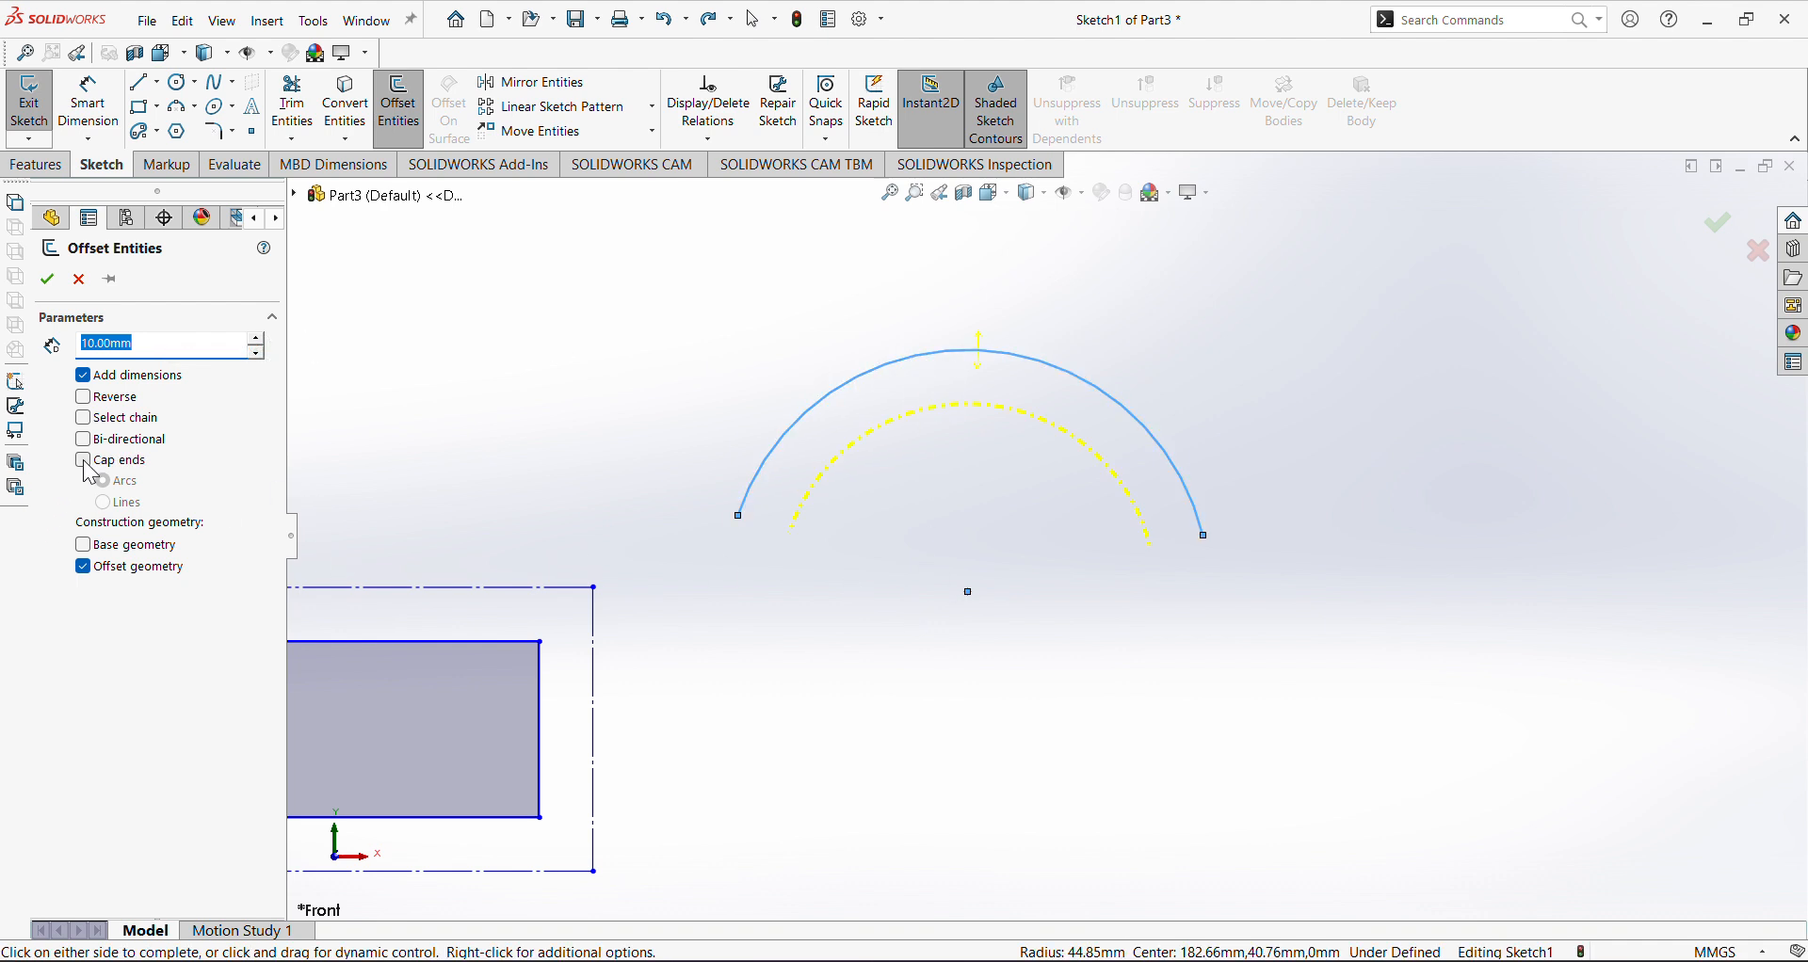
pyautogui.click(83, 459)
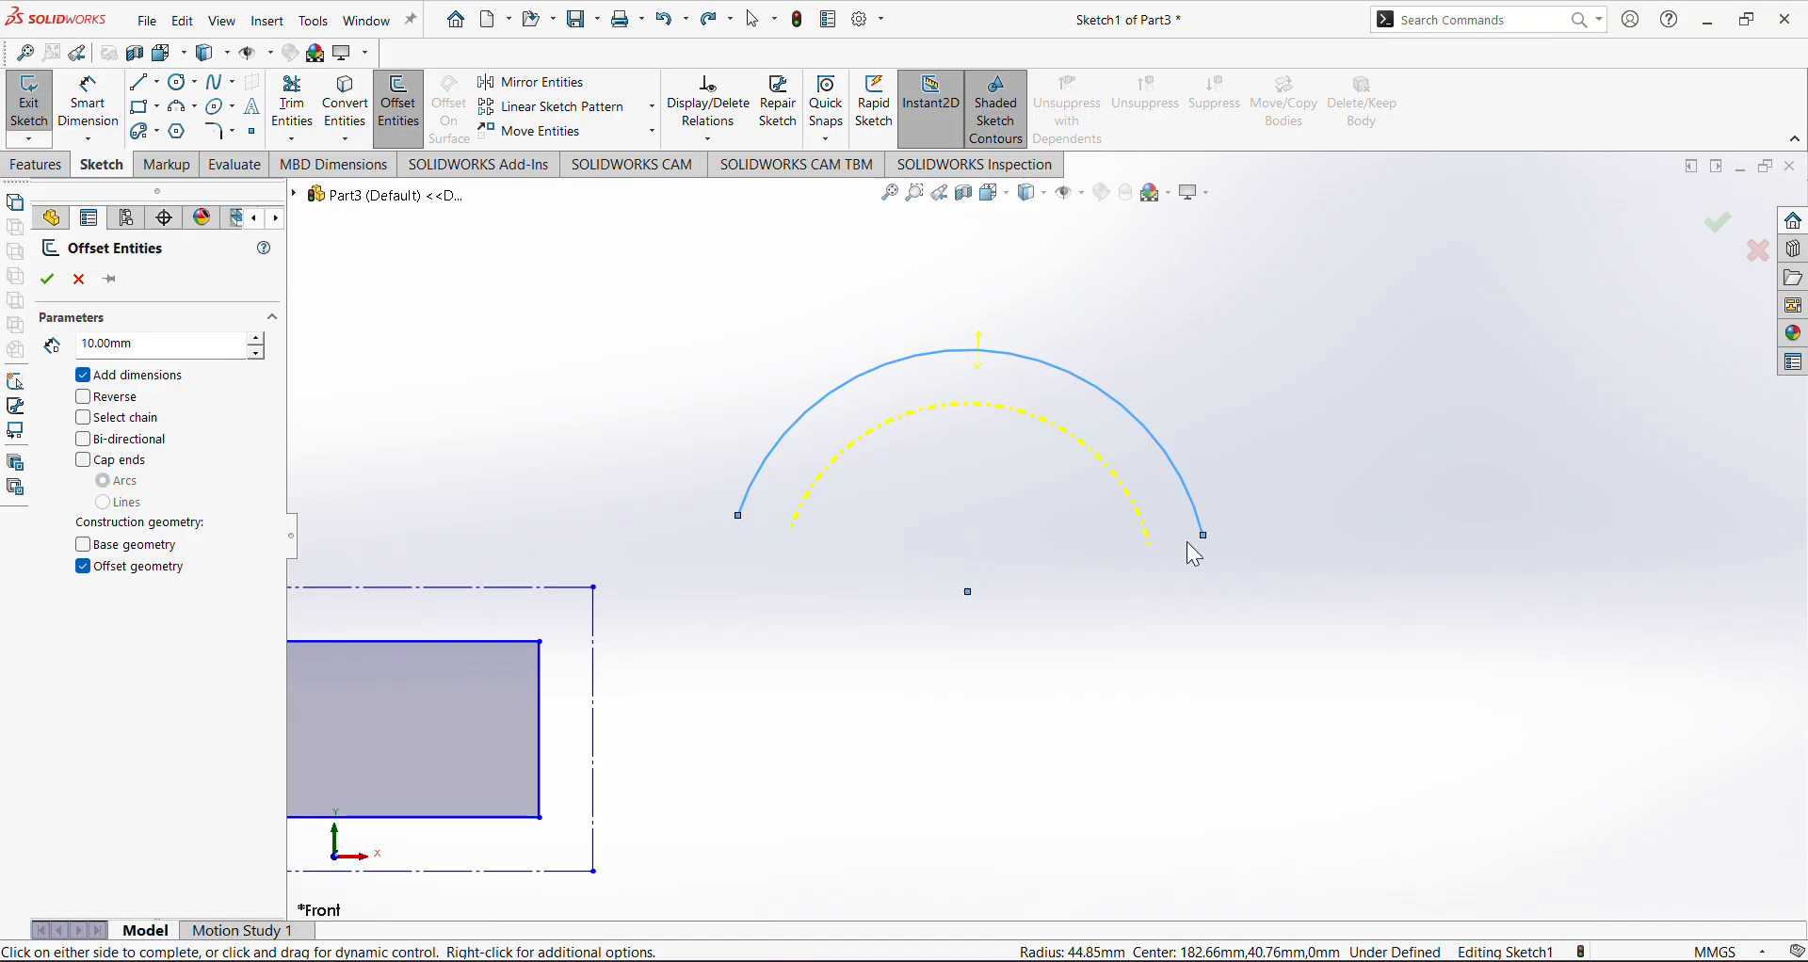
pyautogui.click(83, 463)
# Try the arc-capped 10 mm inward offset with Offset geometry construction turned off, and undo it
pyautogui.click(118, 575)
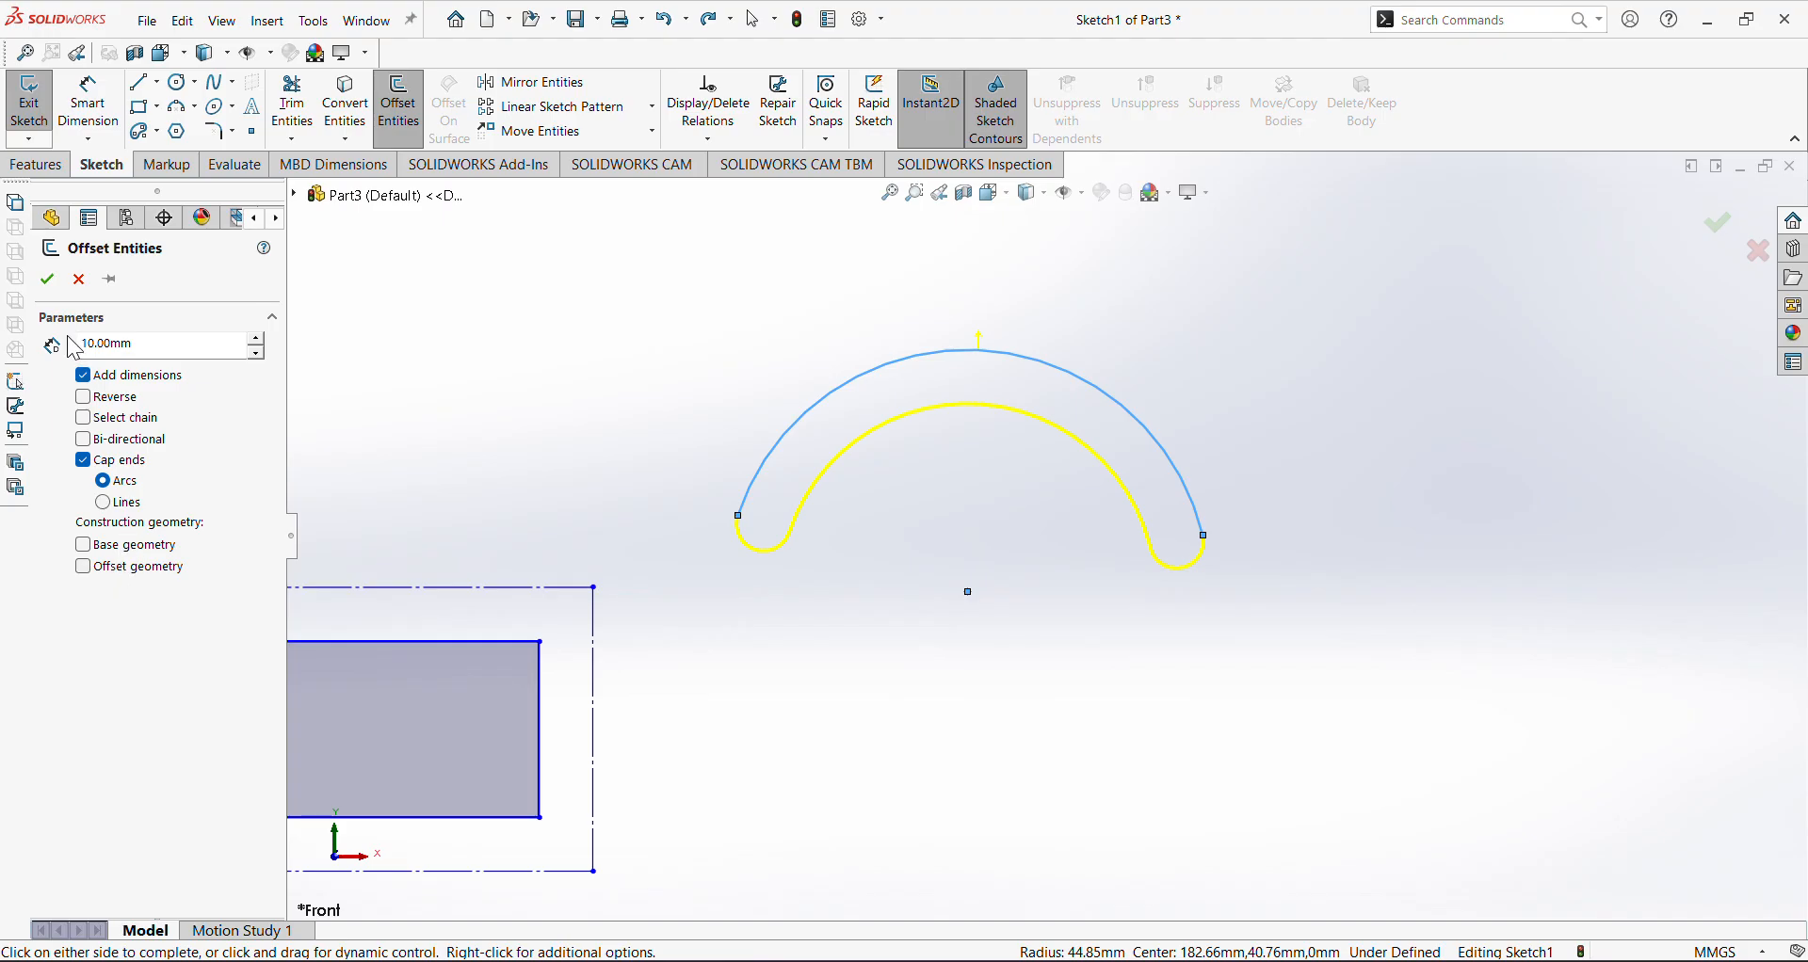
pyautogui.click(47, 278)
pyautogui.scroll(-1, 876, 495)
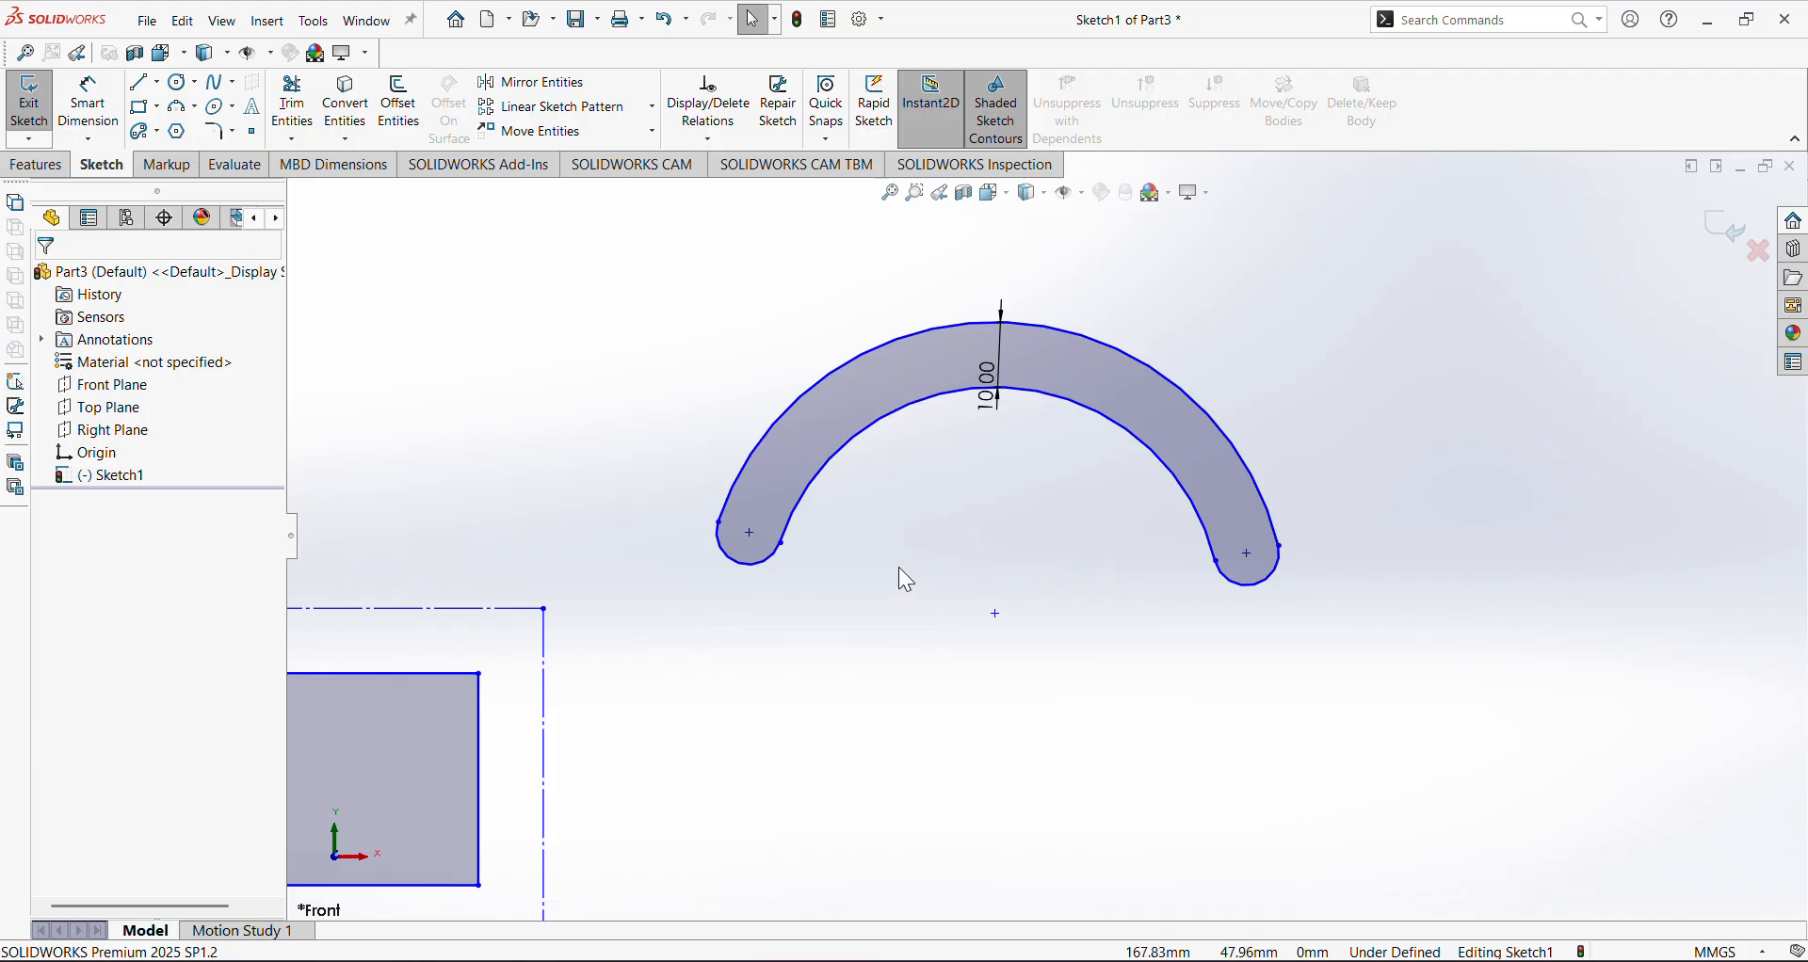
pyautogui.hotkey('ctrl', 'z')
pyautogui.click(874, 572)
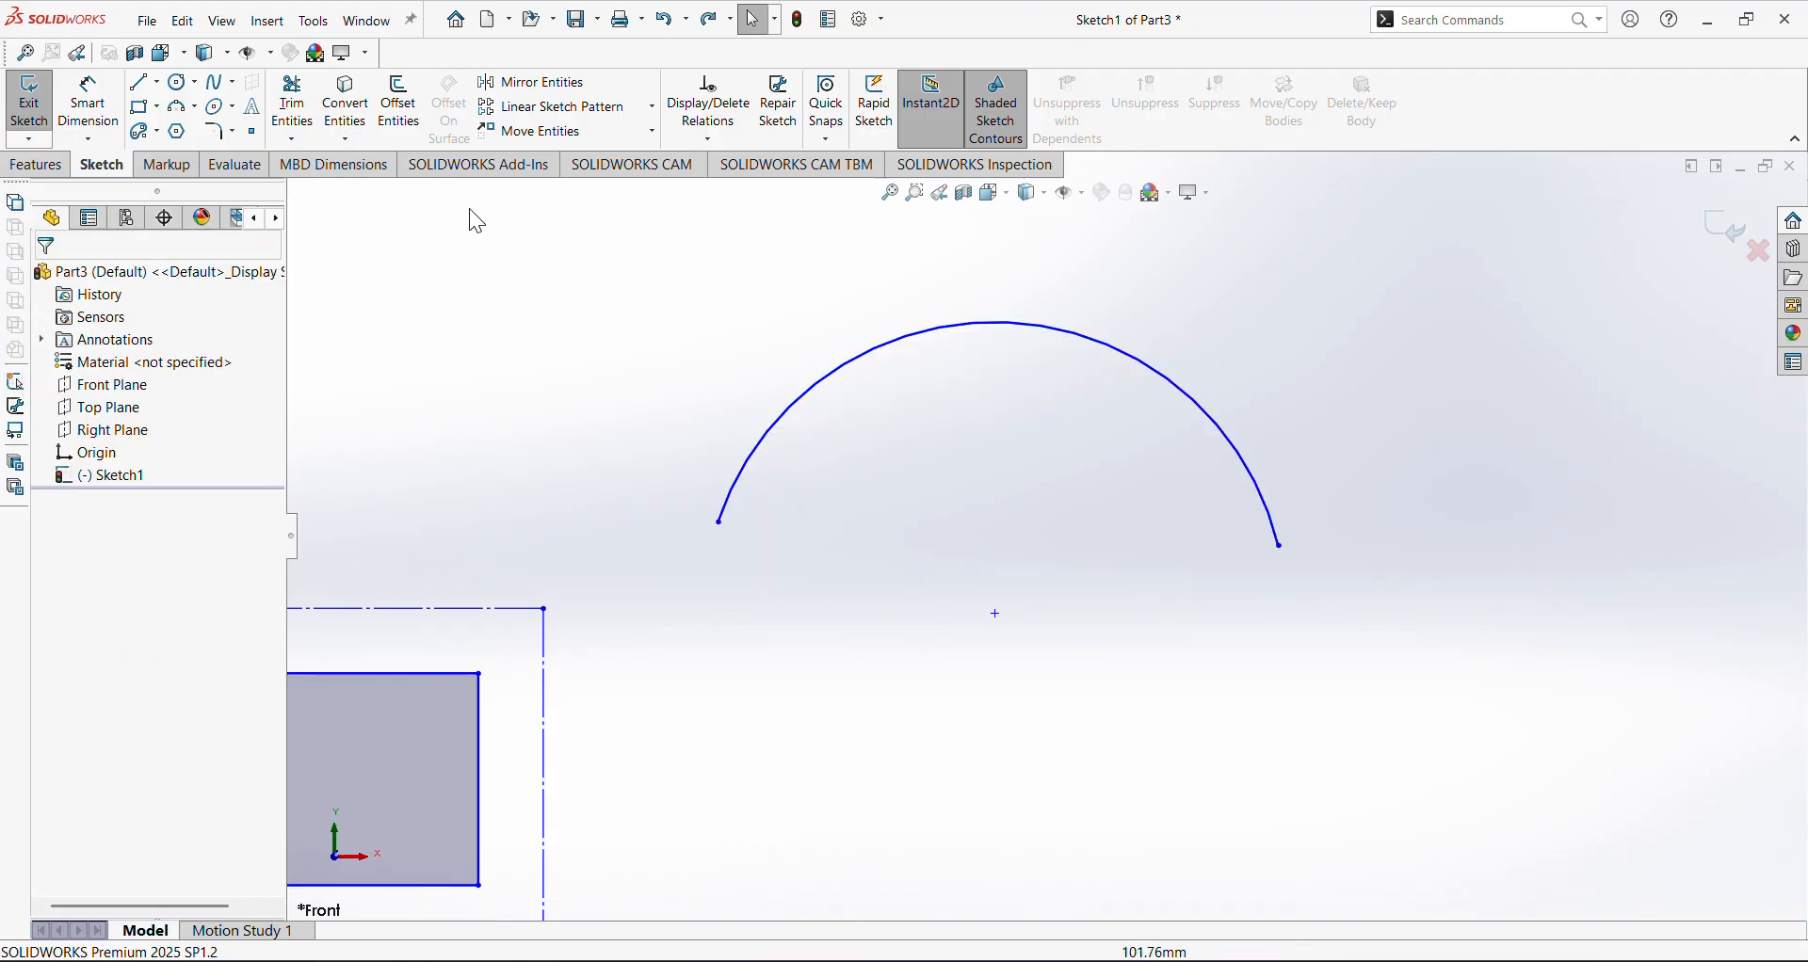
# Try the arc-capped 10 mm offset of the arc with Base geometry as construction geometry, and undo it
pyautogui.click(407, 120)
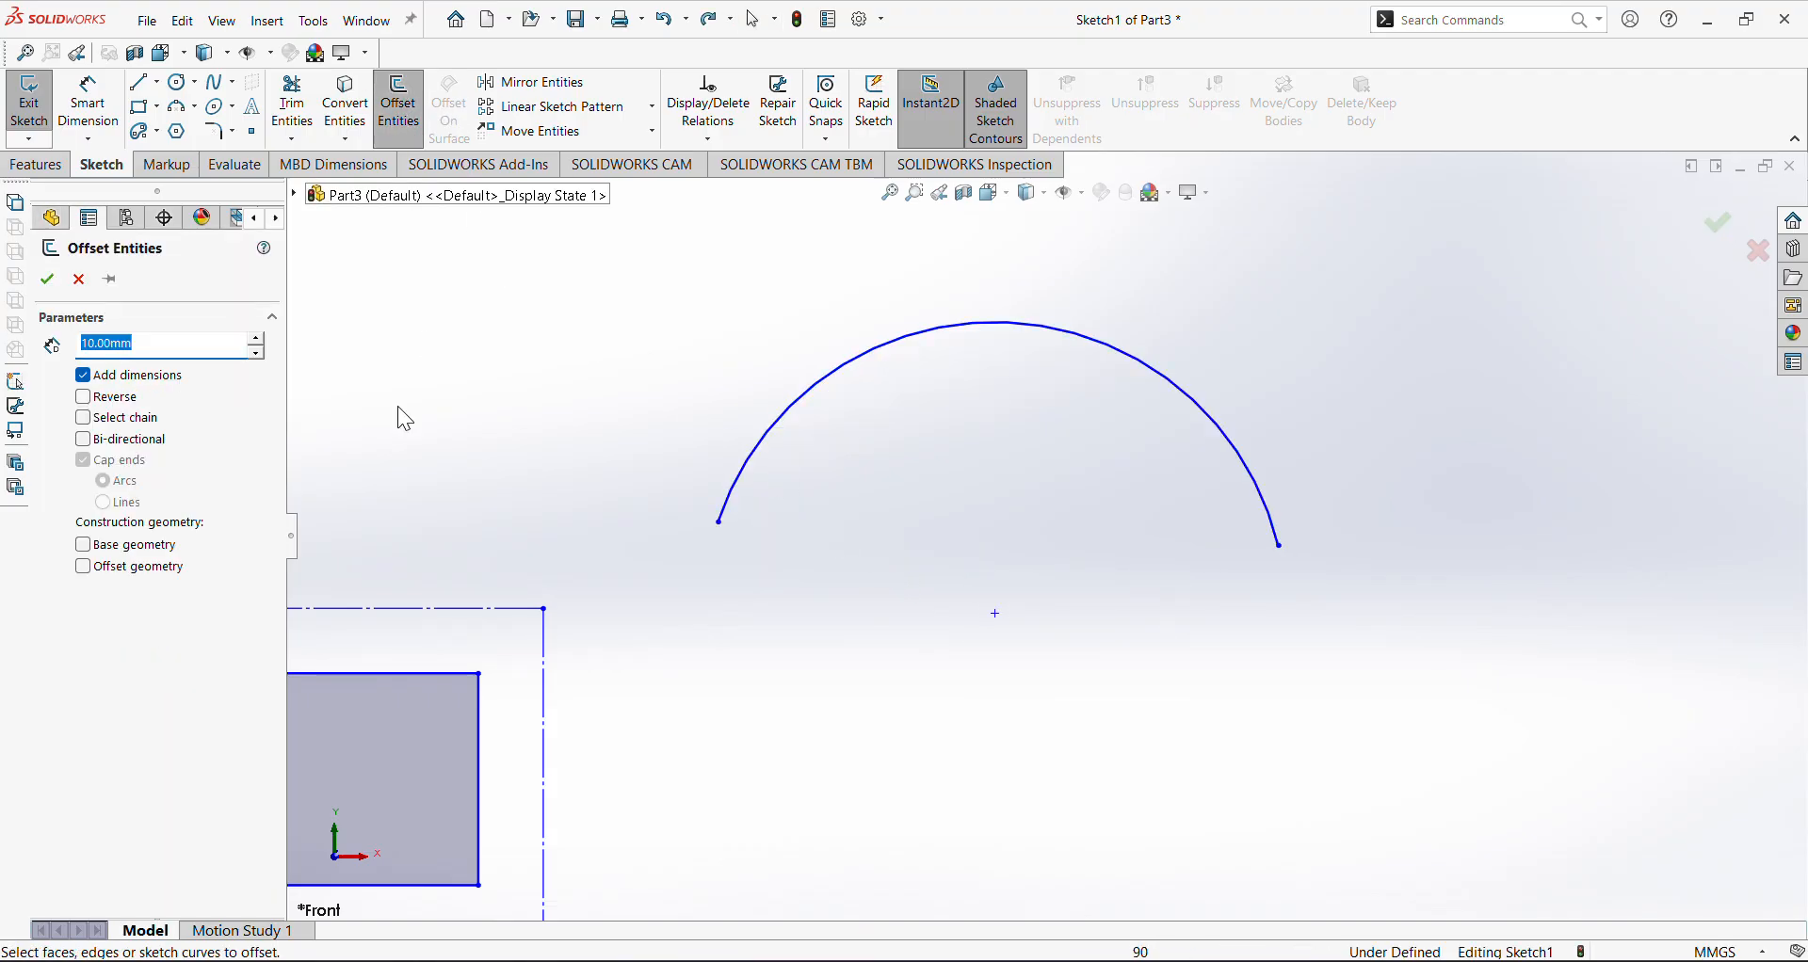
pyautogui.click(839, 388)
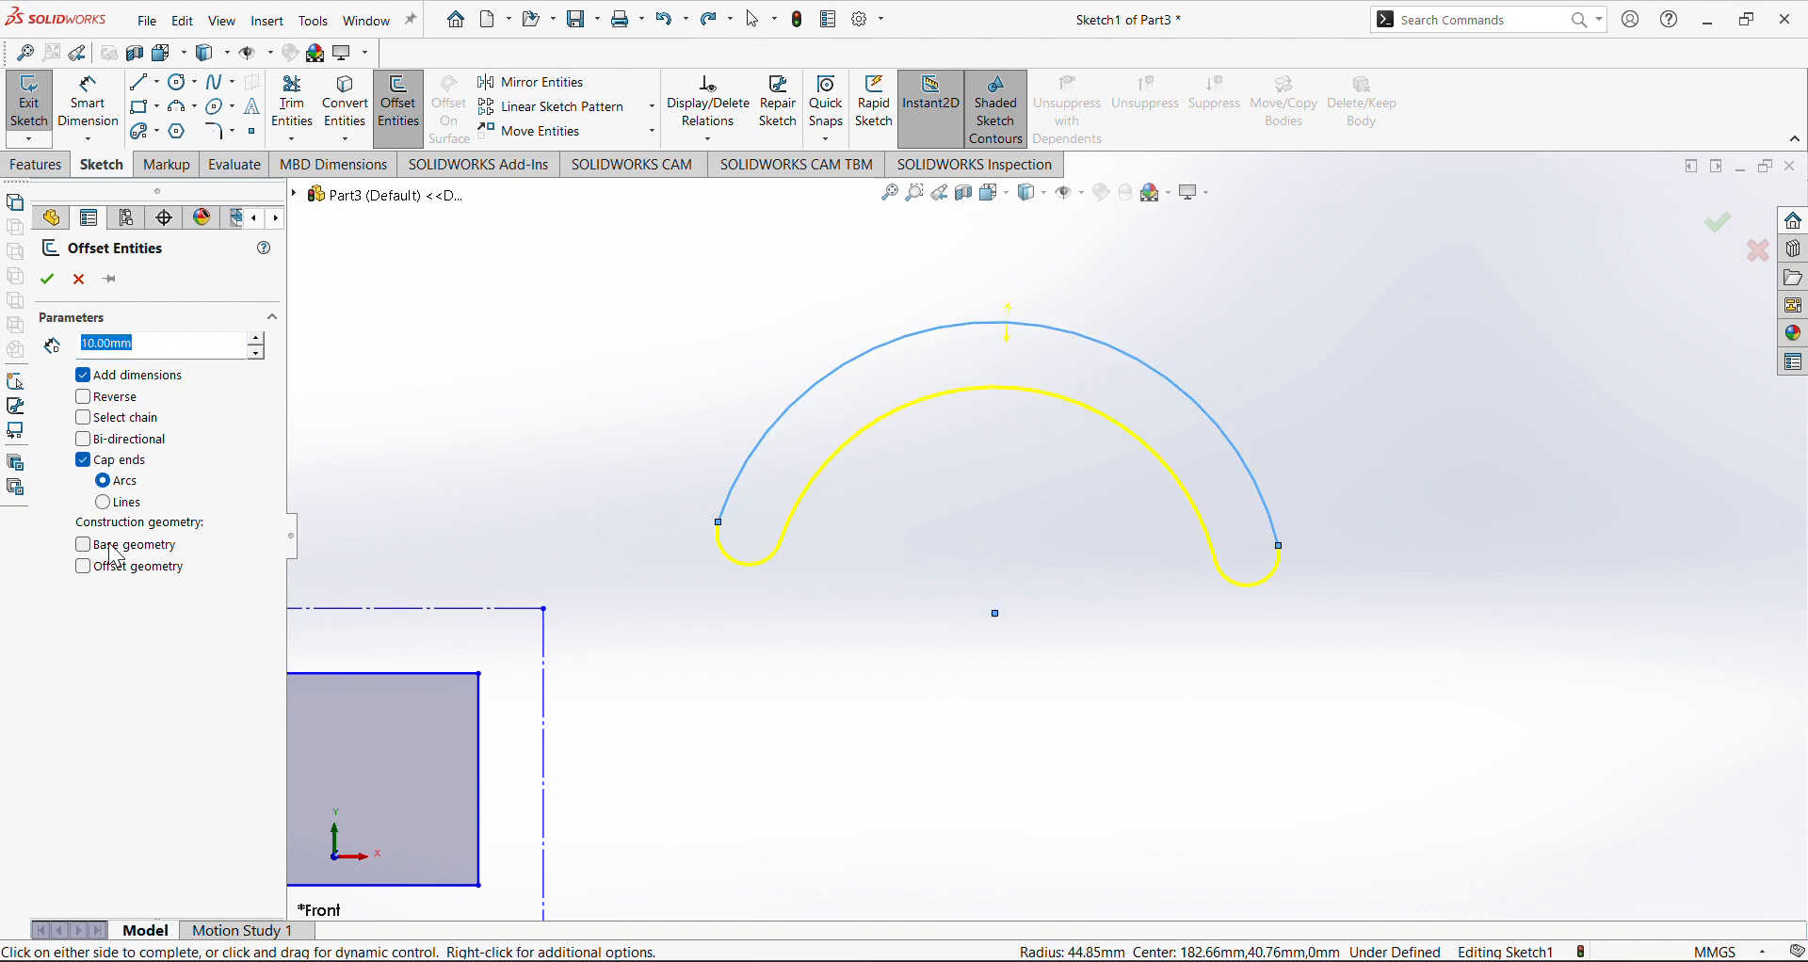
pyautogui.click(139, 548)
pyautogui.click(47, 278)
pyautogui.hotkey('ctrl', 'z')
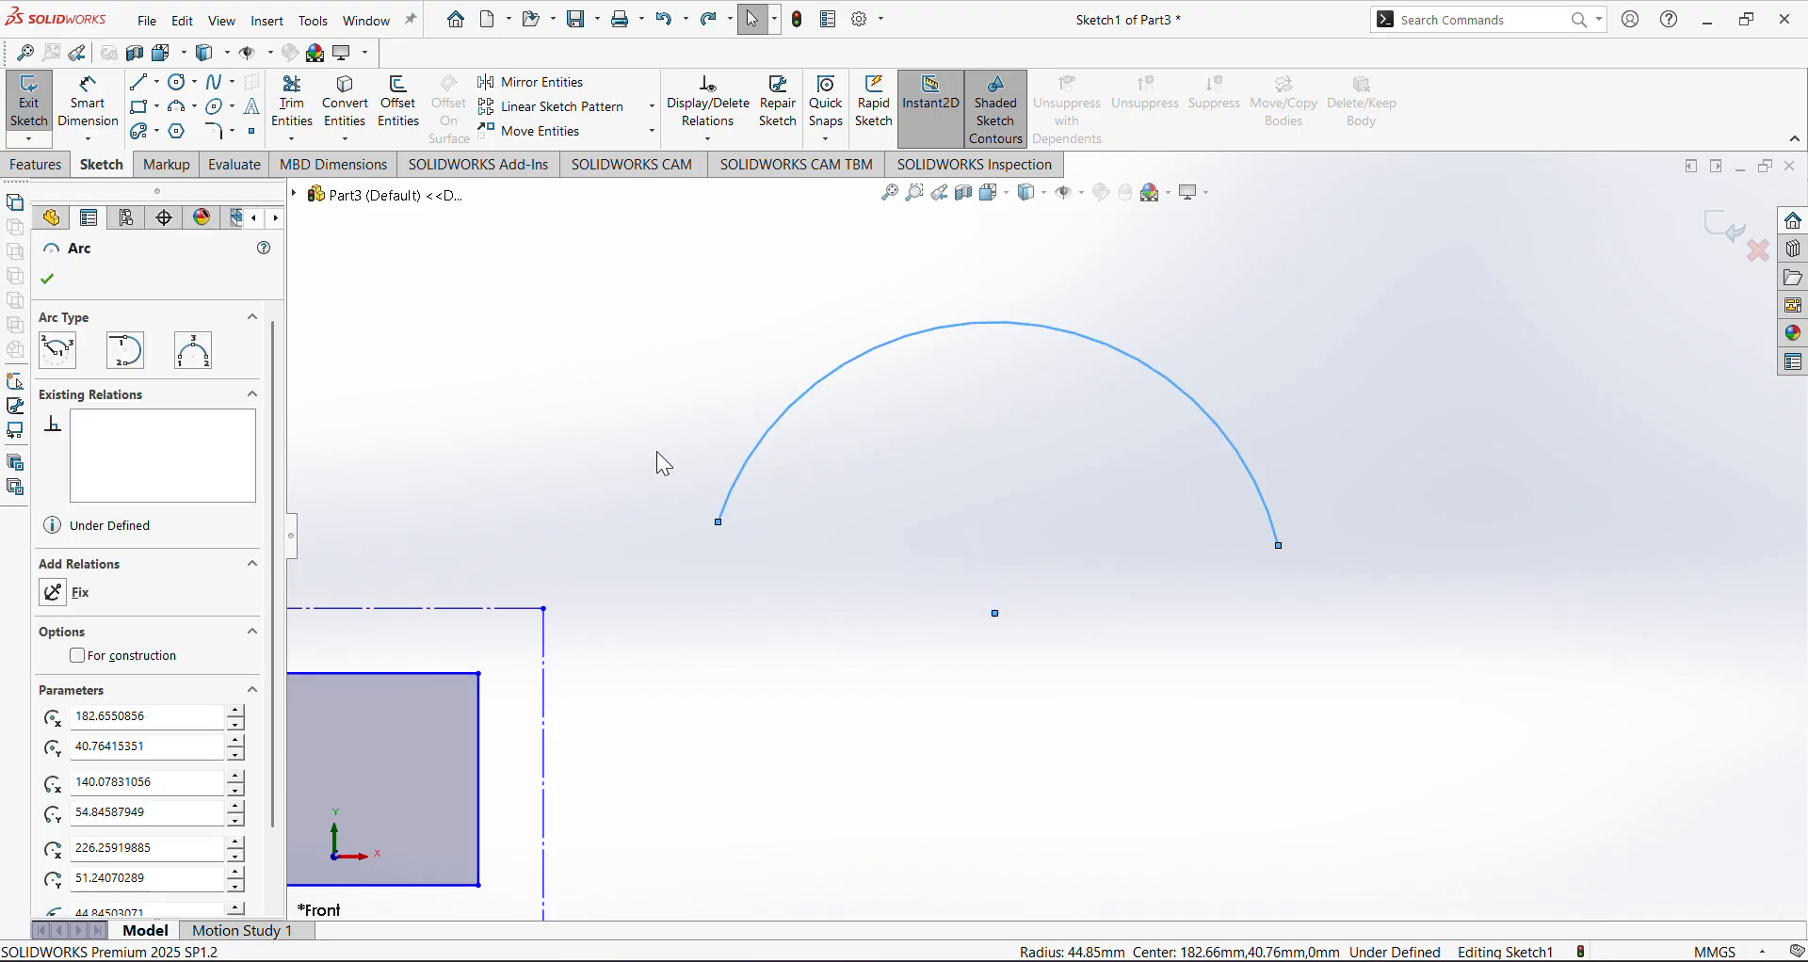
# Try the arc-capped 10 mm inward offset with only Offset geometry as construction geometry, and undo it
pyautogui.click(398, 108)
pyautogui.click(111, 548)
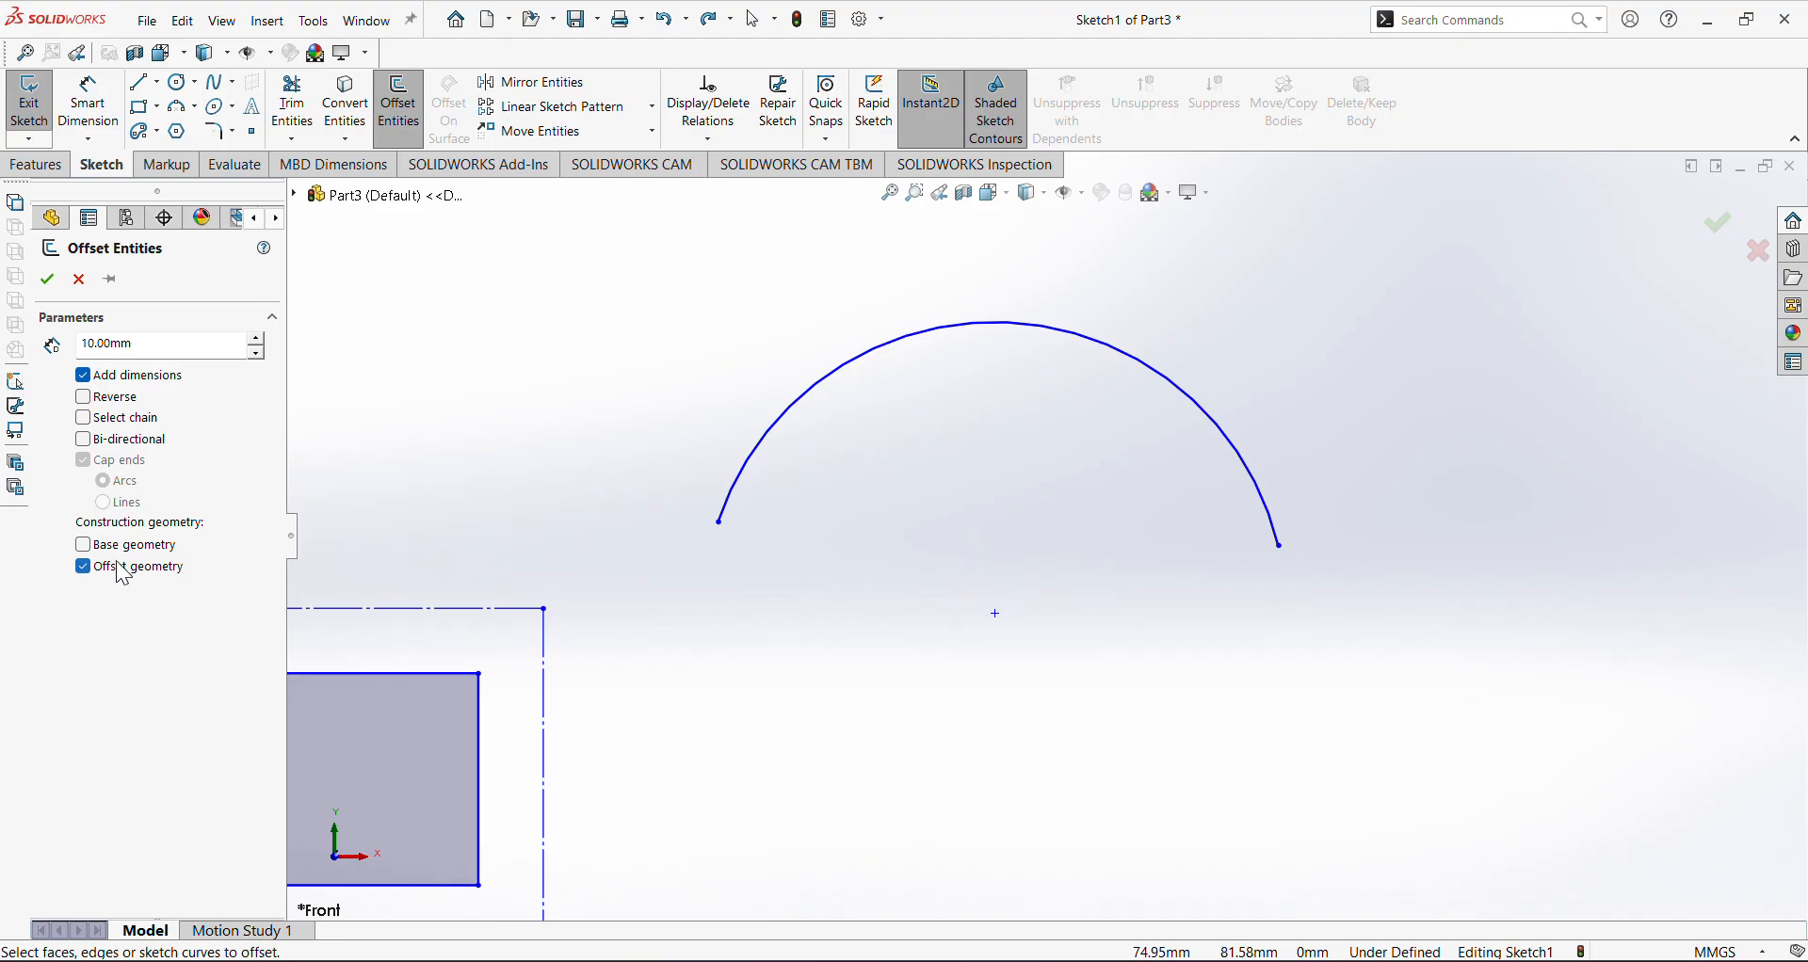
pyautogui.click(786, 436)
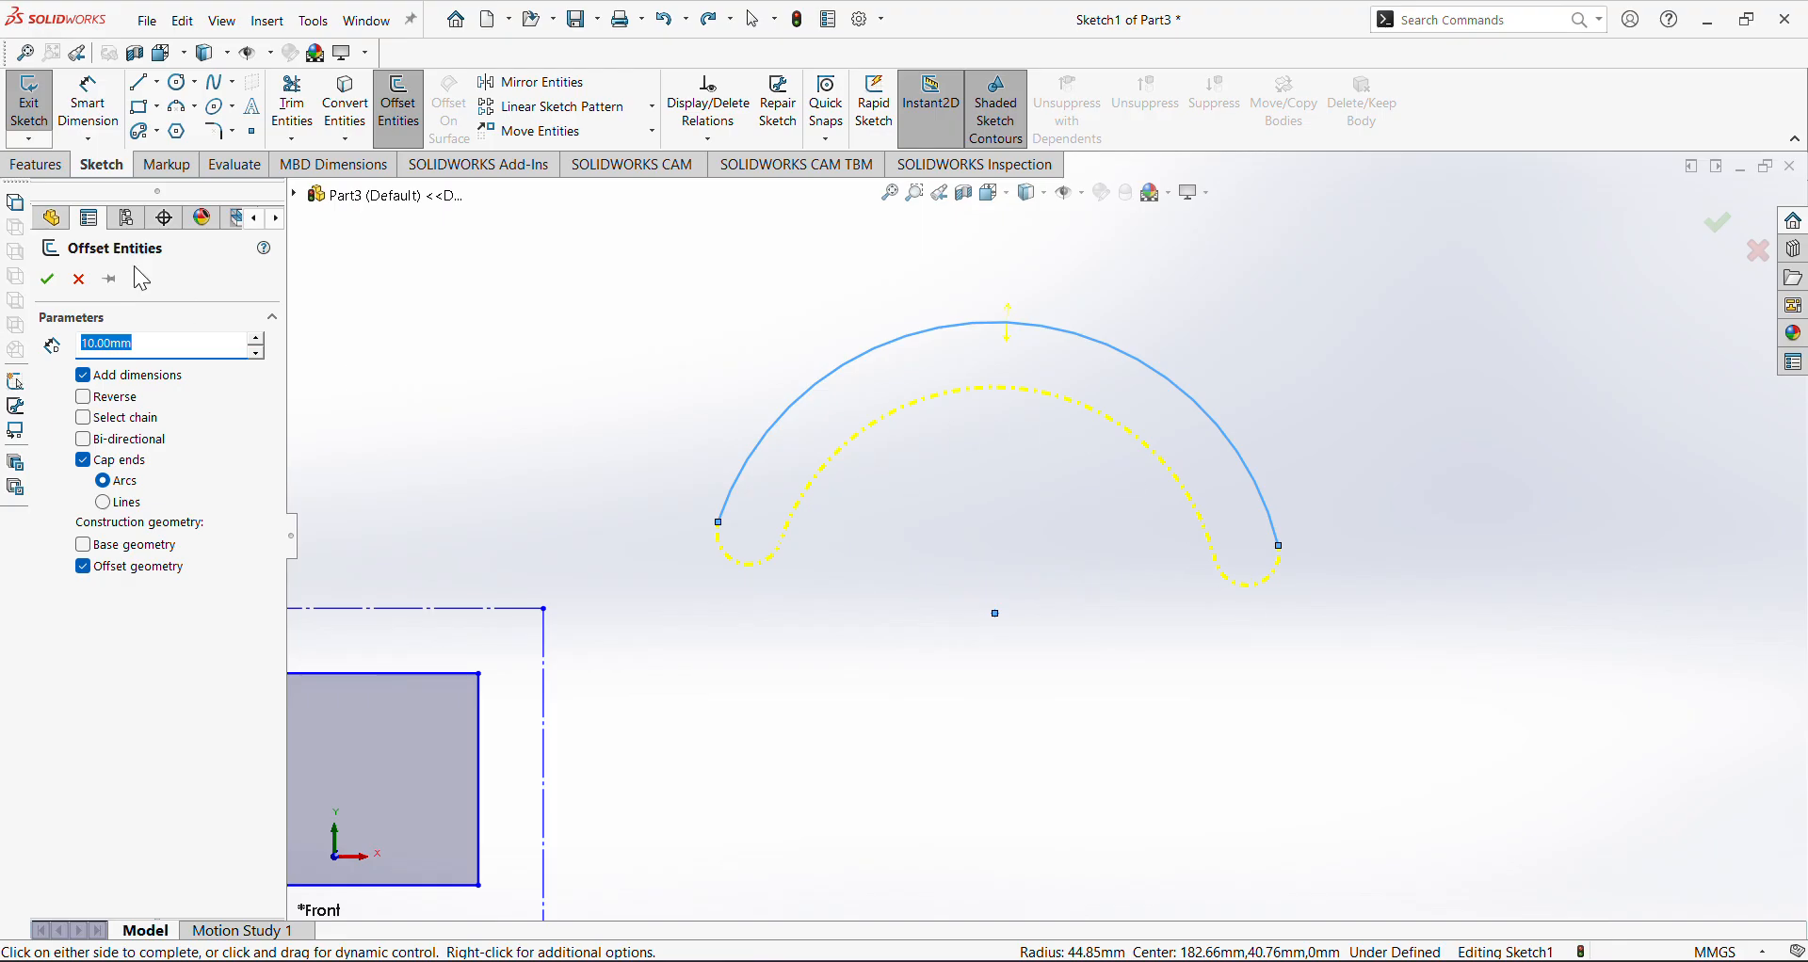
pyautogui.click(47, 280)
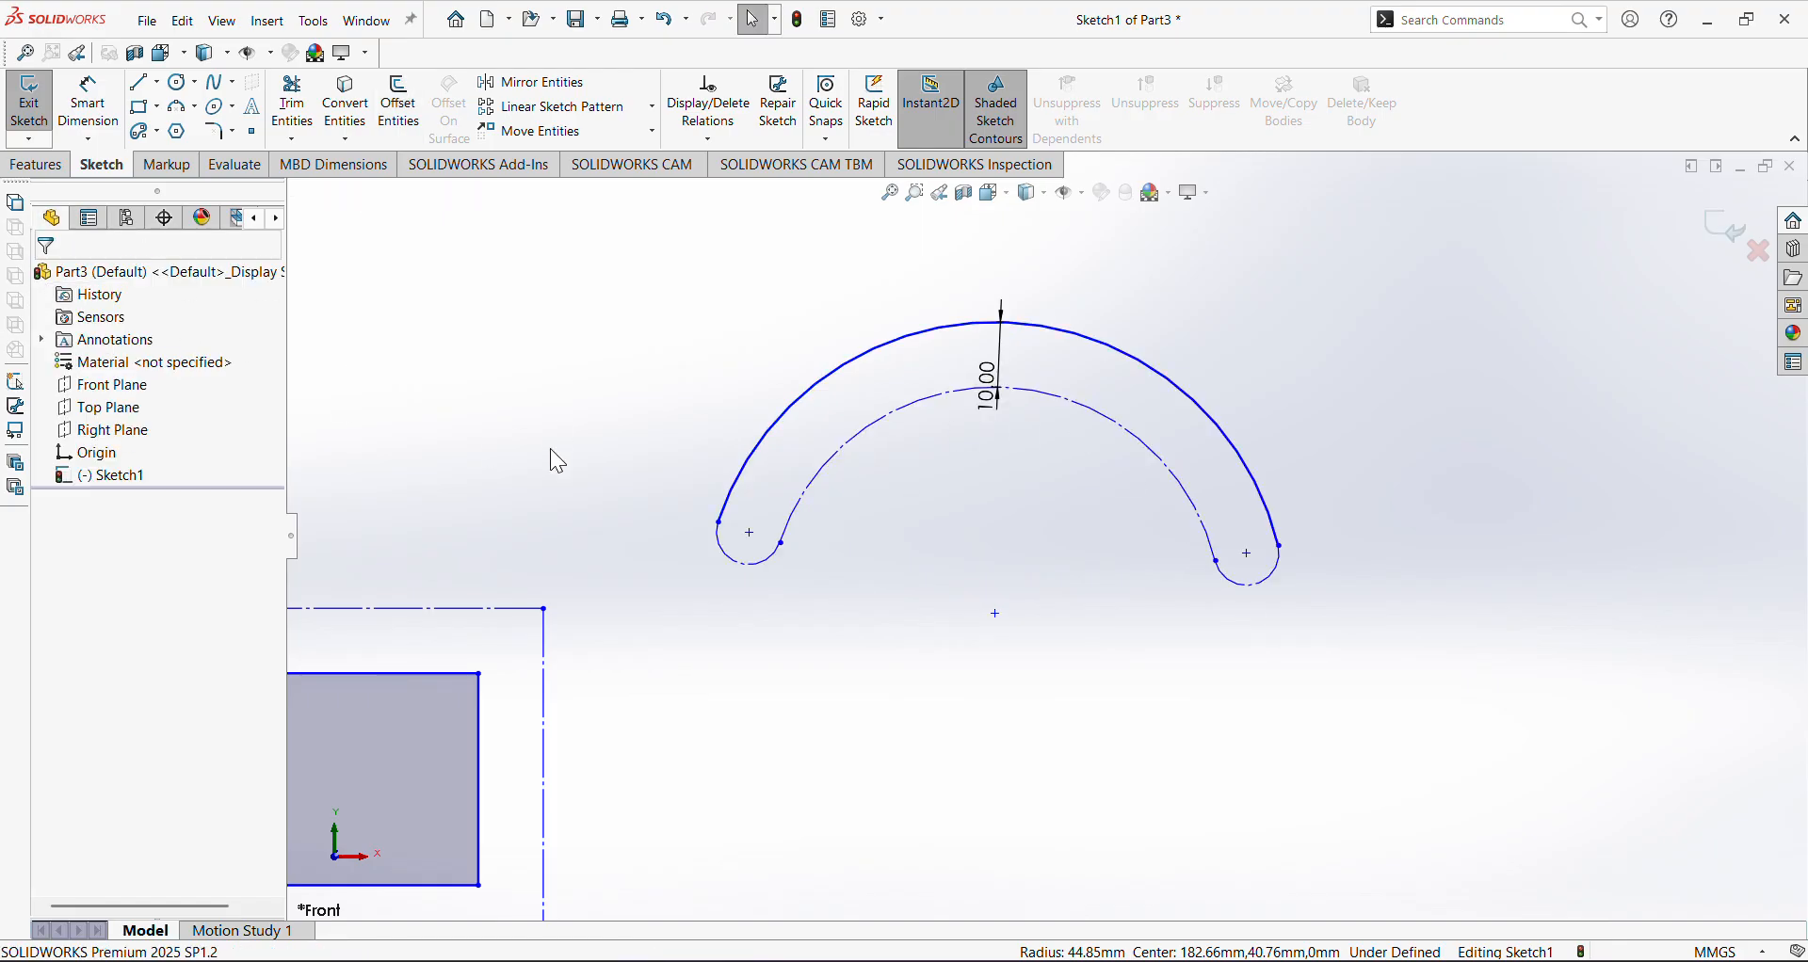
pyautogui.hotkey('ctrl', 'z')
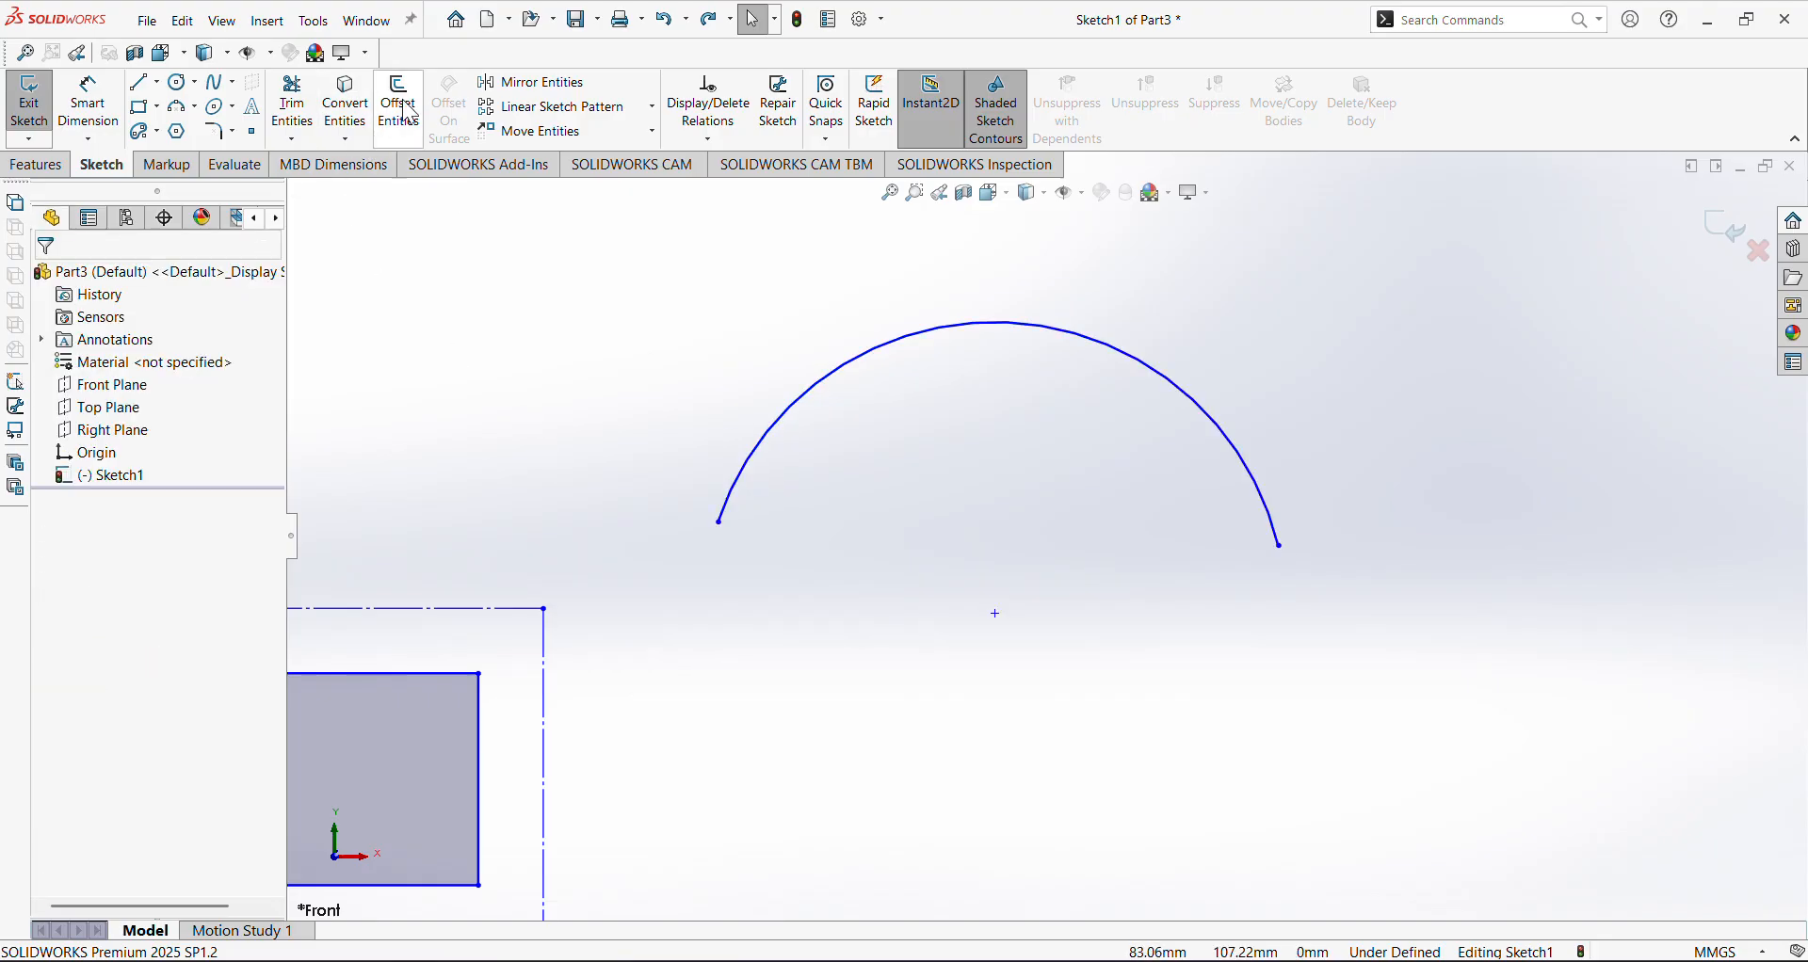
# Offset the arc 10 mm inward with Add dimensions on, Cap ends set to Lines and no construction geometry
pyautogui.click(411, 113)
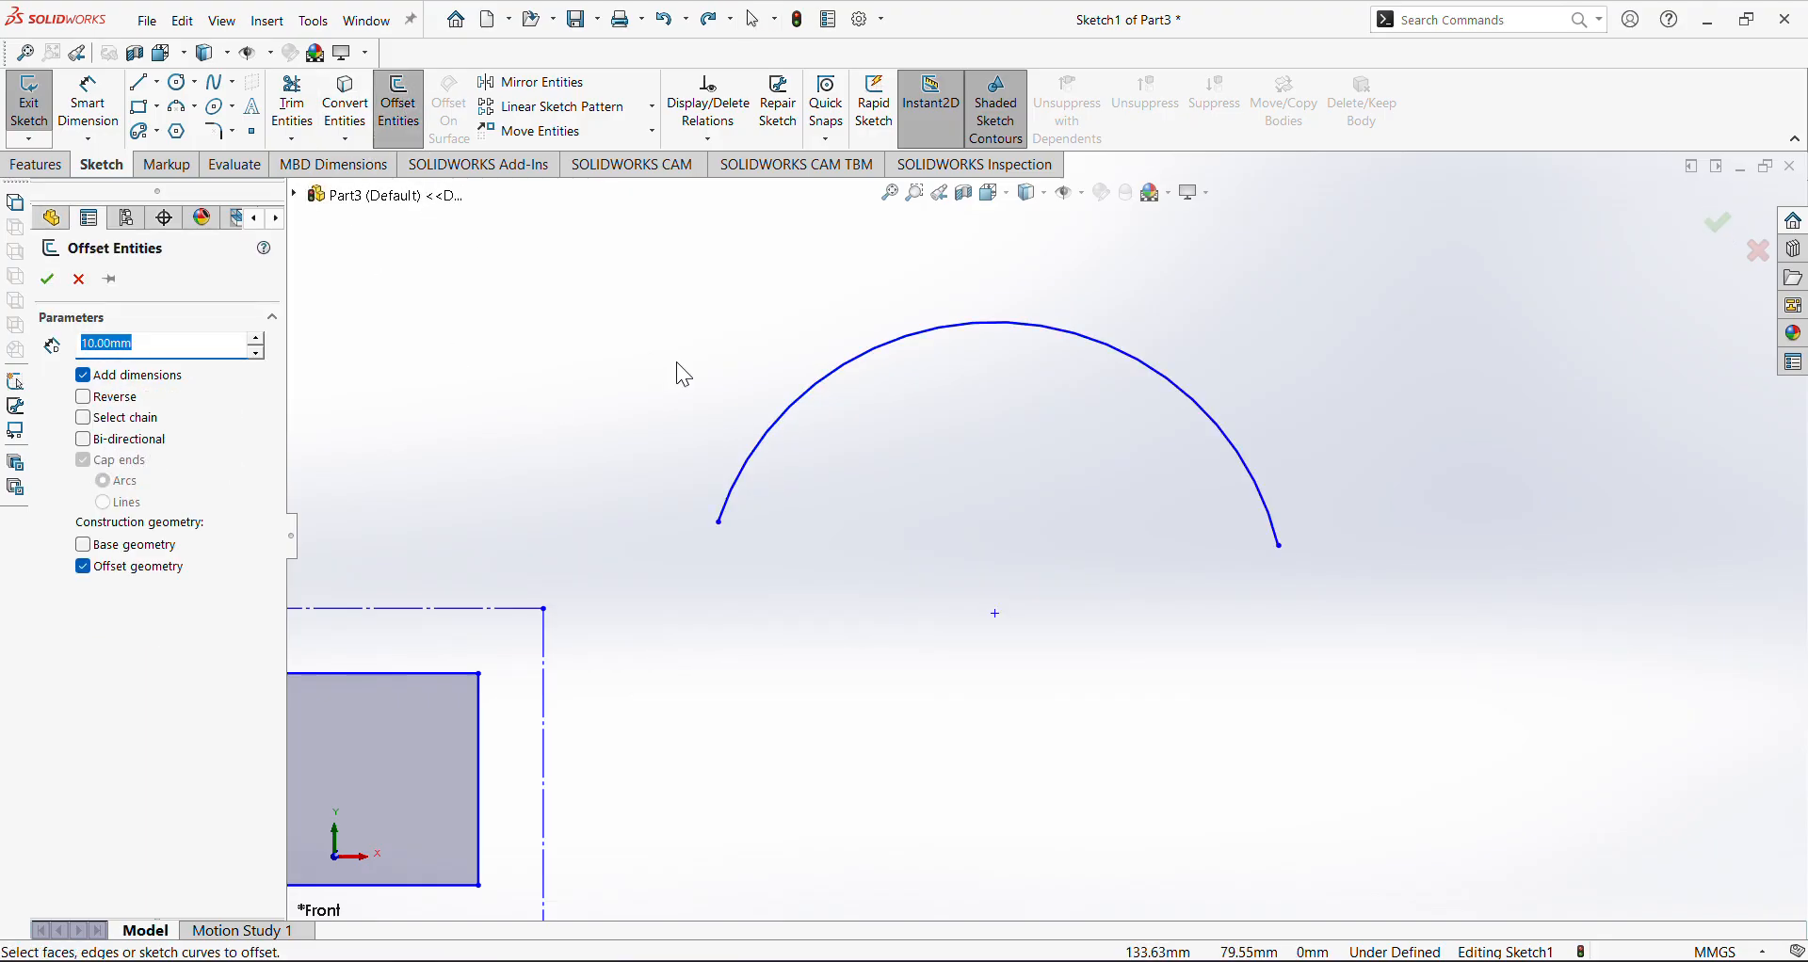
pyautogui.click(784, 454)
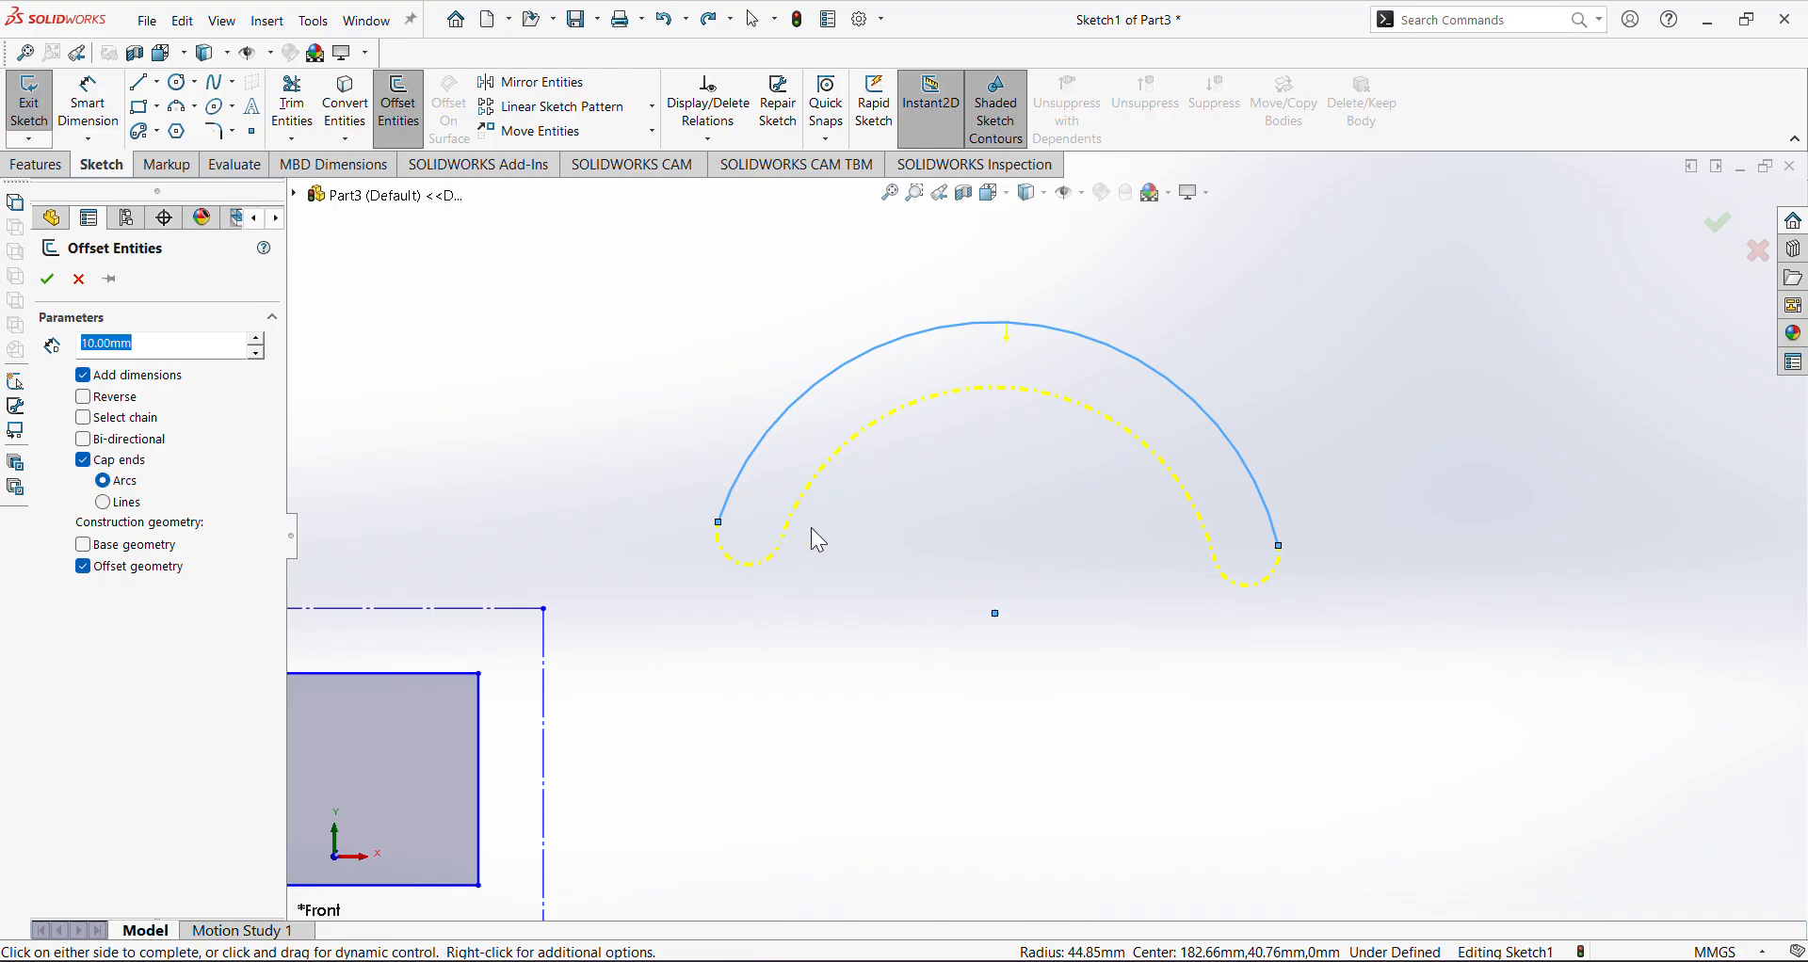
pyautogui.click(112, 570)
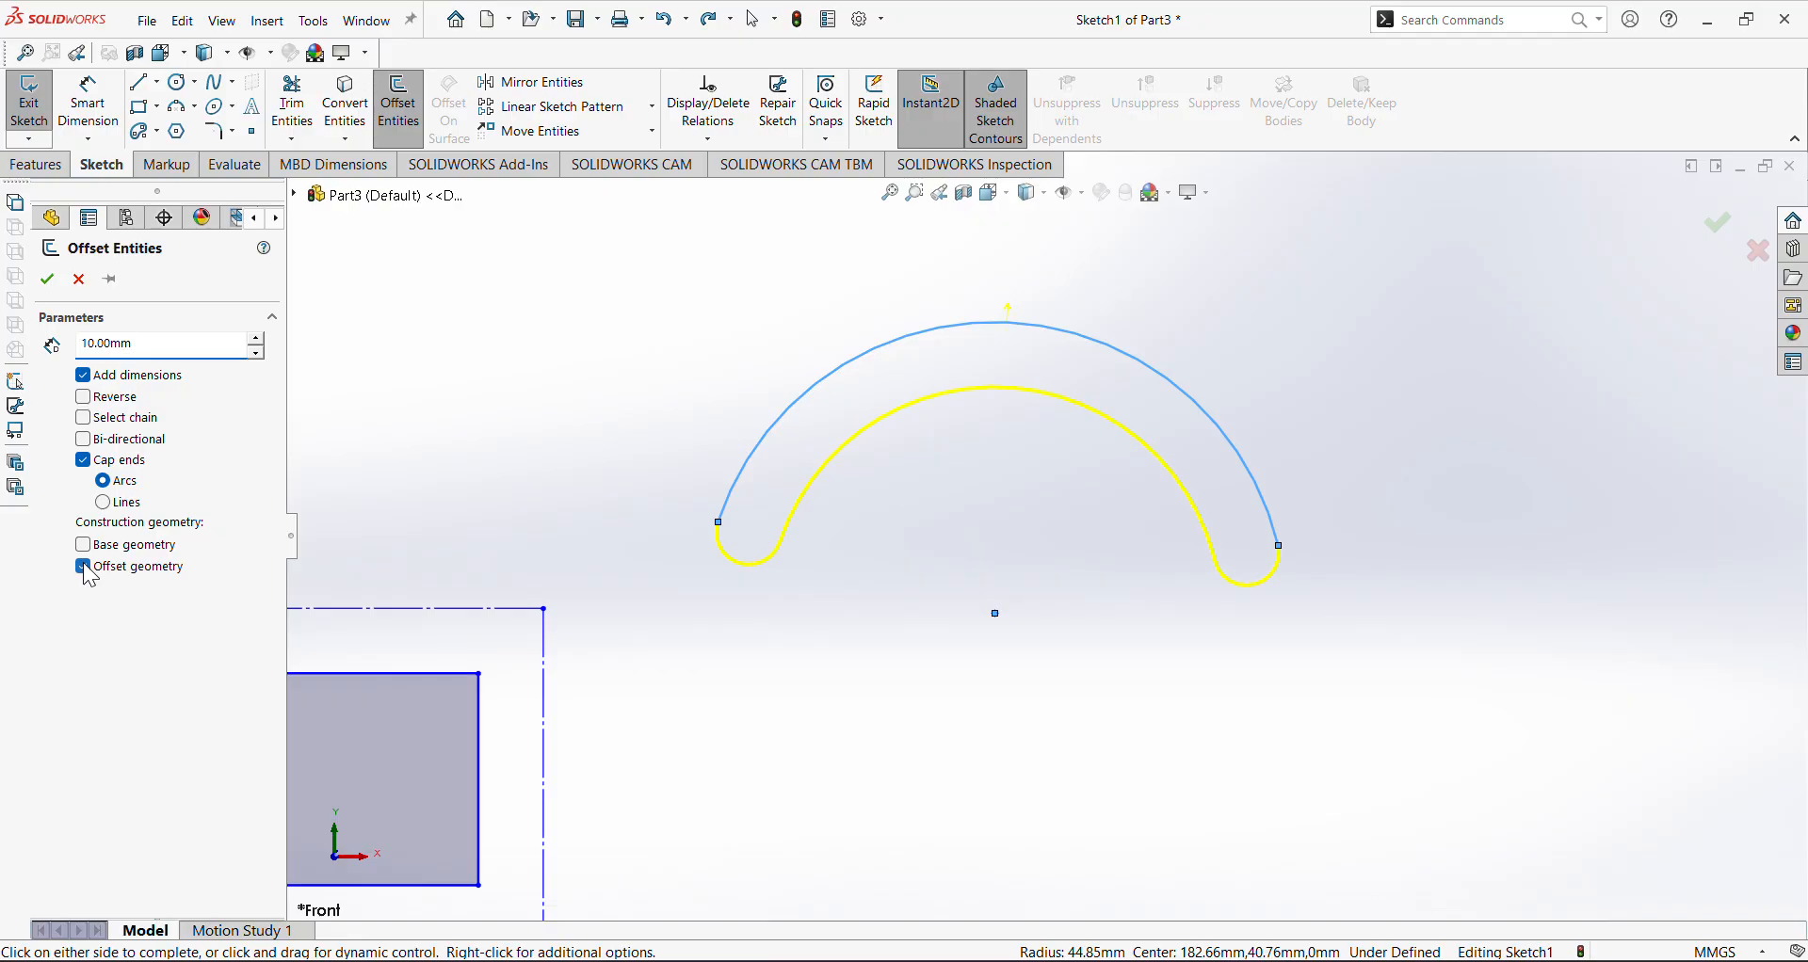
pyautogui.click(106, 506)
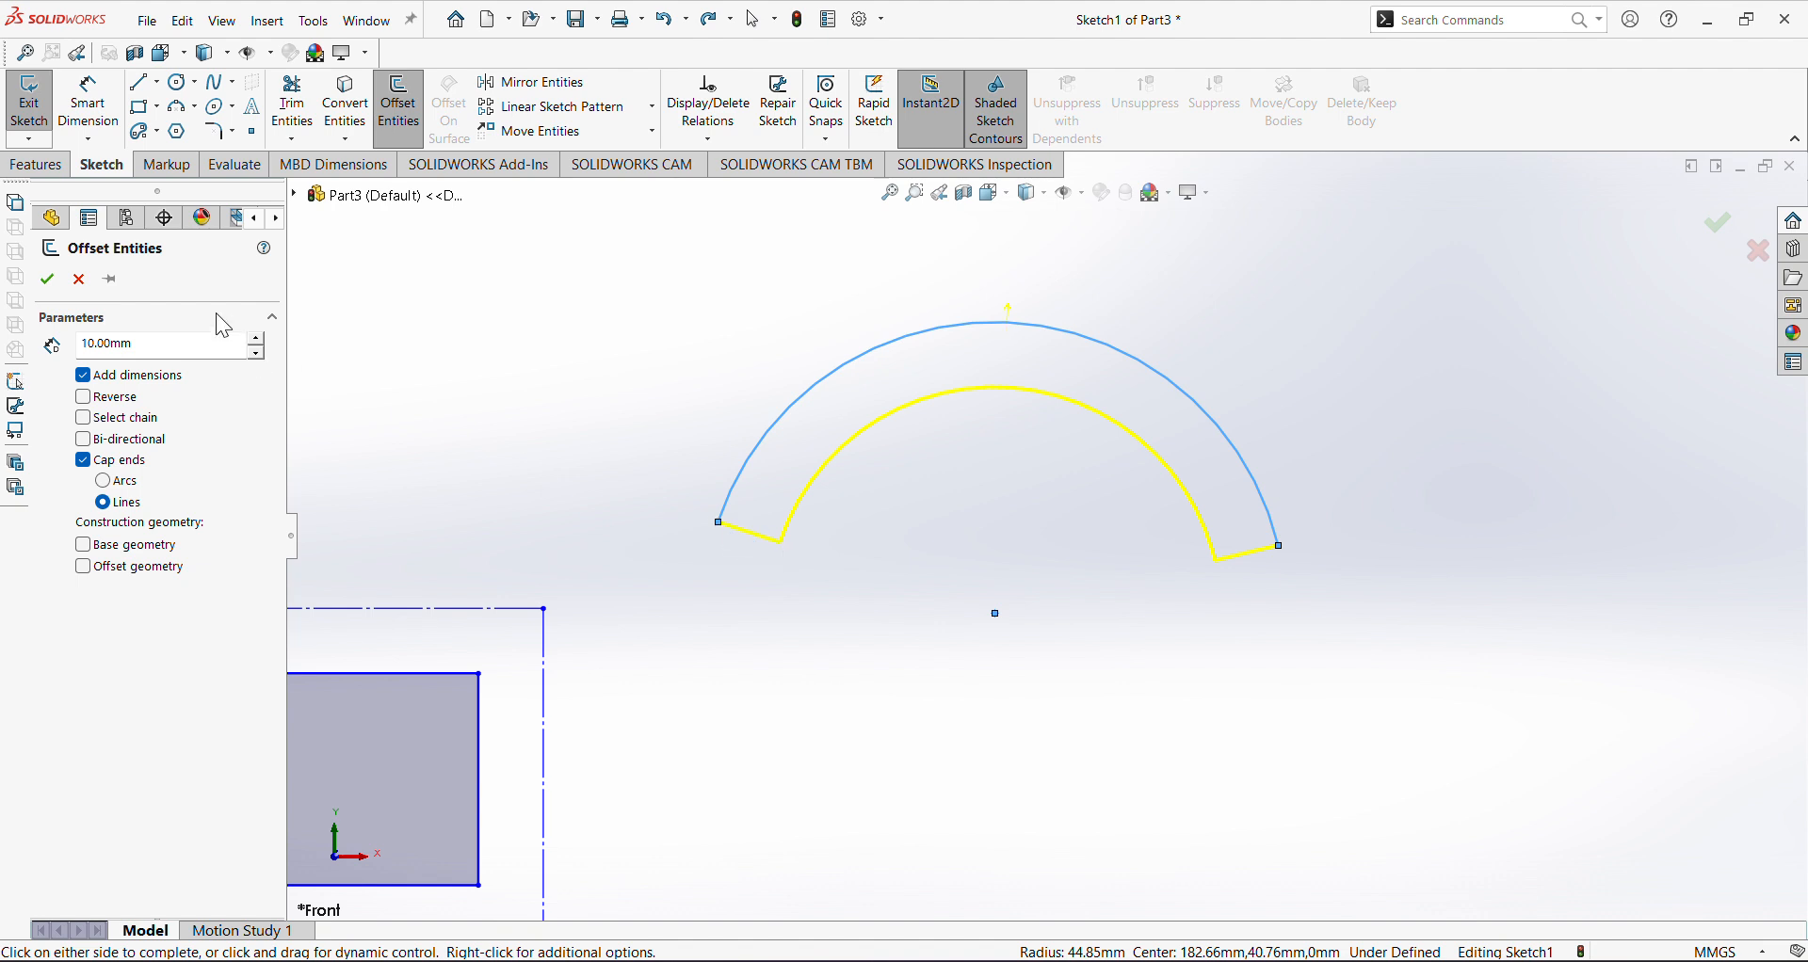
pyautogui.click(47, 278)
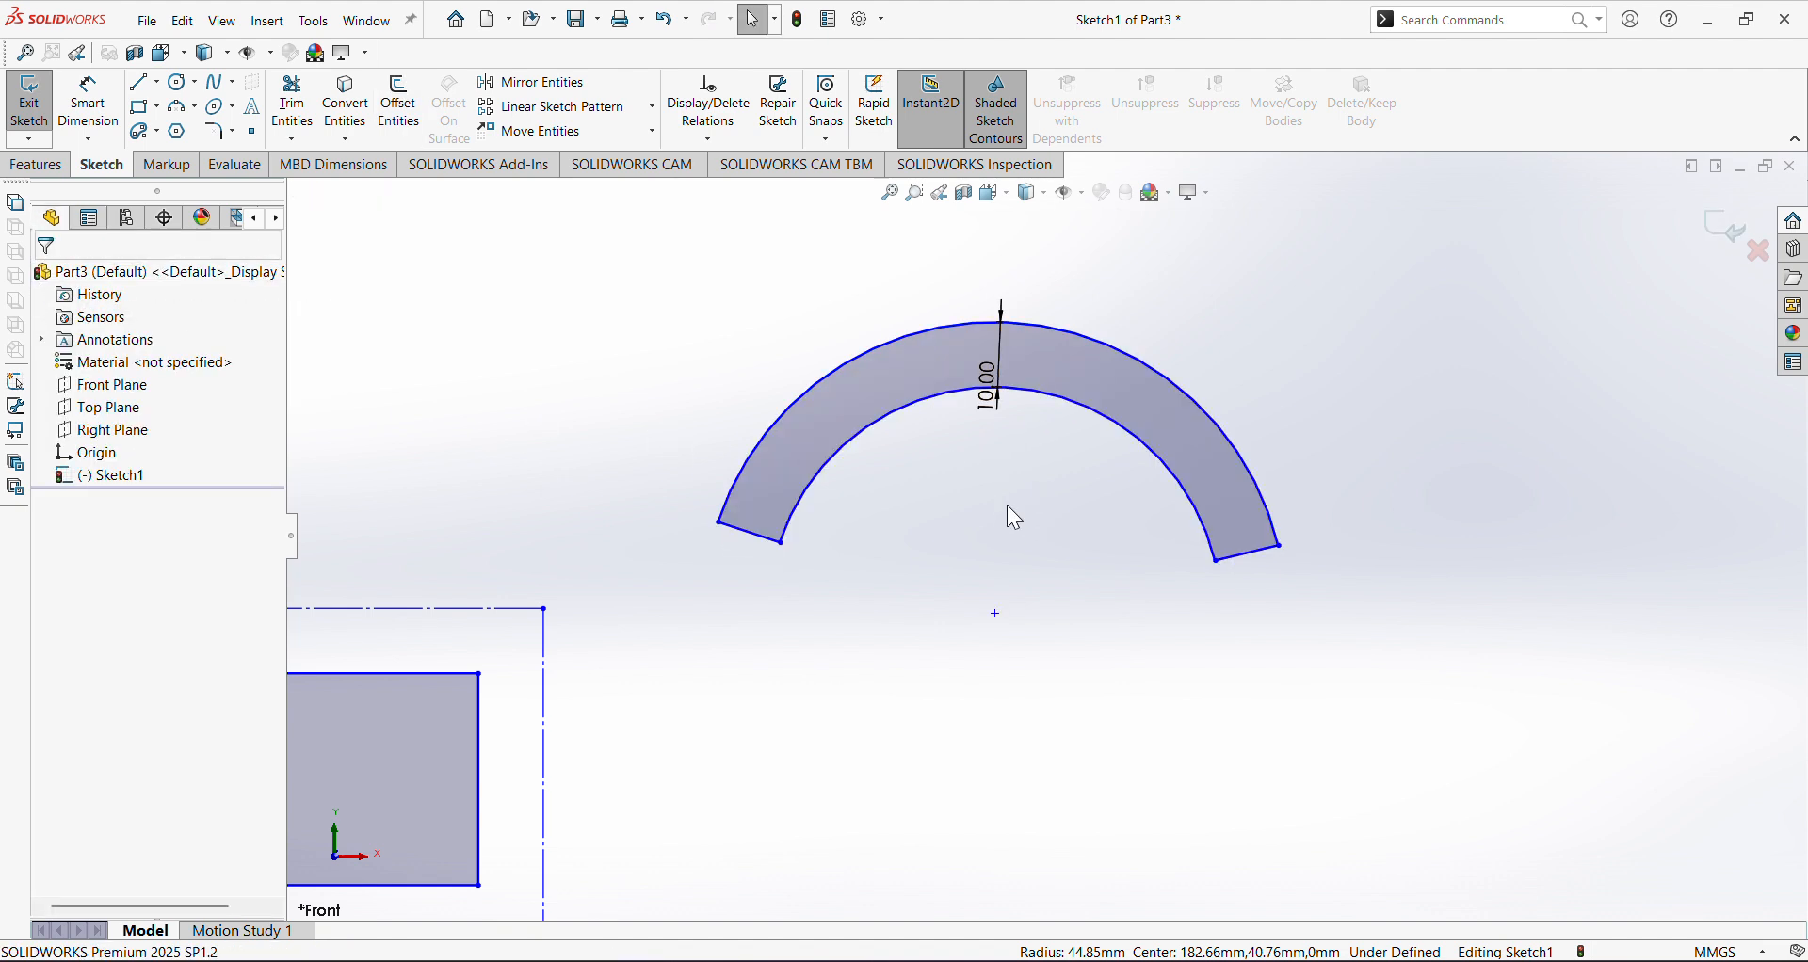
# Replace the line-capped offset with a 10 mm inward offset of the arc, with Add dimensions on and Cap ends set to Arcs
pyautogui.click(834, 443)
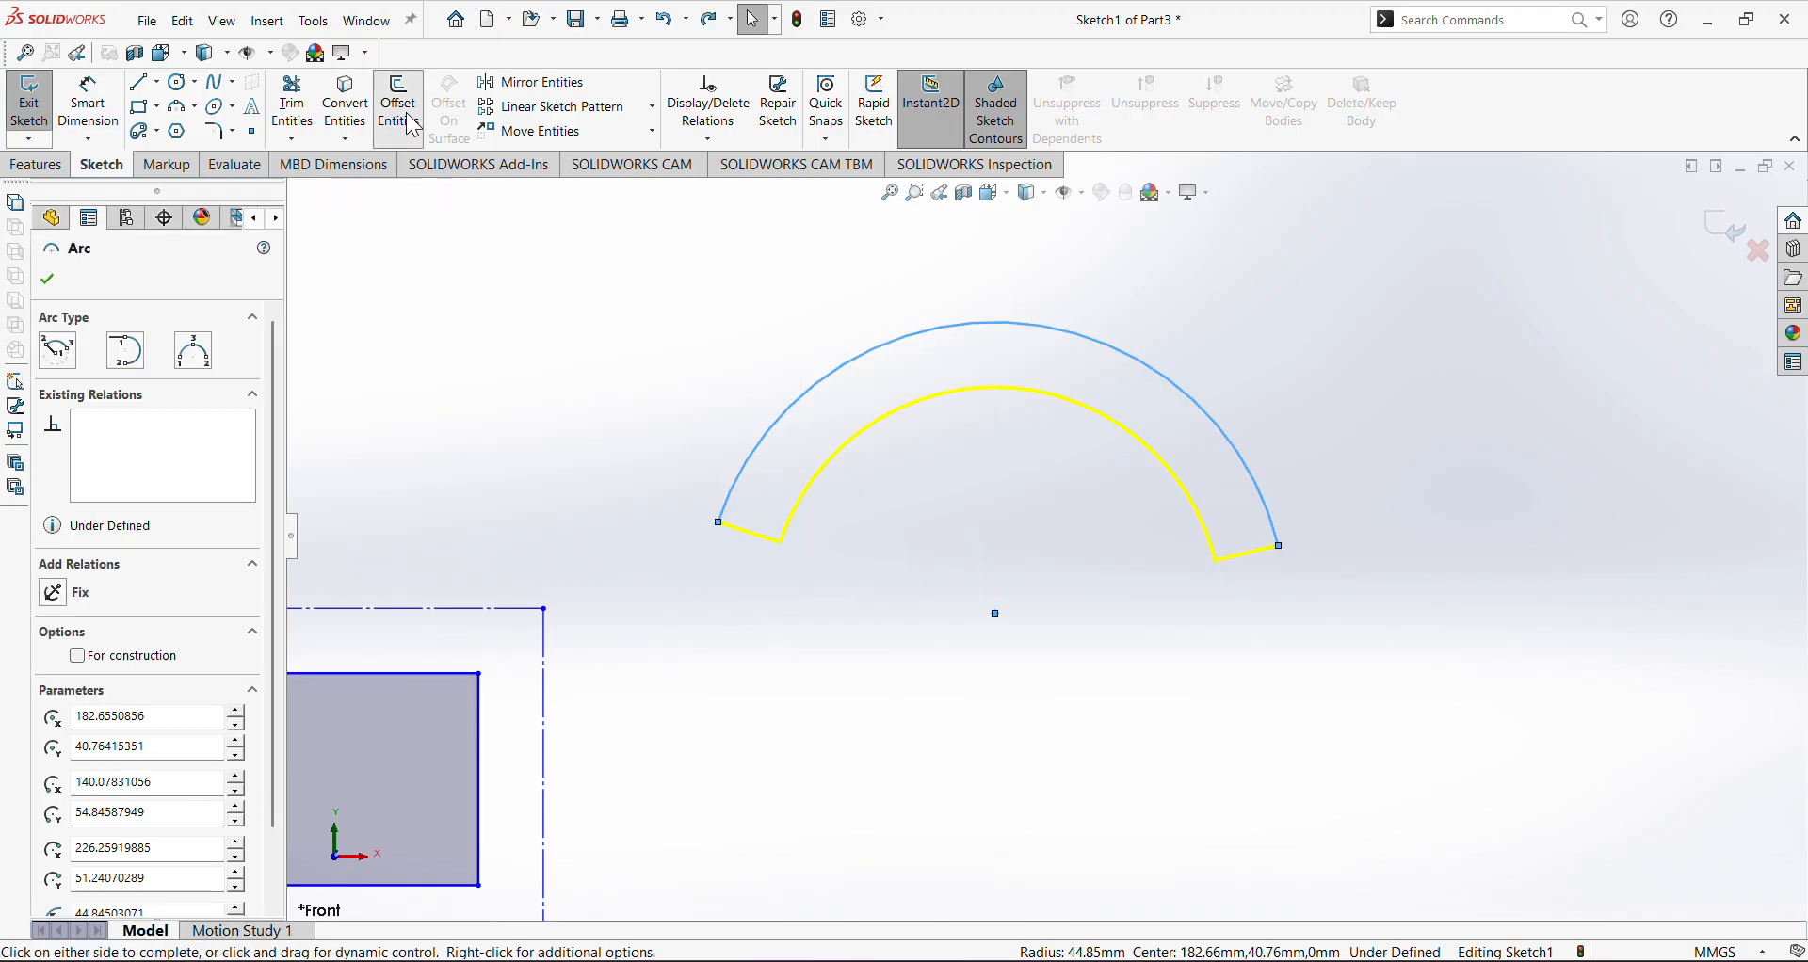
pyautogui.click(400, 105)
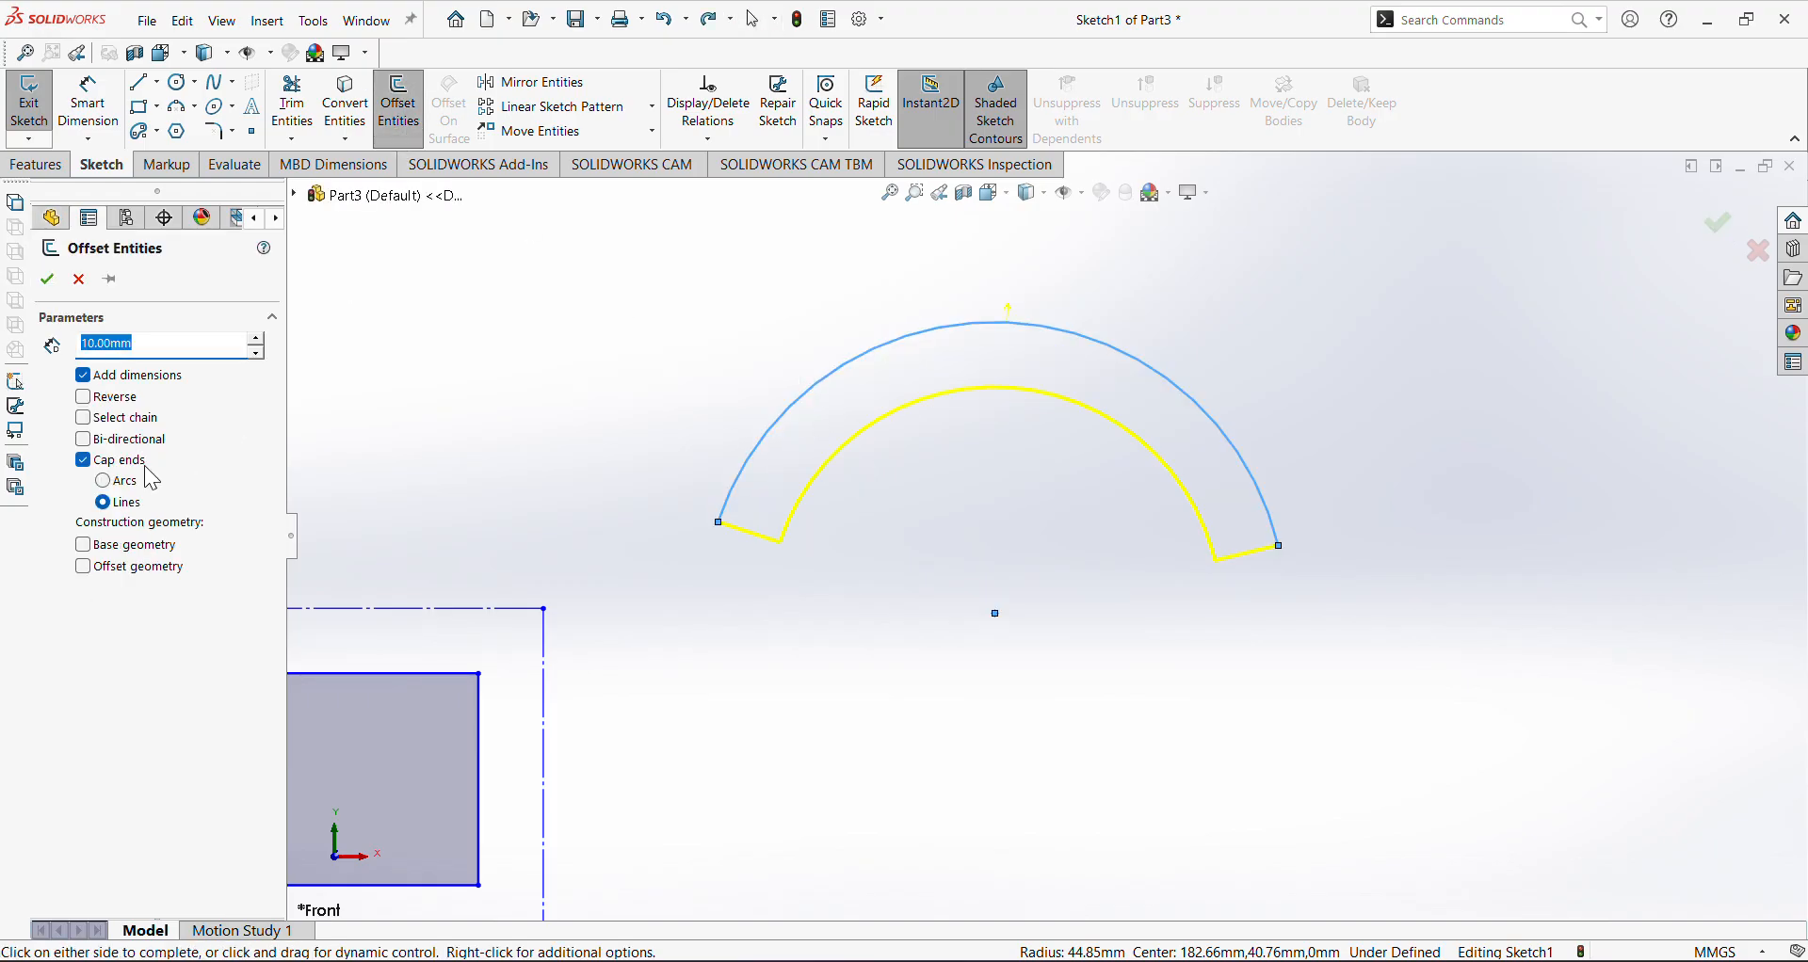
pyautogui.click(47, 278)
pyautogui.scroll(2, 1054, 534)
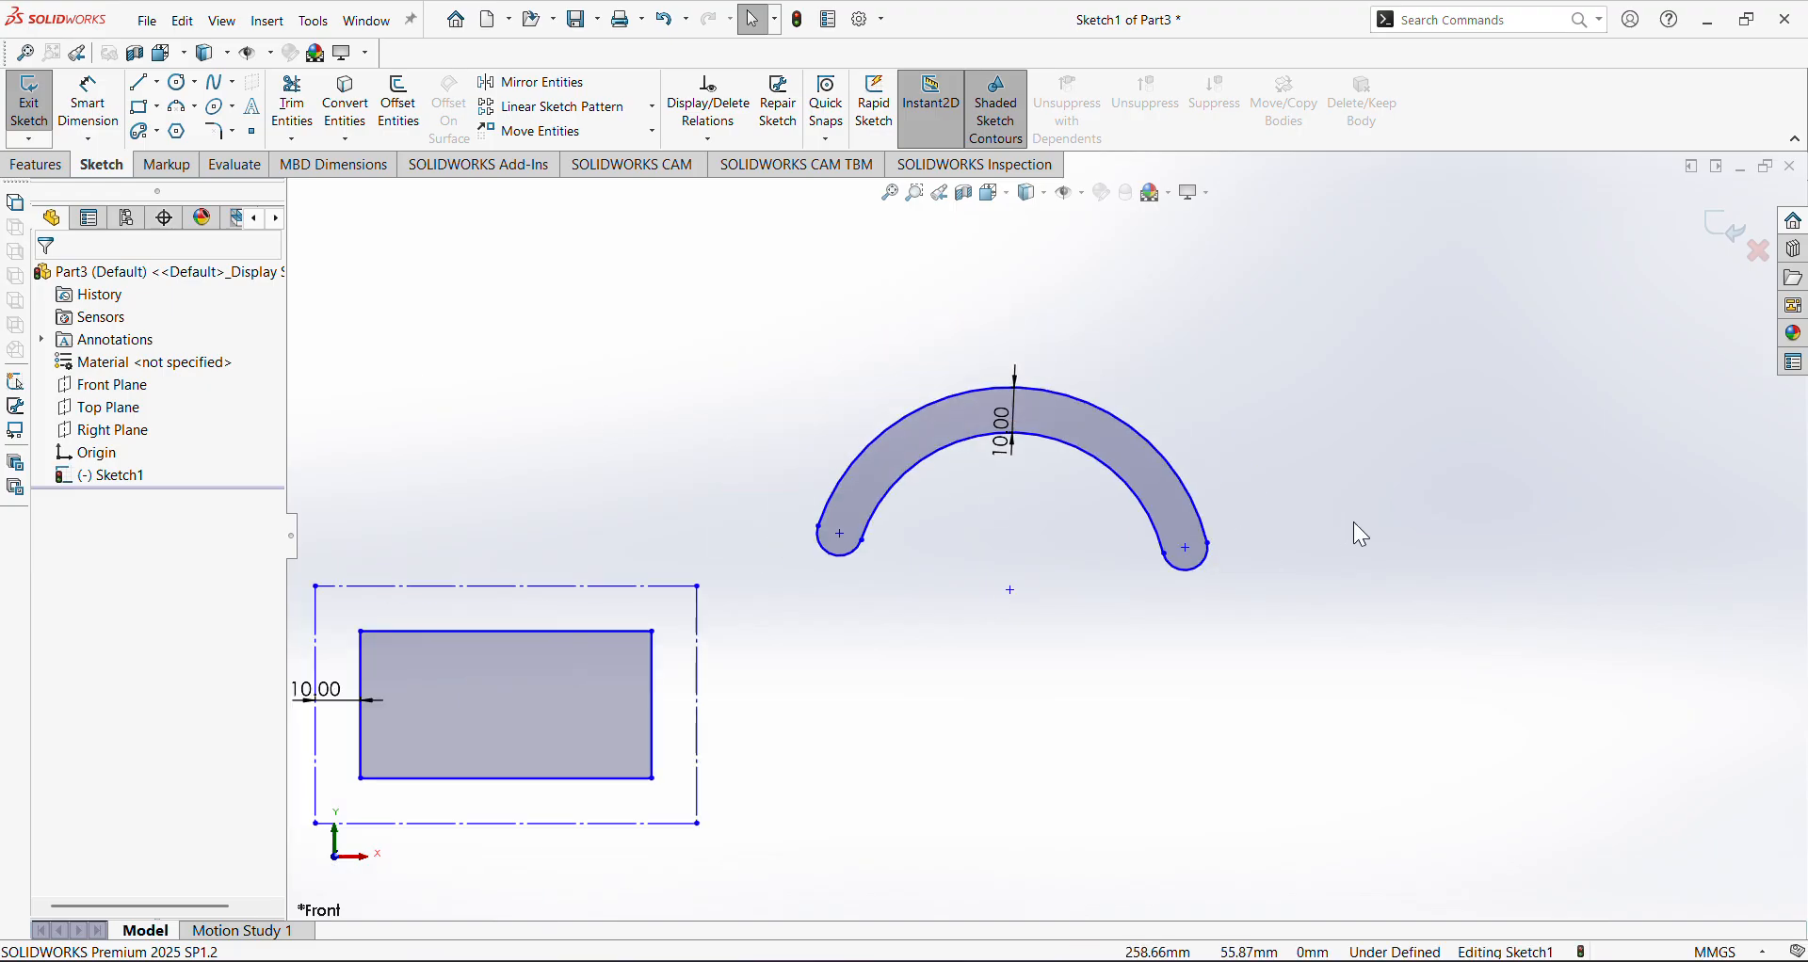
# Sketch a Centerpoint Arc Slot beside the capped arc, with a centreline radius of about 37 mm and a sweep of about 180°
pyautogui.scroll(-2, 1354, 522)
pyautogui.click(159, 132)
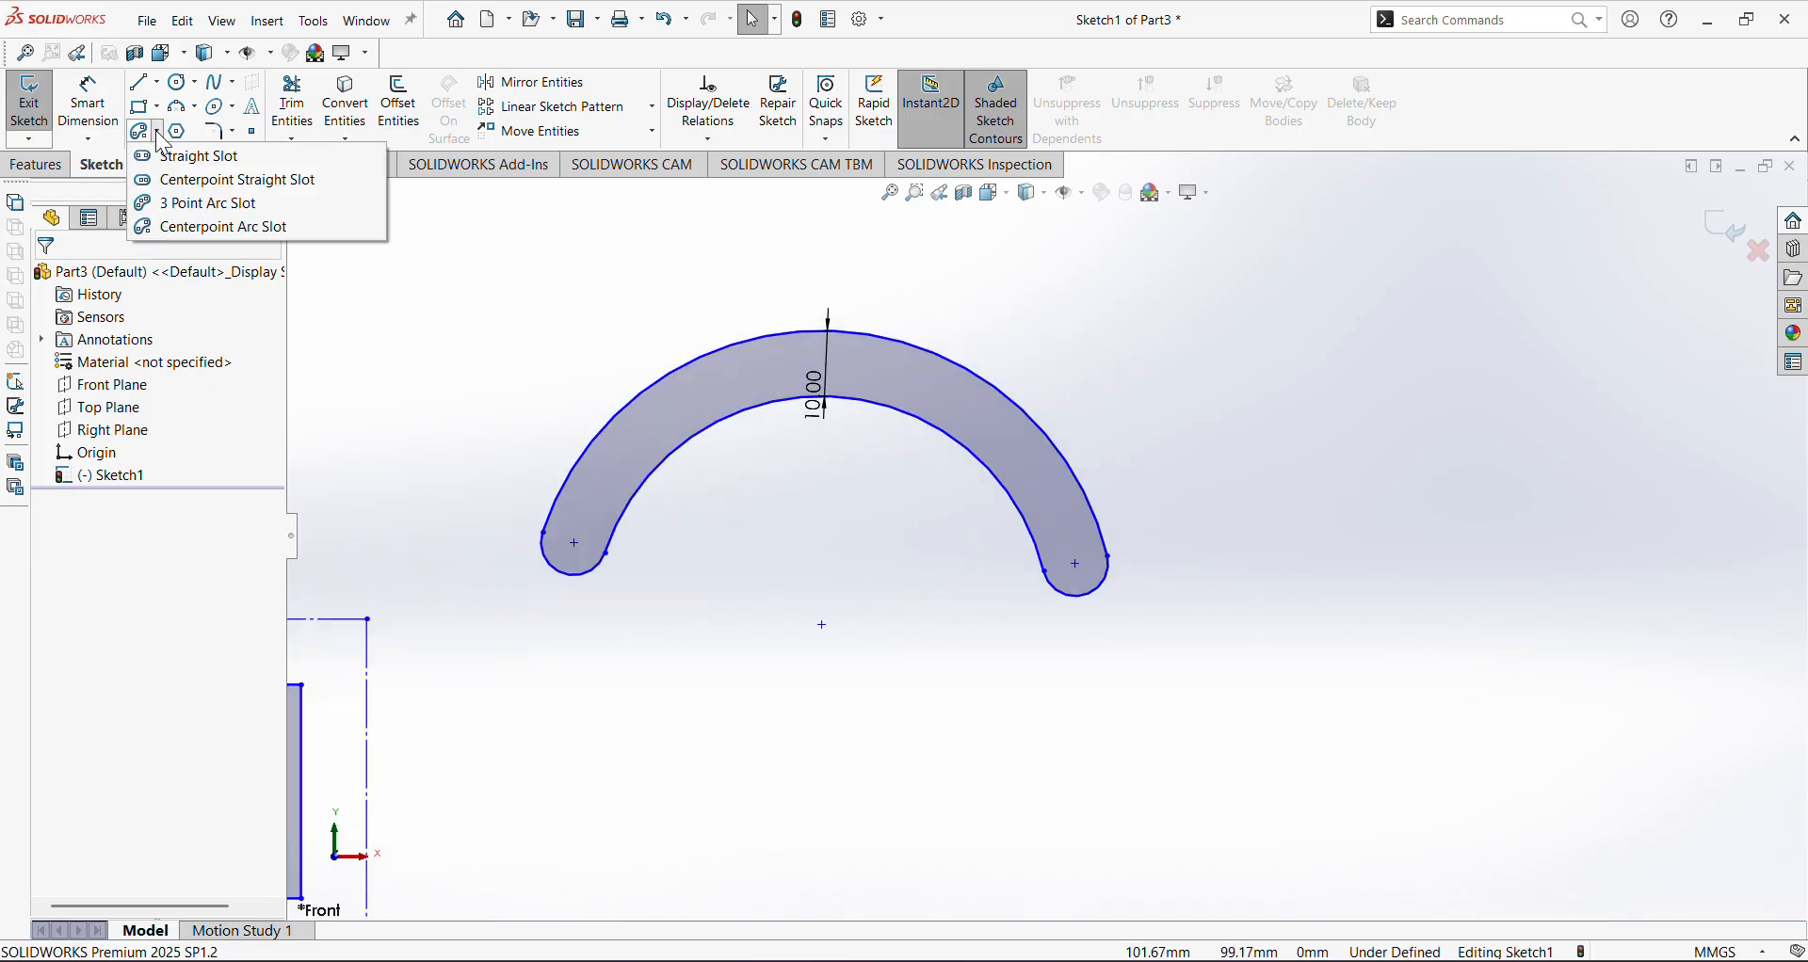
pyautogui.click(209, 227)
pyautogui.scroll(-2, 1232, 696)
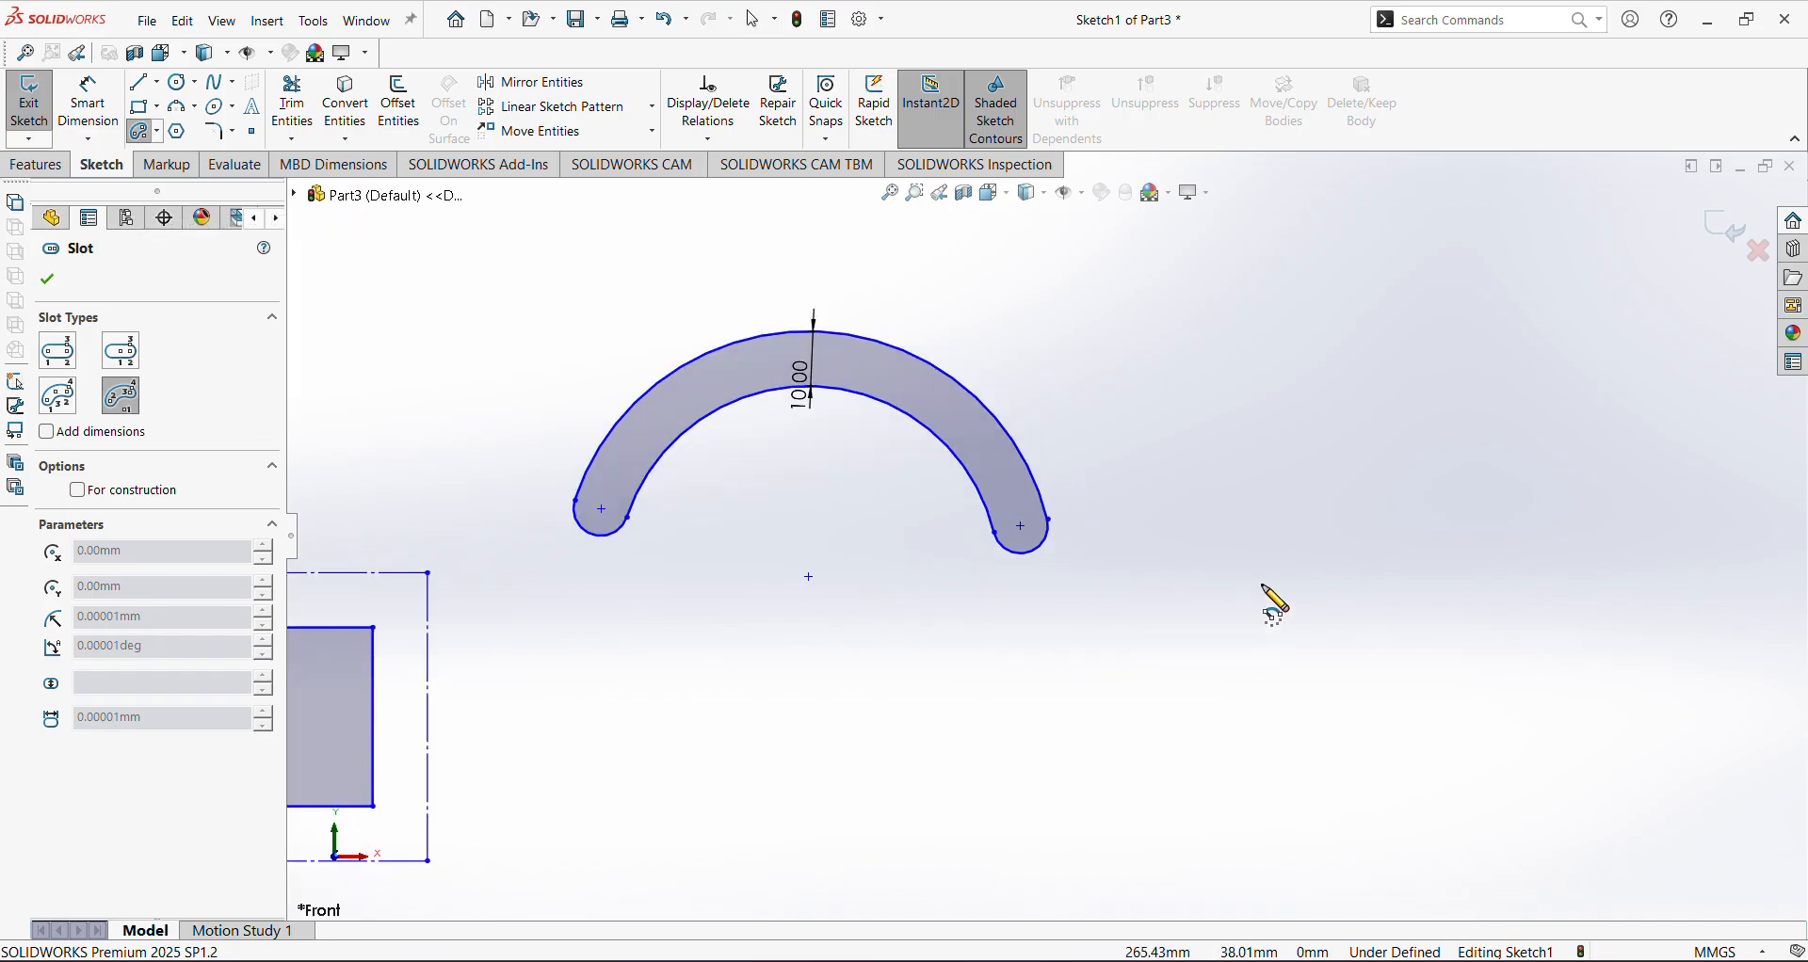
pyautogui.click(1252, 558)
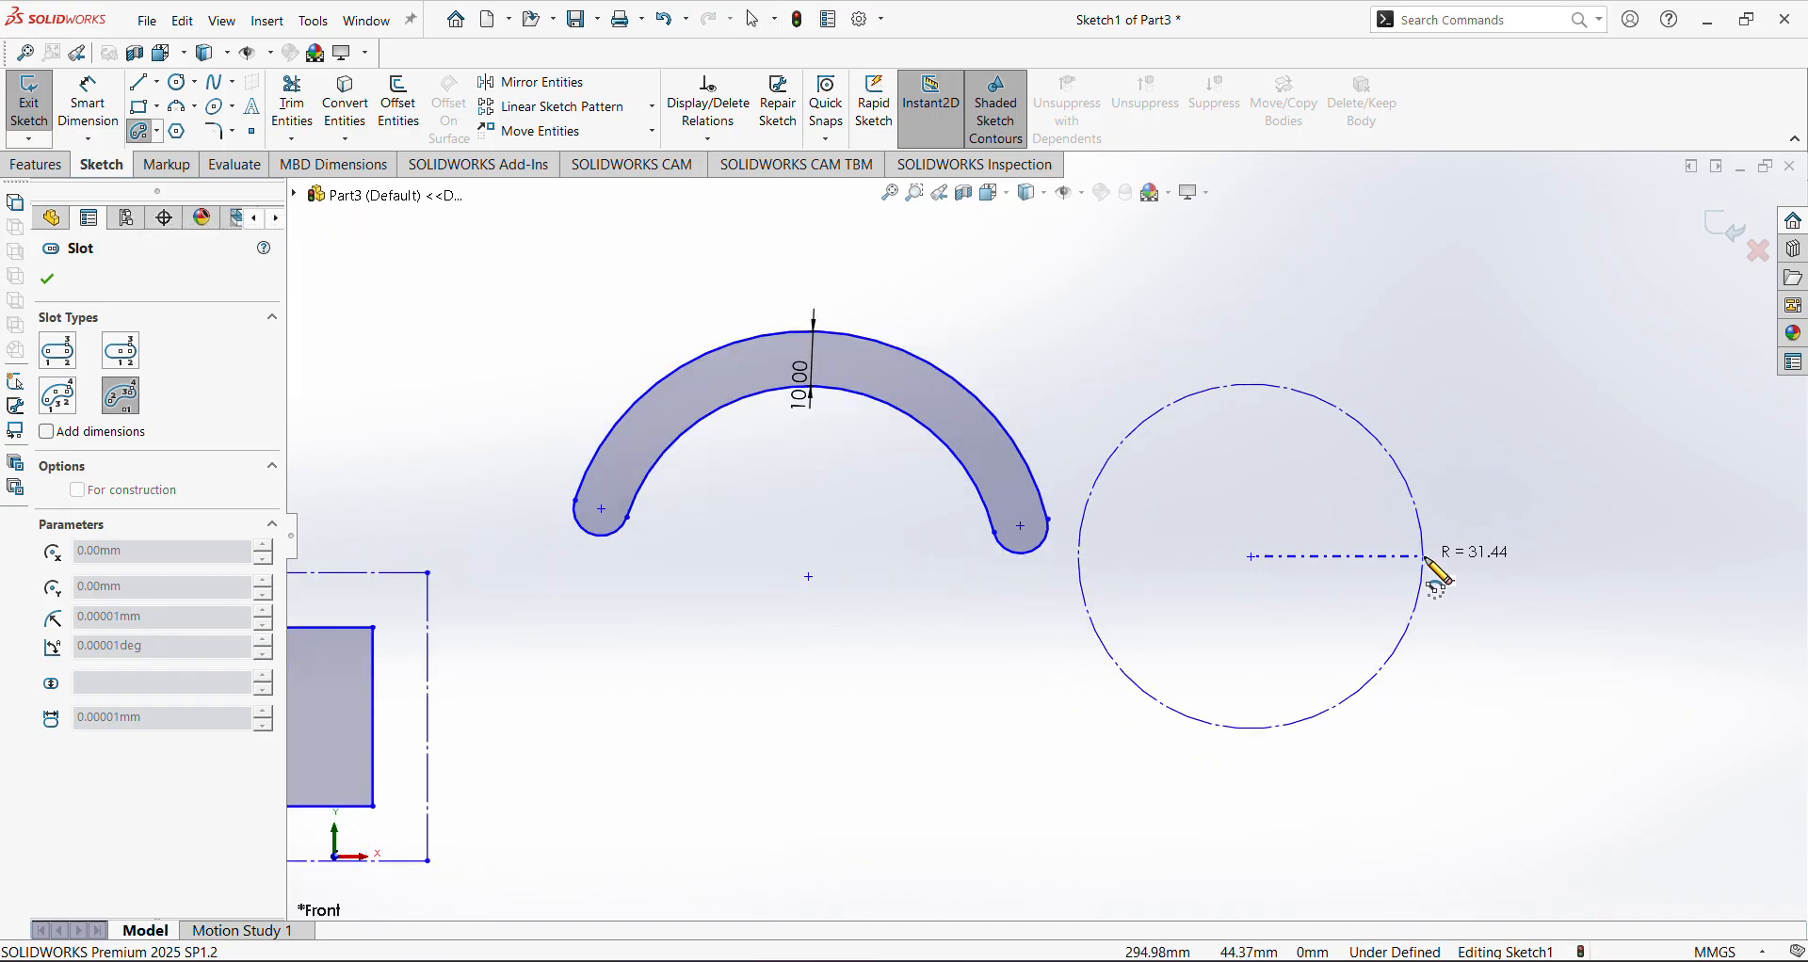
pyautogui.click(1457, 558)
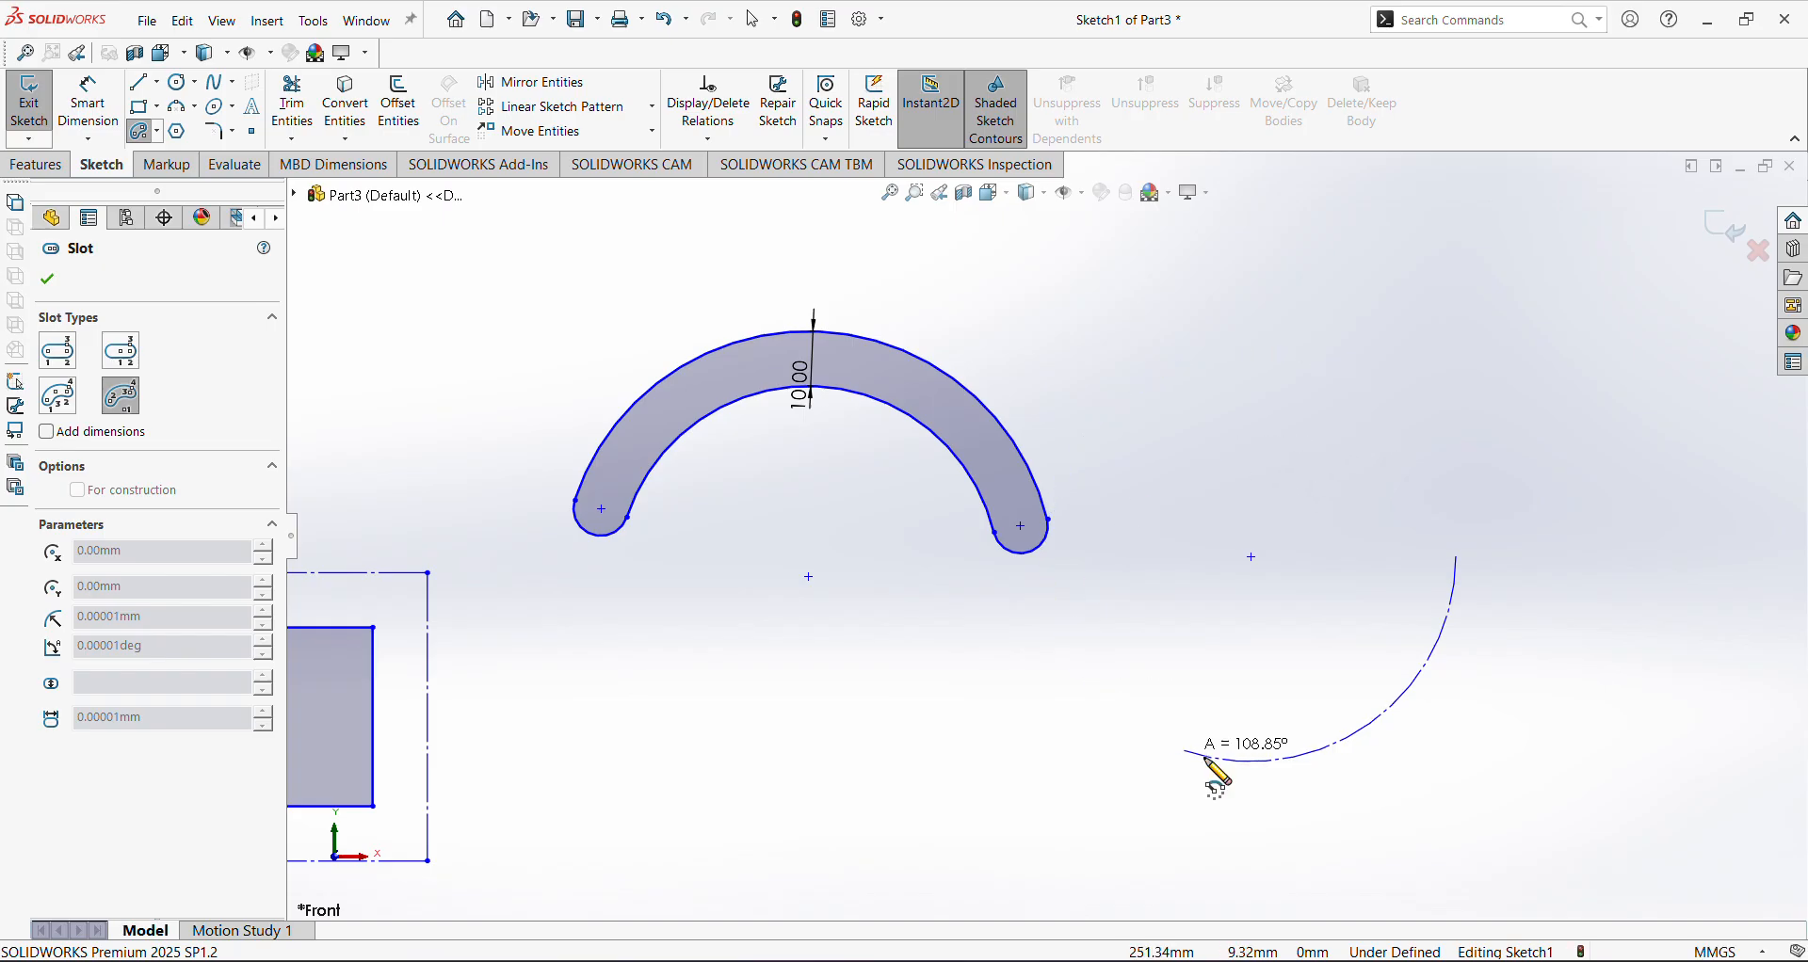
pyautogui.click(1088, 555)
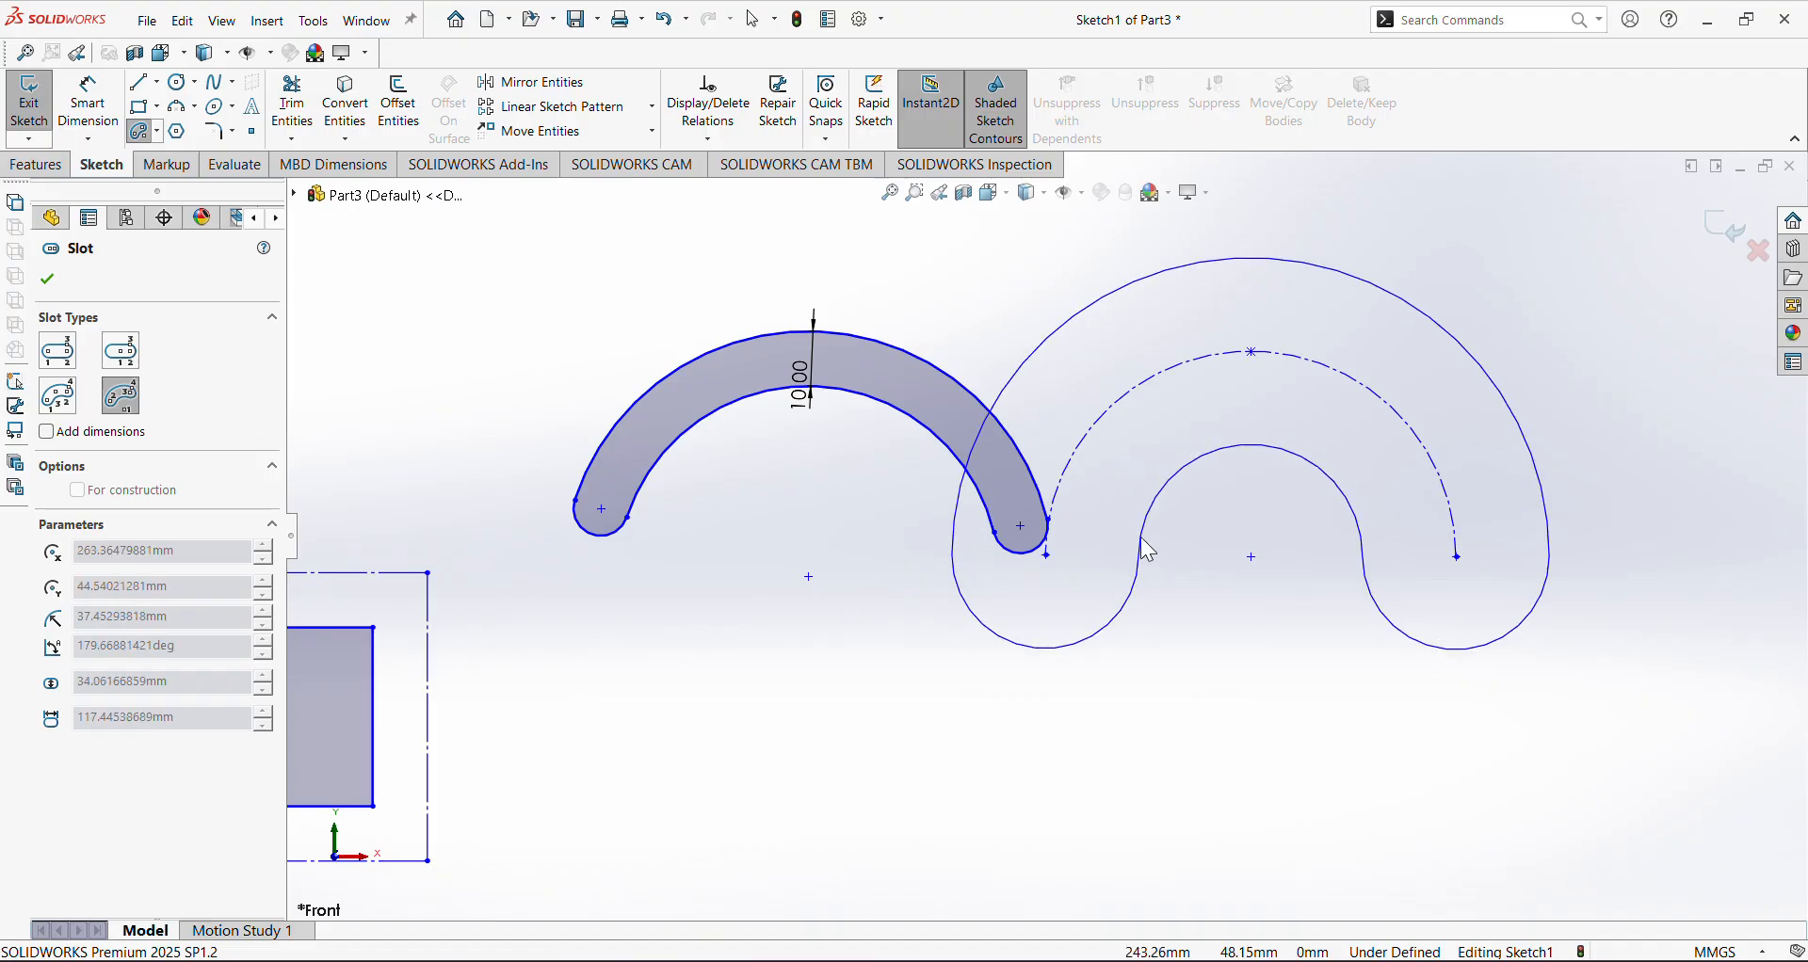
pyautogui.click(1093, 552)
pyautogui.press('Escape')
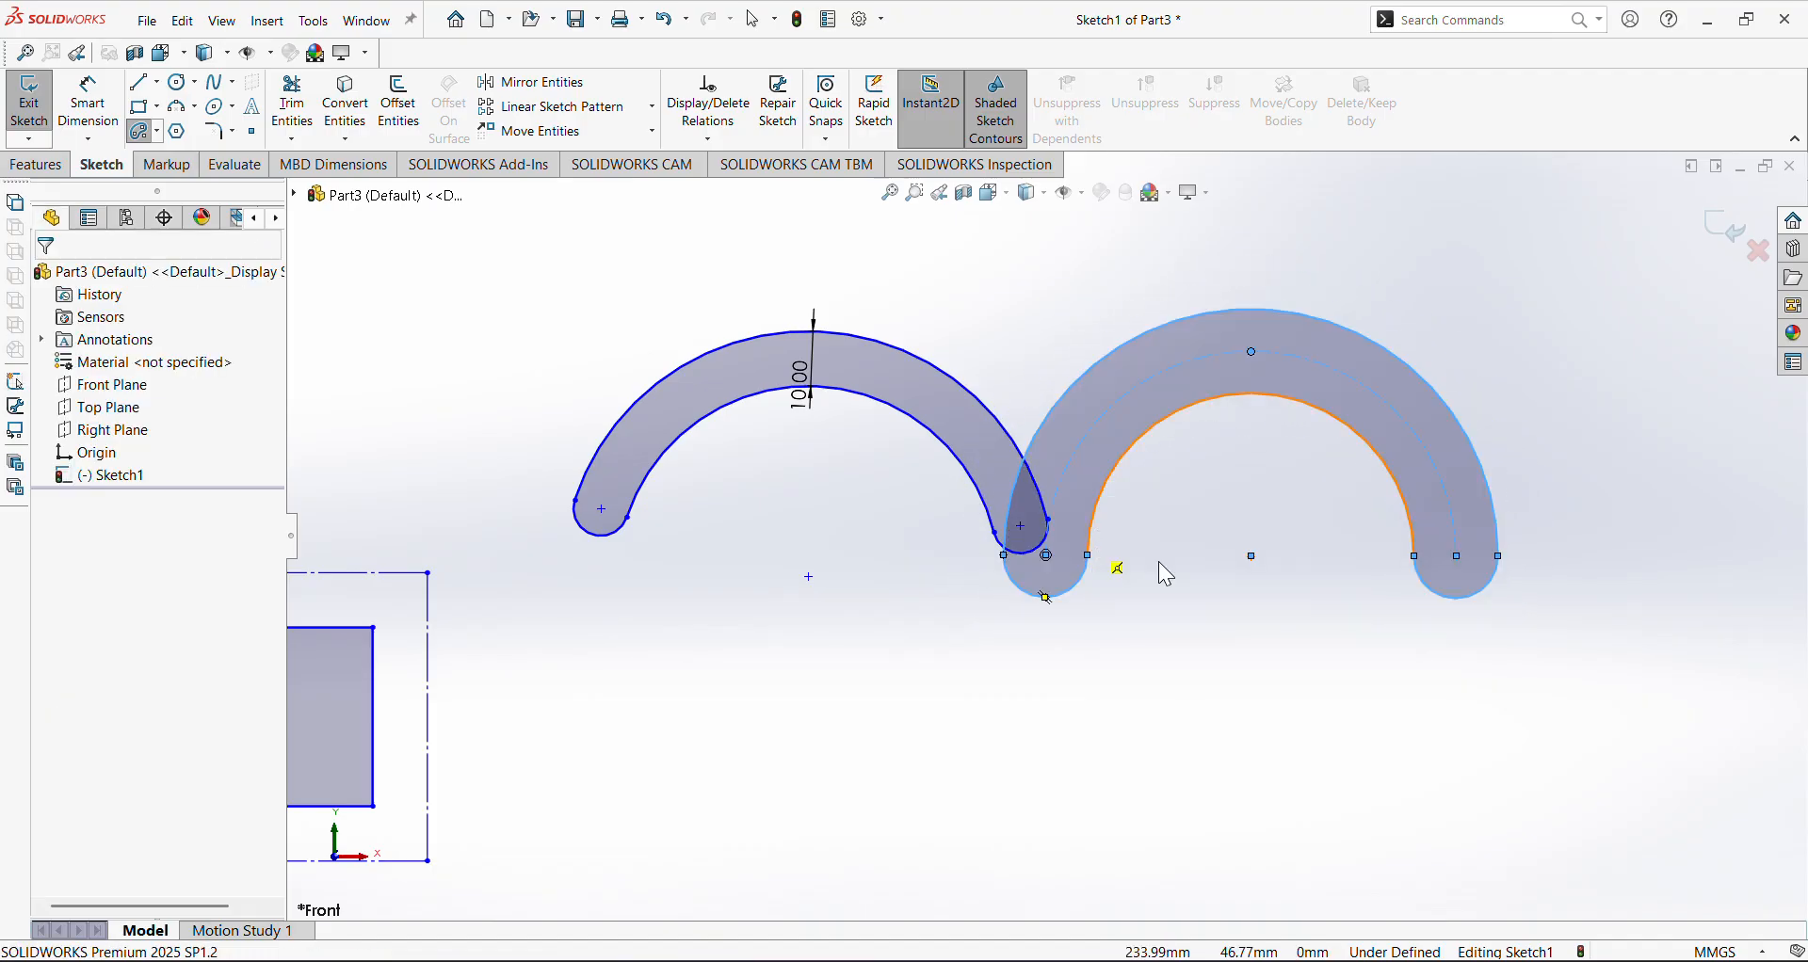
# Move the new arc slot sideways, clear of the overlapping end of the capped arc
pyautogui.moveTo(1252, 557)
pyautogui.mouseDown()
pyautogui.moveTo(1328, 548)
pyautogui.moveTo(1253, 551)
pyautogui.mouseUp()
pyautogui.click(1255, 553)
pyautogui.scroll(-5, 1053, 556)
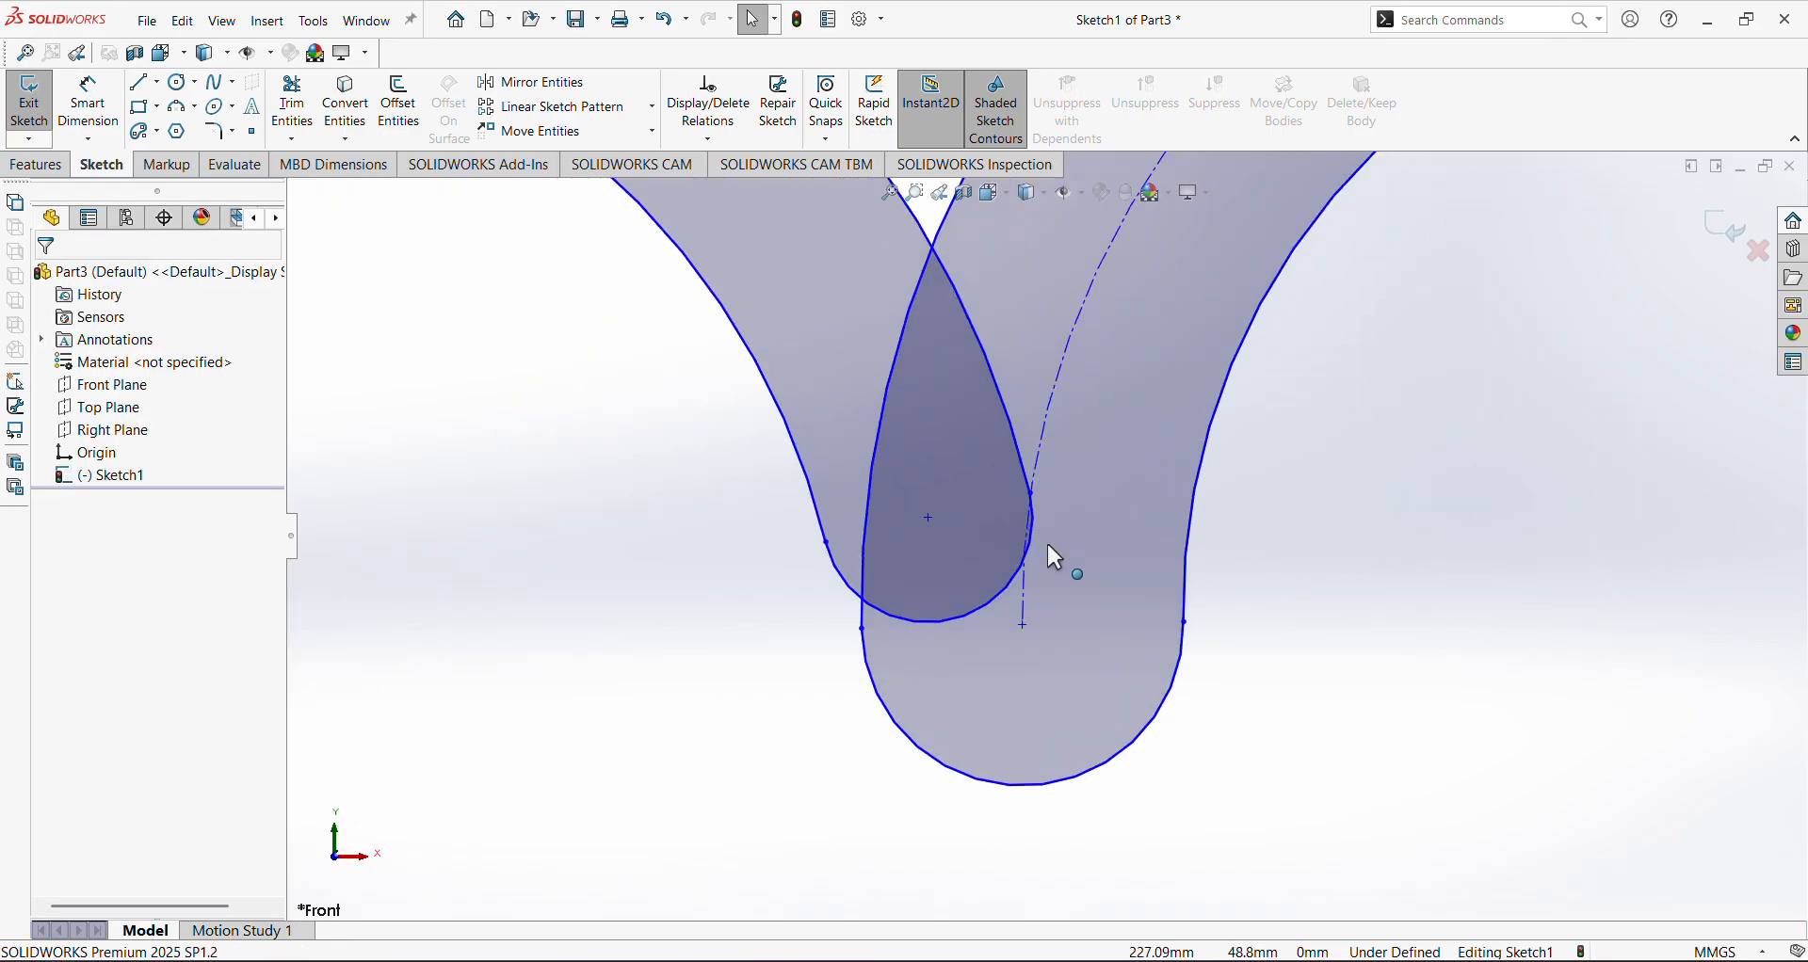
pyautogui.click(1033, 493)
pyautogui.click(1372, 586)
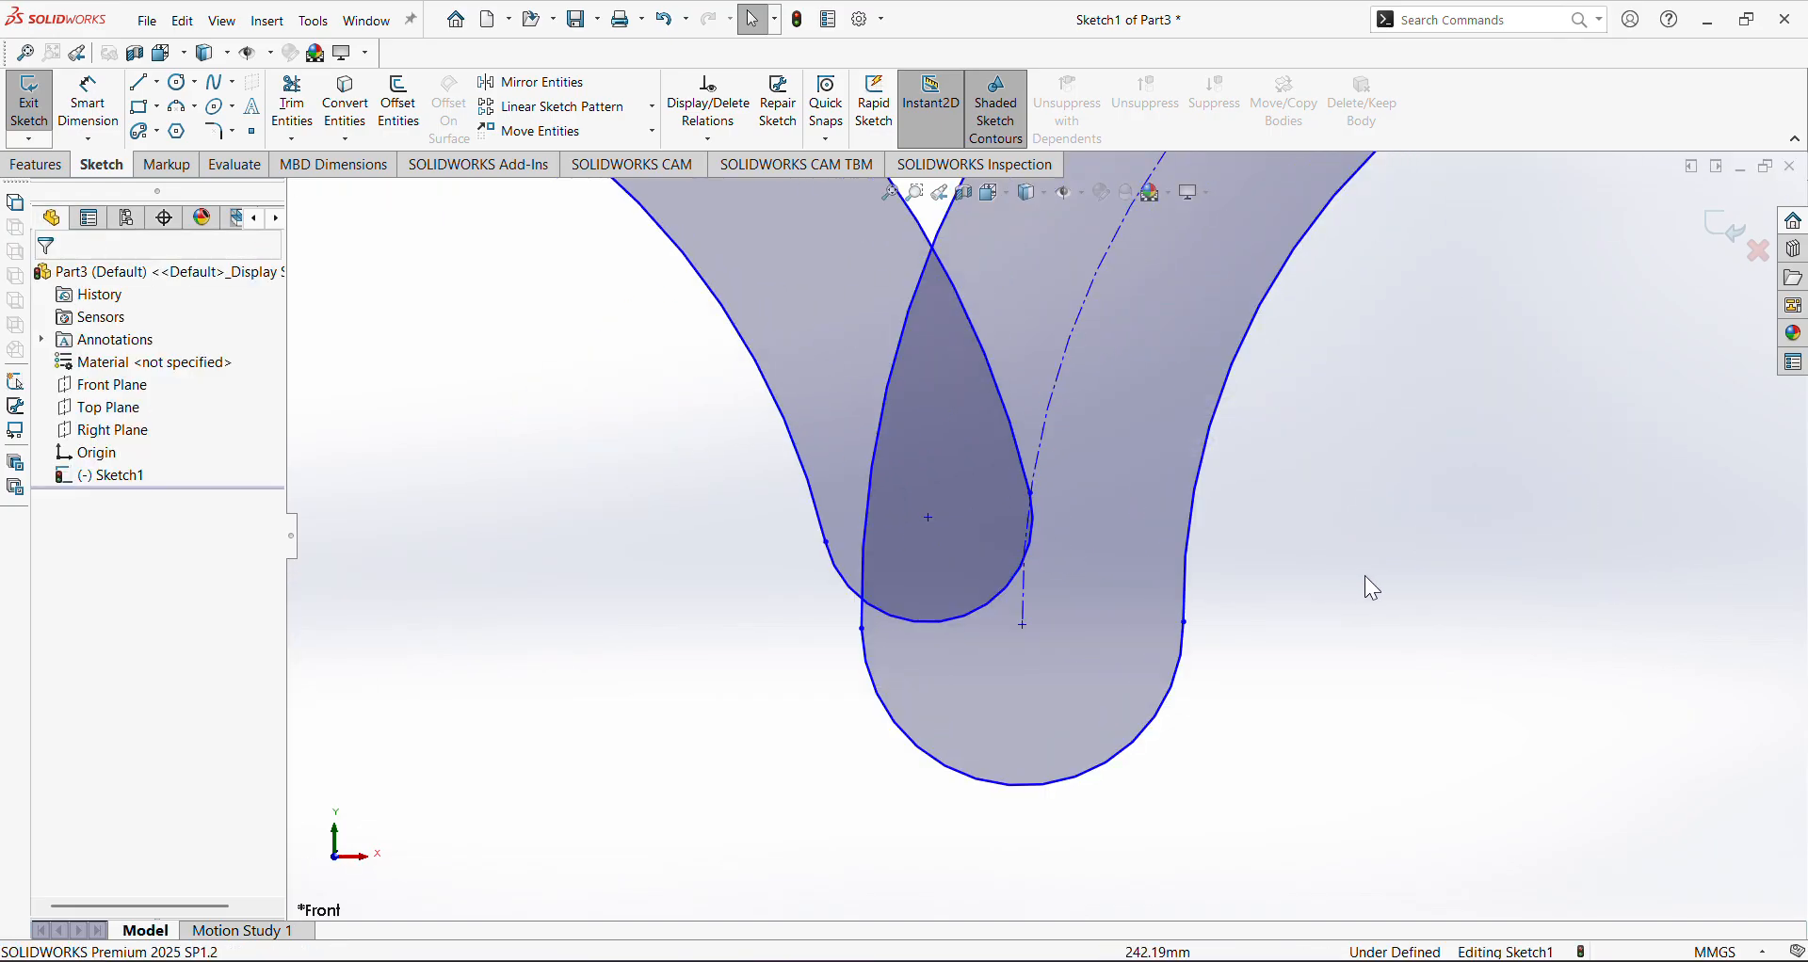
pyautogui.click(957, 600)
pyautogui.click(1057, 541)
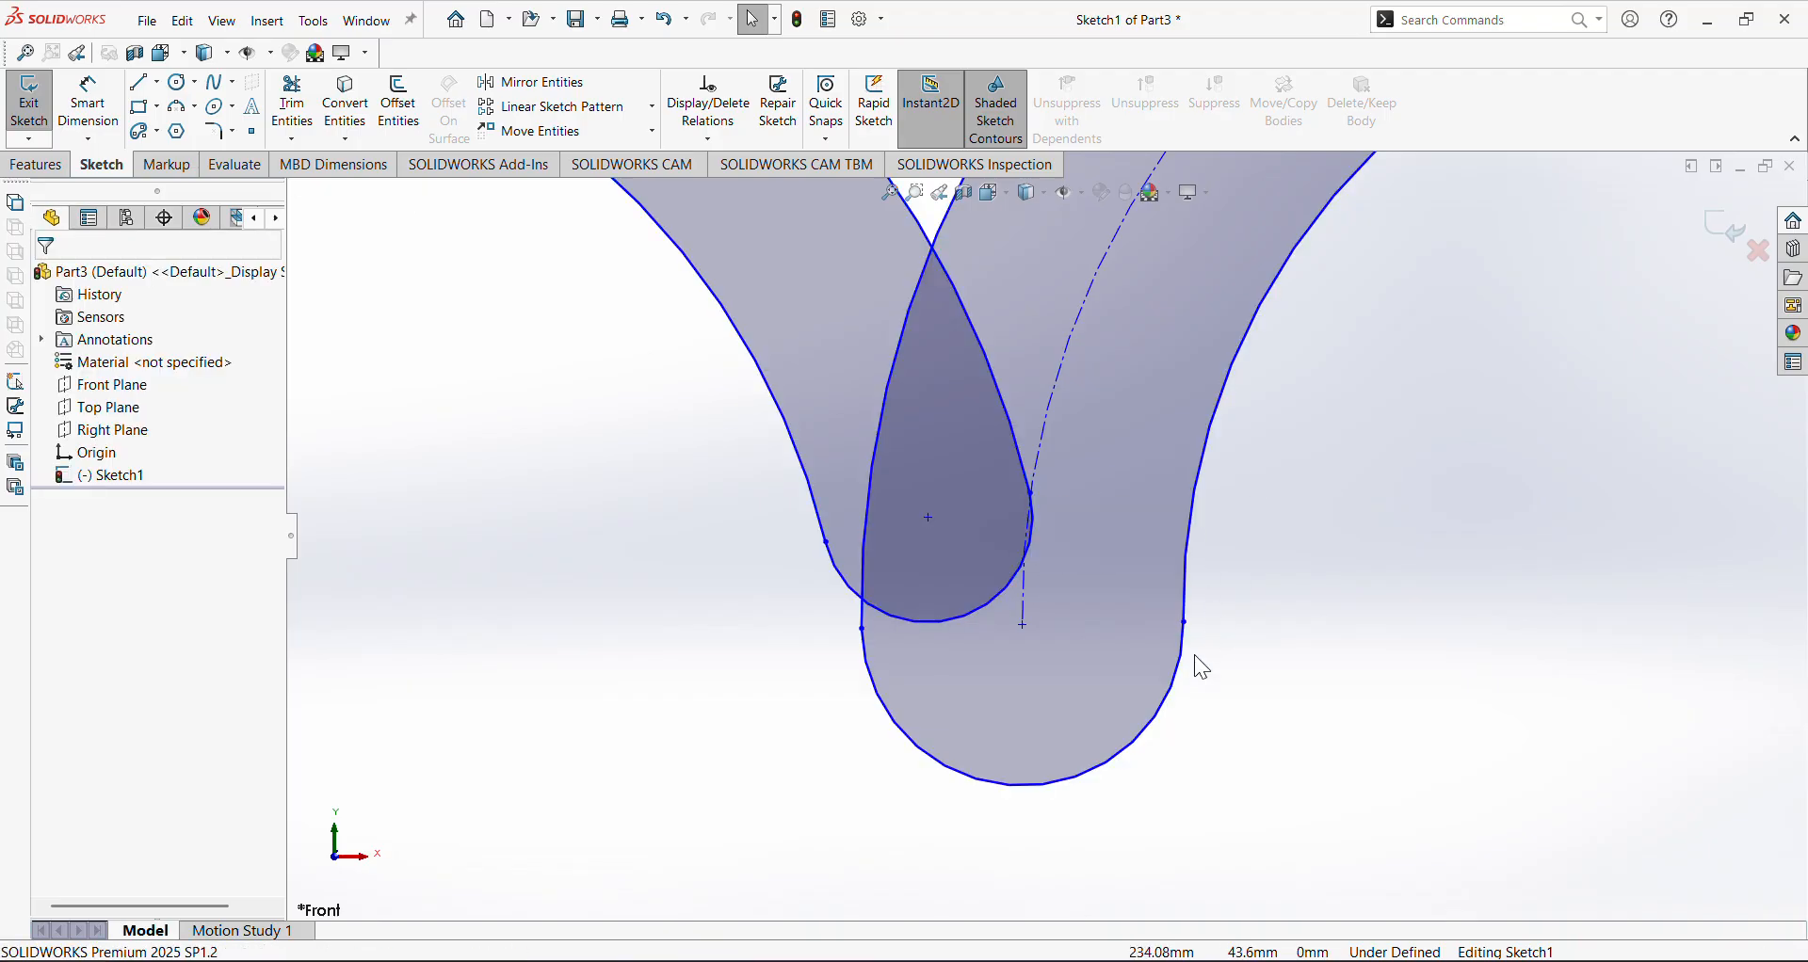
pyautogui.moveTo(1154, 730); pyautogui.dragTo(1377, 697)
pyautogui.scroll(6, 1377, 695)
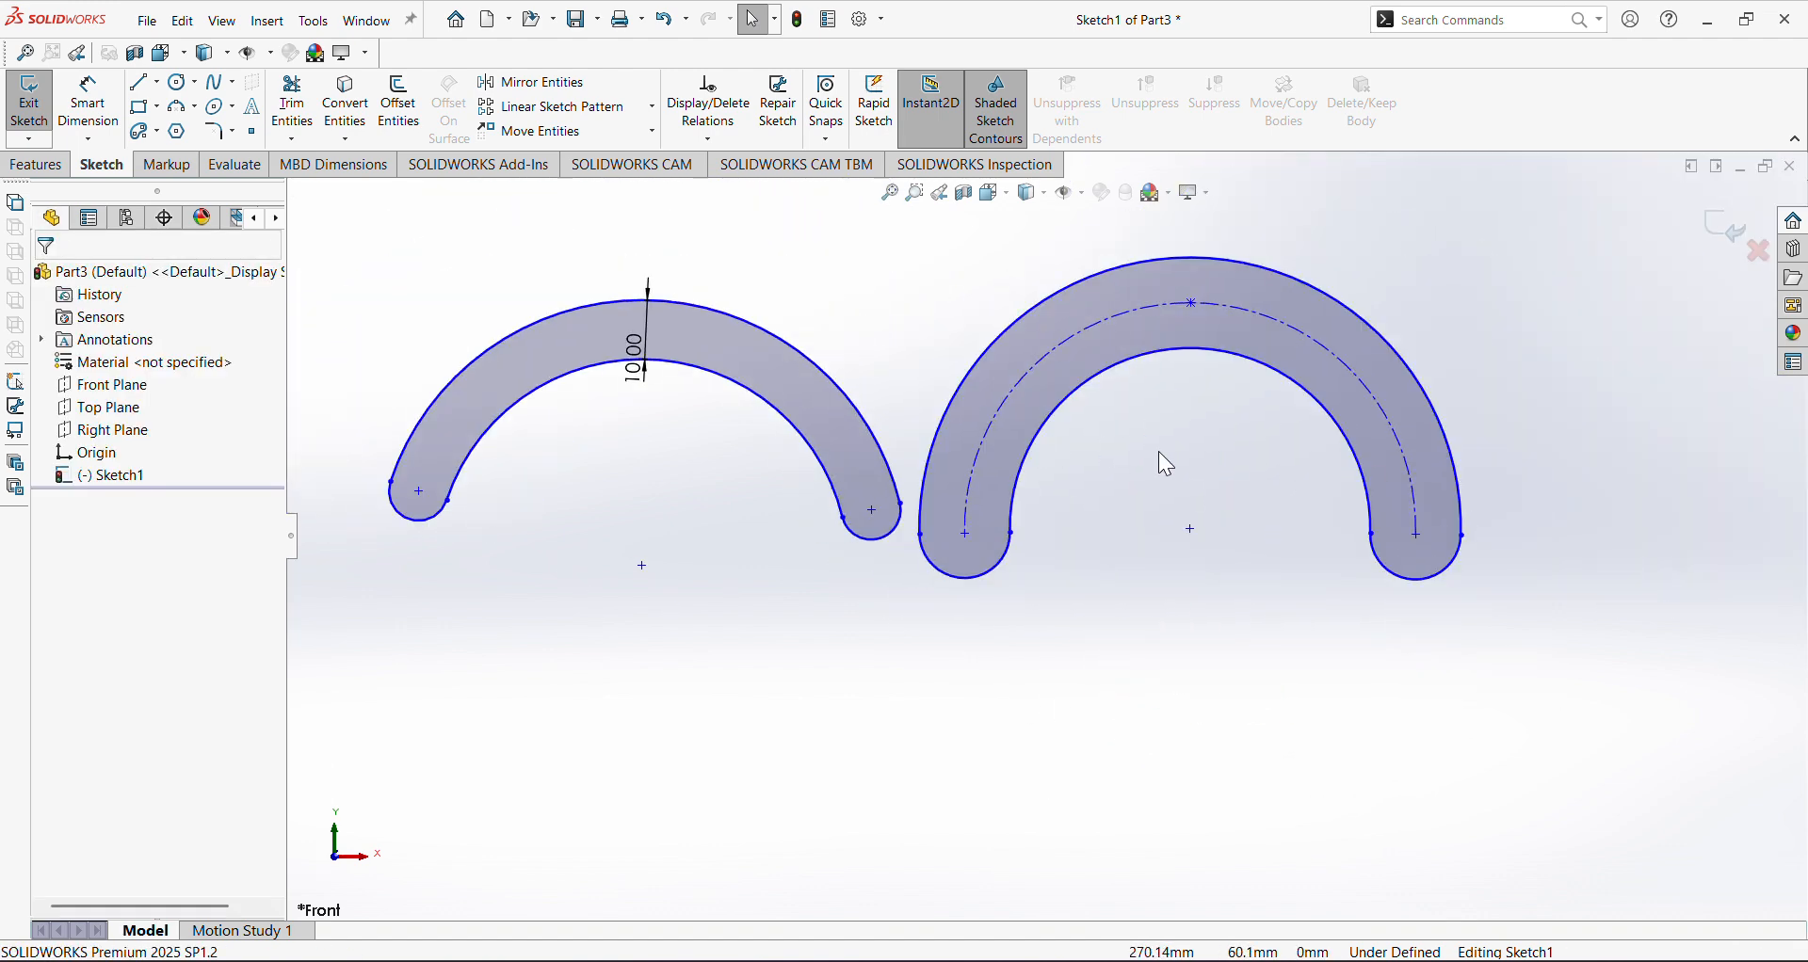
# Delete all entities of the sketch and undo the deletion
pyautogui.click(399, 98)
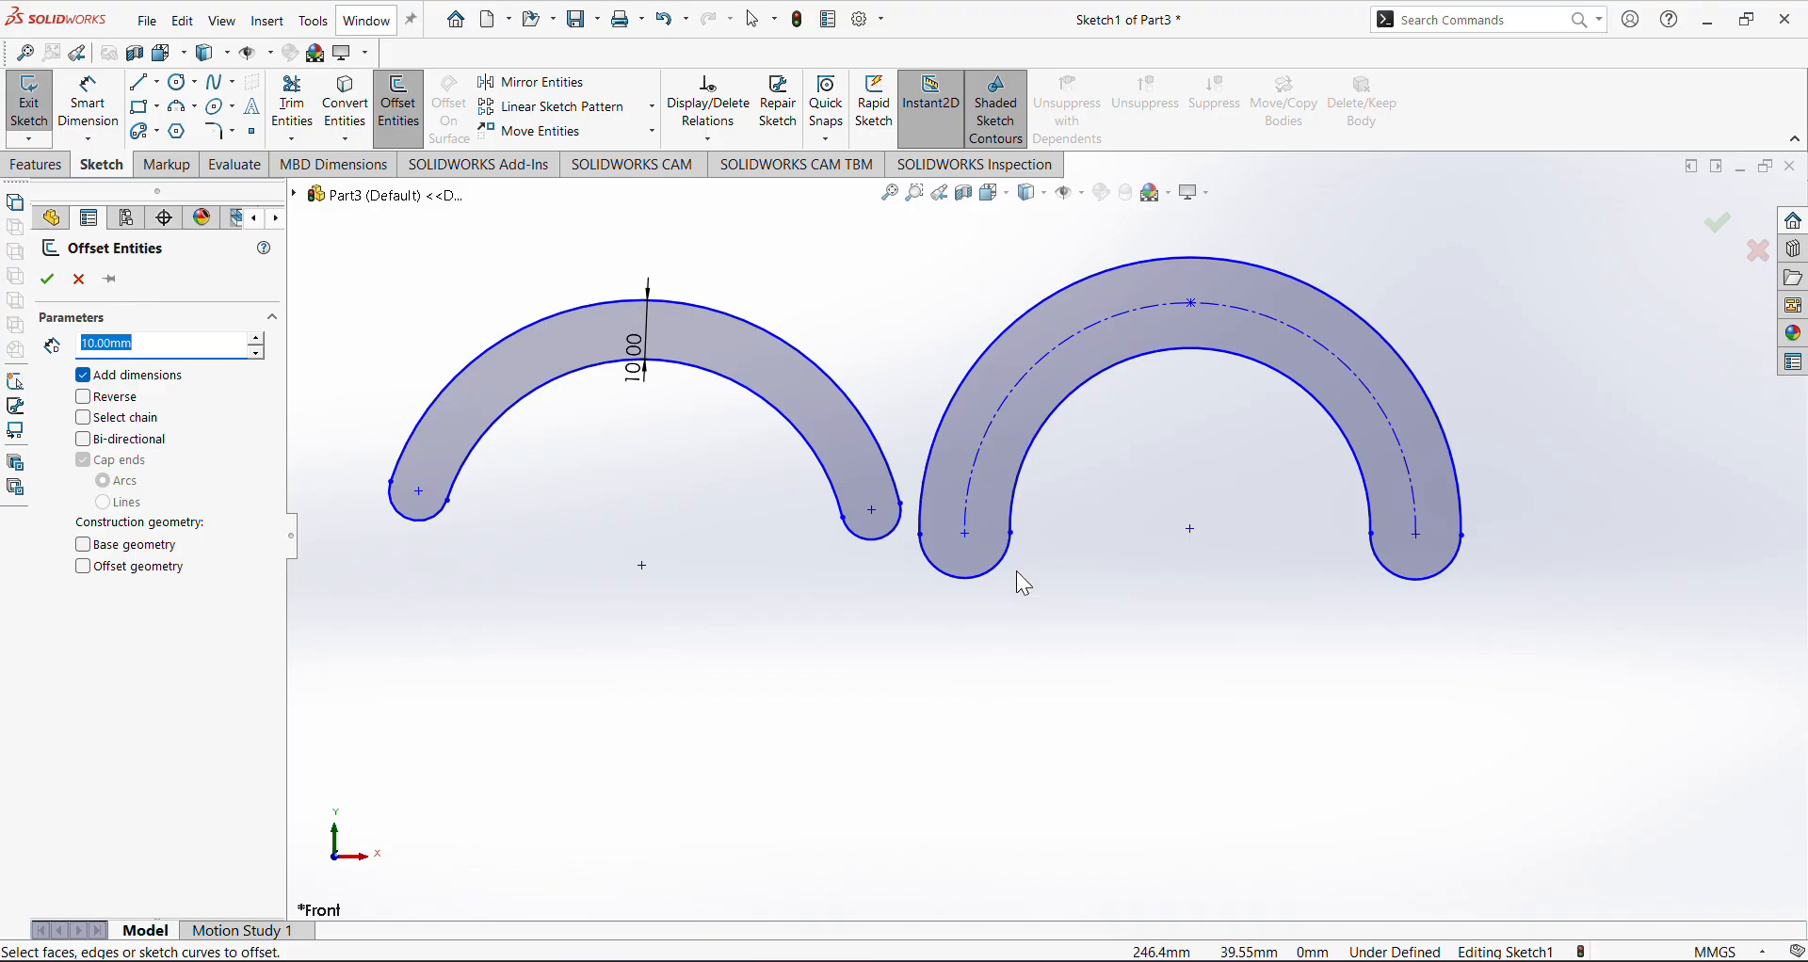
pyautogui.click(79, 283)
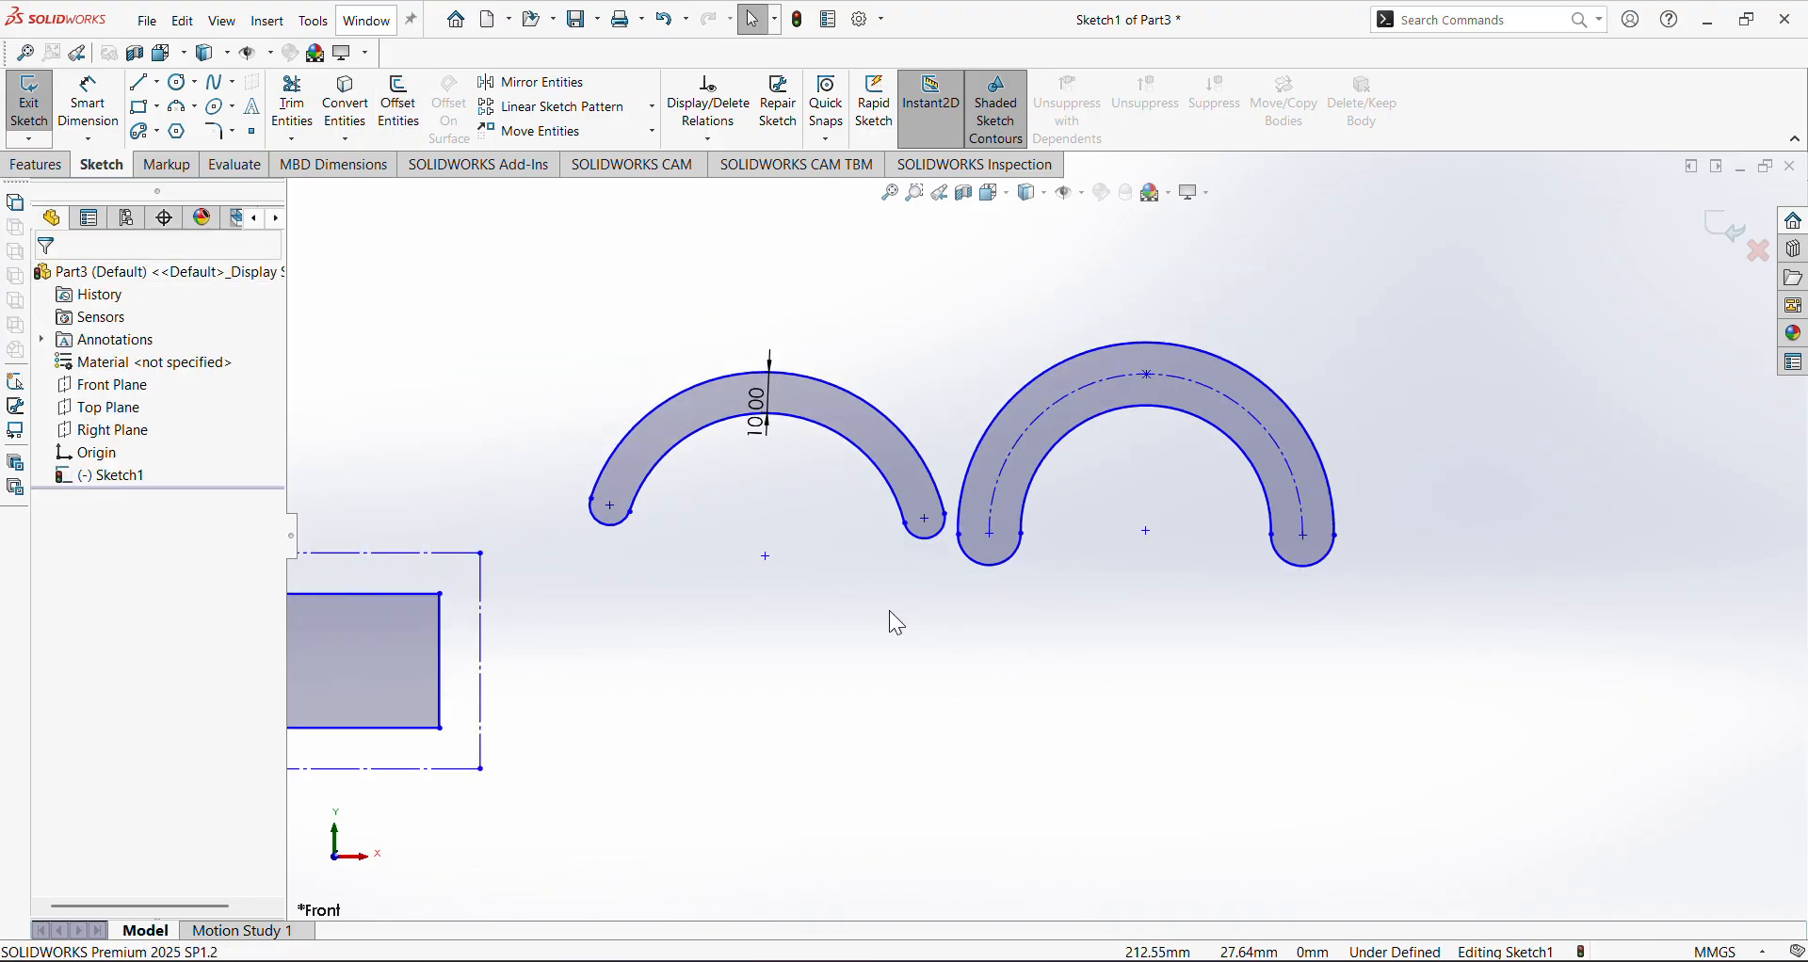
pyautogui.scroll(2, 847, 593)
pyautogui.hotkey('ctrl', 'a')
pyautogui.press('Delete')
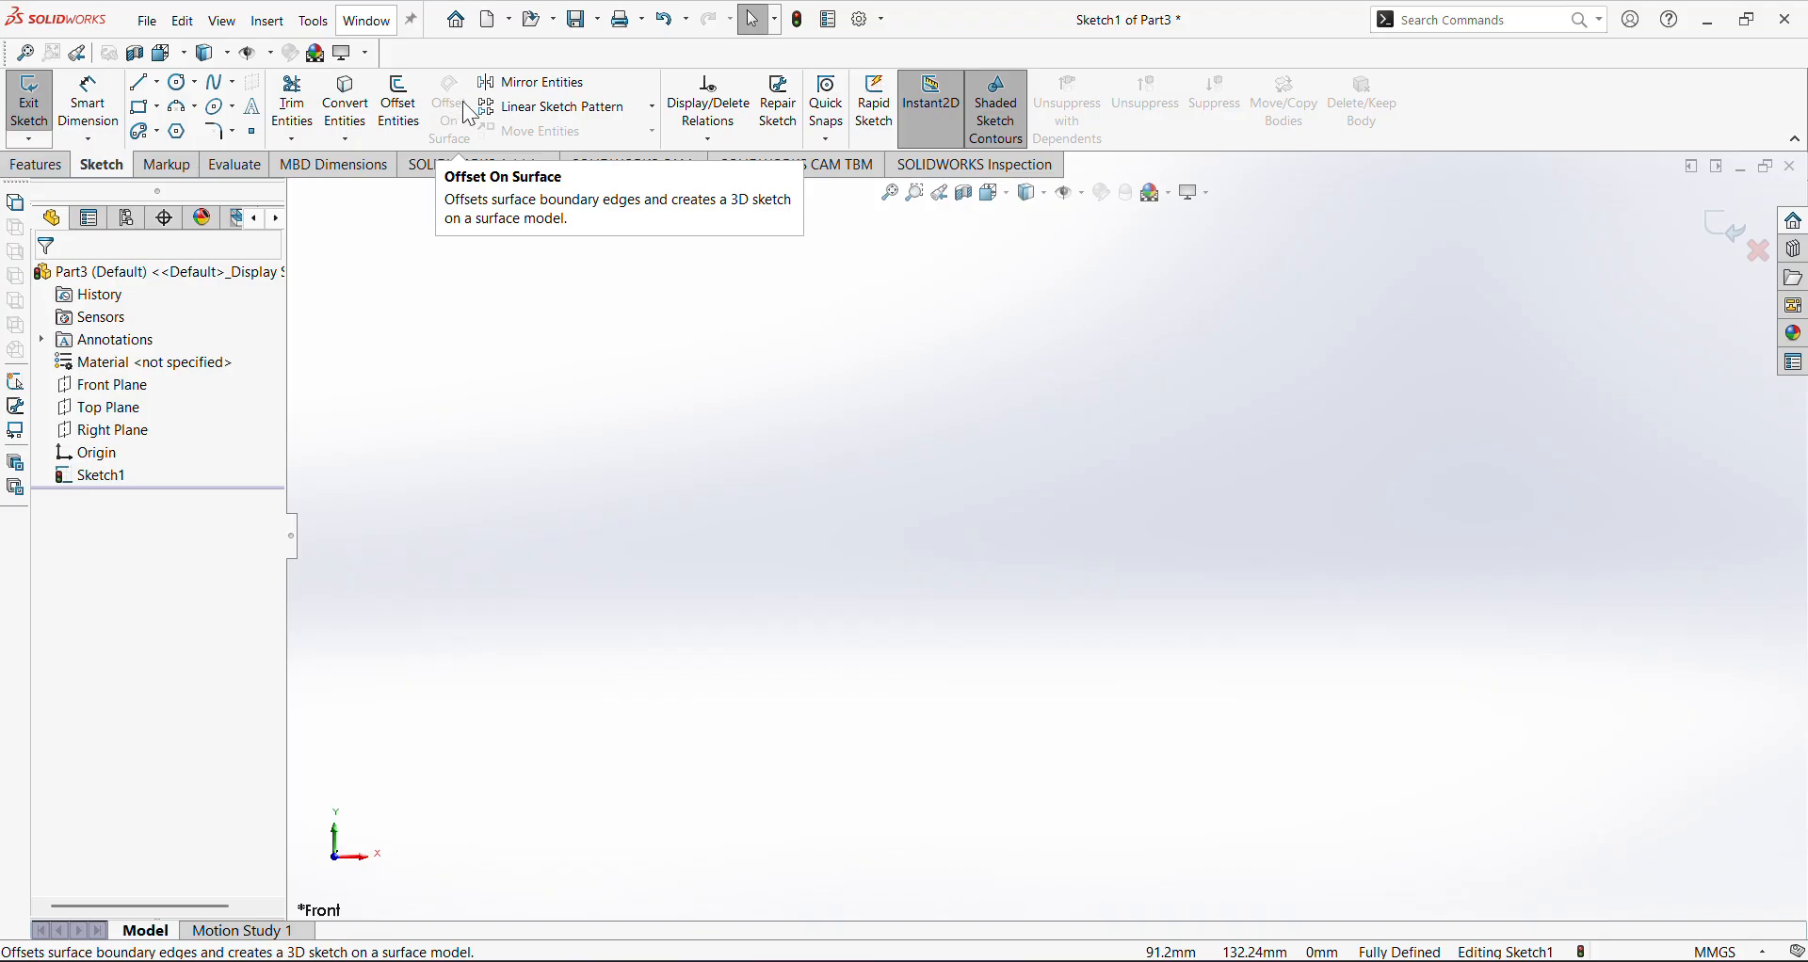
pyautogui.click(580, 82)
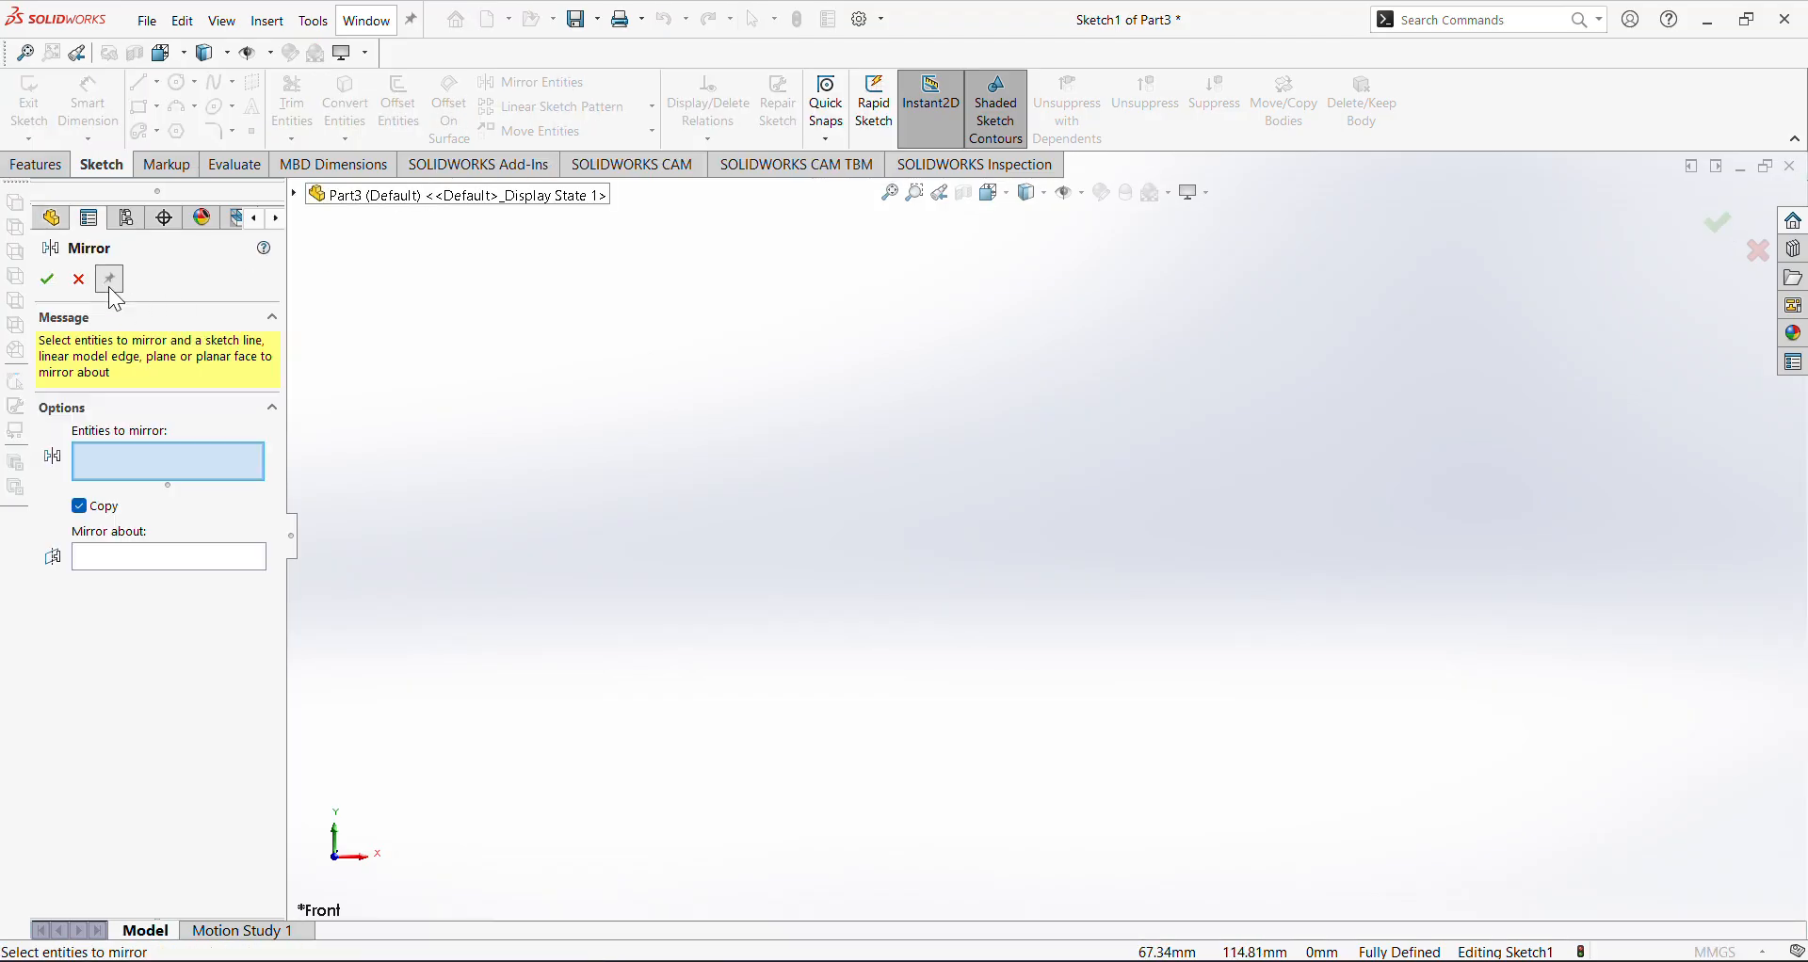
pyautogui.click(79, 280)
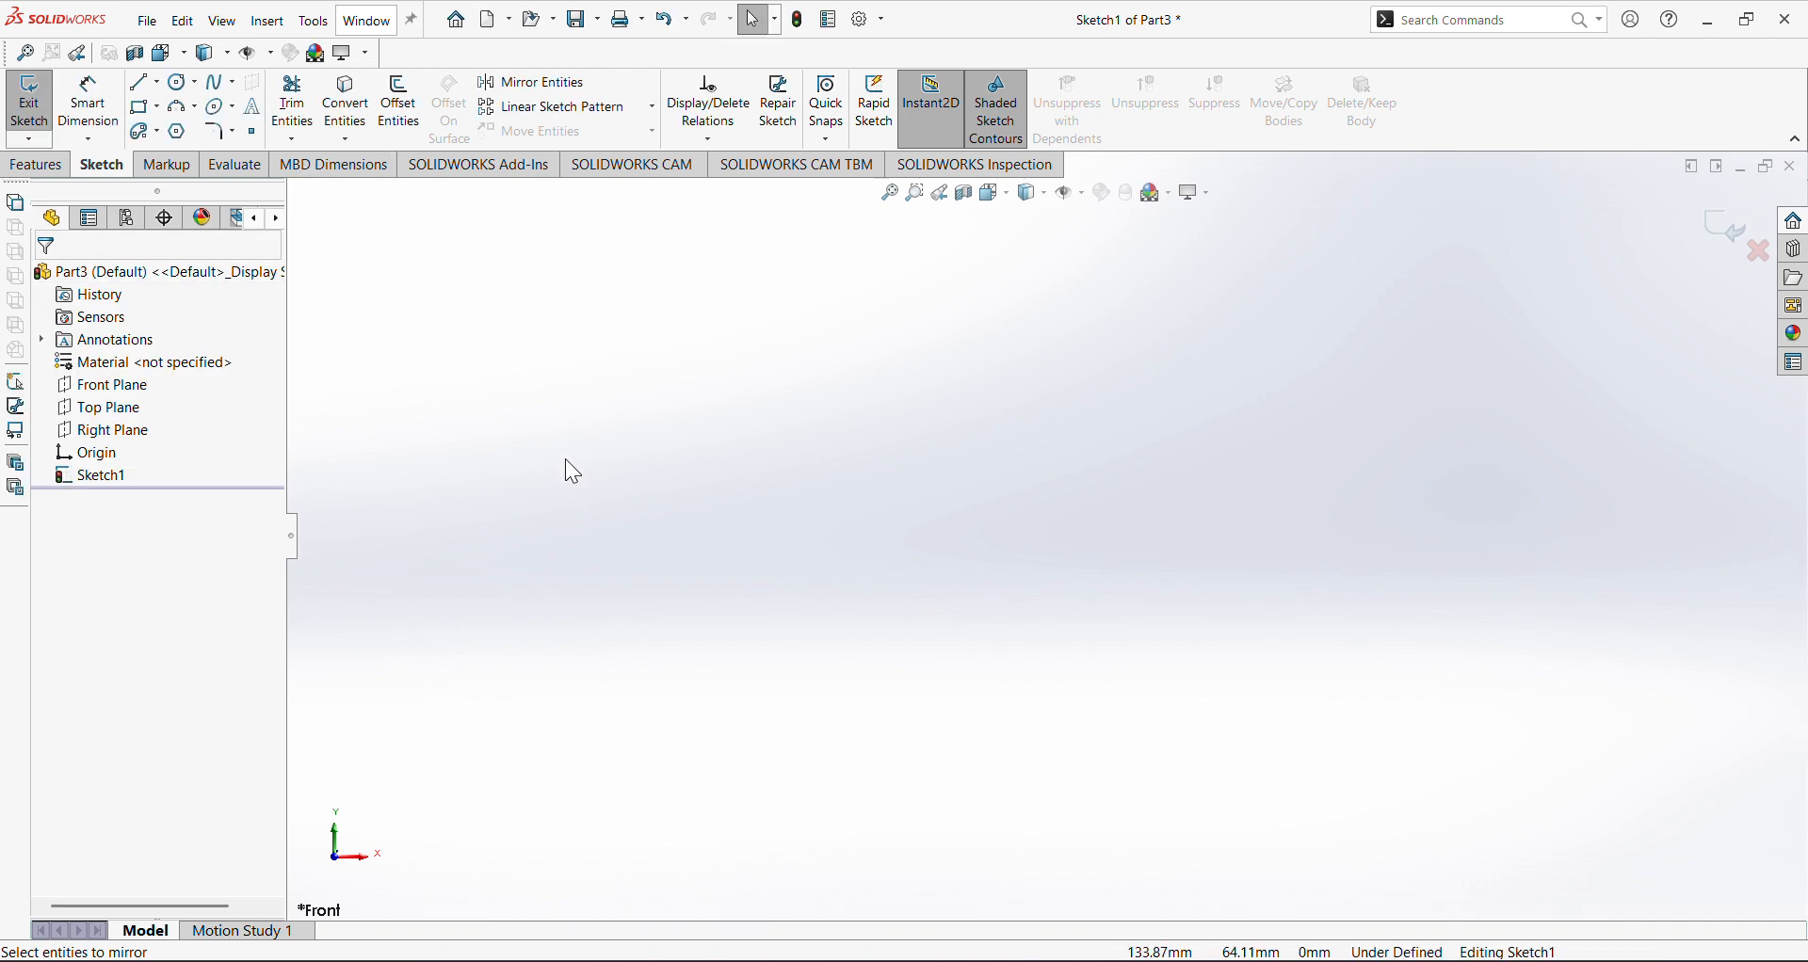
pyautogui.hotkey('ctrl', 'a')
pyautogui.click(767, 637)
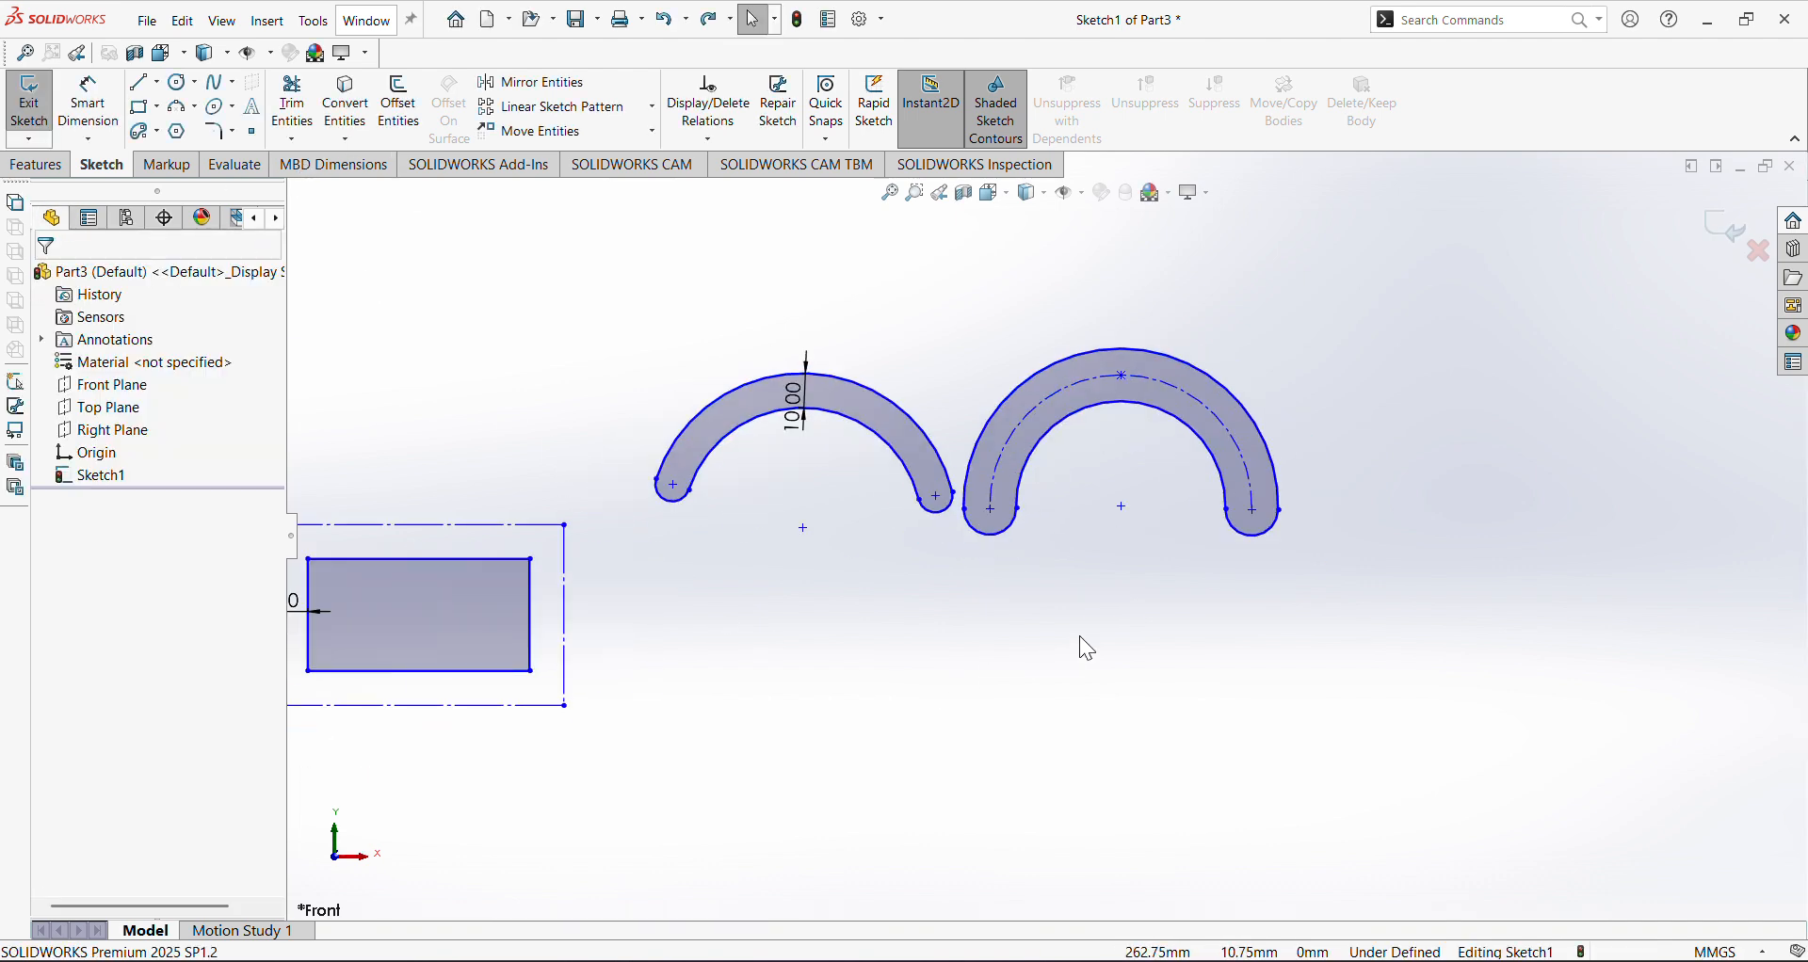
# Delete the capped arc and the arc slot, keeping the circles and rectangles
pyautogui.scroll(3, 1081, 636)
pyautogui.moveTo(1316, 625)
pyautogui.mouseDown()
pyautogui.moveTo(871, 441)
pyautogui.moveTo(811, 371)
pyautogui.mouseUp()
pyautogui.press('Delete')
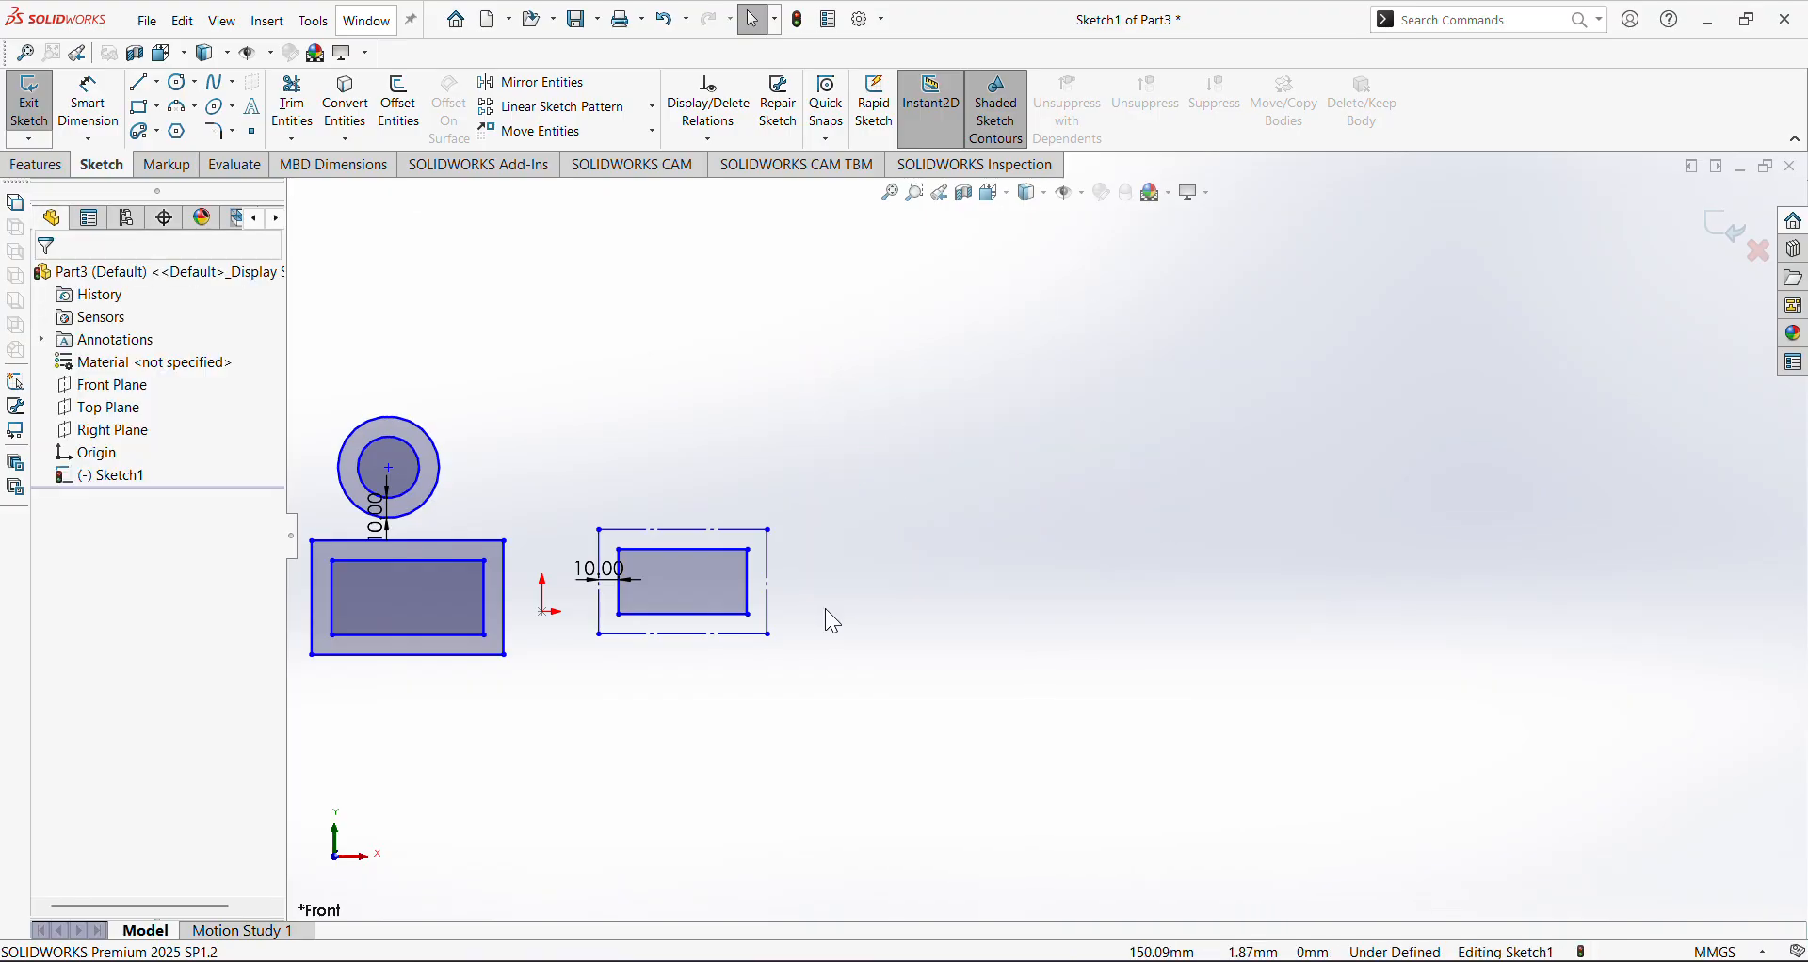
# Sketch a vertical construction line of infinite length in the empty area beside the dash-dot rectangle
pyautogui.scroll(1, 1052, 540)
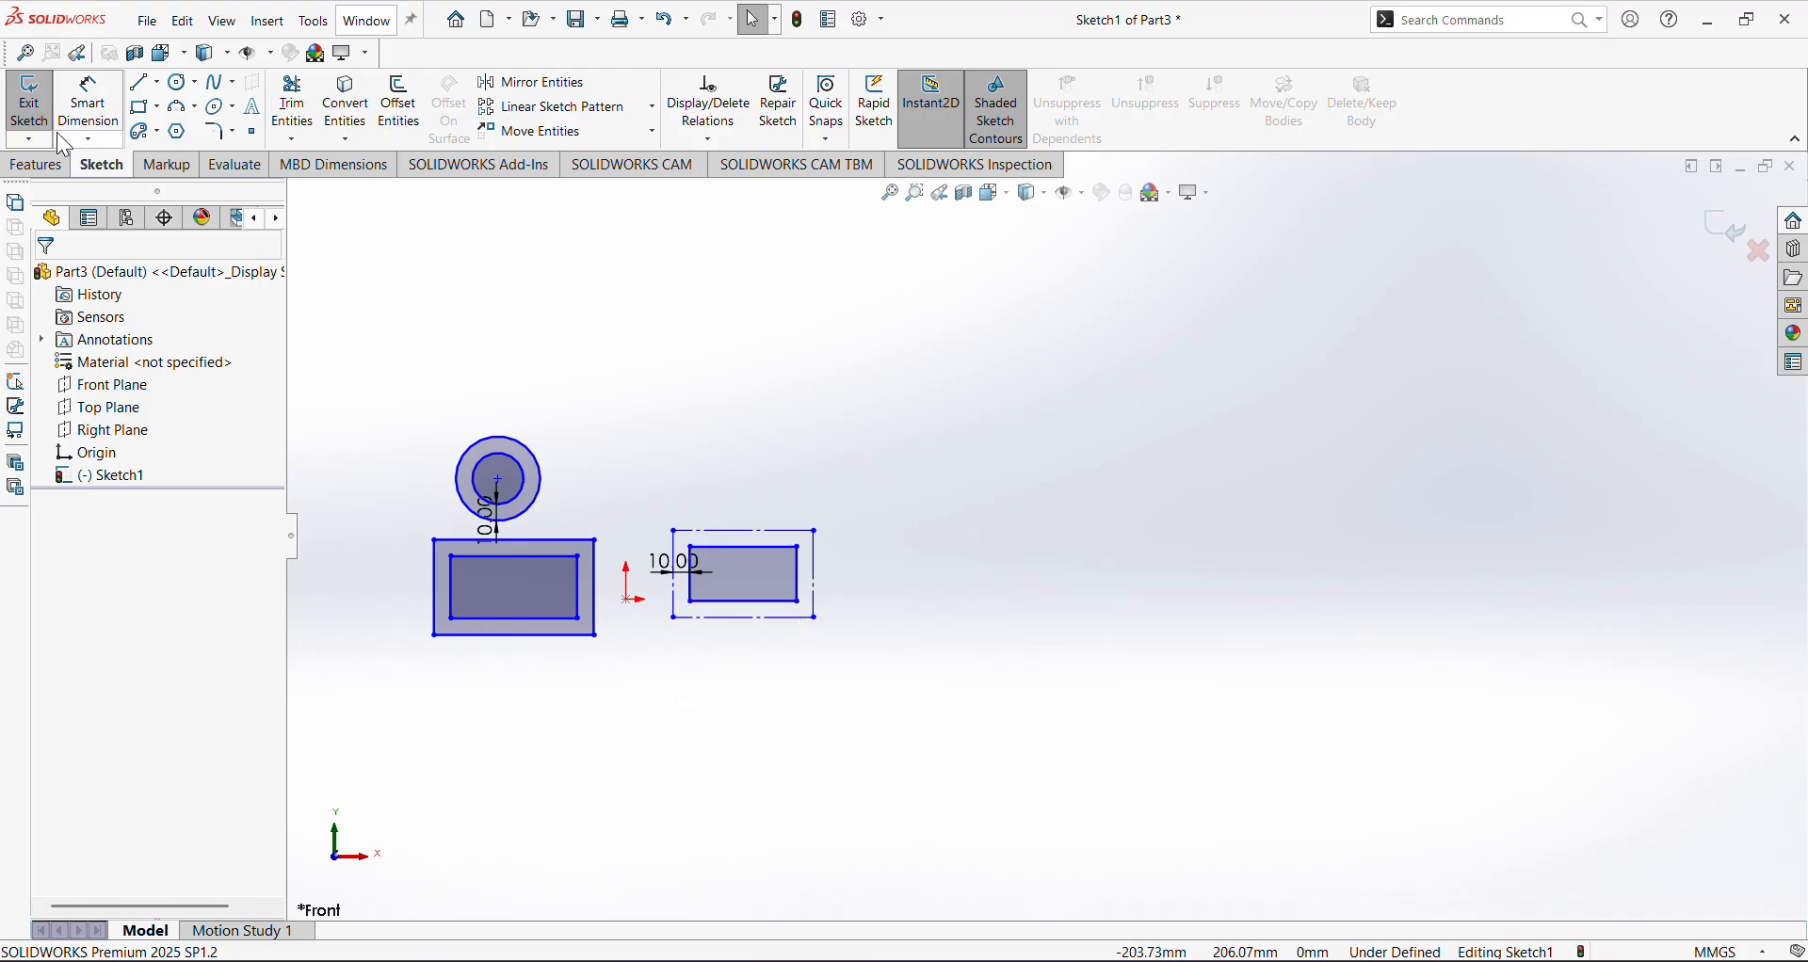
pyautogui.click(141, 84)
pyautogui.click(155, 558)
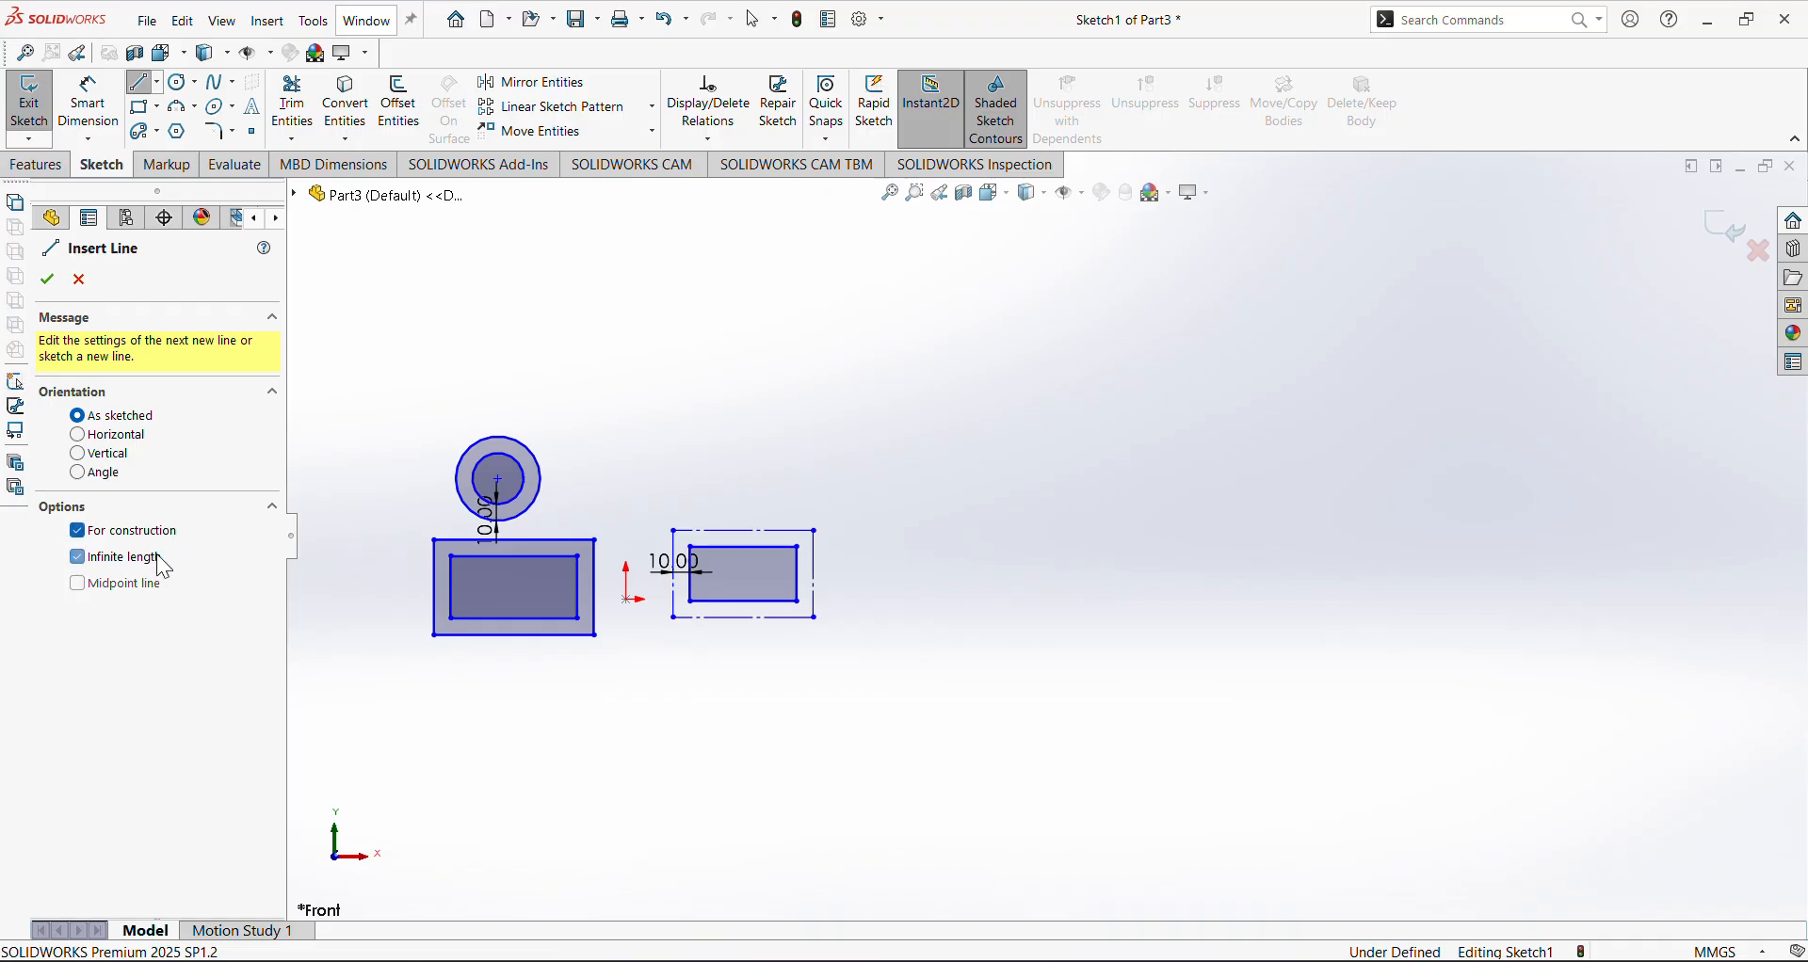
pyautogui.moveTo(1000, 606); pyautogui.dragTo(1000, 546)
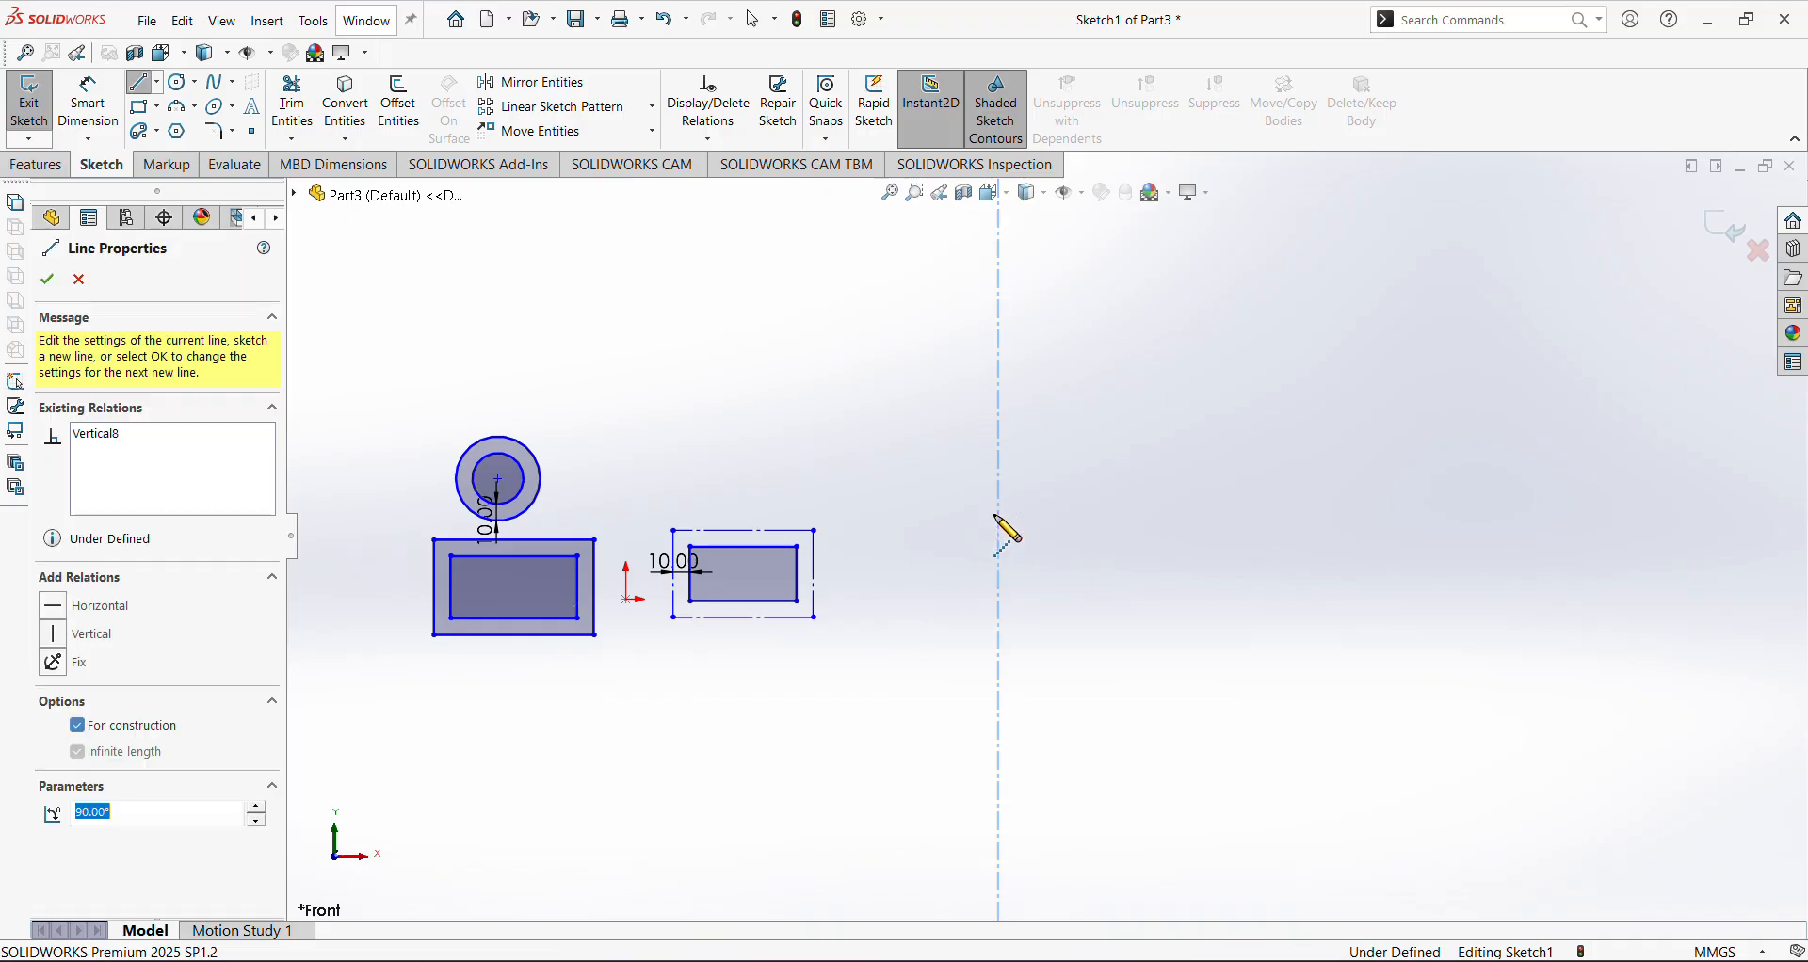
pyautogui.rightClick(1003, 525)
pyautogui.click(1017, 528)
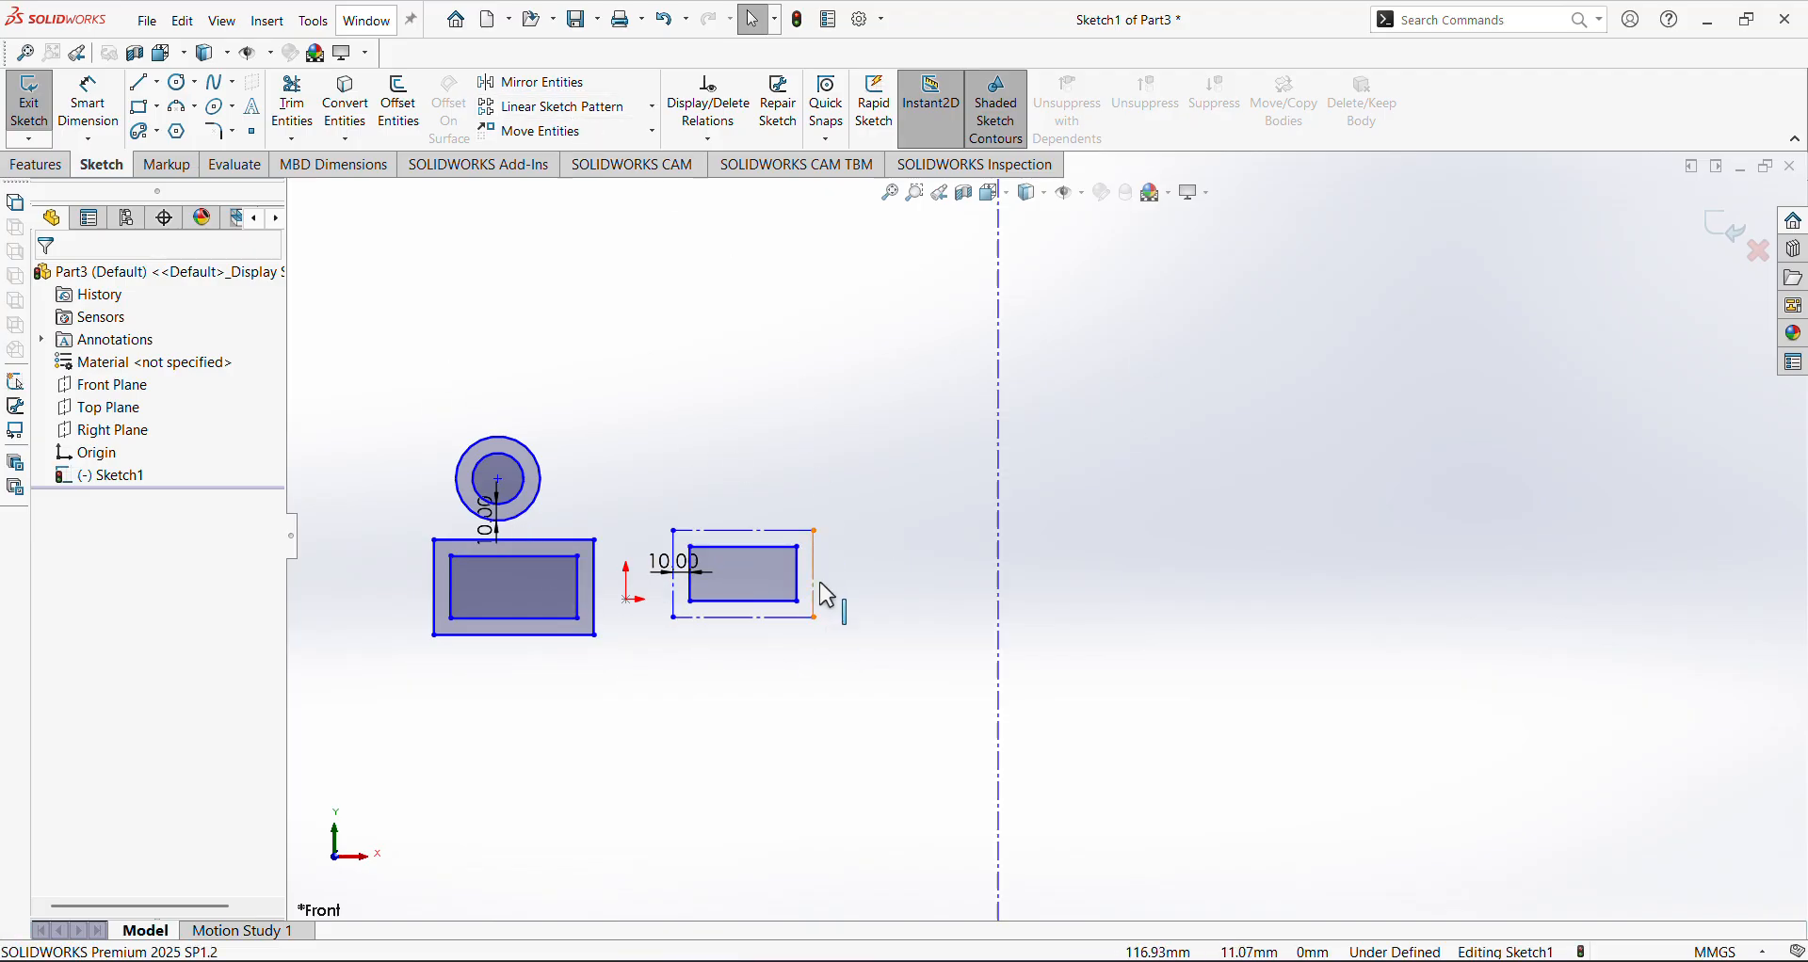
# Try mirroring the preselected circles and rectangles about the vertical construction line with Copy on, and undo it
pyautogui.moveTo(901, 747)
pyautogui.mouseDown()
pyautogui.moveTo(750, 714)
pyautogui.moveTo(348, 431)
pyautogui.moveTo(347, 400)
pyautogui.mouseUp()
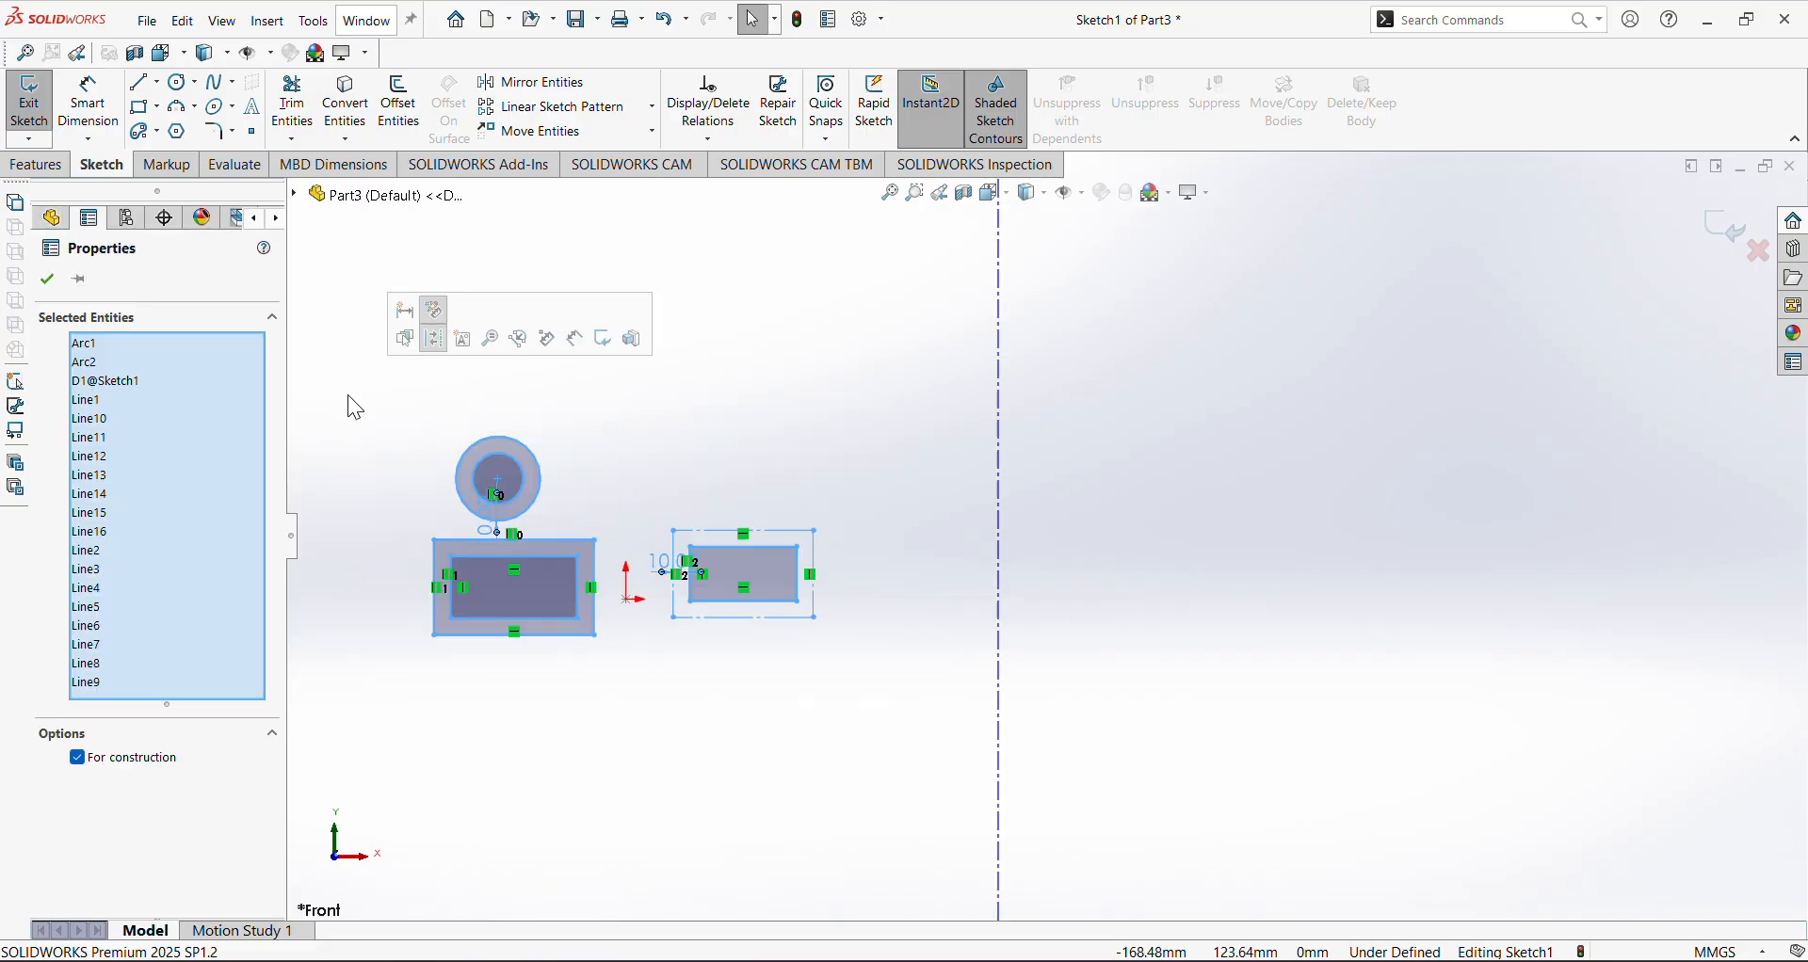
pyautogui.click(583, 86)
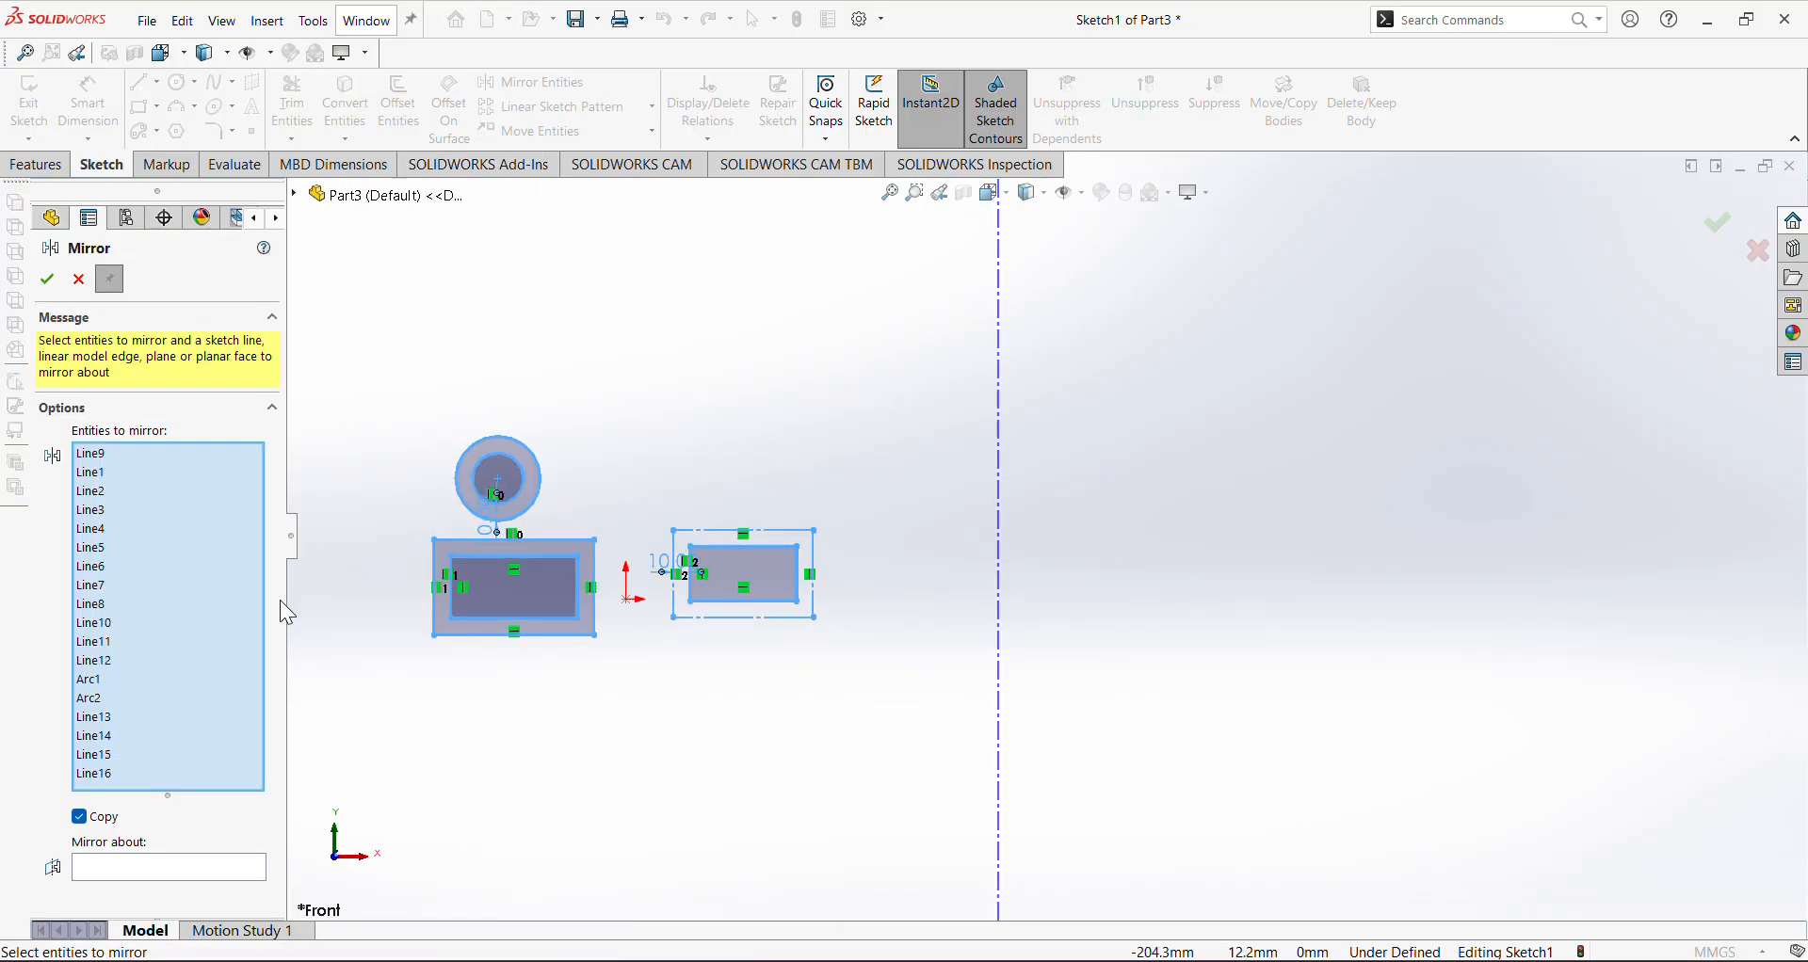
pyautogui.click(203, 864)
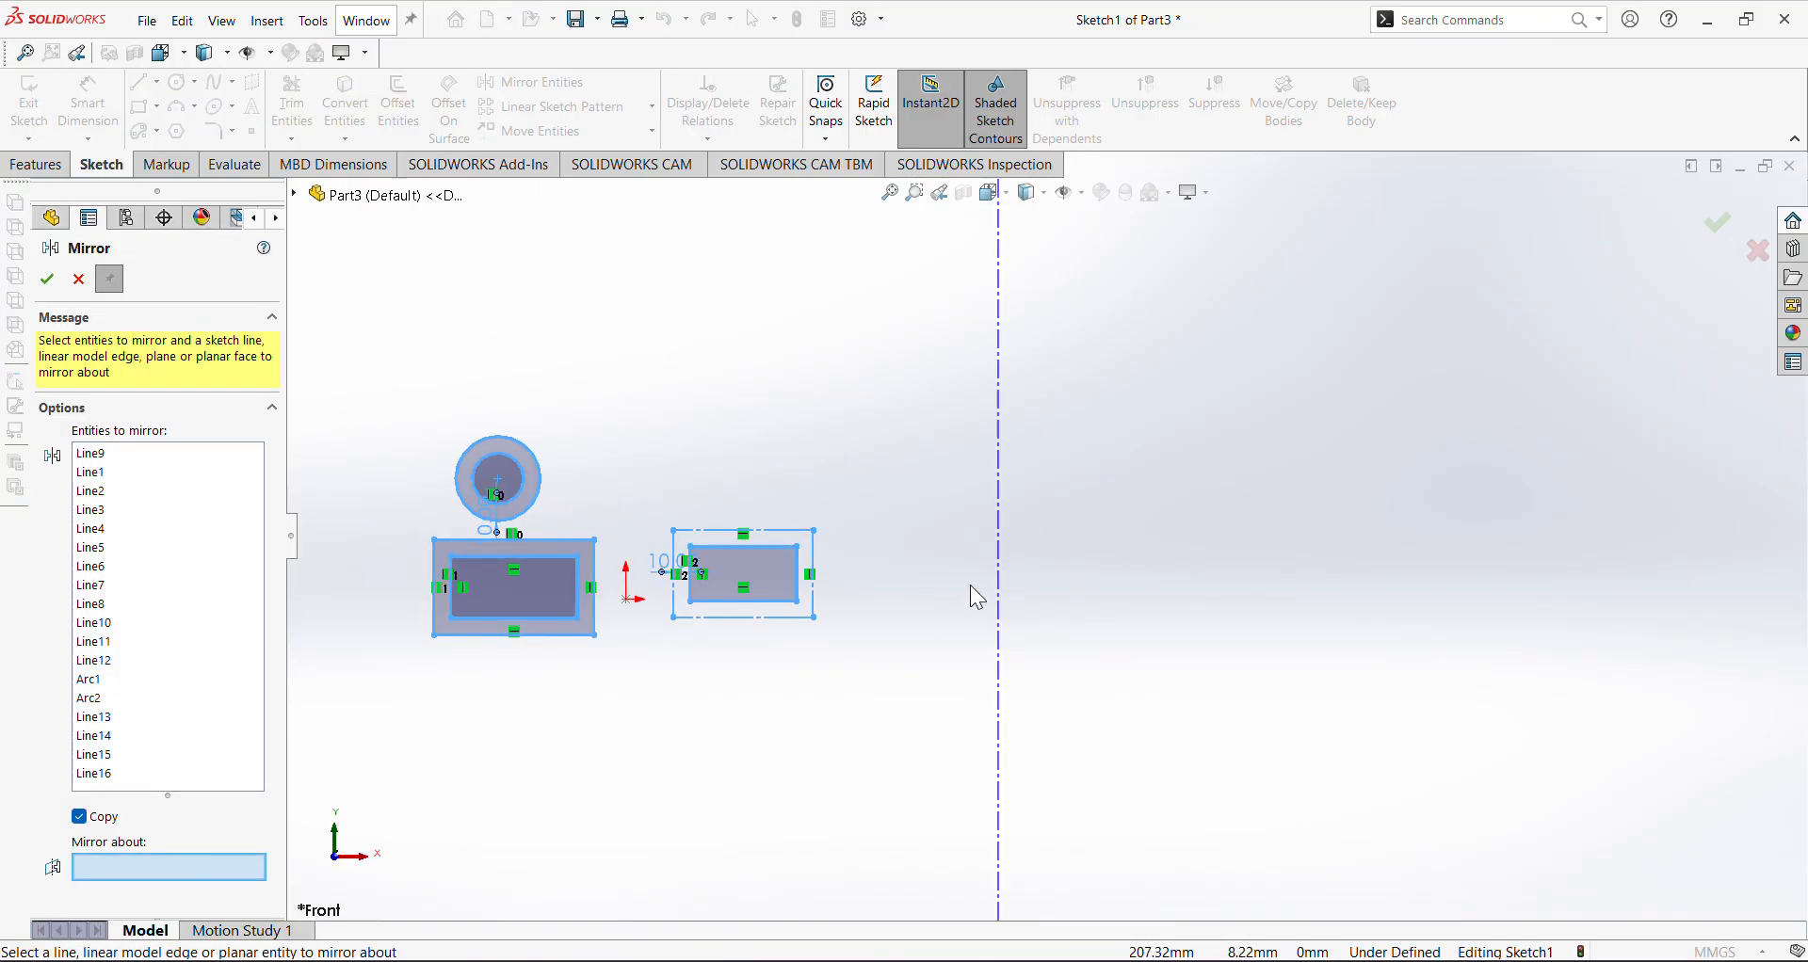
pyautogui.click(1001, 560)
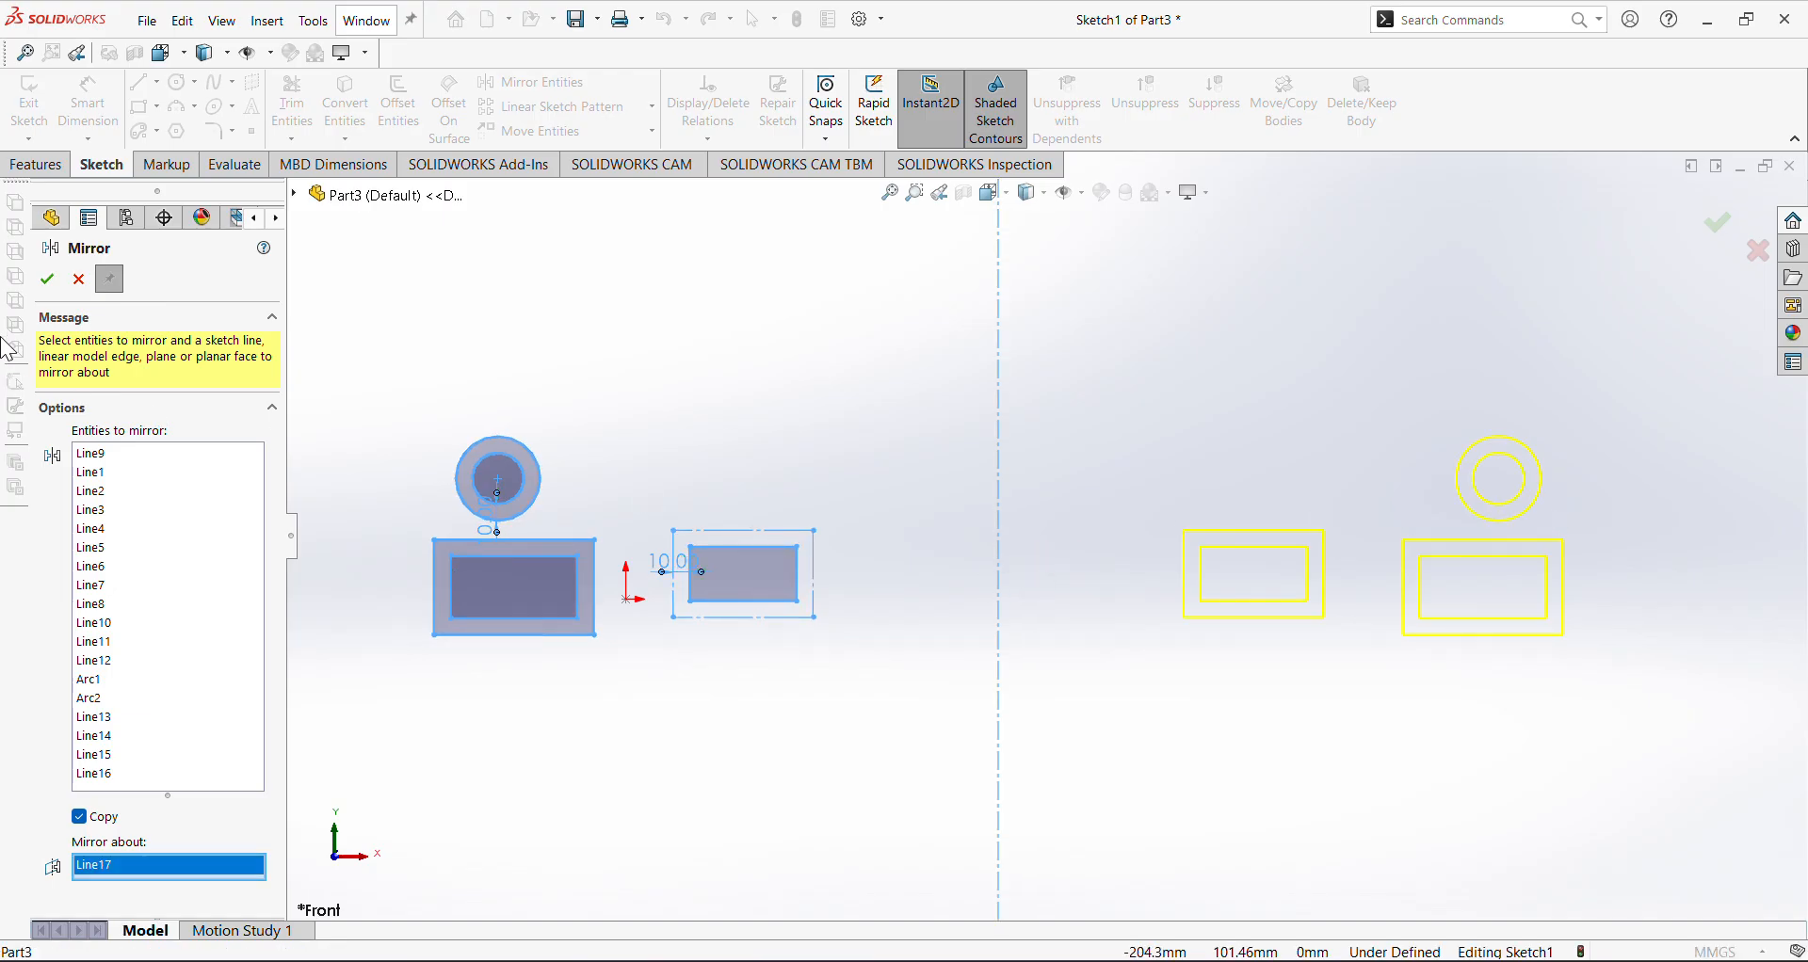
pyautogui.click(53, 288)
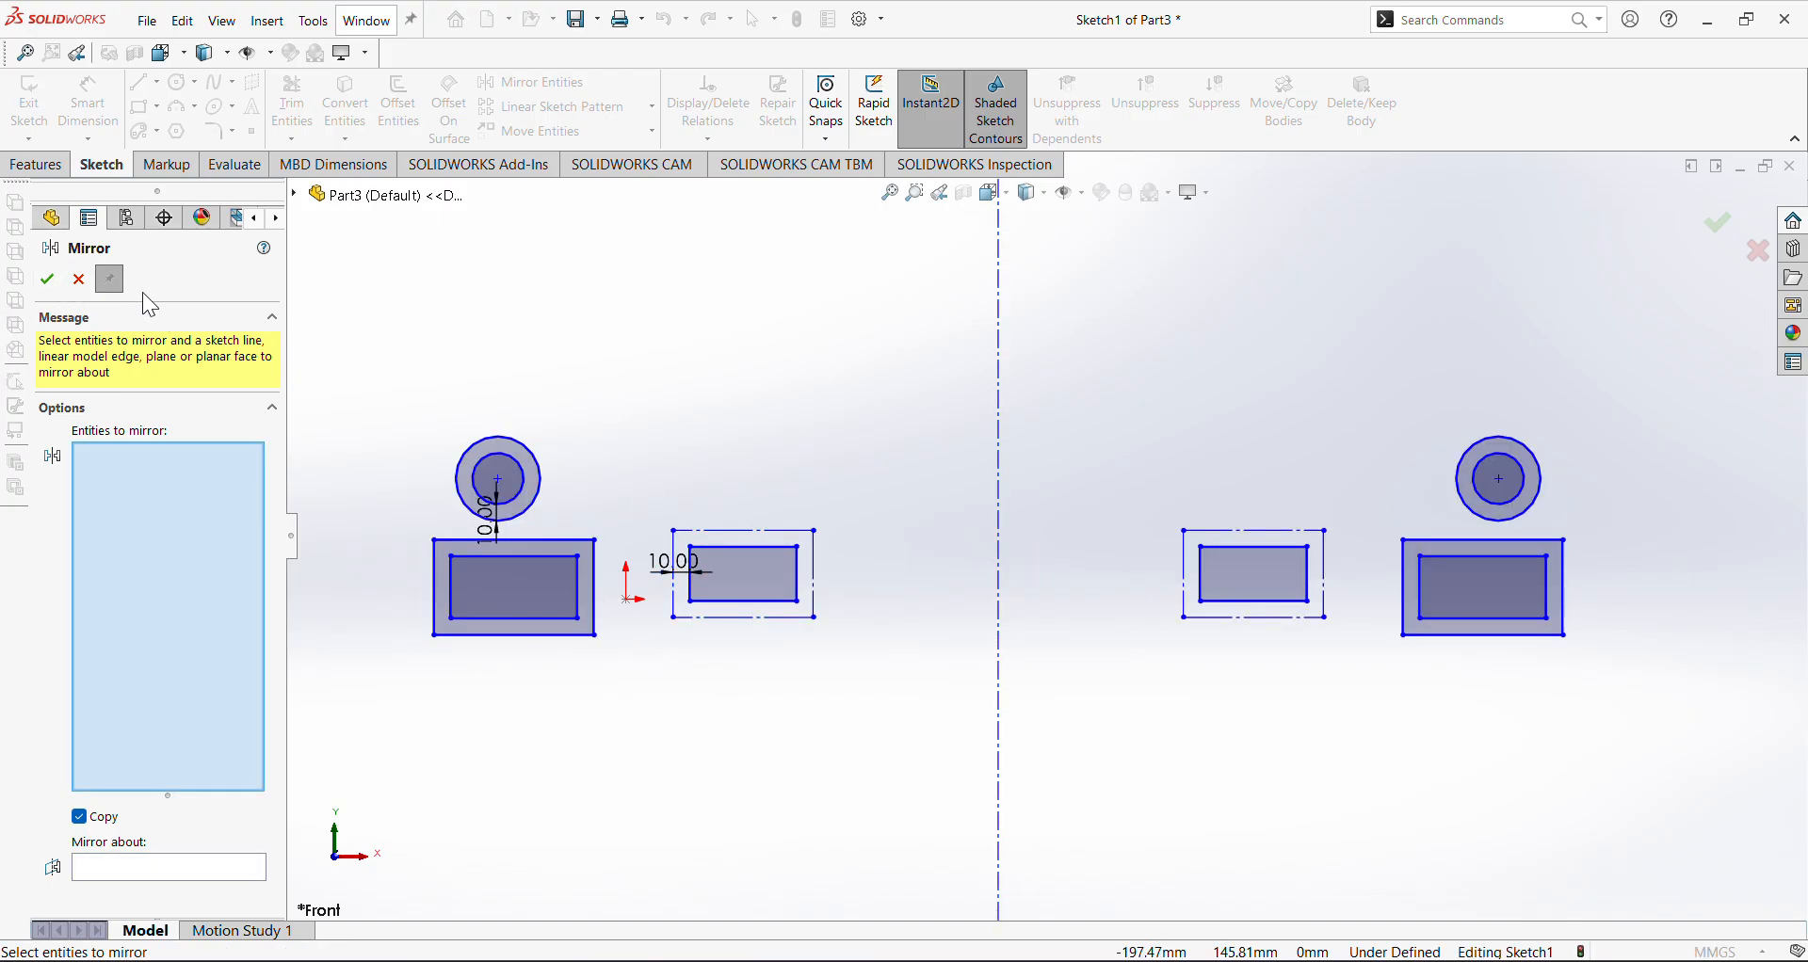
pyautogui.scroll(1, 853, 546)
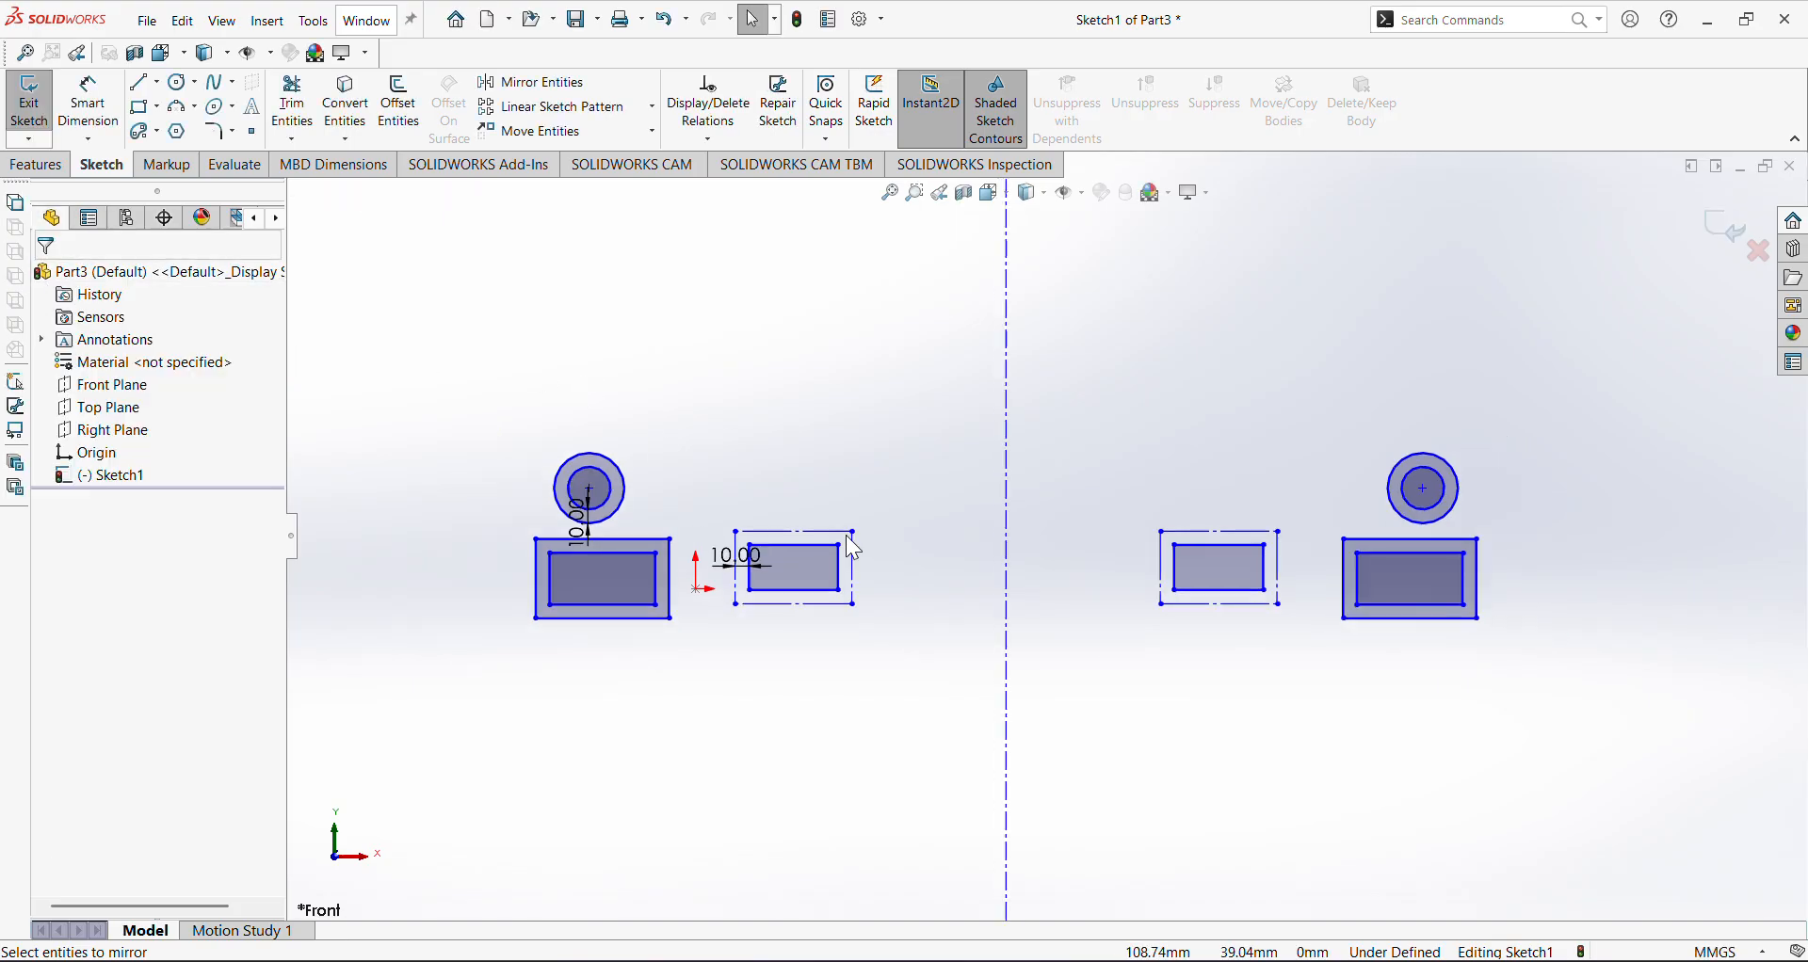
pyautogui.hotkey('ctrl', 'z')
pyautogui.click(781, 396)
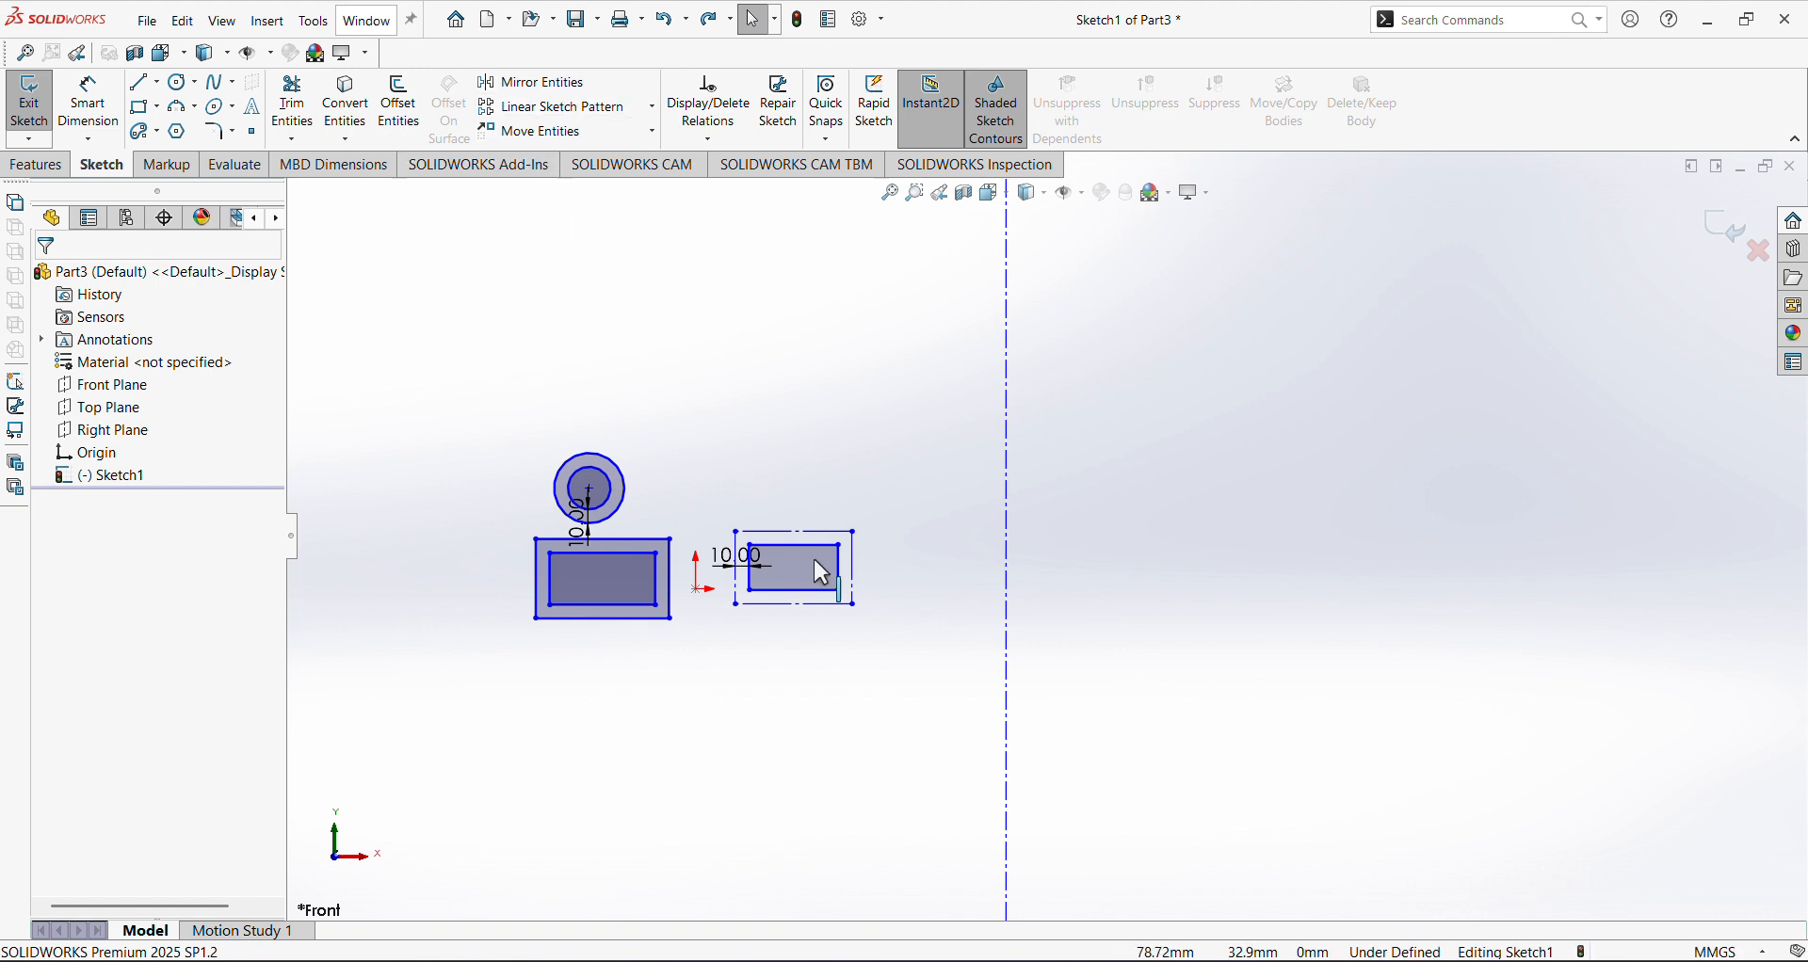
# Try Mirror Entities with the circles and rectangles selected inside the command, copying them about the vertical construction line, and undo it
pyautogui.click(557, 84)
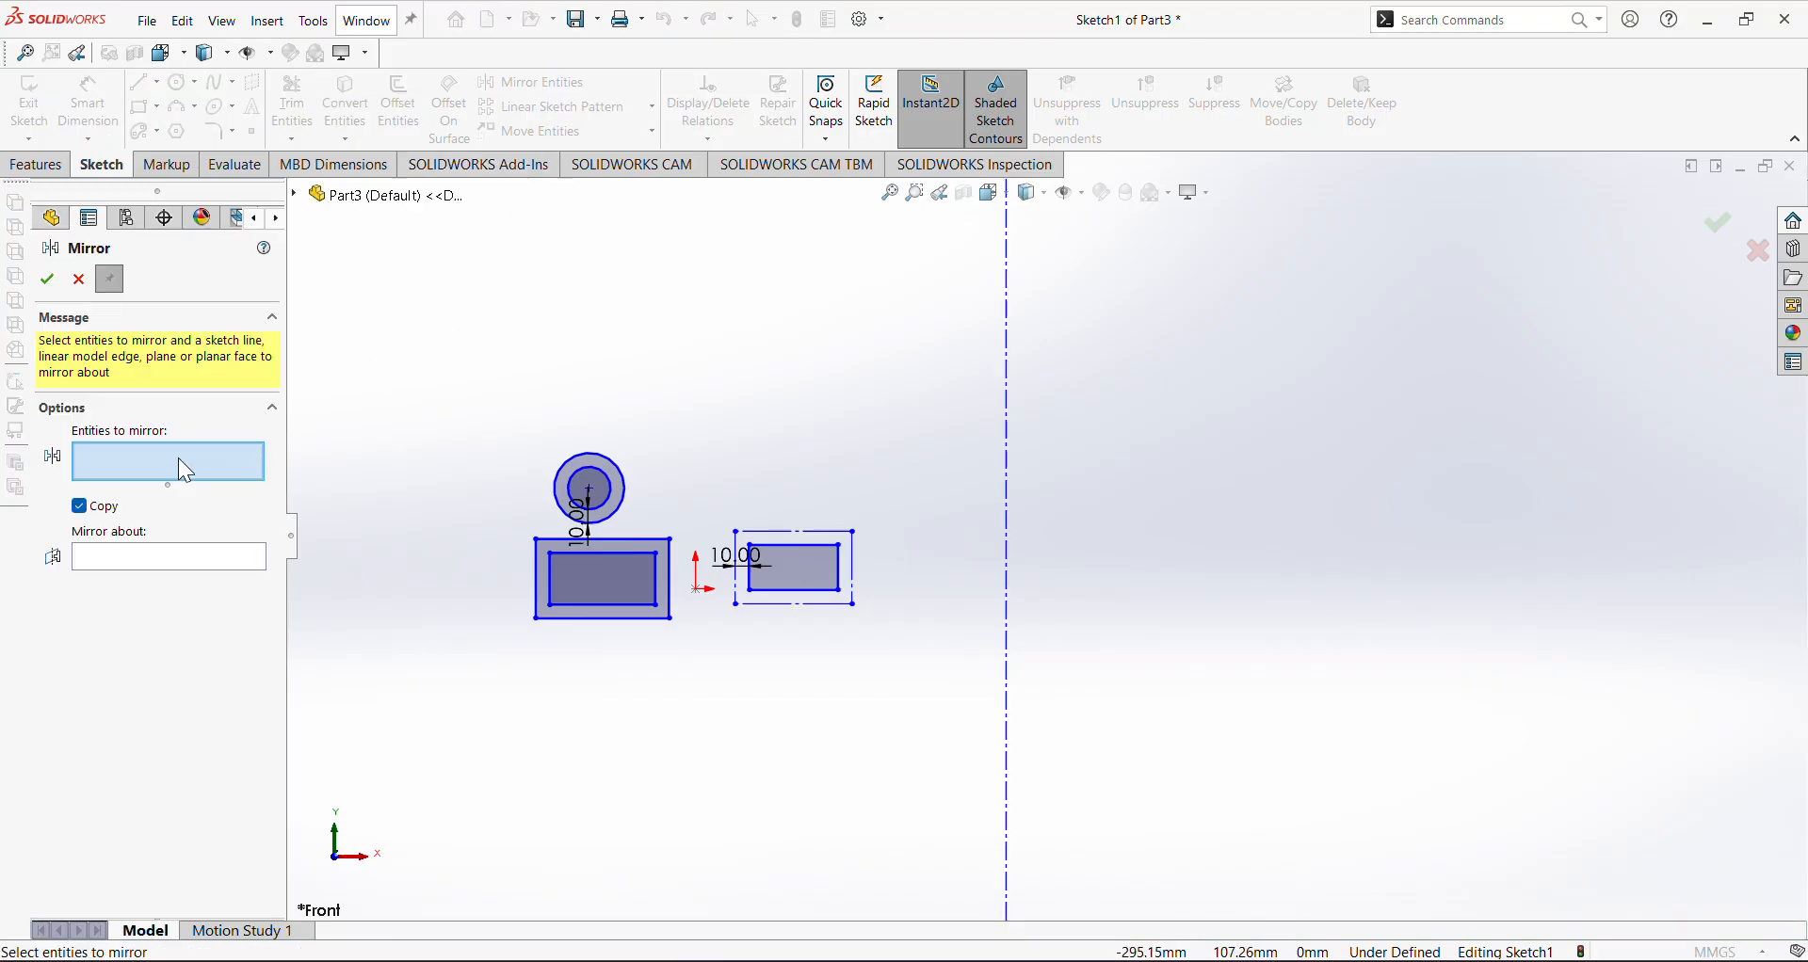
pyautogui.moveTo(915, 723)
pyautogui.mouseDown()
pyautogui.moveTo(685, 626)
pyautogui.moveTo(417, 426)
pyautogui.mouseUp()
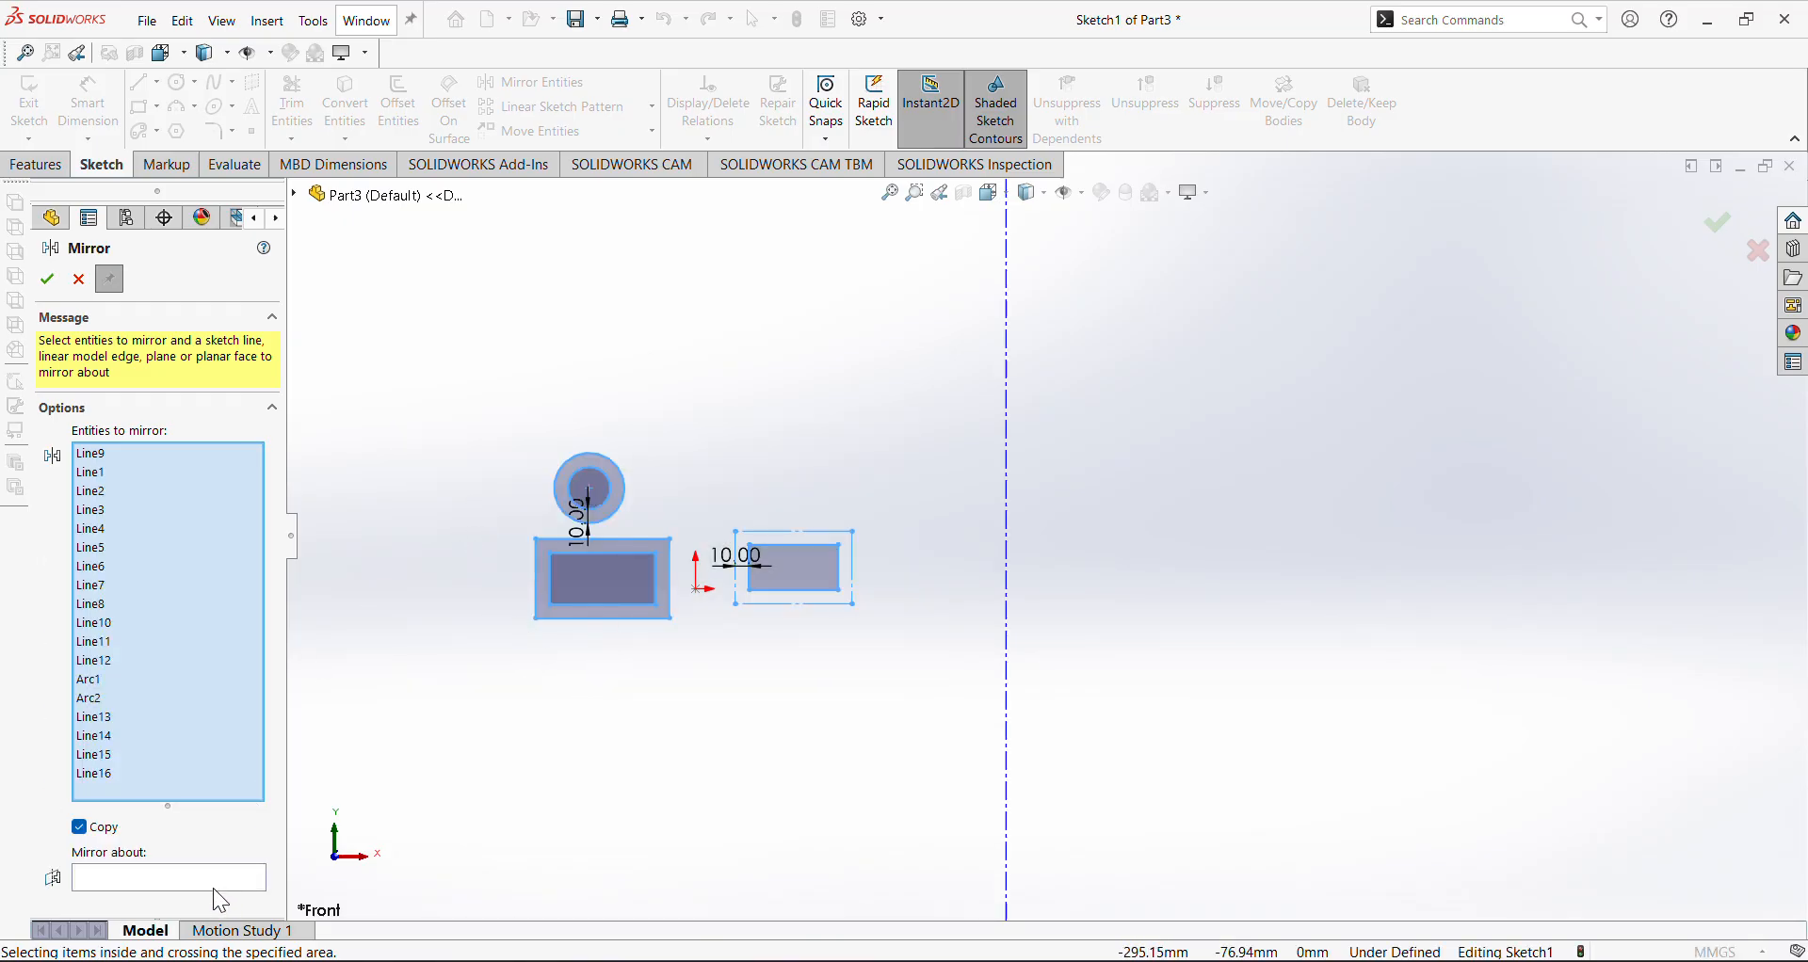
pyautogui.click(125, 880)
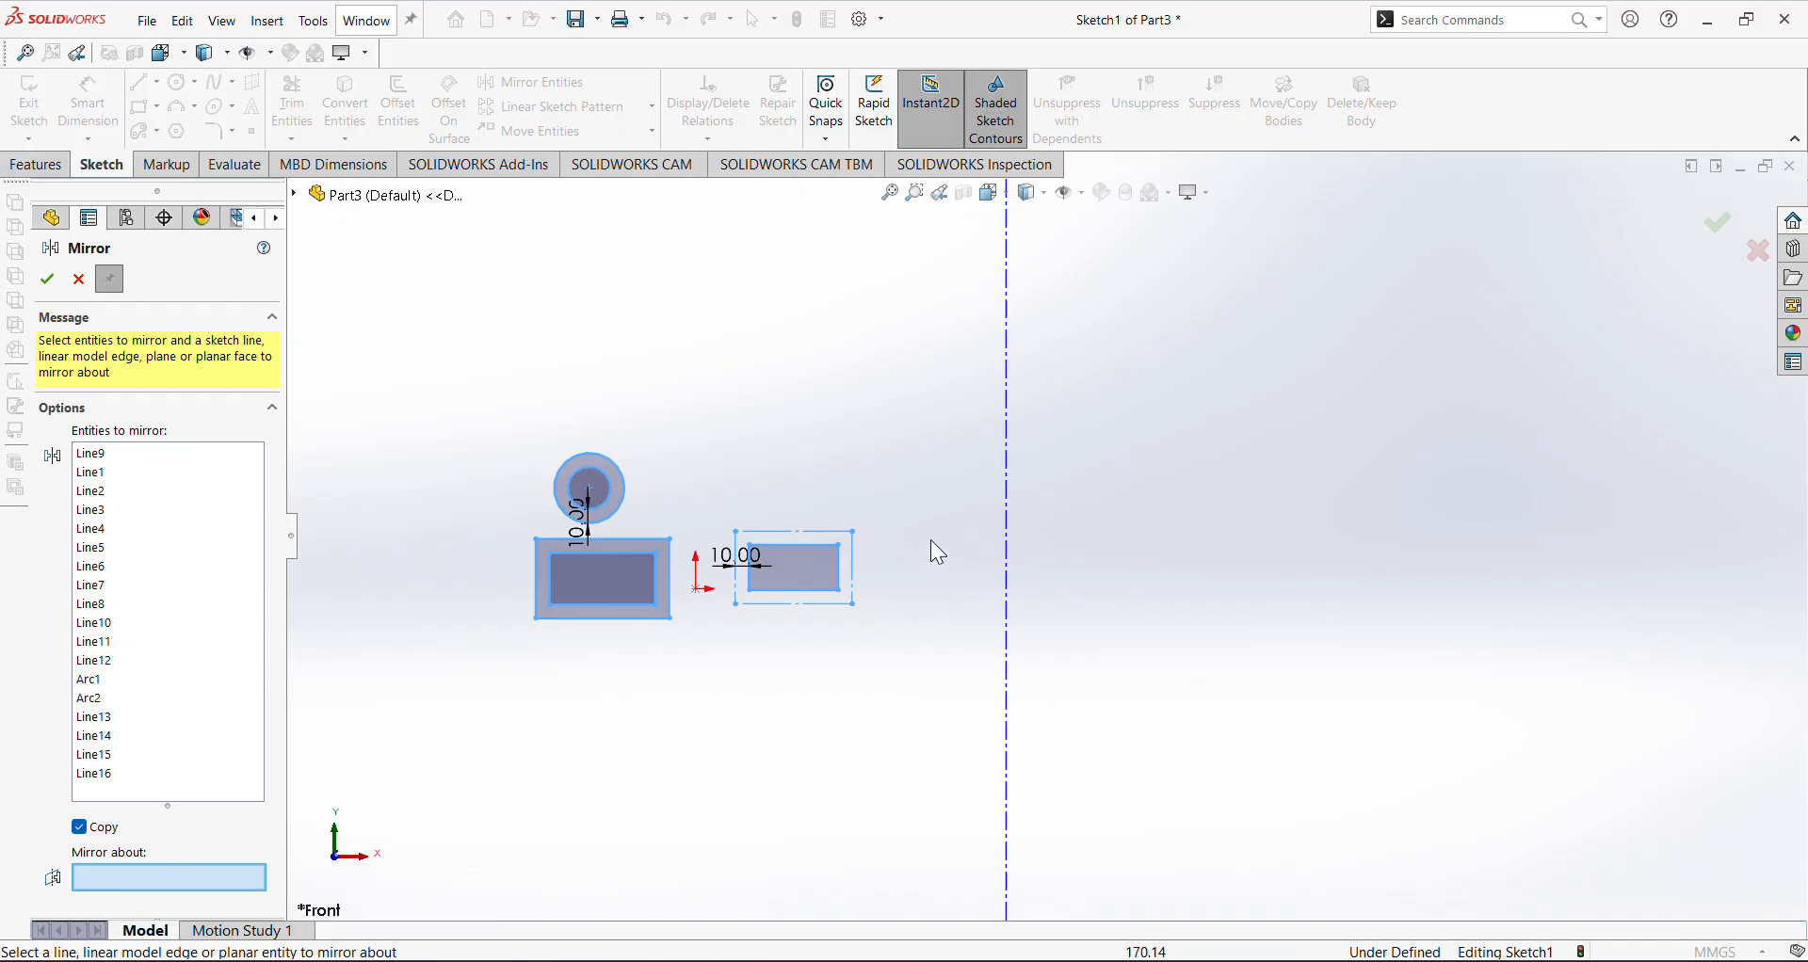
pyautogui.click(1008, 489)
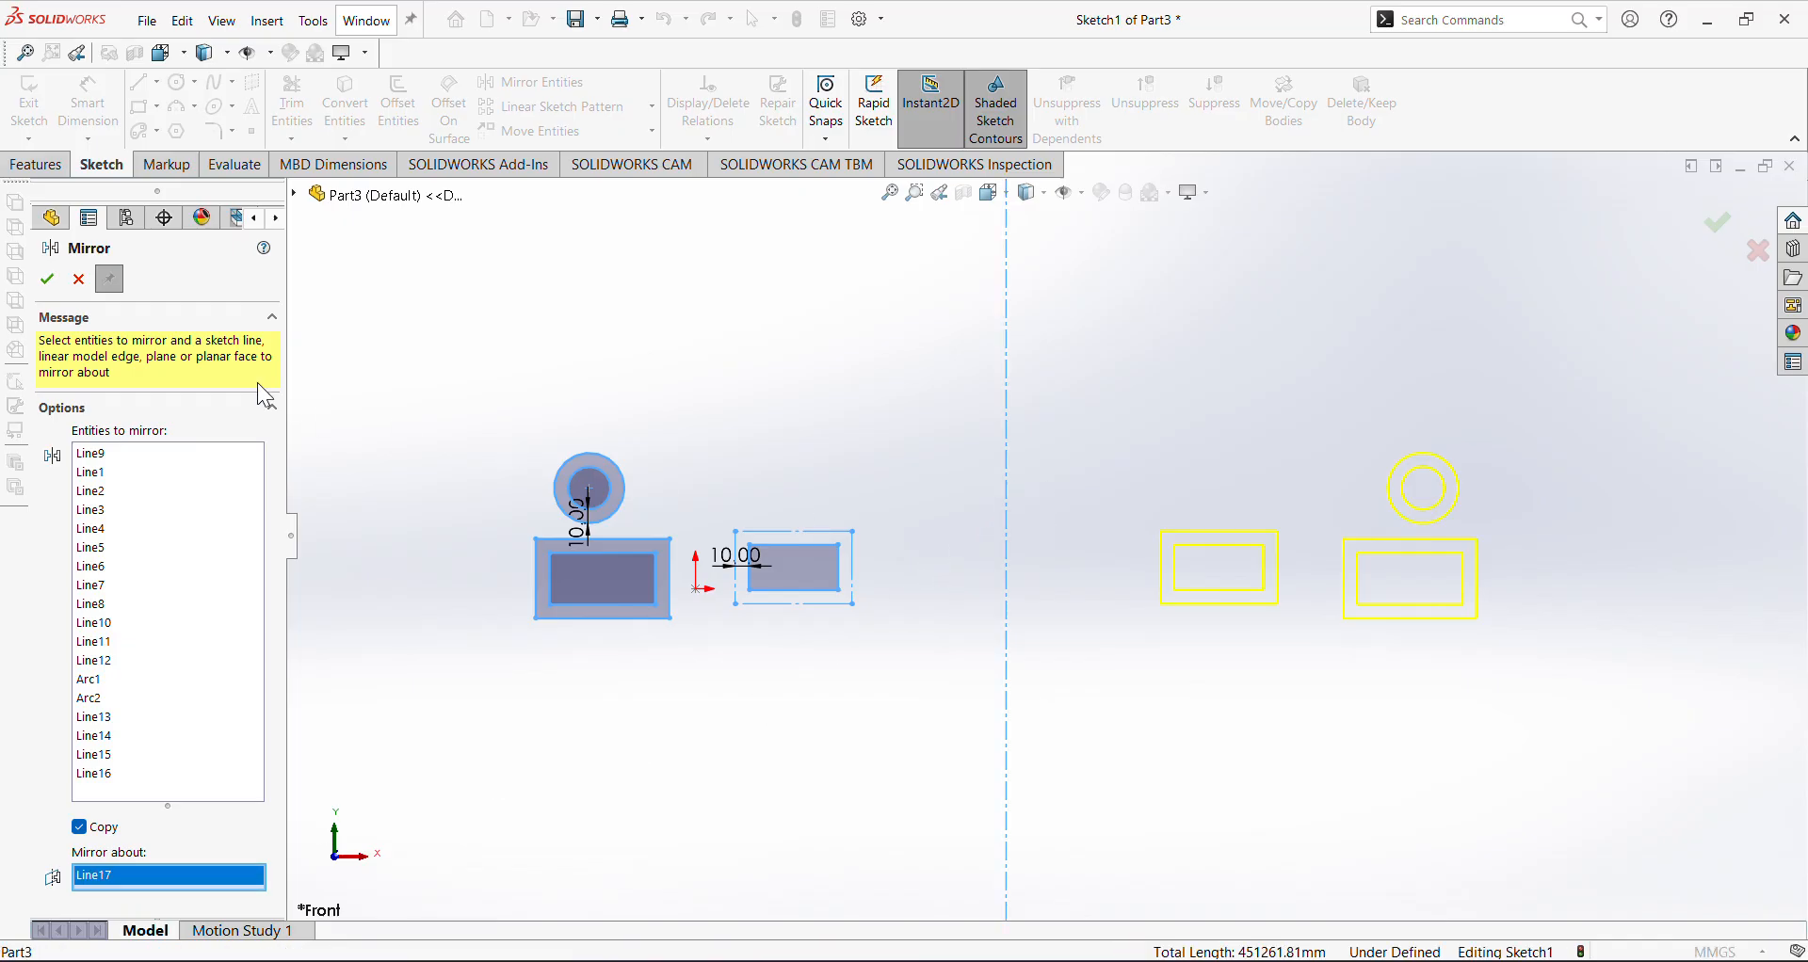
pyautogui.click(47, 279)
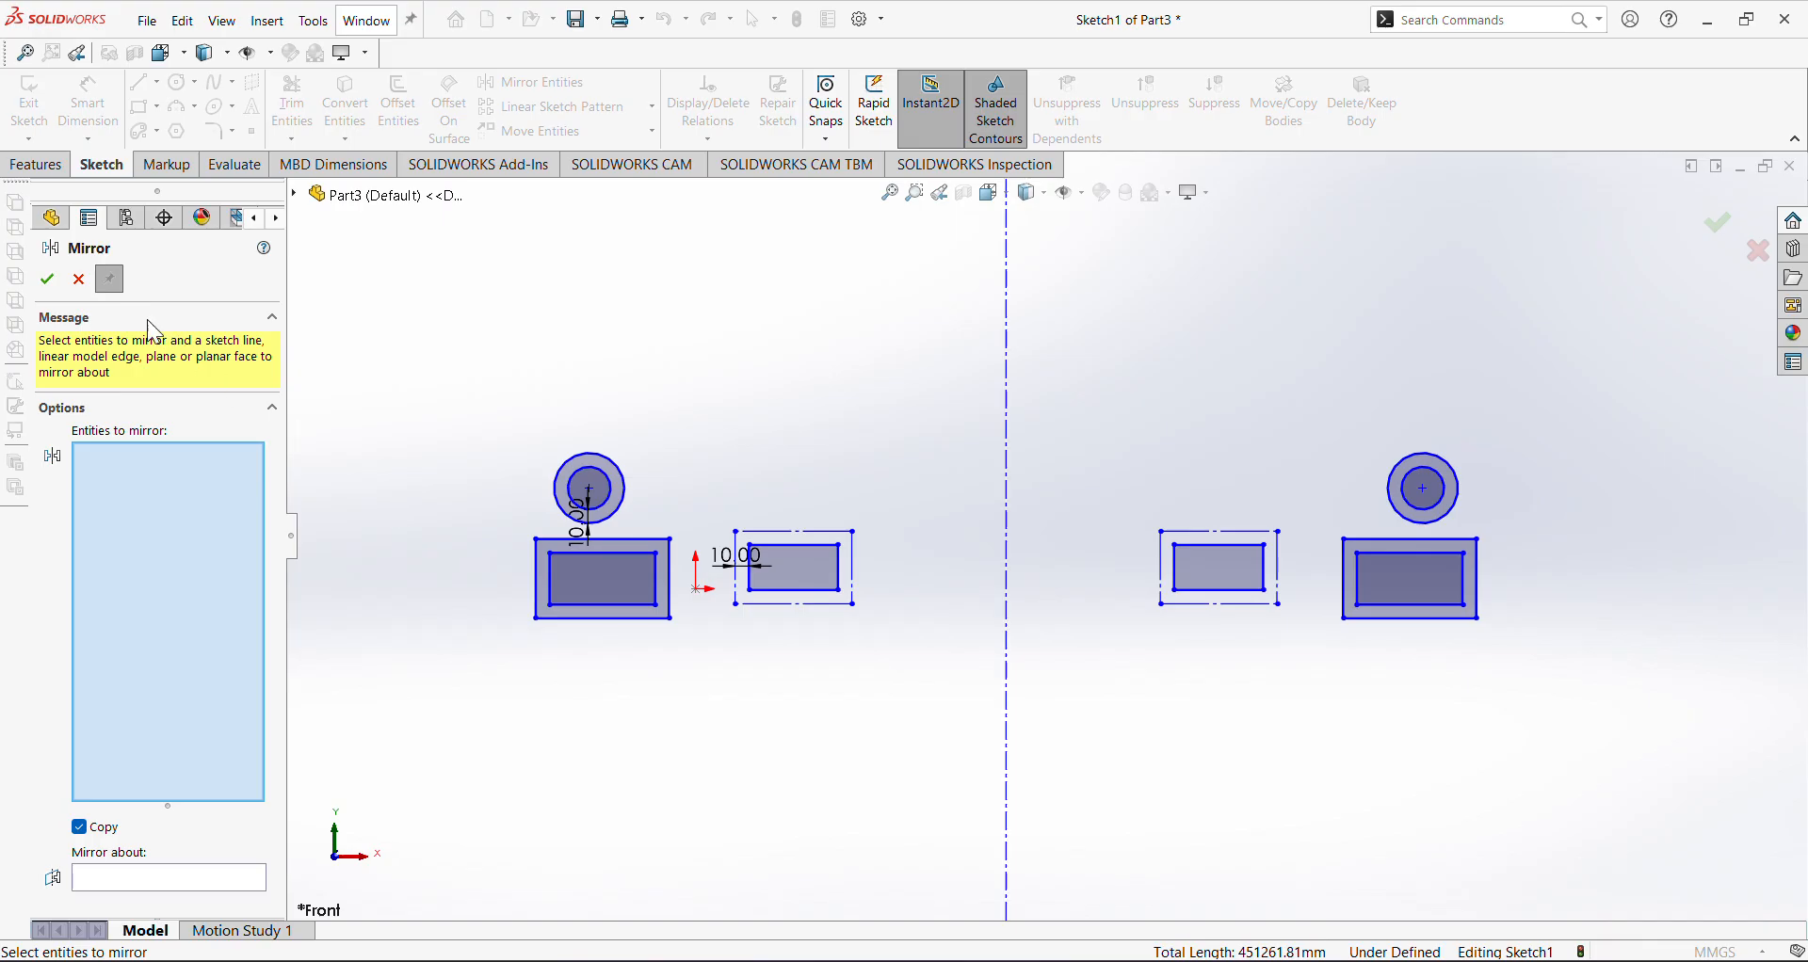
pyautogui.click(48, 279)
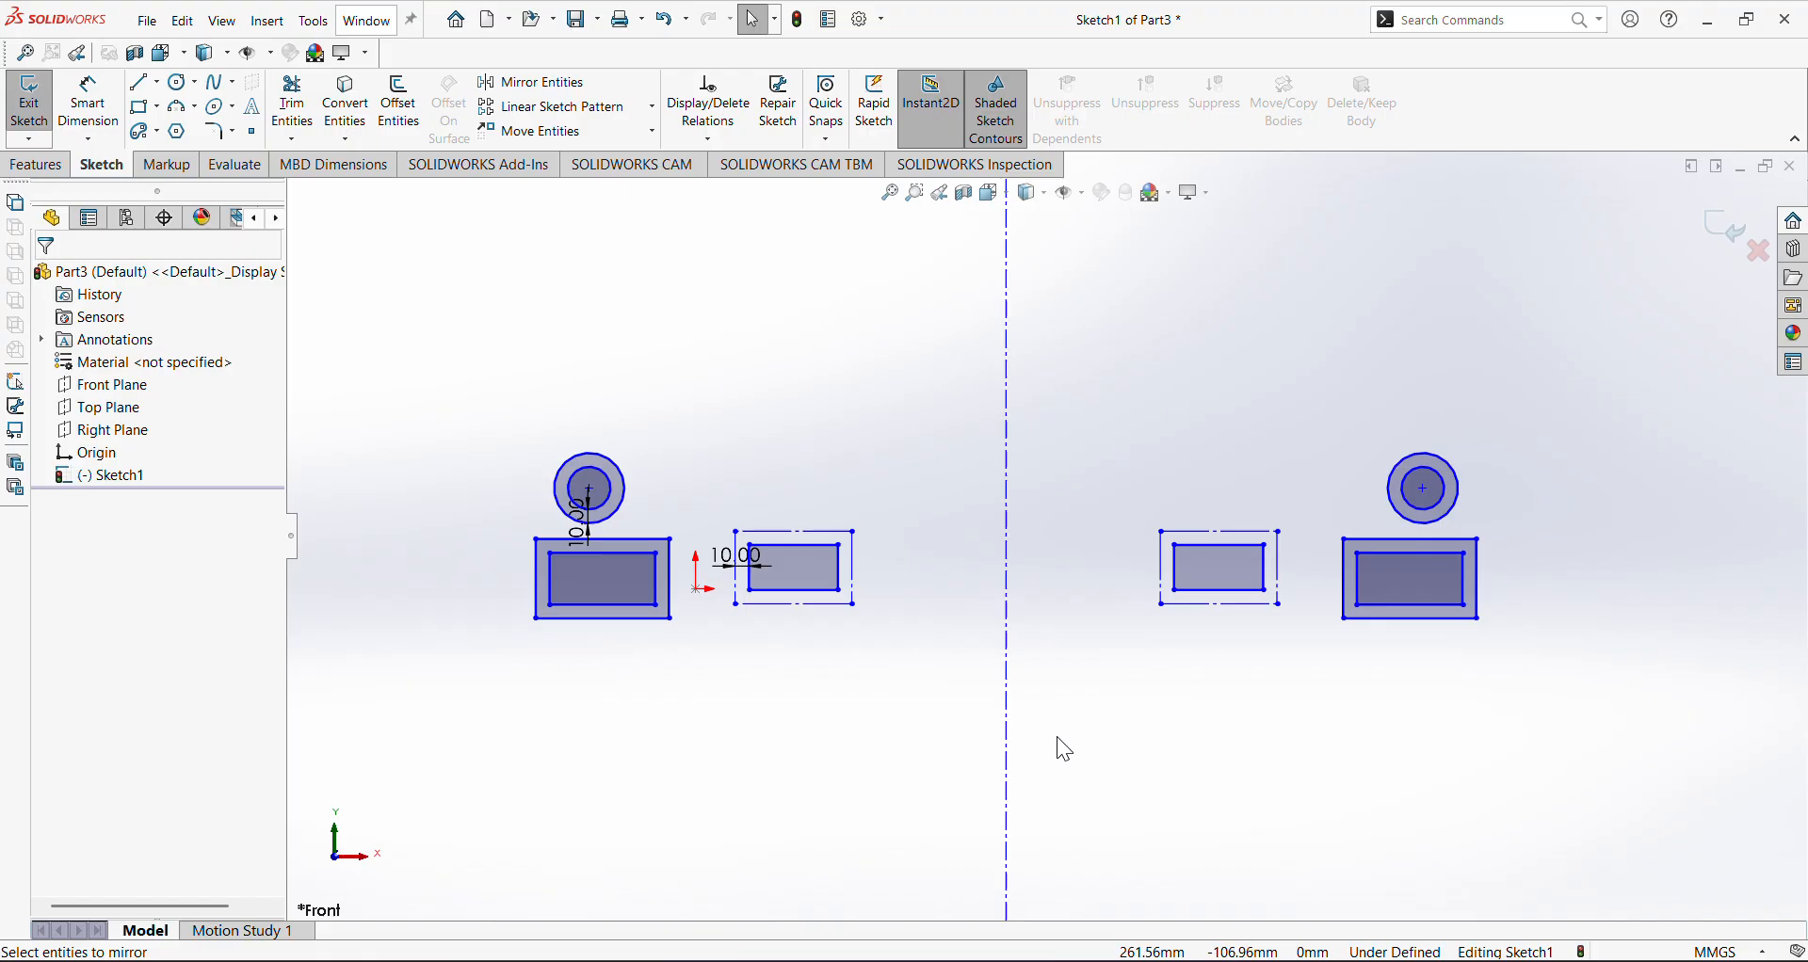
pyautogui.hotkey('ctrl', 'z')
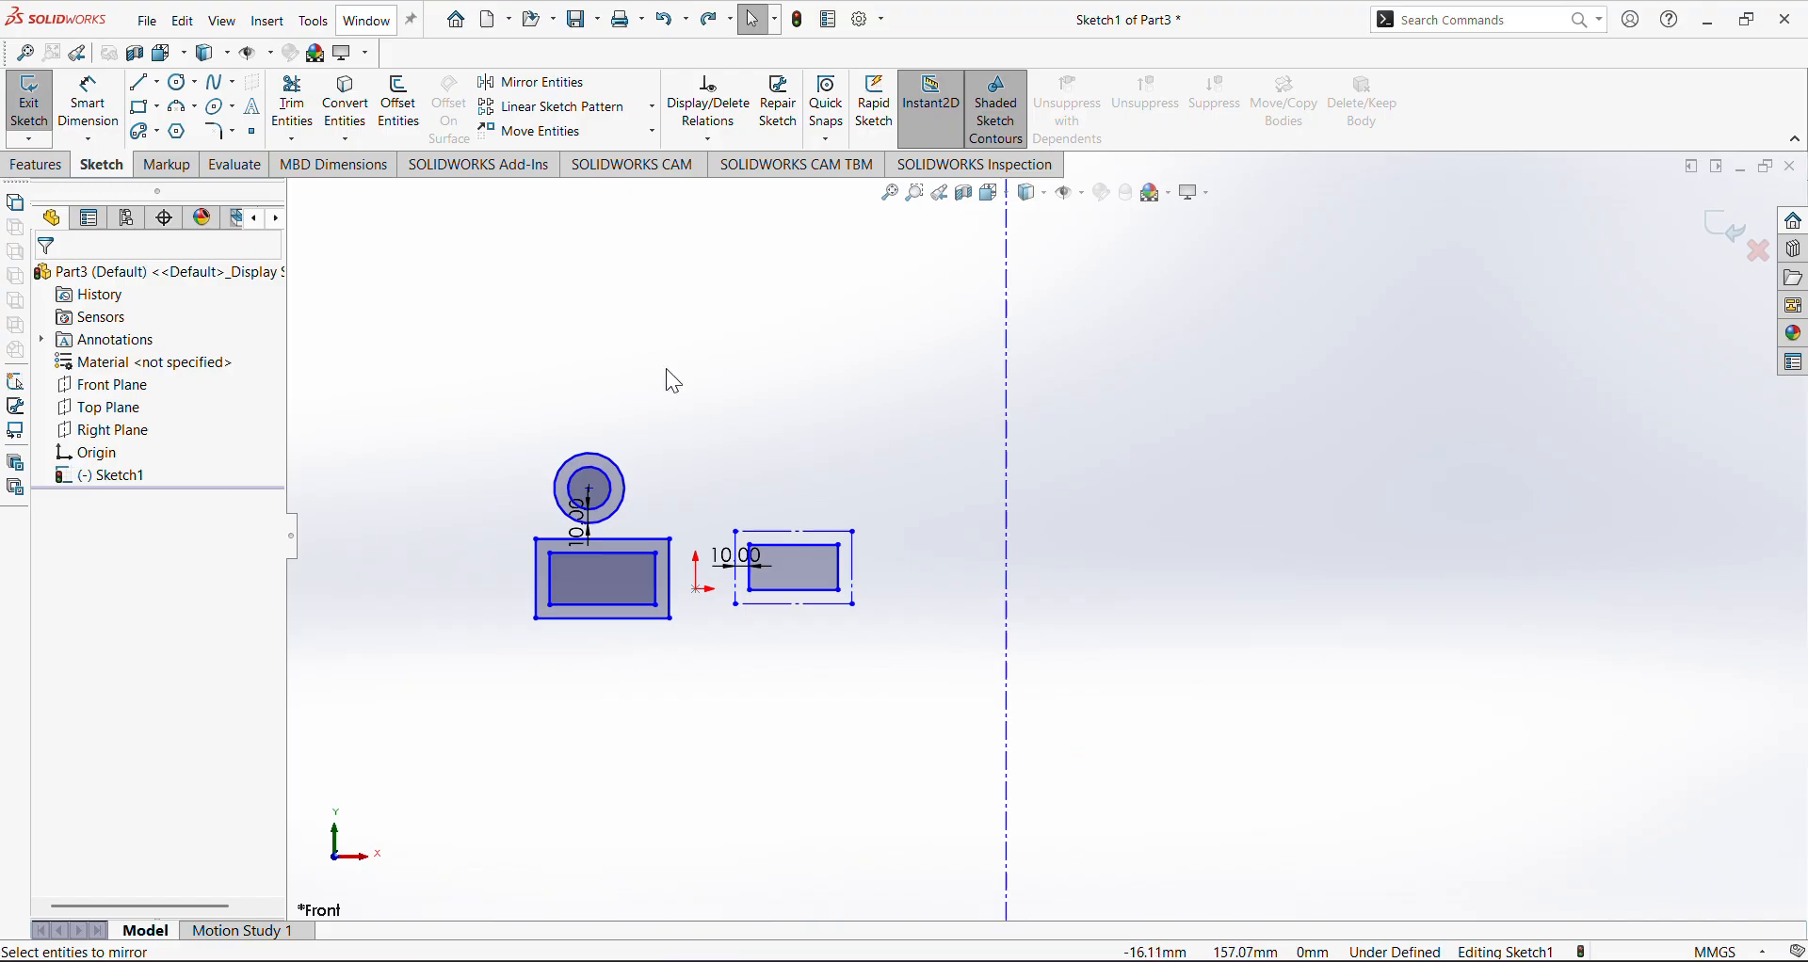
# Repeat the copied mirror of all circles and rectangles about the vertical construction line, and undo it again
pyautogui.click(565, 83)
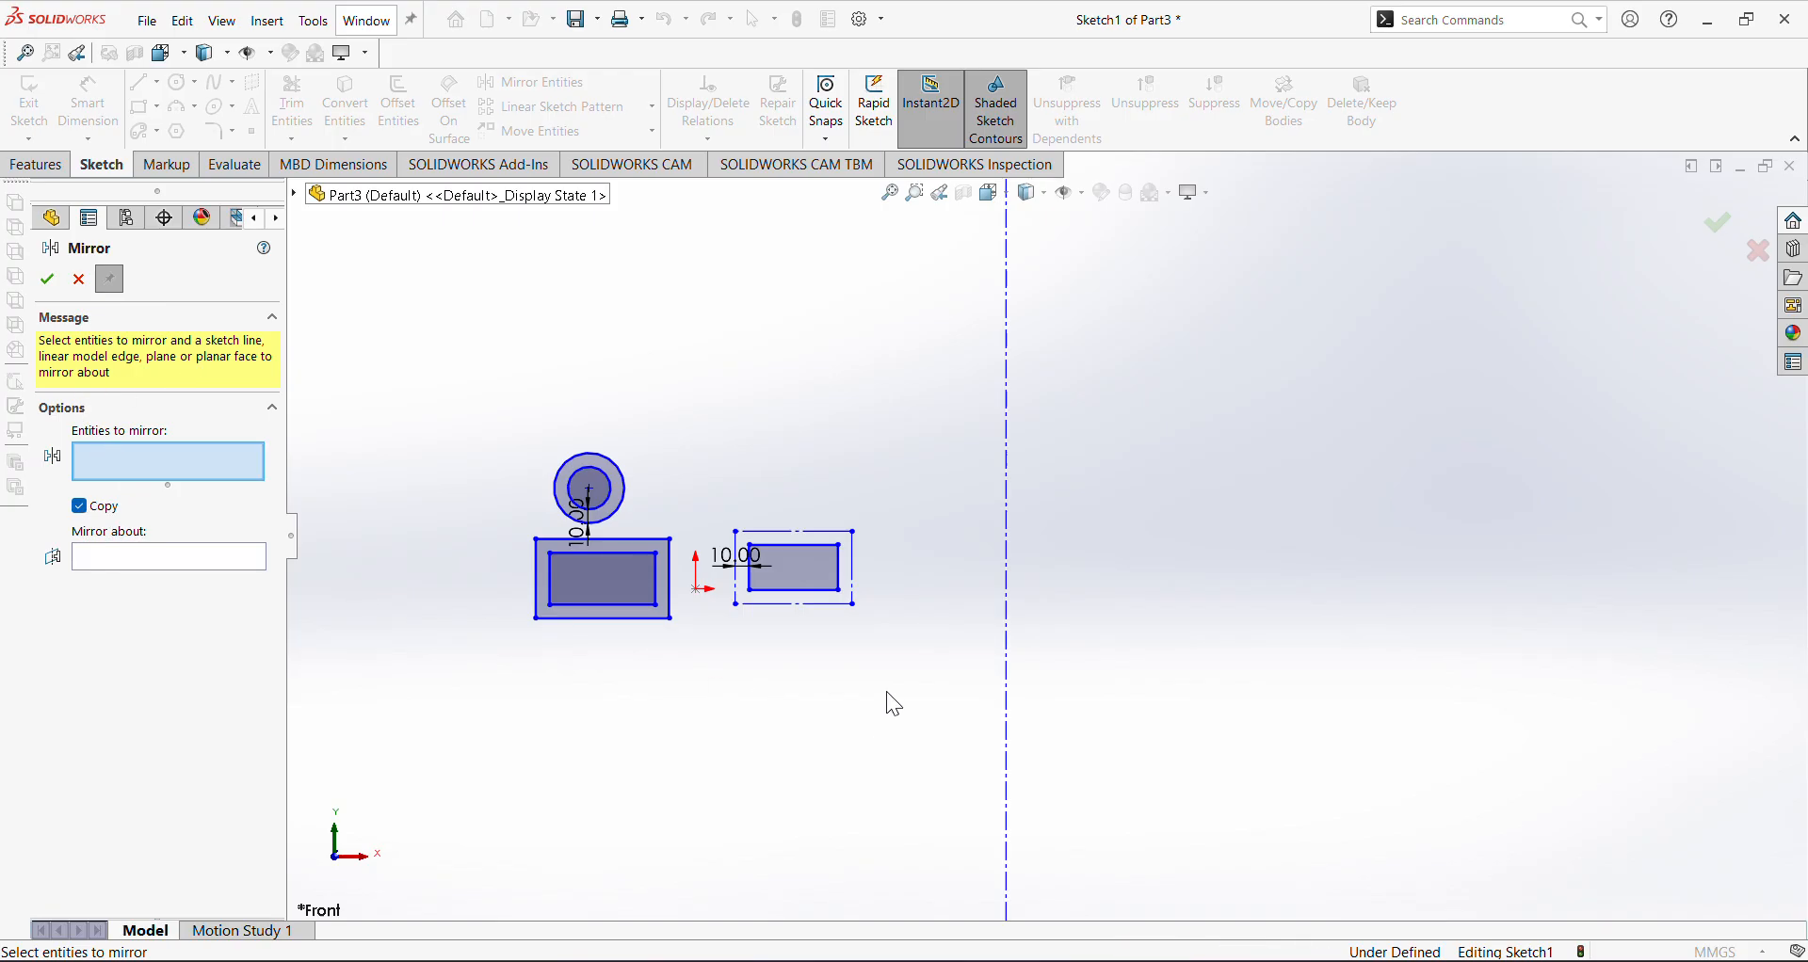
pyautogui.moveTo(887, 693)
pyautogui.mouseDown()
pyautogui.moveTo(604, 541)
pyautogui.moveTo(468, 405)
pyautogui.mouseUp()
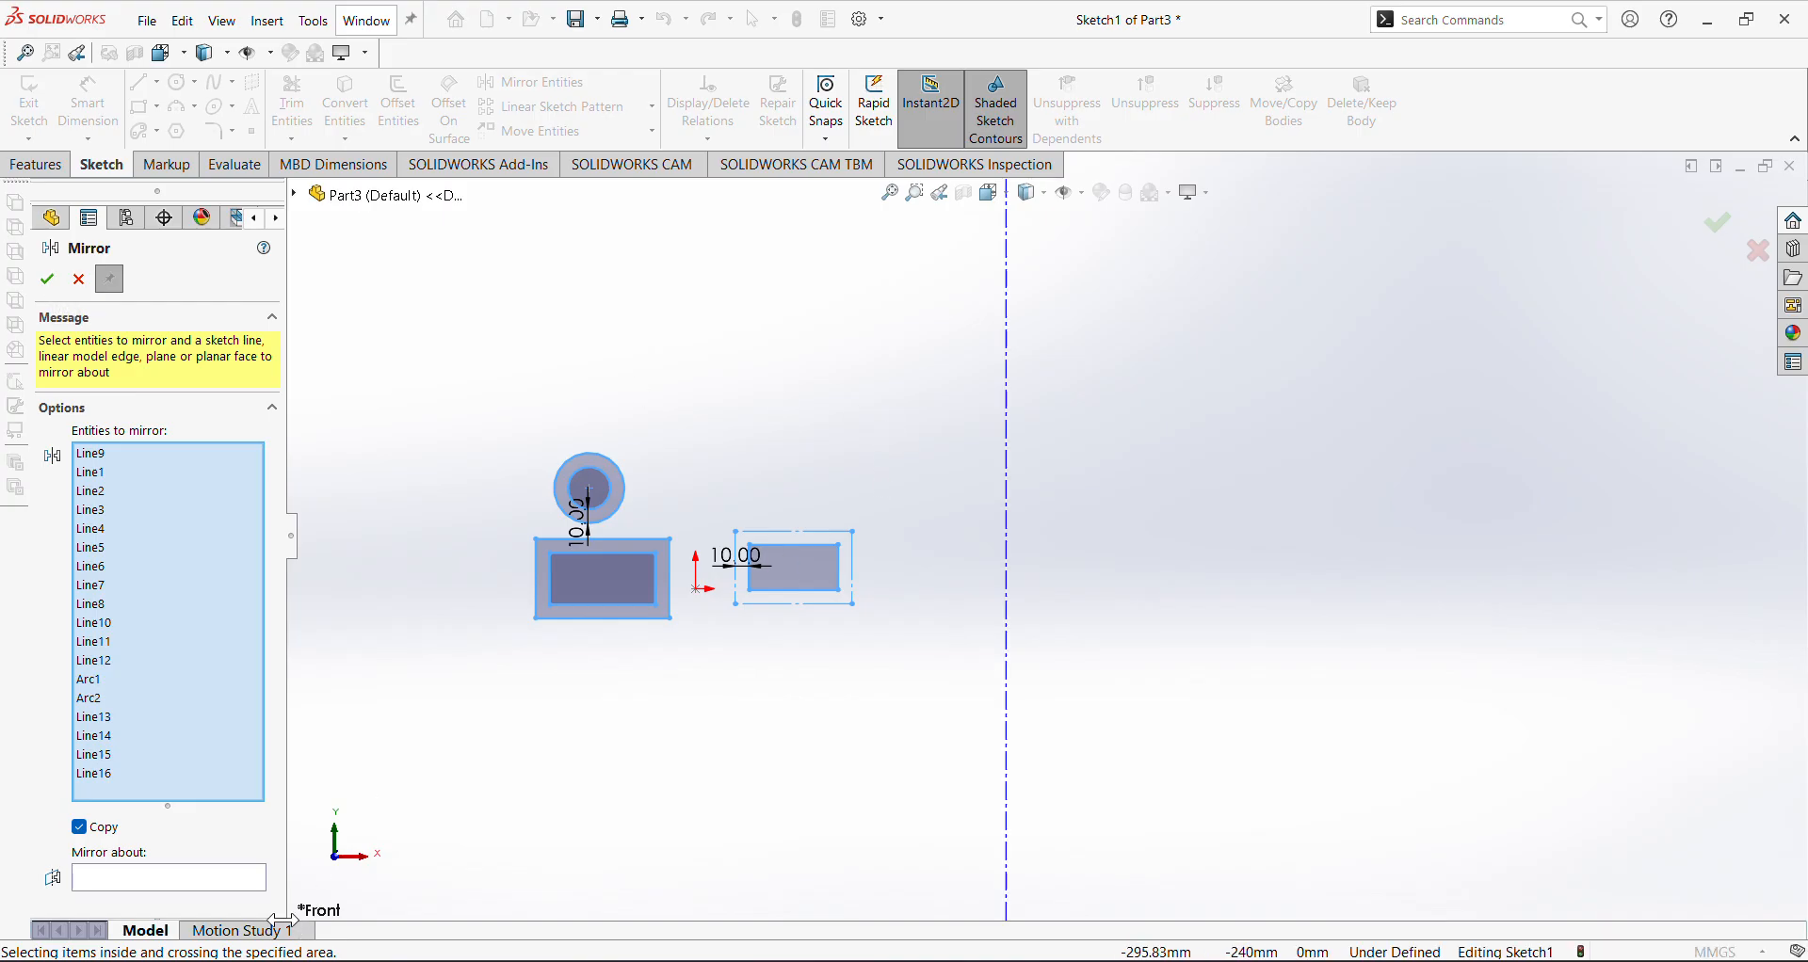
pyautogui.click(260, 878)
pyautogui.click(1006, 592)
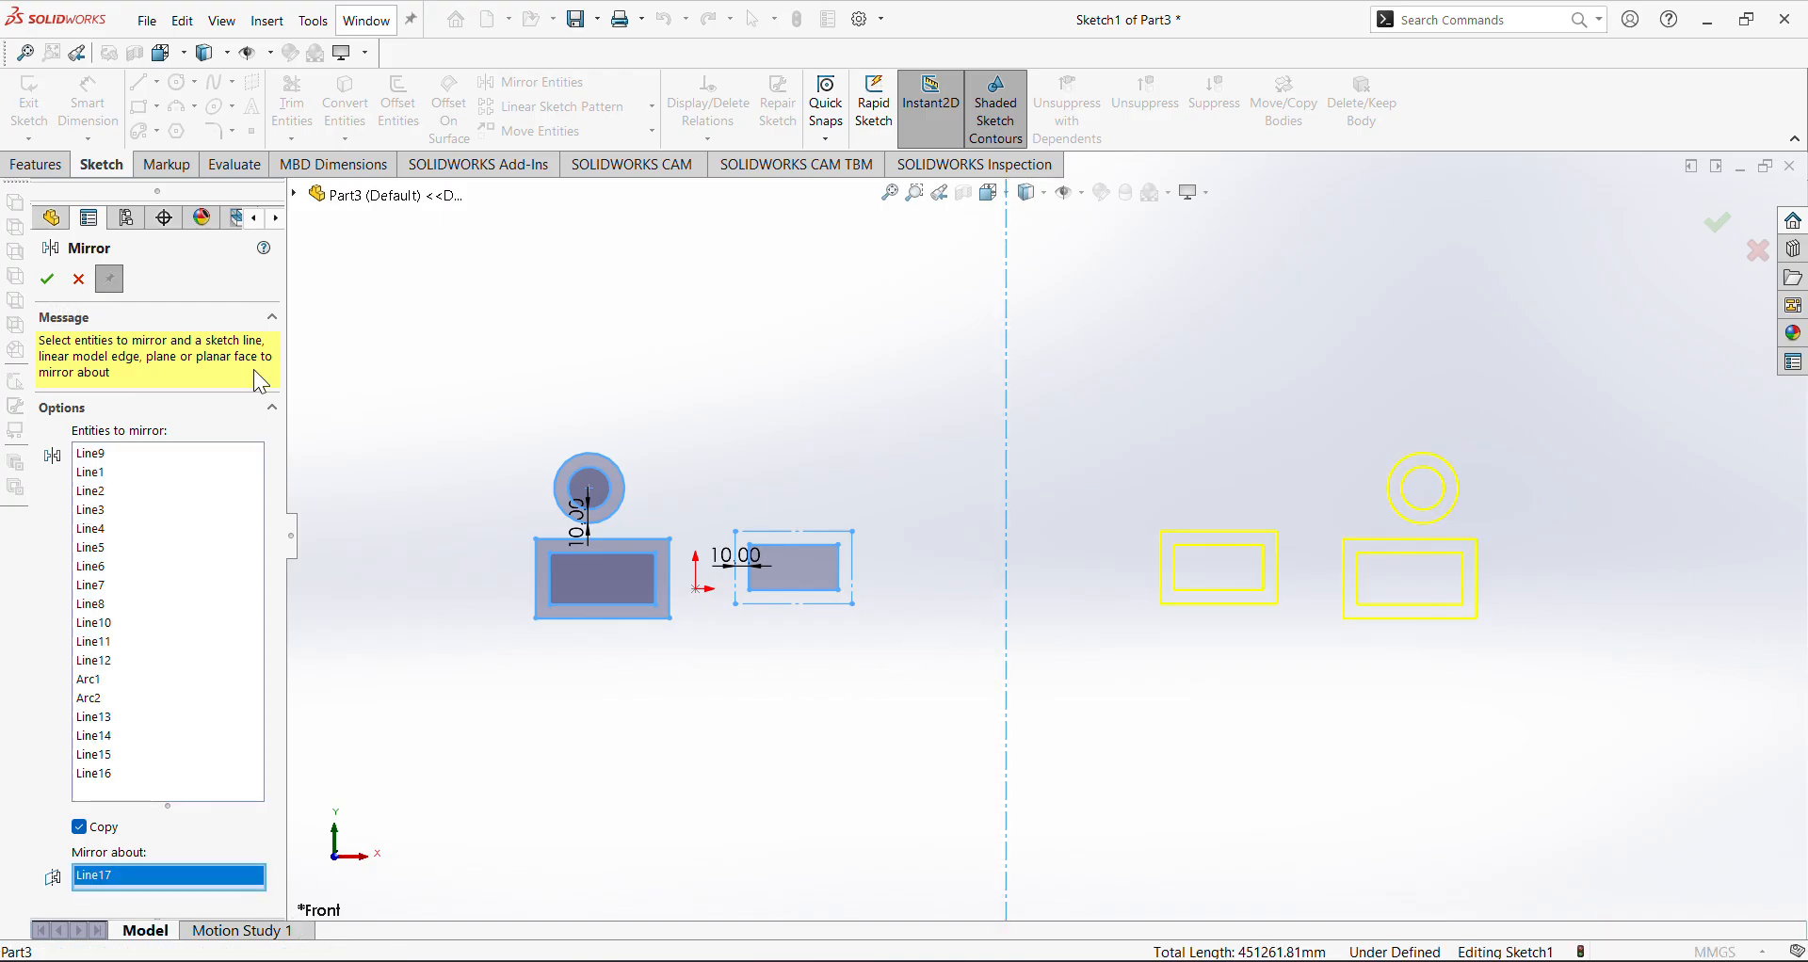
pyautogui.click(47, 280)
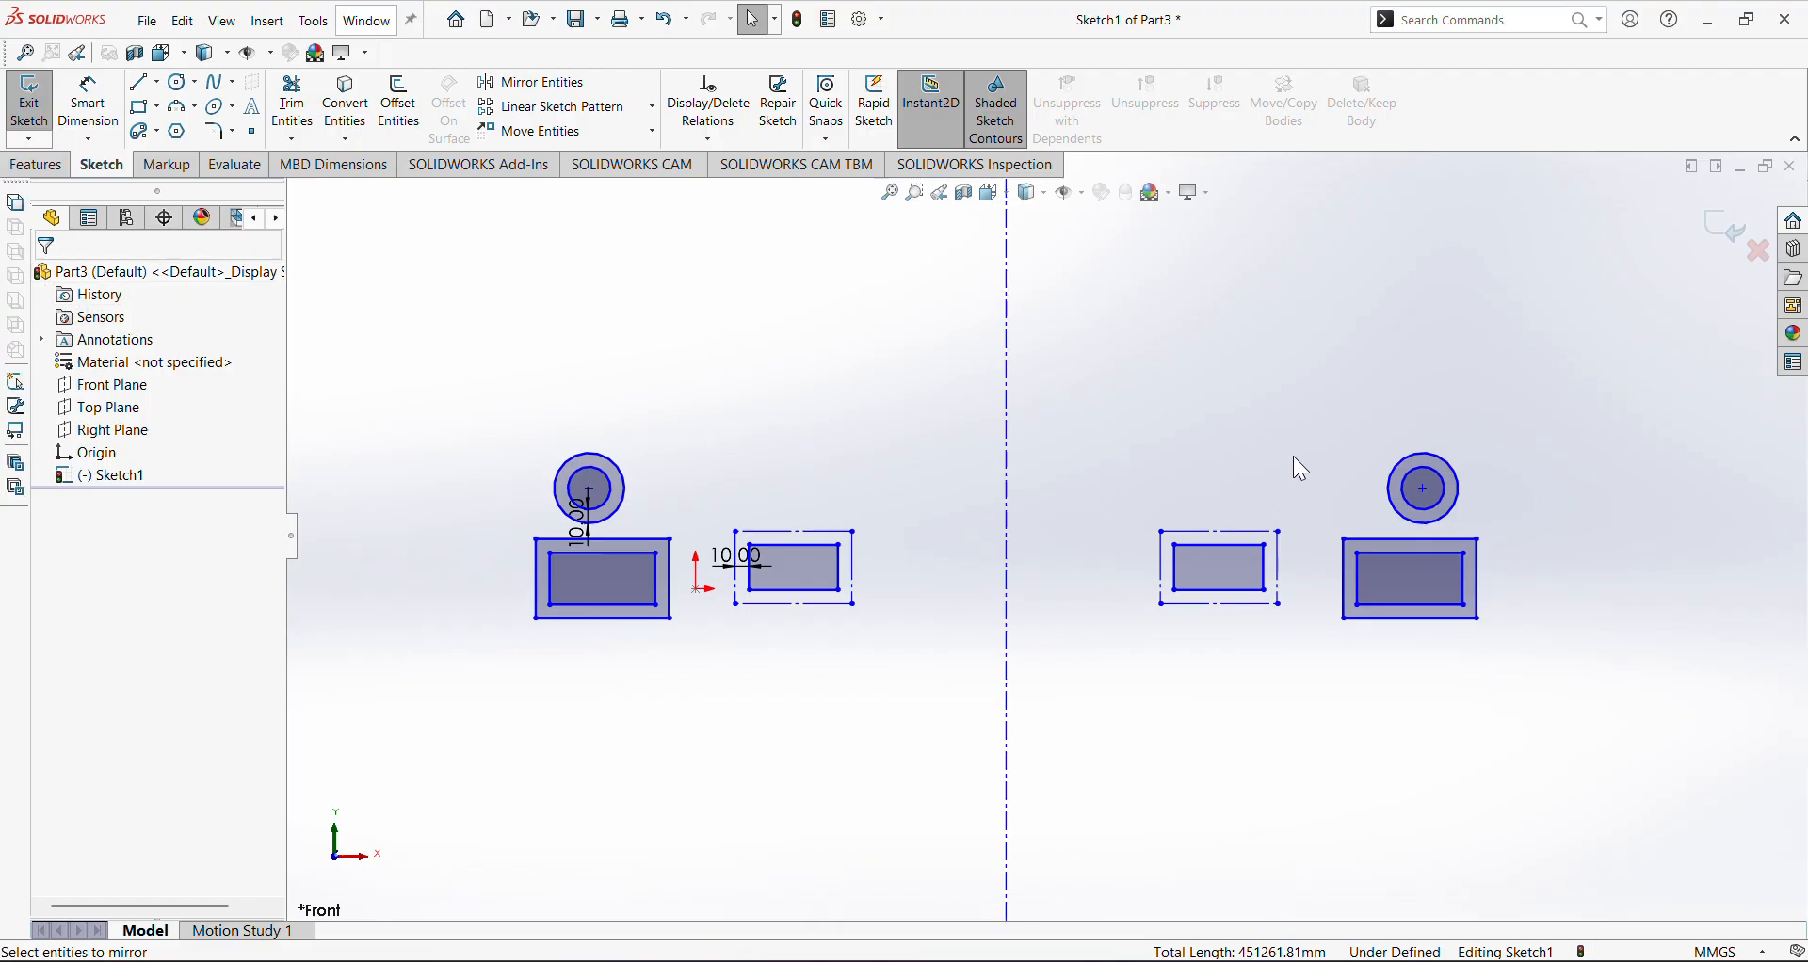
pyautogui.hotkey('ctrl', 'z')
# Mirror all circles and rectangles about the vertical construction line with Copy off
pyautogui.click(570, 91)
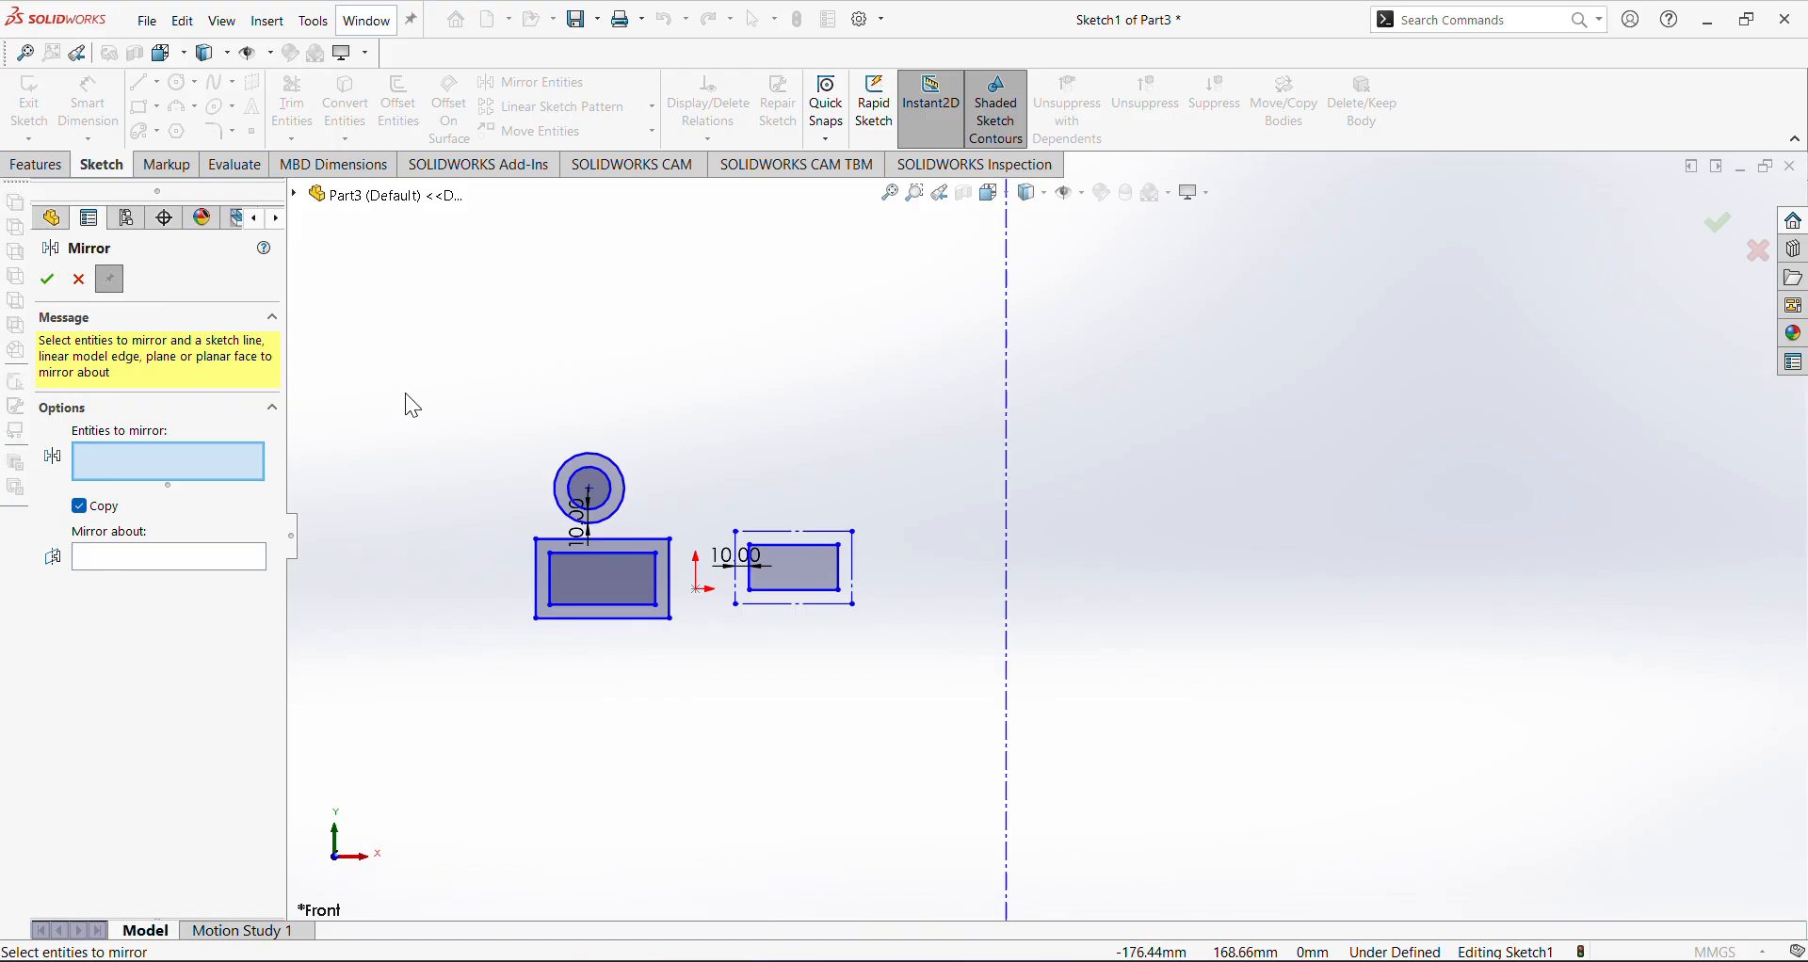
pyautogui.moveTo(932, 721)
pyautogui.mouseDown()
pyautogui.moveTo(835, 680)
pyautogui.moveTo(469, 415)
pyautogui.mouseUp()
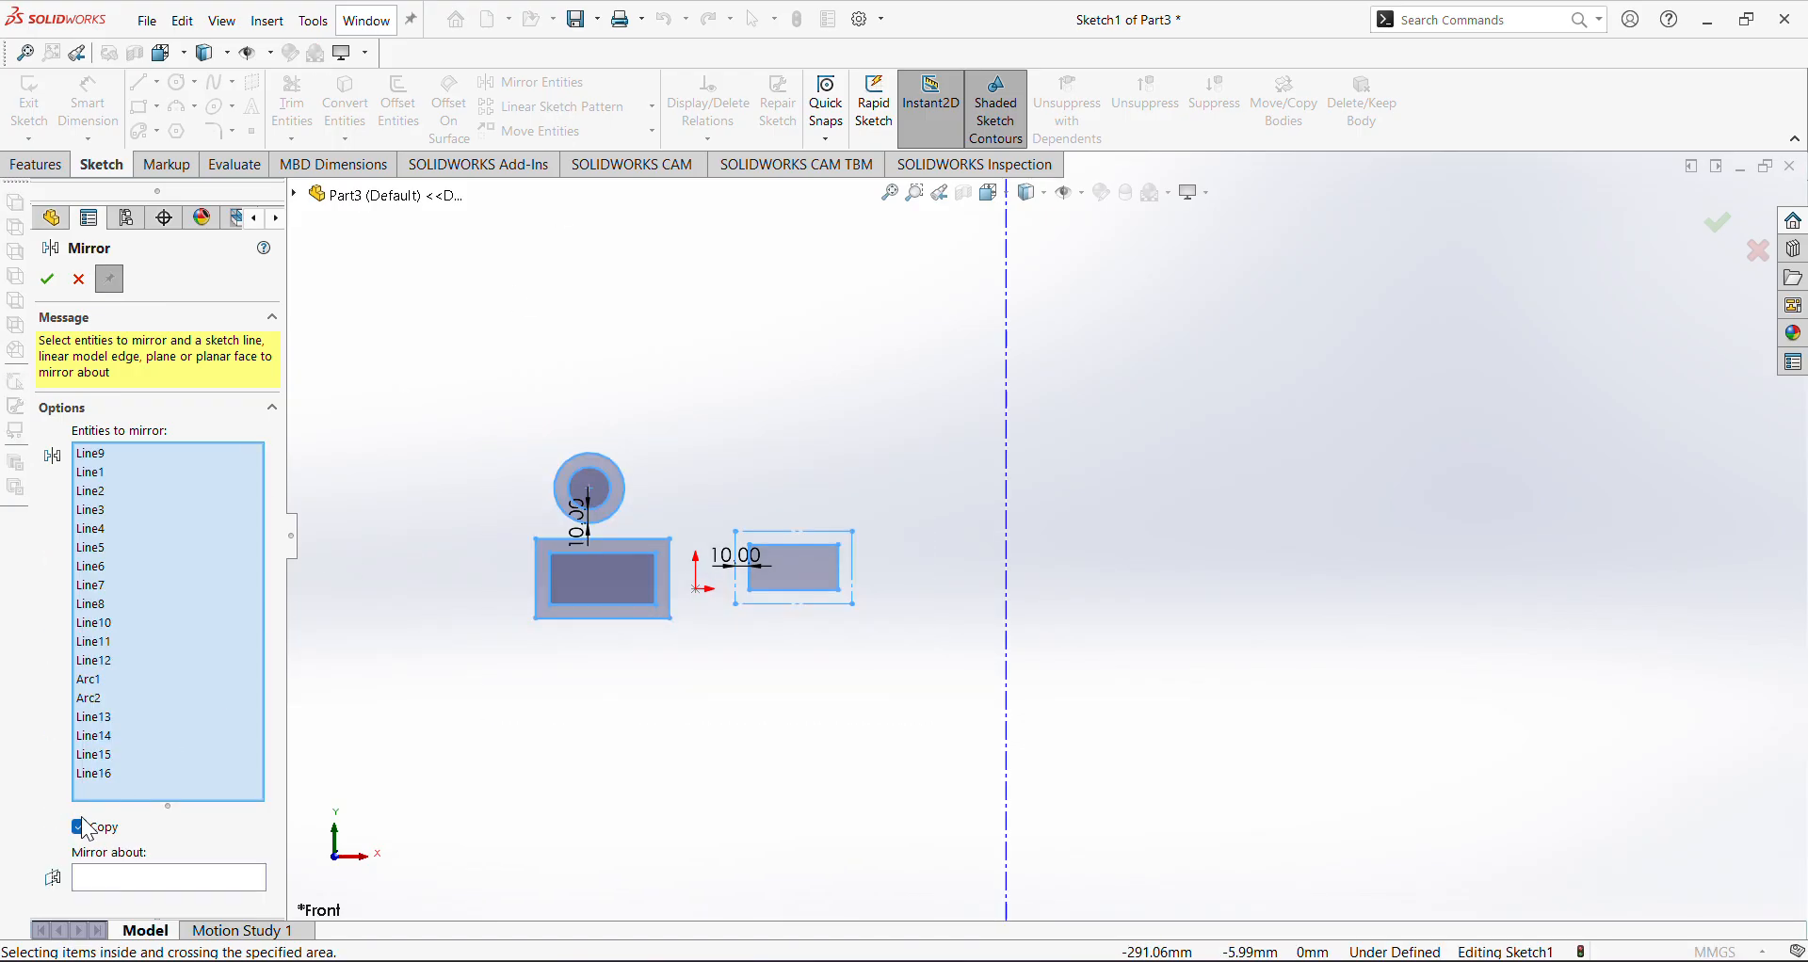
pyautogui.click(79, 827)
pyautogui.click(121, 880)
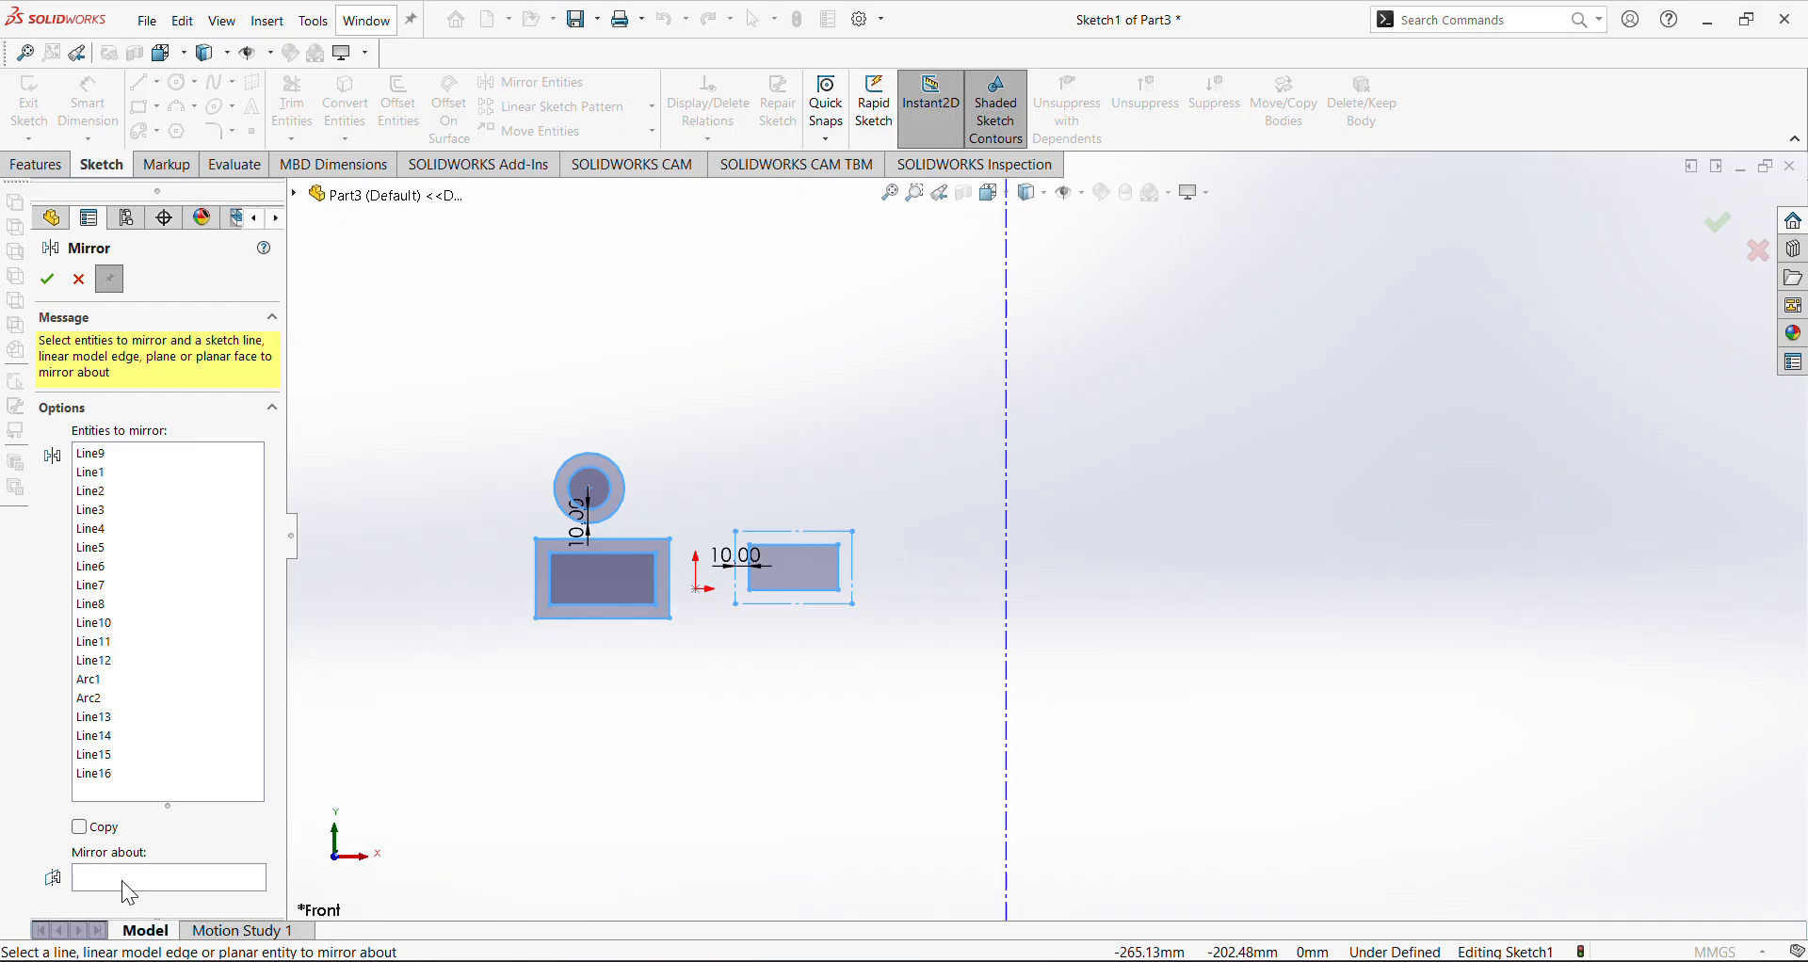
pyautogui.click(1006, 667)
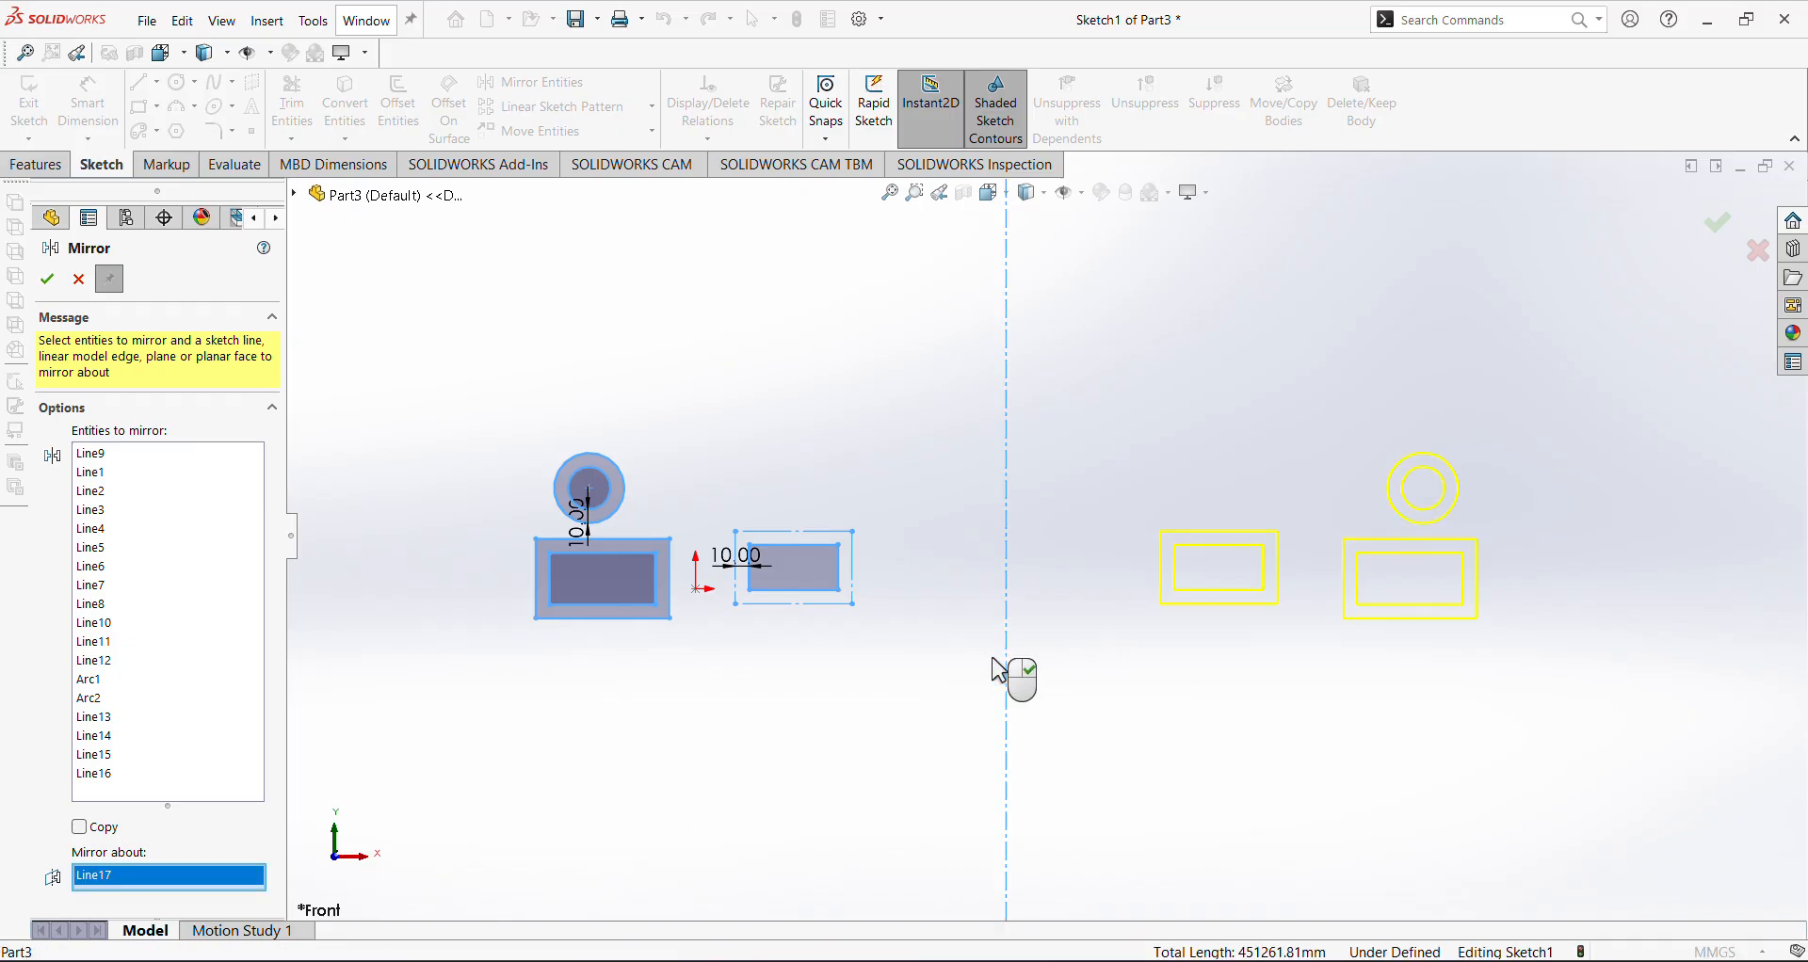
pyautogui.click(47, 279)
pyautogui.click(48, 279)
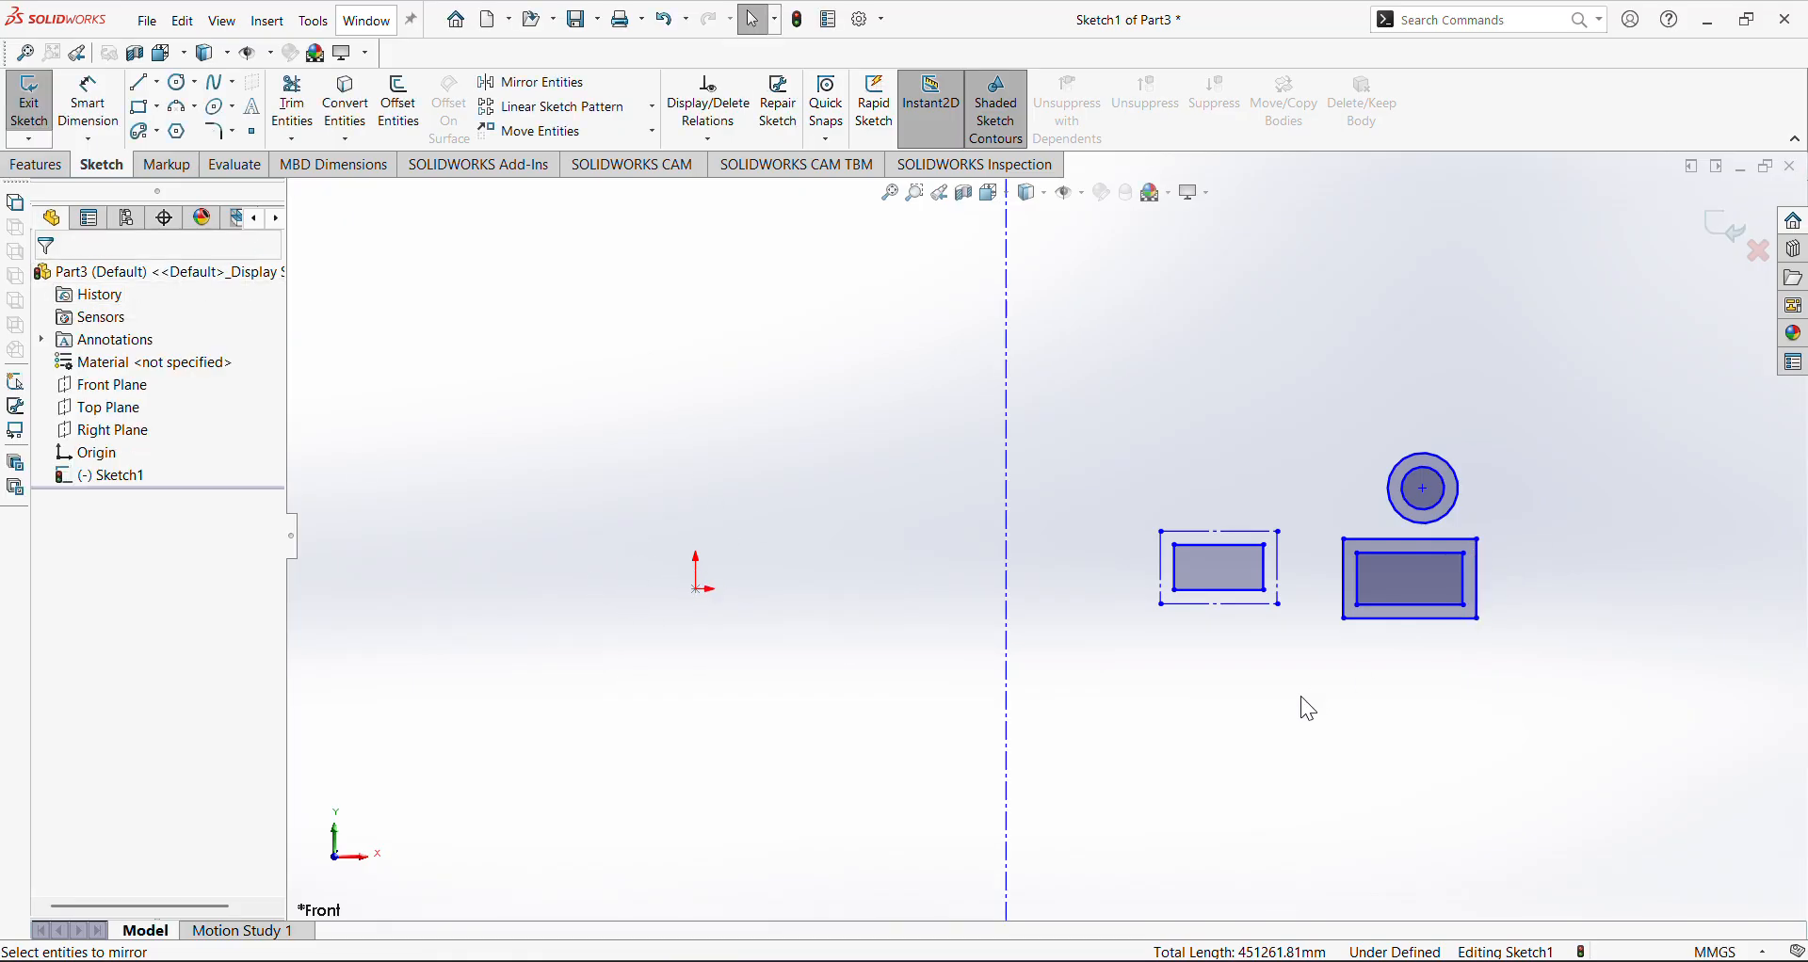
# Try mirroring the moved shapes back across the construction line with Copy on, and undo both this mirror and the one without Copy
pyautogui.click(593, 82)
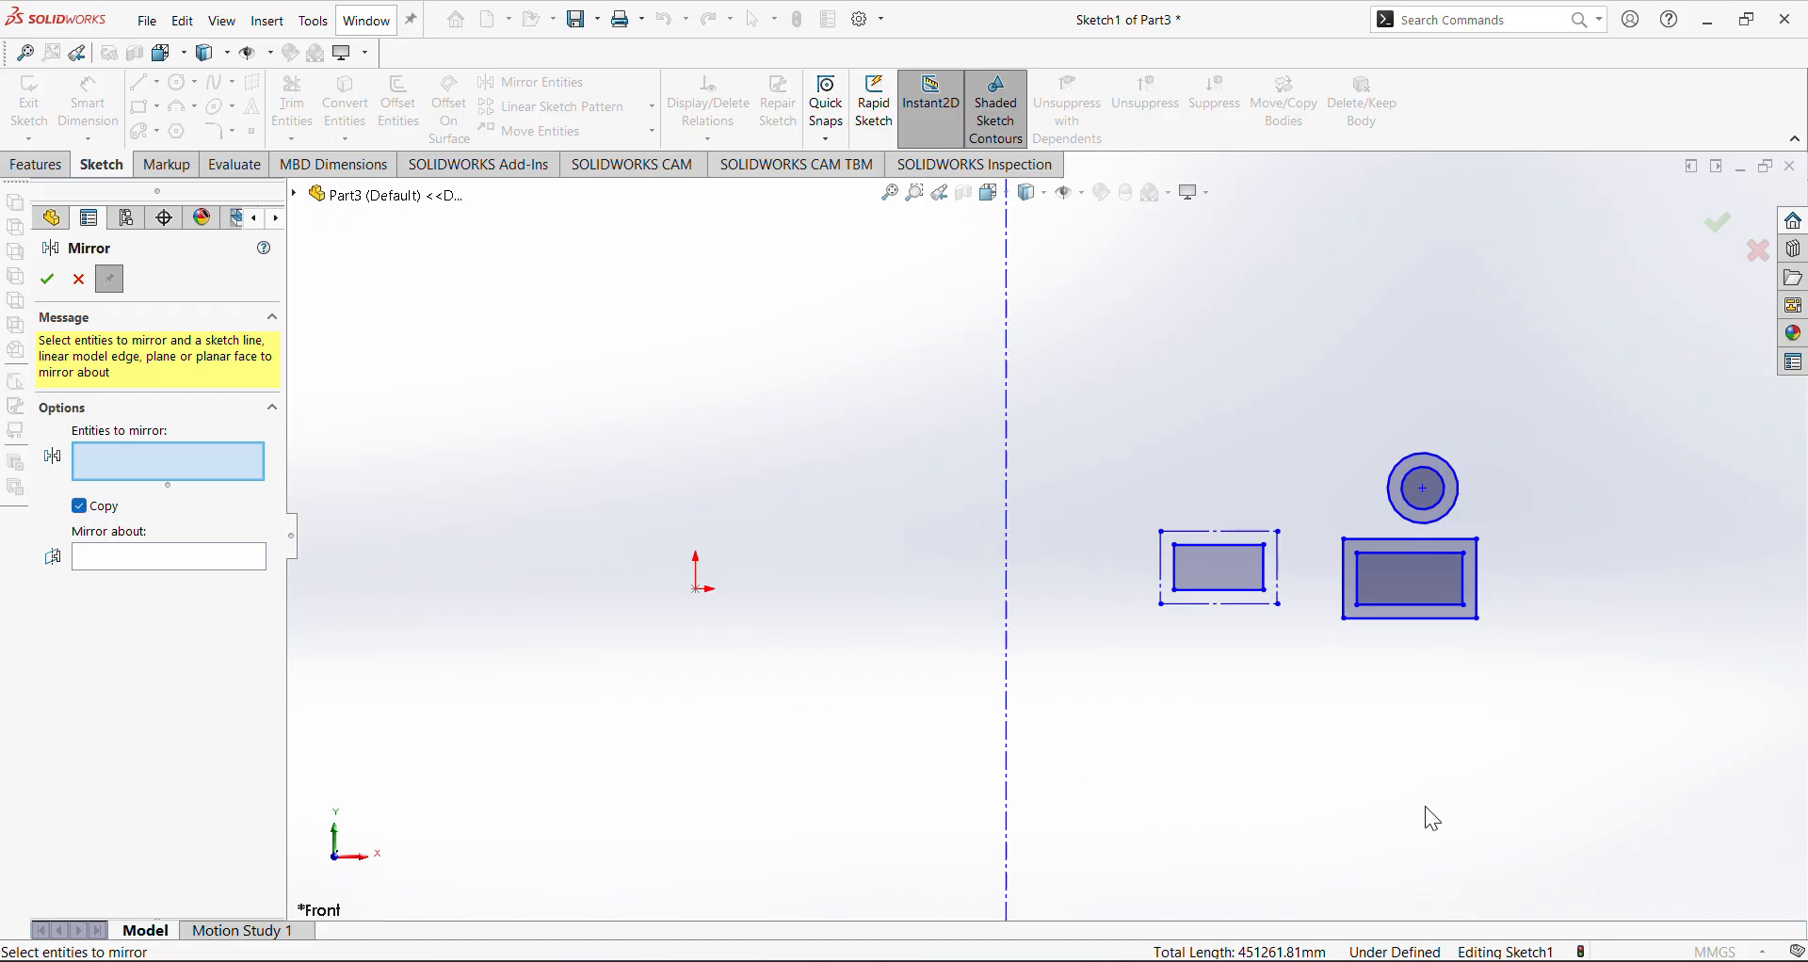
pyautogui.moveTo(1592, 770)
pyautogui.mouseDown()
pyautogui.moveTo(1145, 482)
pyautogui.moveTo(1121, 433)
pyautogui.mouseUp()
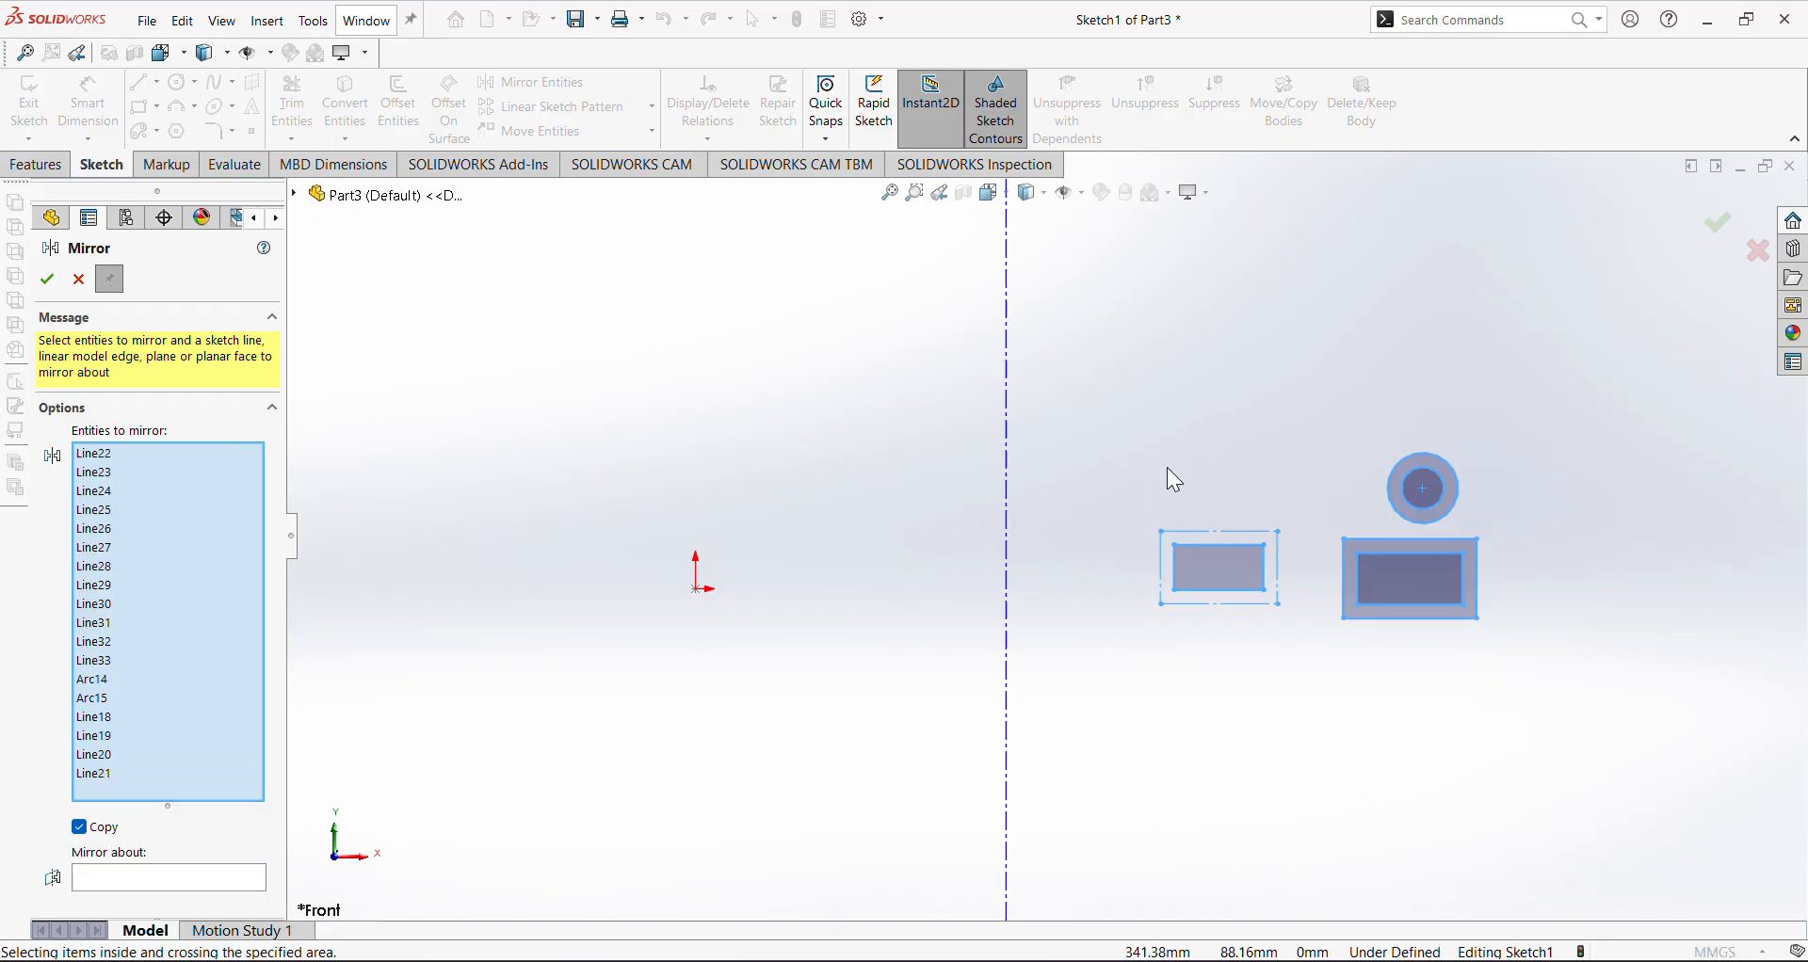
pyautogui.click(170, 880)
pyautogui.click(1007, 549)
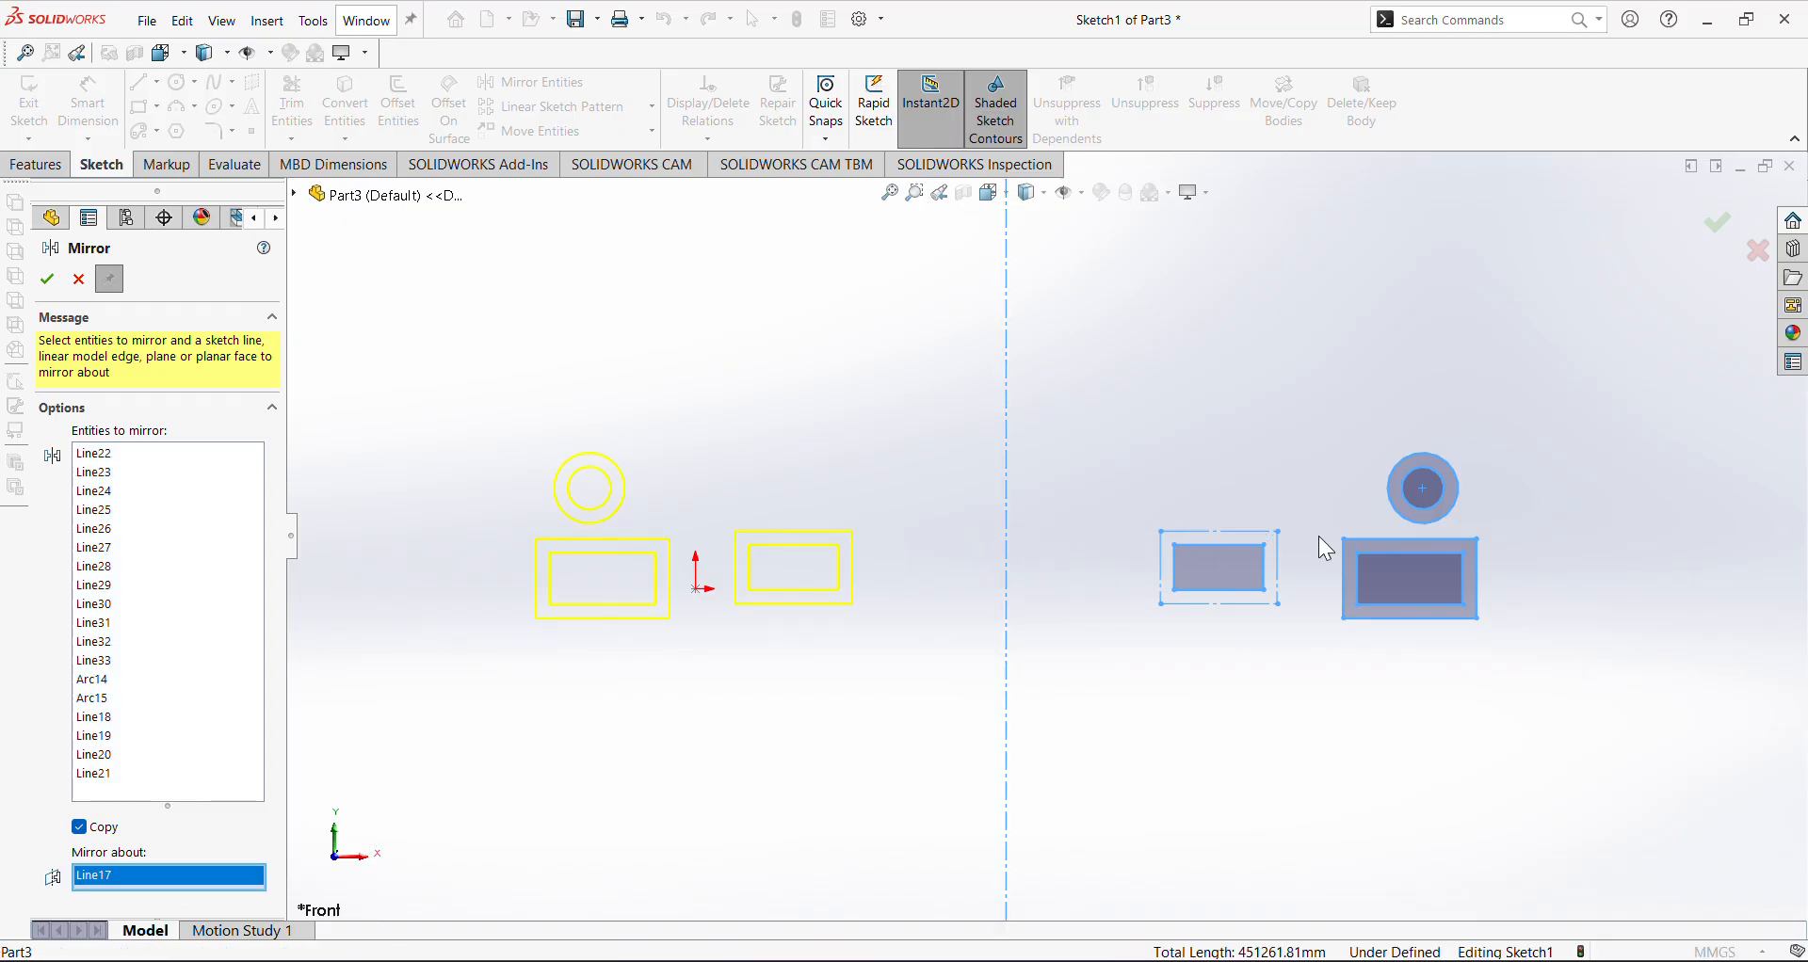
pyautogui.click(47, 279)
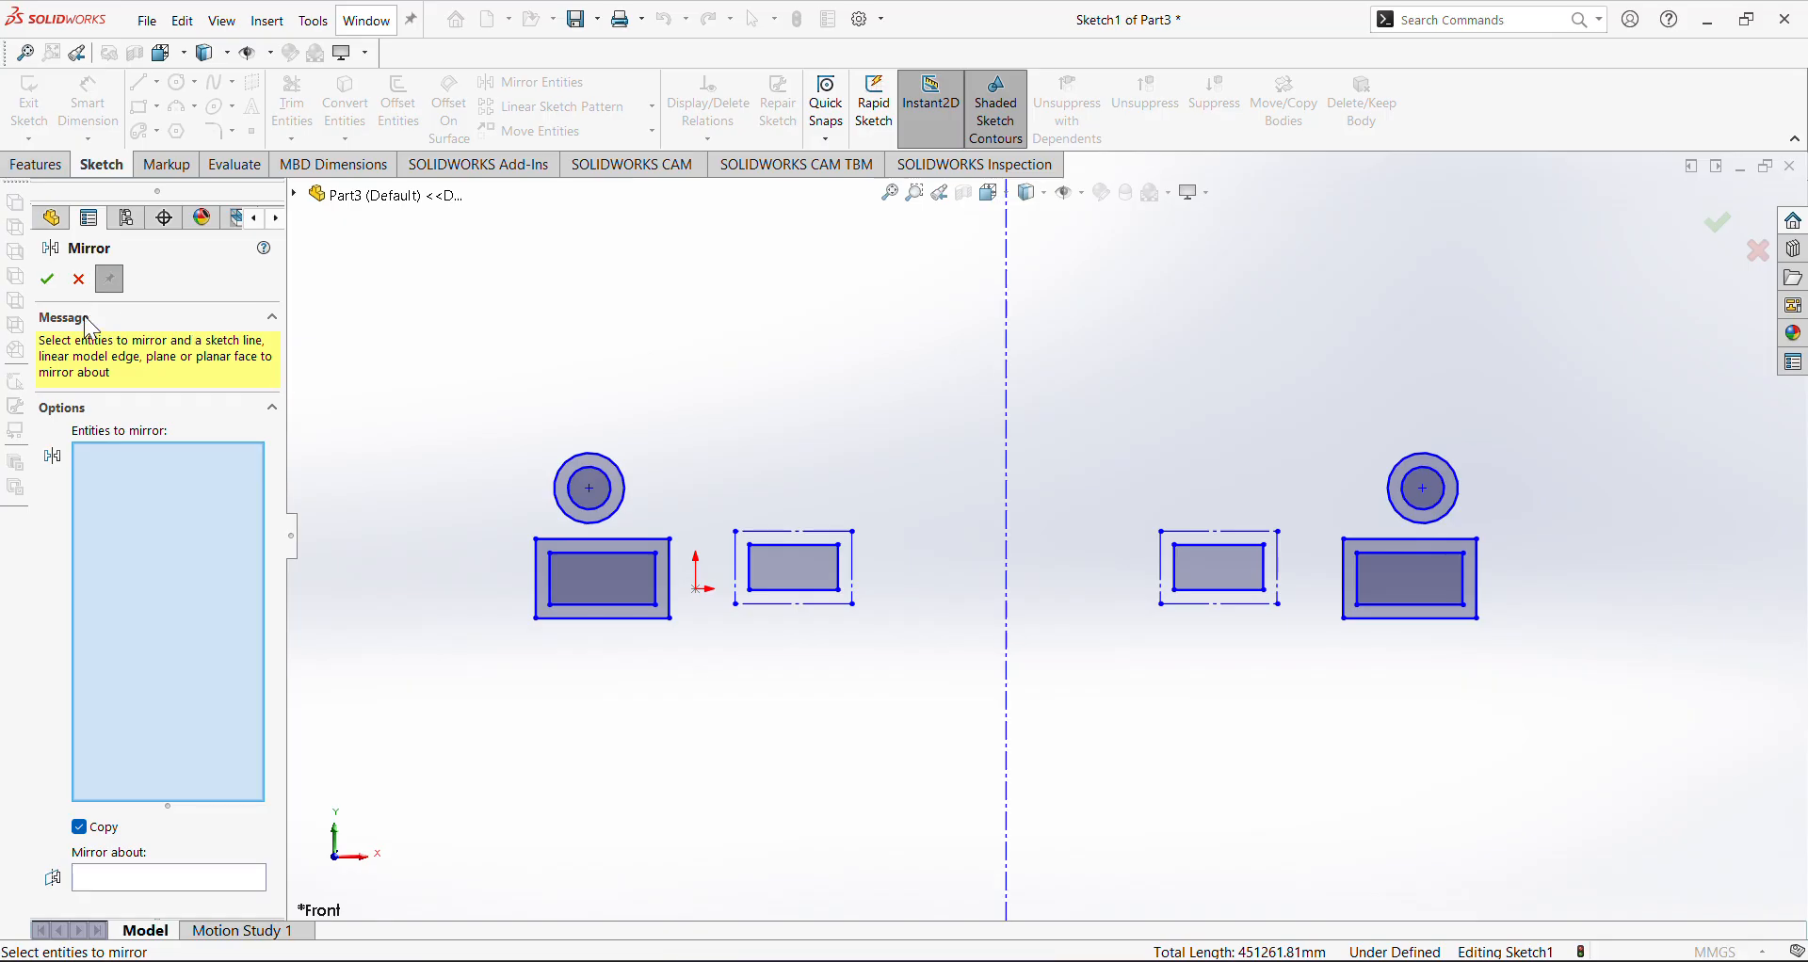
pyautogui.click(47, 281)
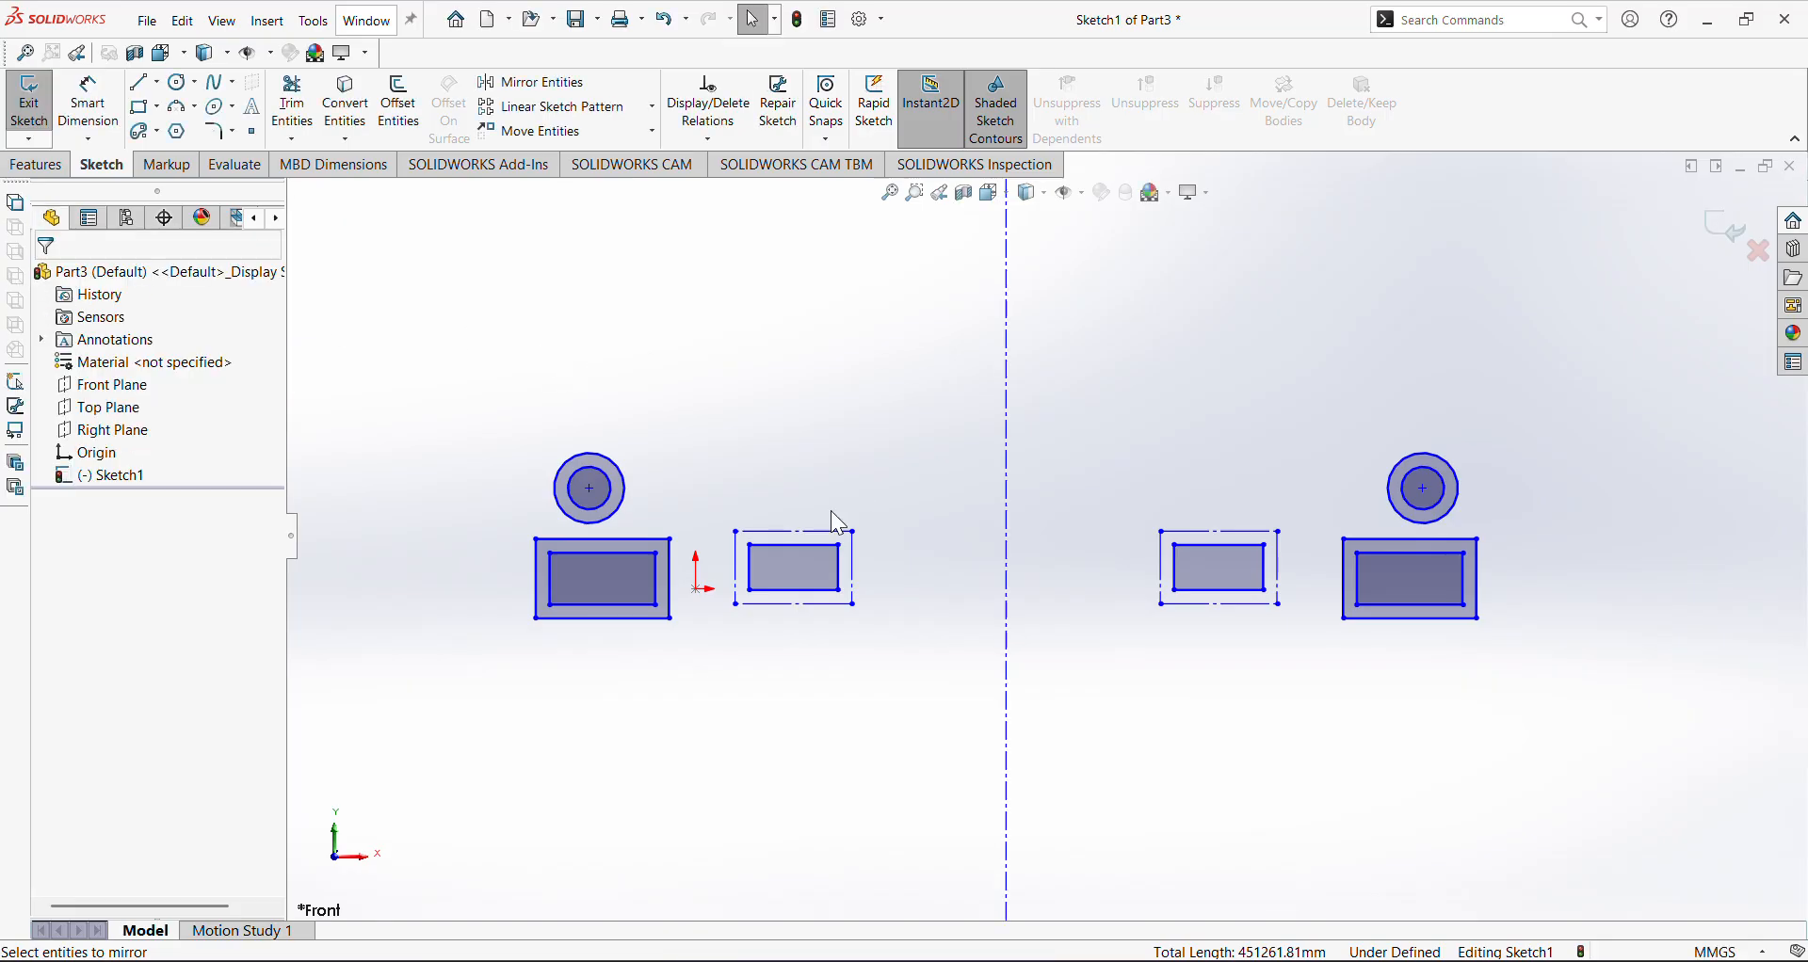
pyautogui.hotkey('ctrl', 'z')
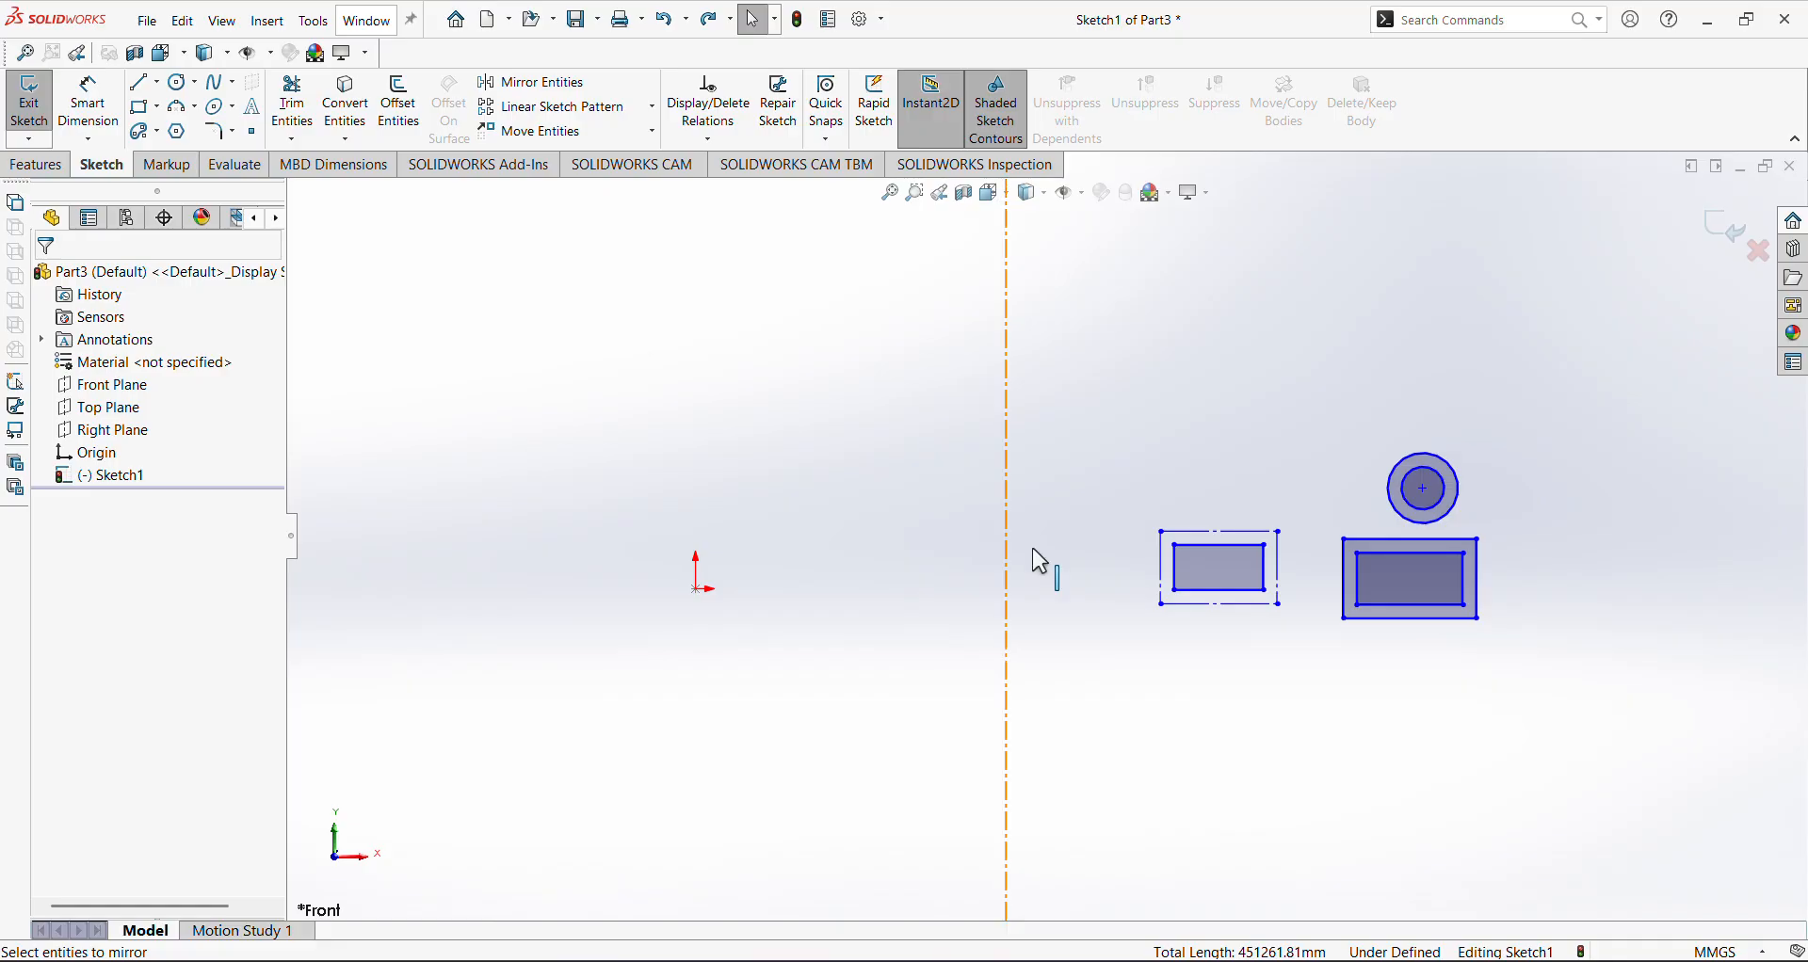
pyautogui.hotkey('ctrl', 'y')
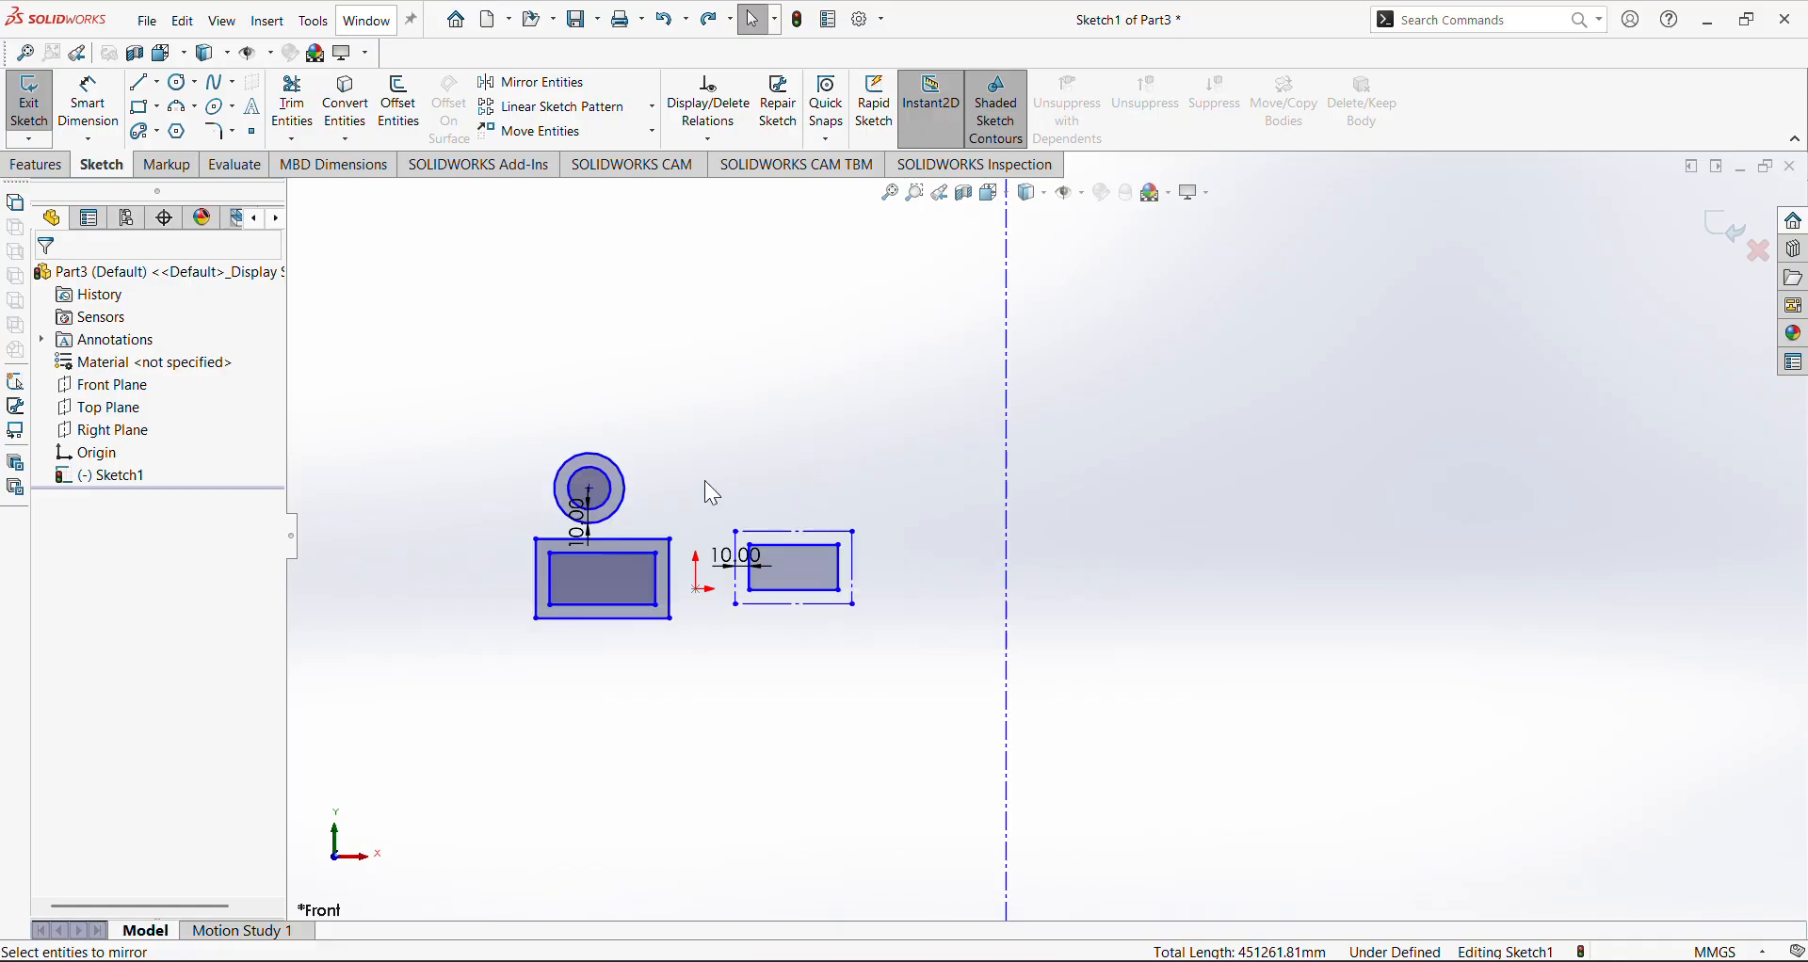
# Start Mirror Entities with all circles and rectangles selected, and clear the whole list of entities to mirror
pyautogui.click(565, 83)
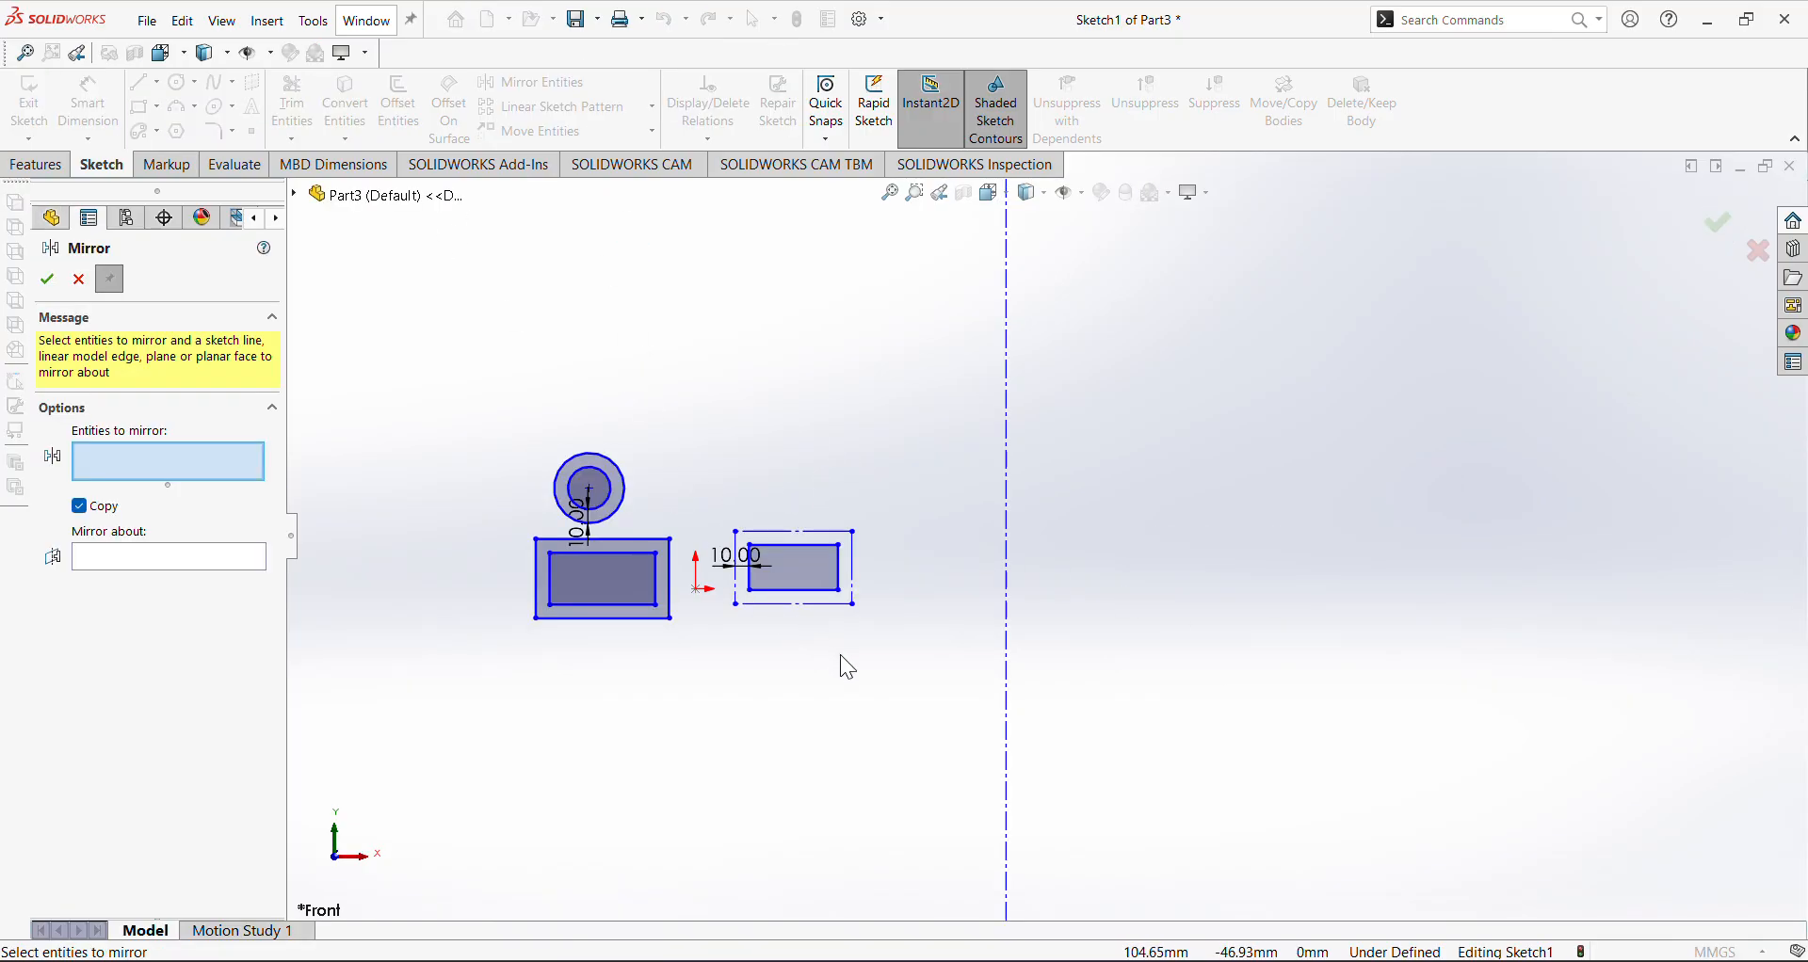
pyautogui.moveTo(861, 671)
pyautogui.mouseDown()
pyautogui.moveTo(505, 471)
pyautogui.moveTo(497, 429)
pyautogui.mouseUp()
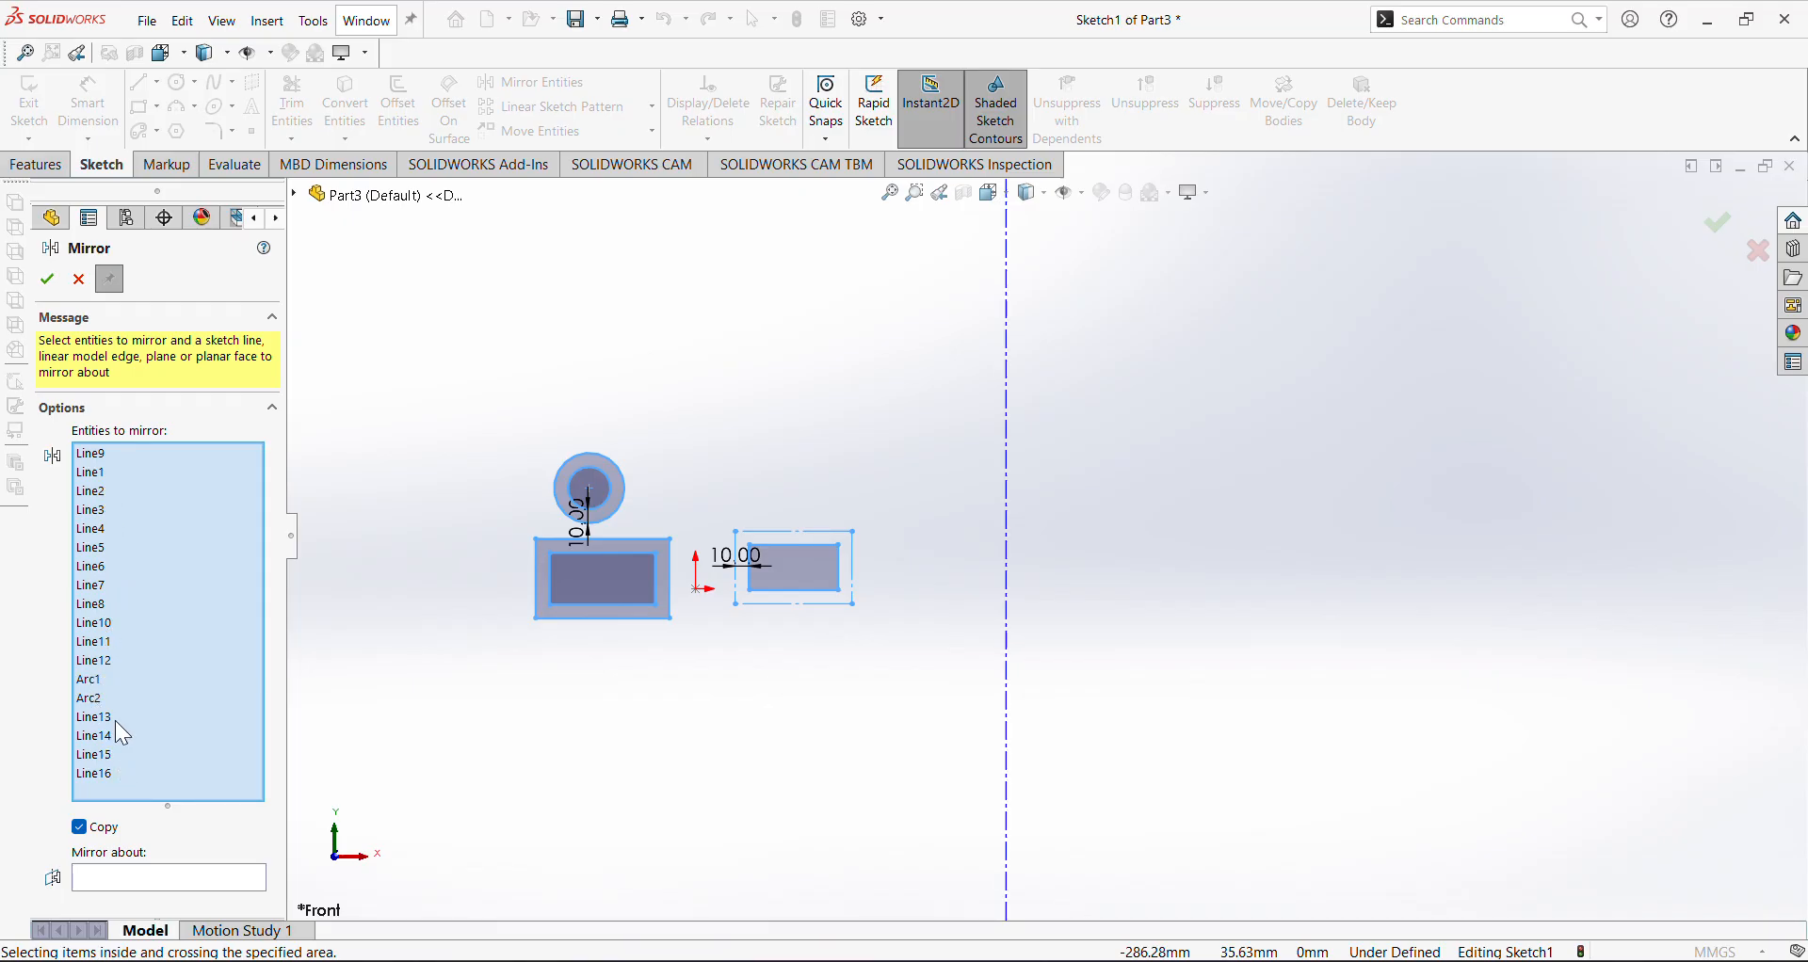
pyautogui.click(92, 682)
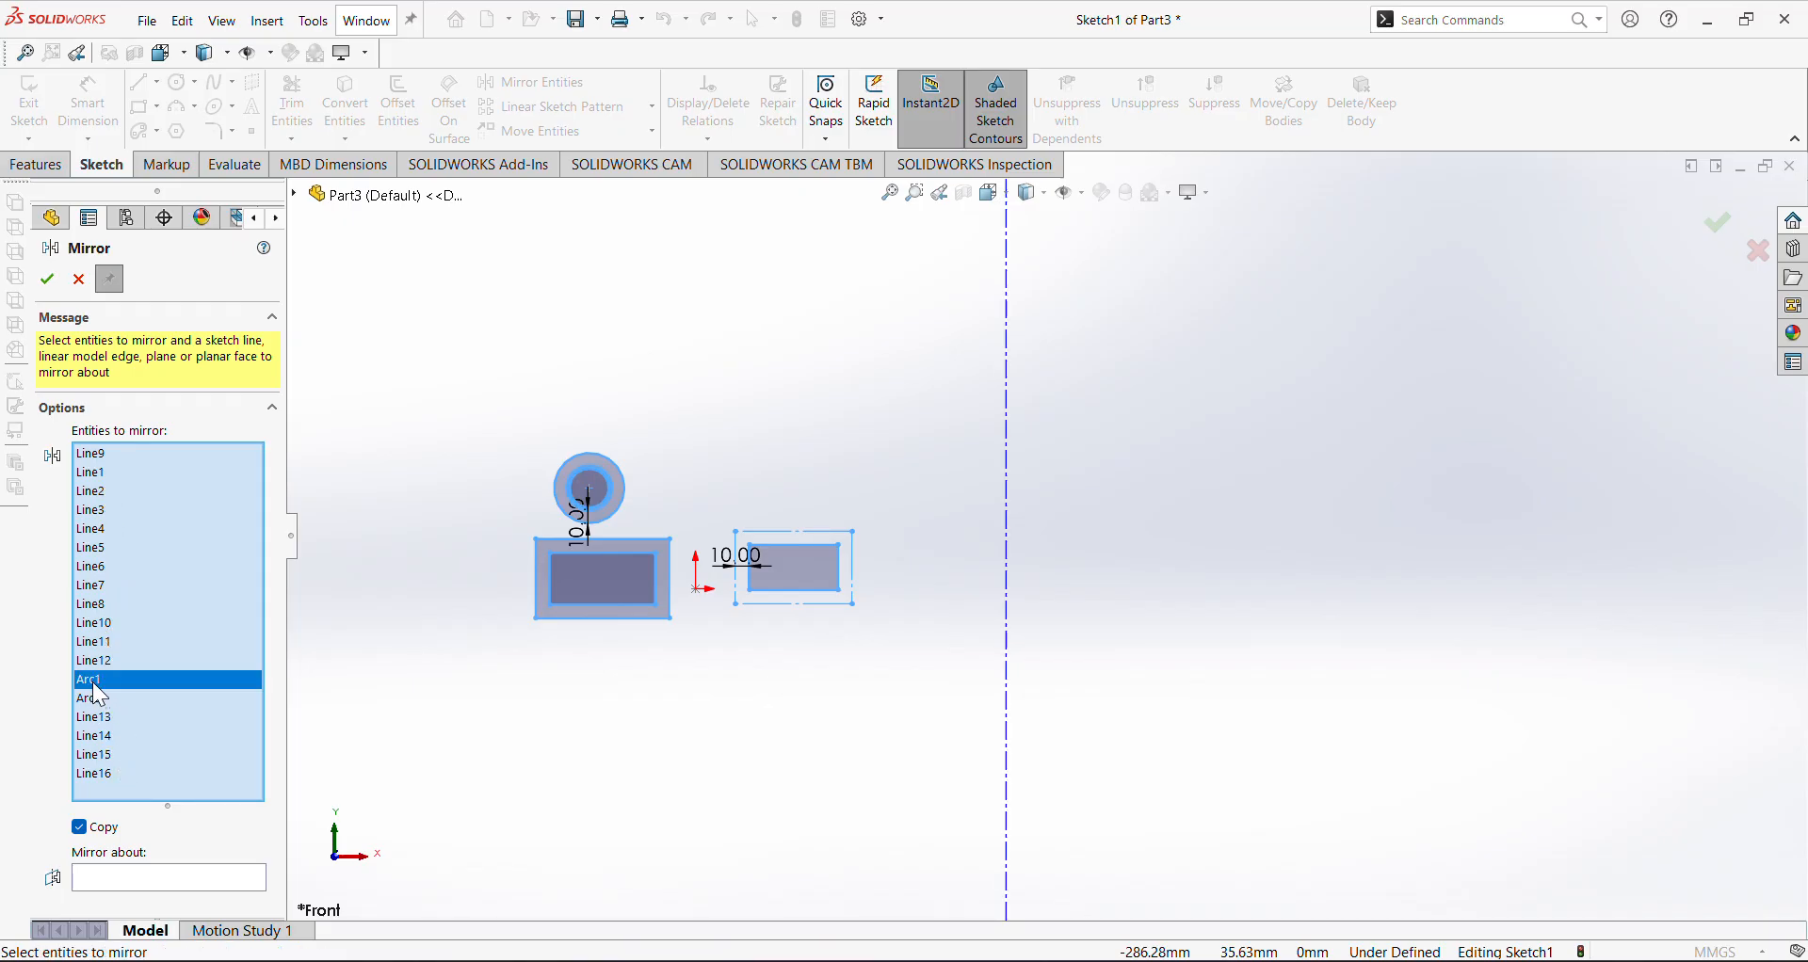
pyautogui.rightClick(92, 683)
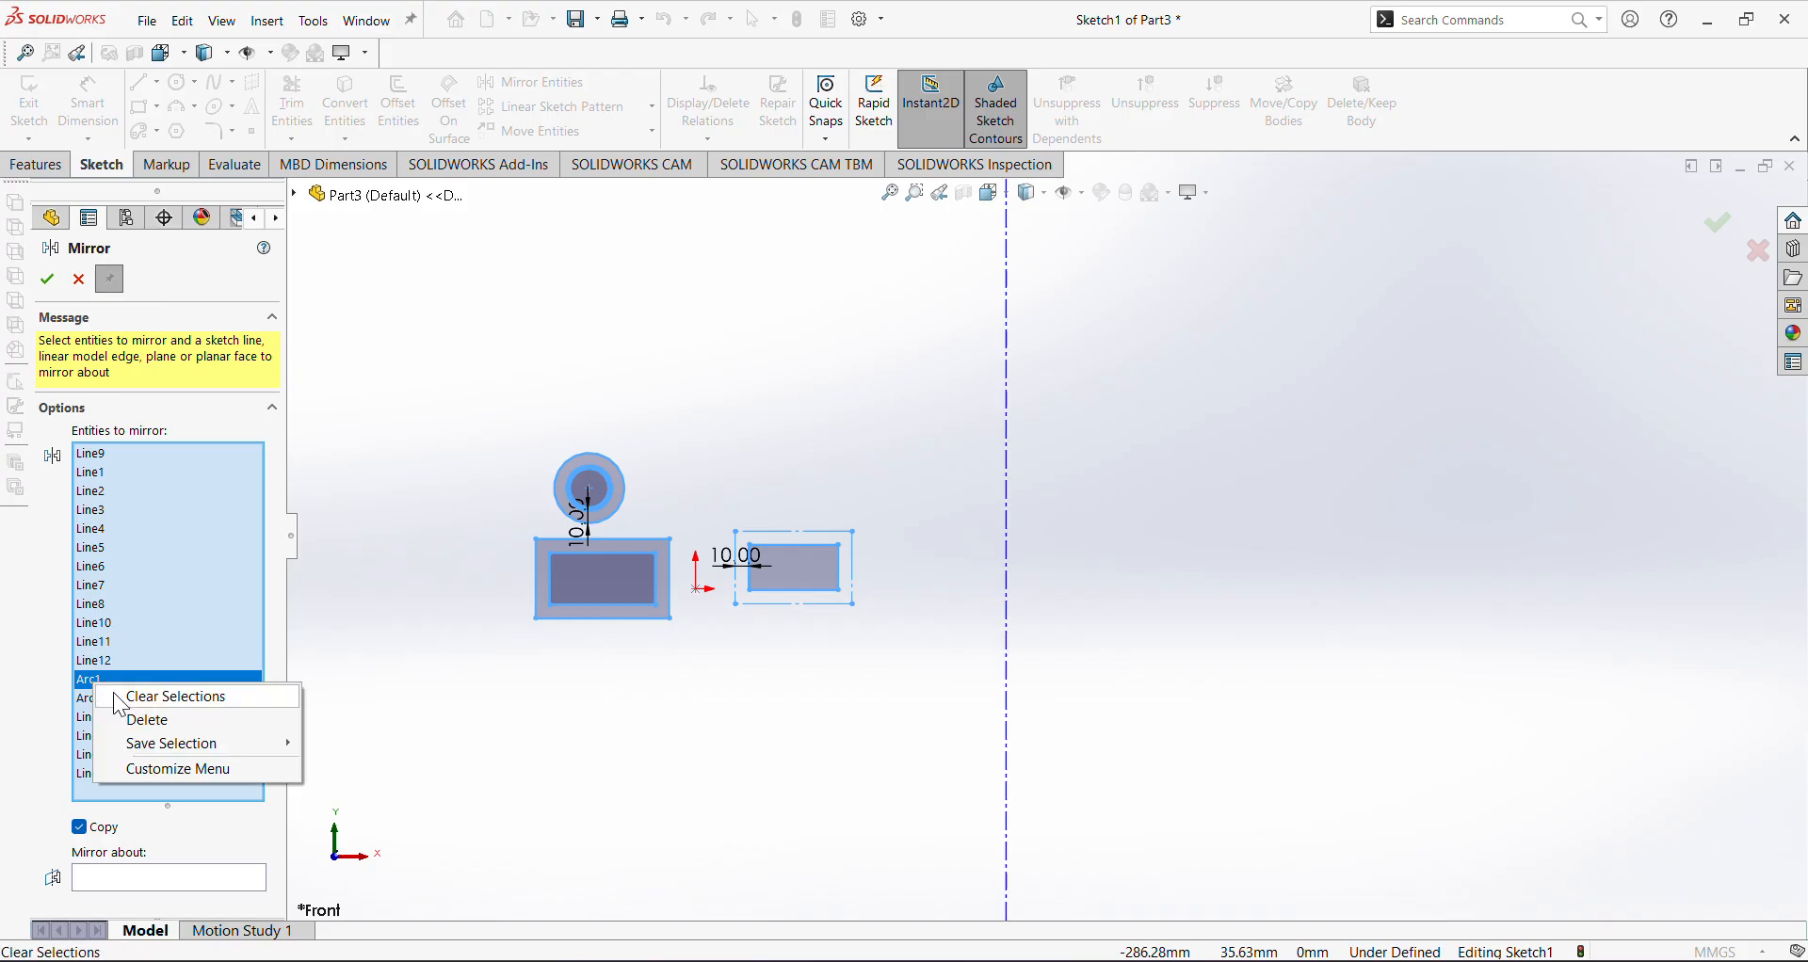
pyautogui.click(163, 699)
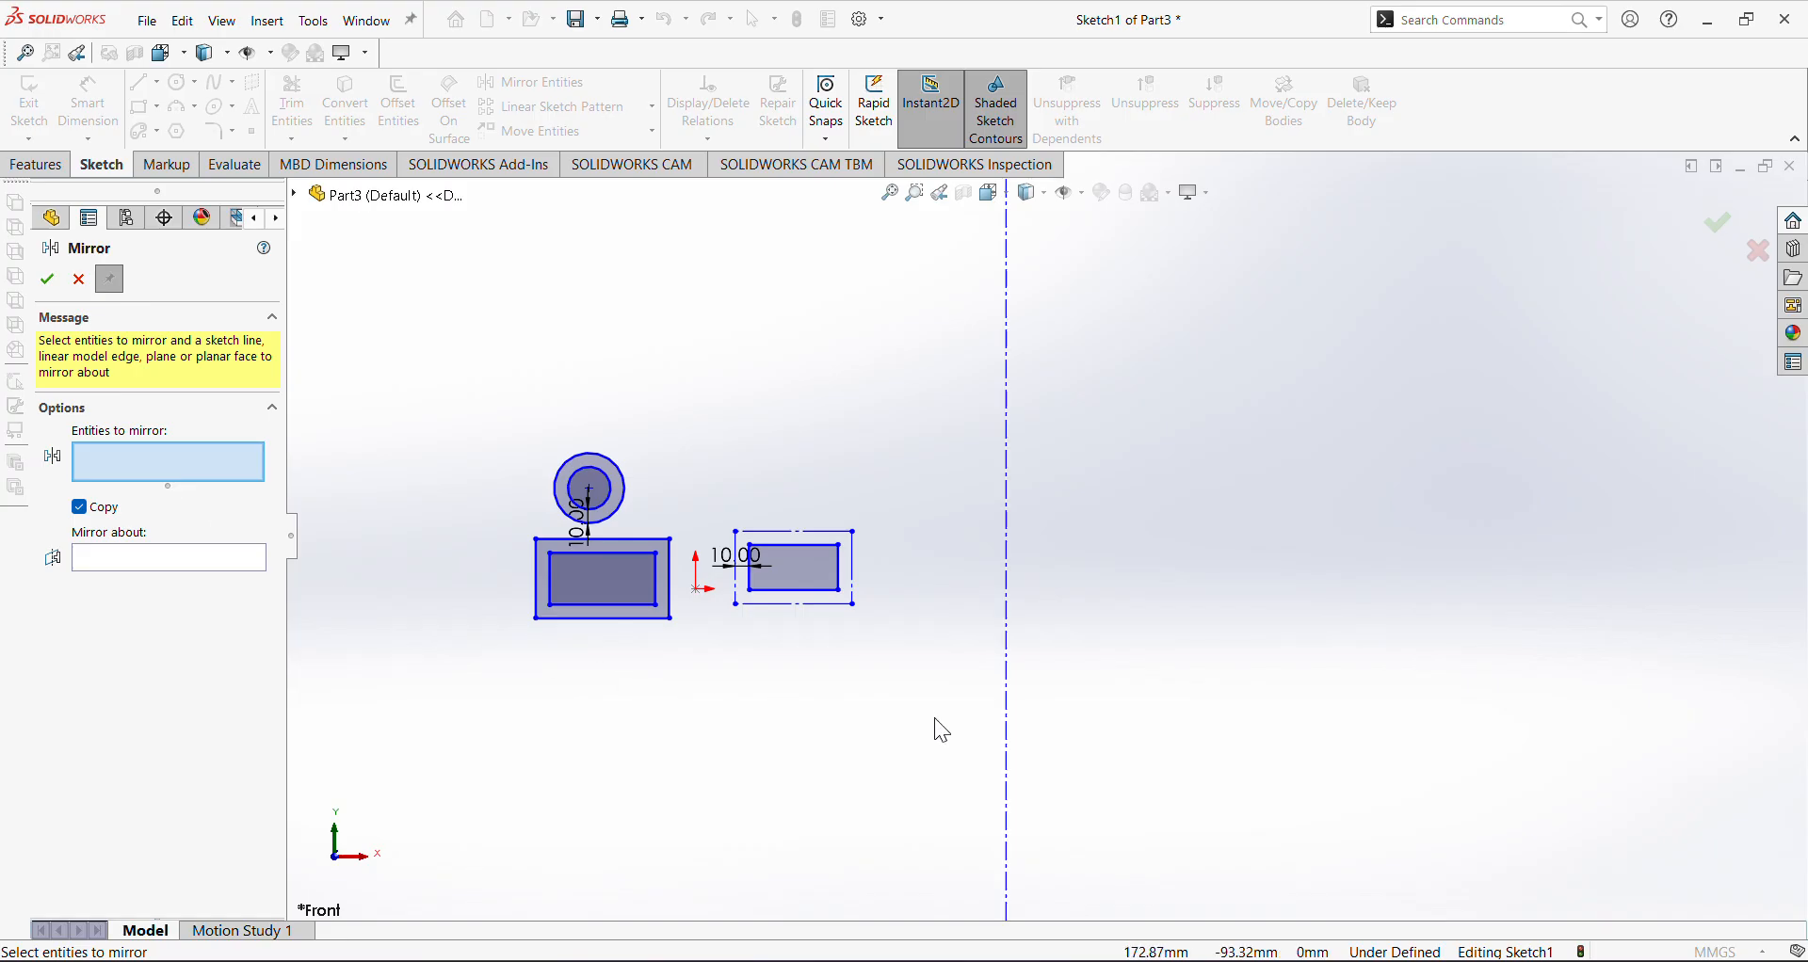
# Select all circles and rectangles as entities to mirror, and remove both circles, Arc2 and Arc1, from the selection
pyautogui.moveTo(933, 720); pyautogui.dragTo(444, 400)
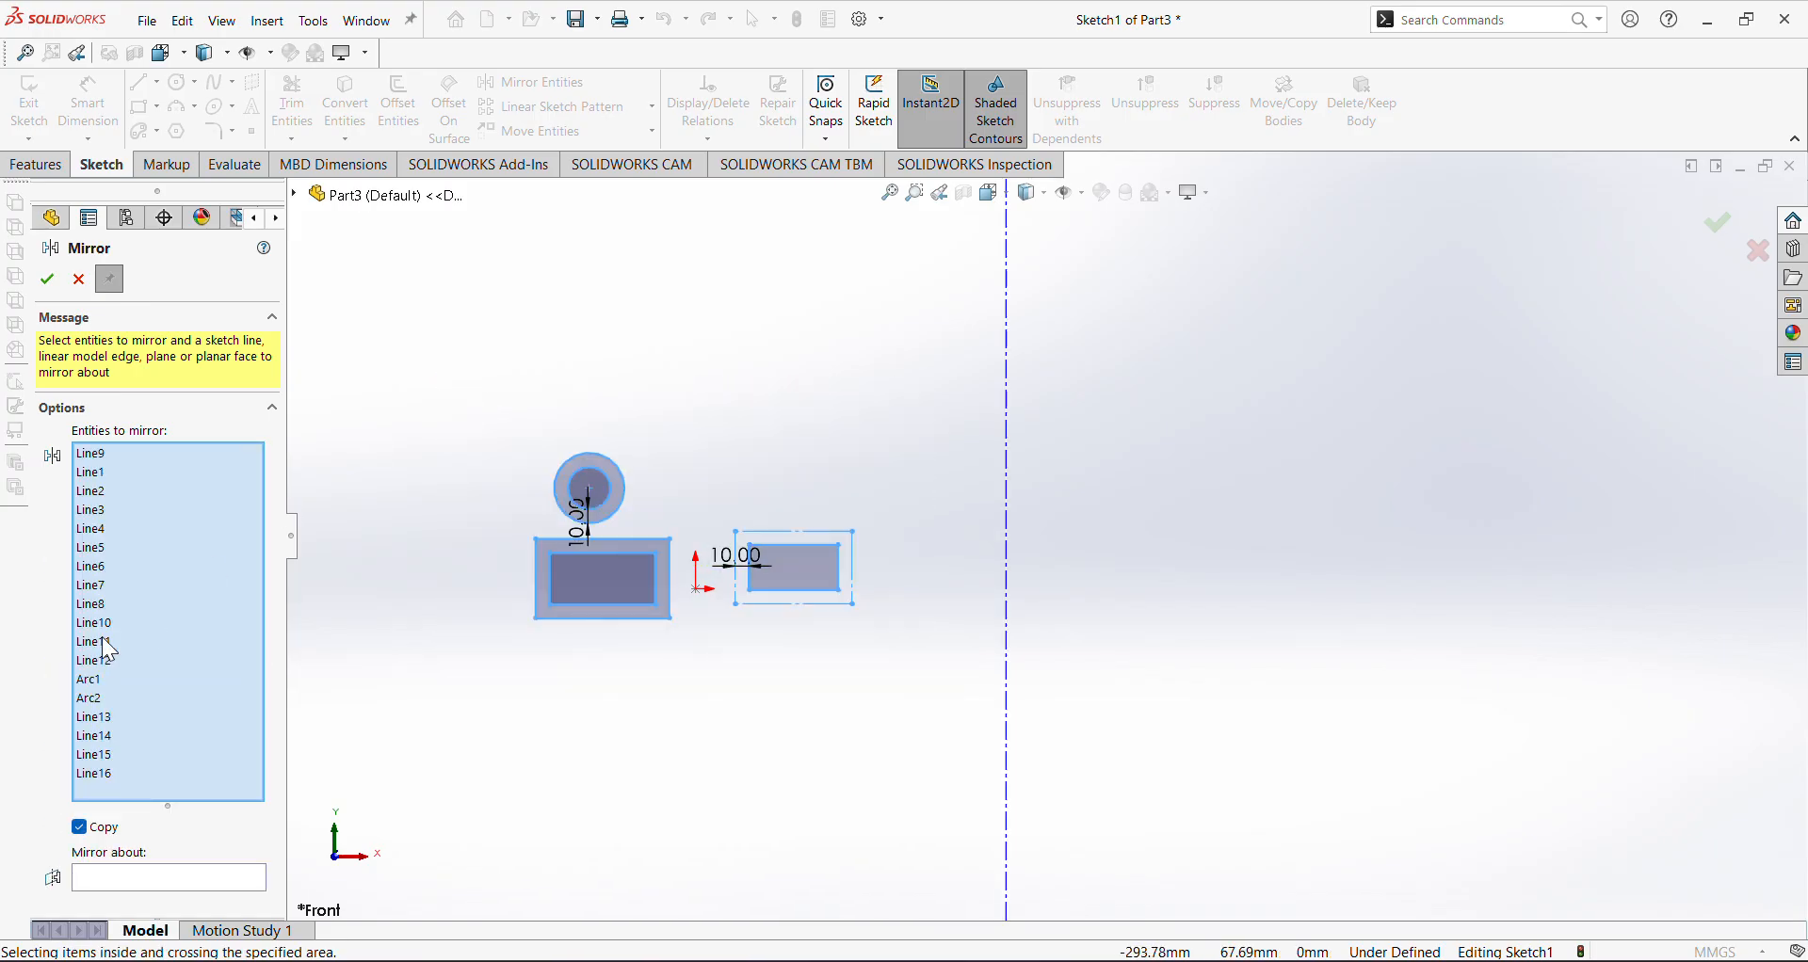
pyautogui.rightClick(91, 698)
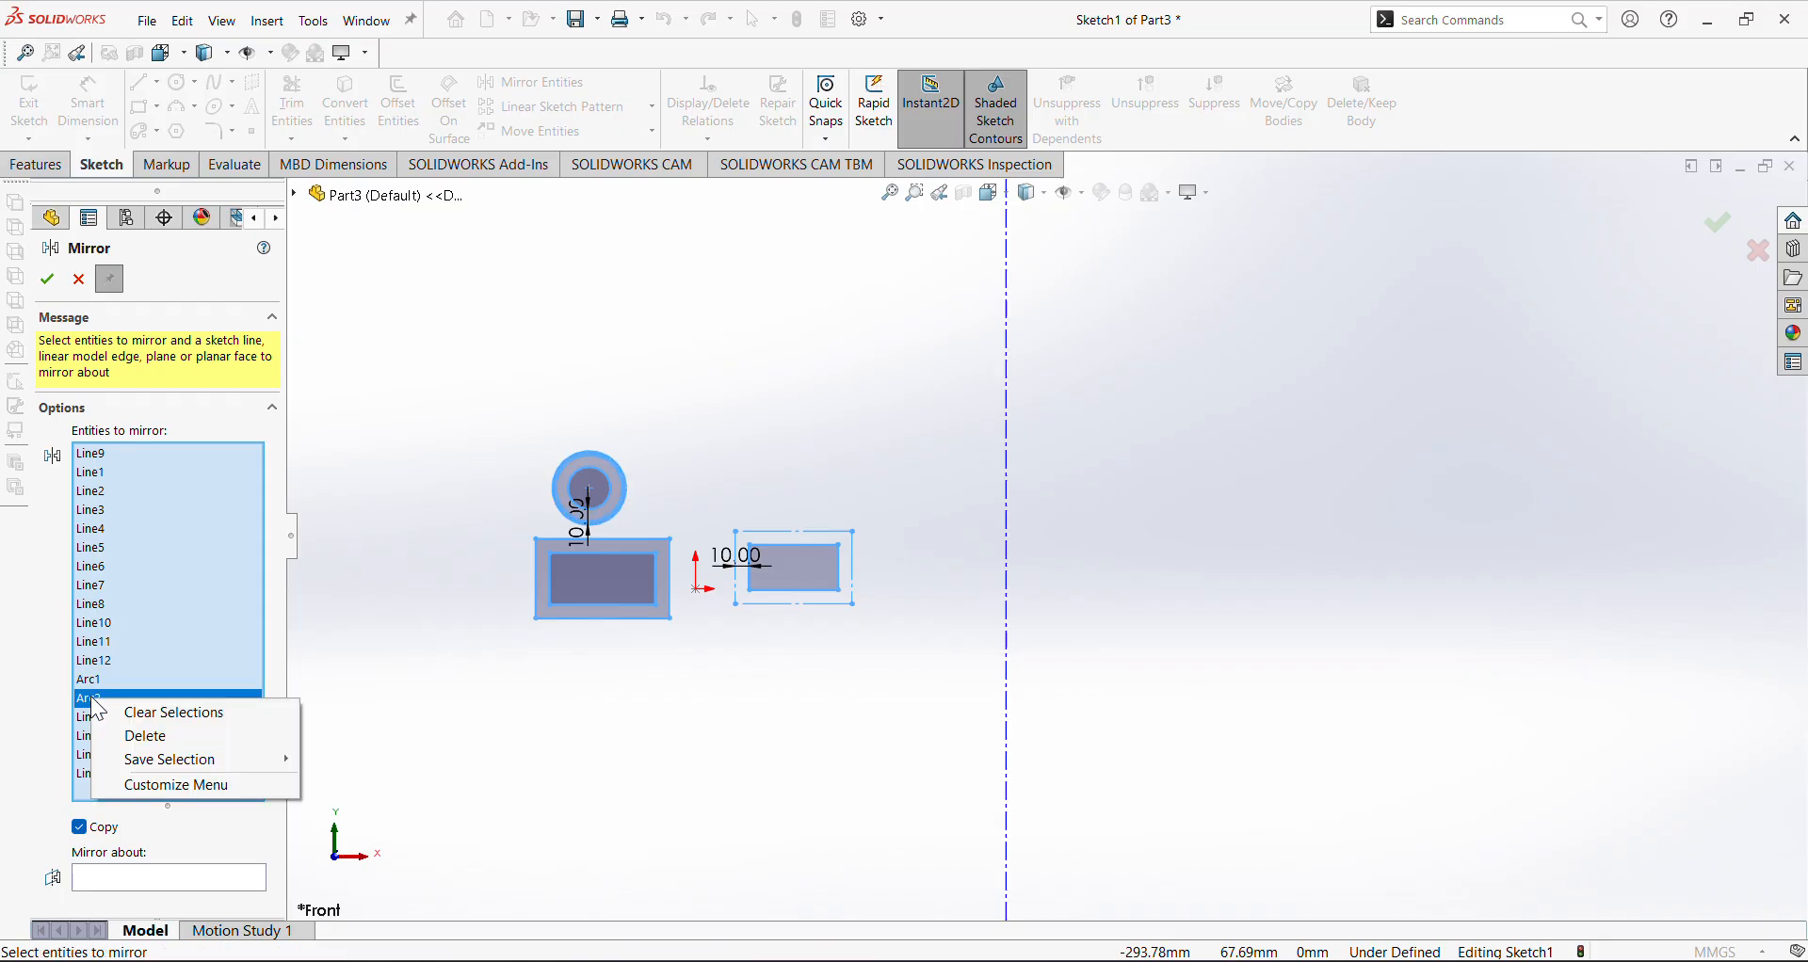
pyautogui.click(137, 736)
pyautogui.click(91, 683)
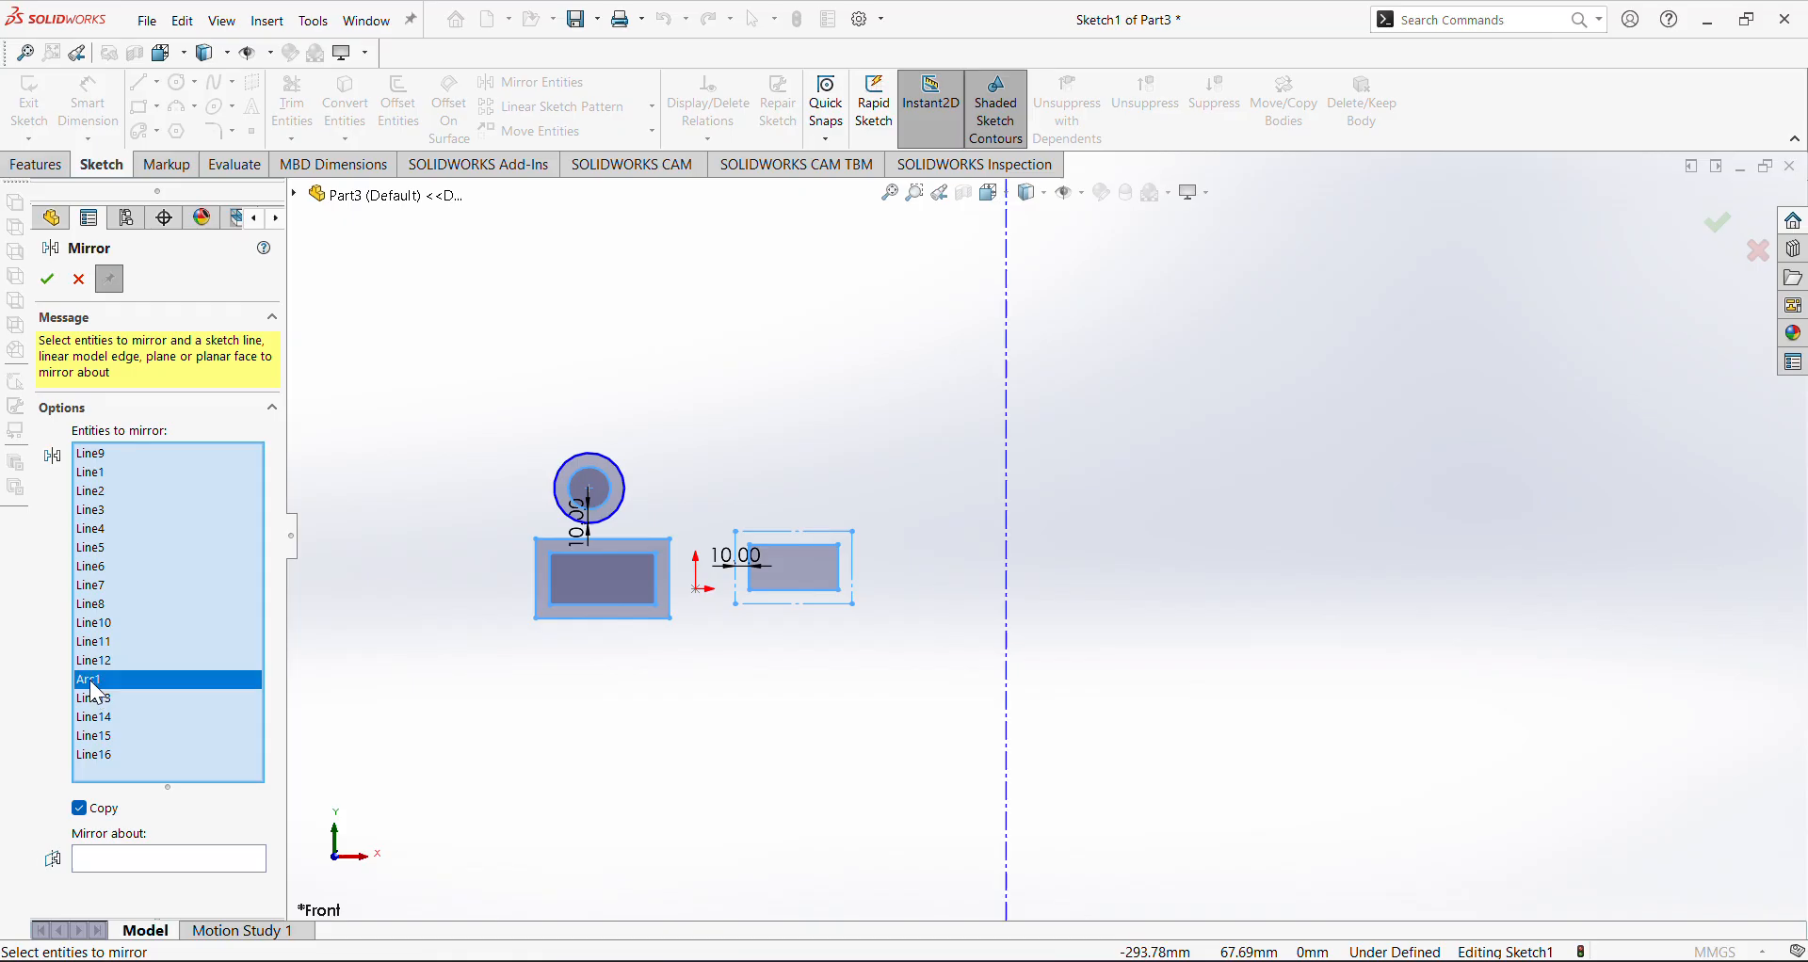
pyautogui.rightClick(94, 692)
pyautogui.click(144, 722)
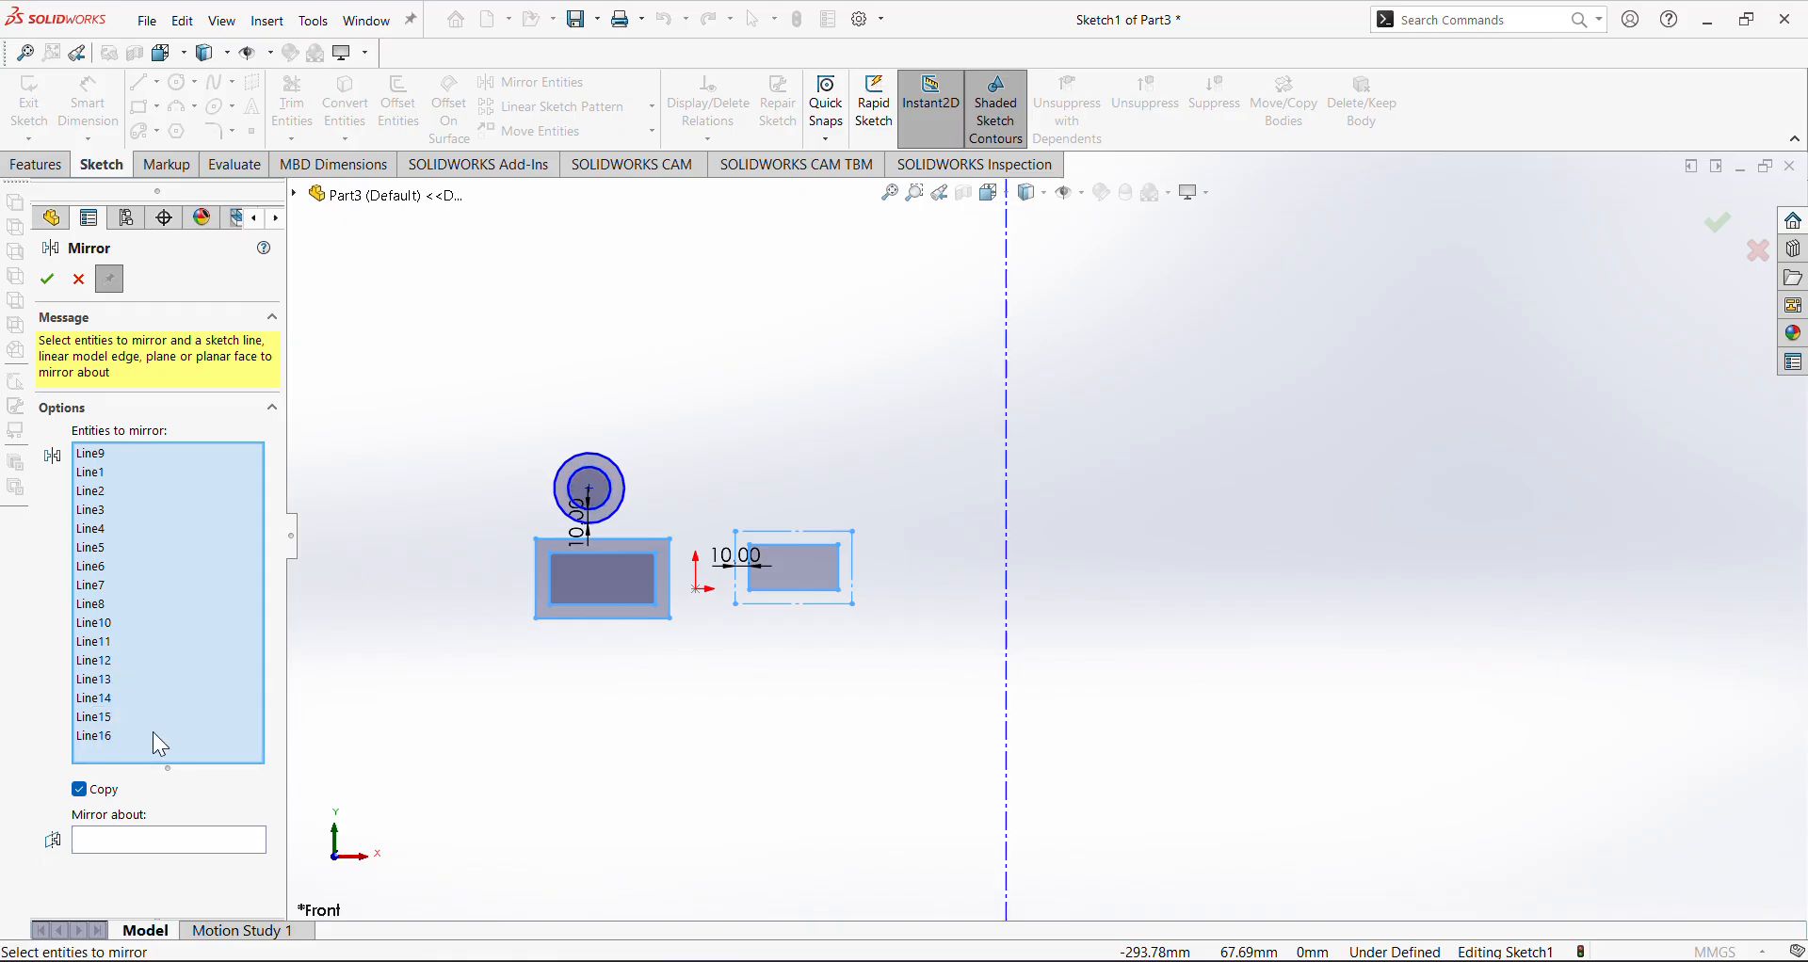
# Try mirroring only the rectangles about the vertical construction line with Copy on, and undo both the mirror and the construction line
pyautogui.click(151, 844)
pyautogui.click(1007, 491)
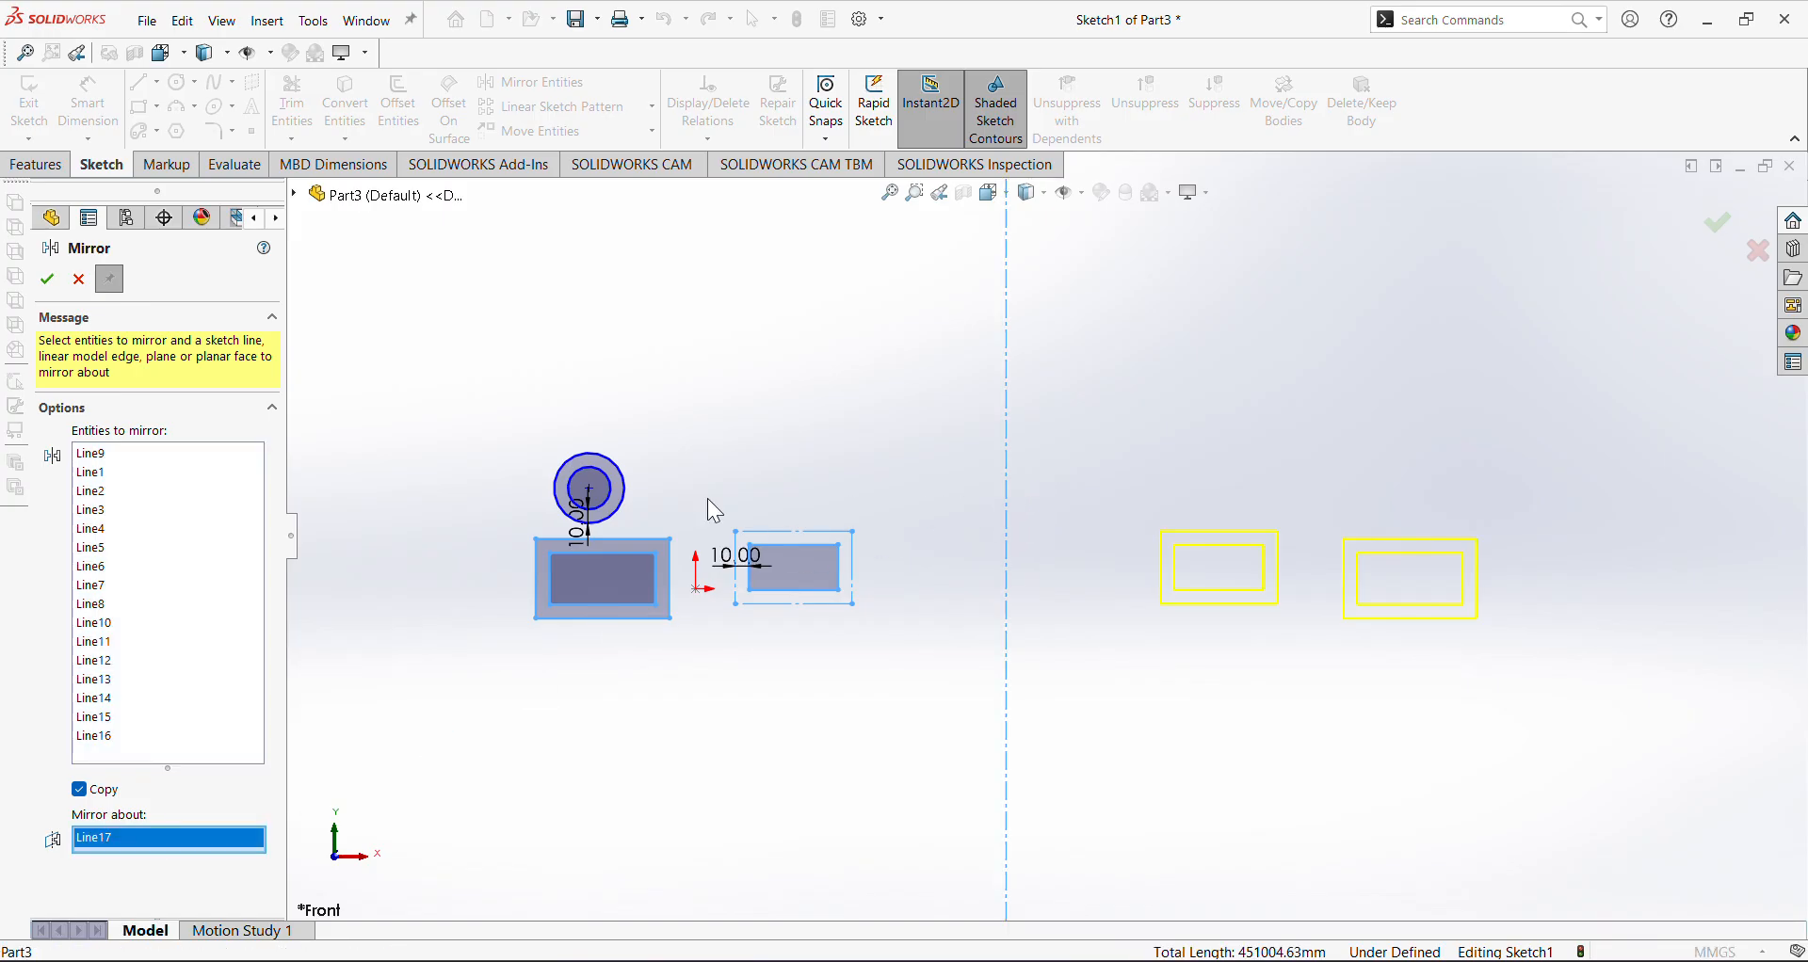
pyautogui.click(49, 281)
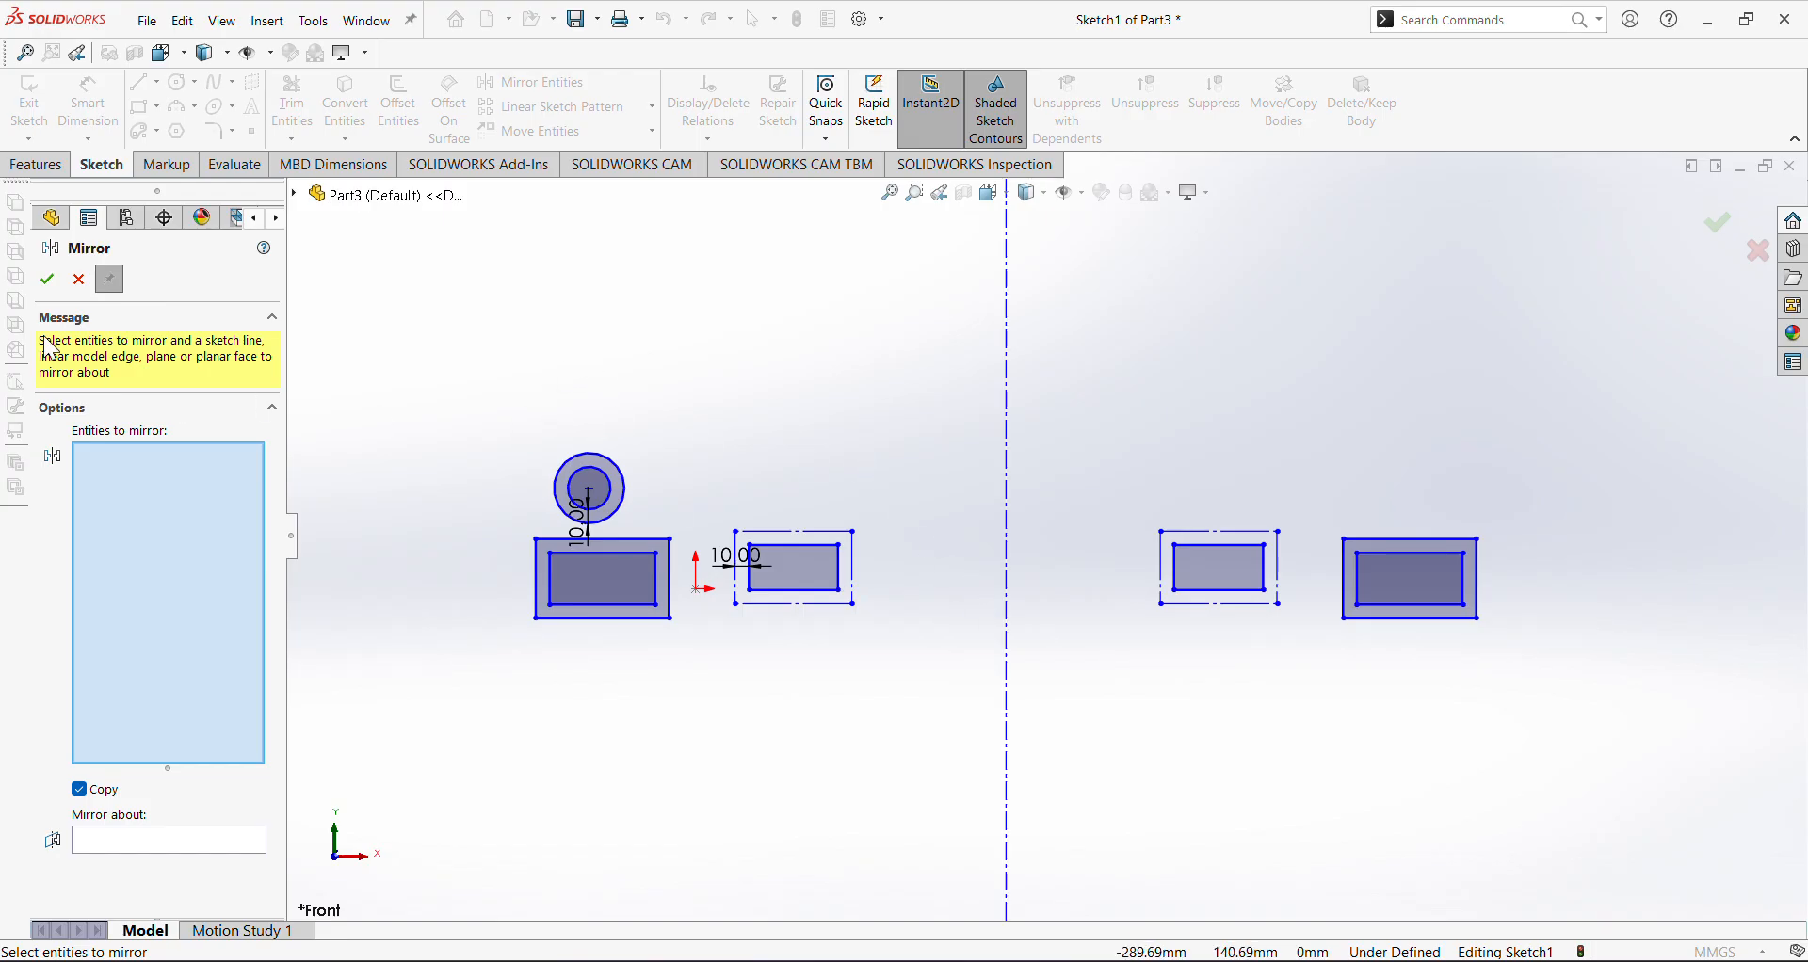
pyautogui.click(110, 281)
pyautogui.hotkey('ctrl', 'z')
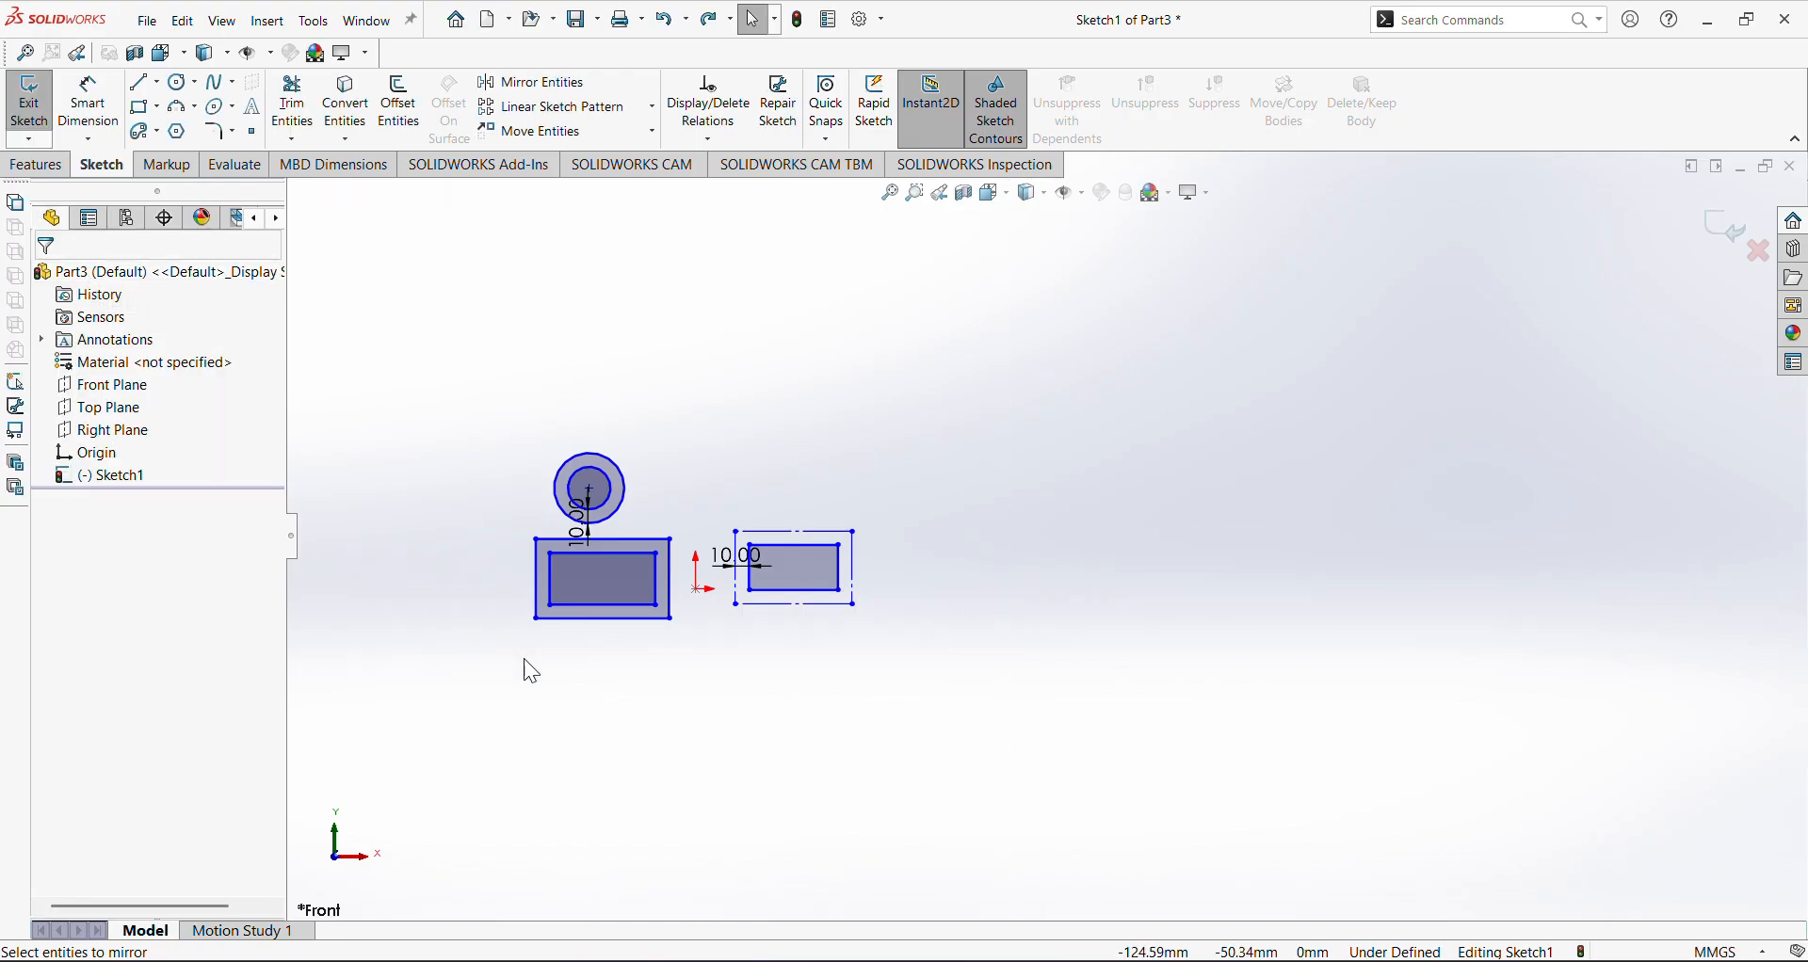
pyautogui.click(816, 533)
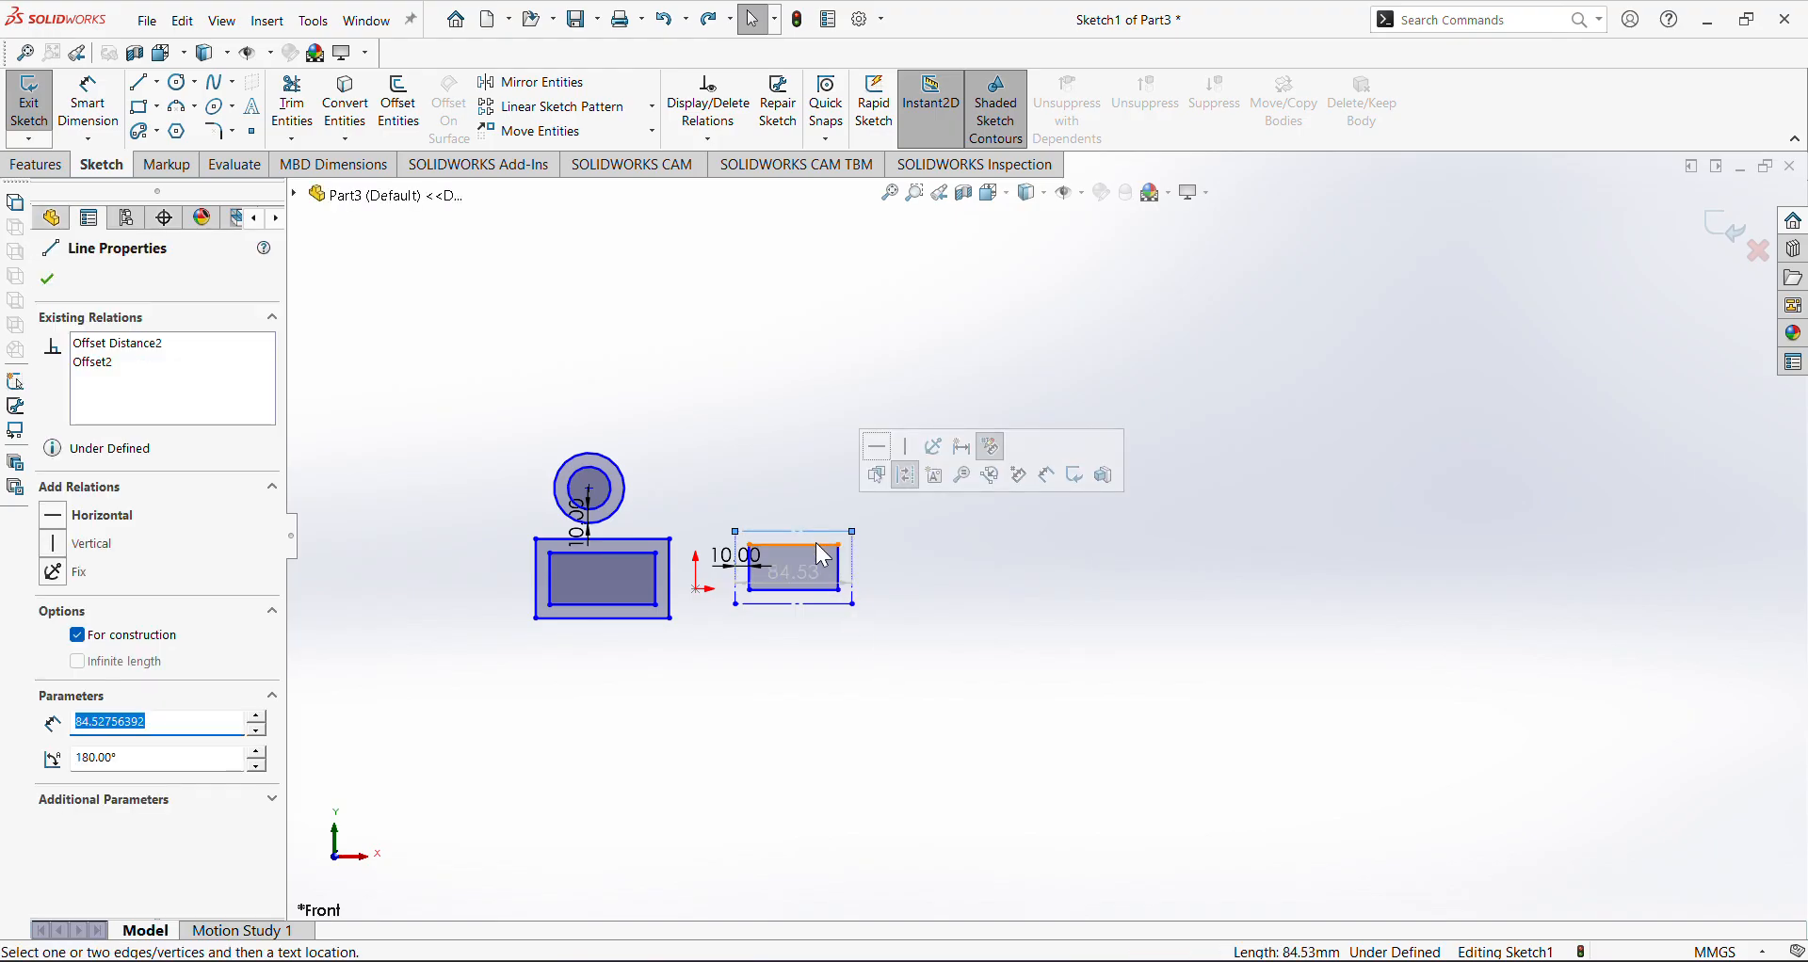
pyautogui.keyDown('ctrl'); pyautogui.click(815, 543); pyautogui.keyUp('ctrl')
pyautogui.keyDown('ctrl'); pyautogui.click(813, 595); pyautogui.keyUp('ctrl')
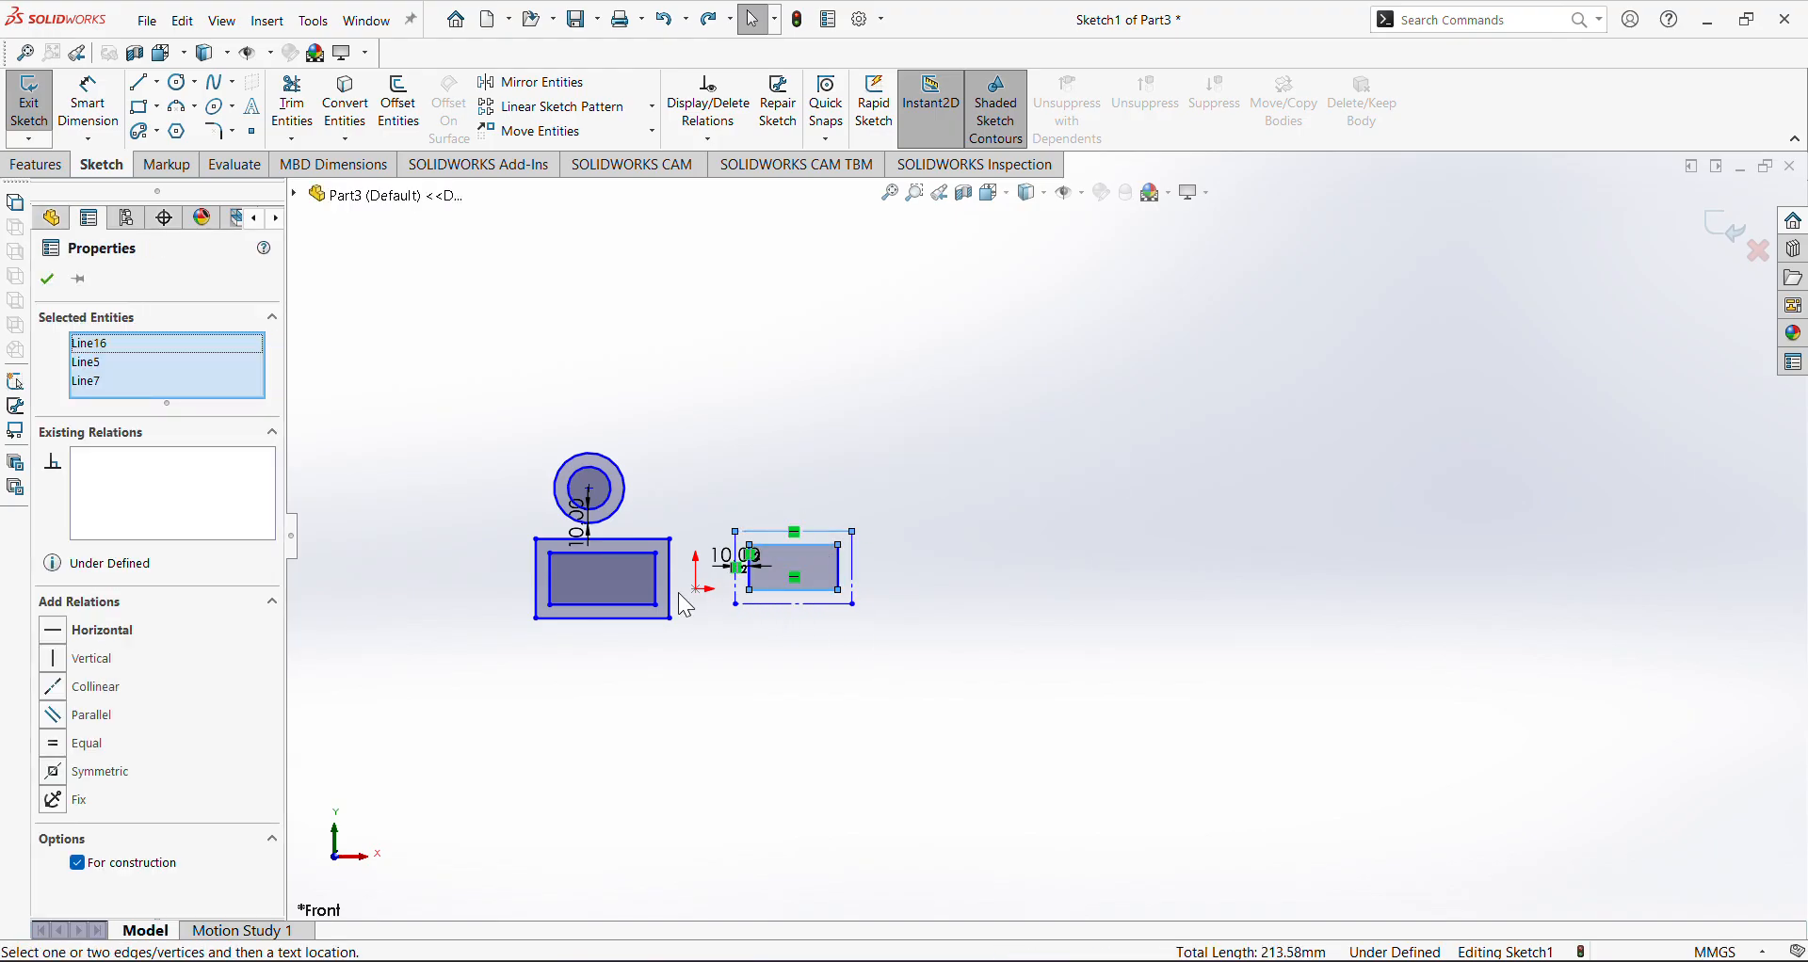
pyautogui.click(811, 623)
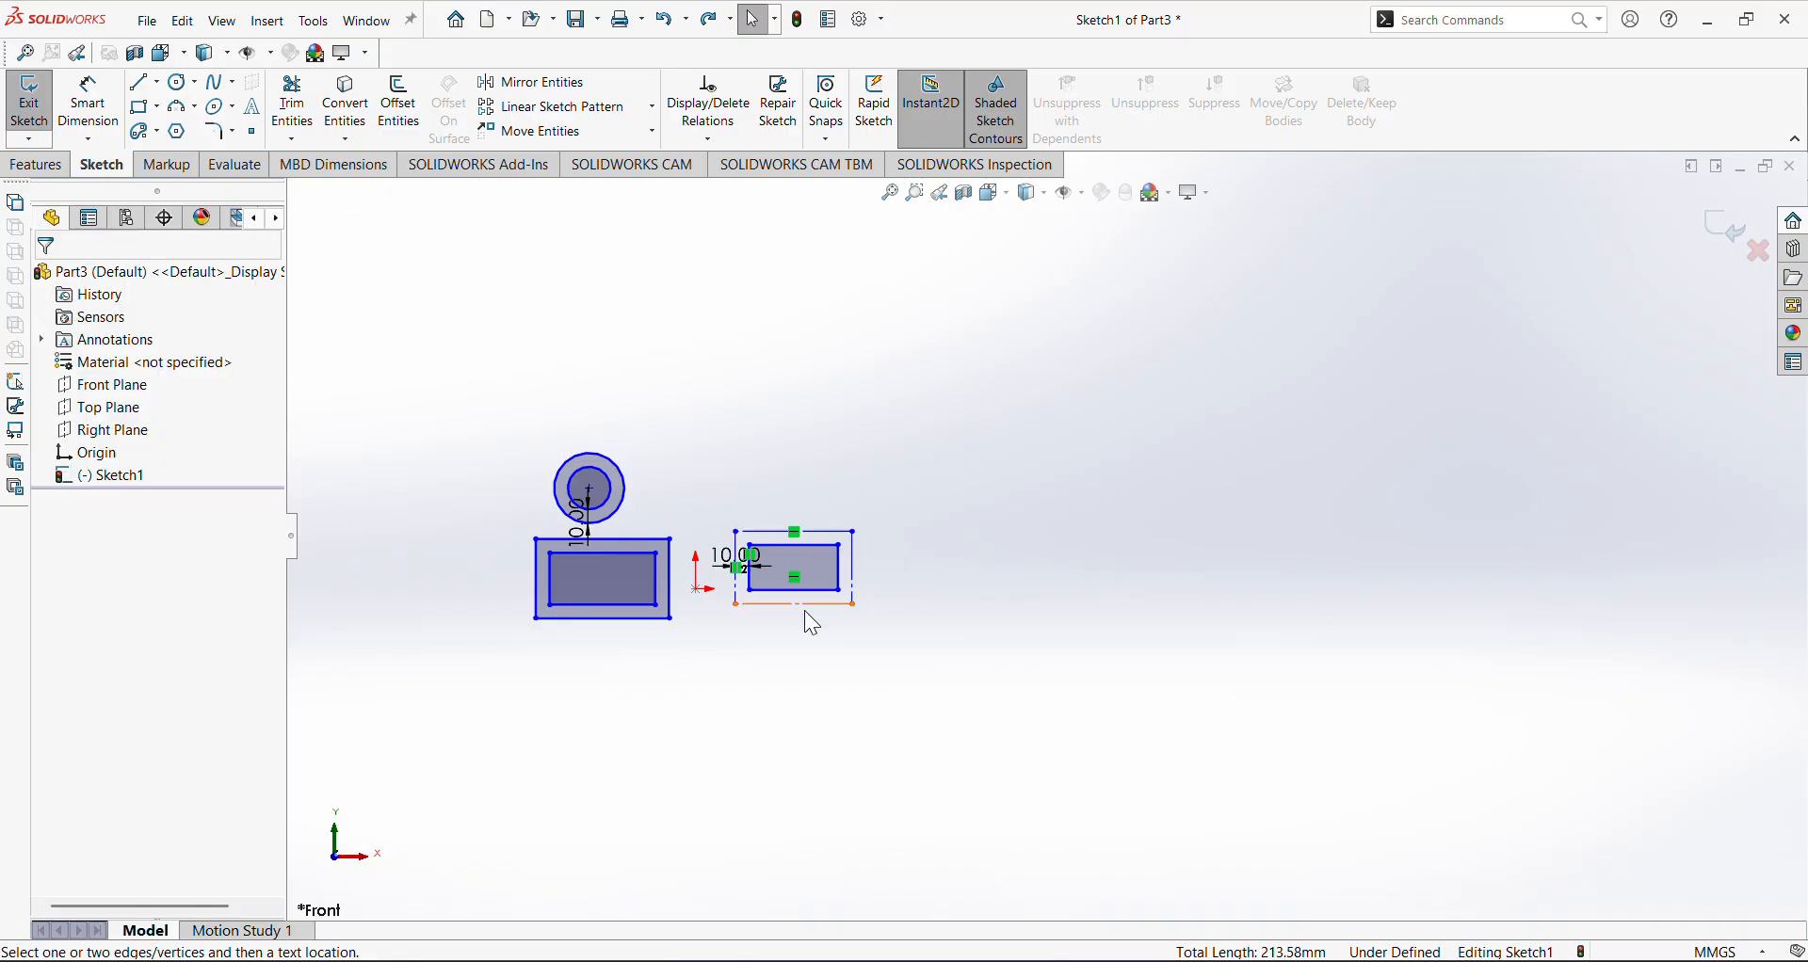
# Start Mirror Entities with all circles and rectangles selected, and remove the outer circle, Arc2, from the entities to mirror
pyautogui.click(533, 83)
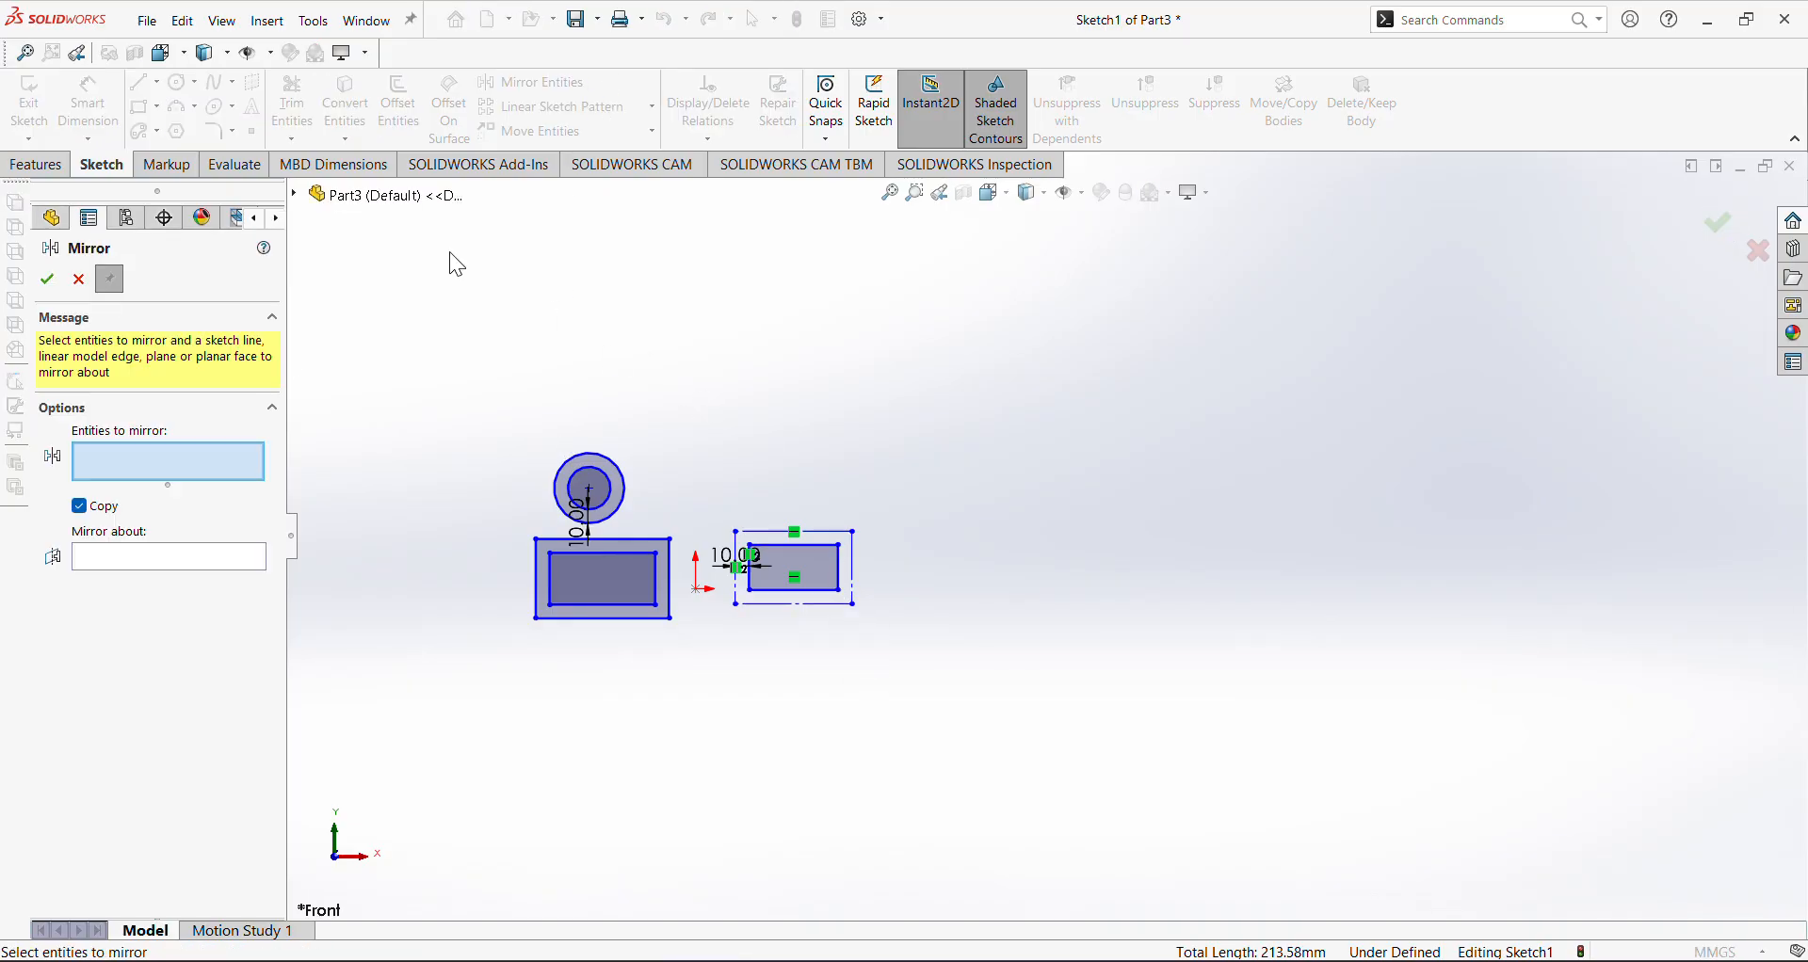
pyautogui.moveTo(964, 724)
pyautogui.mouseDown()
pyautogui.moveTo(697, 647)
pyautogui.moveTo(471, 432)
pyautogui.mouseUp()
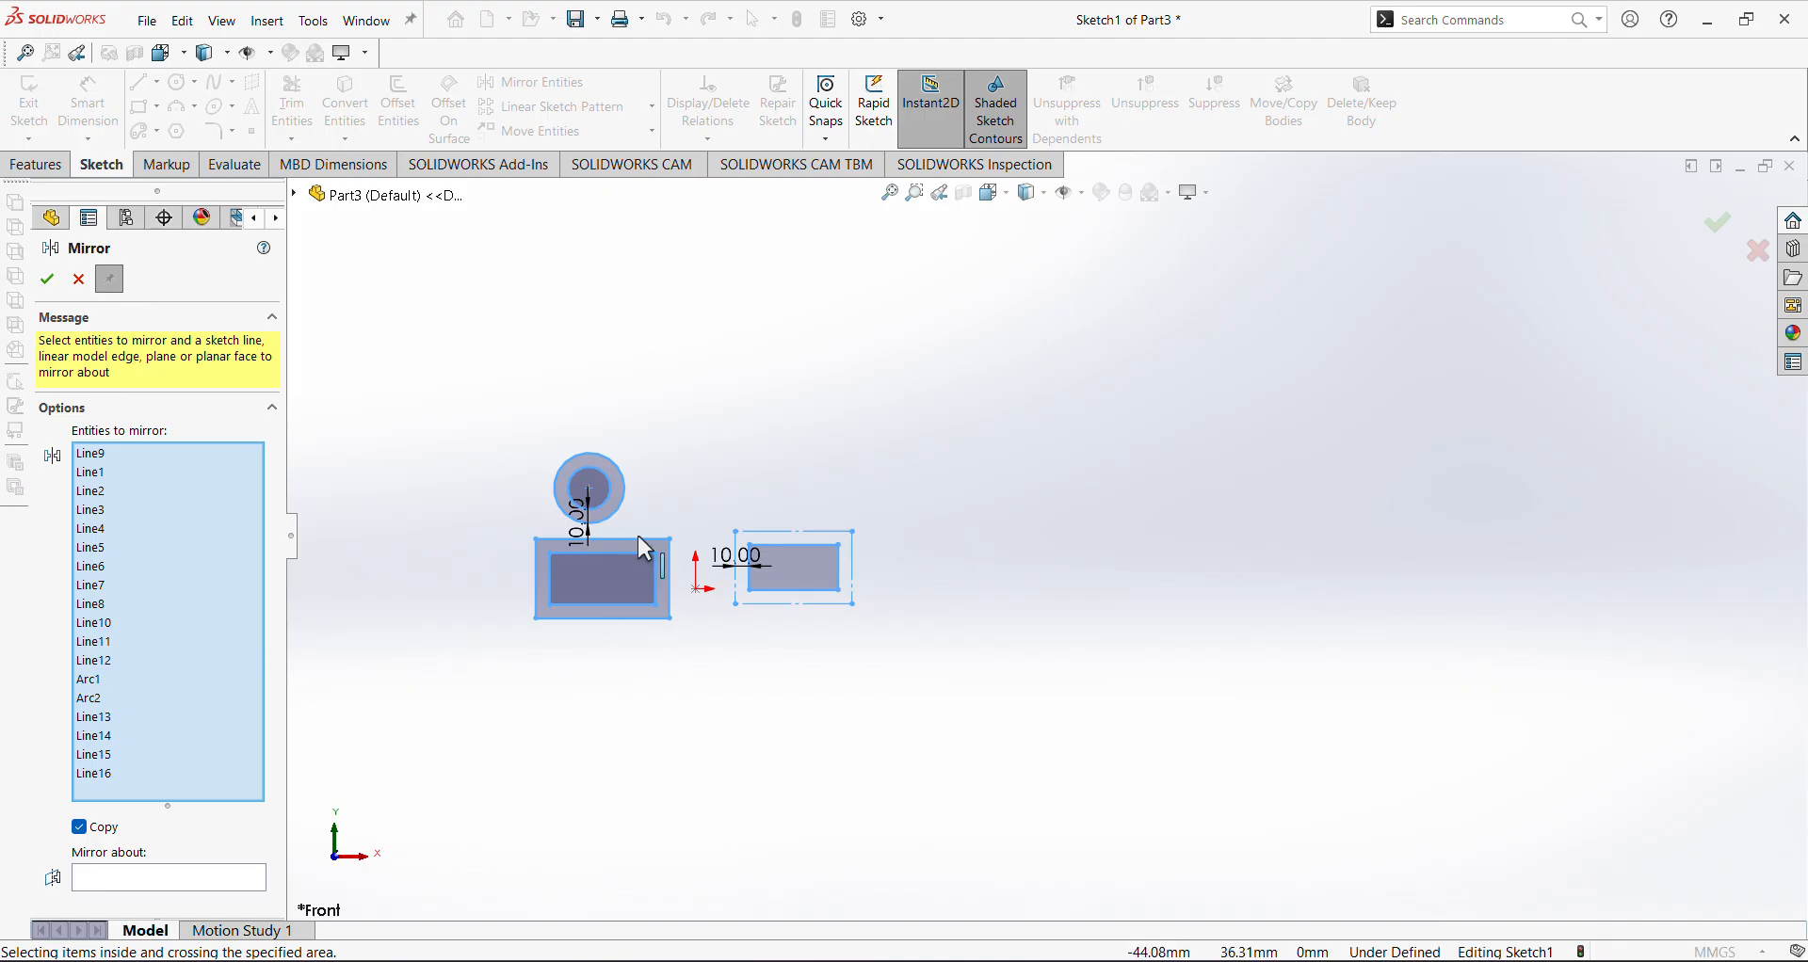
pyautogui.scroll(-1, 614, 625)
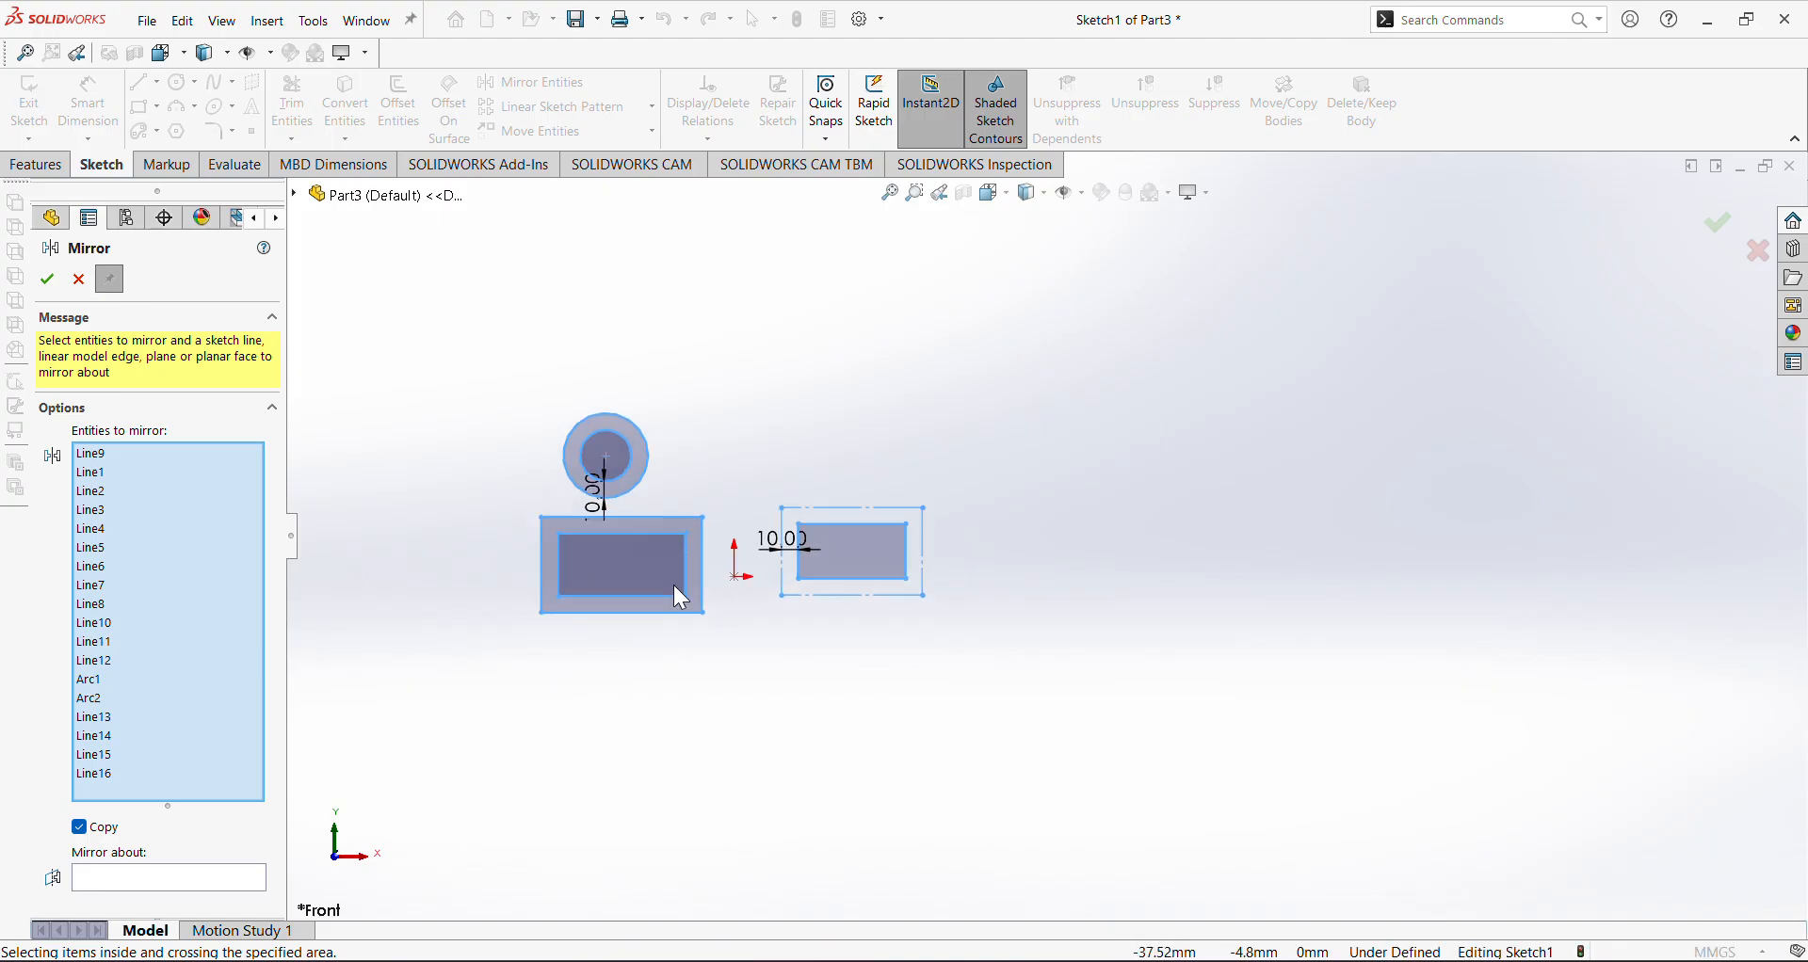
pyautogui.click(90, 699)
pyautogui.rightClick(90, 703)
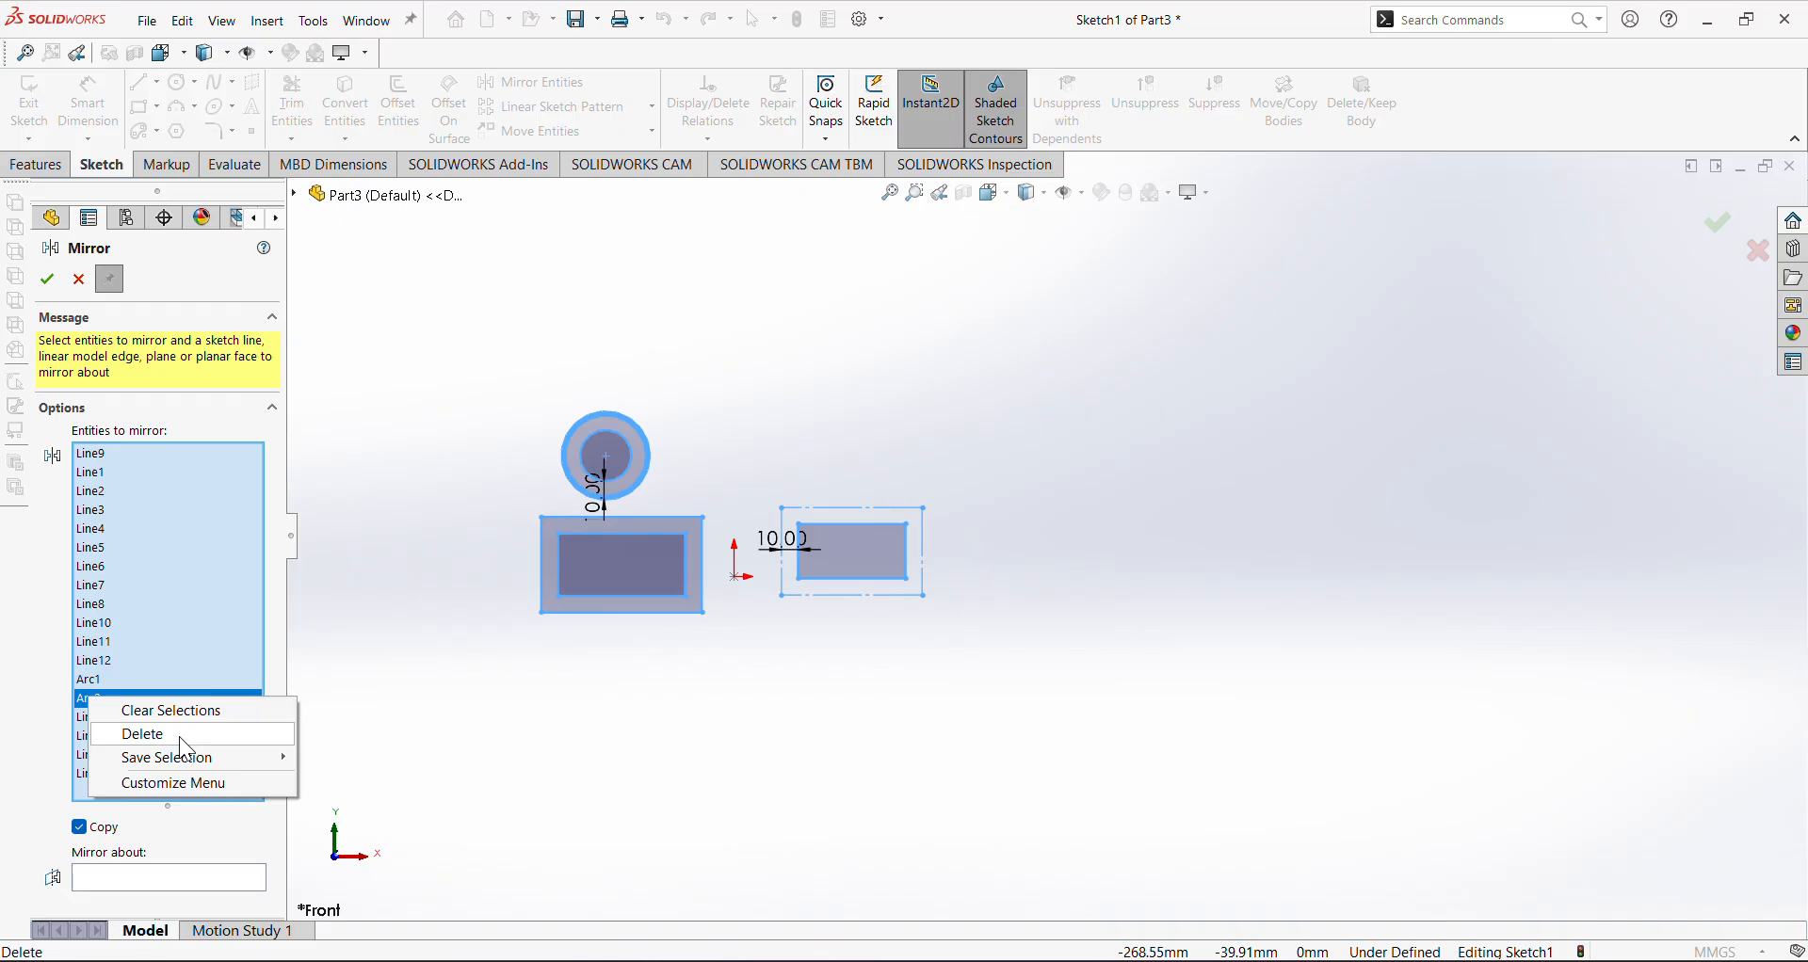
pyautogui.click(181, 739)
# Clear all remaining entities to mirror and cancel Mirror Entities
pyautogui.click(105, 680)
pyautogui.rightClick(106, 681)
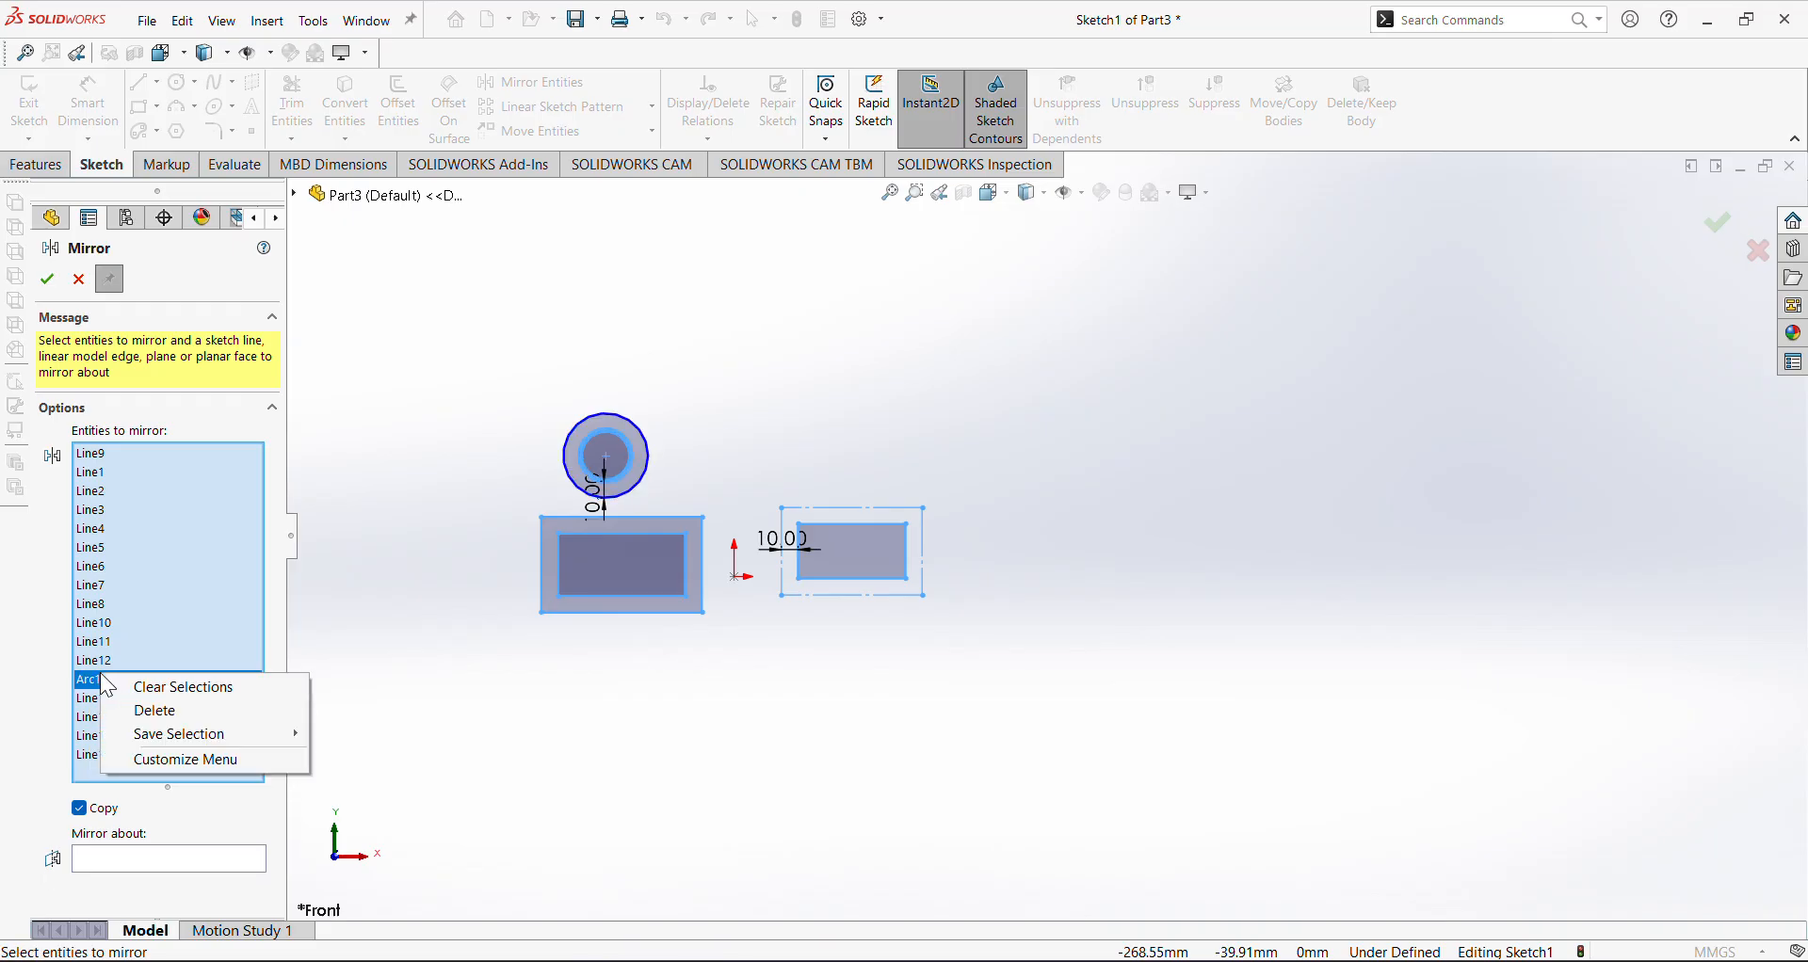
pyautogui.click(166, 695)
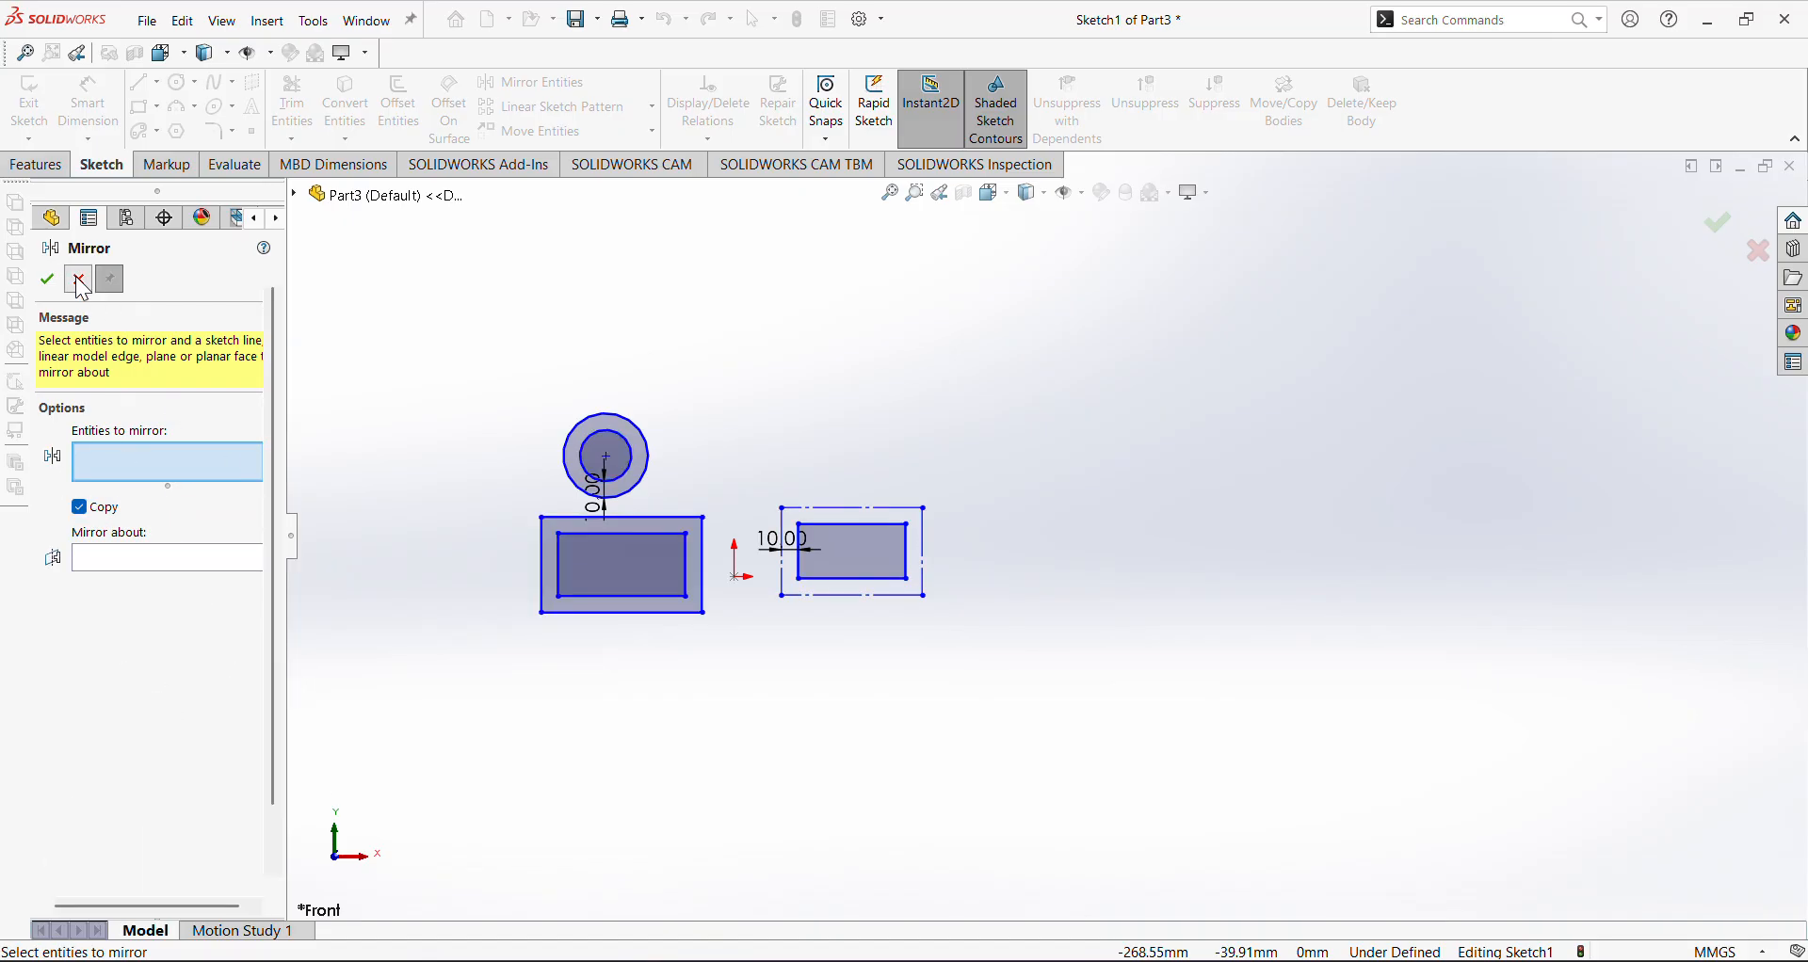
pyautogui.press('Escape')
# Undo the deletion of the offset arc and the arc slot beside the rectangles
pyautogui.hotkey('ctrl', 'z')
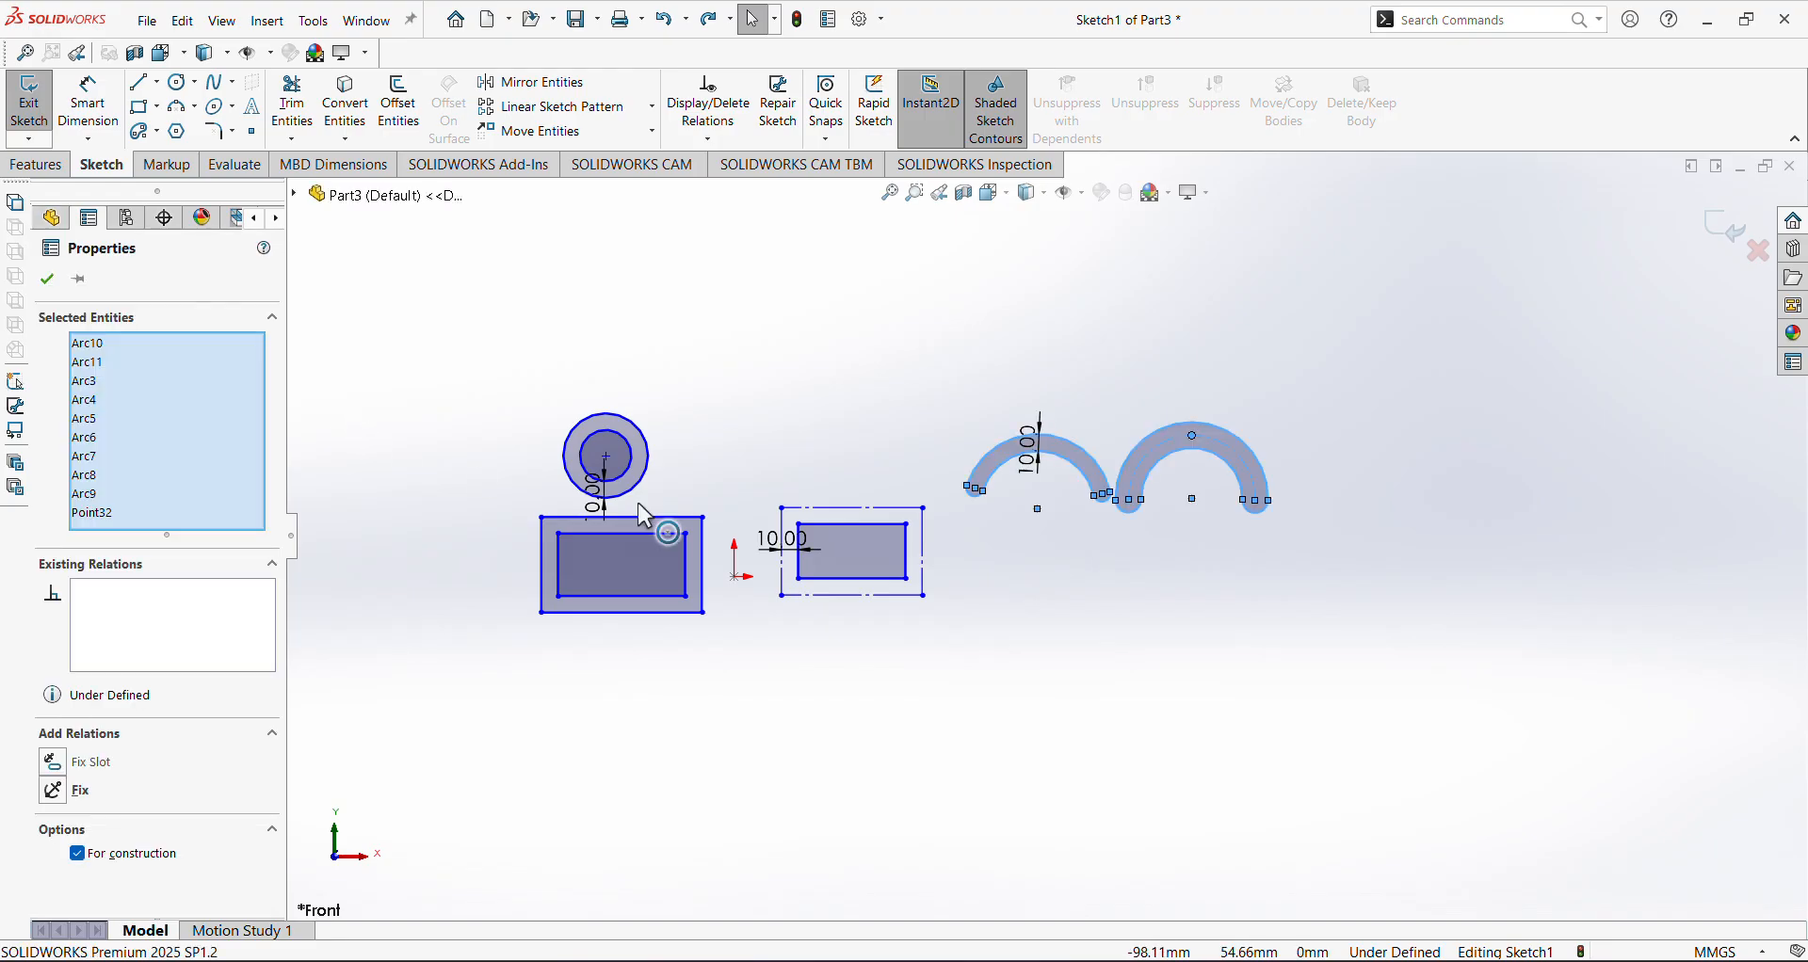
pyautogui.click(1028, 602)
pyautogui.scroll(2, 1172, 627)
pyautogui.scroll(-2, 1208, 578)
pyautogui.scroll(2, 1208, 574)
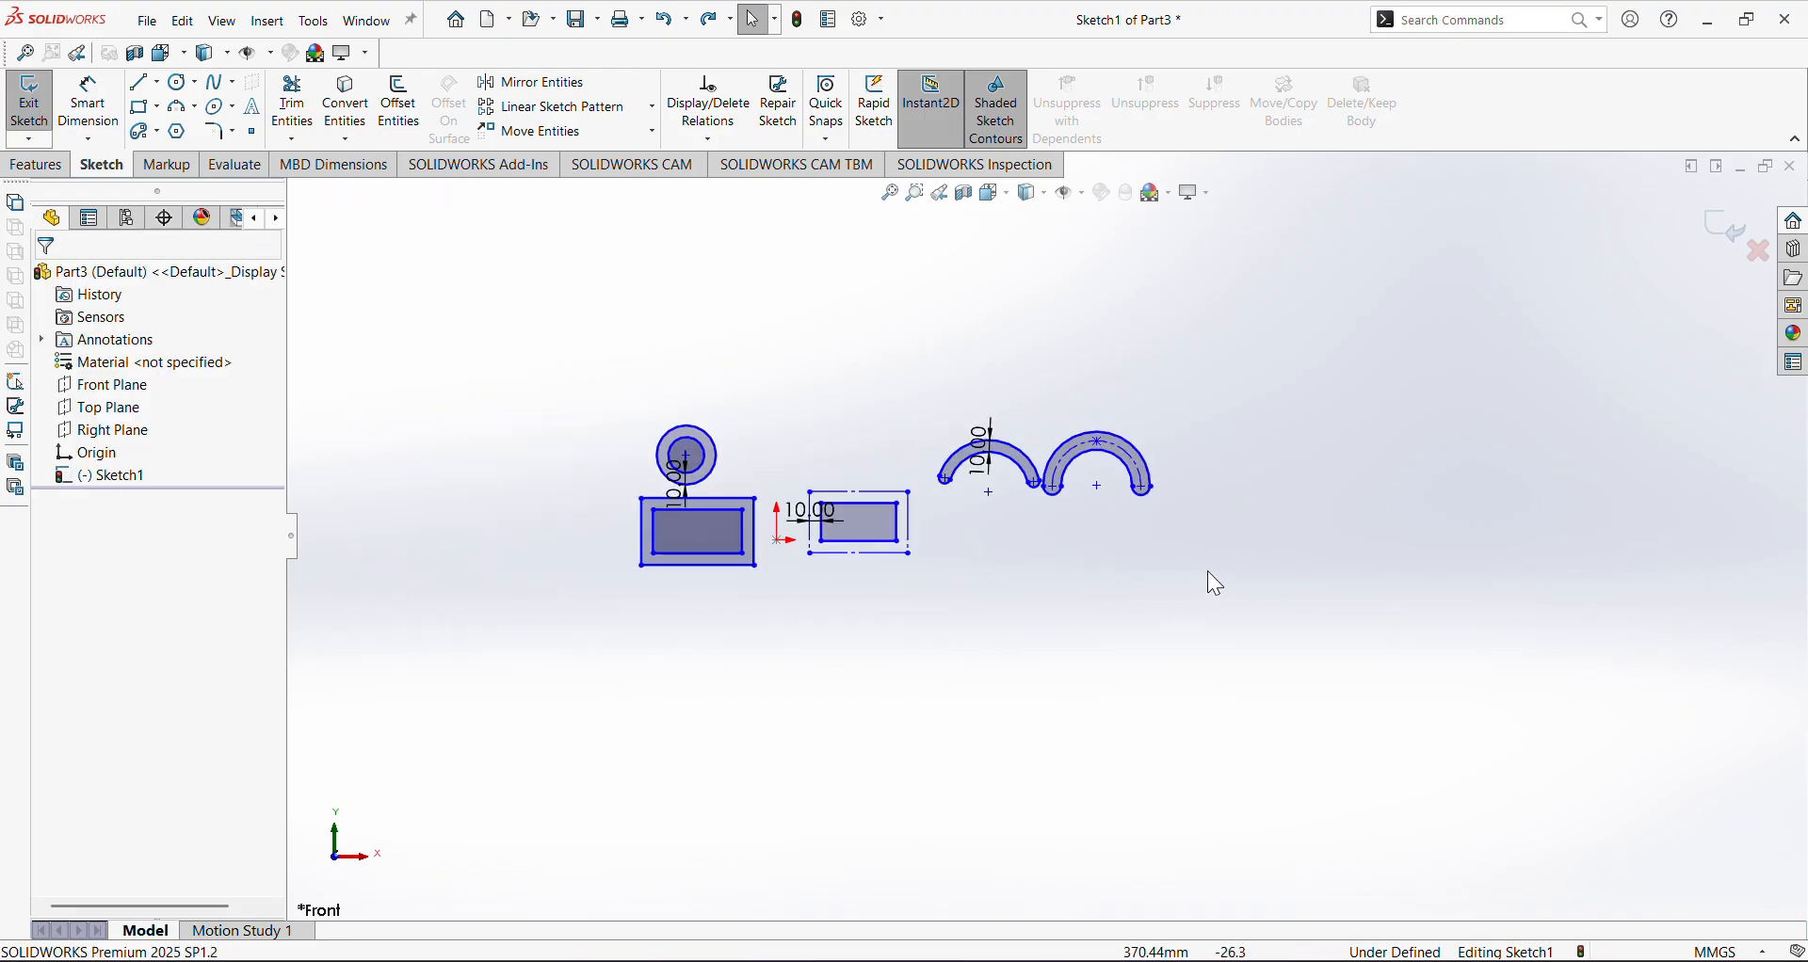
pyautogui.scroll(-1, 1271, 555)
# Sketch a nearly vertical solid line well to the right of the arc slots as a mirror line
pyautogui.click(616, 86)
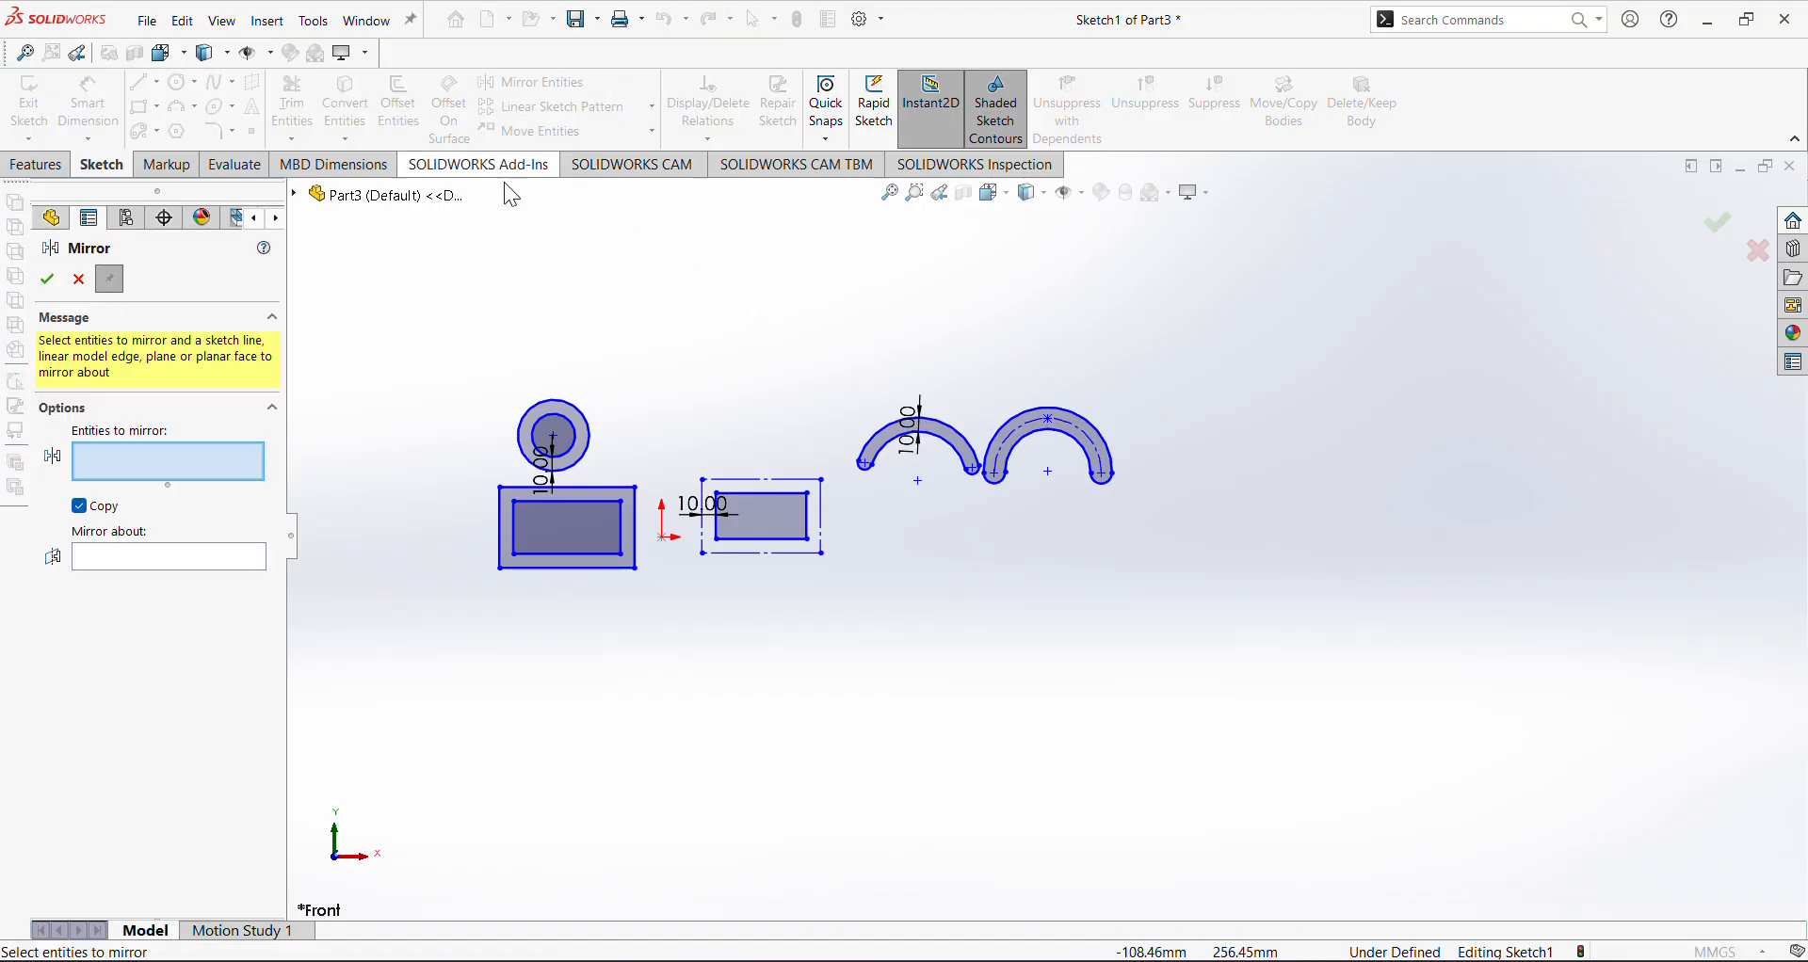
pyautogui.click(83, 283)
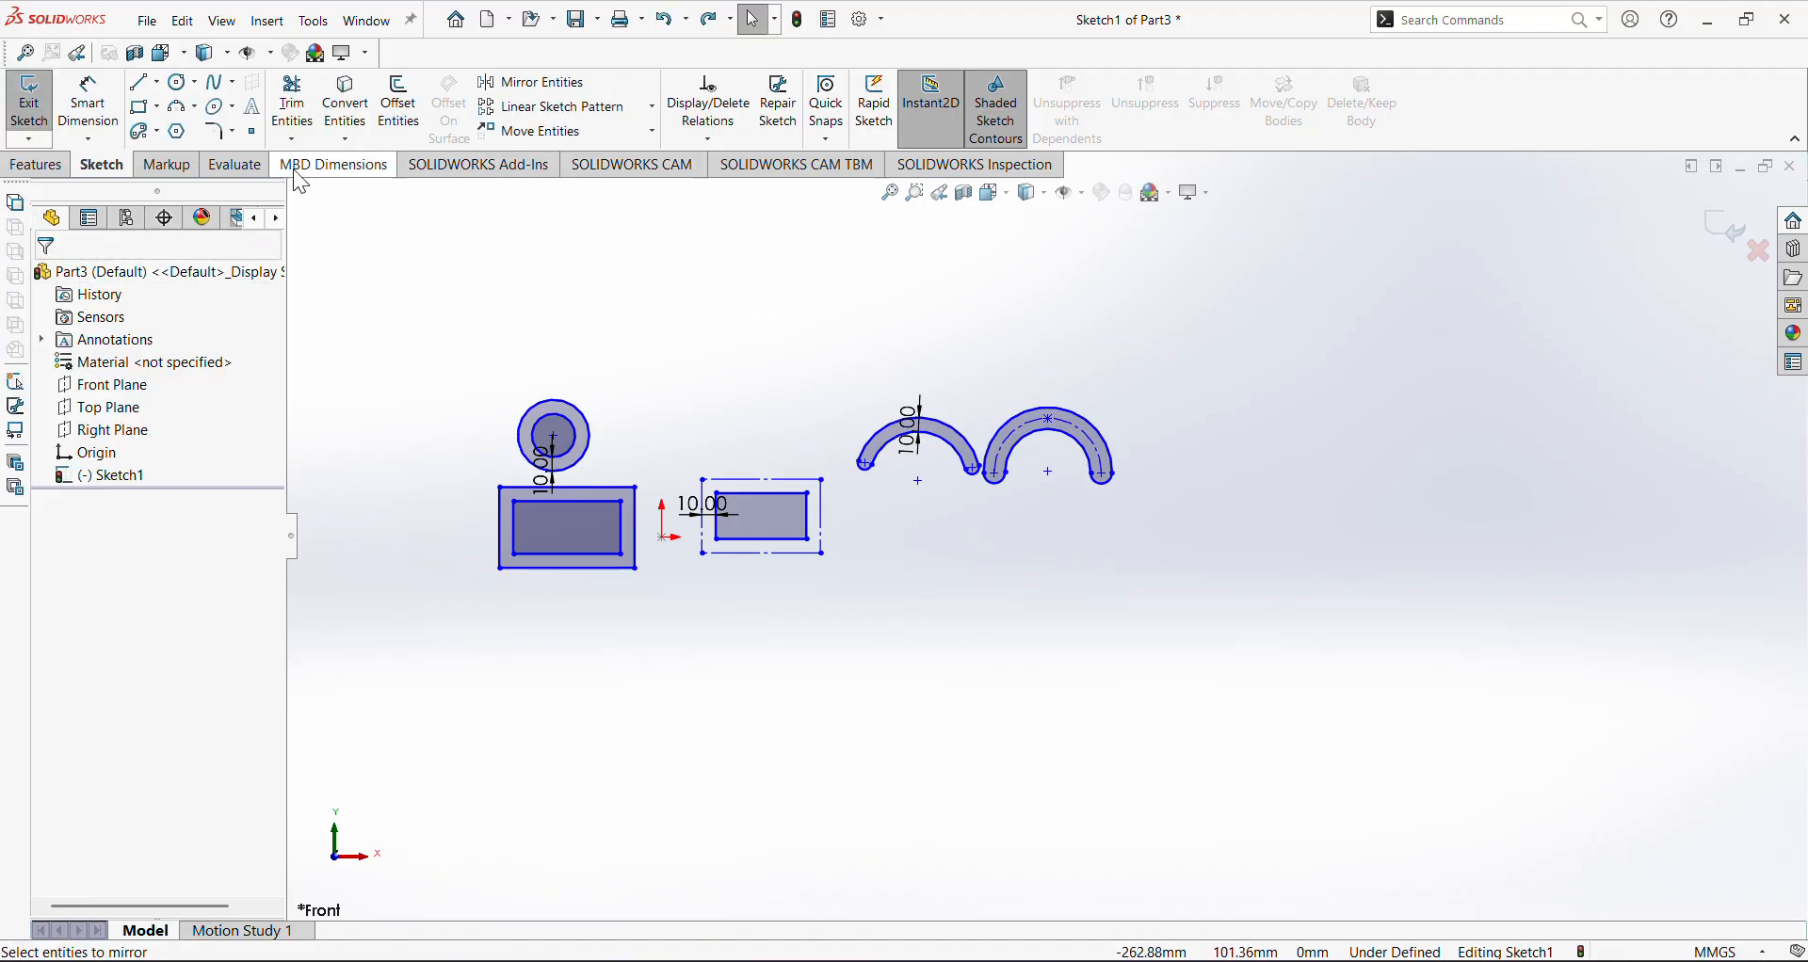
pyautogui.click(141, 85)
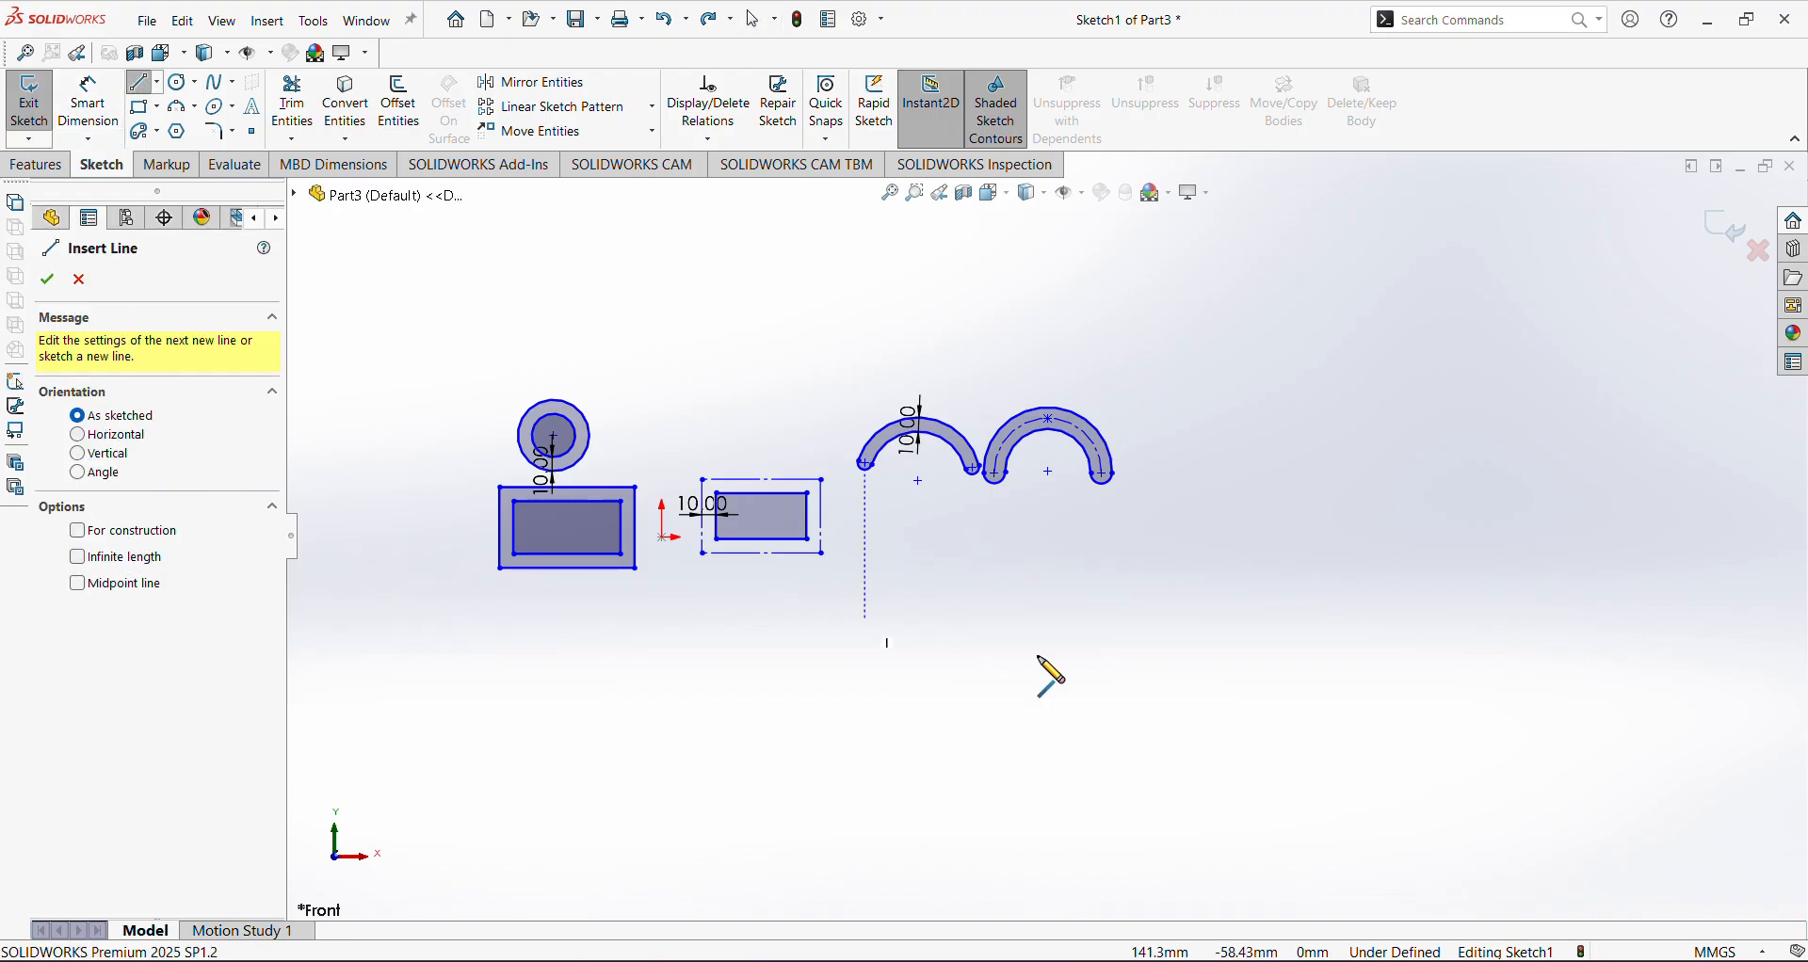
pyautogui.click(1299, 791)
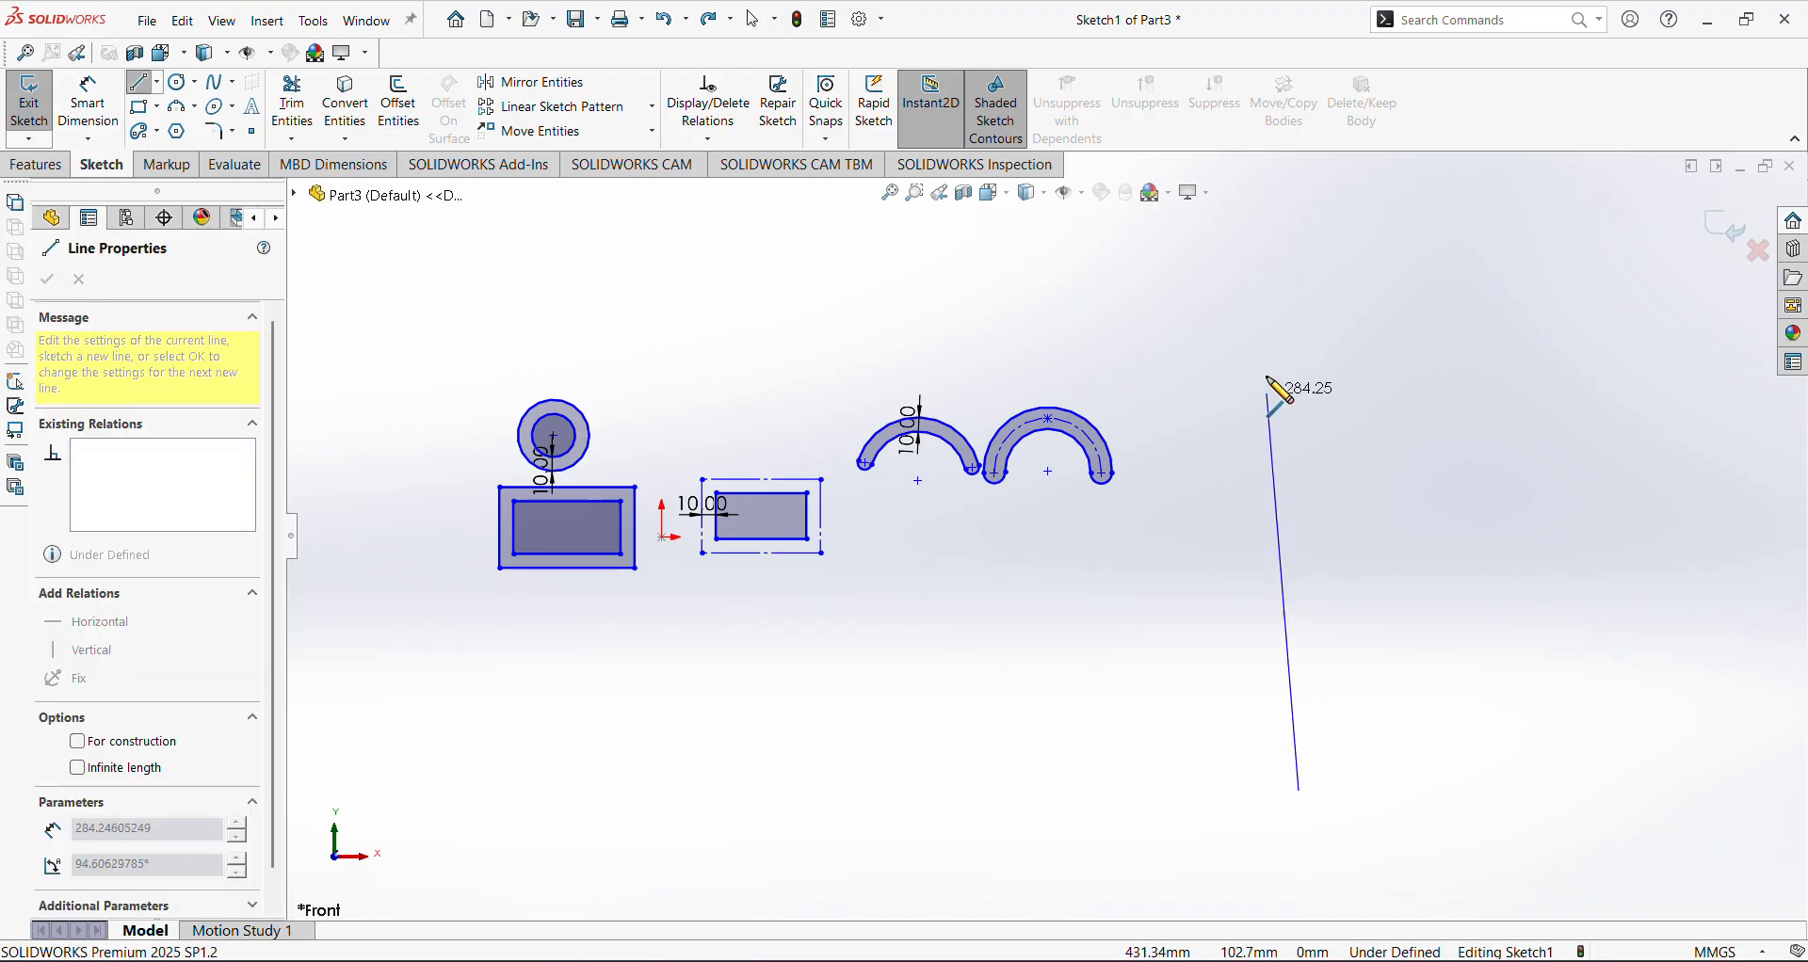
pyautogui.click(1298, 245)
pyautogui.press('Escape')
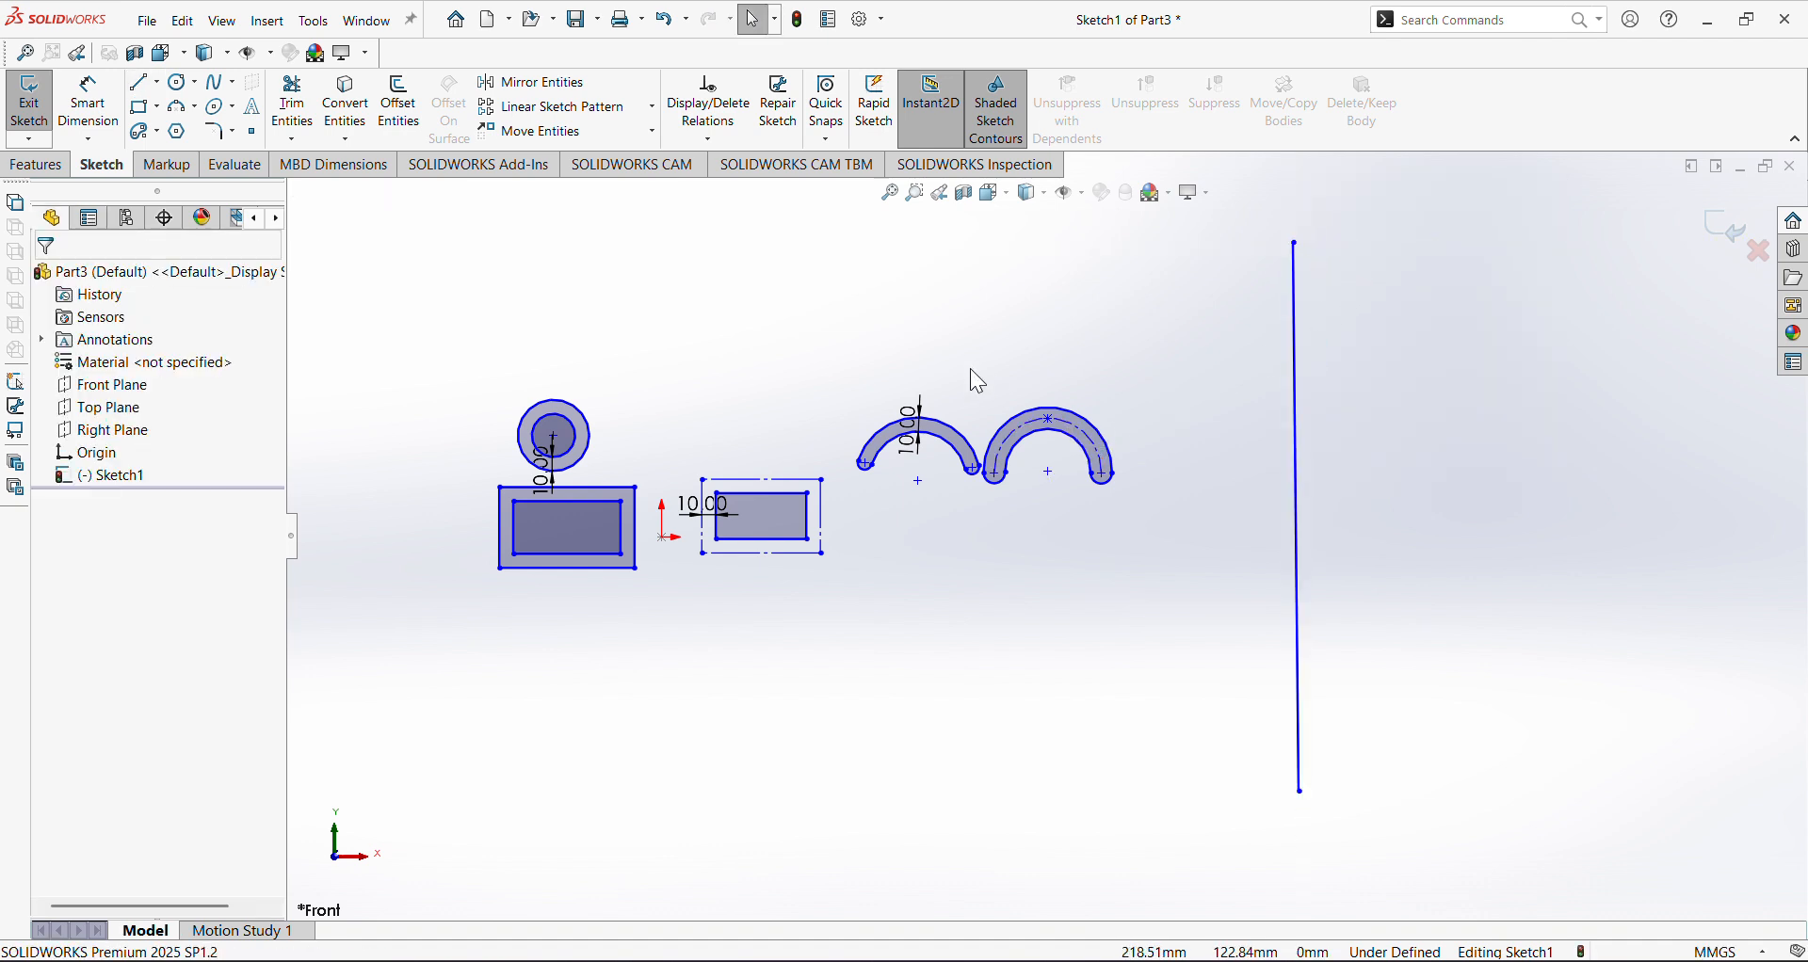
# Mirror all circles, rectangles and arc shapes about the nearly vertical line with Copy on
pyautogui.scroll(3, 970, 377)
pyautogui.scroll(-3, 1348, 574)
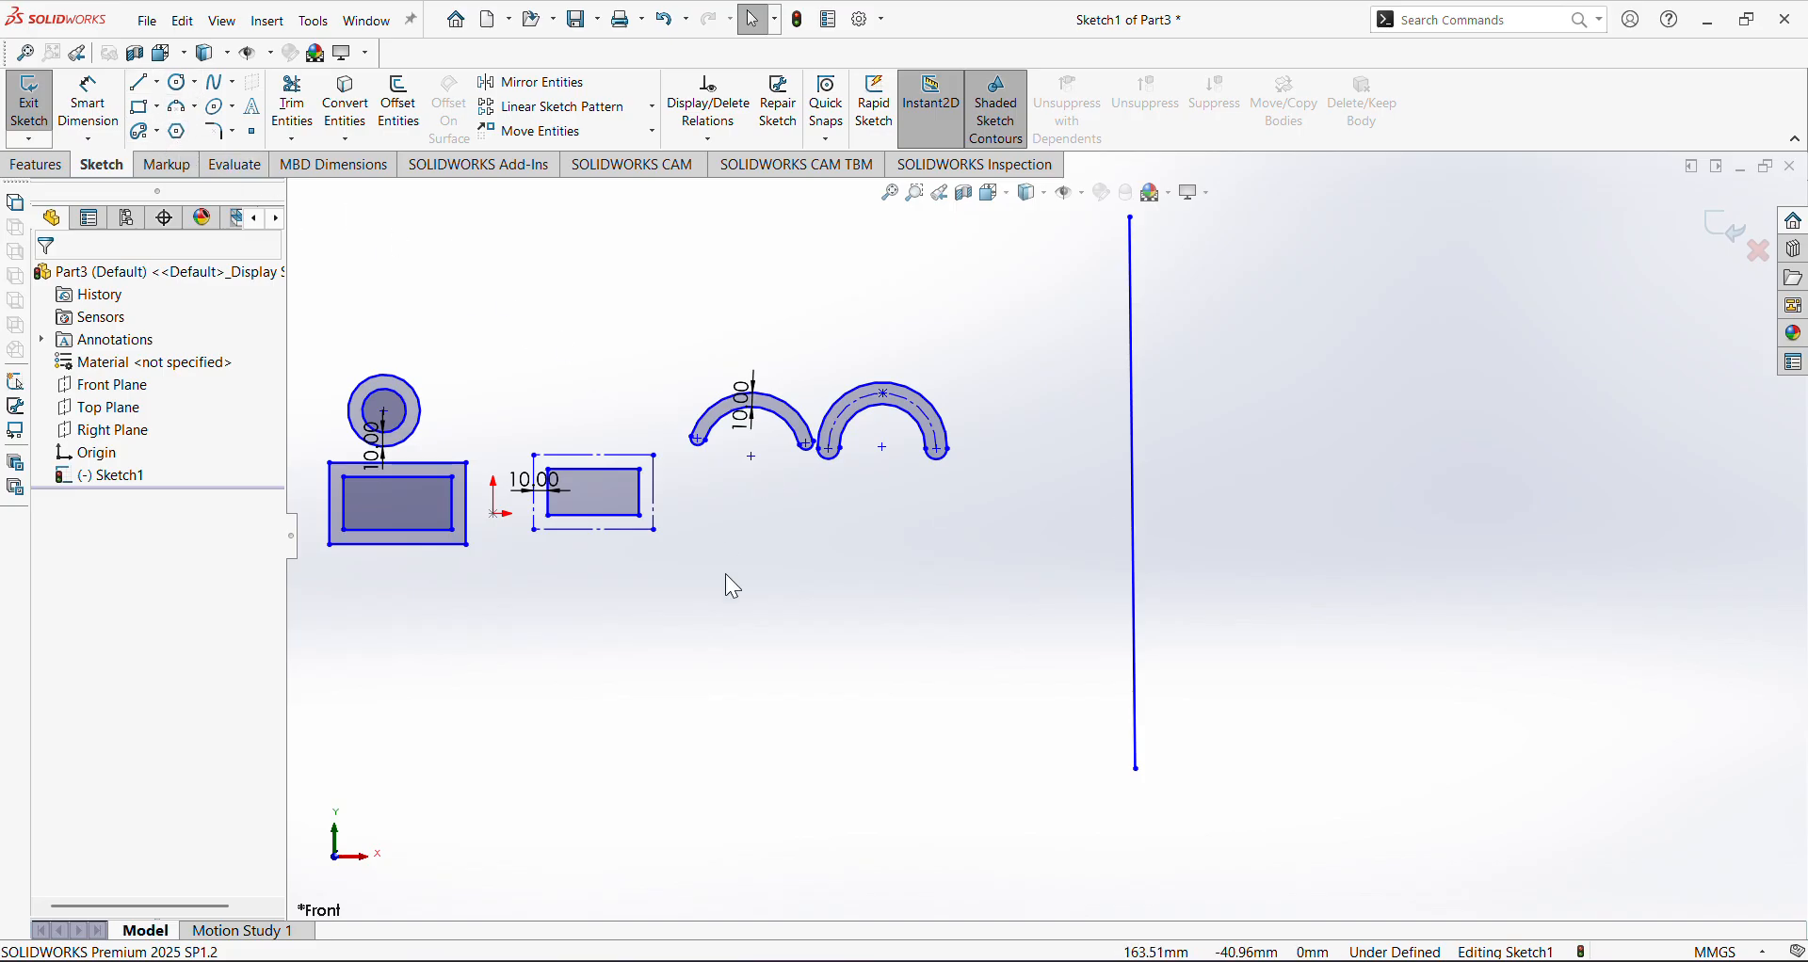
pyautogui.moveTo(1005, 709)
pyautogui.mouseDown()
pyautogui.moveTo(657, 596)
pyautogui.moveTo(328, 324)
pyautogui.mouseUp()
pyautogui.click(532, 82)
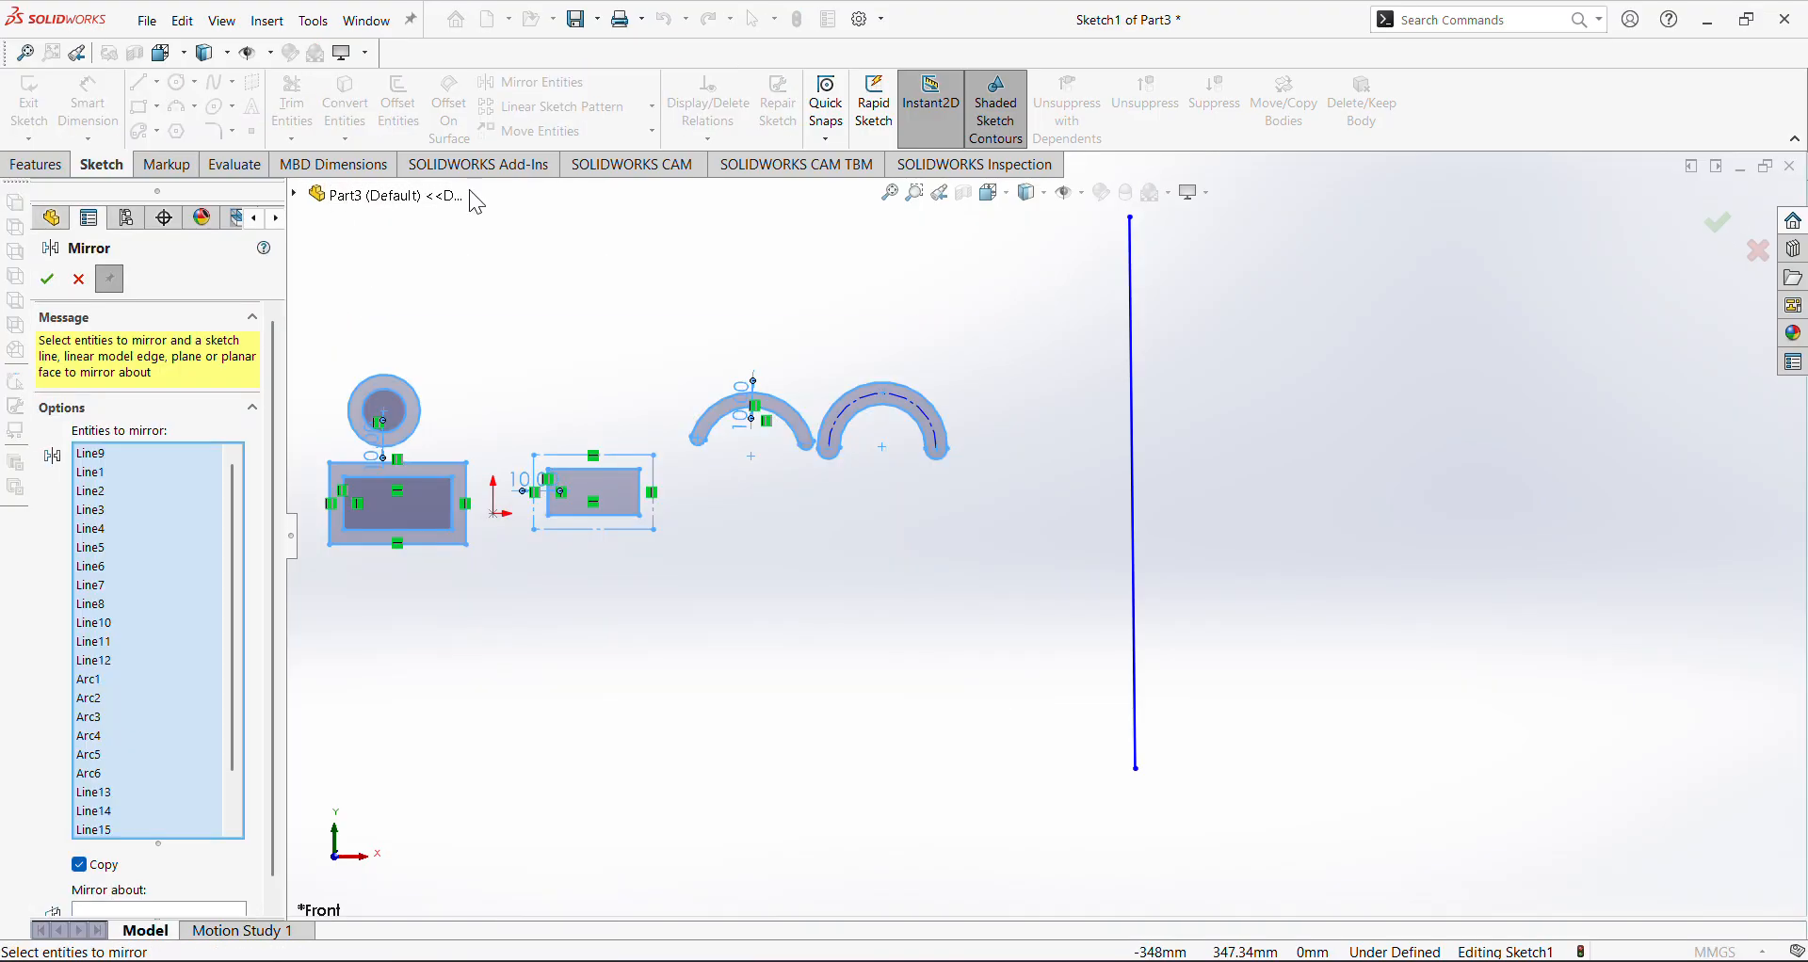
pyautogui.click(161, 911)
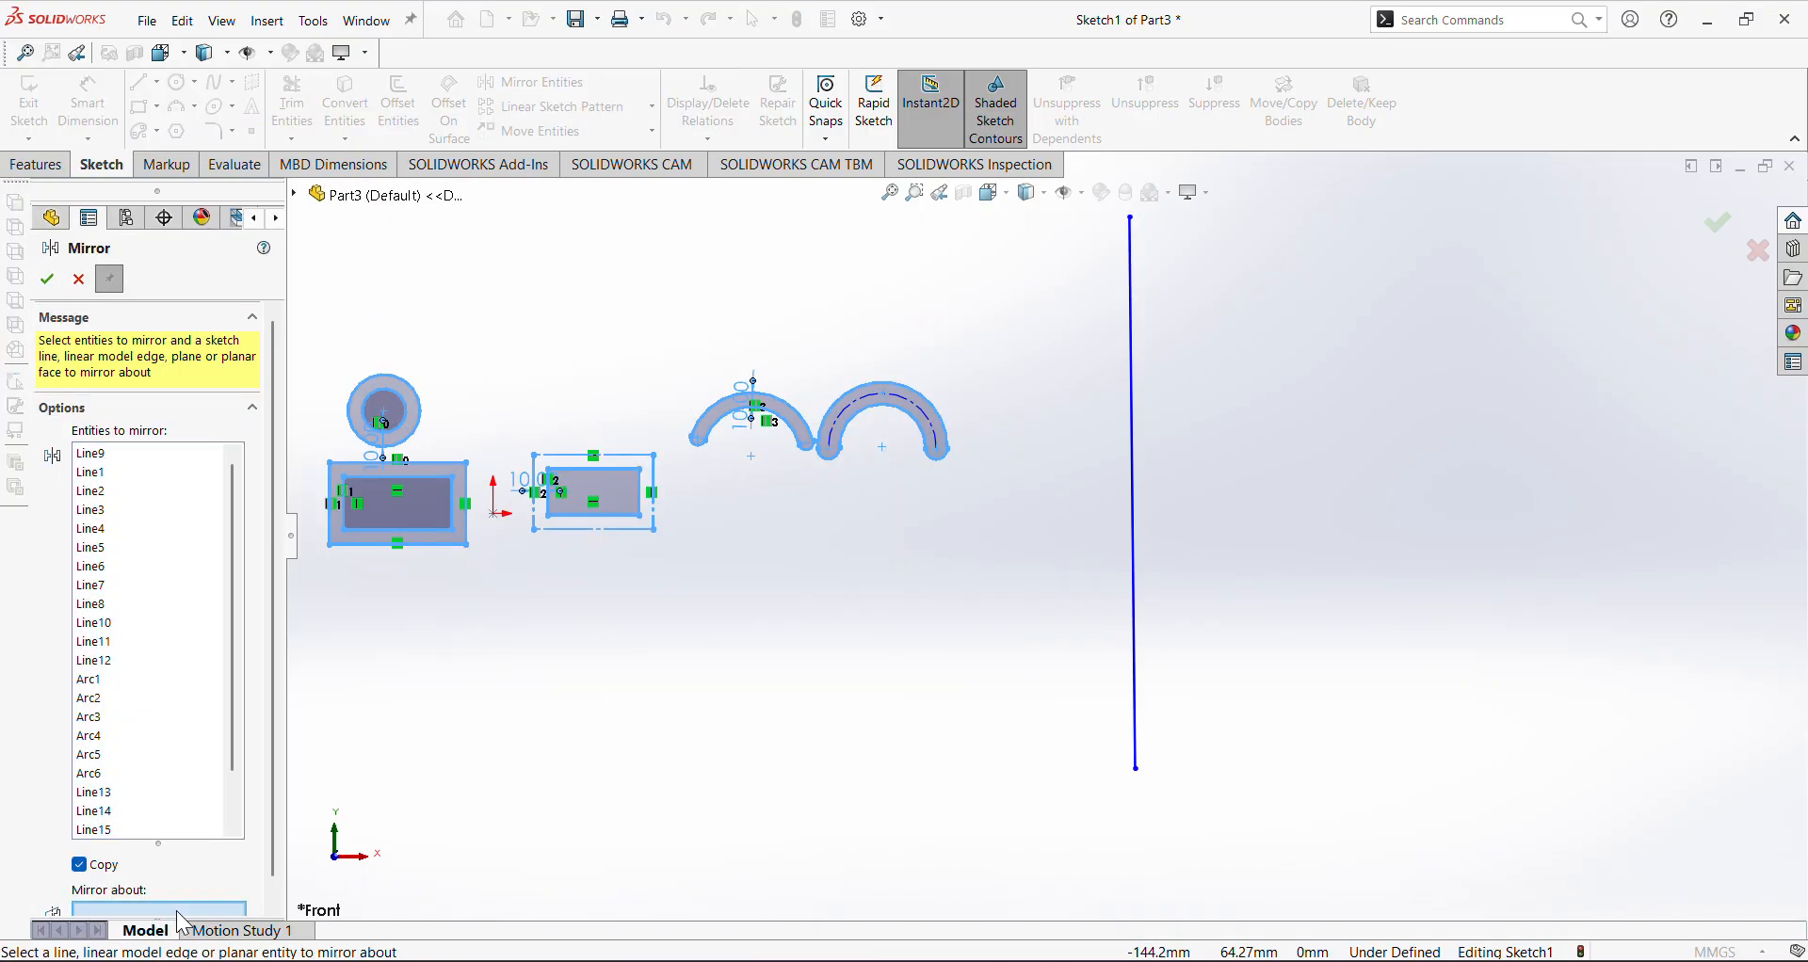
pyautogui.click(1135, 542)
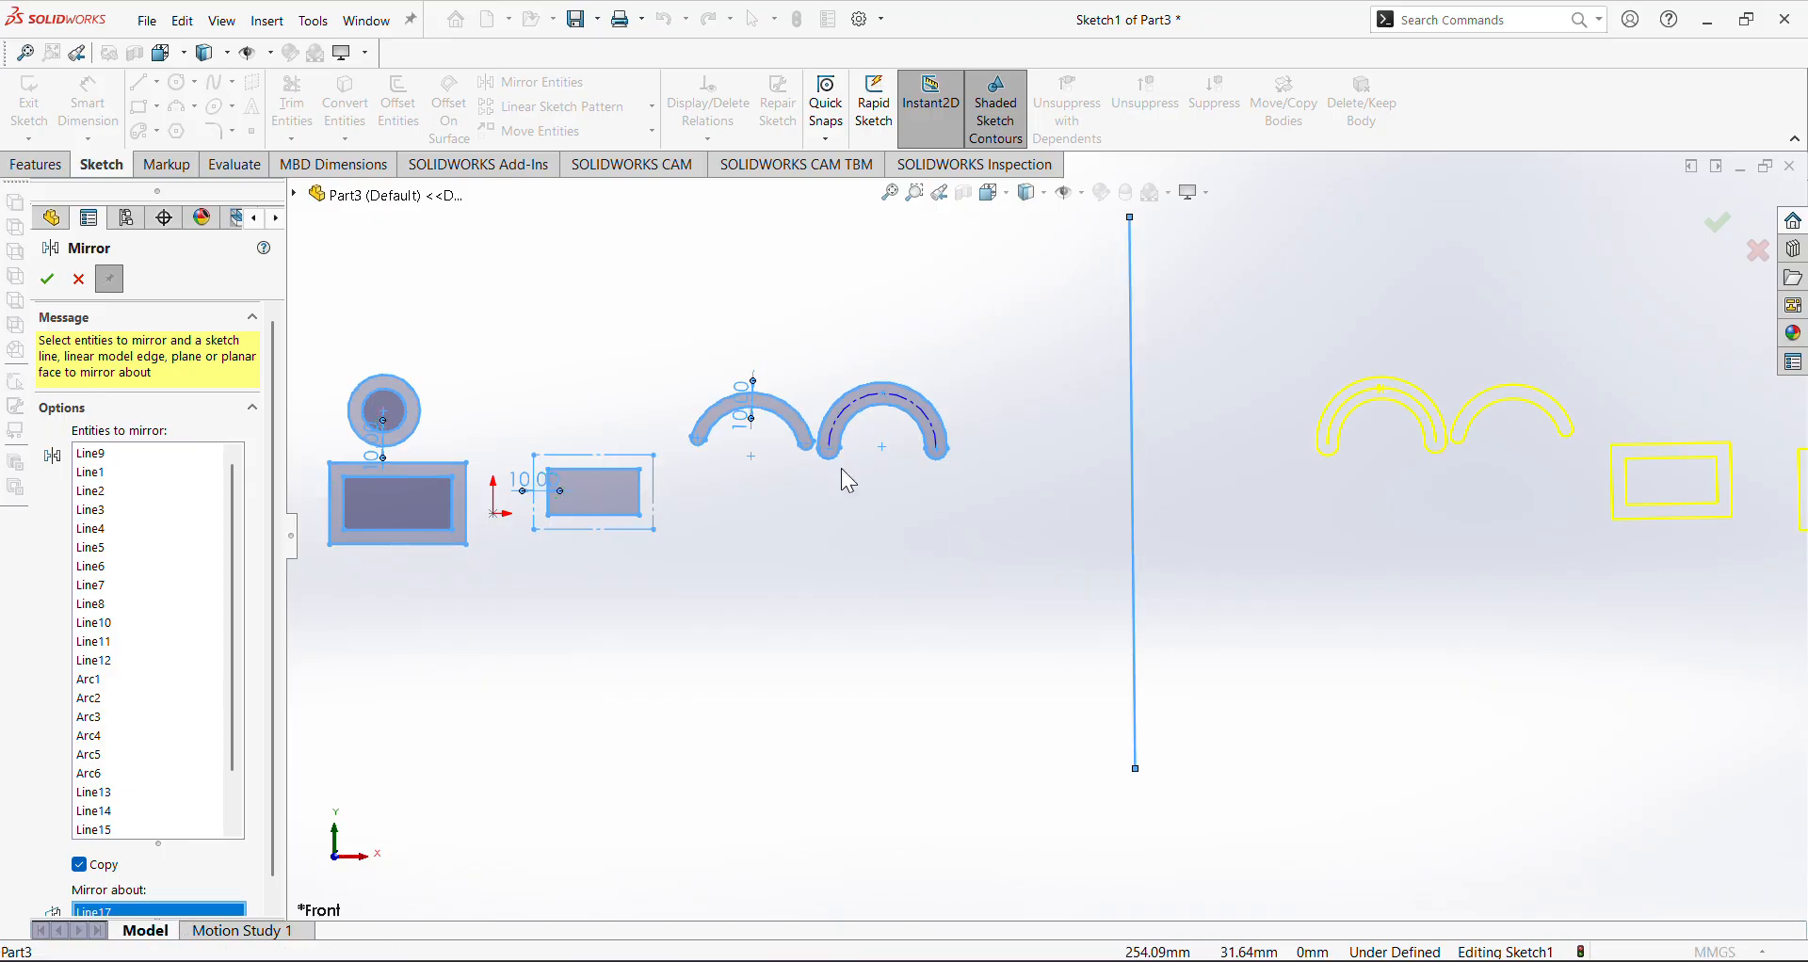
pyautogui.click(47, 279)
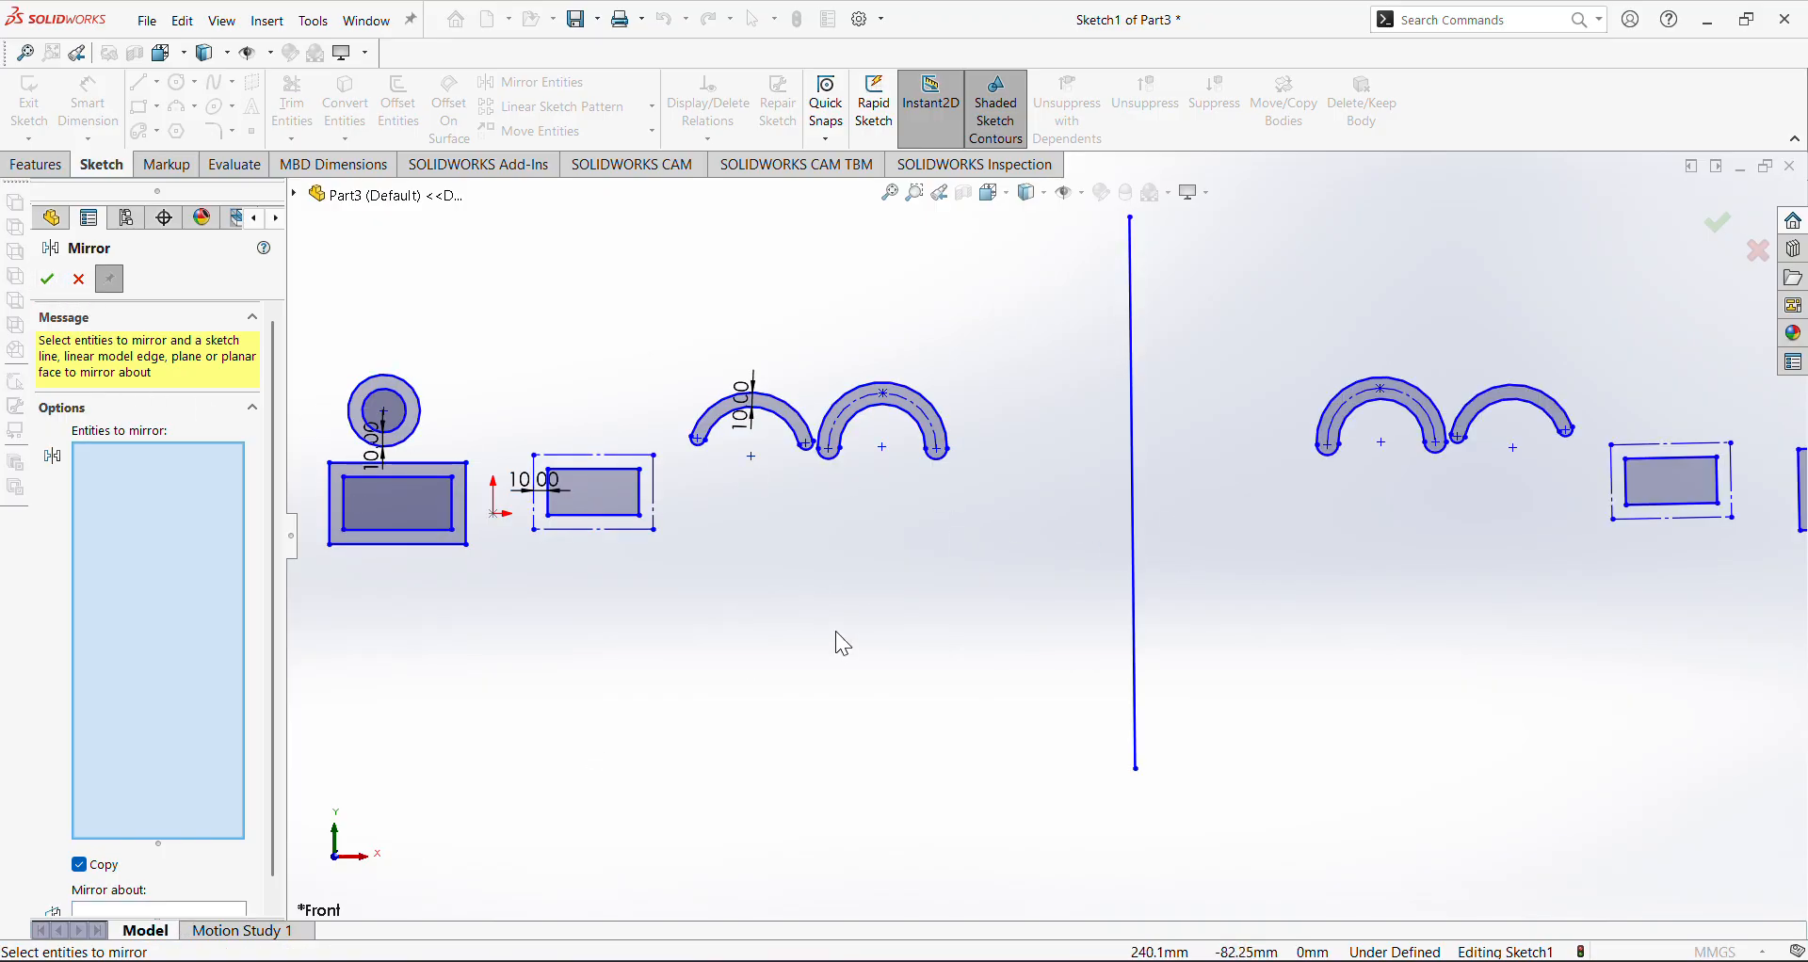
pyautogui.press('f')
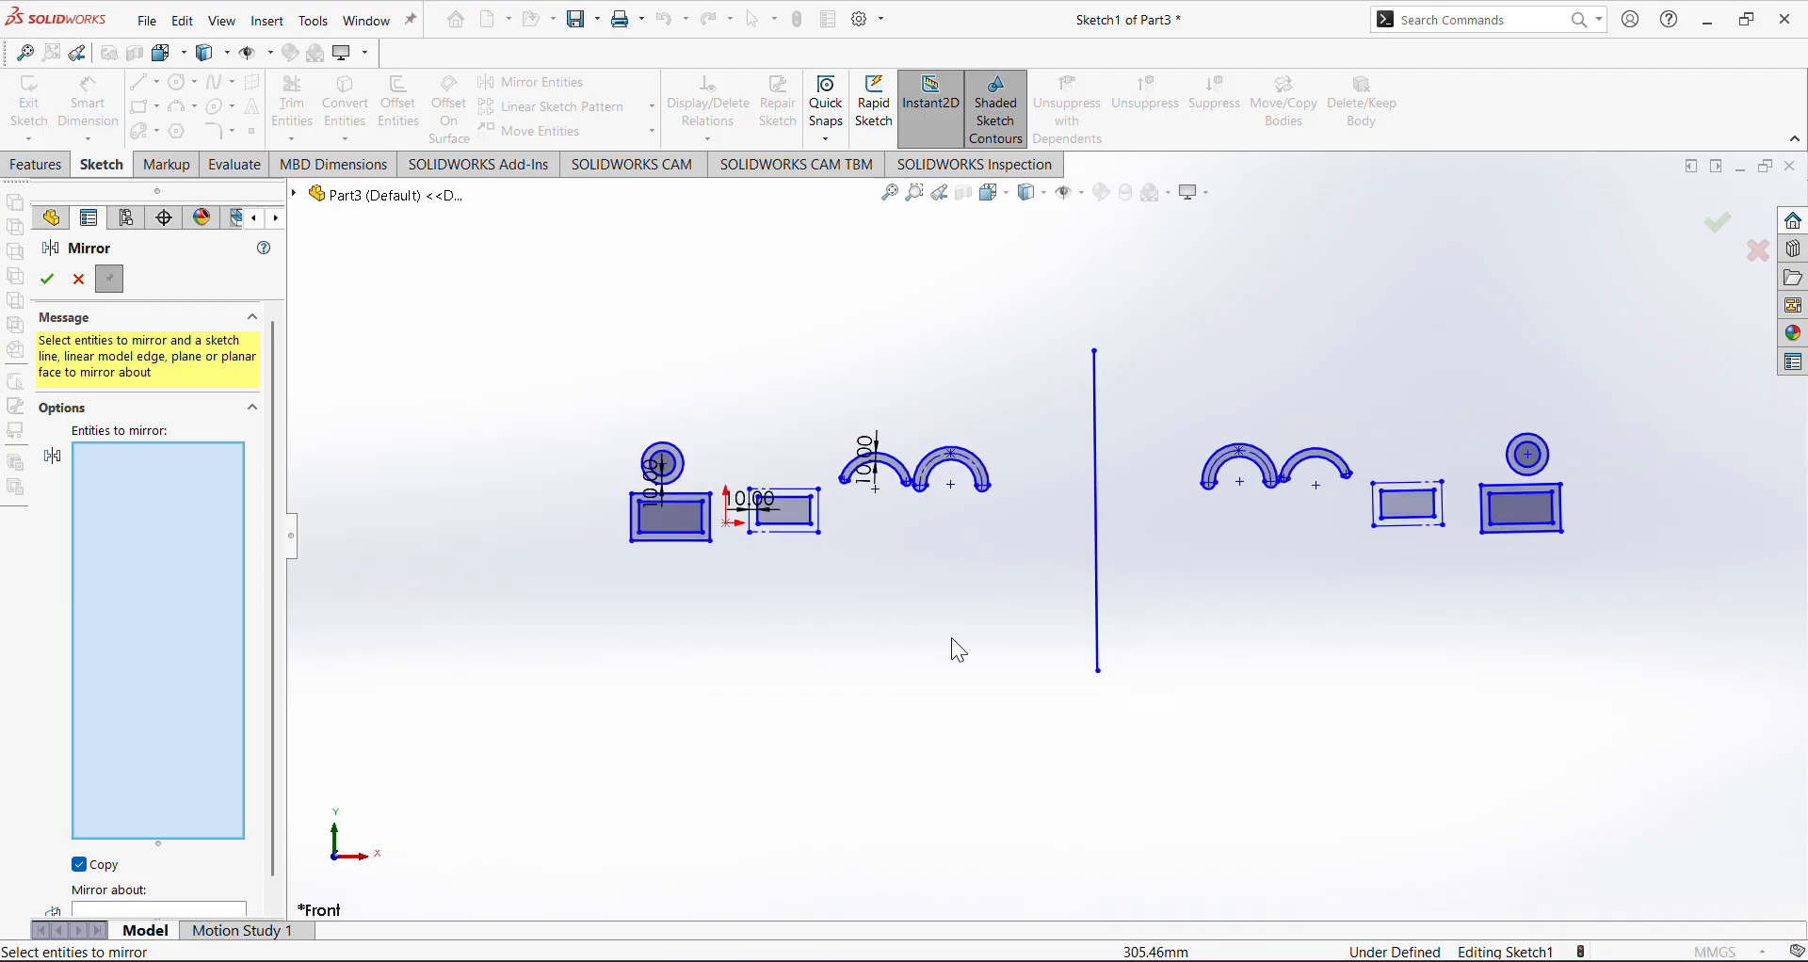
pyautogui.click(55, 284)
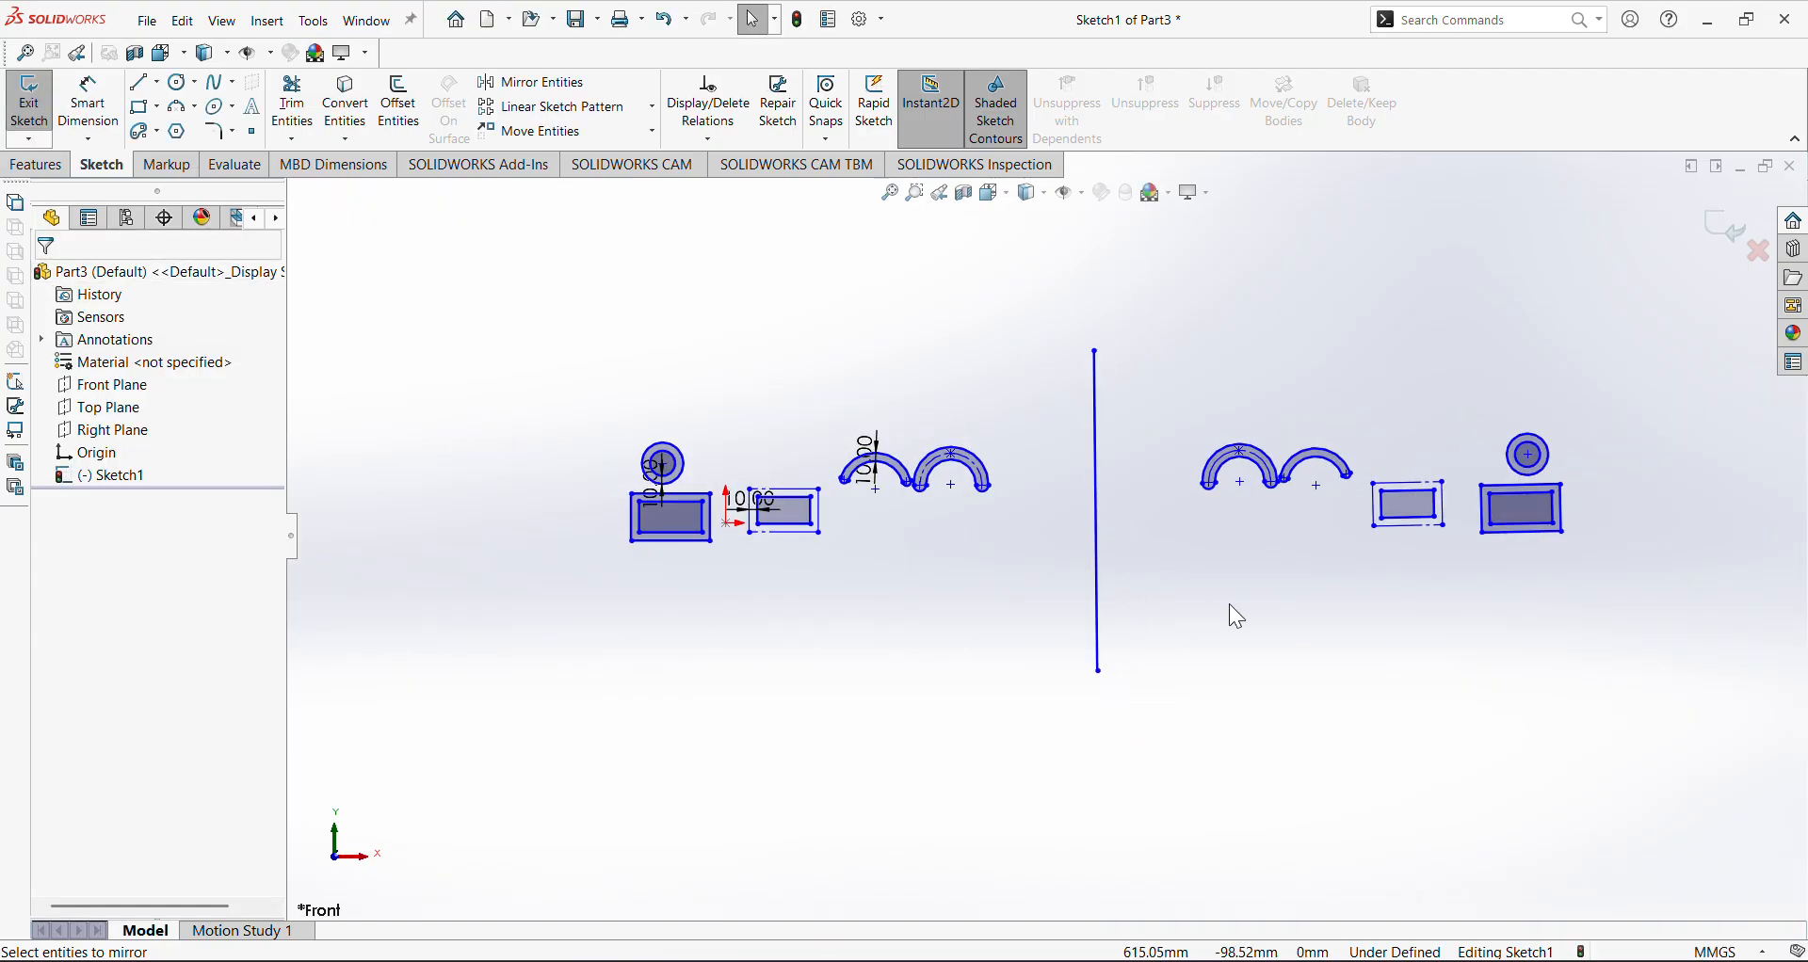
pyautogui.press('f')
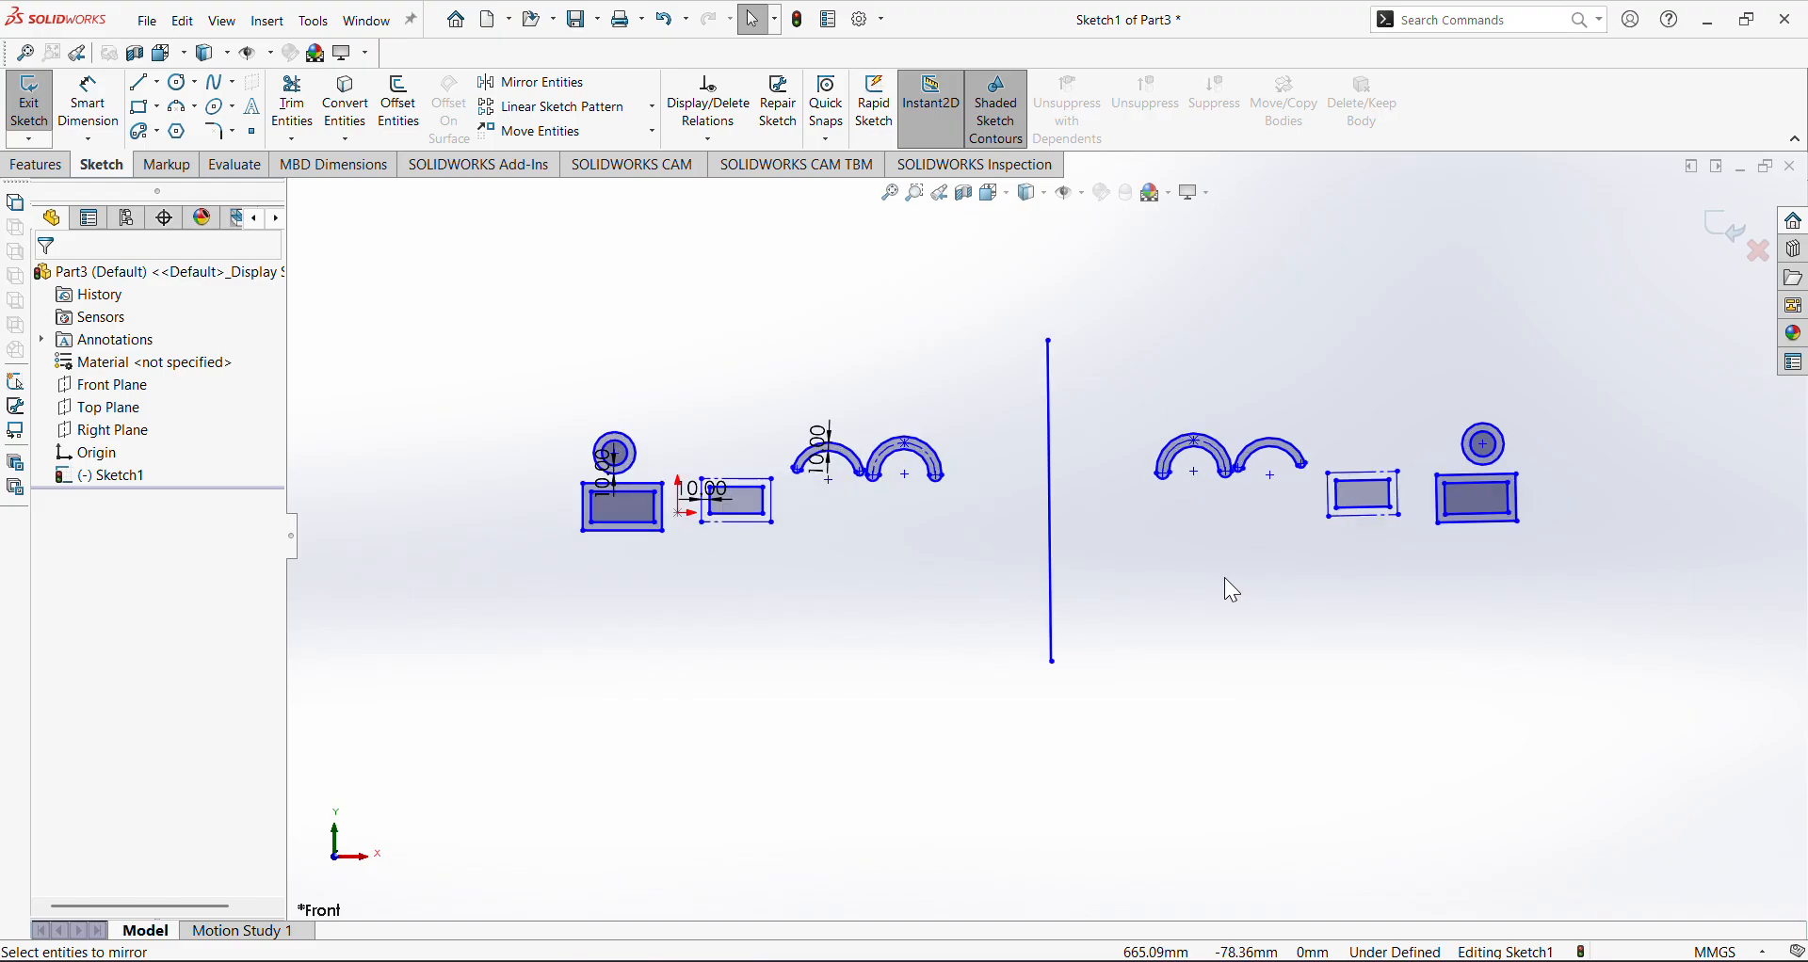
pyautogui.click(643, 84)
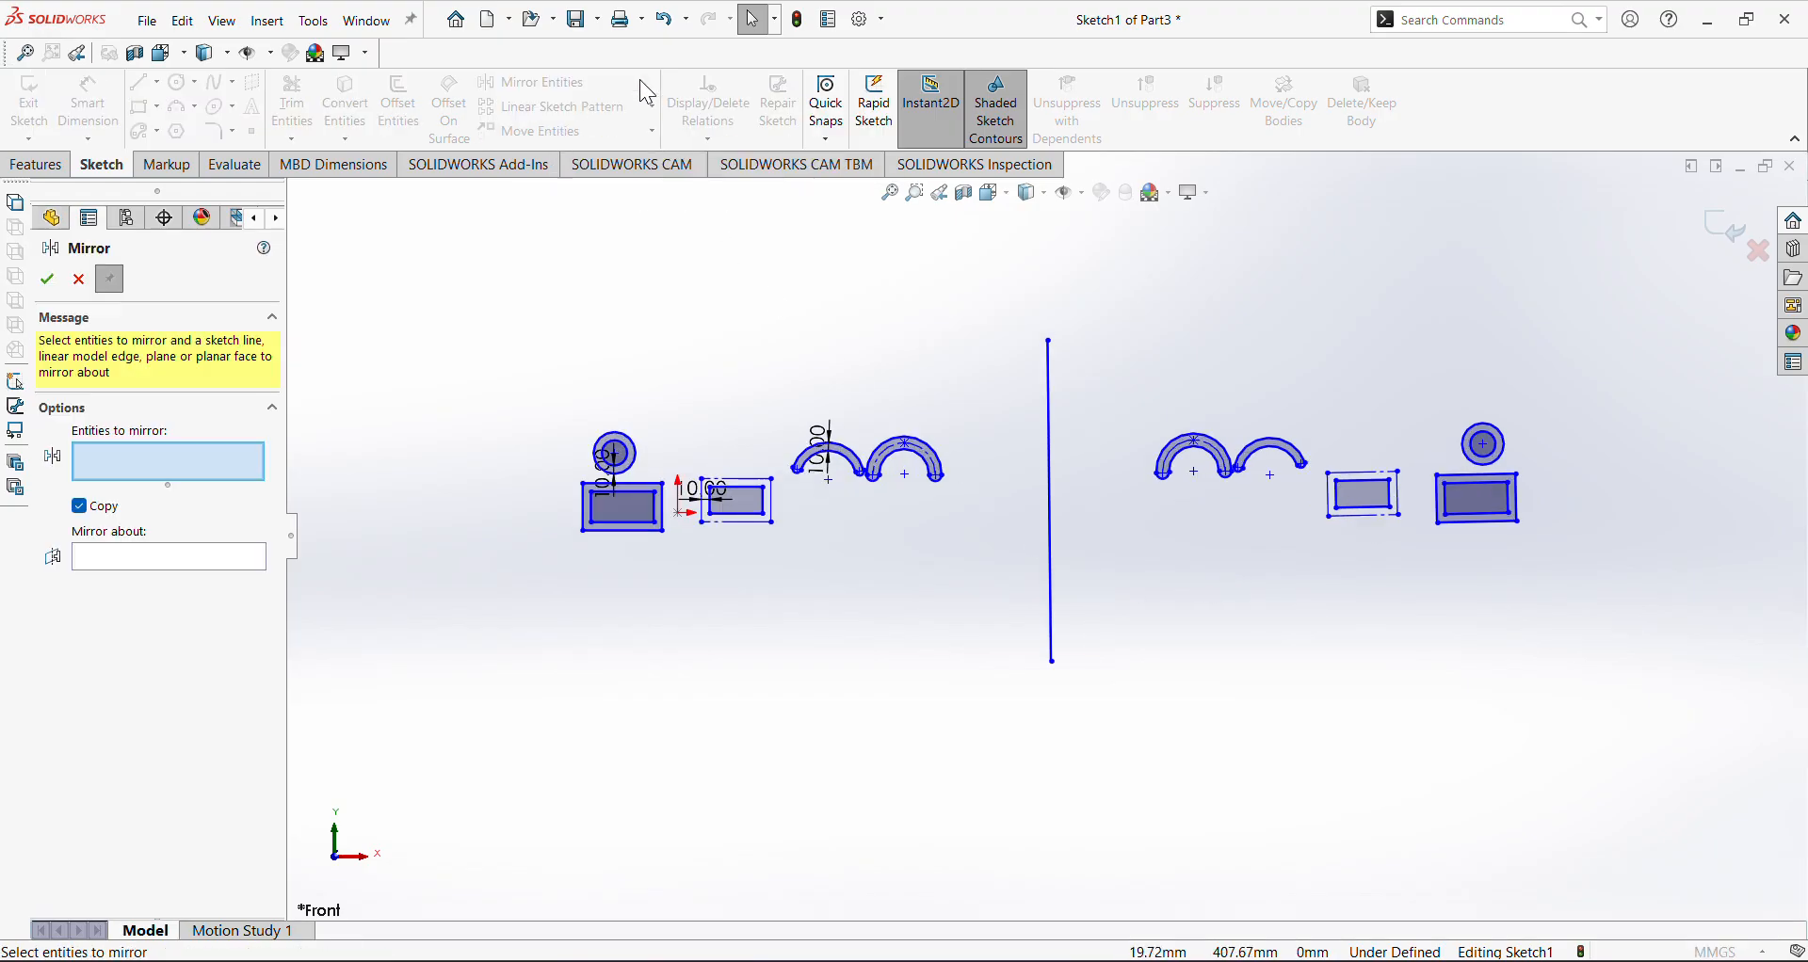
pyautogui.click(81, 280)
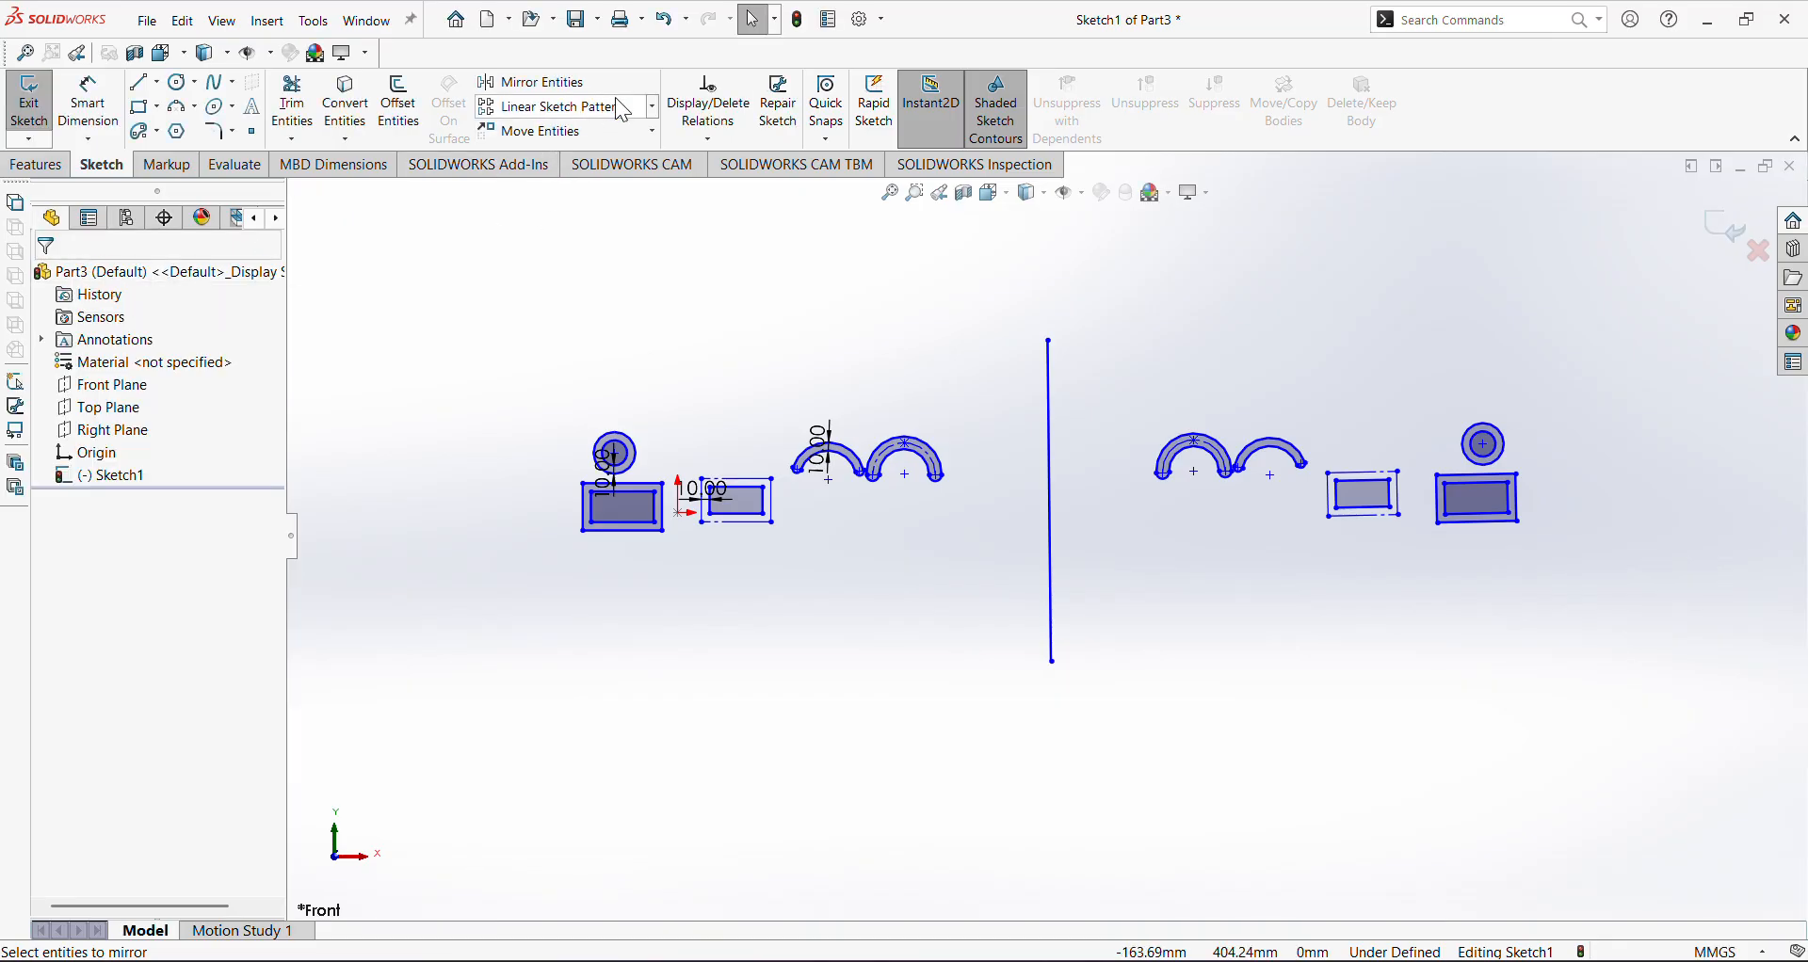